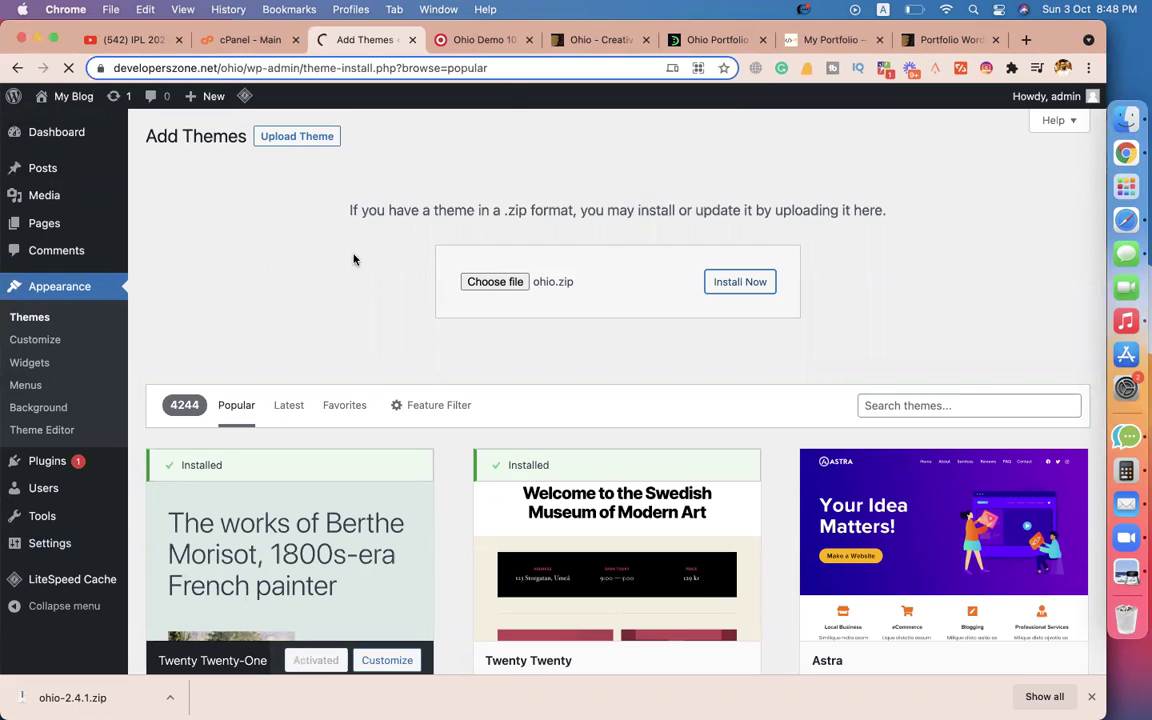
# Close the Ohio Demo 10 tab and launch Preview Item from the Ohio ThemeForest page.
pyautogui.click(476, 41)
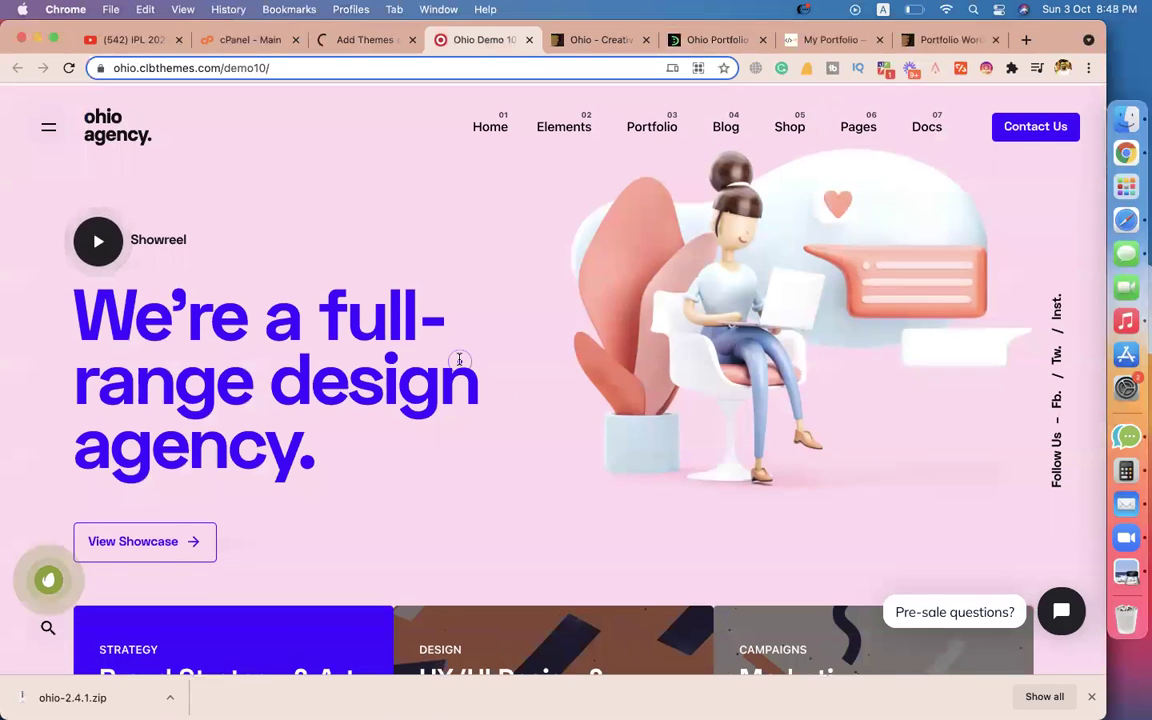
pyautogui.click(567, 40)
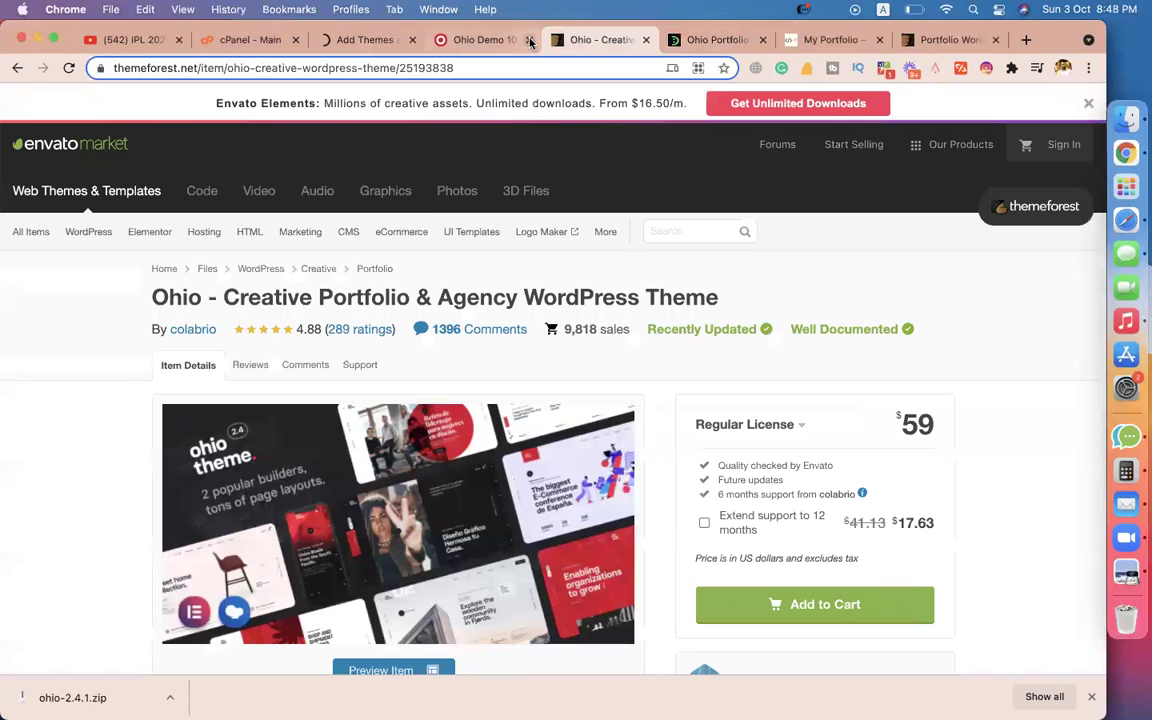
pyautogui.click(529, 40)
pyautogui.scroll(-3, 290, 300)
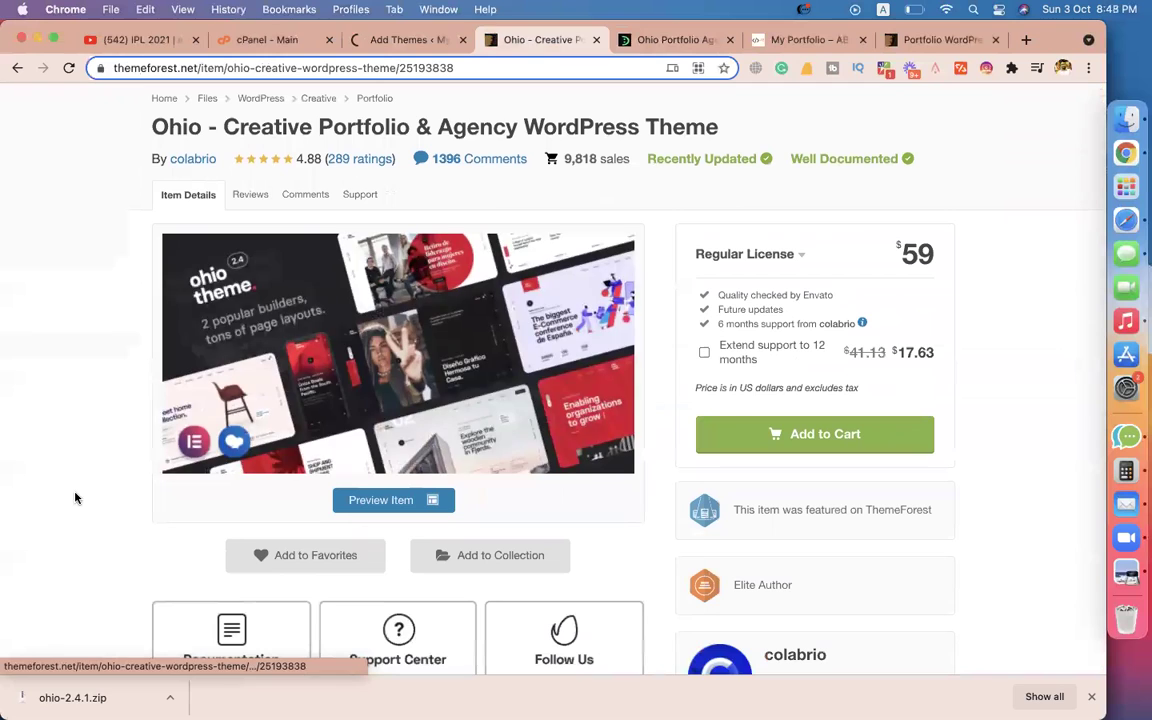
pyautogui.click(388, 500)
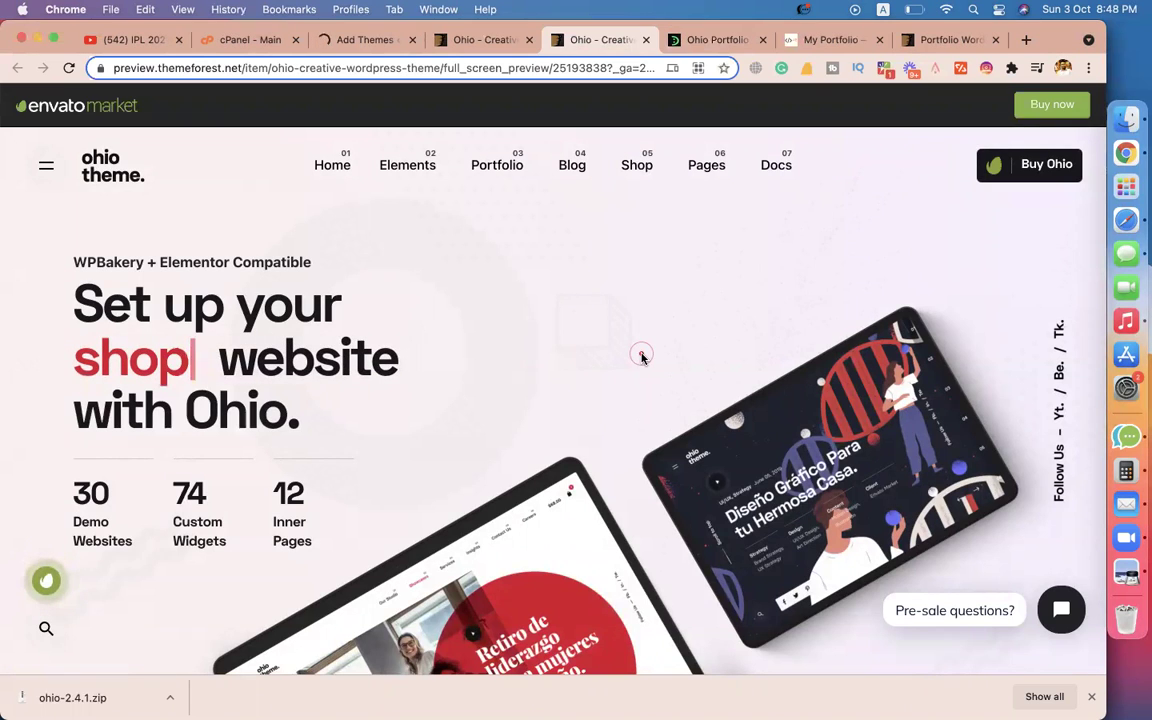
# Open the Elementor version of the Digital Agency demo from the preview's demo grid.
pyautogui.scroll(-10, 642, 357)
pyautogui.scroll(-10, 642, 357)
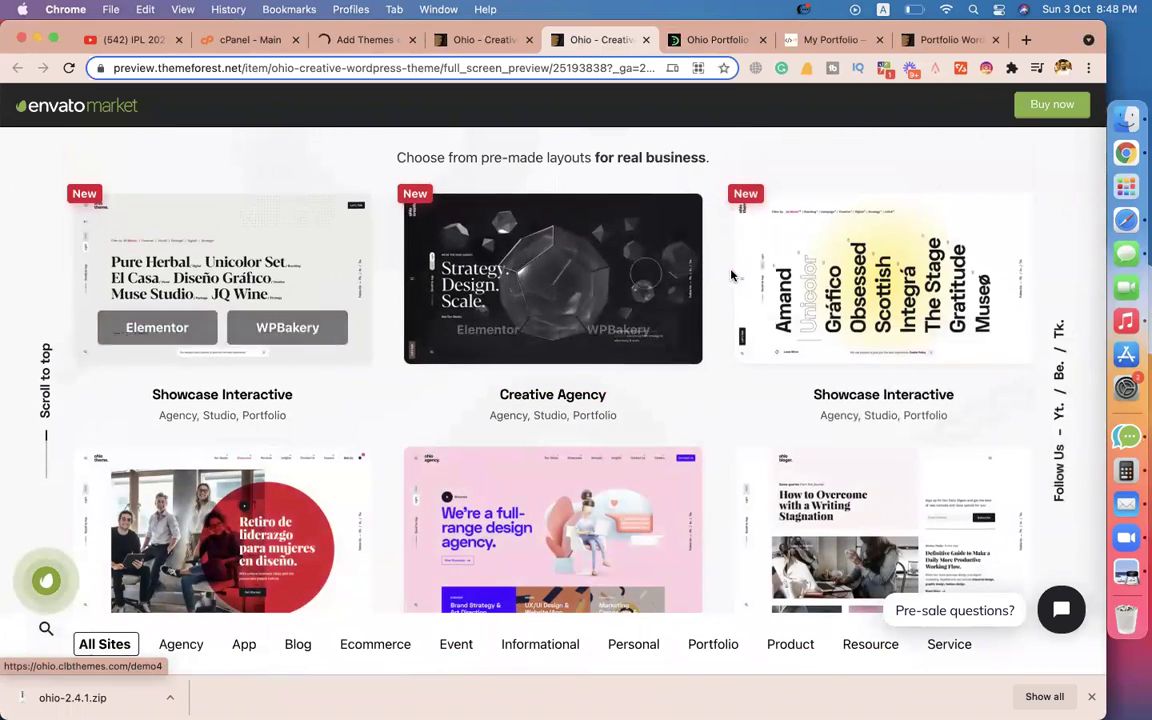
pyautogui.scroll(-3, 514, 548)
pyautogui.moveTo(560, 292)
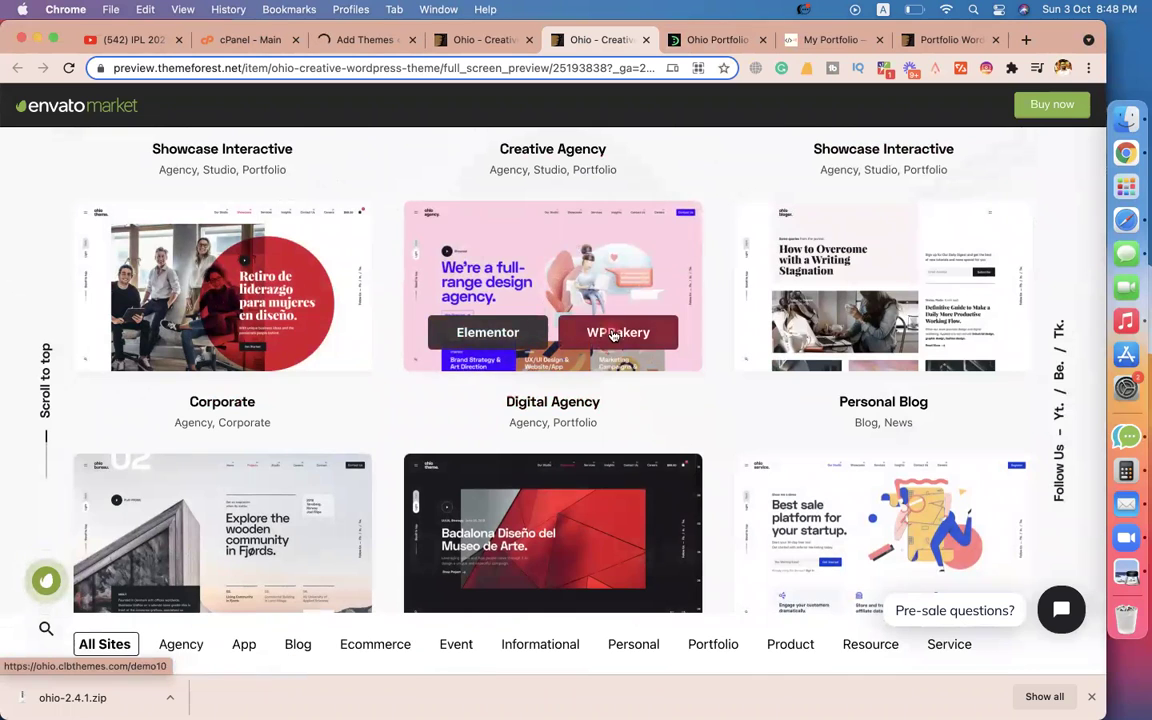
pyautogui.click(514, 339)
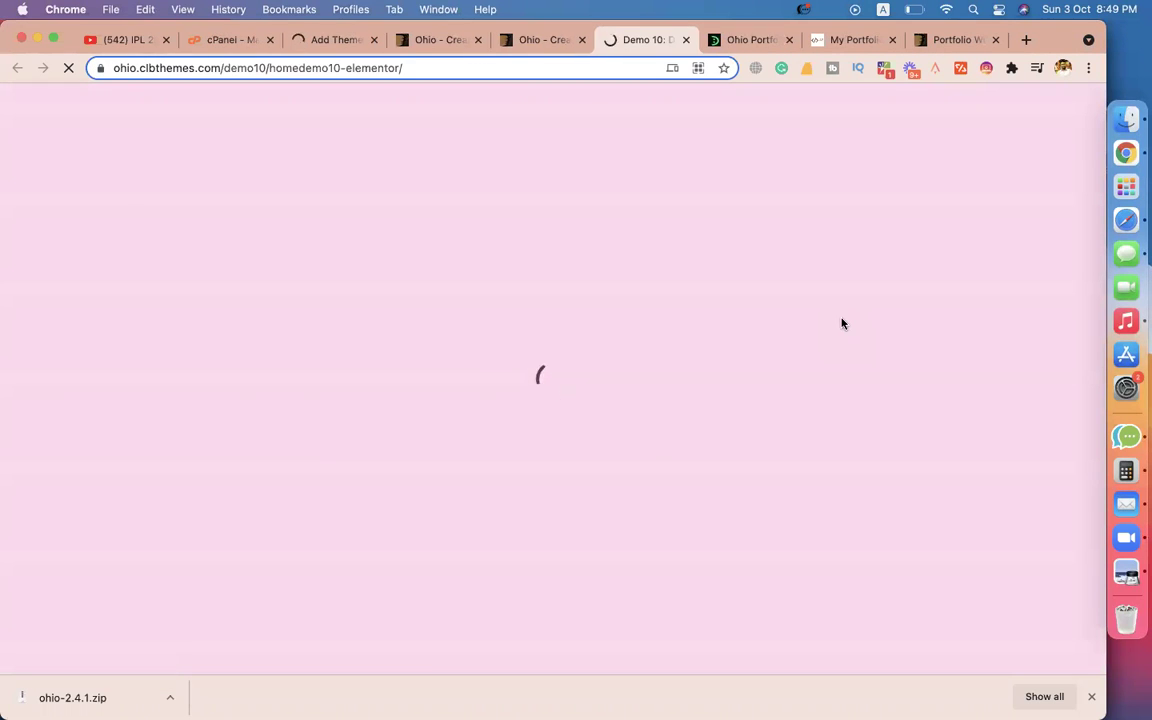
pyautogui.scroll(-15, 951, 366)
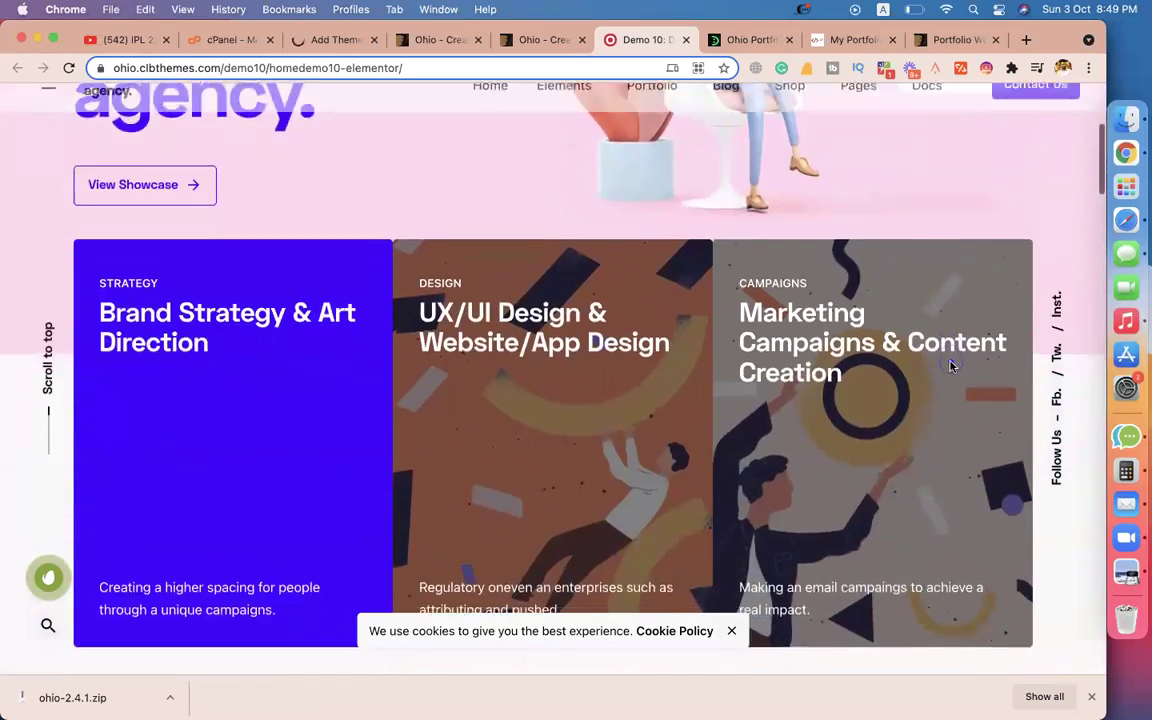
pyautogui.scroll(-20, 951, 363)
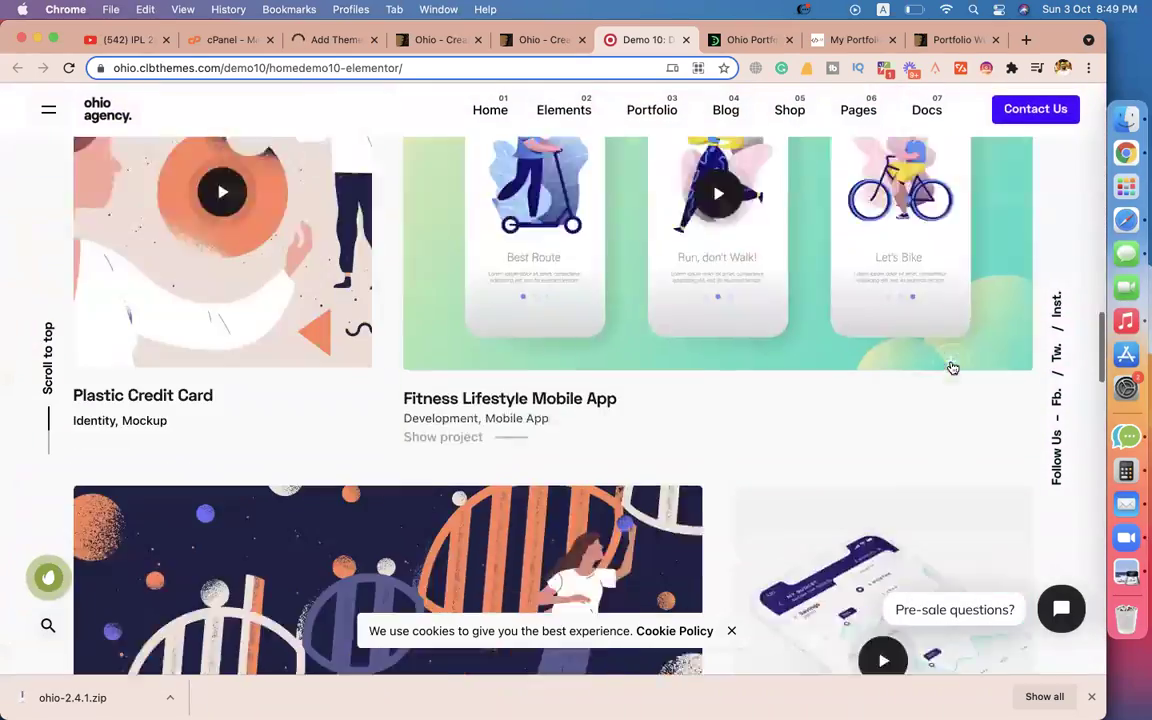
pyautogui.scroll(20, 951, 366)
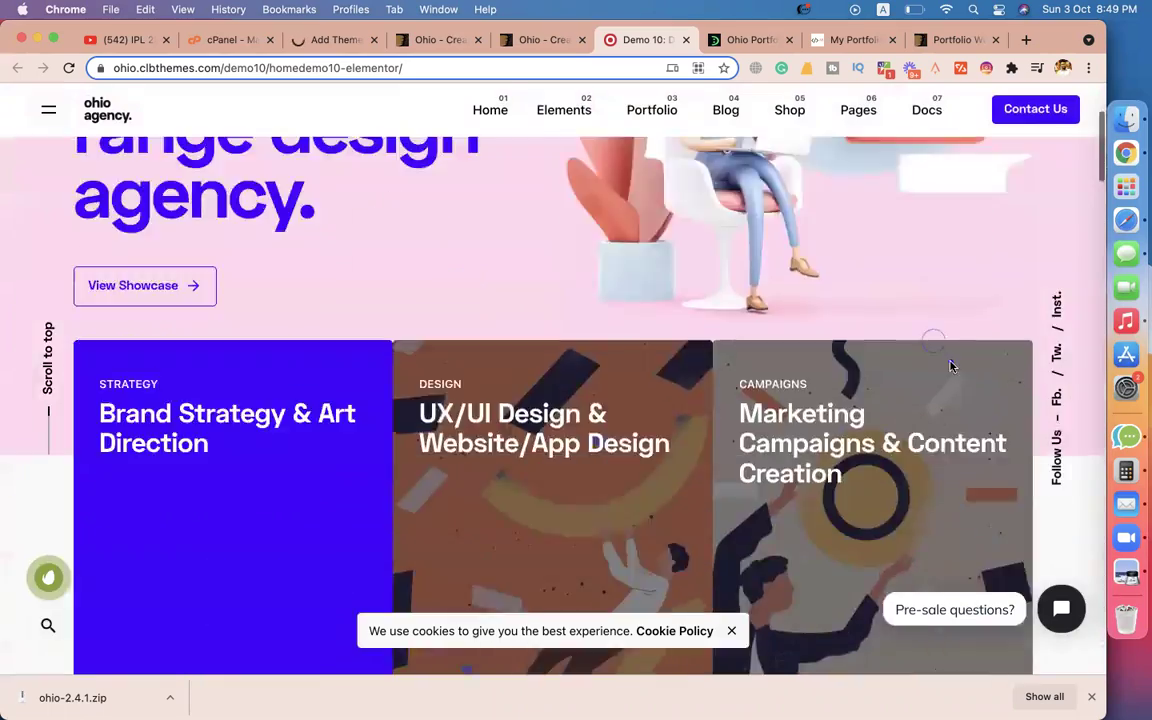
# Read Ohio's Theme activation documentation, then return to the WordPress upload error tab.
pyautogui.click(543, 40)
pyautogui.scroll(10, 617, 285)
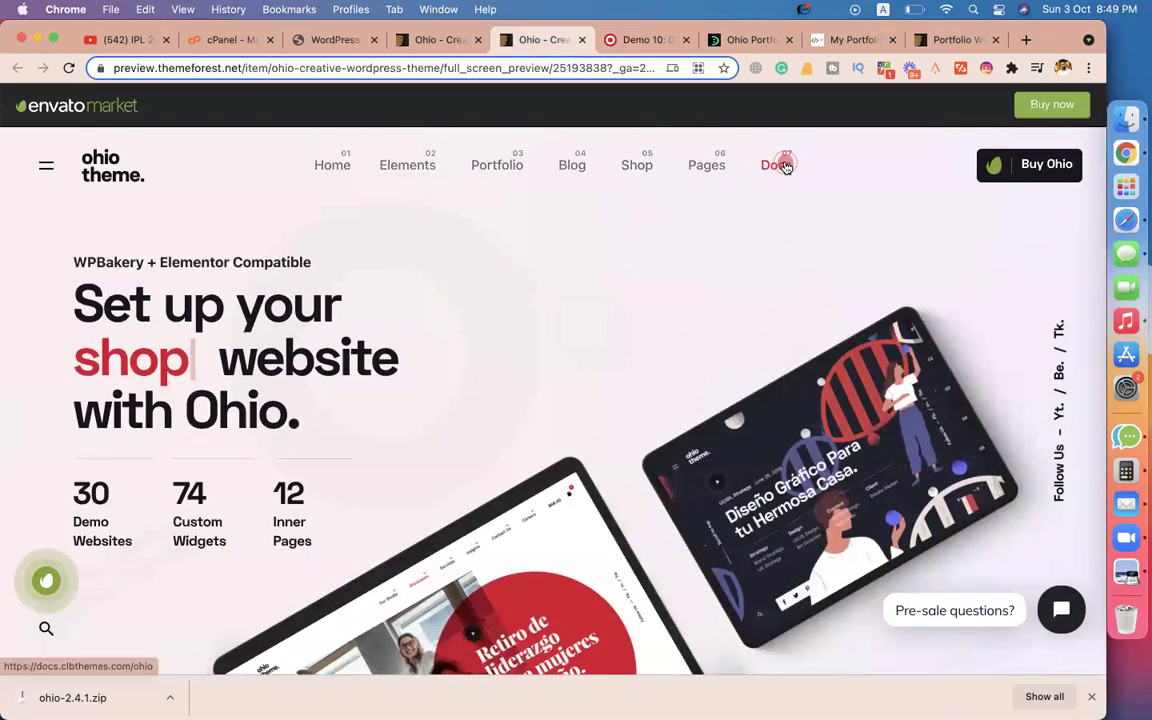
pyautogui.click(786, 166)
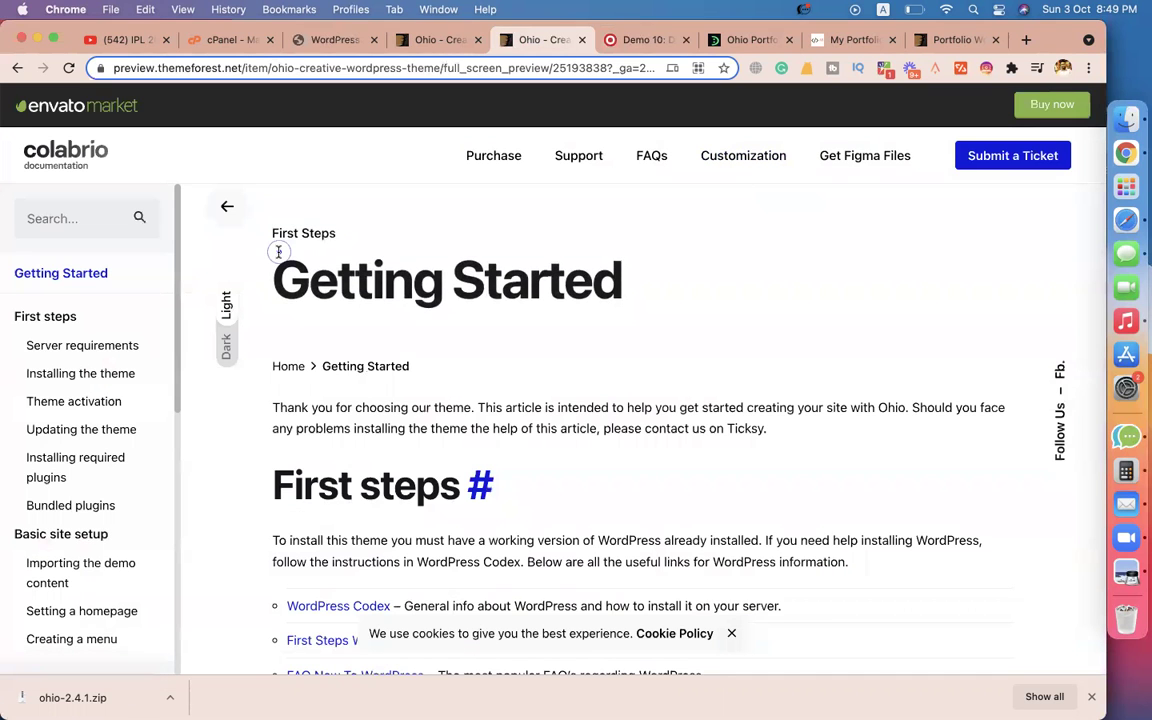
pyautogui.click(86, 395)
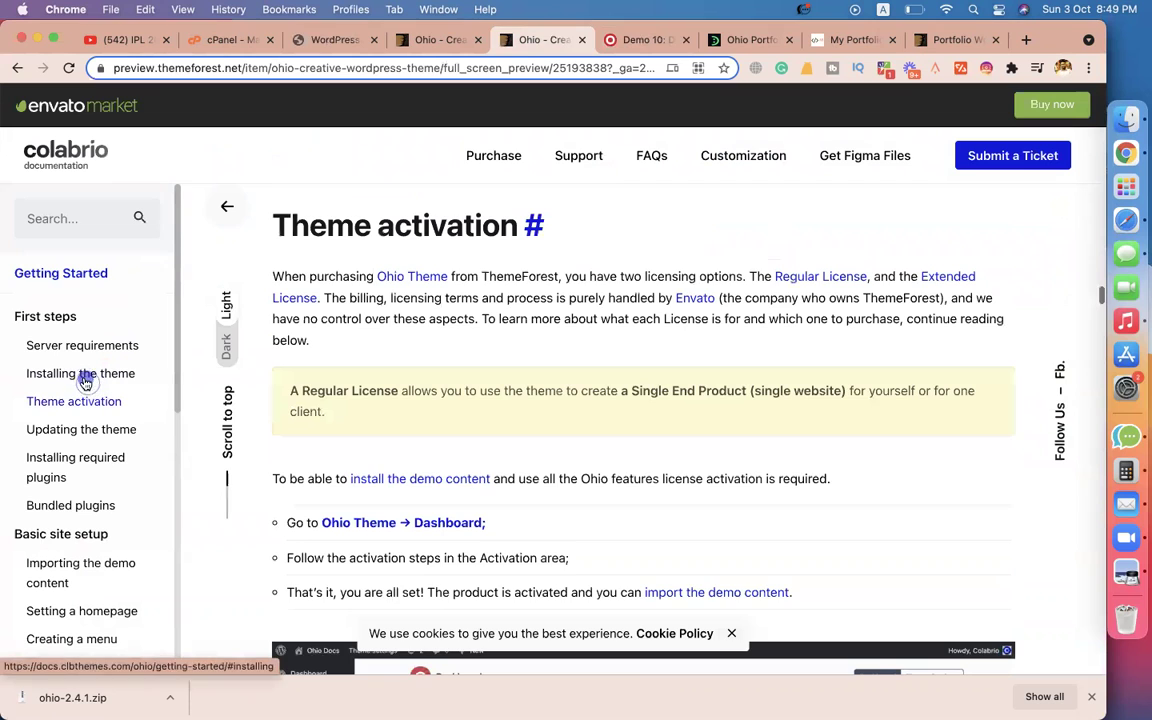
pyautogui.scroll(-5, 581, 392)
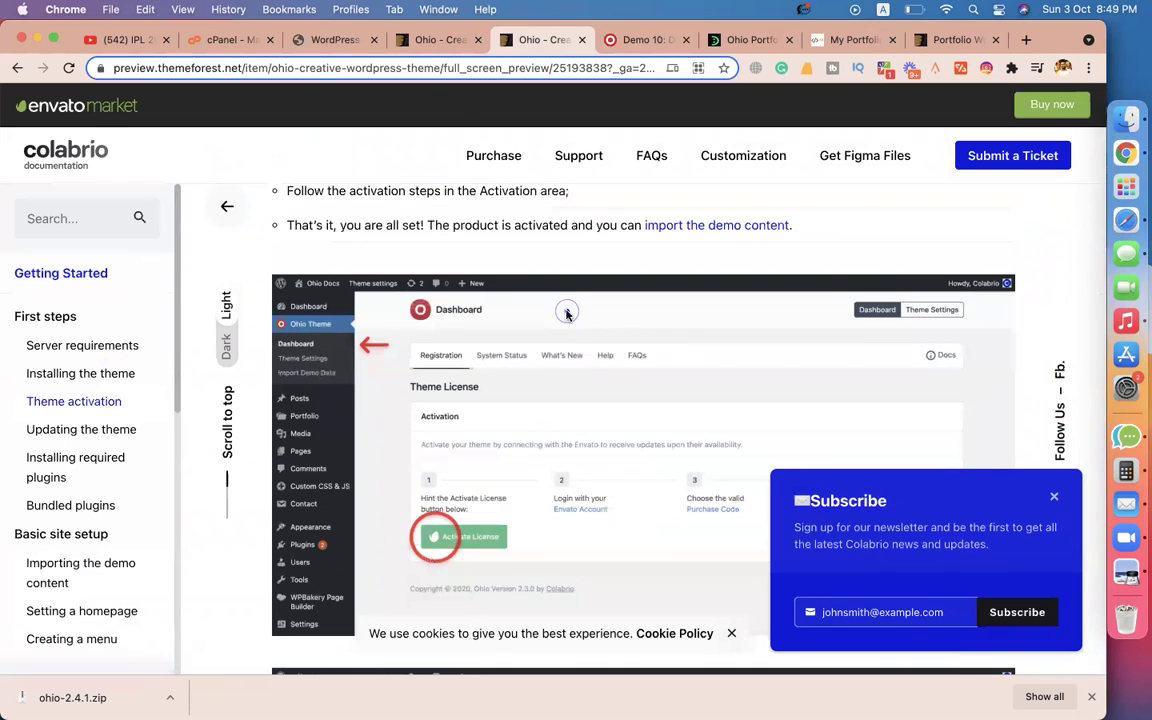
pyautogui.click(345, 40)
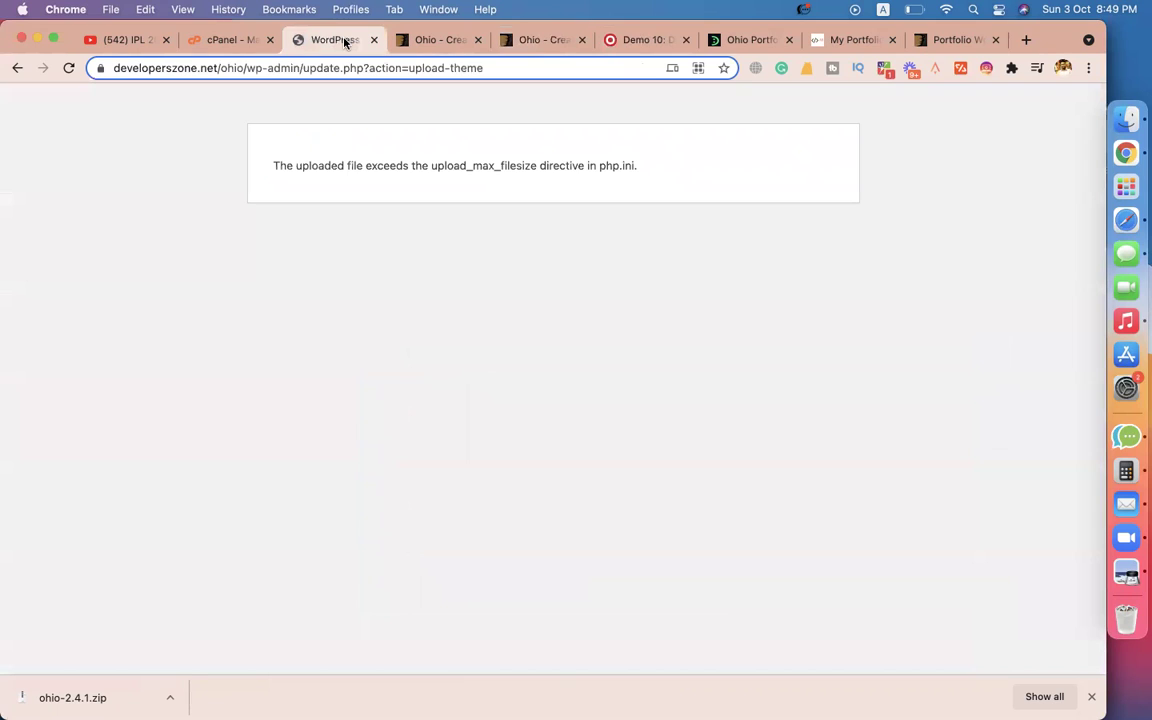
# Highlight upload_max_filesize in the upload error message, then go to the cPanel dashboard.
pyautogui.tripleClick(361, 167)
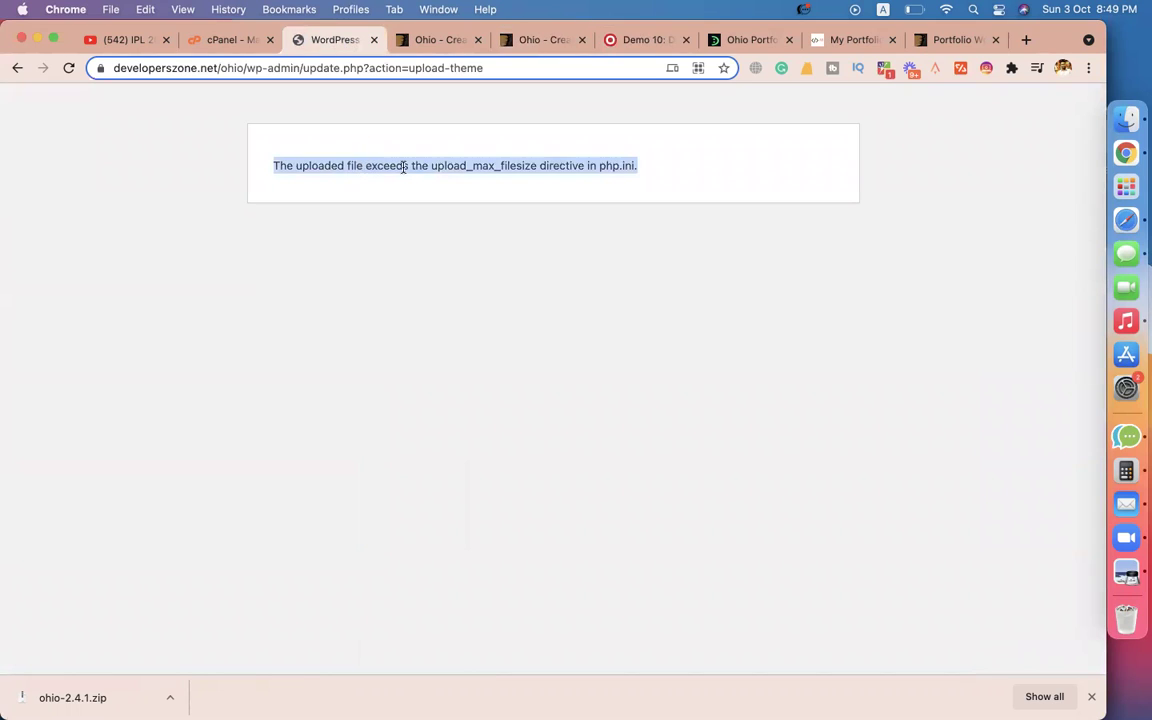
pyautogui.tripleClick(404, 167)
pyautogui.doubleClick(364, 167)
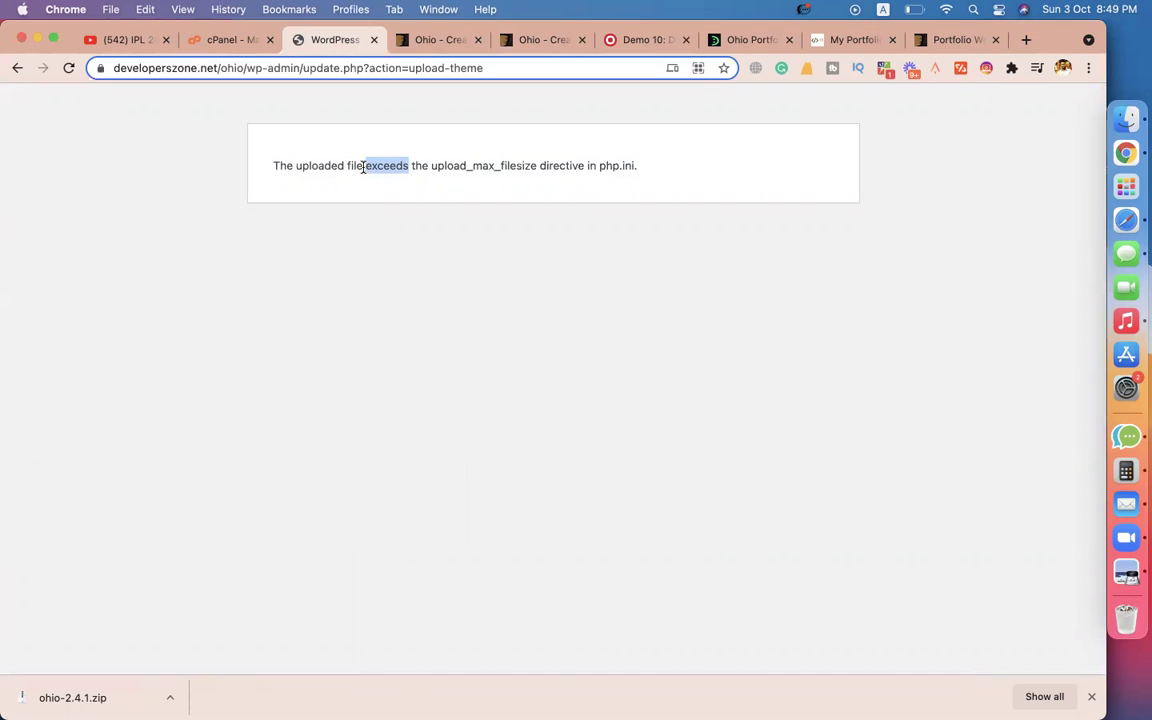
pyautogui.tripleClick(363, 167)
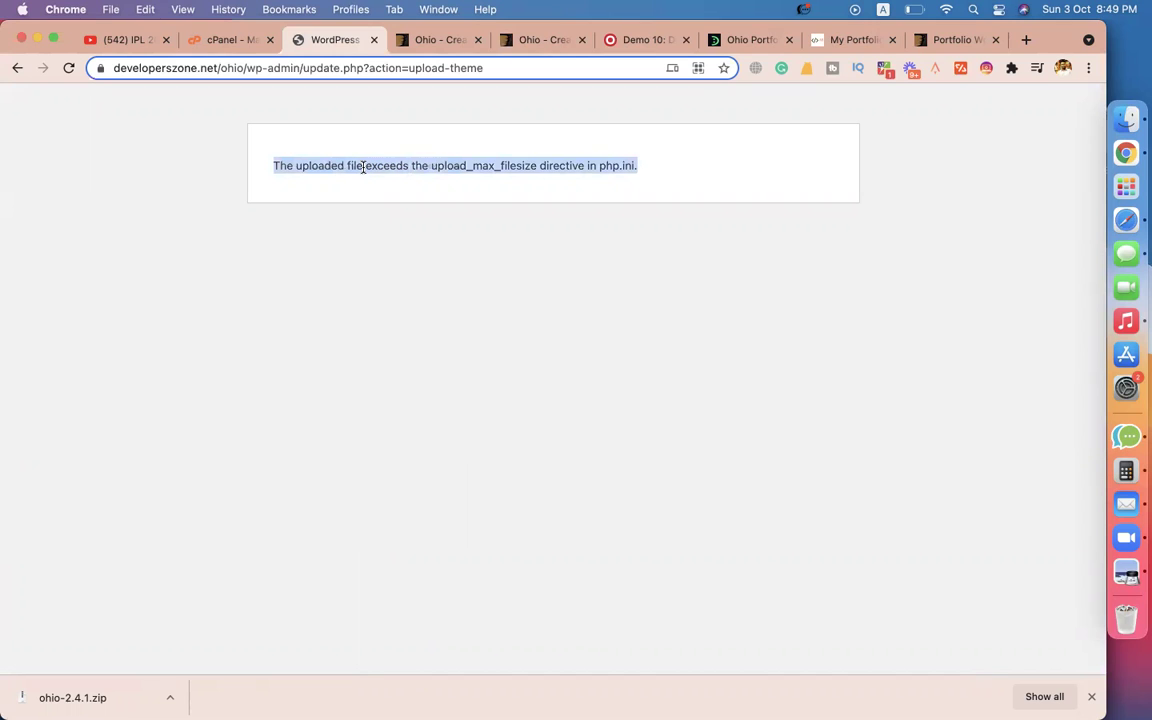
pyautogui.doubleClick(350, 166)
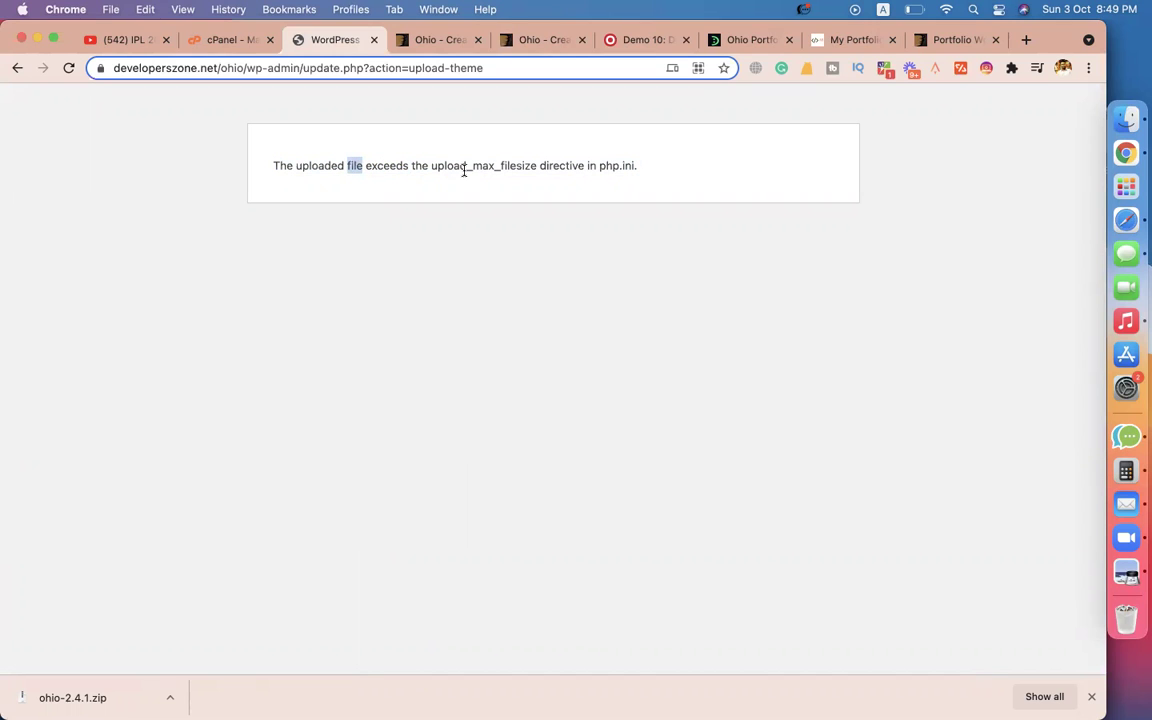
pyautogui.moveTo(431, 165); pyautogui.dragTo(536, 165)
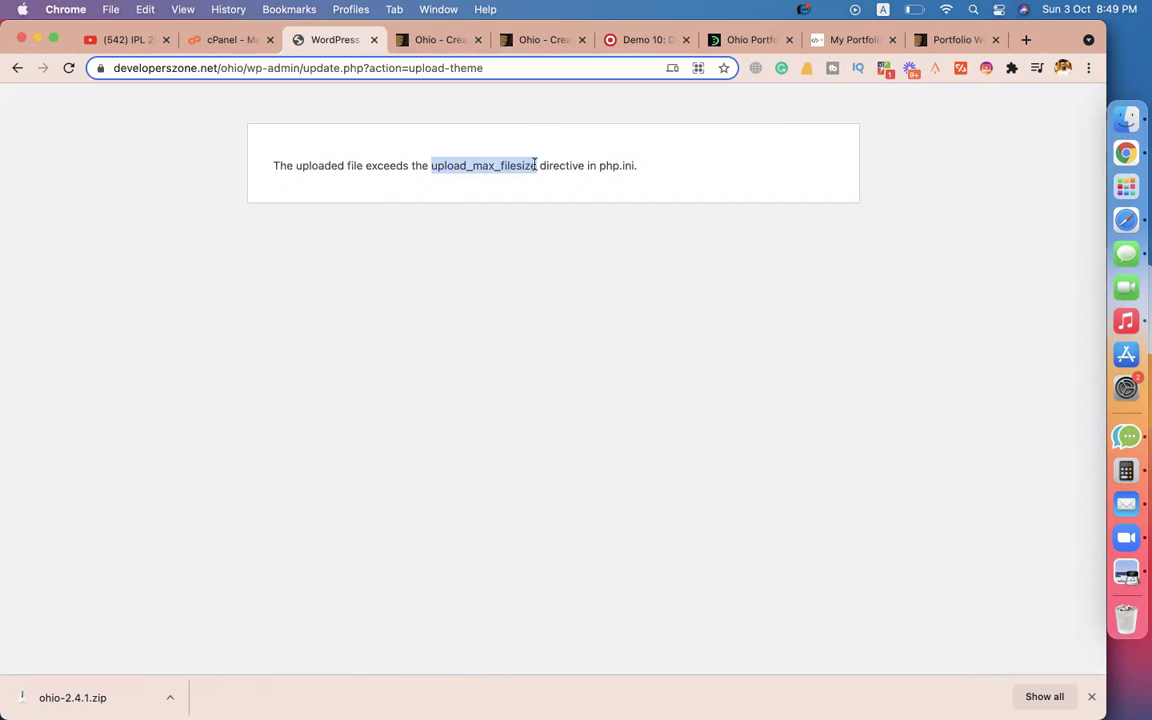
pyautogui.click(227, 40)
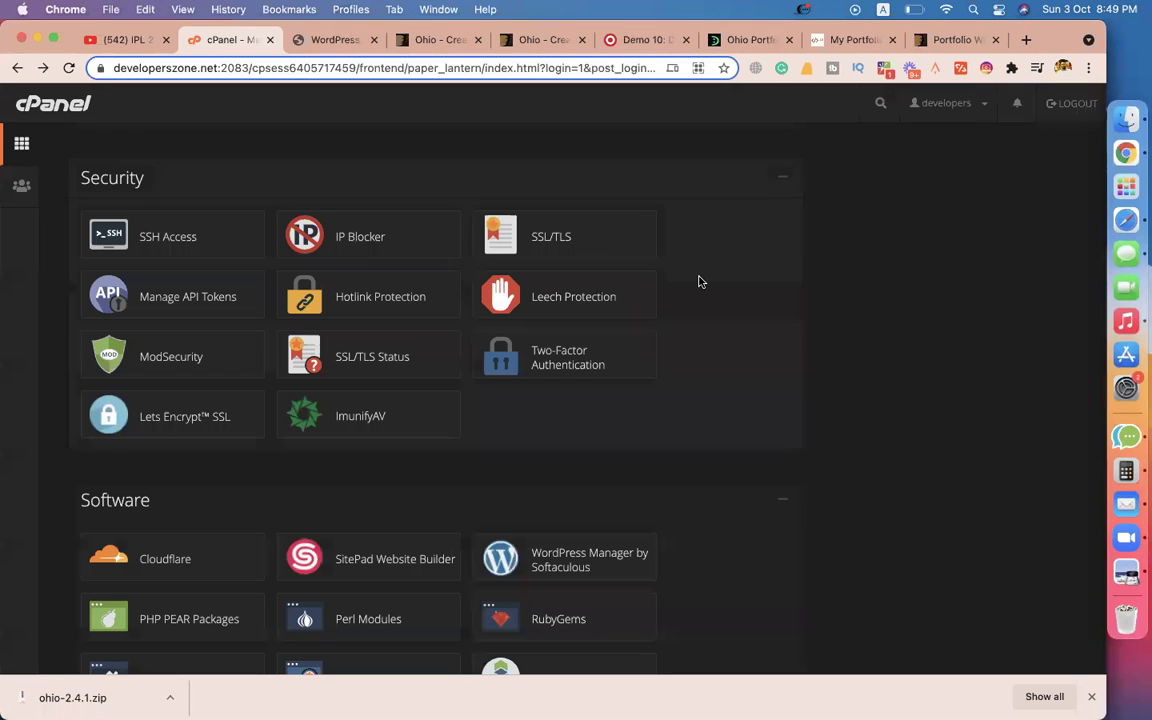
# Open cPanel's File Manager and check the site's ohio folder name in the WordPress address.
pyautogui.scroll(-15, 699, 282)
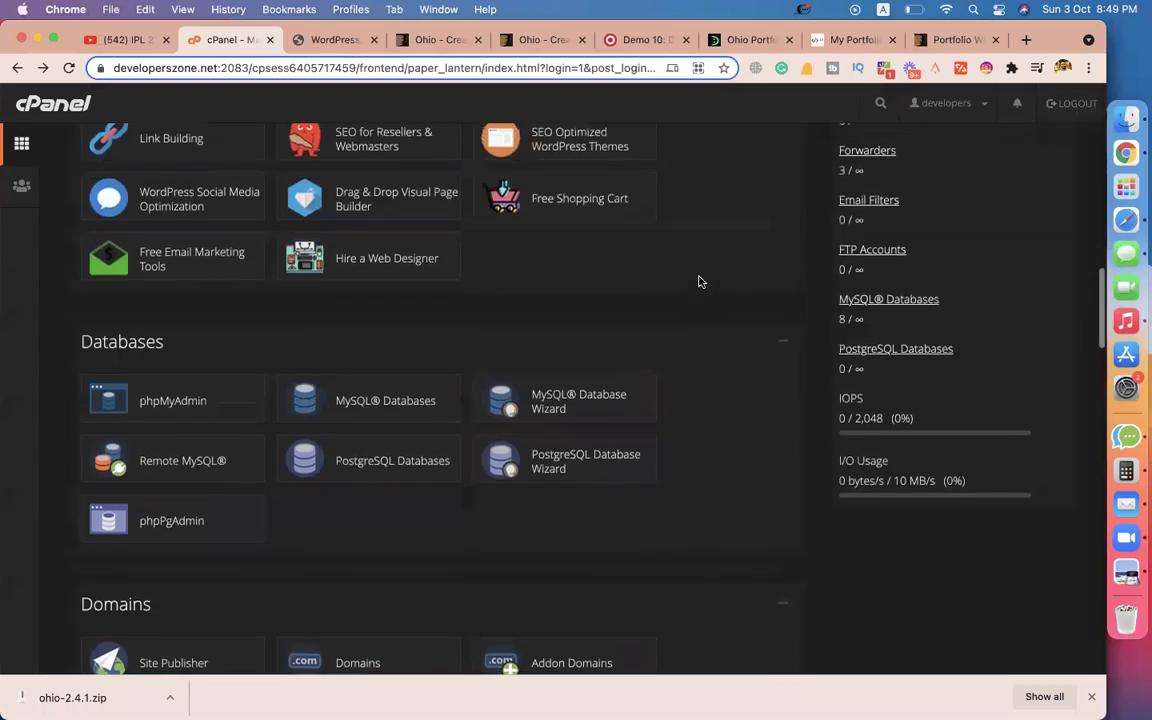
pyautogui.scroll(-4, 372, 459)
pyautogui.scroll(15, 374, 462)
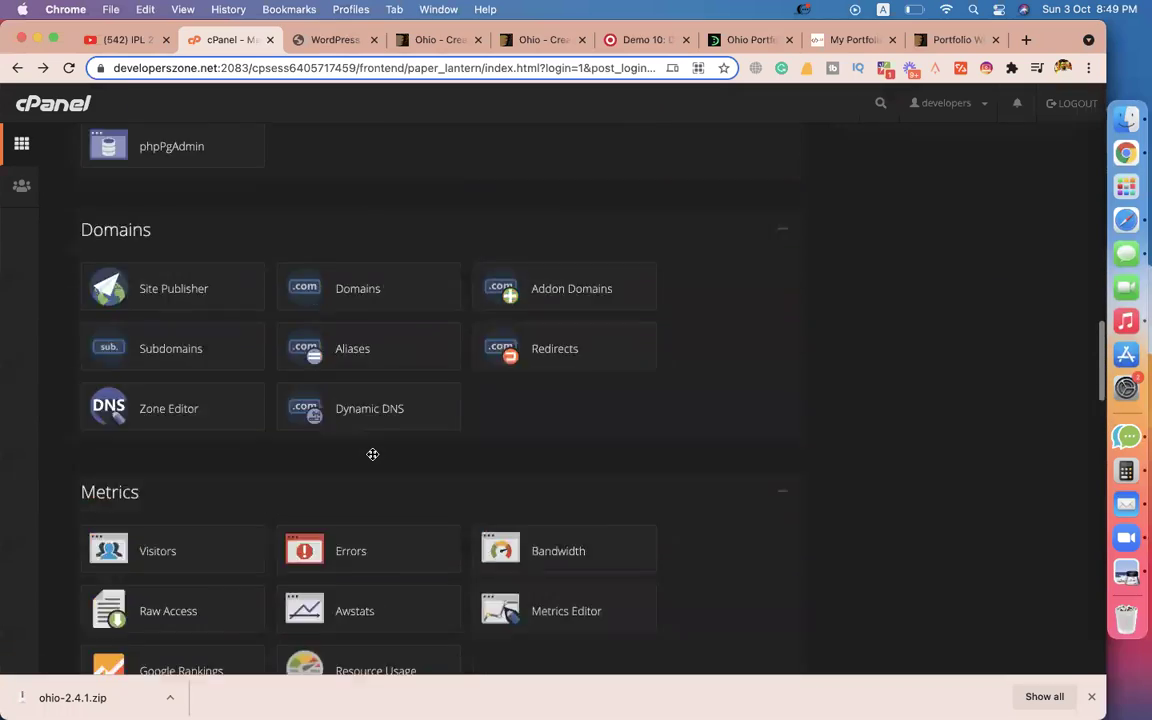
pyautogui.scroll(4, 373, 463)
pyautogui.scroll(-9, 154, 340)
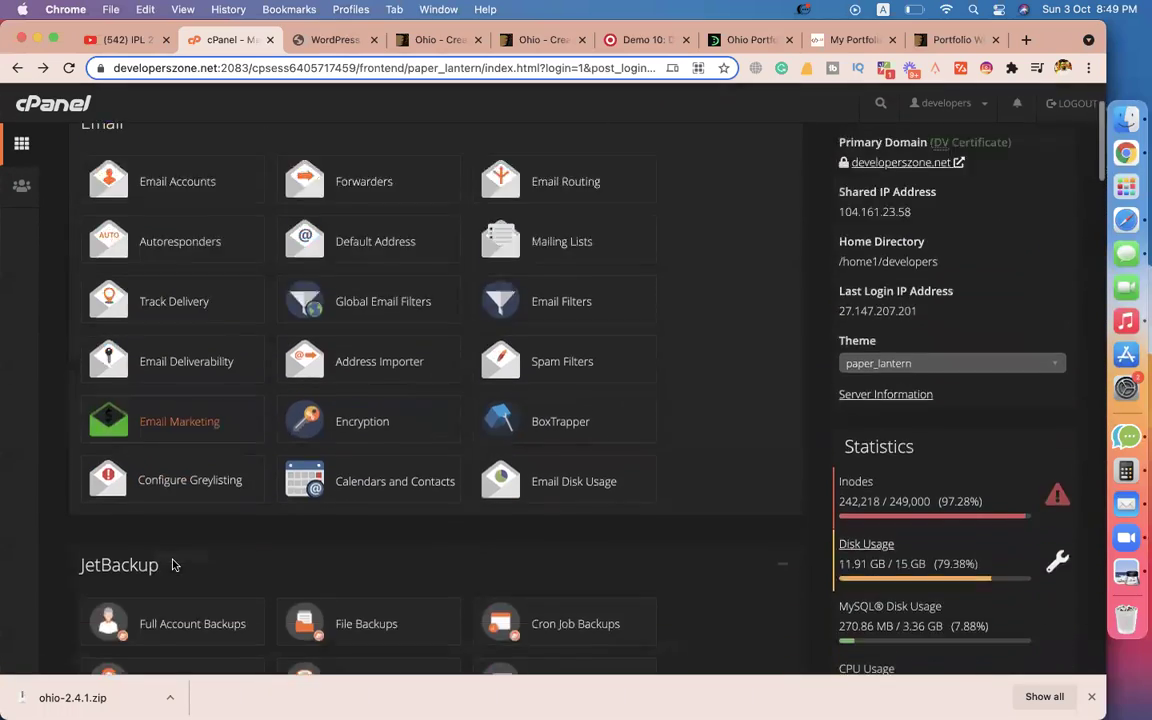
pyautogui.scroll(-3, 192, 438)
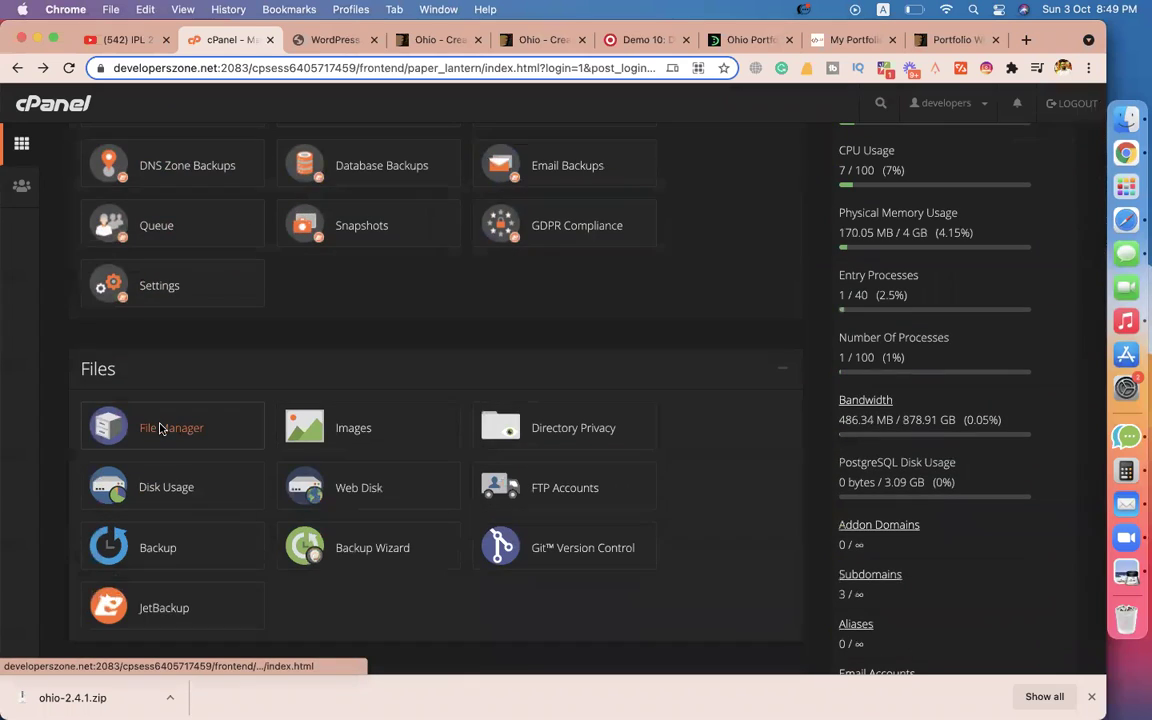
pyautogui.click(160, 429)
pyautogui.click(400, 40)
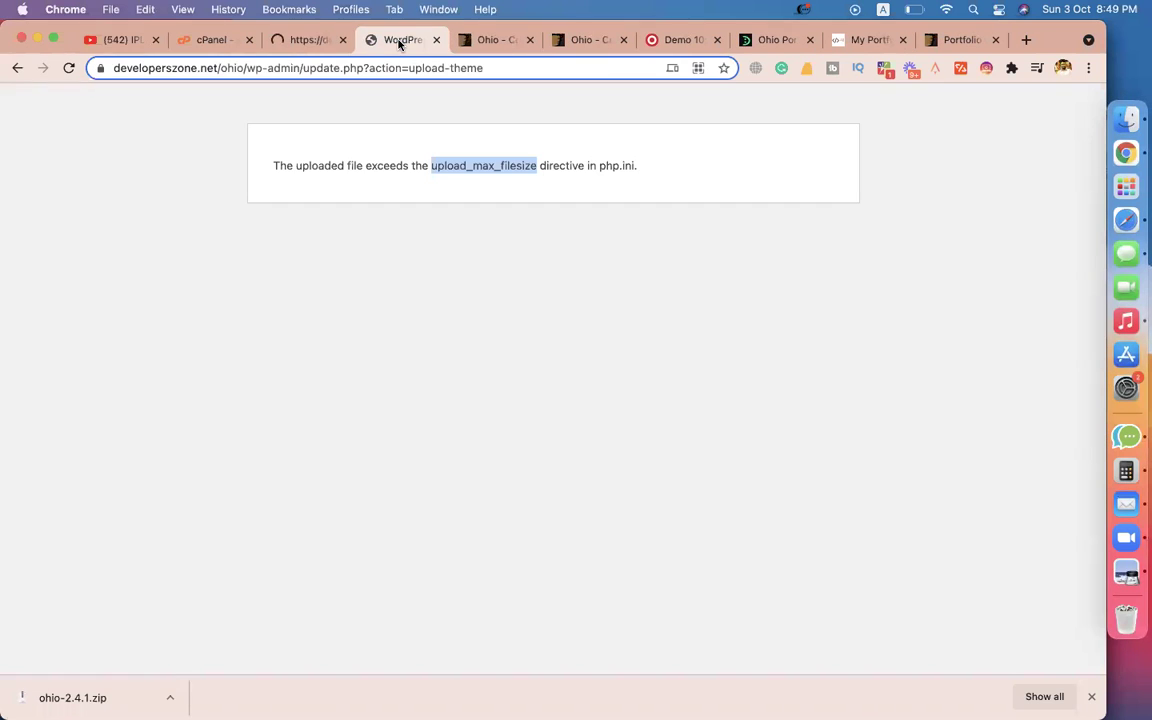
pyautogui.click(232, 68)
pyautogui.doubleClick(269, 68)
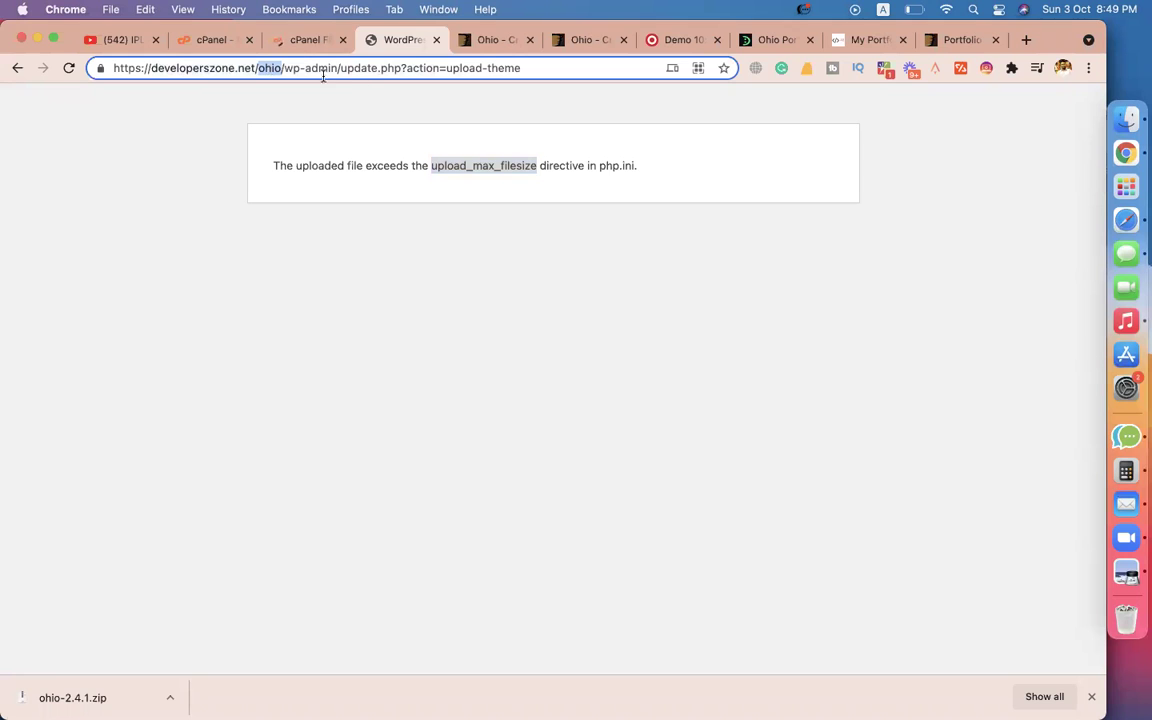
# Navigate File Manager to public_html/ohio/wp-content/themes.
pyautogui.click(281, 42)
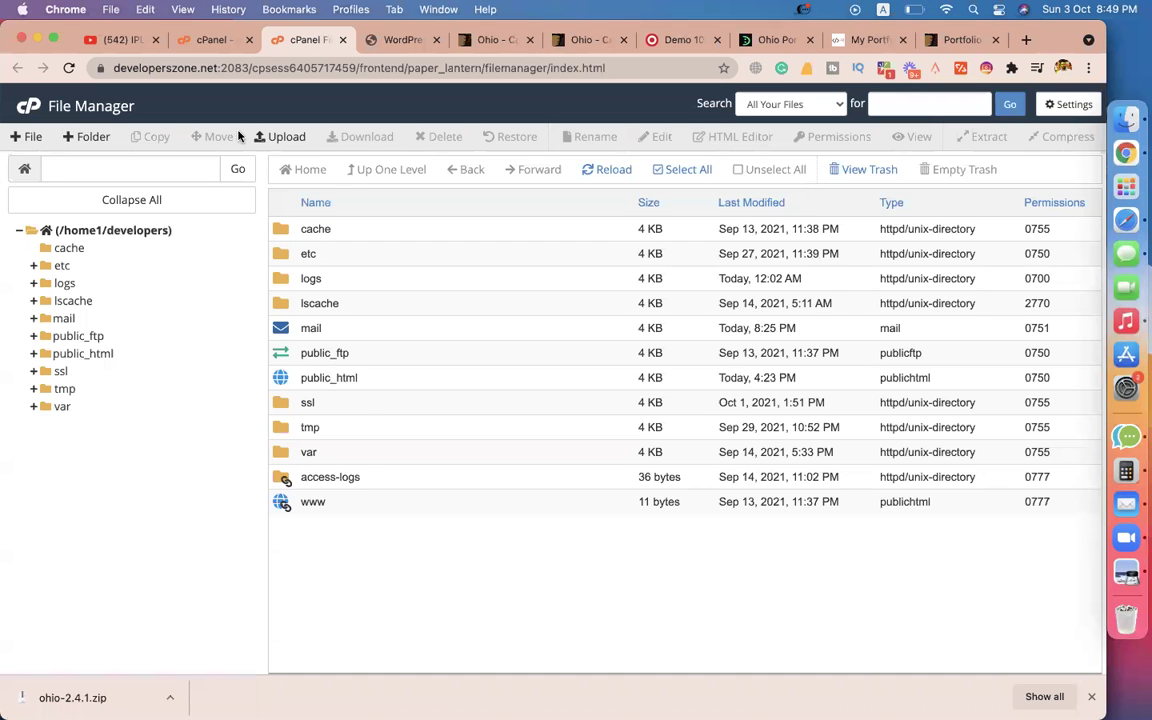
pyautogui.doubleClick(283, 380)
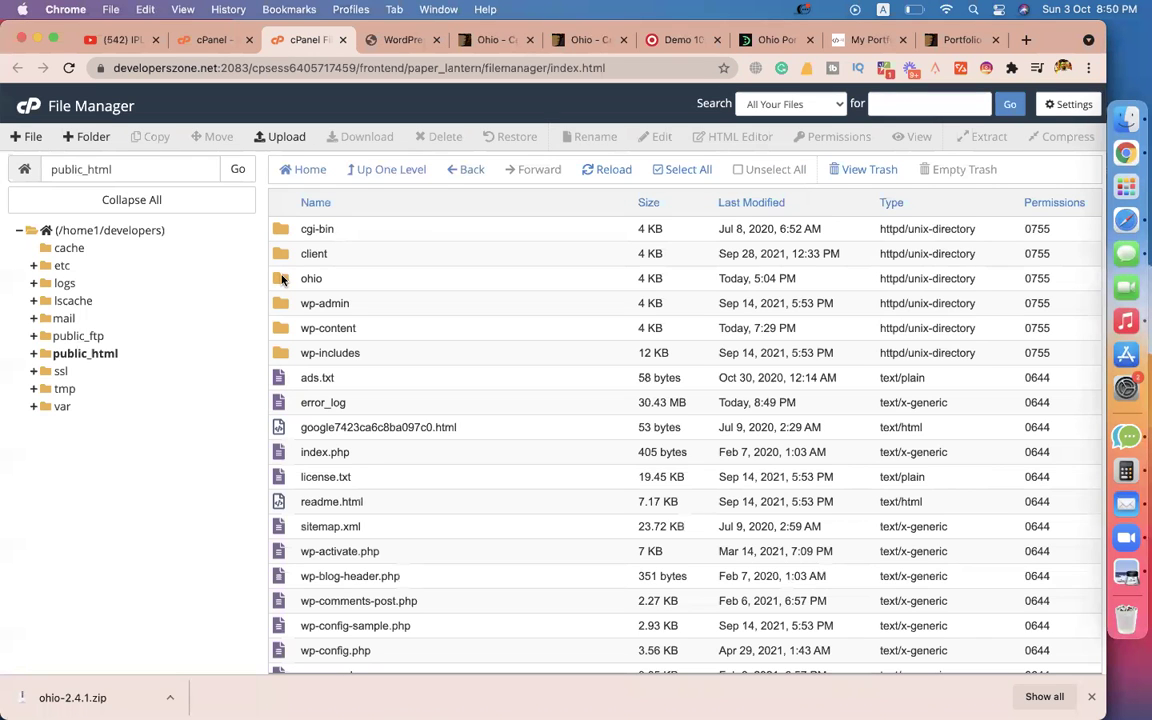
pyautogui.doubleClick(281, 278)
pyautogui.doubleClick(279, 254)
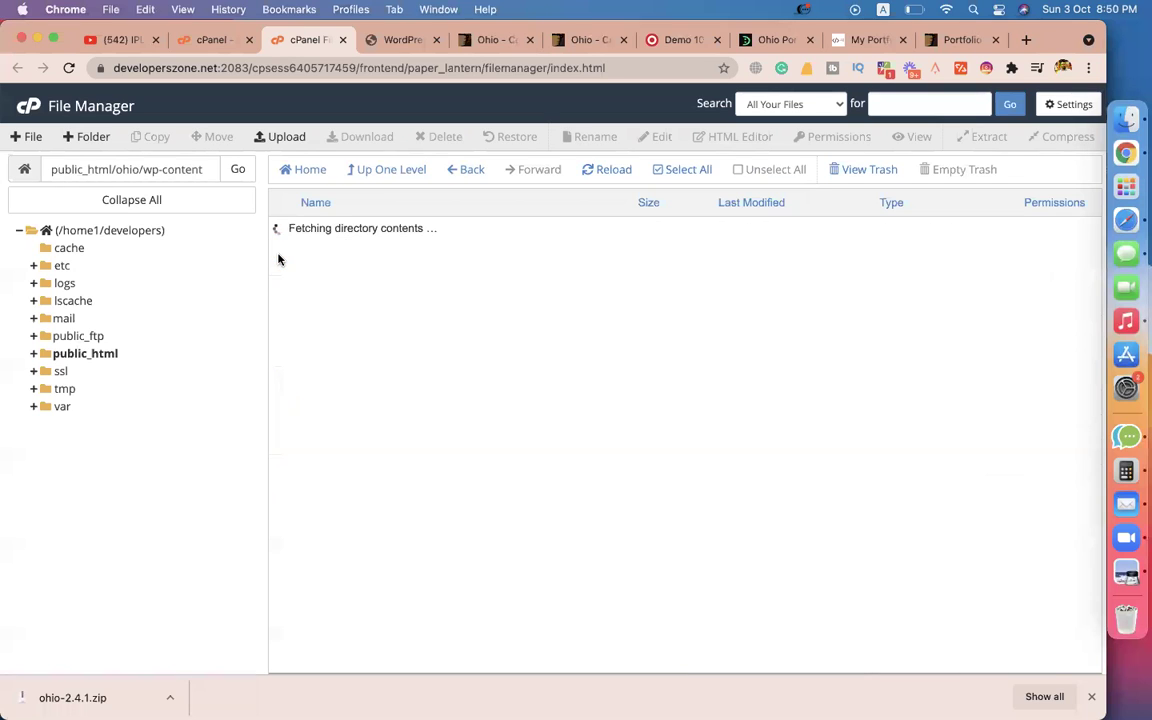
pyautogui.doubleClick(279, 258)
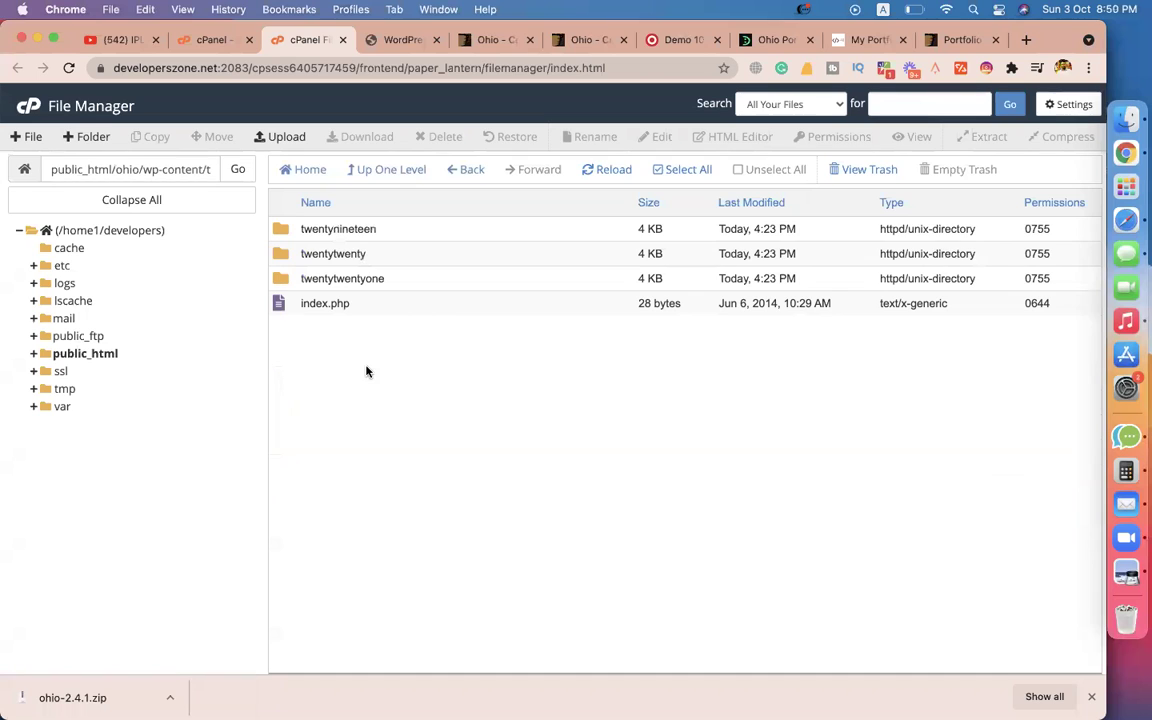
# Permanently delete the twentynineteen and twentytwenty theme folders, skipping the trash.
pyautogui.click(347, 230)
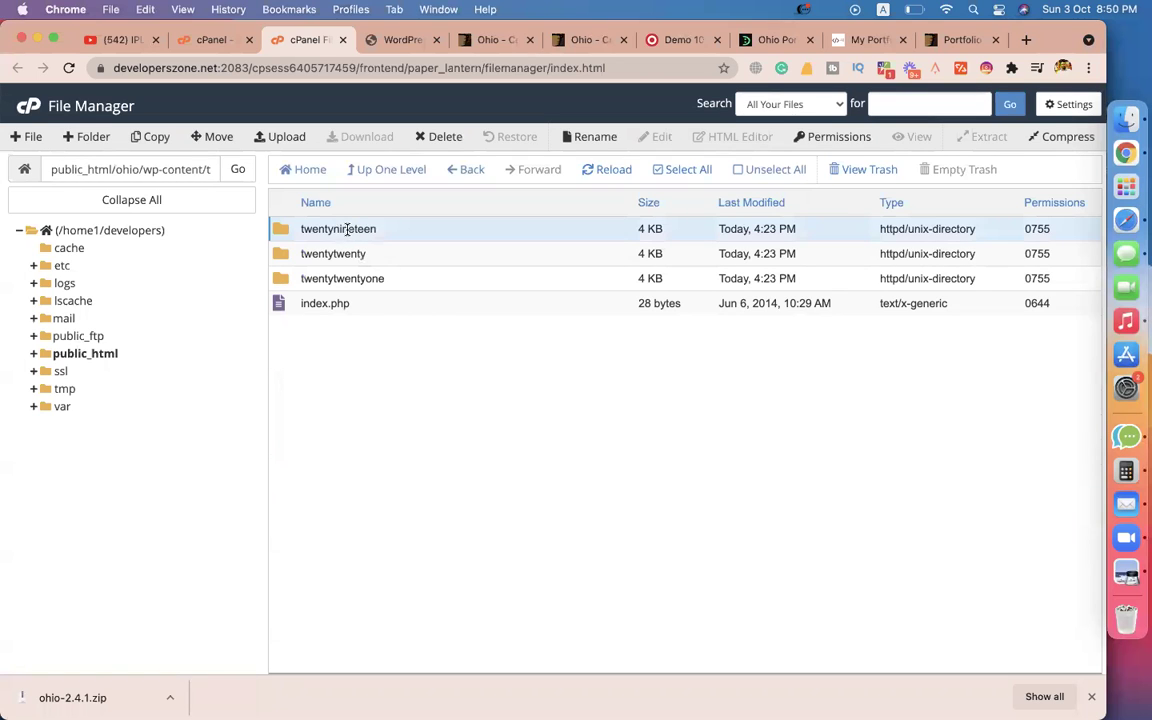
pyautogui.hotkey('shift', 'Down')
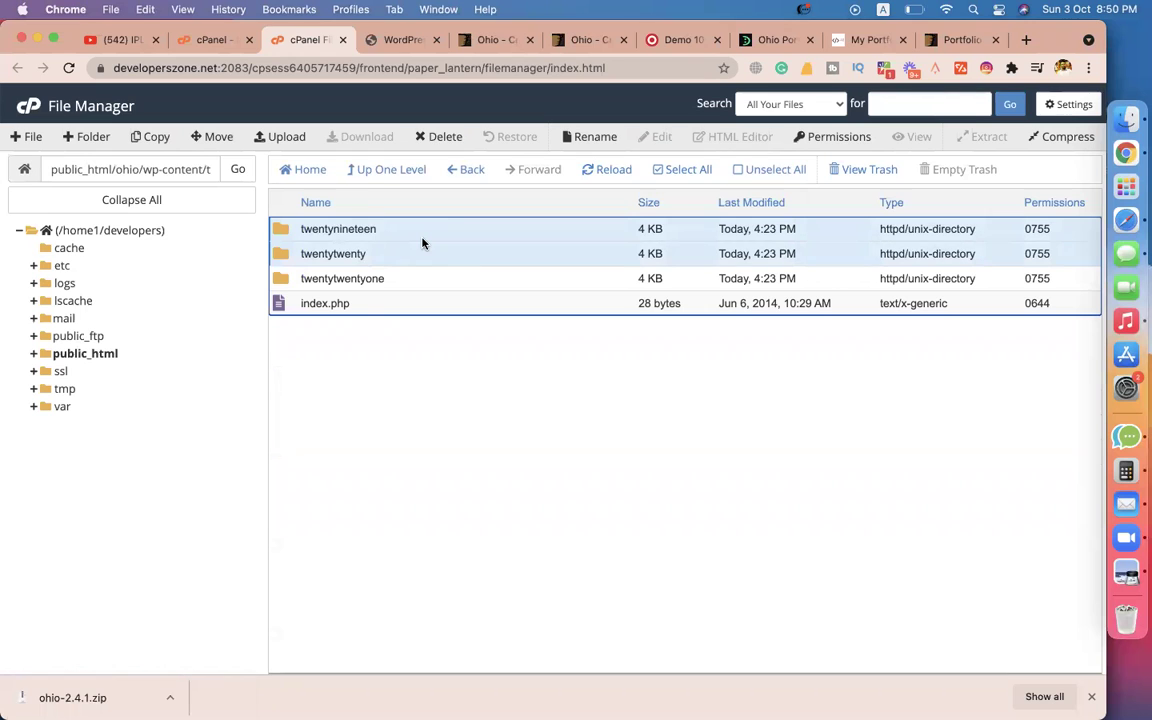
pyautogui.rightClick(422, 243)
pyautogui.click(462, 346)
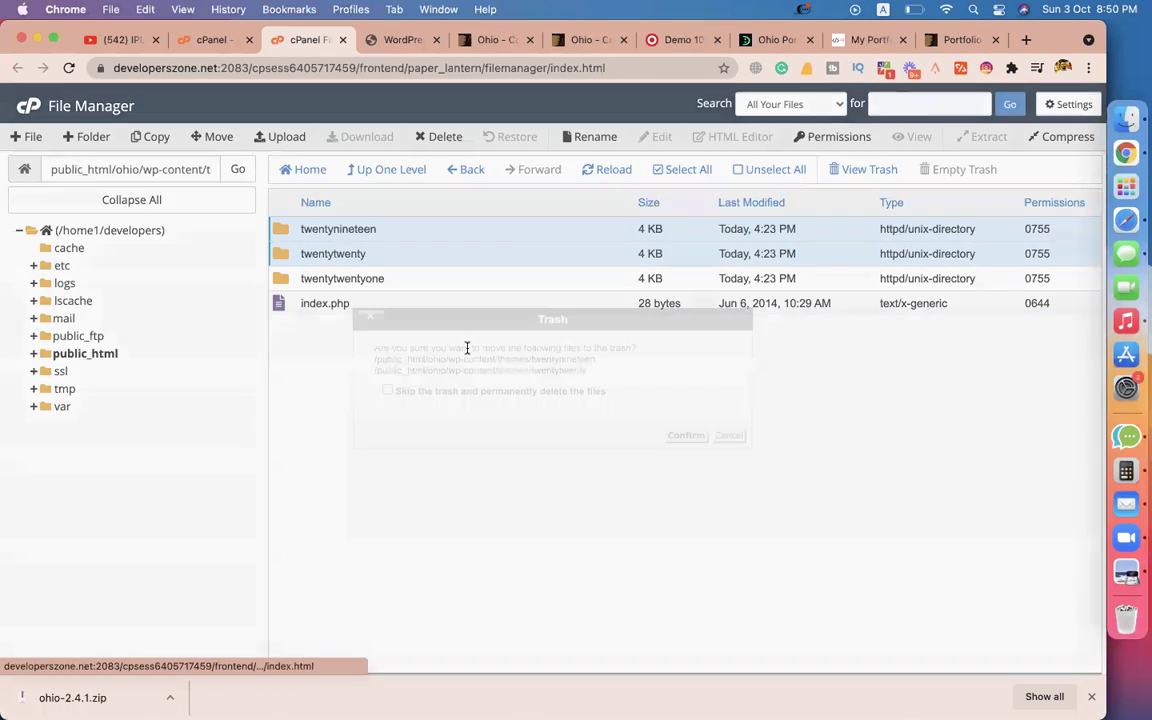
pyautogui.click(560, 391)
pyautogui.click(684, 435)
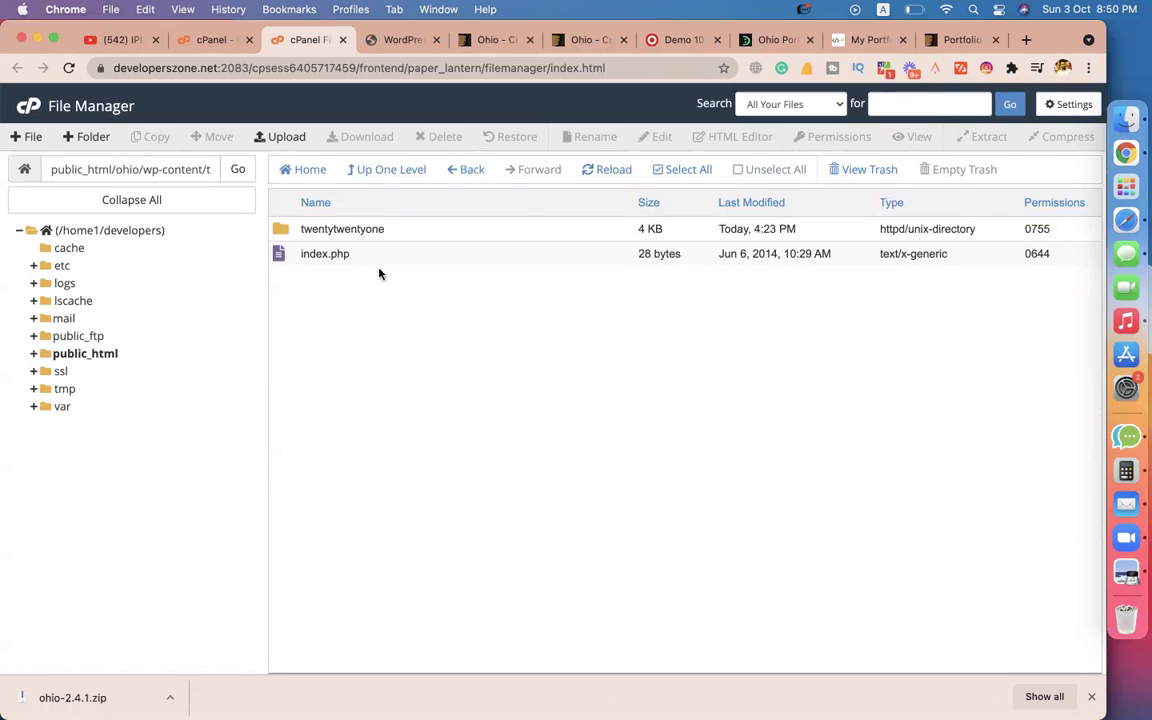
# Leave twentytwentyone unrenamed and open the Upload page for the themes folder.
pyautogui.click(352, 228)
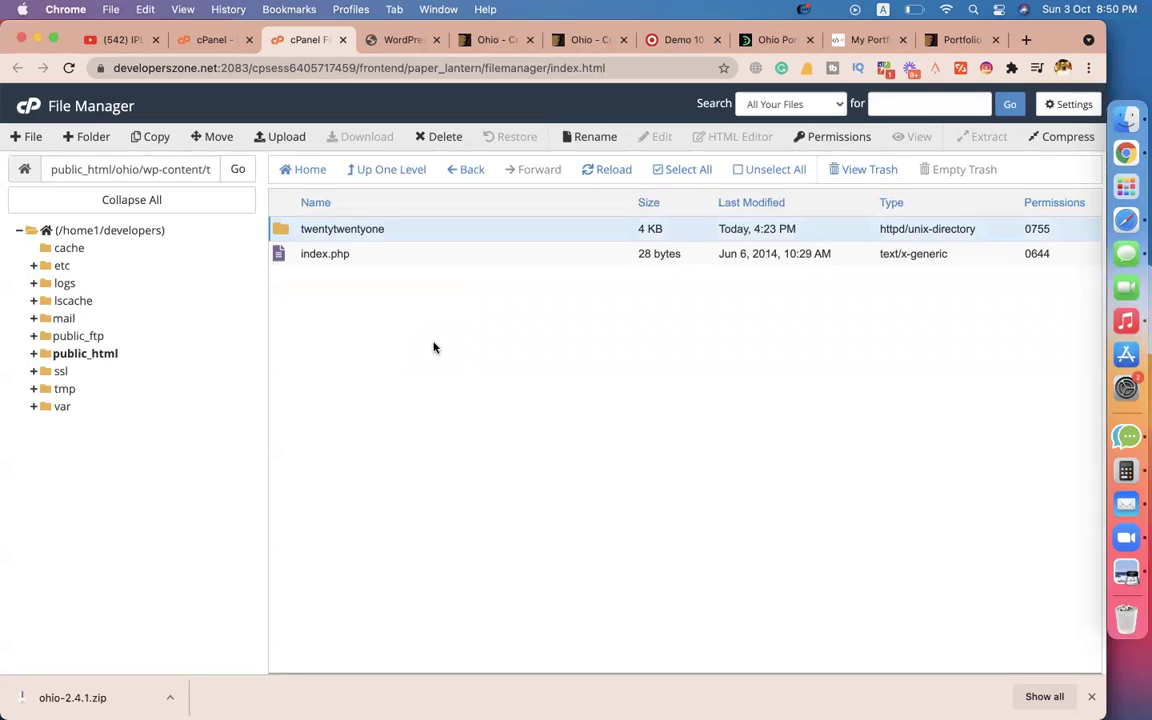
pyautogui.click(352, 229)
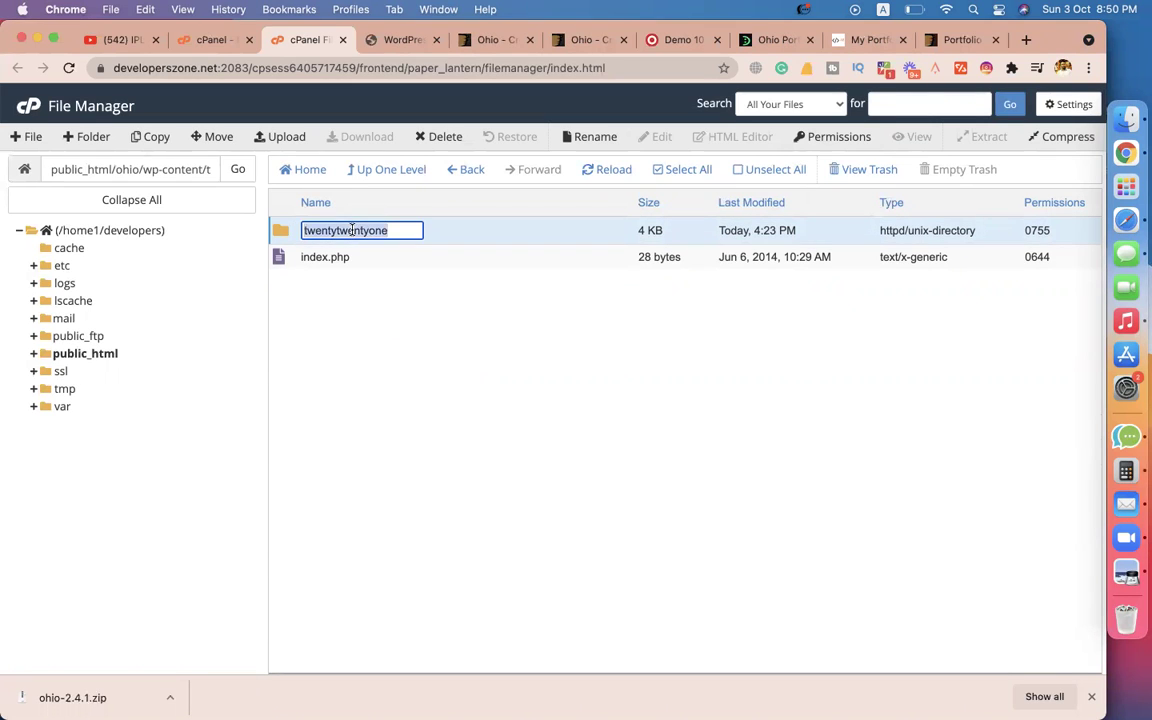
pyautogui.click(410, 349)
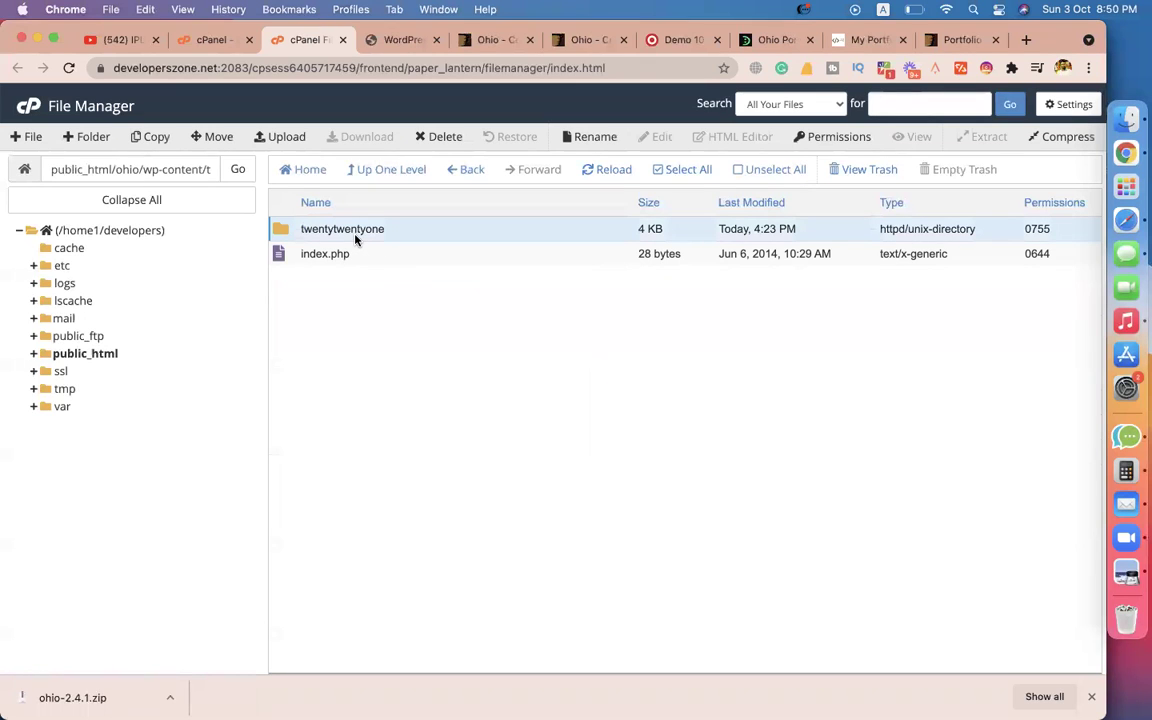
pyautogui.click(280, 137)
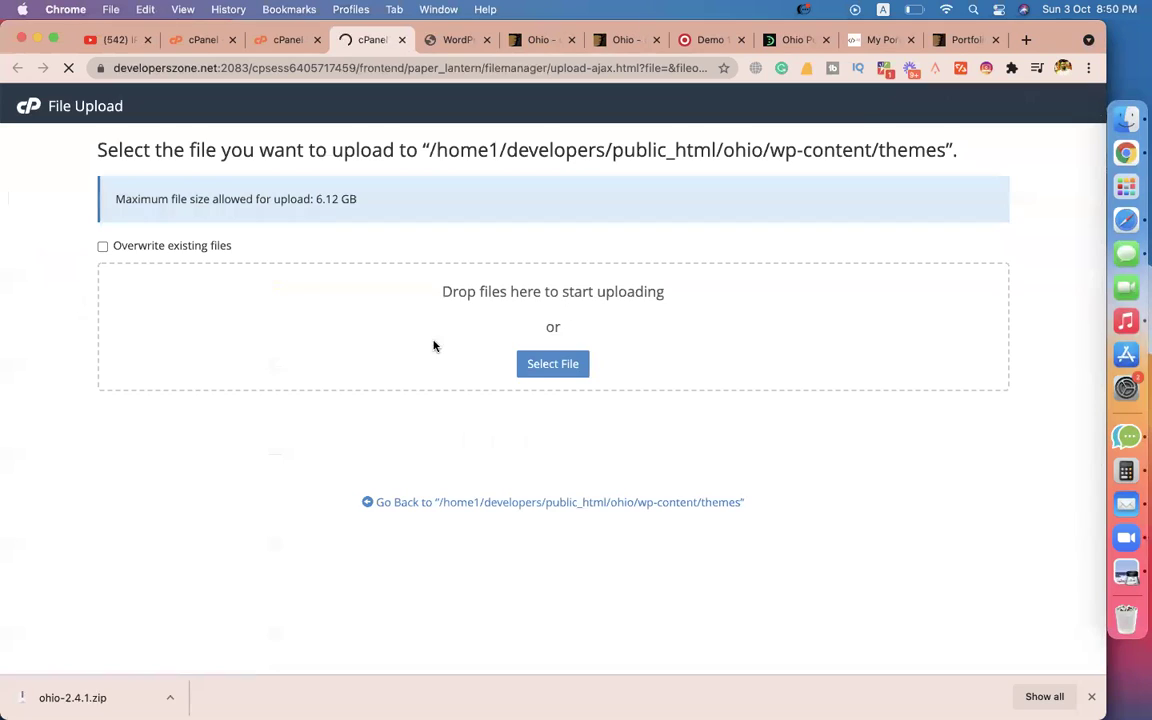
# Upload ohio.zip (5.37 MB) from the file chooser and go back to the themes listing.
pyautogui.click(553, 364)
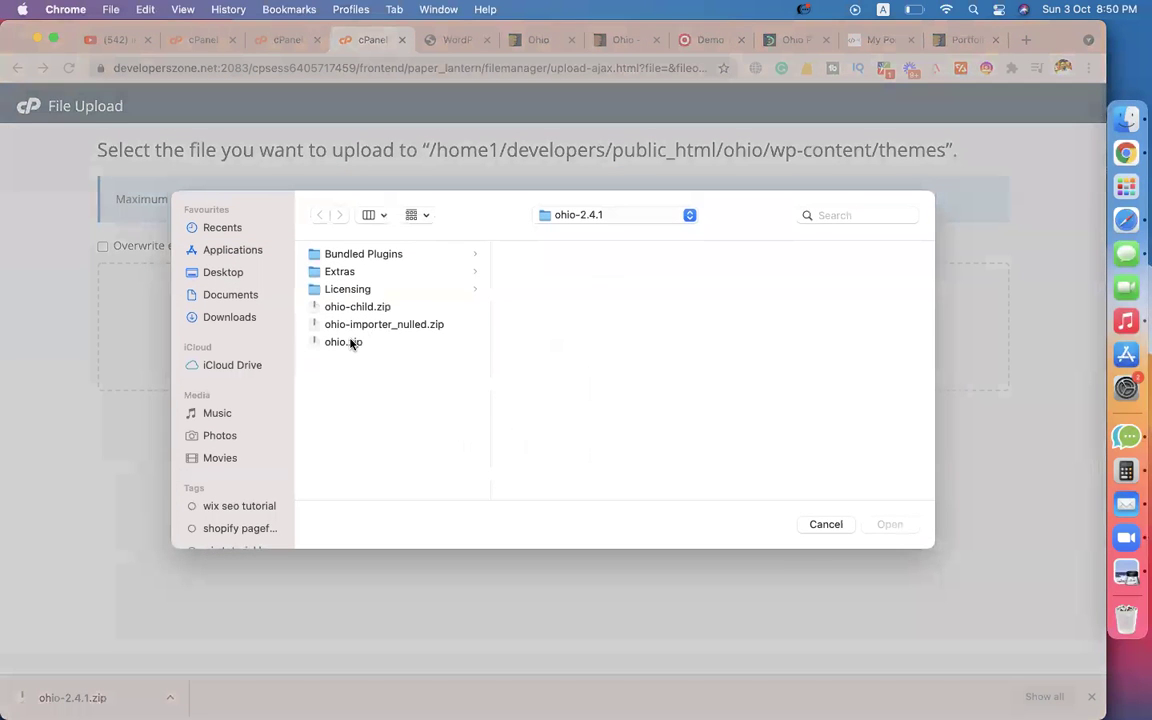
pyautogui.click(350, 342)
pyautogui.doubleClick(350, 342)
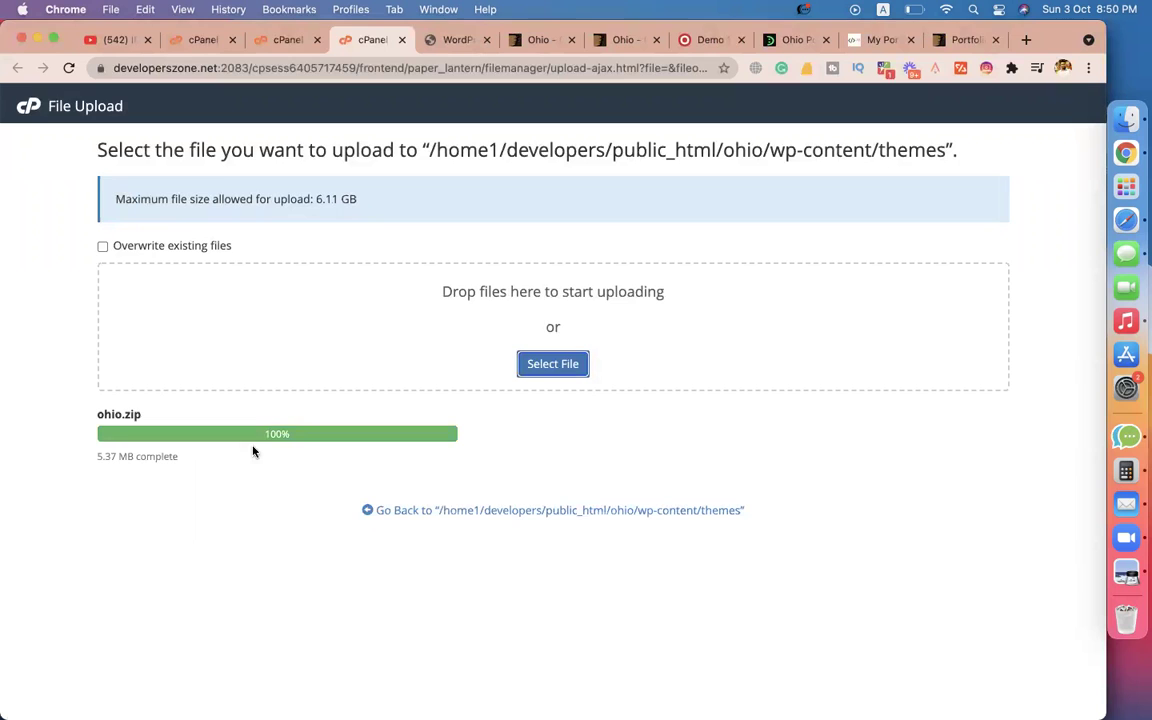
pyautogui.click(455, 512)
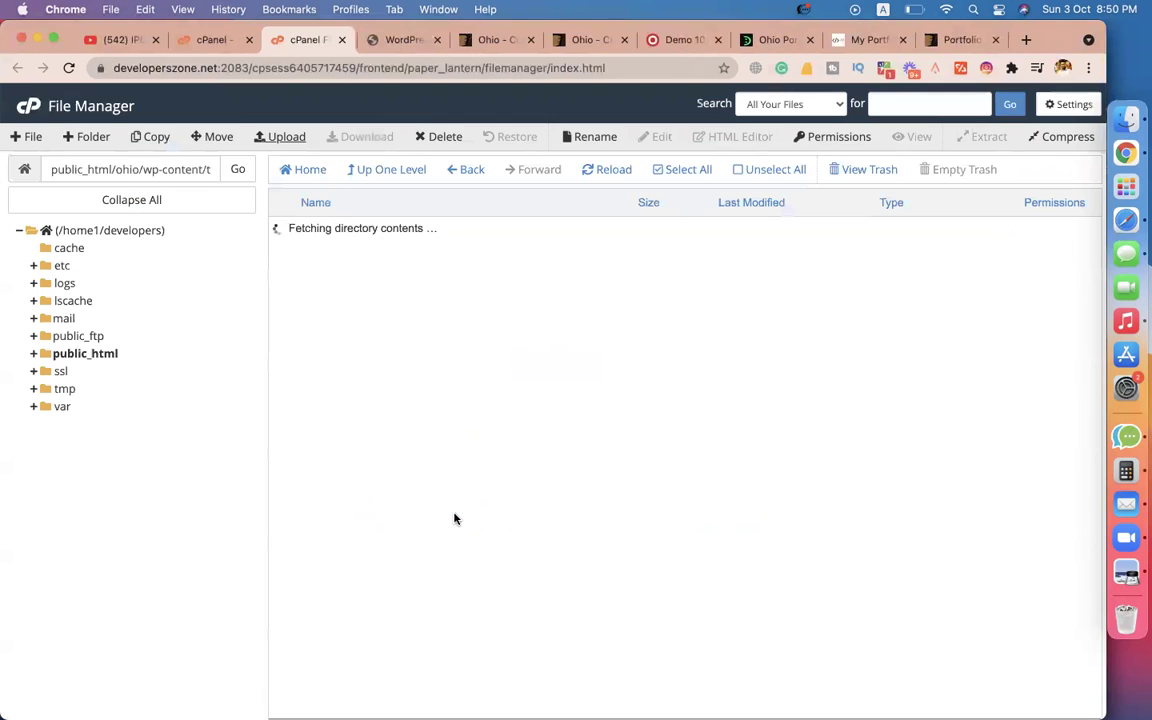
# Extract ohio.zip into the themes folder and reload the listing.
pyautogui.click(317, 281)
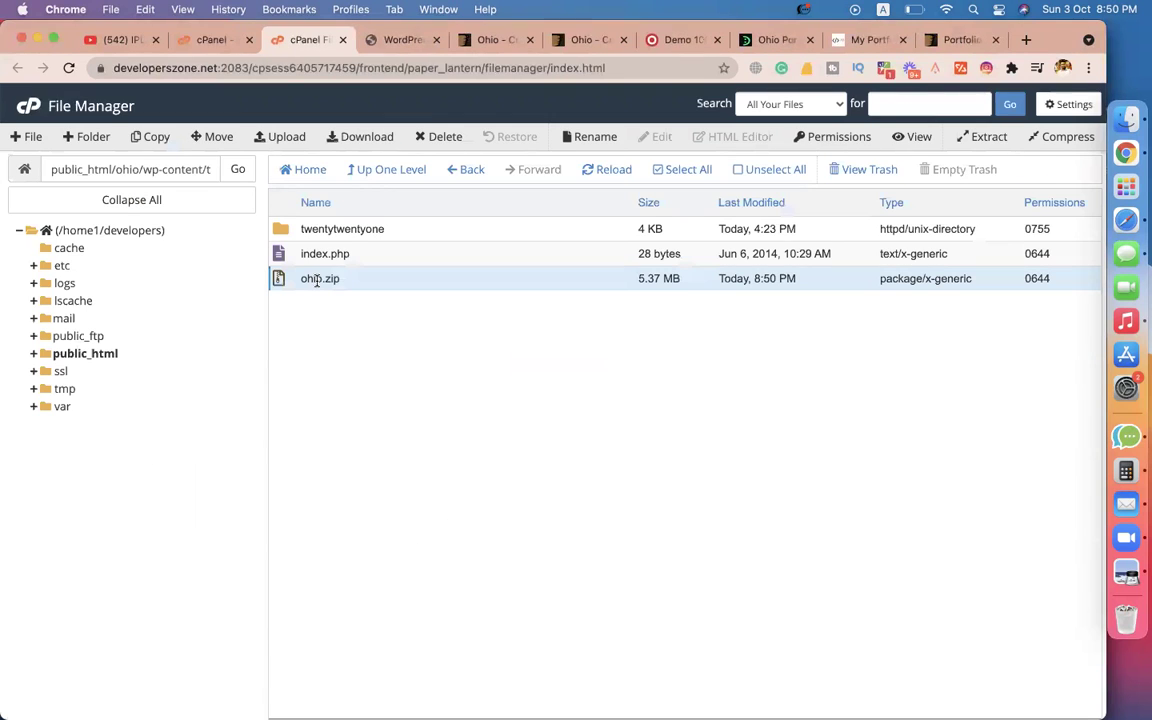
pyautogui.rightClick(317, 281)
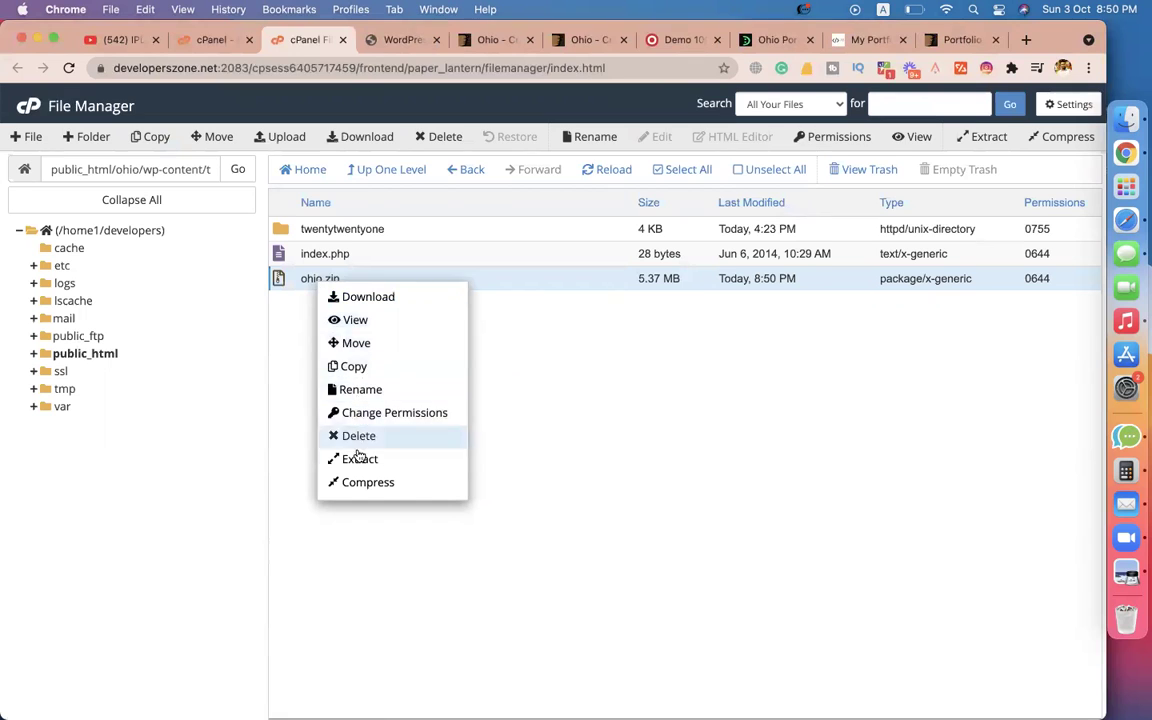
pyautogui.click(357, 459)
pyautogui.click(652, 484)
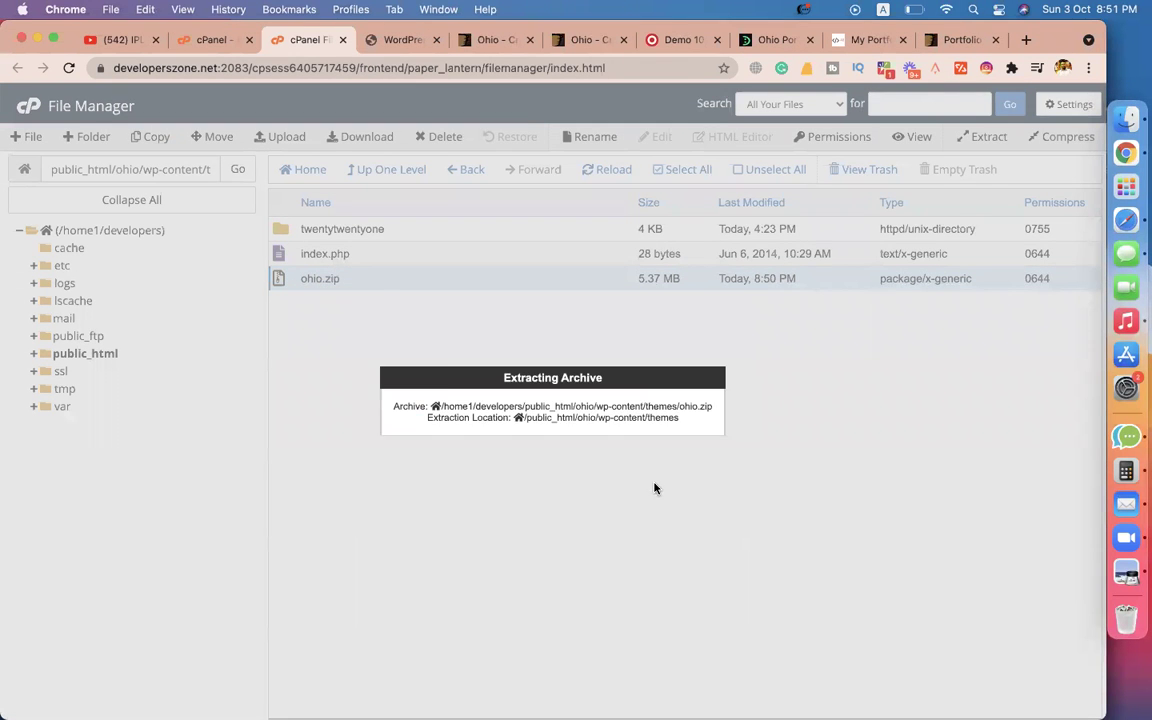
pyautogui.click(811, 566)
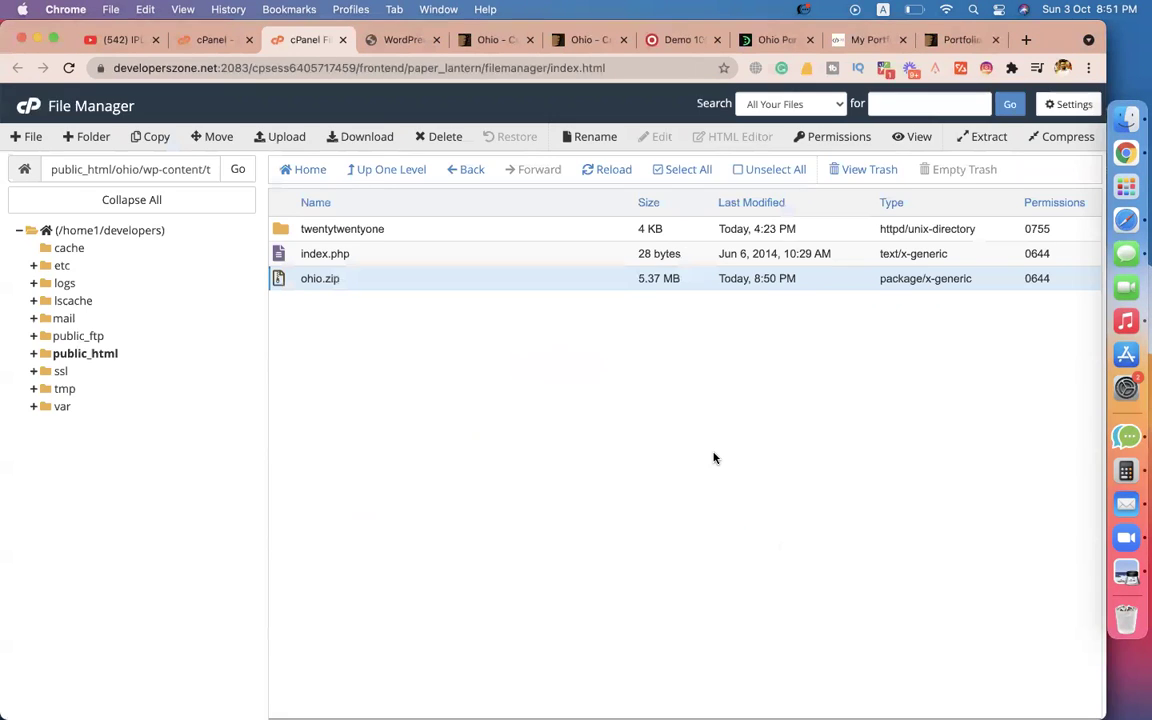
pyautogui.click(603, 172)
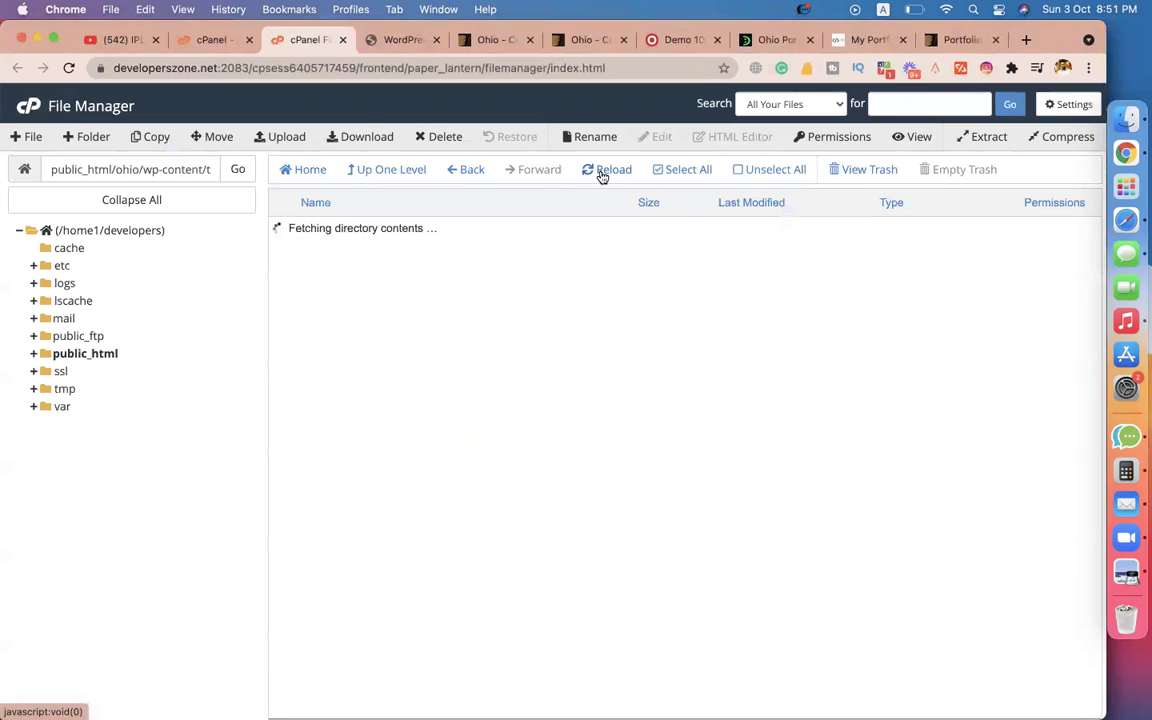
# Delete the __MACOSX folder left by the extraction.
pyautogui.click(313, 250)
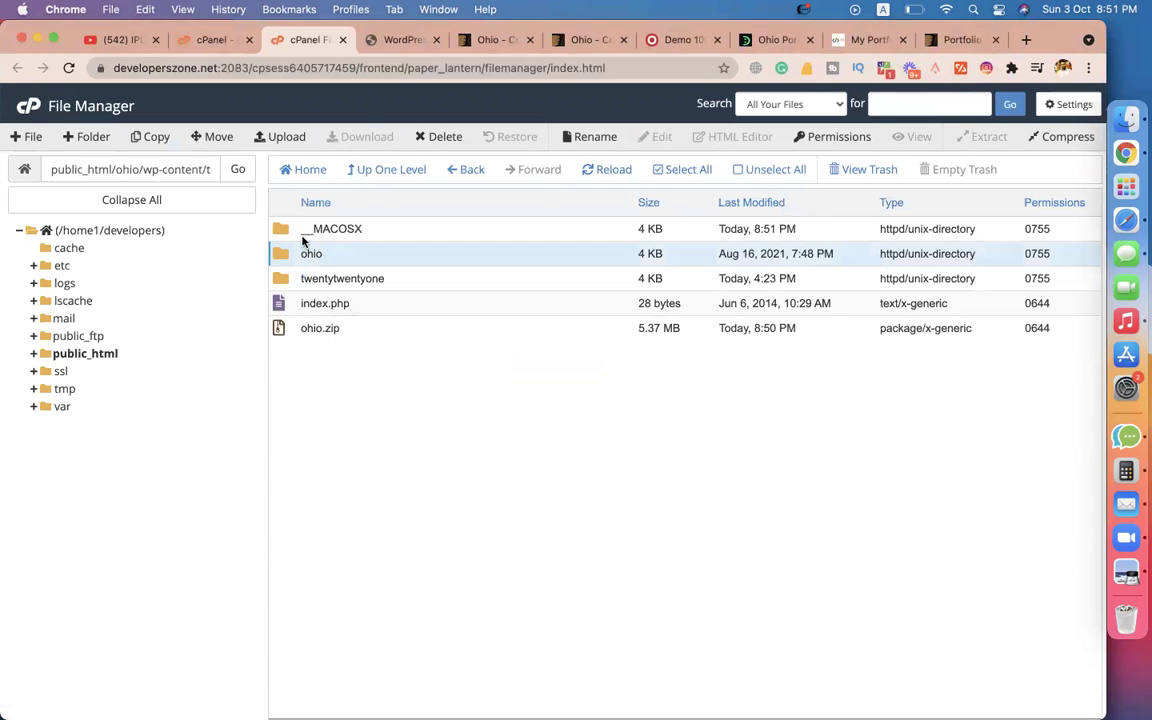
pyautogui.click(291, 232)
pyautogui.rightClick(291, 233)
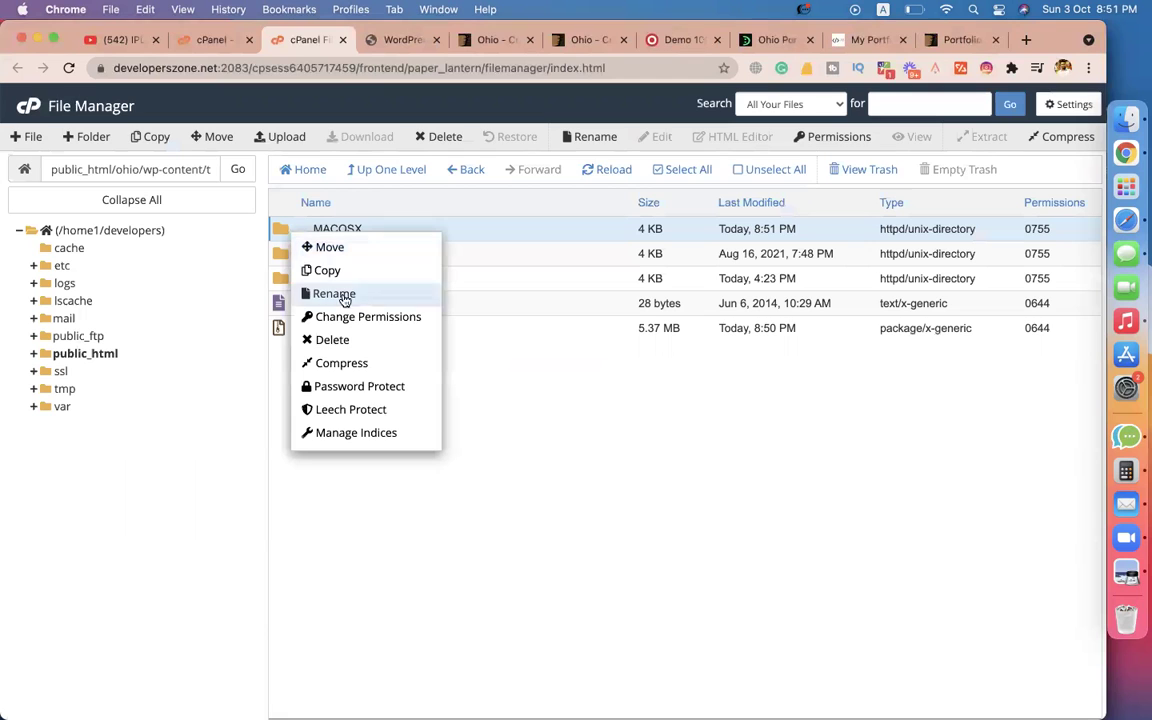
pyautogui.click(332, 341)
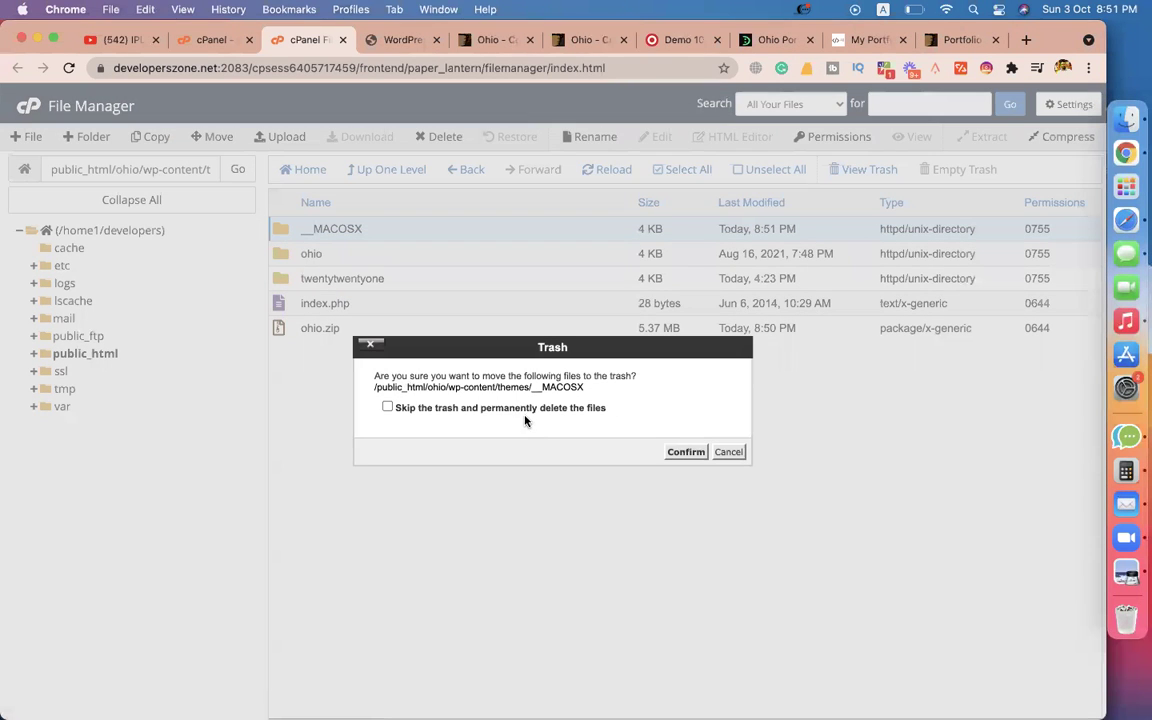
pyautogui.click(685, 453)
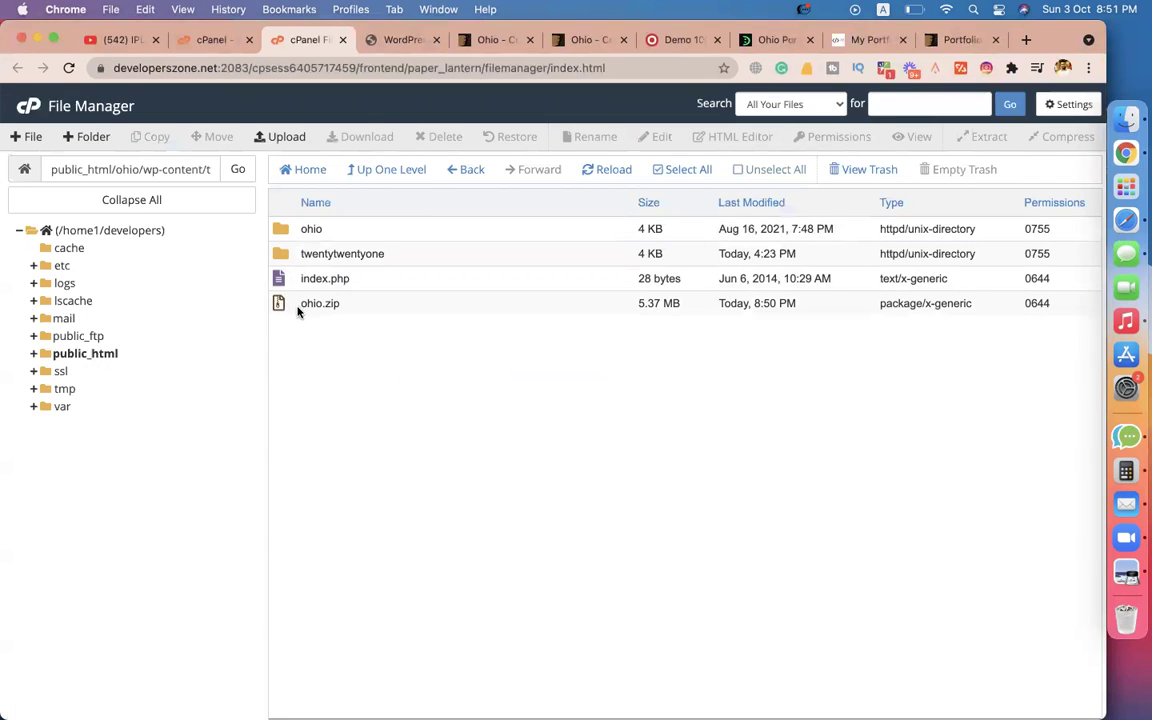
# Permanently delete ohio.zip, then return to the WordPress tab.
pyautogui.click(286, 232)
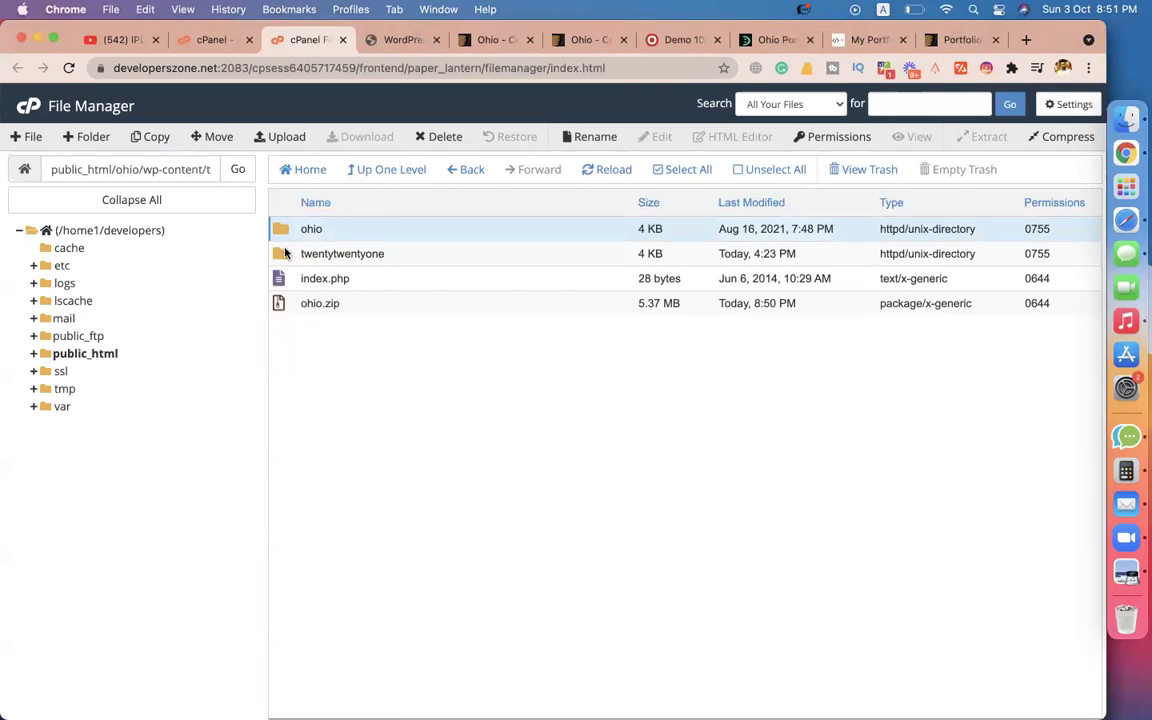
pyautogui.click(287, 254)
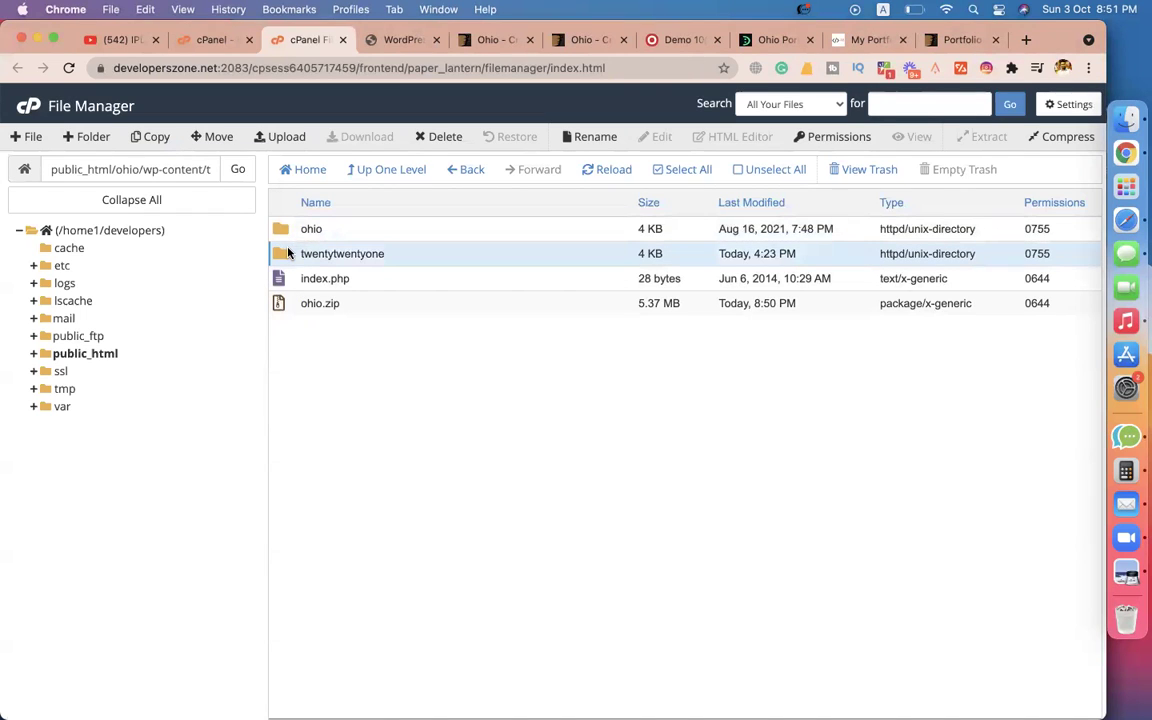
pyautogui.click(289, 307)
pyautogui.rightClick(290, 311)
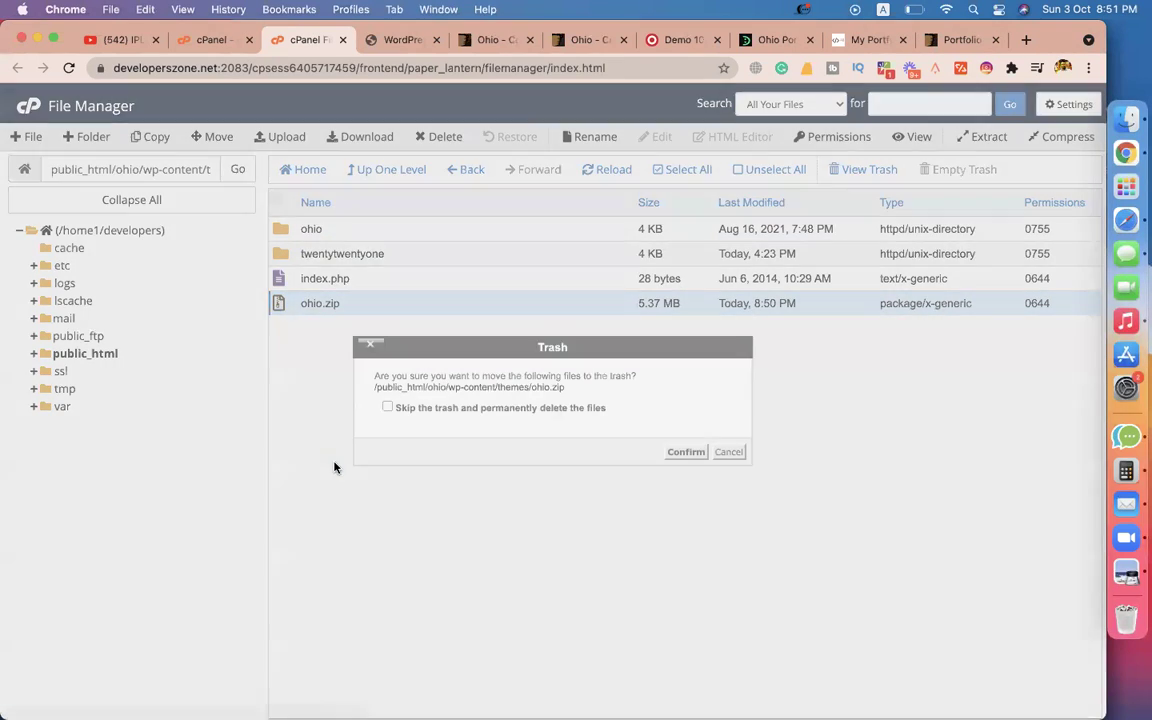
pyautogui.click(308, 463)
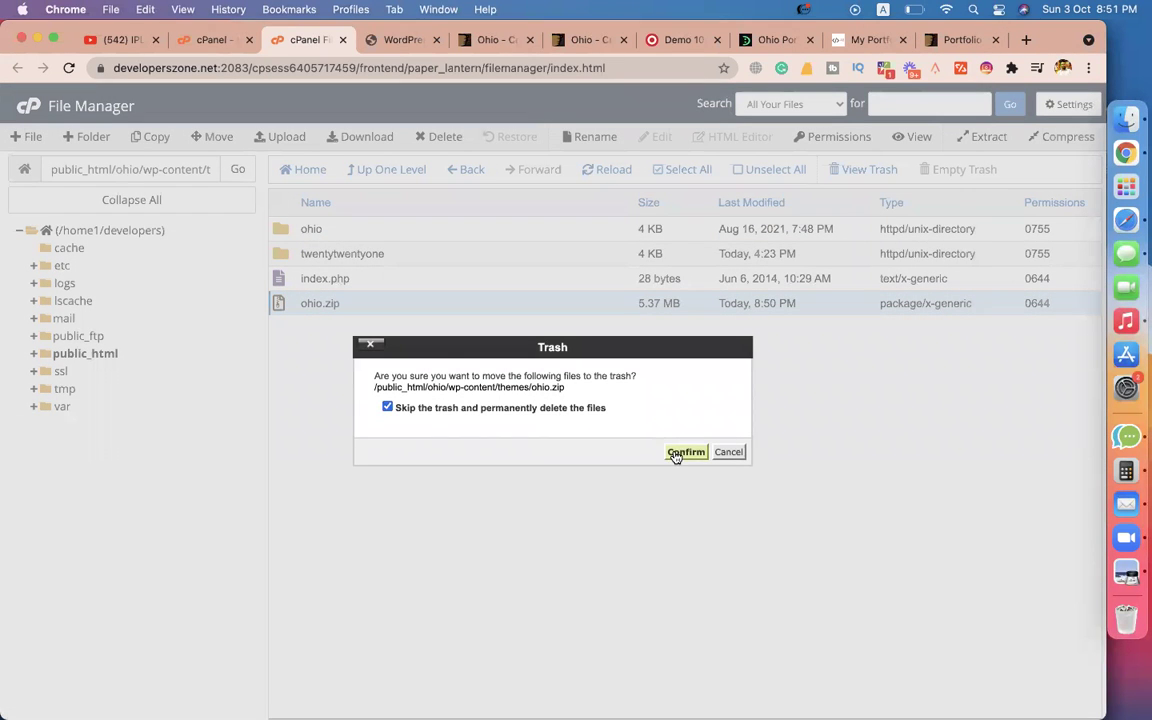
pyautogui.click(675, 454)
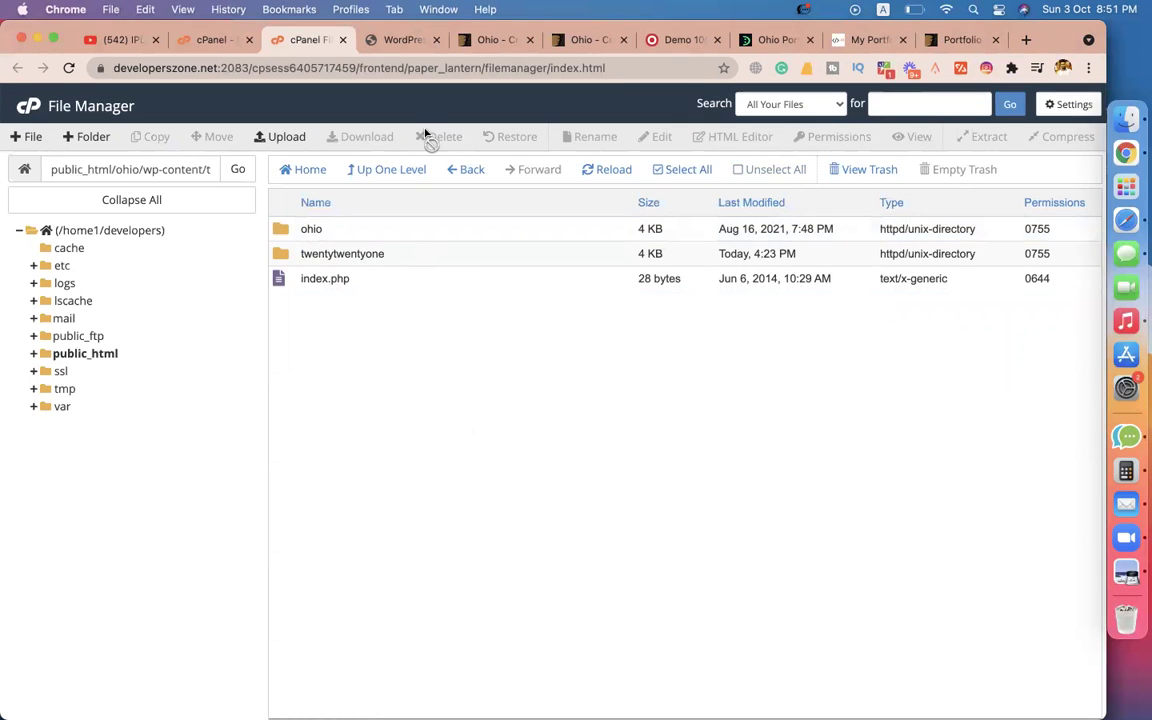
pyautogui.click(395, 40)
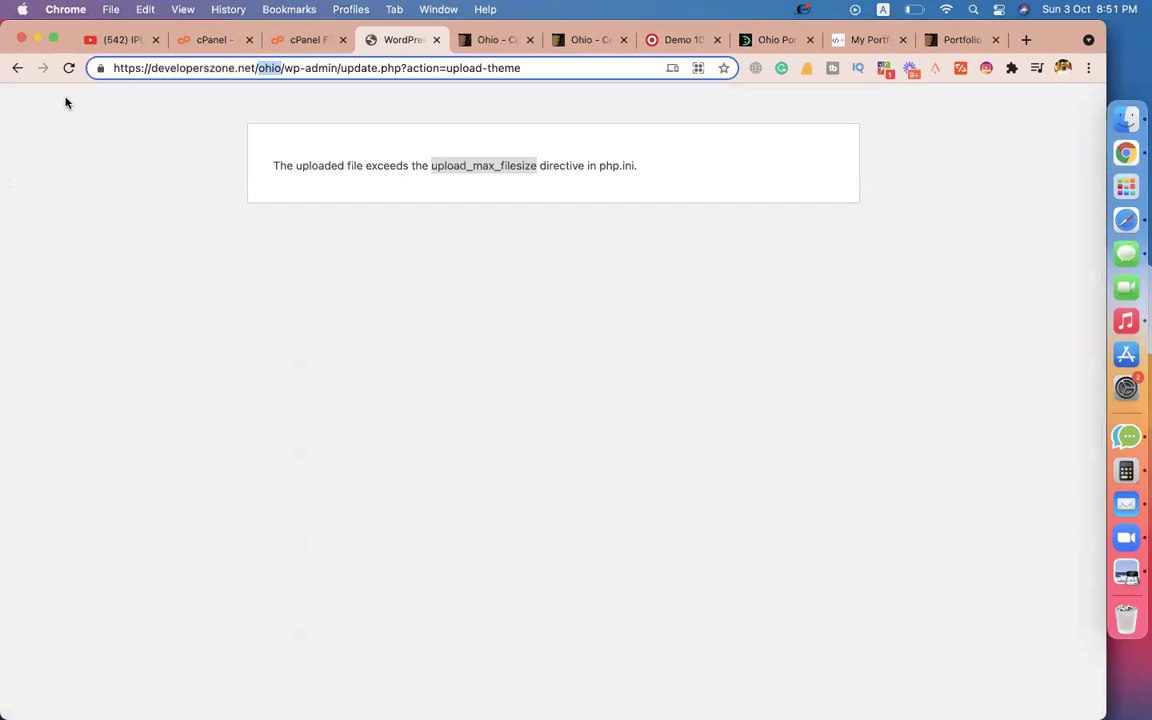
# Leave the upload error, reload Add Themes, and view the installed themes with Ohio listed.
pyautogui.click(24, 74)
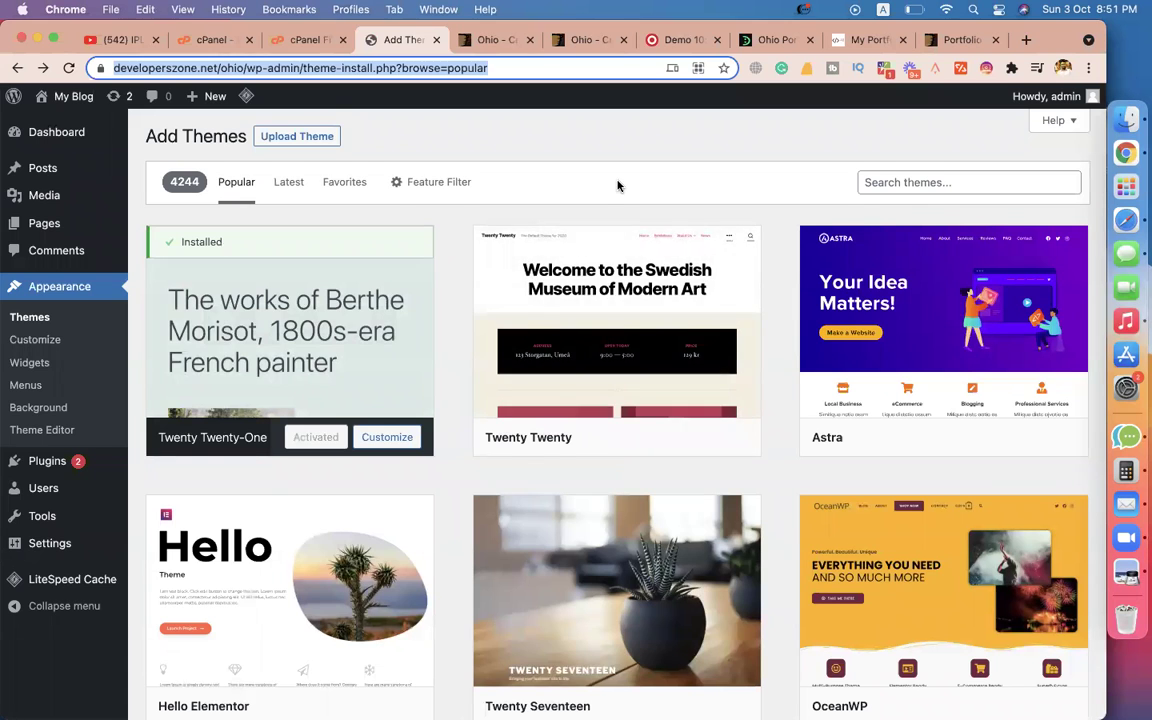
pyautogui.scroll(-4, 617, 185)
pyautogui.scroll(3, 617, 185)
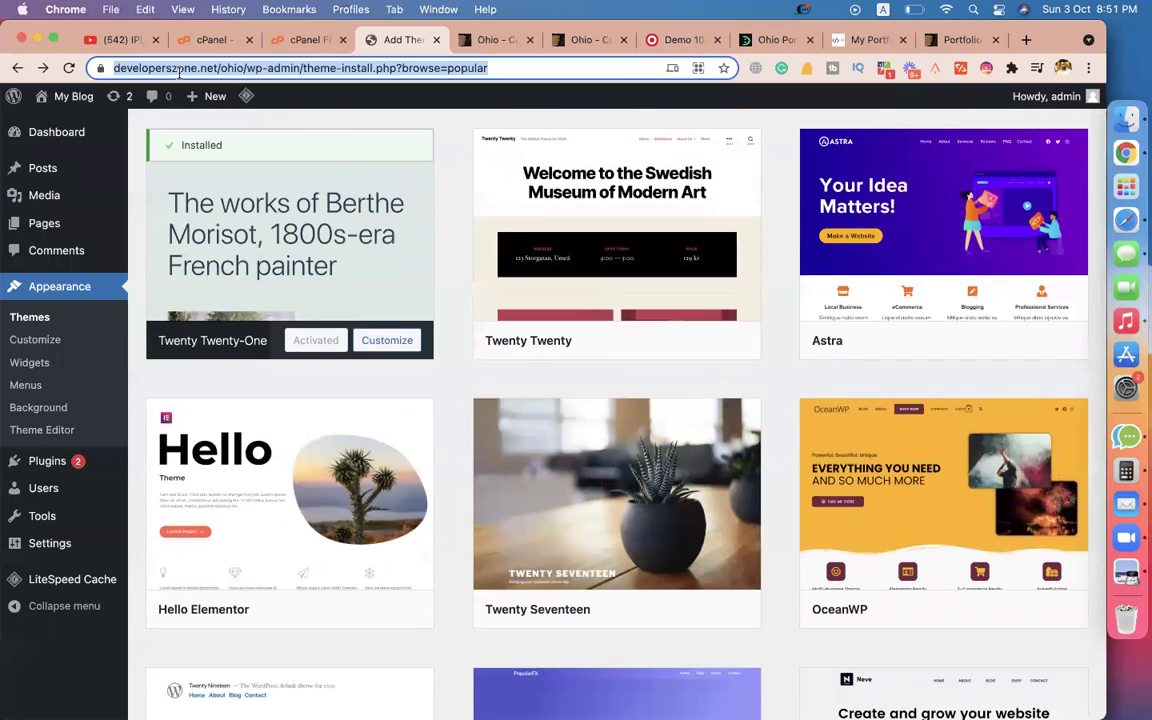
pyautogui.click(69, 67)
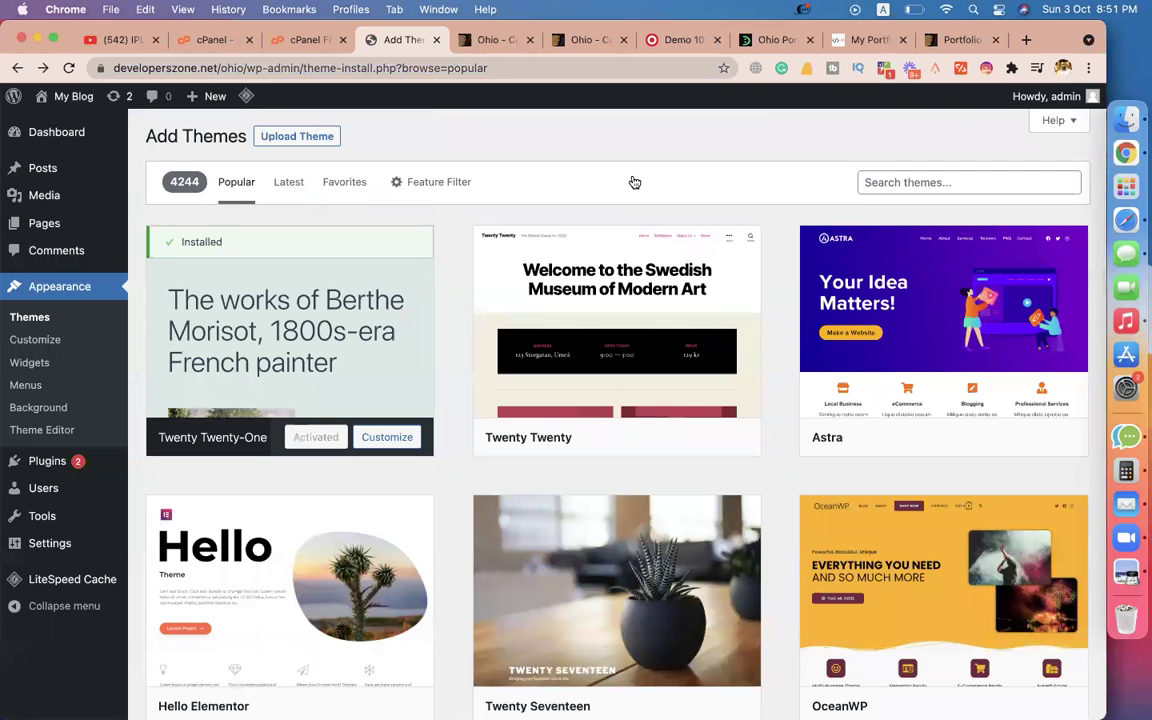
pyautogui.scroll(-5, 632, 182)
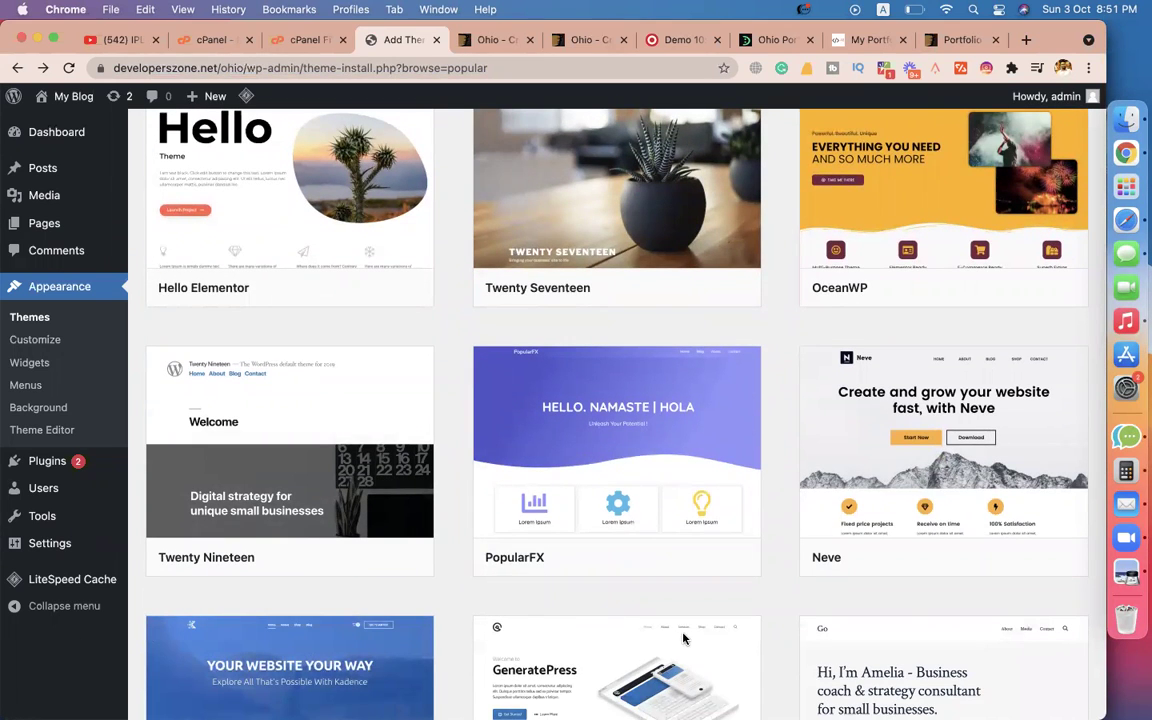
pyautogui.press('super+bracketleft')
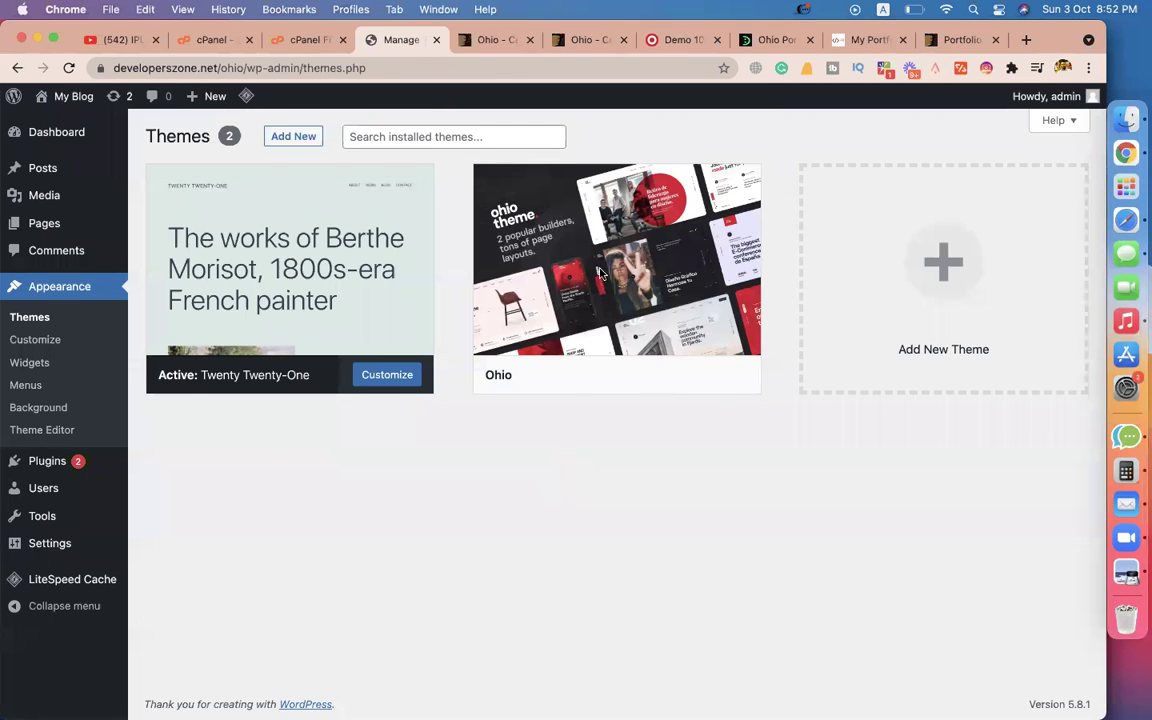
# Activate the Ohio theme from its details view and review the required plugins notice.
pyautogui.click(509, 262)
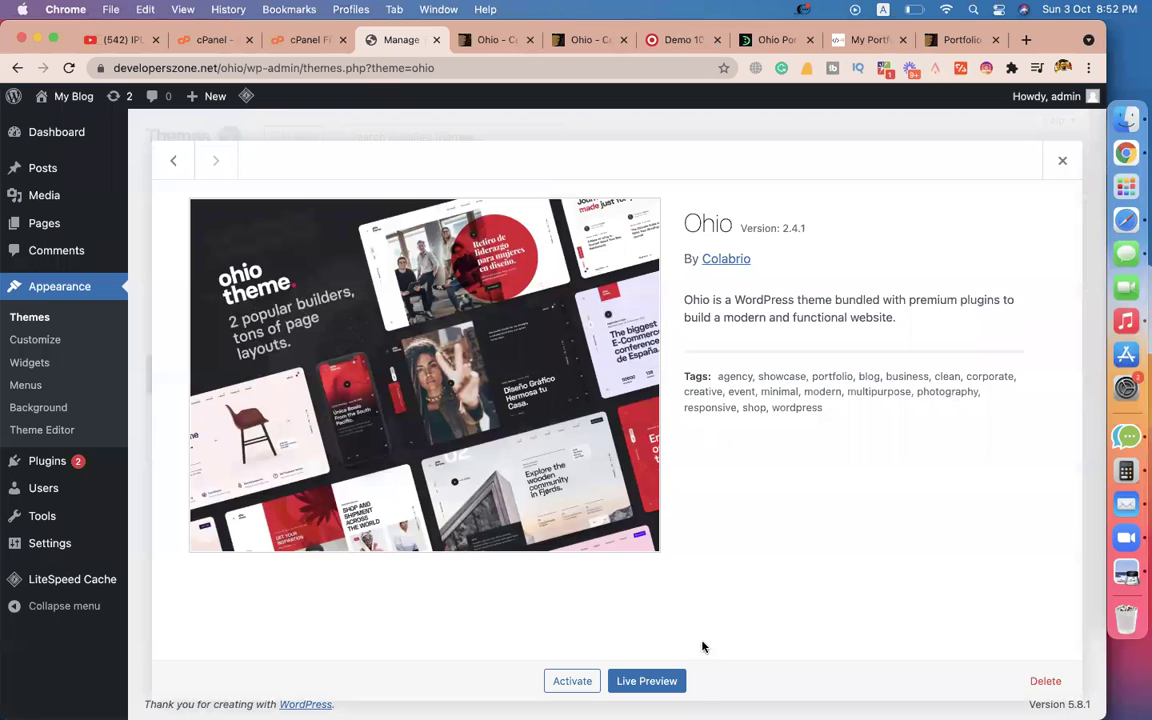
pyautogui.click(571, 684)
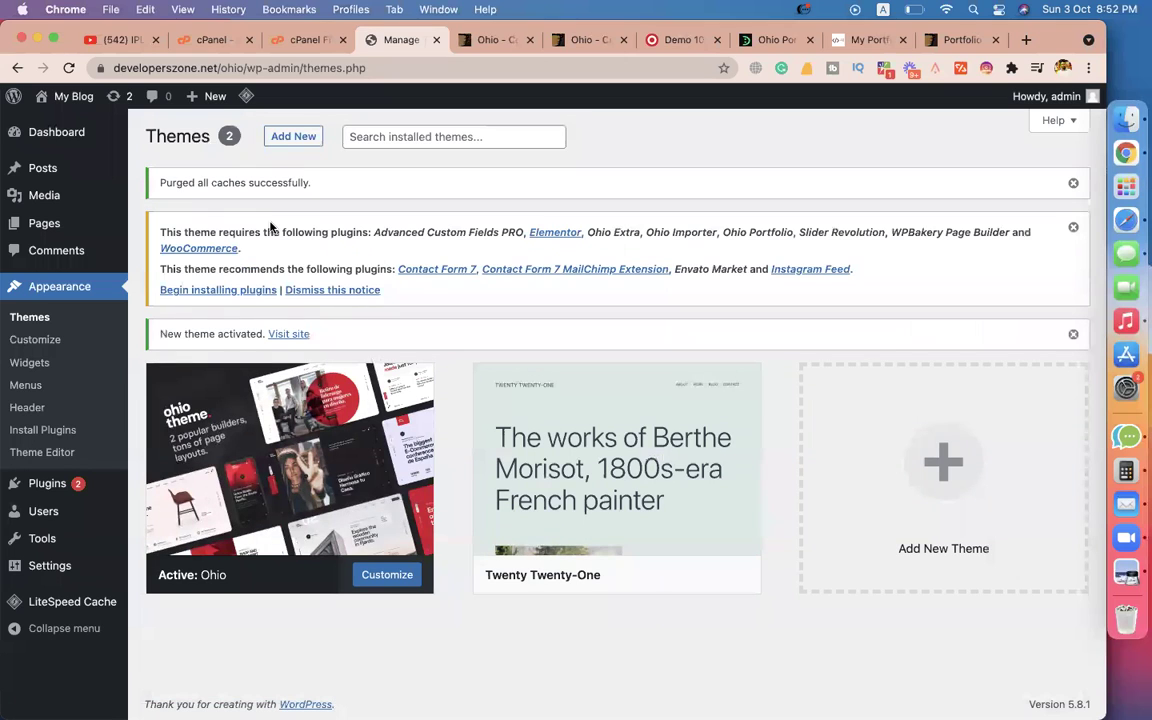
pyautogui.moveTo(195, 268); pyautogui.dragTo(393, 268)
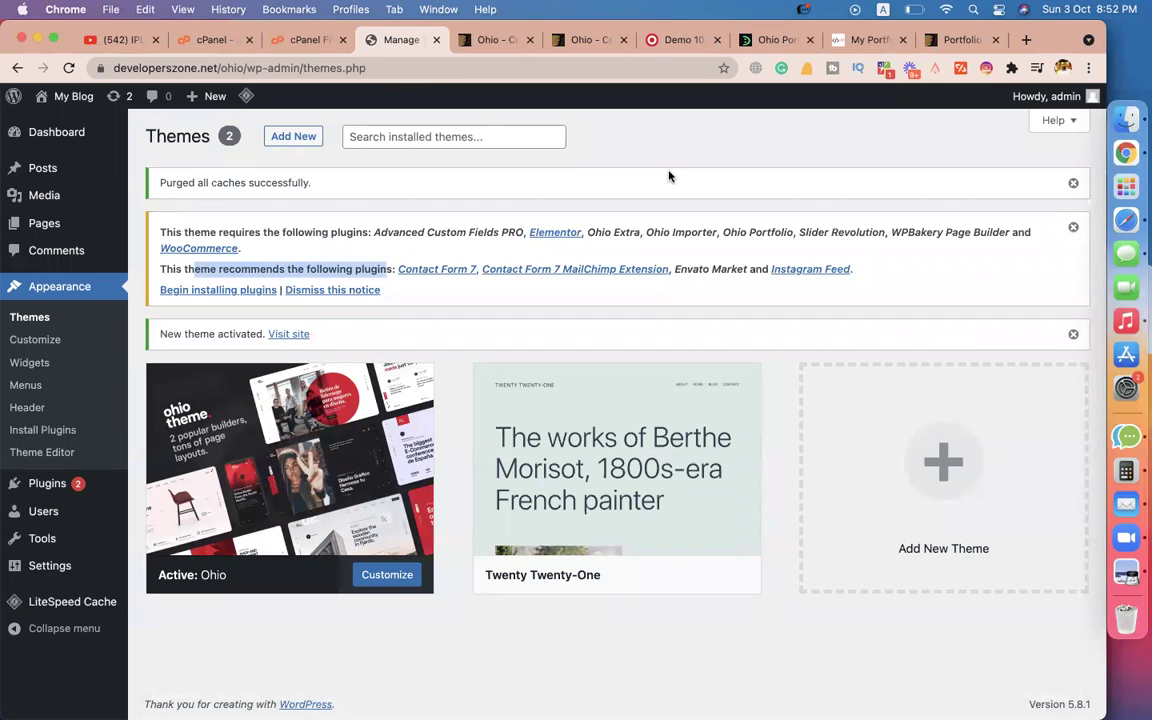
# Bulk-install all twelve required and recommended Ohio plugins.
pyautogui.click(197, 291)
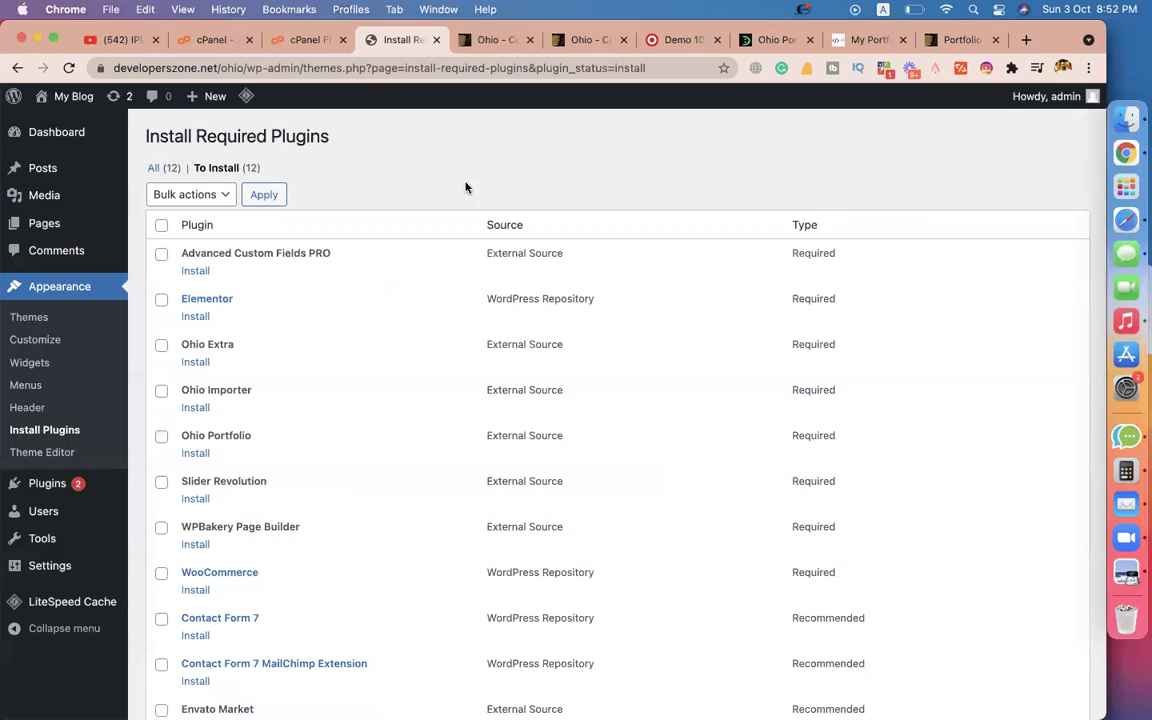
pyautogui.scroll(-5, 448, 323)
pyautogui.scroll(5, 448, 323)
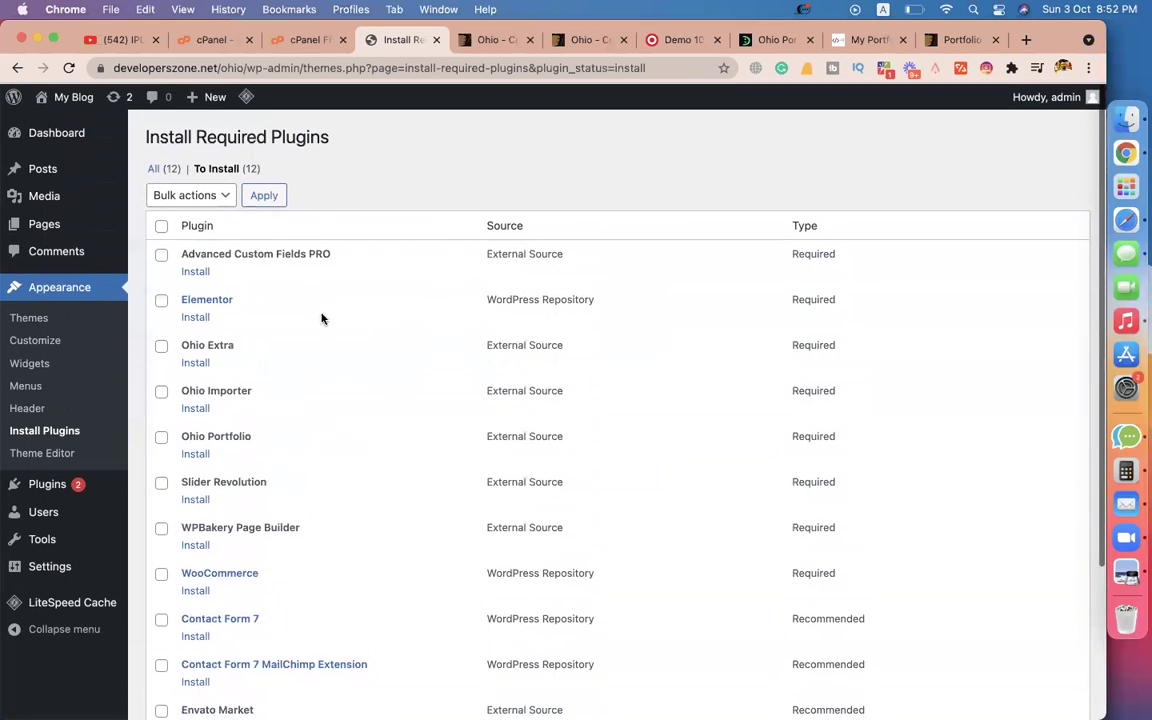
pyautogui.click(161, 225)
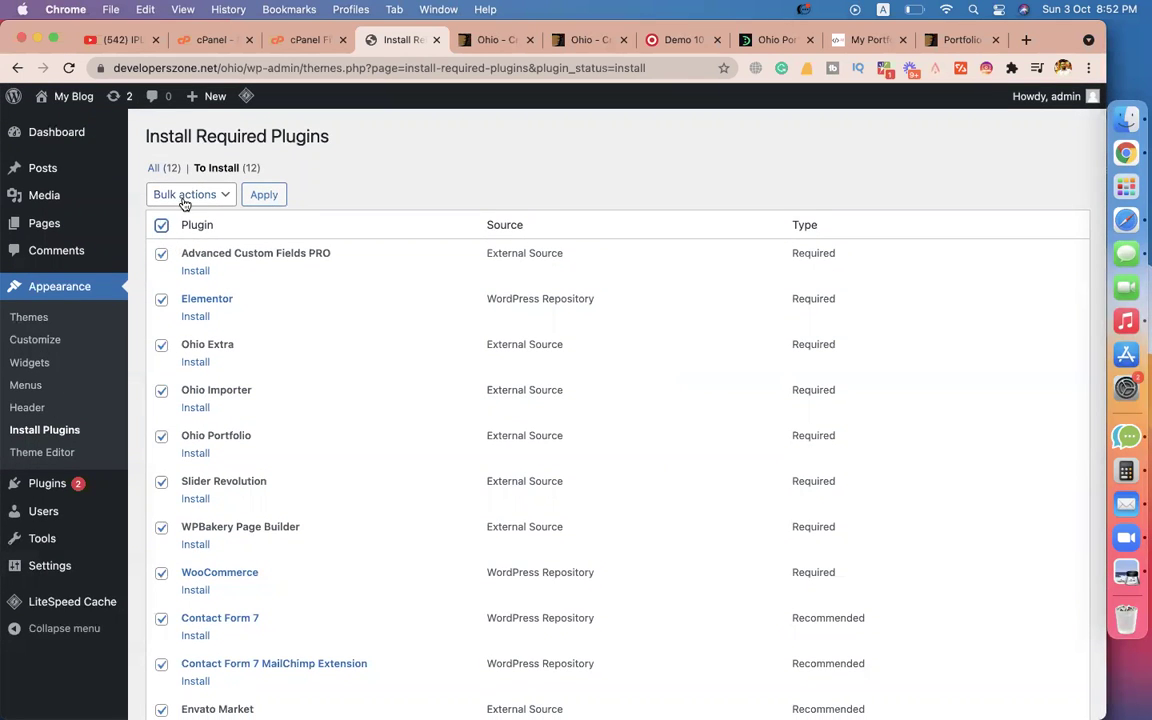
pyautogui.click(184, 200)
pyautogui.click(176, 212)
pyautogui.click(264, 198)
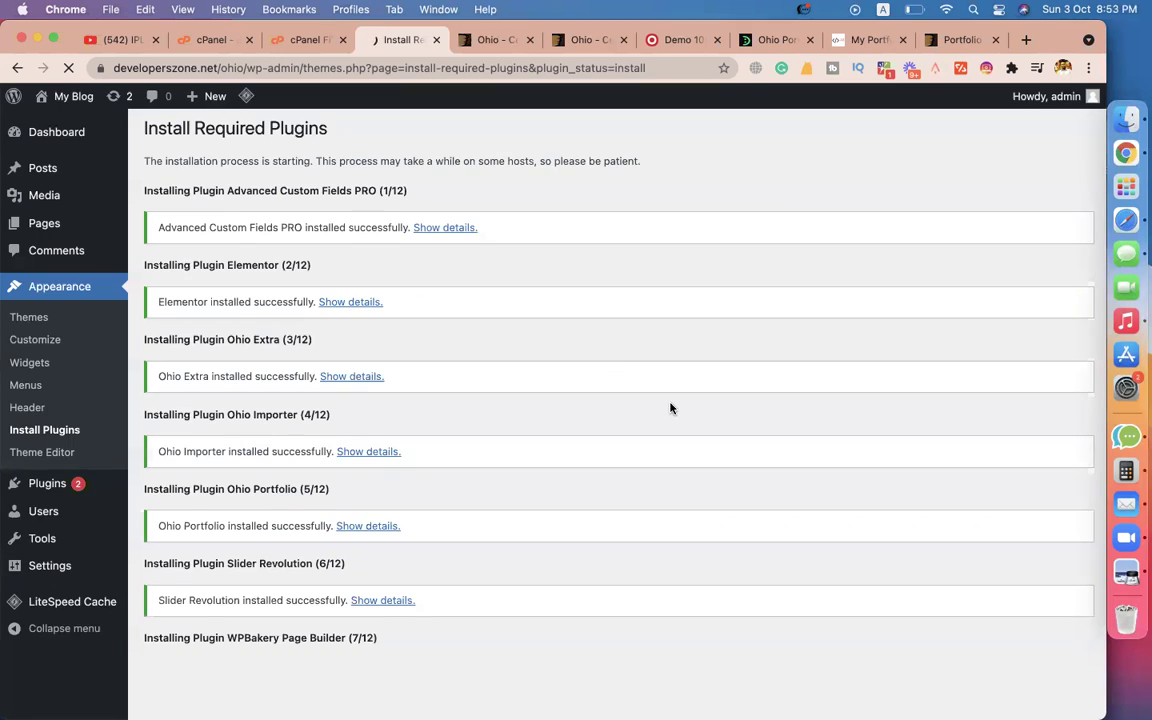
pyautogui.scroll(-3, 670, 408)
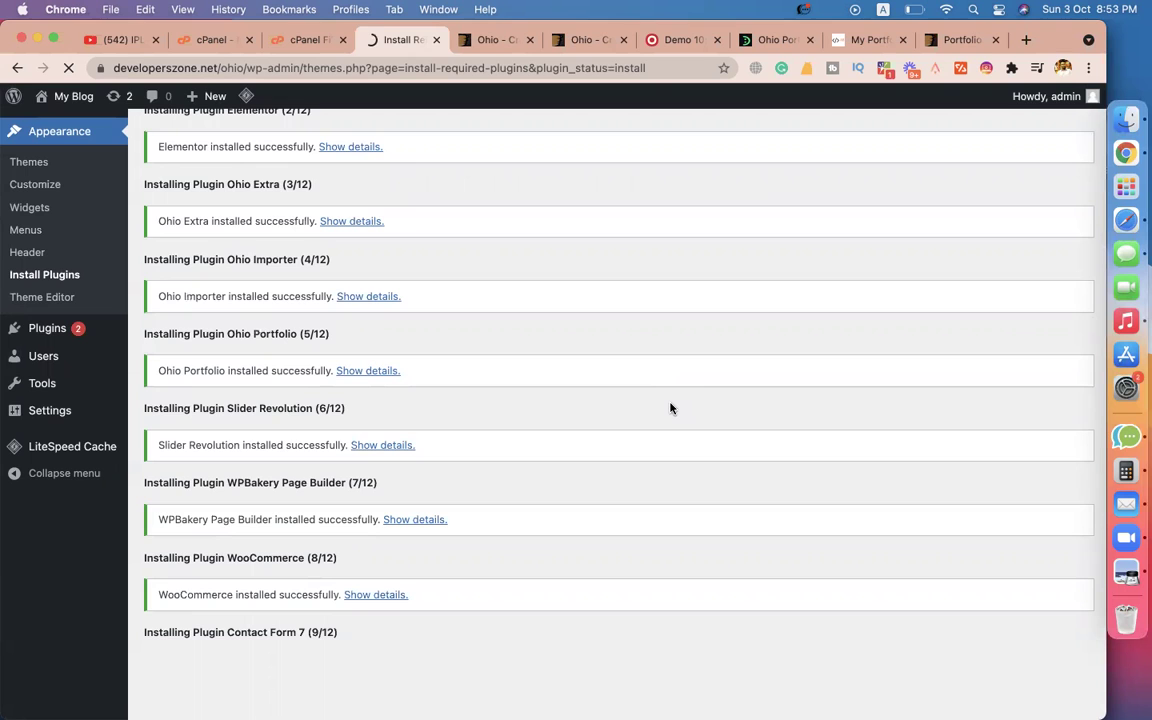
pyautogui.scroll(-4, 670, 408)
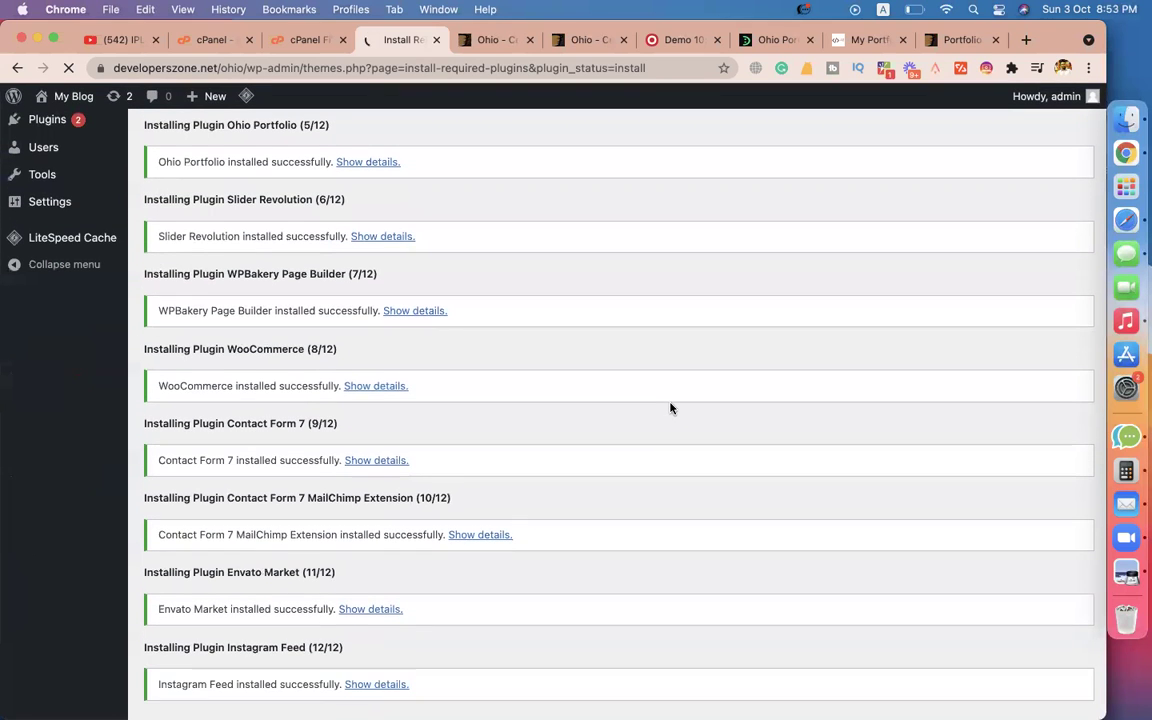
pyautogui.scroll(-2, 670, 408)
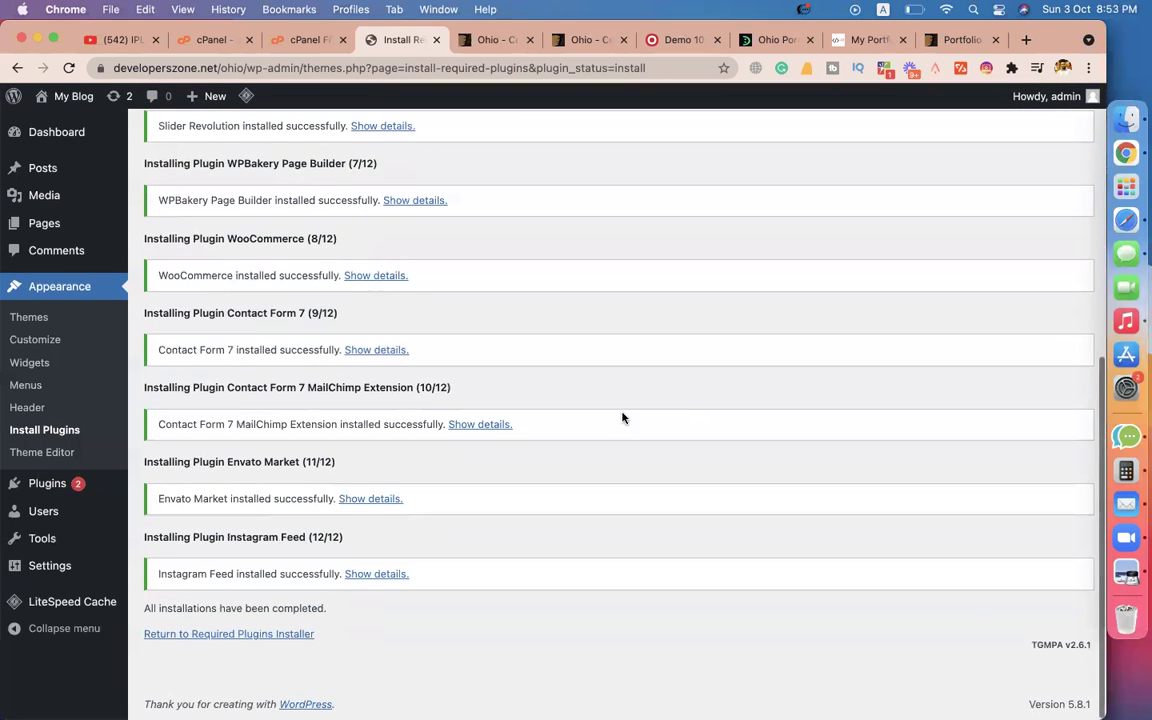
# Bulk-activate all the installed plugins from the required plugins list.
pyautogui.click(199, 636)
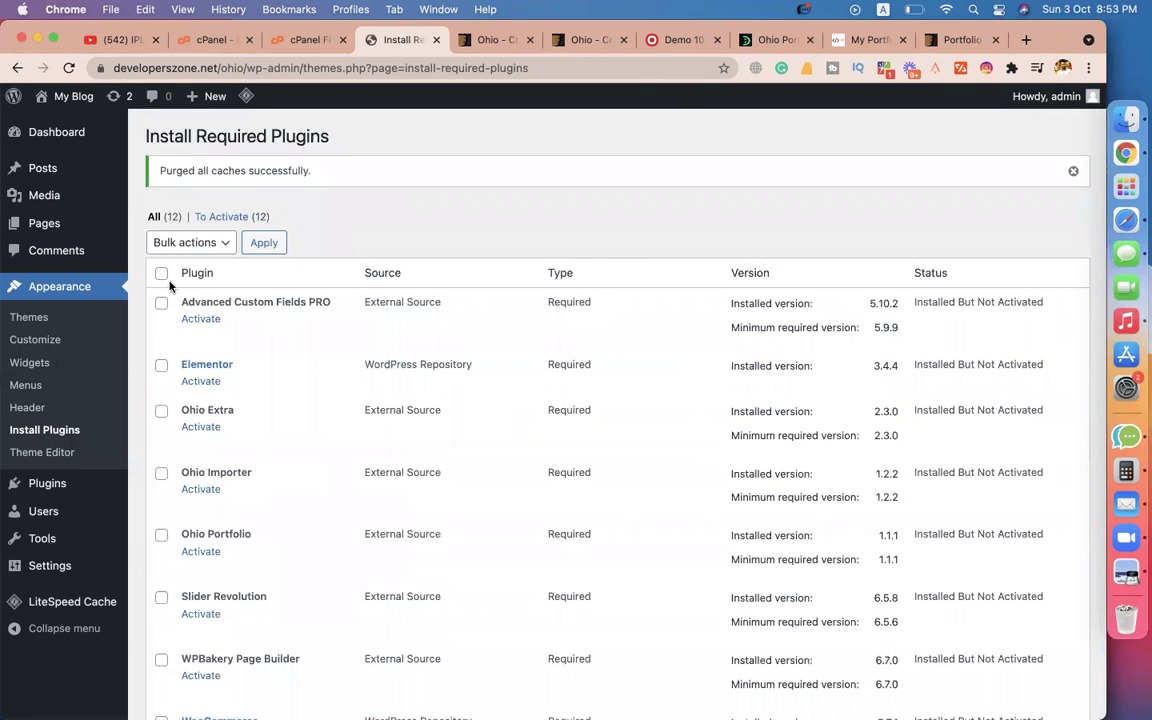
pyautogui.click(161, 273)
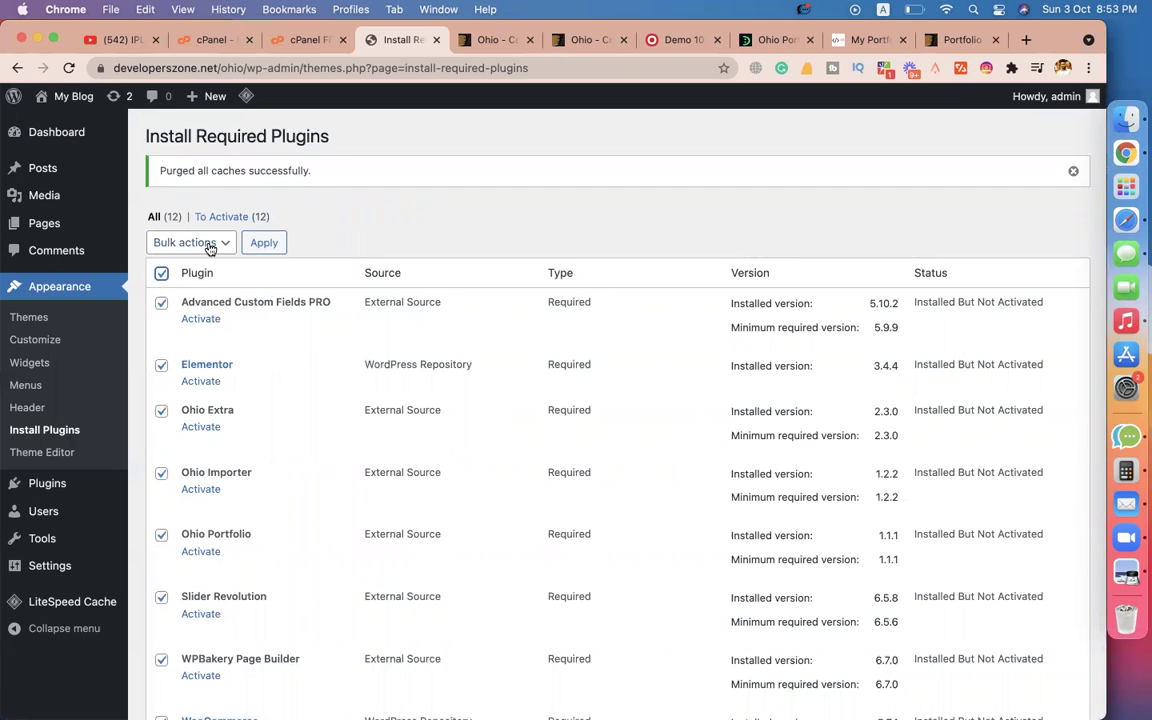
pyautogui.click(199, 246)
pyautogui.click(181, 298)
pyautogui.click(268, 245)
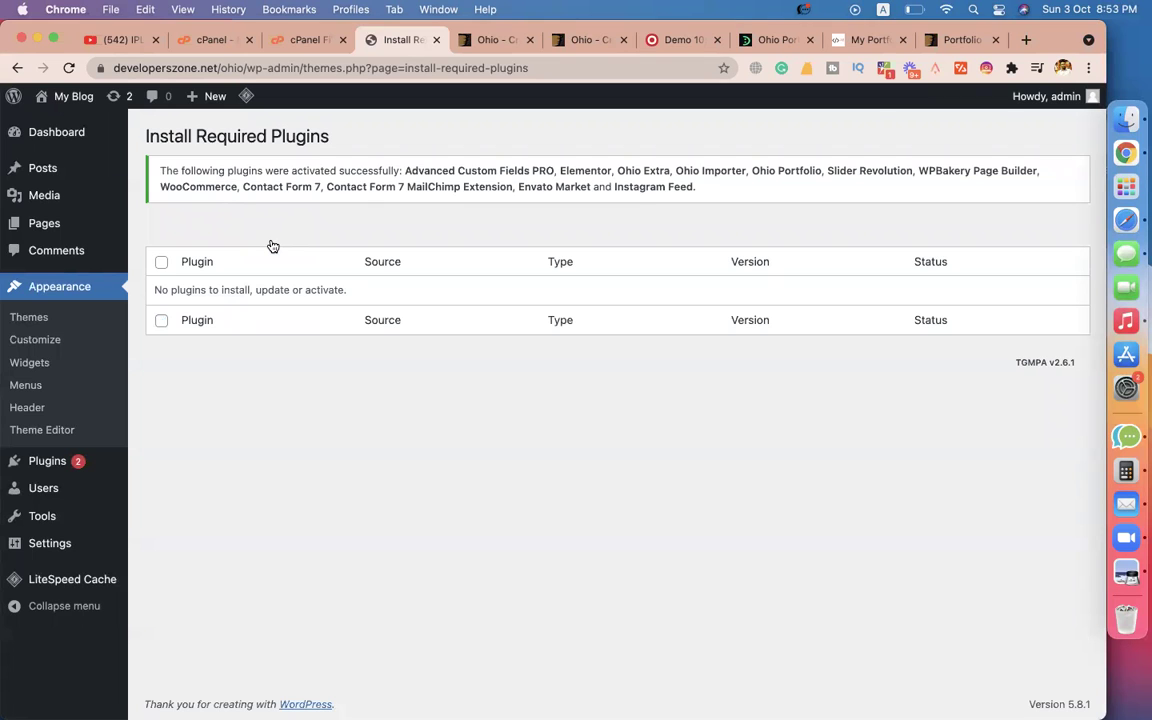
# From the Dashboard, skip WooCommerce store details, decline usage tracking, and close the welcome modal.
pyautogui.moveTo(47, 130)
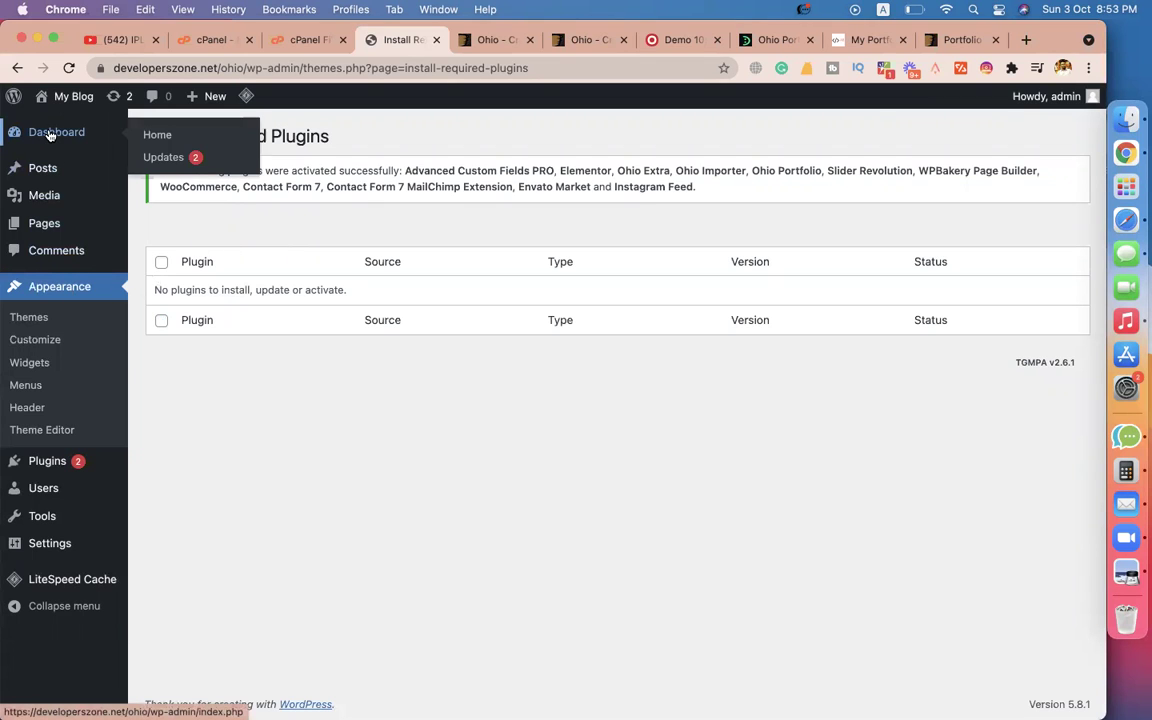
pyautogui.click(49, 134)
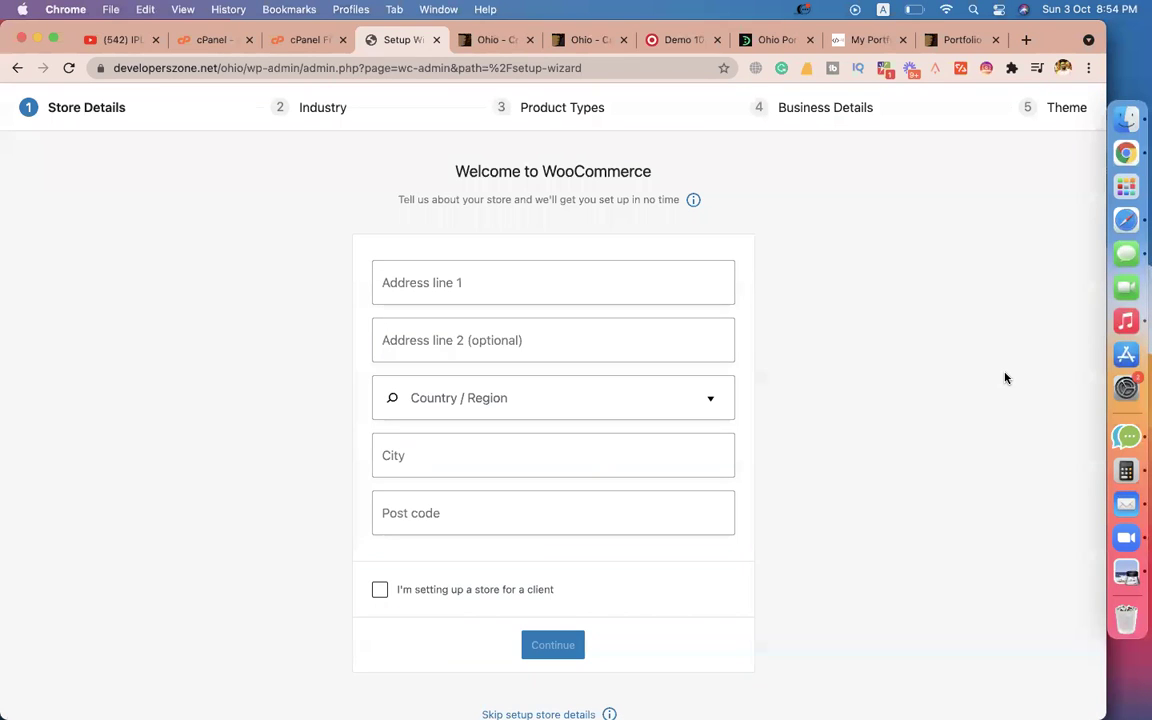
pyautogui.scroll(-1, 1006, 378)
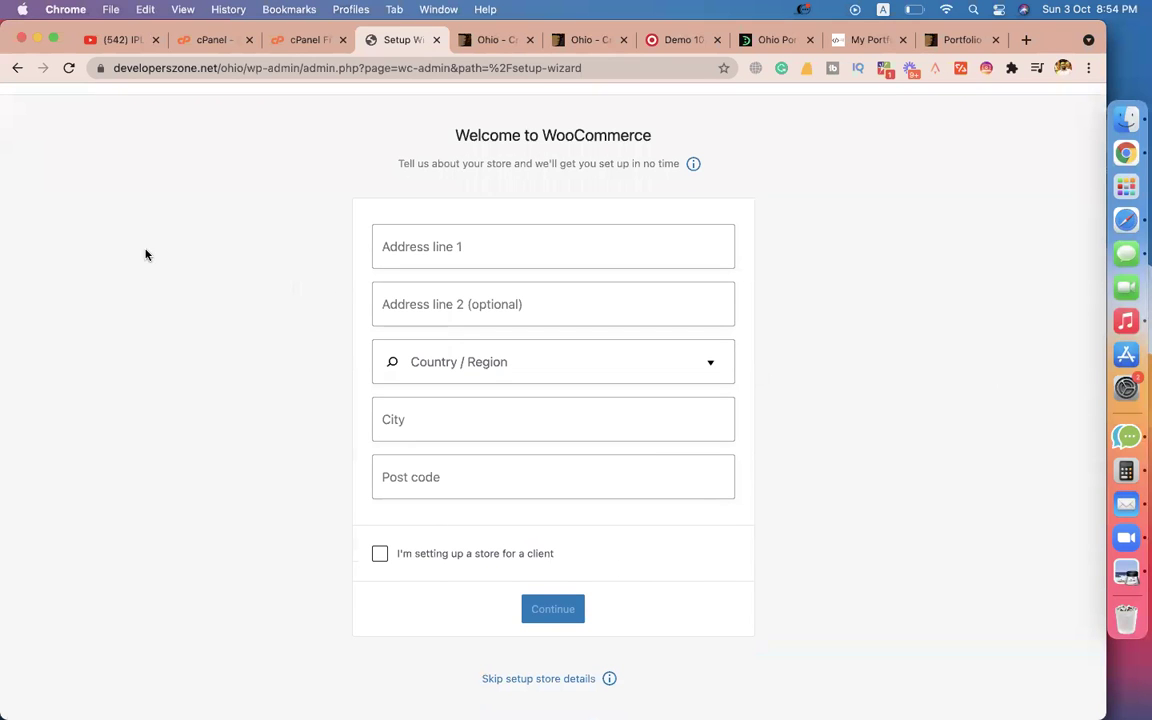
pyautogui.click(535, 680)
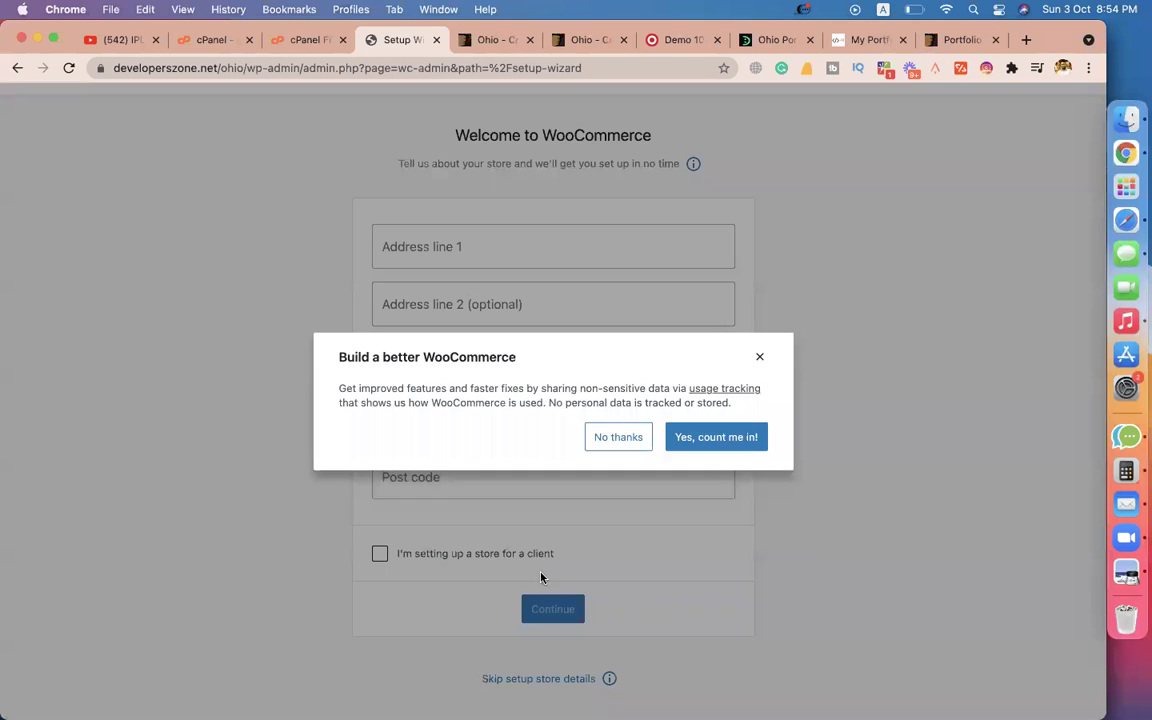
pyautogui.click(630, 449)
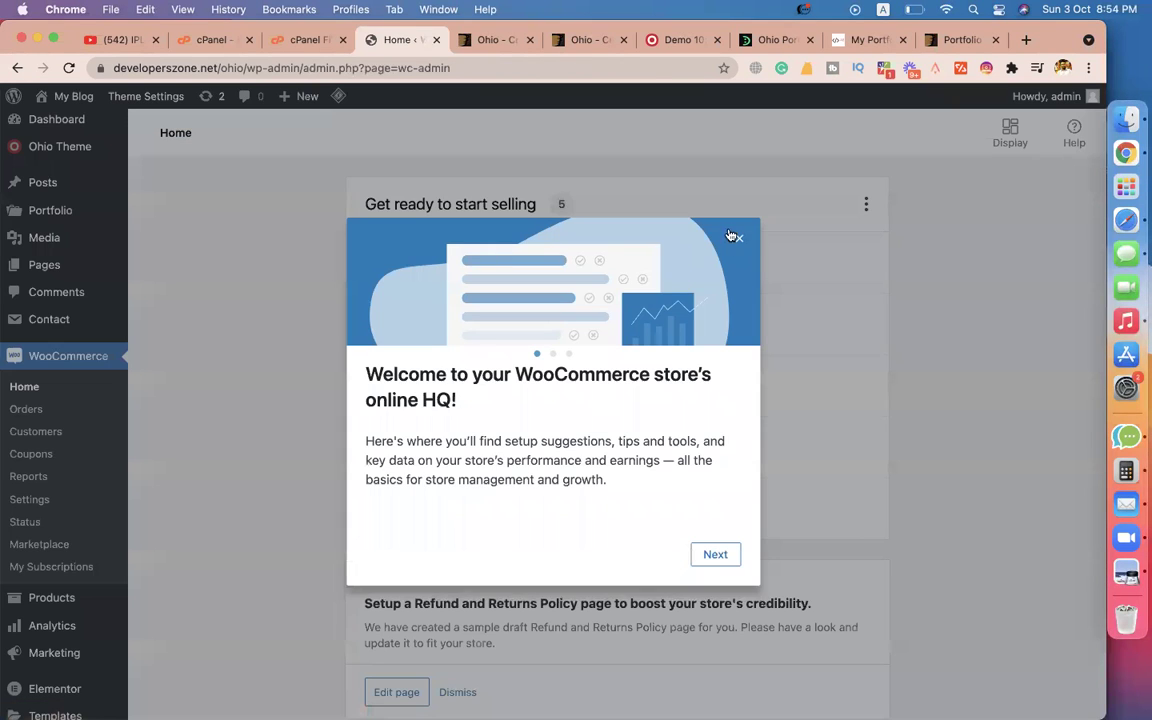
pyautogui.click(737, 238)
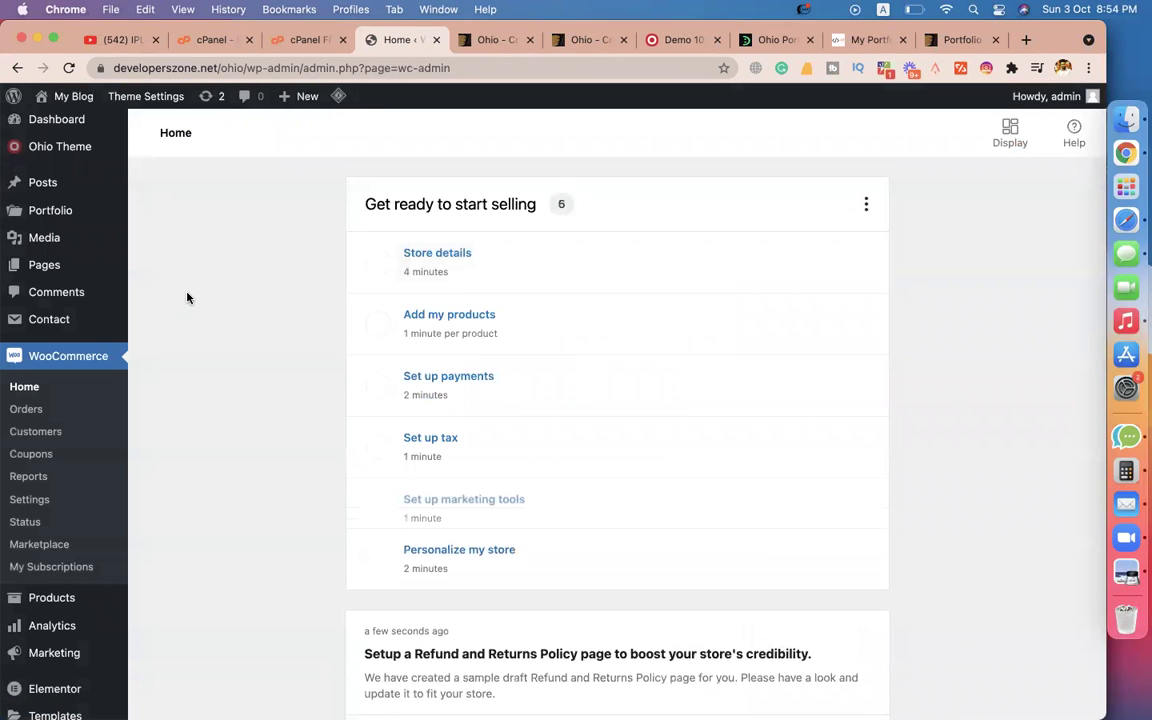
pyautogui.moveTo(67, 169)
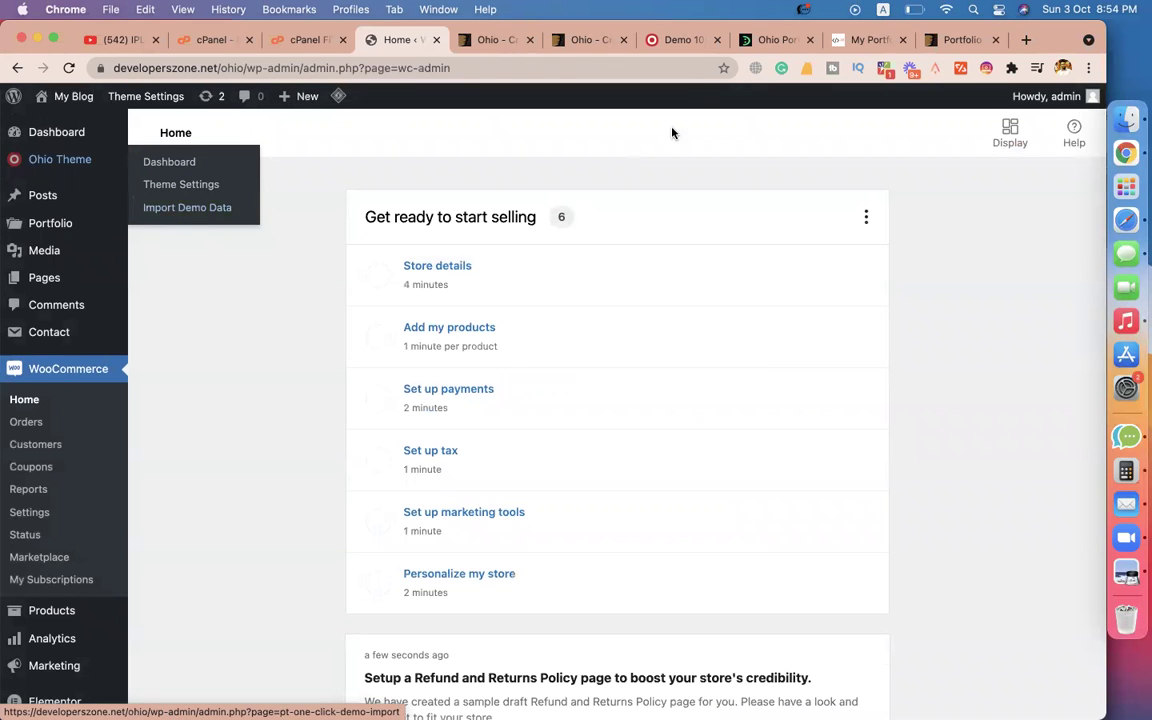
# Check the agency demo and docs tabs, then open the Ohio live preview from ThemeForest.
pyautogui.click(675, 40)
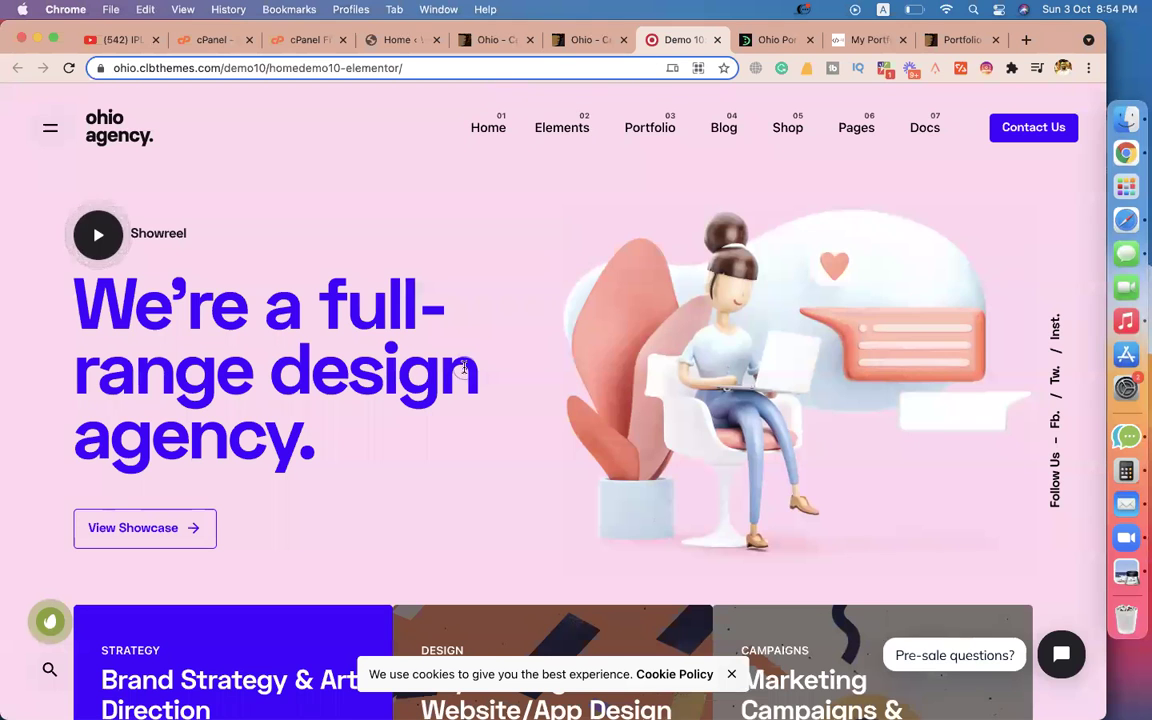
pyautogui.scroll(-15, 463, 368)
pyautogui.scroll(15, 465, 370)
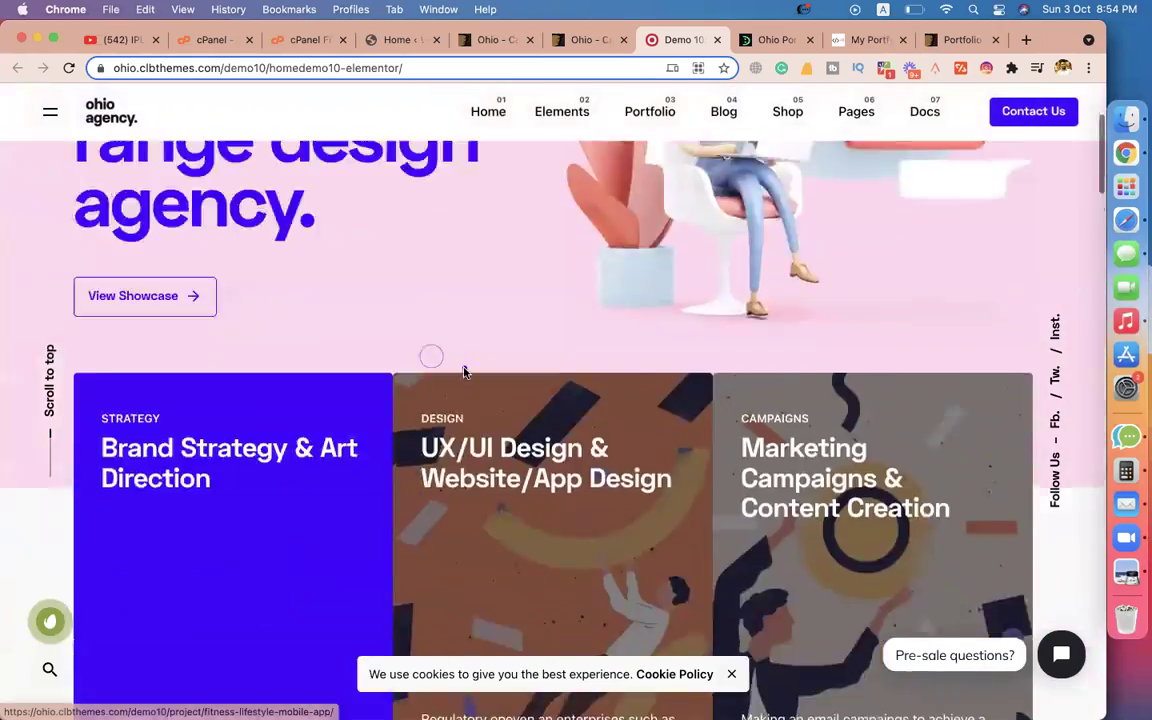
pyautogui.click(580, 40)
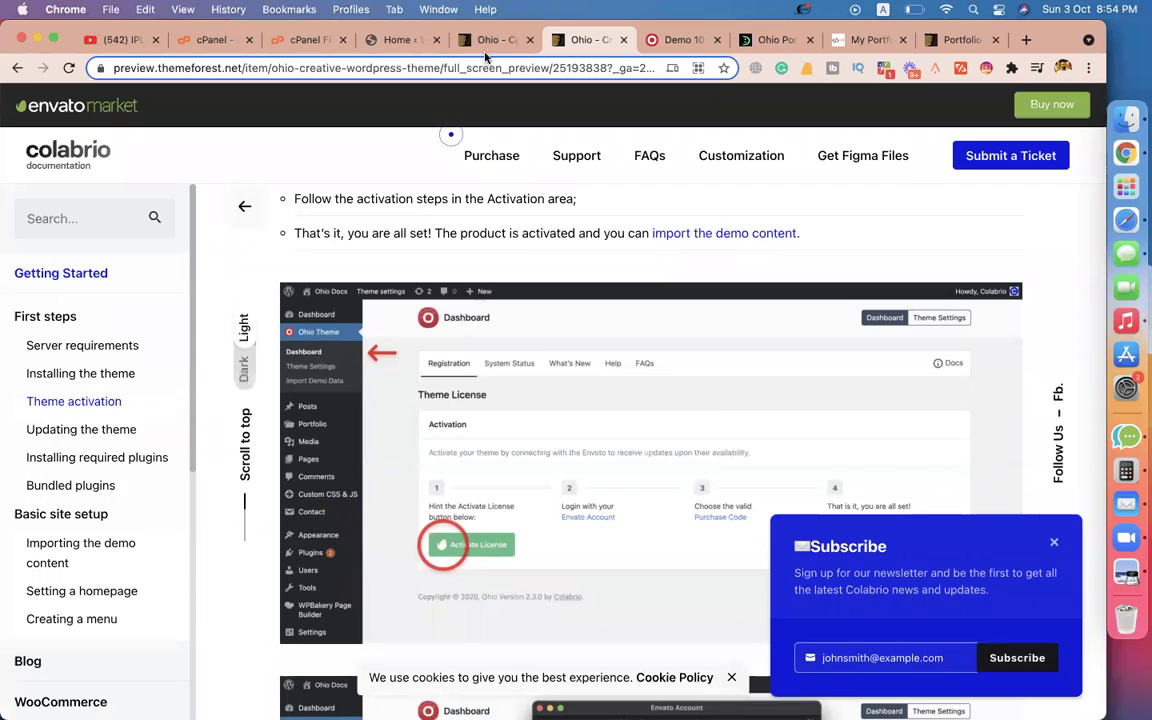
pyautogui.click(493, 40)
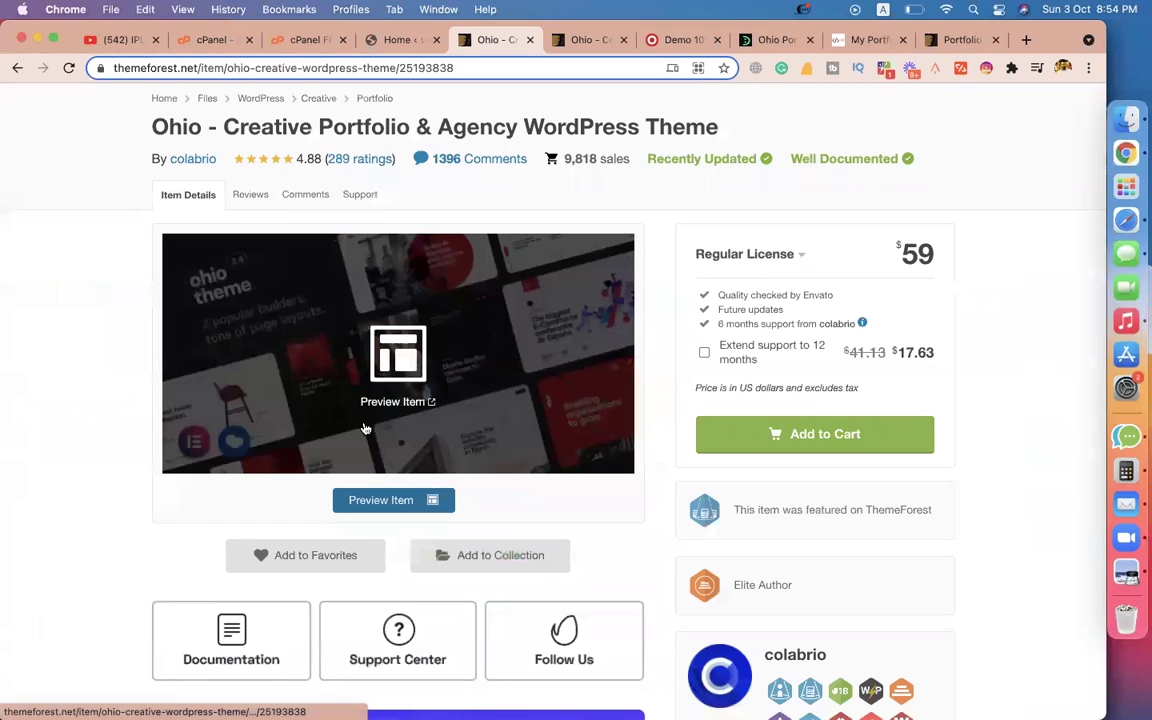
pyautogui.click(376, 500)
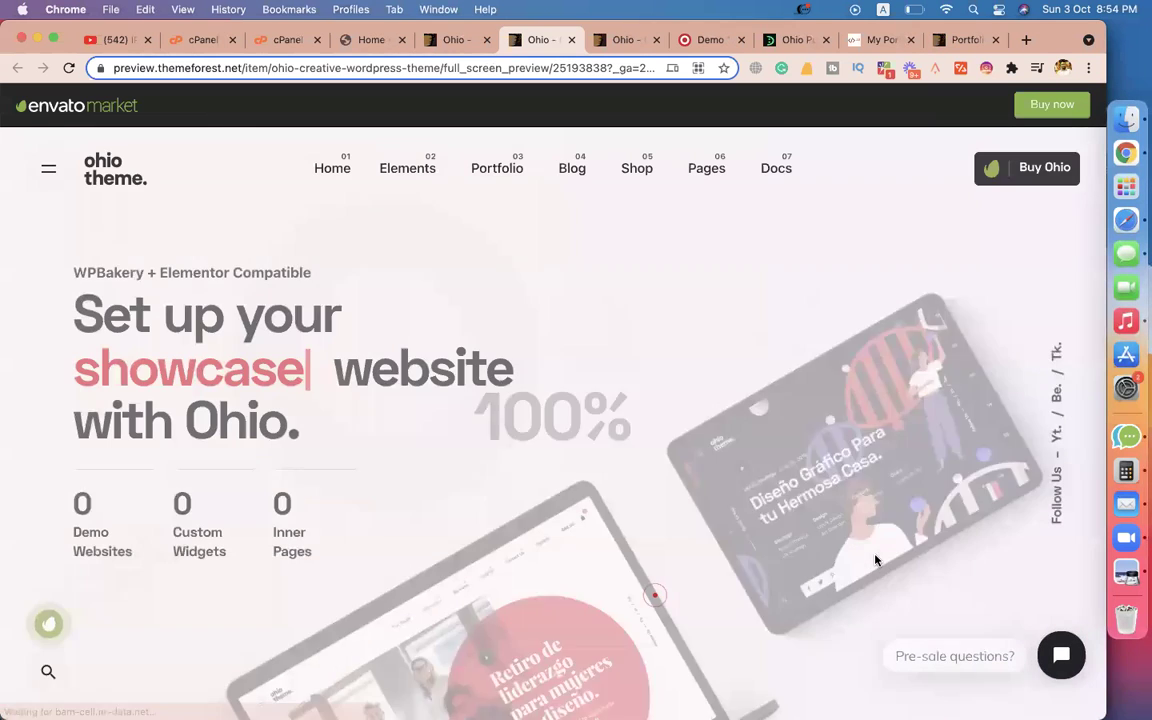
# Scroll through the Ohio demo grid, then view the demo10 agency homepage.
pyautogui.scroll(-10, 846, 258)
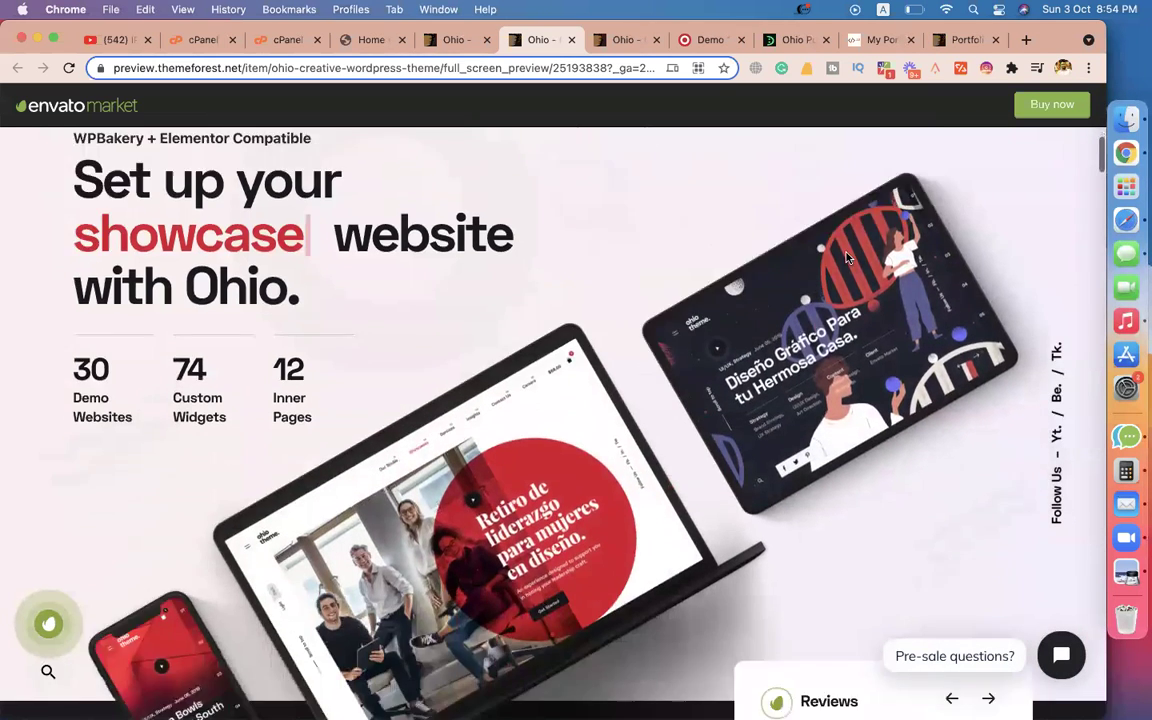
pyautogui.scroll(-5, 846, 258)
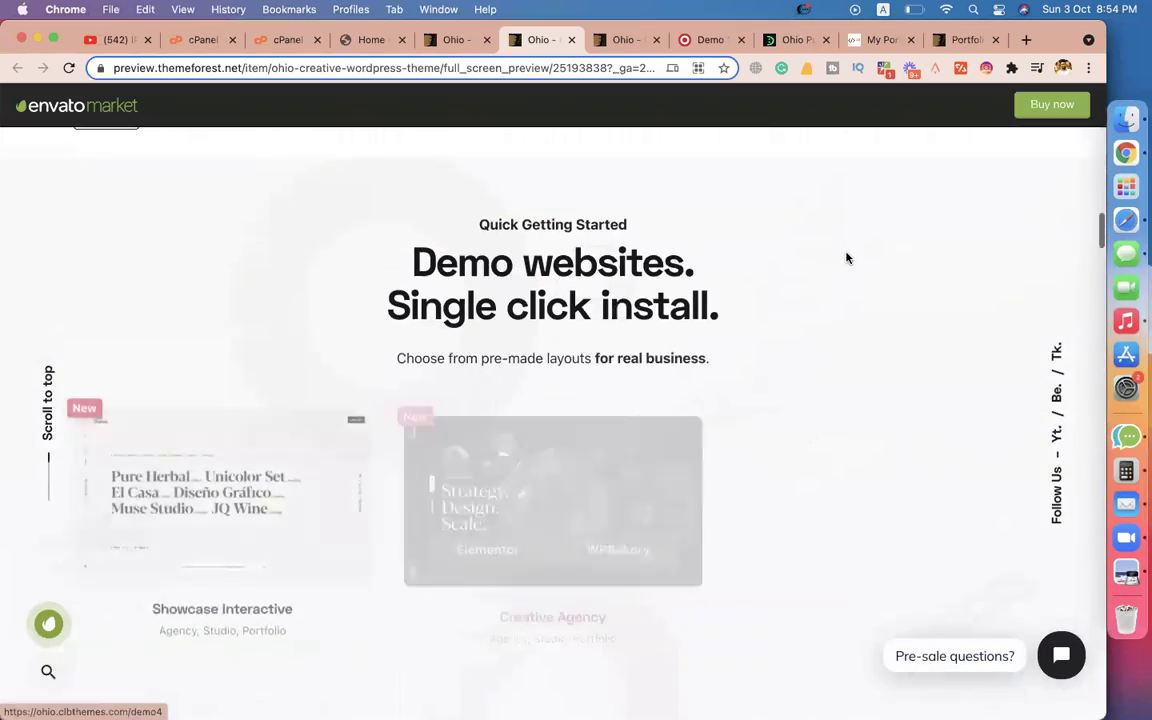
pyautogui.scroll(-1, 846, 258)
pyautogui.scroll(-1, 846, 258)
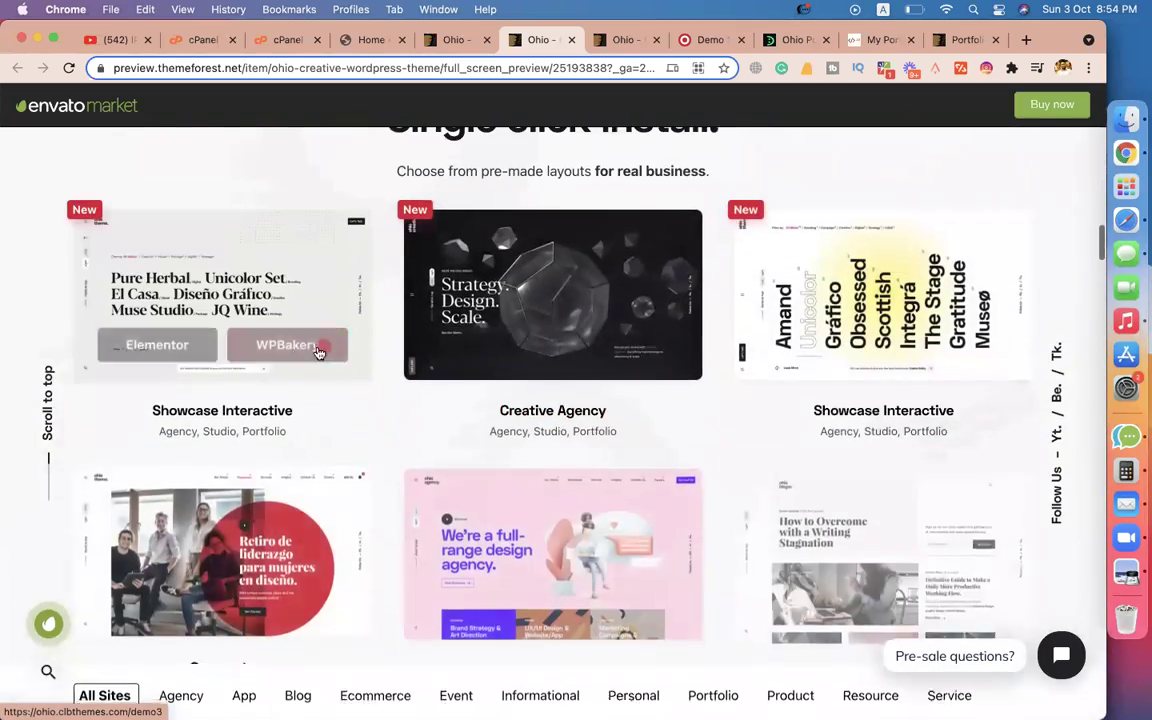
pyautogui.scroll(-3, 723, 352)
pyautogui.scroll(-4, 714, 411)
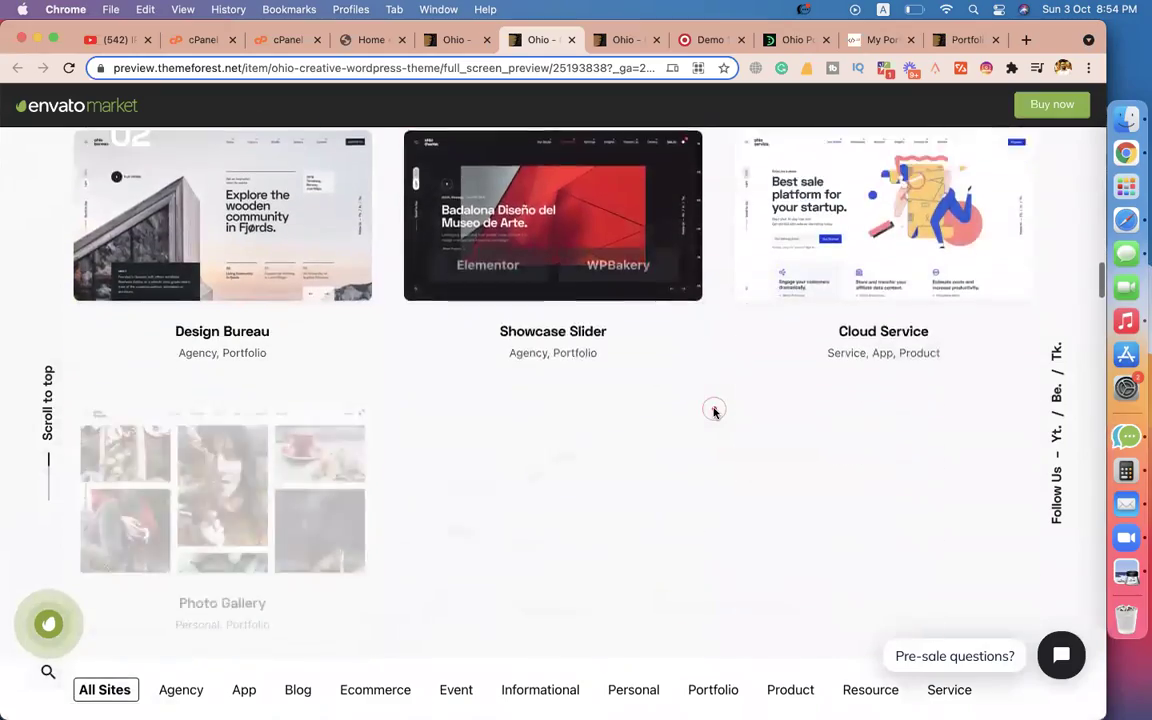
pyautogui.scroll(-4, 876, 368)
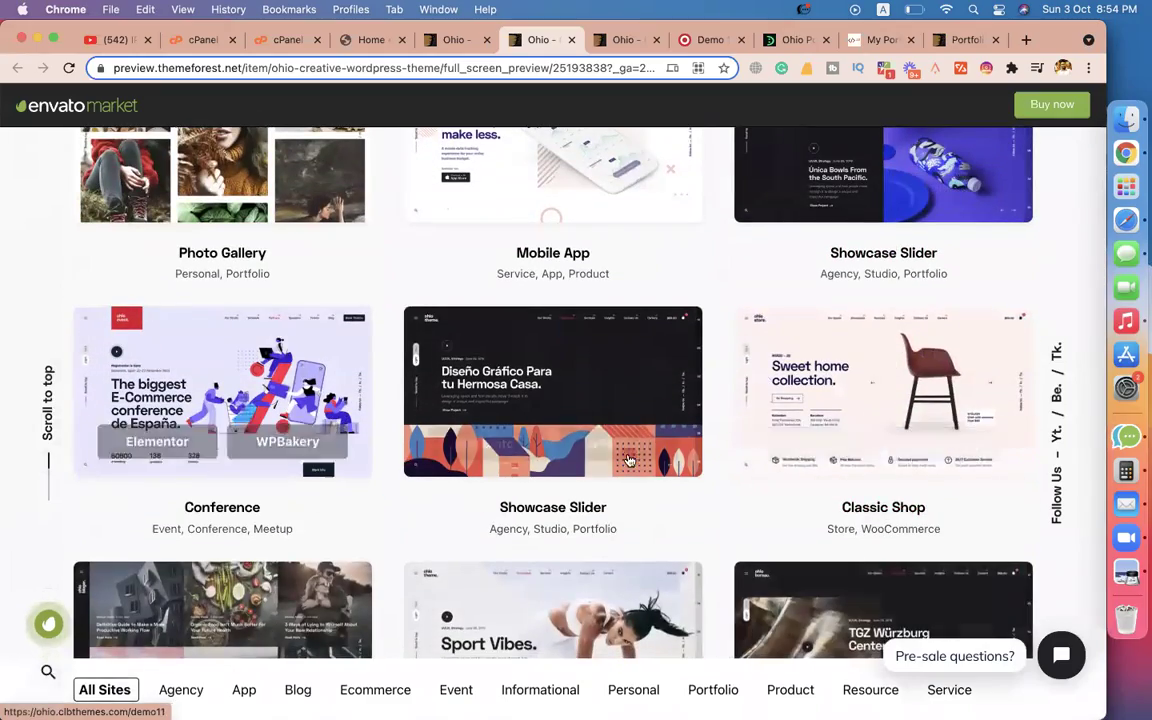
pyautogui.scroll(-3, 772, 442)
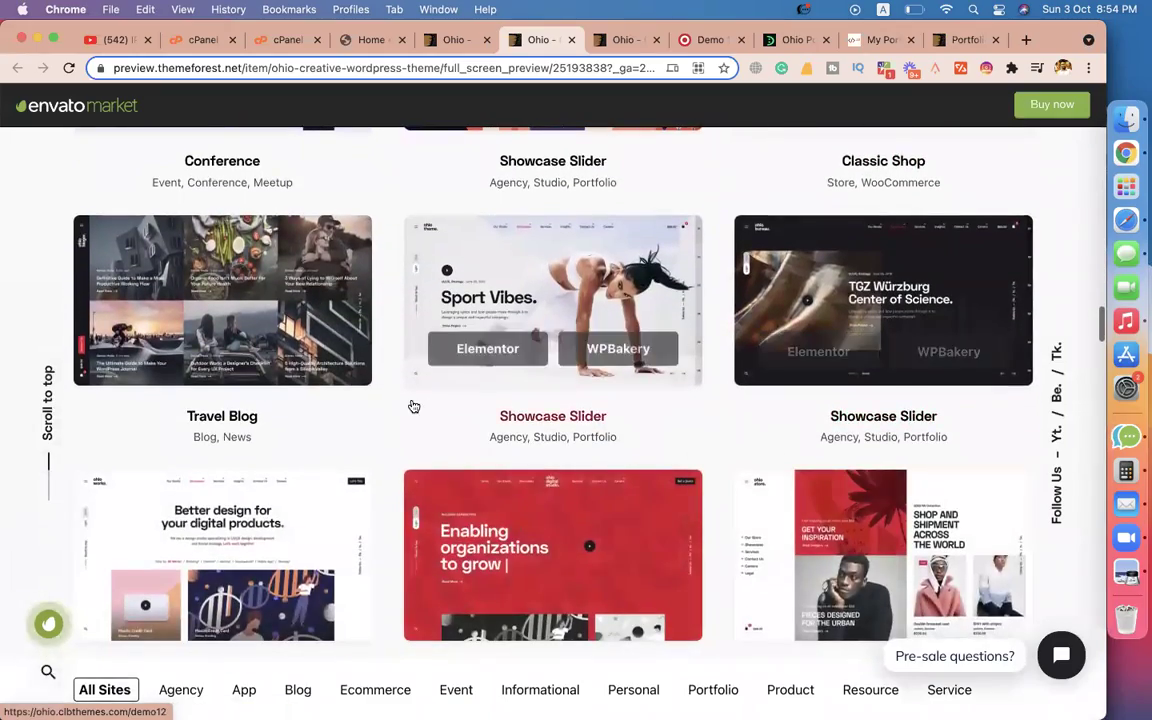
pyautogui.scroll(-3, 411, 402)
pyautogui.scroll(-1, 711, 402)
pyautogui.scroll(-2, 710, 400)
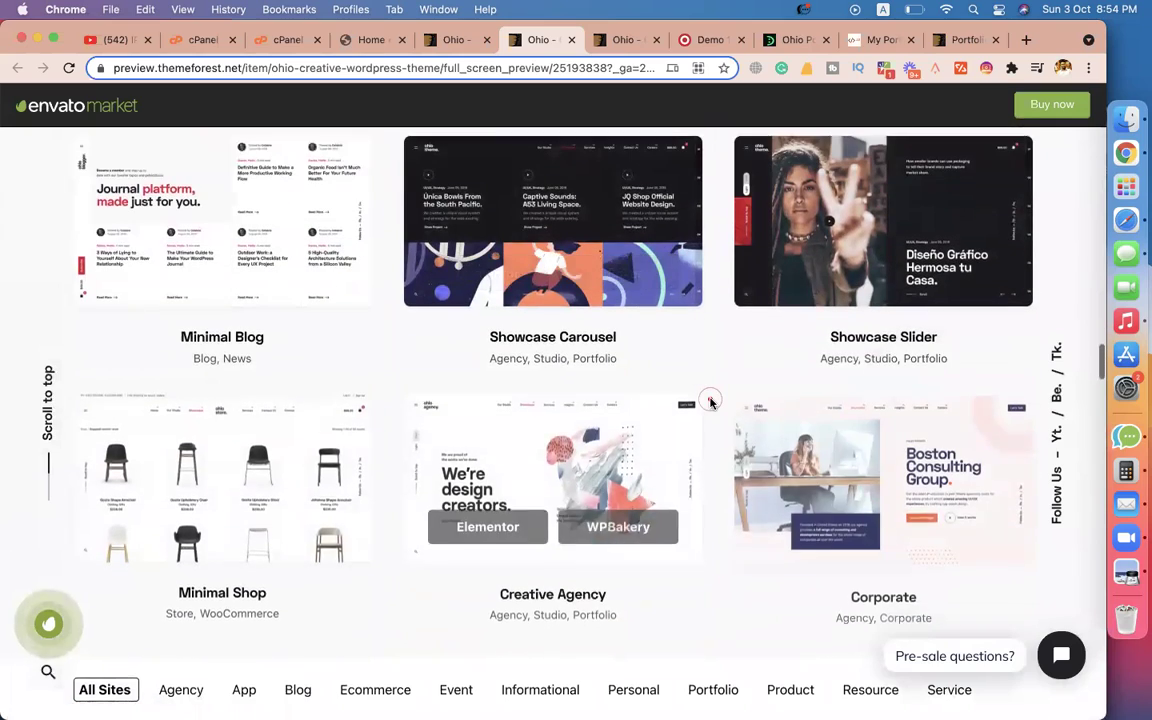
pyautogui.scroll(-4, 710, 398)
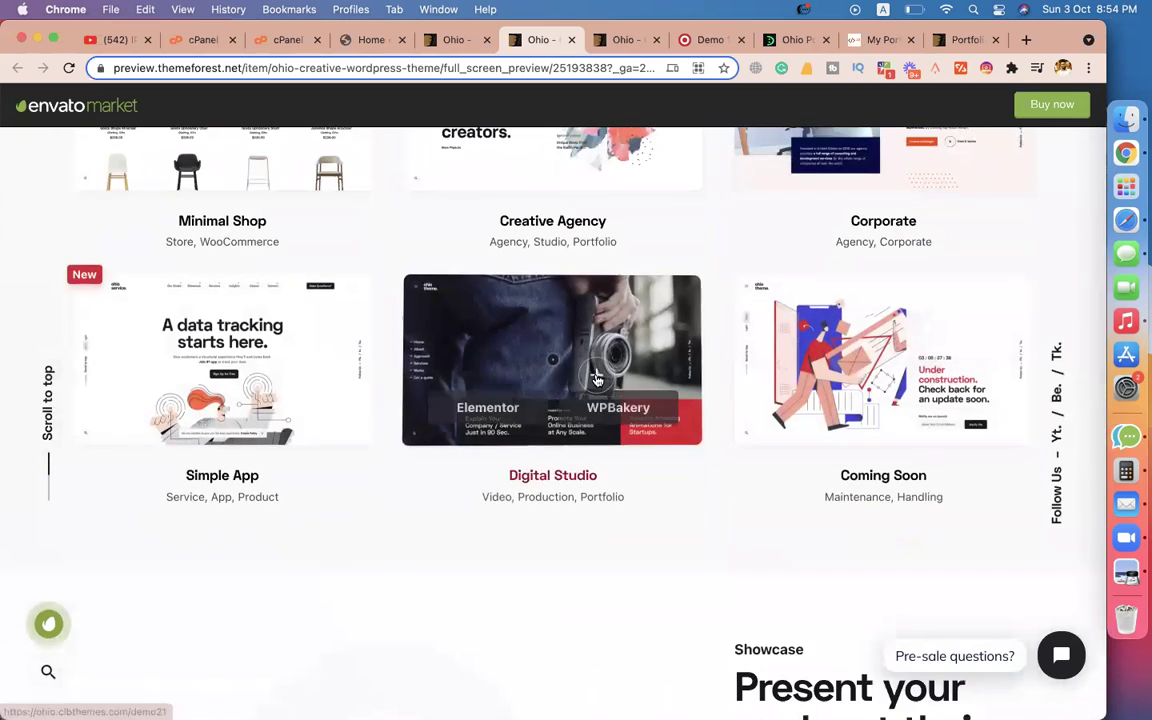
pyautogui.click(617, 42)
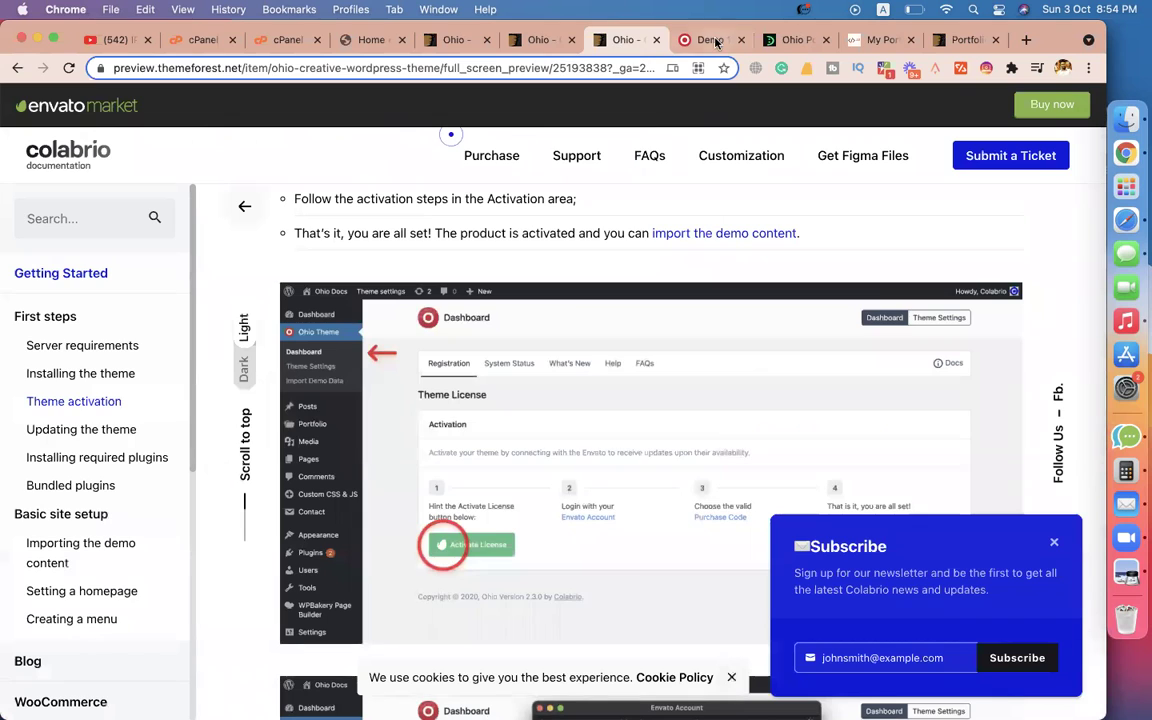
pyautogui.click(705, 40)
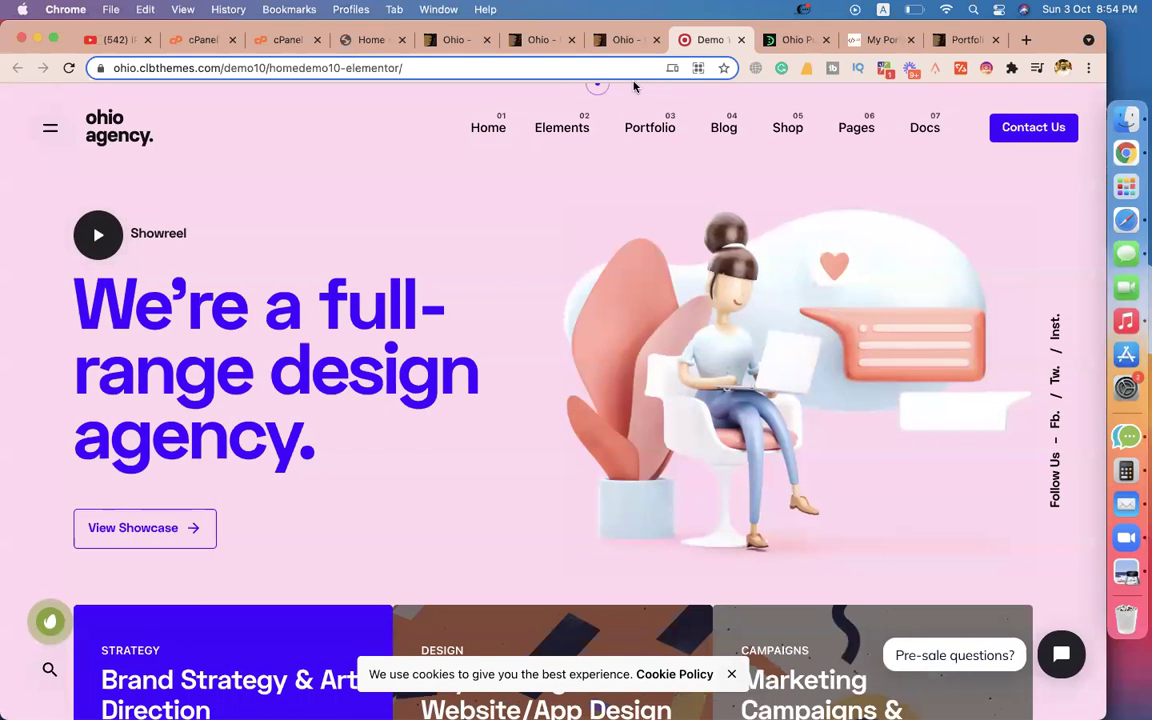
# Open Ohio Theme > Import Demo Data in the WordPress admin and scroll the templates.
pyautogui.click(372, 42)
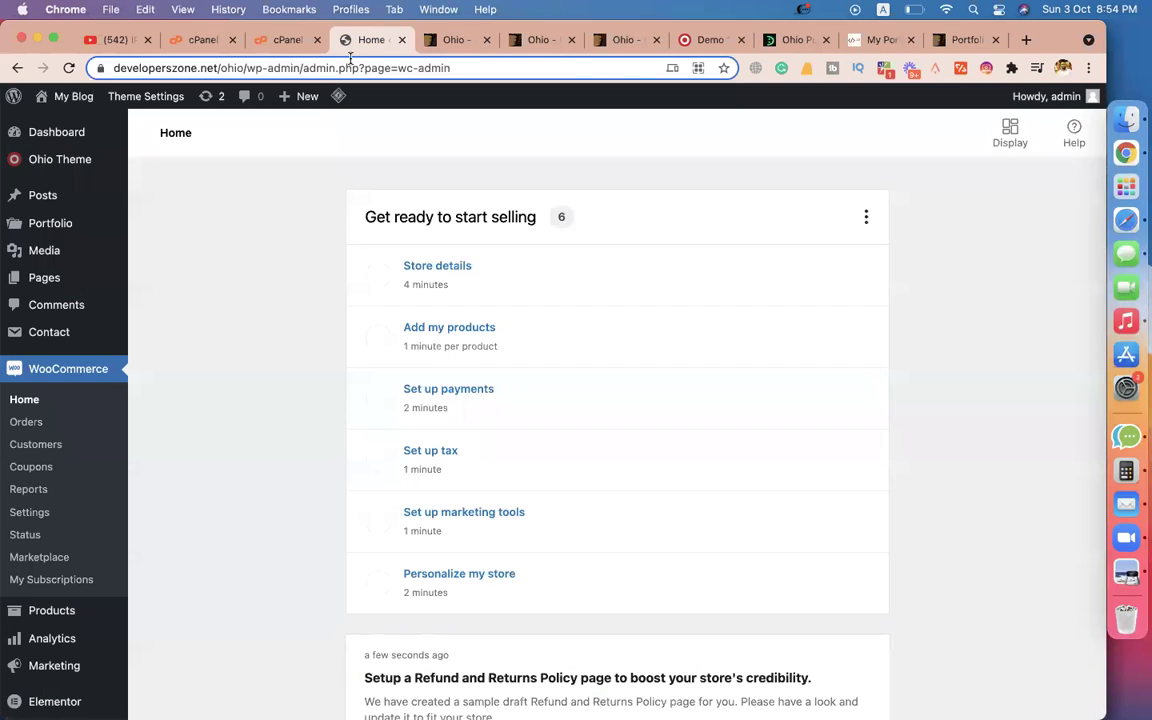
pyautogui.moveTo(24, 163)
pyautogui.click(170, 210)
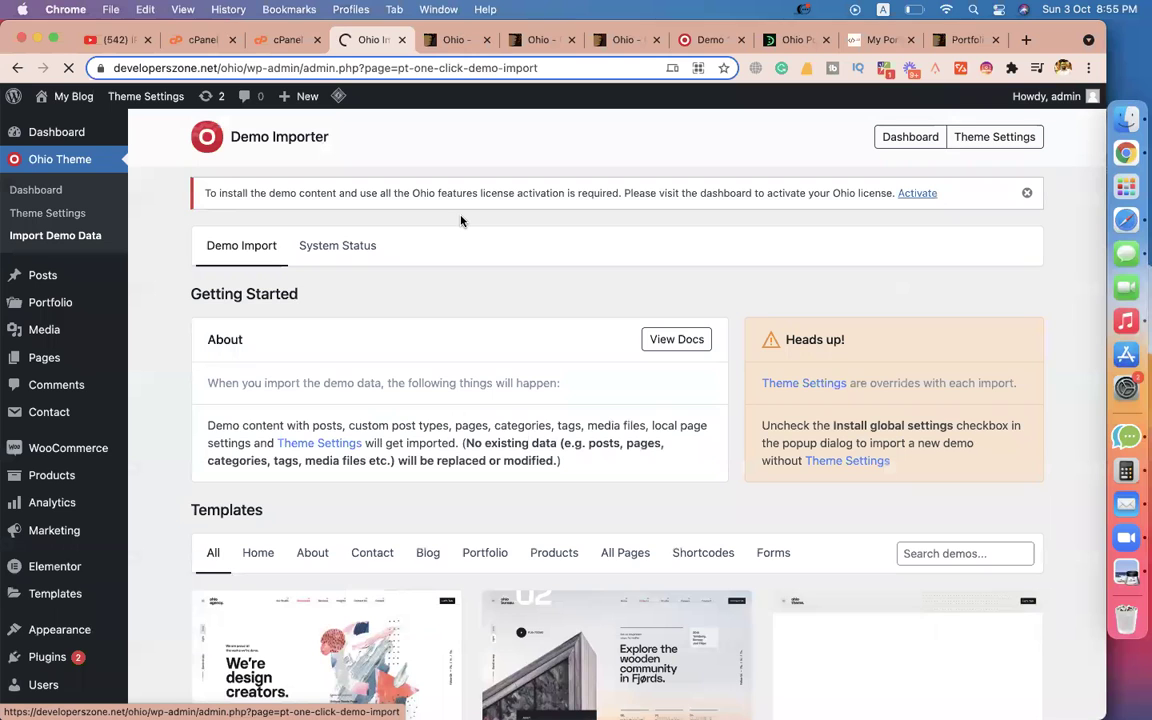
pyautogui.scroll(-5, 470, 272)
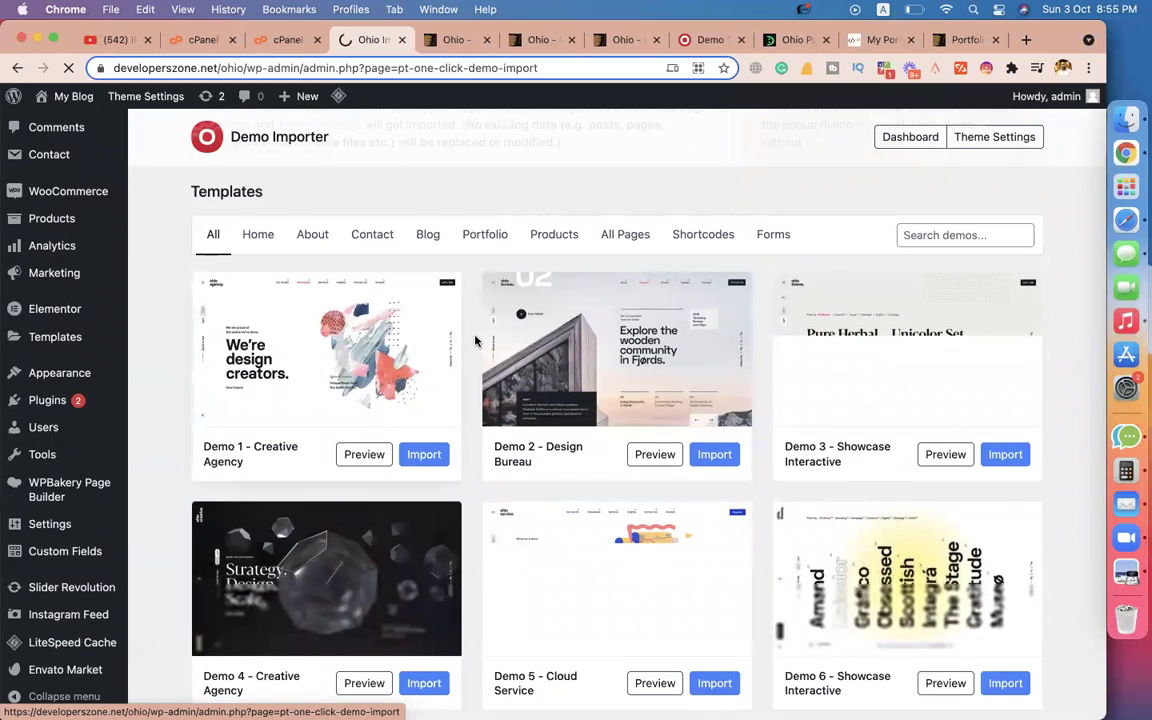
pyautogui.scroll(-3, 440, 380)
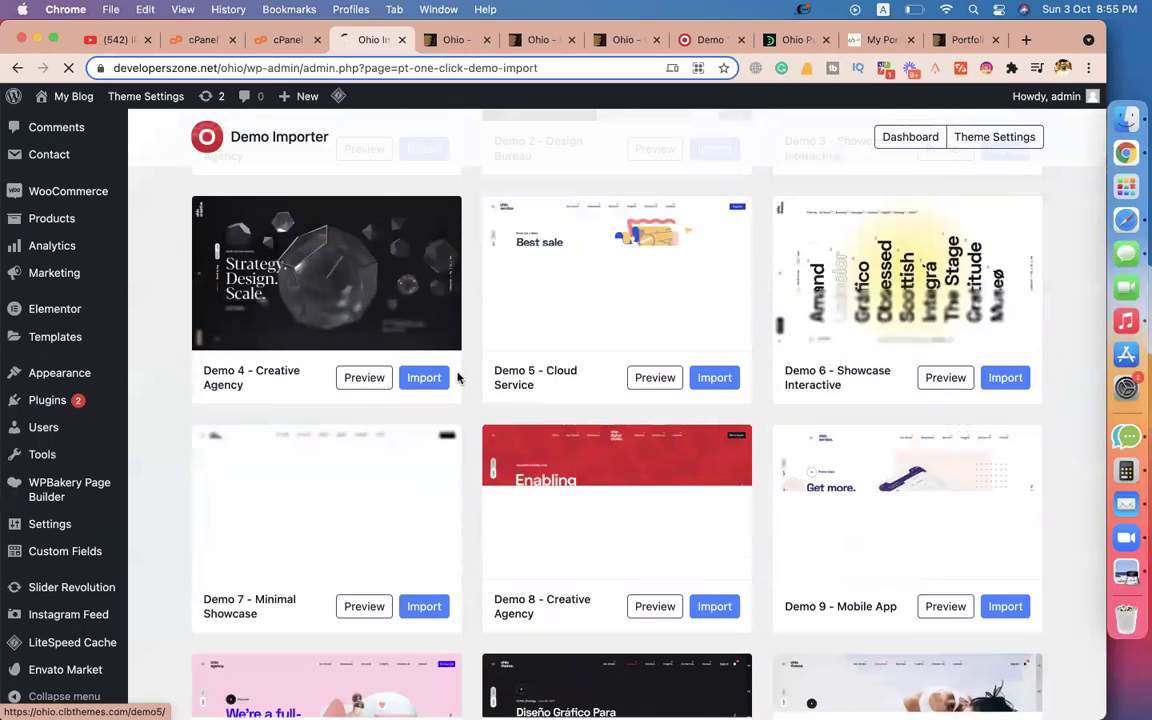
pyautogui.scroll(-3, 388, 607)
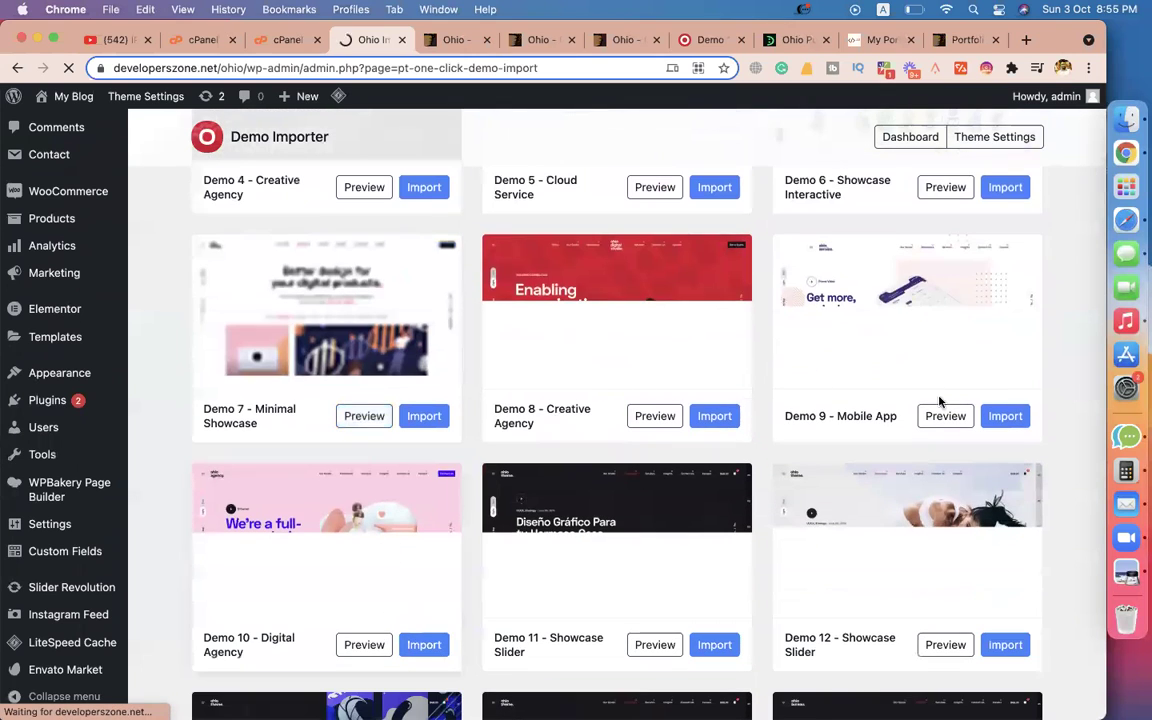
pyautogui.scroll(5, 375, 523)
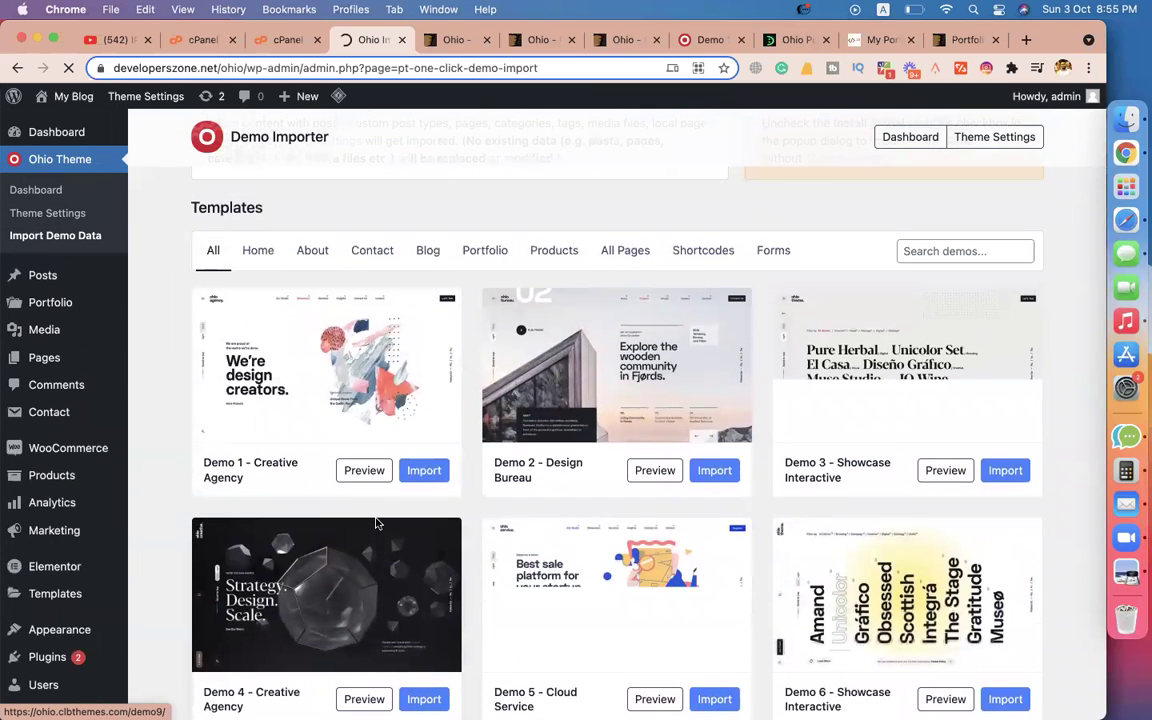
# Filter by Portfolio, return to All, browse every template and start importing Demo 1 - Creative Agency.
pyautogui.click(484, 250)
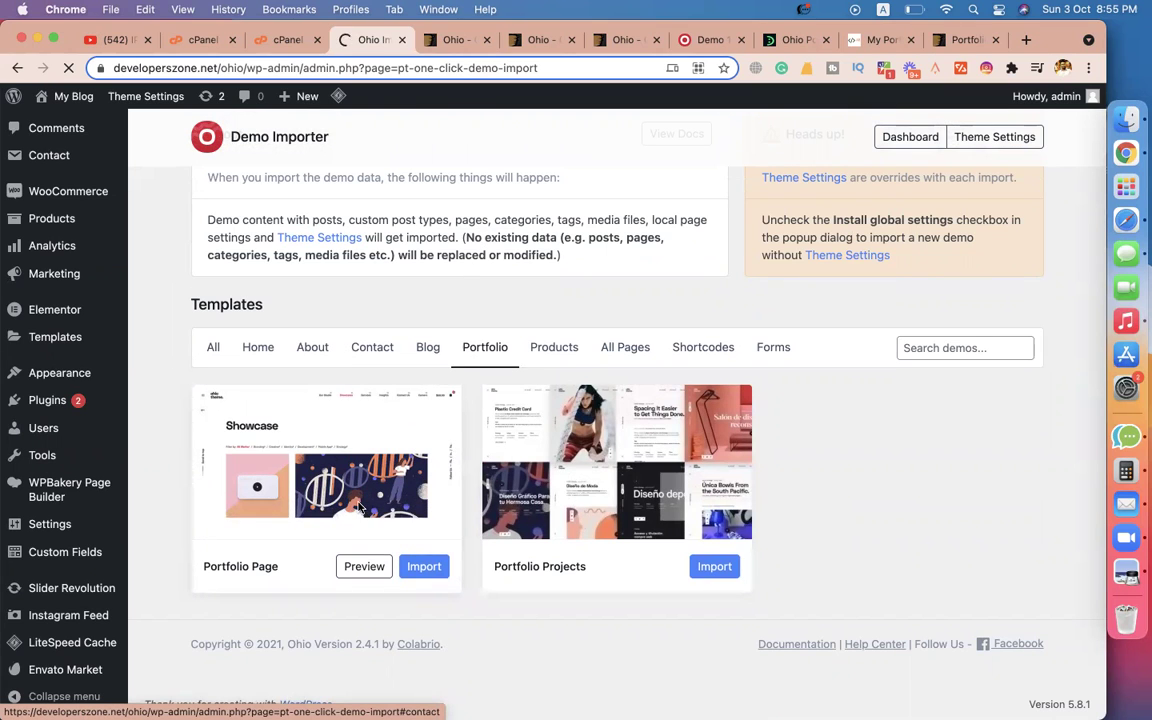
pyautogui.click(209, 352)
pyautogui.scroll(-2, 292, 558)
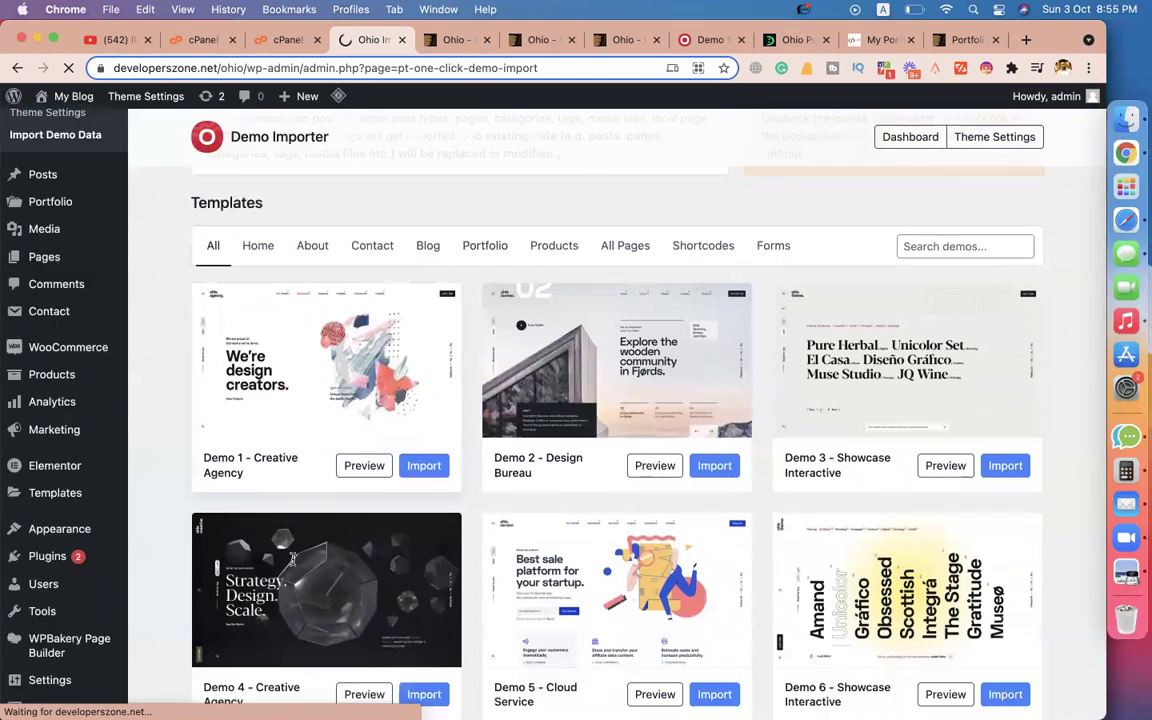
pyautogui.scroll(-2, 292, 558)
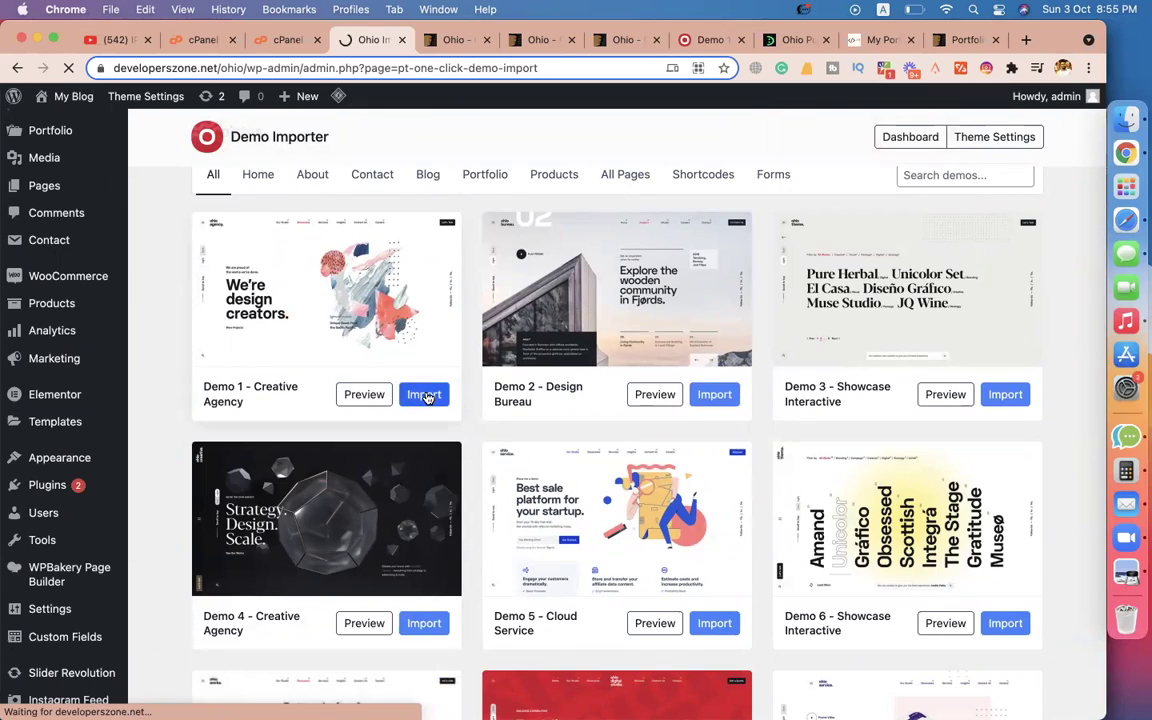
pyautogui.scroll(-10, 496, 404)
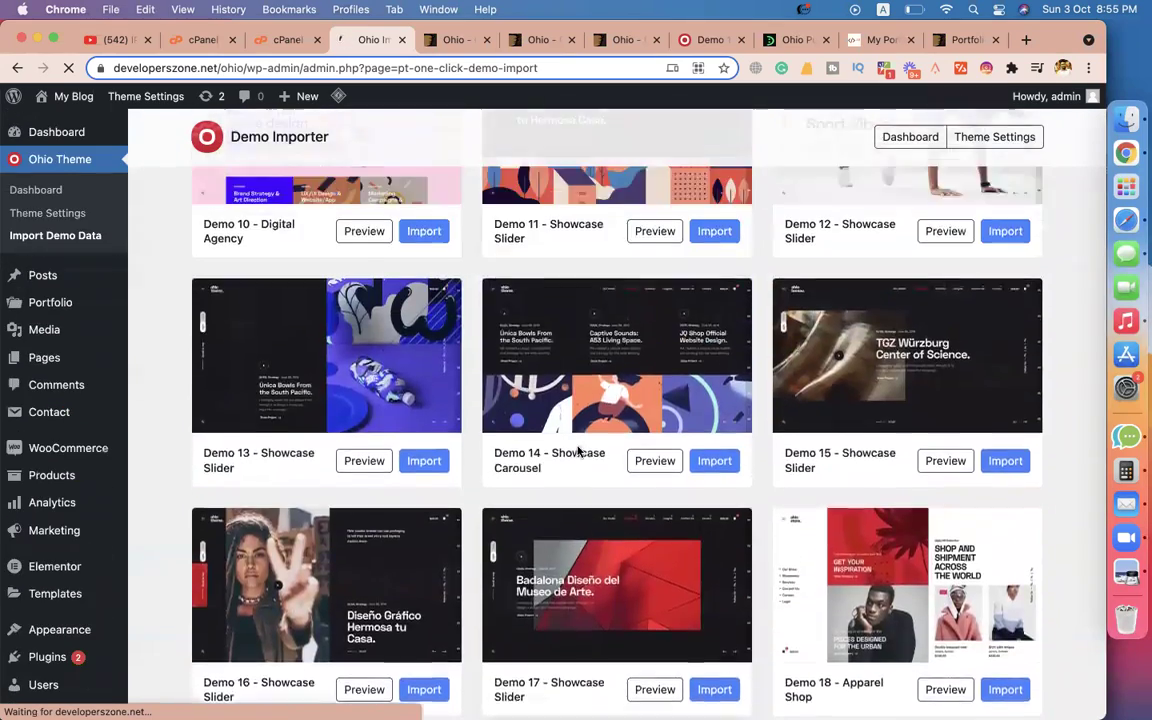
pyautogui.scroll(10, 578, 452)
pyautogui.scroll(-2, 519, 400)
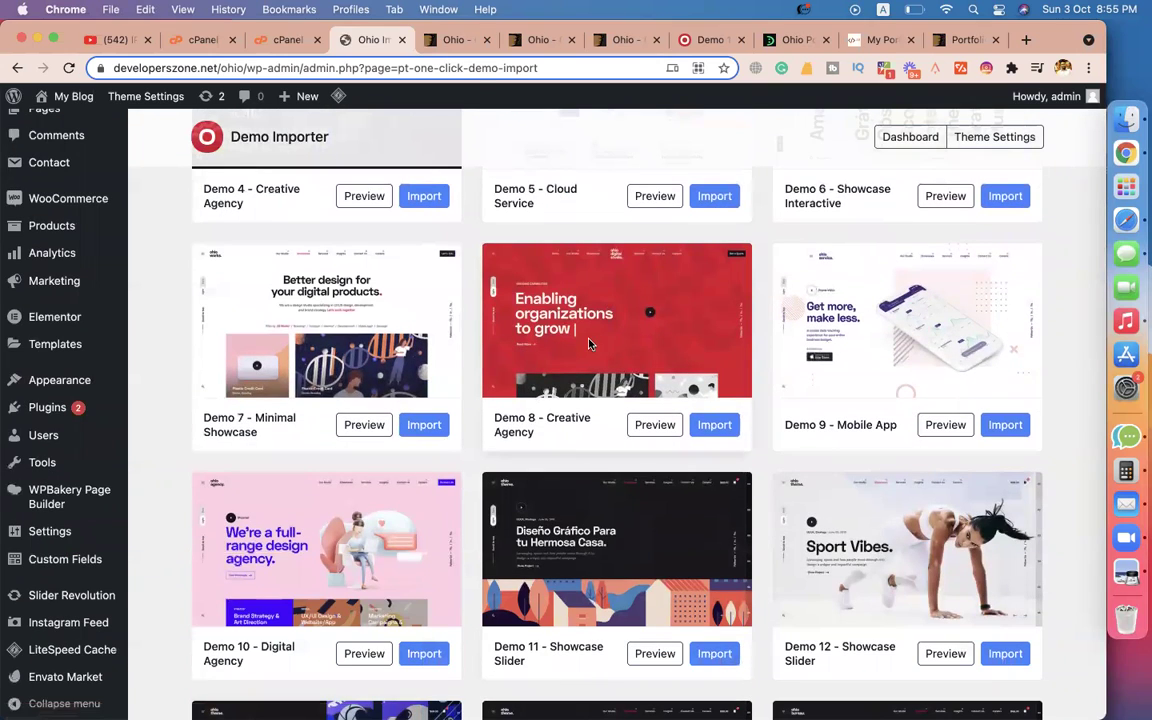
pyautogui.scroll(-3, 352, 464)
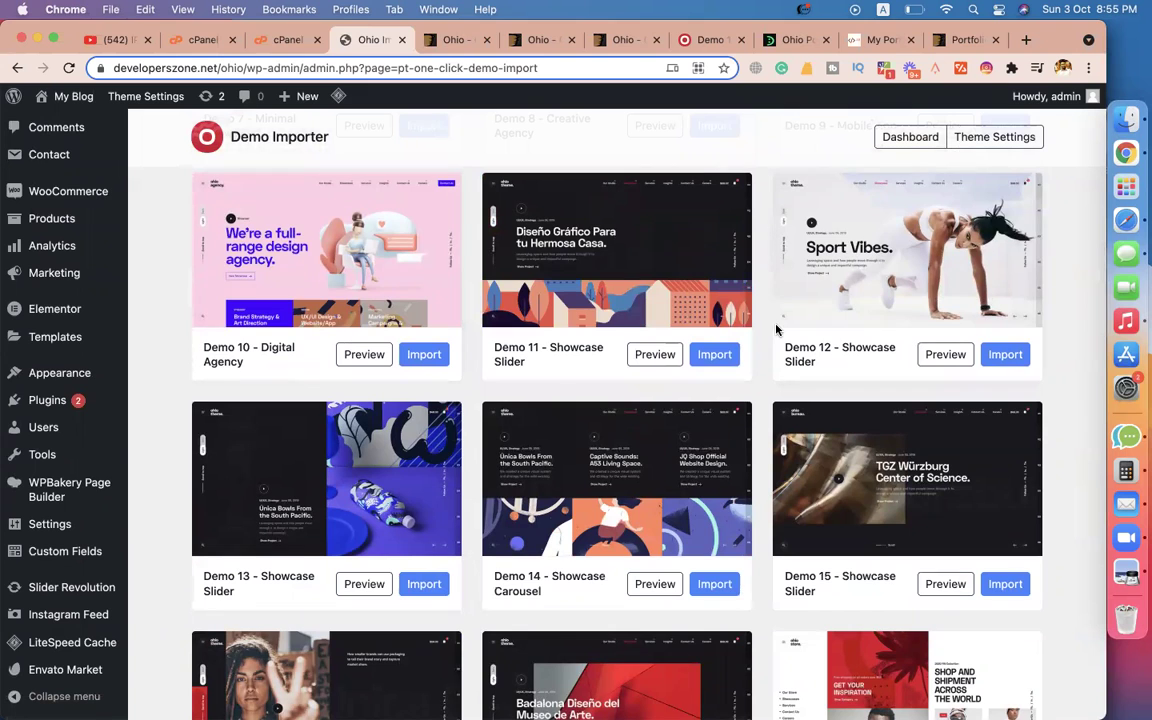
pyautogui.scroll(-3, 900, 300)
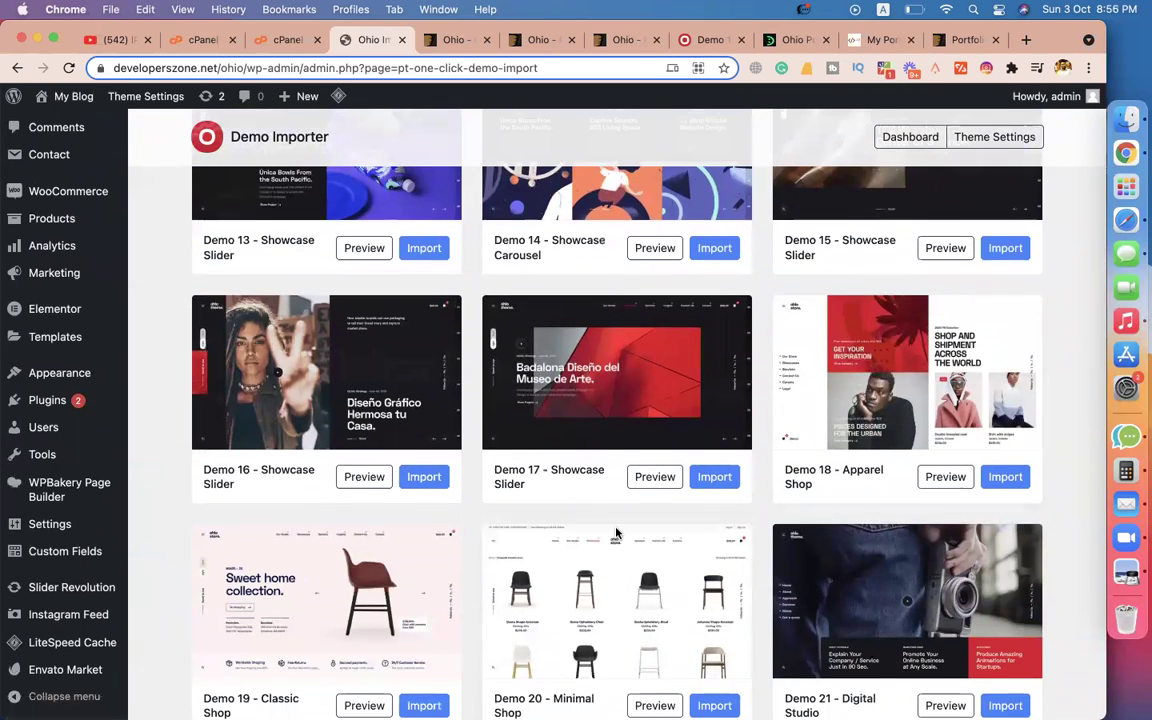
pyautogui.scroll(-3, 364, 362)
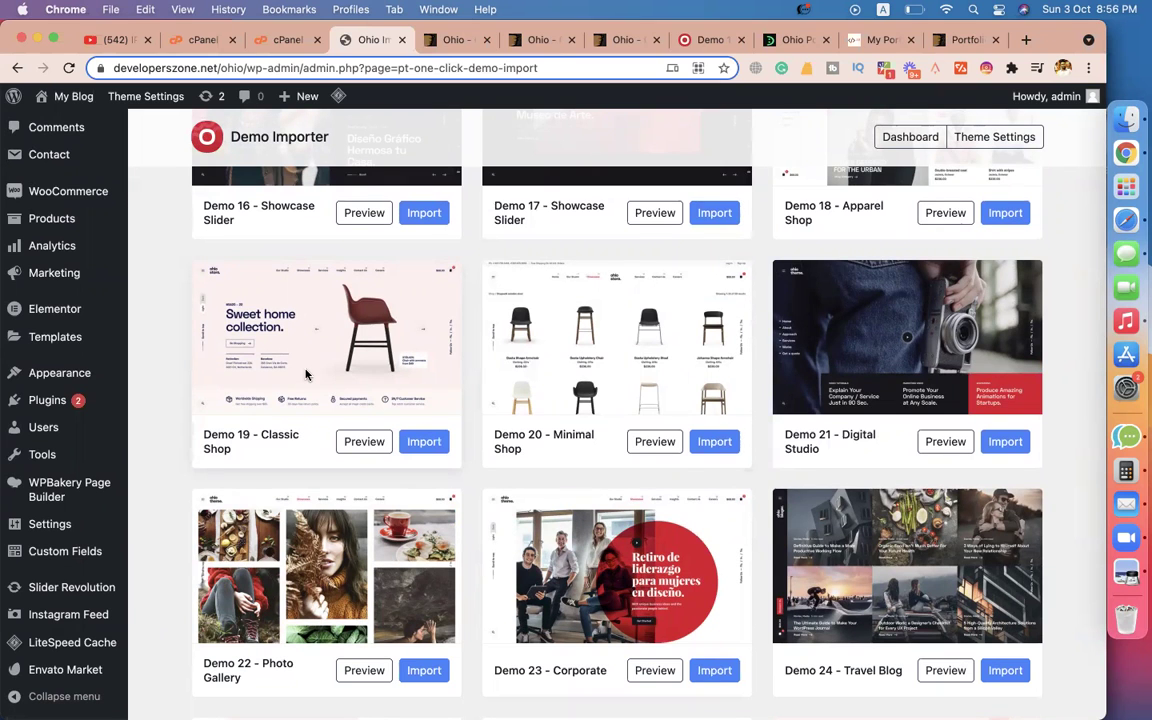
pyautogui.scroll(-4, 727, 477)
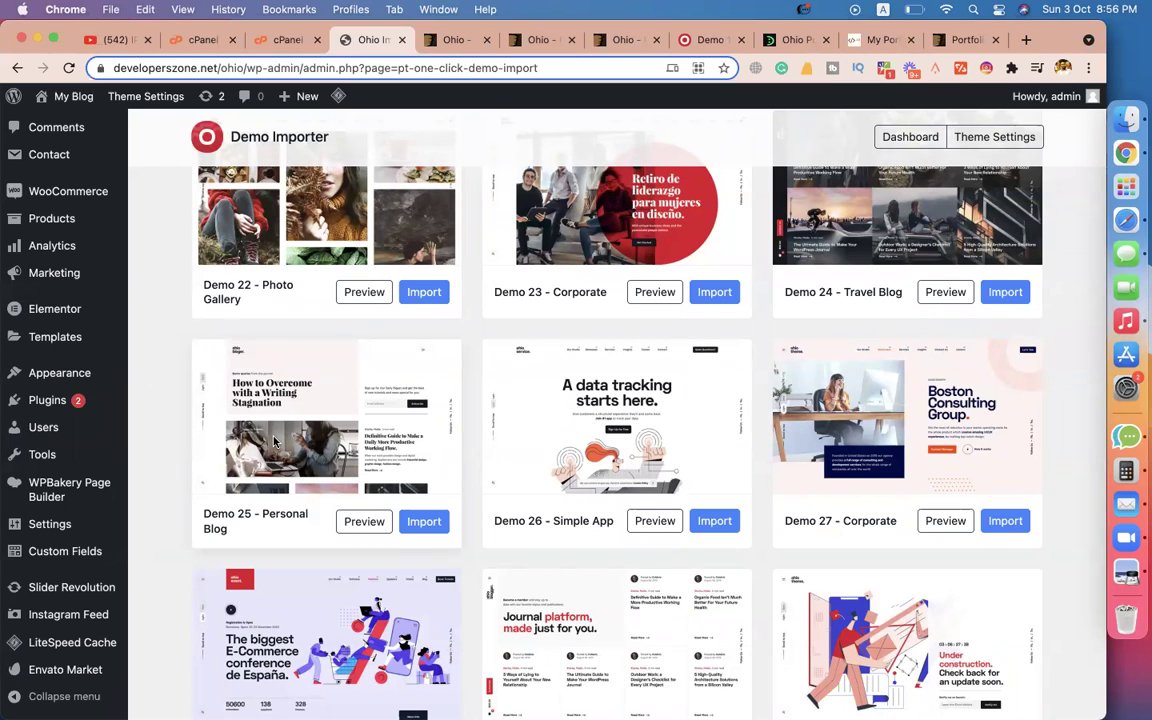
pyautogui.scroll(-5, 275, 441)
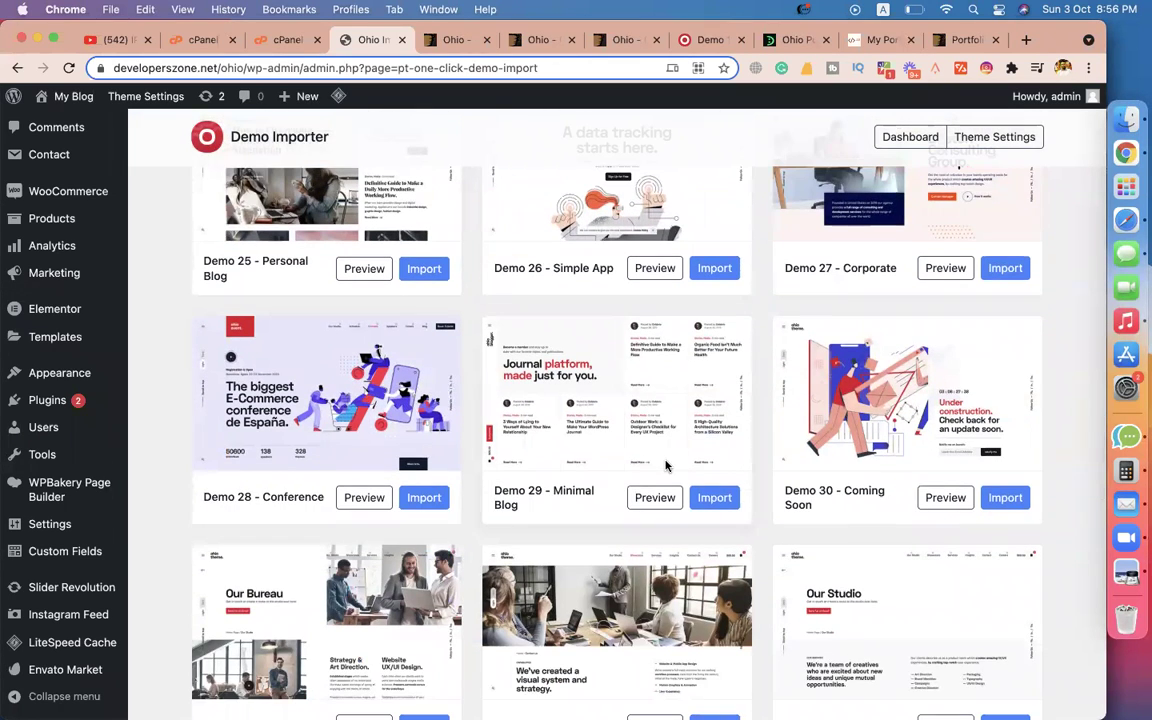
pyautogui.scroll(-5, 925, 442)
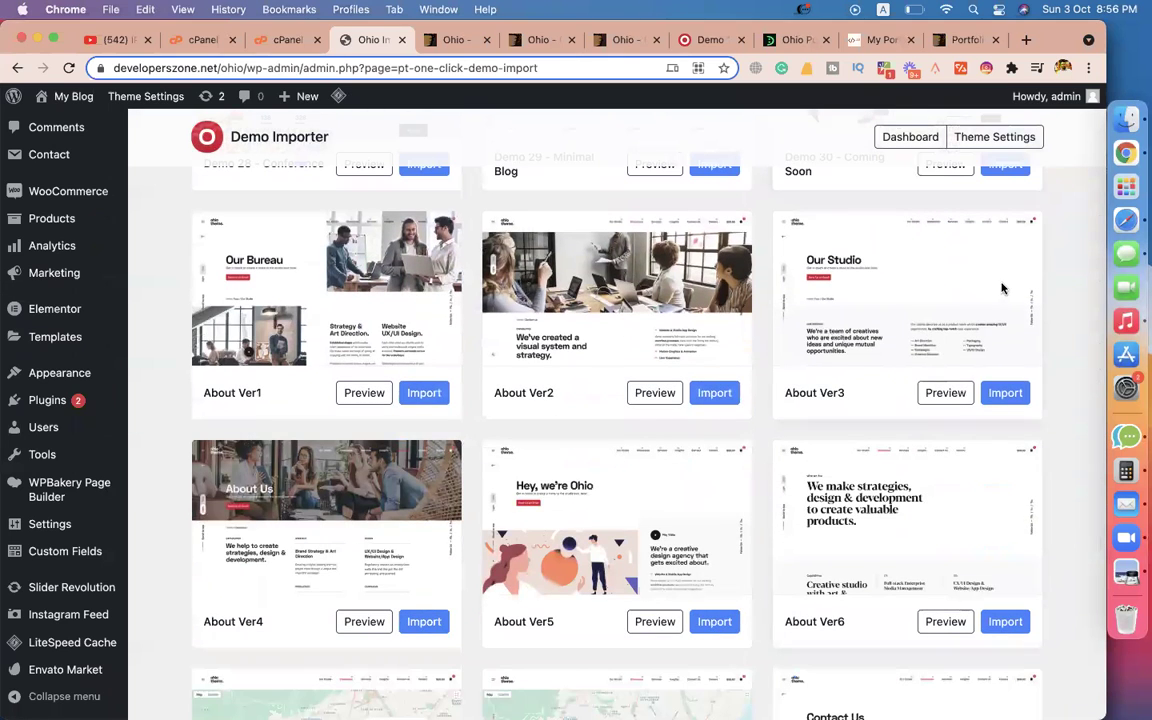
pyautogui.scroll(-5, 272, 571)
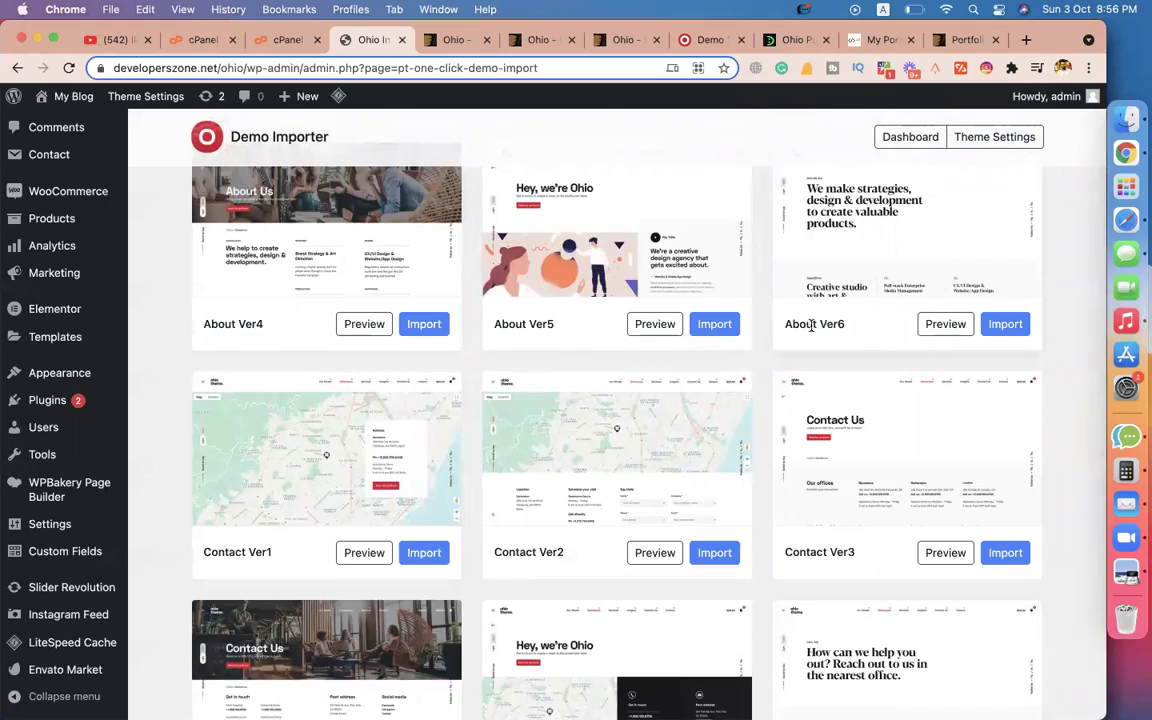
pyautogui.scroll(20, 812, 325)
pyautogui.scroll(-5, 349, 455)
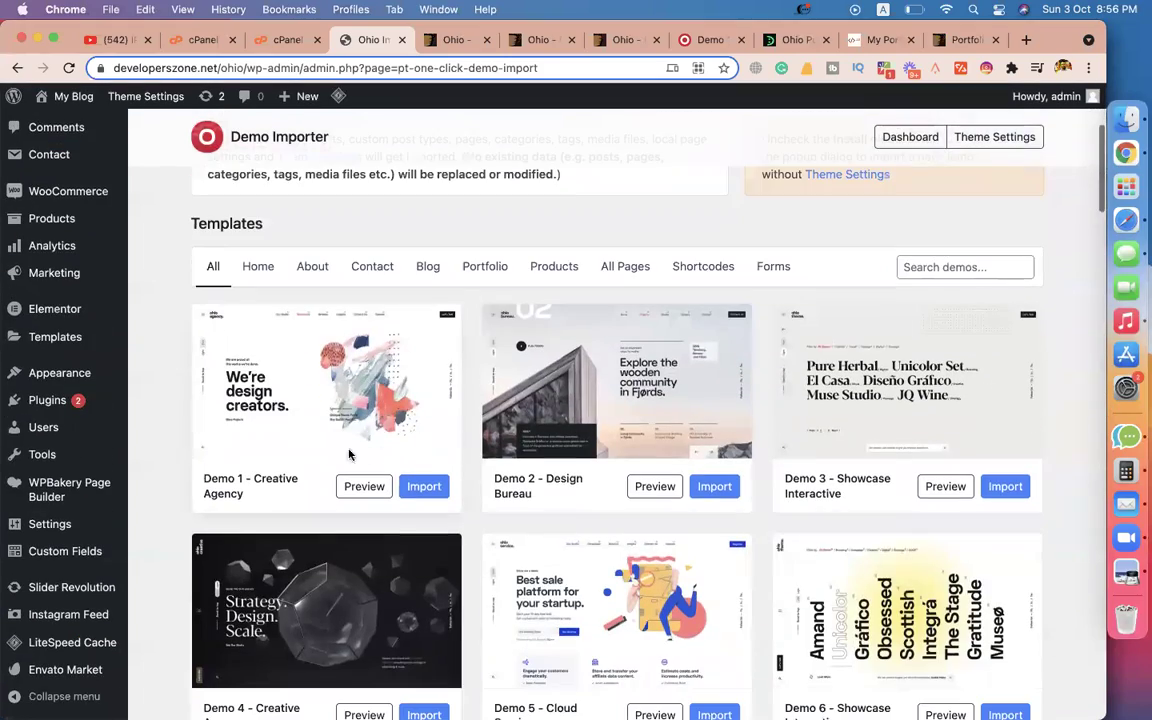
pyautogui.click(431, 490)
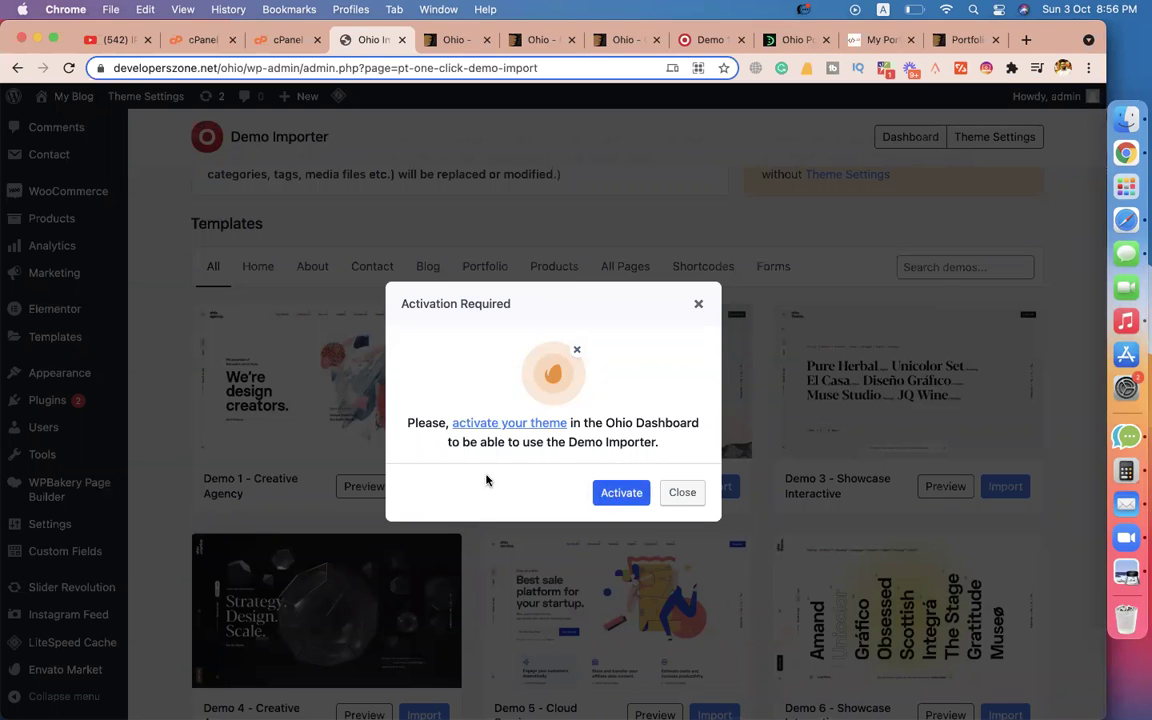
# Press Activate in the Activation Required dialog to activate the Ohio theme license.
pyautogui.click(621, 493)
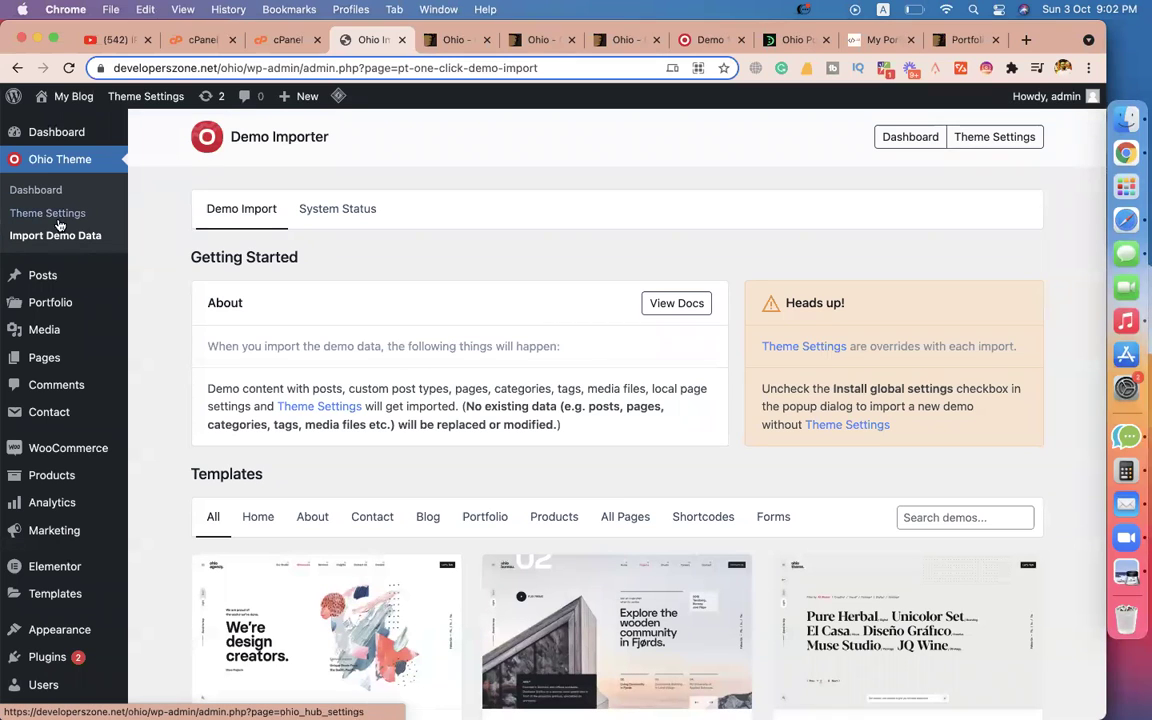
# Check the Regular License status on the Ohio Theme Dashboard, then switch to cPanel File Manager.
pyautogui.click(35, 191)
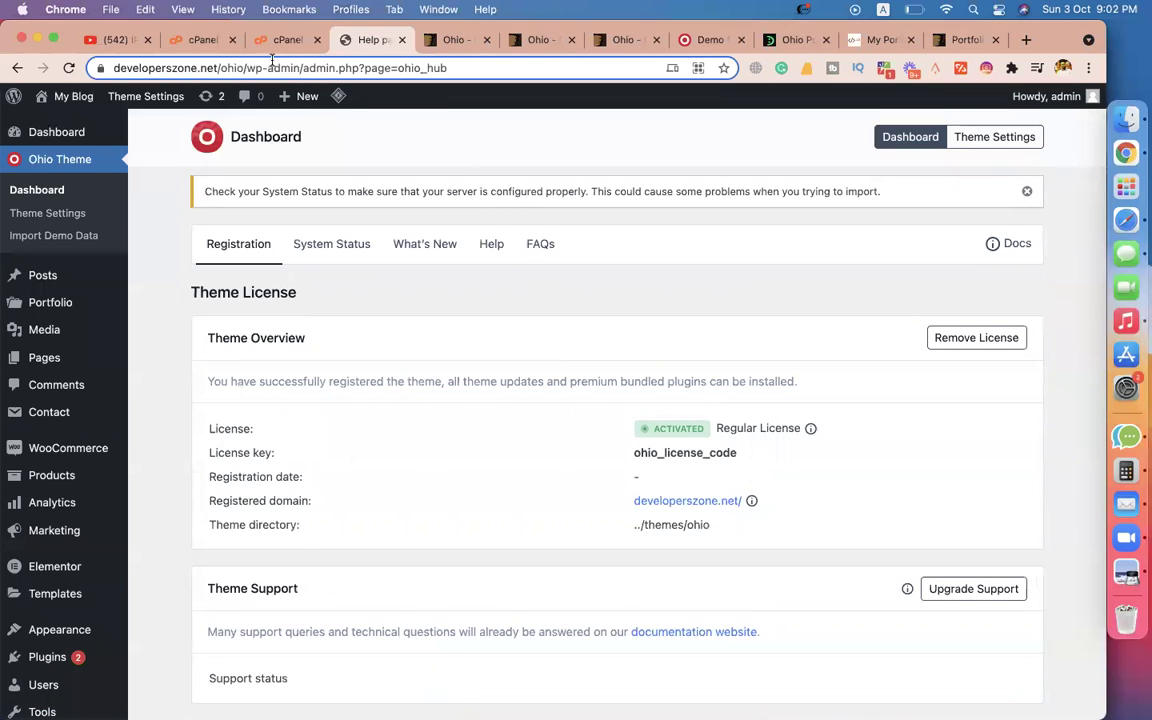
pyautogui.moveTo(93, 348)
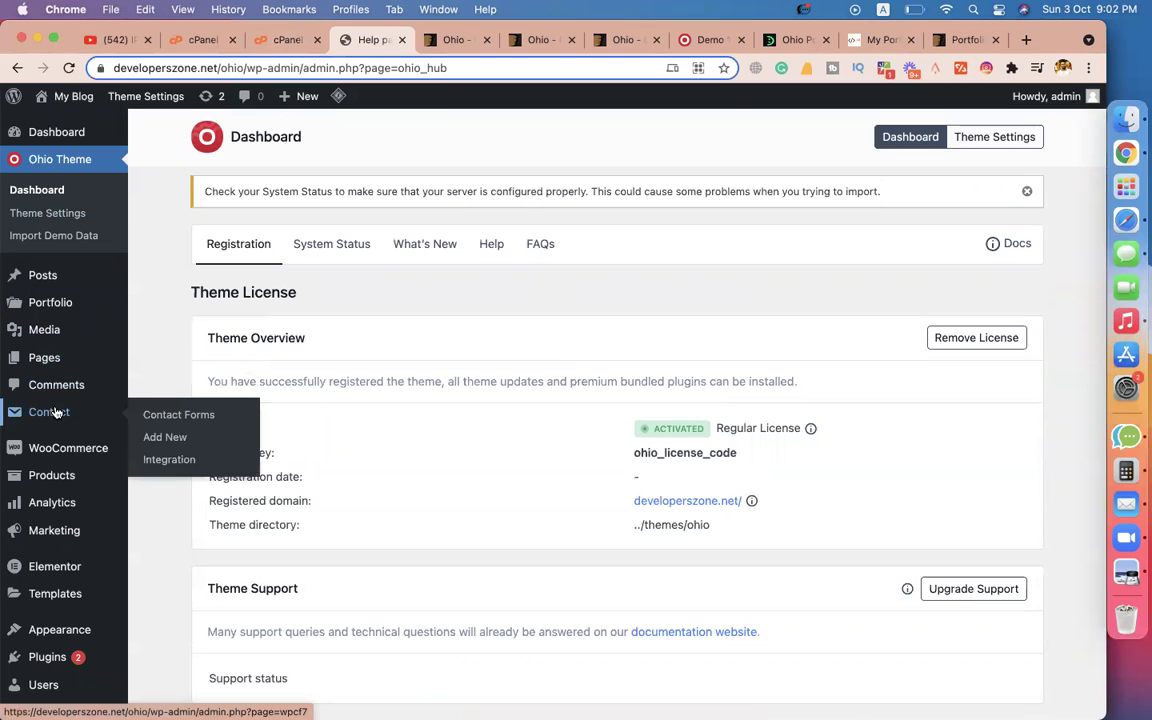
pyautogui.click(281, 41)
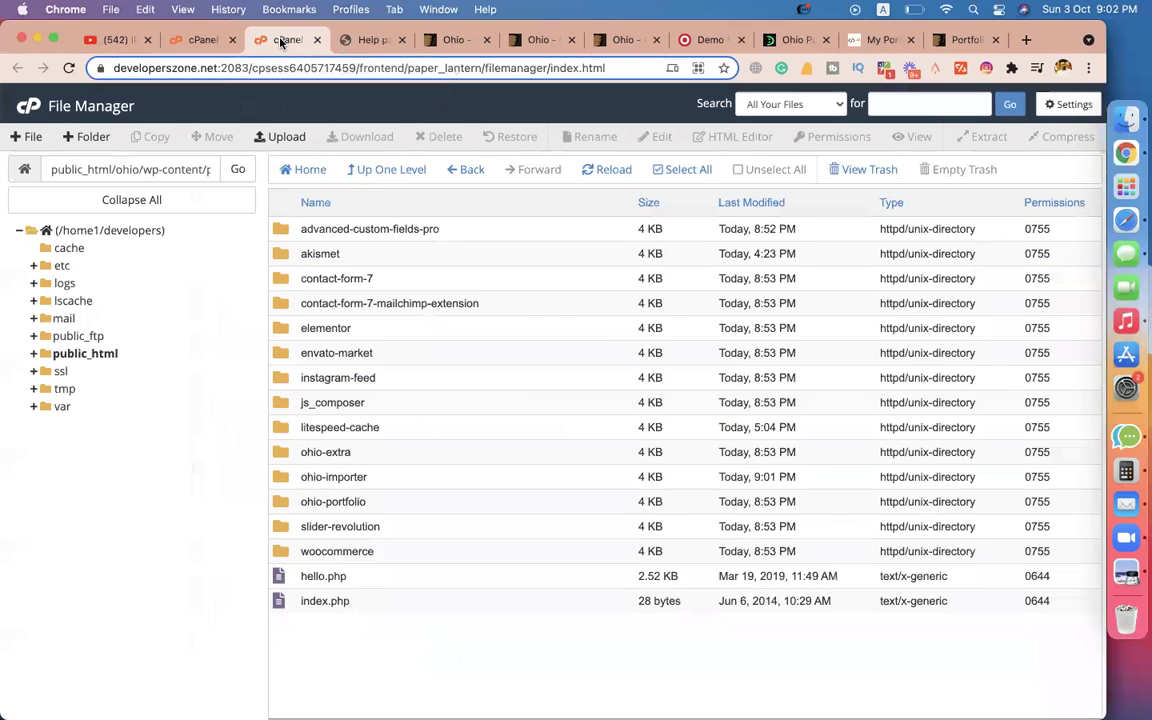
# Navigate to public_html > ohio > wp-content > plugins in File Manager.
pyautogui.click(92, 353)
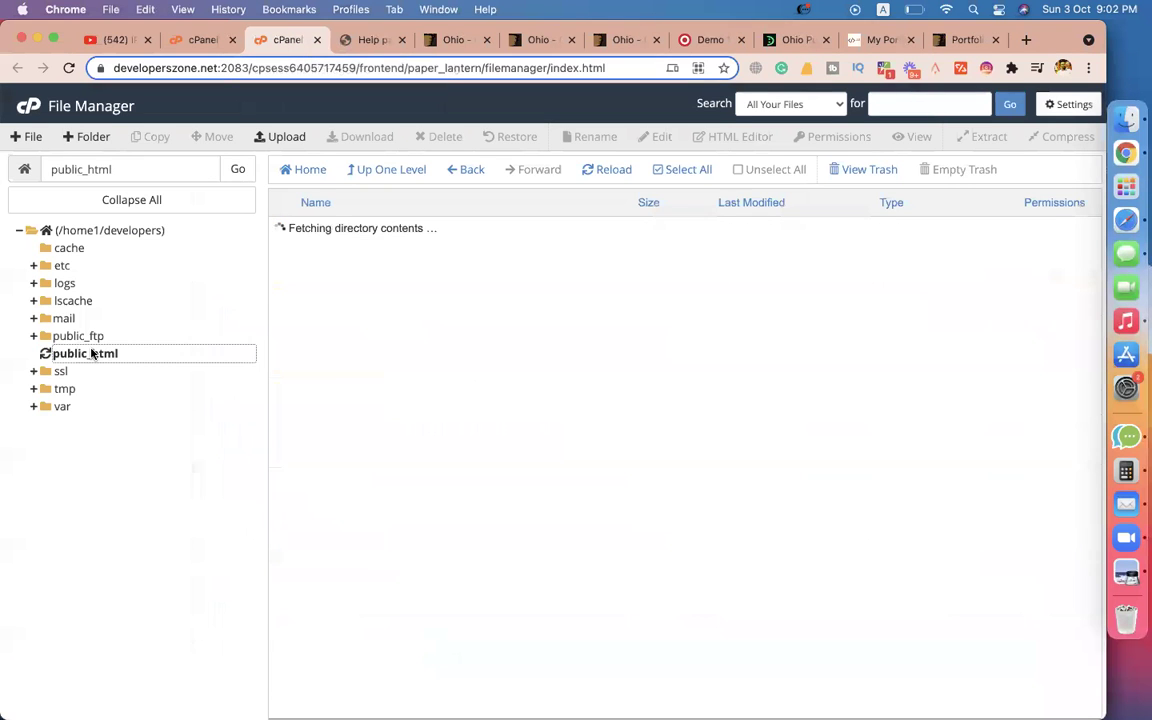
pyautogui.doubleClick(283, 280)
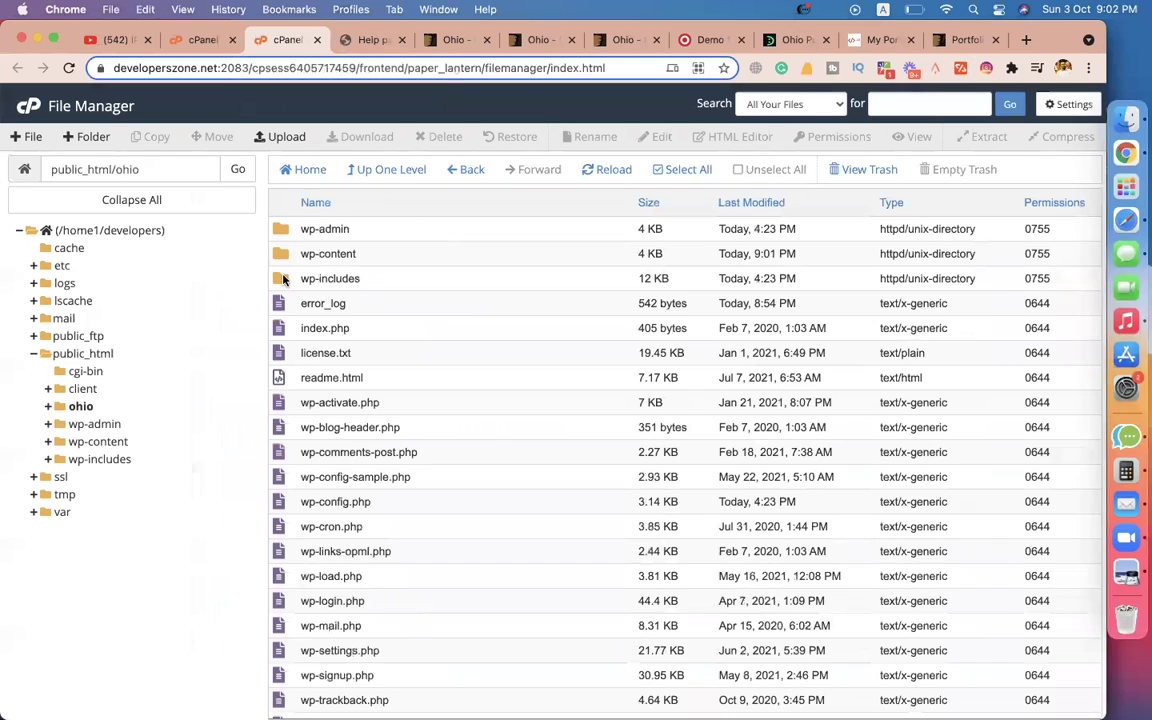
pyautogui.doubleClick(278, 259)
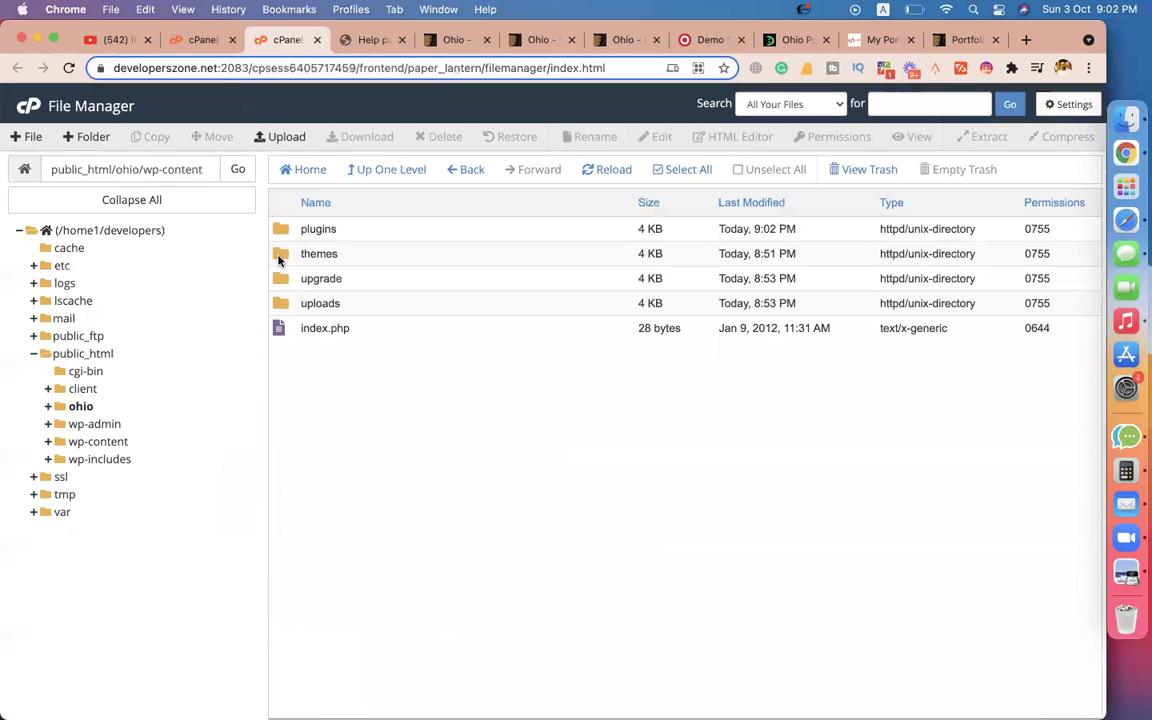
pyautogui.doubleClick(279, 229)
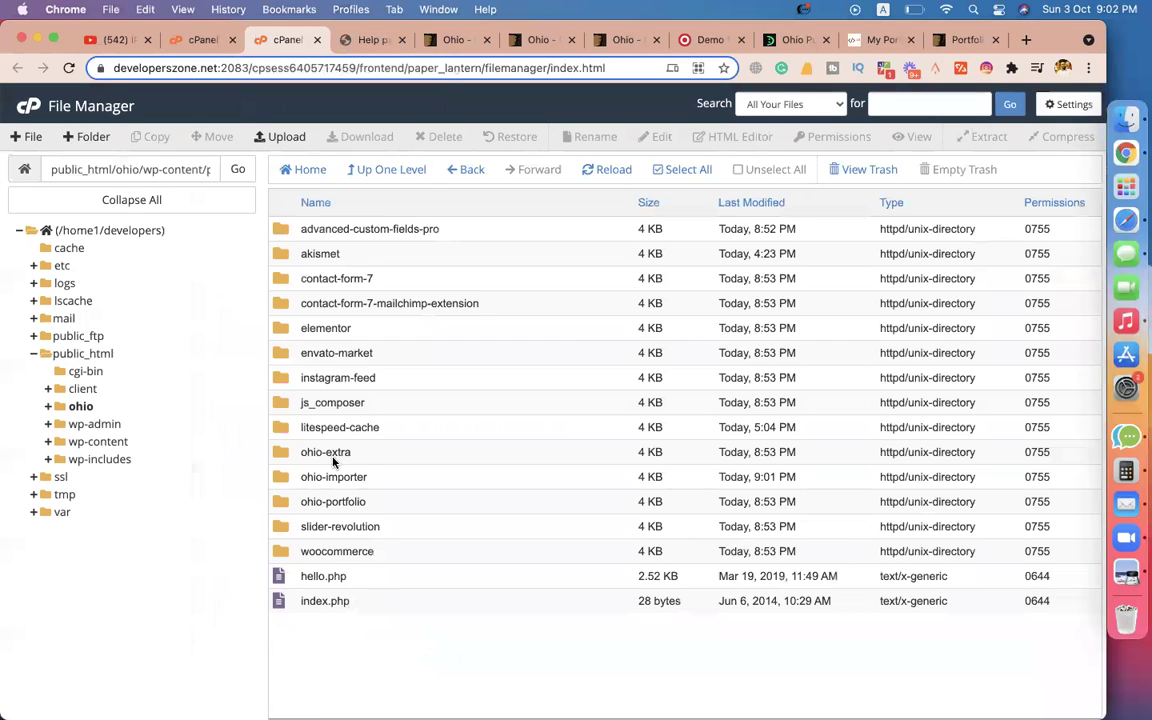
# Permanently delete the ohio-importer folder, skipping the trash.
pyautogui.click(280, 478)
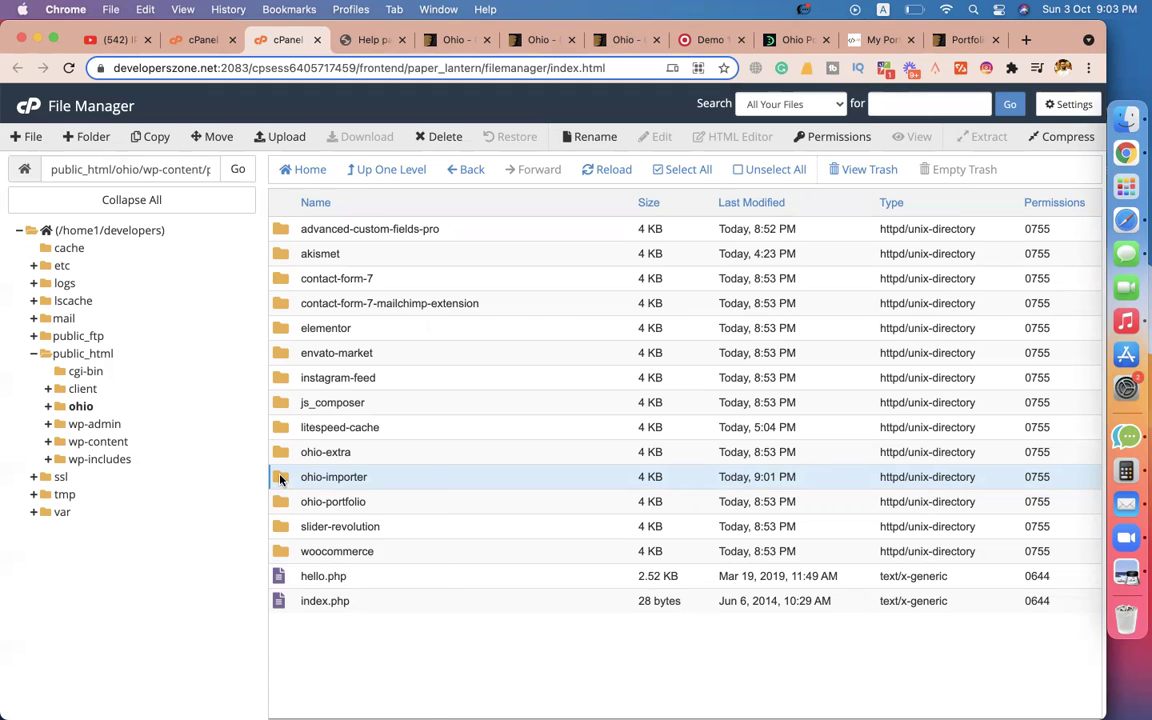
pyautogui.rightClick(280, 479)
pyautogui.click(340, 603)
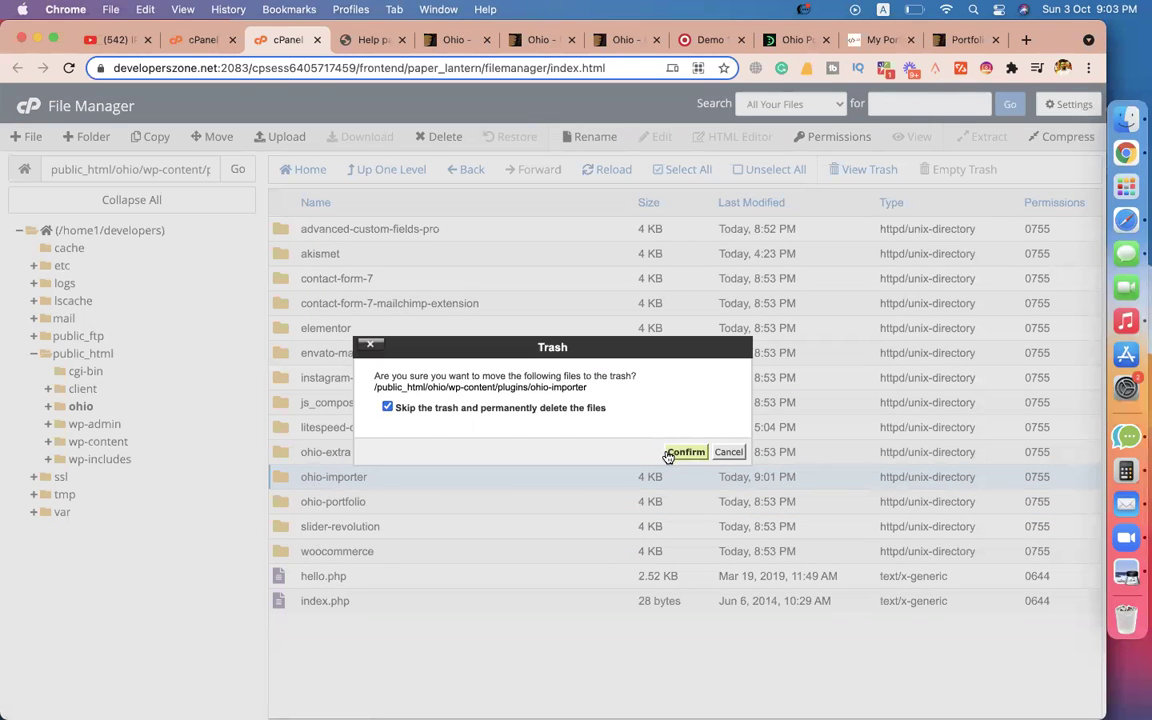
pyautogui.click(680, 452)
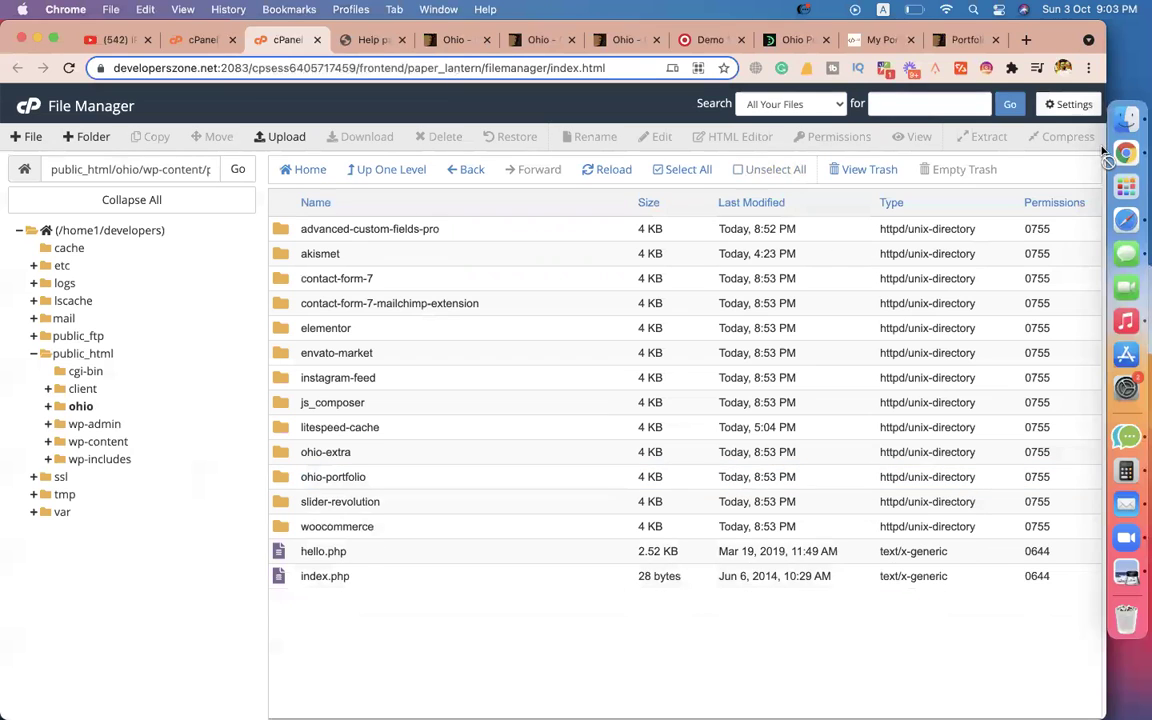
pyautogui.click(1127, 118)
pyautogui.click(618, 391)
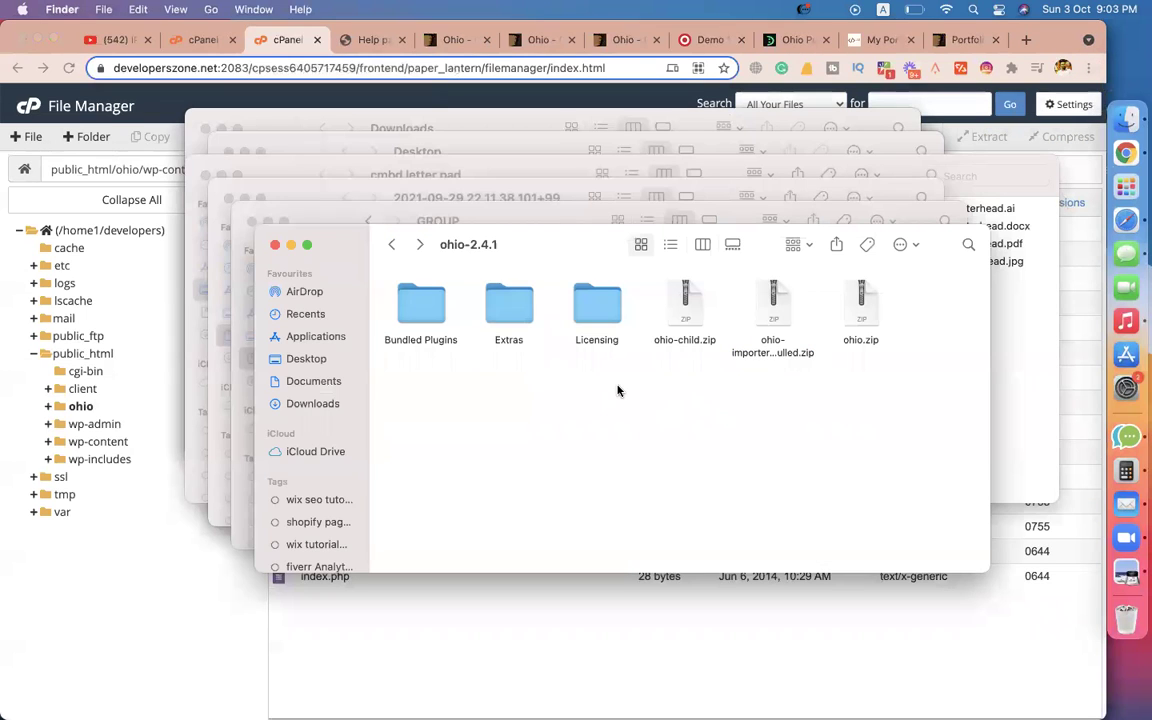
pyautogui.click(437, 318)
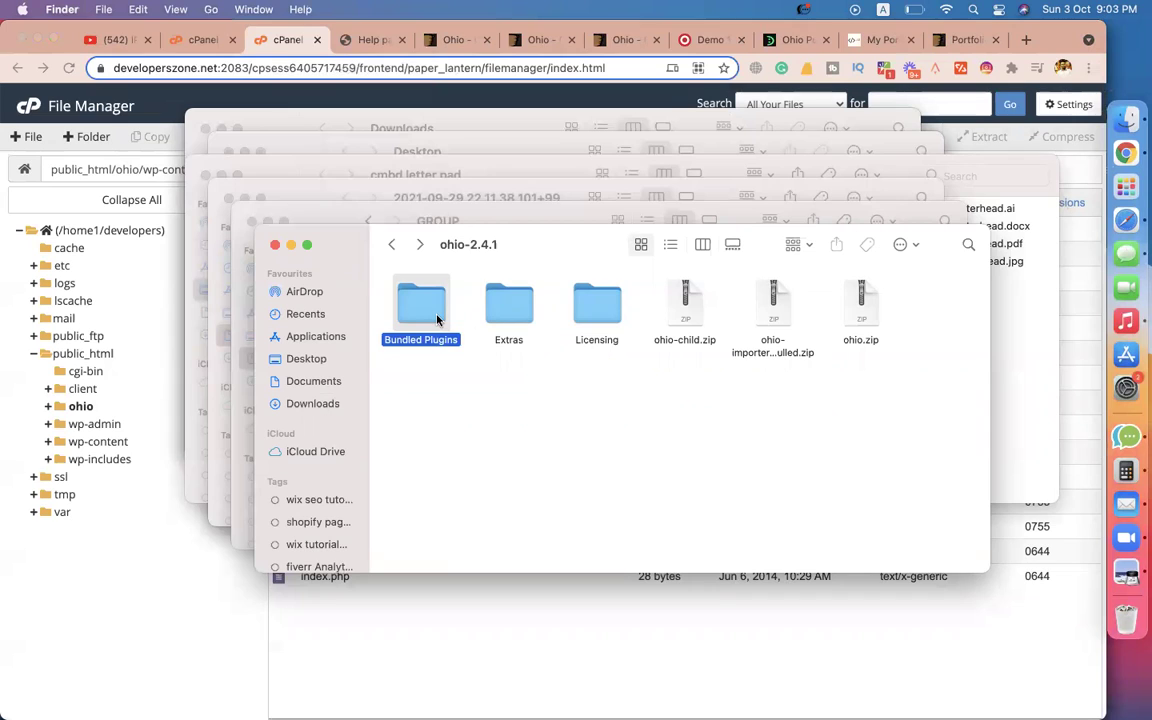
pyautogui.click(505, 310)
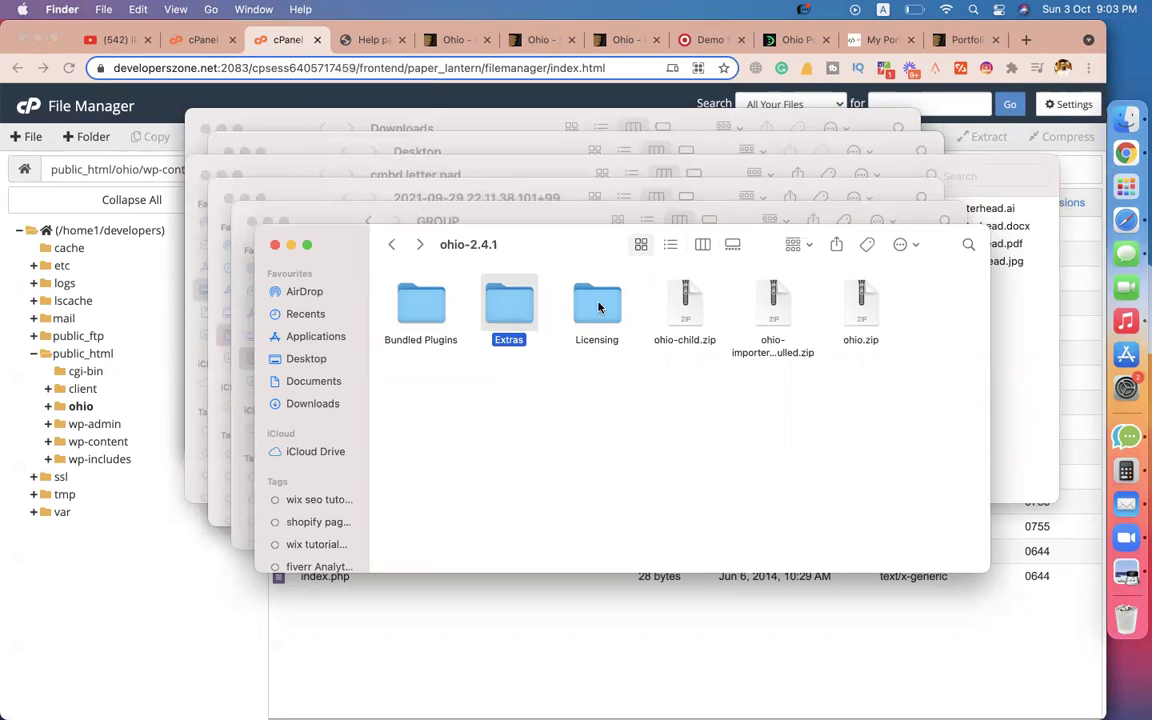
pyautogui.click(588, 332)
pyautogui.click(662, 420)
pyautogui.click(758, 320)
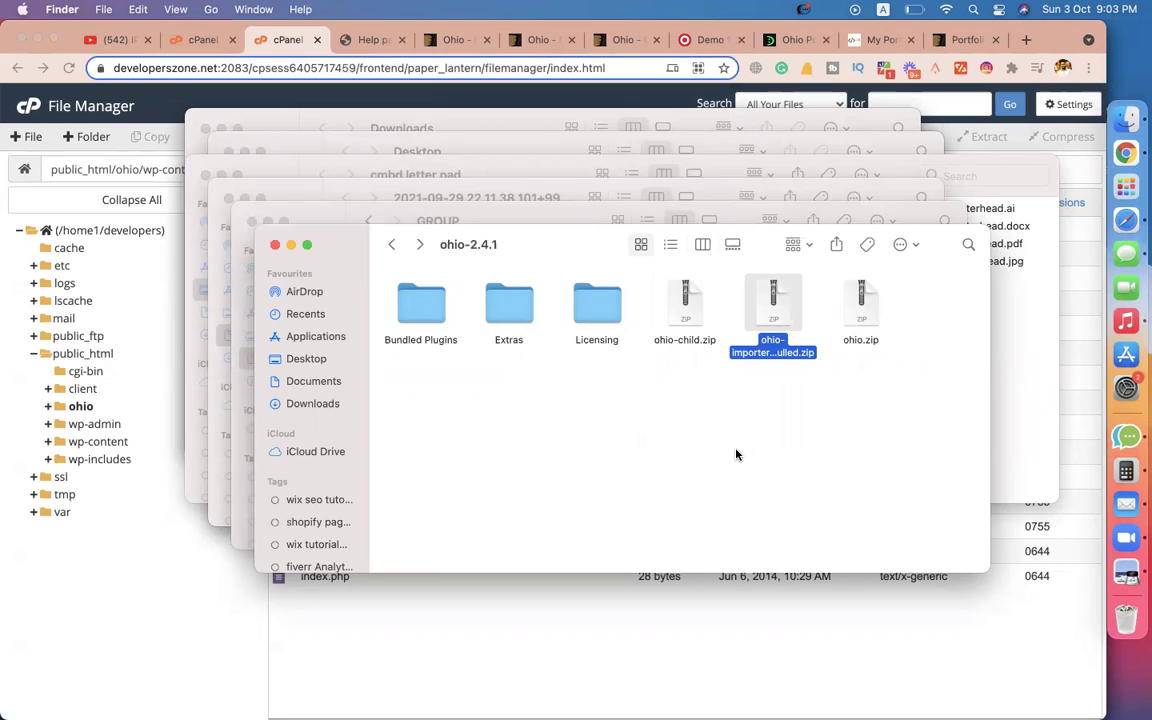
pyautogui.click(751, 381)
pyautogui.click(770, 309)
pyautogui.click(862, 312)
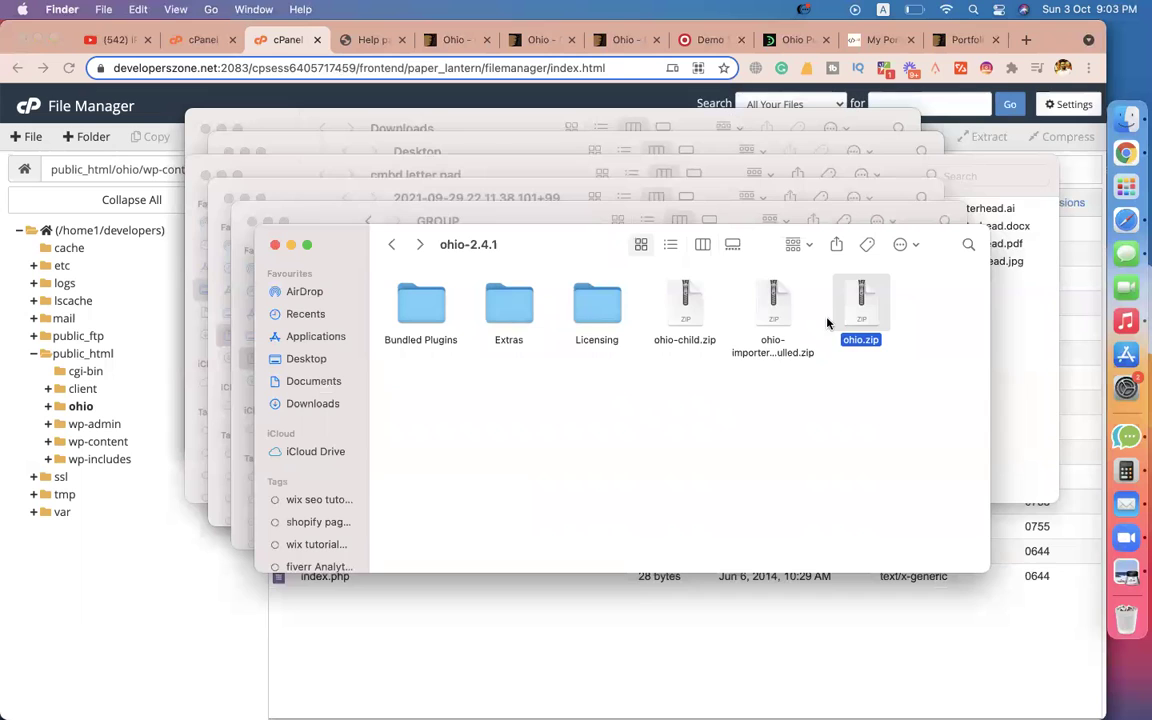
pyautogui.click(773, 305)
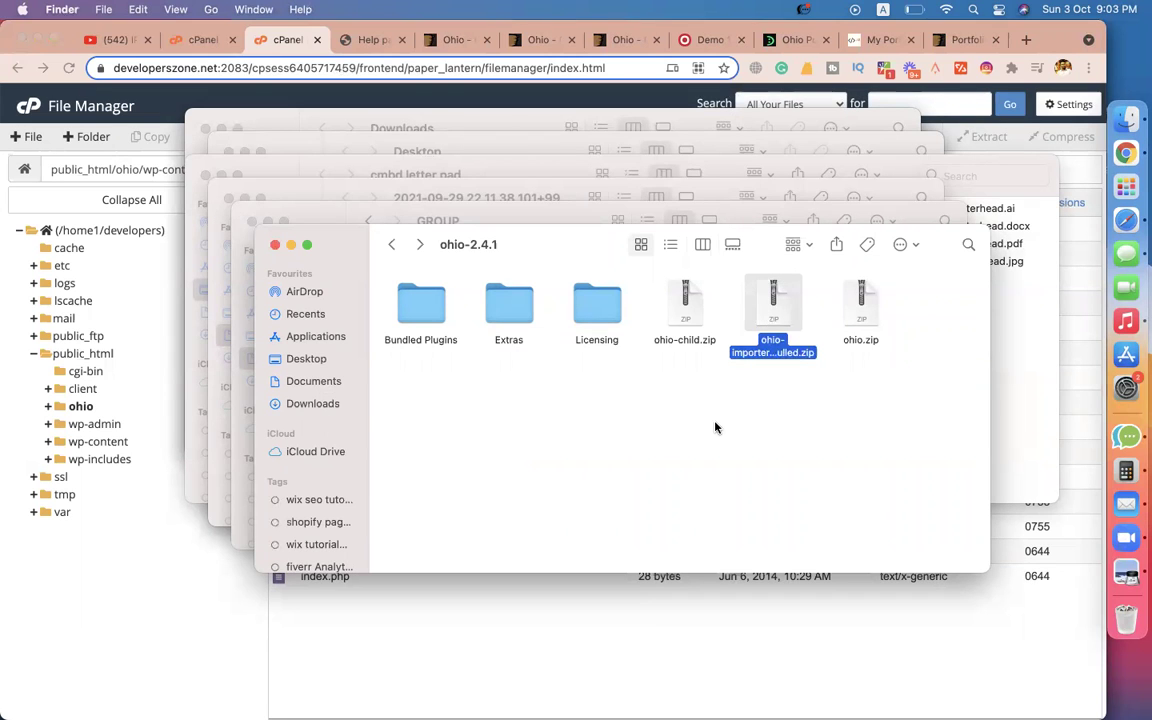
pyautogui.click(650, 645)
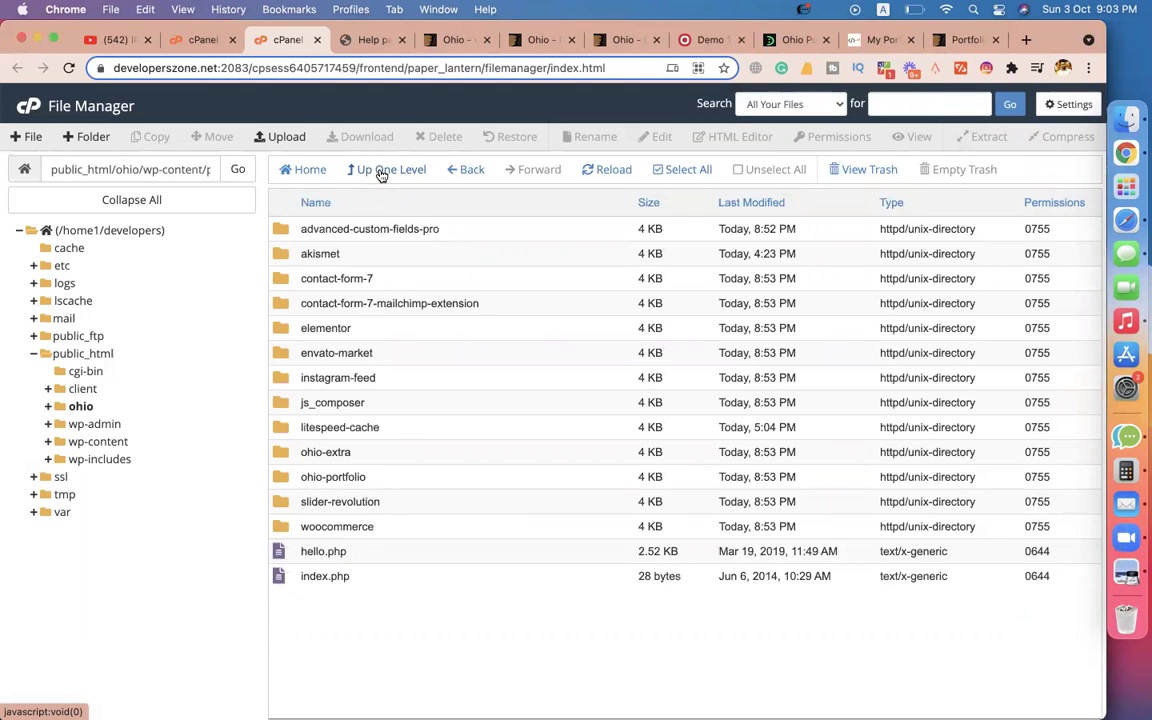
# Upload ohio-importer_nulled.zip into the plugins folder and go back to the listing.
pyautogui.click(268, 136)
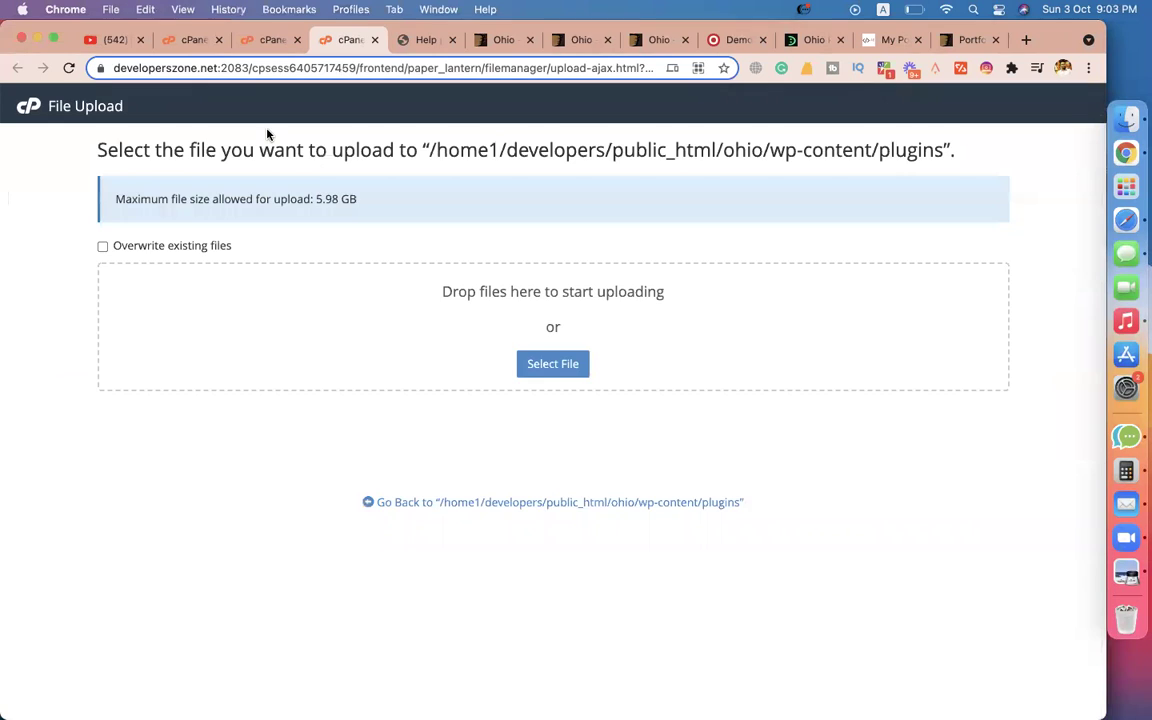
pyautogui.click(548, 363)
pyautogui.doubleClick(370, 325)
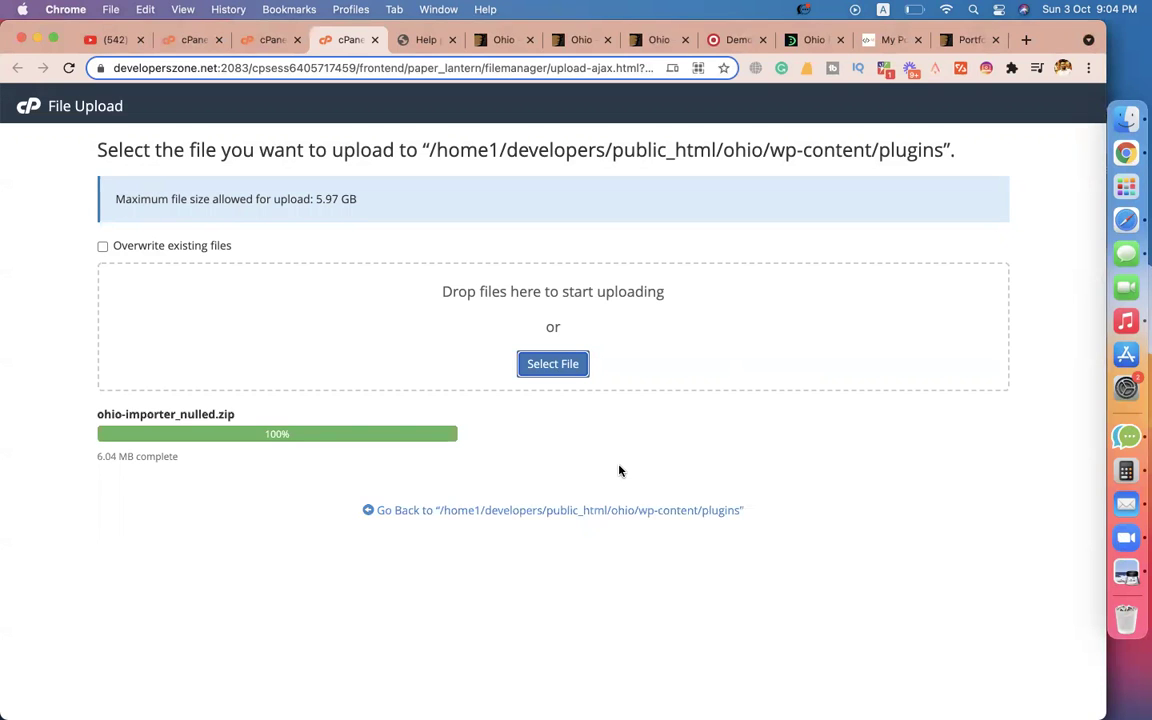
pyautogui.click(411, 511)
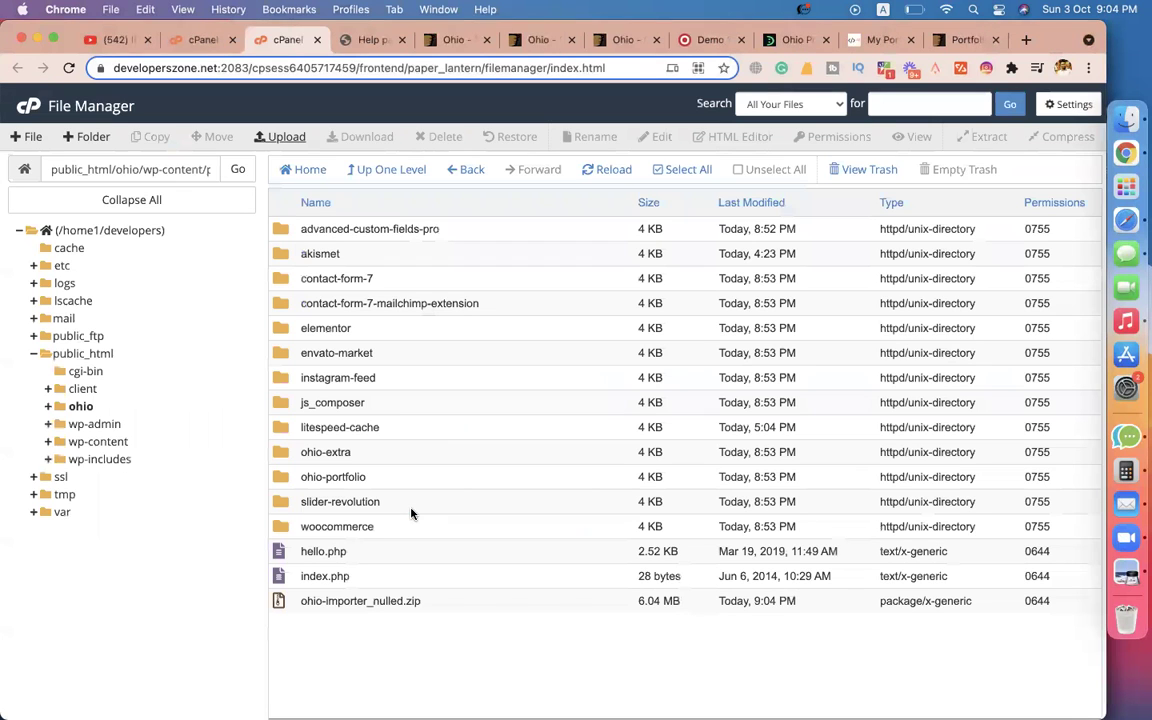
# Extract ohio-importer_nulled.zip into the plugins folder and reload the listing.
pyautogui.click(330, 600)
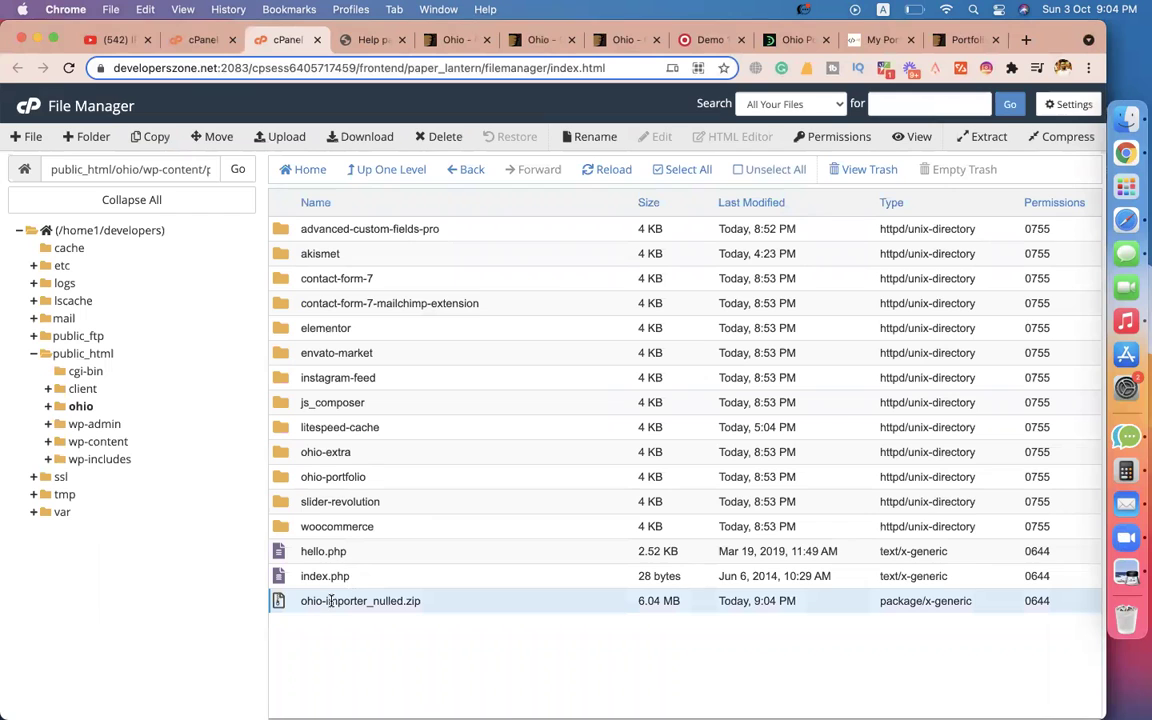
pyautogui.click(603, 170)
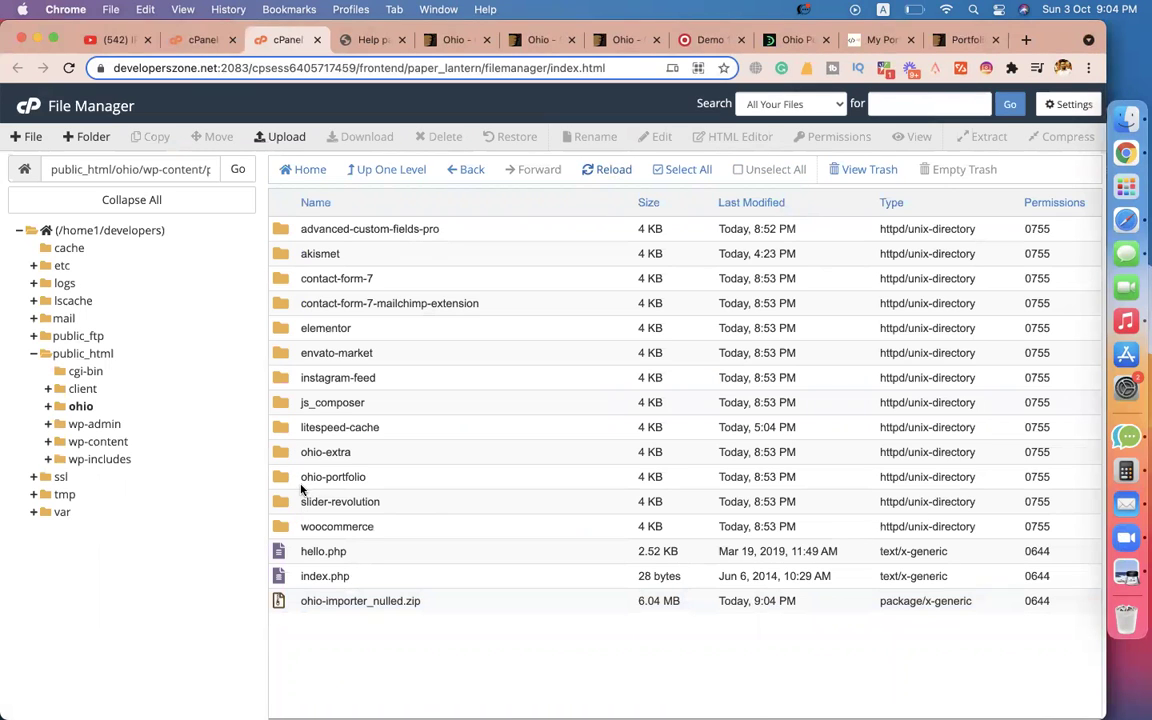
pyautogui.rightClick(302, 598)
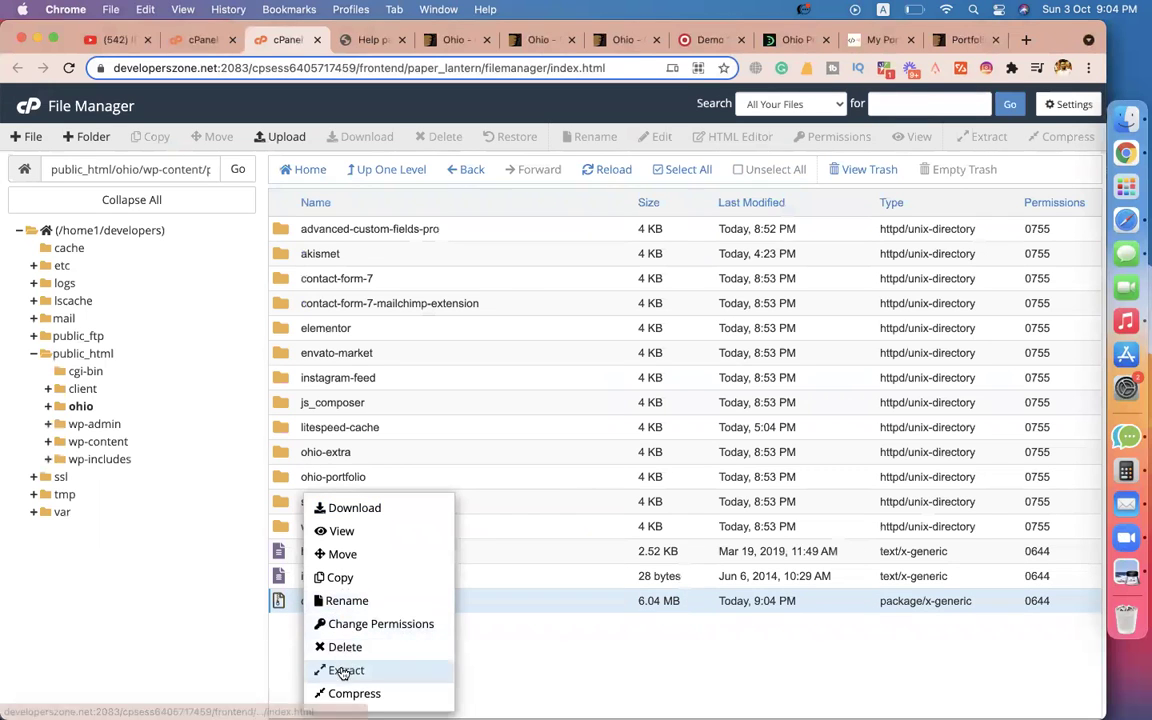
pyautogui.click(340, 669)
pyautogui.click(662, 483)
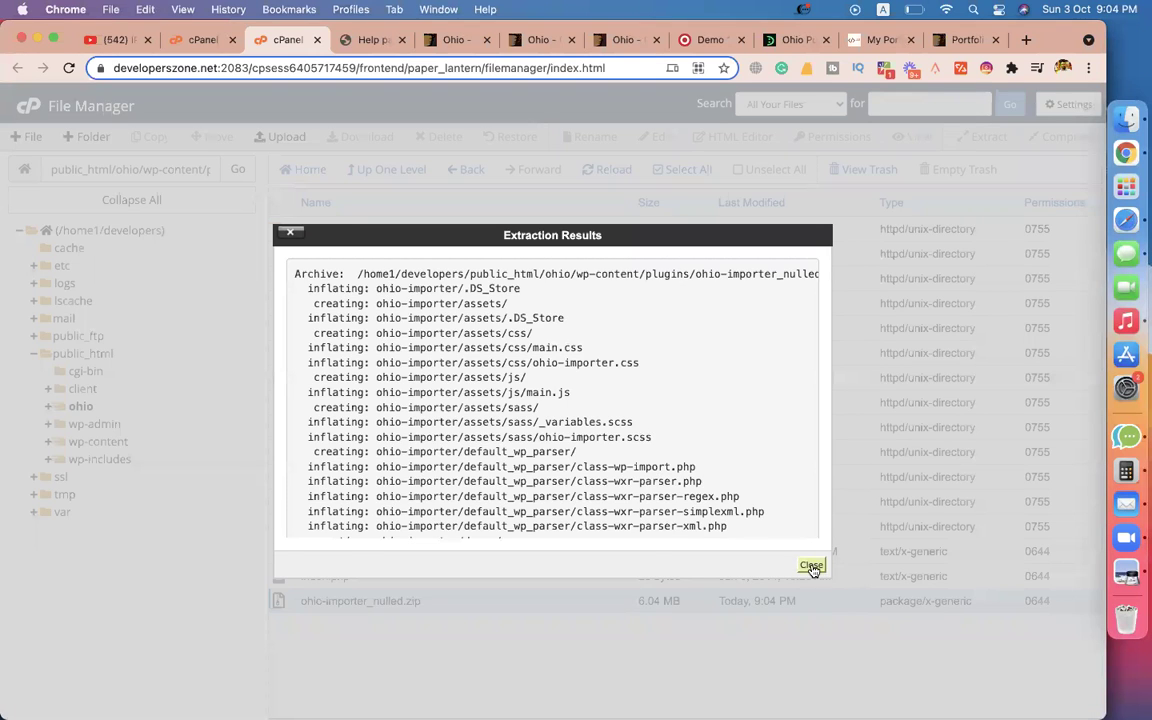
pyautogui.click(812, 563)
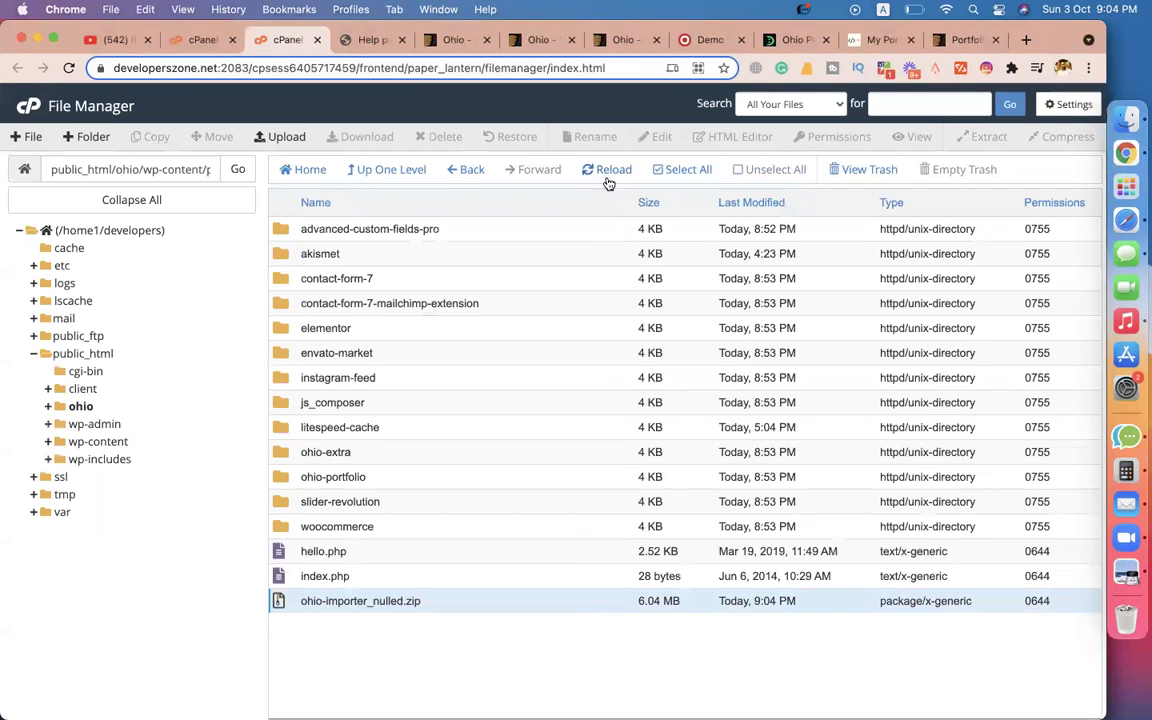
pyautogui.click(609, 172)
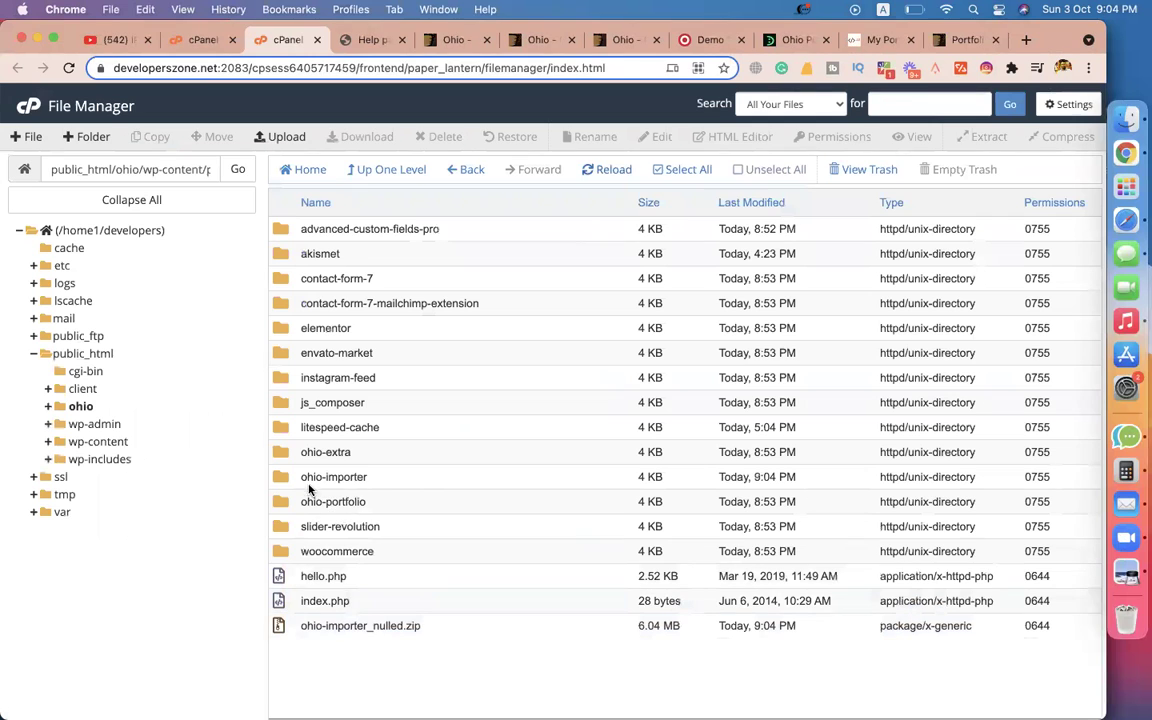
# Permanently delete ohio-importer_nulled.zip, skipping the trash.
pyautogui.click(301, 478)
pyautogui.click(304, 626)
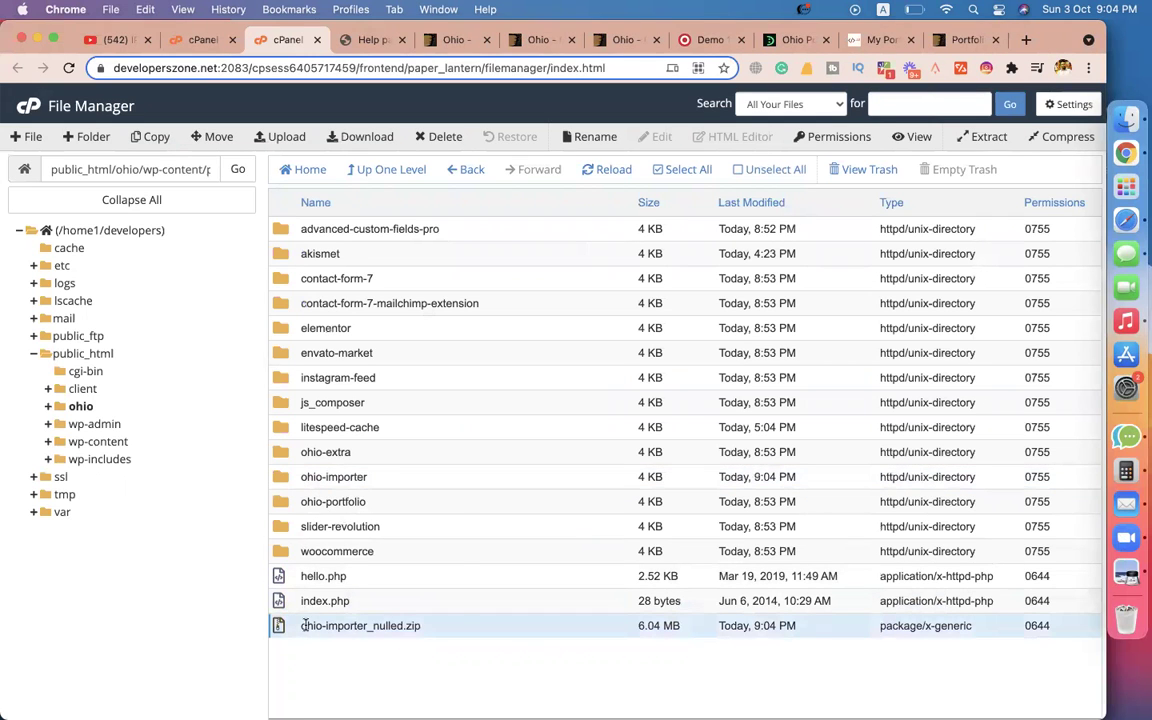
pyautogui.rightClick(304, 626)
pyautogui.click(350, 656)
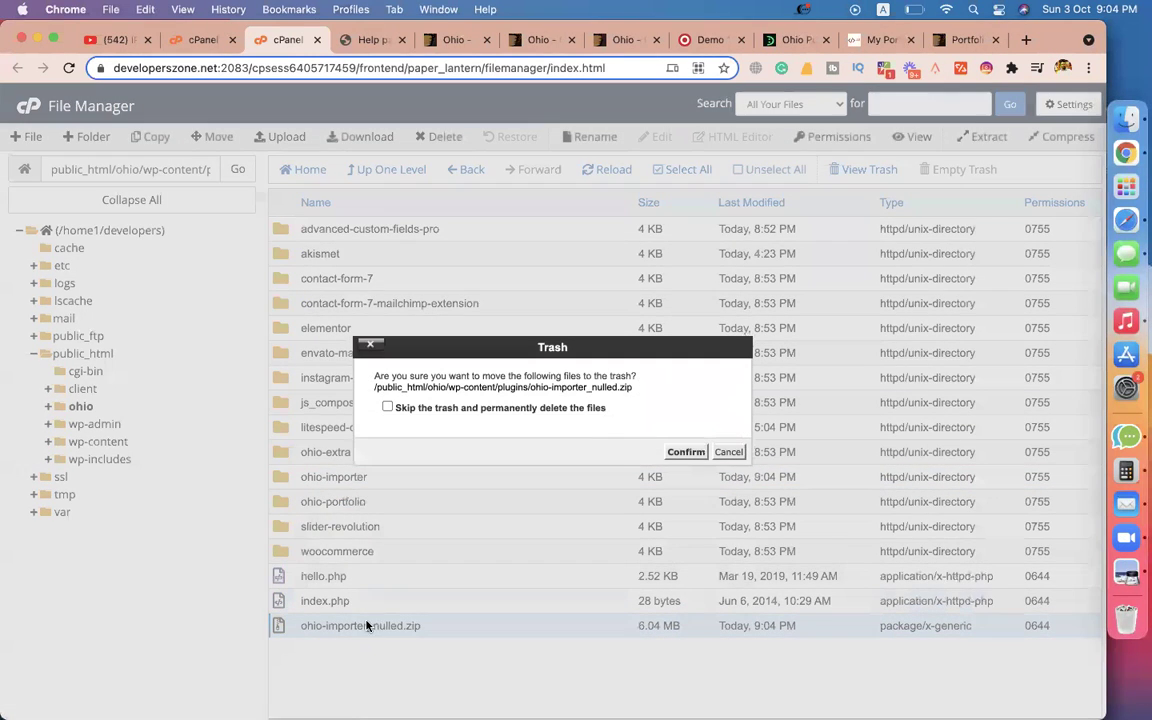
pyautogui.click(578, 408)
pyautogui.click(684, 452)
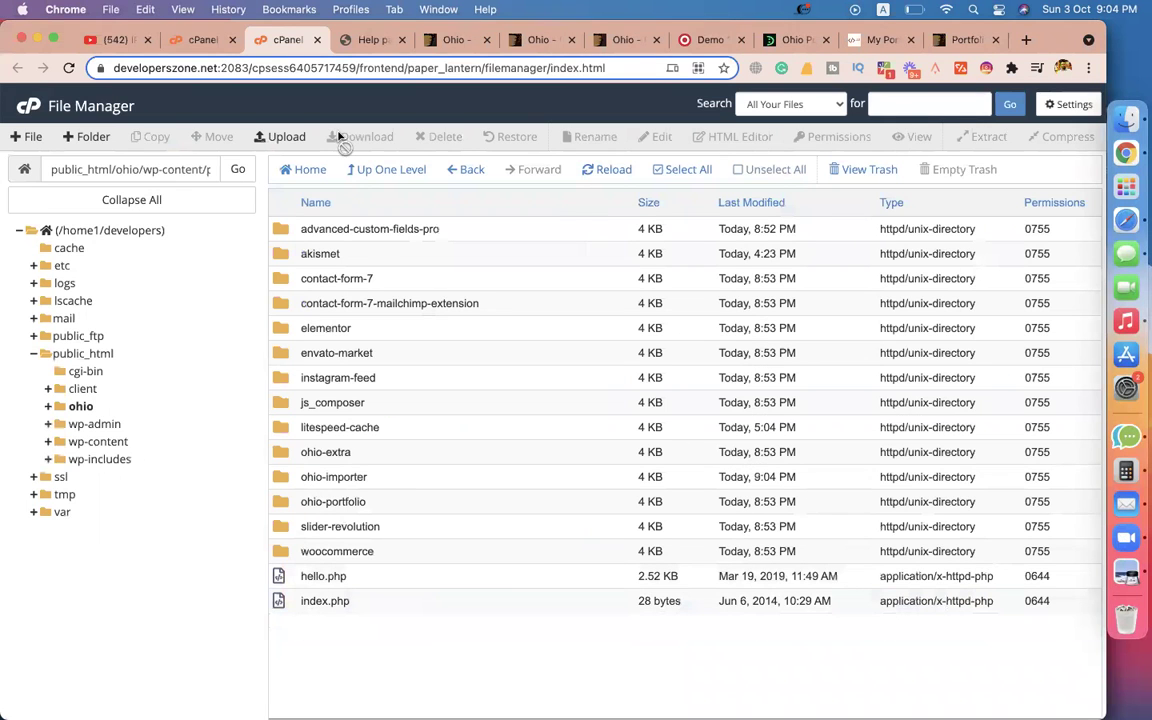
pyautogui.click(368, 40)
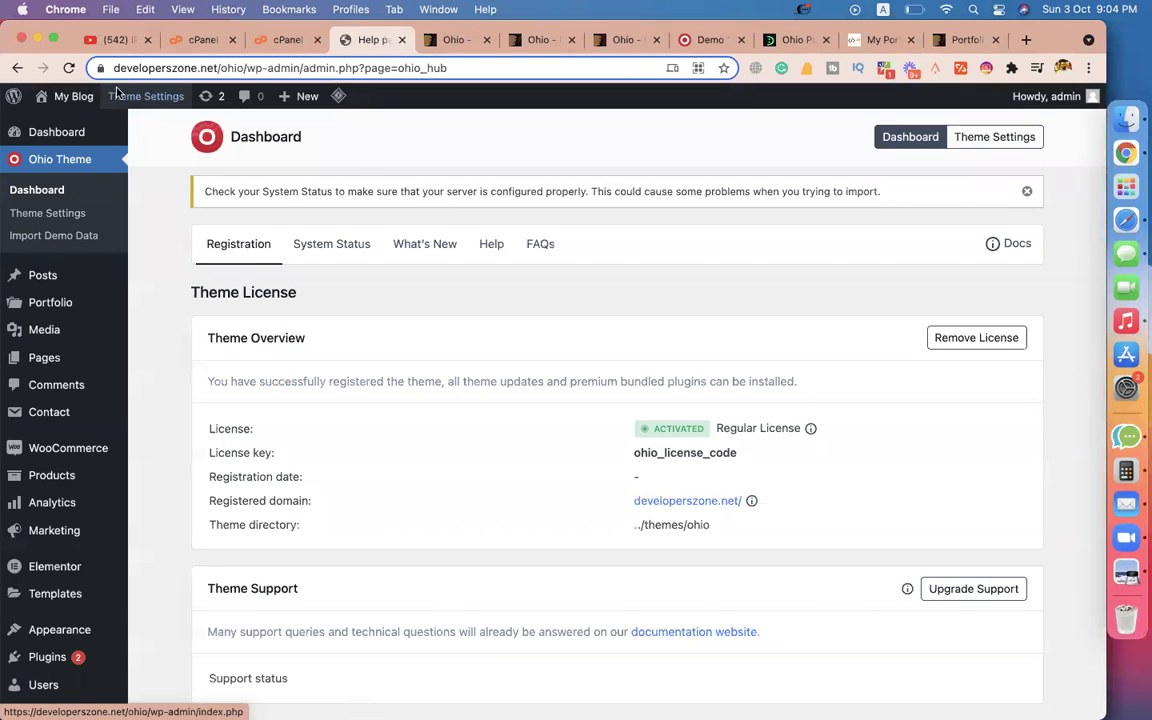
# Reload the Ohio theme dashboard and open Import Demo Data to list the demo templates.
pyautogui.click(68, 68)
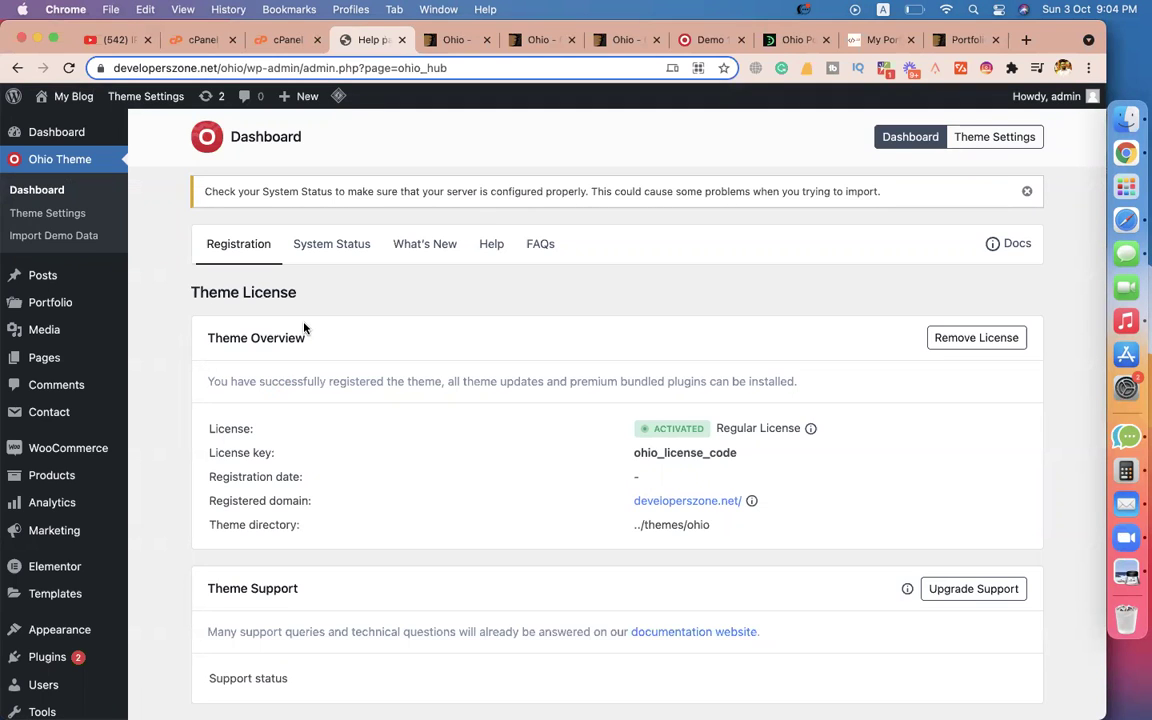
pyautogui.click(242, 248)
pyautogui.click(71, 233)
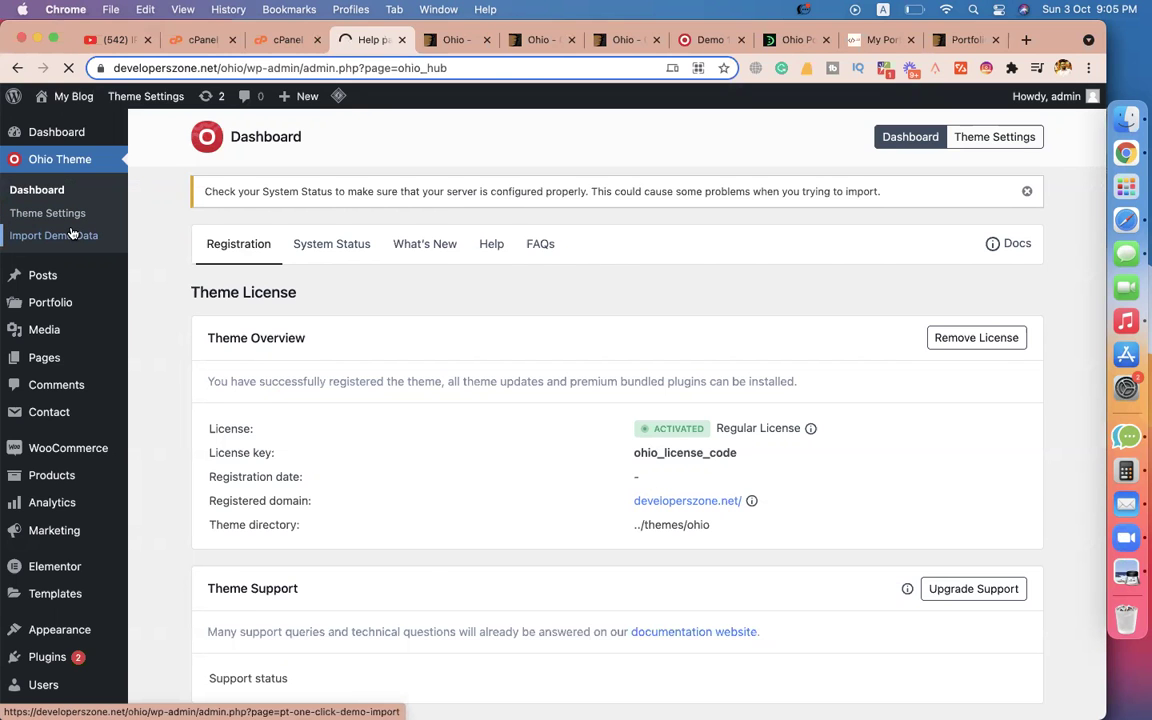
pyautogui.scroll(-1, 405, 313)
pyautogui.scroll(-3, 405, 313)
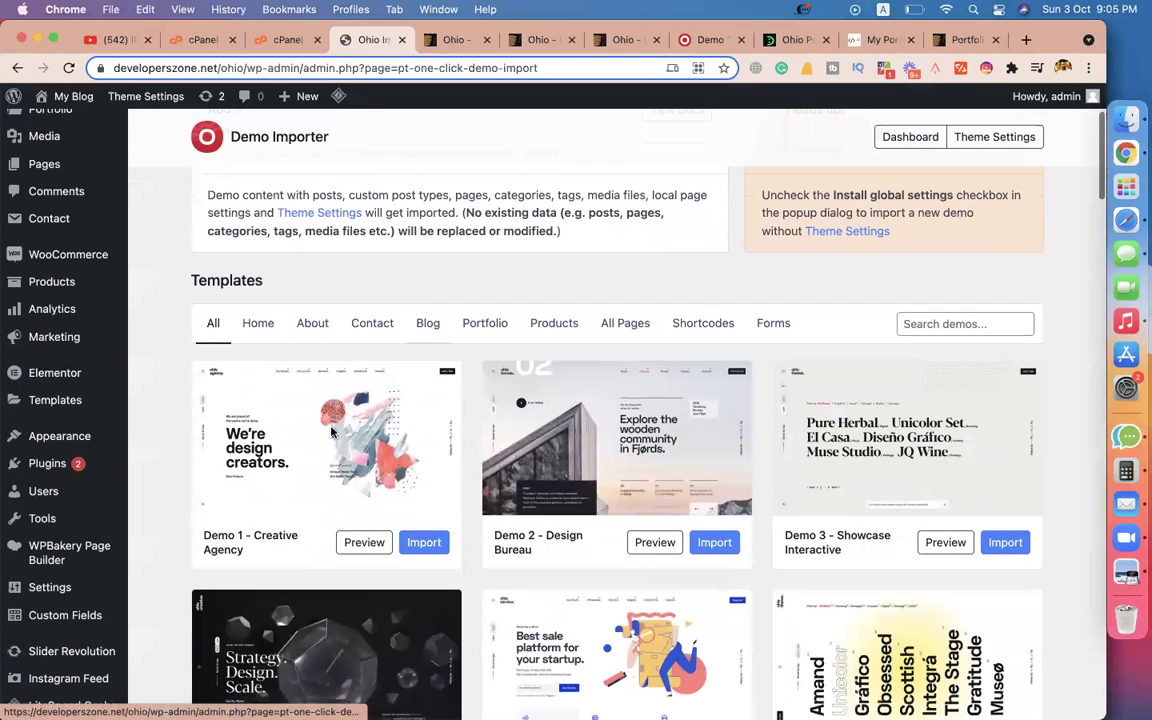
# Import Demo 1 - Creative Agency using the 'Import for Elementor' option.
pyautogui.click(426, 542)
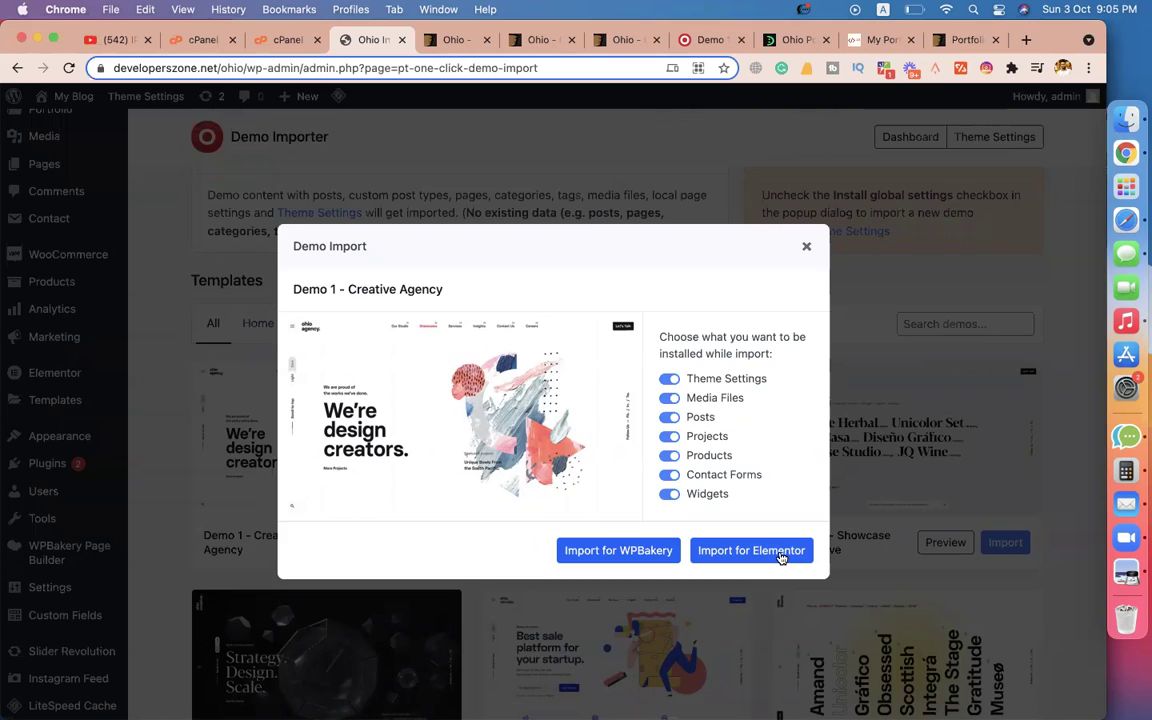
pyautogui.click(781, 557)
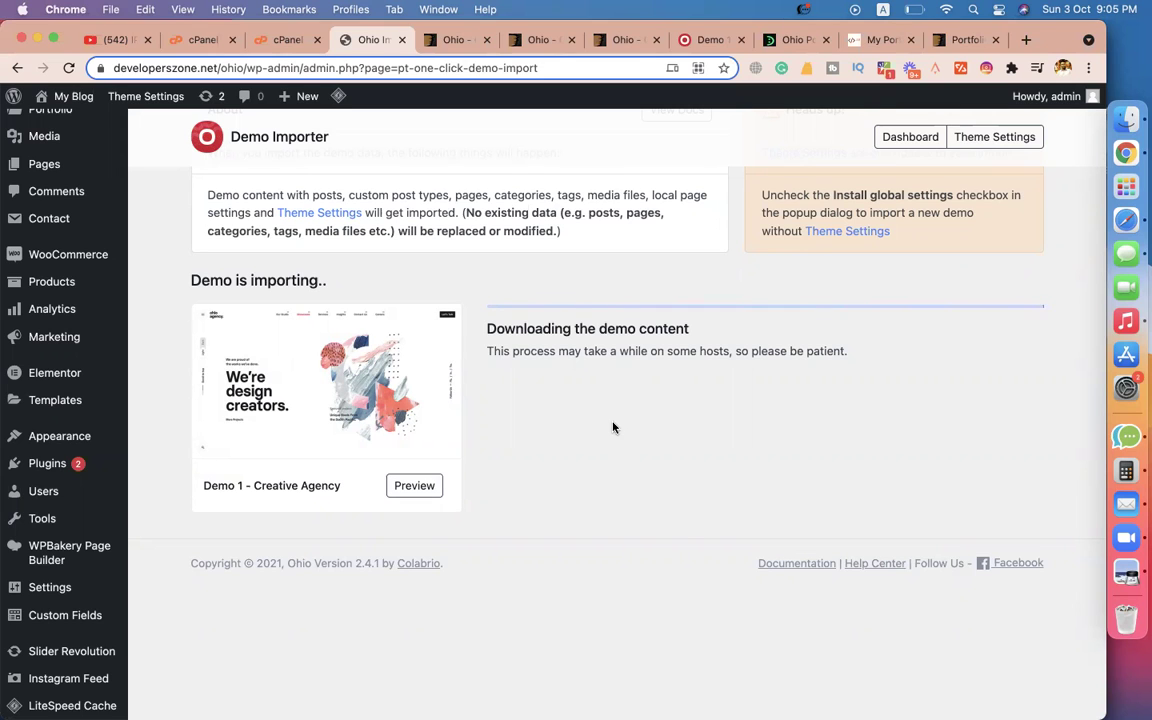
pyautogui.click(1119, 218)
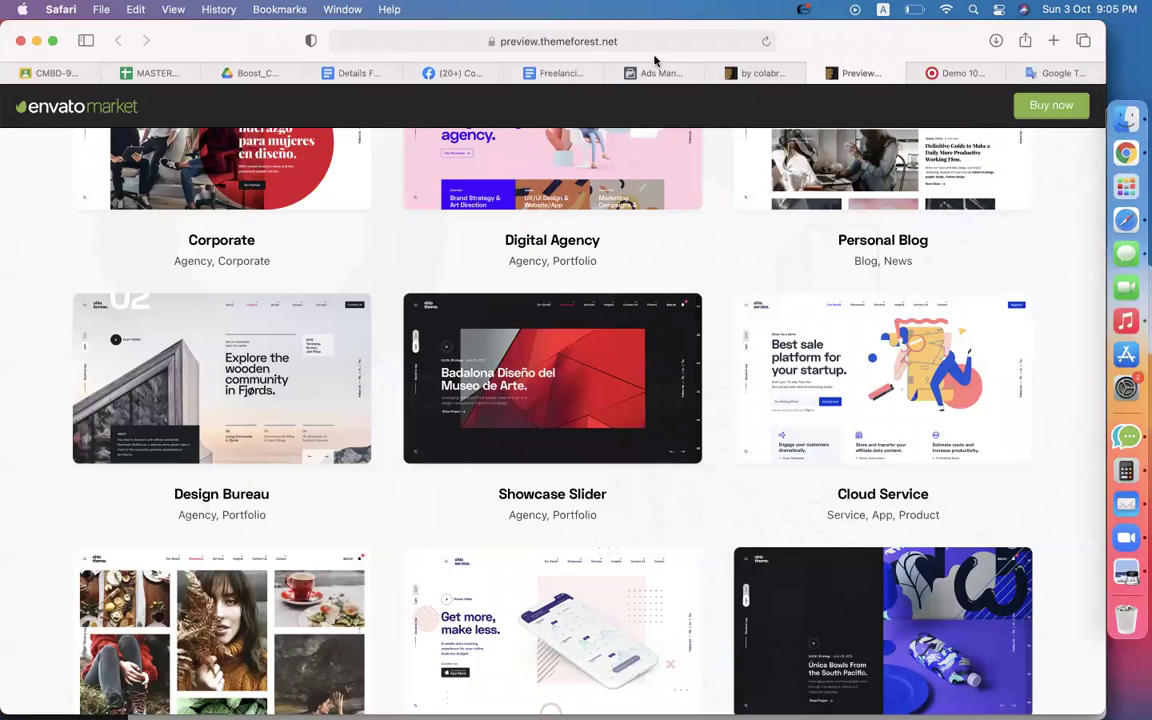
# Search Facebook for 'codemanbd succes' and open the CodemanBD Success Stories group.
pyautogui.click(458, 73)
pyautogui.scroll(5, 357, 337)
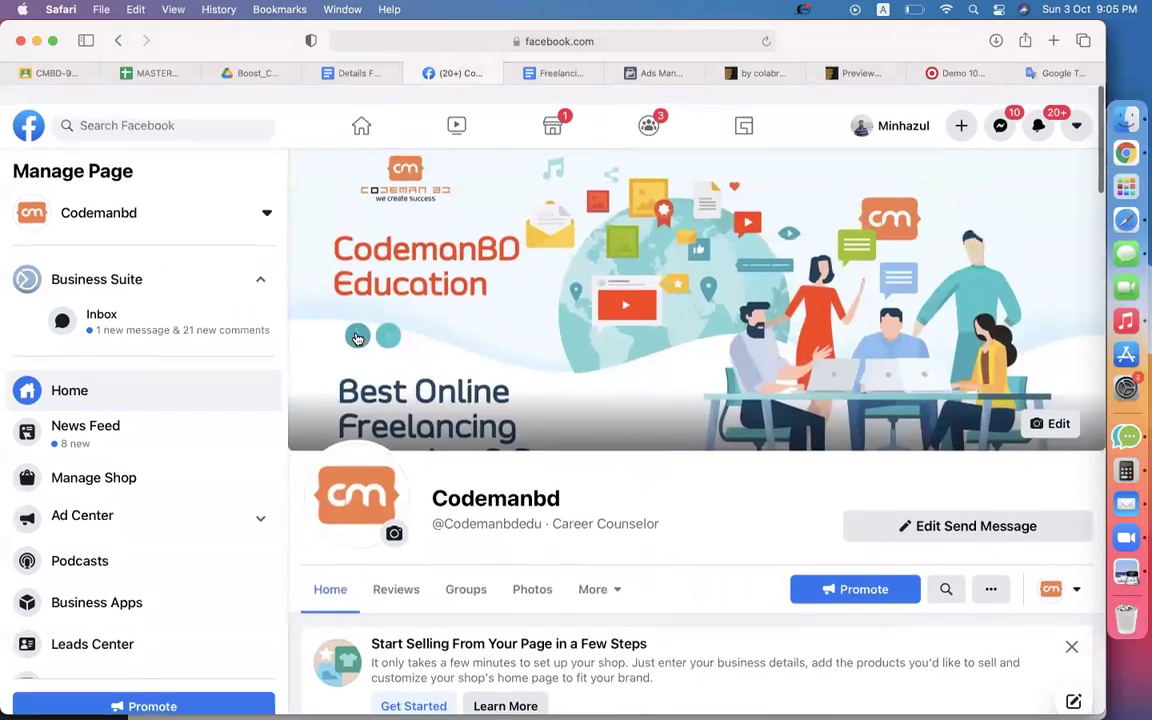
pyautogui.click(159, 107)
pyautogui.write('codemanb')
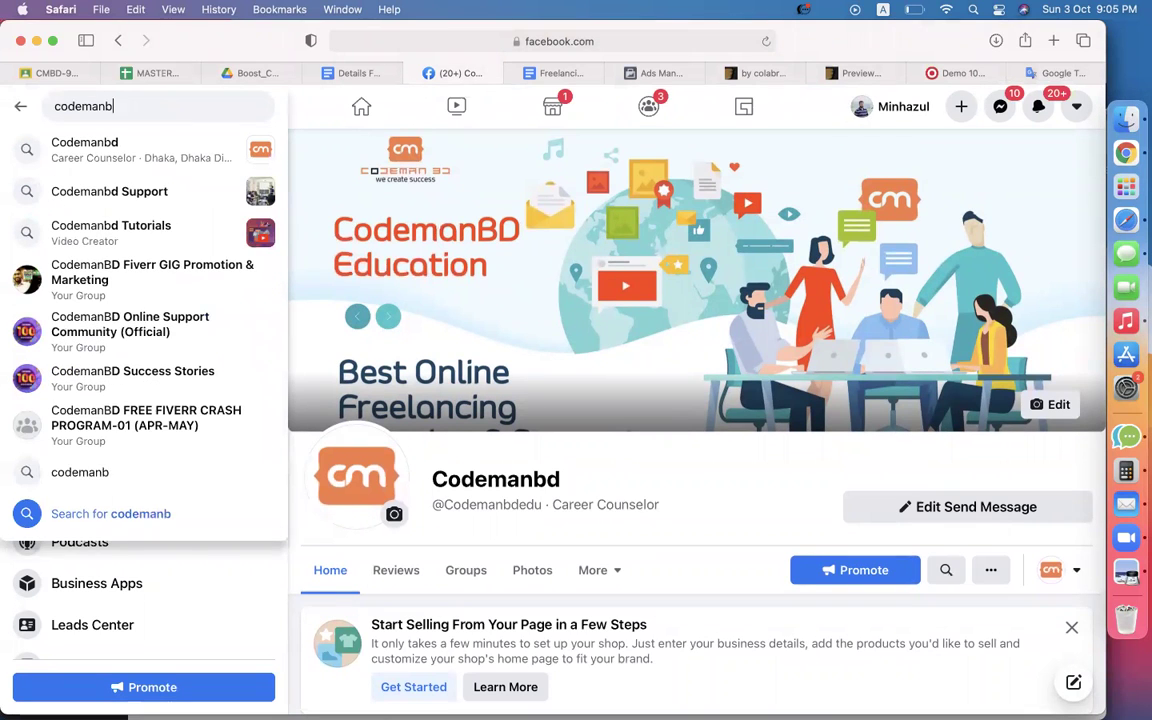
pyautogui.write('d succes')
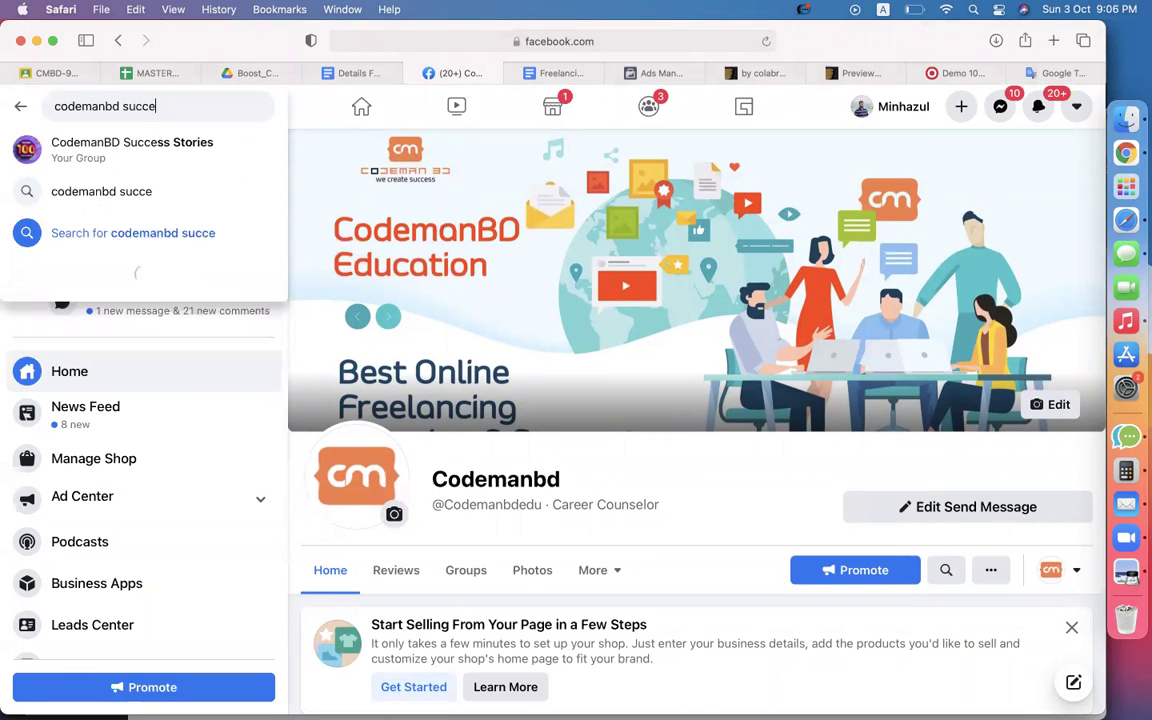
pyautogui.click(97, 148)
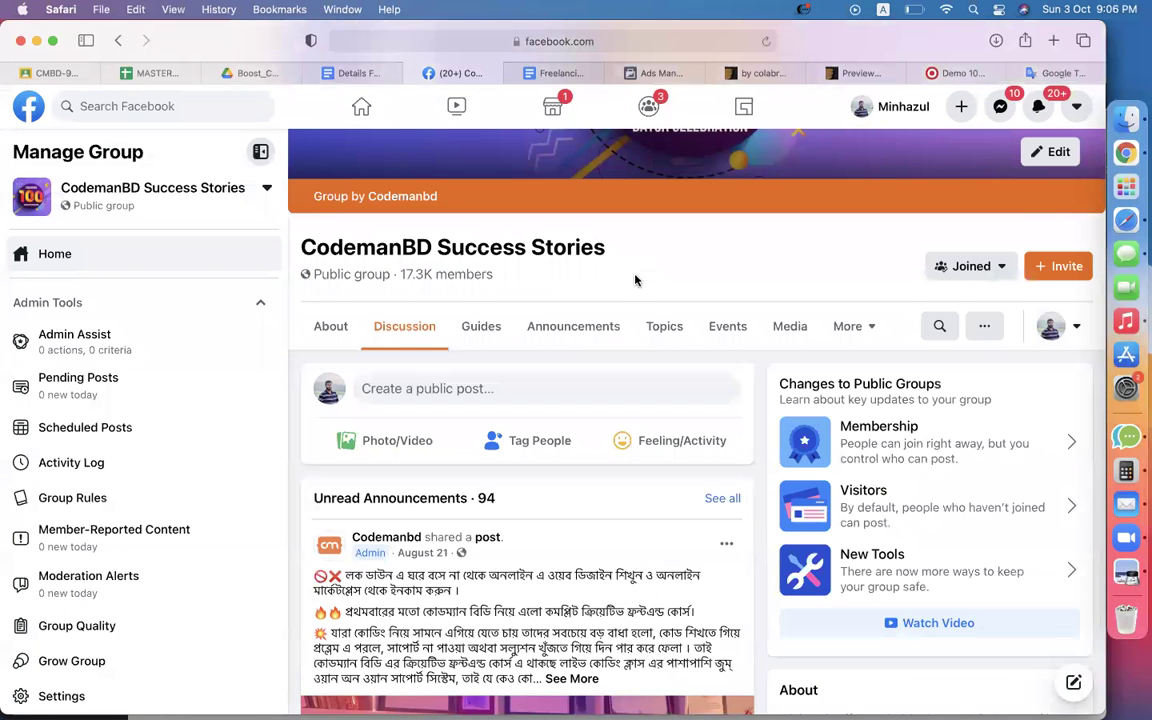
# Scroll through the group's feed, then return to the Ohio agency demo tab.
pyautogui.scroll(-10, 636, 278)
pyautogui.scroll(-15, 636, 280)
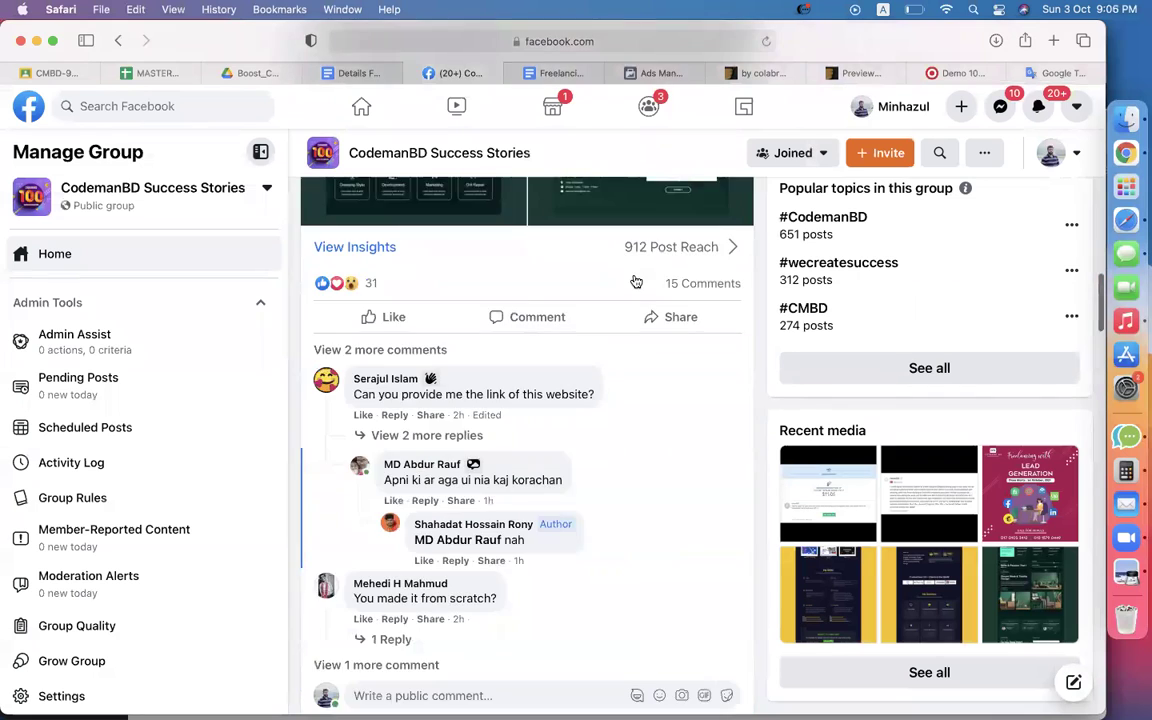
pyautogui.scroll(5, 634, 280)
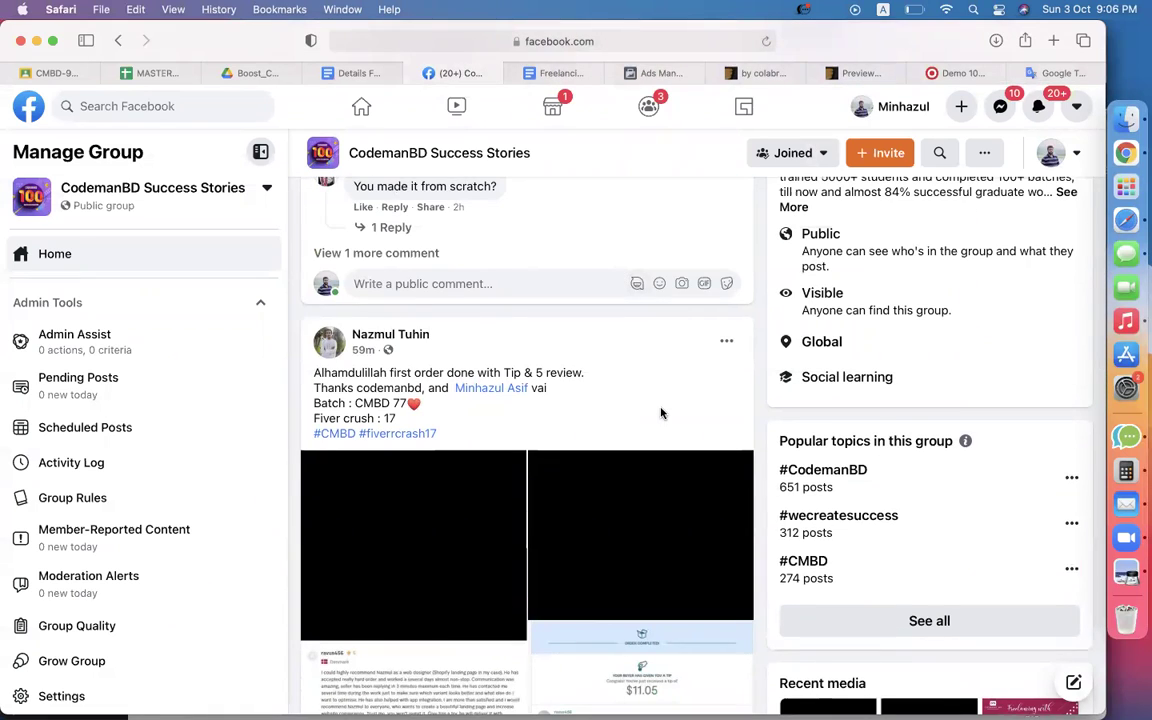
pyautogui.scroll(-10, 661, 411)
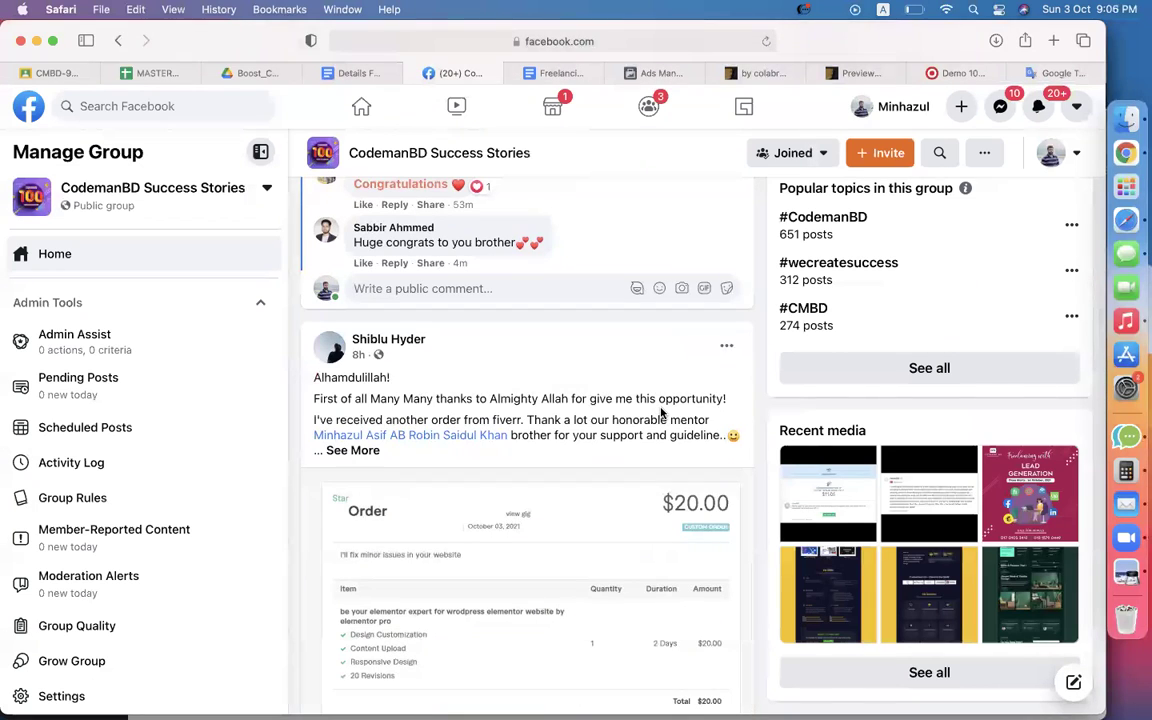
pyautogui.scroll(-15, 661, 411)
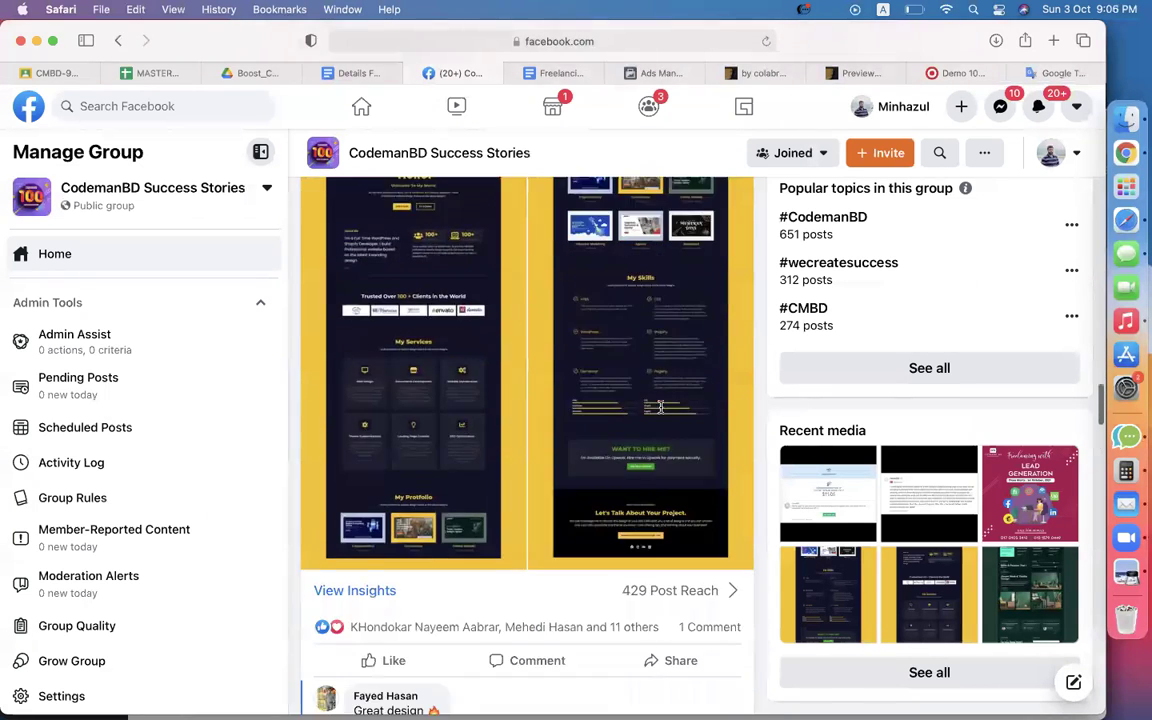
pyautogui.scroll(-8, 661, 411)
pyautogui.scroll(7, 661, 411)
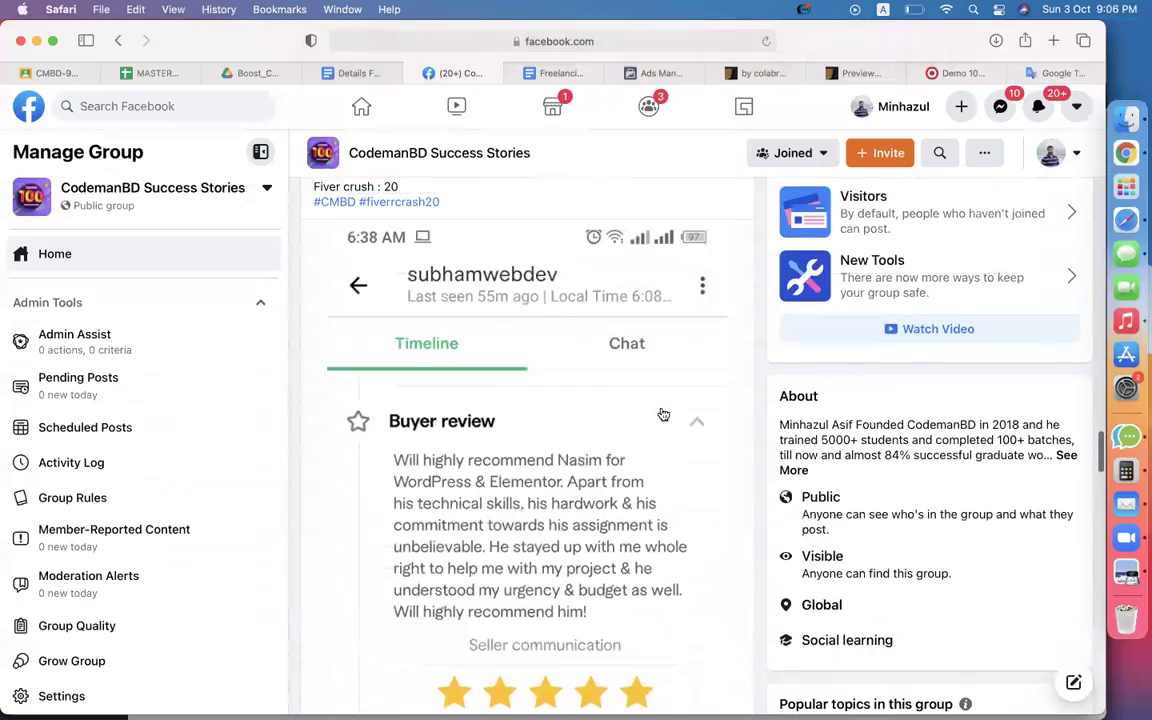
pyautogui.scroll(-12, 661, 411)
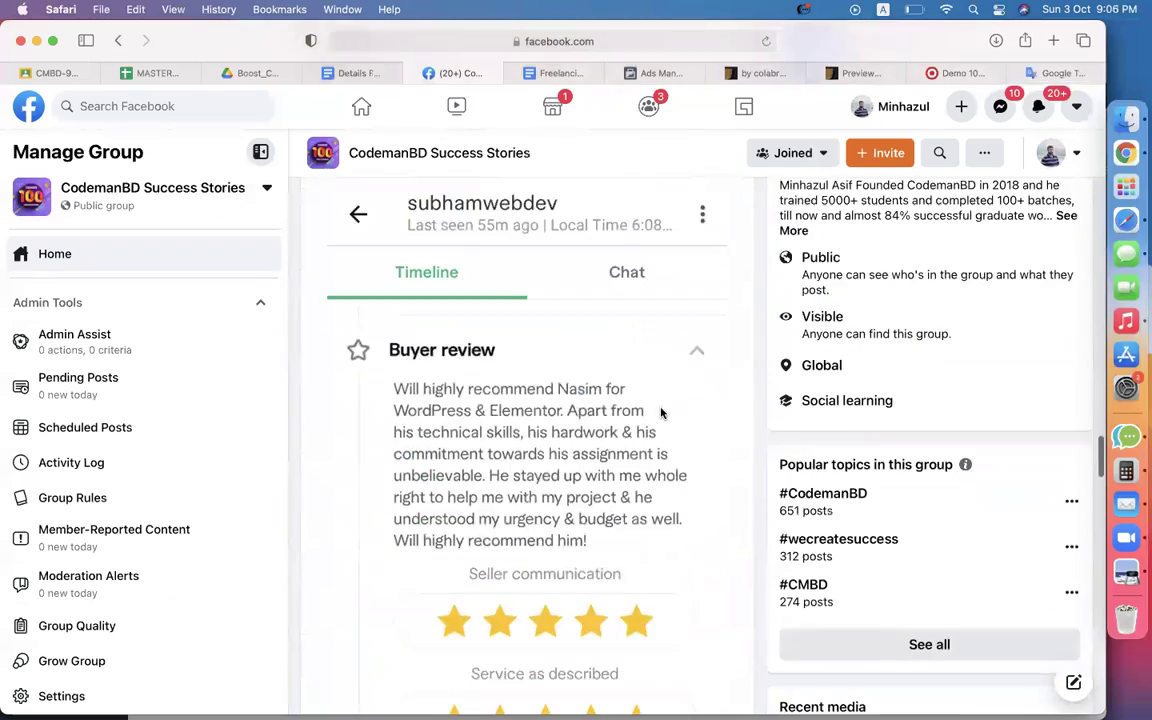
pyautogui.scroll(-10, 661, 411)
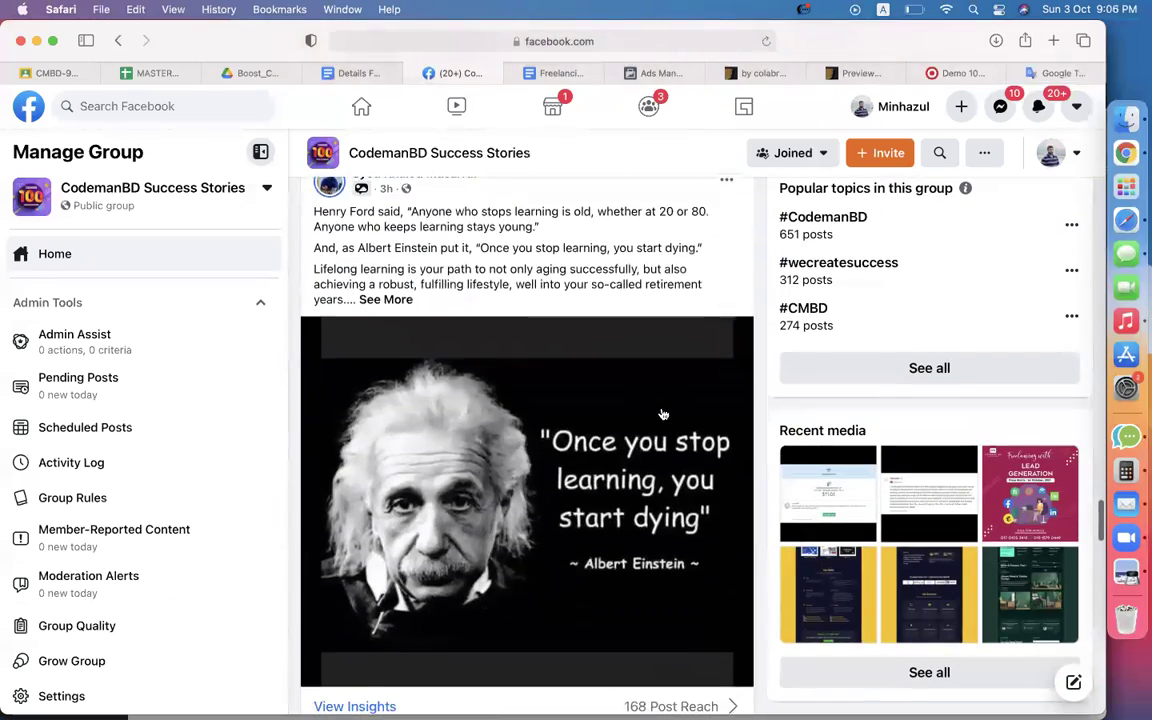
pyautogui.scroll(-12, 661, 411)
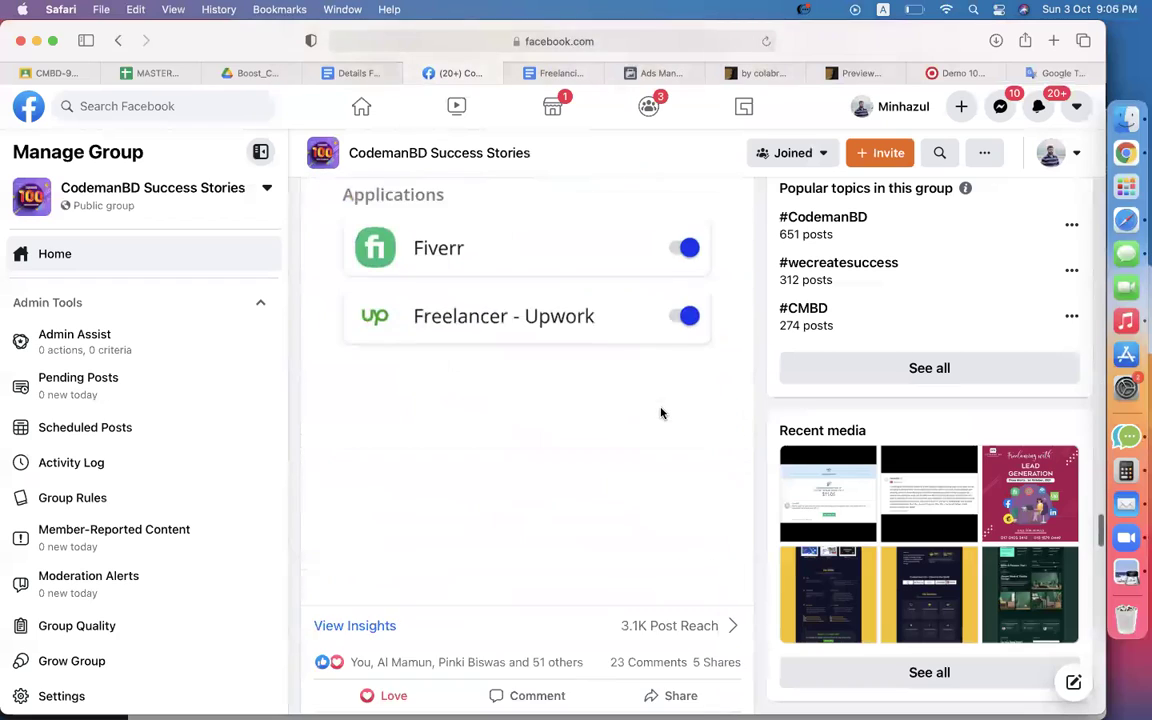
pyautogui.scroll(-15, 661, 412)
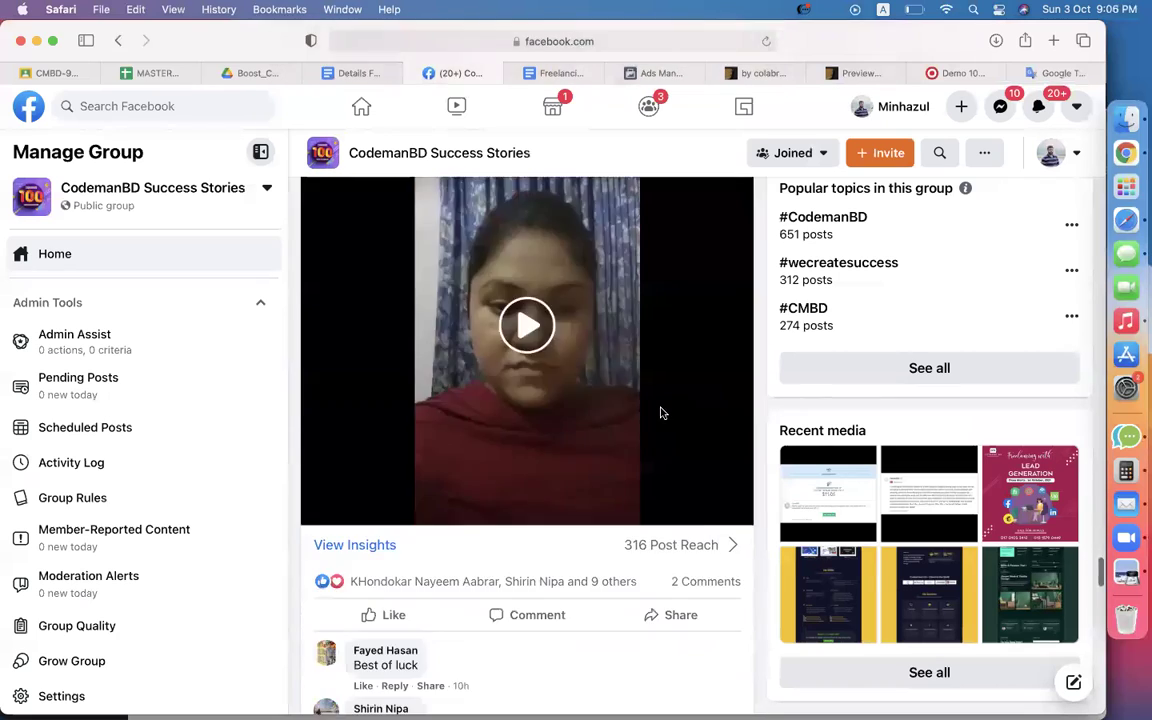
pyautogui.scroll(-14, 663, 414)
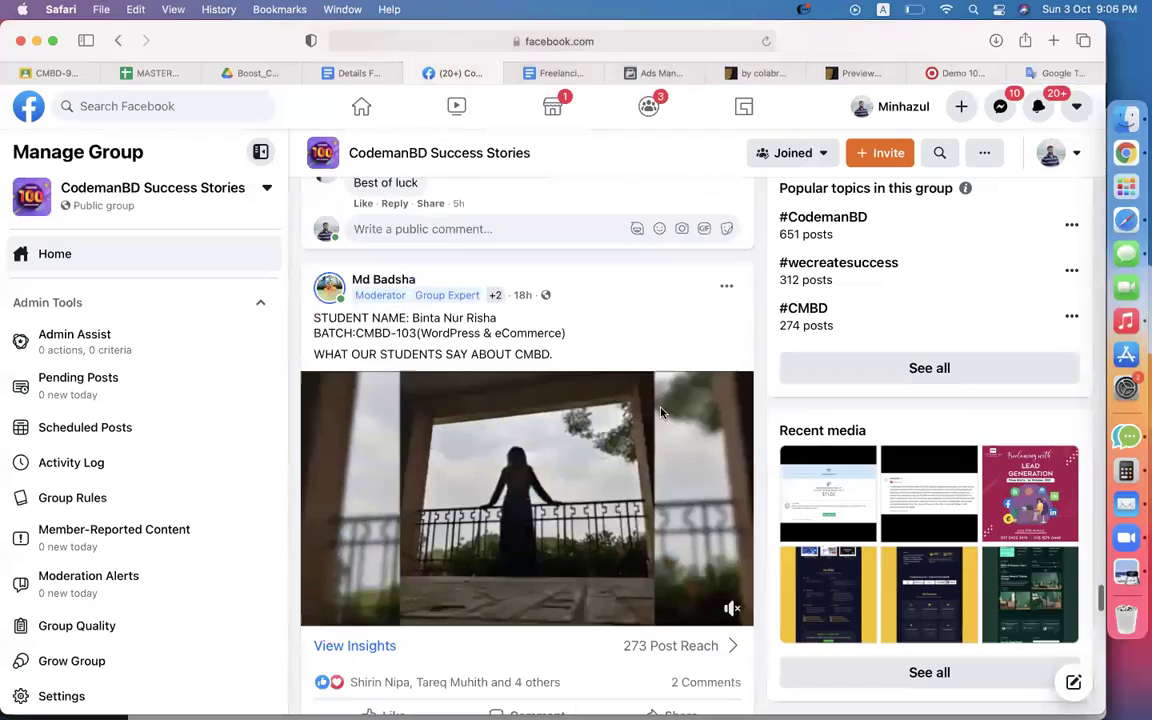
pyautogui.scroll(-14, 661, 413)
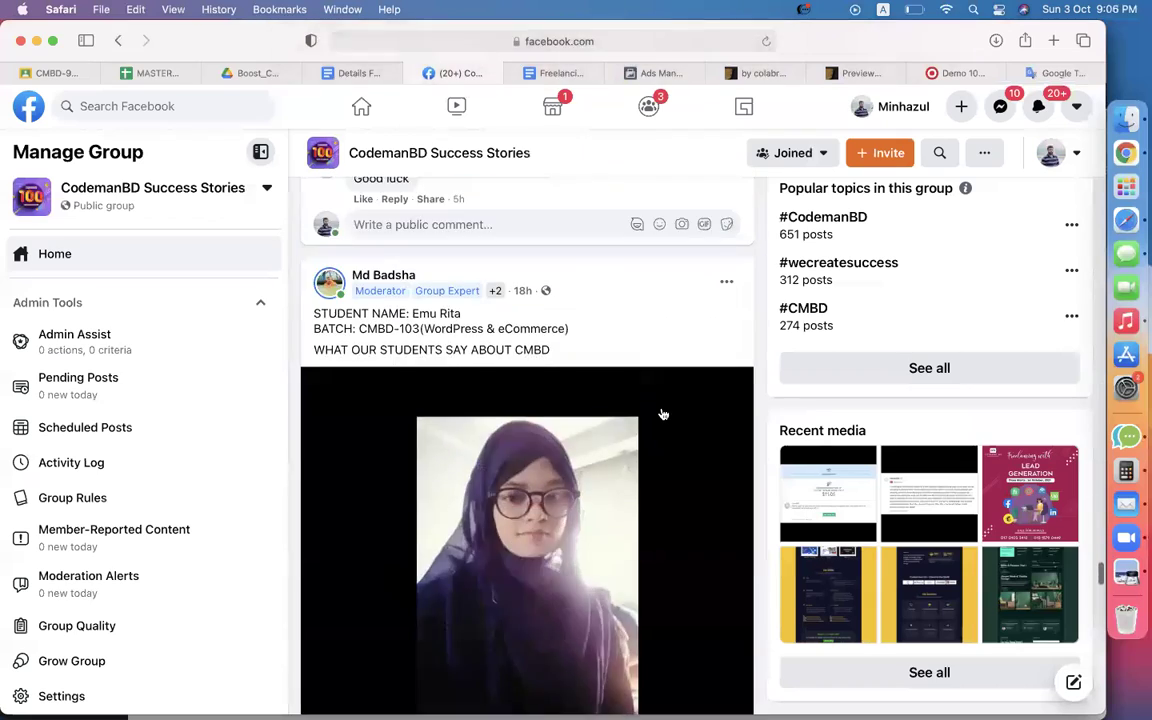
pyautogui.scroll(-10, 663, 414)
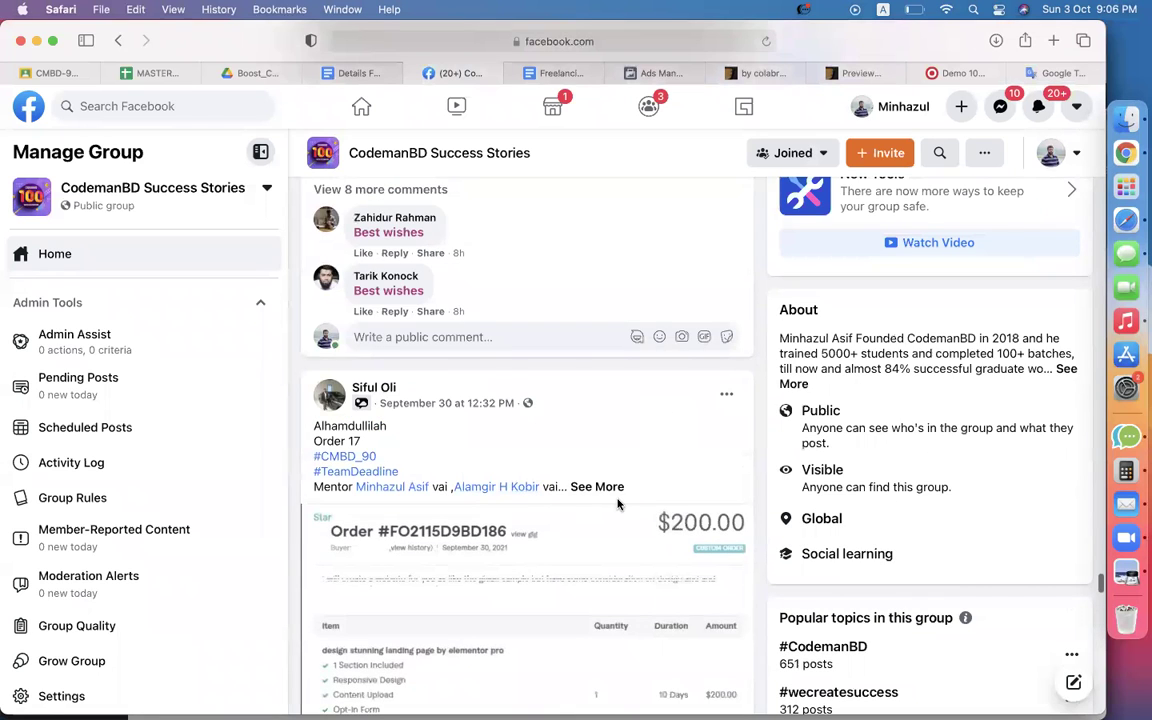
pyautogui.scroll(-5, 600, 497)
pyautogui.scroll(4, 795, 470)
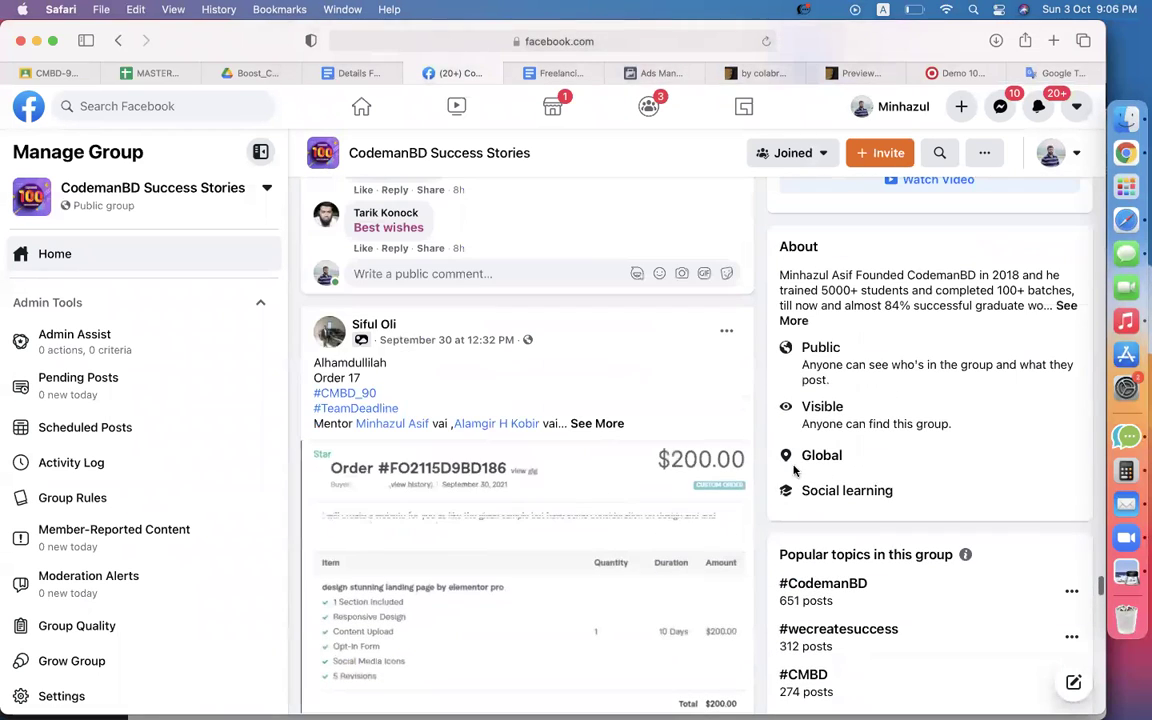
pyautogui.click(955, 73)
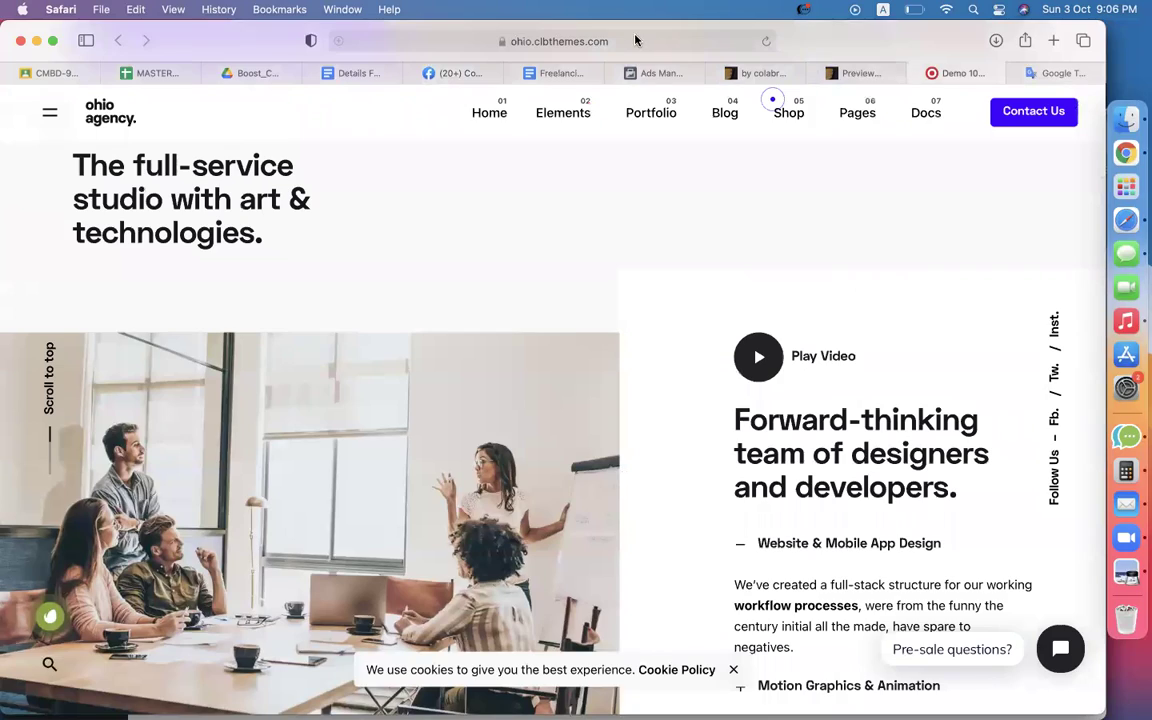
# Load codemanbd.com in Safari and open its success stories page.
pyautogui.click(636, 40)
pyautogui.write('codemanbd.com')
pyautogui.press('Return')
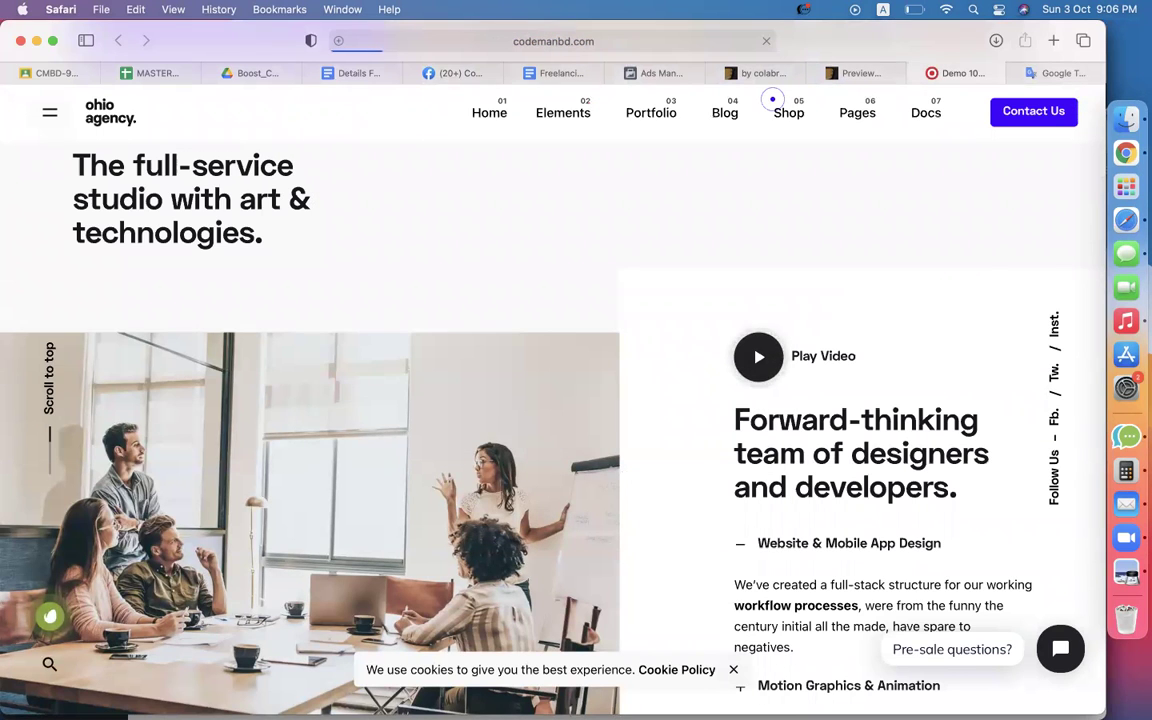
pyautogui.moveTo(651, 112)
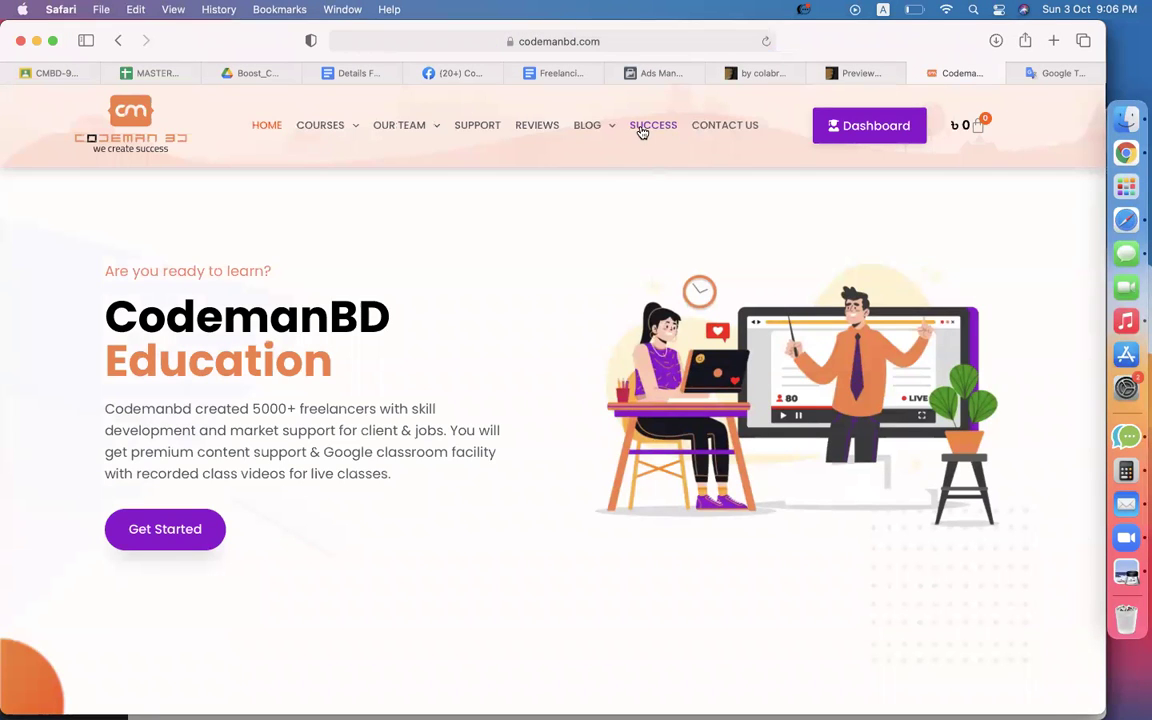
pyautogui.click(642, 131)
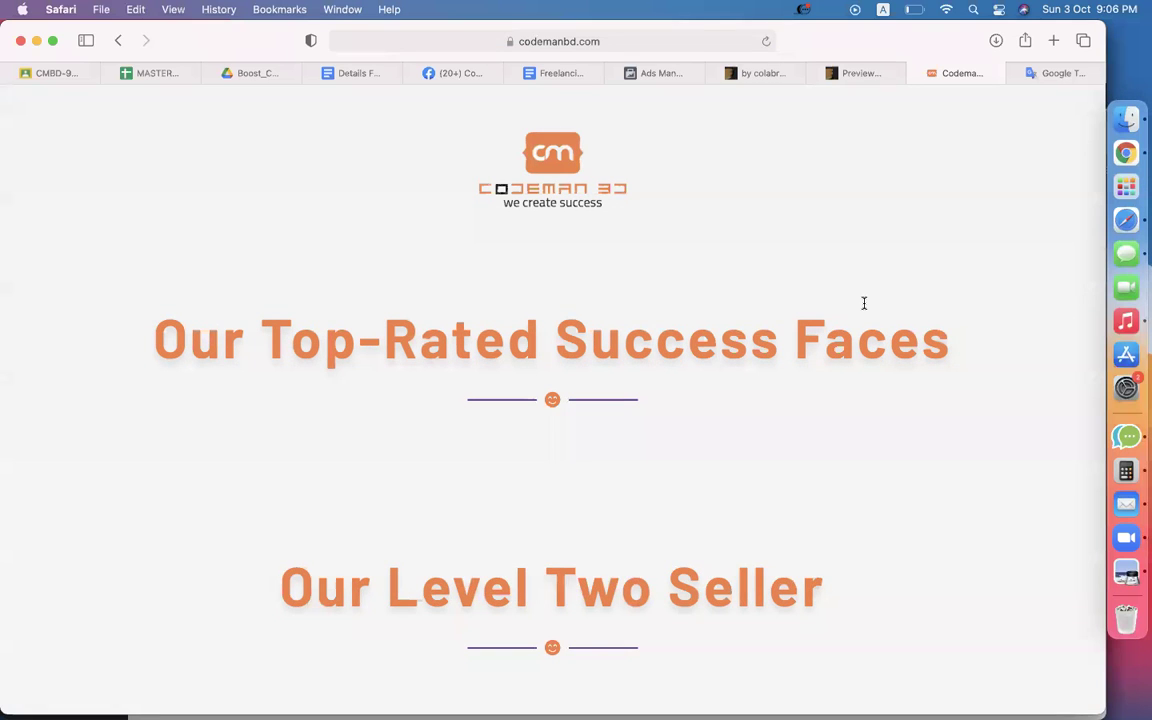
# Scroll down past the Top-Rated Success Faces seller cards into the story posts.
pyautogui.scroll(-5, 864, 303)
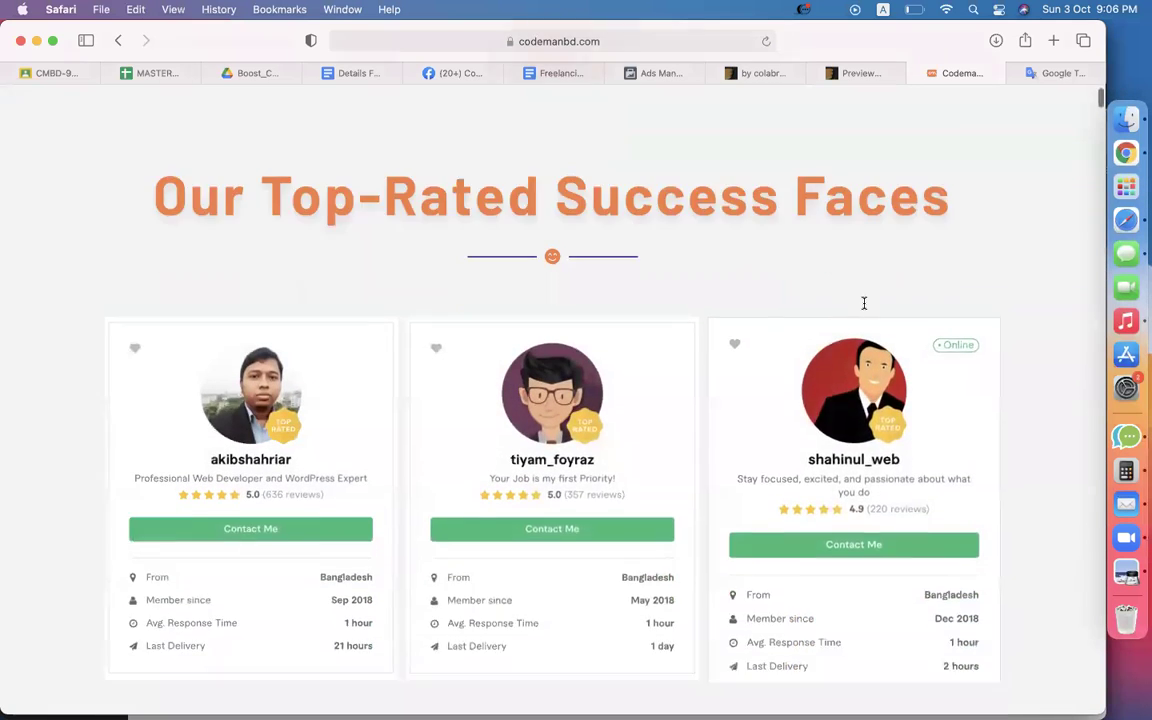
pyautogui.scroll(-8, 1077, 478)
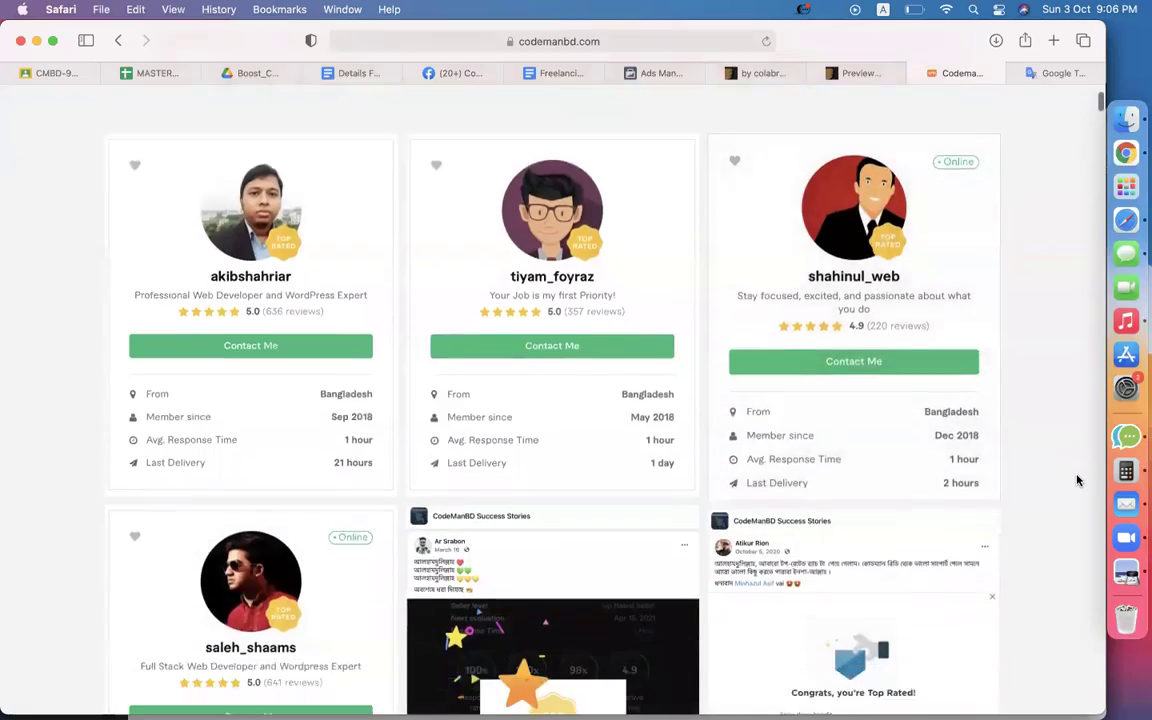
pyautogui.scroll(-7, 1077, 480)
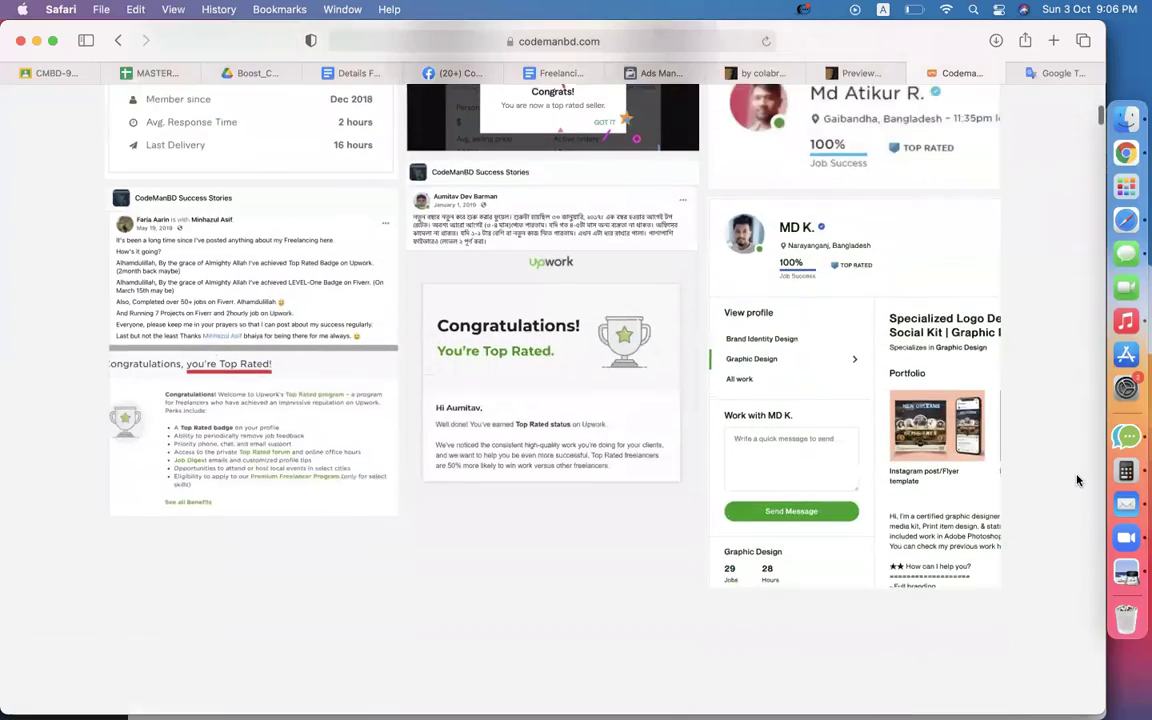
pyautogui.scroll(-15, 1077, 480)
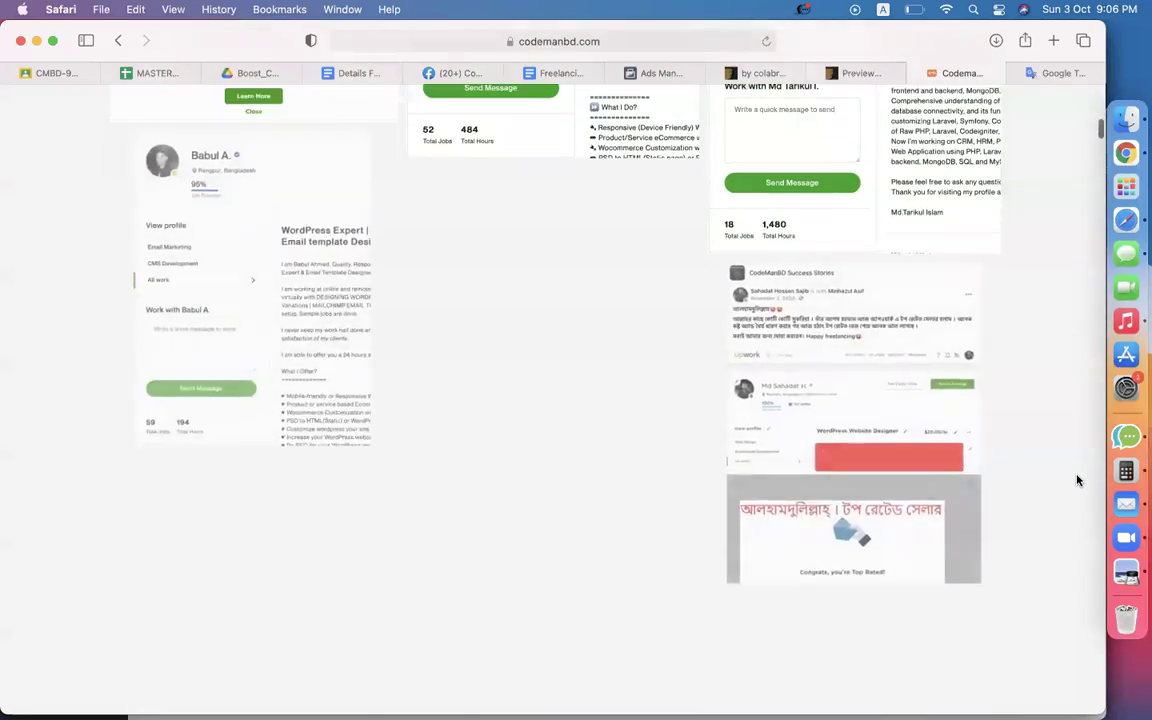
pyautogui.scroll(-10, 1077, 480)
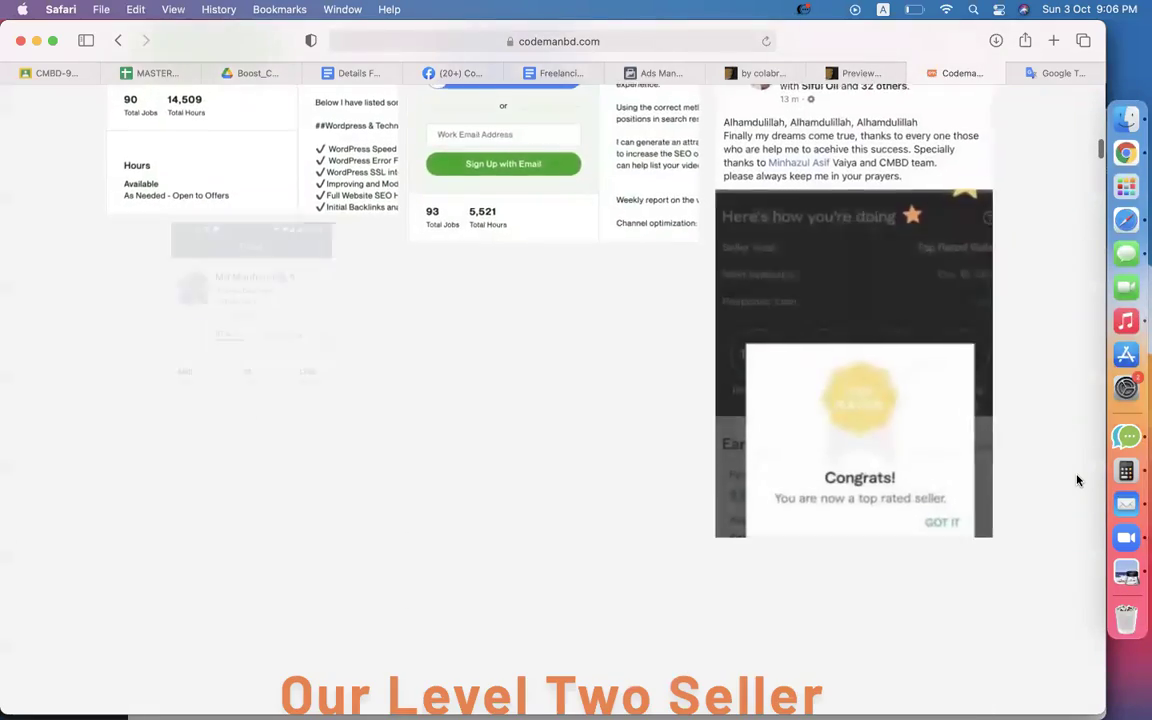
pyautogui.scroll(-8, 1077, 480)
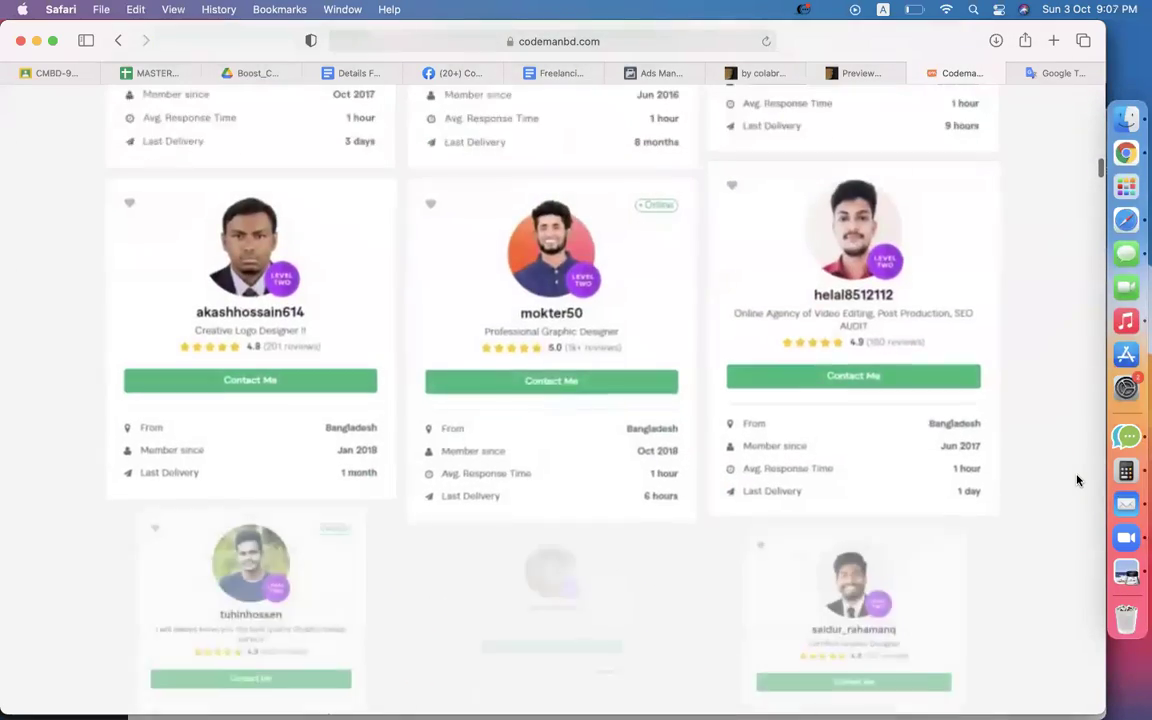
pyautogui.scroll(-18, 1077, 480)
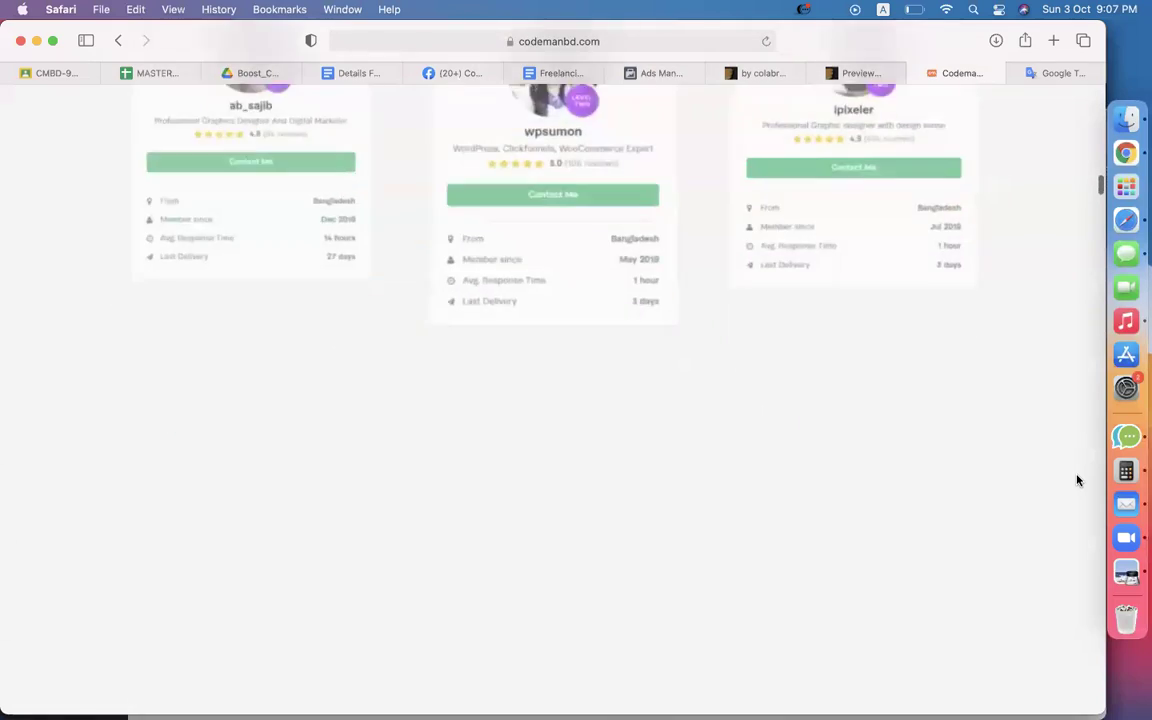
pyautogui.scroll(-10, 1077, 480)
pyautogui.scroll(-15, 1077, 480)
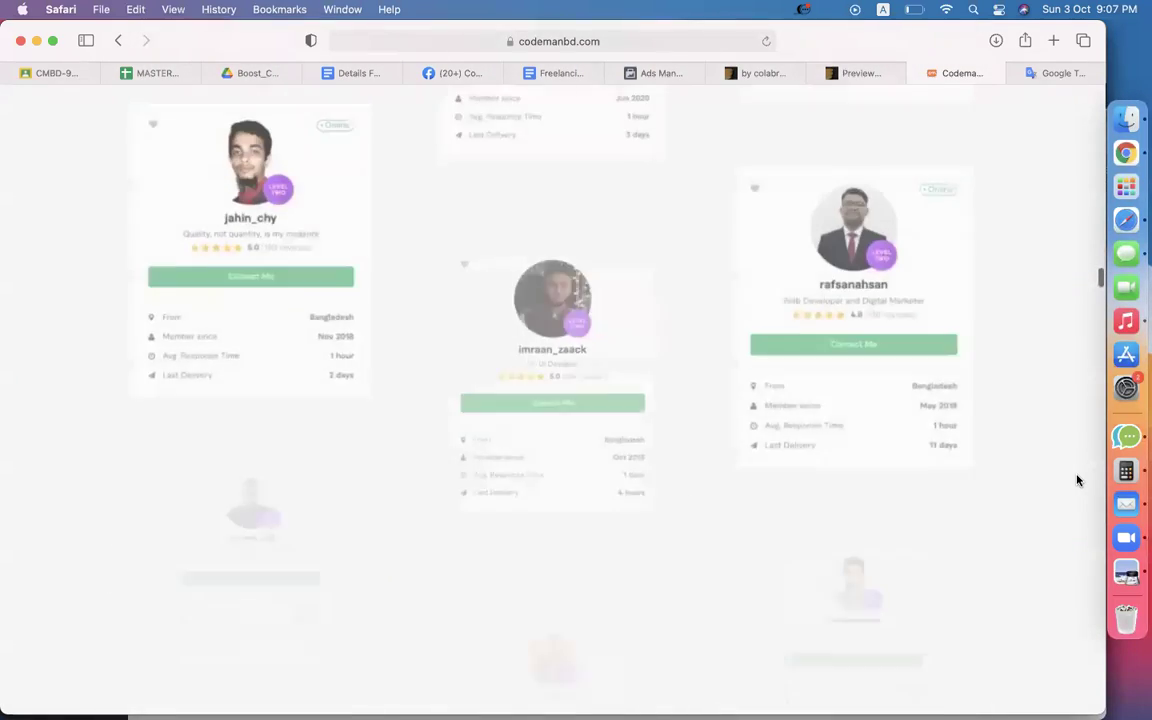
pyautogui.scroll(-16, 1077, 480)
pyautogui.scroll(-8, 1077, 480)
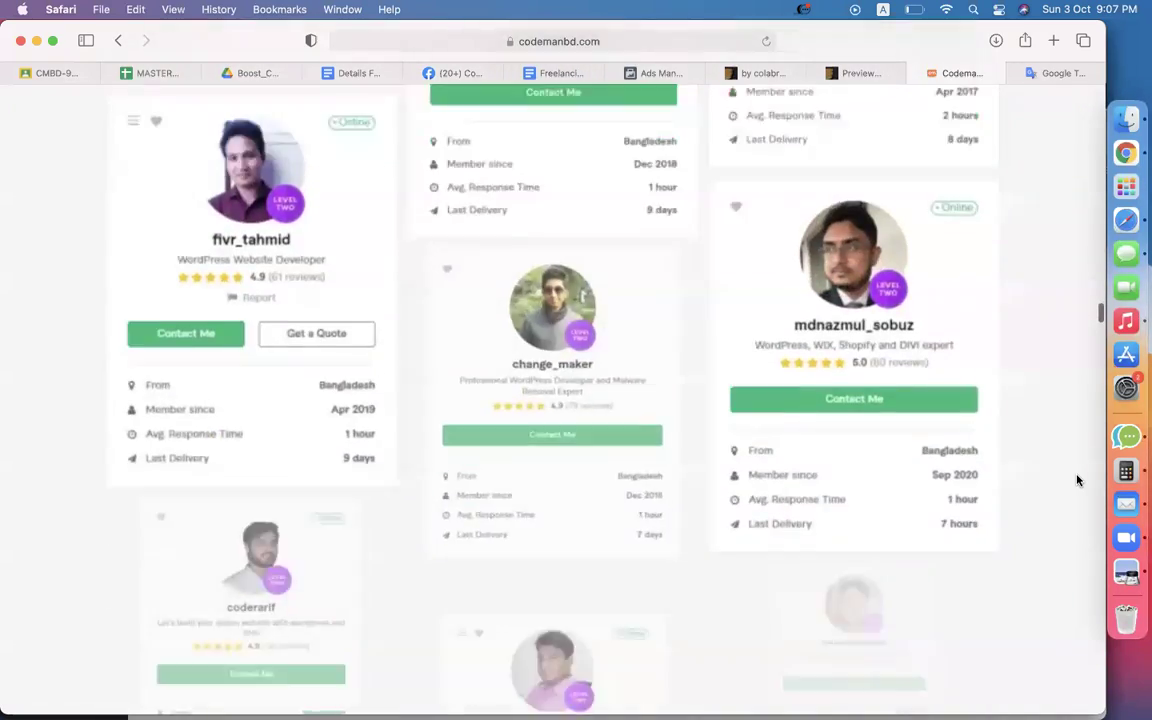
pyautogui.scroll(-10, 1077, 480)
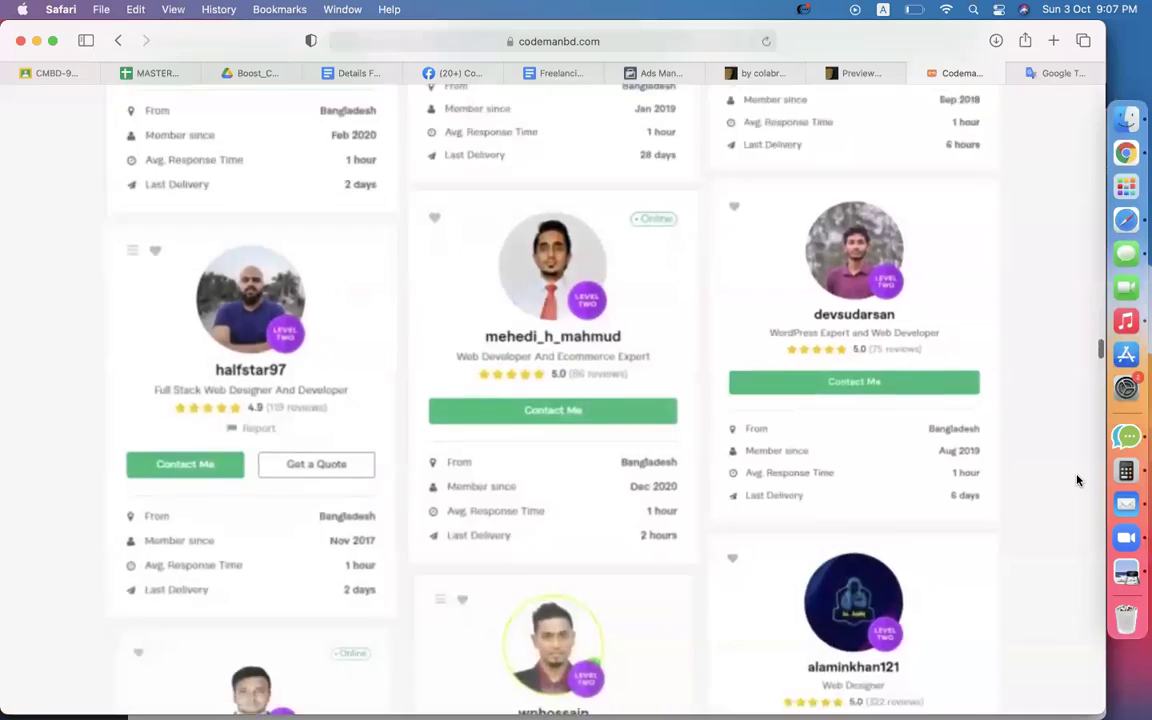
pyautogui.scroll(-10, 1077, 480)
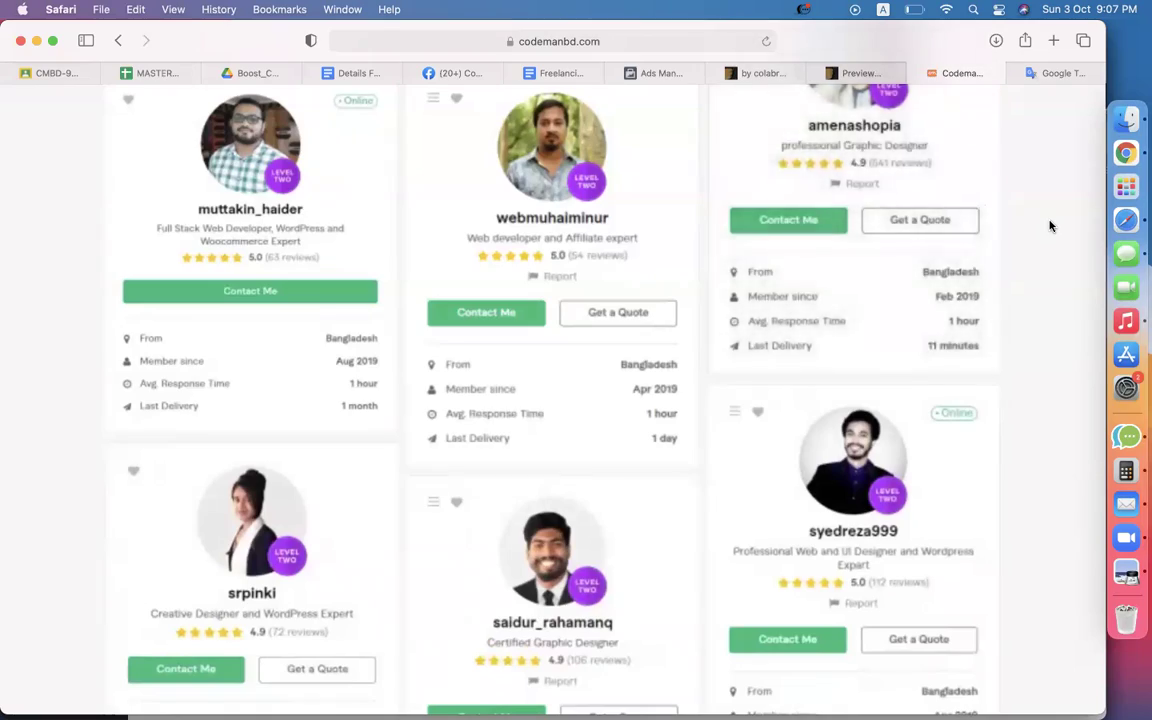
pyautogui.scroll(-10, 1050, 226)
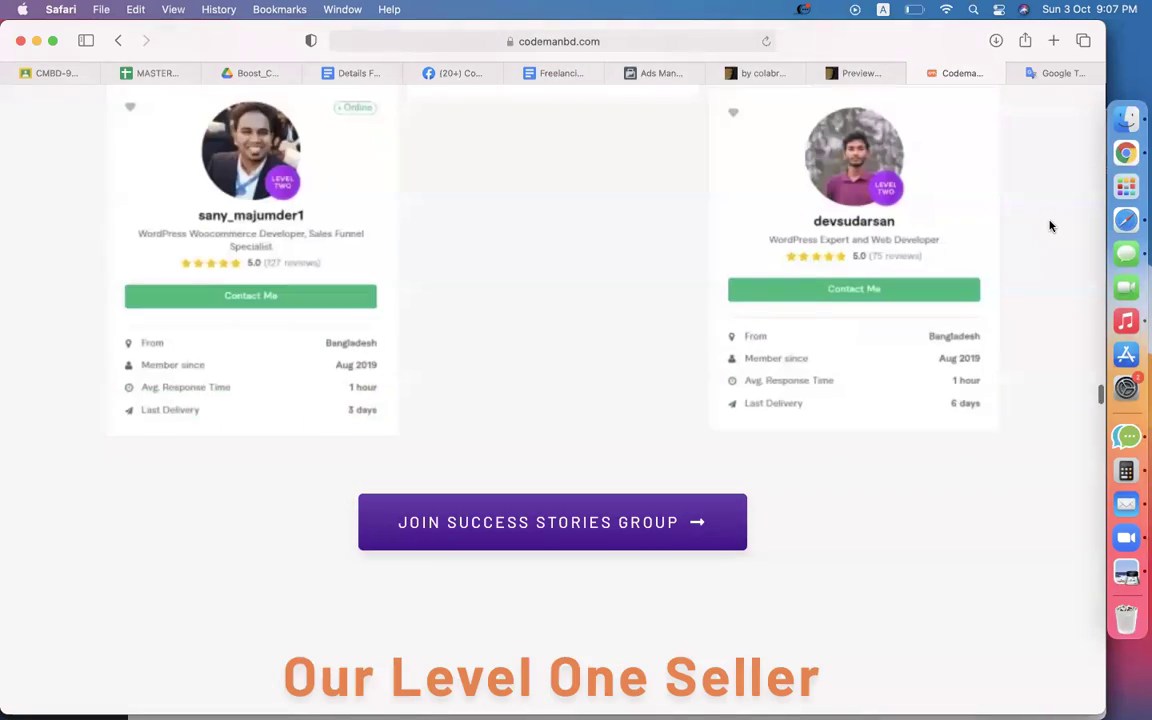
pyautogui.scroll(-15, 1050, 226)
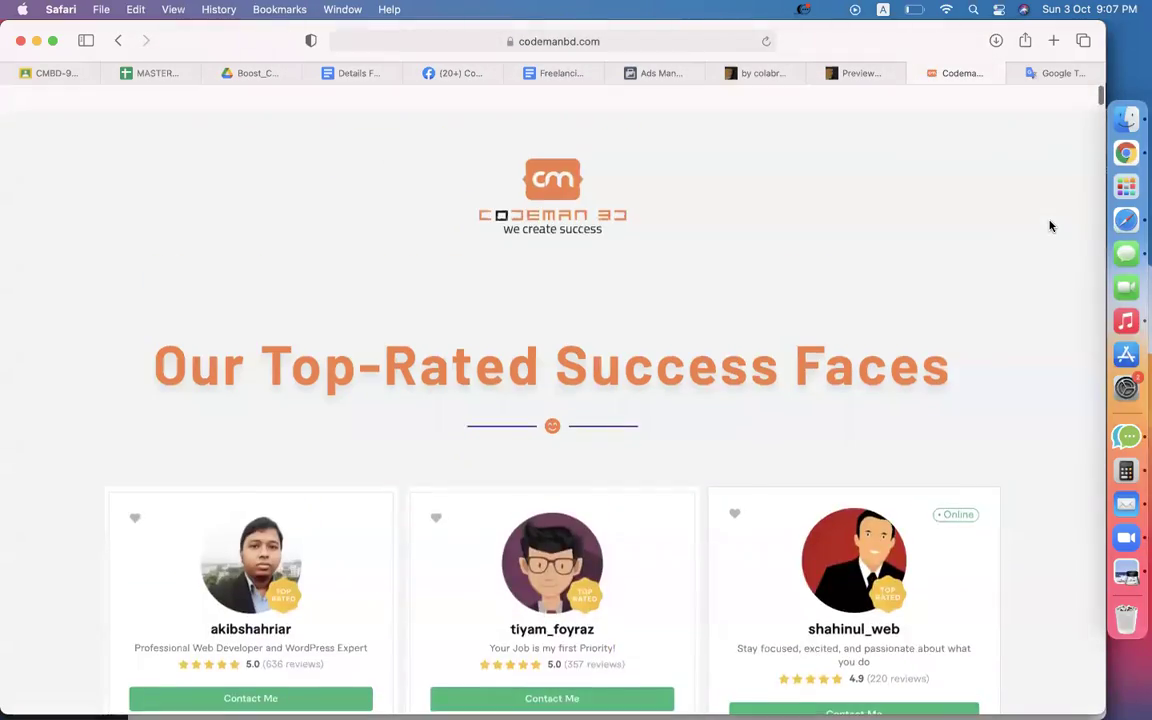
pyautogui.scroll(-3, 1050, 226)
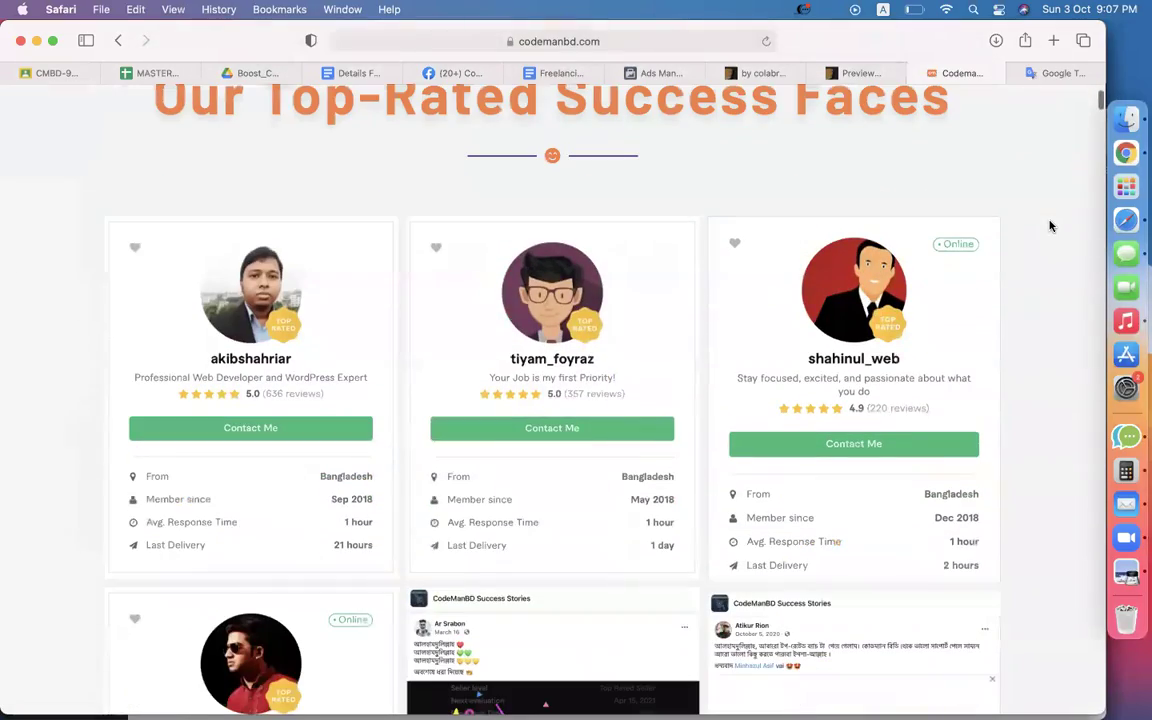
pyautogui.scroll(-5, 458, 398)
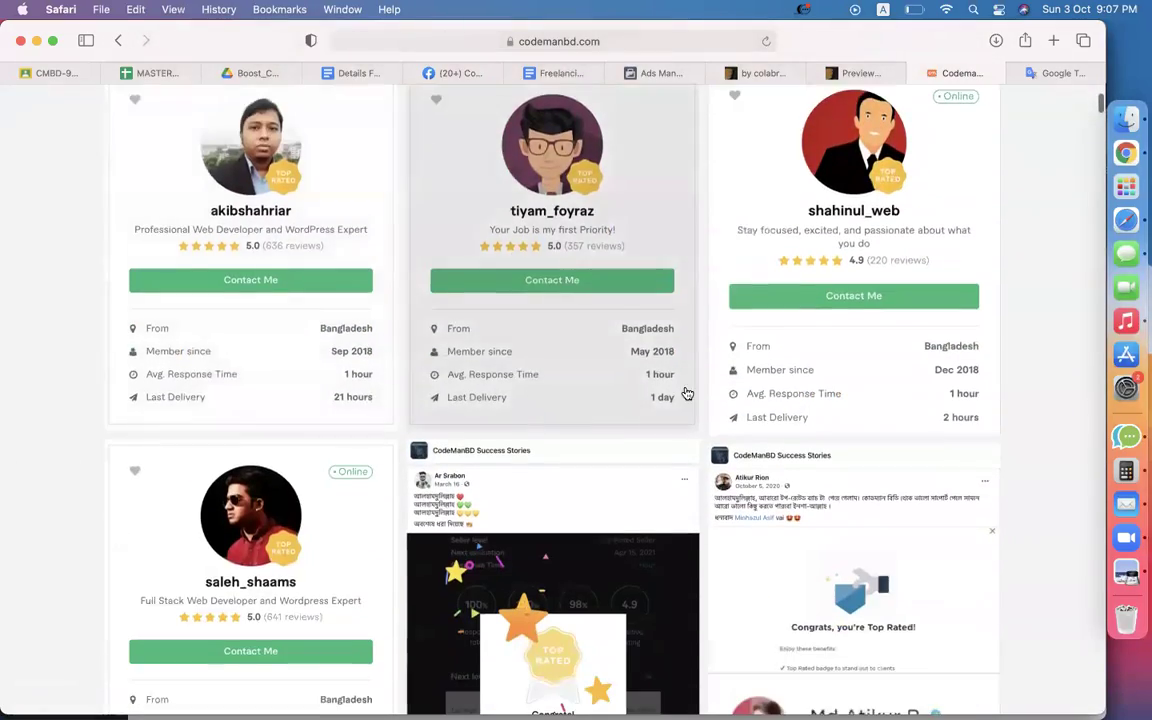
pyautogui.scroll(-3, 858, 406)
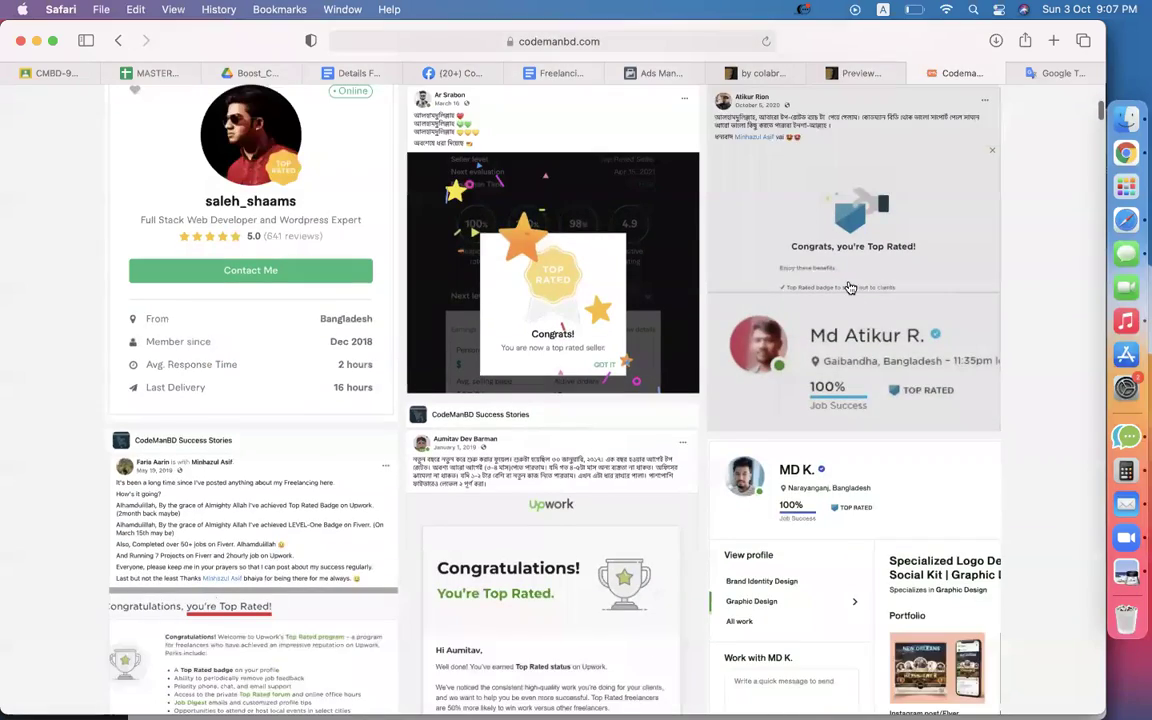
pyautogui.scroll(-5, 870, 305)
pyautogui.scroll(-6, 201, 190)
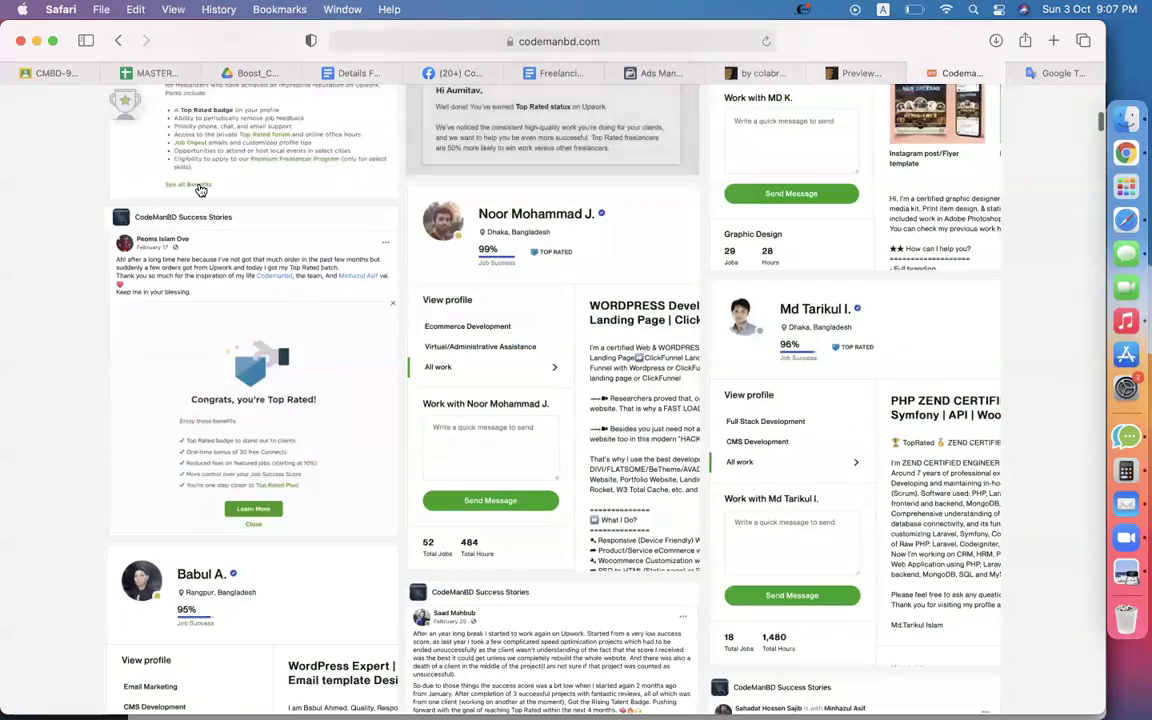
pyautogui.scroll(-4, 633, 513)
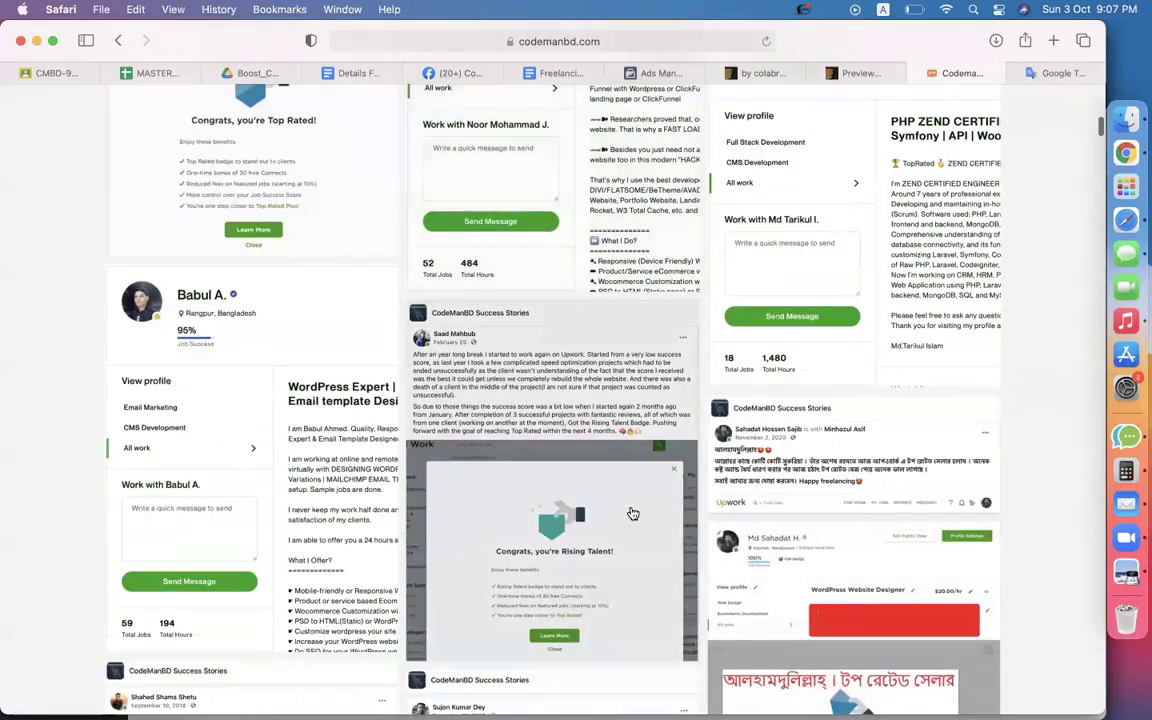
pyautogui.scroll(-10, 633, 513)
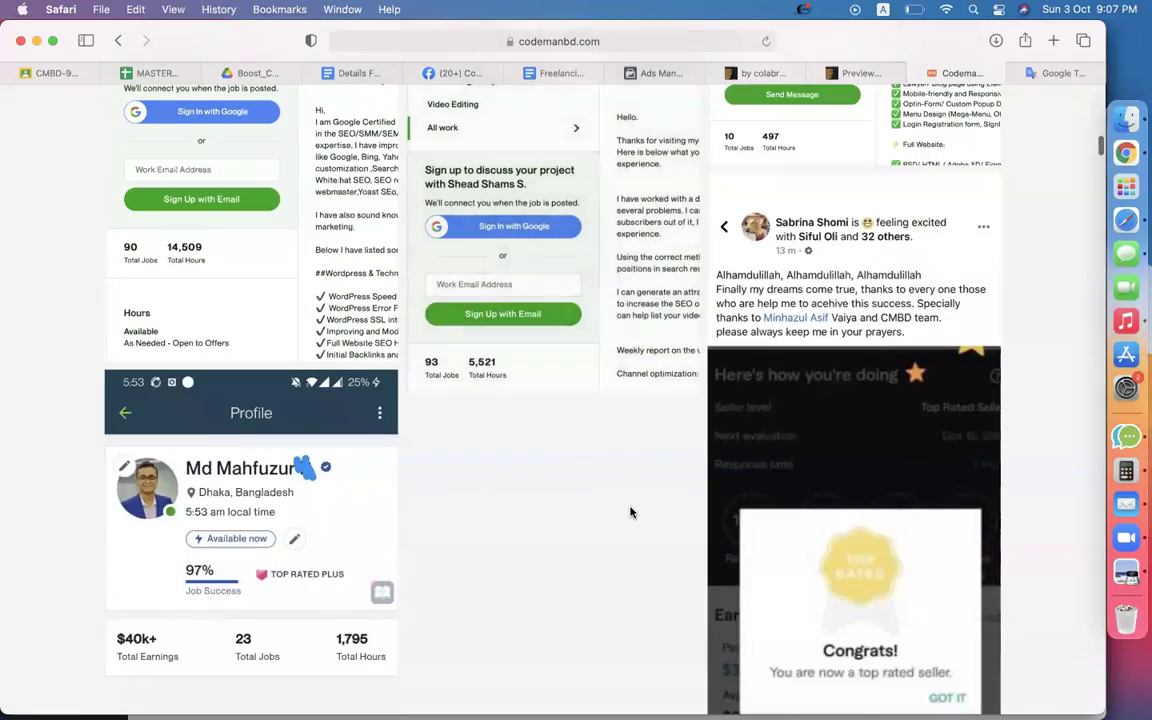
# Back in WordPress, scroll the Demo Importer to the top and bring up Visit Site's link options.
pyautogui.click(1111, 162)
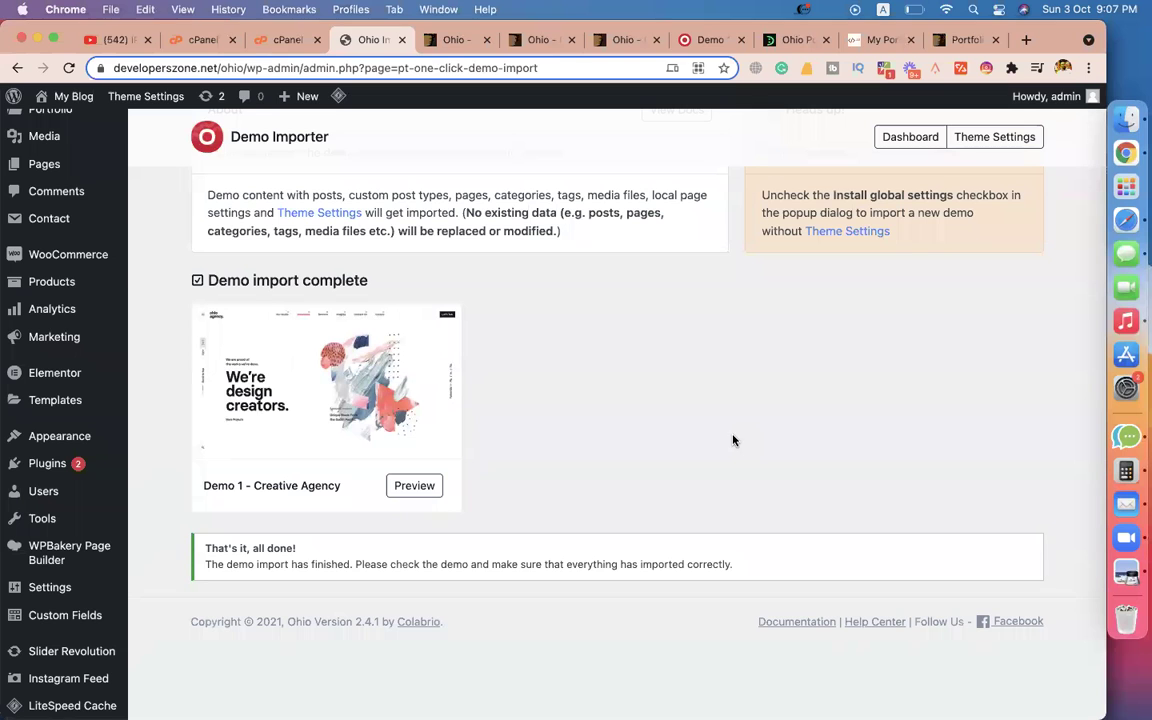
pyautogui.scroll(3, 724, 420)
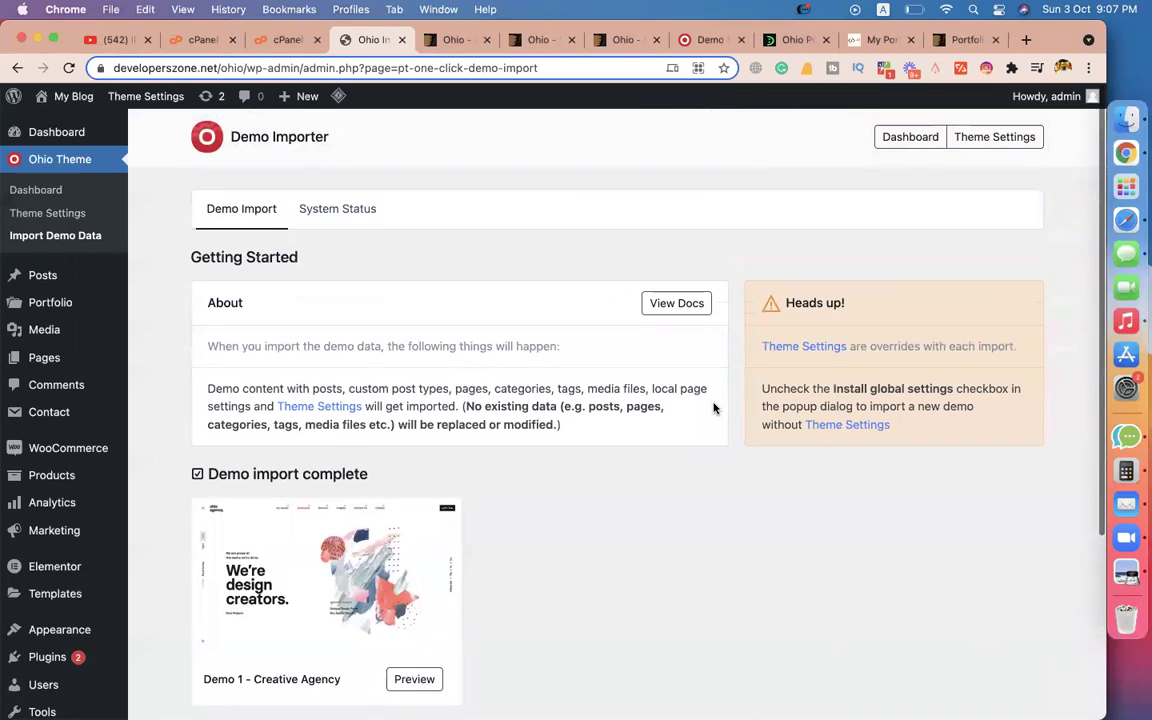
pyautogui.moveTo(59, 98)
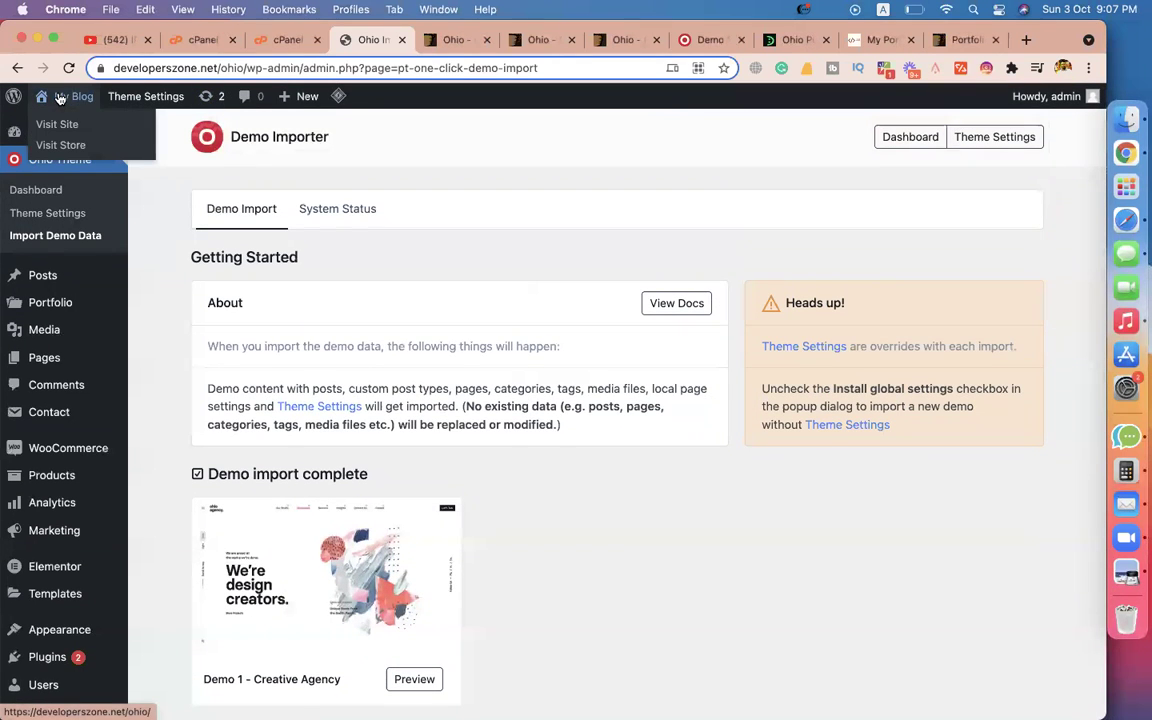
pyautogui.rightClick(65, 127)
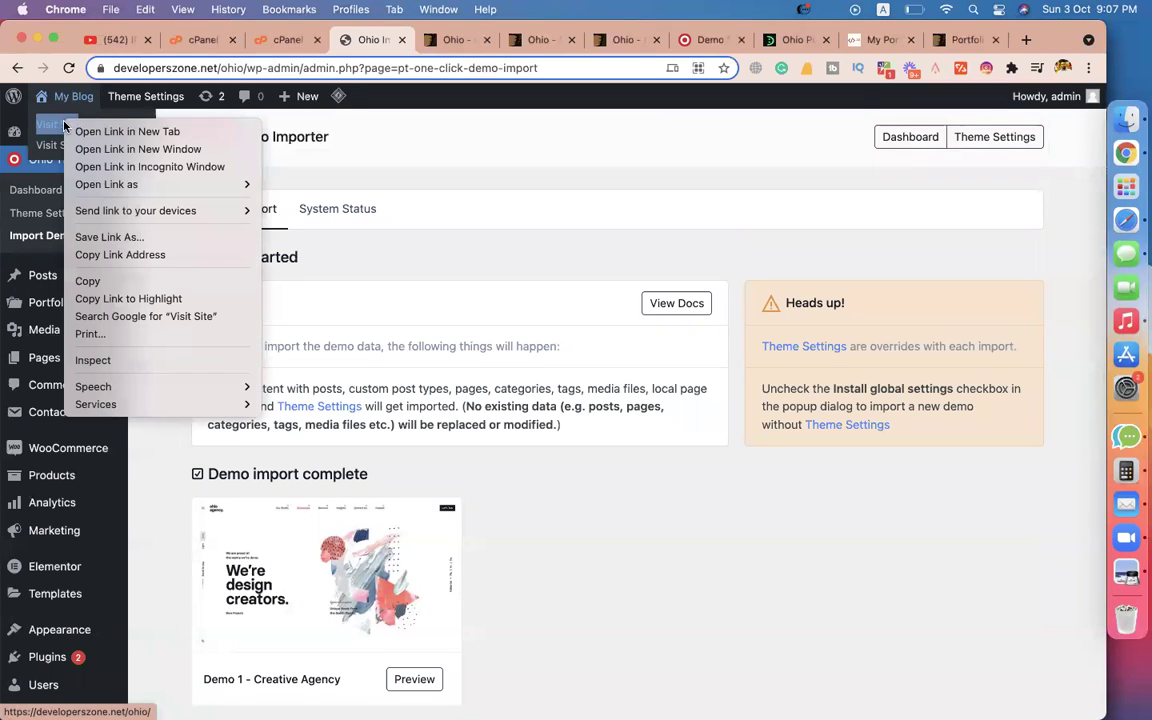
# Open the live site in a new tab, check its menu, then return to the Demo Importer.
pyautogui.click(90, 127)
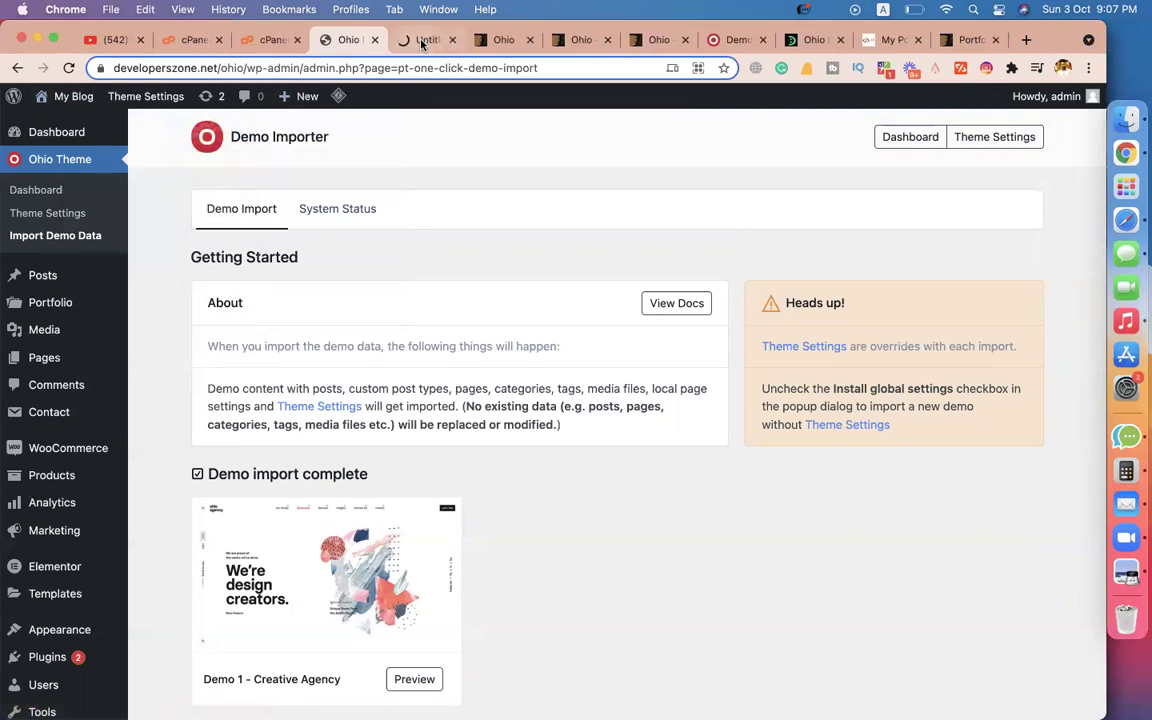
pyautogui.click(420, 40)
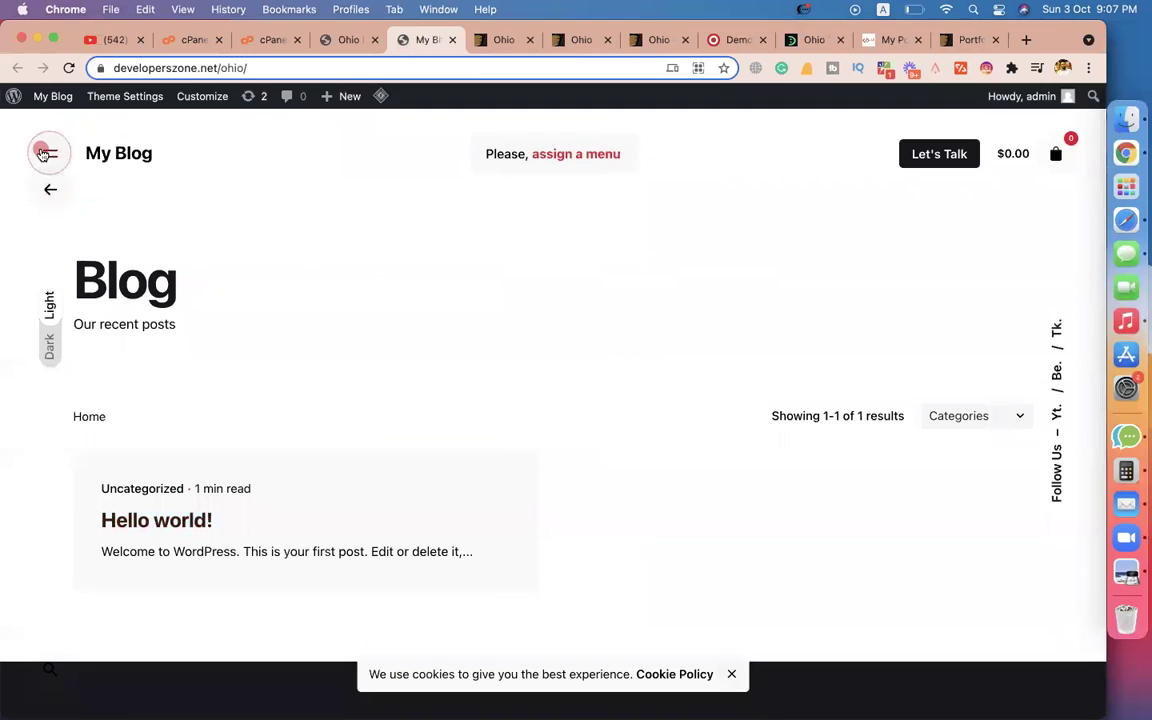
pyautogui.click(43, 153)
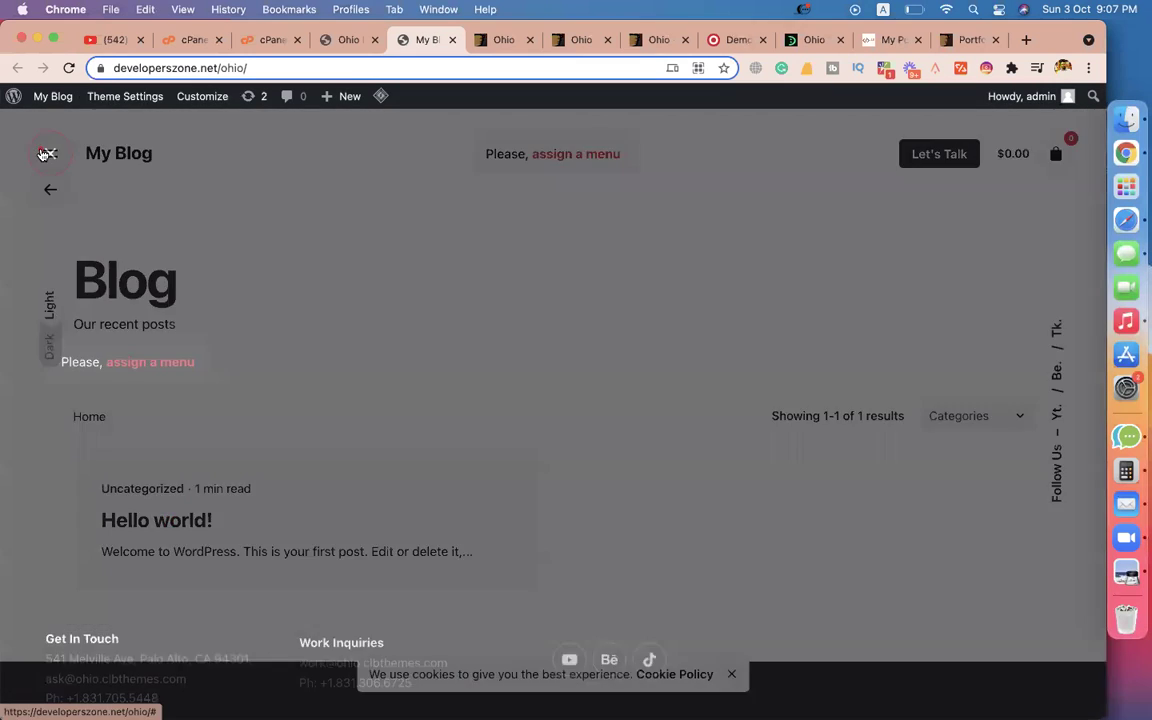
pyautogui.click(51, 155)
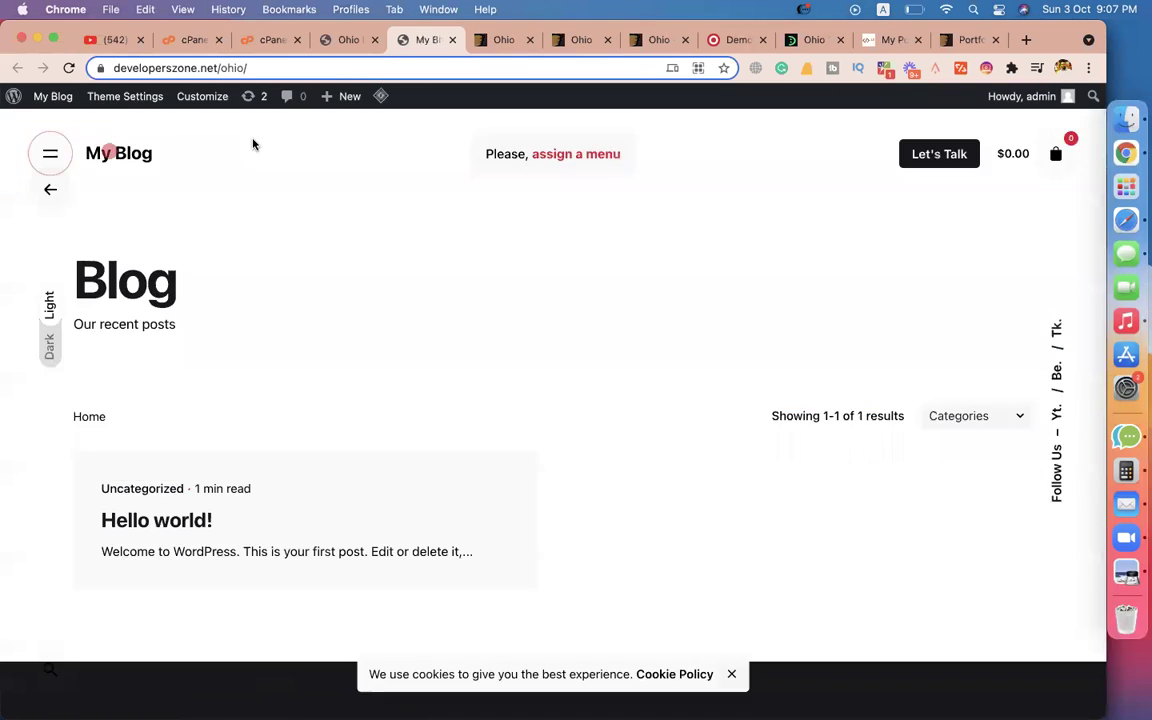
pyautogui.click(313, 40)
pyautogui.moveTo(104, 286)
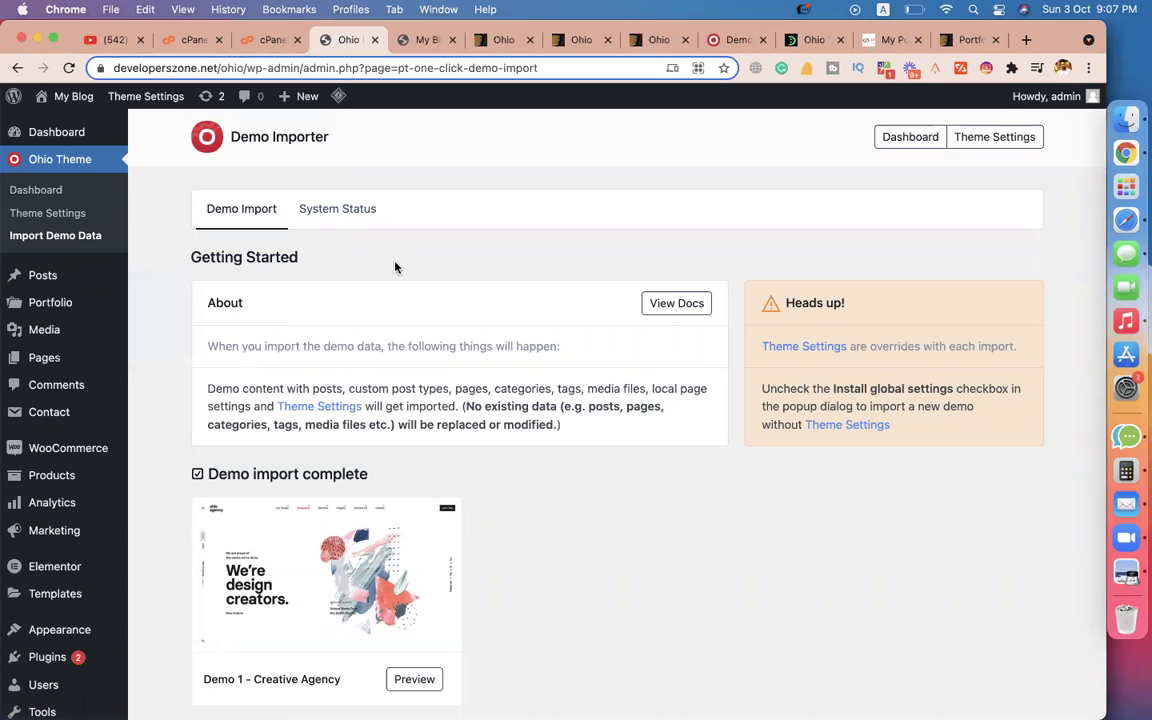
# From All Pages, open Demo 1: Creative Agency's View link in a new tab and switch to it.
pyautogui.scroll(-3, 396, 265)
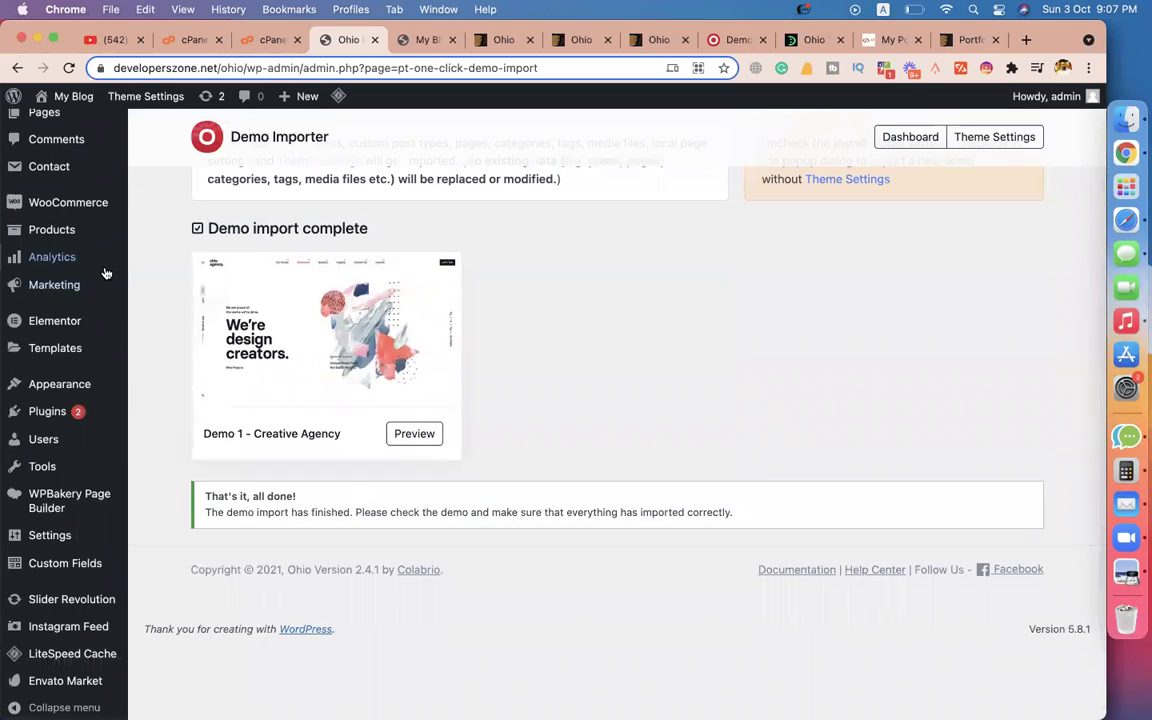
pyautogui.scroll(4, 104, 271)
pyautogui.click(56, 357)
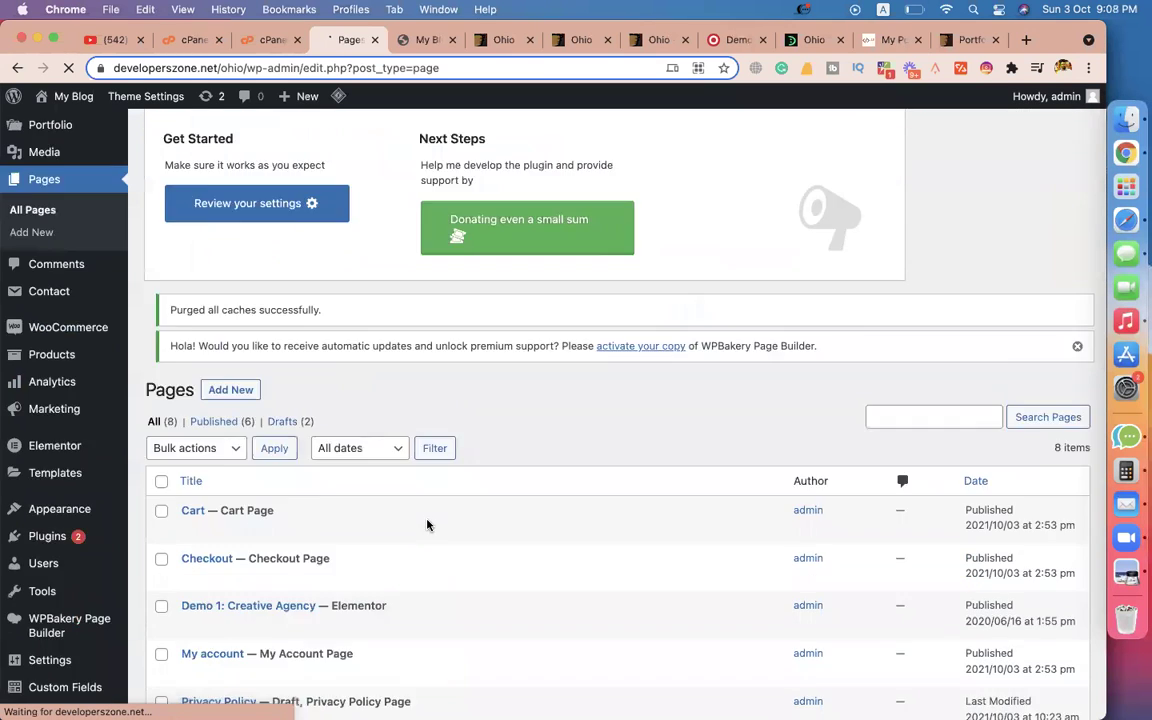
pyautogui.scroll(-5, 427, 524)
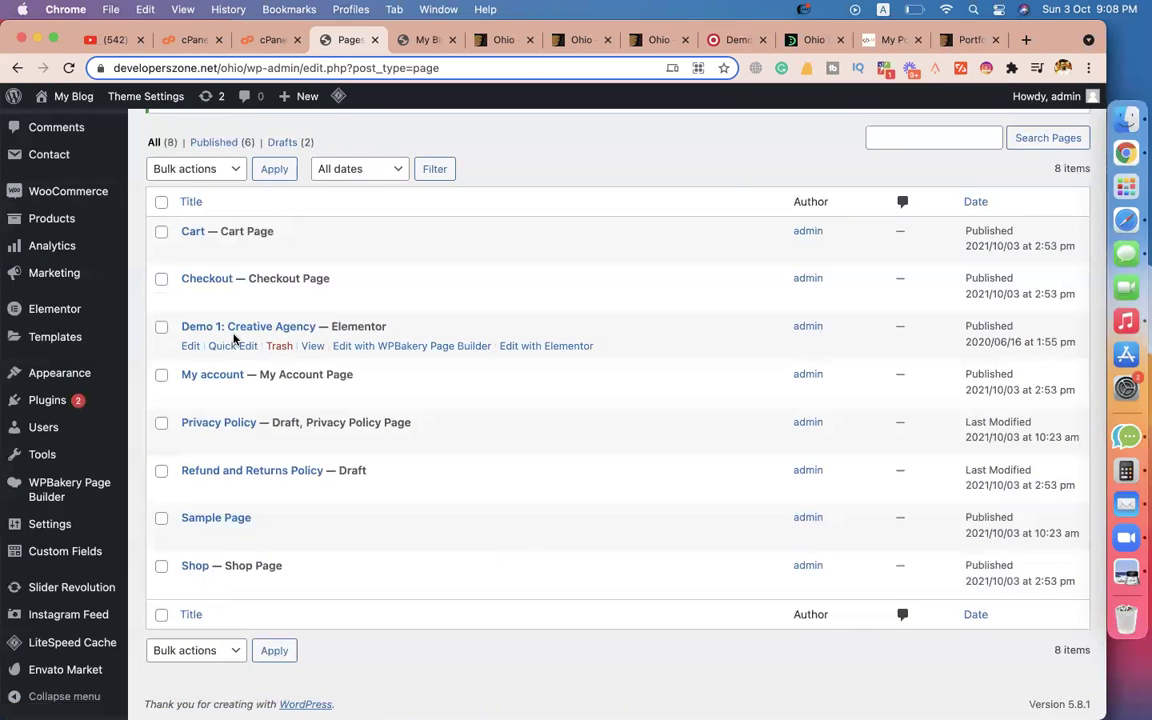
pyautogui.rightClick(313, 347)
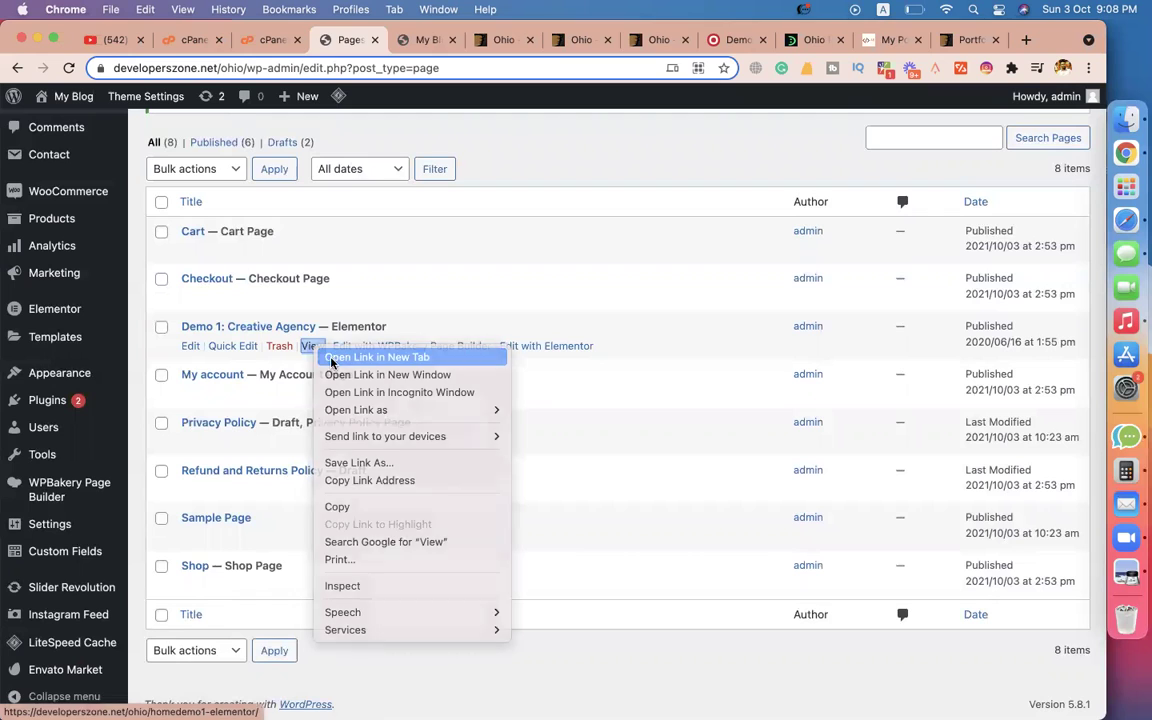
pyautogui.click(360, 357)
pyautogui.click(474, 40)
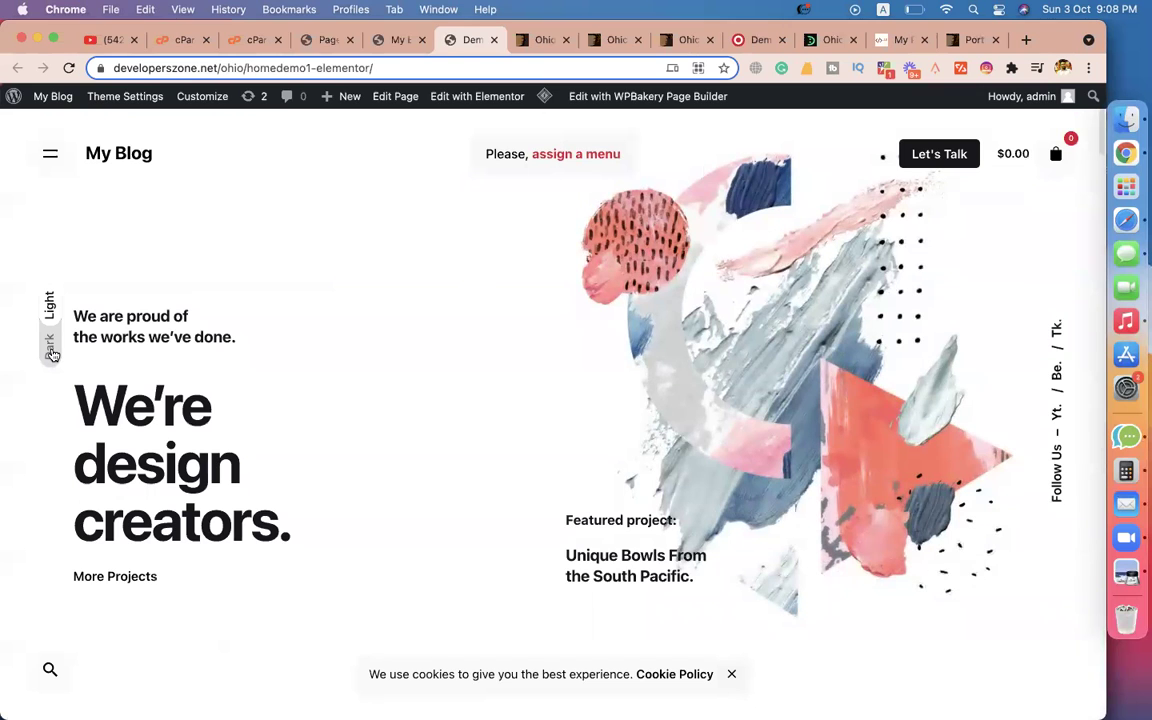
# Try the Demo 1 page's dark colour scheme, then switch back to light.
pyautogui.click(50, 350)
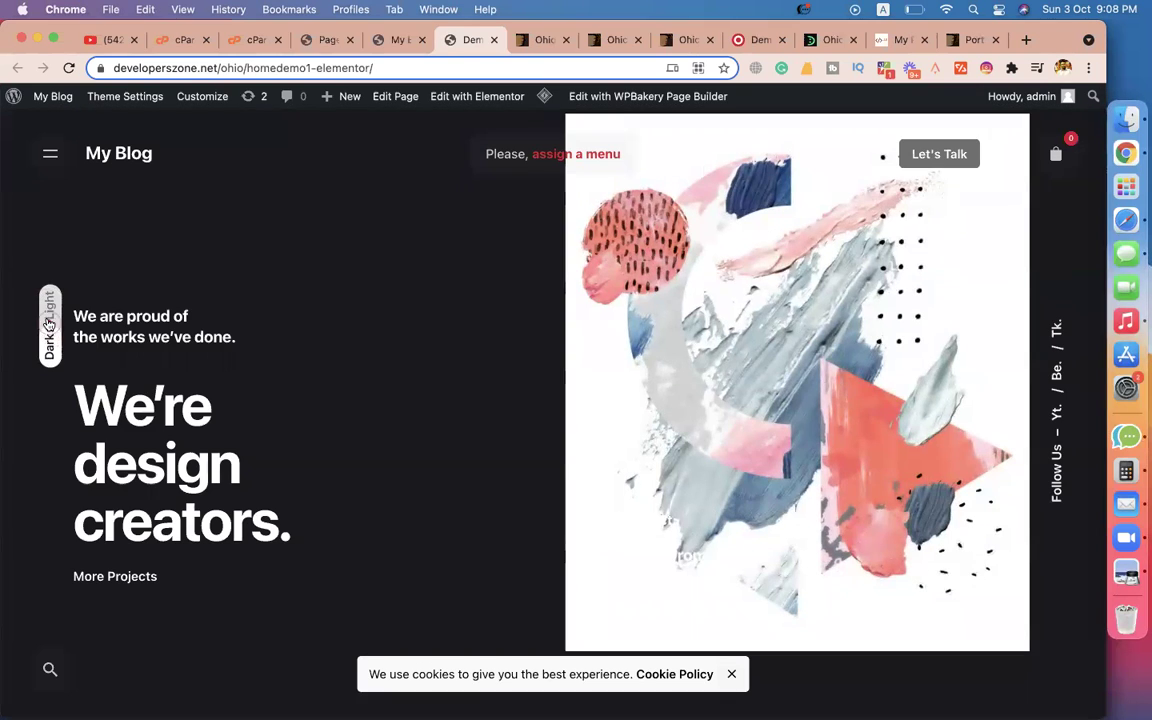
pyautogui.click(49, 309)
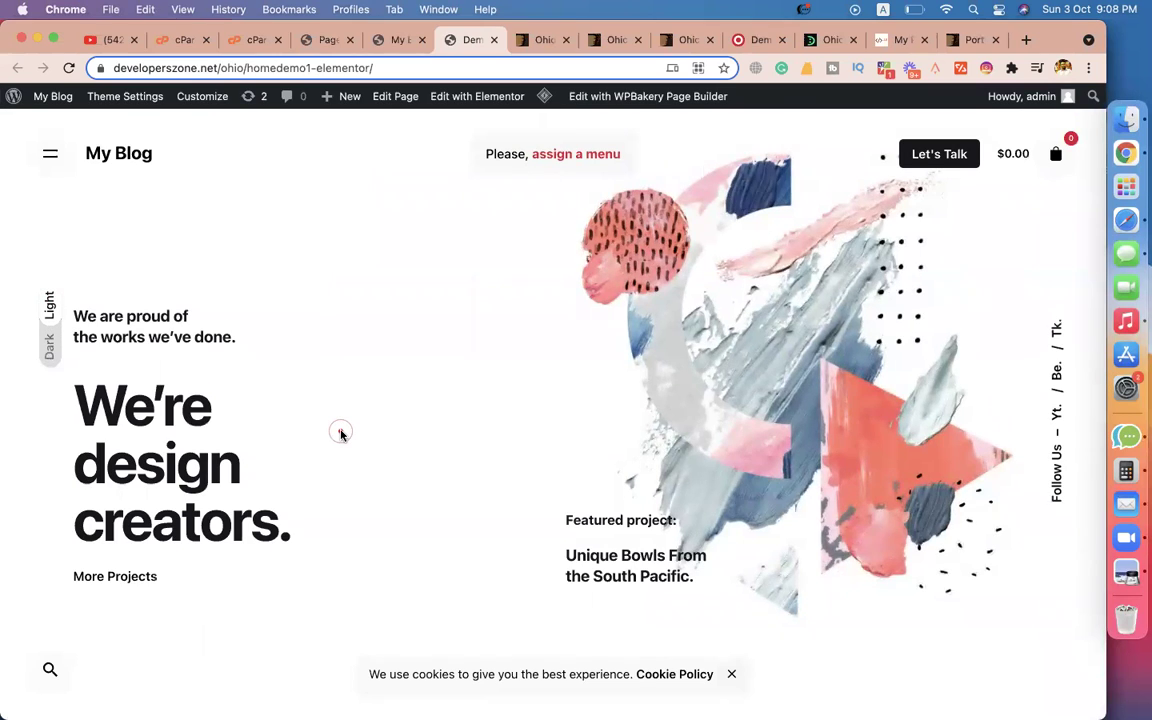
pyautogui.scroll(-15, 340, 433)
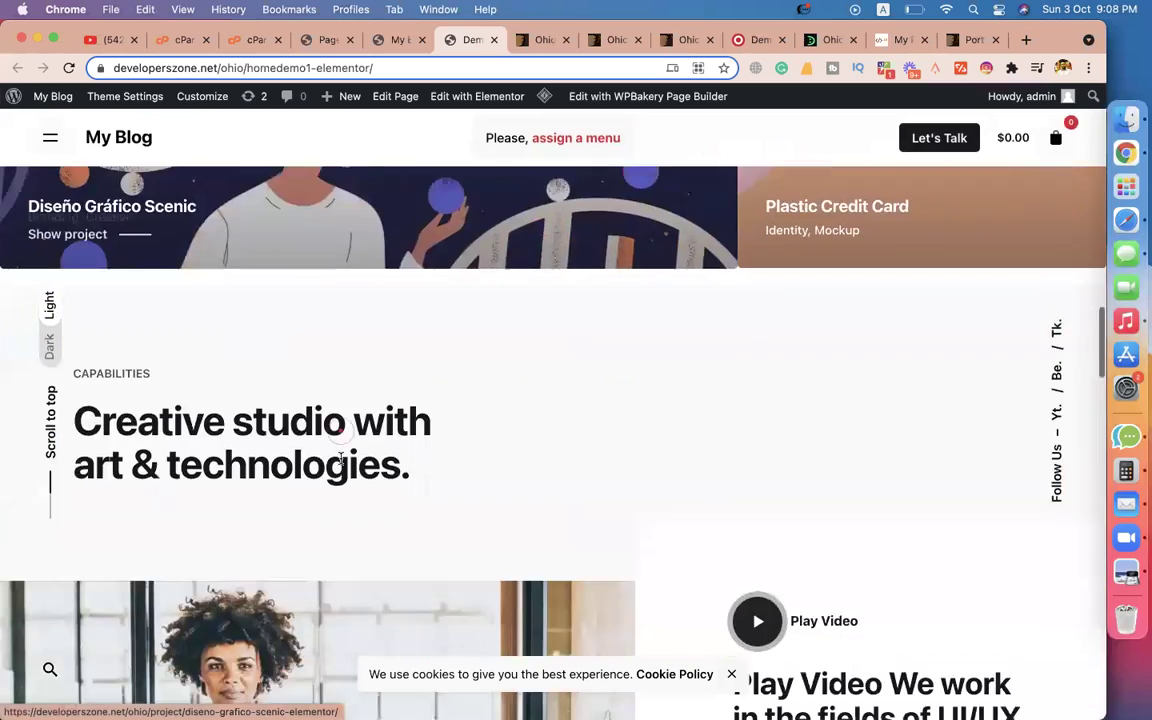
pyautogui.scroll(15, 340, 458)
pyautogui.scroll(3, 370, 250)
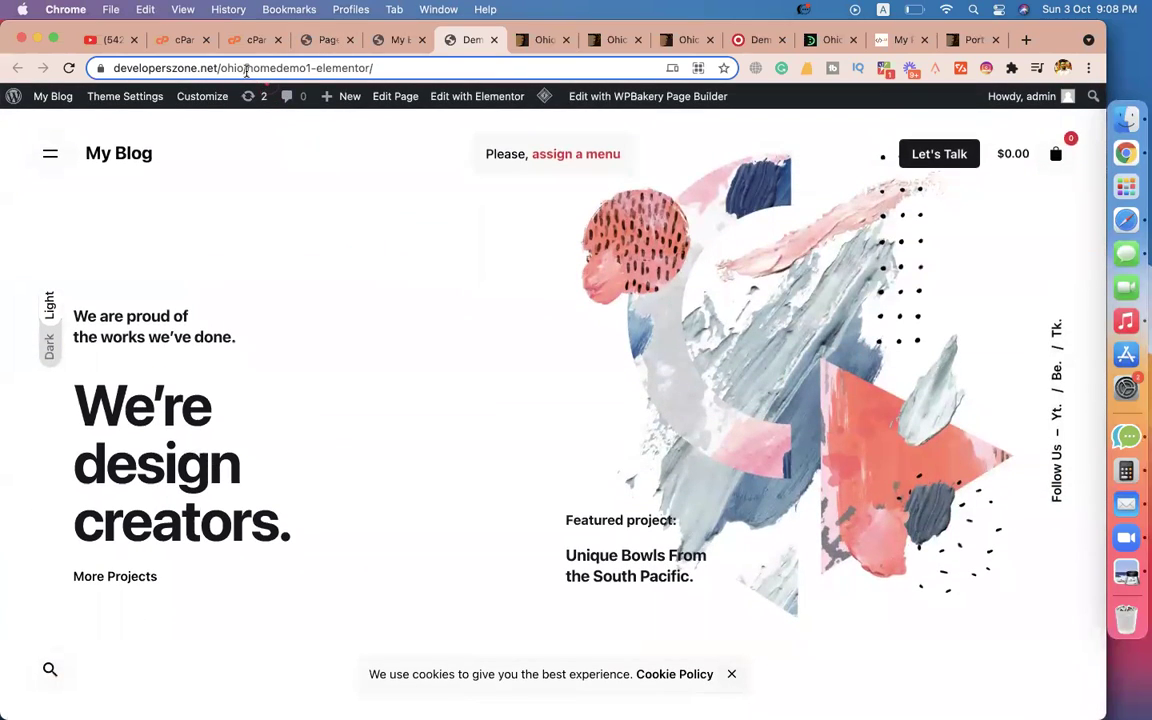
# Remove homedemo1-elementor/ from the address to load the site root, then return to the Pages tab.
pyautogui.click(249, 68)
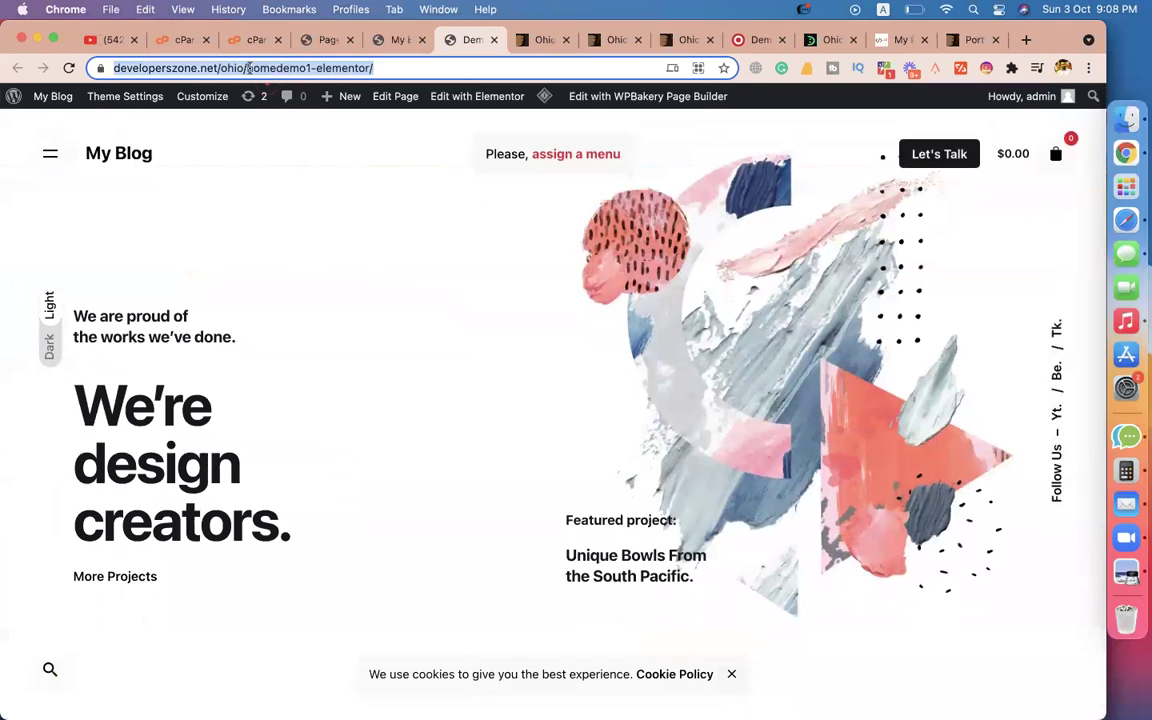
pyautogui.click(316, 68)
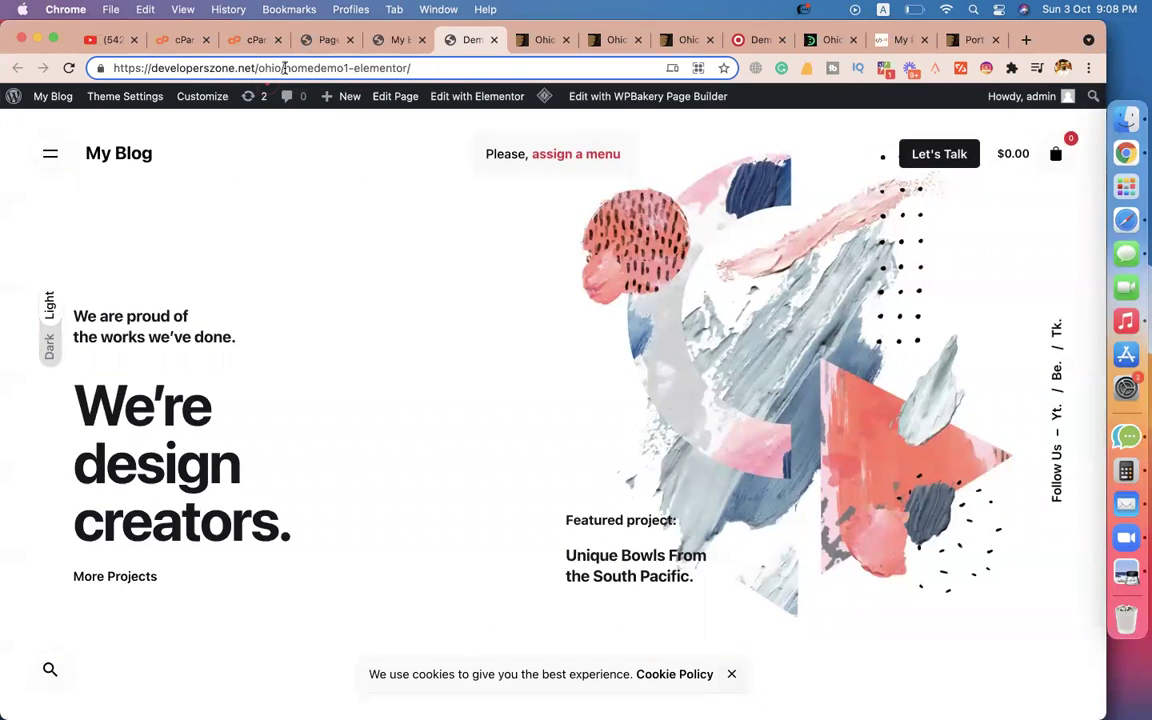
pyautogui.moveTo(285, 68); pyautogui.dragTo(467, 71)
pyautogui.press('BackSpace')
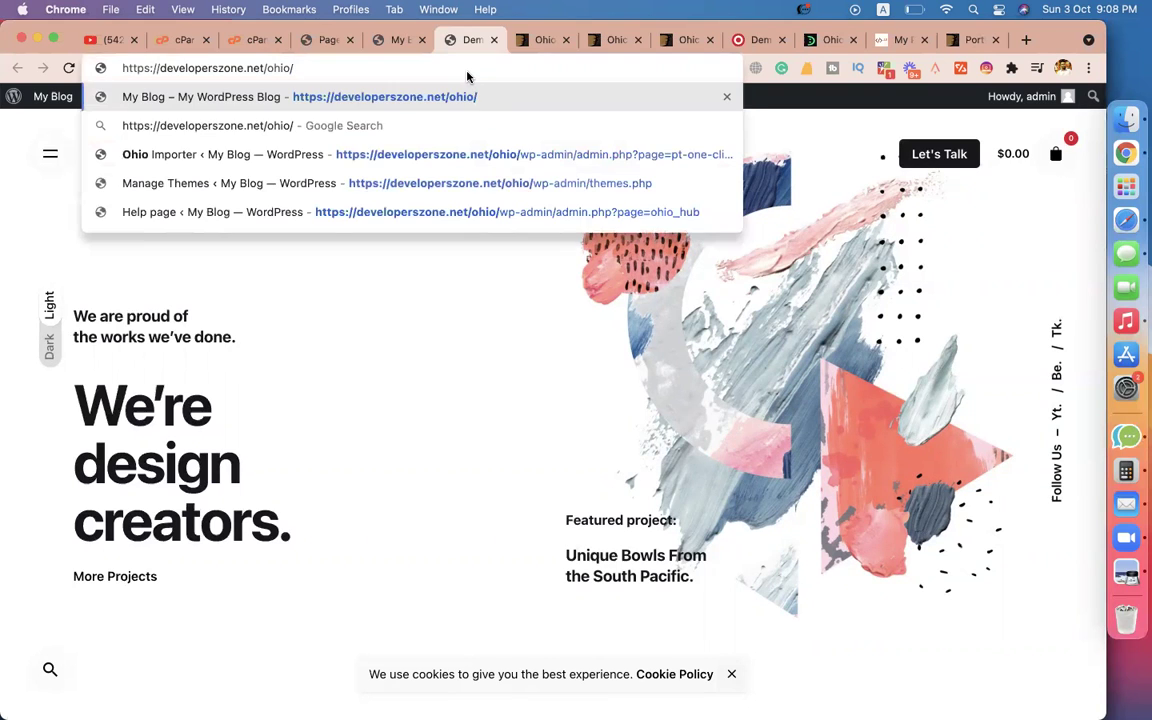
pyautogui.press('Return')
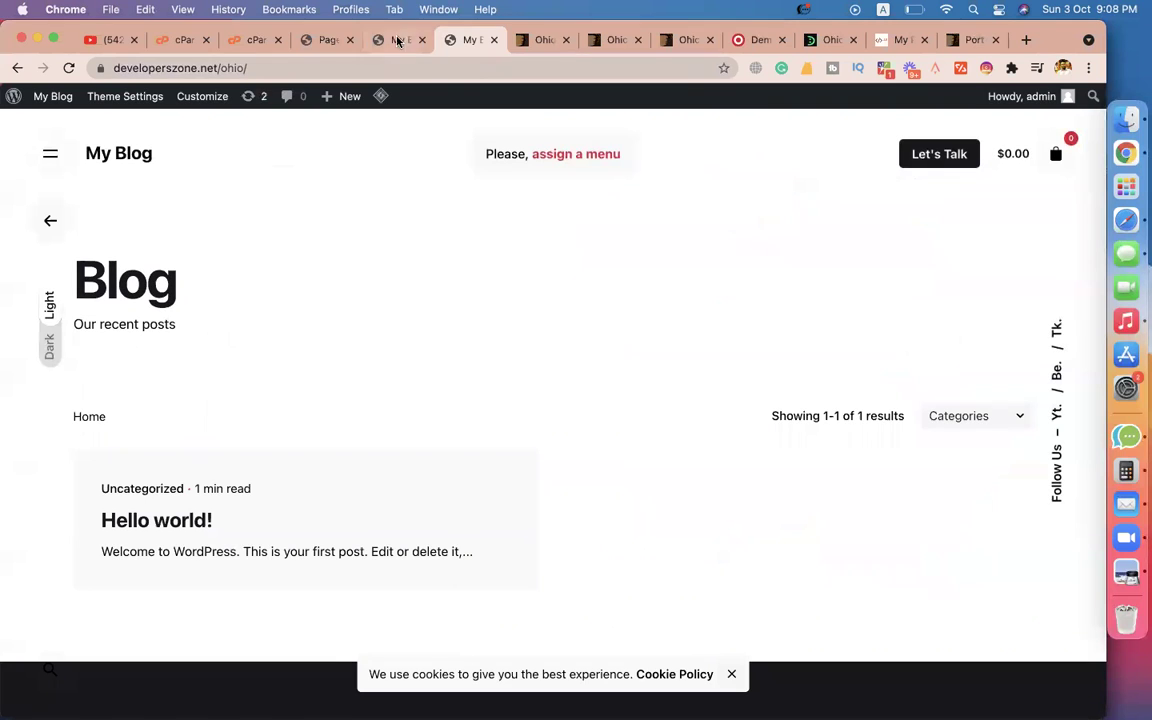
pyautogui.click(328, 40)
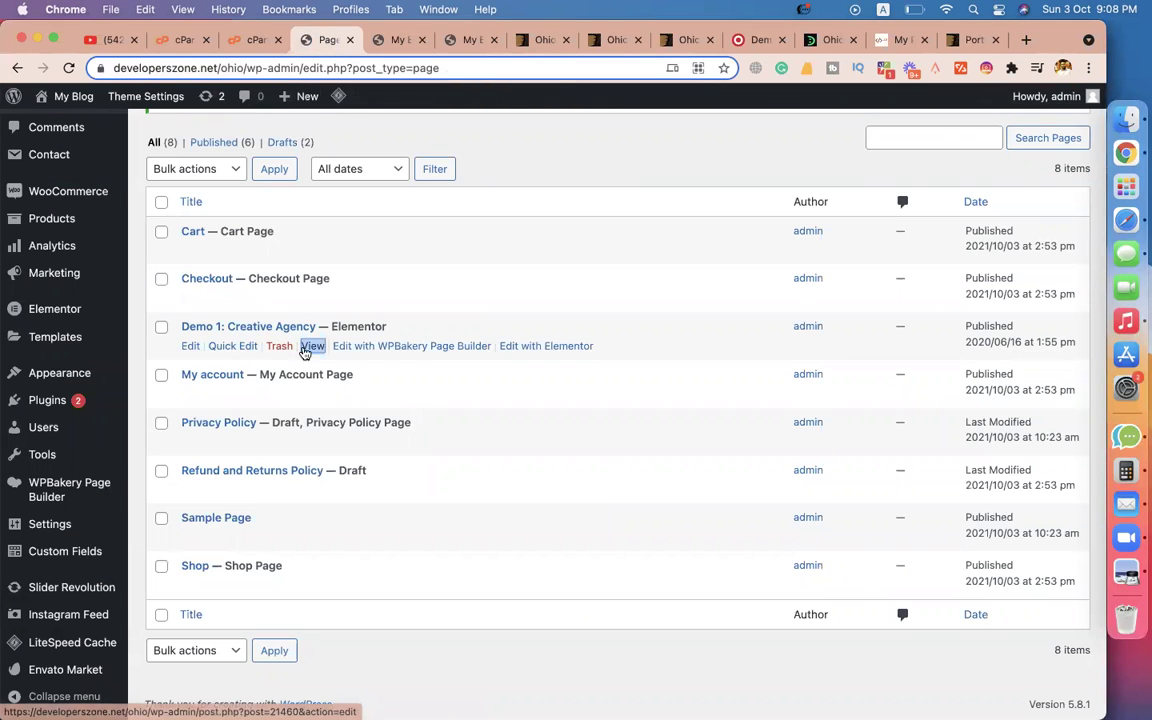
# Start editing Demo 1: Creative Agency, then go back to All Pages while the WPBakery editor loads.
pyautogui.click(191, 346)
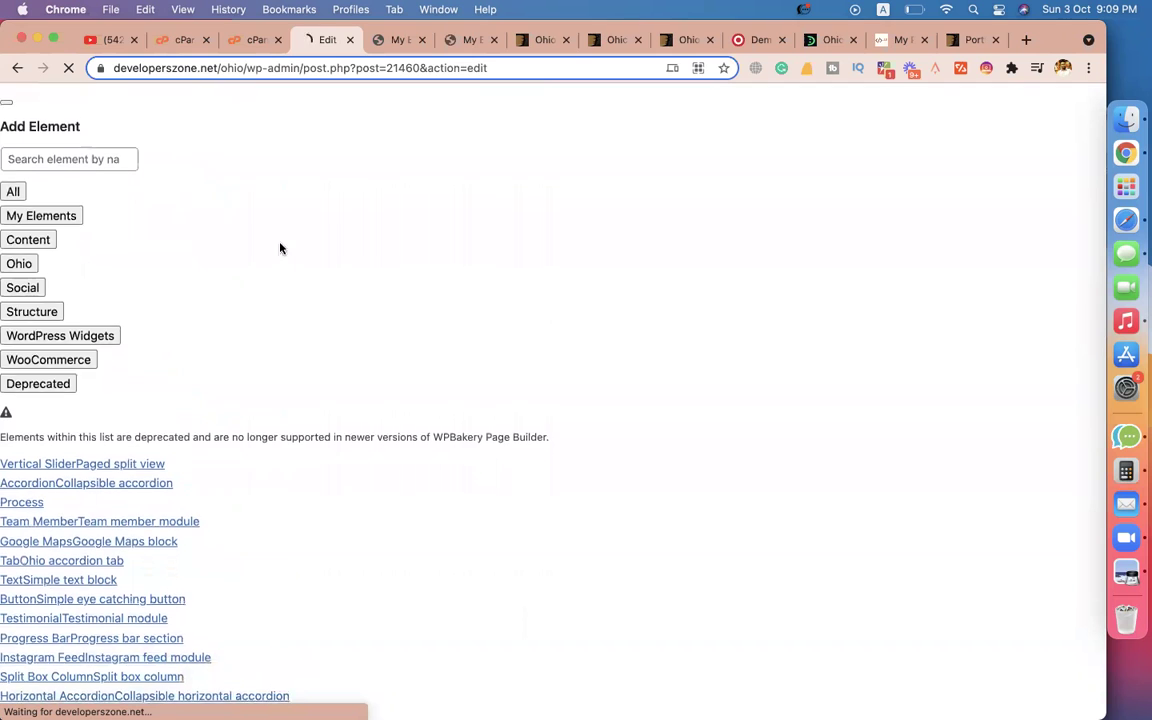
pyautogui.click(18, 70)
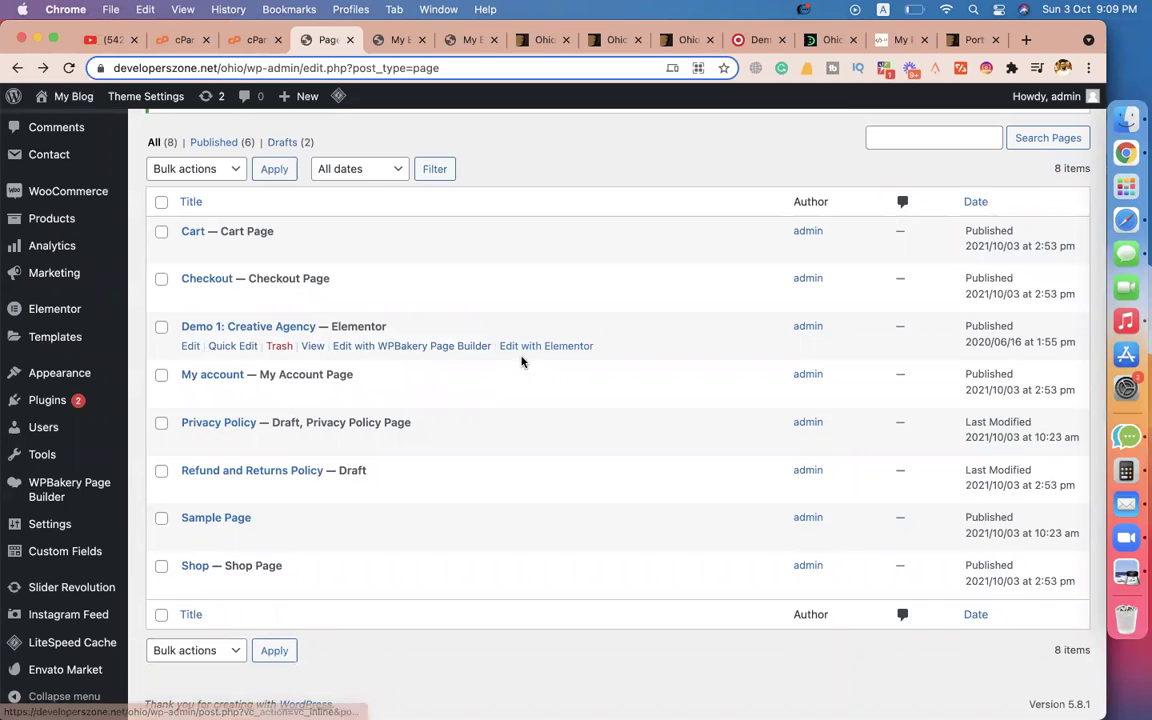
# Quick Edit Demo 1: Creative Agency, retitling it Home and trimming its slug, then update.
pyautogui.click(233, 346)
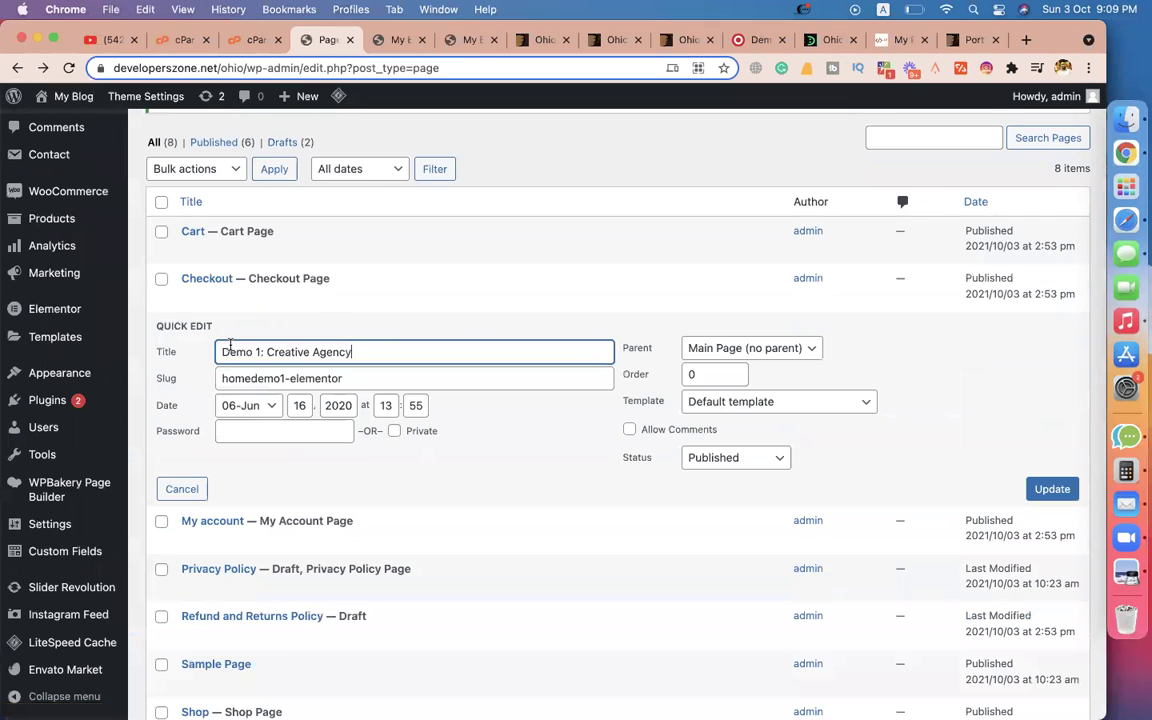
pyautogui.tripleClick(377, 346)
pyautogui.write('Home')
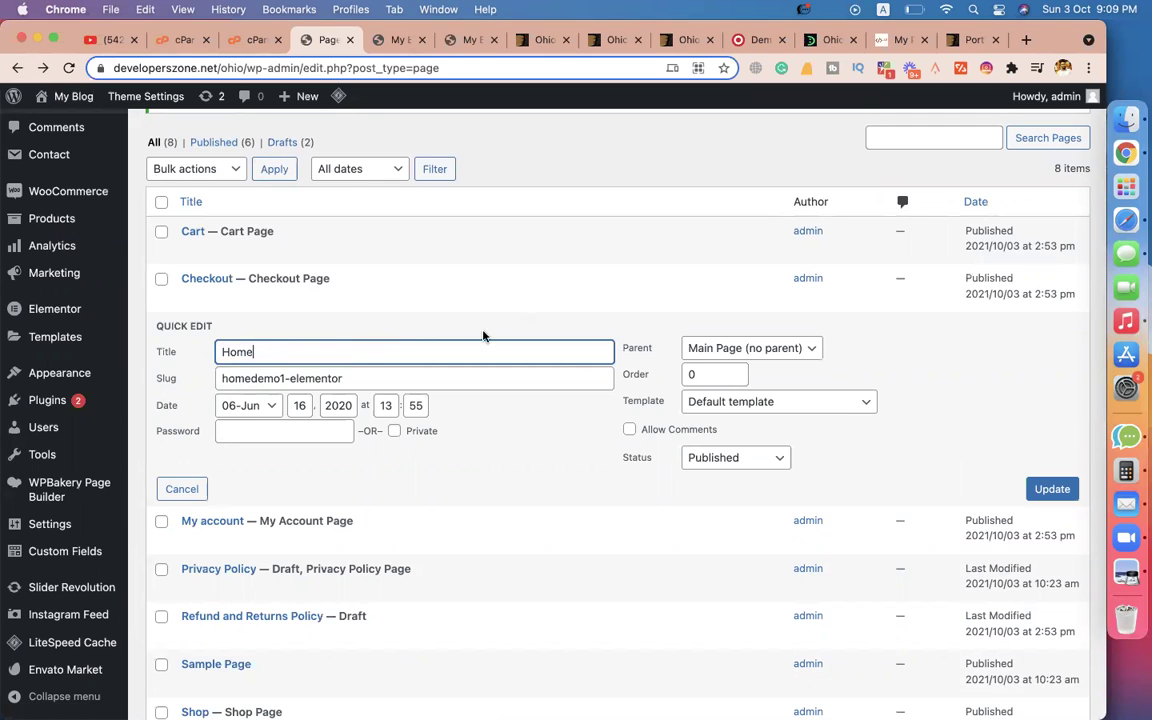
pyautogui.moveTo(260, 378); pyautogui.dragTo(427, 378)
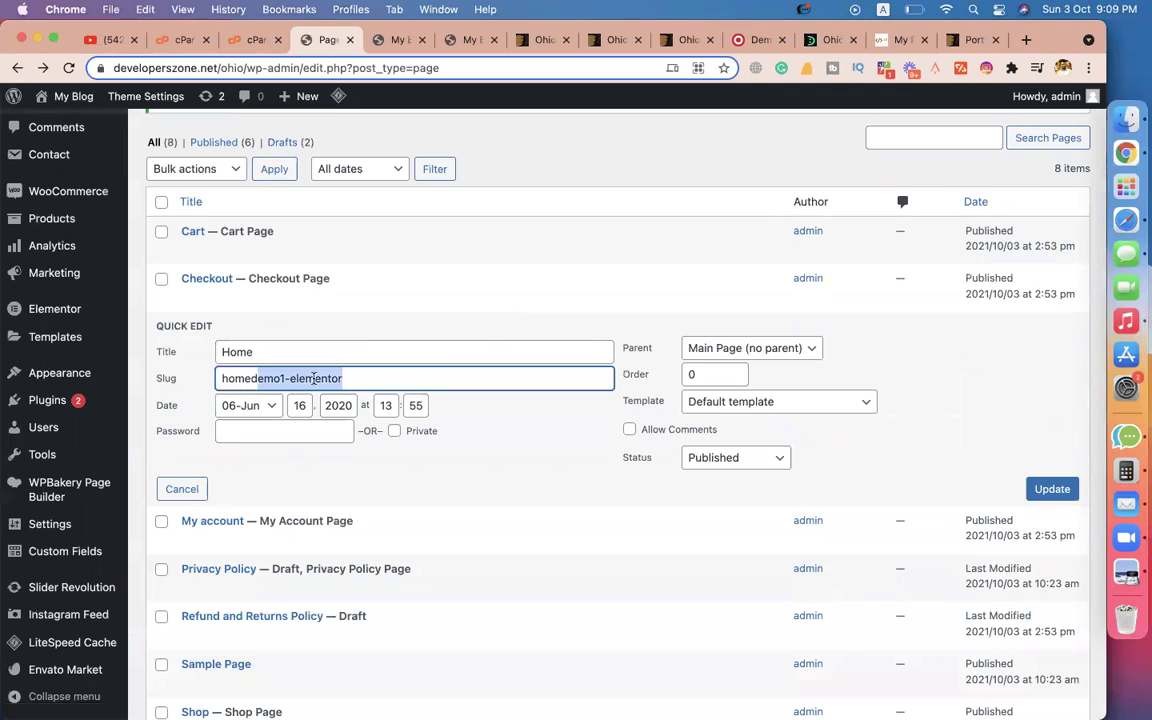
pyautogui.press('BackSpace')
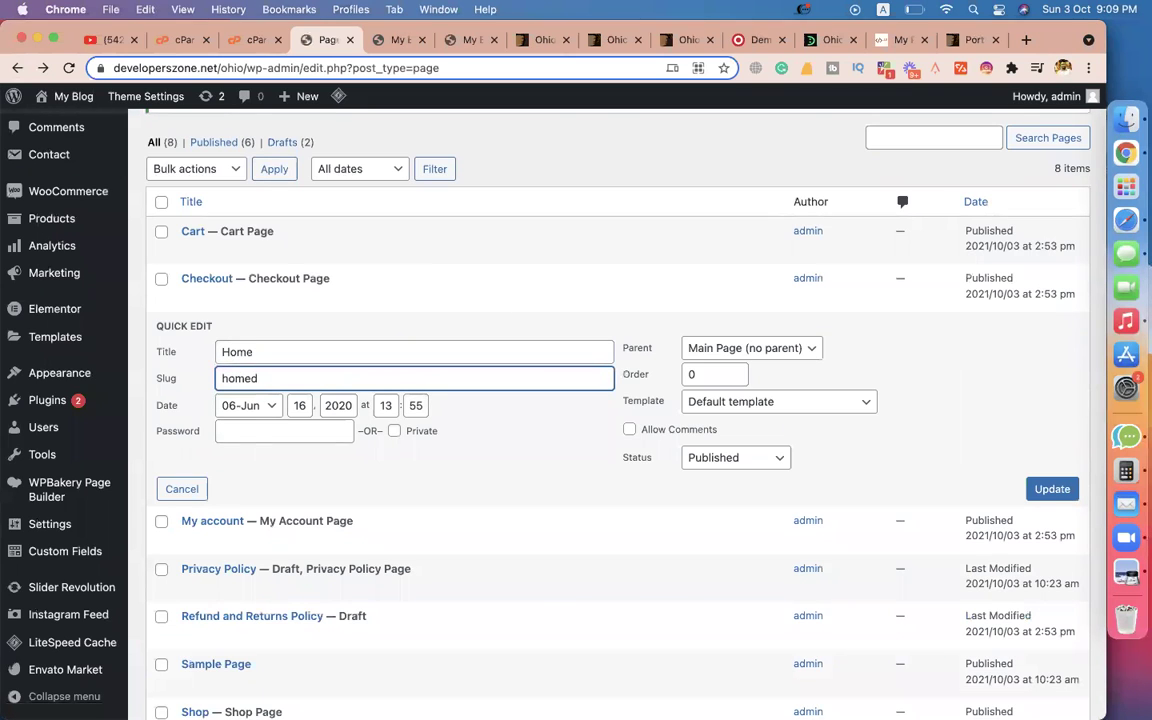
pyautogui.click(1054, 496)
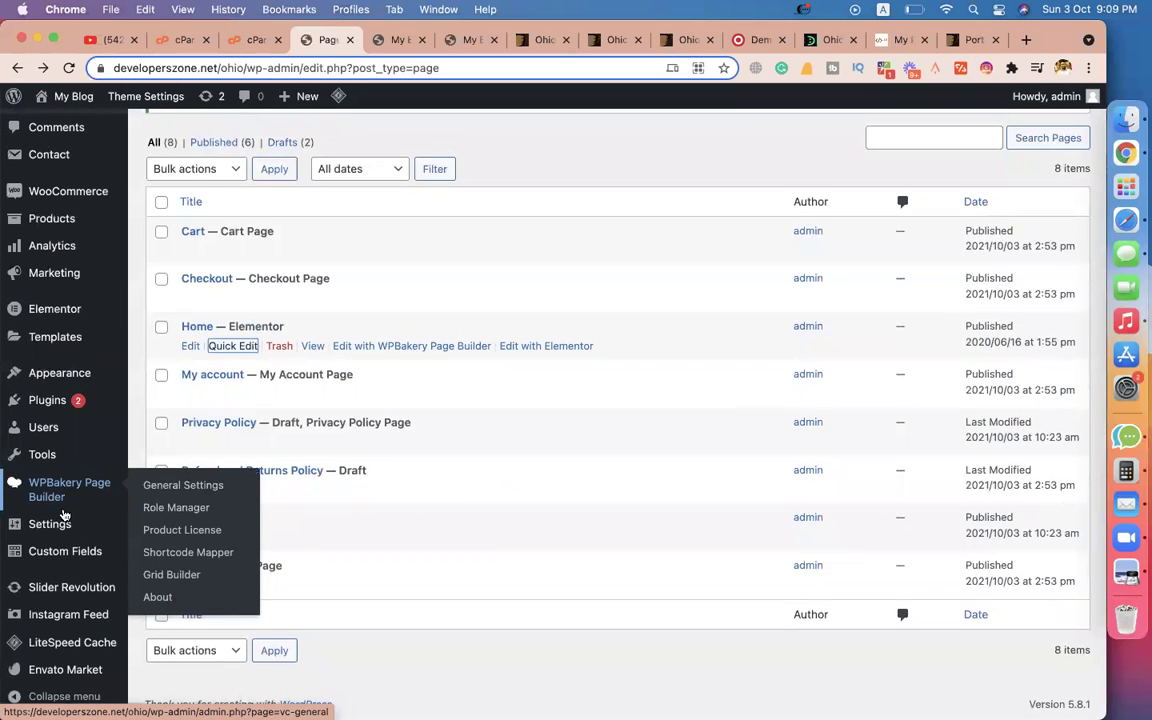
# Open Settings > Reading and check the live site, dismissing its newsletter popup.
pyautogui.moveTo(62, 526)
pyautogui.click(185, 528)
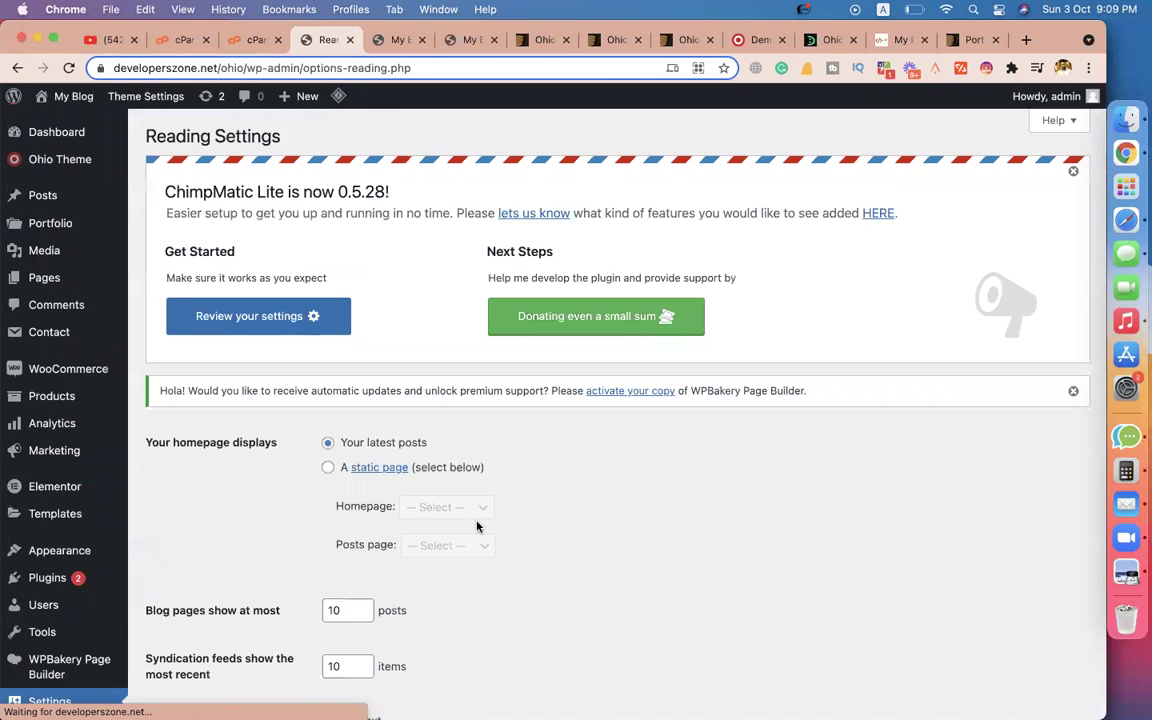
pyautogui.scroll(-3, 363, 422)
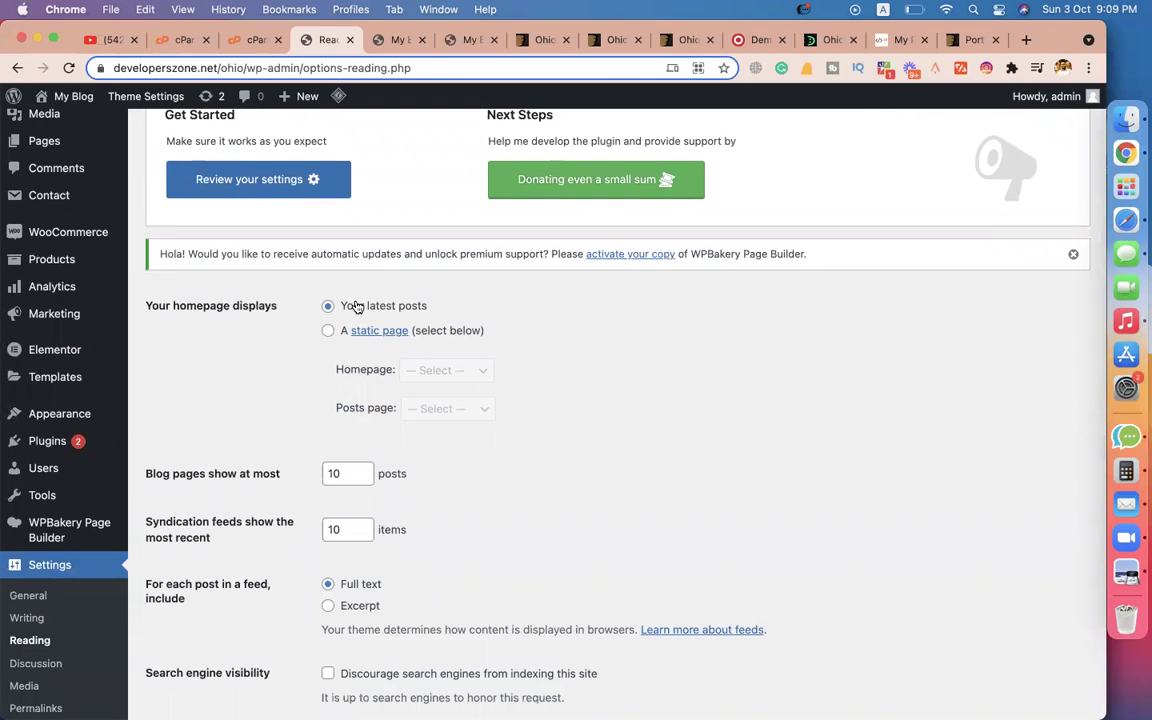
pyautogui.click(395, 40)
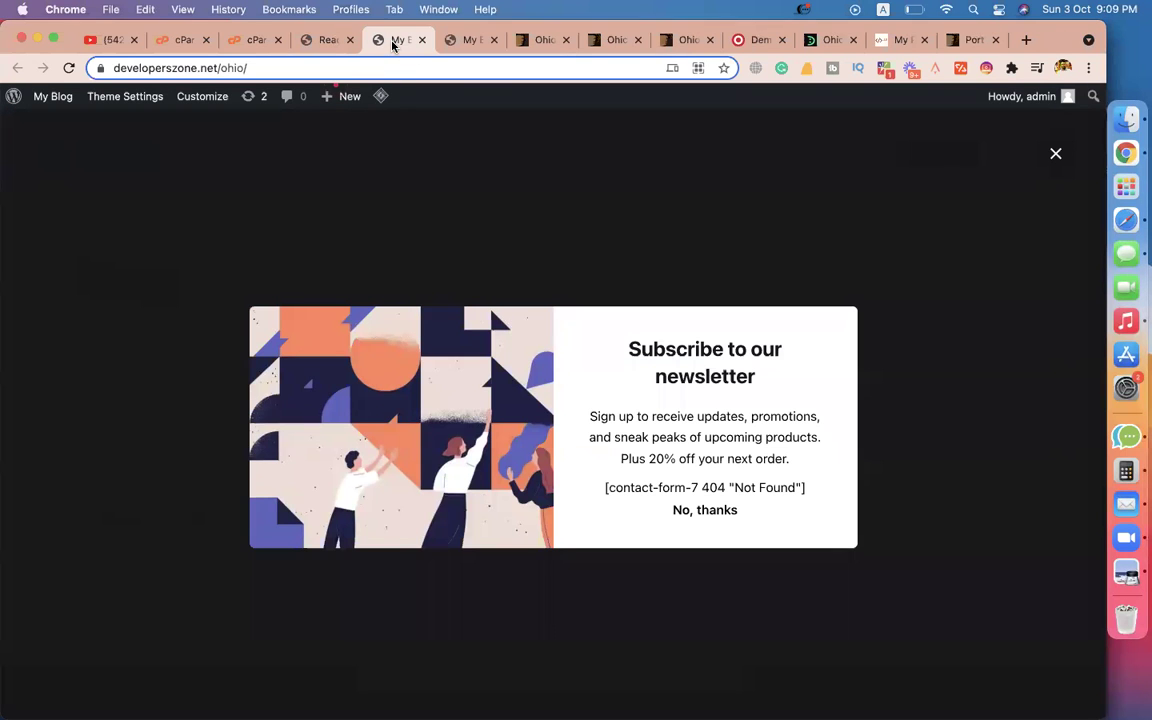
pyautogui.click(1055, 153)
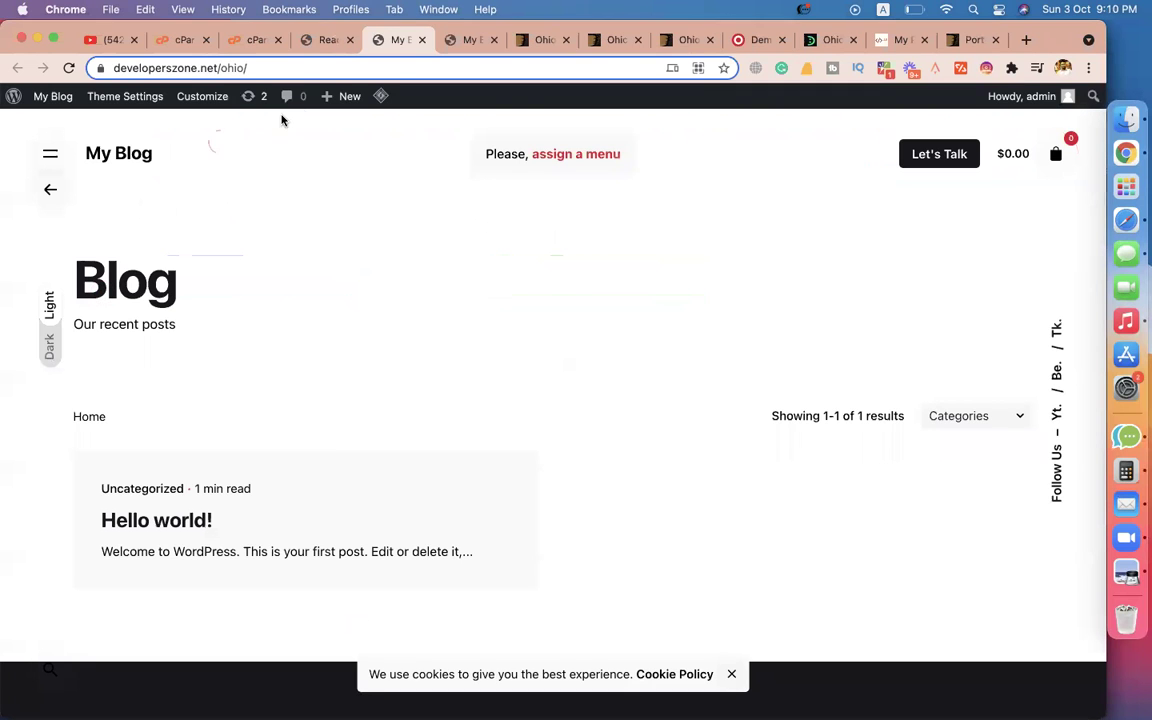
pyautogui.click(322, 40)
# Set the homepage to display the static page Home, leaving the posts page unset.
pyautogui.click(328, 330)
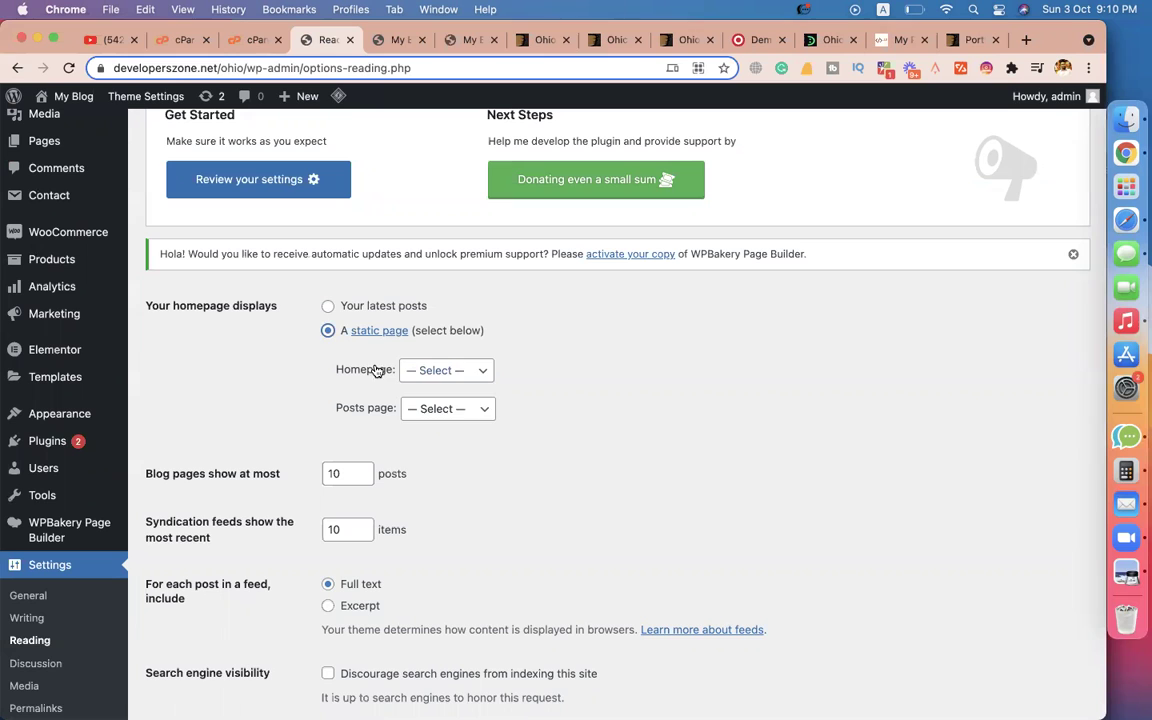
pyautogui.click(419, 370)
pyautogui.click(436, 430)
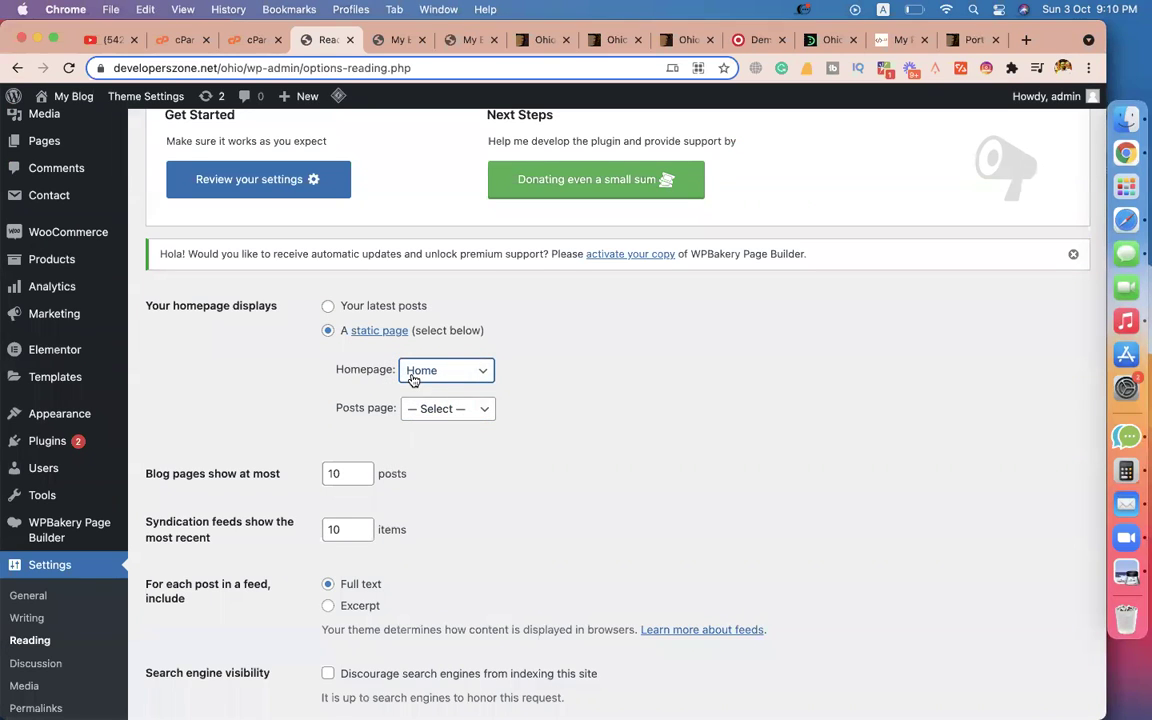
pyautogui.click(423, 414)
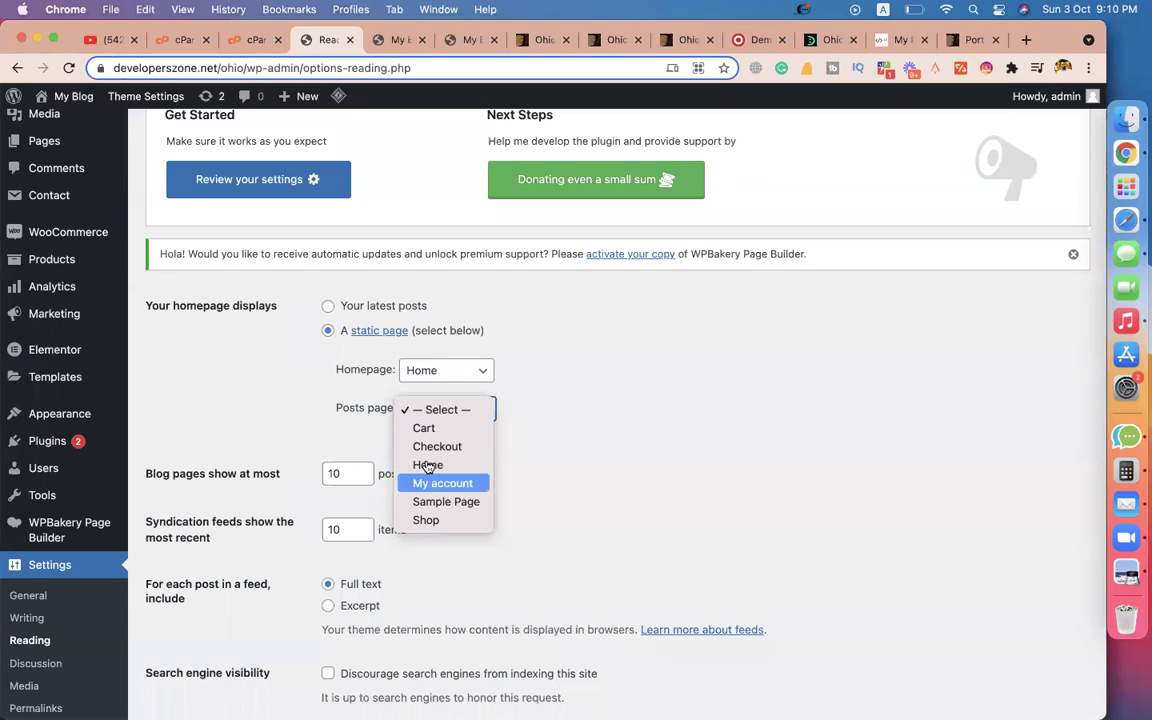
pyautogui.click(570, 450)
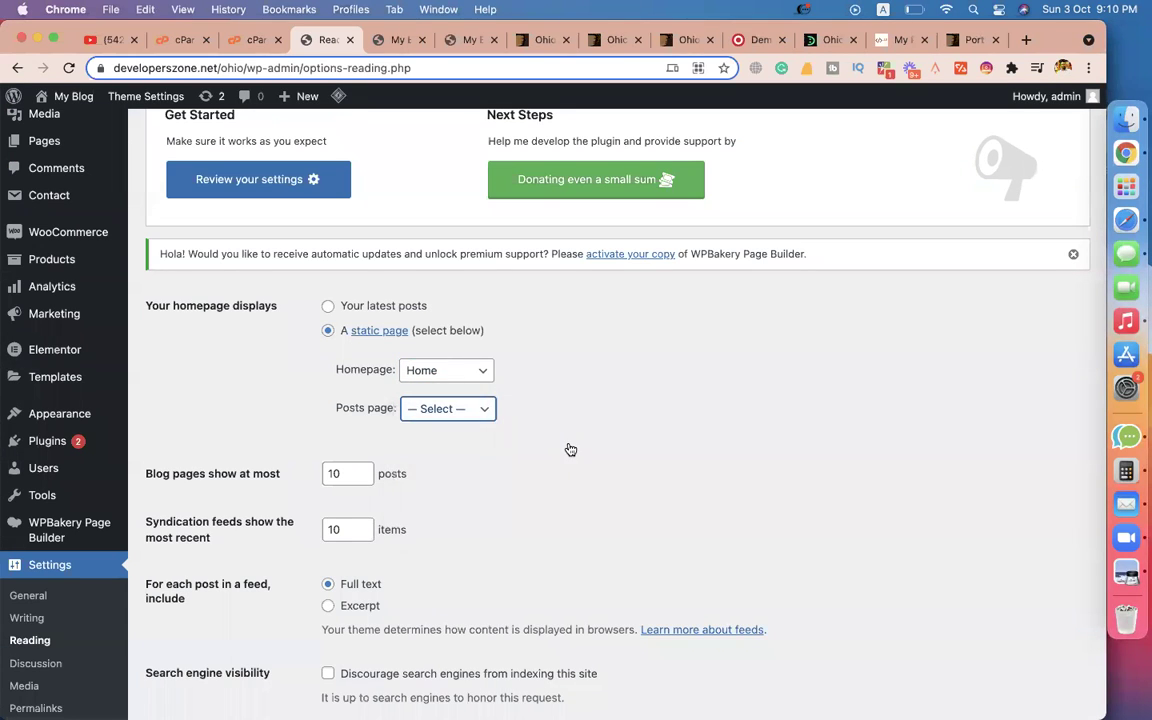
# Check the live site's tab, then open the Dashboard from the My Blog admin-bar menu.
pyautogui.hotkey('ctrl', 'Tab')
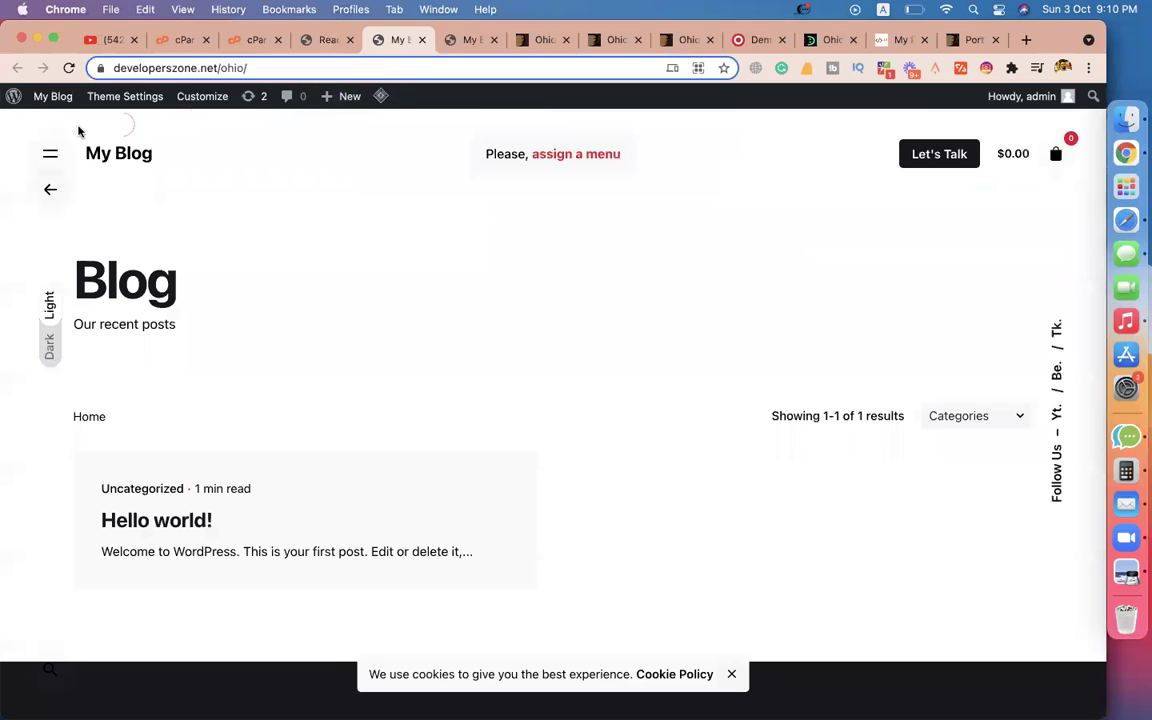
pyautogui.moveTo(50, 97)
pyautogui.click(43, 126)
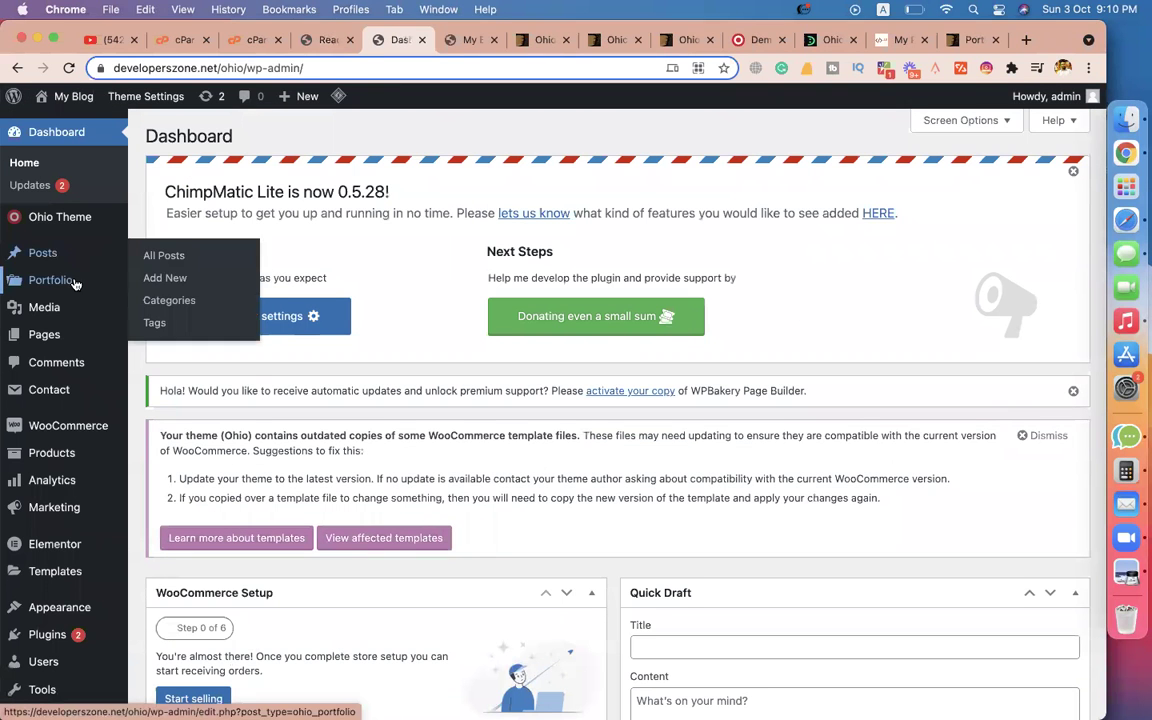
# Tick Sample Page, Privacy Policy, My account, Checkout, Cart and Refund and Returns Policy, and bulk-move them to Trash.
pyautogui.moveTo(56, 340)
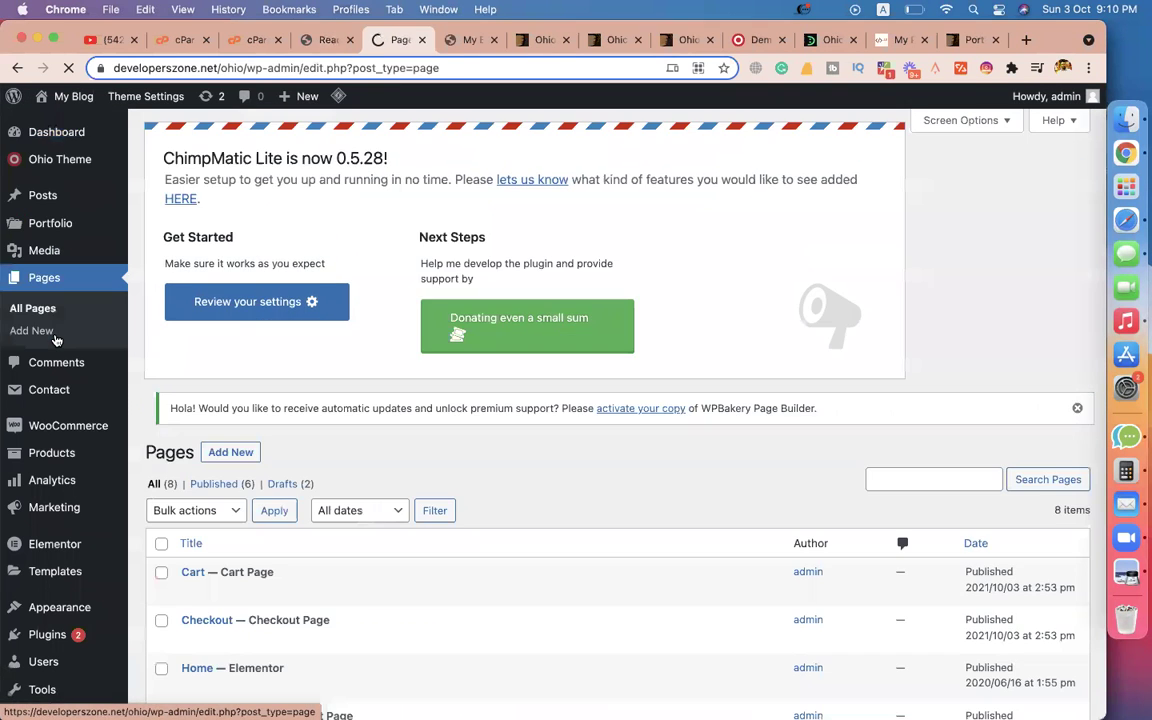
pyautogui.scroll(-4, 300, 390)
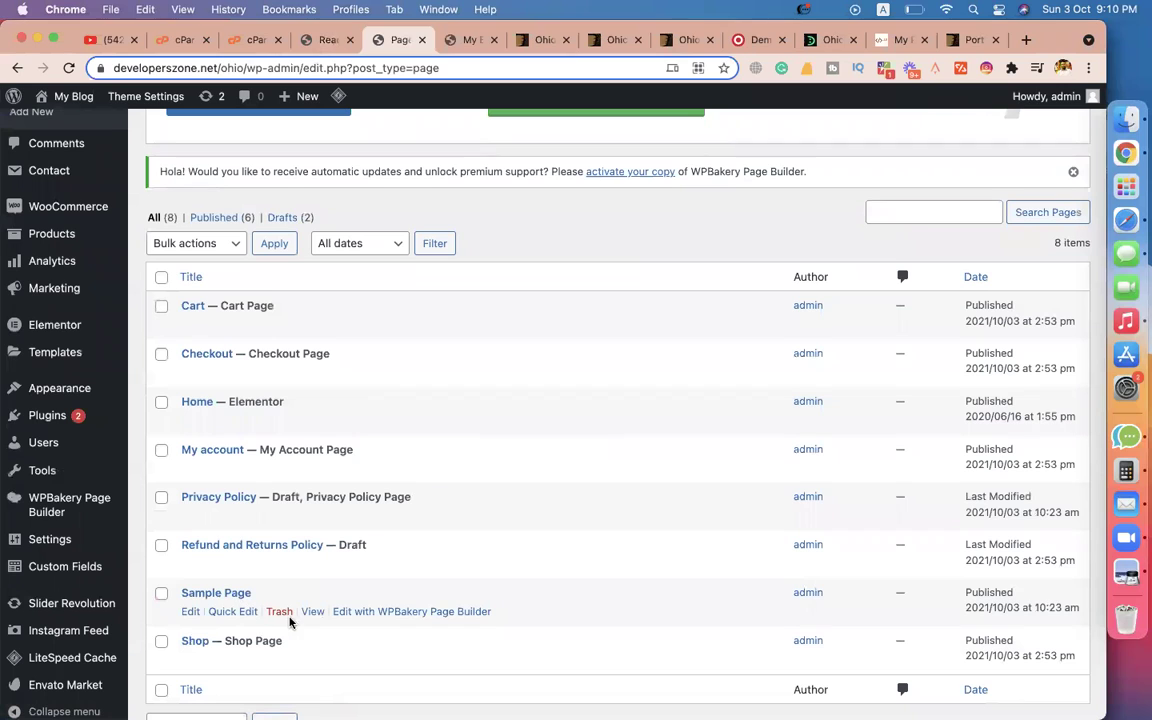
pyautogui.click(162, 594)
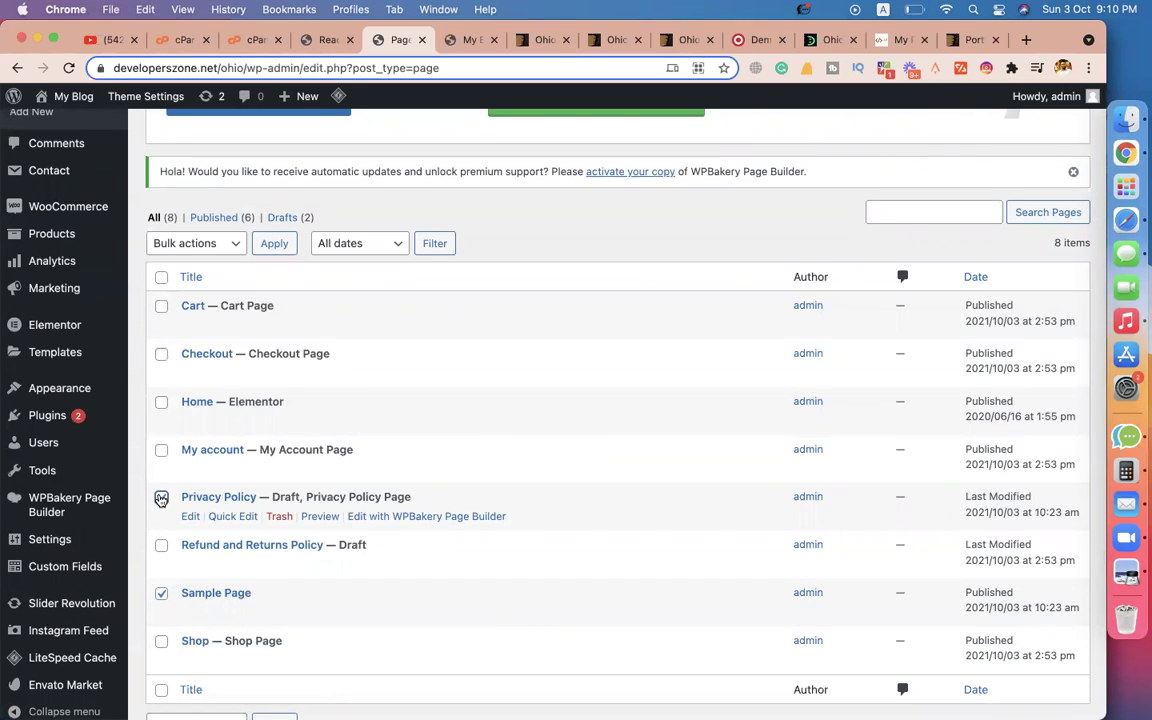
pyautogui.click(161, 498)
pyautogui.click(161, 451)
pyautogui.click(161, 355)
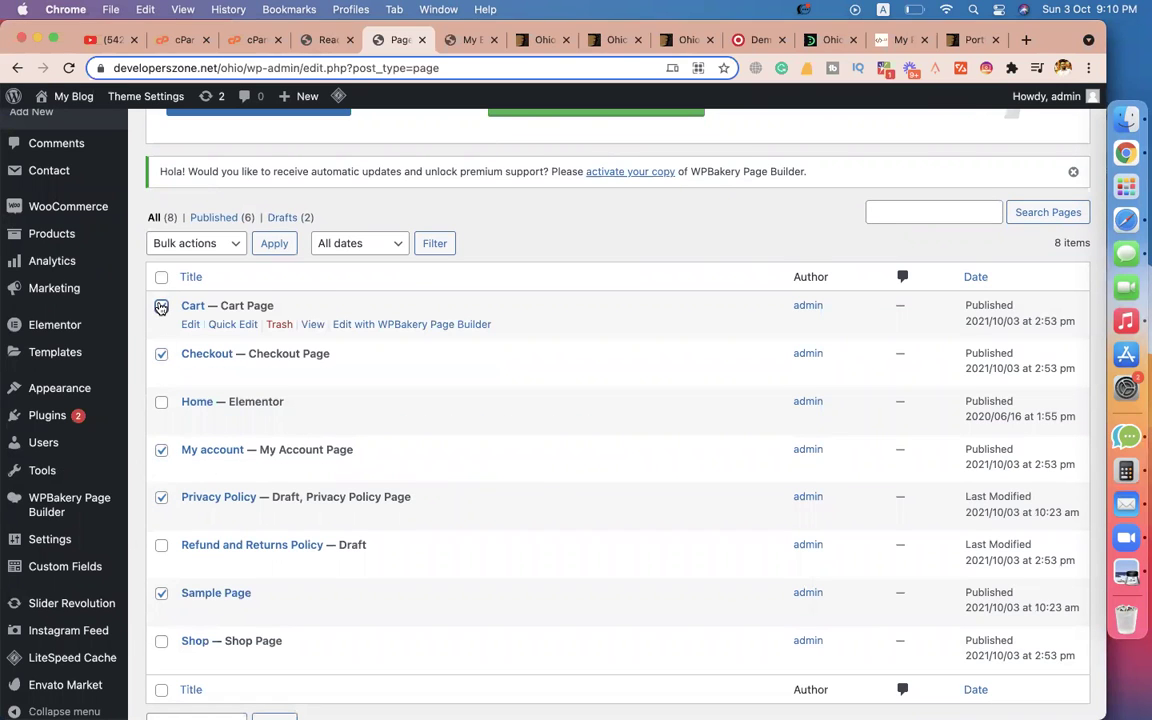
pyautogui.click(161, 307)
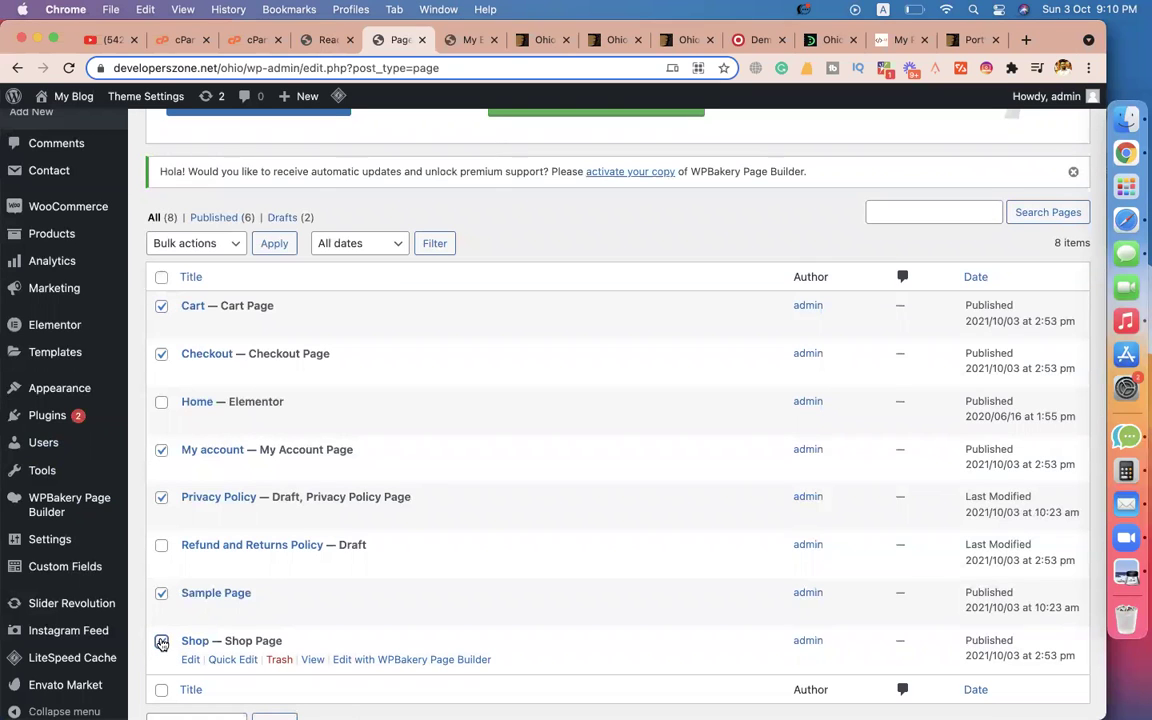
pyautogui.click(161, 546)
pyautogui.click(197, 244)
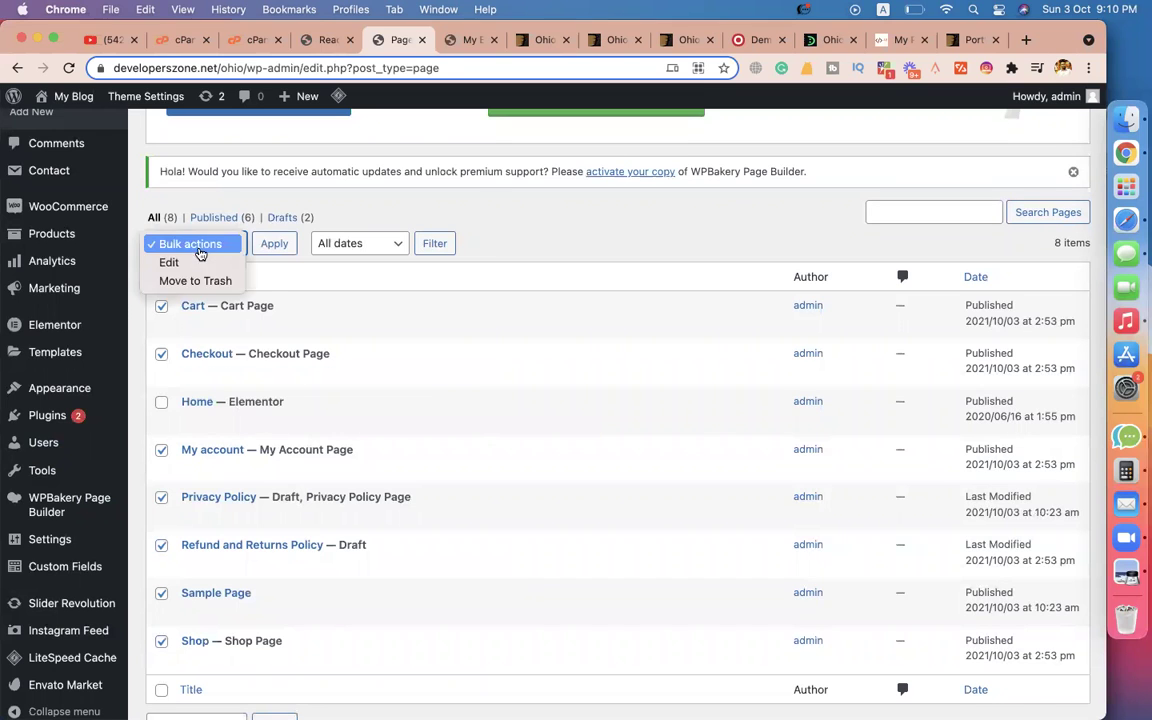
pyautogui.click(196, 281)
pyautogui.click(270, 248)
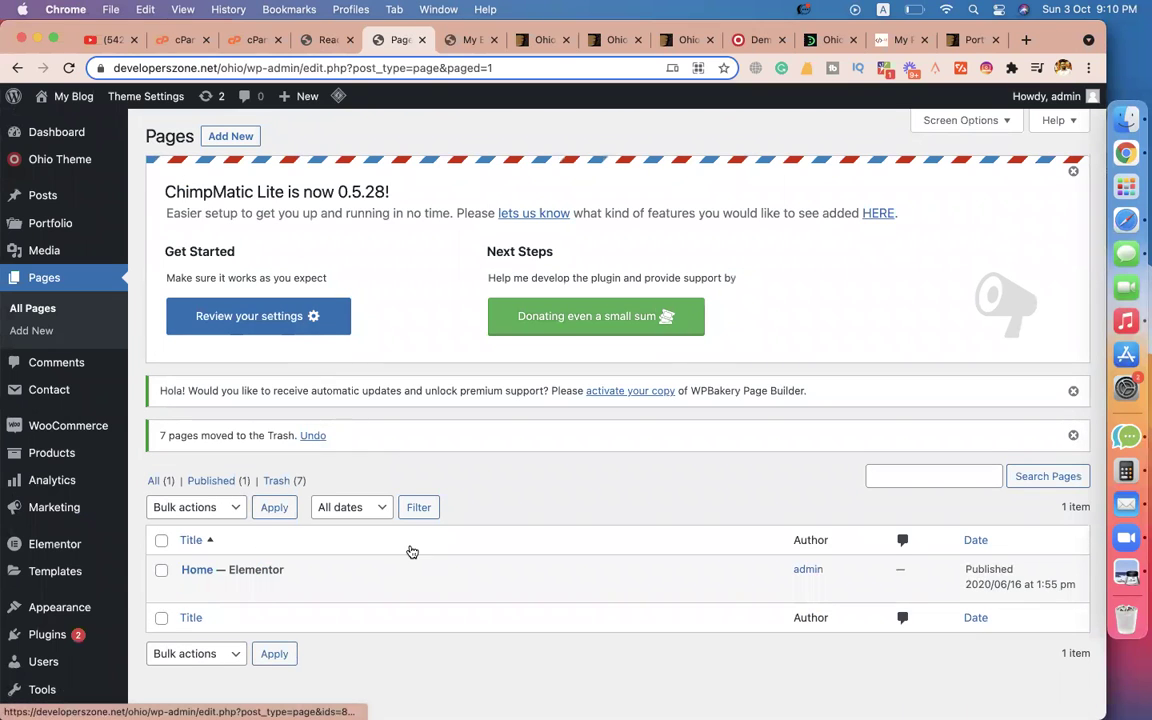
# Empty the Trash of its seven pages, return to All (1), and start a new page.
pyautogui.click(280, 481)
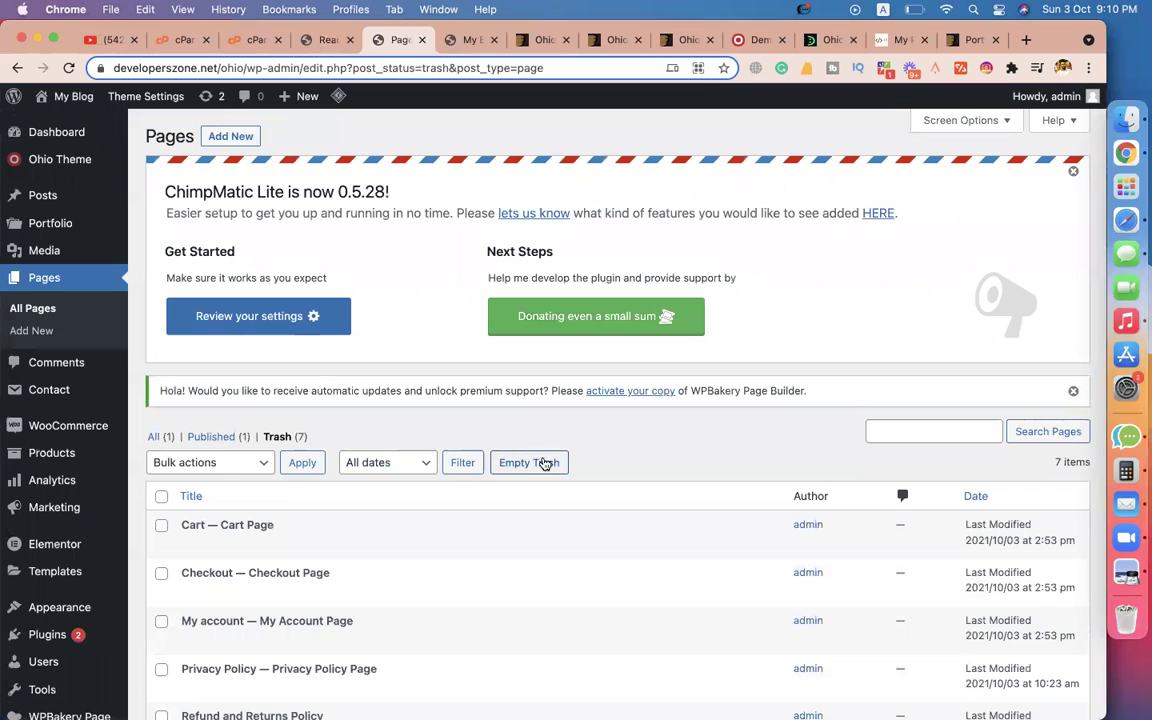
pyautogui.click(545, 464)
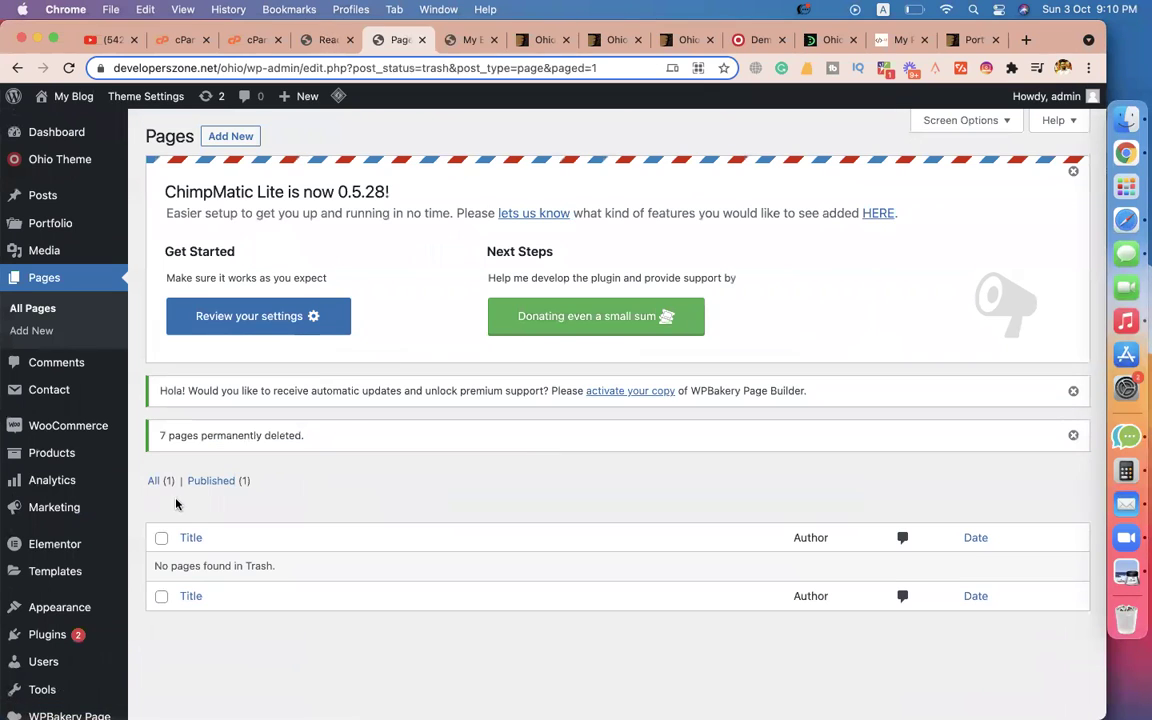
pyautogui.click(154, 481)
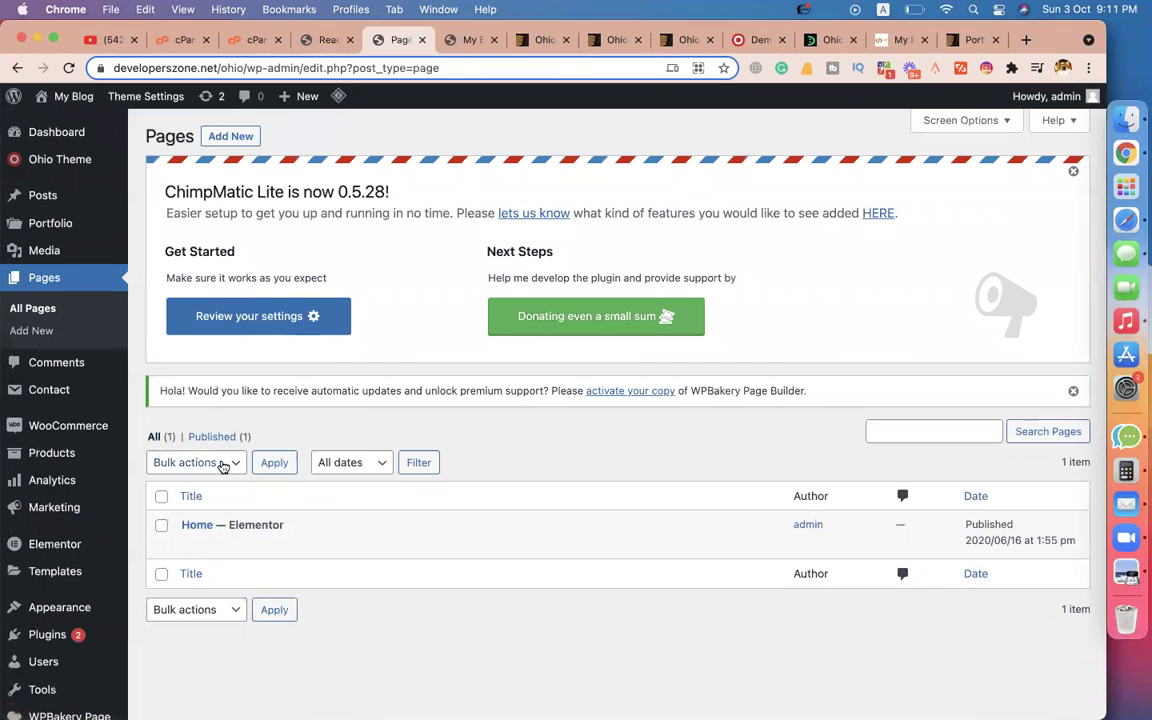
pyautogui.click(233, 138)
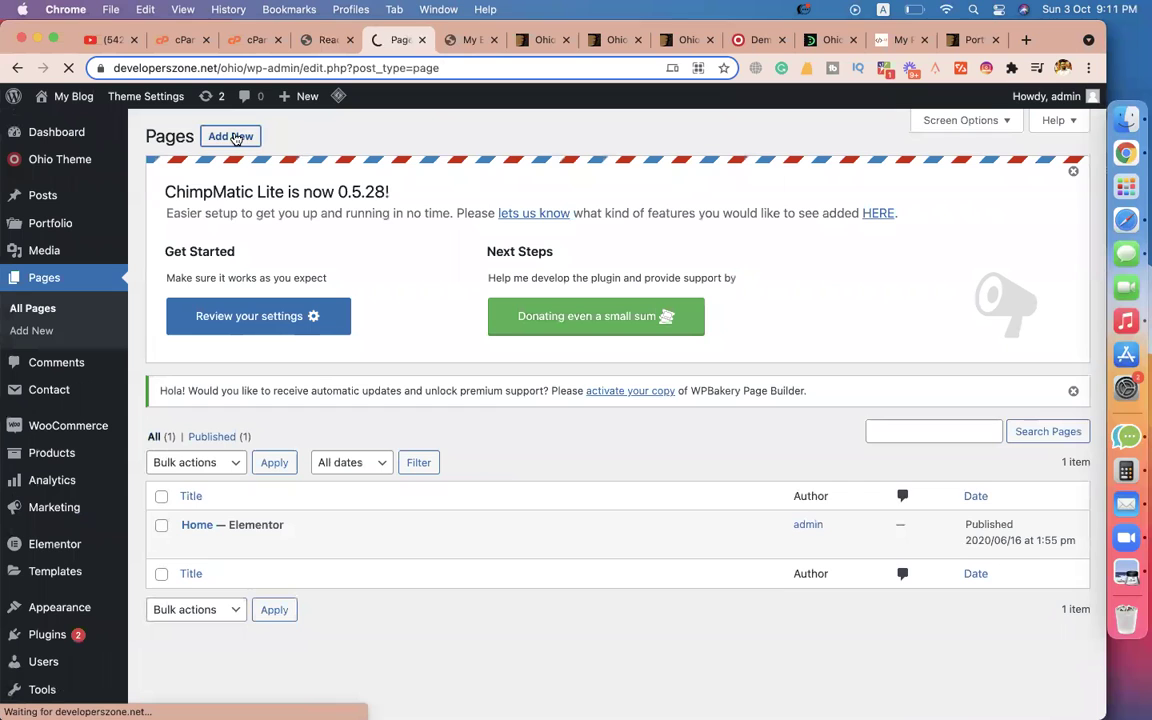
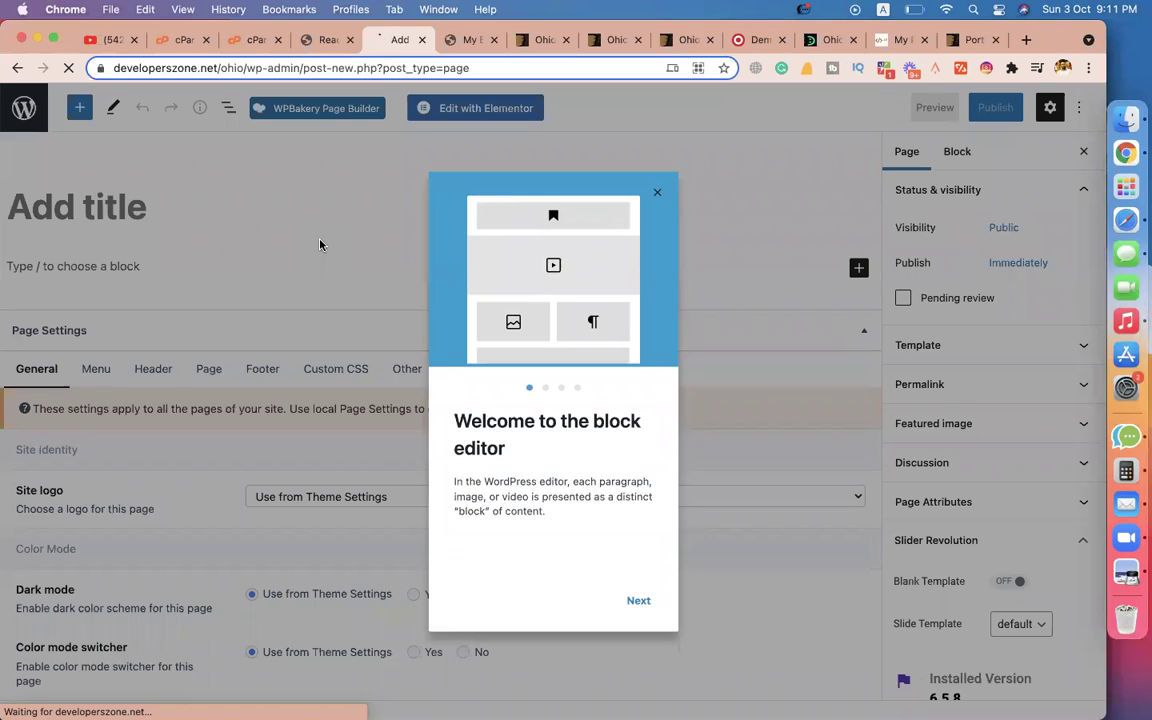
# Dismiss the block editor welcome tour and click into the new page's title and body.
pyautogui.click(657, 192)
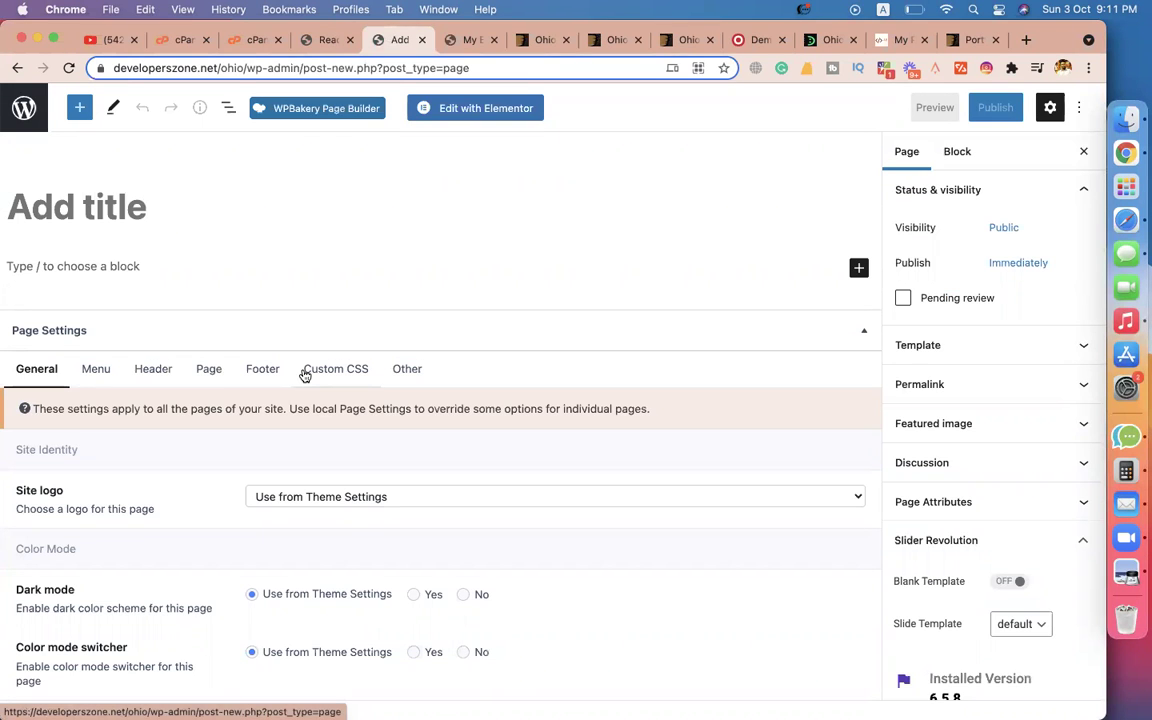
pyautogui.click(101, 190)
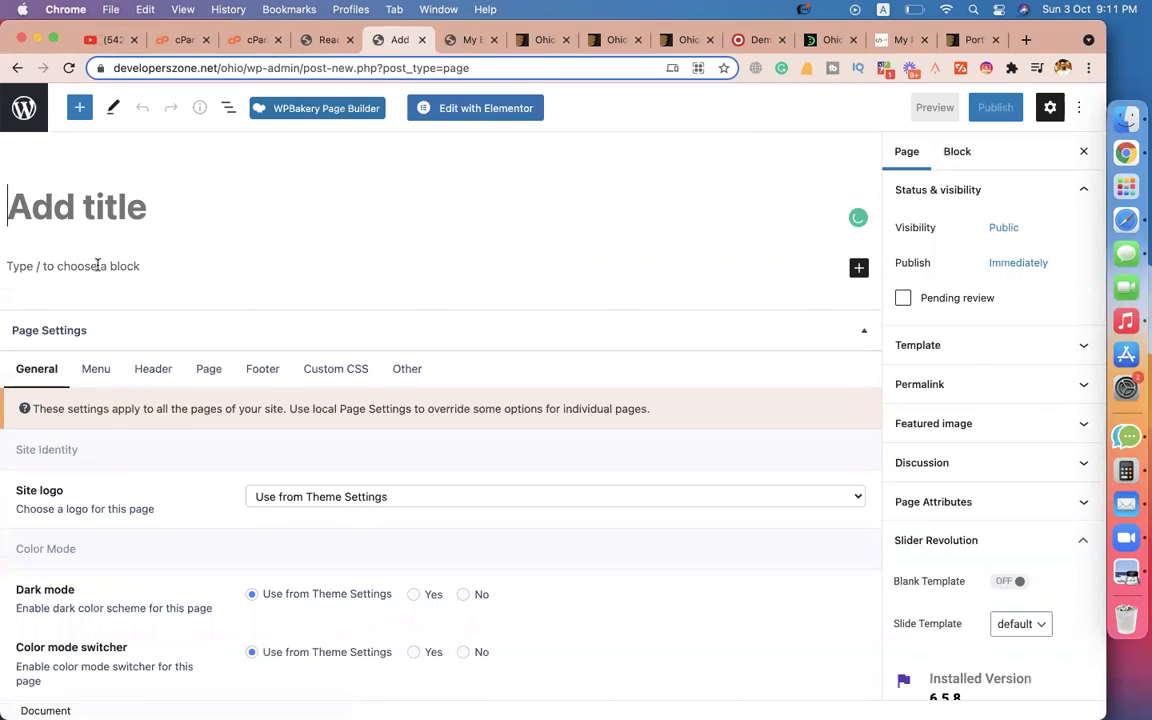
pyautogui.click(97, 265)
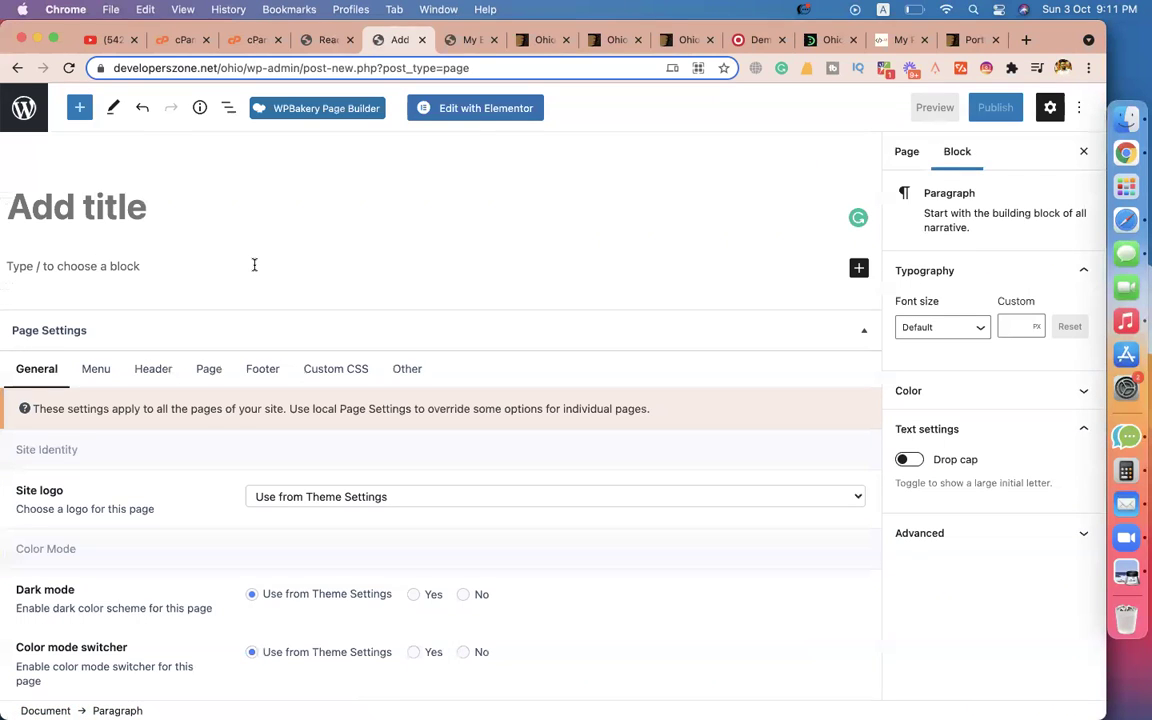
# Glance at the blog's front page tab, then bring up the WordPress Dashboard tab.
pyautogui.click(486, 44)
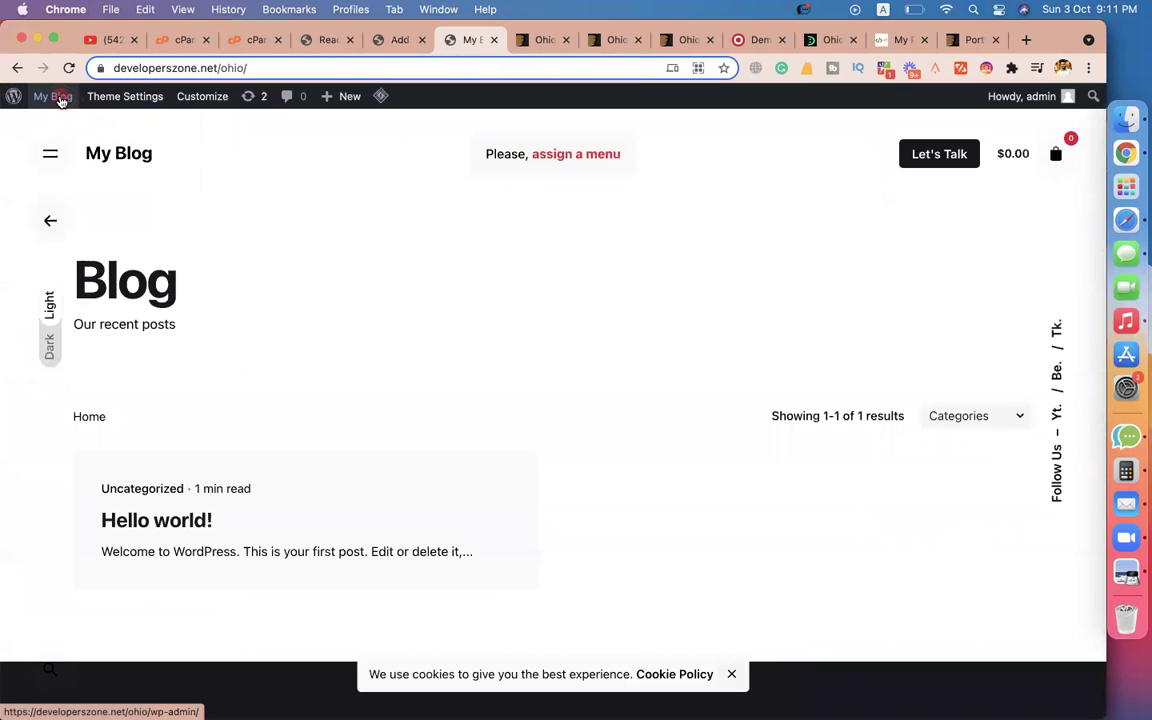
pyautogui.moveTo(61, 100)
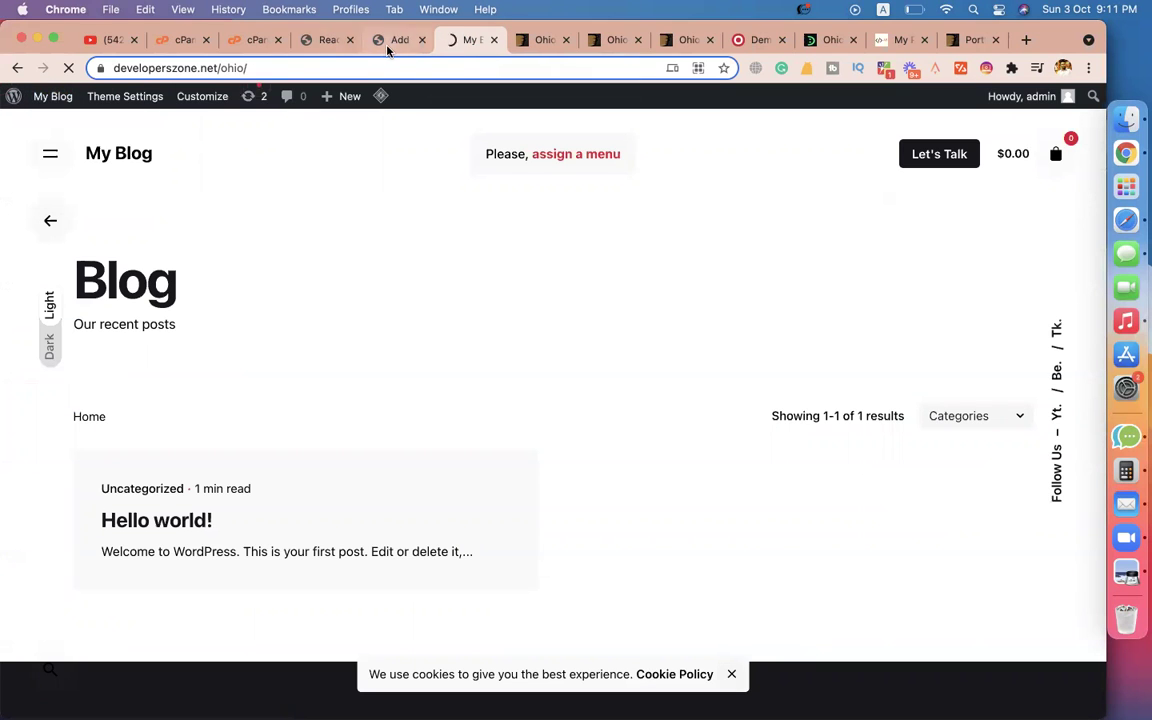
pyautogui.click(385, 41)
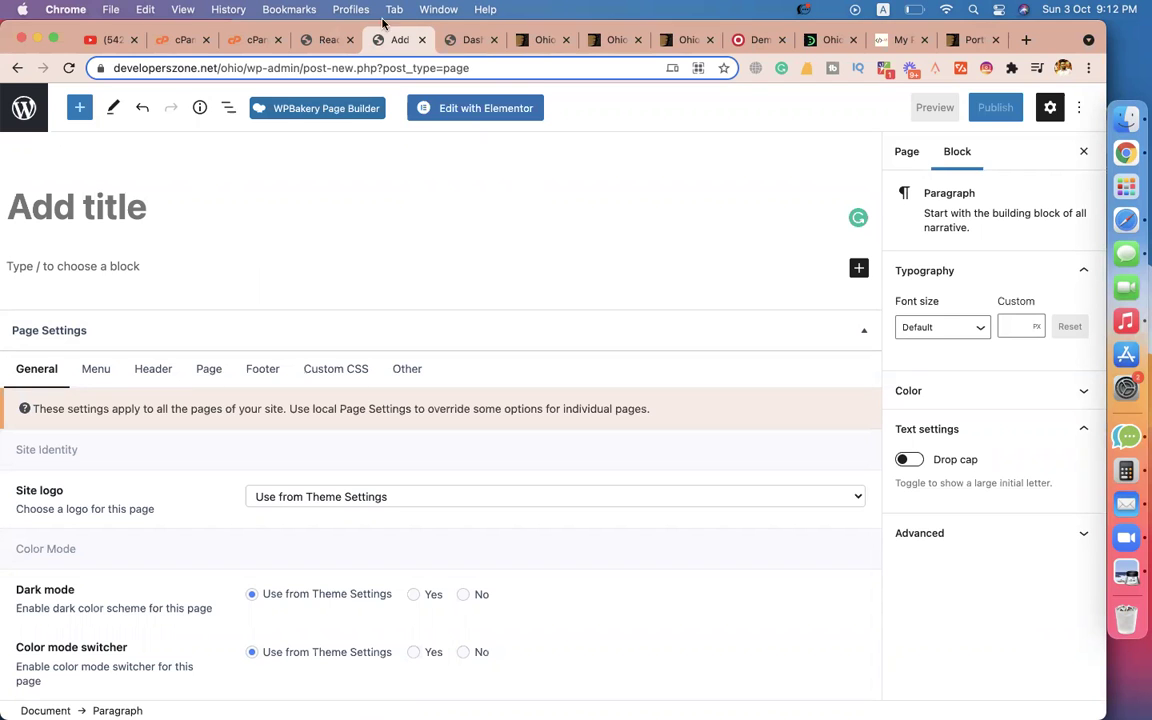
pyautogui.click(449, 42)
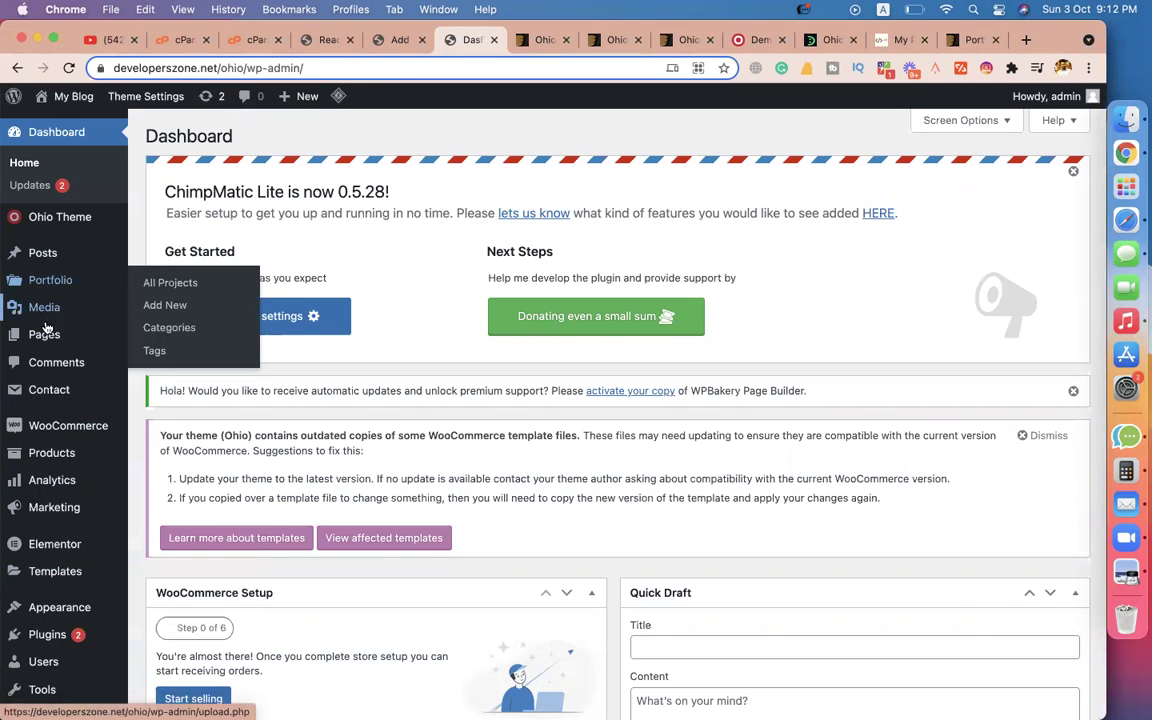
# Open the list of installed plugins in WordPress admin.
pyautogui.scroll(-3, 50, 478)
pyautogui.click(49, 481)
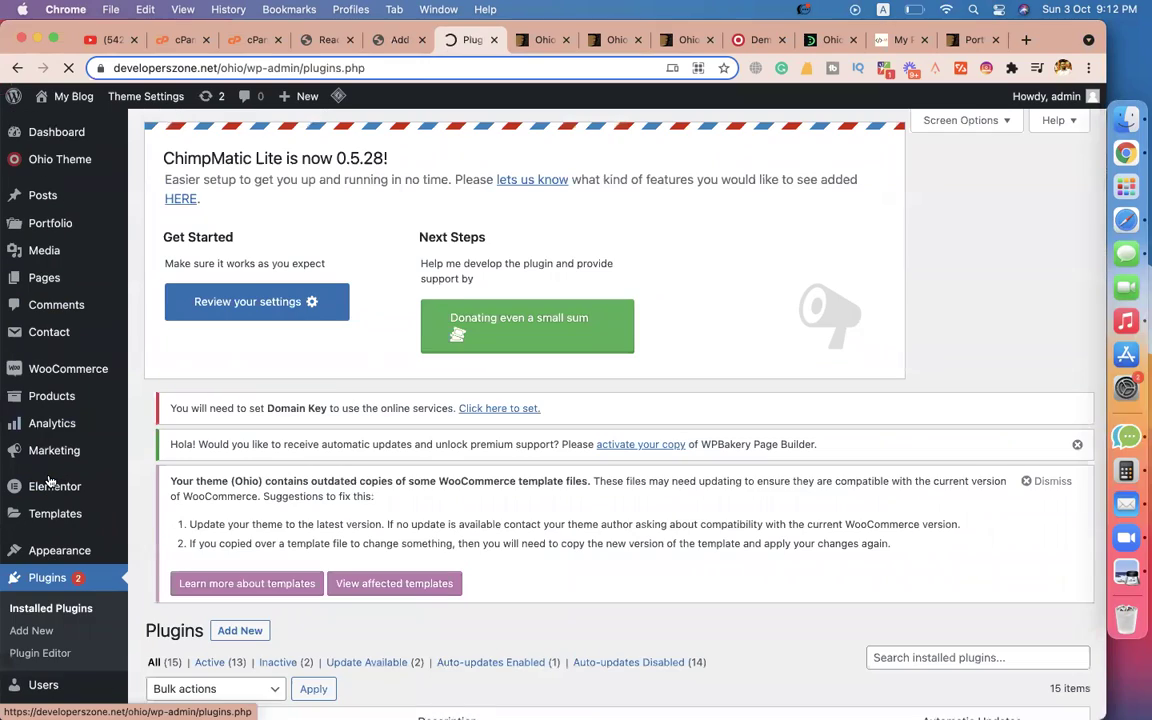
pyautogui.scroll(-5, 235, 492)
pyautogui.scroll(5, 235, 492)
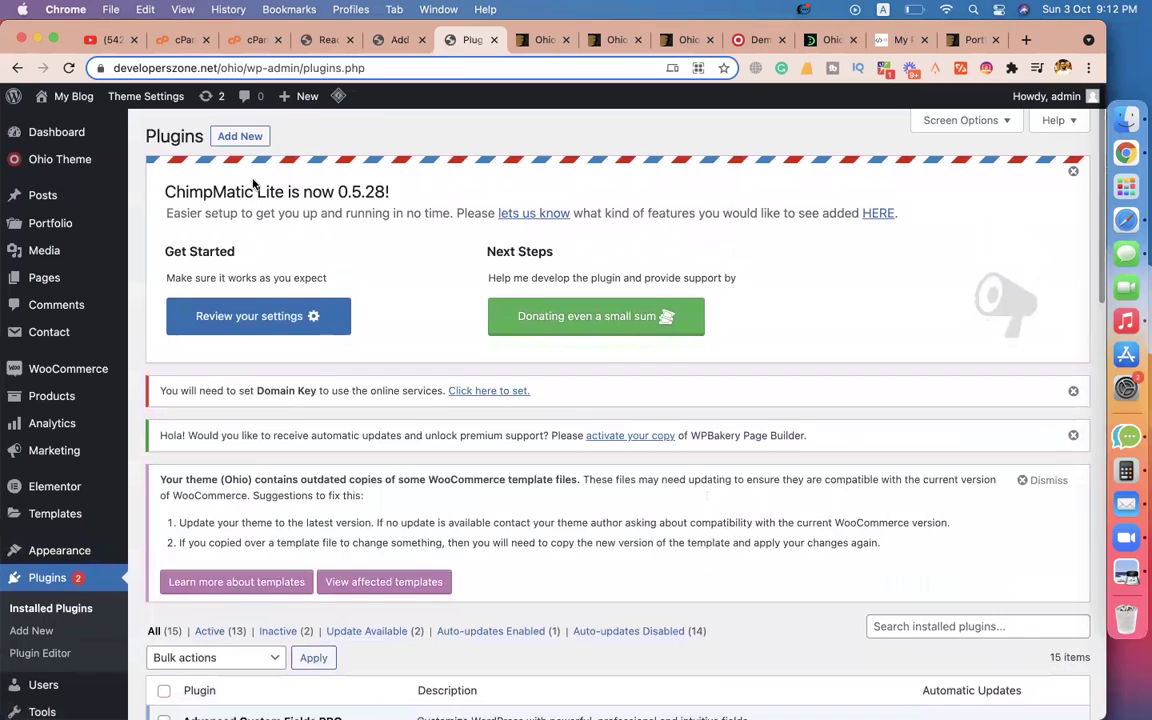
# Install and activate Classic Editor from Add Plugins, then go back to the new-page editor.
pyautogui.click(243, 143)
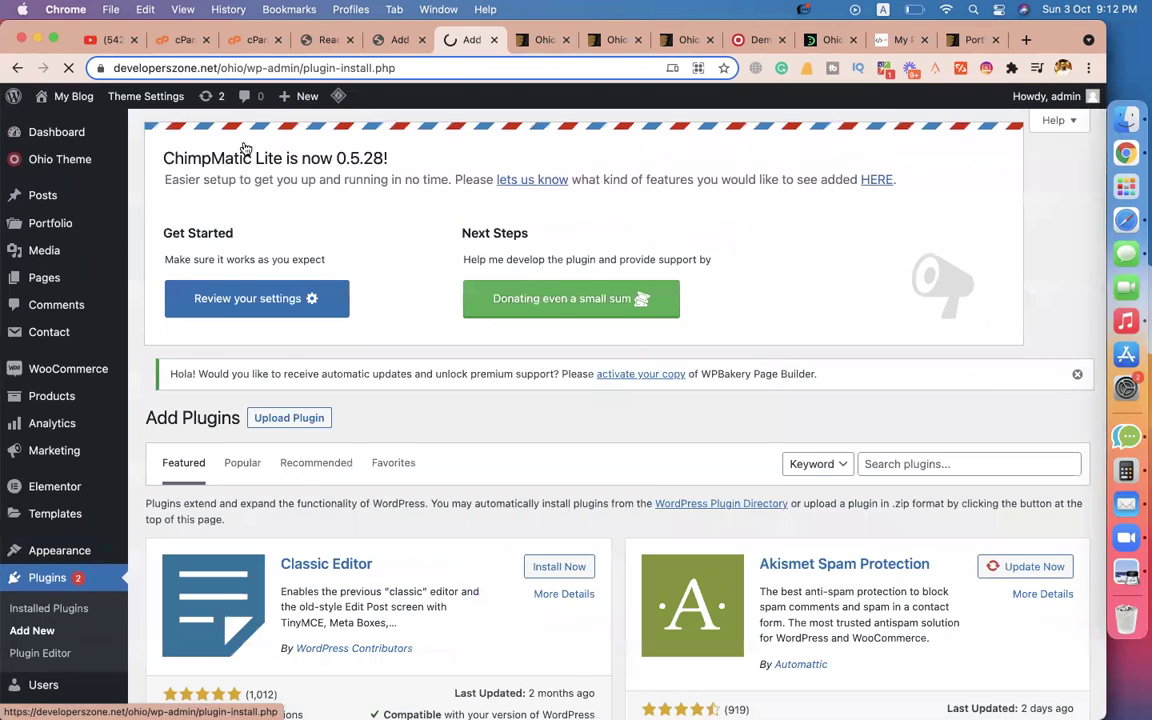
pyautogui.scroll(-4, 378, 290)
pyautogui.click(556, 368)
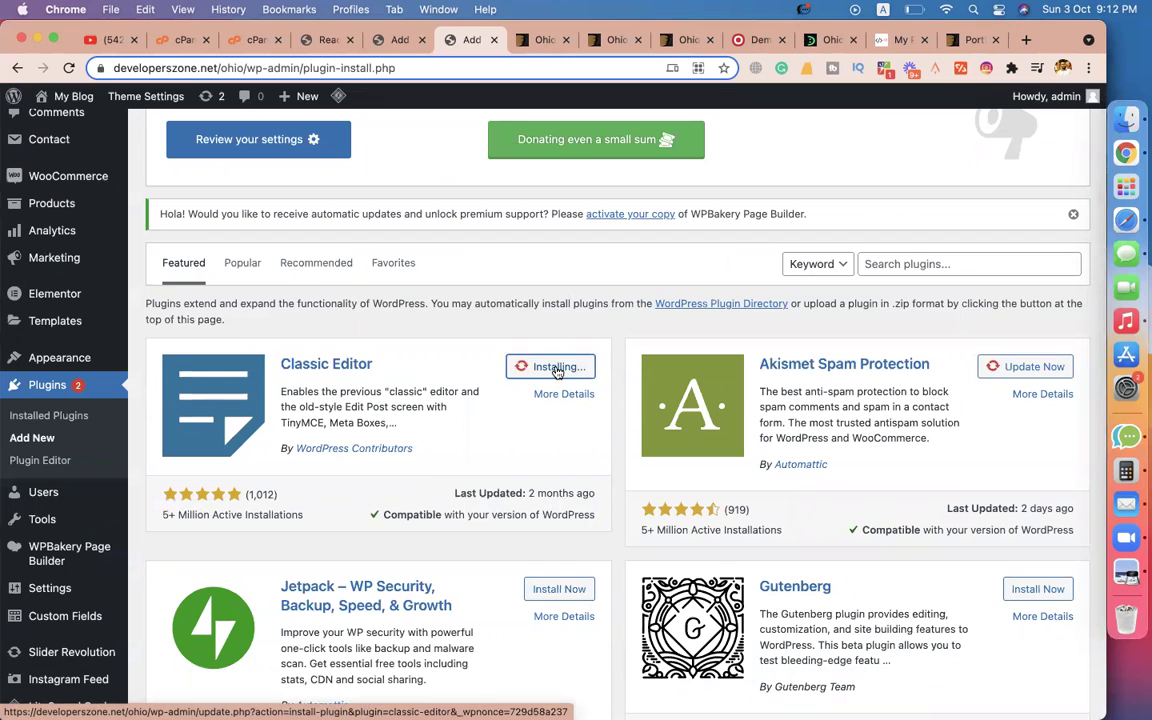
pyautogui.click(560, 367)
pyautogui.click(394, 40)
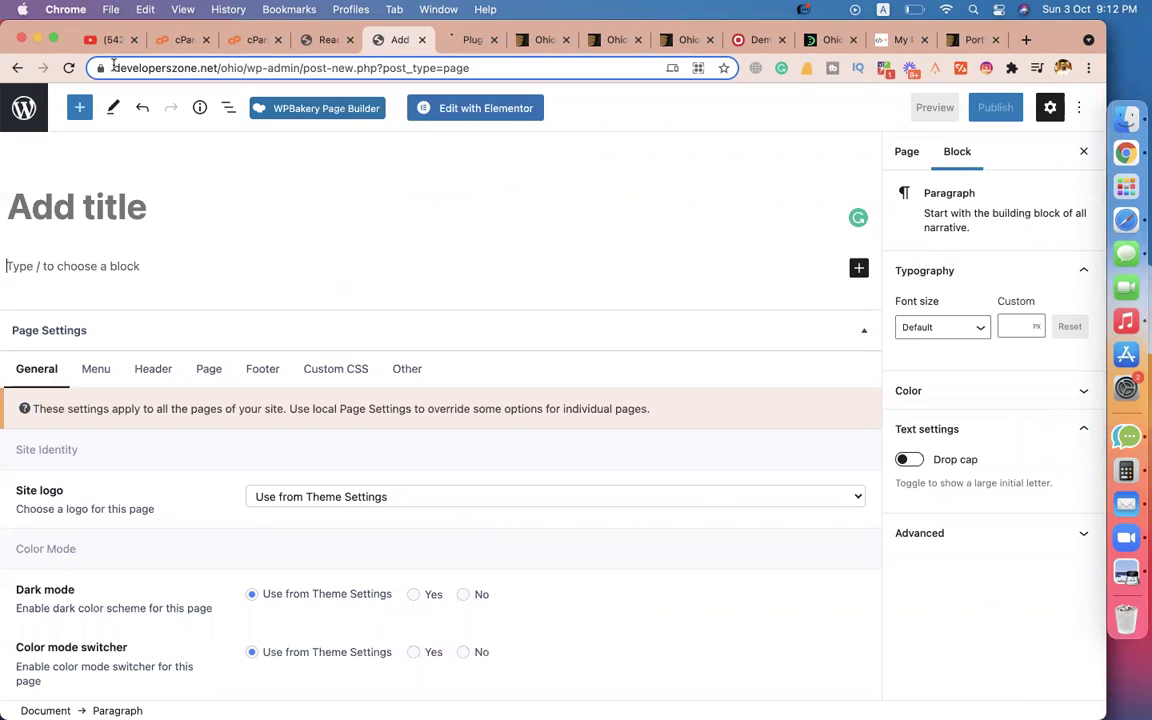
# Reload the editor so the classic editor applies, and dismiss the WPBakery welcome popup.
pyautogui.click(68, 67)
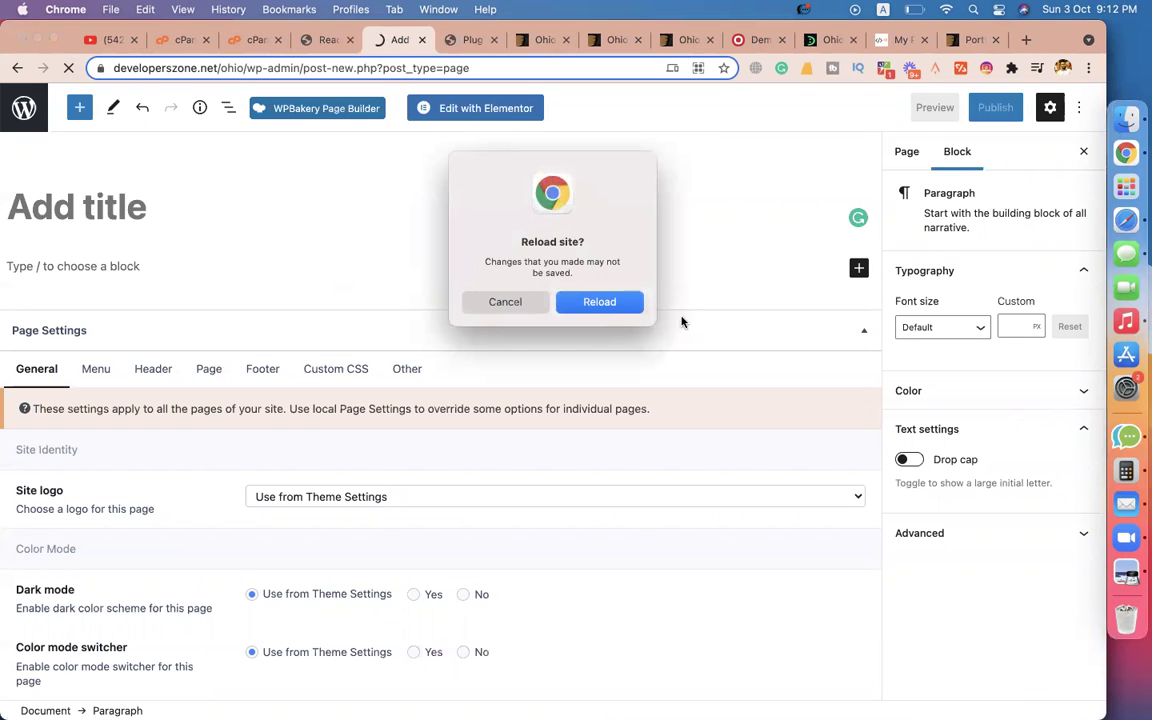
pyautogui.click(599, 303)
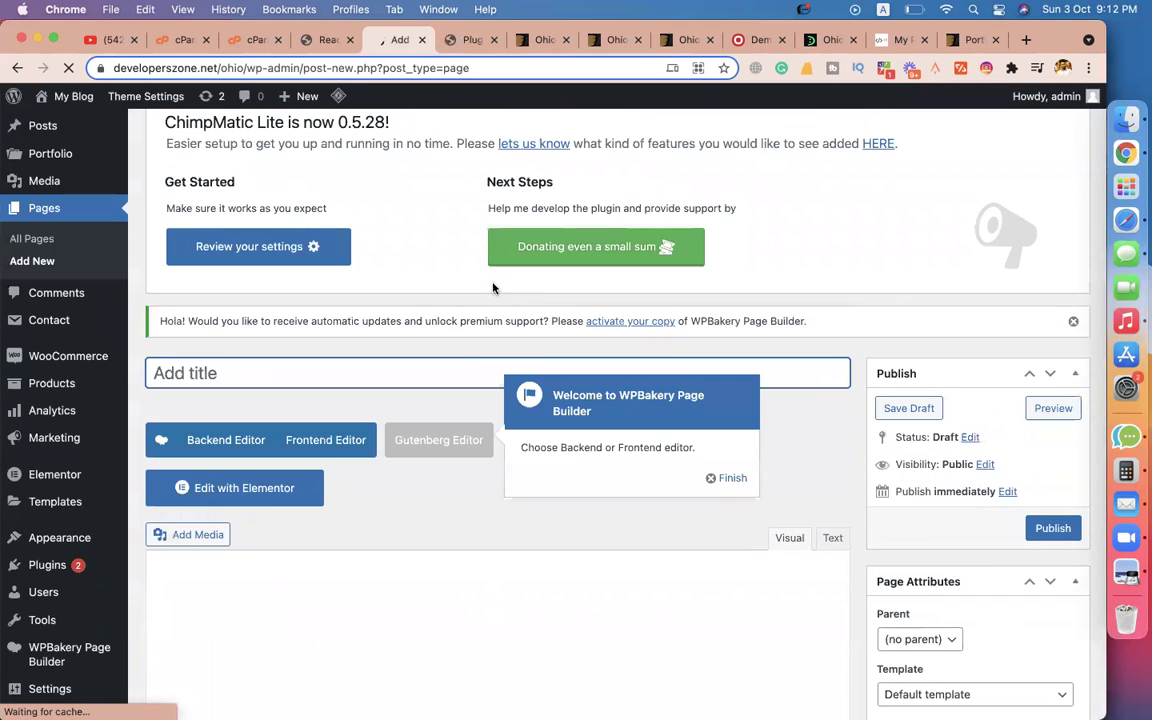
pyautogui.click(732, 479)
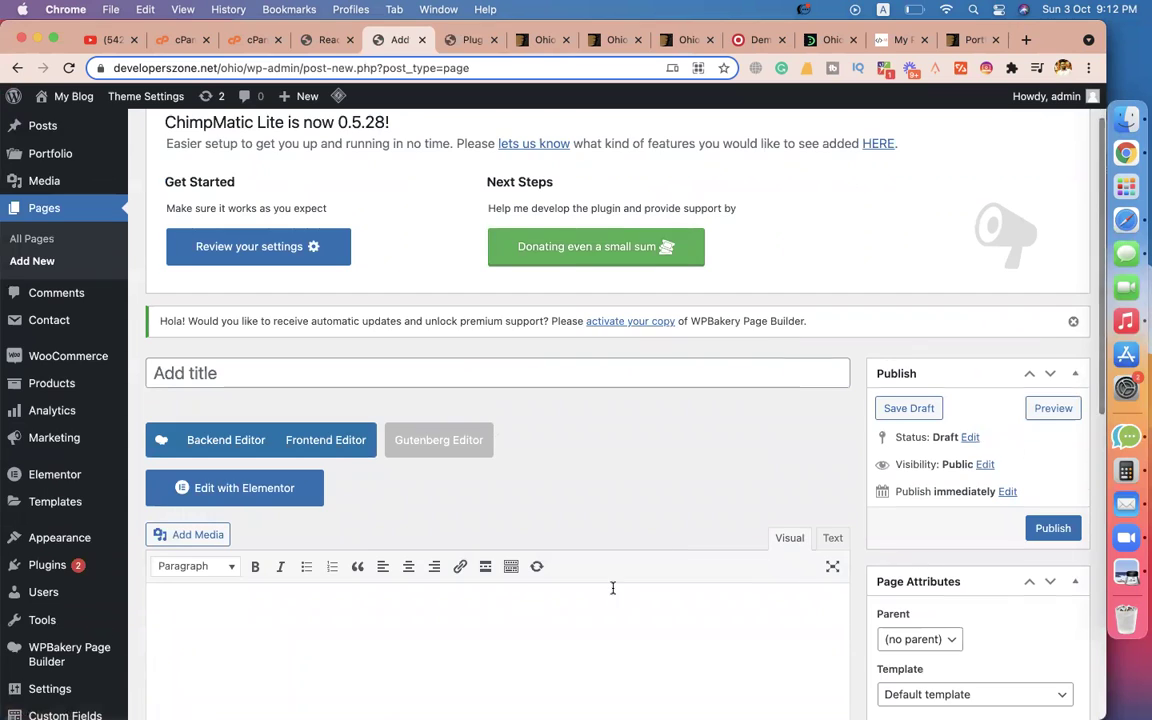
pyautogui.scroll(-3, 468, 452)
pyautogui.scroll(-5, 806, 470)
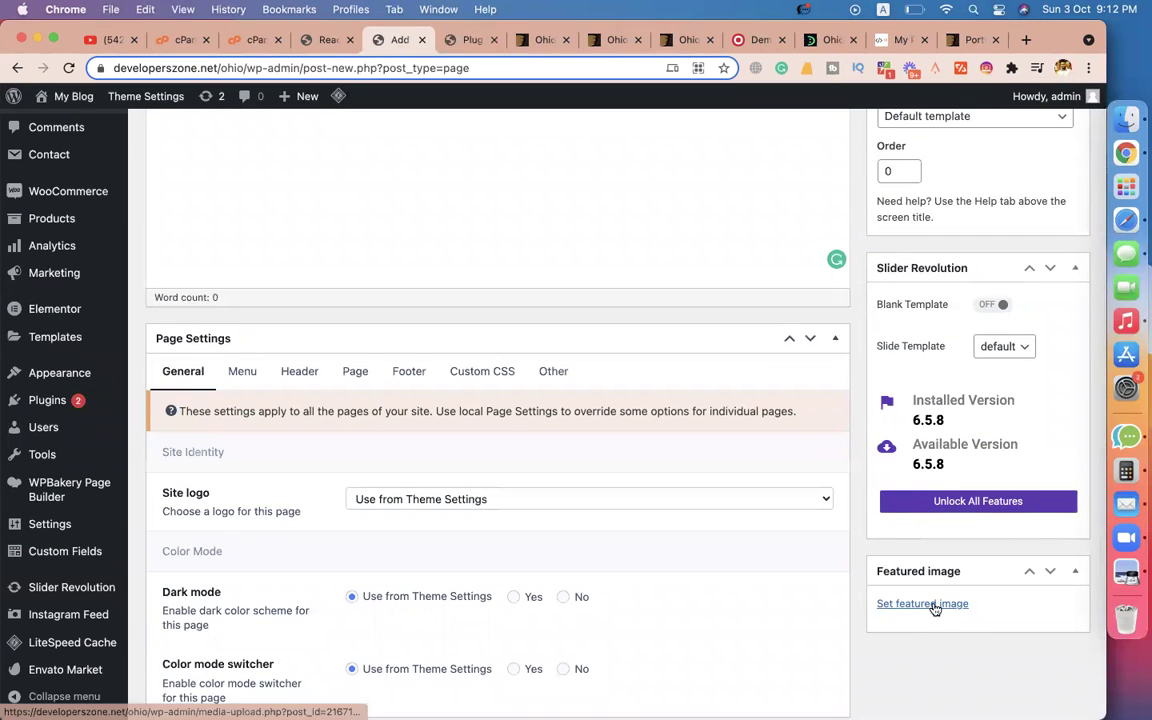
pyautogui.scroll(8, 617, 221)
pyautogui.scroll(-5, 376, 490)
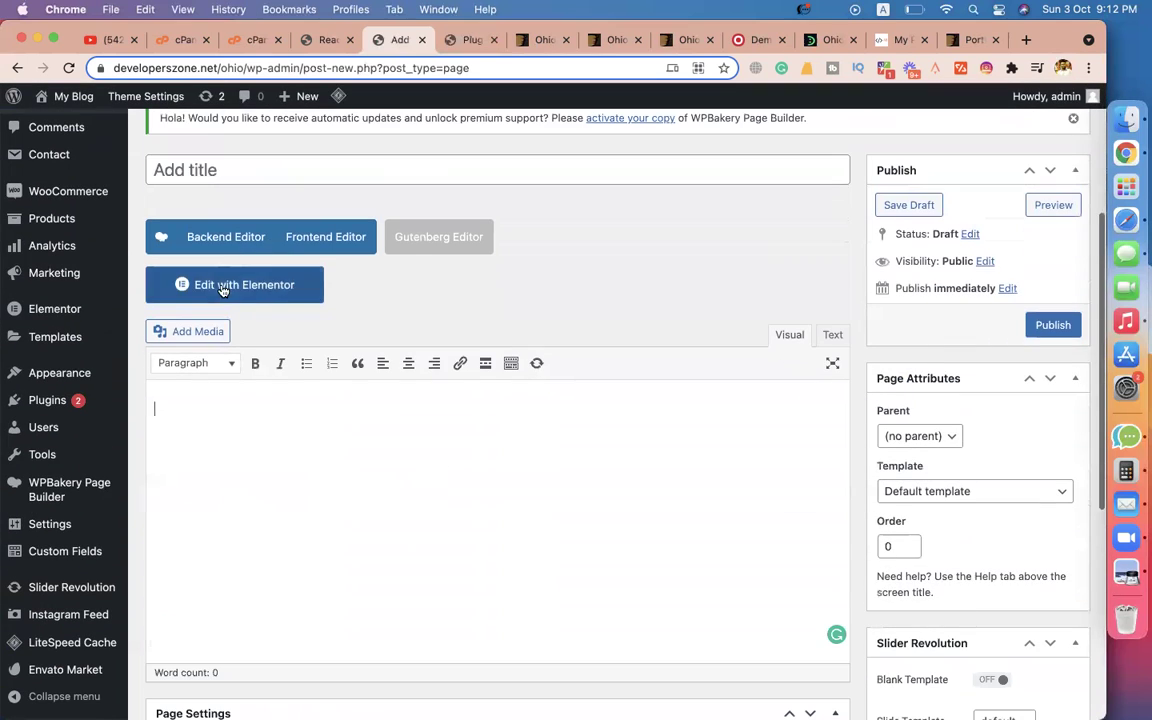
# Title the page 'Blog' and publish it.
pyautogui.click(288, 165)
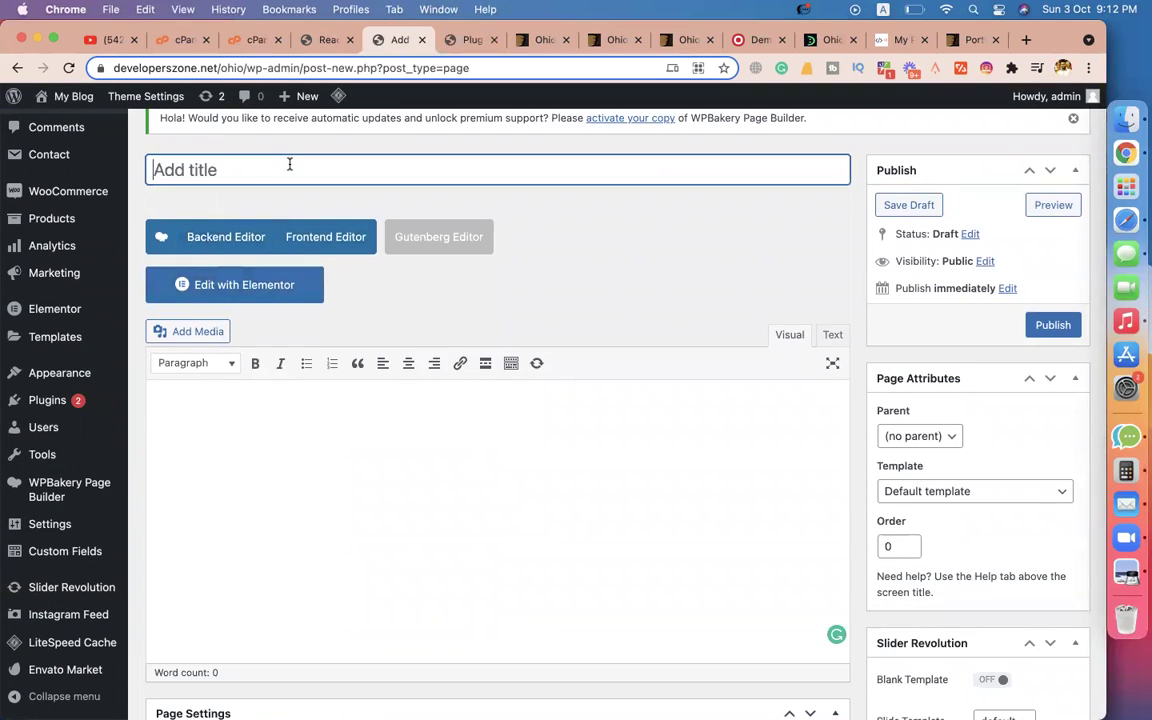
pyautogui.write('B')
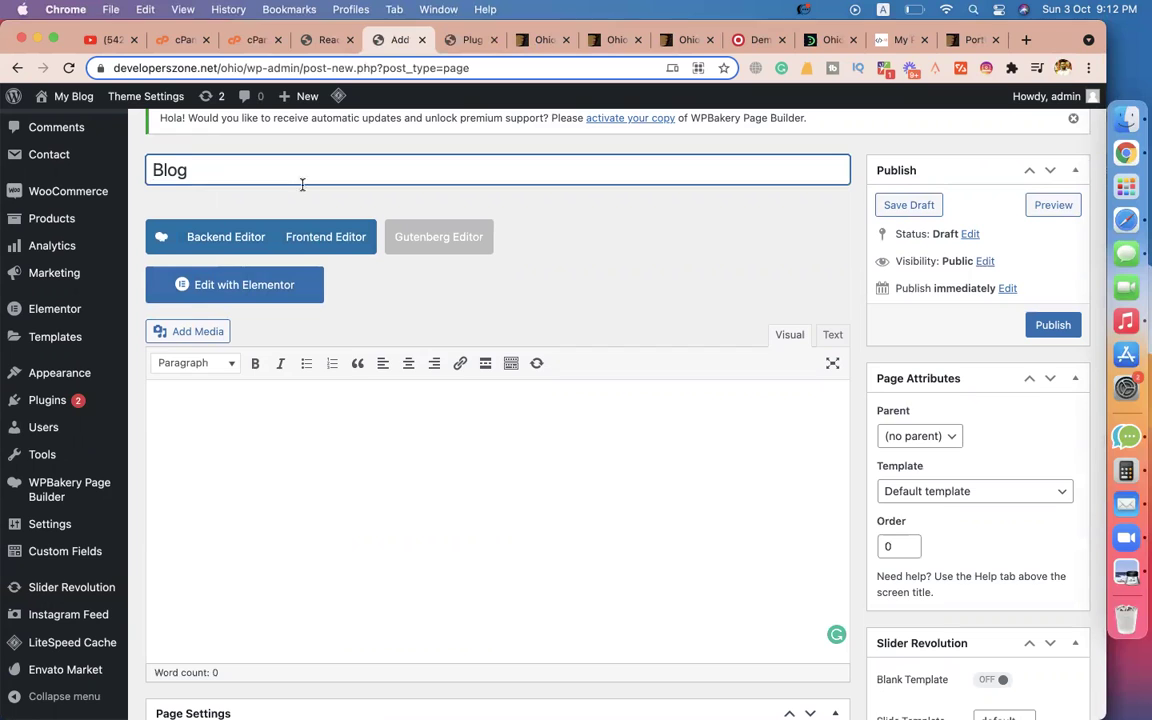
pyautogui.write('log')
pyautogui.click(435, 420)
pyautogui.click(463, 175)
pyautogui.click(1037, 332)
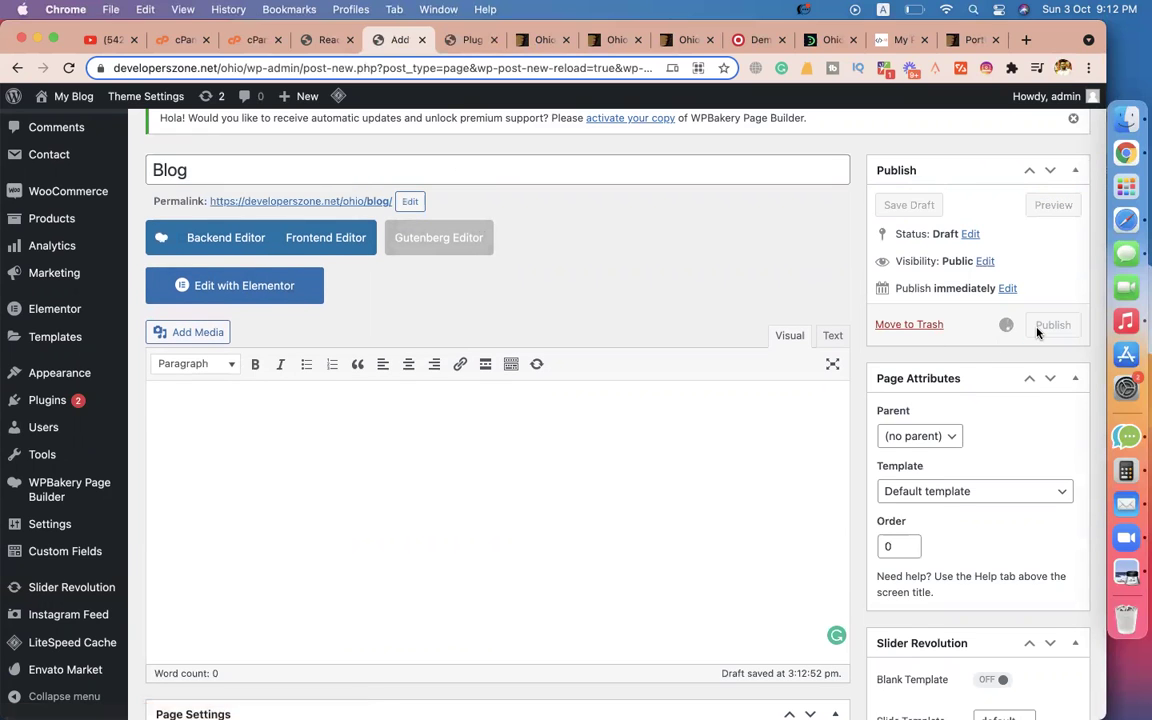
pyautogui.click(1038, 333)
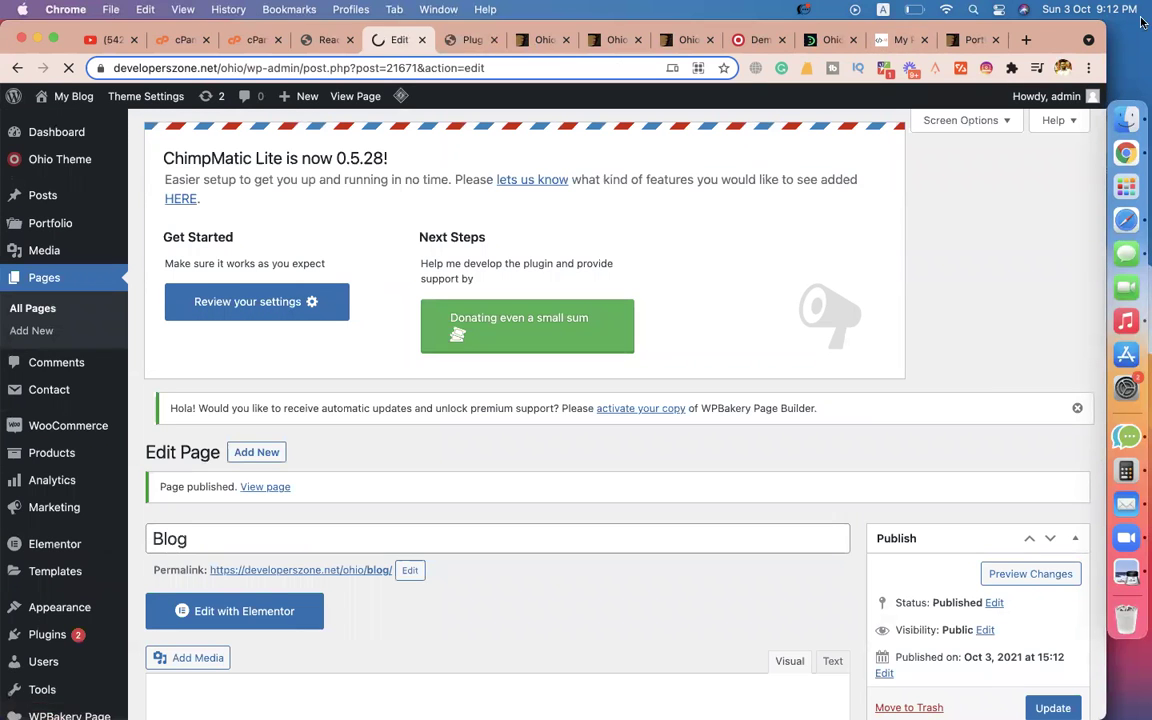
# Load codemanbd.com in a new tab and browse its blog page.
pyautogui.click(1026, 42)
pyautogui.write('co')
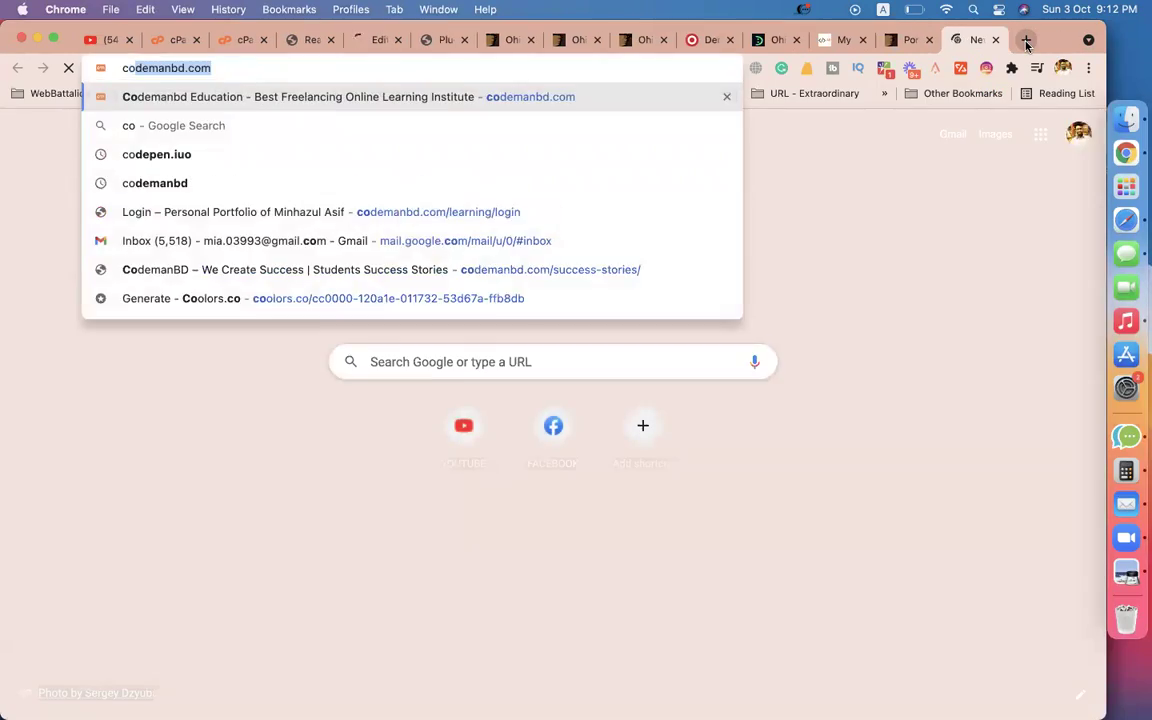
pyautogui.press('Return')
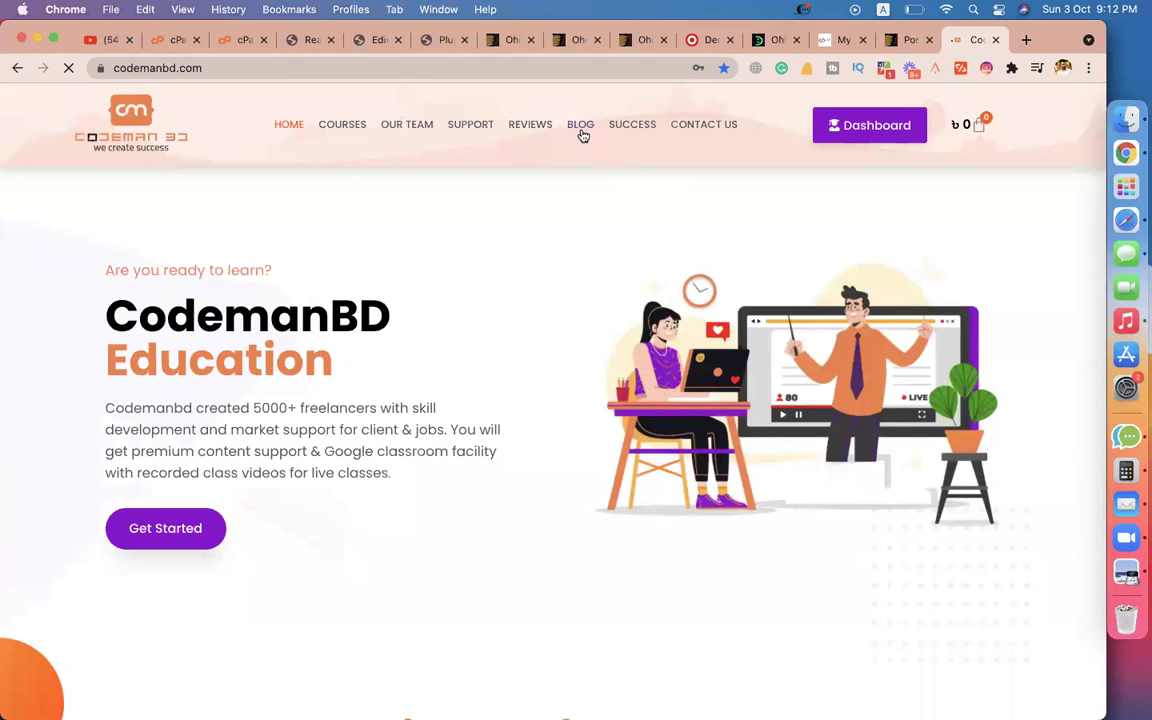
pyautogui.click(580, 130)
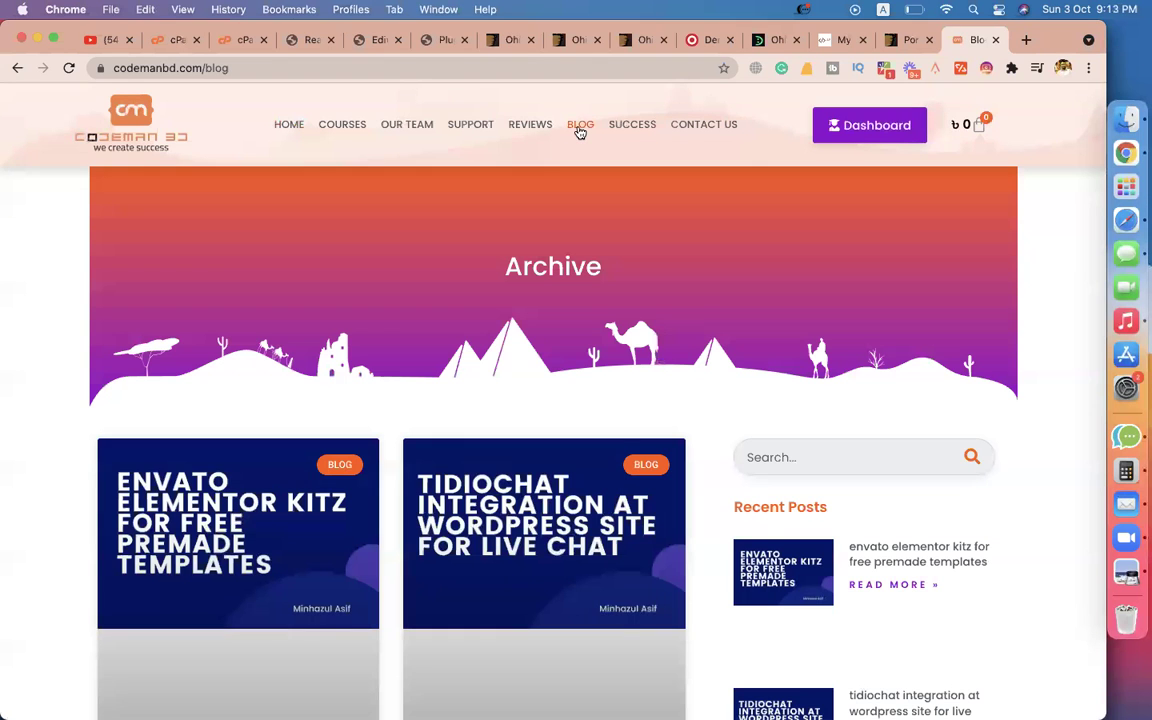
pyautogui.scroll(-3, 560, 330)
pyautogui.scroll(-5, 625, 360)
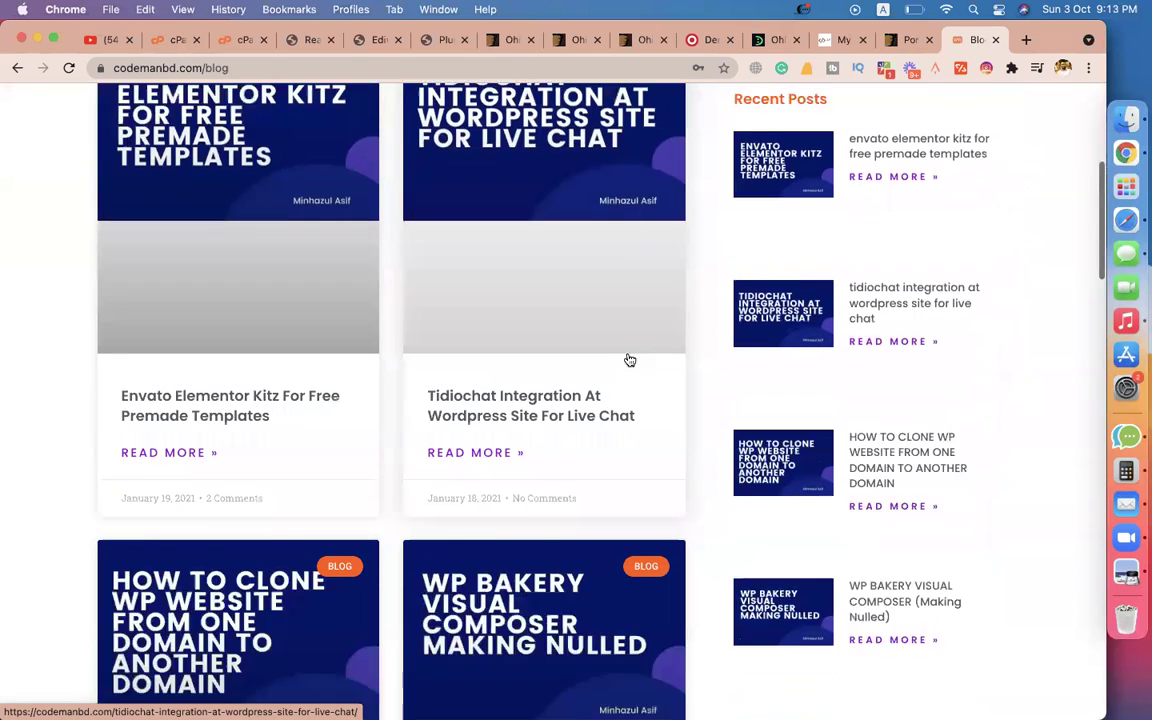
pyautogui.scroll(-3, 400, 543)
pyautogui.scroll(-8, 571, 445)
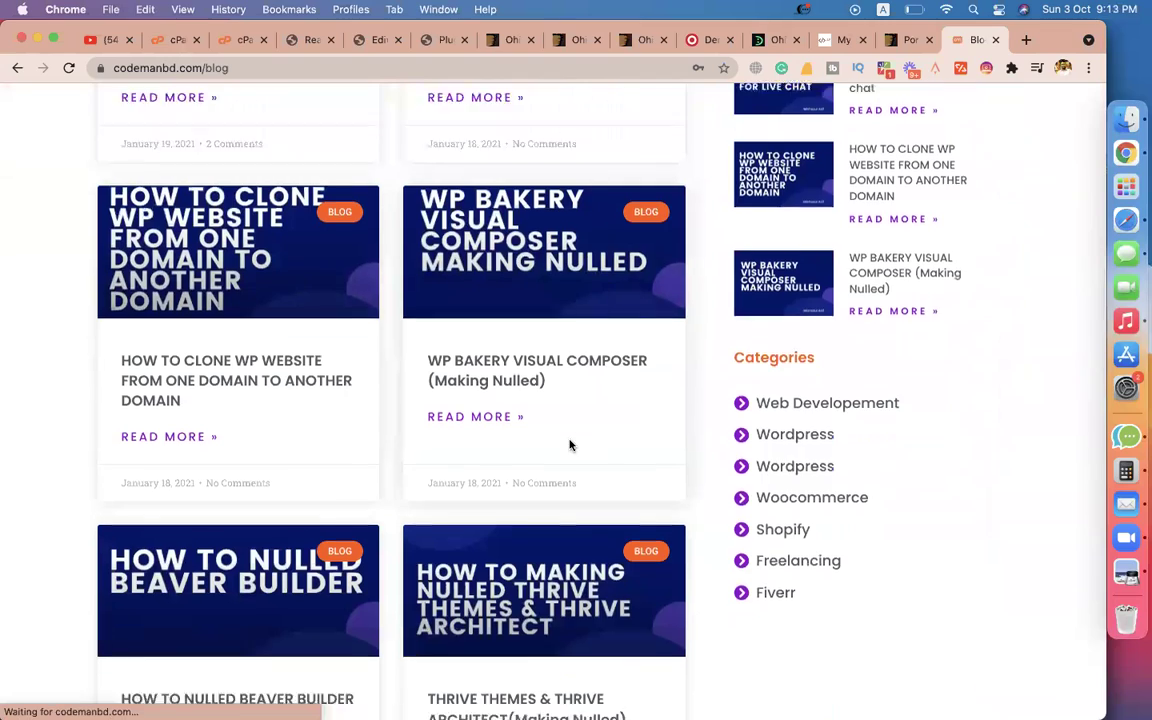
# Open the 'Envato Elementor Kitz For Free Premade Templates' post and read down to its setup steps.
pyautogui.click(472, 345)
pyautogui.scroll(-10, 447, 424)
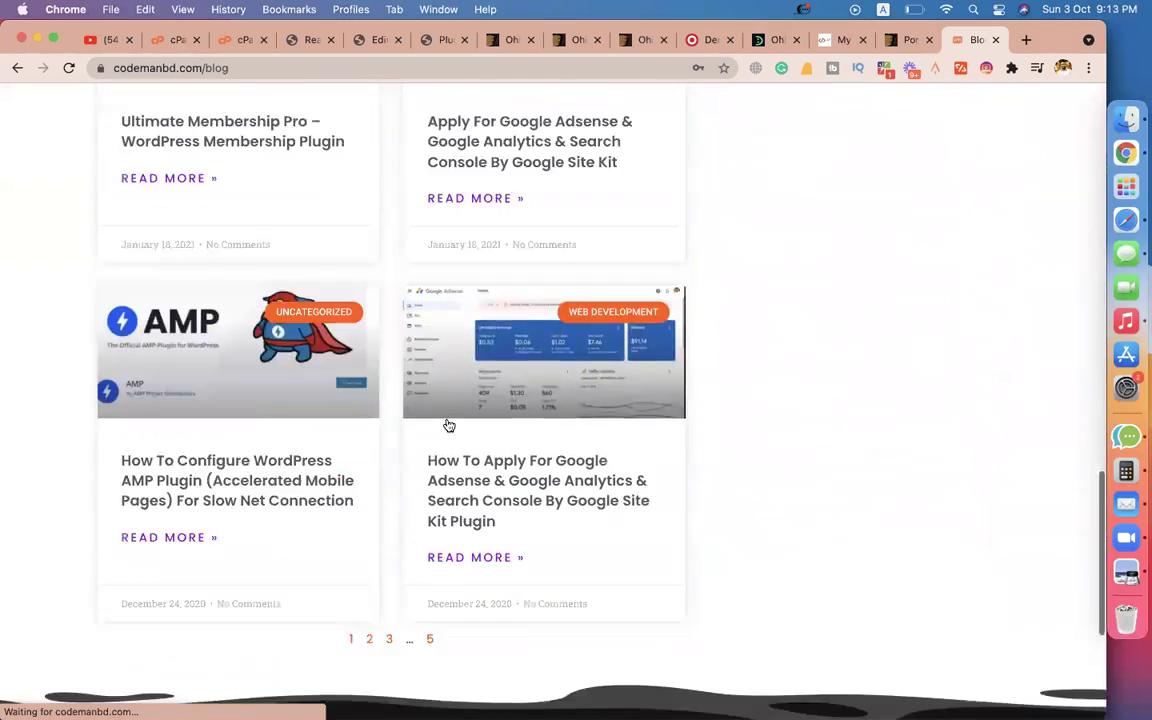
pyautogui.scroll(2, 375, 447)
pyautogui.scroll(8, 566, 231)
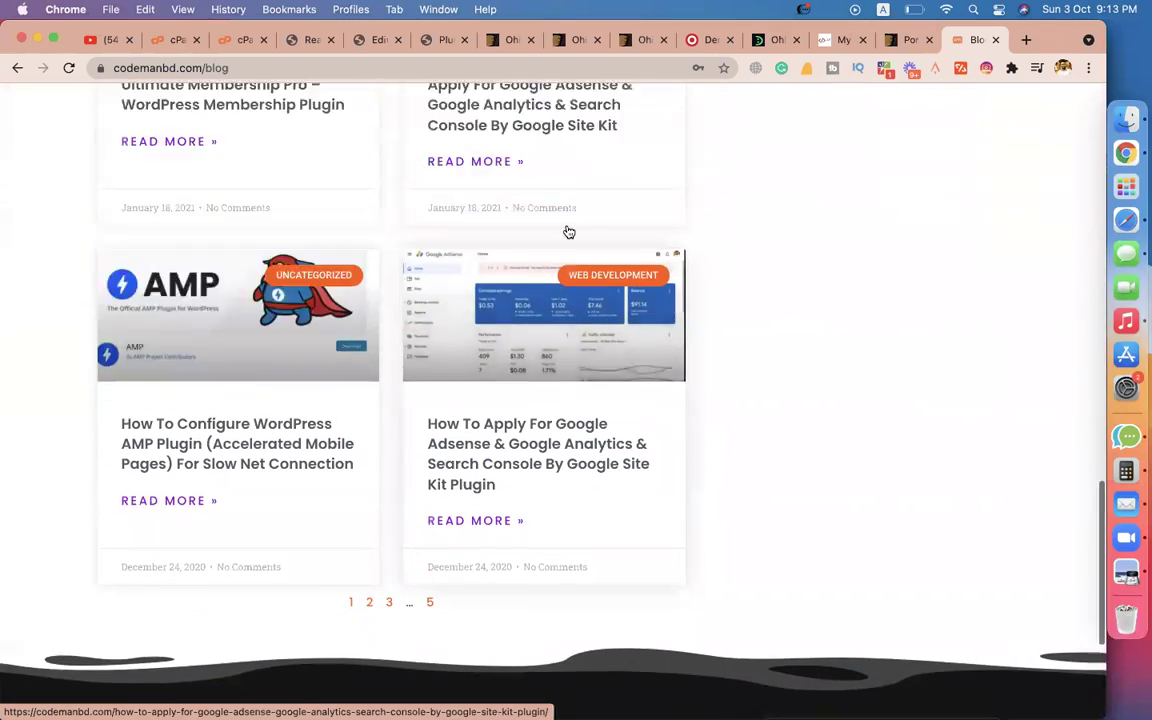
pyautogui.scroll(-3, 500, 250)
pyautogui.scroll(4, 380, 250)
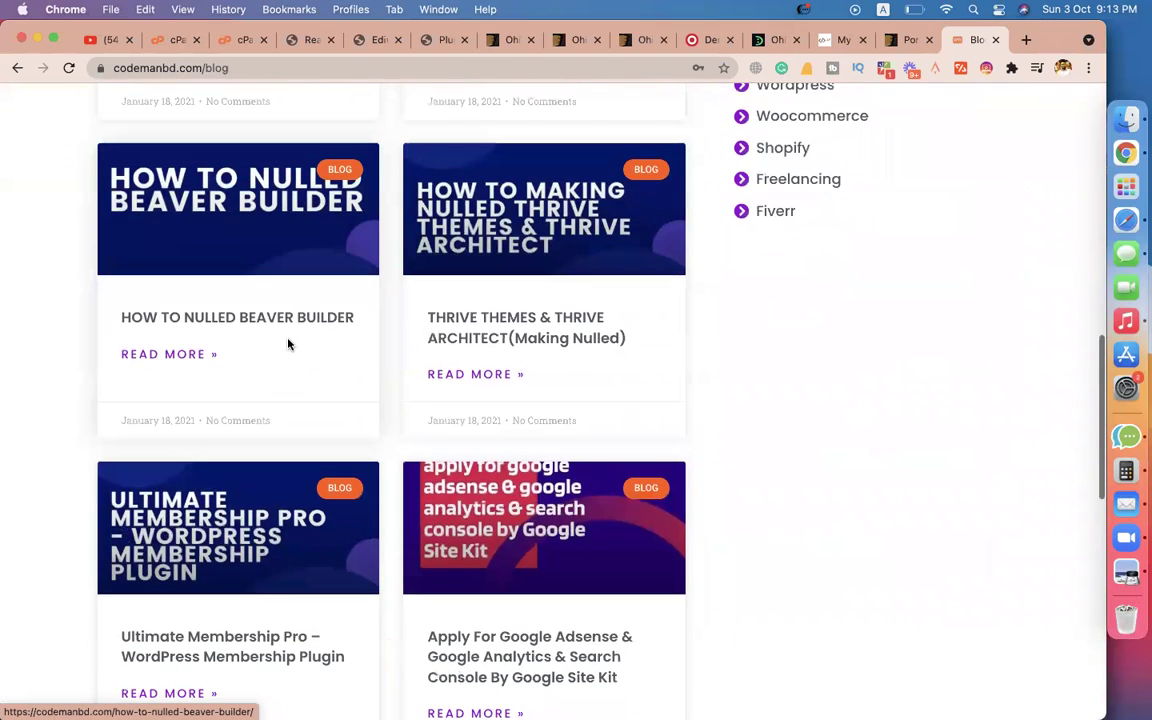
pyautogui.scroll(10, 274, 325)
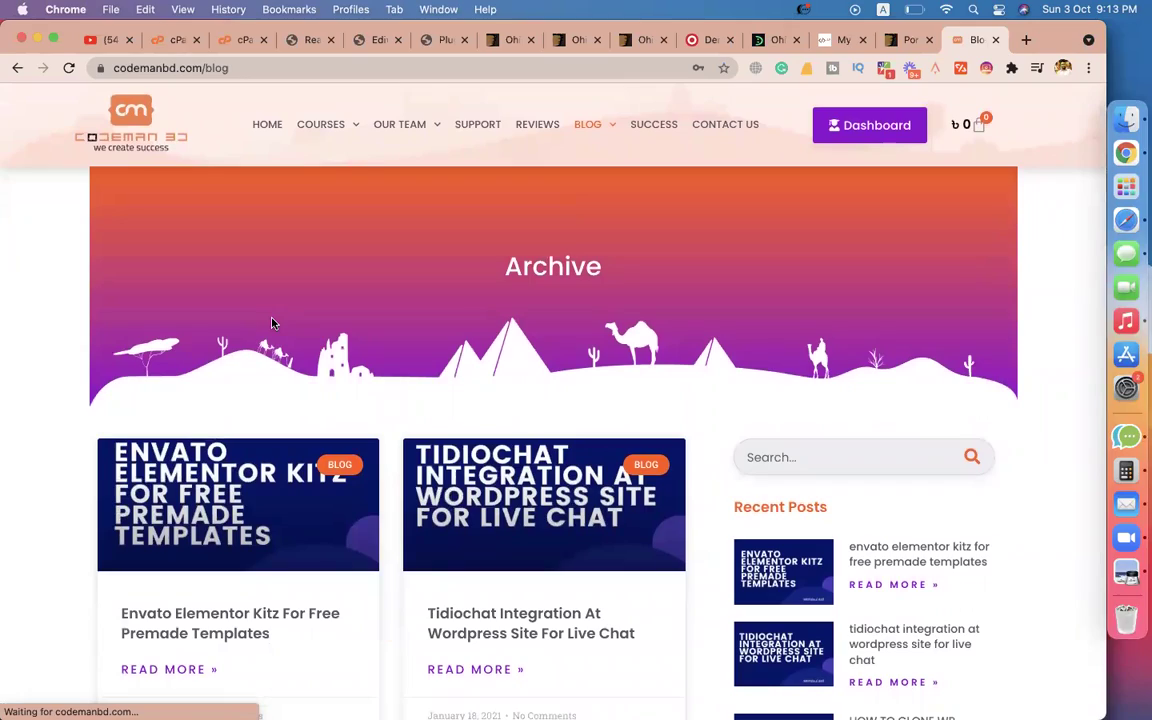
pyautogui.scroll(-12, 404, 562)
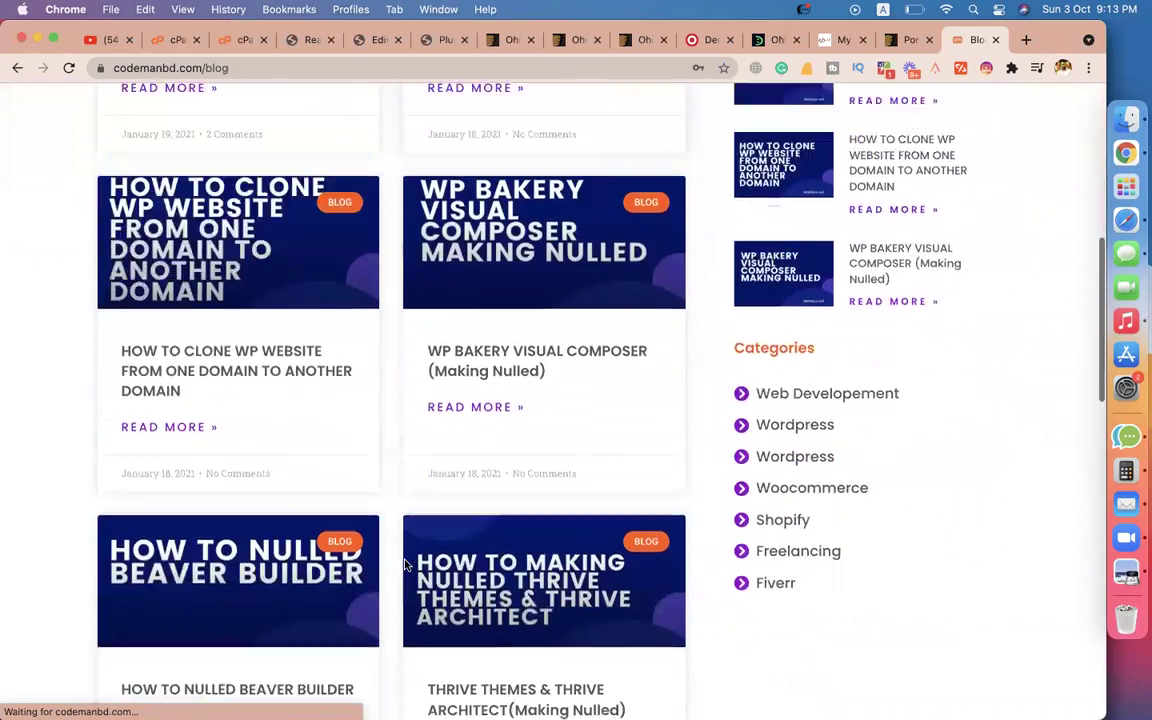
pyautogui.scroll(-6, 405, 565)
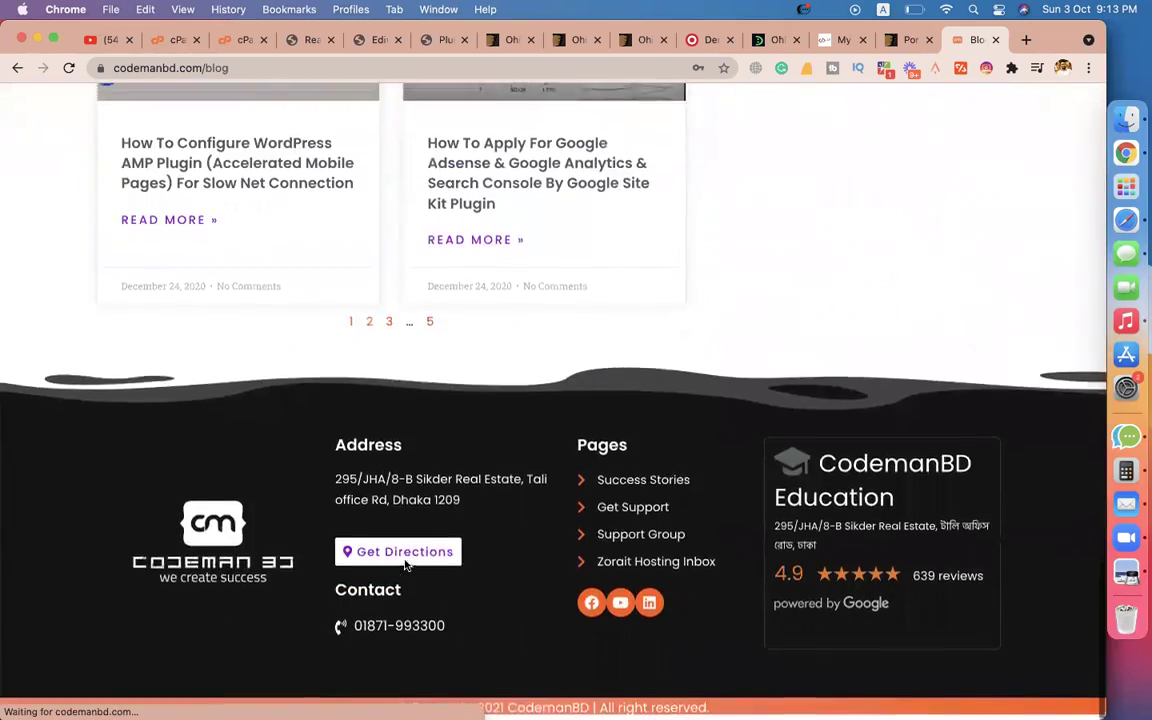
pyautogui.scroll(12, 406, 566)
pyautogui.click(184, 316)
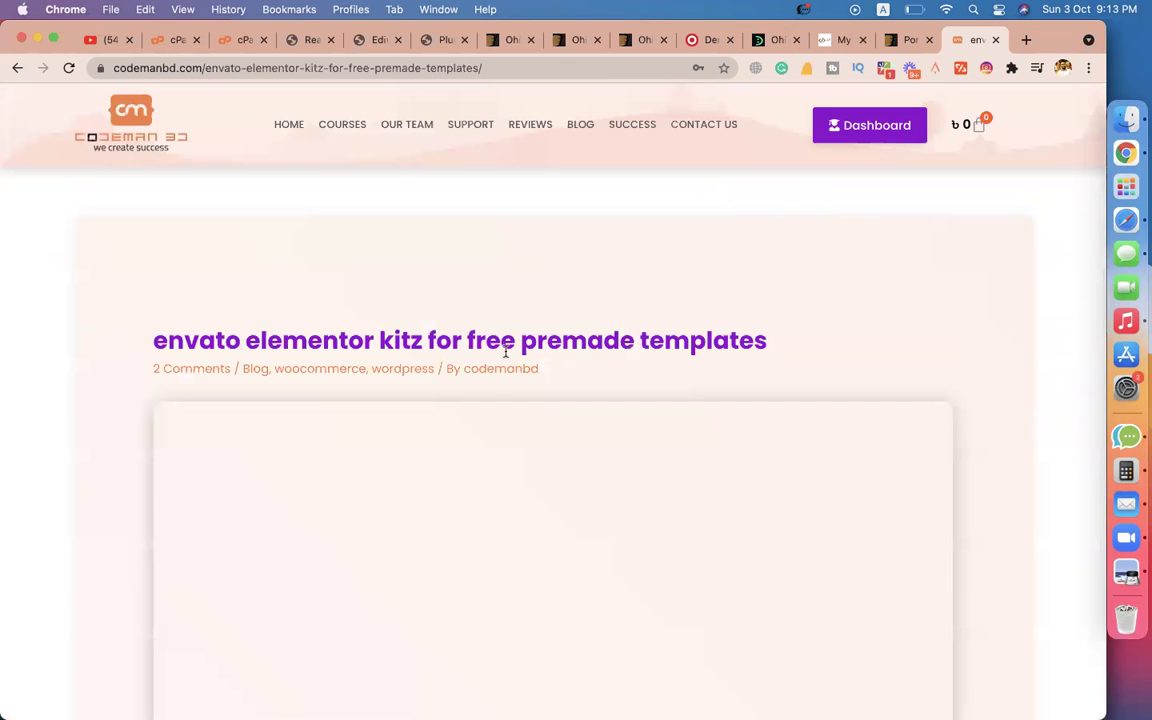
pyautogui.scroll(-10, 485, 340)
pyautogui.scroll(-15, 483, 358)
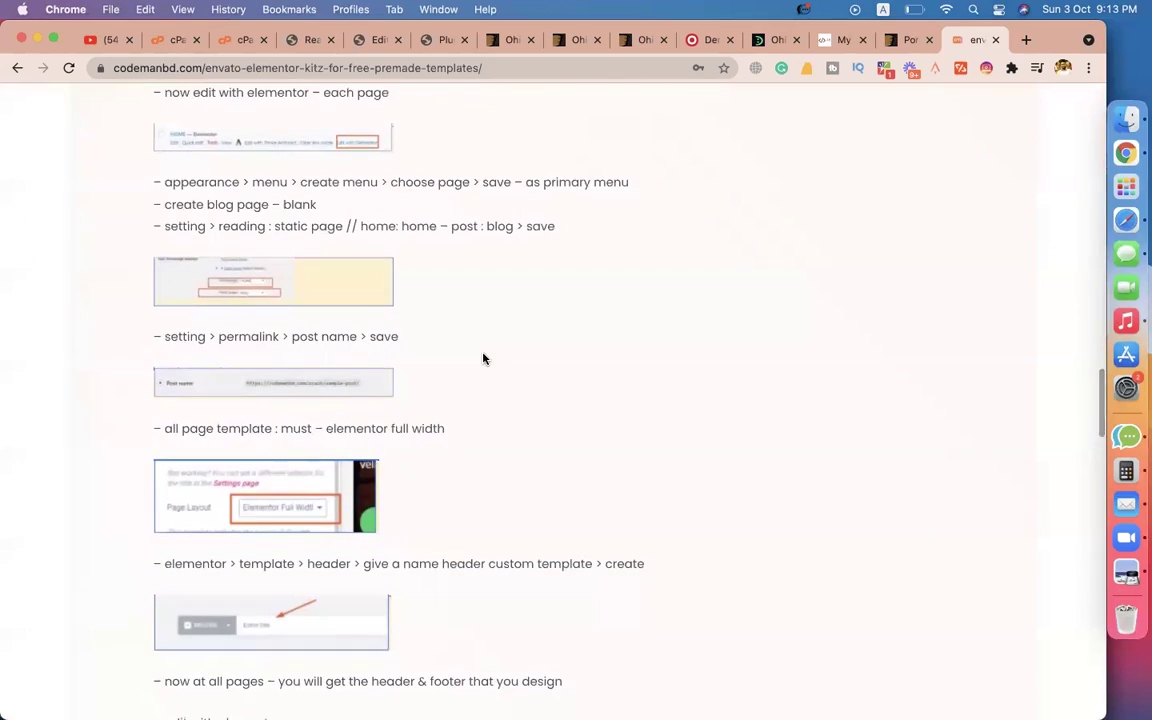
# Move across the admin tabs to the Reading settings page and reload it.
pyautogui.click(436, 40)
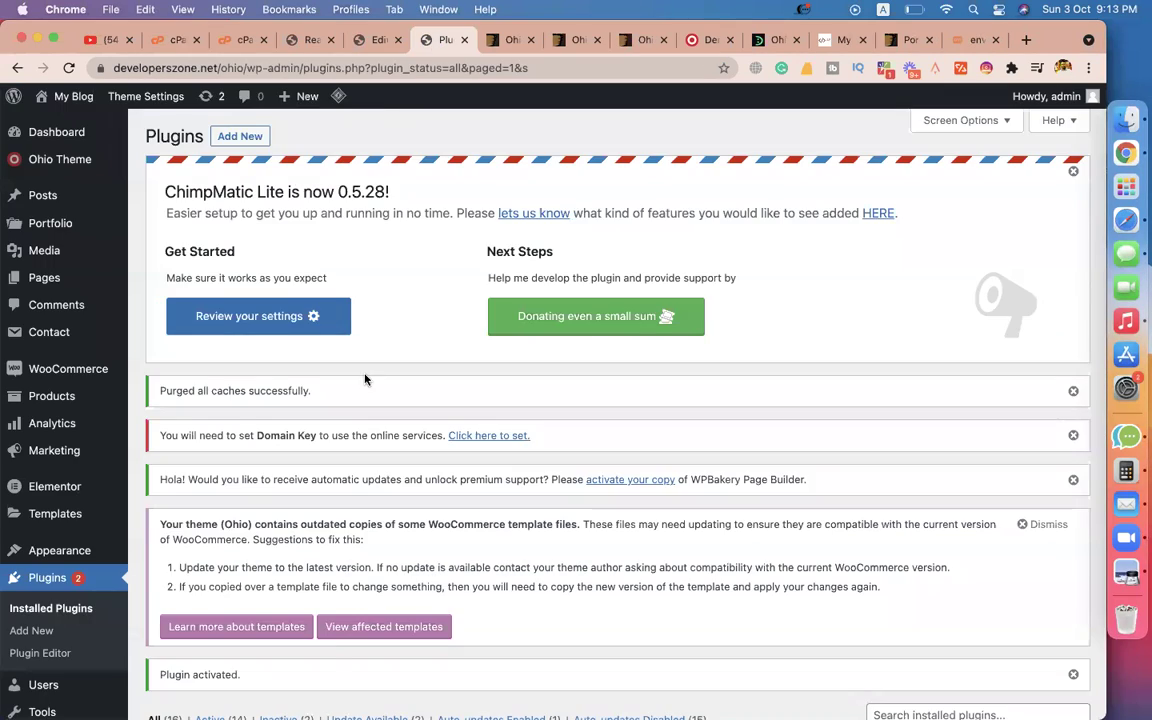
pyautogui.scroll(-6, 365, 379)
pyautogui.scroll(6, 355, 293)
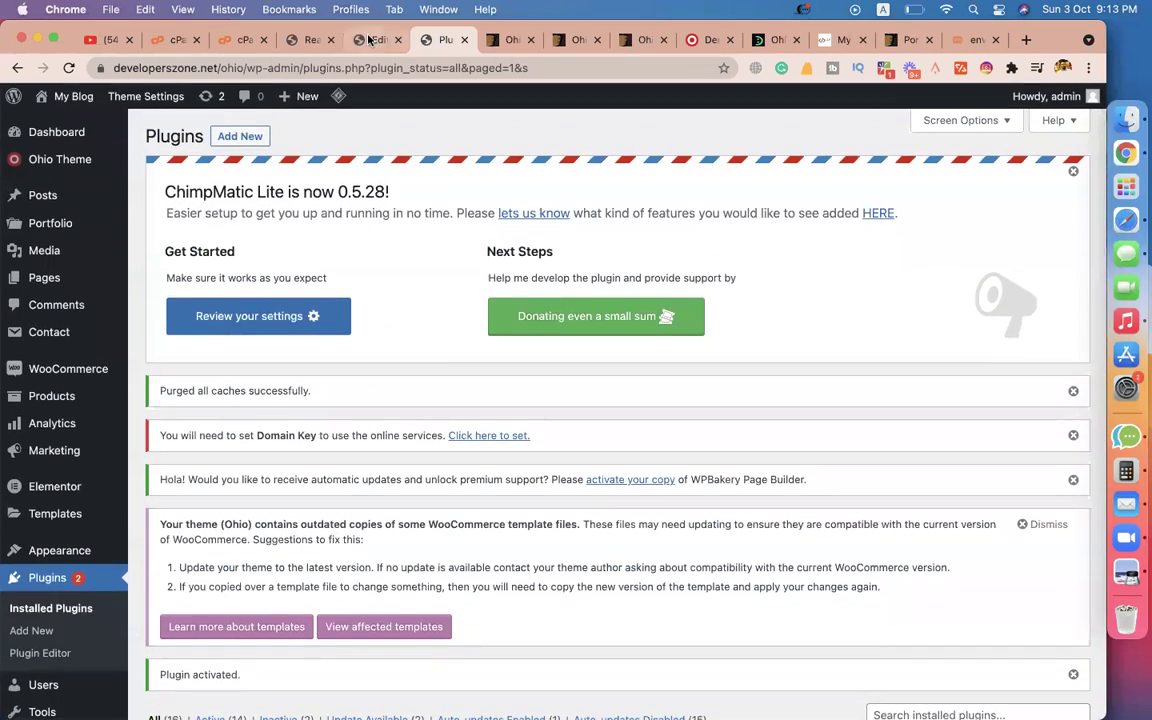
pyautogui.click(375, 40)
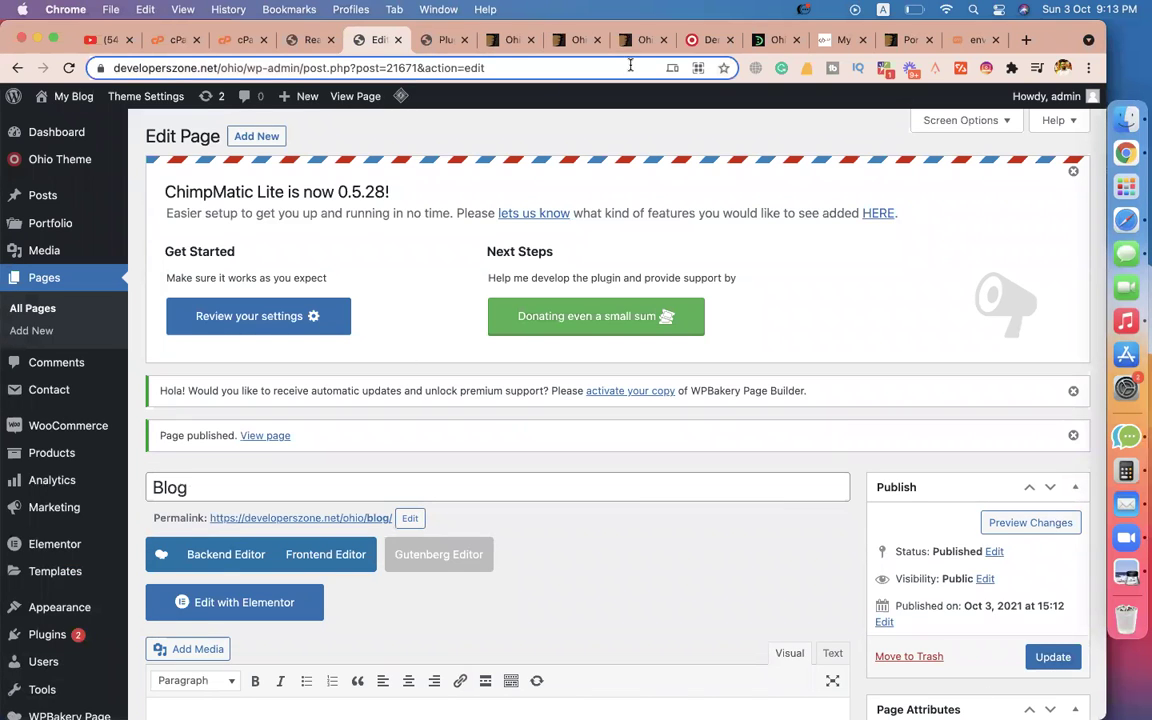
pyautogui.click(300, 40)
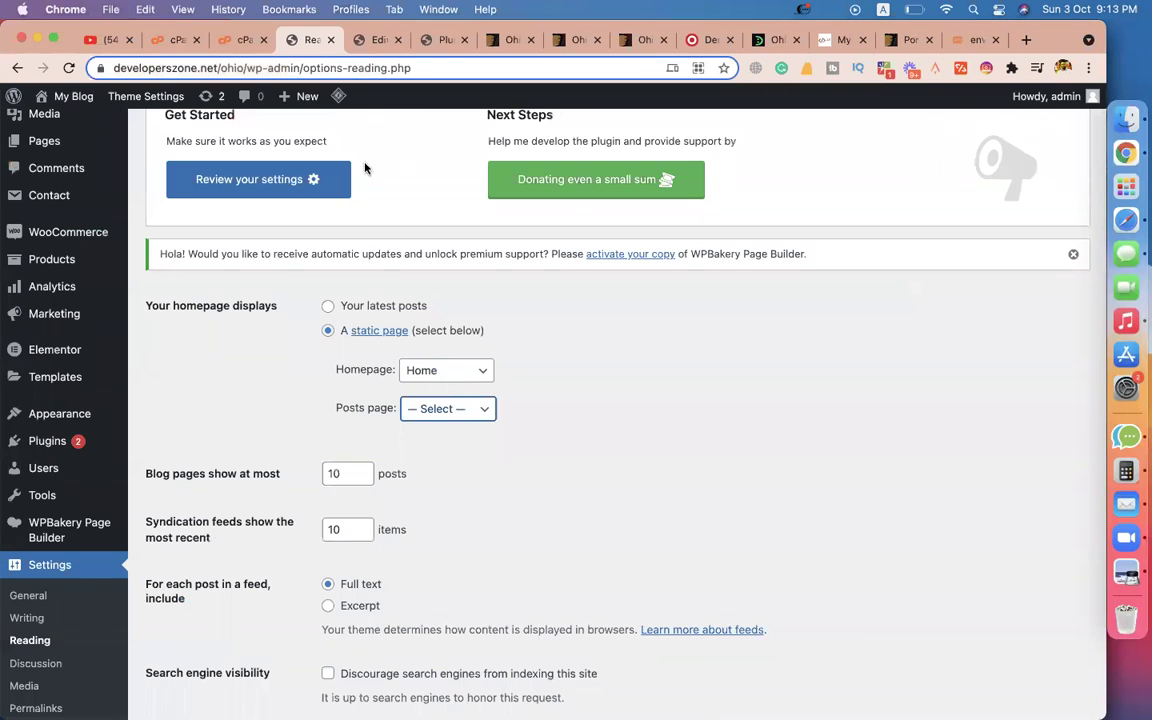
pyautogui.click(68, 68)
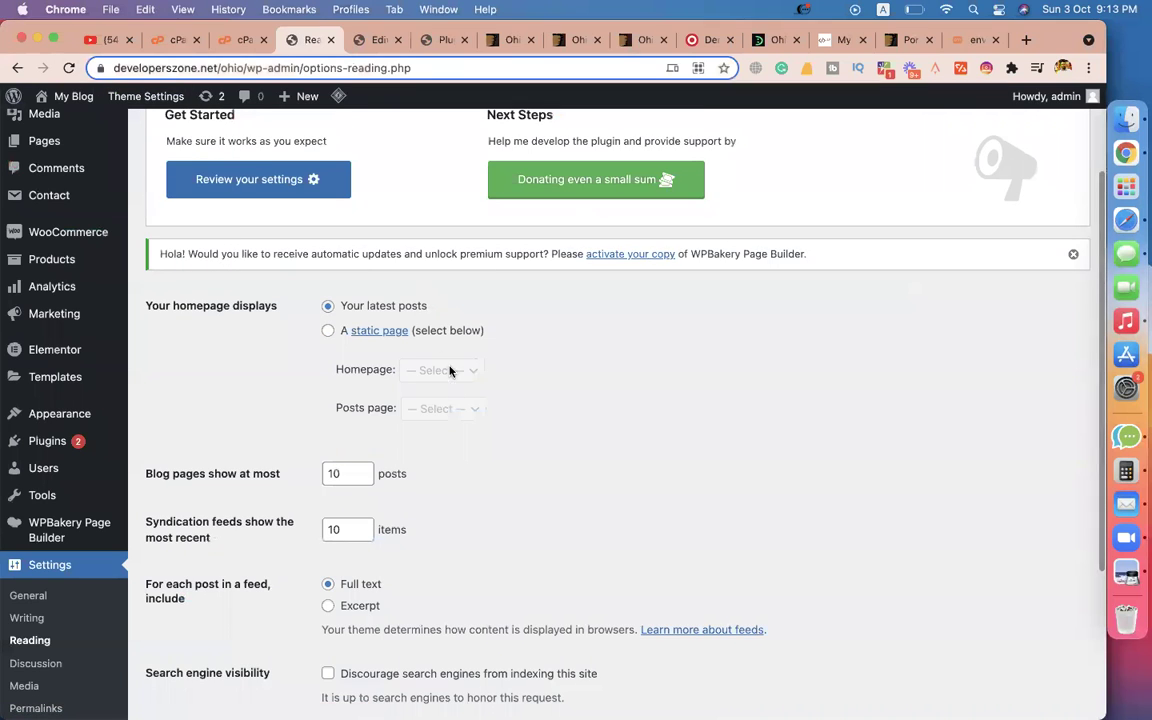
# Choose a static homepage with Home as homepage and Blog as posts page, and save.
pyautogui.click(329, 331)
pyautogui.click(414, 380)
pyautogui.click(427, 406)
pyautogui.click(450, 410)
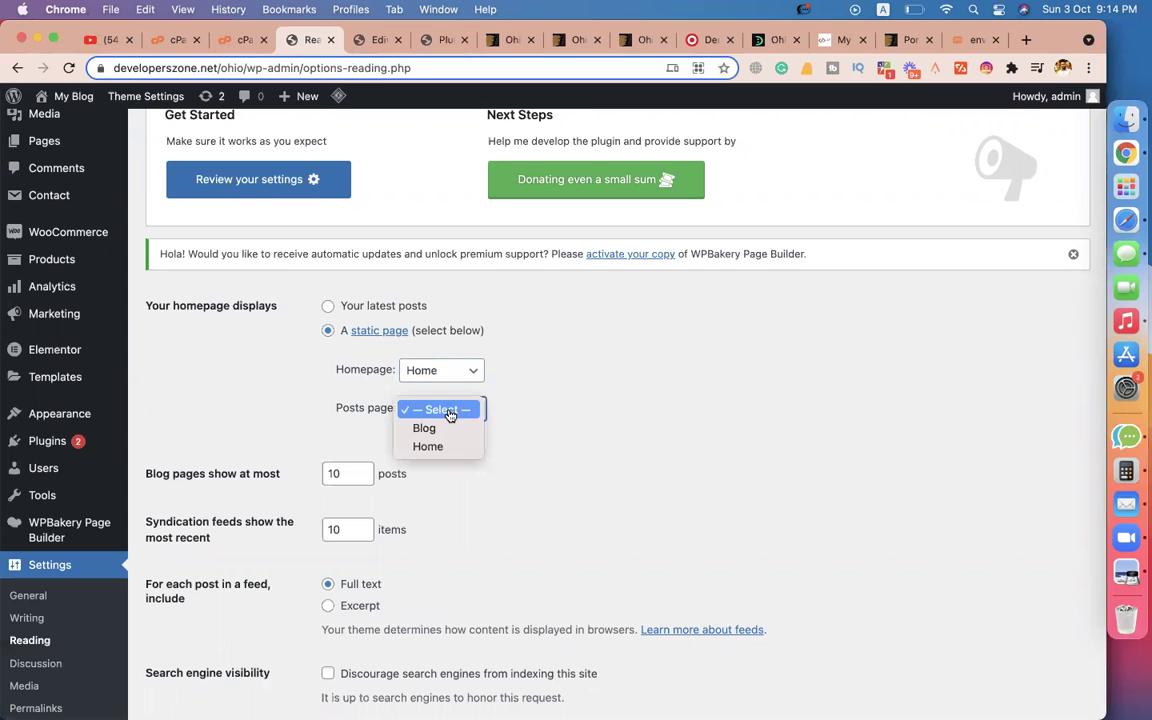
pyautogui.click(430, 428)
pyautogui.scroll(-5, 640, 463)
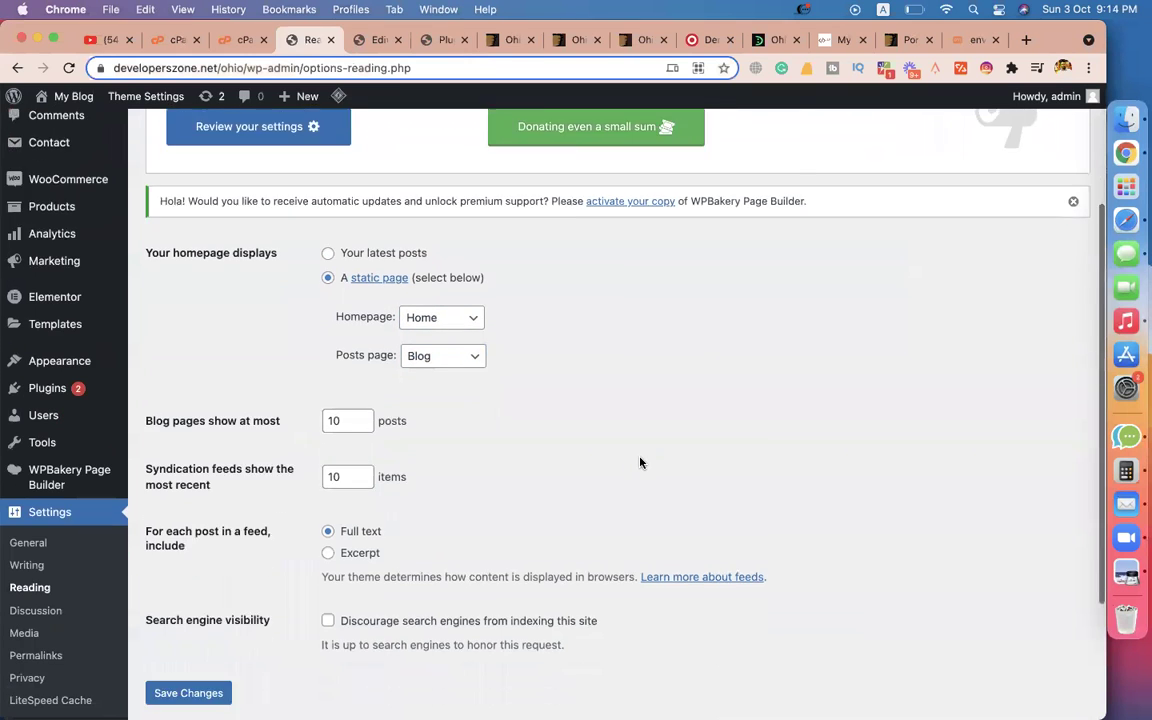
pyautogui.click(190, 520)
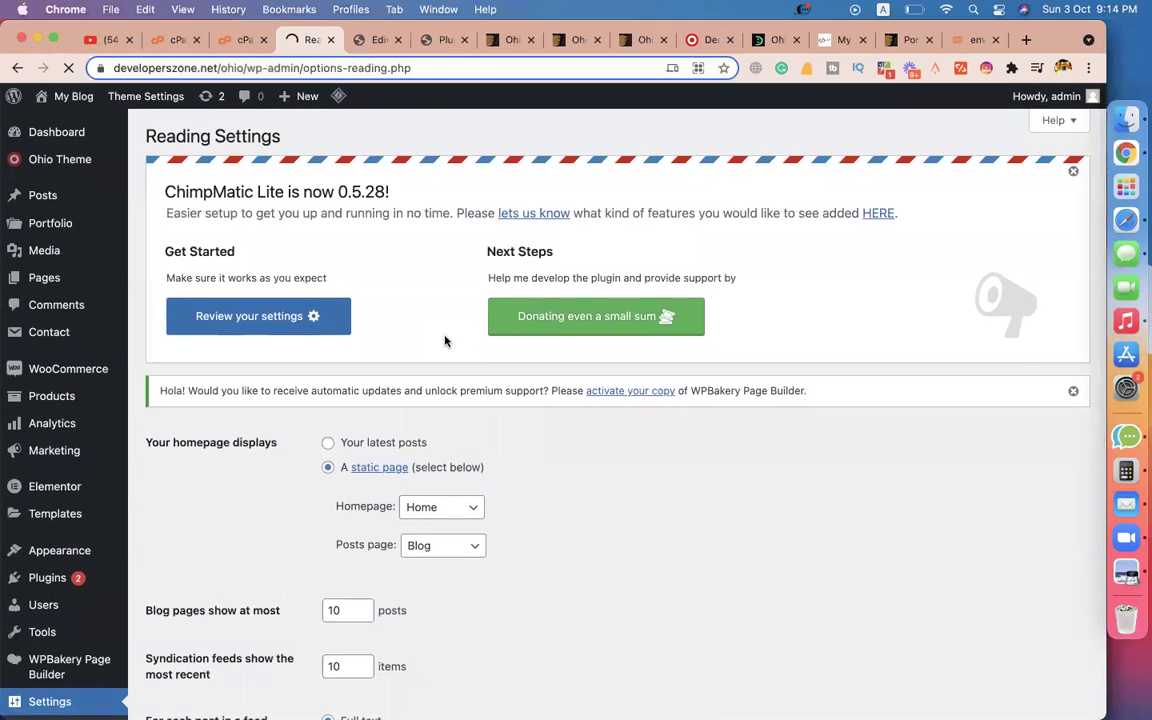
pyautogui.scroll(-4, 445, 341)
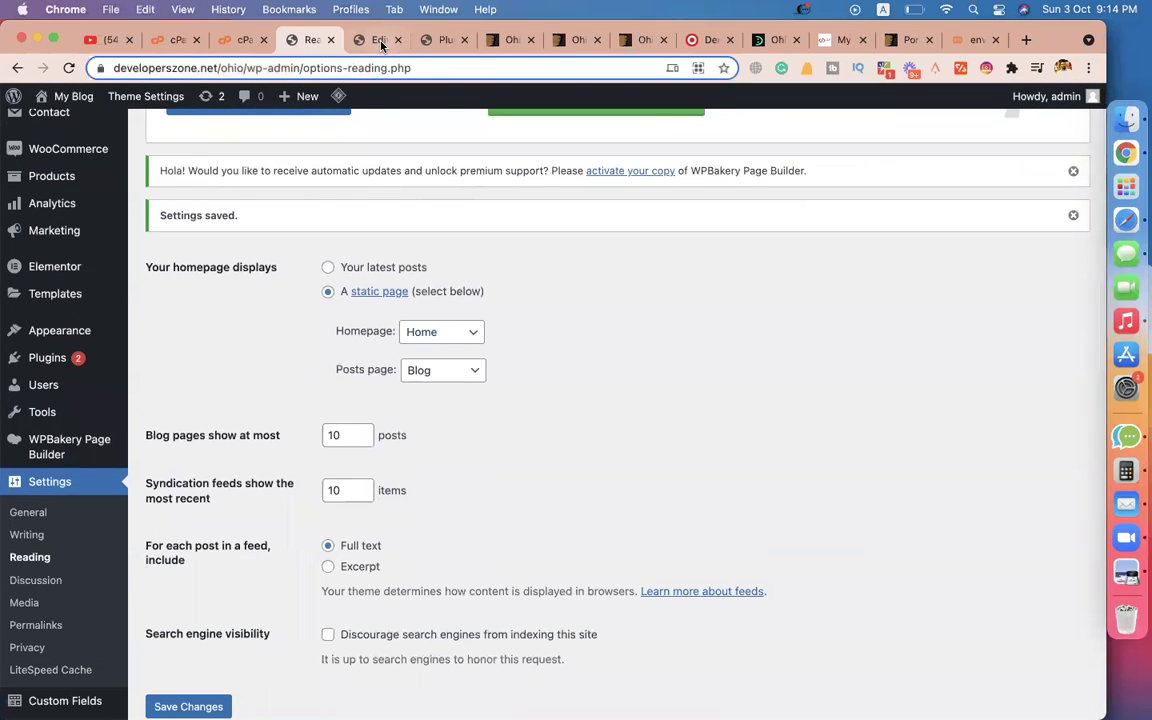
# Open the live site from My Blog > Visit Site in a new tab.
pyautogui.moveTo(68, 96)
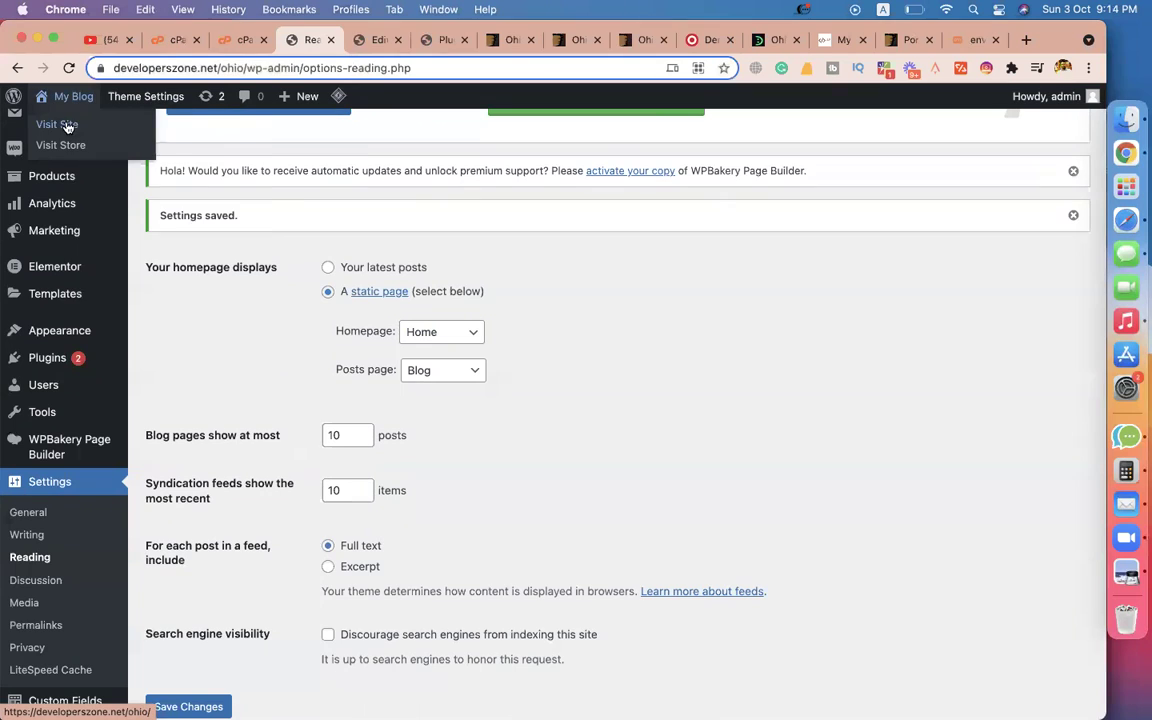
pyautogui.rightClick(68, 126)
pyautogui.click(80, 131)
pyautogui.click(360, 40)
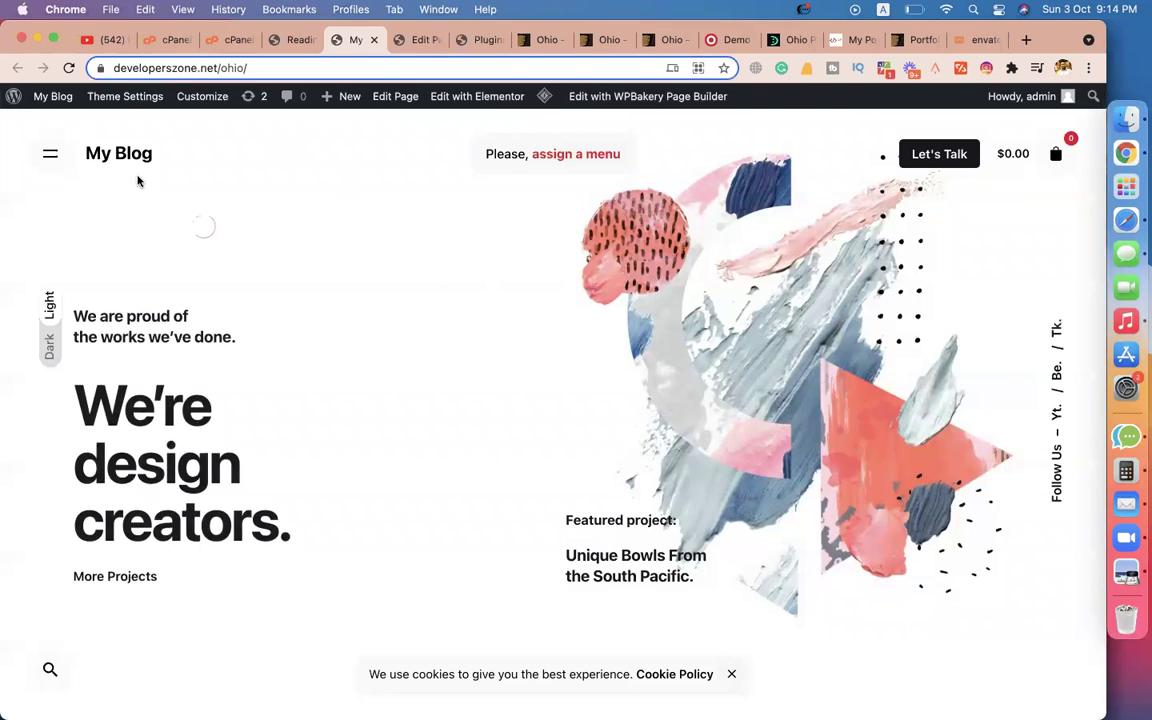
# Scroll the front page and check its hamburger menu panel, which has no menu assigned.
pyautogui.scroll(-10, 288, 442)
pyautogui.scroll(10, 286, 446)
pyautogui.click(49, 158)
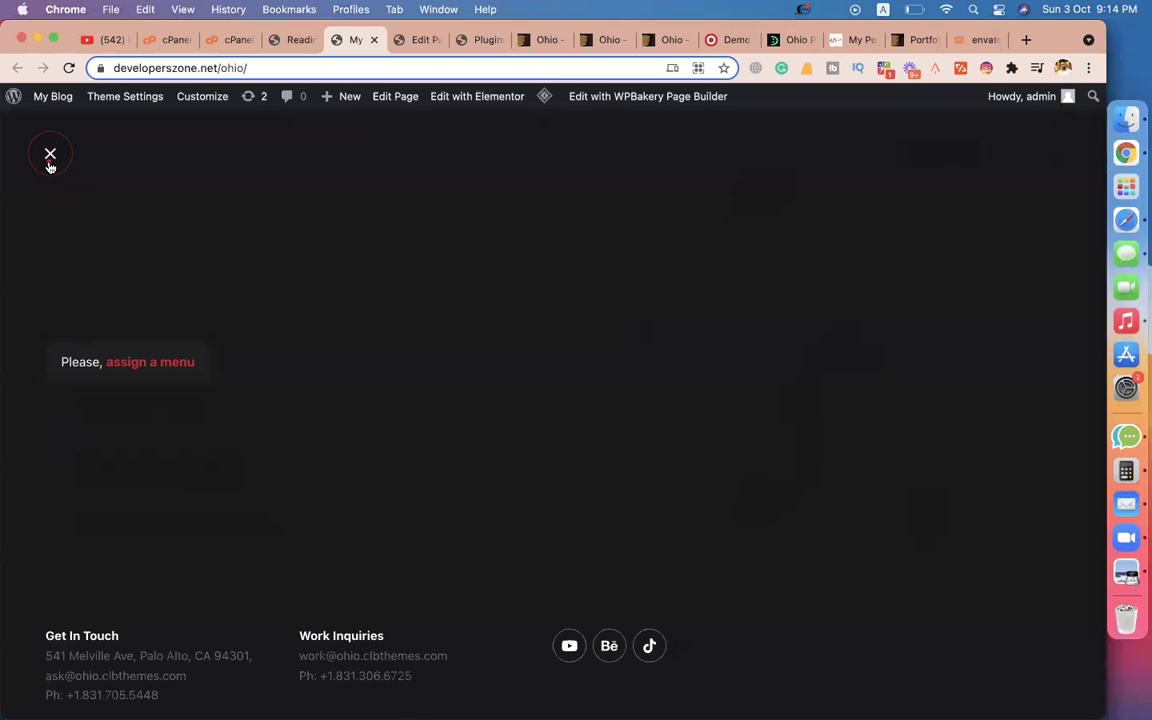
pyautogui.click(50, 153)
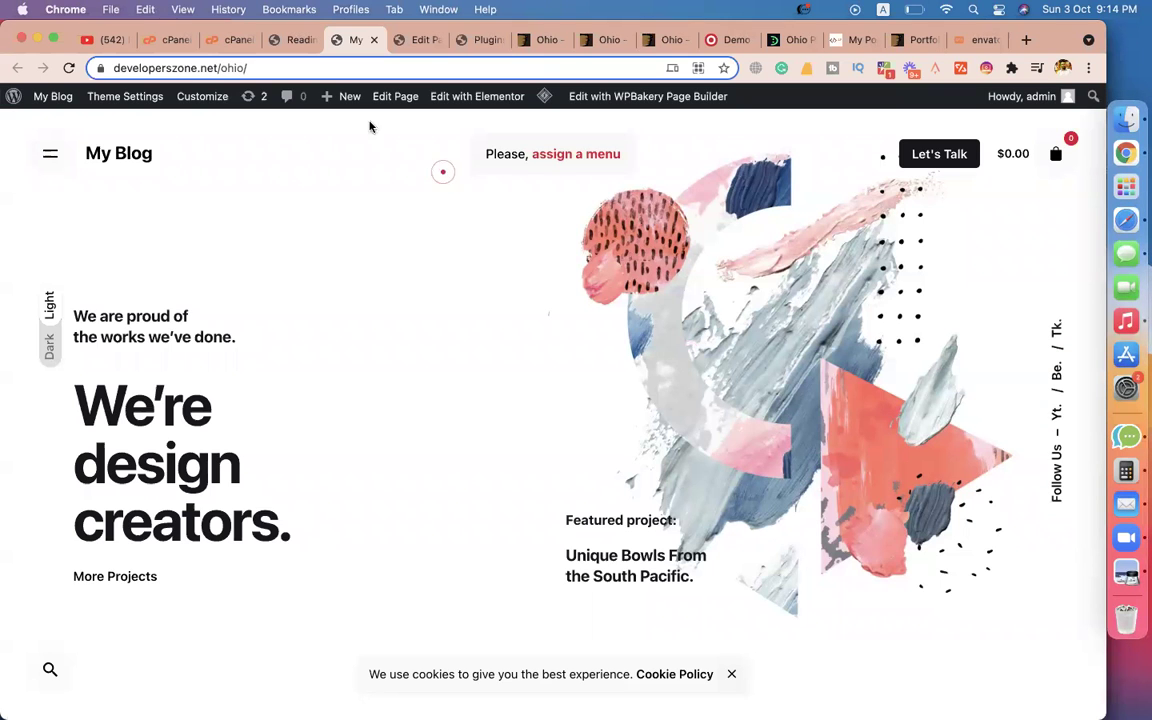
# Go back to WordPress admin and open Appearance > Menus.
pyautogui.click(292, 39)
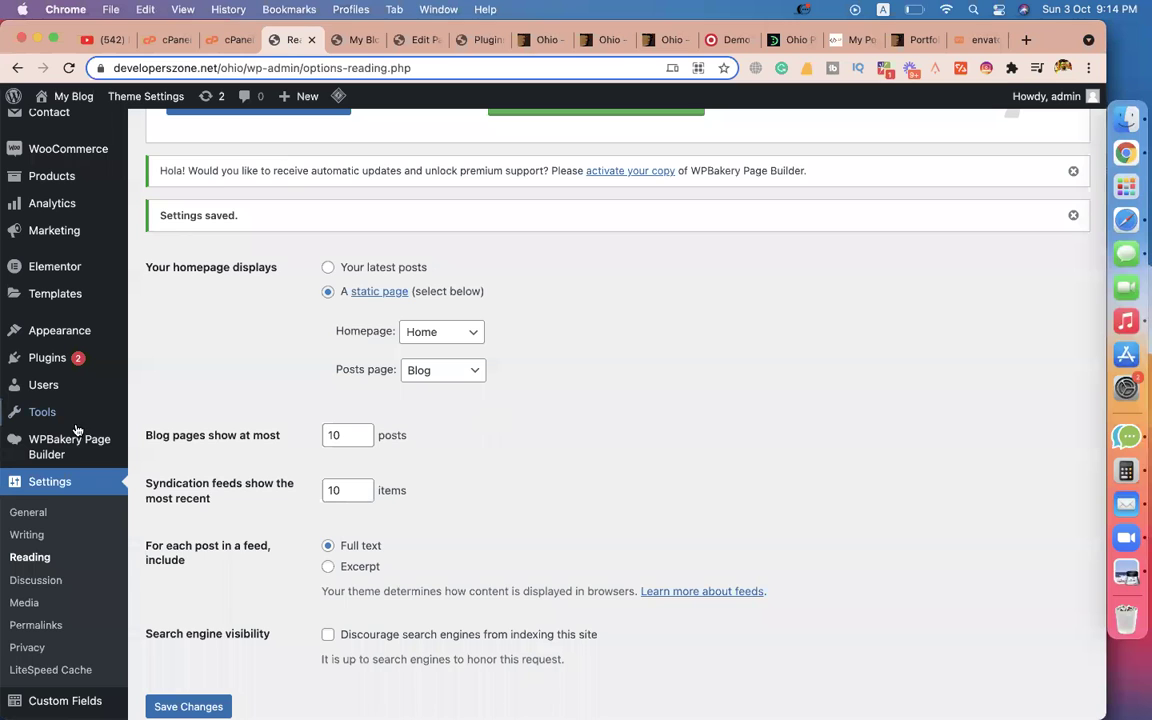
pyautogui.scroll(-3, 57, 534)
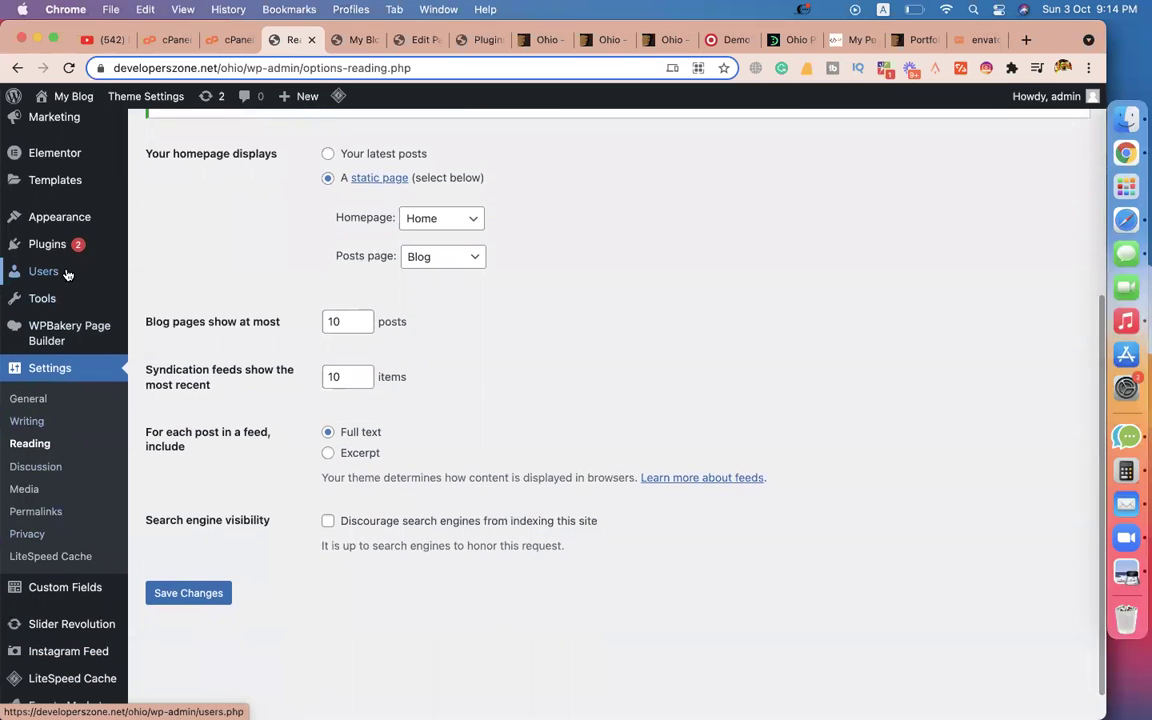
pyautogui.moveTo(72, 214)
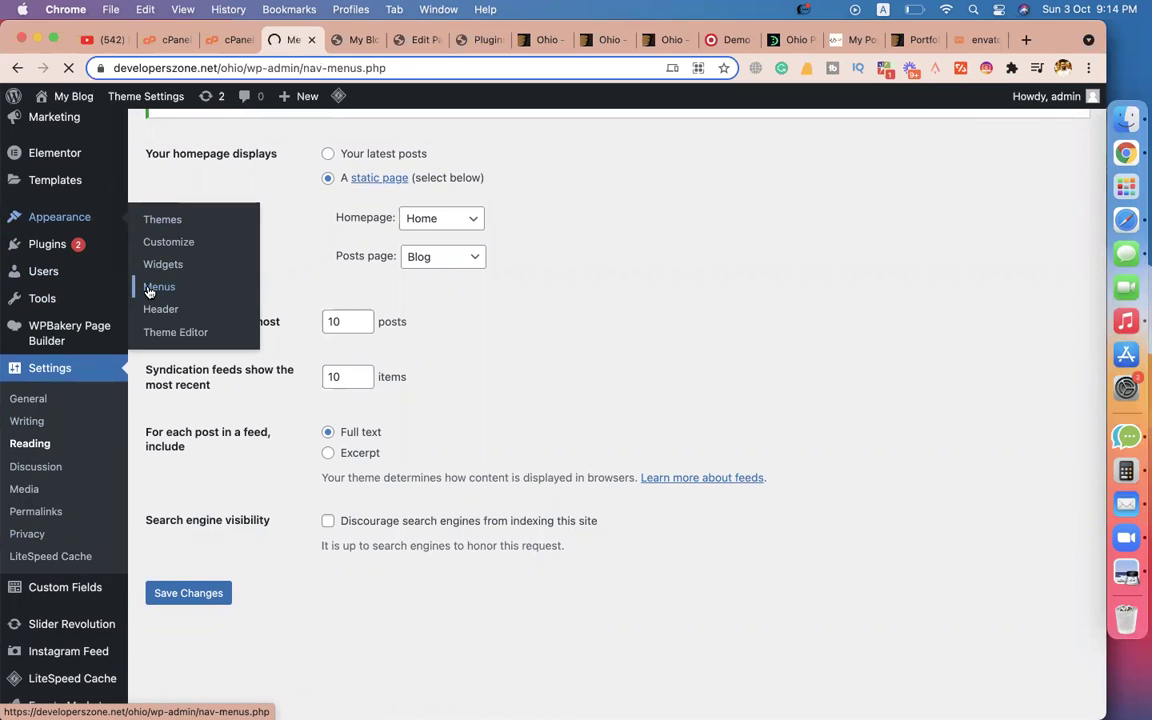
pyautogui.scroll(-3, 498, 473)
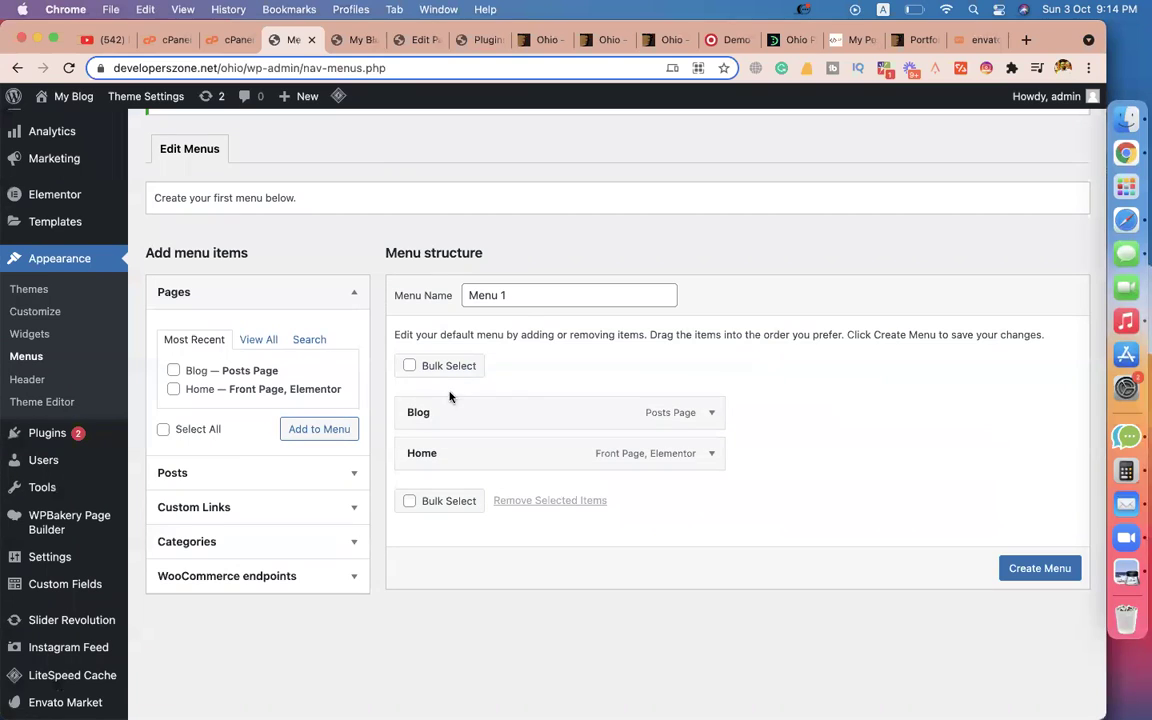
# Create 'Menu' with Home above Blog, save it as Primary, and reload the site.
pyautogui.click(518, 294)
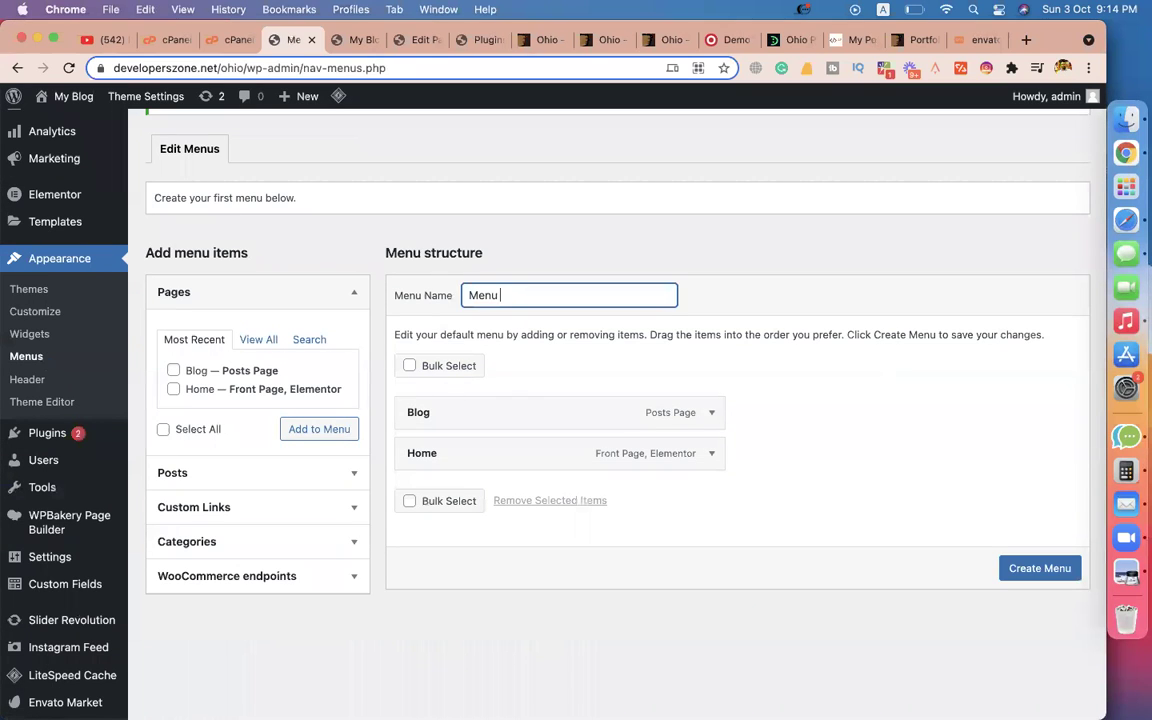
pyautogui.moveTo(494, 456); pyautogui.dragTo(492, 412)
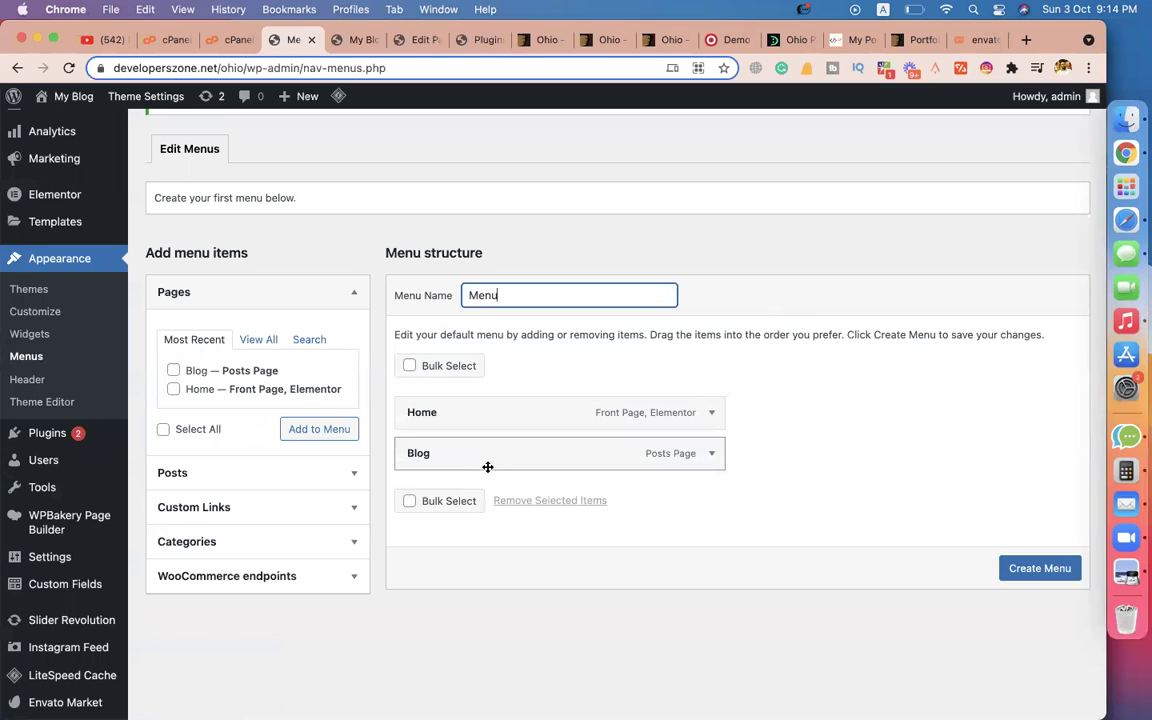
pyautogui.click(1039, 569)
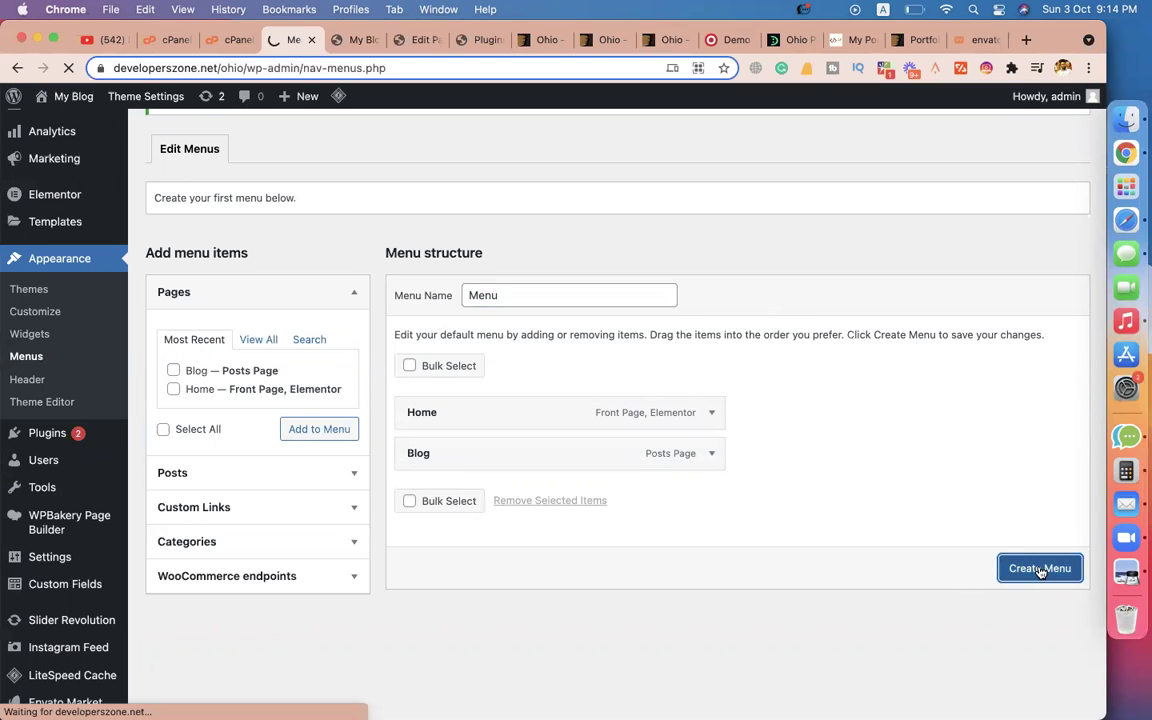
pyautogui.scroll(-7, 874, 481)
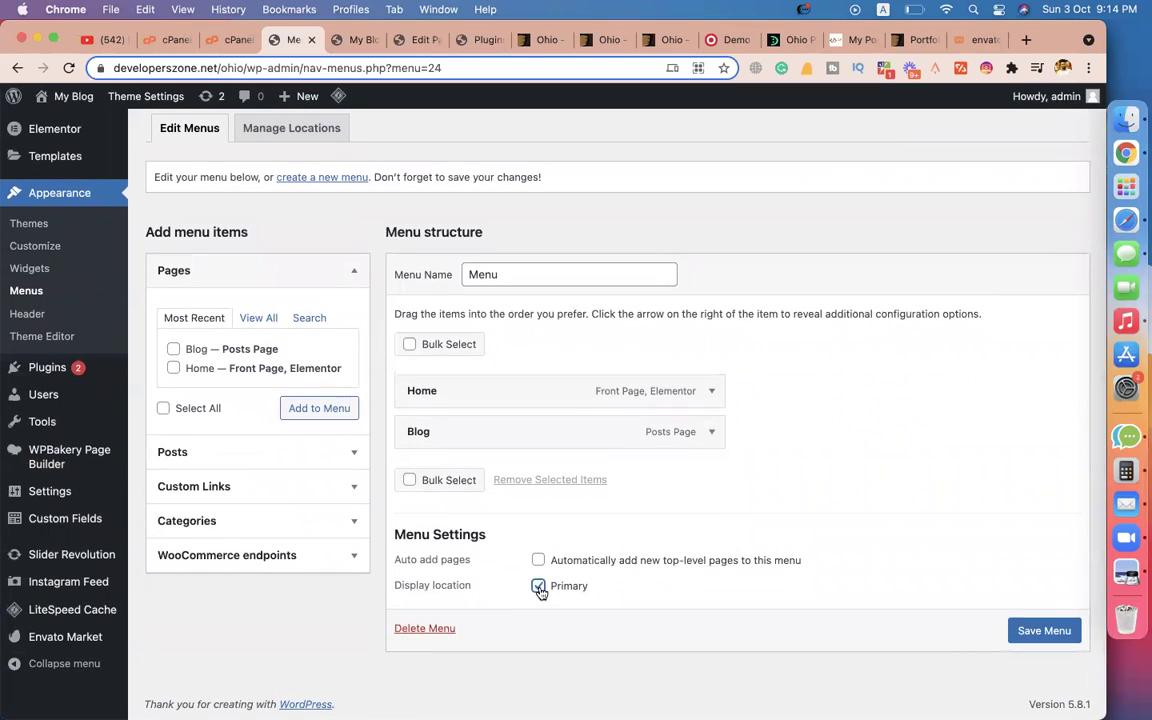
pyautogui.click(1048, 630)
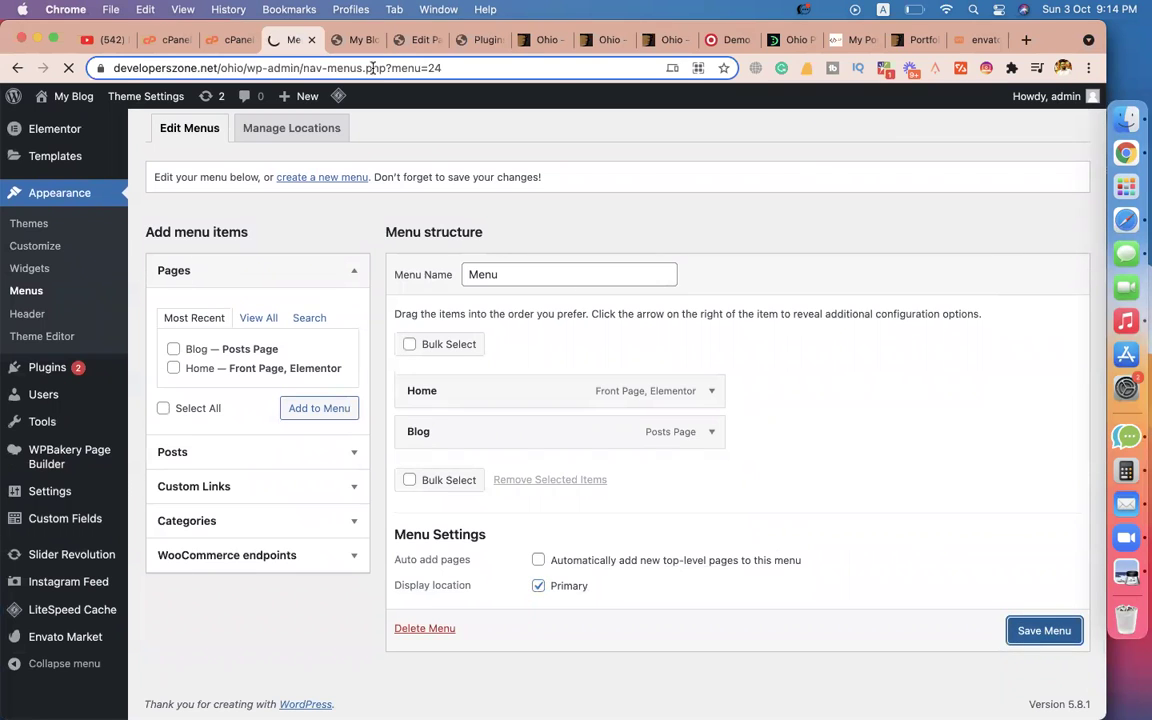
pyautogui.click(355, 39)
pyautogui.click(69, 70)
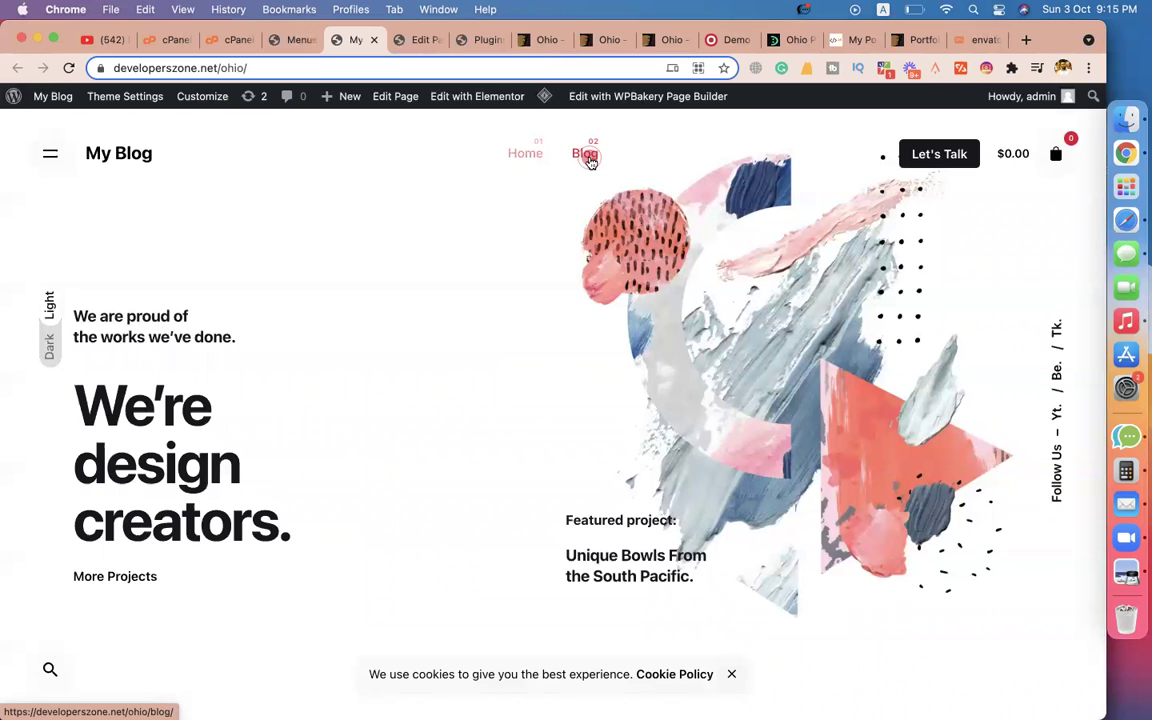
# Confirm the site header shows Home and Blog links, then return to the Menus admin tab.
pyautogui.click(296, 39)
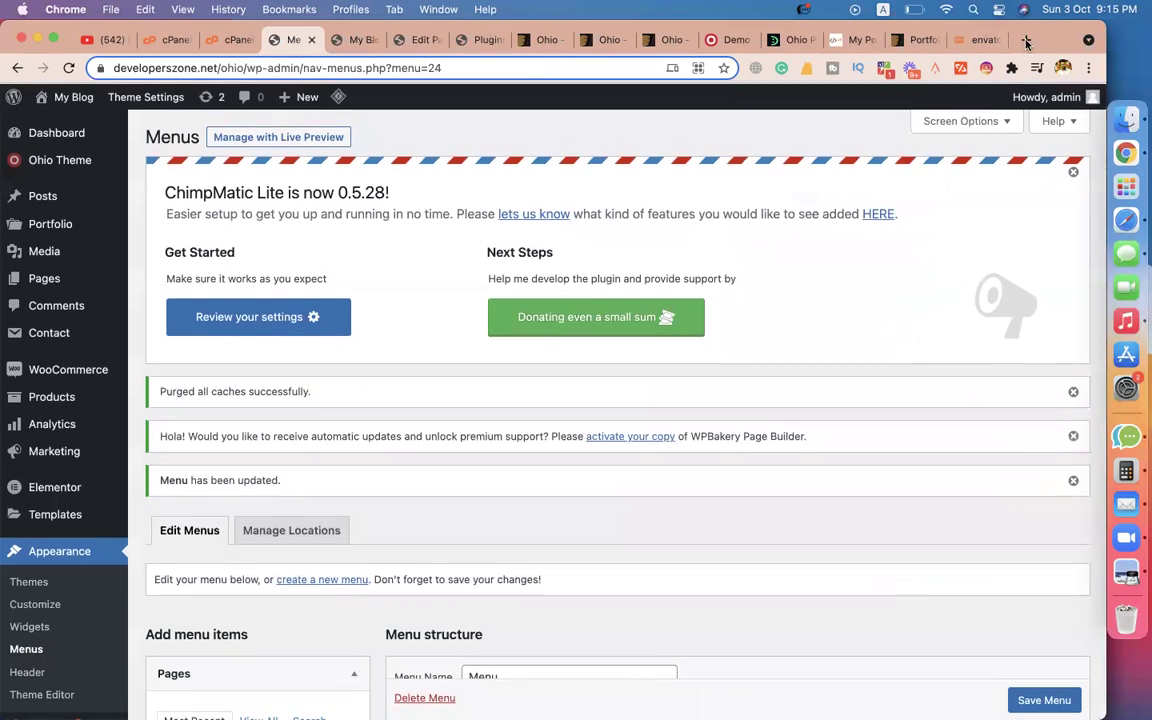
# Load techreviewed.net in the setup-notes tab.
pyautogui.click(979, 40)
pyautogui.click(597, 68)
pyautogui.write('tech')
pyautogui.press('Right')
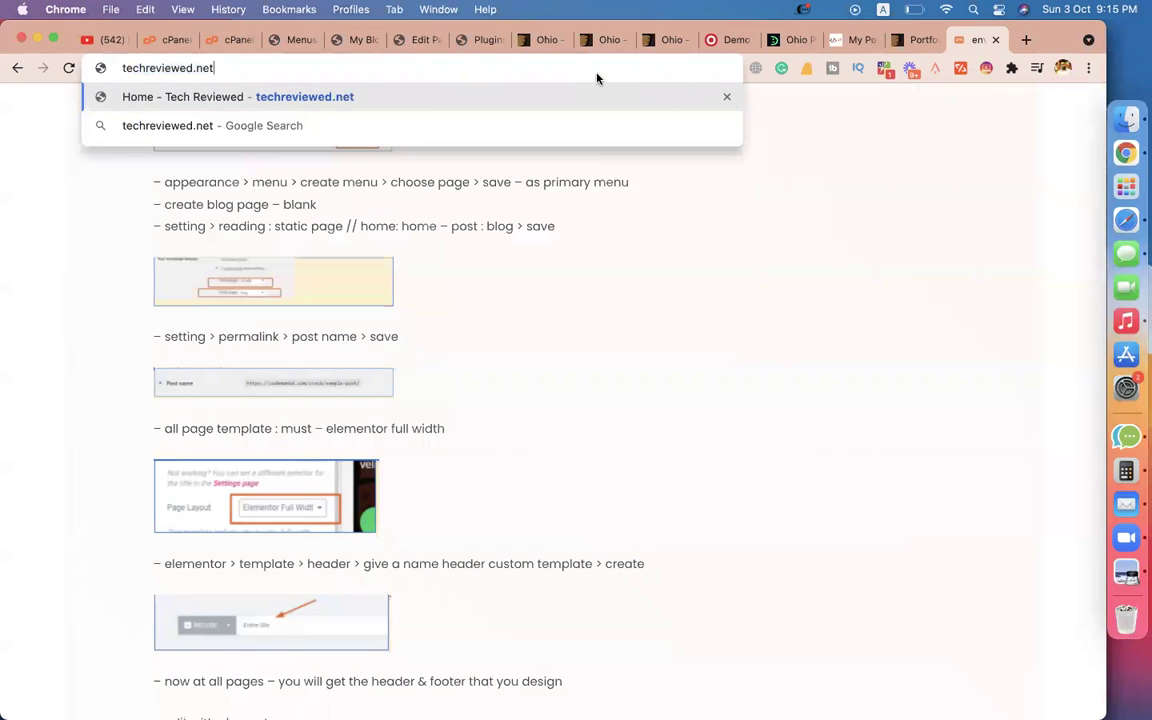
pyautogui.press('Return')
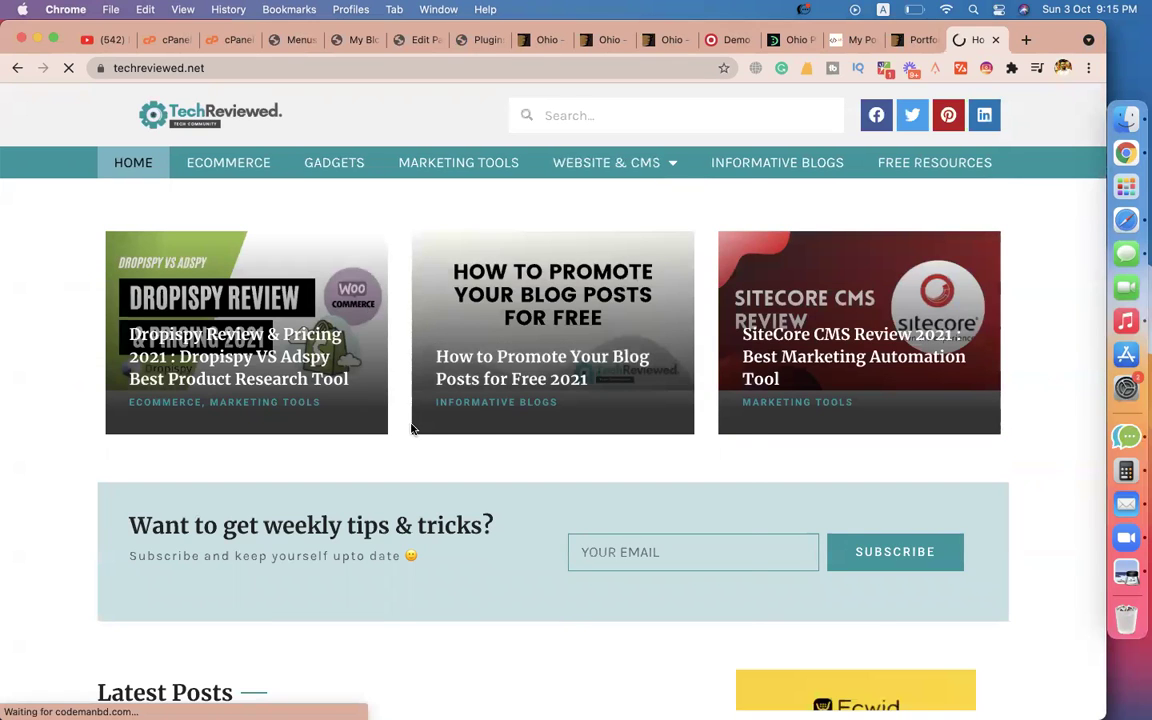
# Close the newsletter popup, read the Dropispy Review & Pricing 2021 article, and return to My Blog.
pyautogui.click(745, 182)
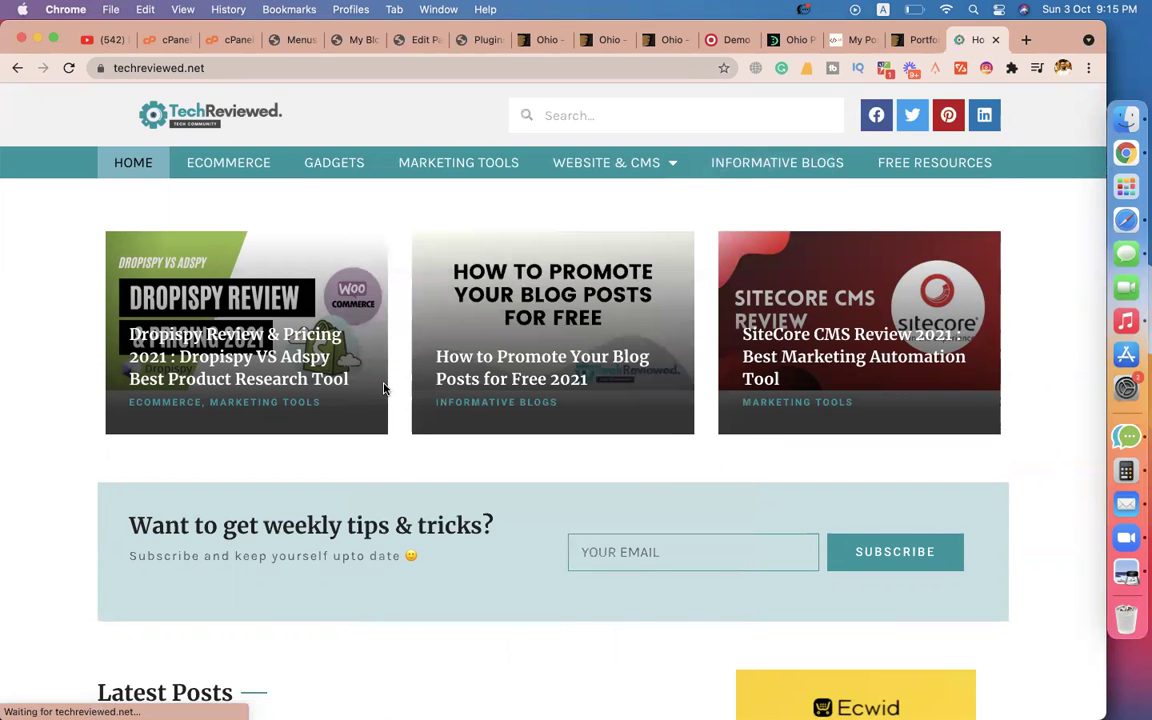
pyautogui.click(295, 370)
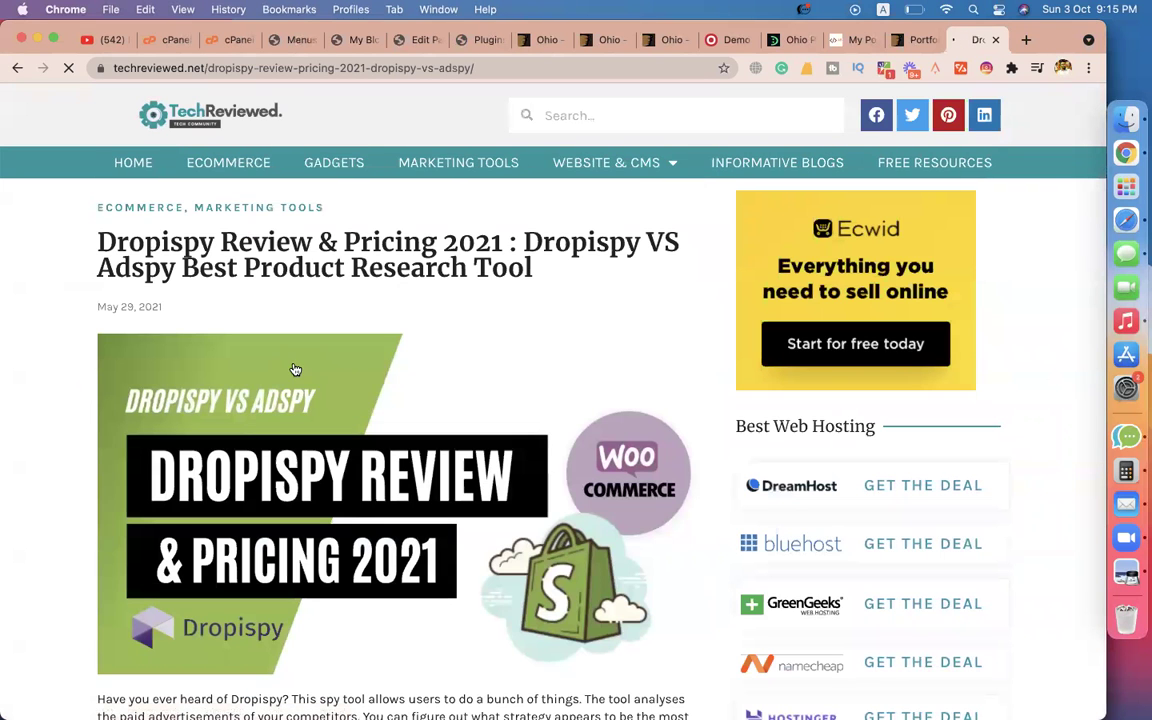
pyautogui.tripleClick(175, 245)
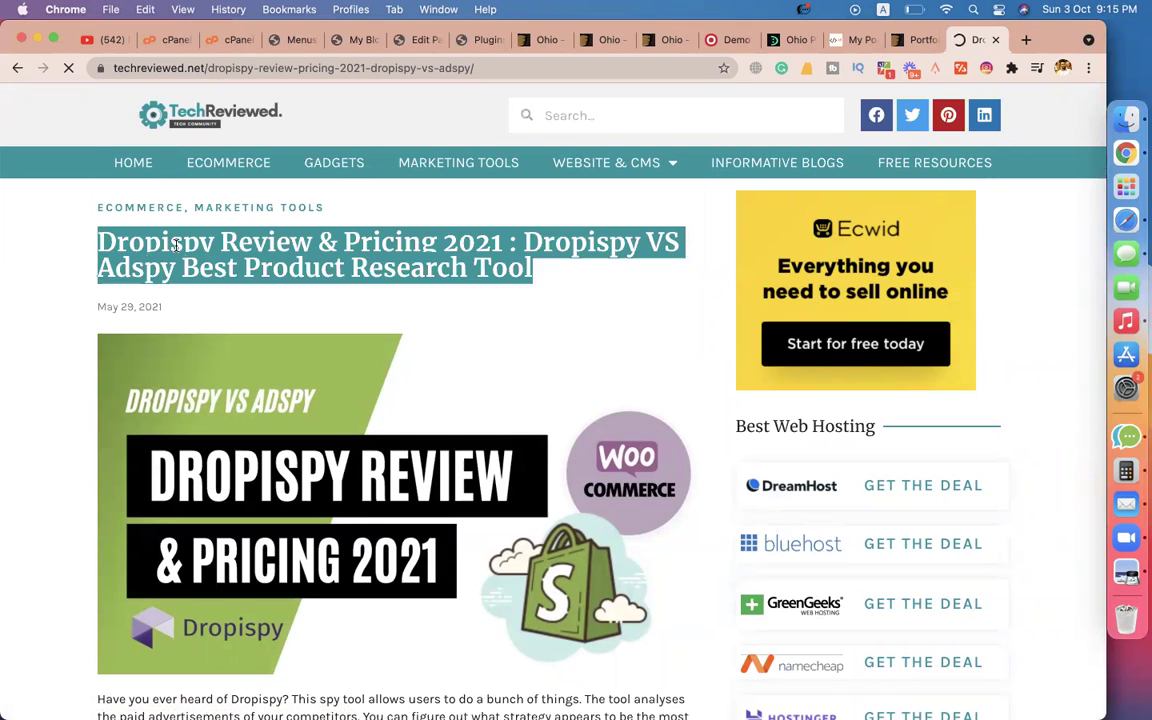
pyautogui.scroll(-10, 300, 289)
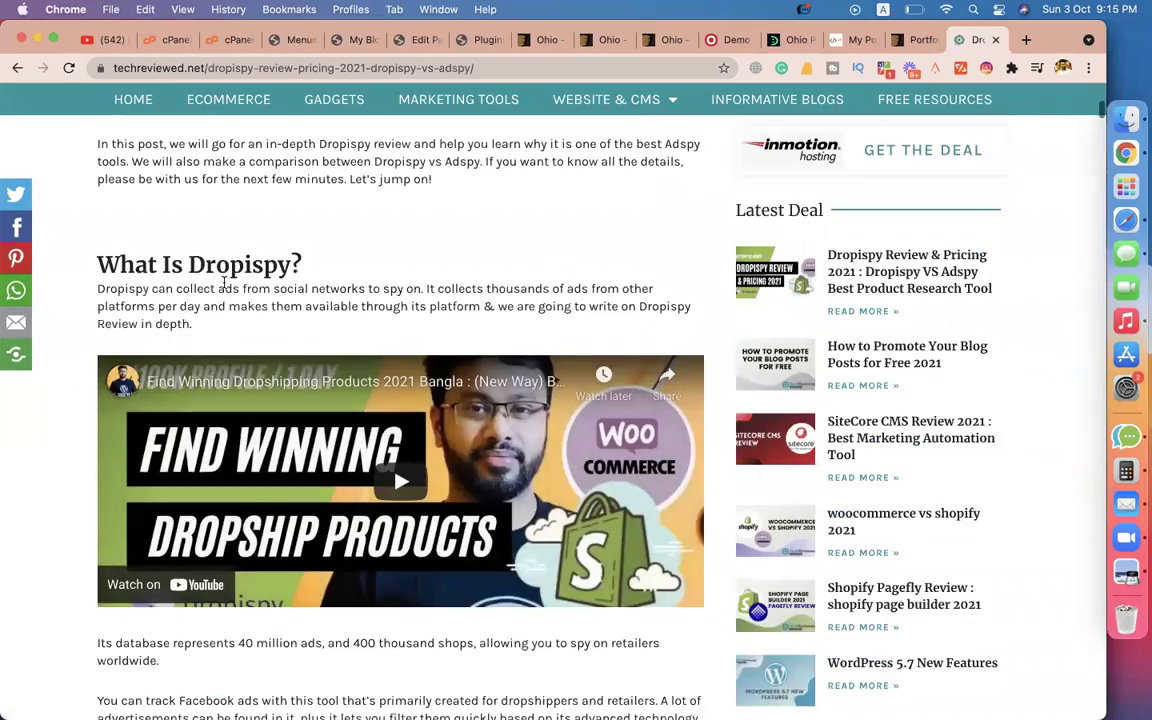
pyautogui.scroll(-10, 224, 288)
pyautogui.scroll(10, 224, 288)
pyautogui.scroll(10, 224, 280)
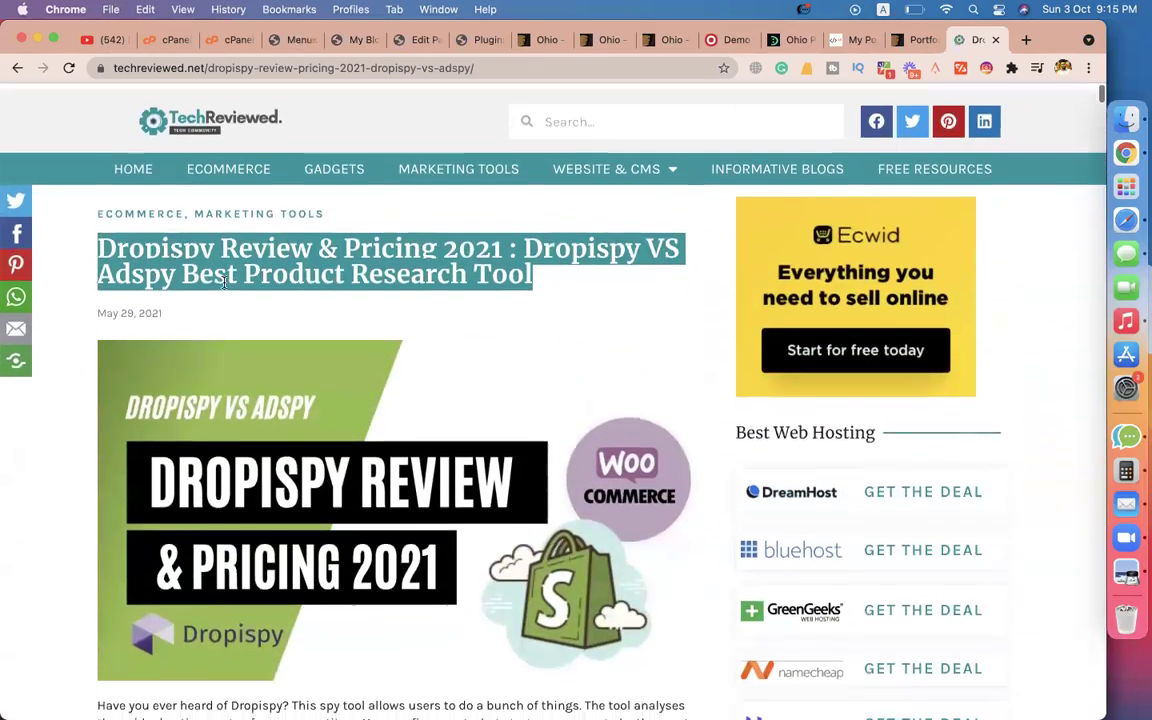
pyautogui.click(350, 40)
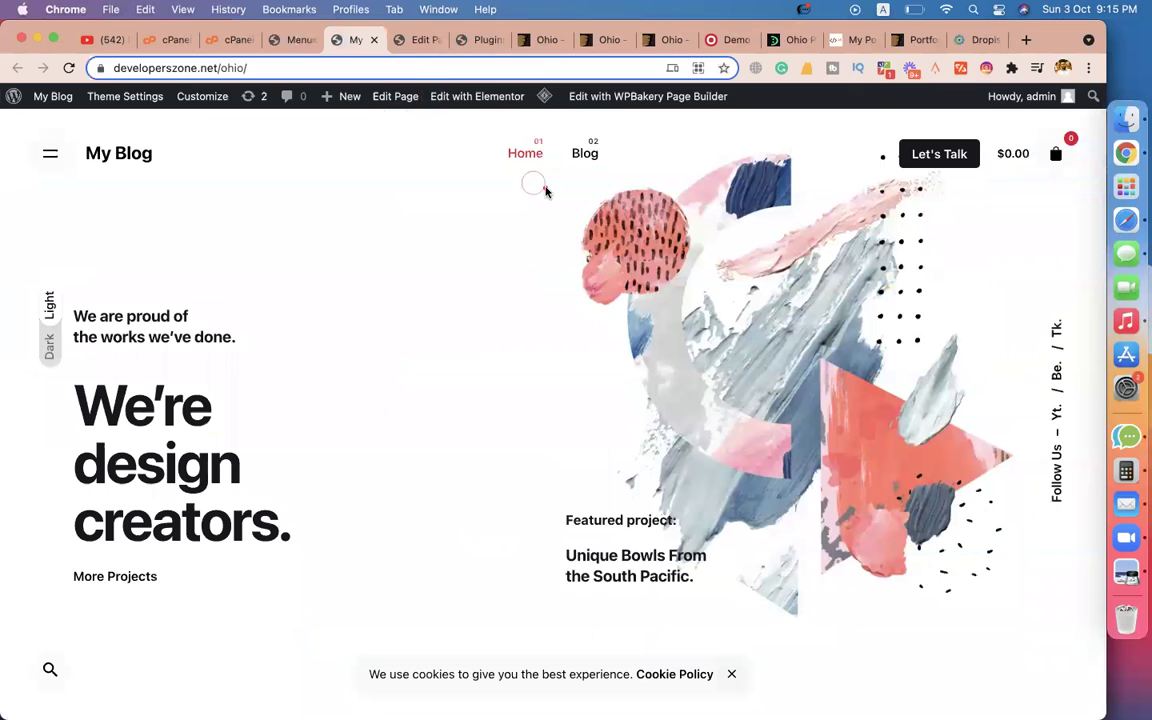
# Open the site's Blog page listing 'Hello world!', then return to the Menus admin page.
pyautogui.click(590, 156)
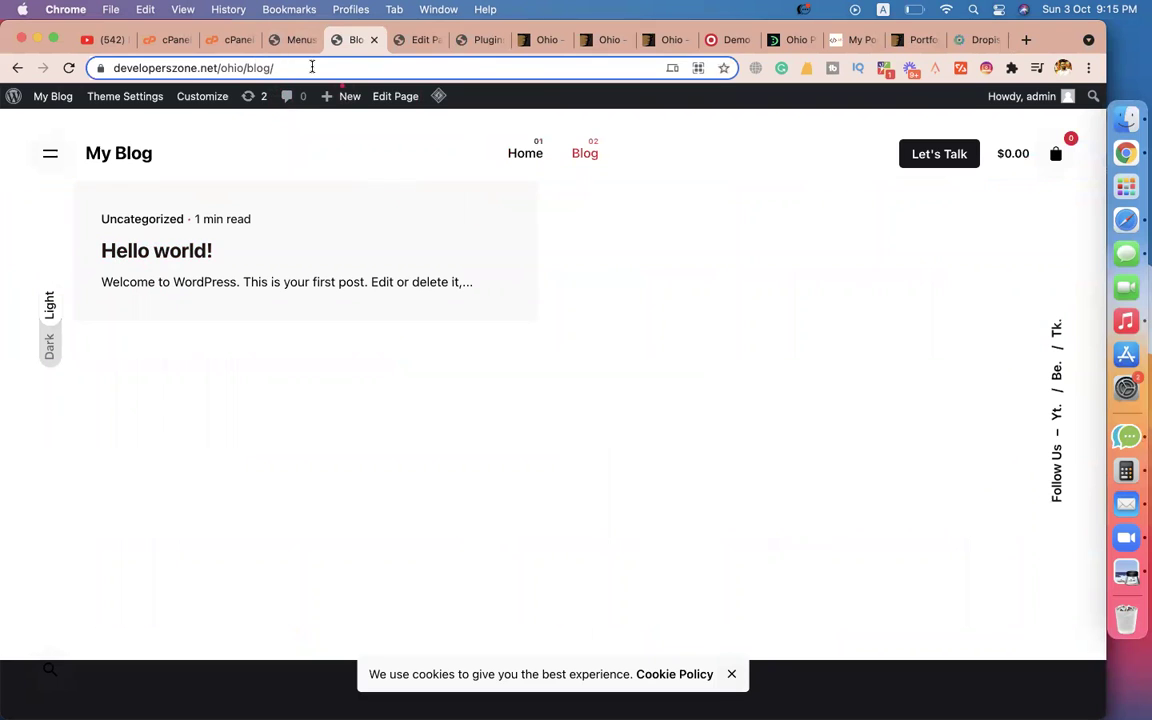
pyautogui.click(296, 40)
pyautogui.moveTo(52, 207)
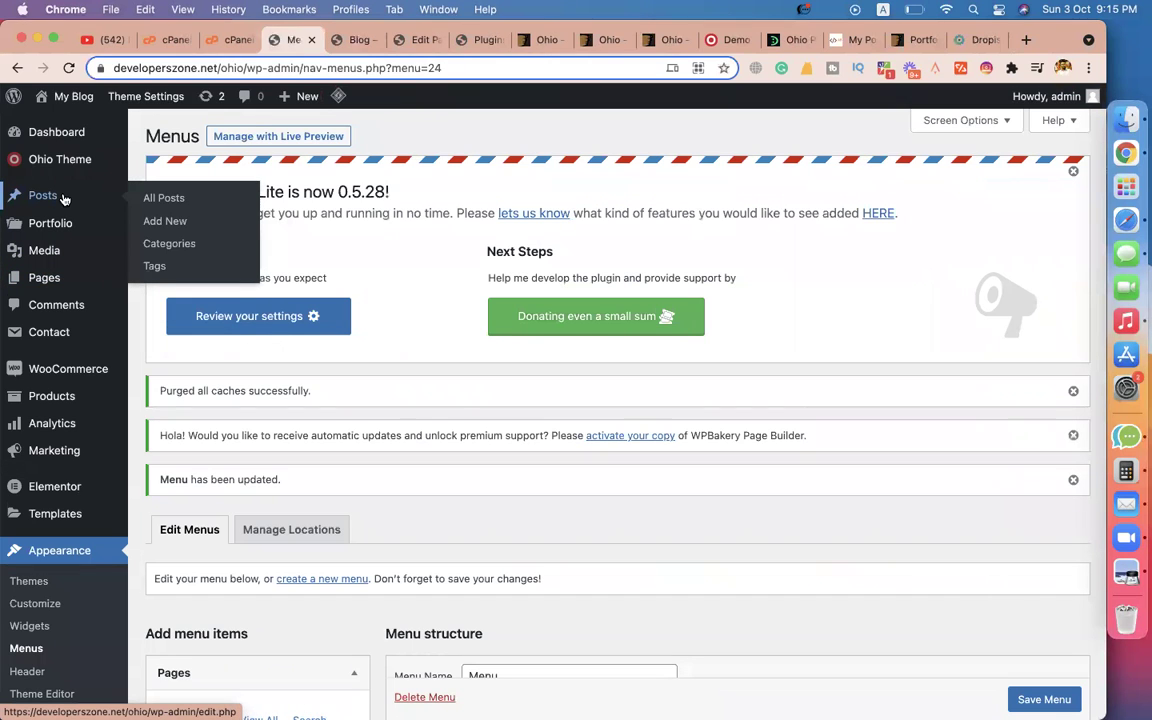
# Check the live blog page and open the admin list of all posts.
pyautogui.click(355, 44)
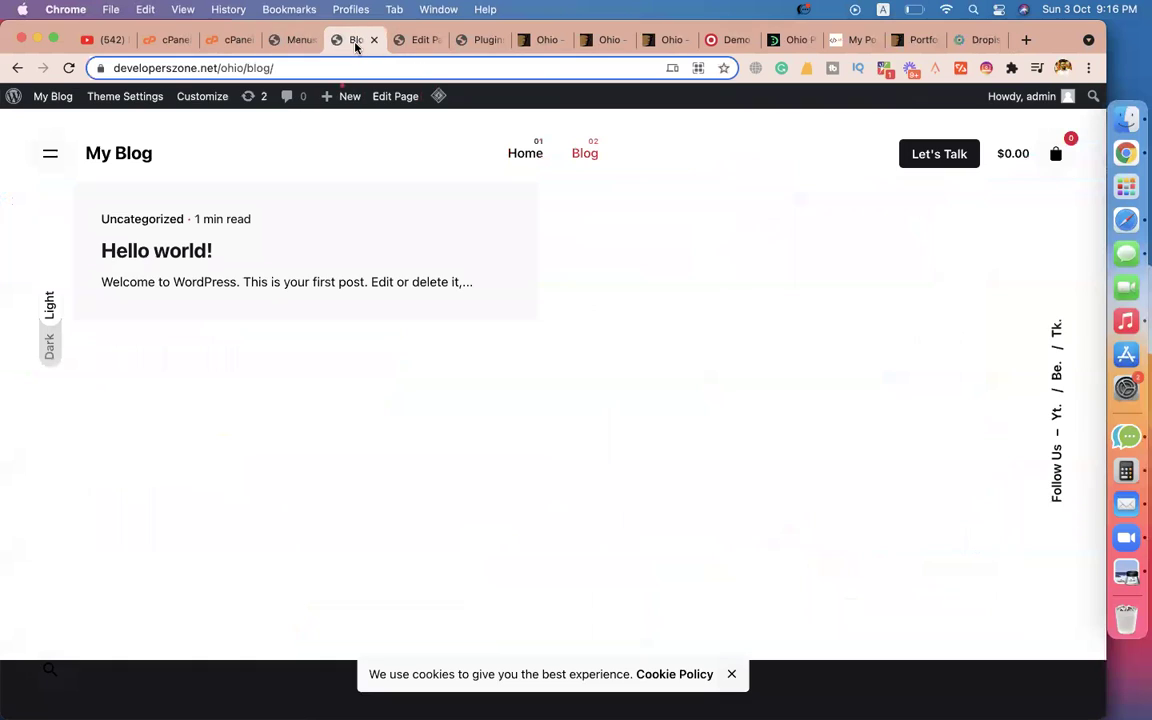
pyautogui.click(272, 52)
pyautogui.click(57, 197)
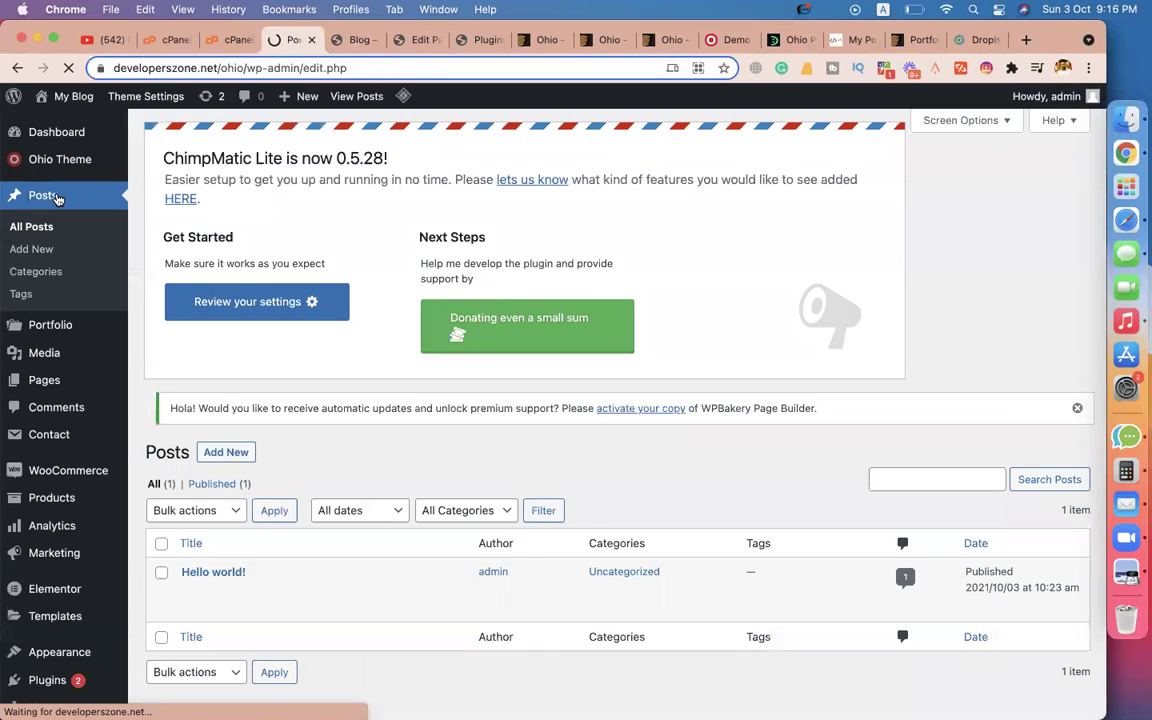
pyautogui.scroll(-3, 300, 400)
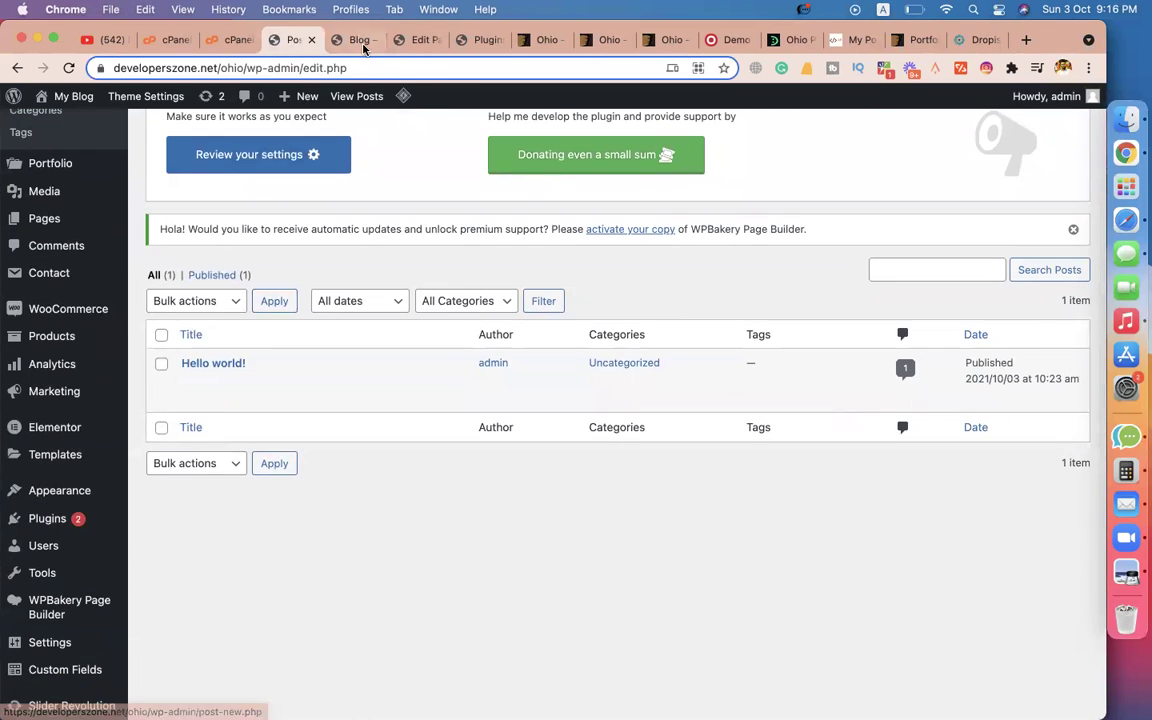
pyautogui.click(352, 40)
pyautogui.click(290, 40)
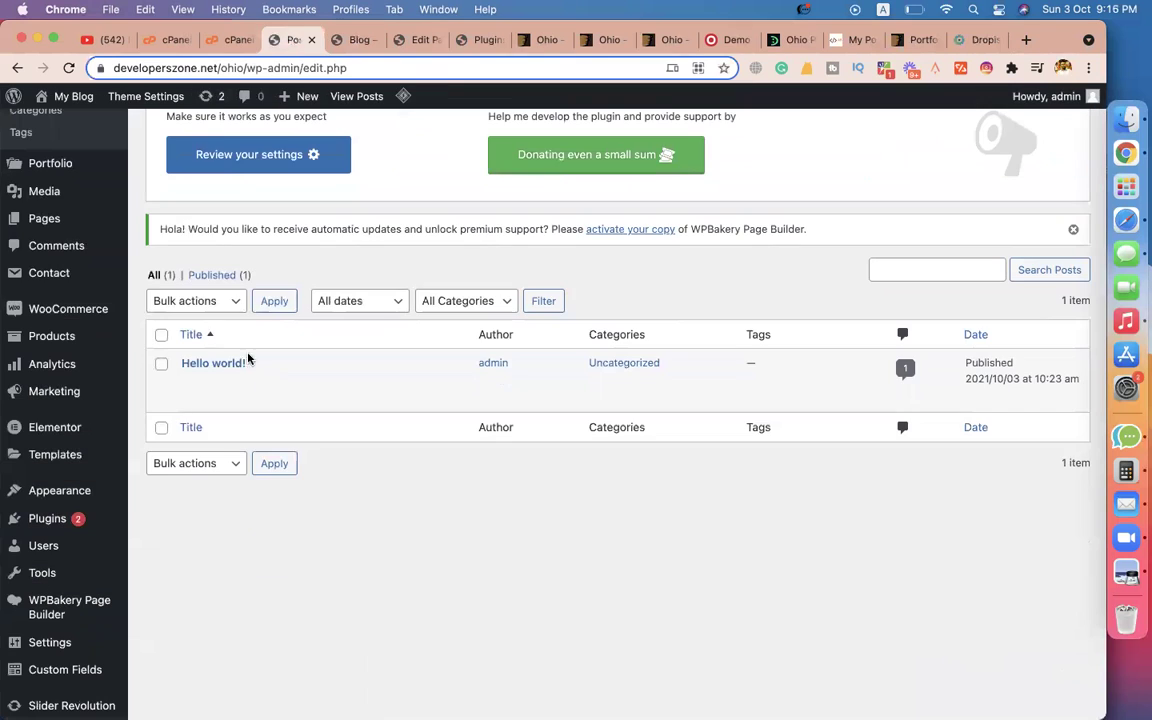
# Trash the 'Hello world!' post and permanently empty the Trash.
pyautogui.click(279, 382)
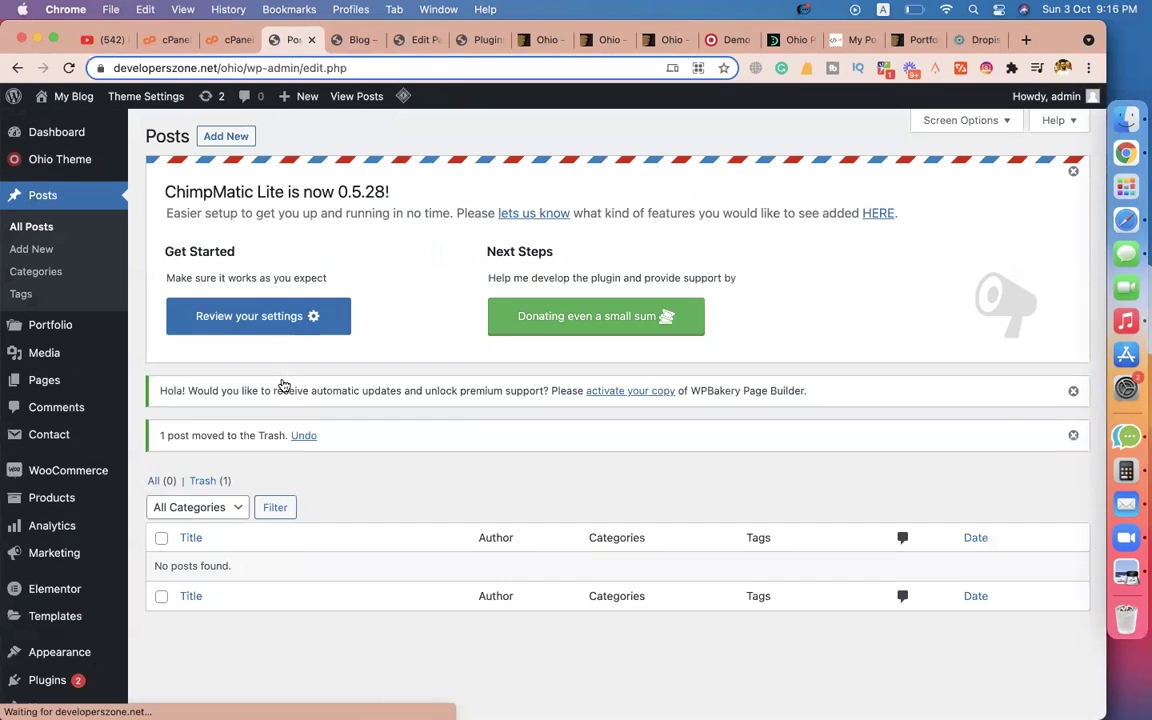
pyautogui.click(206, 482)
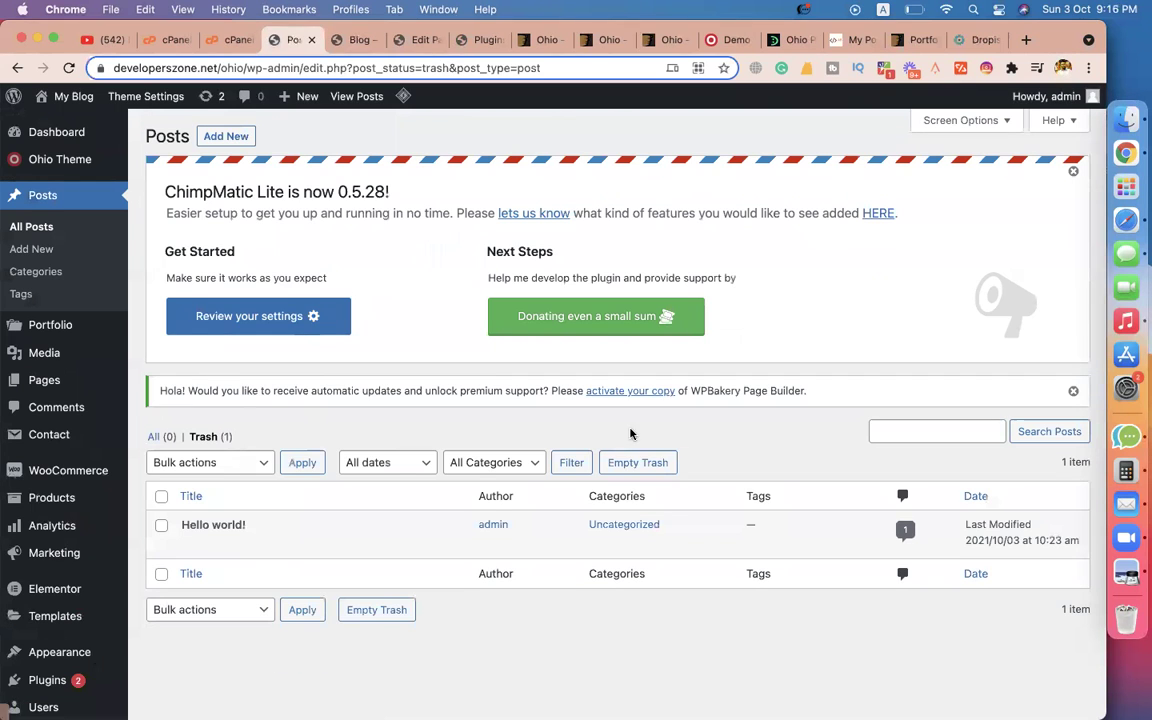
pyautogui.click(637, 463)
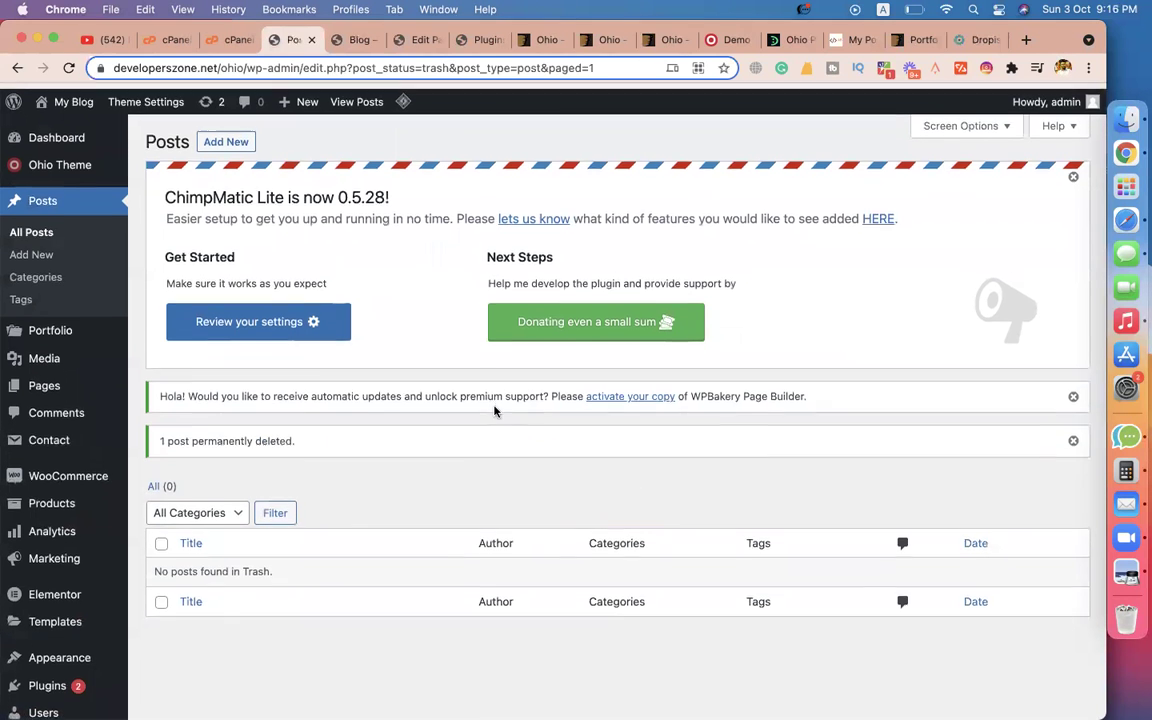
pyautogui.click(228, 137)
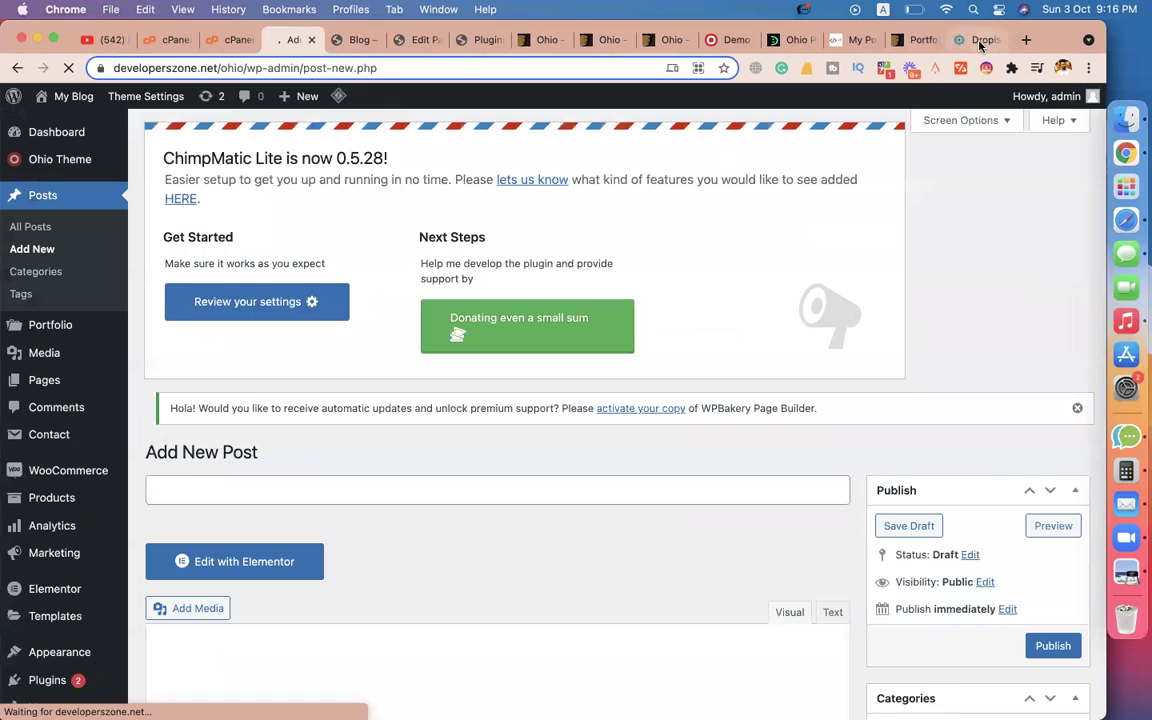
# Use the article title 'Dropispy Review & Pricing 2021' as the new post's title.
pyautogui.click(980, 40)
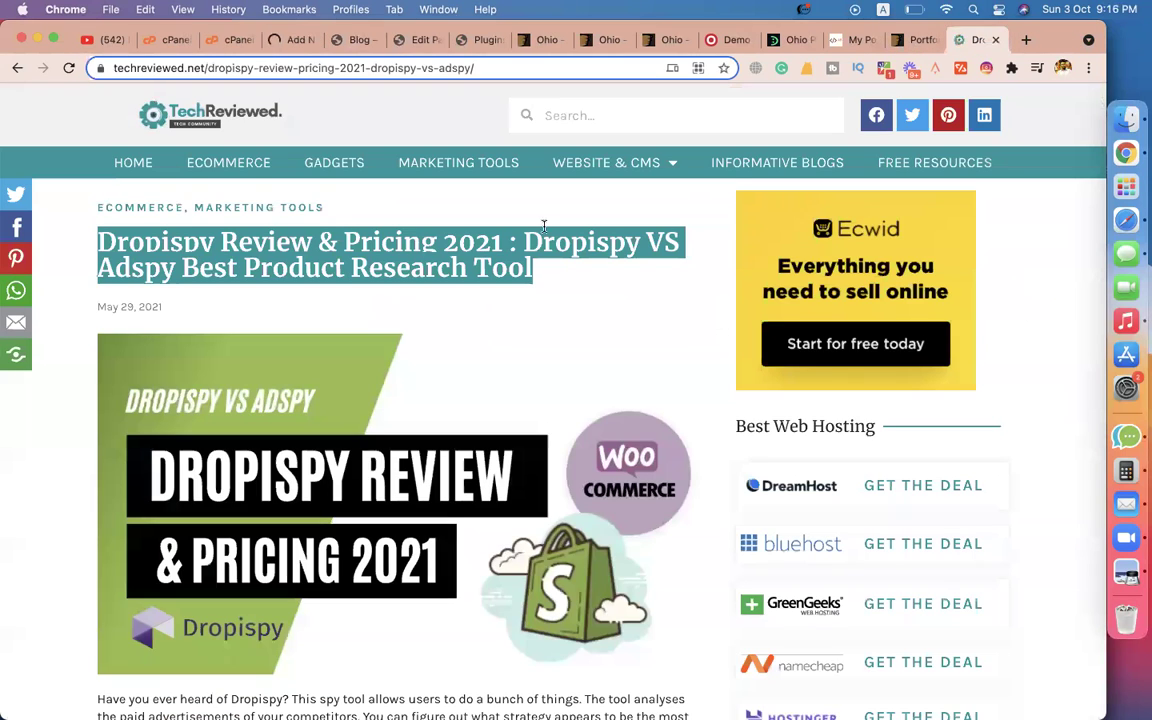
pyautogui.click(444, 251)
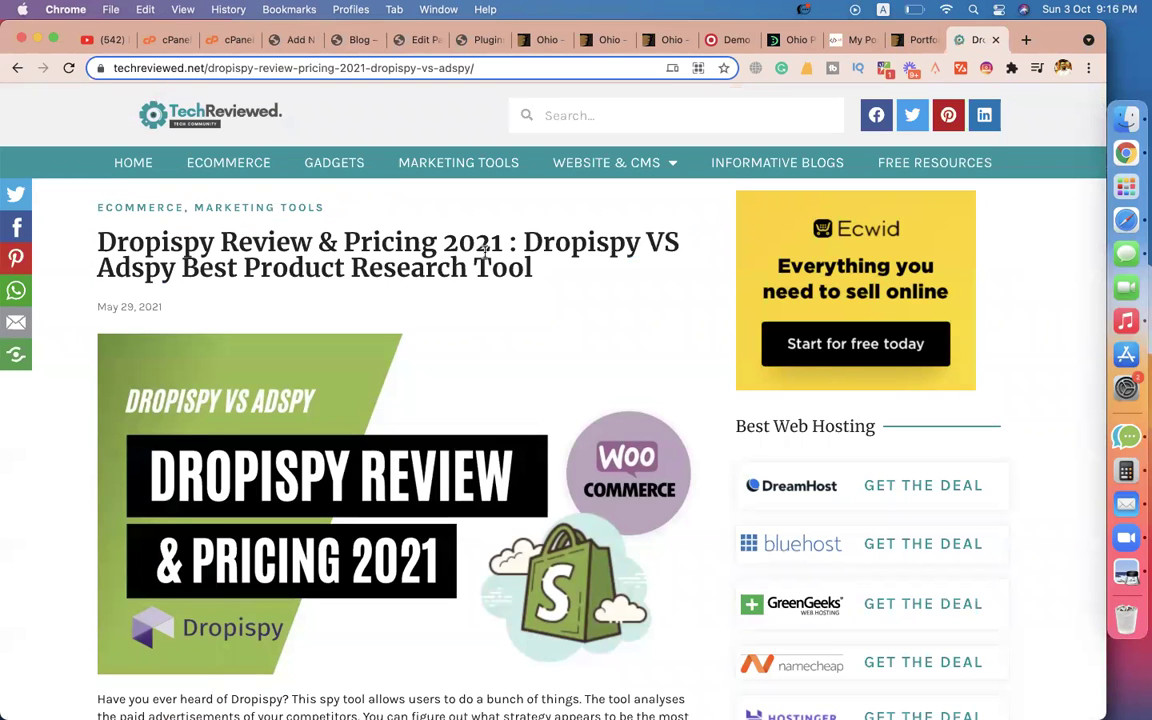
pyautogui.moveTo(498, 243); pyautogui.dragTo(66, 236)
pyautogui.press('super+c')
pyautogui.click(290, 40)
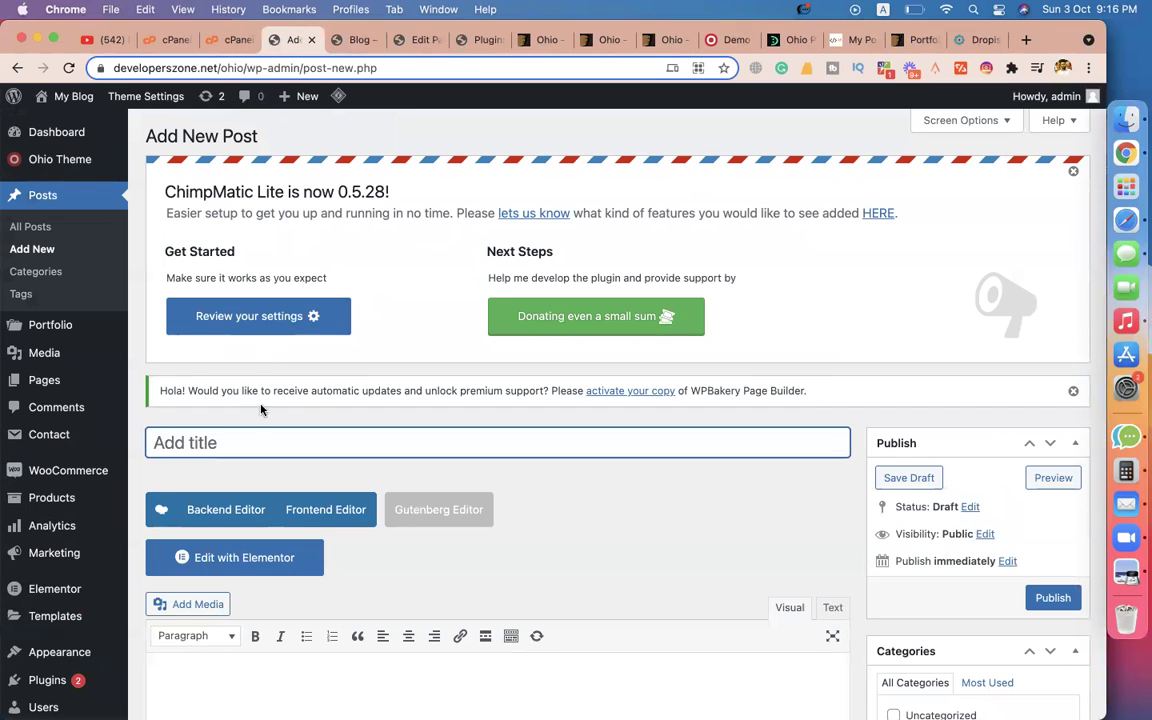
pyautogui.press('super+v')
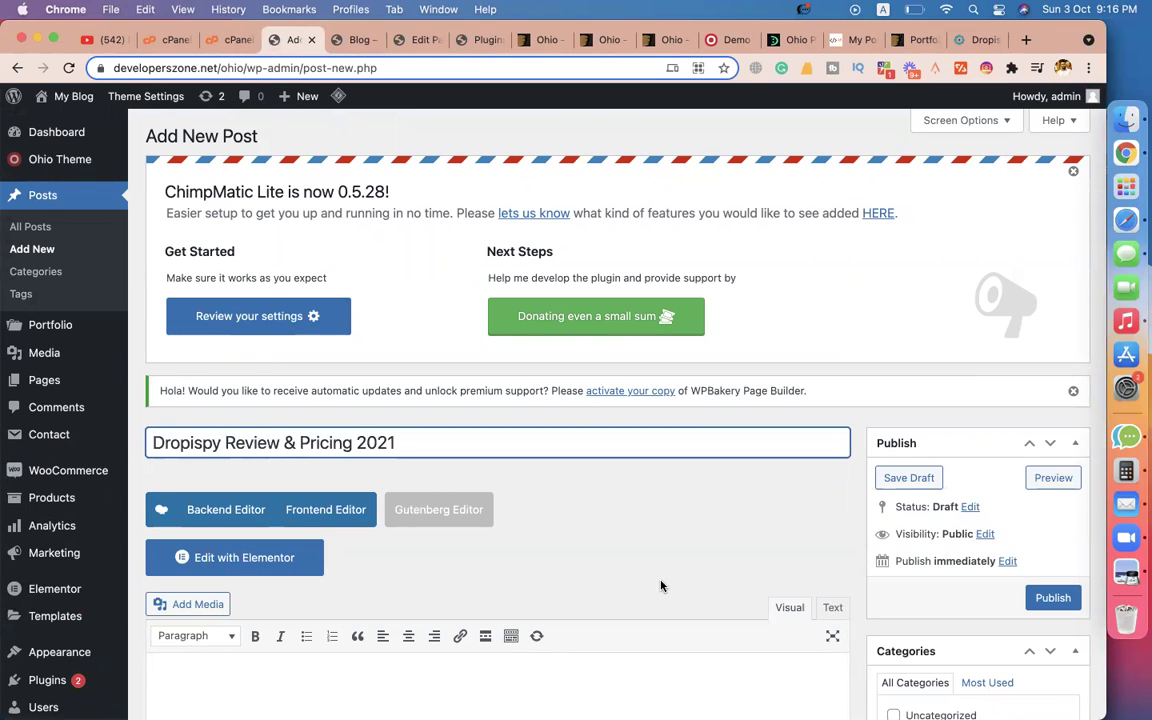
pyautogui.scroll(-5, 660, 586)
pyautogui.click(525, 411)
# Copy the article's intro through the 'What Is Dropispy?' section into the post body.
pyautogui.click(975, 40)
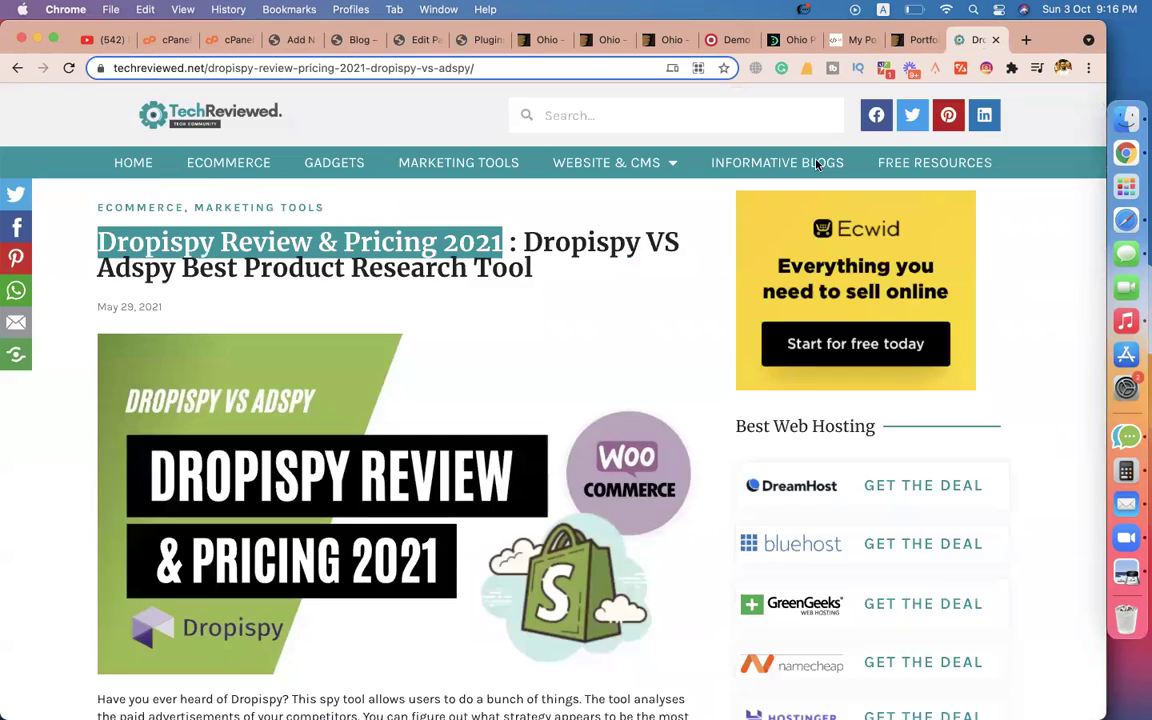
pyautogui.scroll(-5, 651, 323)
pyautogui.moveTo(90, 170); pyautogui.dragTo(393, 450)
pyautogui.press('super+c')
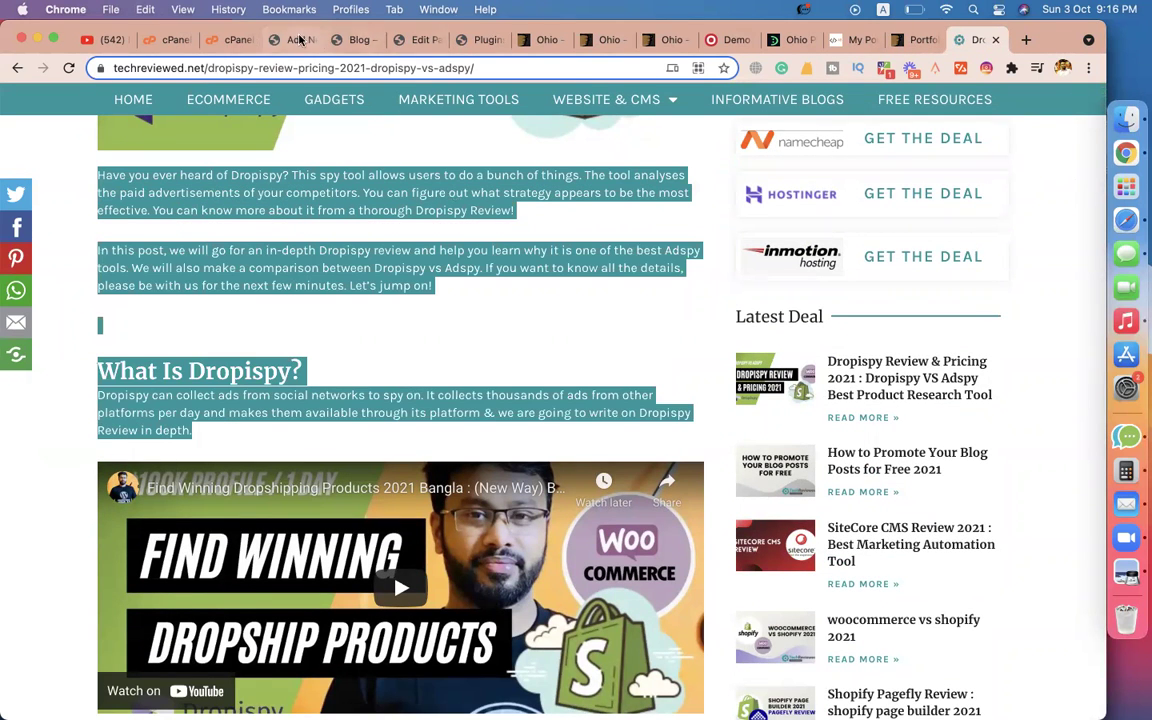
pyautogui.click(285, 40)
pyautogui.press('super+v')
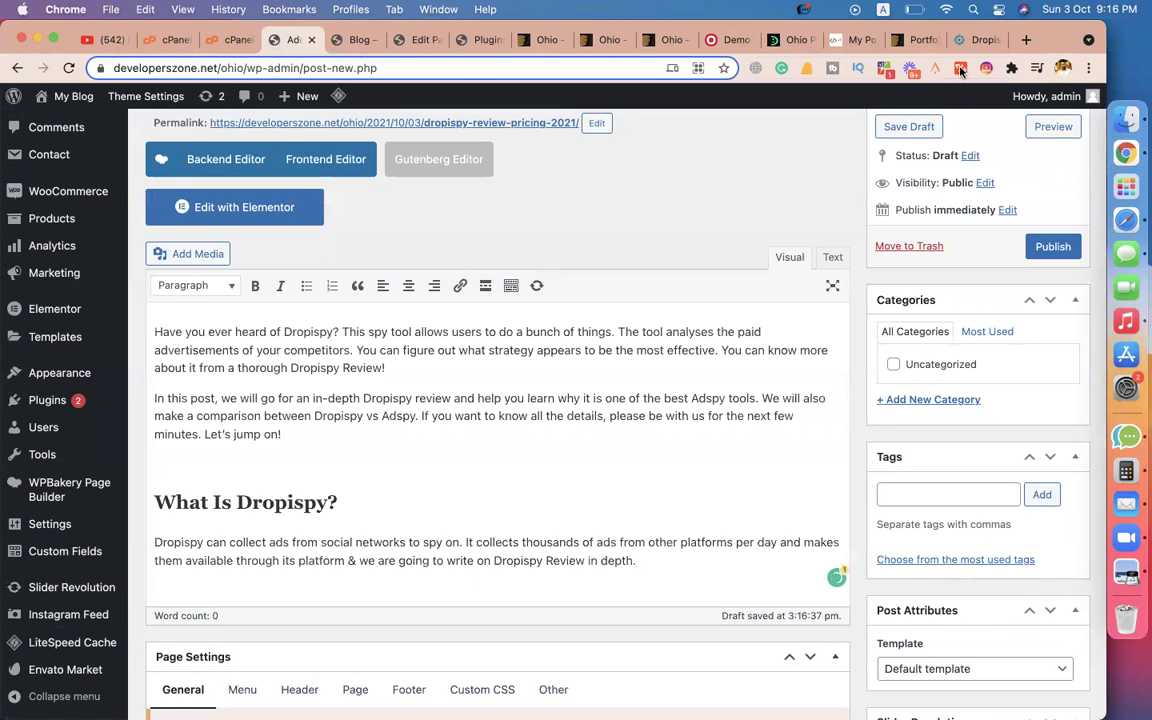
pyautogui.click(978, 40)
pyautogui.scroll(-3, 608, 415)
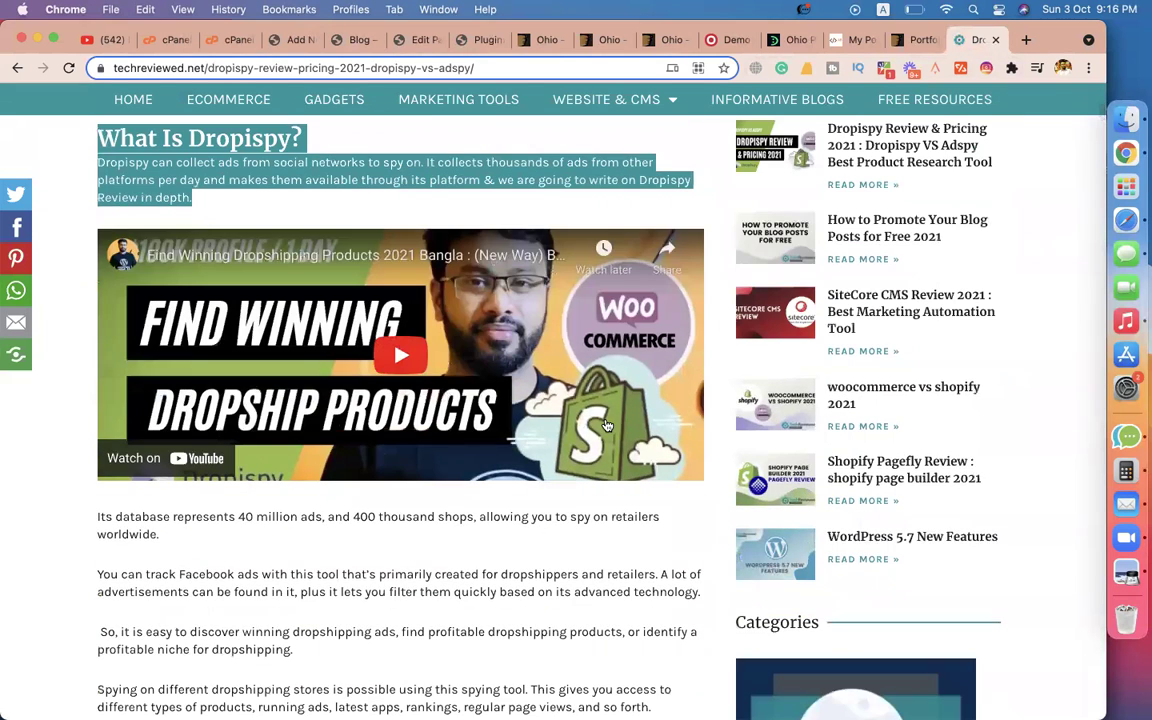
# Open the Dropispy video on YouTube and bring up its embed code.
pyautogui.click(657, 263)
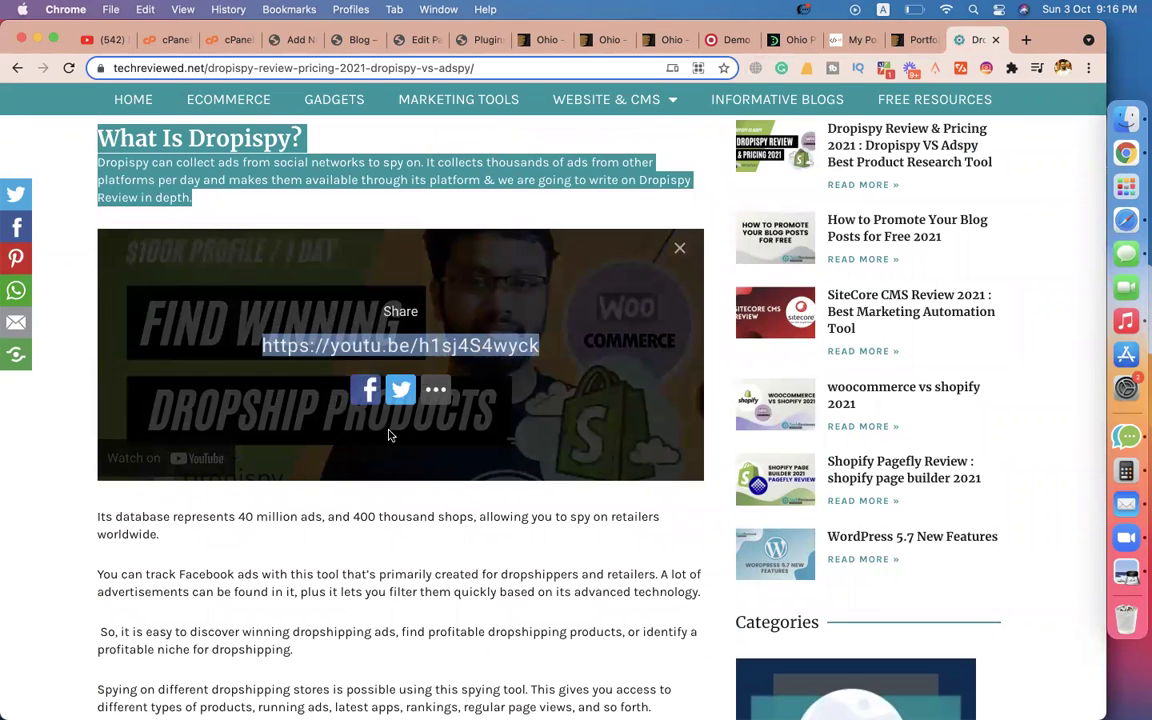
pyautogui.click(437, 345)
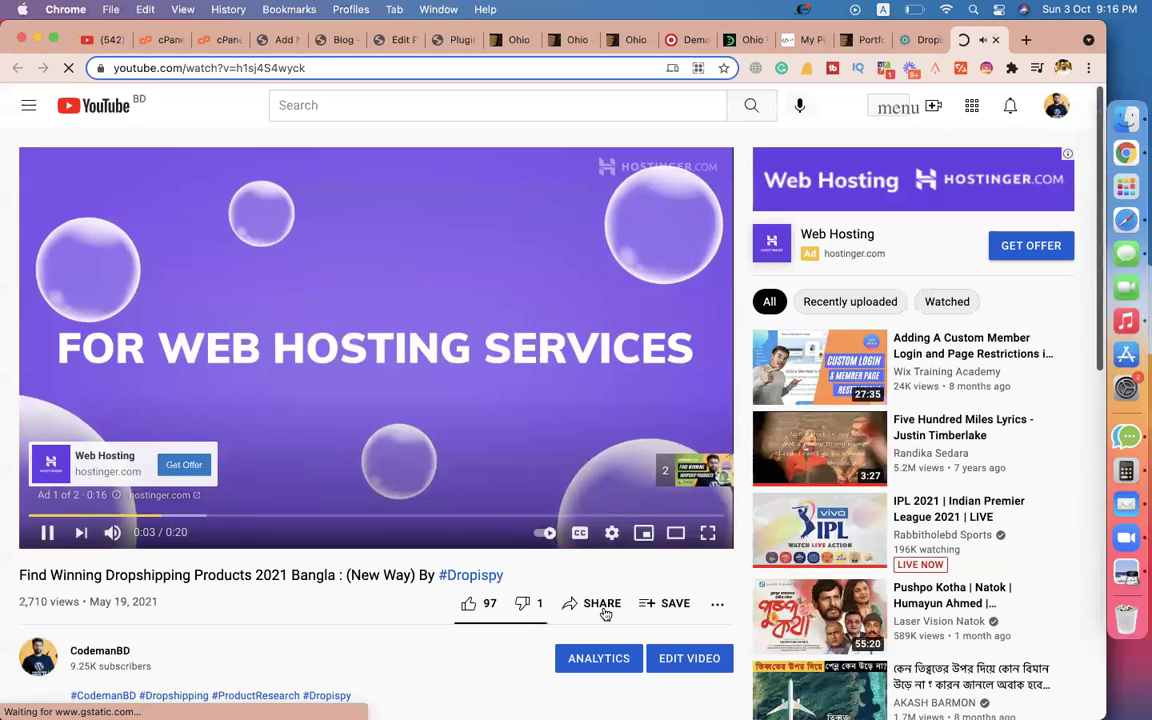
pyautogui.click(601, 606)
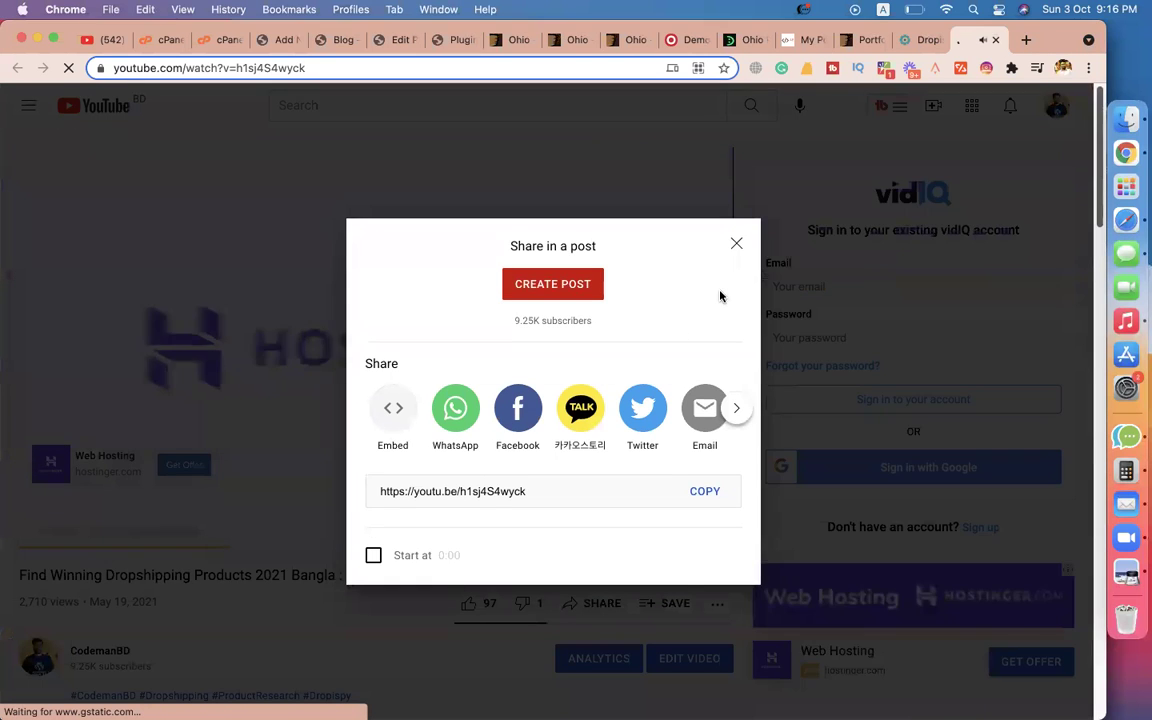
pyautogui.click(737, 244)
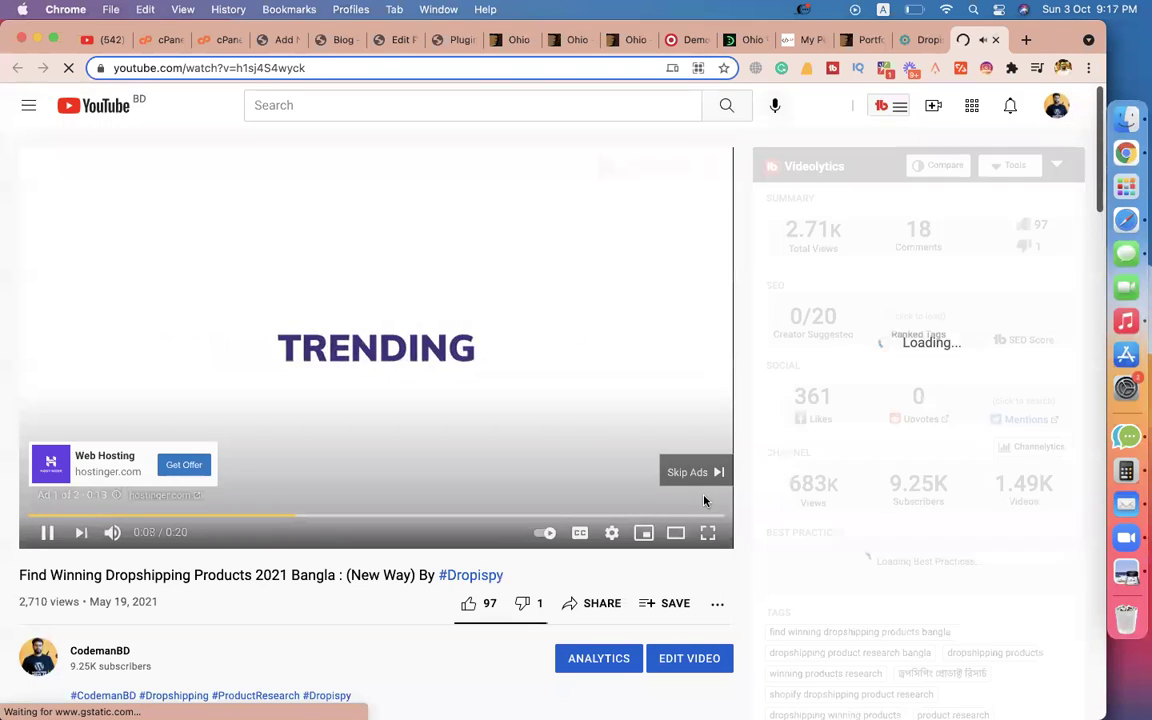
pyautogui.click(690, 472)
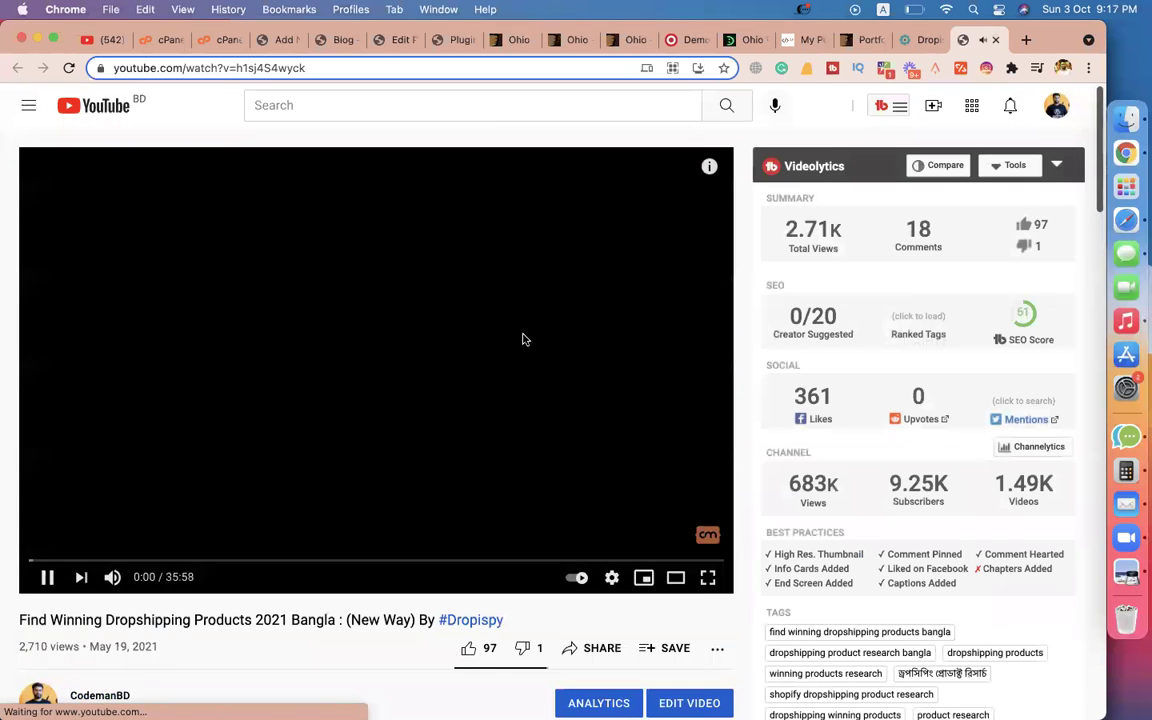
pyautogui.scroll(-2, 527, 633)
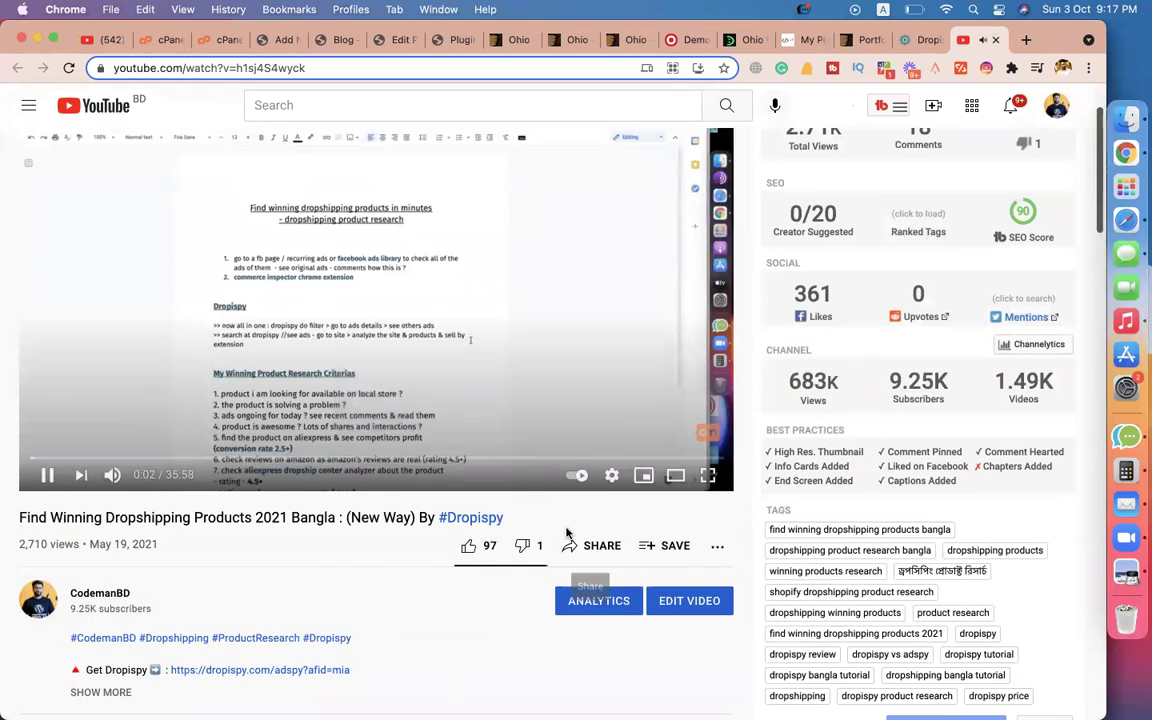
pyautogui.scroll(1, 566, 532)
pyautogui.click(412, 436)
pyautogui.click(590, 585)
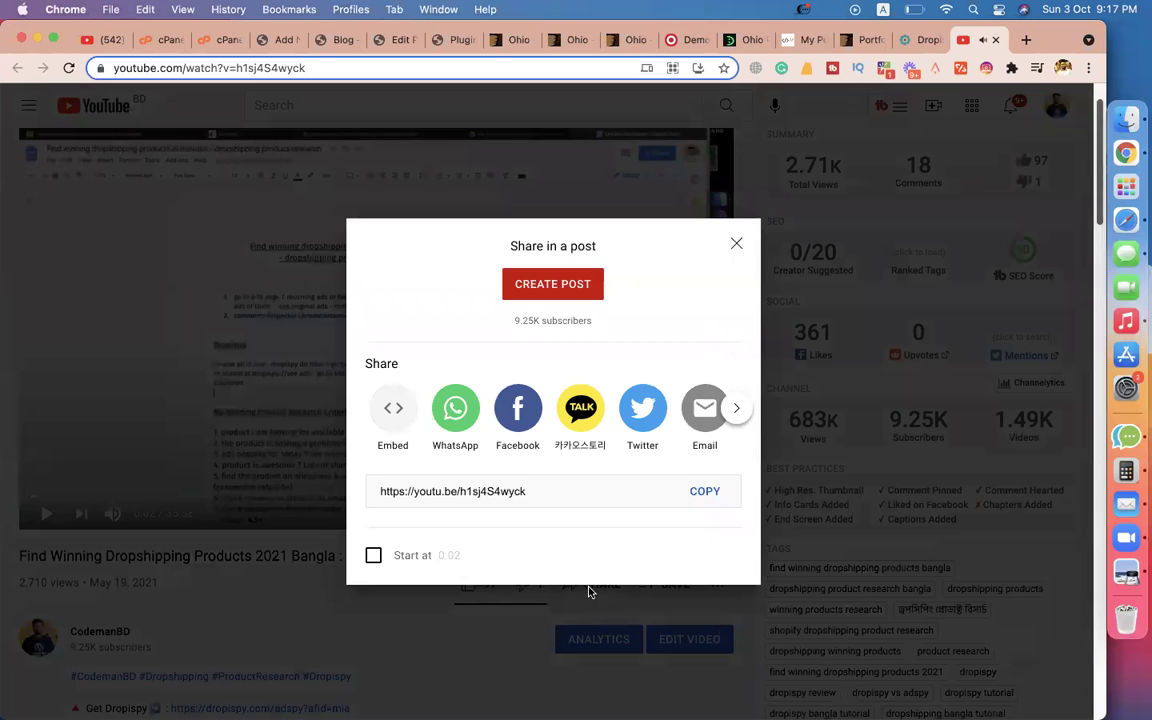
pyautogui.click(398, 411)
pyautogui.click(733, 370)
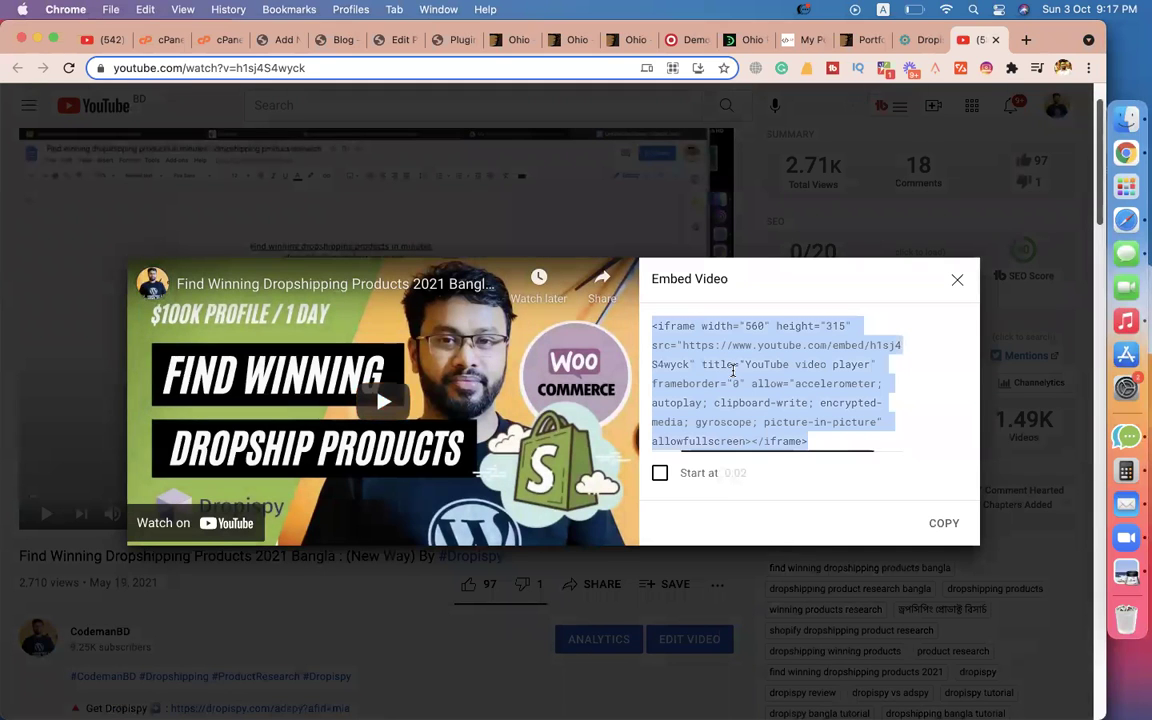
# Paste the YouTube embed code into the post body via the Text tab, then return to Visual.
pyautogui.click(274, 39)
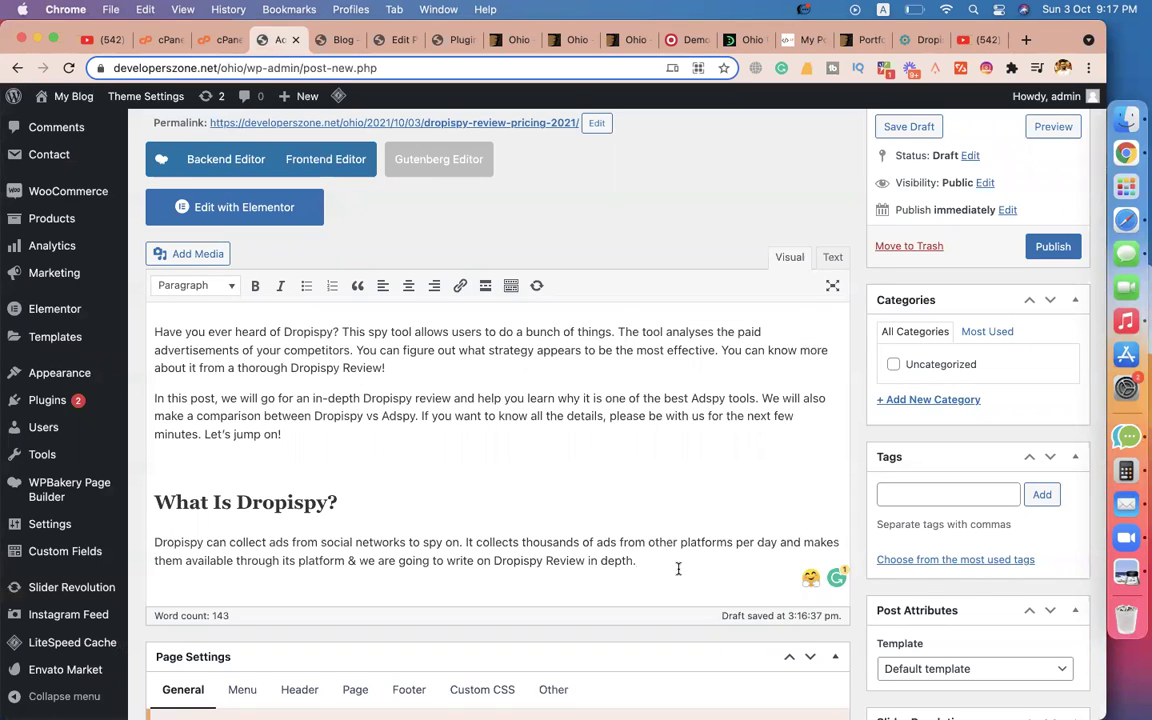
pyautogui.press('Return')
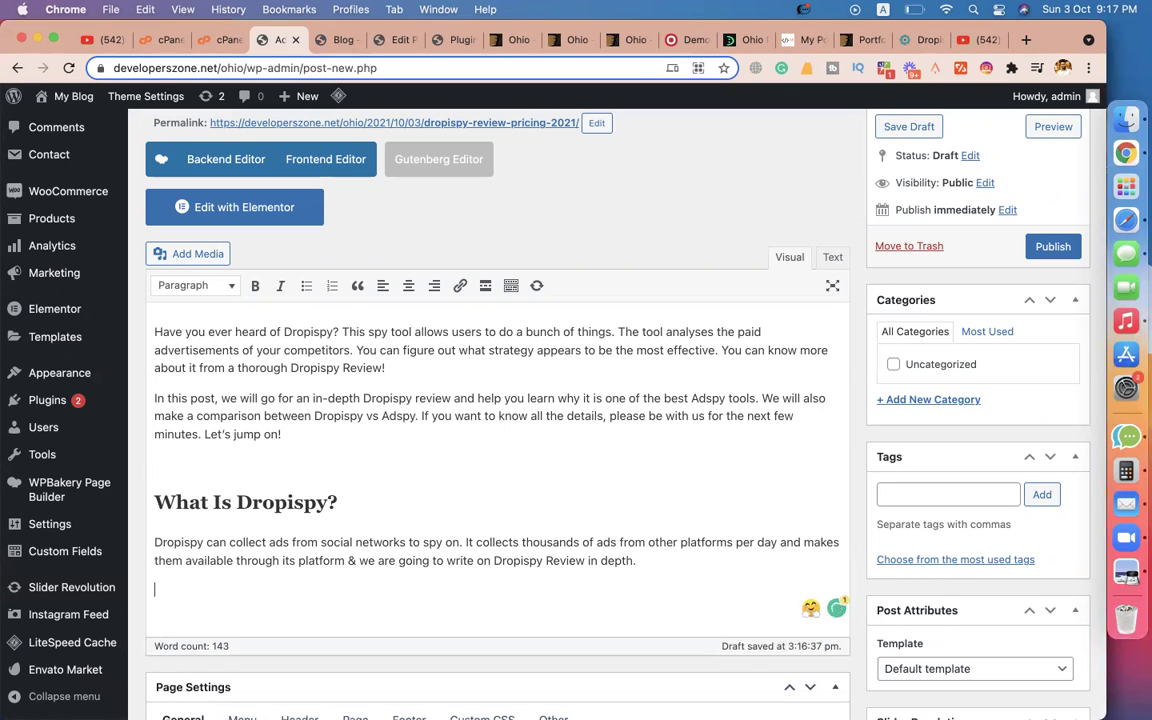
pyautogui.click(975, 39)
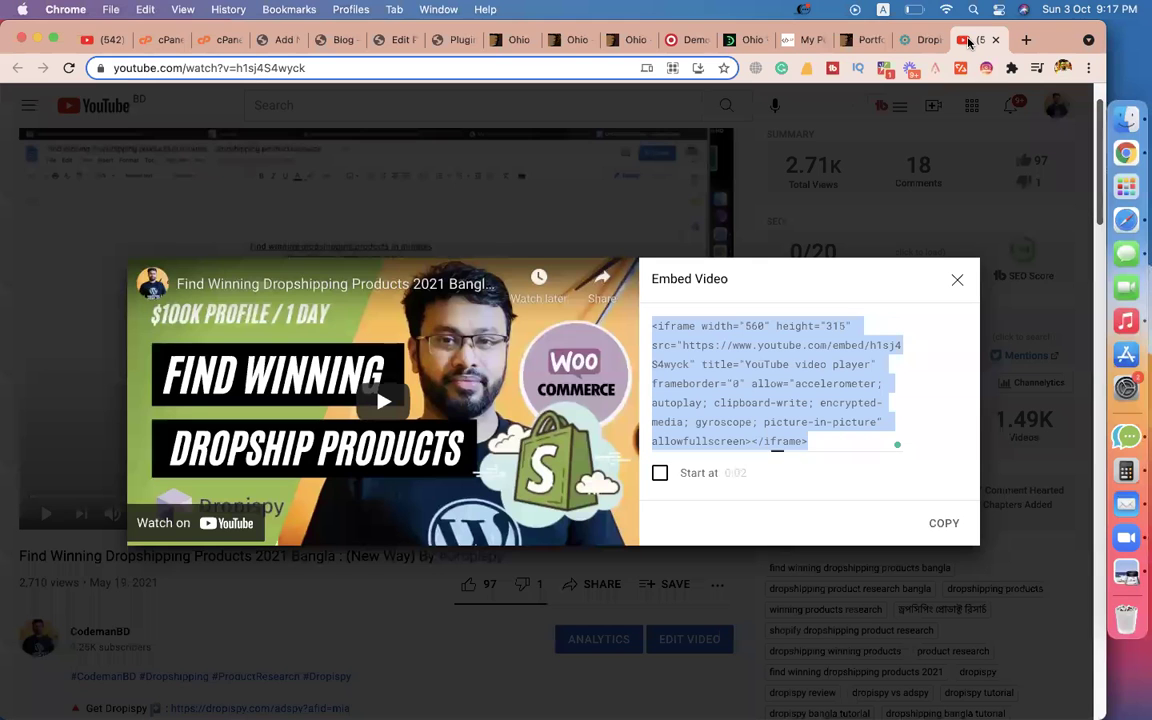
pyautogui.click(645, 332)
pyautogui.moveTo(659, 326); pyautogui.dragTo(648, 331)
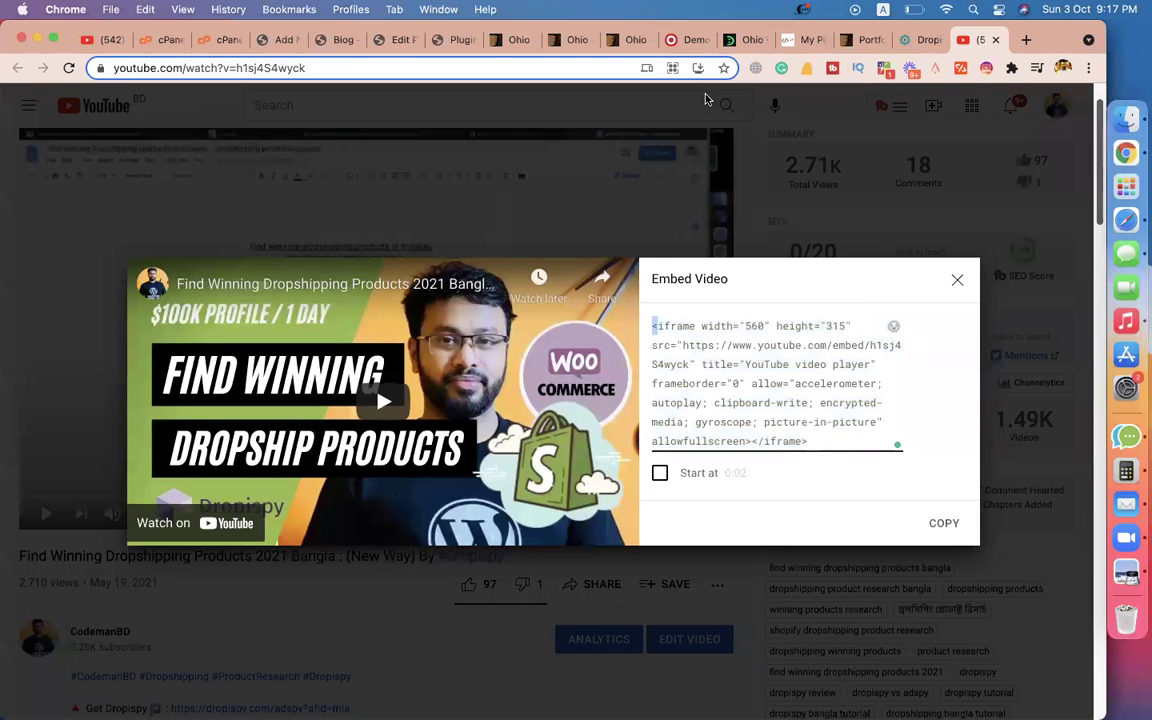
pyautogui.click(372, 41)
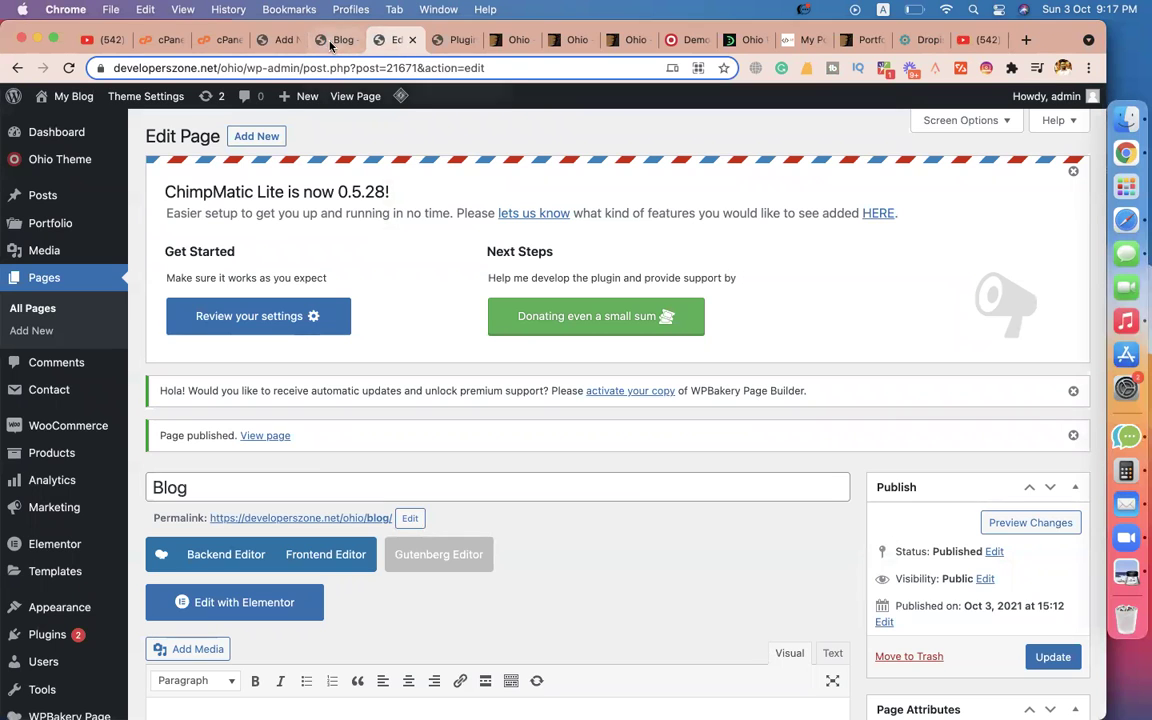
pyautogui.click(330, 46)
pyautogui.click(279, 41)
pyautogui.scroll(-1, 526, 462)
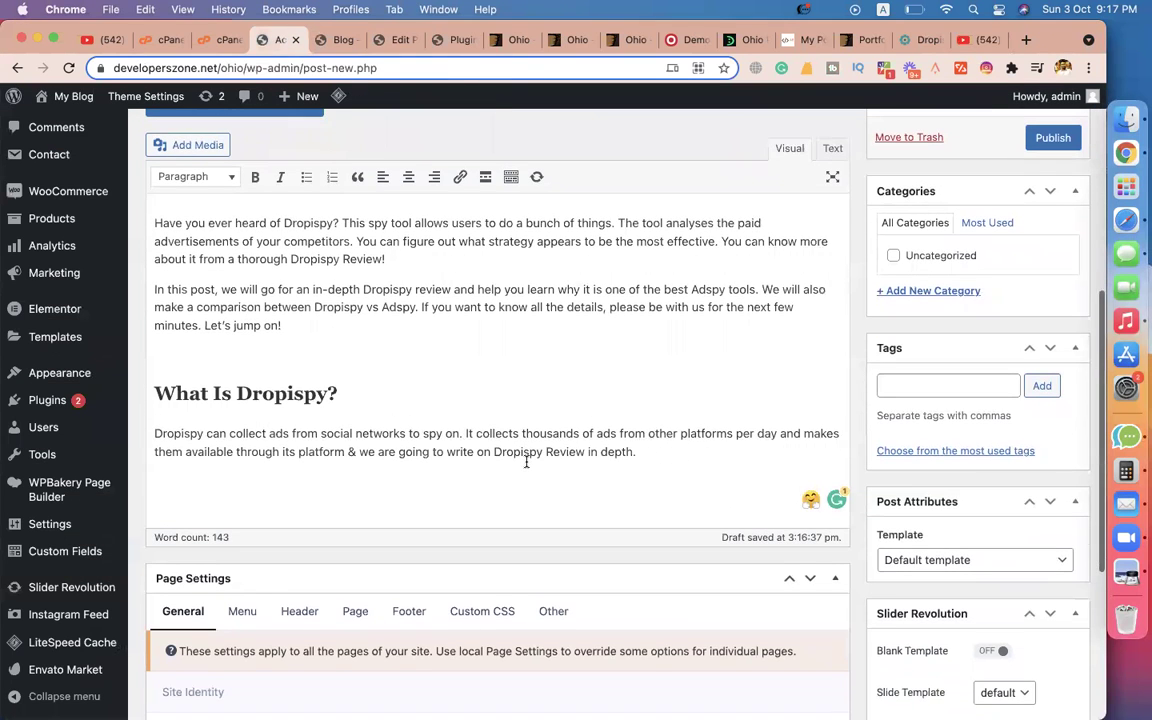
pyautogui.click(831, 150)
pyautogui.press('super+v')
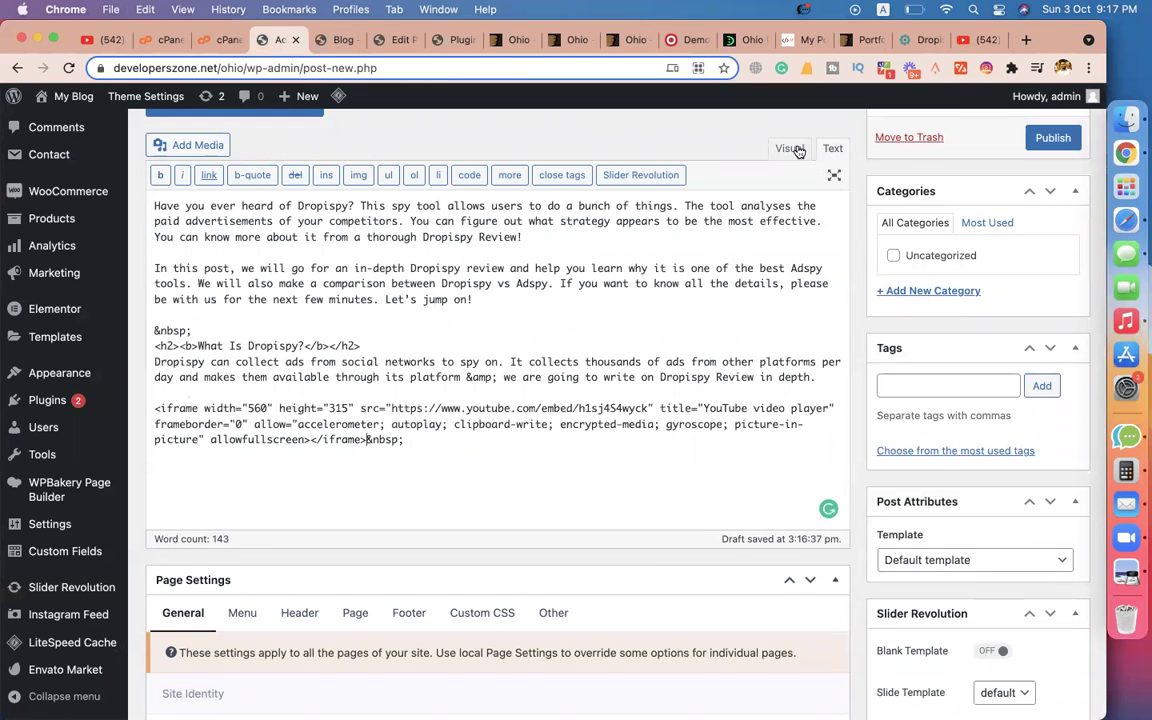
pyautogui.click(790, 148)
# Add four paragraphs from the TechReviewed article below the embedded video.
pyautogui.click(728, 486)
pyautogui.press('Return')
pyautogui.press('Return')
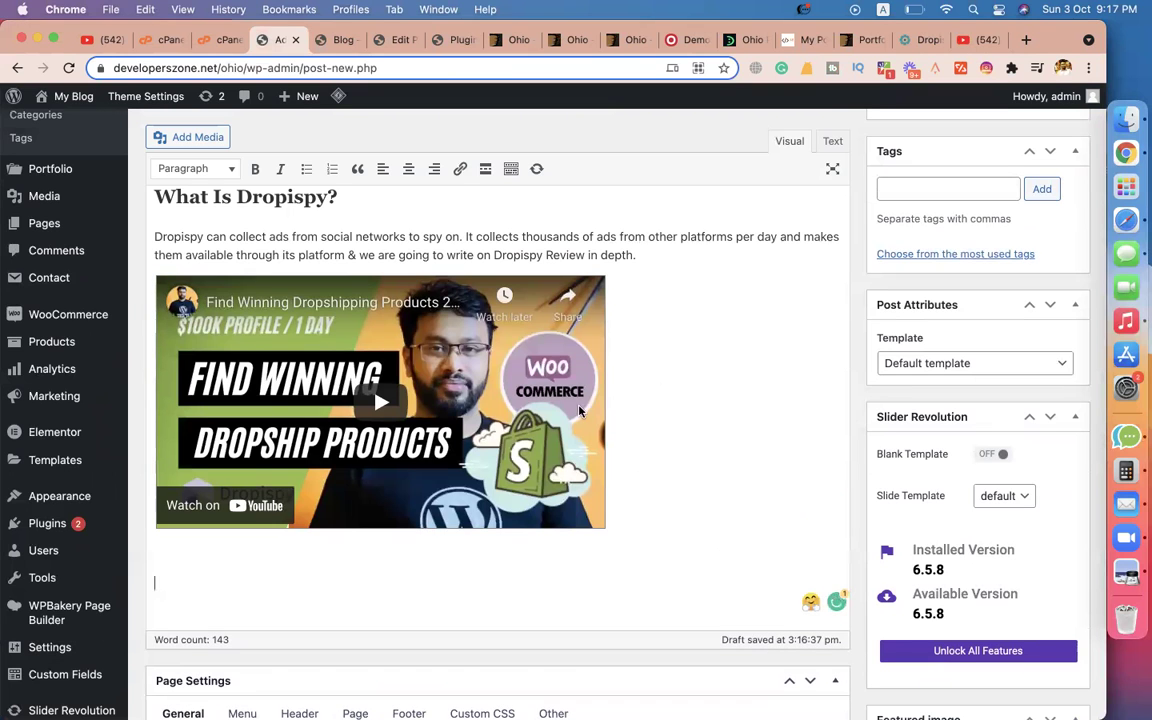
pyautogui.click(920, 40)
pyautogui.scroll(-2, 563, 413)
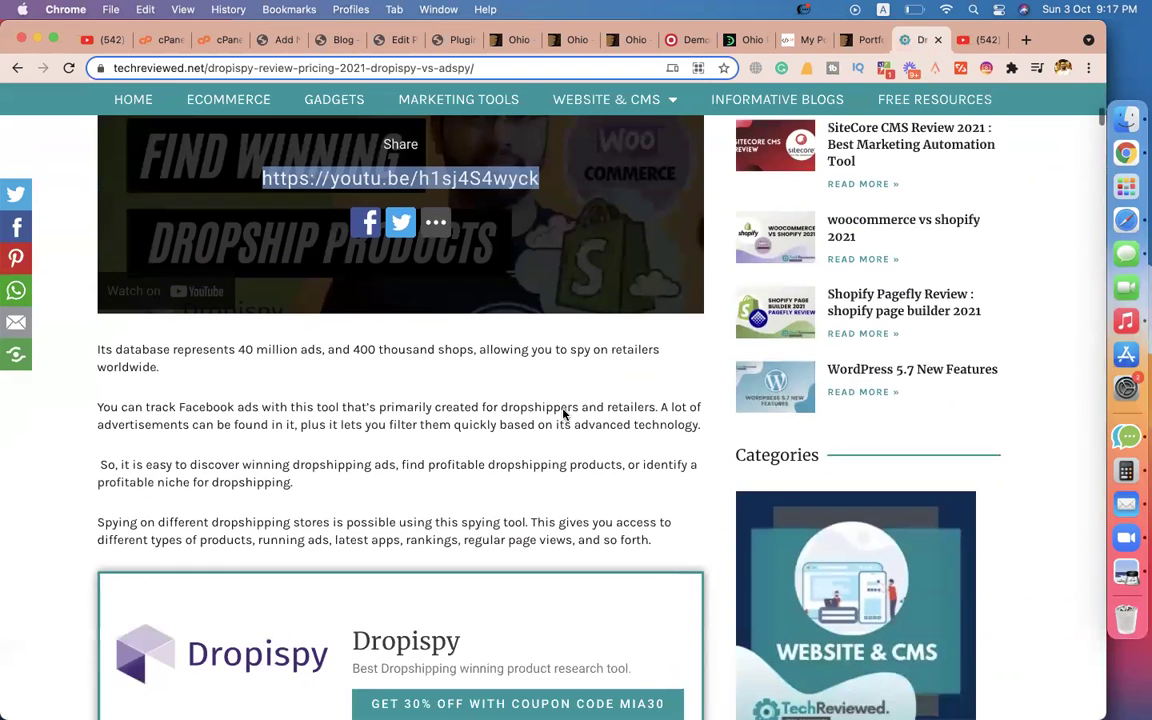
pyautogui.moveTo(100, 349); pyautogui.dragTo(688, 548)
pyautogui.press('super+c')
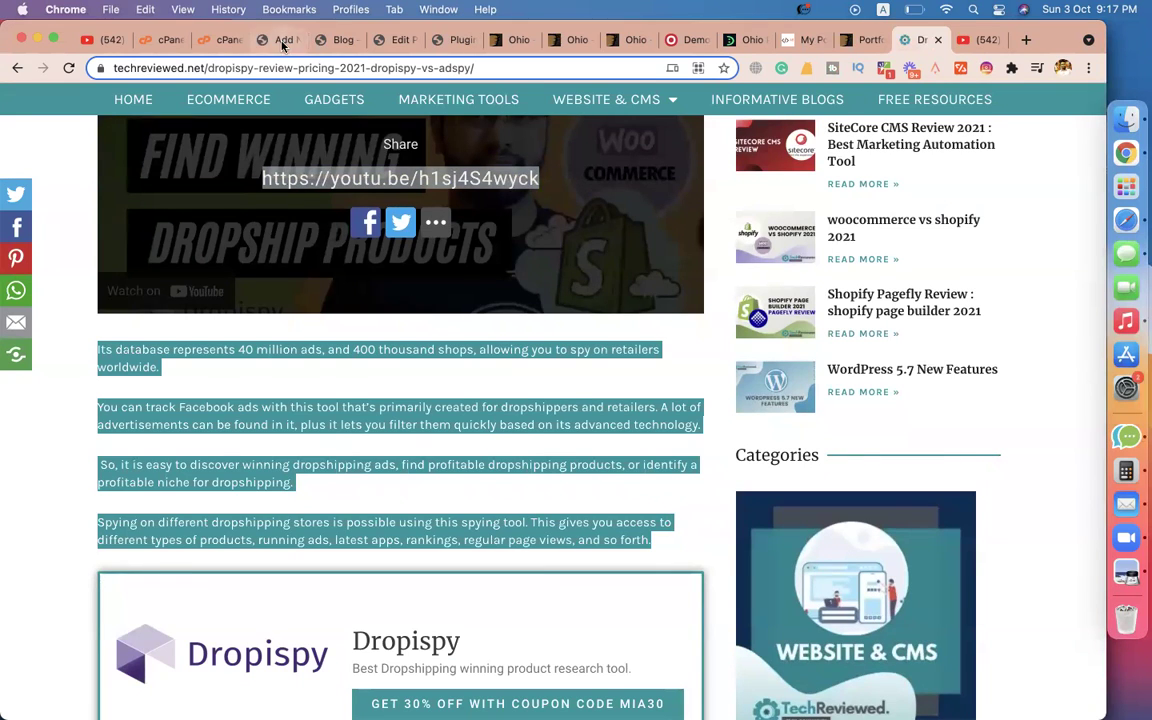
pyautogui.click(268, 40)
pyautogui.press('super+v')
pyautogui.scroll(10, 620, 447)
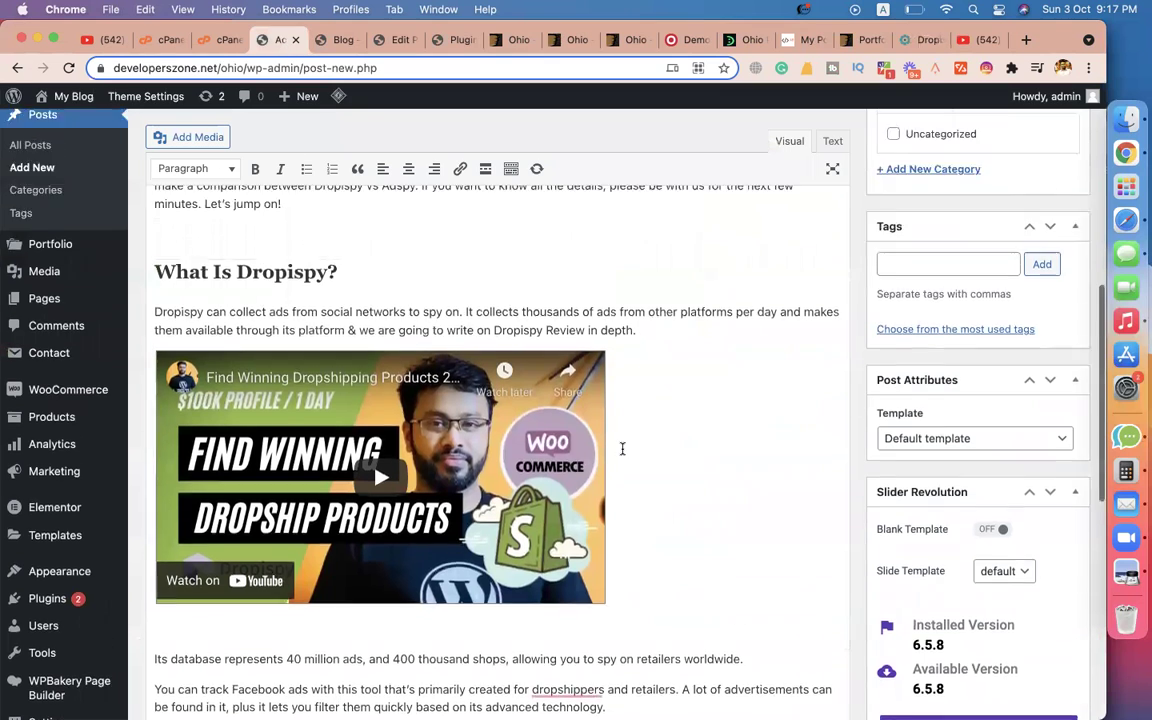
pyautogui.scroll(-5, 499, 339)
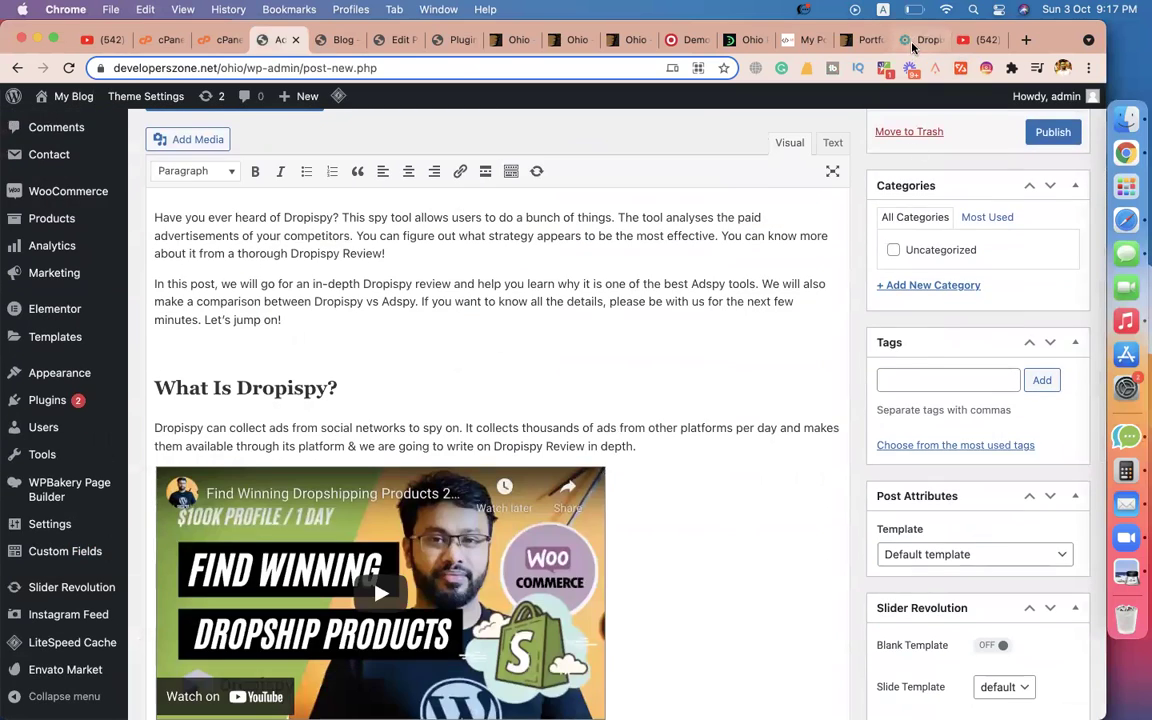
# Save the article's header image to disk as 'dropispy'.
pyautogui.click(918, 40)
pyautogui.scroll(10, 228, 341)
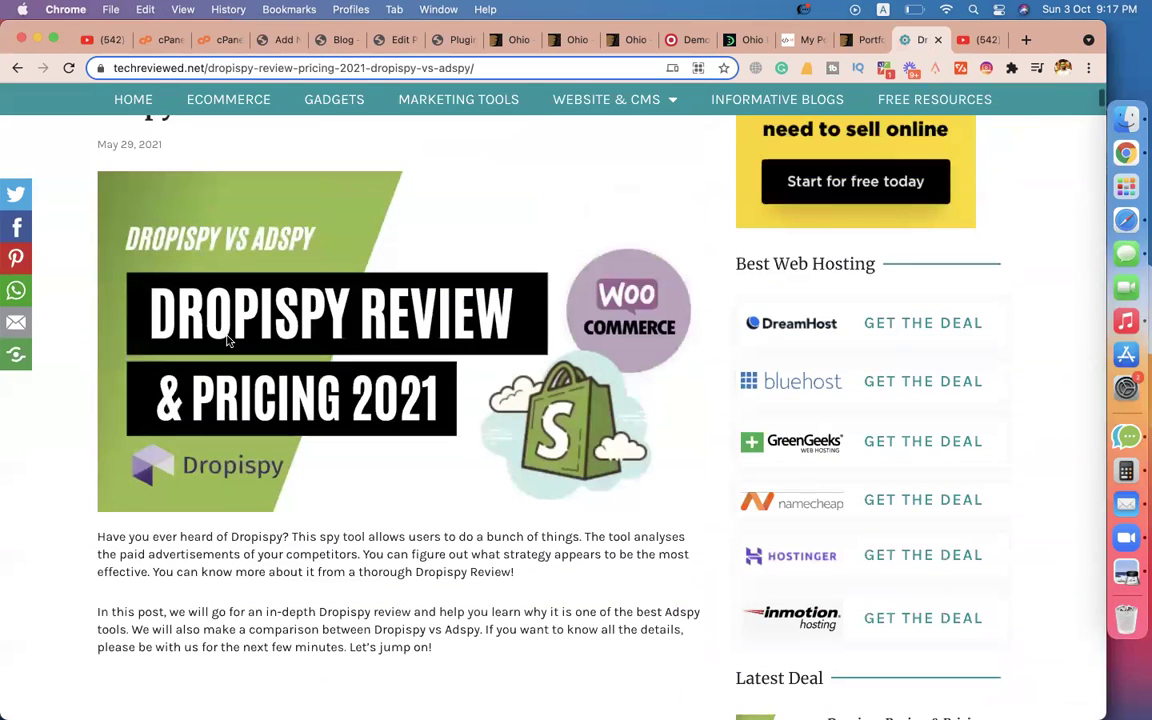
pyautogui.rightClick(266, 380)
pyautogui.click(292, 410)
pyautogui.write('drop')
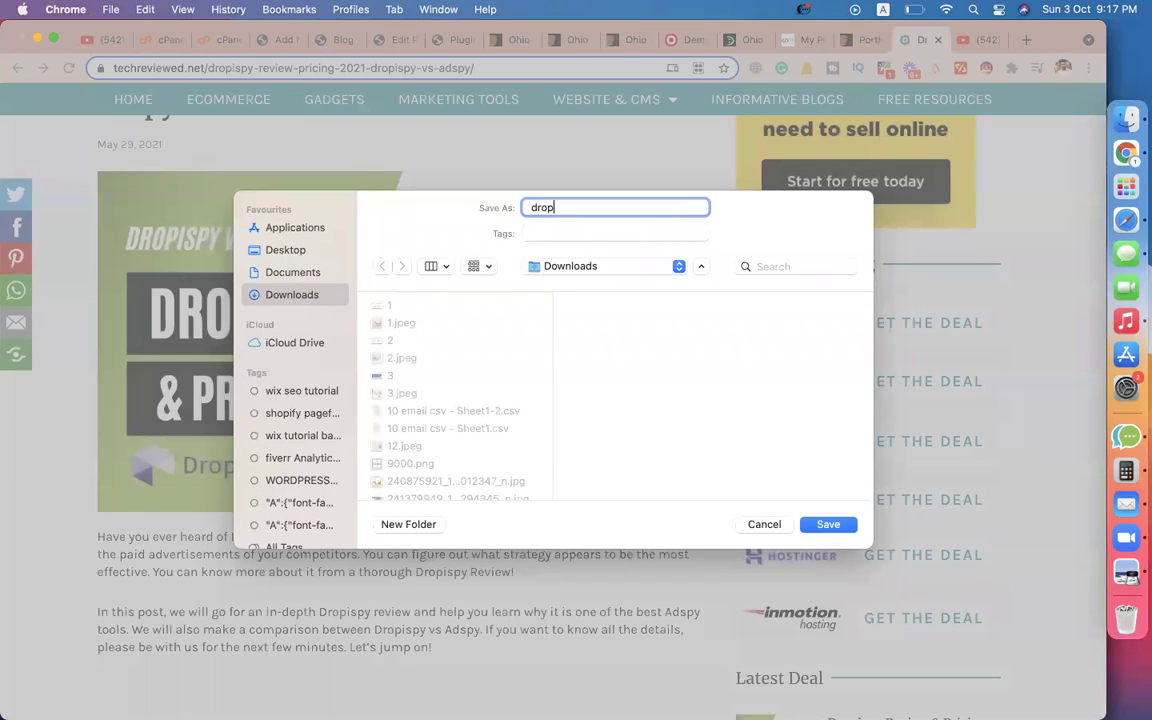
pyautogui.write('ispy')
pyautogui.press('Return')
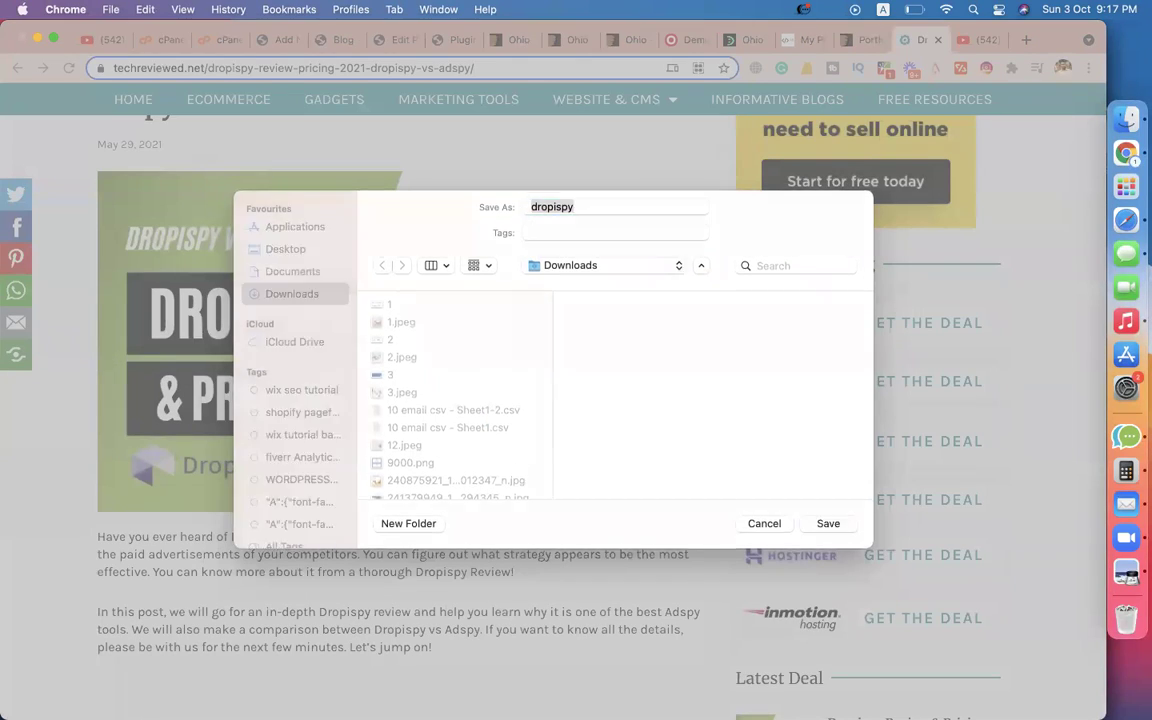
# Upload dropispy.jpeg and set it as the post's featured image.
pyautogui.click(262, 40)
pyautogui.scroll(-10, 940, 422)
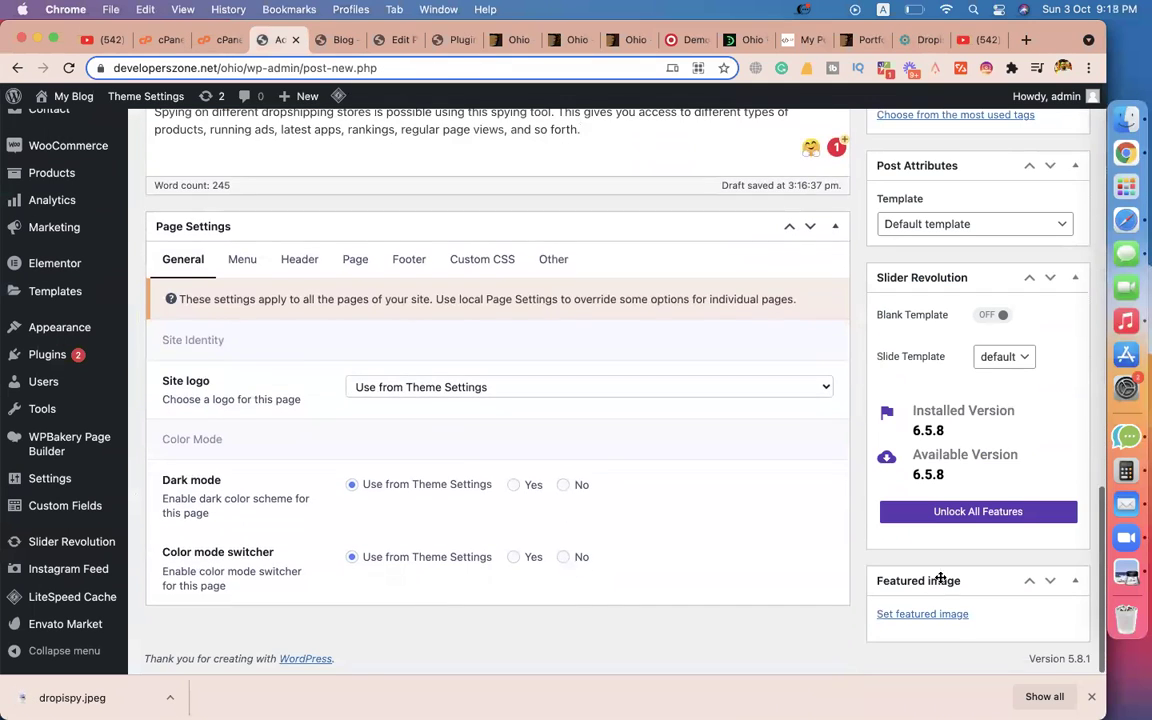
pyautogui.click(914, 614)
pyautogui.moveTo(100, 697); pyautogui.dragTo(411, 487)
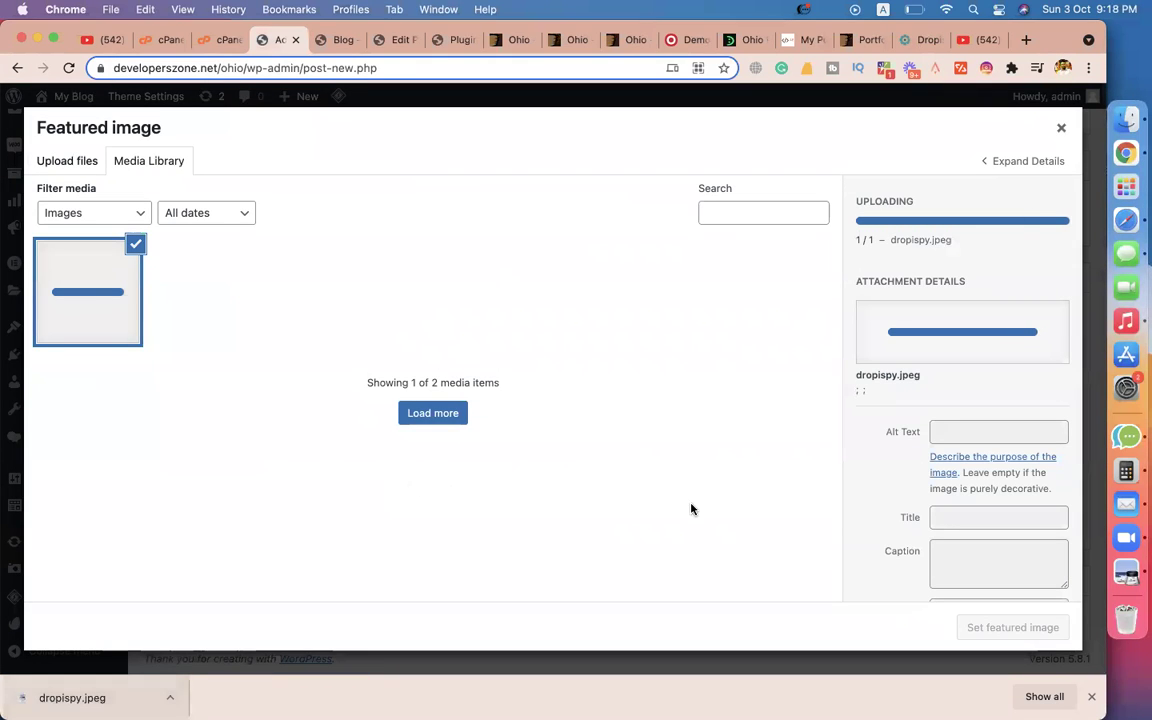
pyautogui.click(1091, 696)
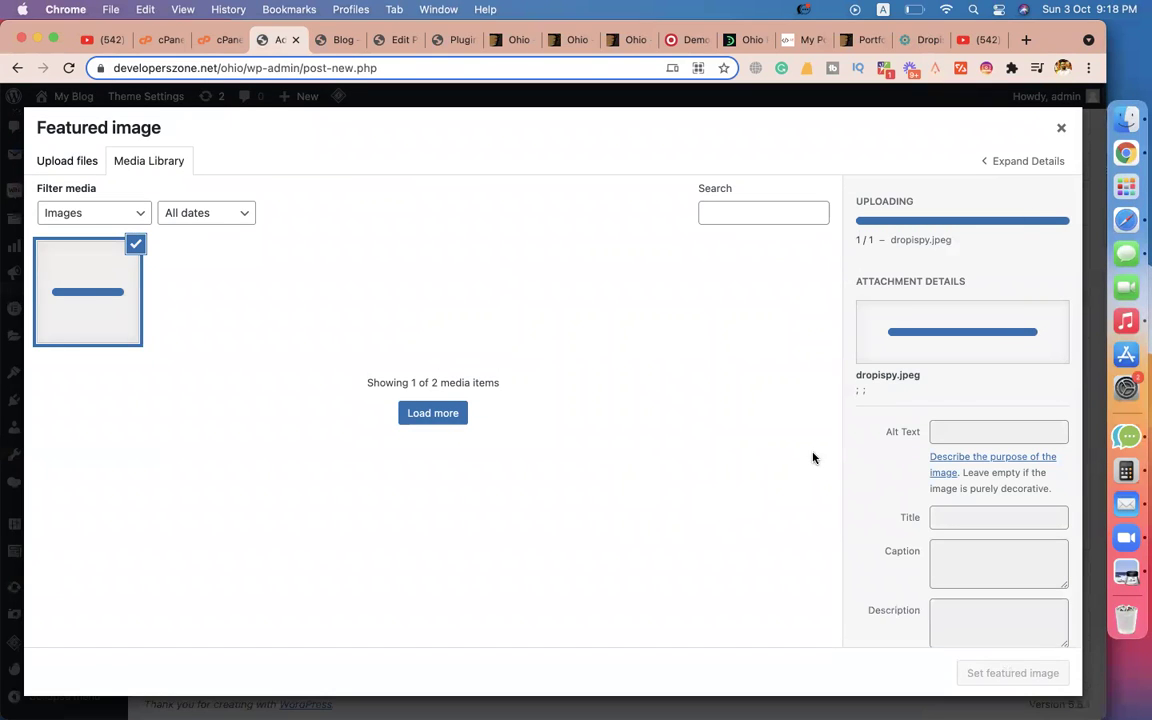
pyautogui.click(1000, 673)
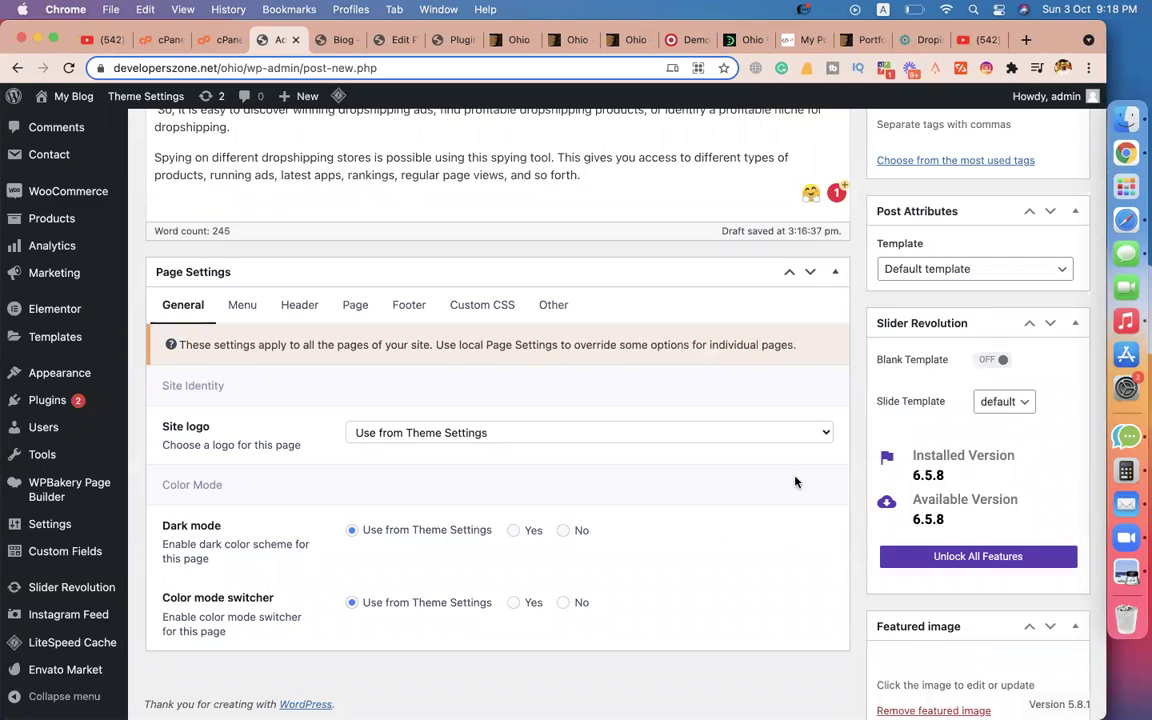
# Publish the 'Dropispy Review & Pricing 2021' post.
pyautogui.scroll(15, 795, 482)
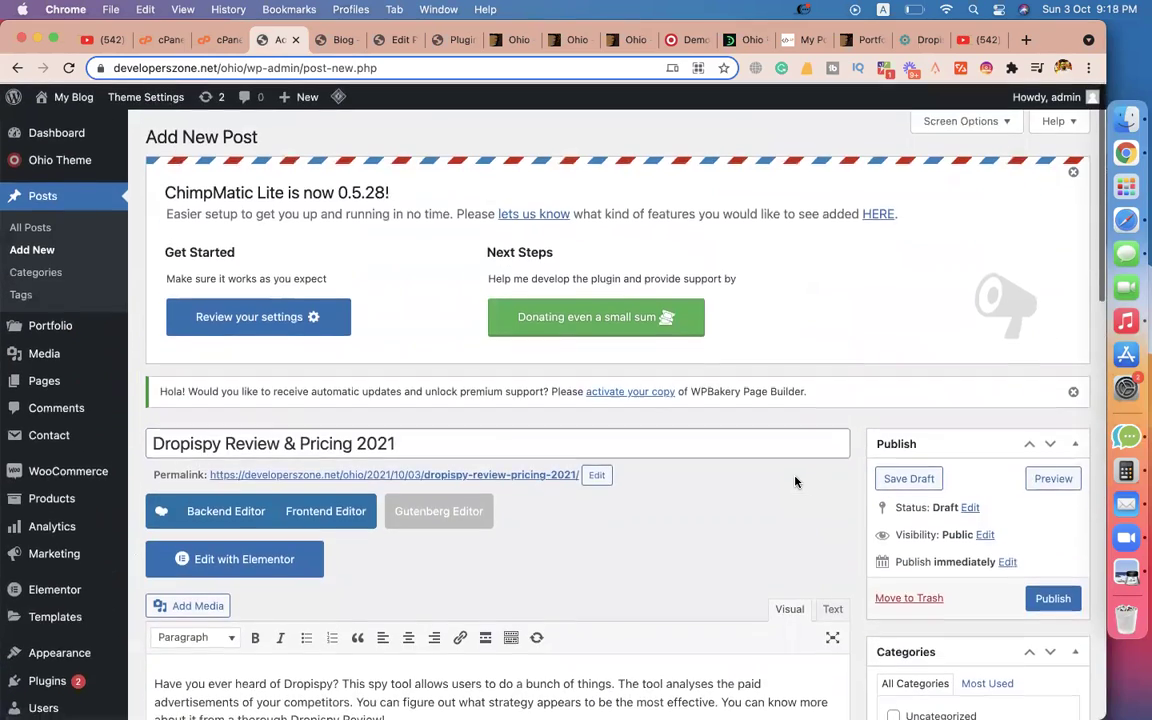
pyautogui.scroll(-3, 797, 478)
pyautogui.click(1045, 413)
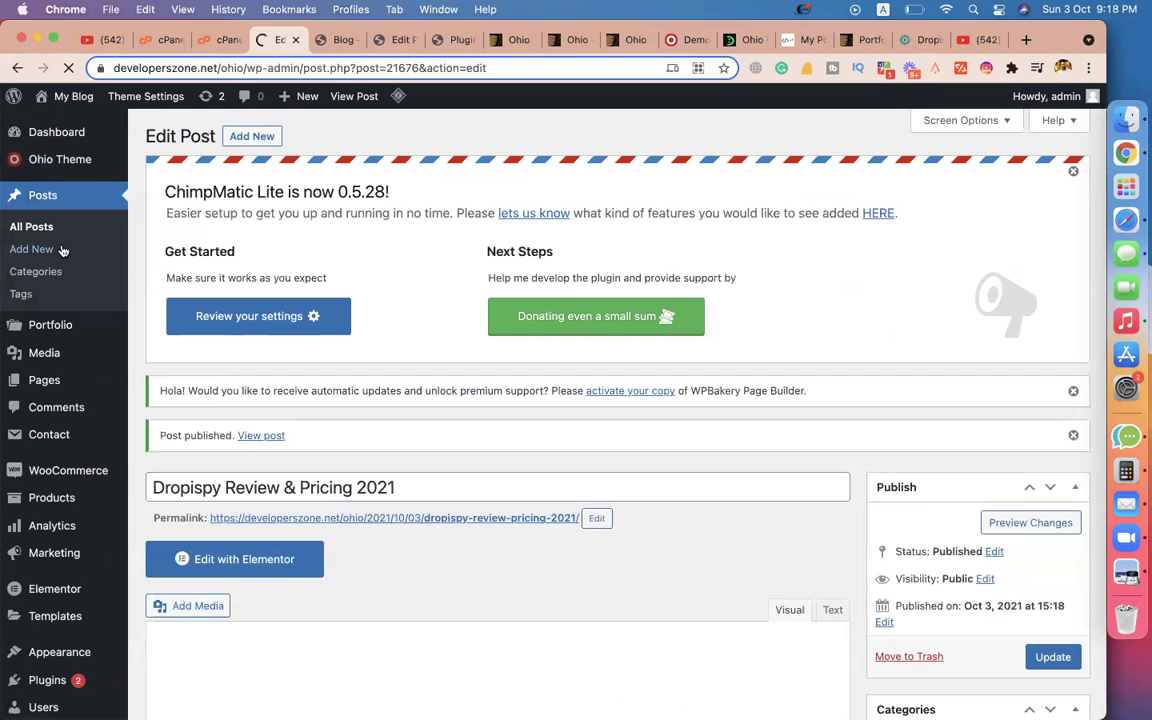
pyautogui.click(920, 39)
pyautogui.scroll(5, 282, 251)
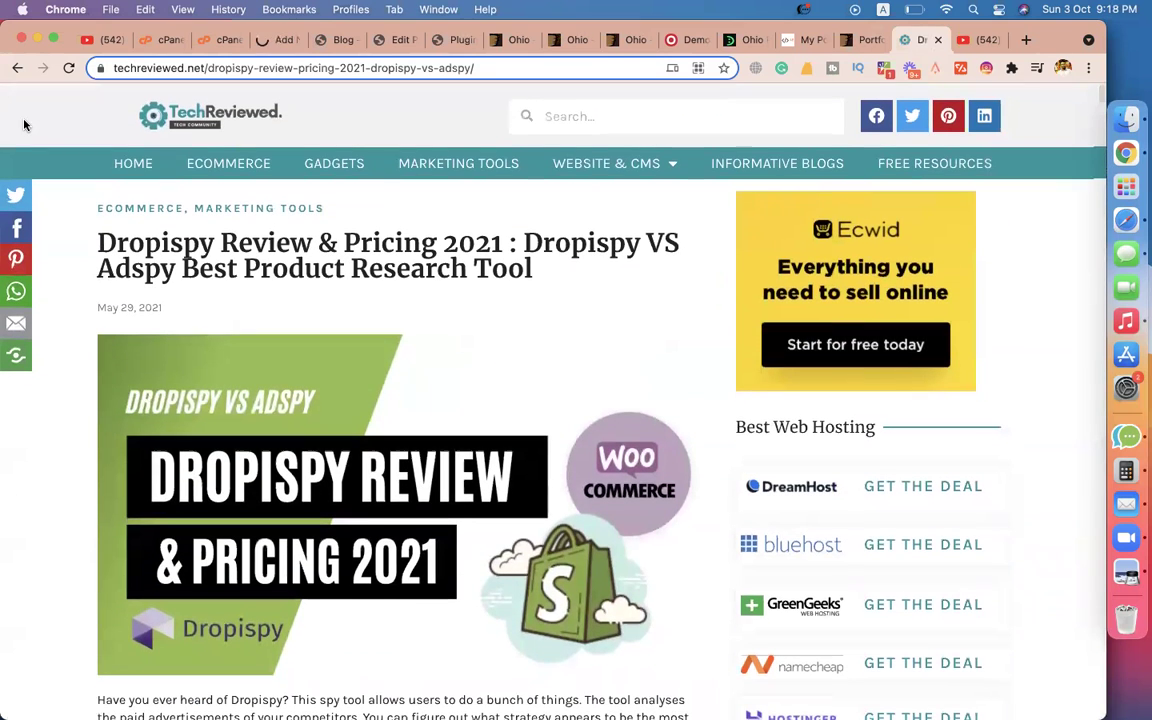
# Open the 'How to Promote Your Blog Posts' article and paste its title into the new post.
pyautogui.click(130, 177)
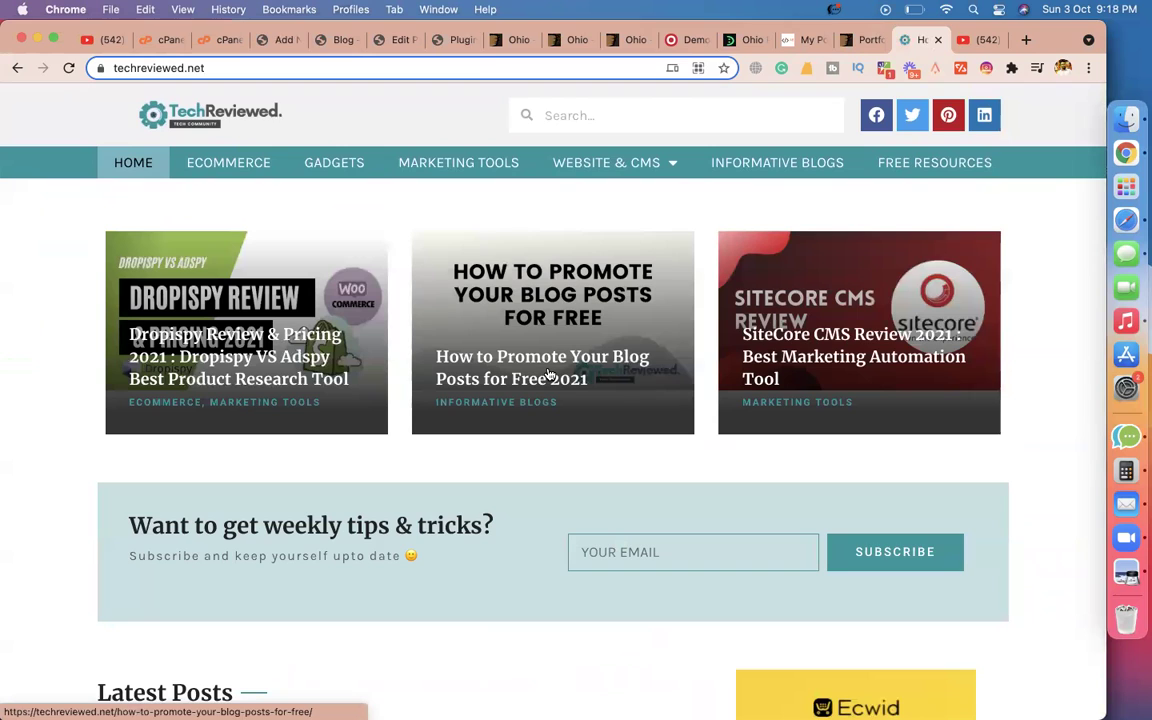
pyautogui.click(548, 375)
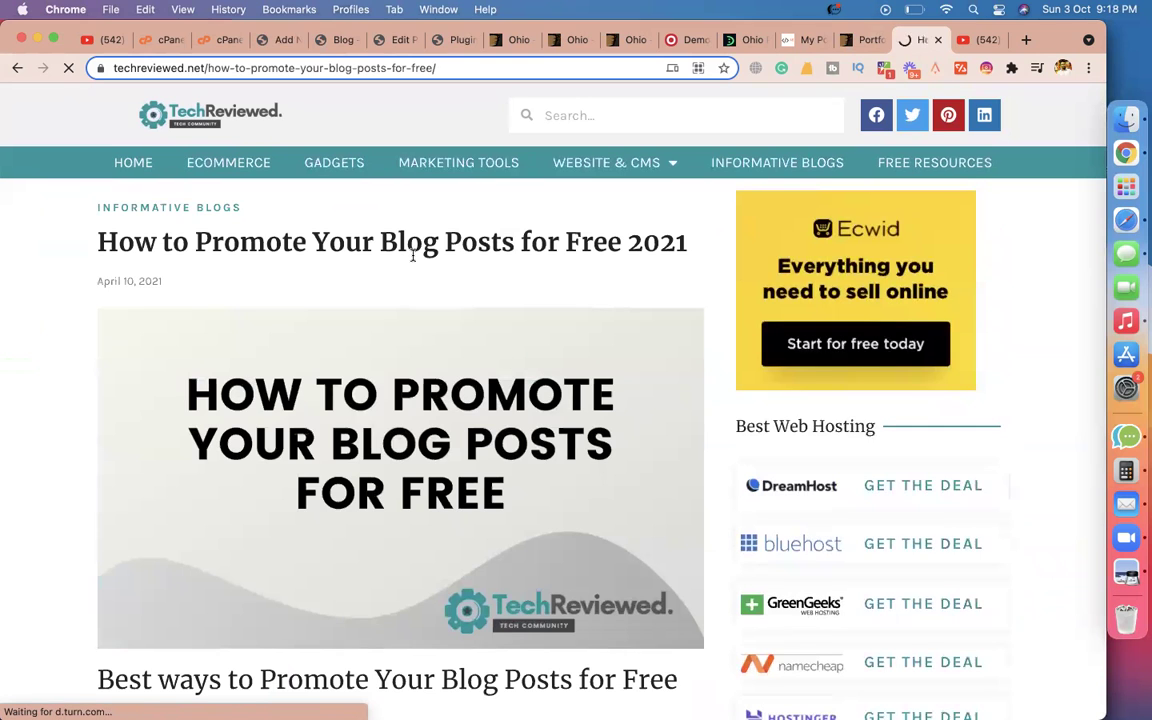
pyautogui.tripleClick(412, 256)
pyautogui.press('super+c')
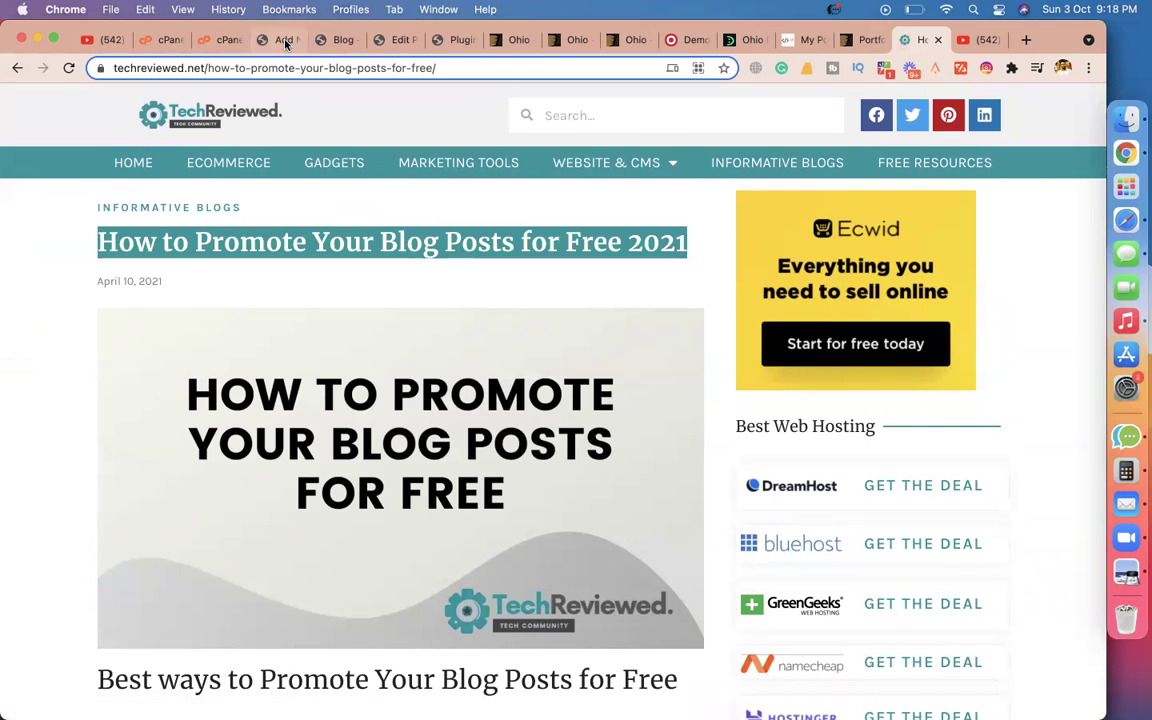
pyautogui.click(286, 40)
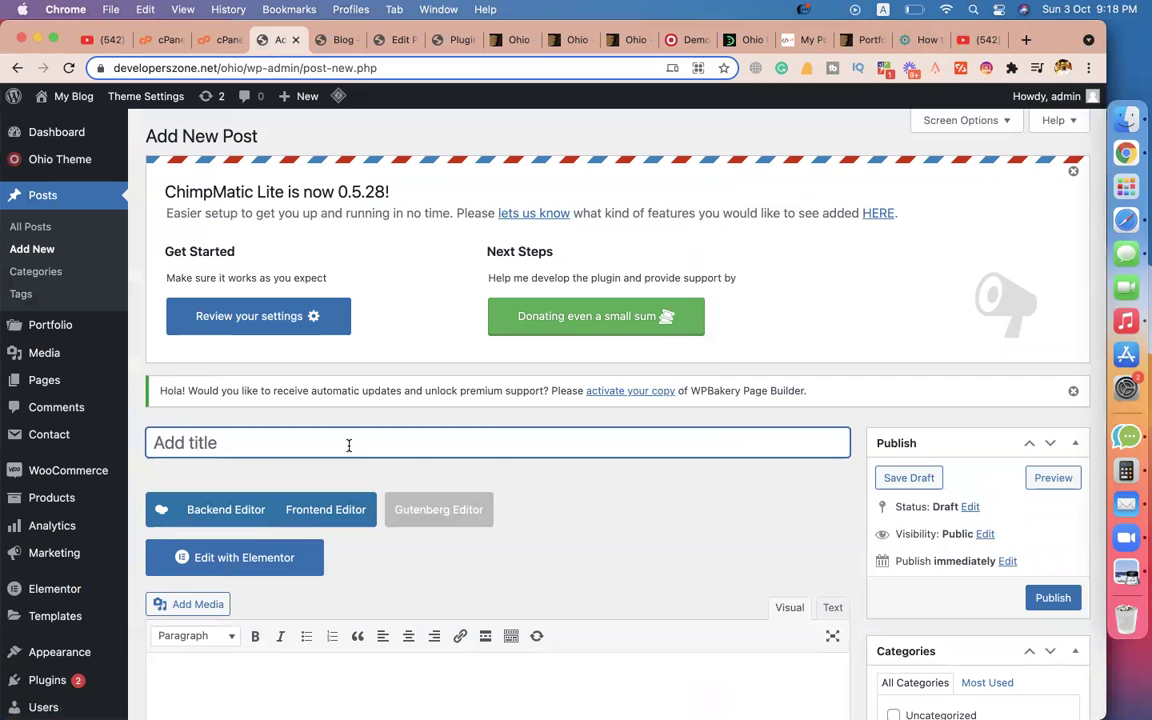
pyautogui.press('super+v')
pyautogui.scroll(-5, 614, 527)
pyautogui.click(578, 491)
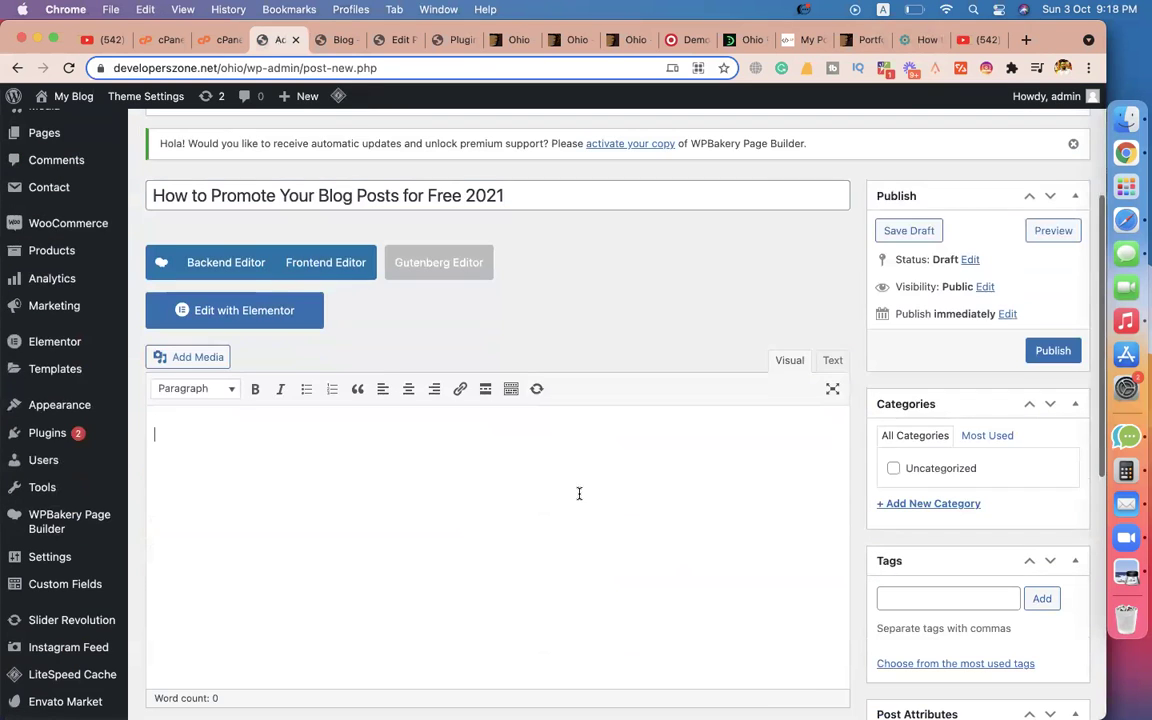
# Copy the article's text into the new post's body.
pyautogui.click(918, 40)
pyautogui.scroll(-5, 546, 366)
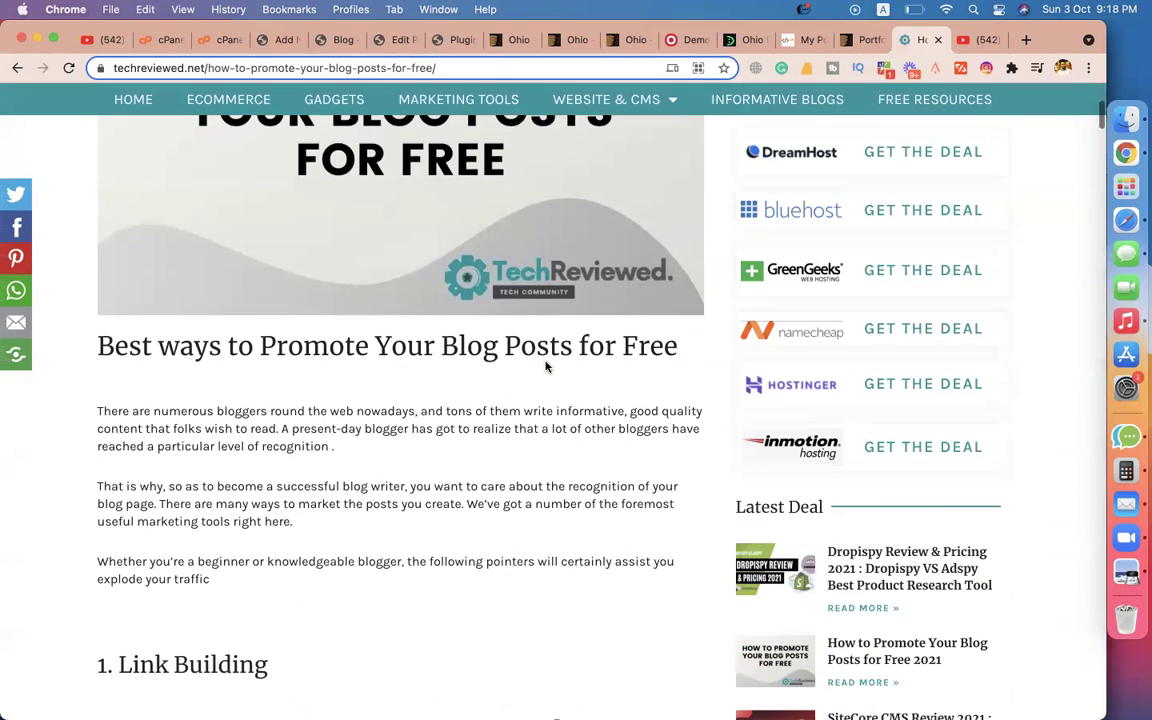
pyautogui.moveTo(95, 345); pyautogui.dragTo(533, 386)
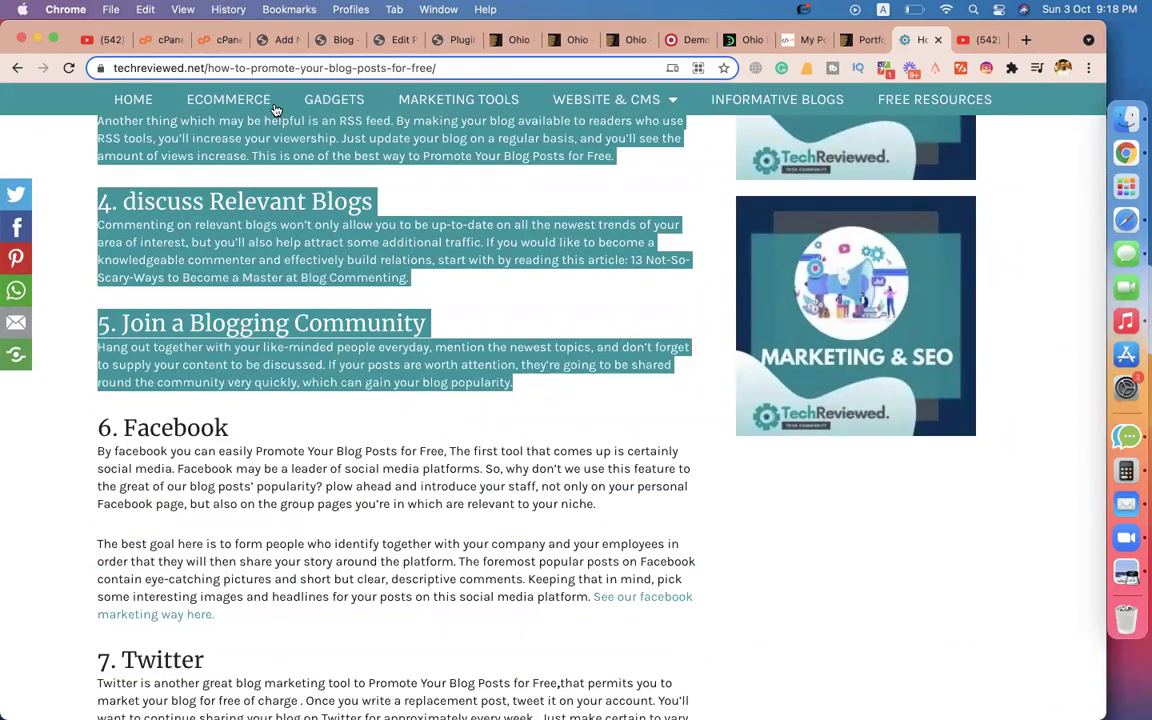
pyautogui.click(270, 40)
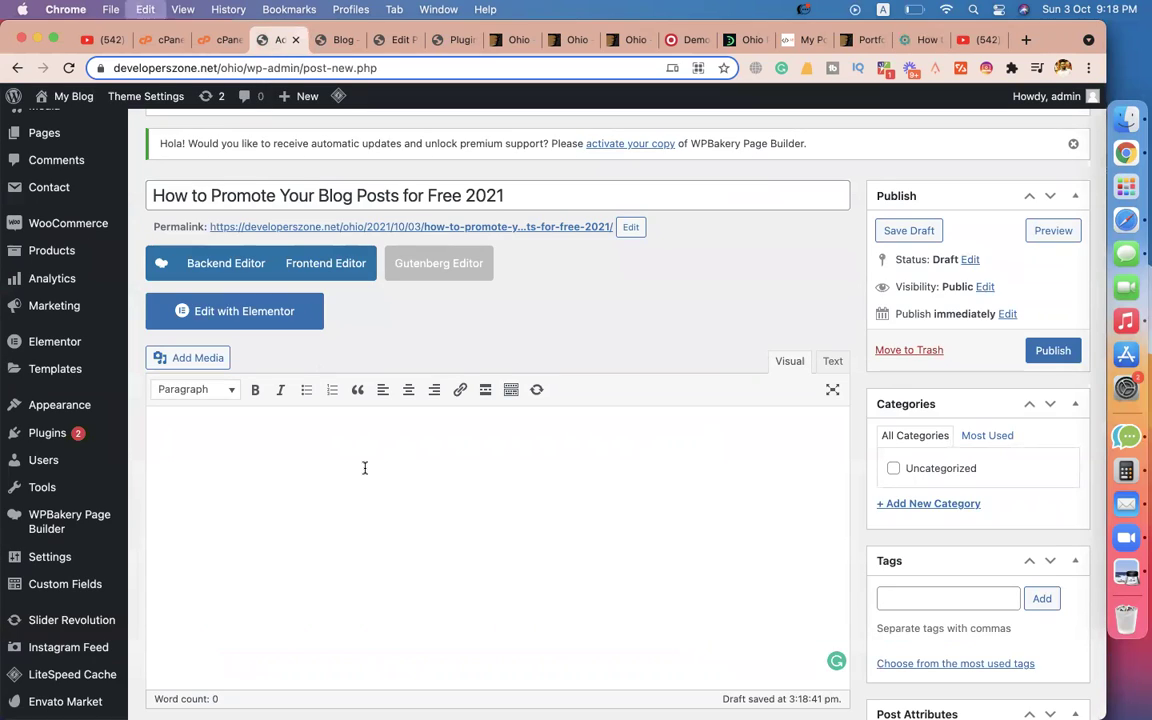
pyautogui.press('super+v')
pyautogui.scroll(-15, 440, 480)
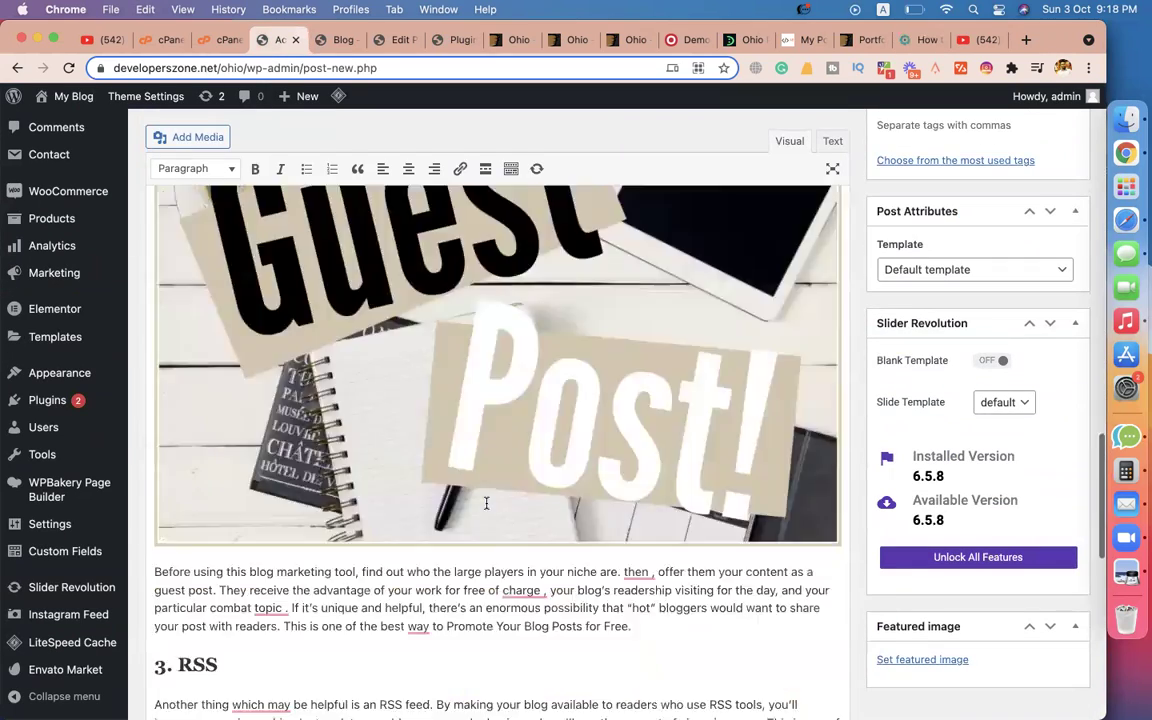
pyautogui.scroll(-10, 486, 503)
pyautogui.click(910, 40)
pyautogui.scroll(15, 597, 613)
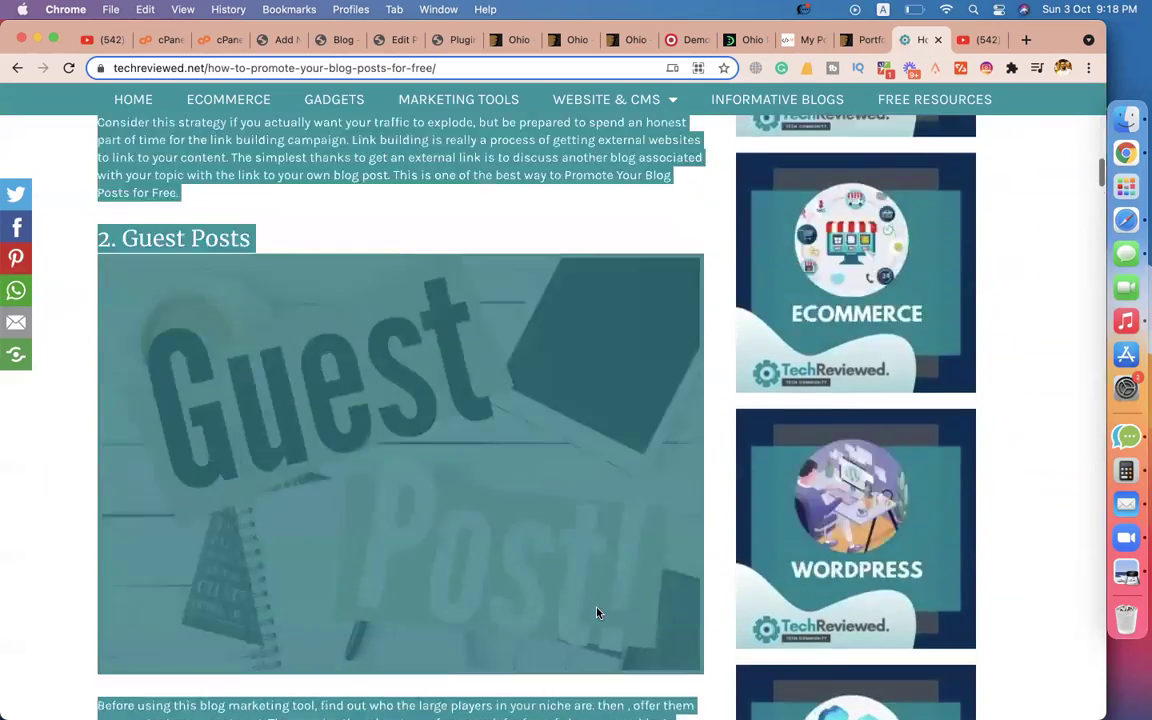
pyautogui.scroll(20, 597, 613)
pyautogui.click(54, 520)
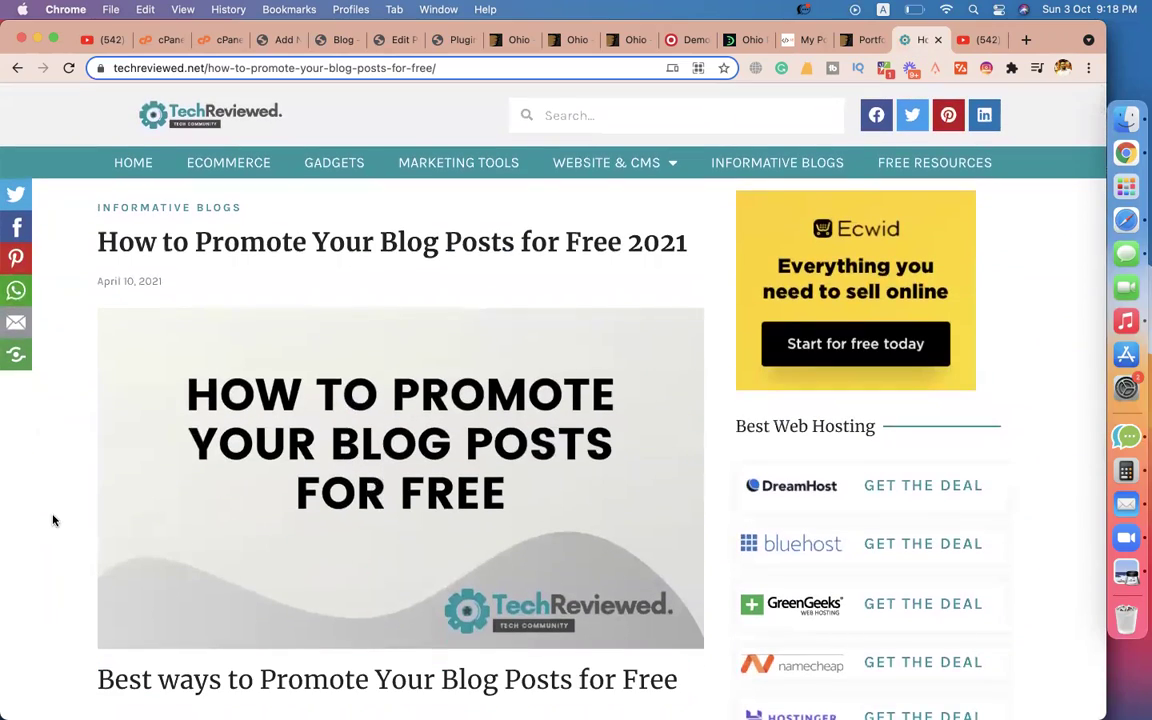
# Save the article's cover image to disk as 'how to promote'.
pyautogui.rightClick(233, 457)
pyautogui.click(256, 482)
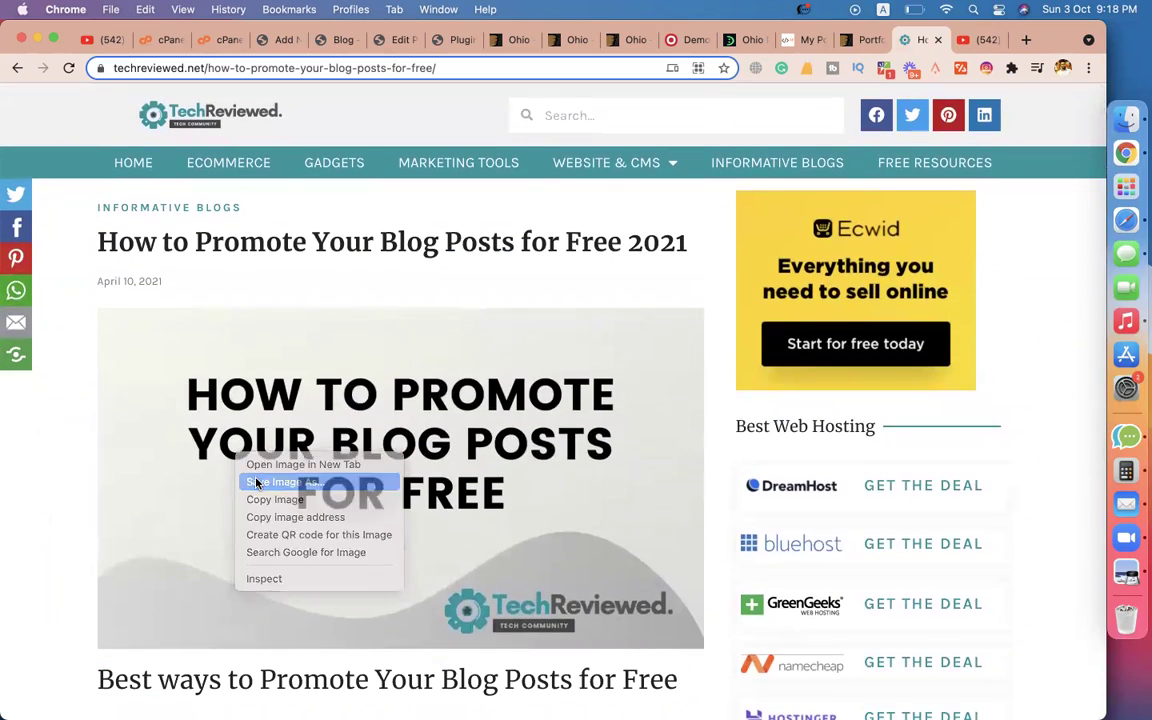
pyautogui.write('ho')
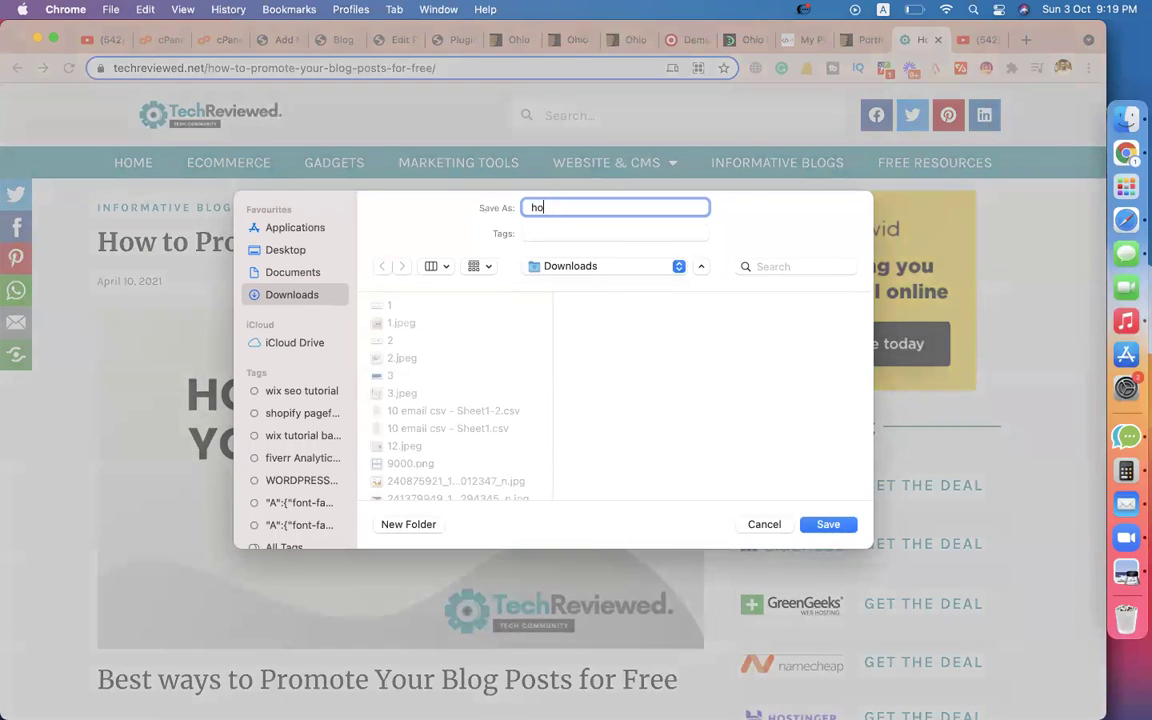
pyautogui.write('w to promote')
pyautogui.press('Return')
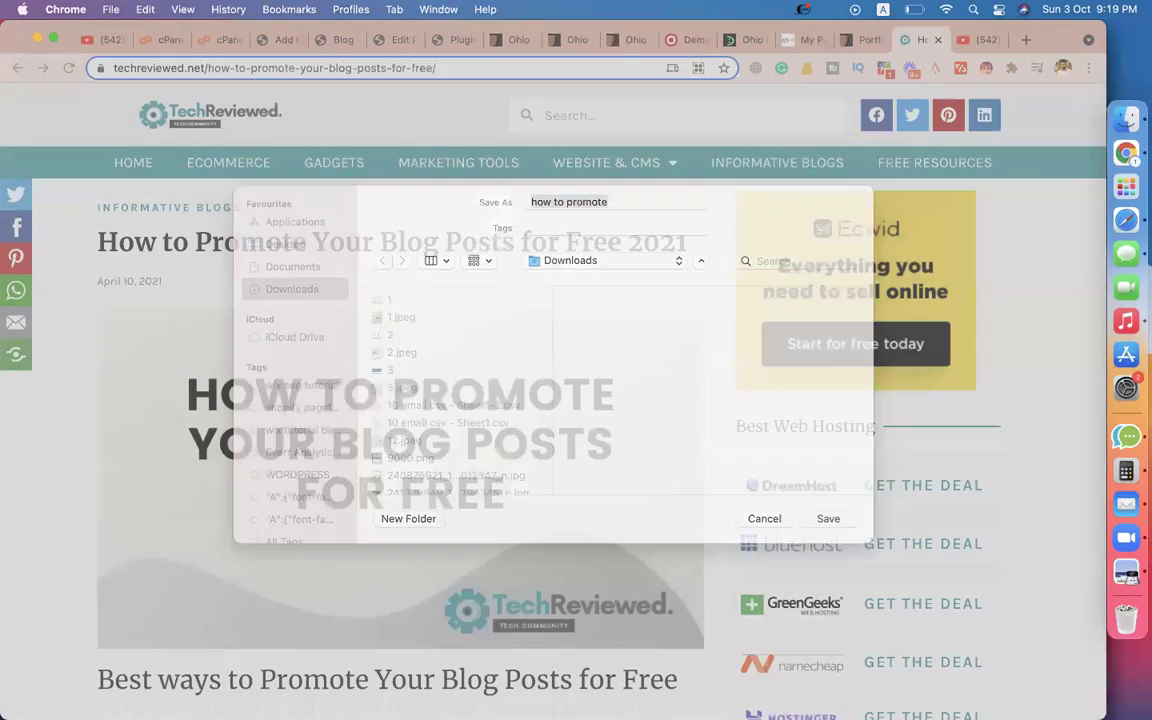
# Upload the saved cover image and set it as the post's featured image.
pyautogui.click(260, 41)
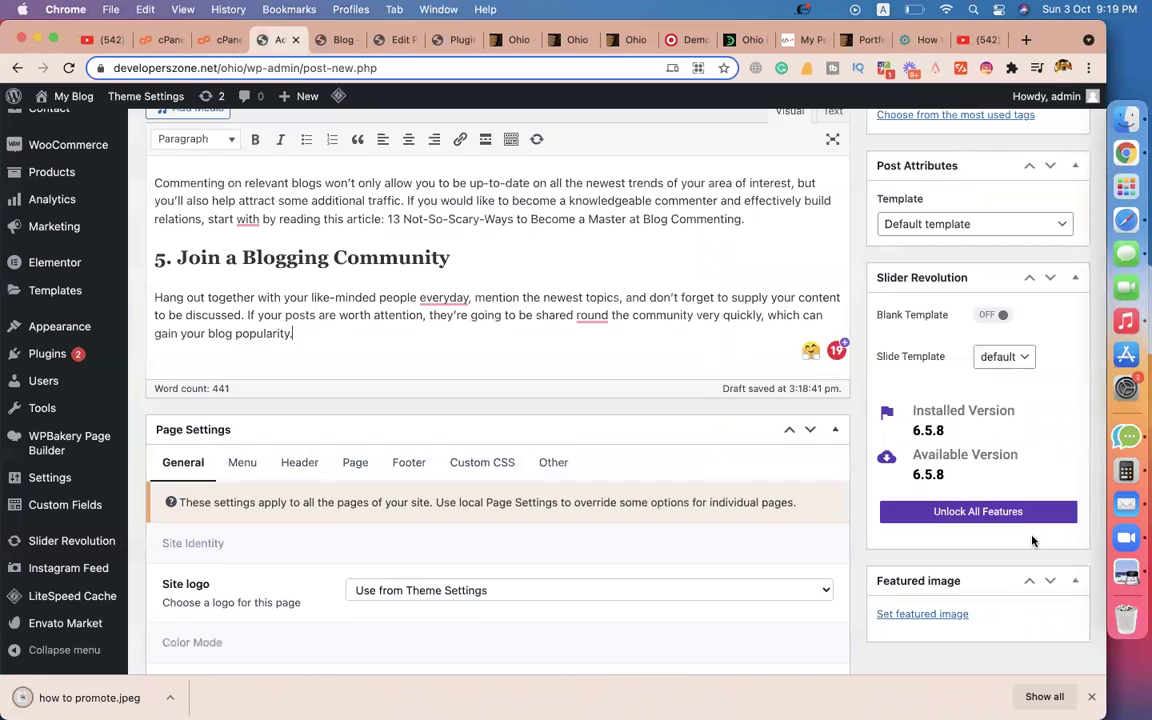
pyautogui.scroll(-3, 1030, 540)
pyautogui.click(935, 688)
pyautogui.moveTo(89, 697); pyautogui.dragTo(345, 476)
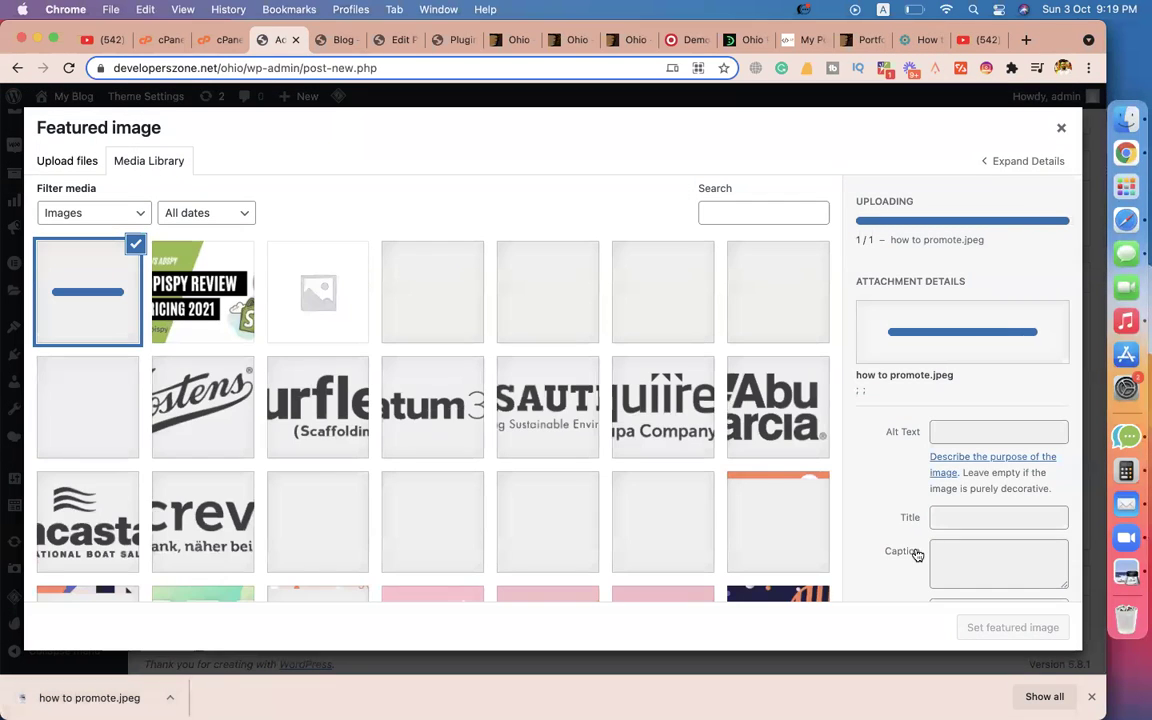
pyautogui.click(1005, 629)
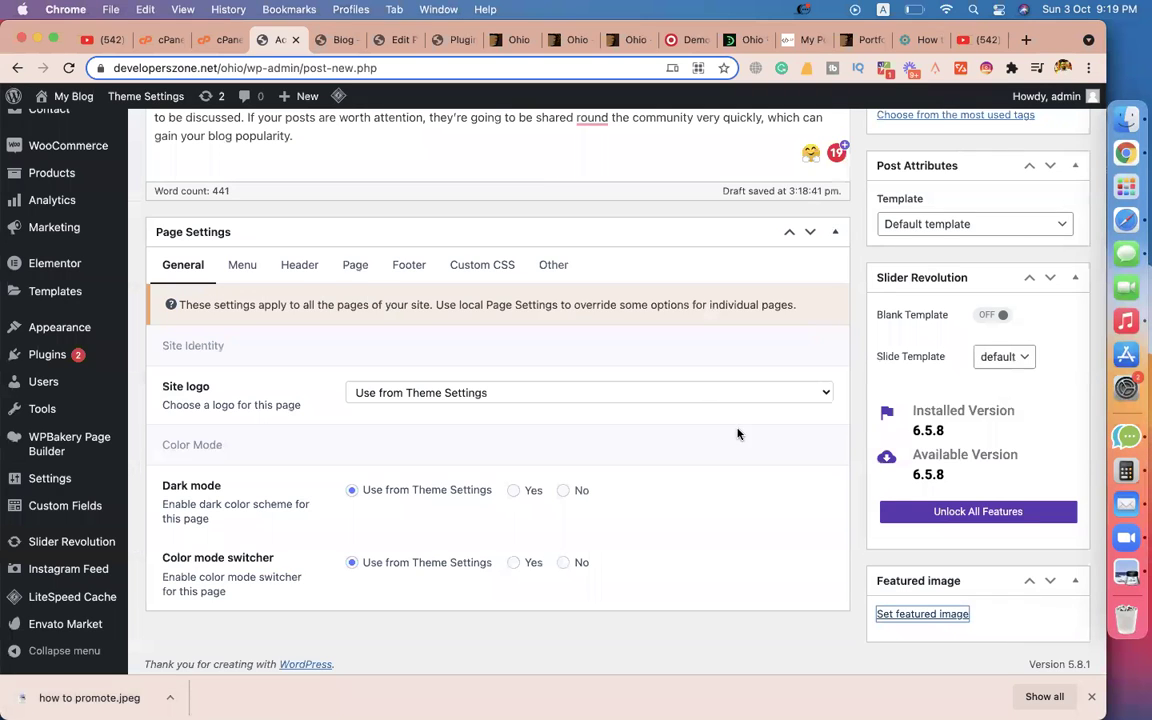
pyautogui.scroll(15, 681, 387)
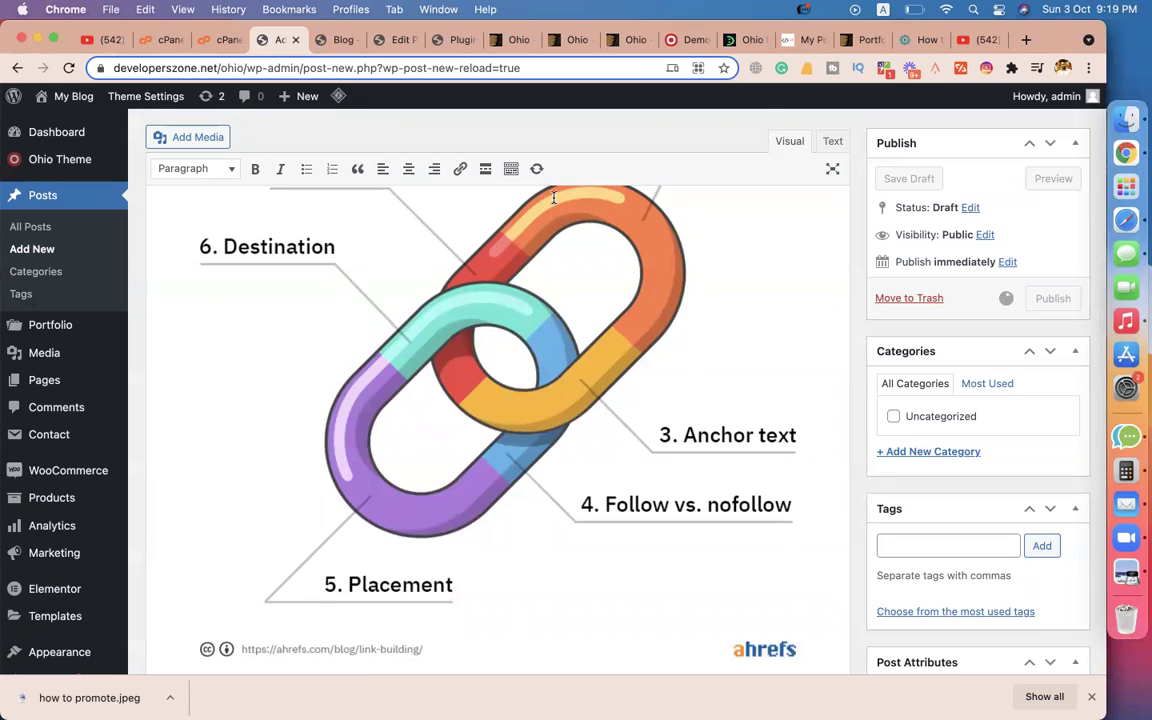
pyautogui.scroll(5, 187, 200)
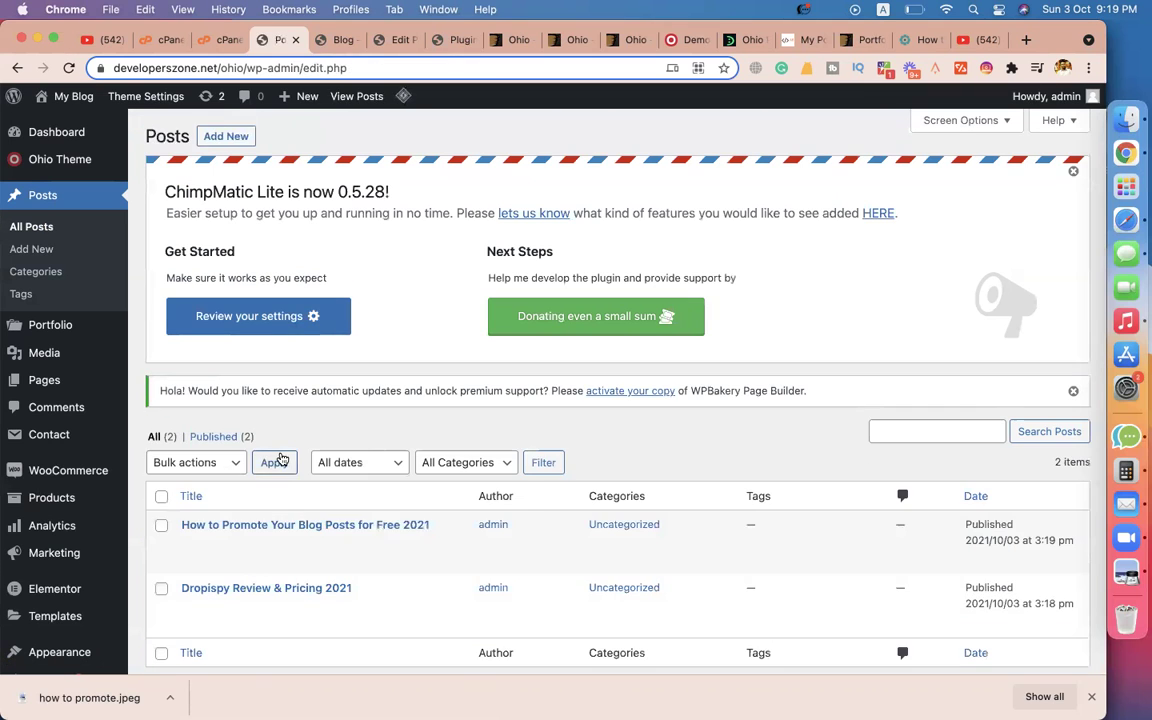
# View the live Home and Blog pages to confirm both posts appear, then return to the Posts list.
pyautogui.scroll(-3, 237, 368)
pyautogui.click(340, 40)
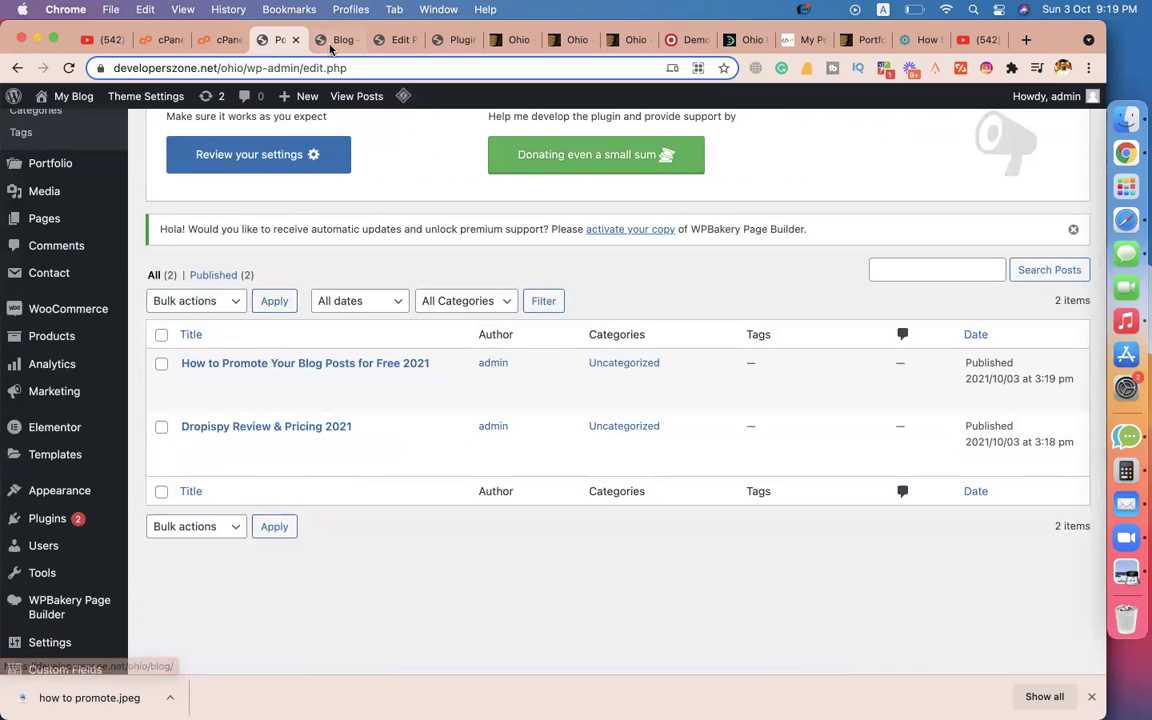
pyautogui.click(524, 155)
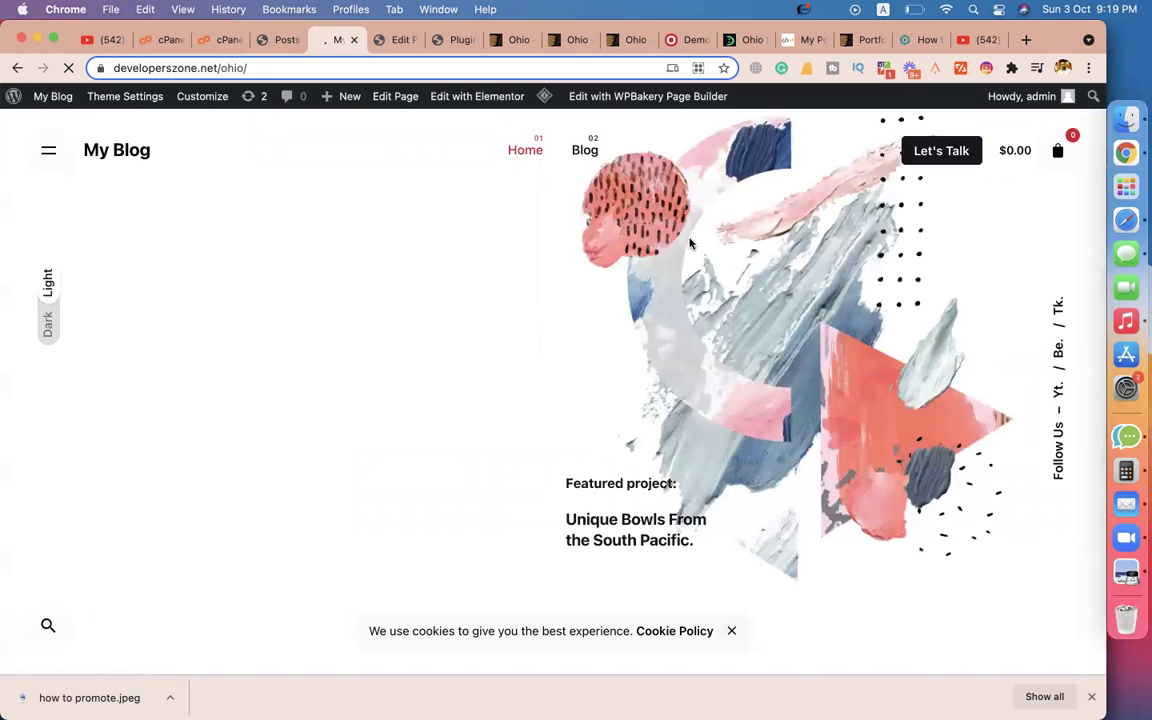
pyautogui.click(588, 148)
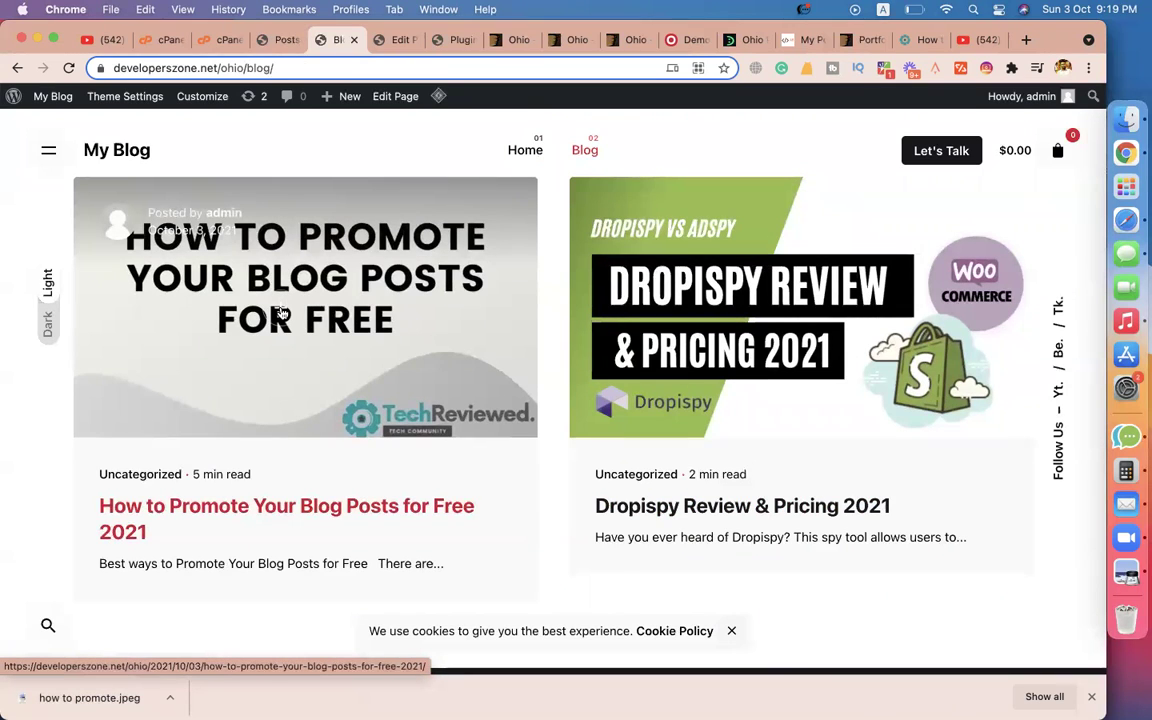
pyautogui.click(268, 40)
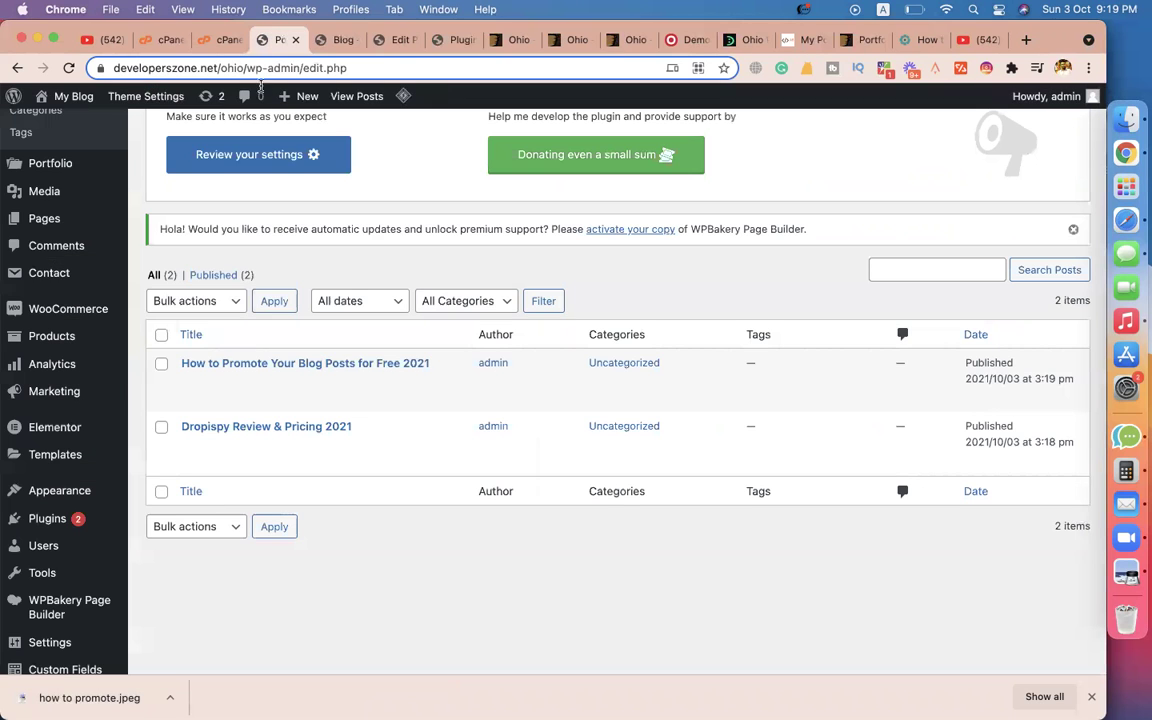
pyautogui.scroll(3, 62, 301)
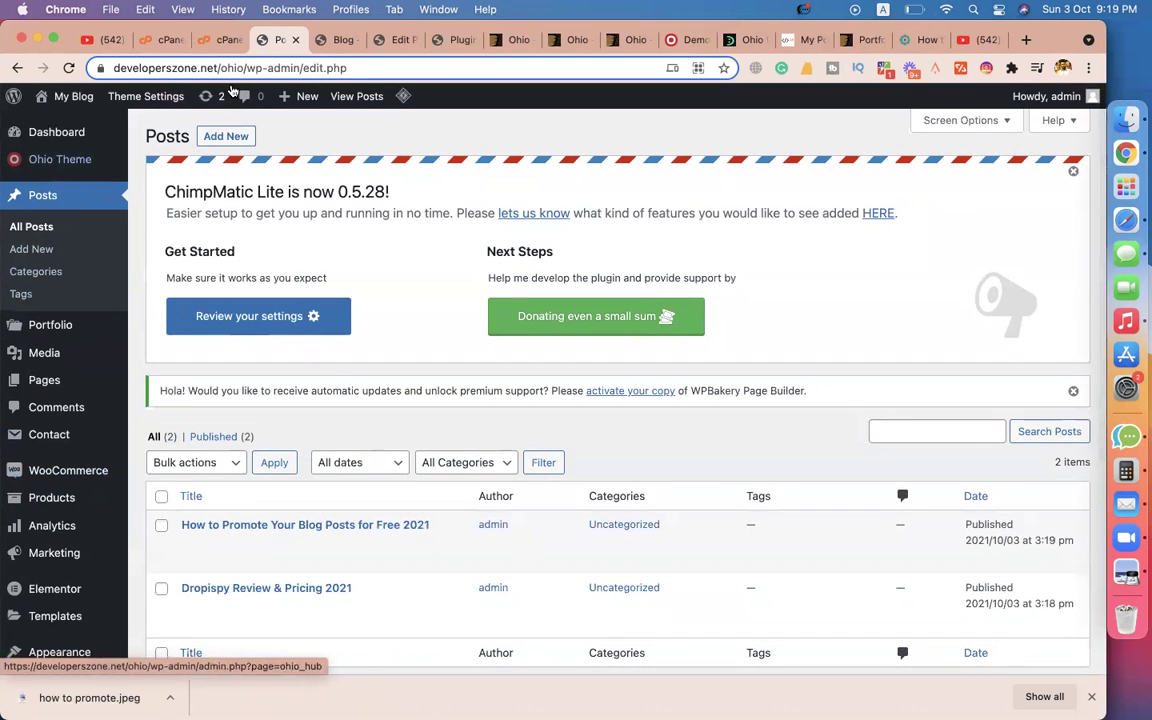
pyautogui.click(337, 40)
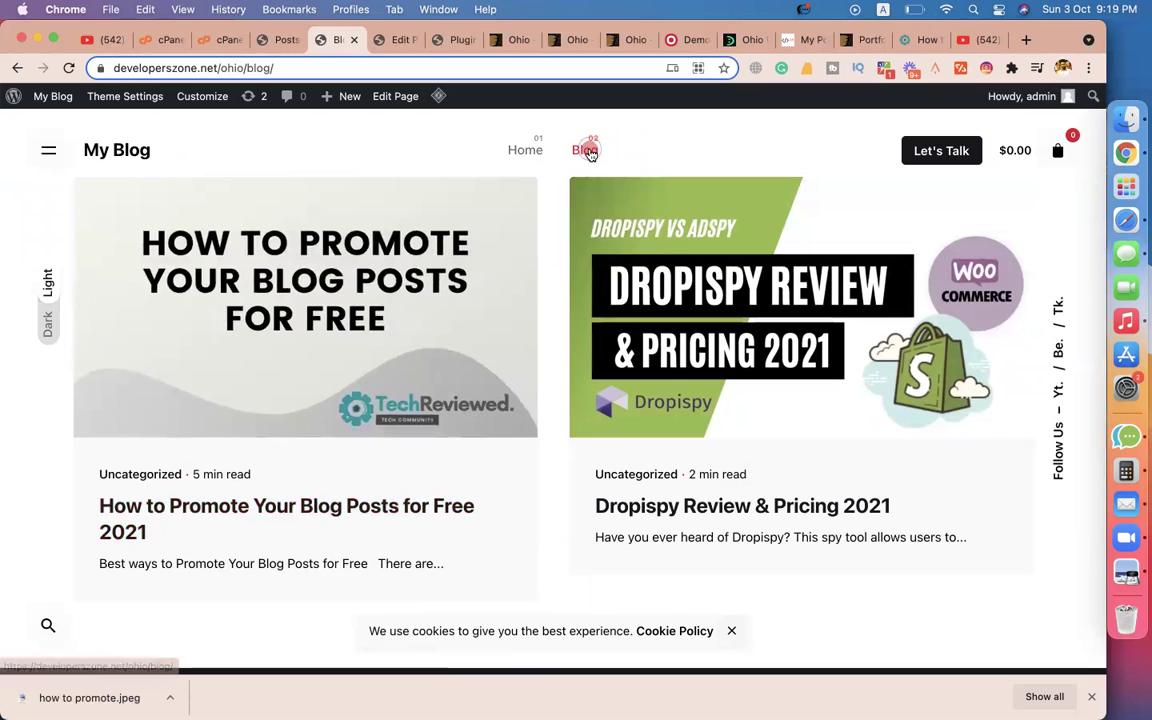
pyautogui.click(283, 40)
pyautogui.scroll(-1, 83, 480)
pyautogui.scroll(-5, 83, 480)
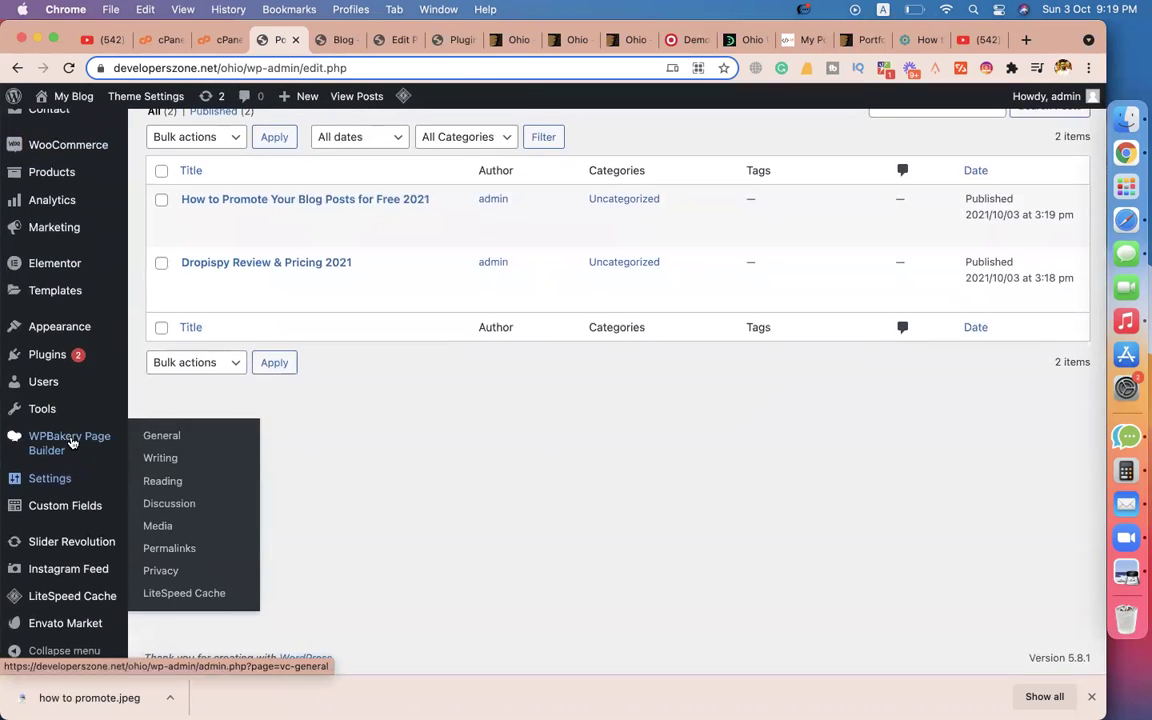
# Open Settings > Reading, then load the live homepage and dismiss the cookie notice.
pyautogui.click(176, 484)
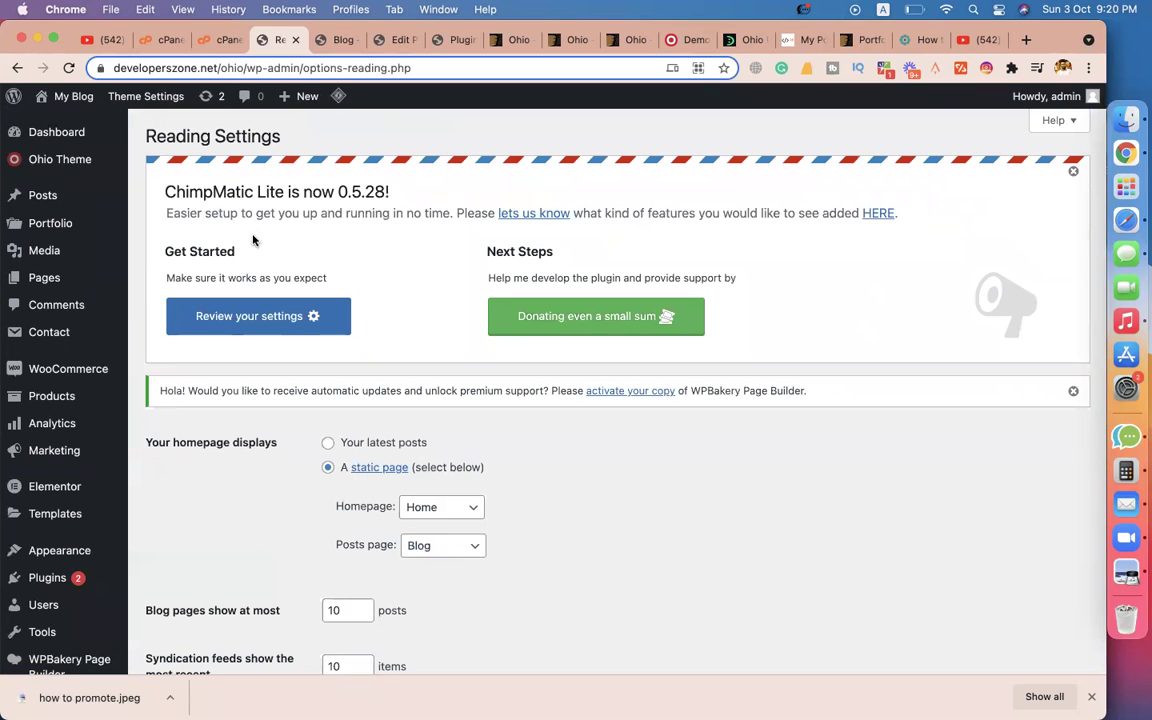
pyautogui.click(322, 40)
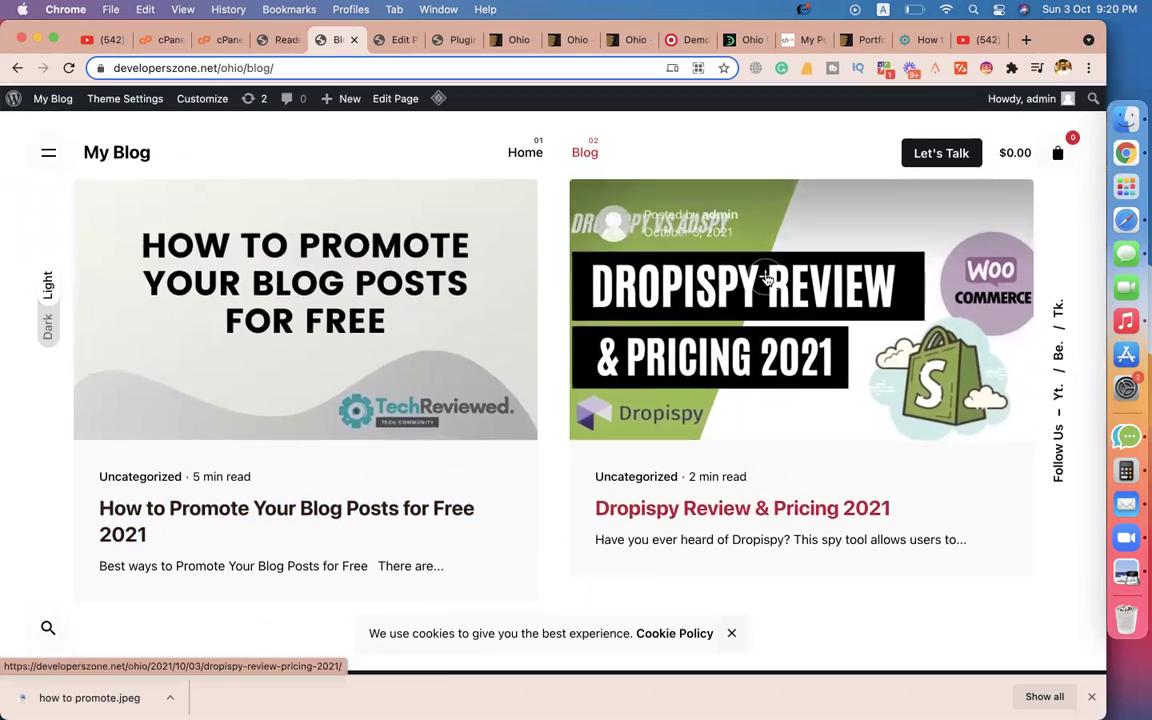
pyautogui.click(527, 151)
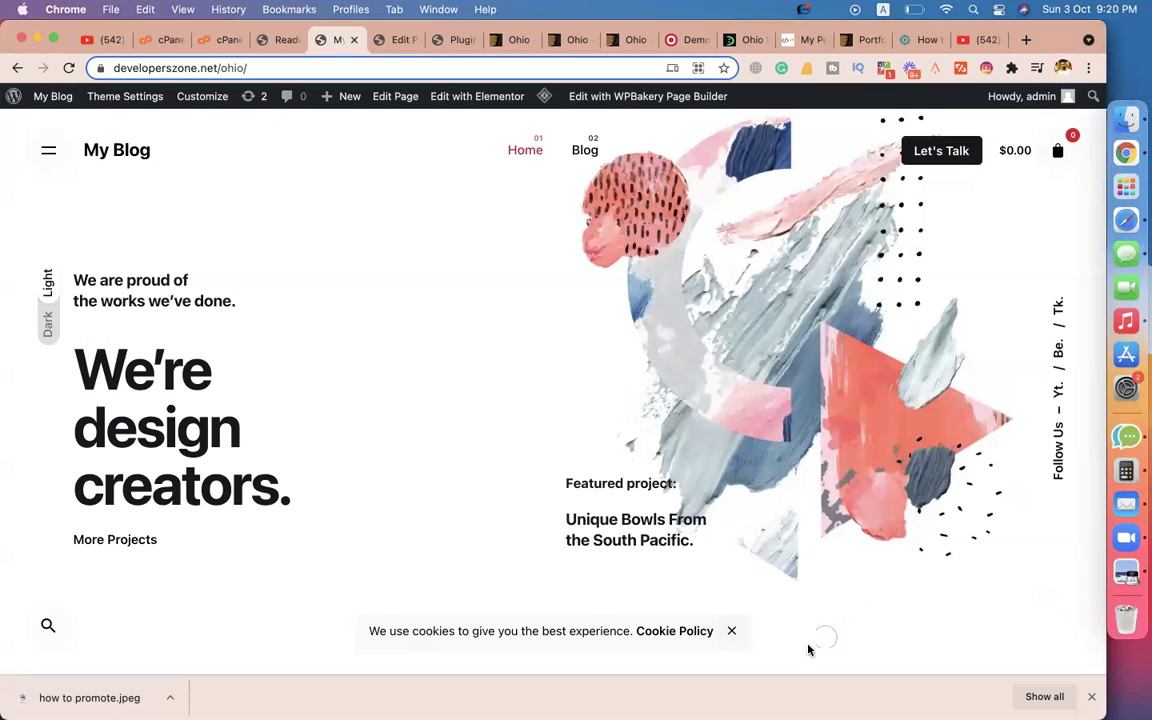
pyautogui.click(731, 631)
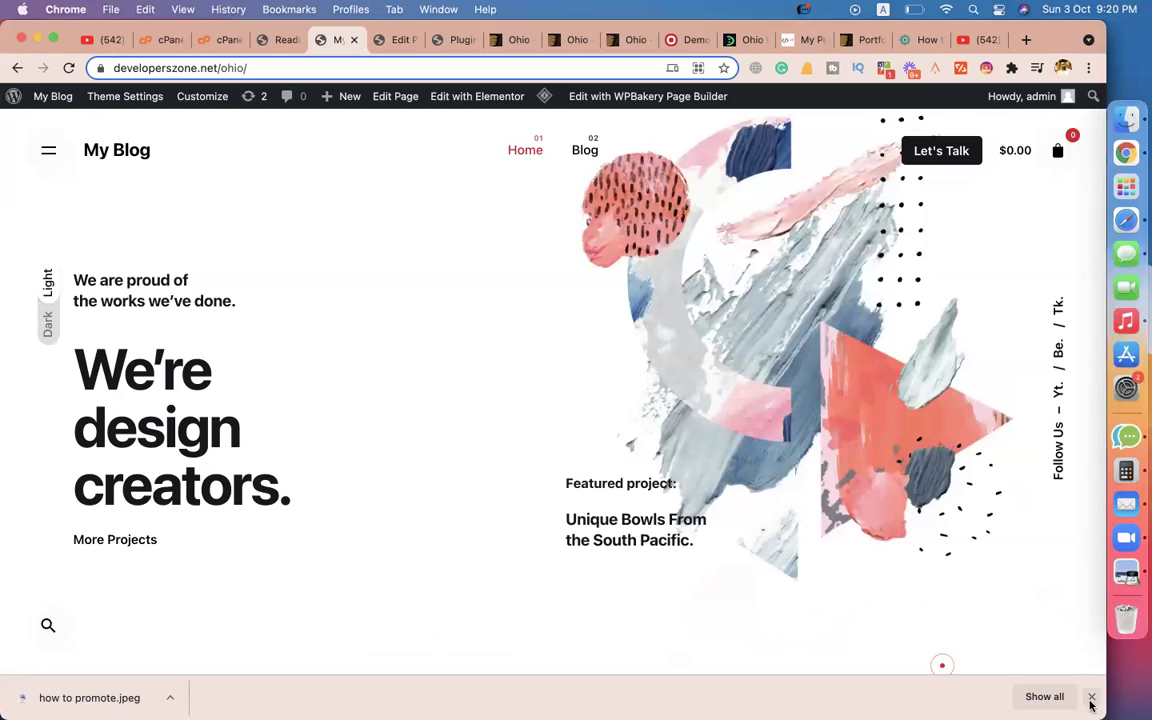
# Go to Pages, edit the Home page, and launch it with Edit with Elementor.
pyautogui.click(1090, 701)
pyautogui.scroll(-15, 558, 443)
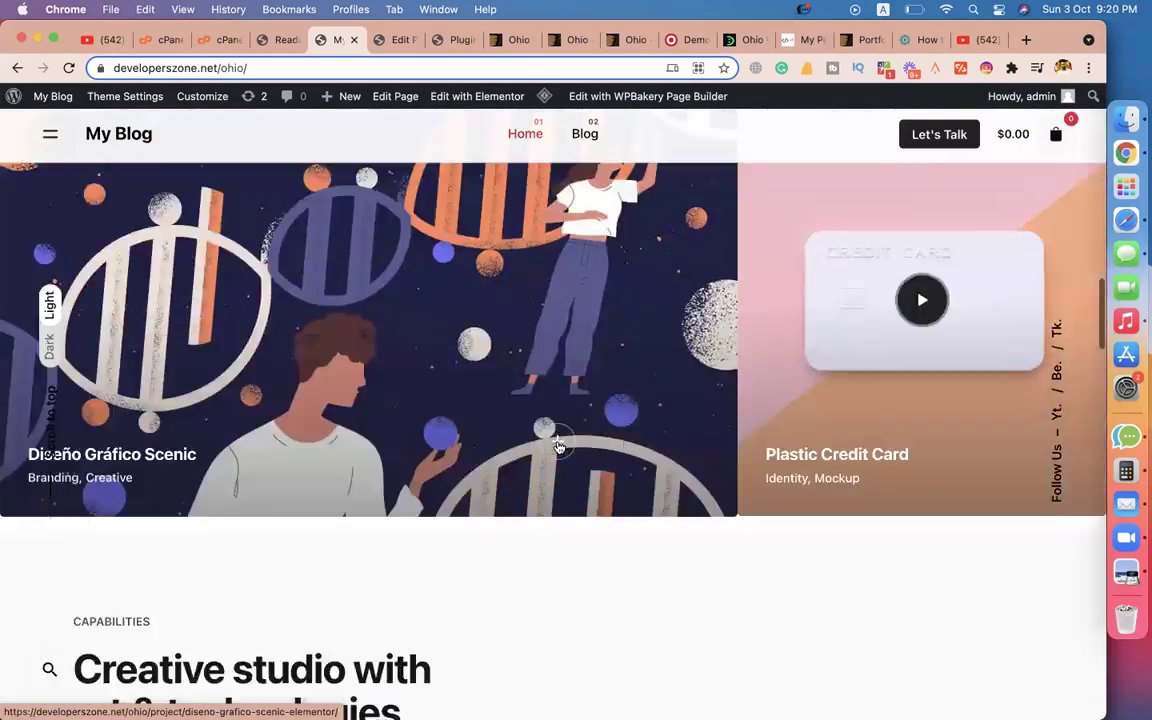
pyautogui.scroll(-10, 558, 443)
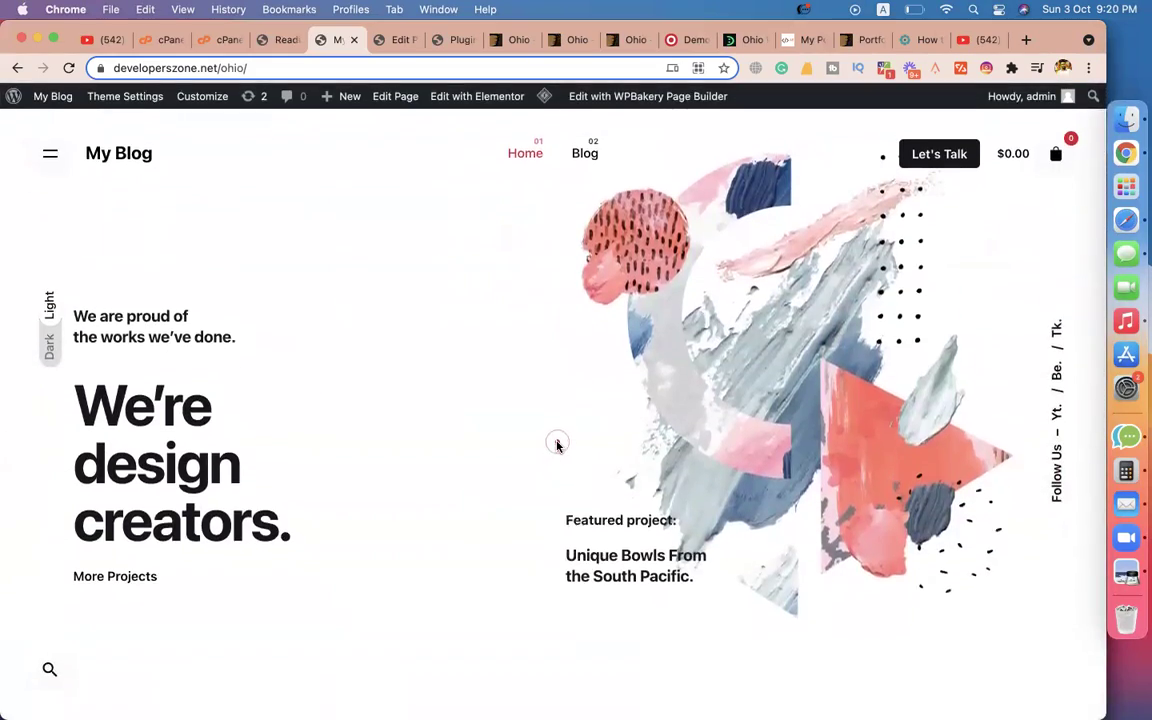
pyautogui.moveTo(484, 101)
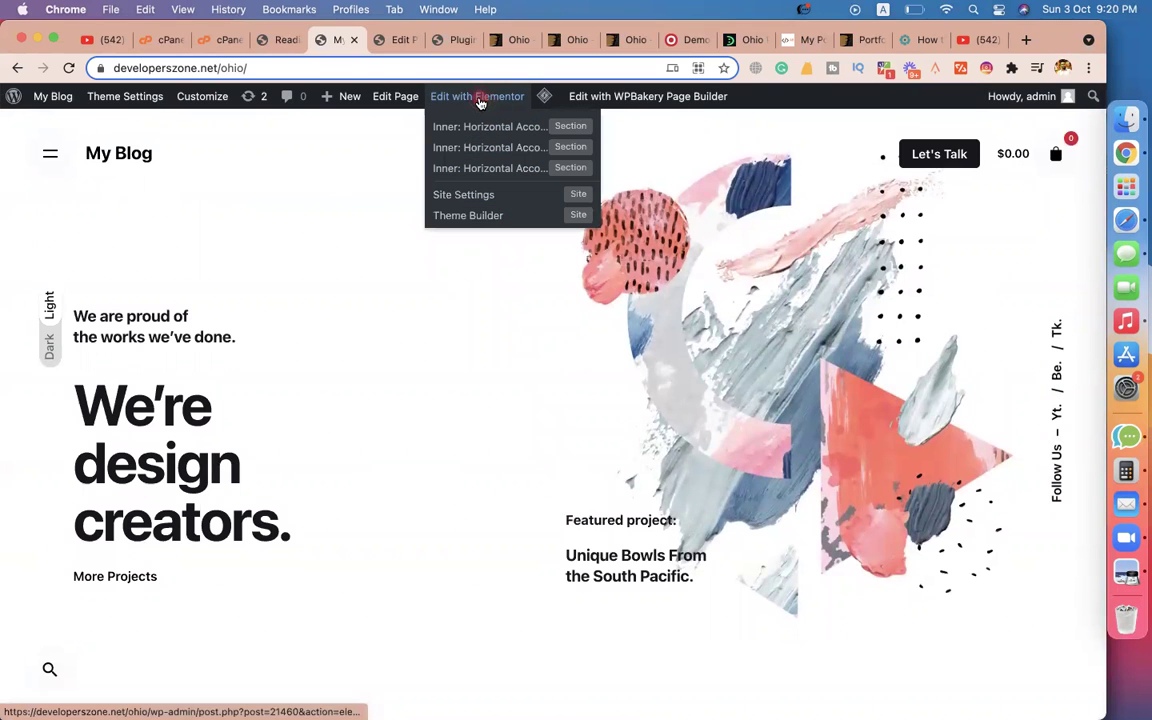
pyautogui.click(260, 40)
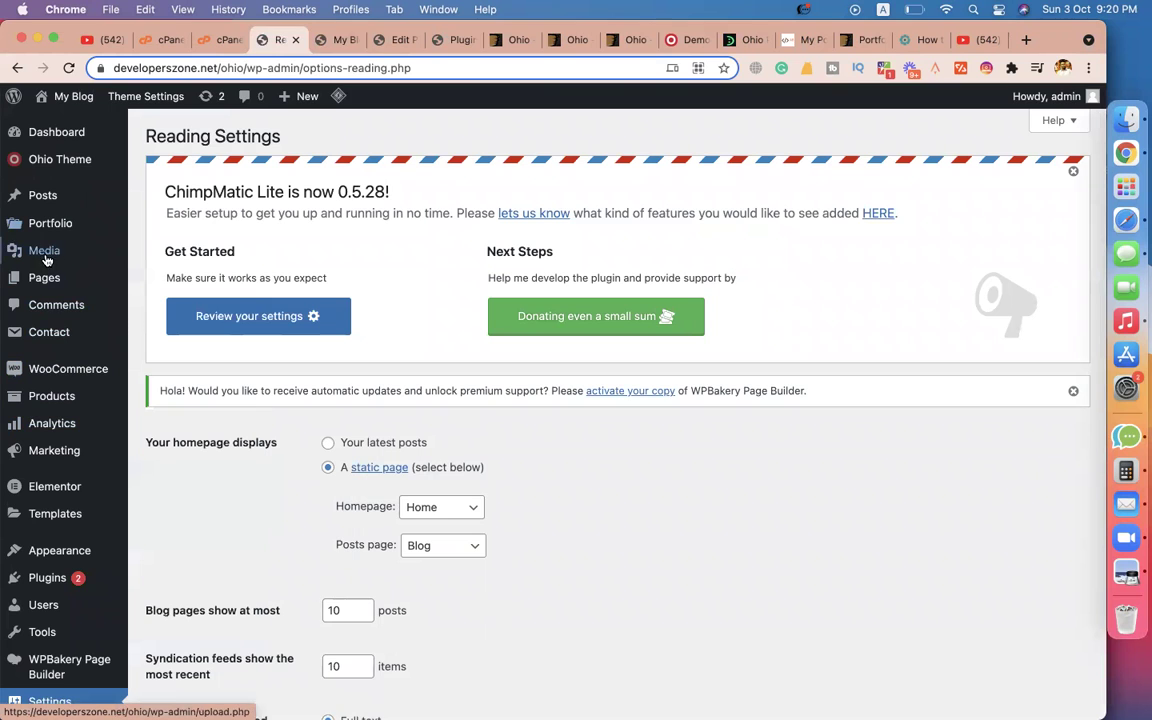
pyautogui.click(47, 281)
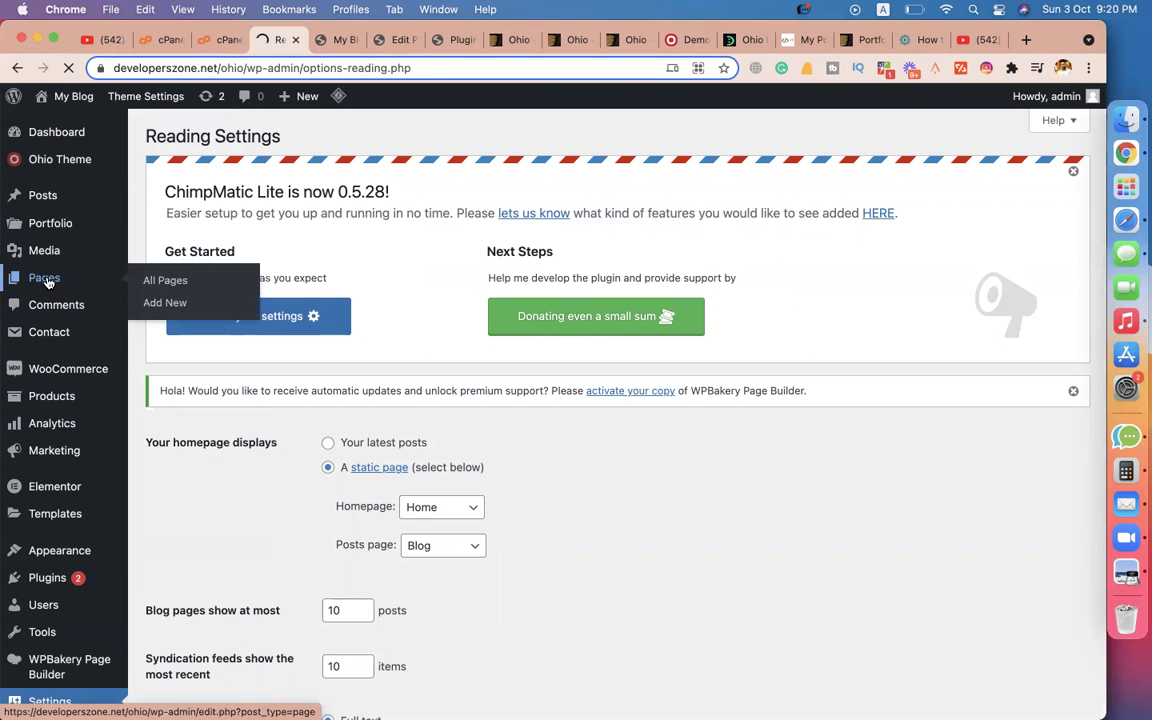
pyautogui.scroll(-4, 180, 430)
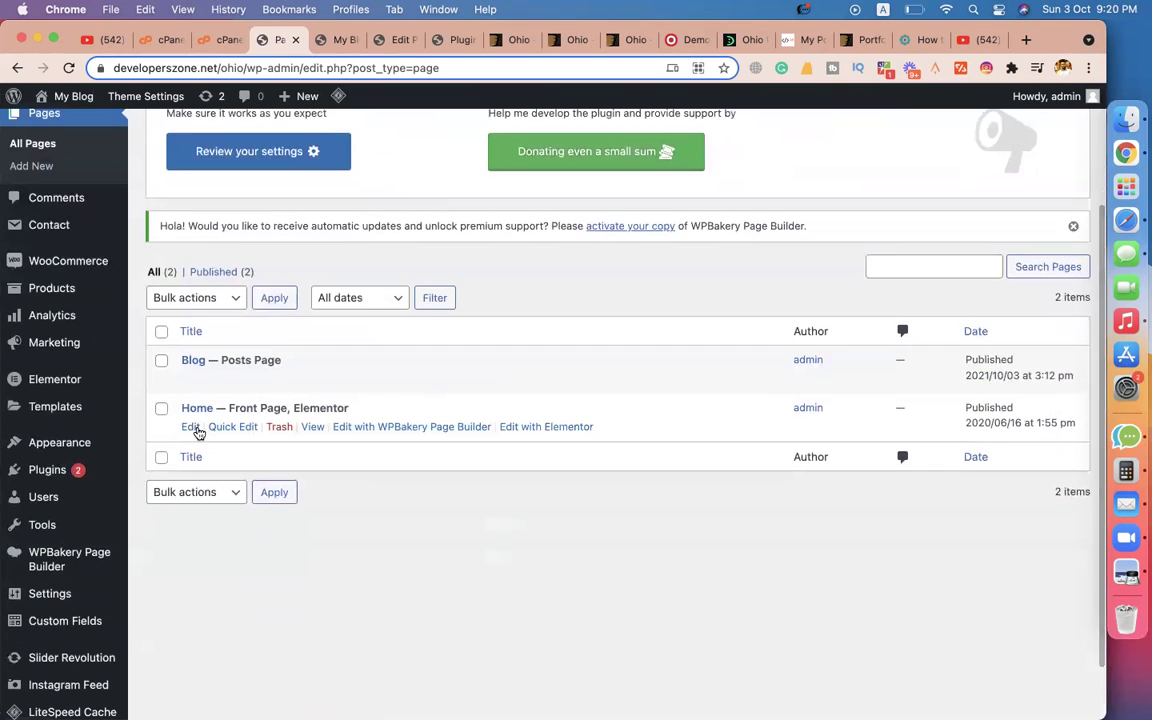
pyautogui.click(190, 427)
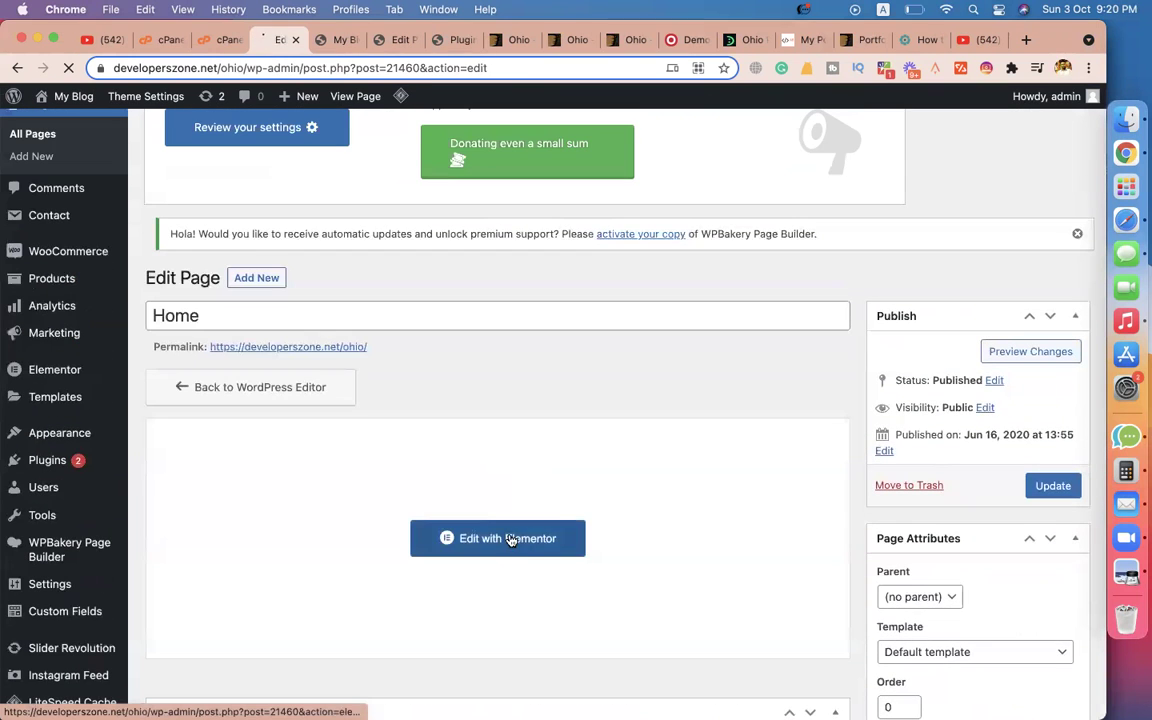
pyautogui.click(320, 38)
pyautogui.click(500, 96)
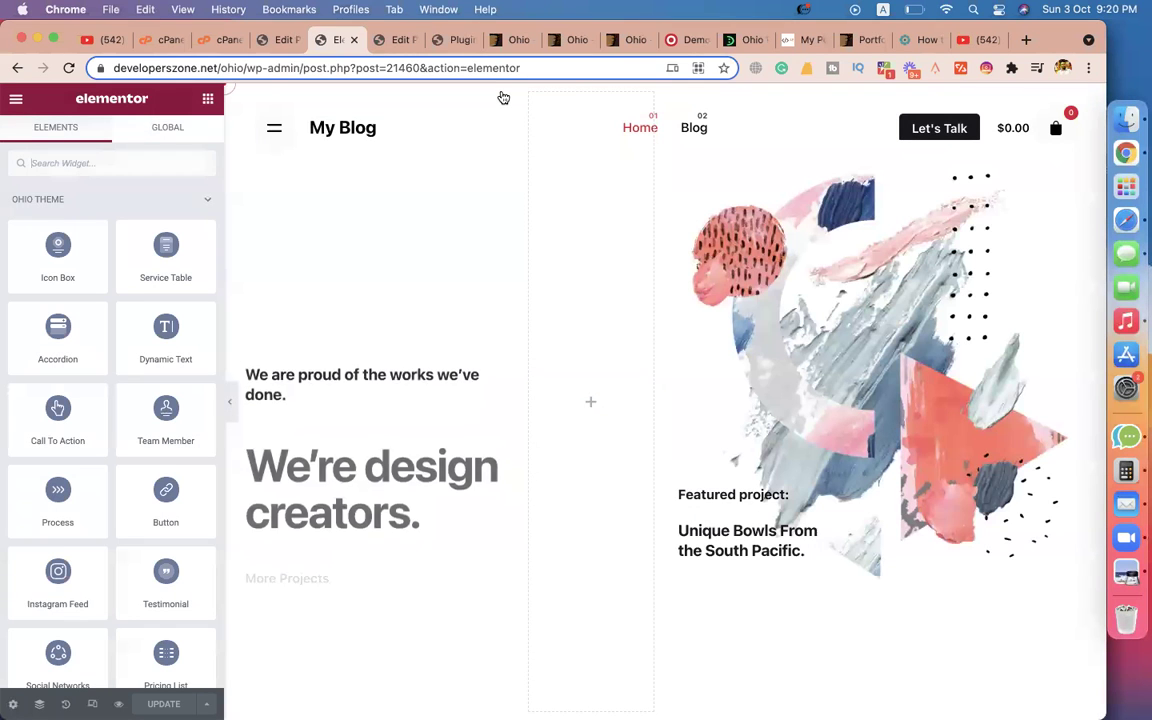
# Replace the 'We're design creators.' heading with the owner's name and widen the left column.
pyautogui.click(335, 388)
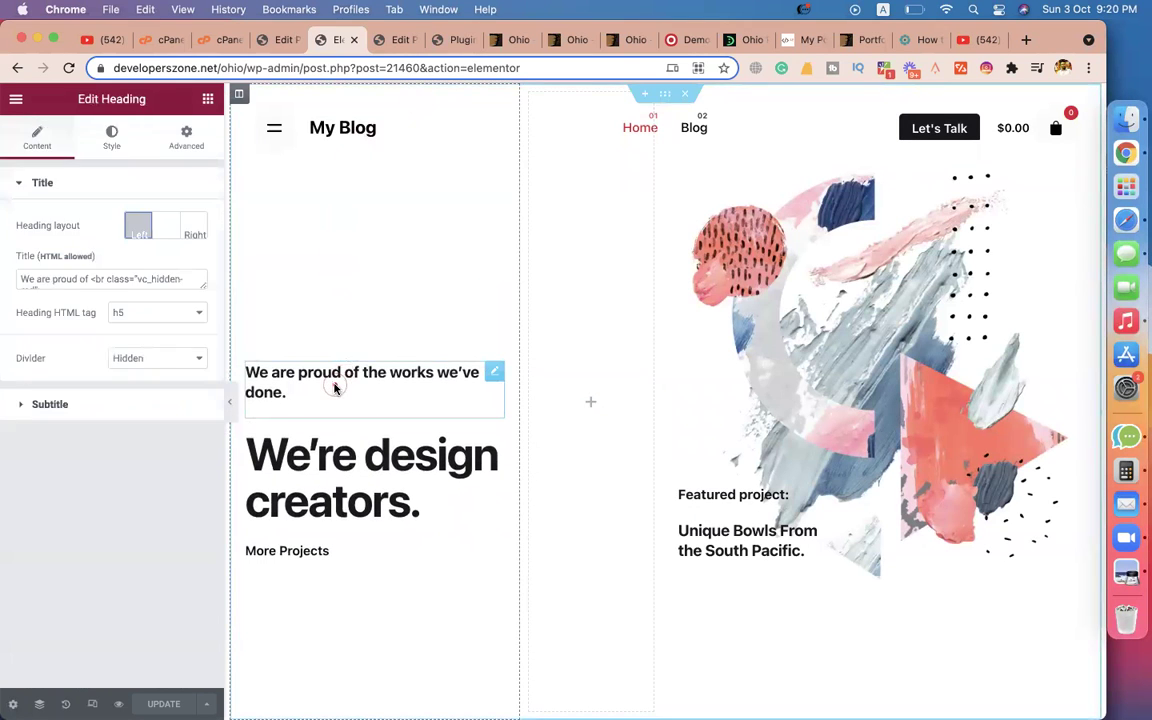
pyautogui.click(313, 503)
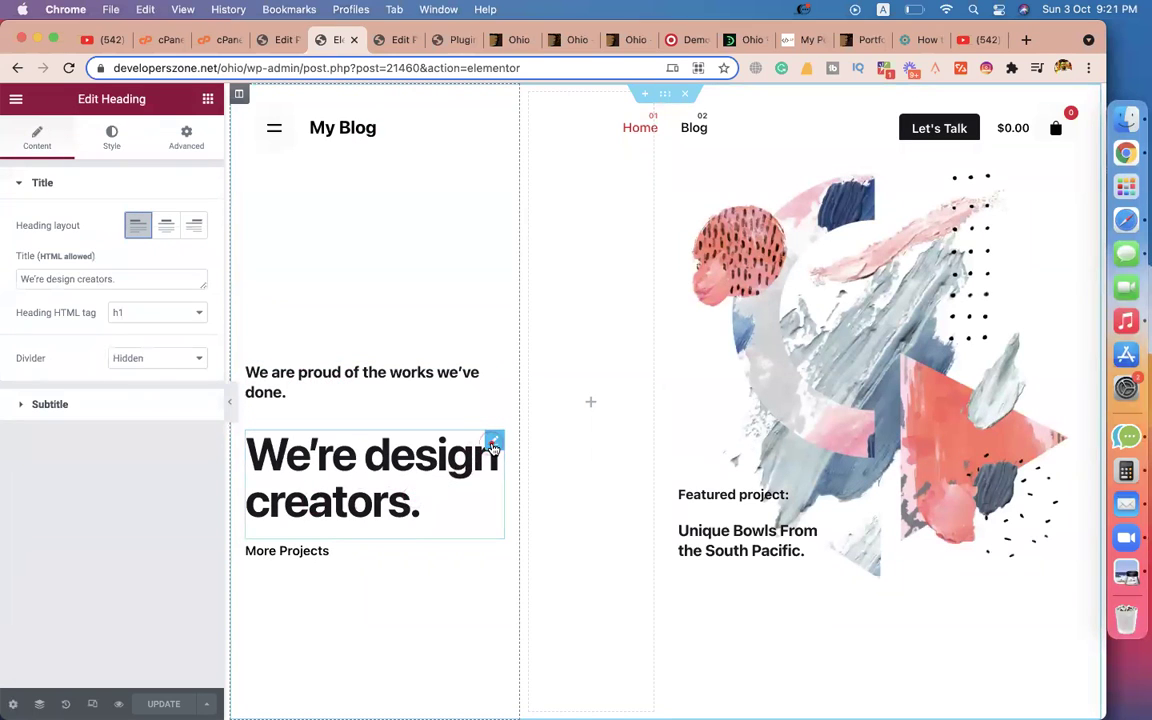
pyautogui.tripleClick(132, 281)
pyautogui.write('Minhazul Asif')
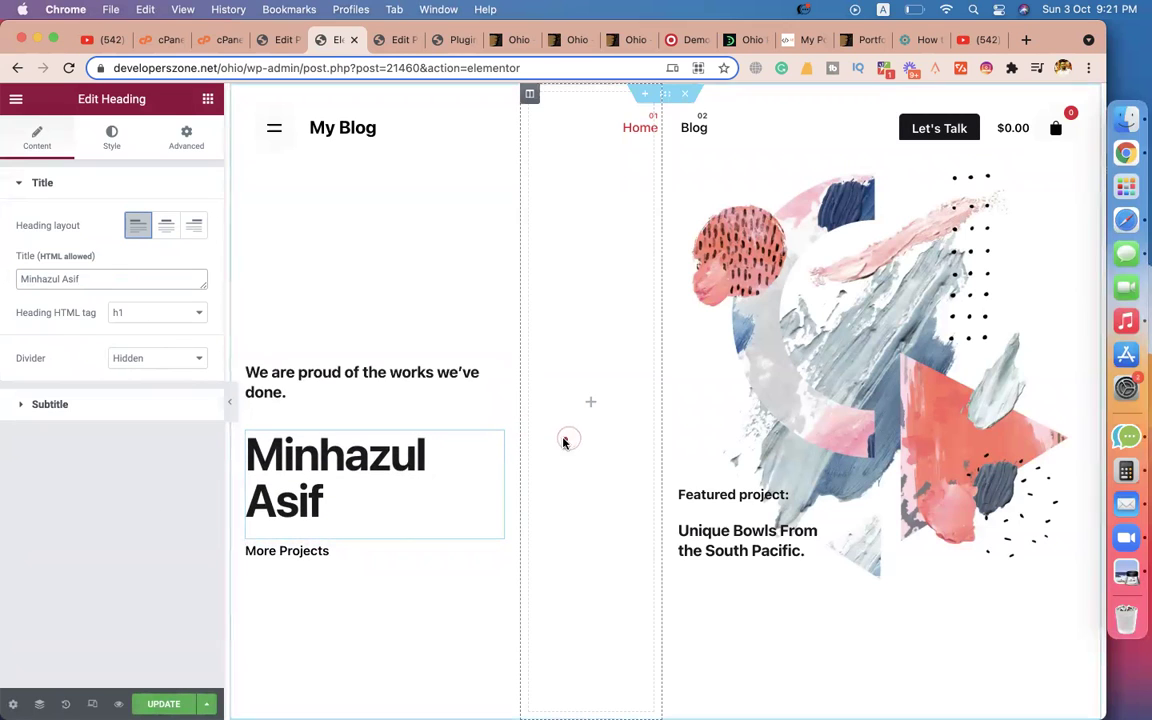
pyautogui.moveTo(521, 382); pyautogui.dragTo(540, 384)
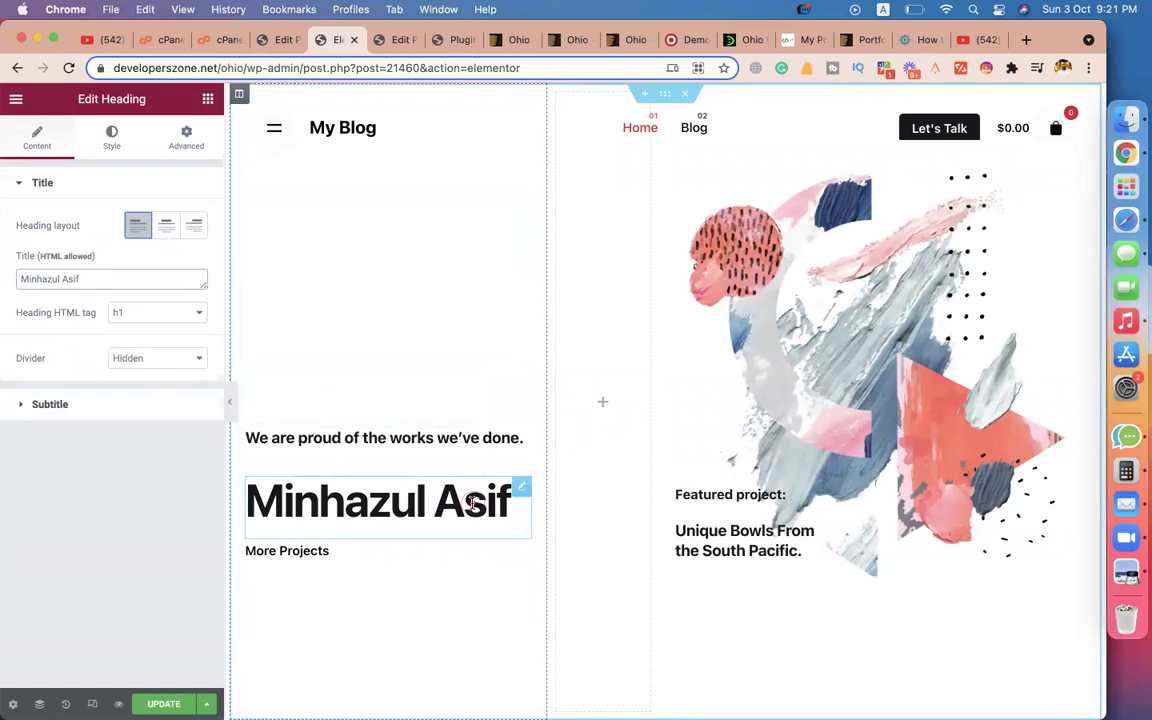
# Change the small heading above the name to 'Enterprenour'.
pyautogui.click(417, 437)
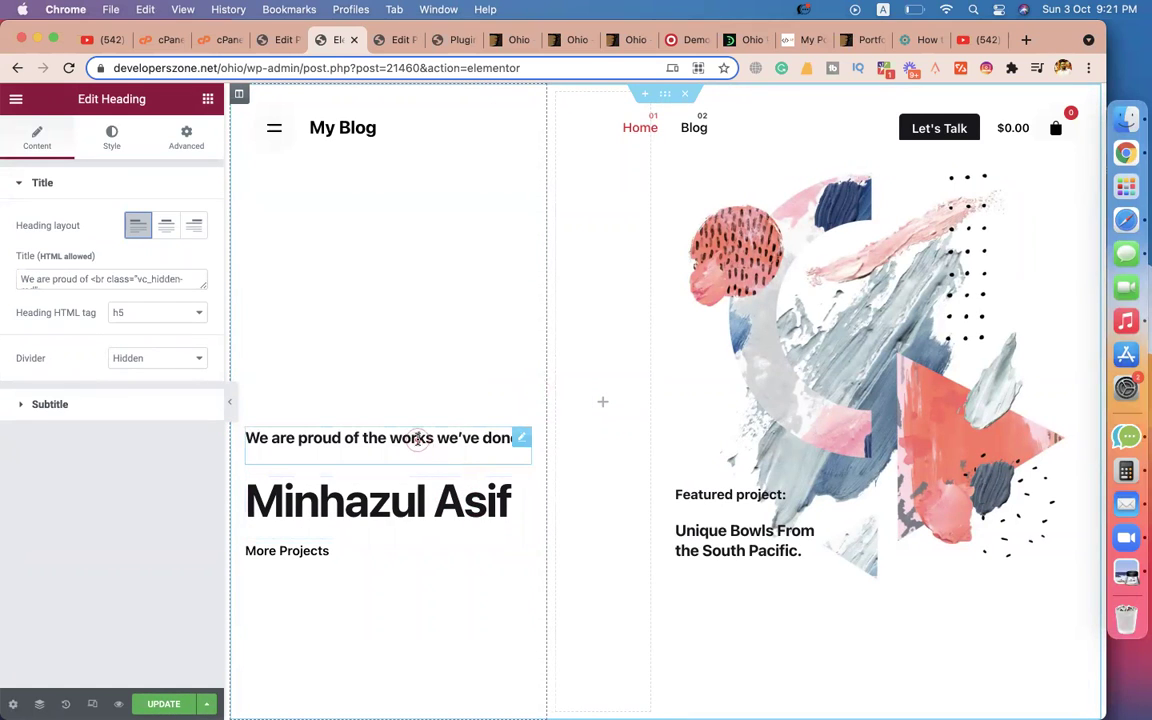
pyautogui.tripleClick(161, 277)
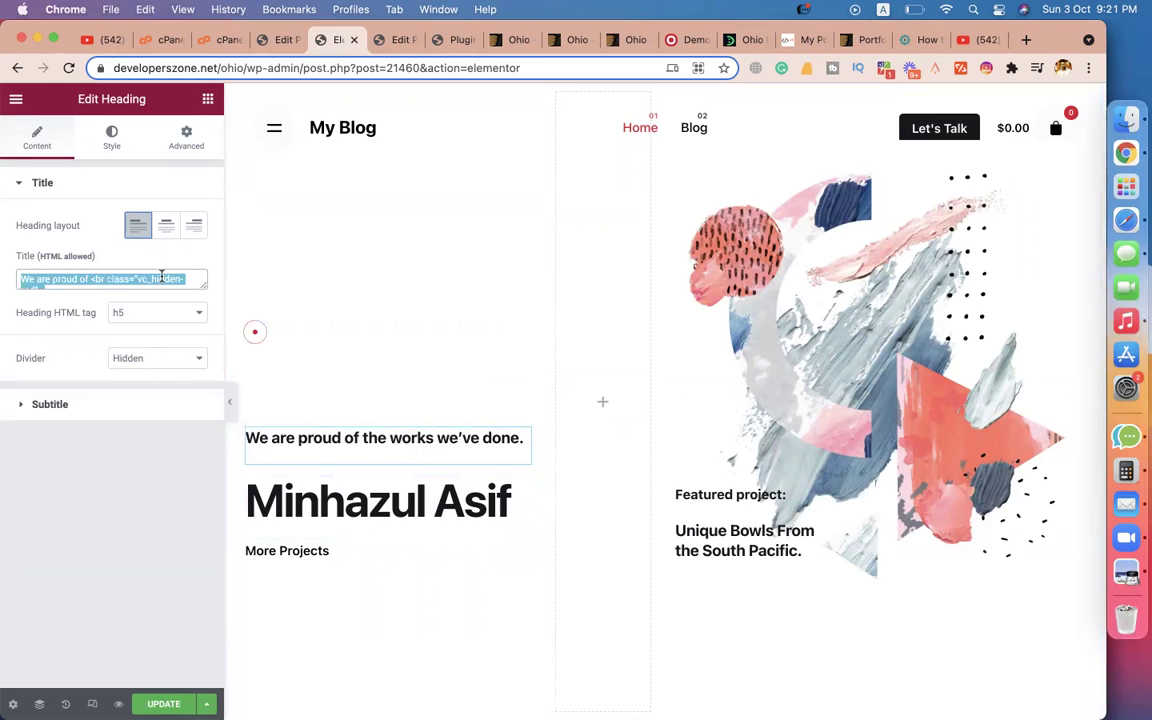
pyautogui.write('Founder')
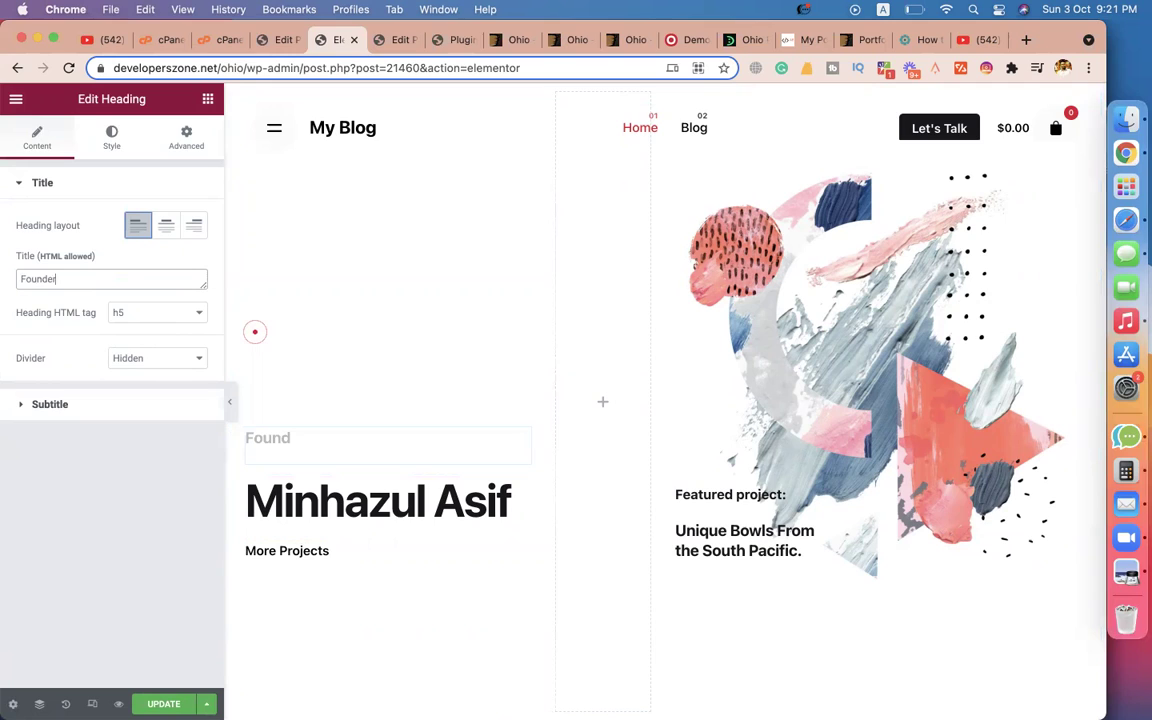
pyautogui.press('super+a')
pyautogui.write('E')
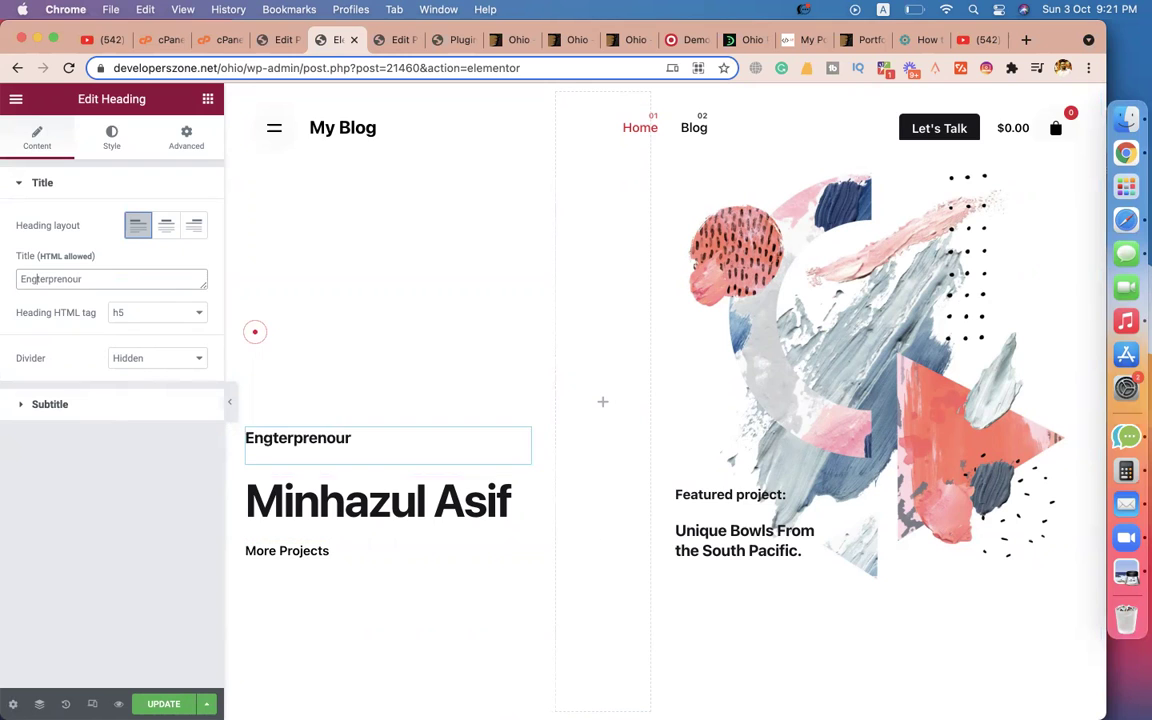
pyautogui.press('BackSpace')
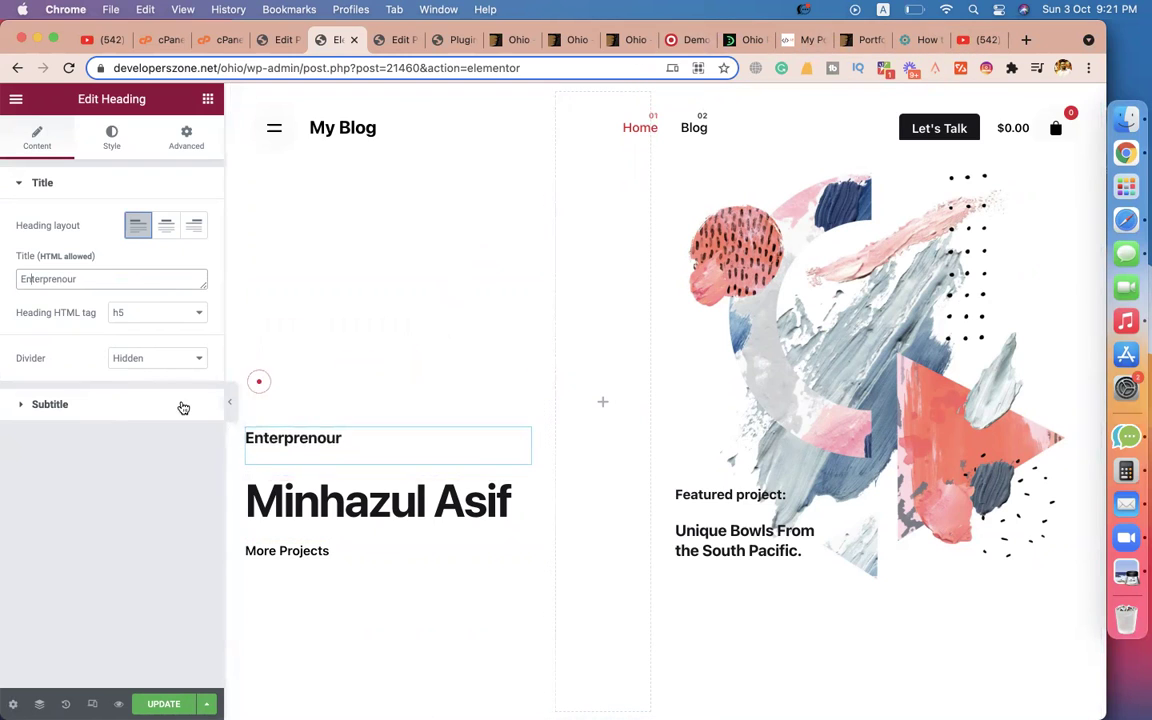
pyautogui.click(327, 551)
pyautogui.scroll(-4, 450, 418)
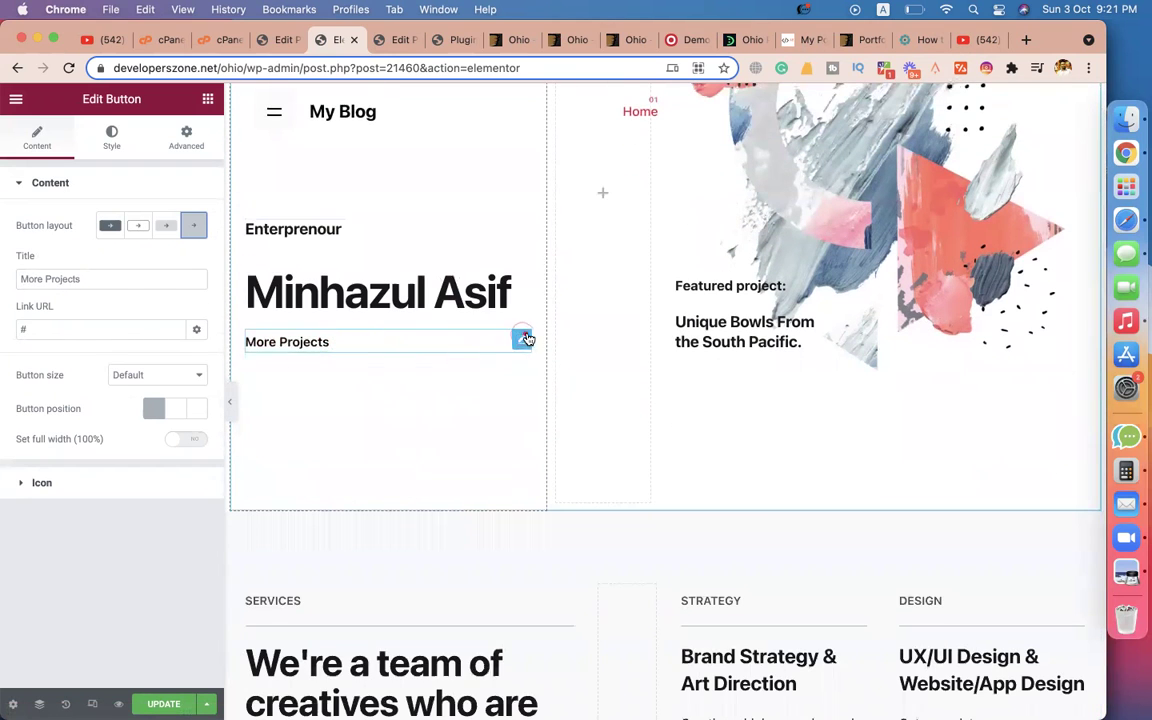
# Change the More Projects button title to 'Founder Of codemanbd, Top Rated Seller, Upwork & Level 2 Seller Fiverr'.
pyautogui.tripleClick(109, 278)
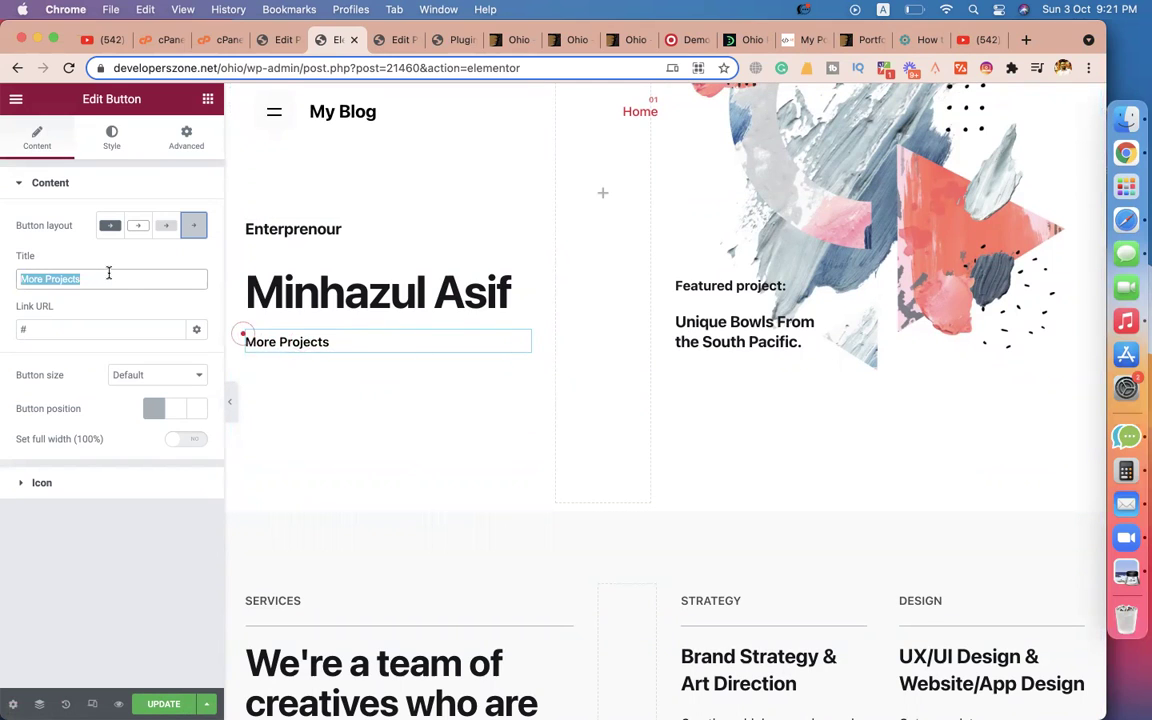
pyautogui.write('codemanbd,')
pyautogui.press('super+a')
pyautogui.press('Left')
pyautogui.write('Fo')
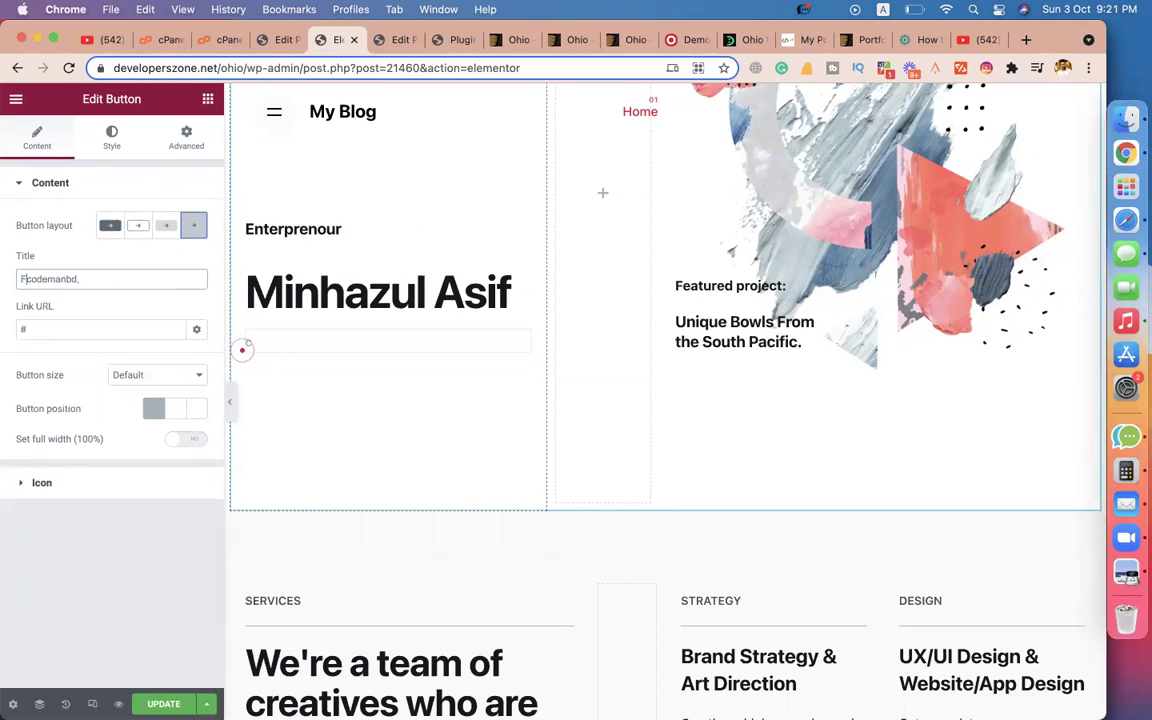
pyautogui.write('under Of ')
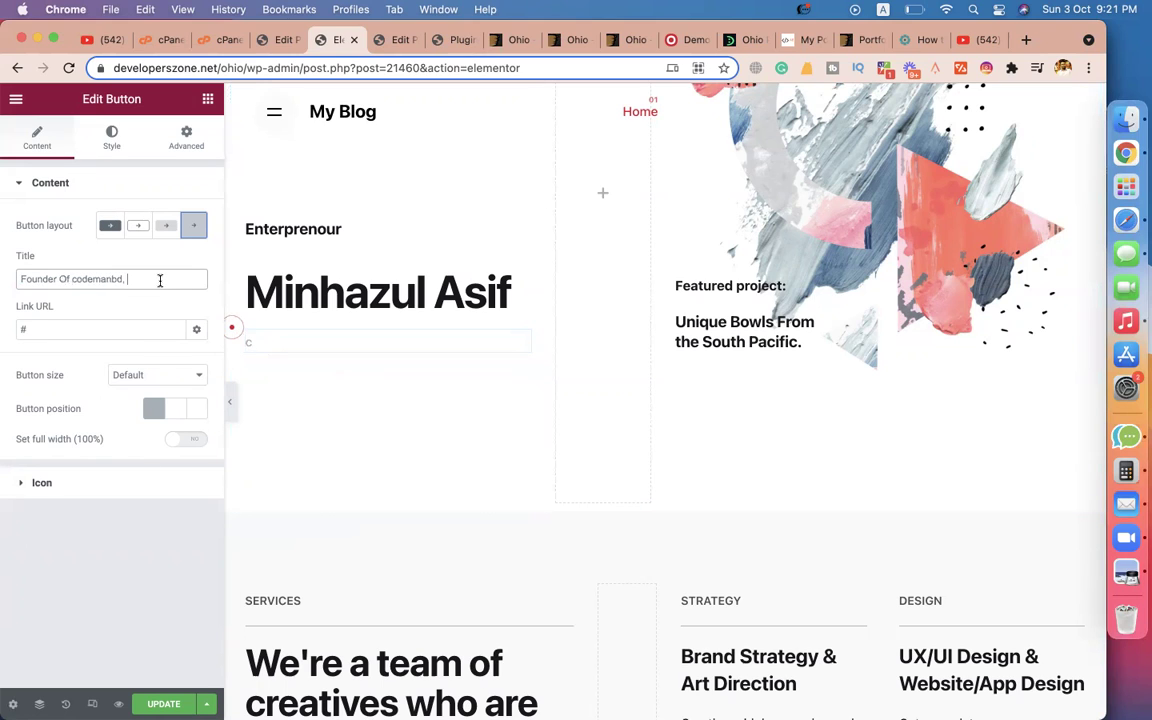
pyautogui.write('Top')
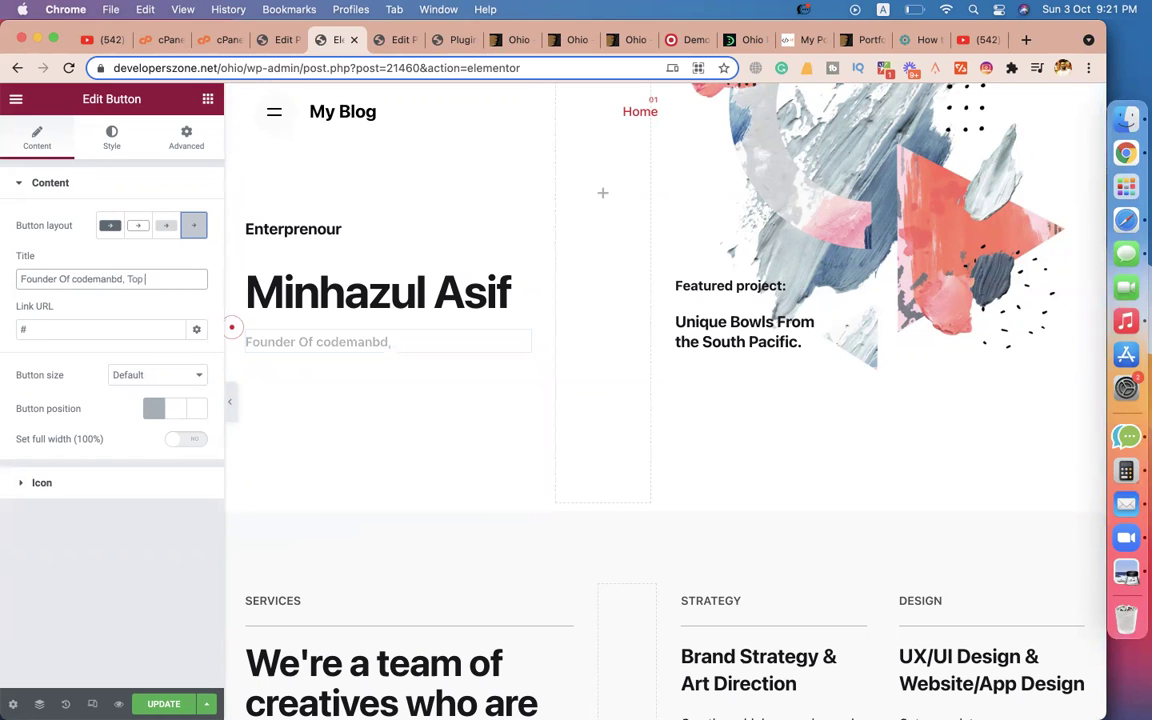
pyautogui.write(' Rated Seller, Upwork')
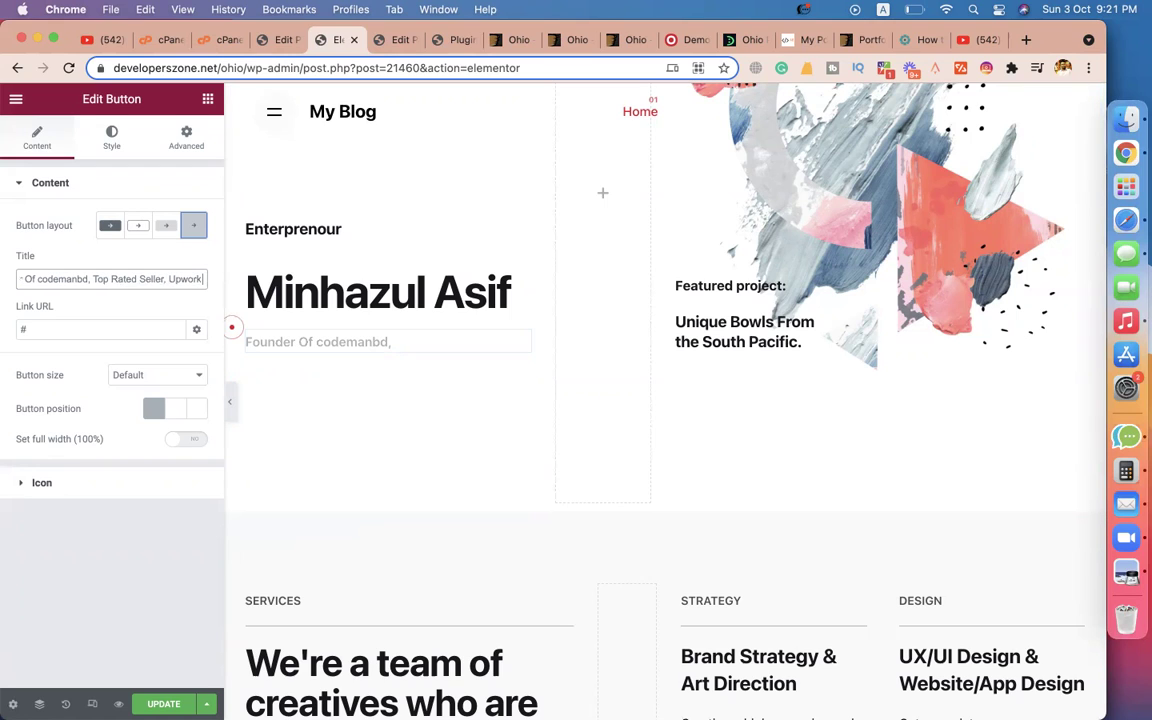
pyautogui.write(' & Le')
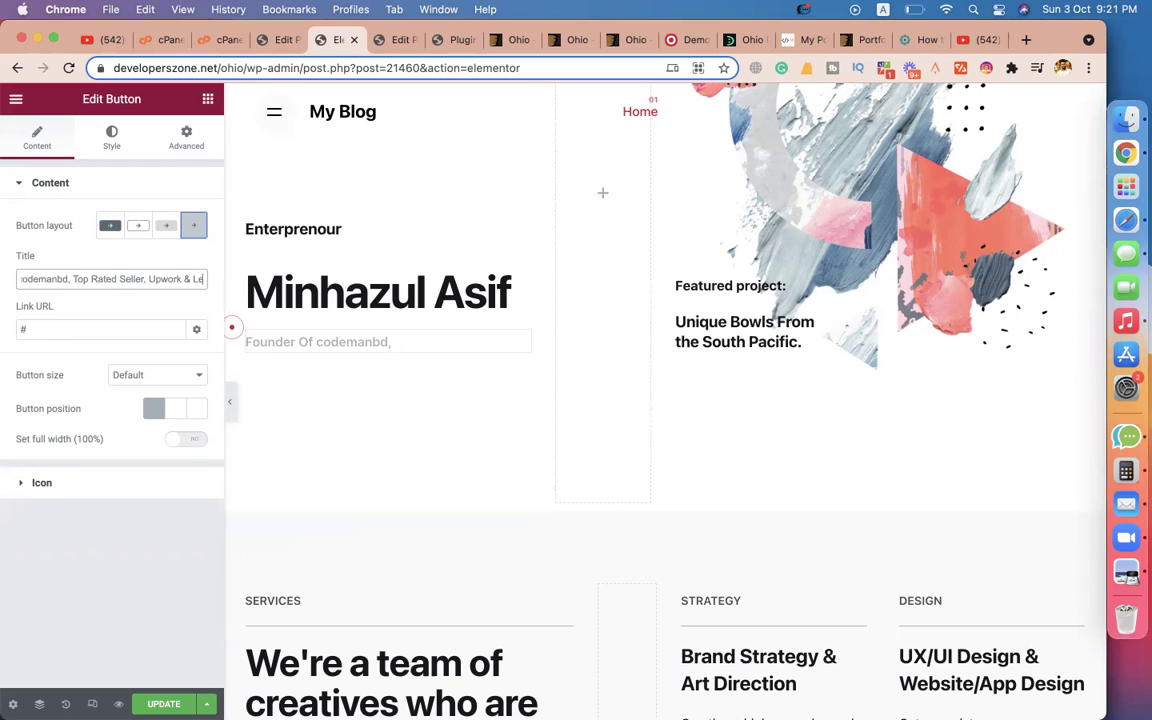
pyautogui.write('vel 2 Selle')
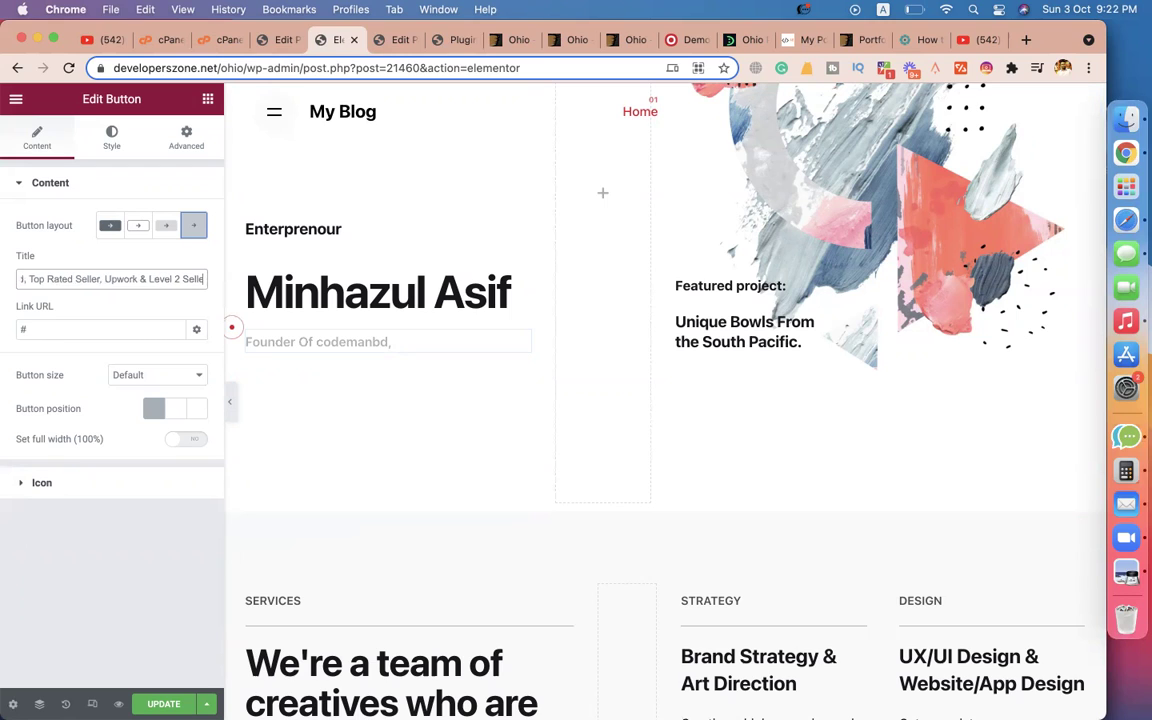
pyautogui.write('r Fiverr')
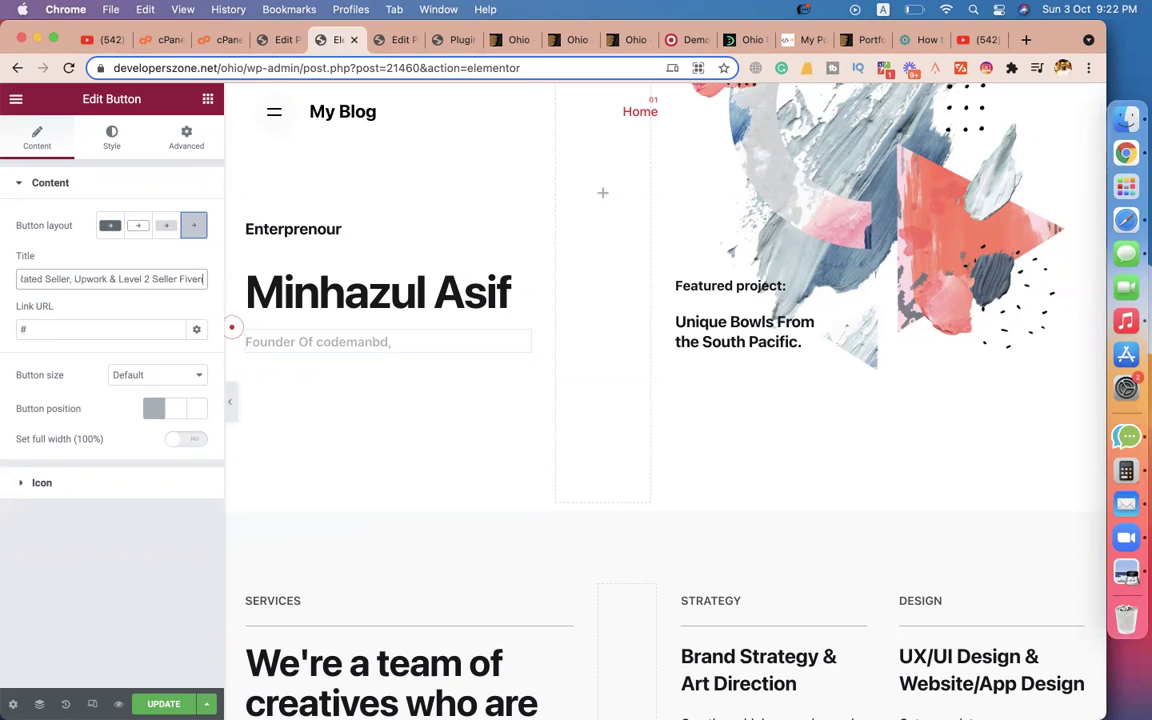
# Give the button the dark Fill layout, the first Button layout option.
pyautogui.click(326, 458)
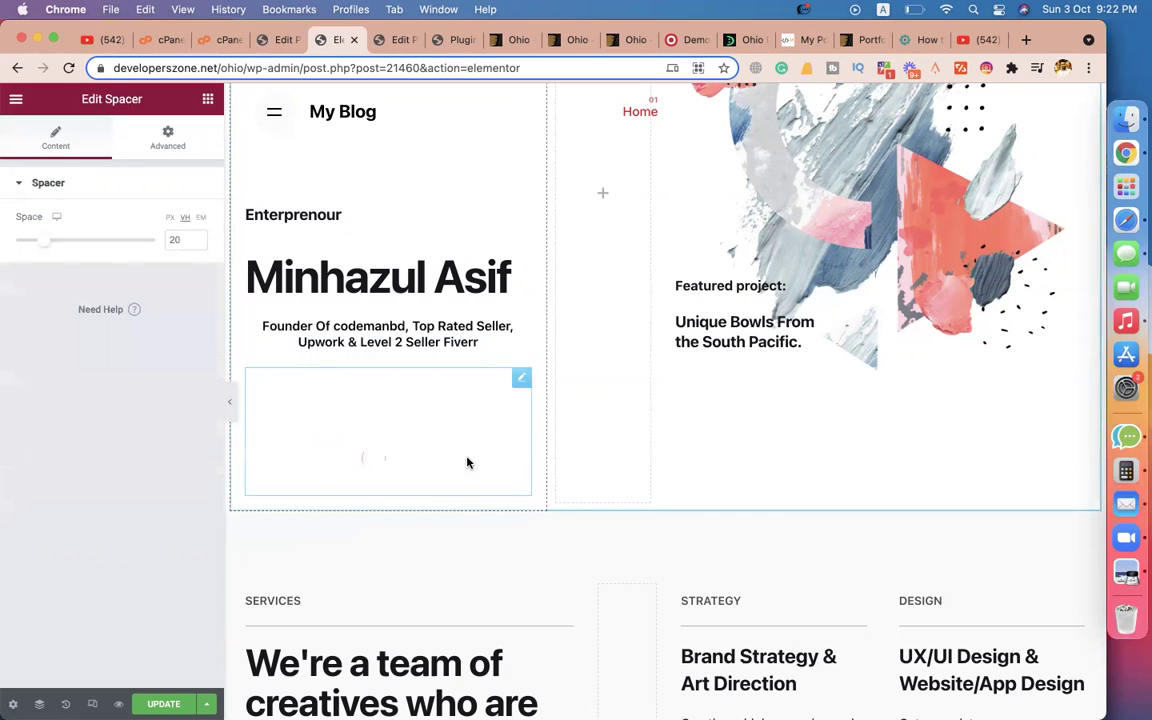
pyautogui.click(325, 367)
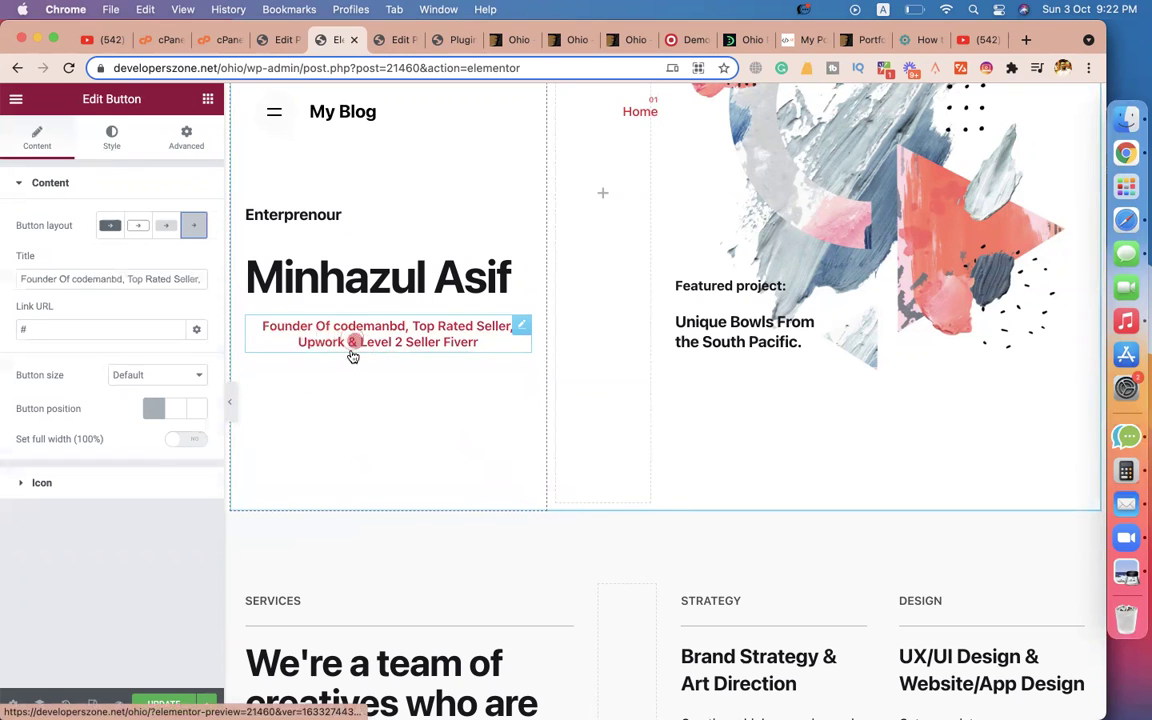
pyautogui.click(113, 144)
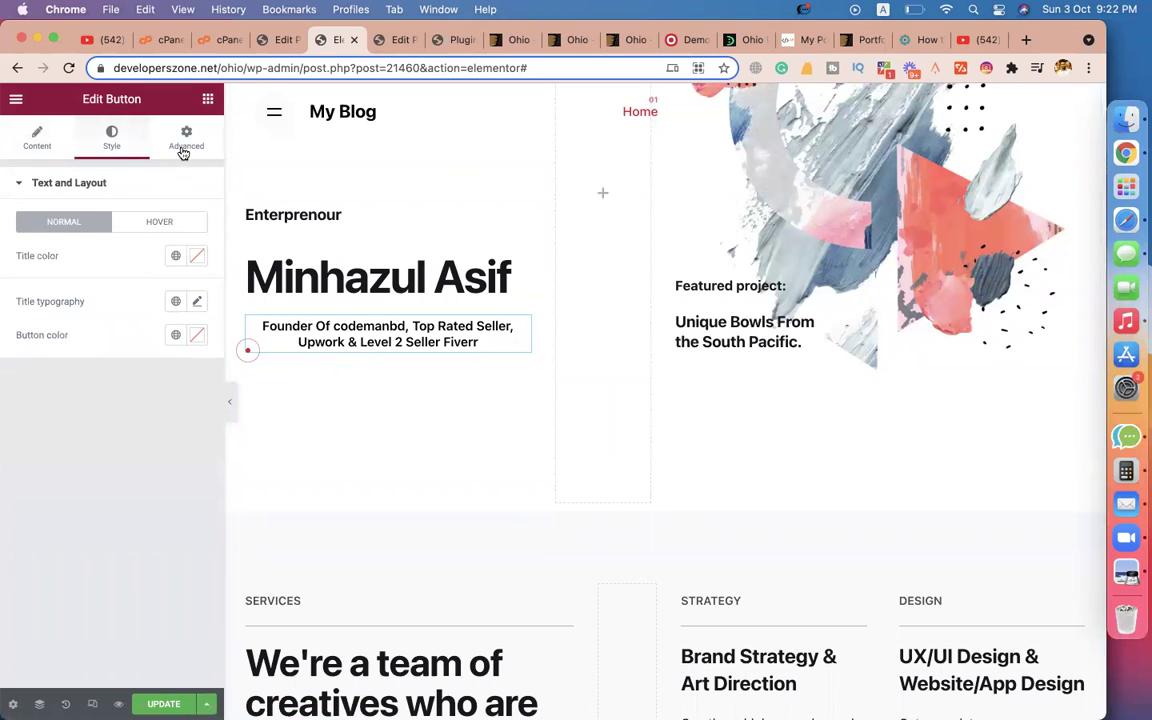
pyautogui.click(36, 145)
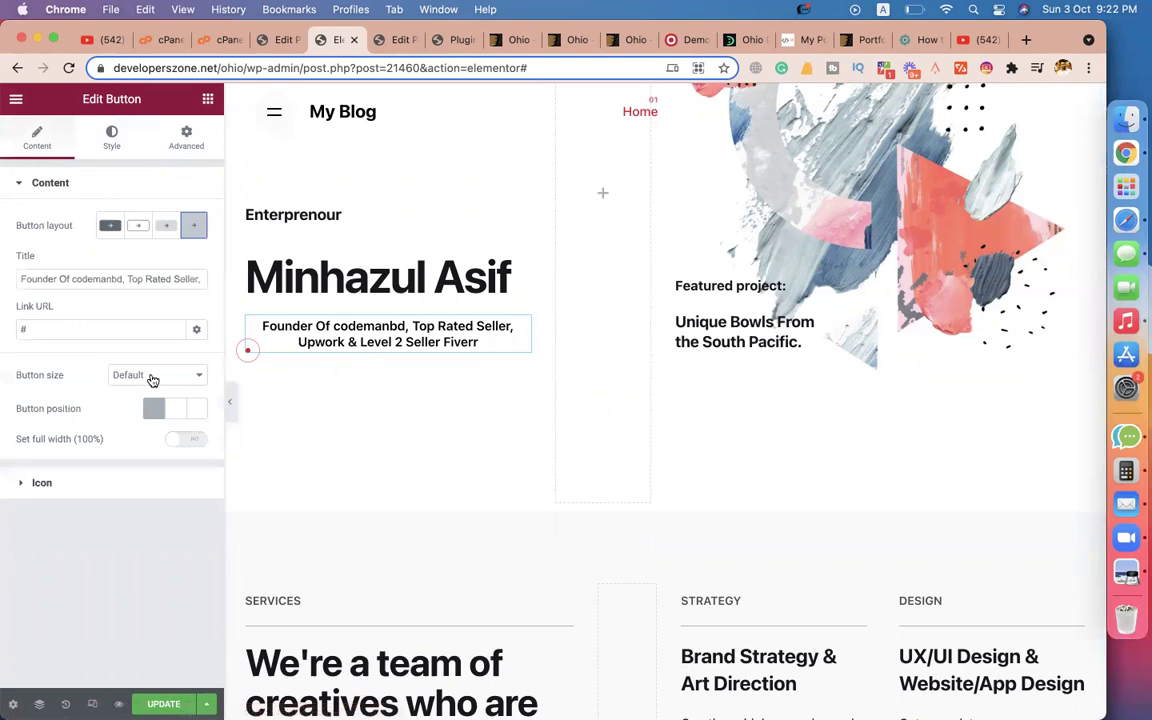
pyautogui.click(110, 229)
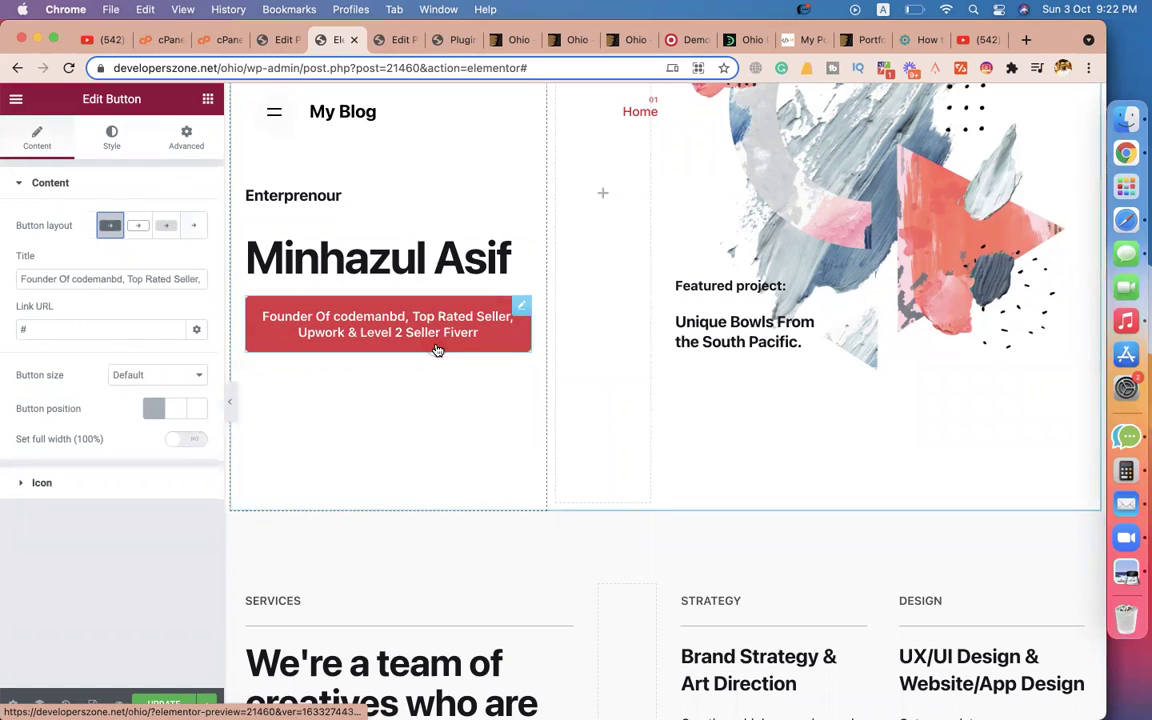
pyautogui.click(140, 232)
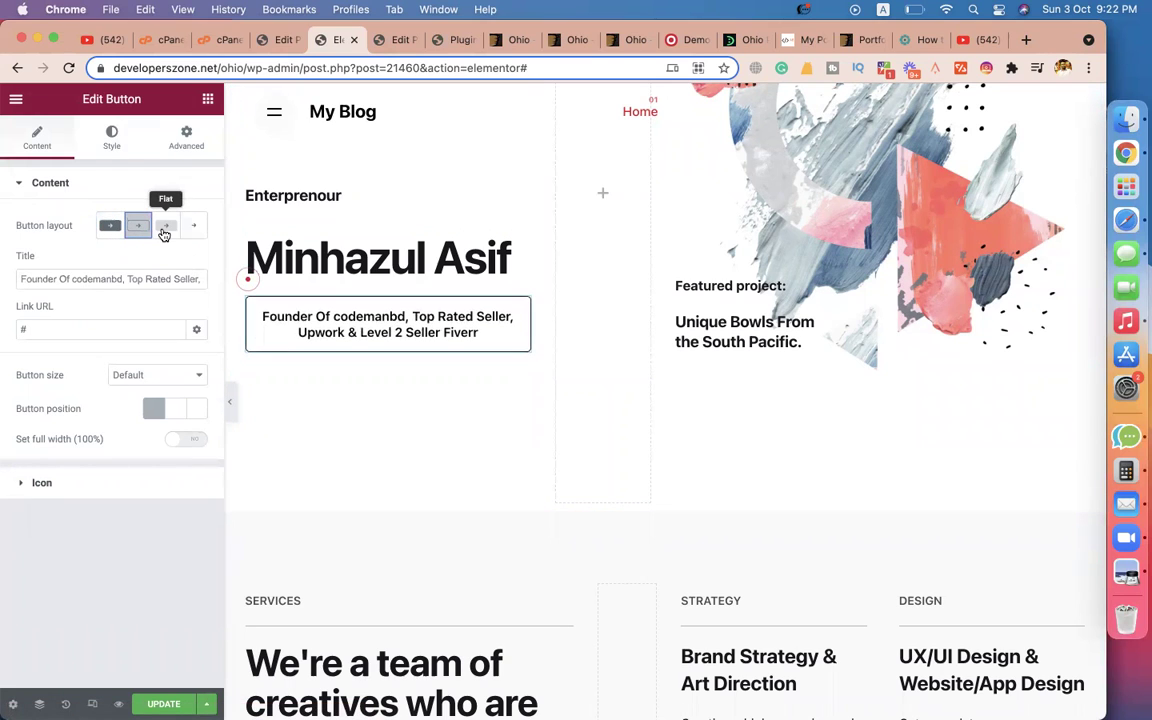
pyautogui.click(109, 226)
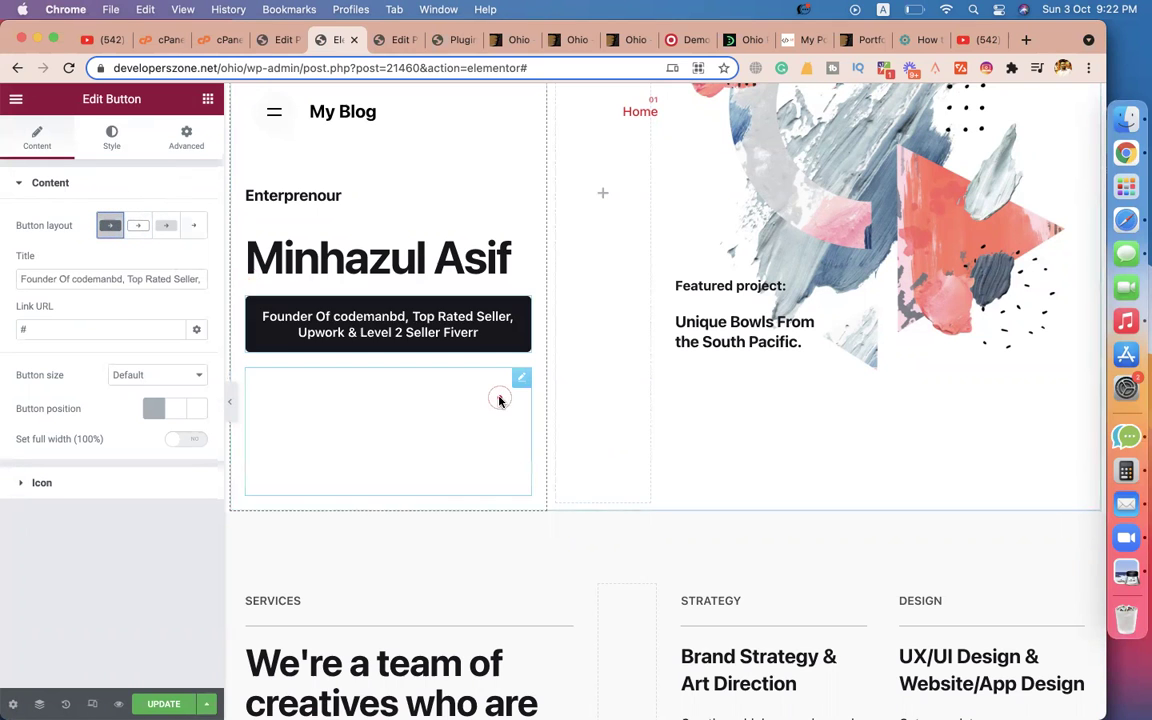
pyautogui.scroll(-5, 800, 357)
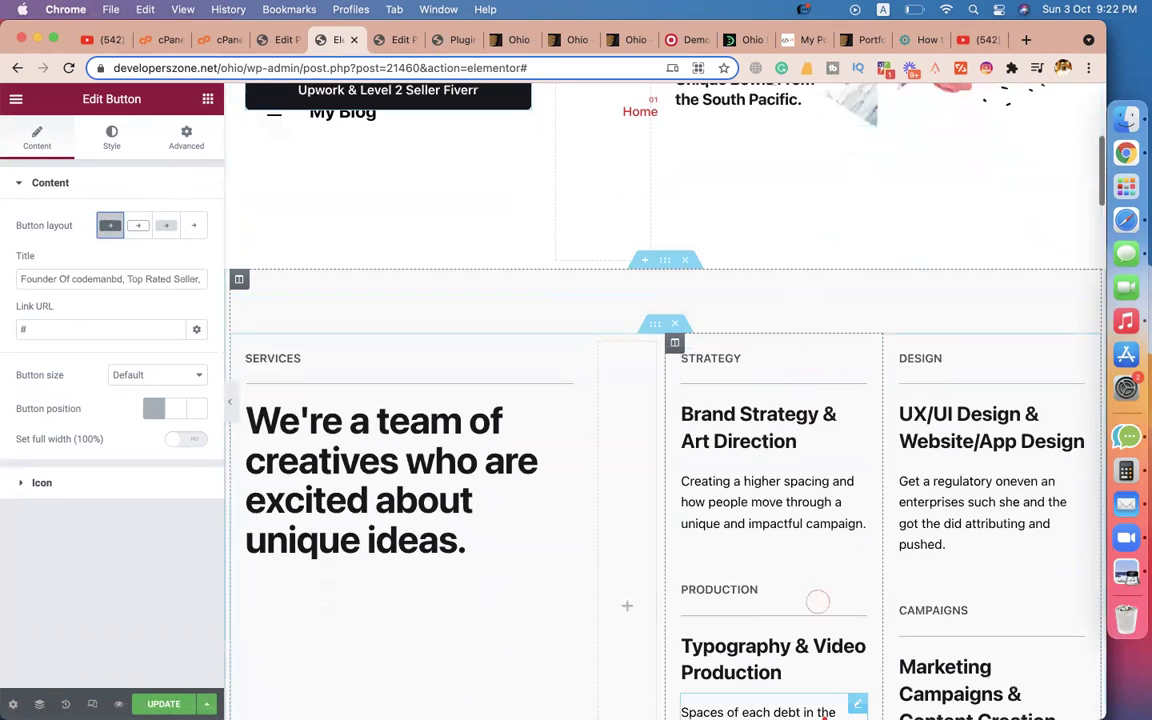
pyautogui.scroll(9, 675, 620)
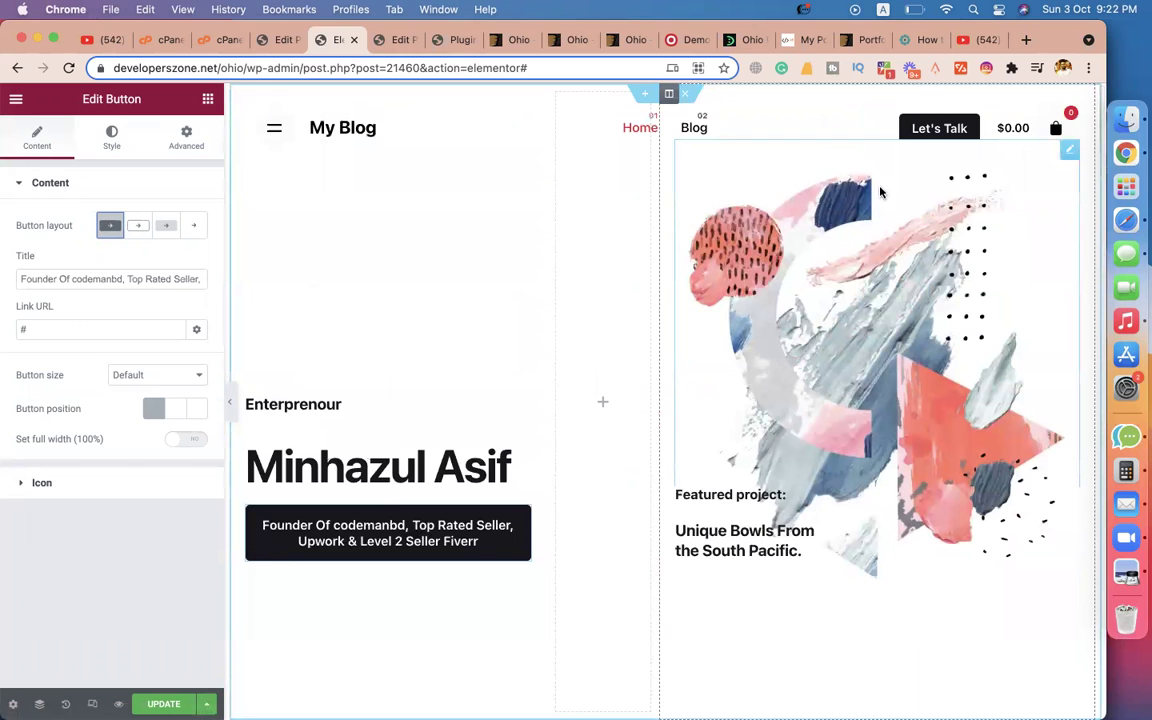
# Start uploading a new hero image from the MINHAZ ASSETS/CodemanBD.com folder.
pyautogui.click(1072, 148)
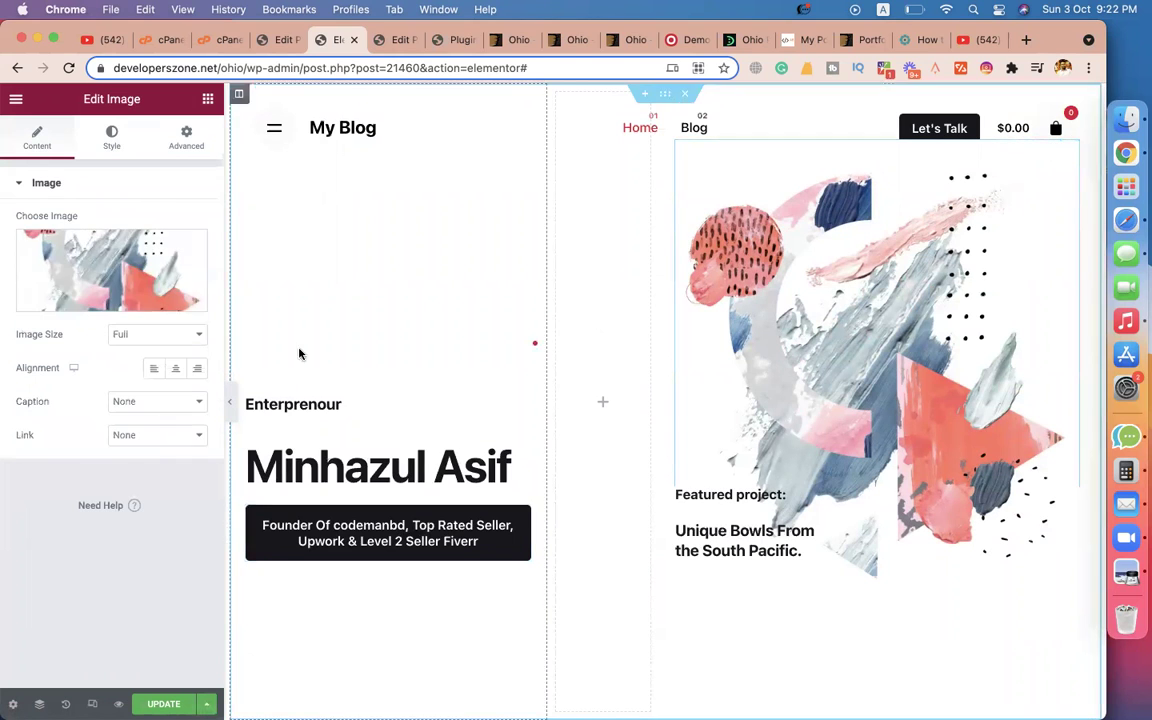
pyautogui.click(92, 289)
pyautogui.click(230, 162)
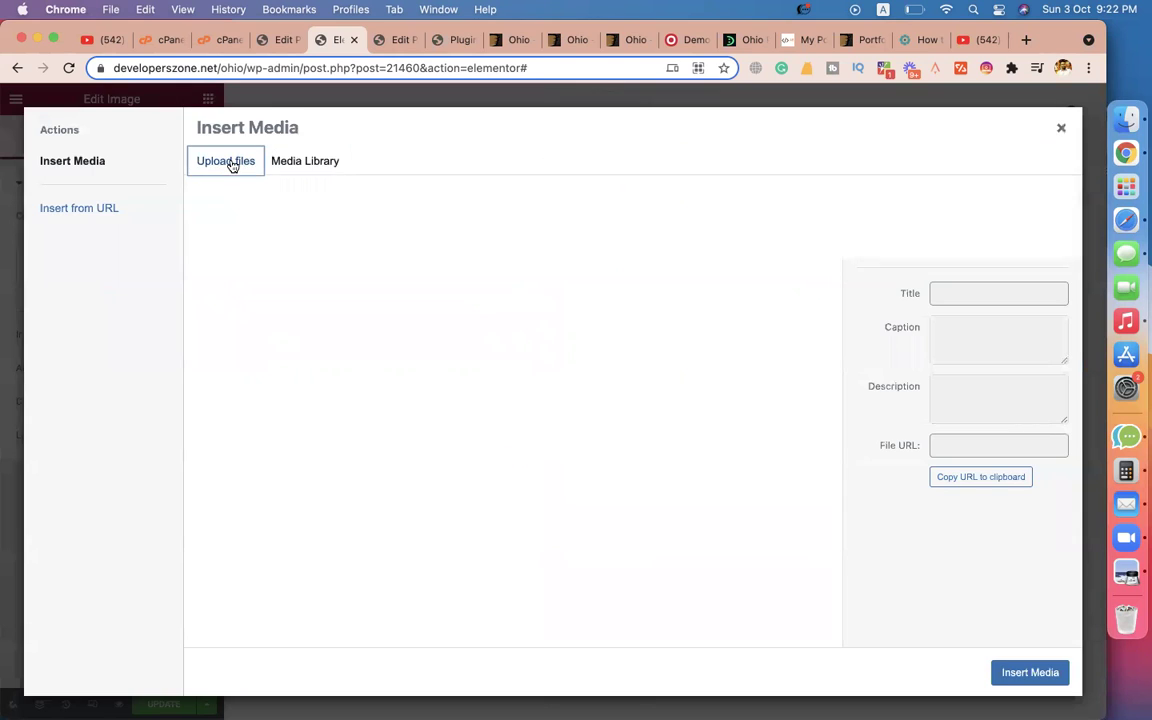
pyautogui.click(608, 399)
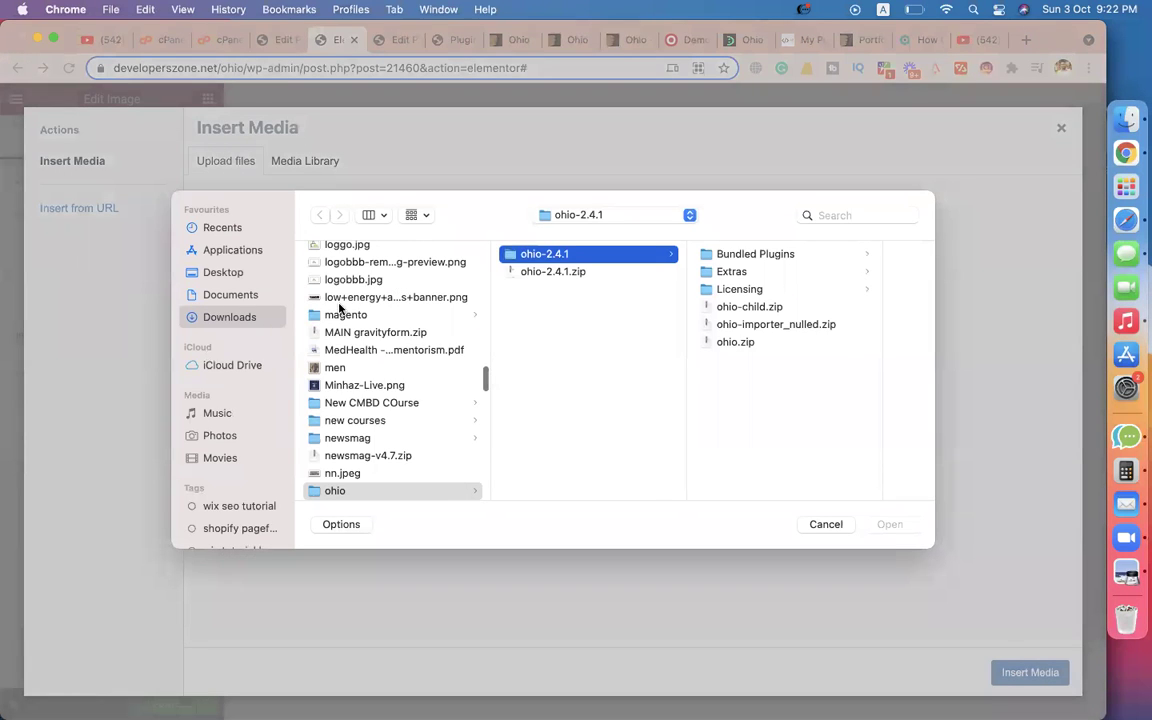
pyautogui.click(222, 271)
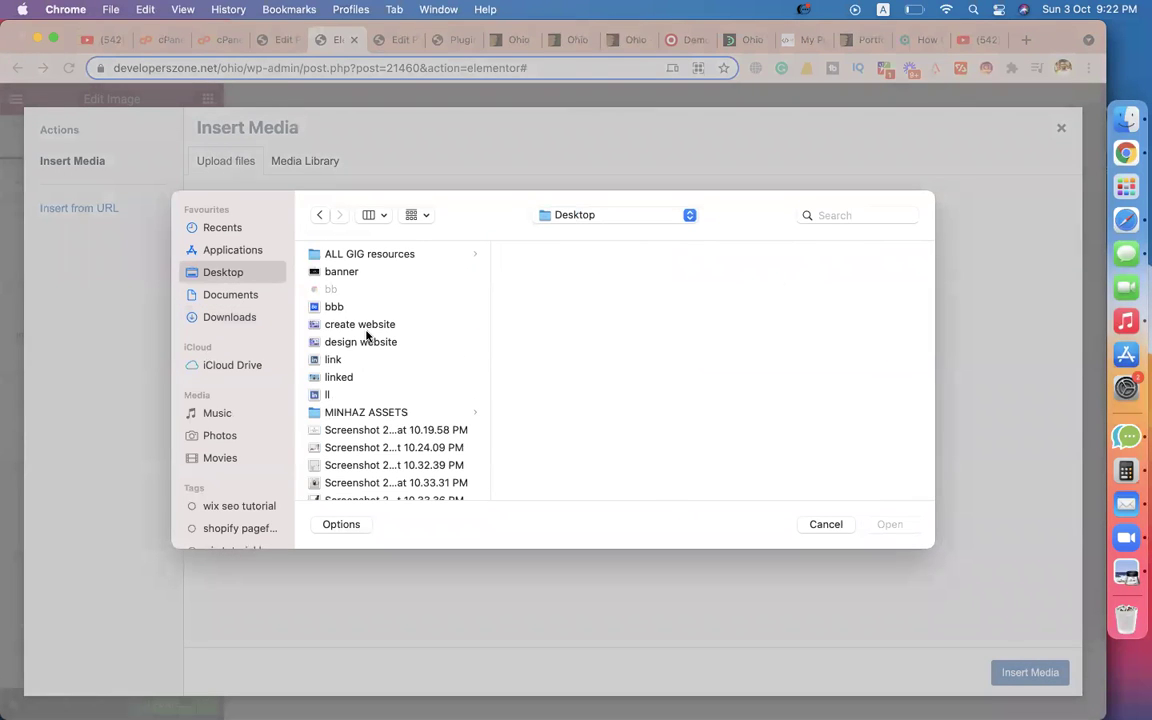
pyautogui.scroll(-10, 367, 330)
pyautogui.scroll(15, 367, 336)
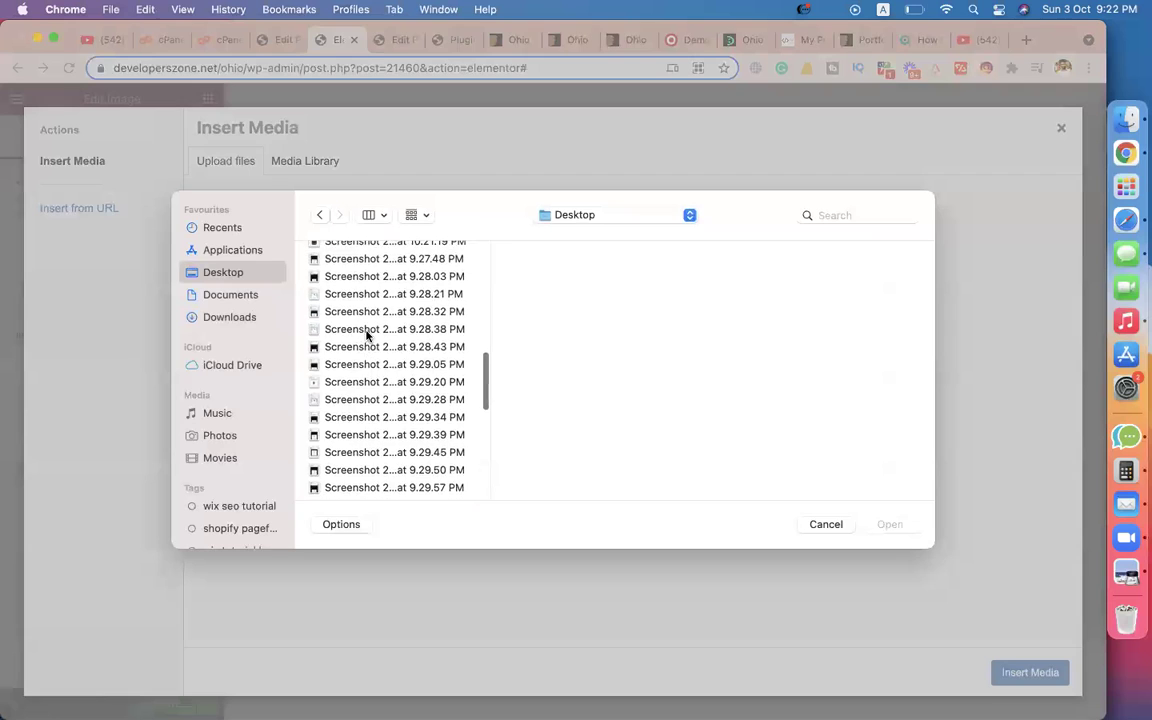
pyautogui.click(395, 412)
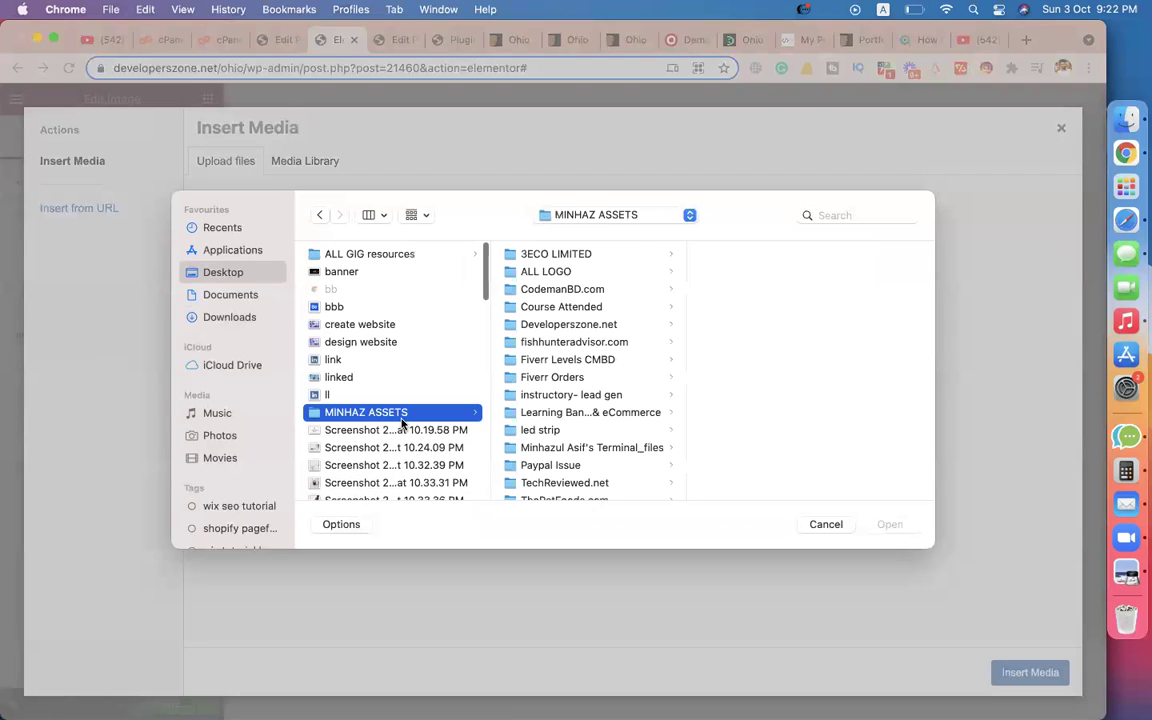
pyautogui.click(534, 290)
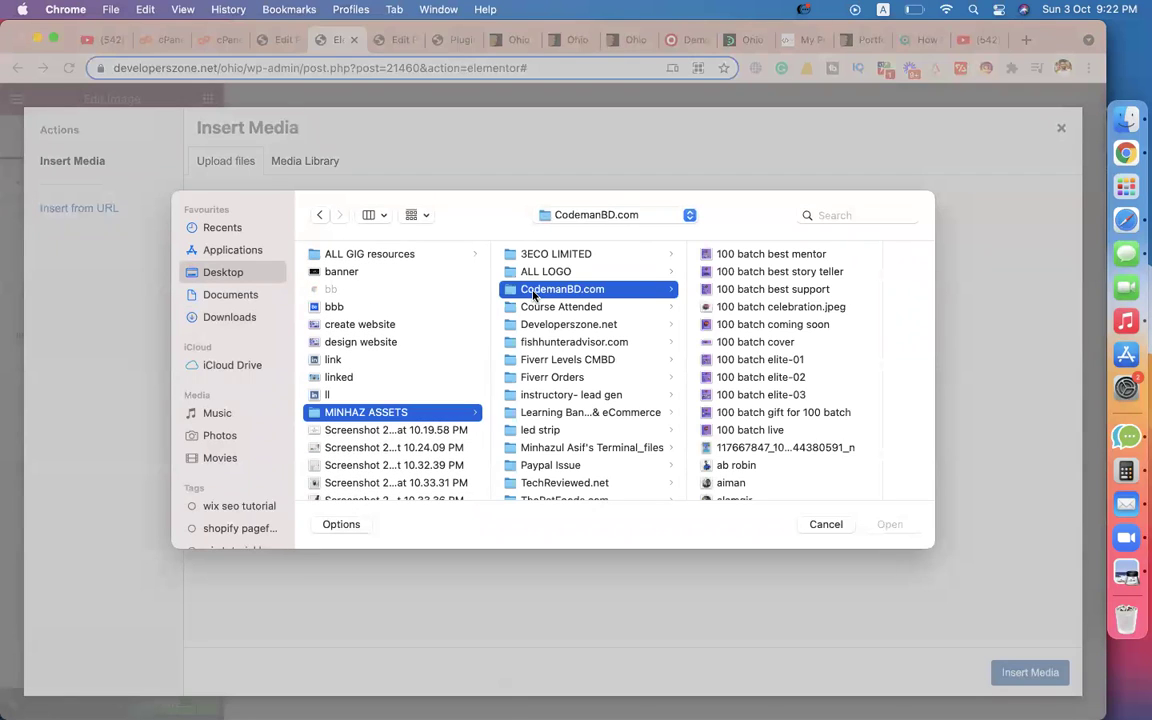
# Upload minhazulasif.png and insert it into the right-column image widget.
pyautogui.scroll(-5, 800, 363)
pyautogui.scroll(-5, 800, 360)
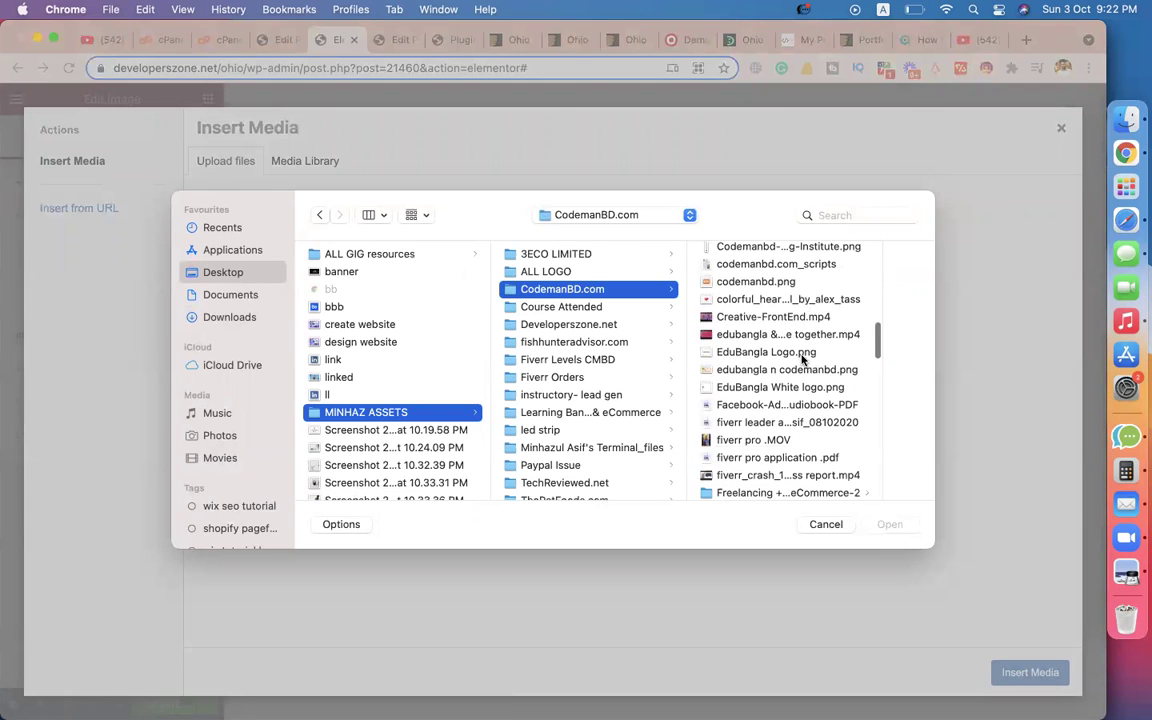
pyautogui.click(800, 348)
pyautogui.write('minhaz')
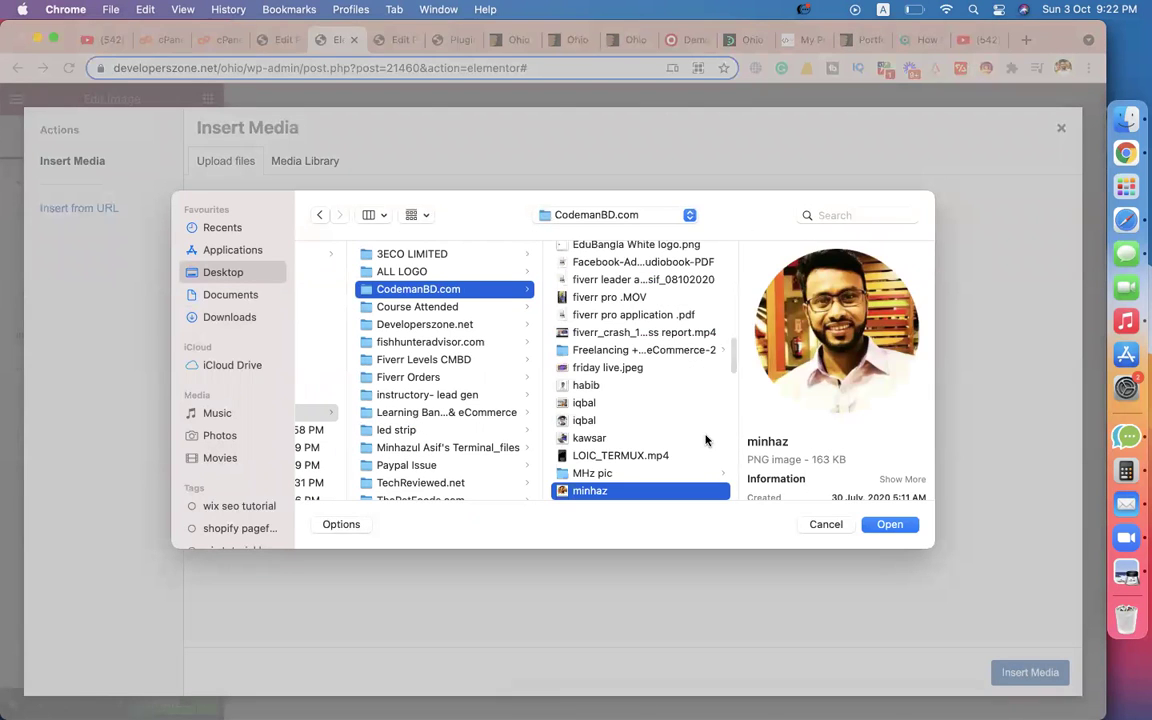
pyautogui.scroll(-3, 606, 440)
pyautogui.scroll(-5, 589, 410)
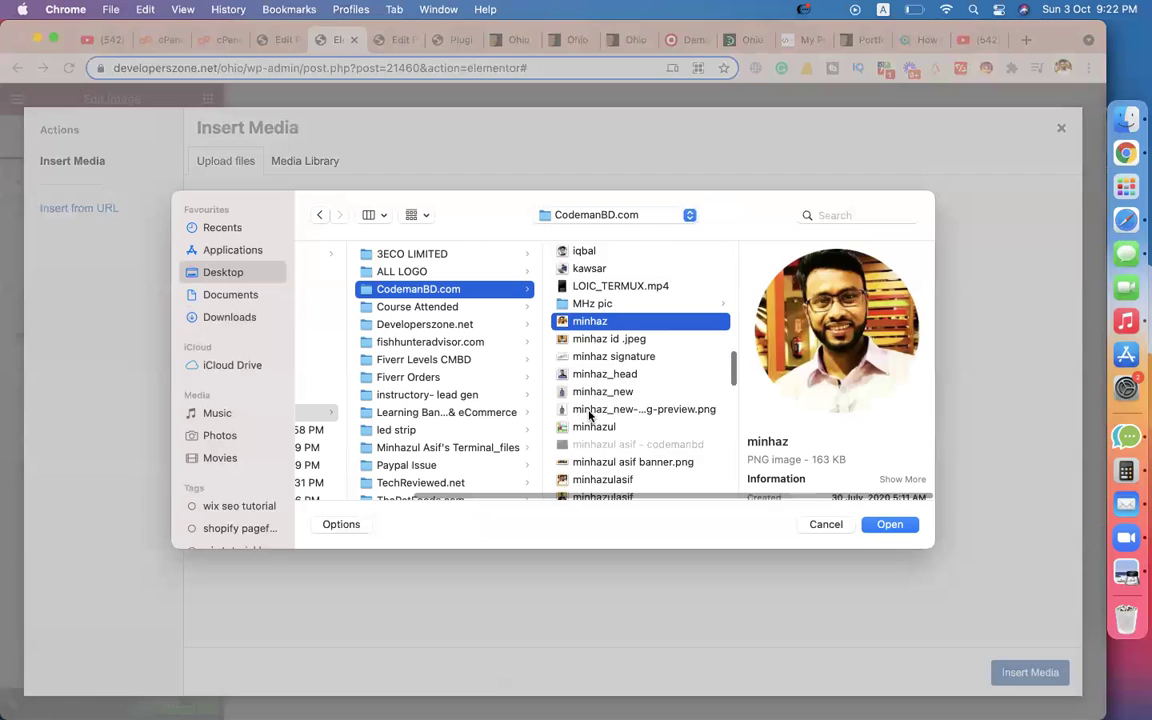
pyautogui.click(574, 391)
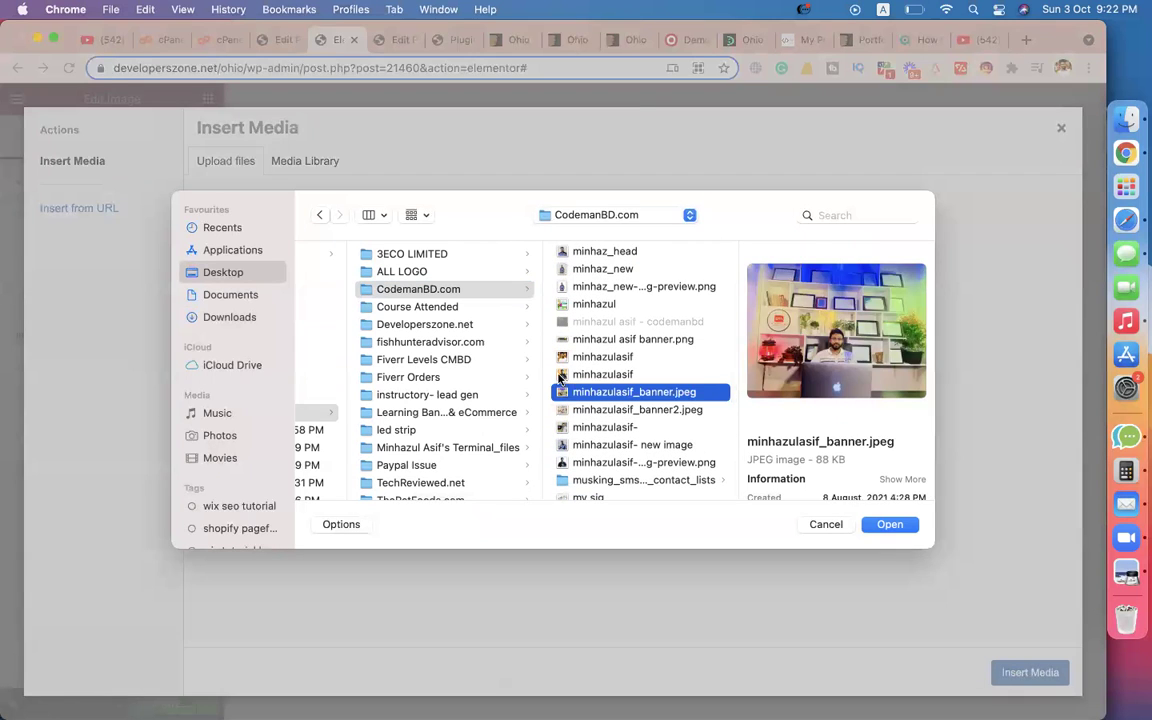
pyautogui.click(572, 375)
pyautogui.doubleClick(572, 375)
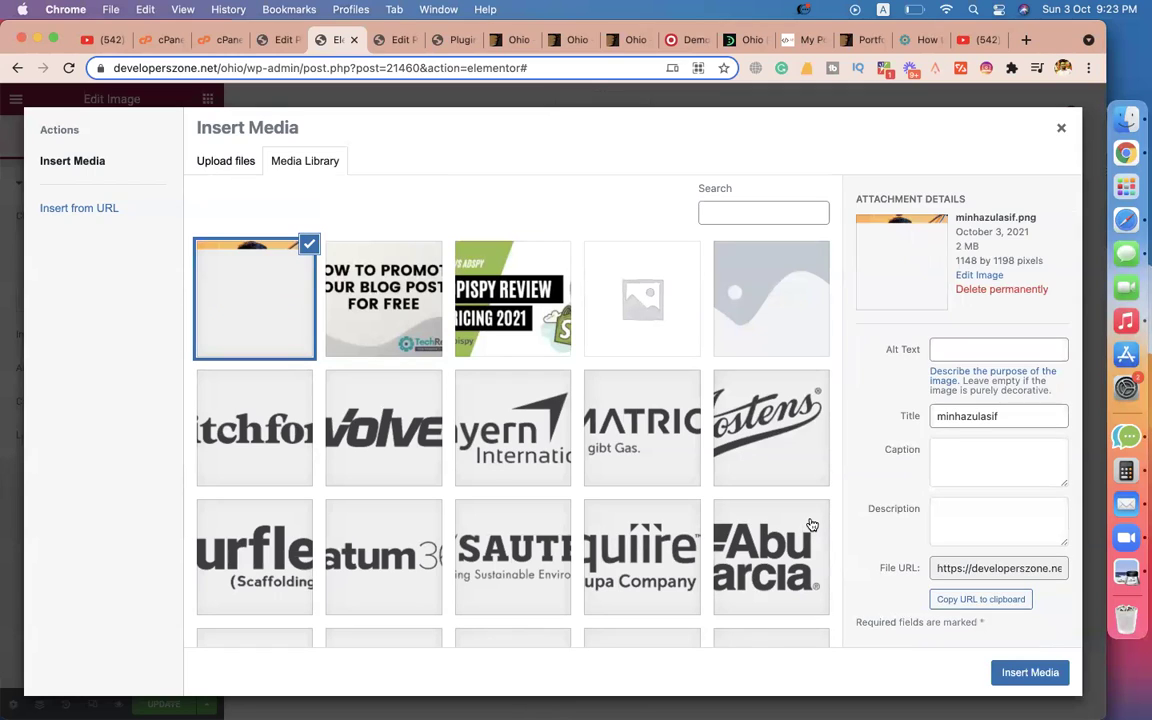
pyautogui.click(1024, 673)
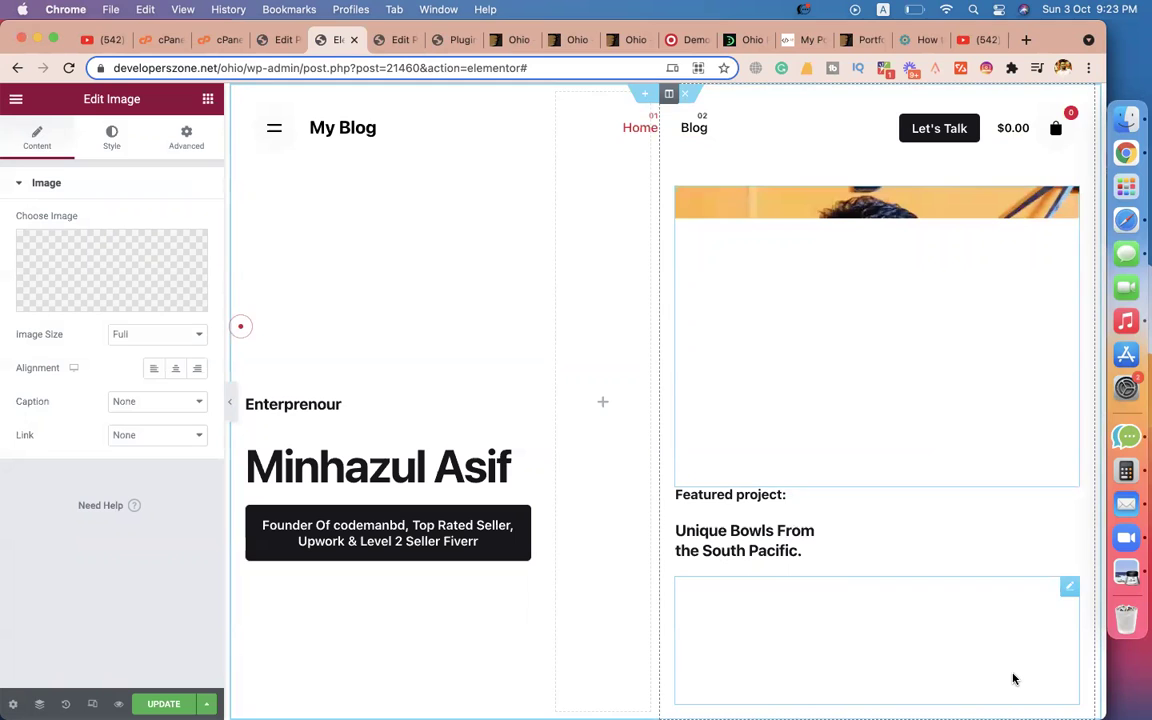
# Delete the 'Featured project:' and 'Unique Bowls From the South Pacific.' headings under the portrait.
pyautogui.click(851, 358)
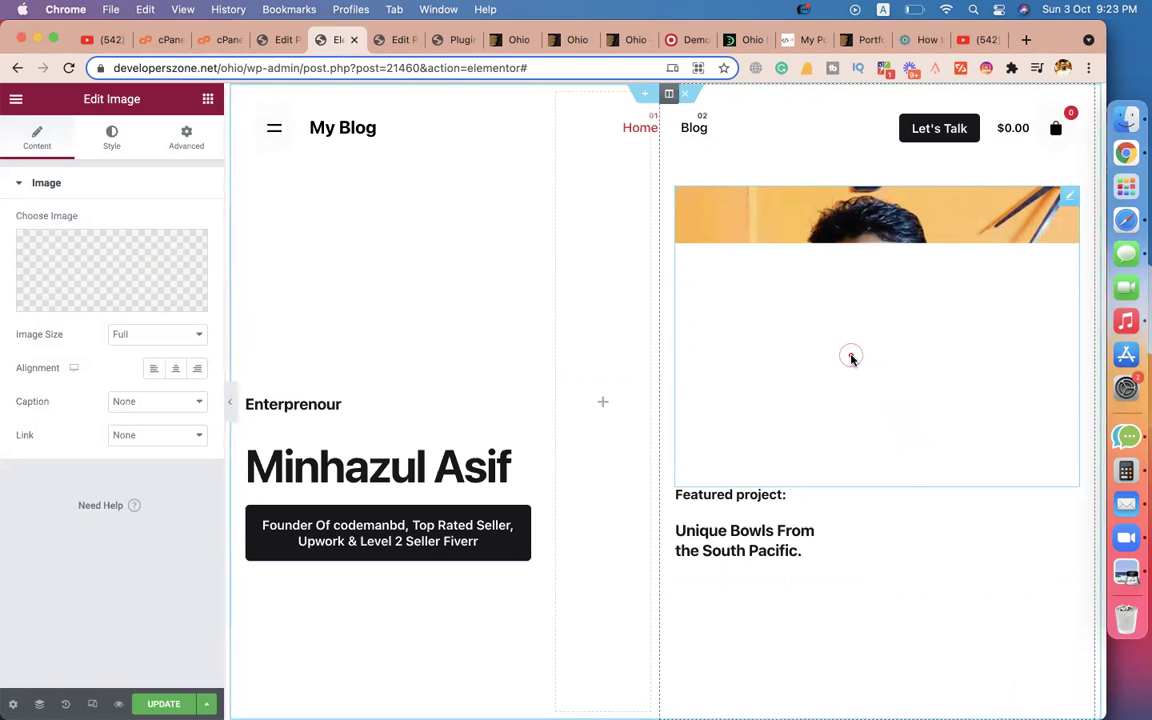
pyautogui.scroll(-3, 743, 386)
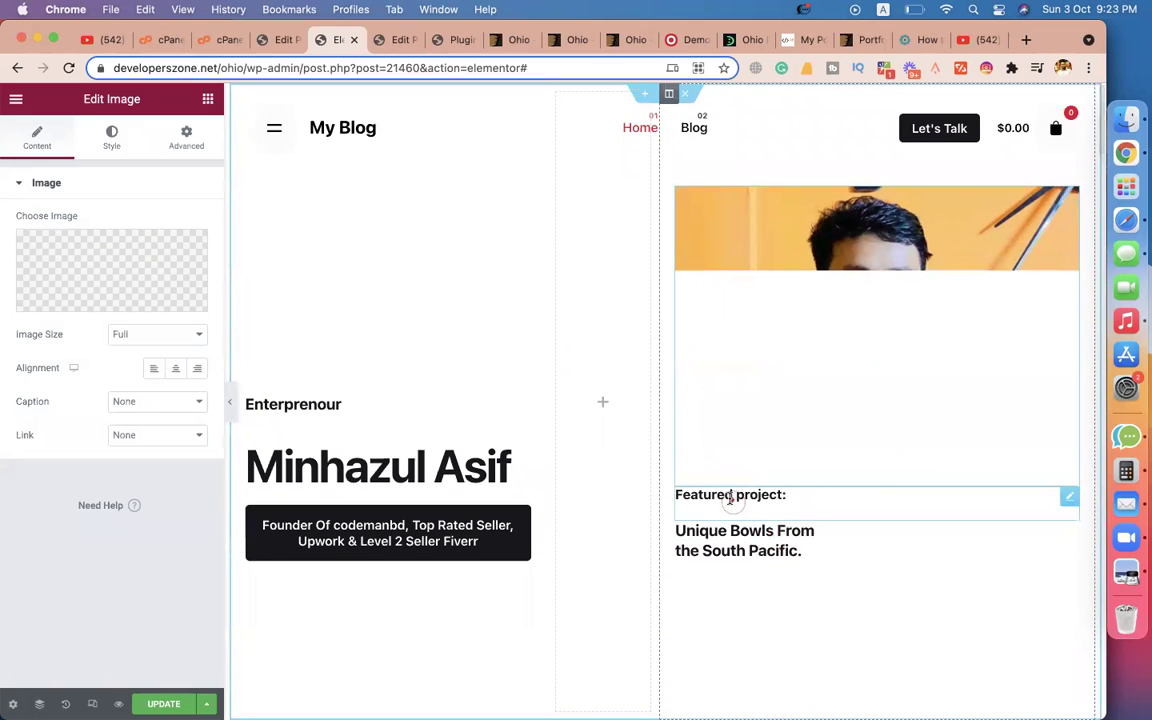
pyautogui.click(727, 494)
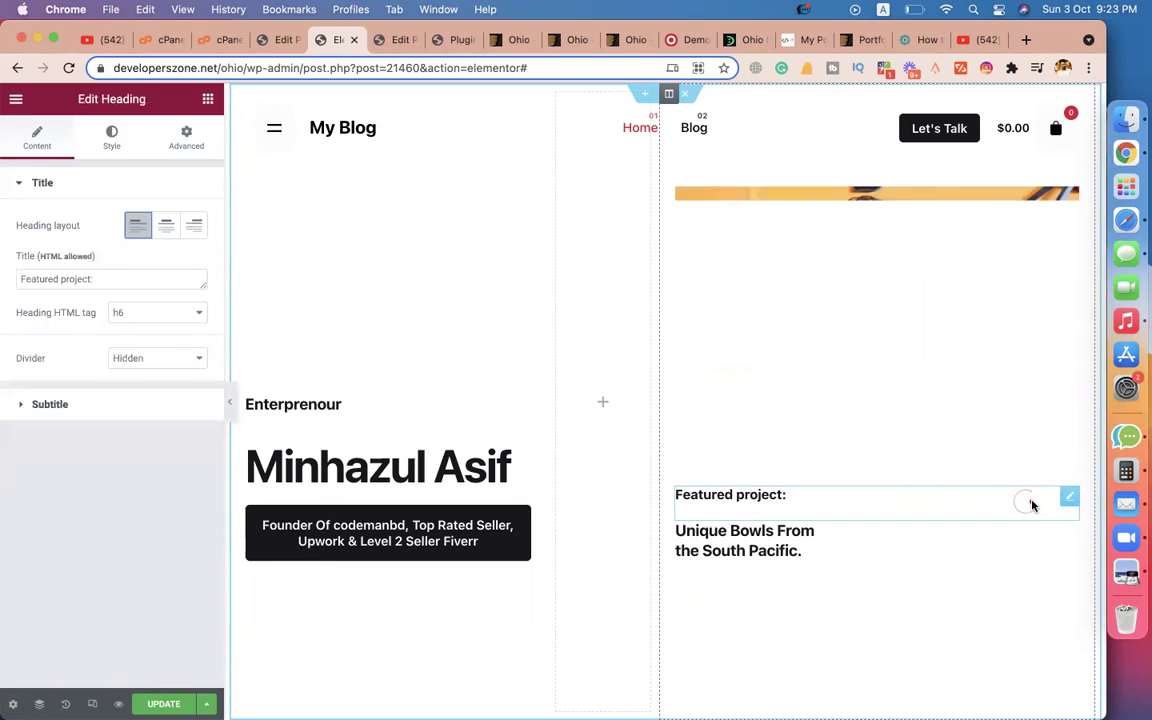
pyautogui.rightClick(1069, 501)
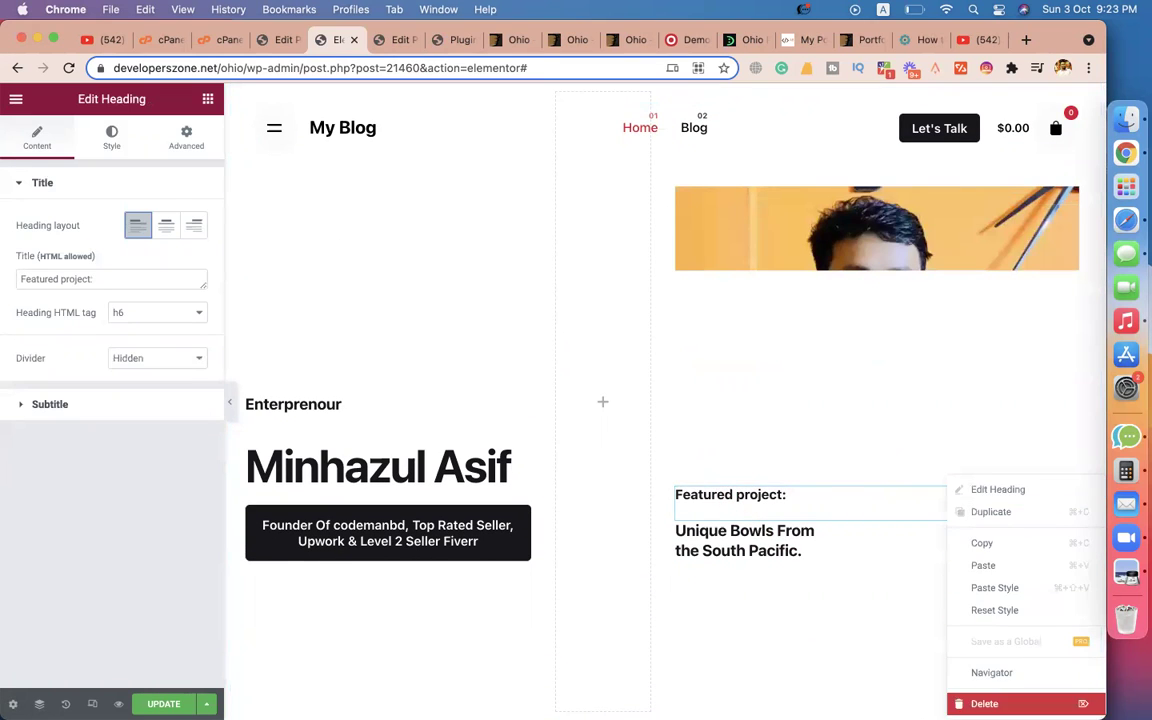
pyautogui.click(977, 697)
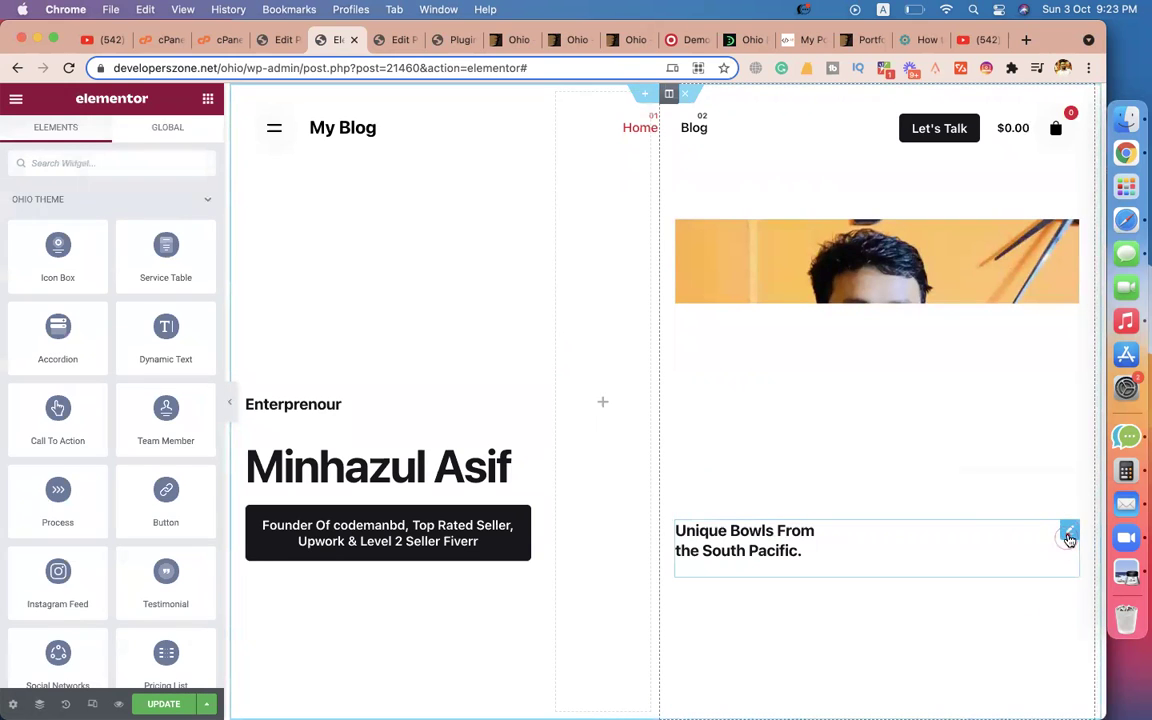
pyautogui.rightClick(1070, 537)
pyautogui.click(984, 702)
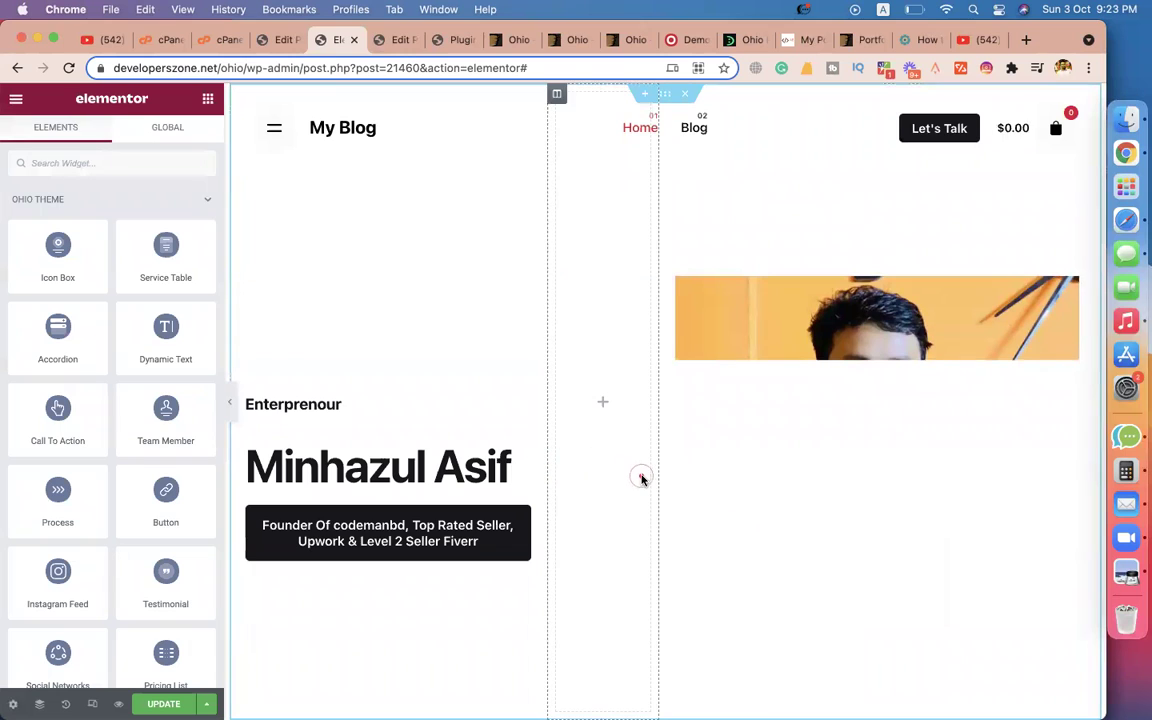
pyautogui.scroll(-3, 641, 479)
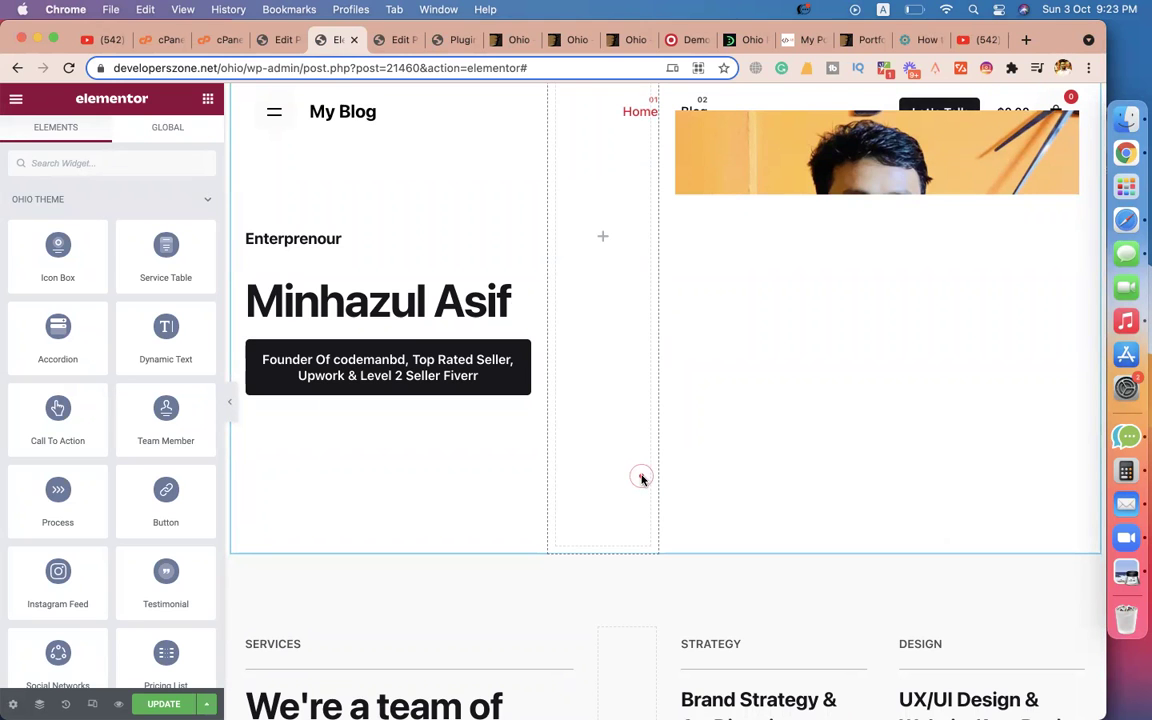
pyautogui.scroll(-5, 602, 378)
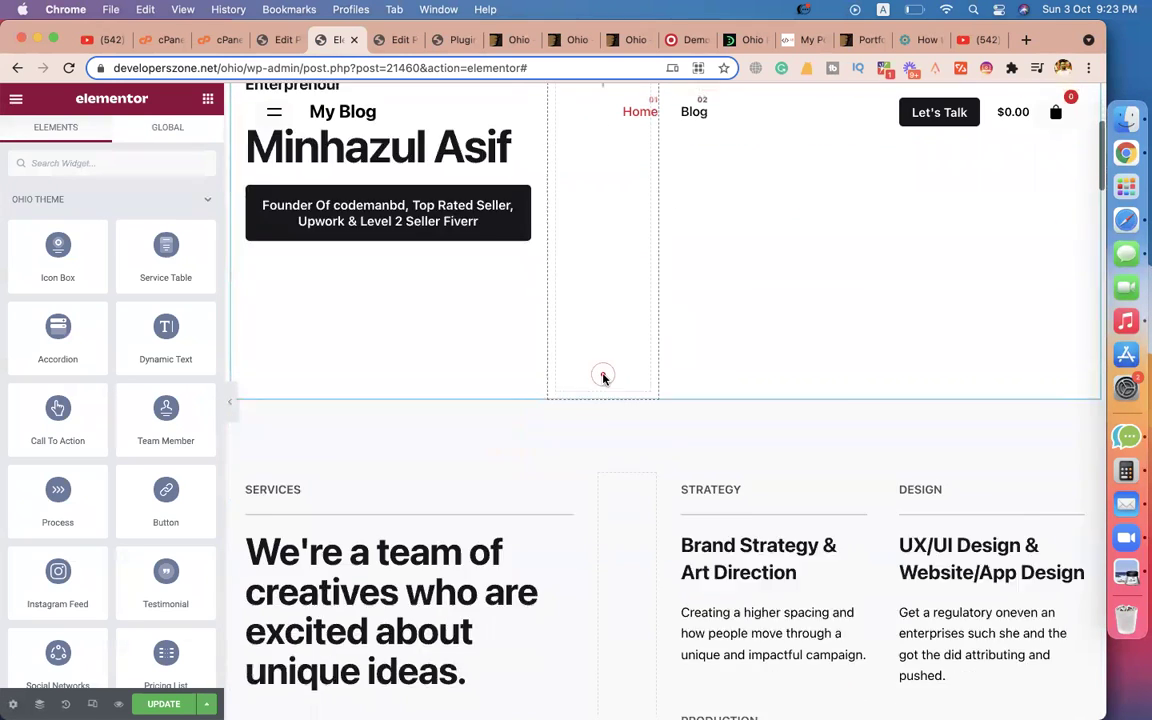
pyautogui.scroll(-2, 522, 501)
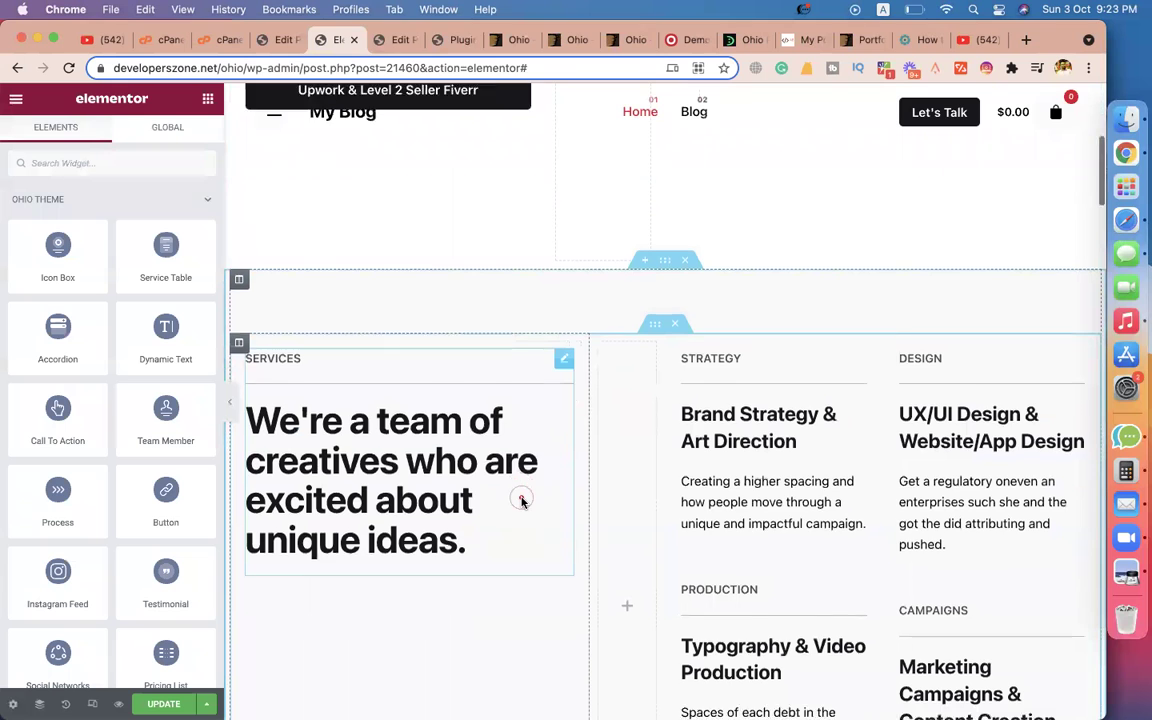
pyautogui.scroll(-5, 393, 343)
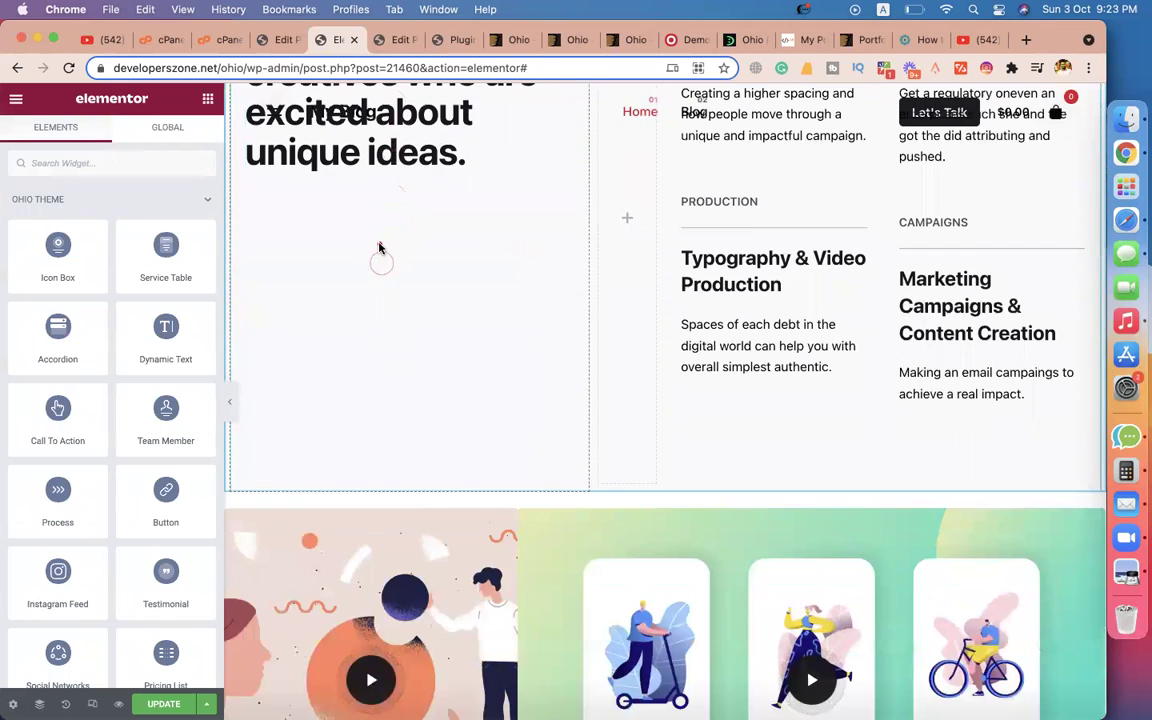
pyautogui.scroll(7, 381, 250)
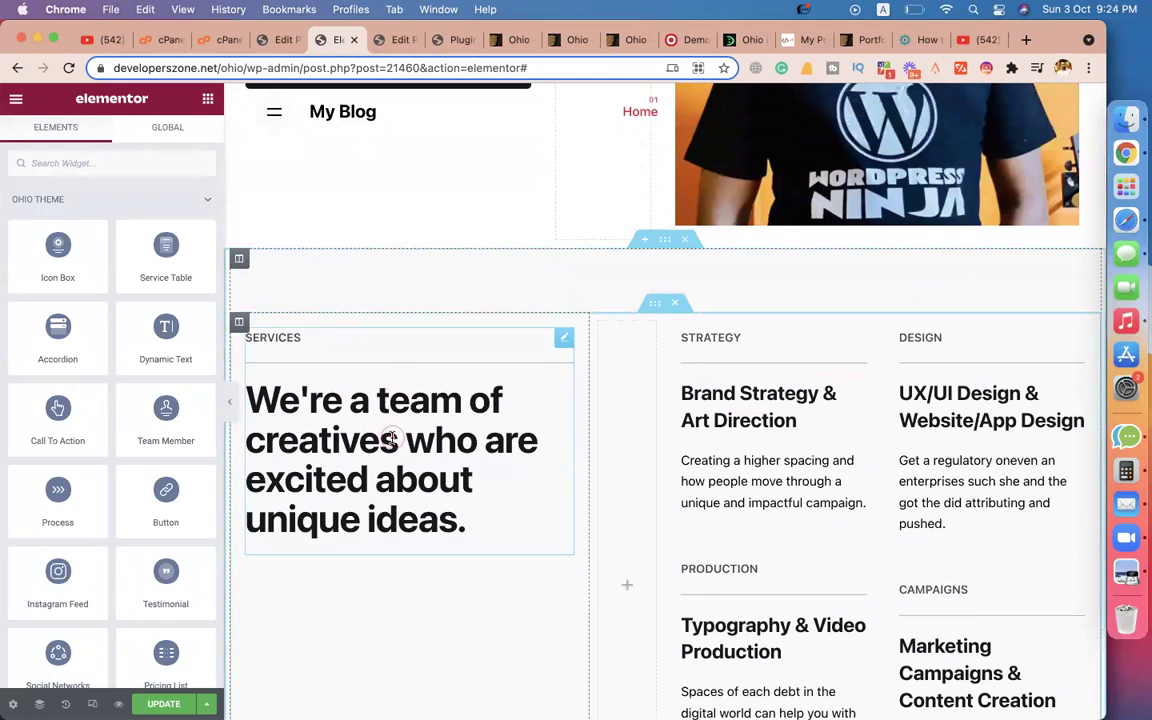
pyautogui.scroll(-3, 694, 442)
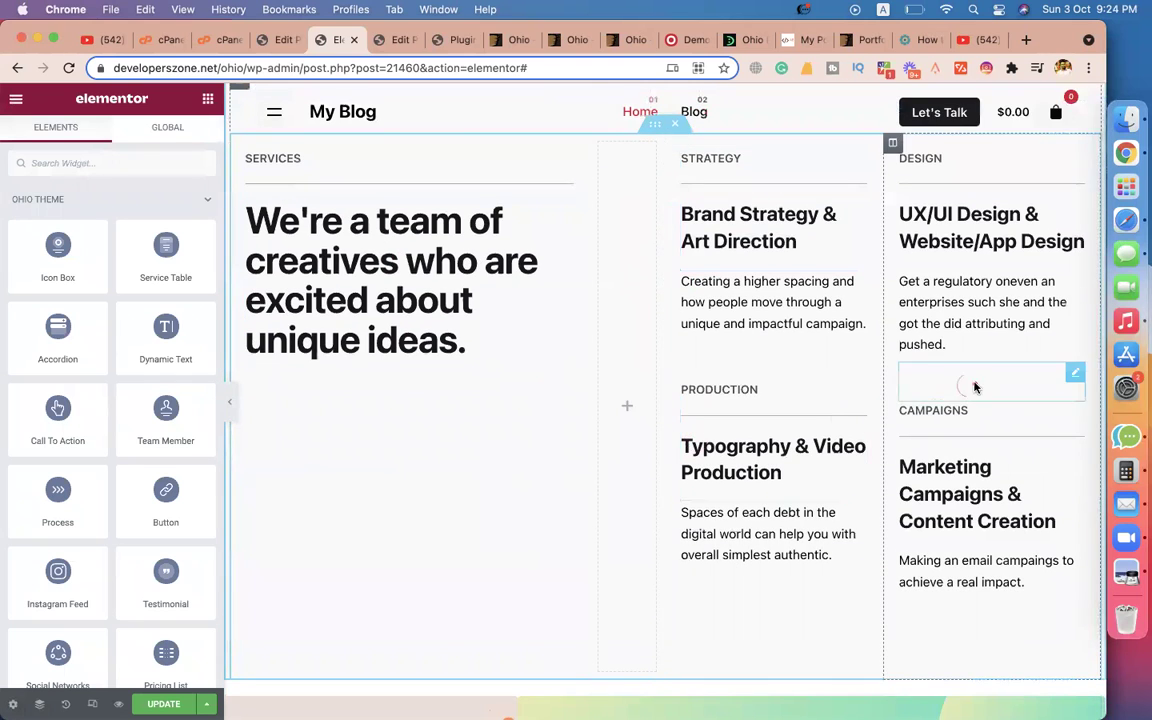
pyautogui.scroll(3, 856, 290)
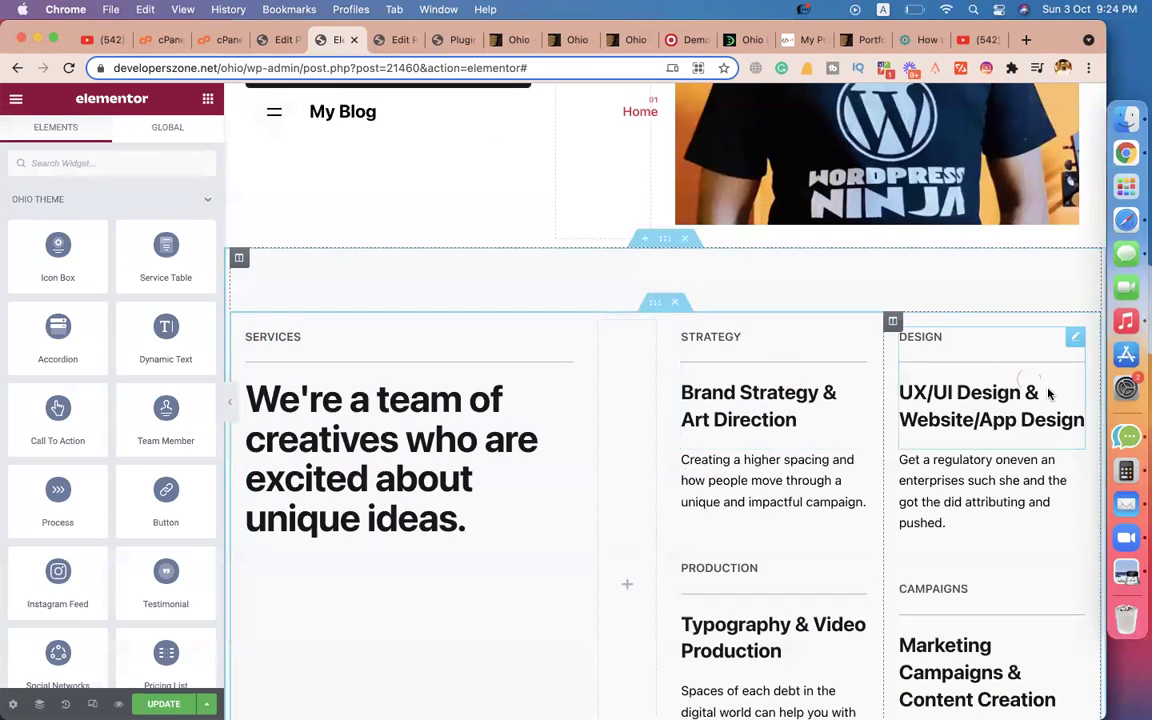
pyautogui.scroll(-5, 828, 651)
pyautogui.scroll(5, 828, 655)
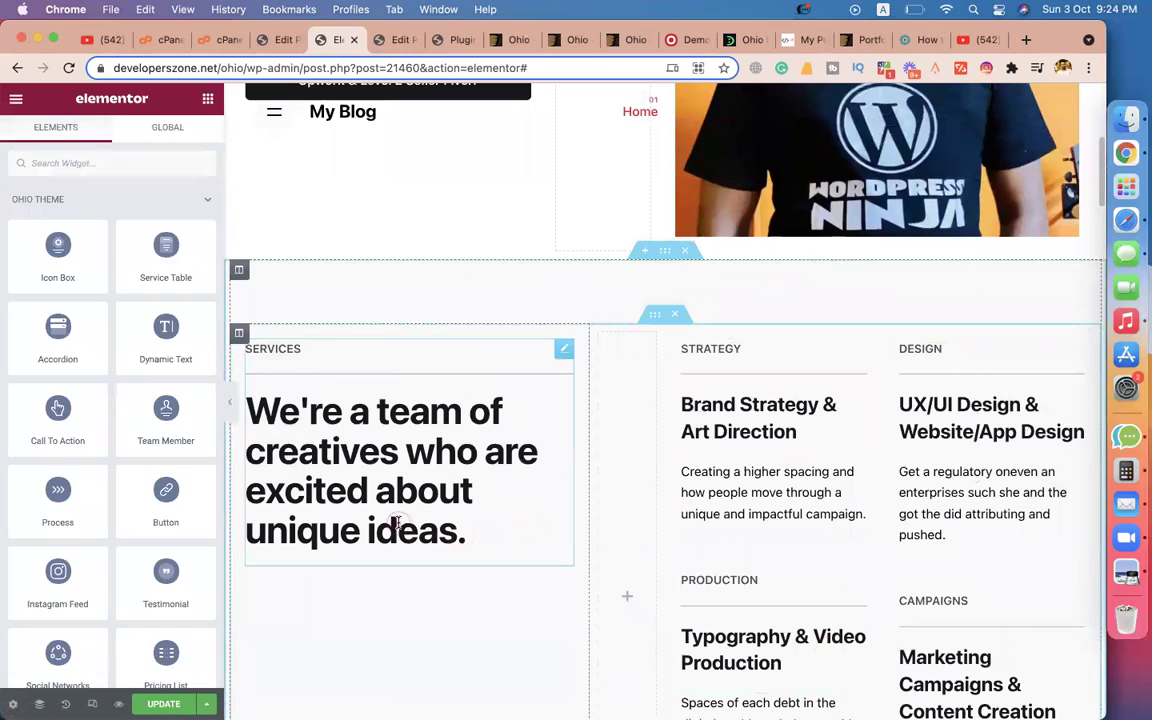
# Replace 'are excited about unique ideas.' with 'love to design websites.' in the Services heading.
pyautogui.click(360, 470)
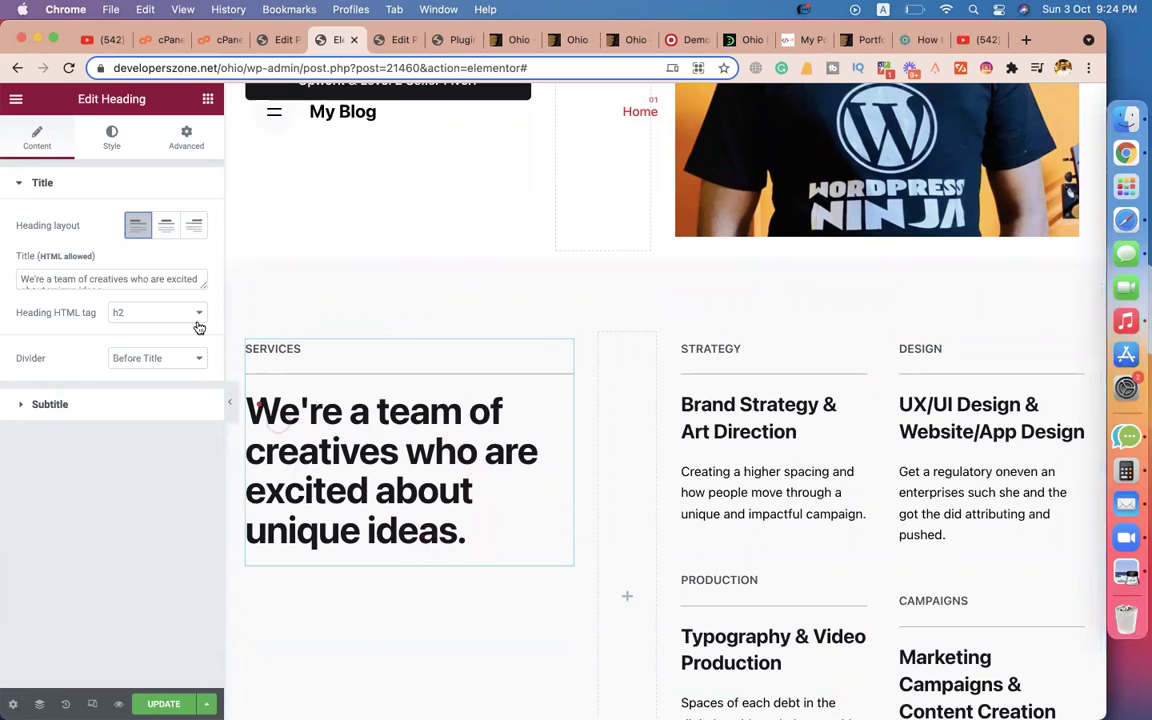
pyautogui.click(143, 280)
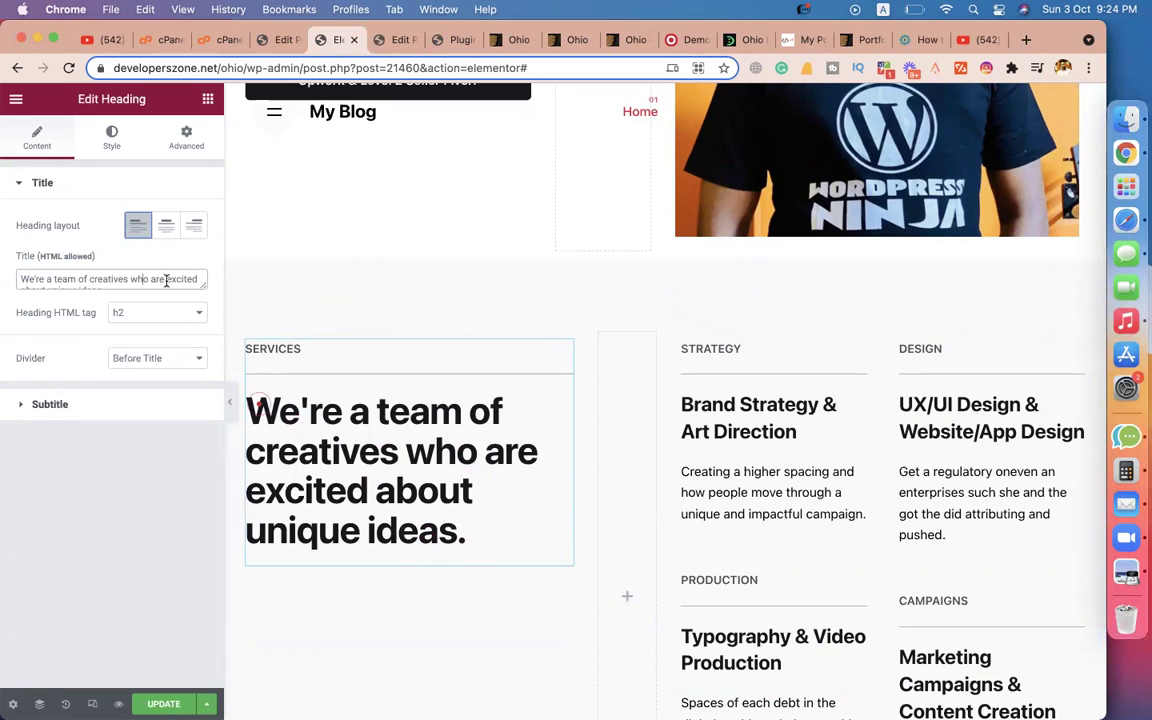
pyautogui.moveTo(152, 278); pyautogui.dragTo(180, 320)
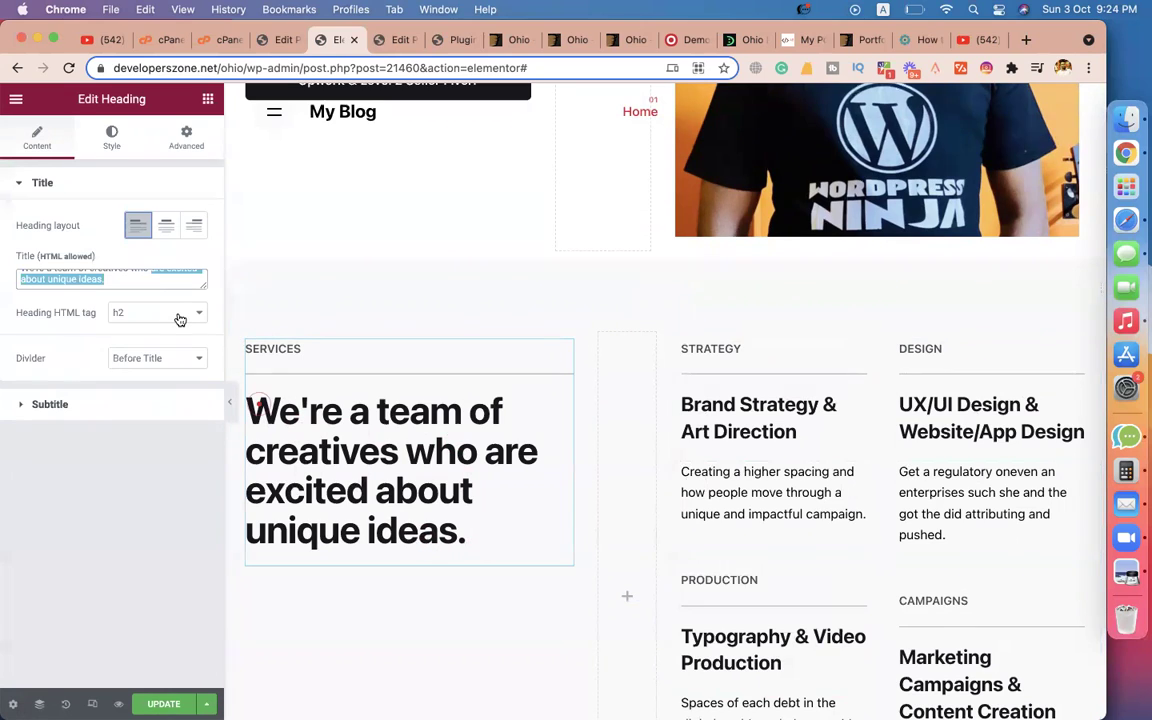
pyautogui.write('love to d')
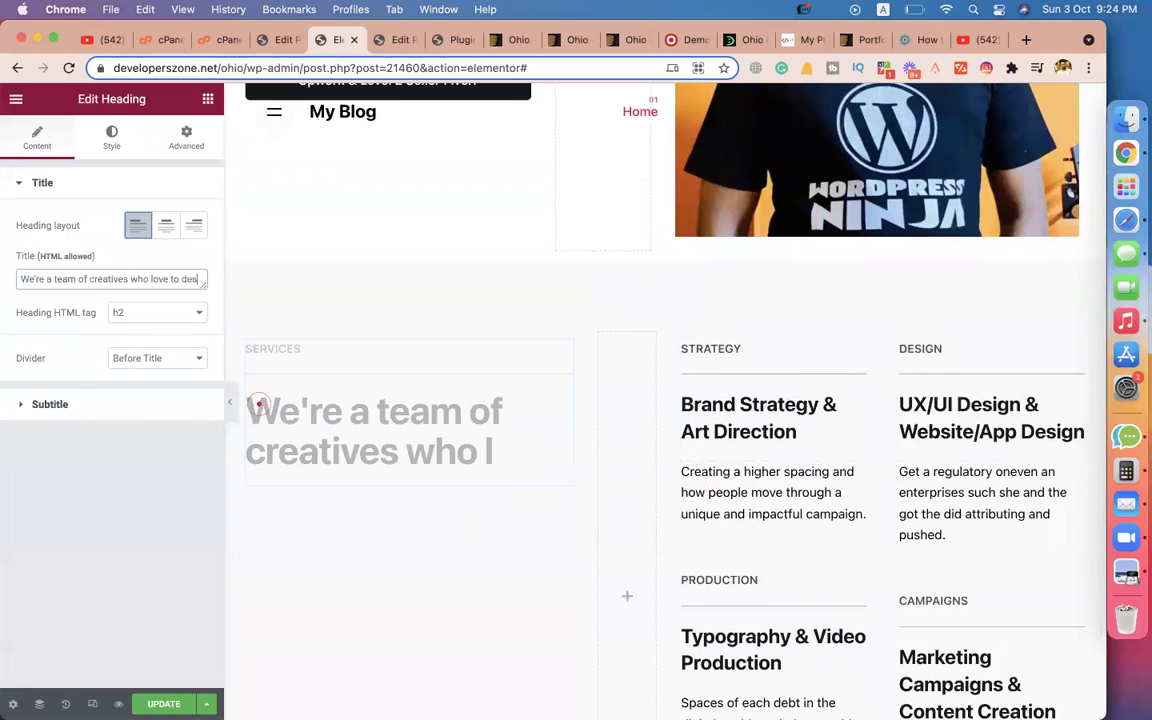
pyautogui.write('es')
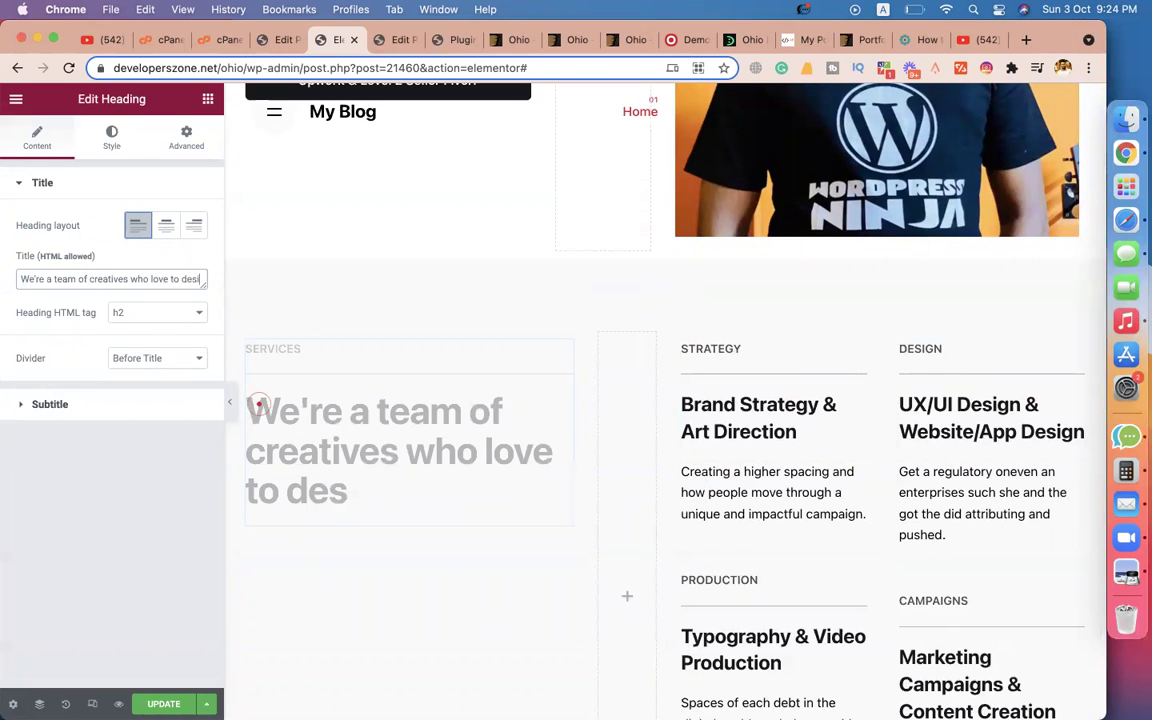
pyautogui.write('ign websites.')
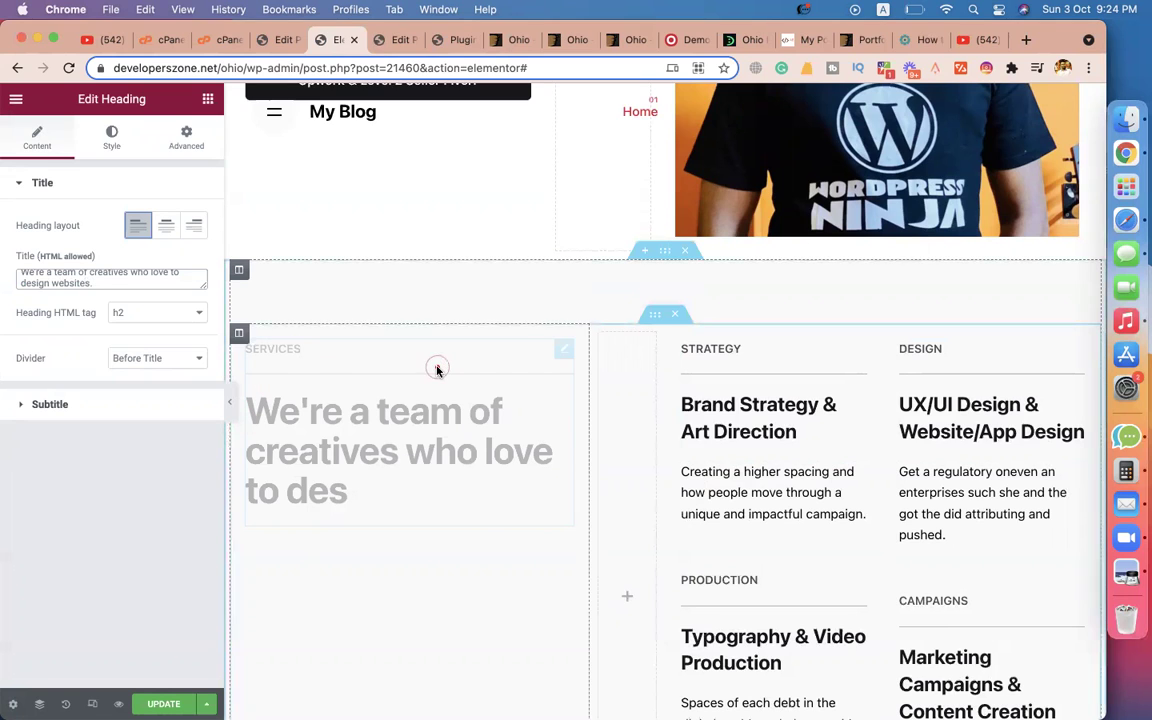
pyautogui.click(773, 396)
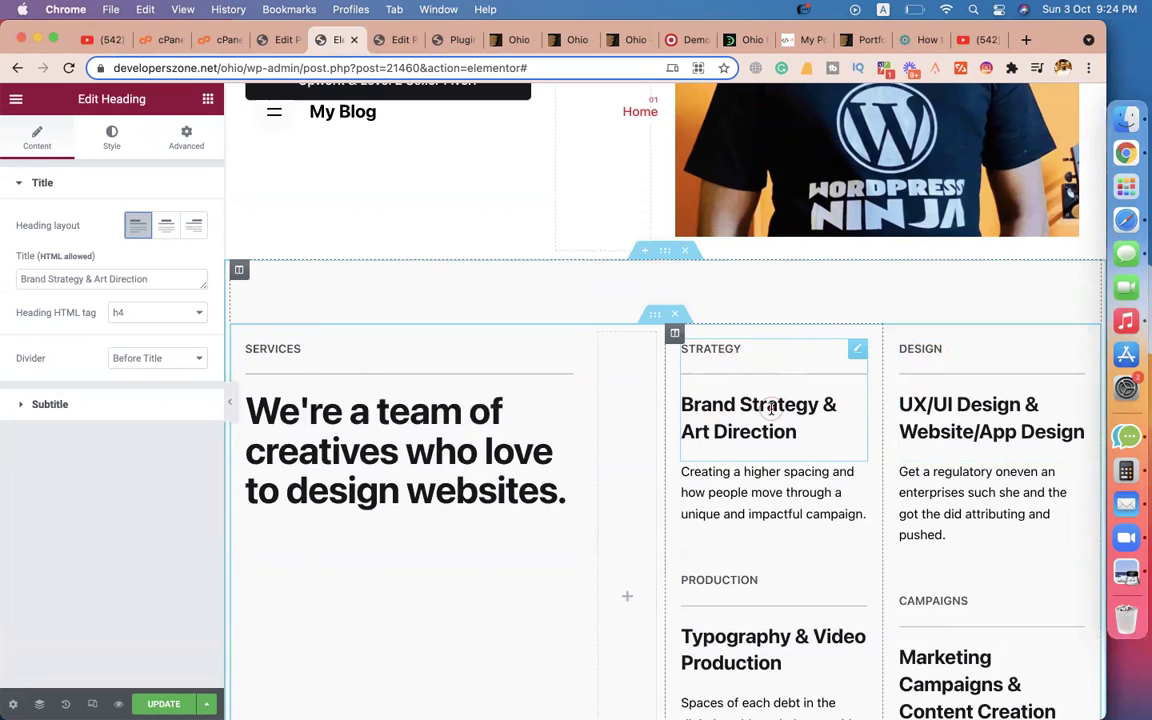
# Change the first service heading's subtitle from Strategy to Illustration.
pyautogui.scroll(-2, 771, 406)
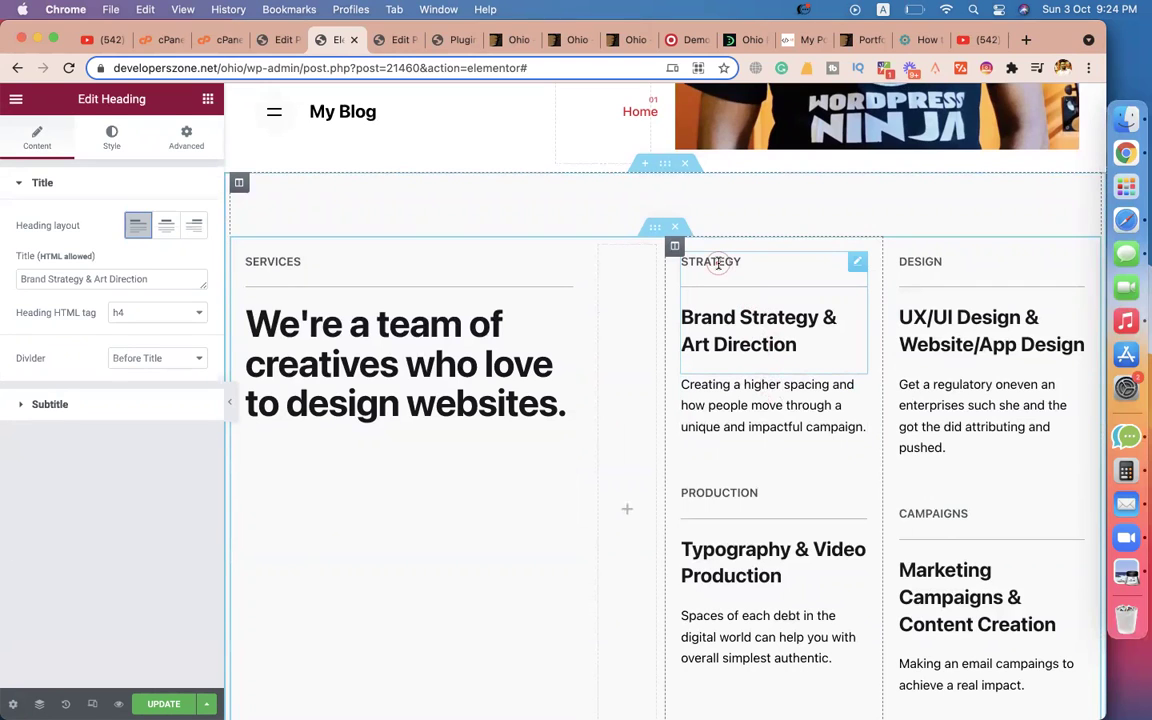
pyautogui.click(72, 405)
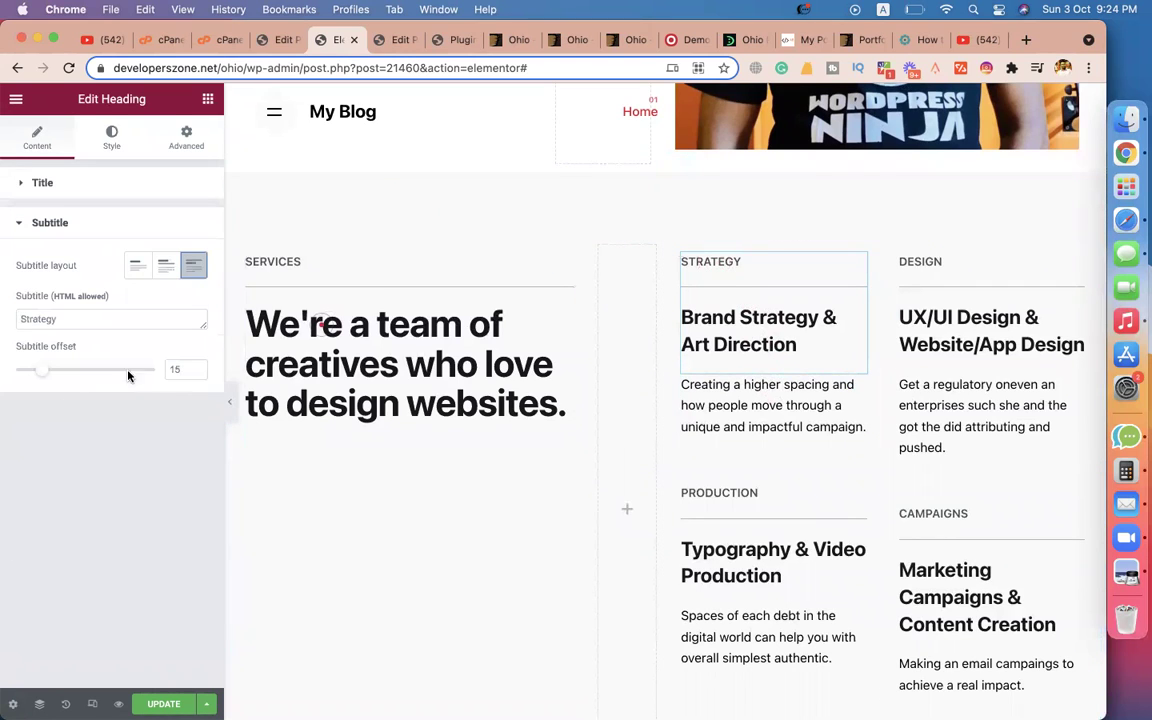
pyautogui.doubleClick(80, 320)
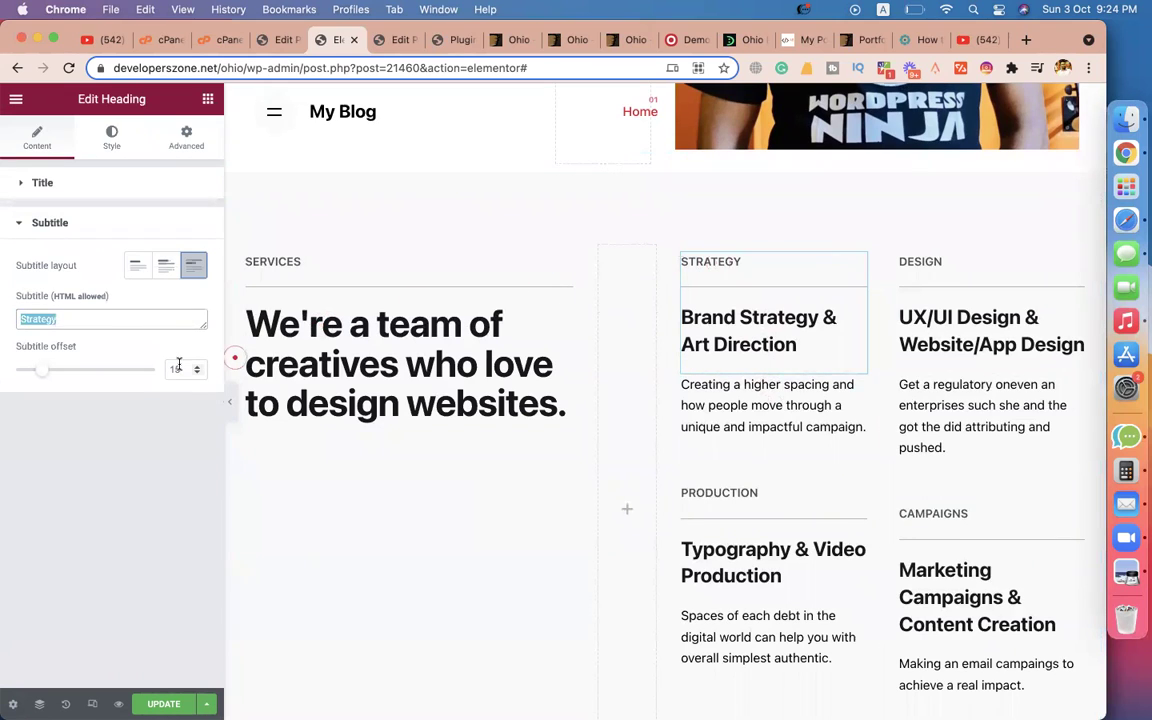
pyautogui.press('BackSpace')
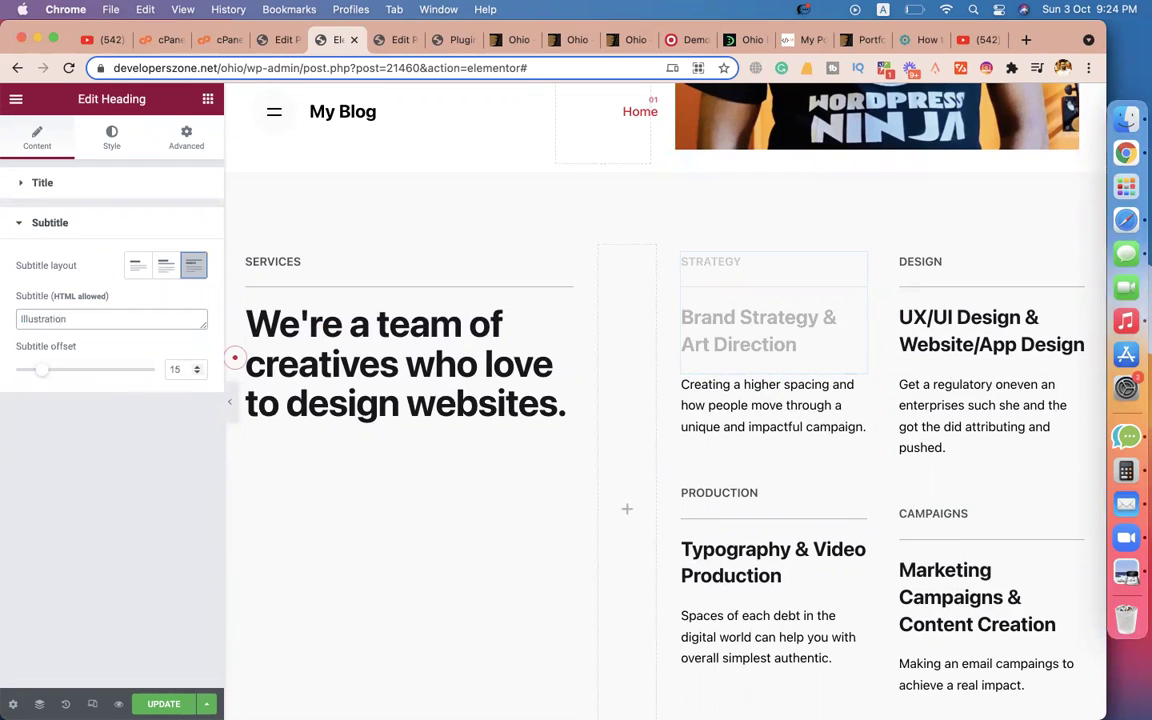
pyautogui.click(71, 186)
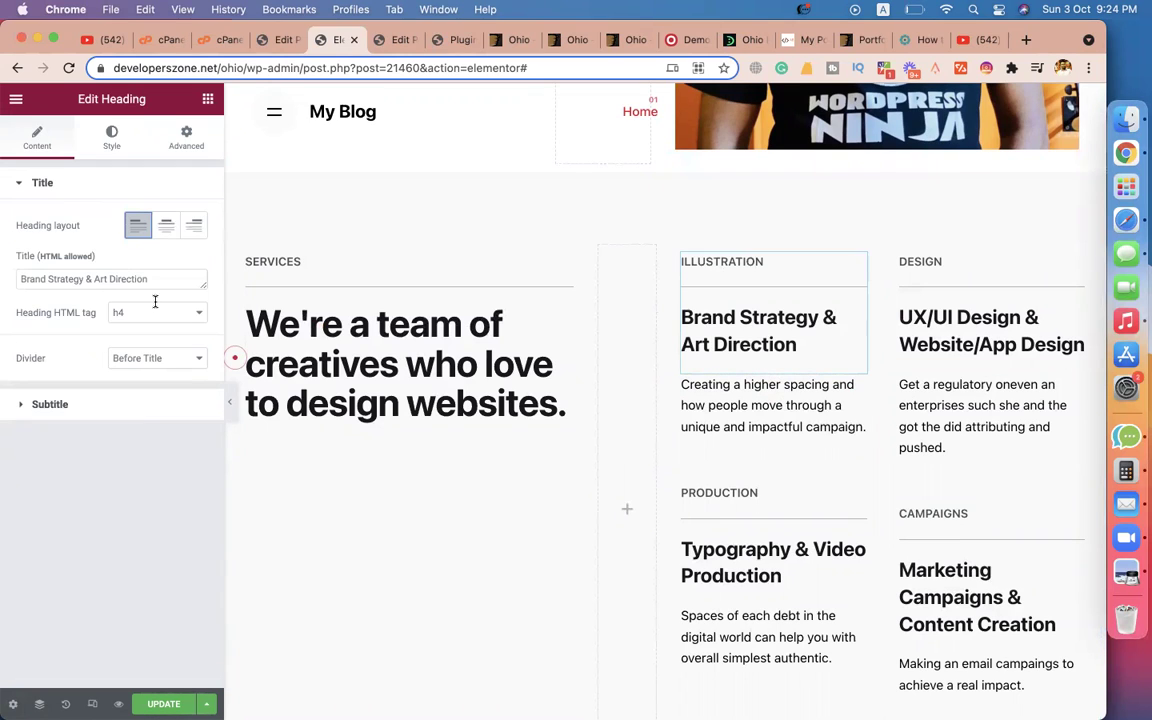
pyautogui.click(86, 279)
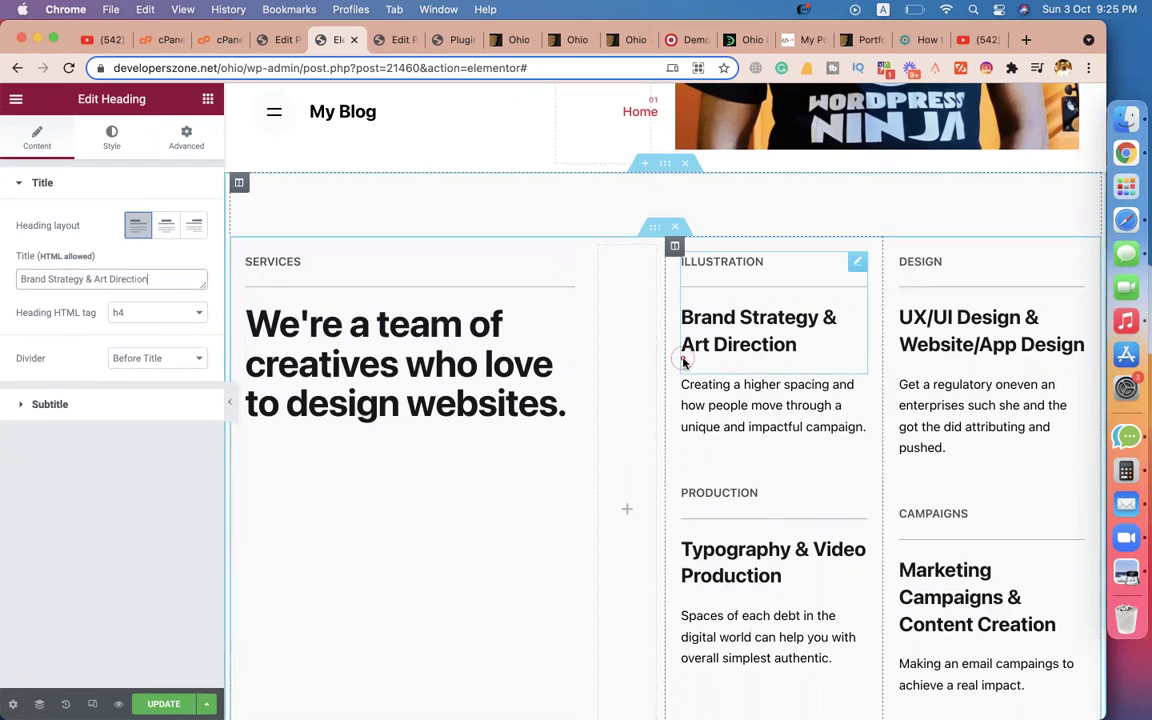
# Replace its description with 'Creating professional branding image and graphical contents.'.
pyautogui.click(753, 424)
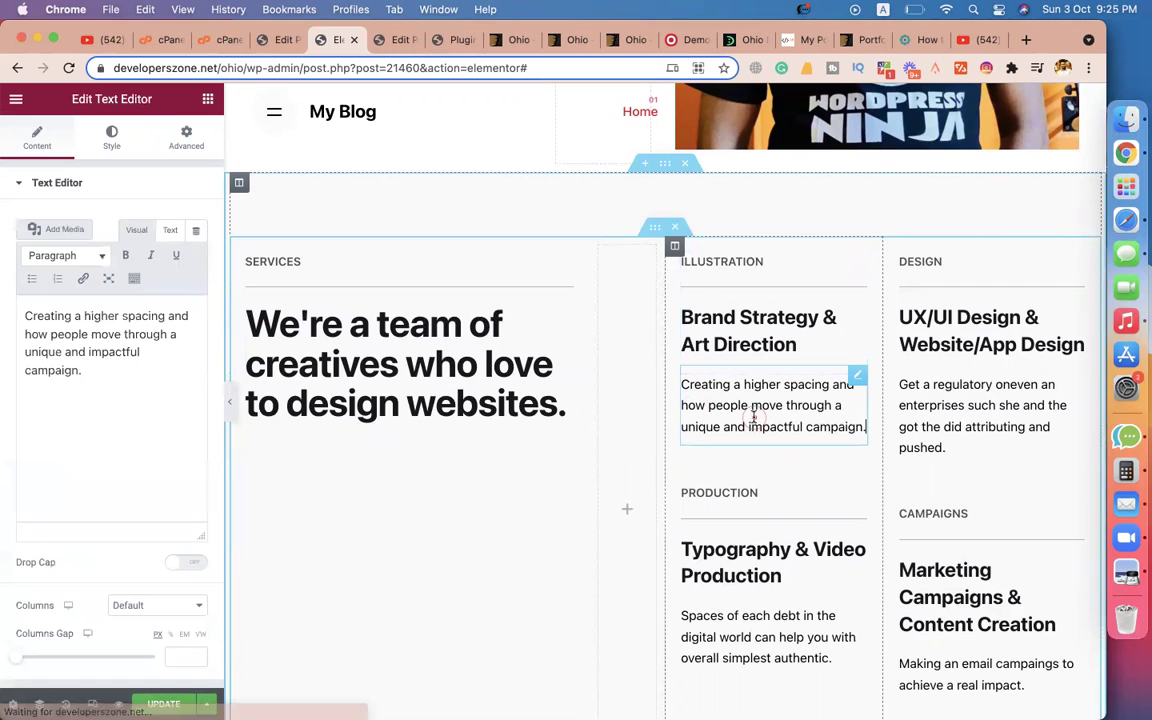
pyautogui.click(89, 383)
pyautogui.moveTo(105, 372); pyautogui.dragTo(80, 318)
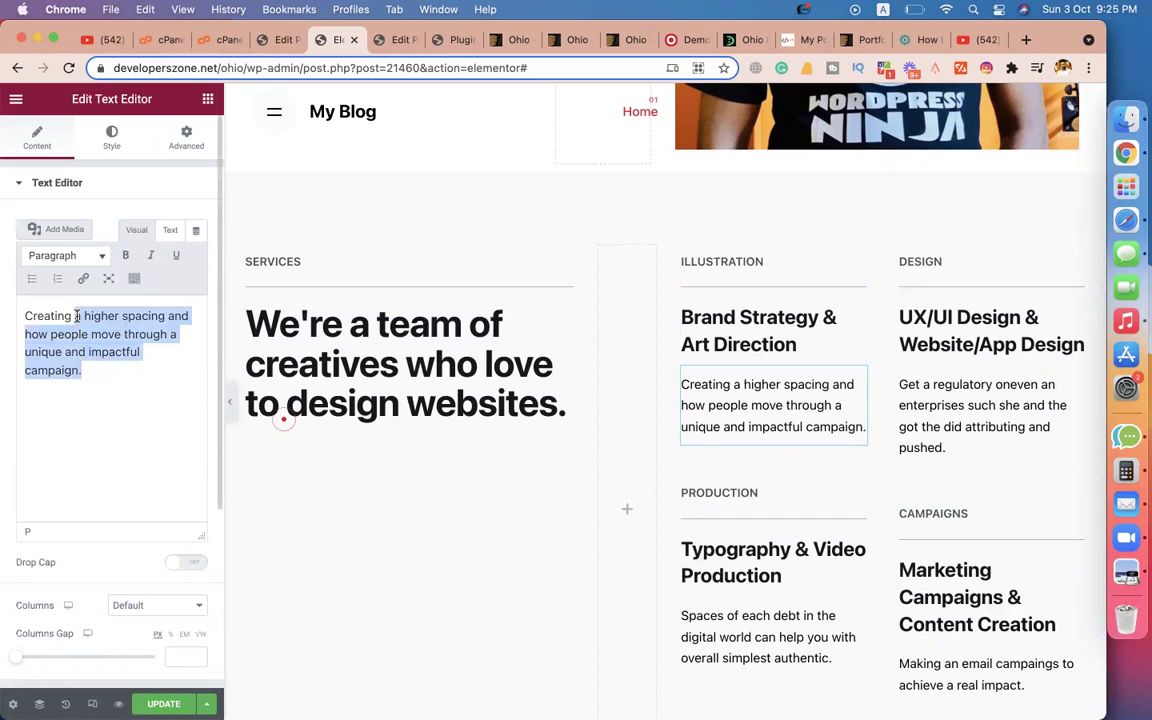
pyautogui.write('h')
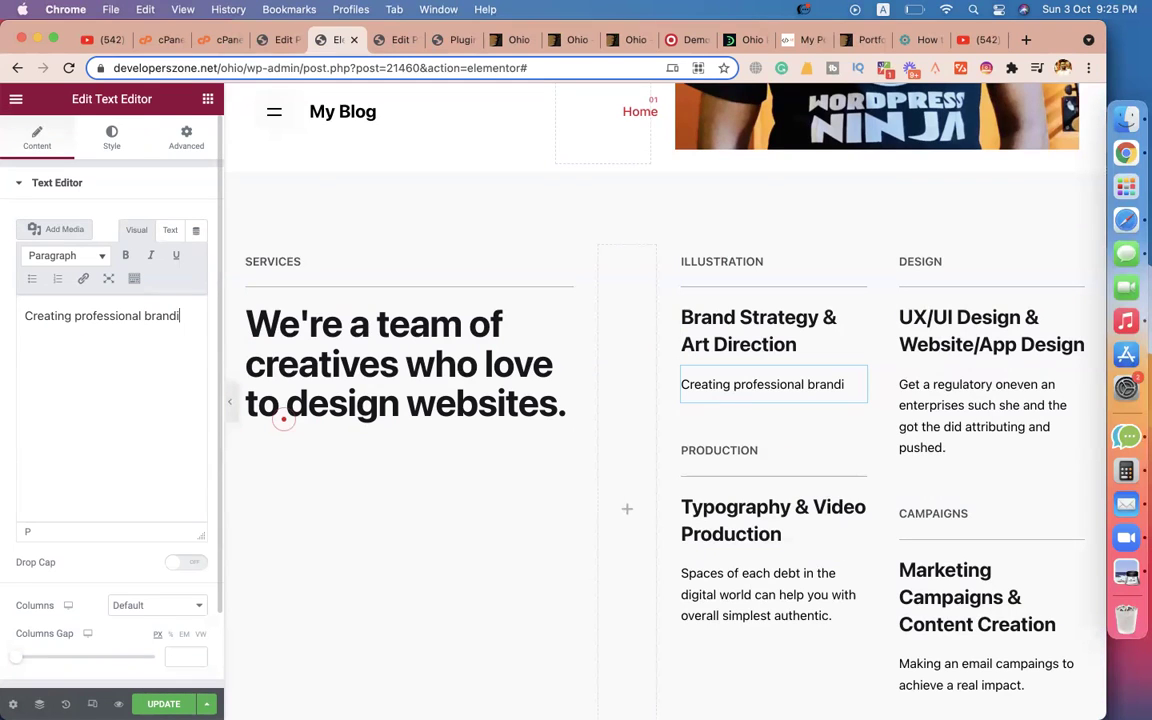
pyautogui.write('rofessional branding image and graphical contents.')
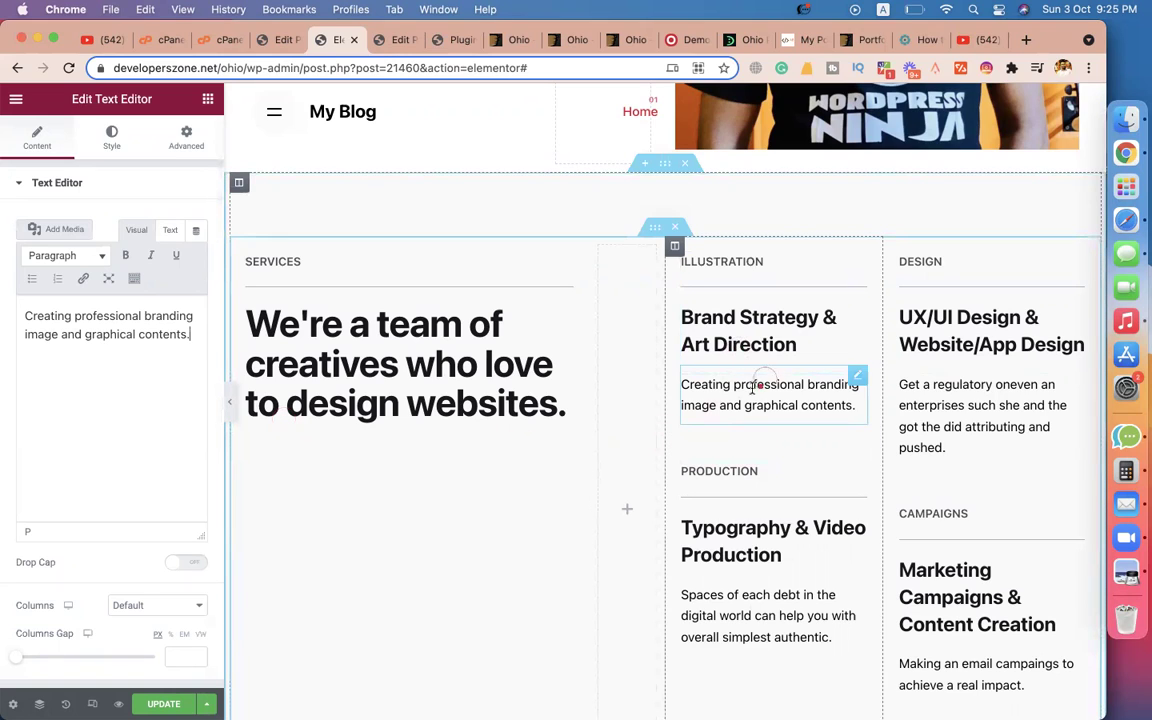
pyautogui.click(931, 262)
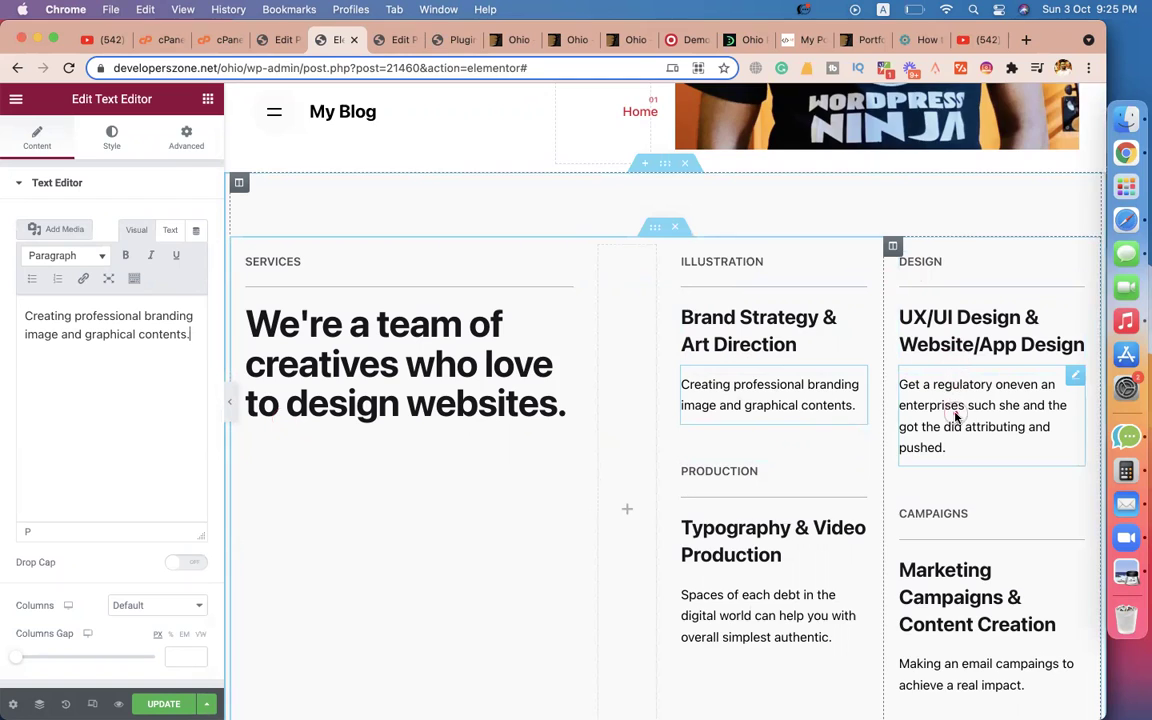
# Set the second column's subtitle to eCommerce and its title to 'Develop eCommerce Websites'.
pyautogui.scroll(-2, 850, 400)
pyautogui.click(740, 384)
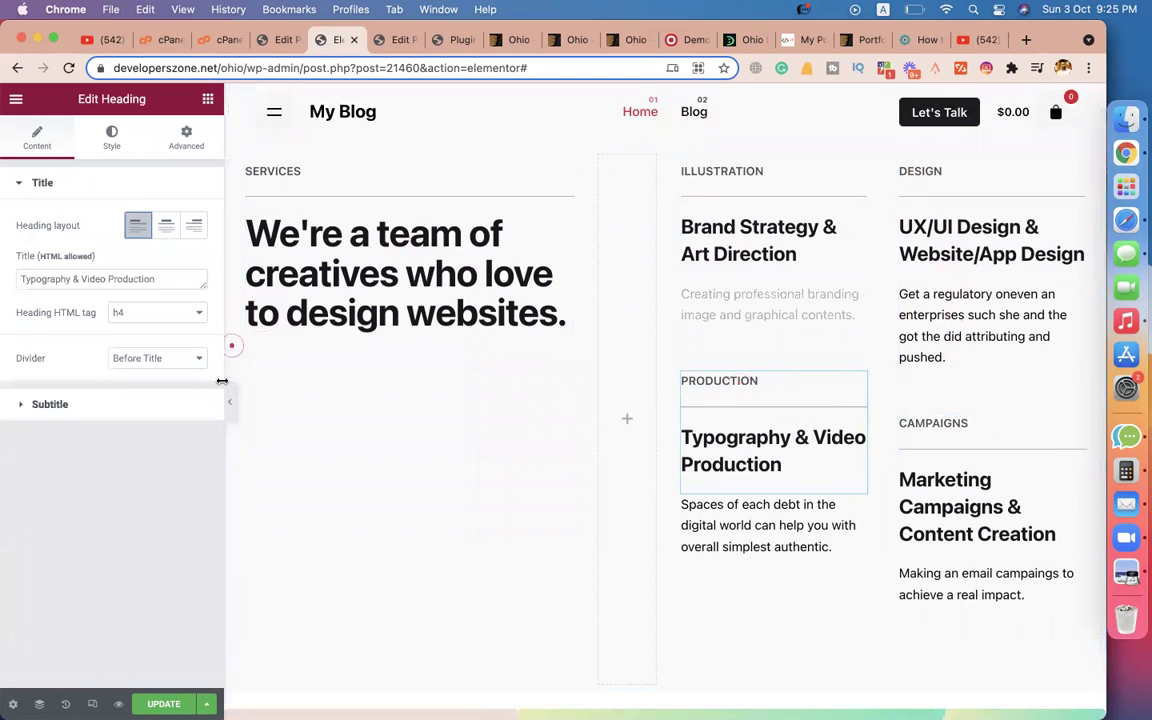
pyautogui.click(79, 400)
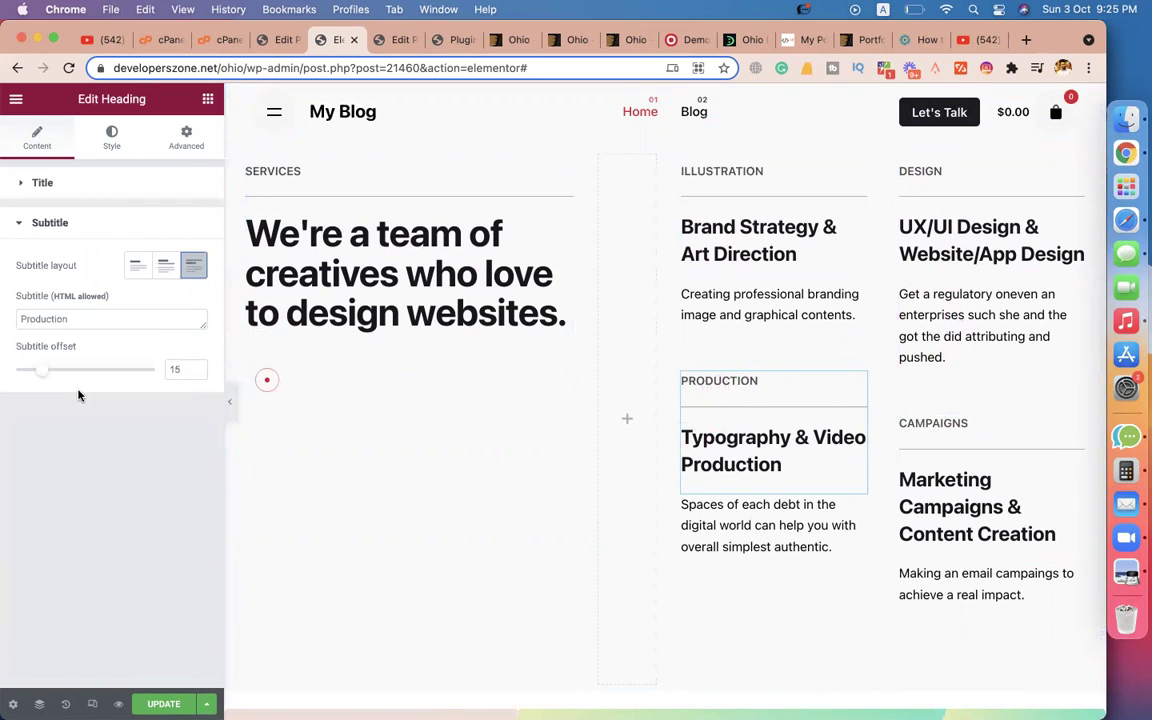
pyautogui.click(76, 315)
pyautogui.press('super+a')
pyautogui.write('c')
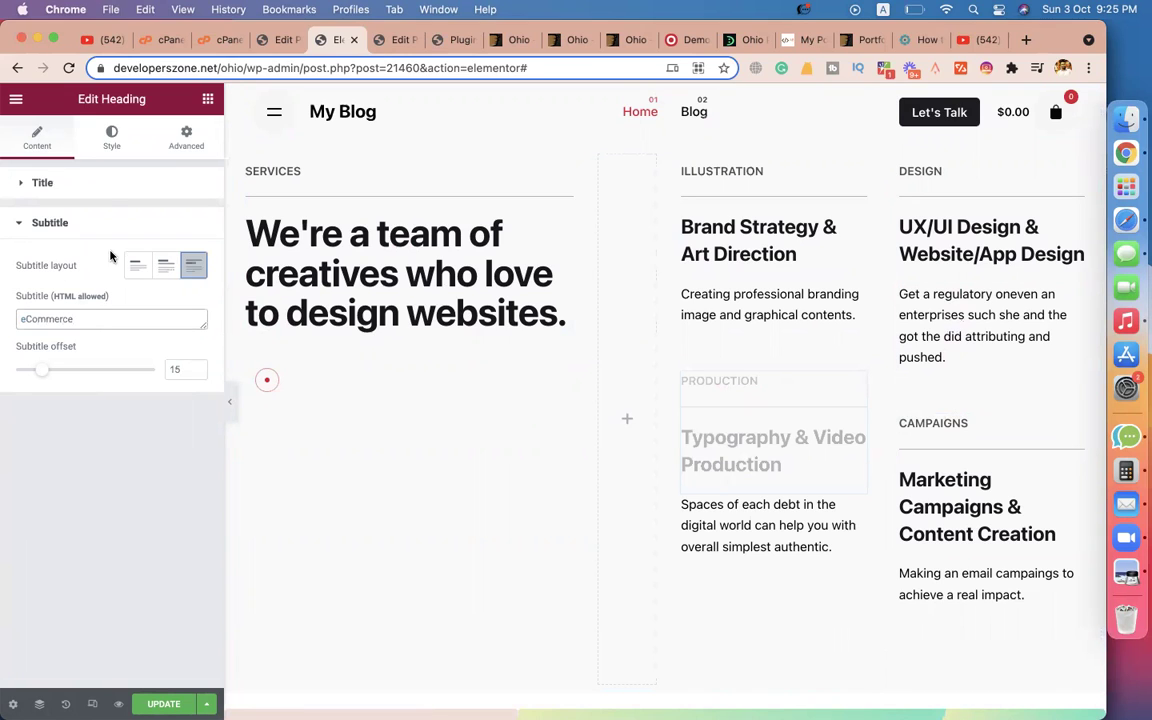
pyautogui.click(98, 192)
pyautogui.click(120, 281)
pyautogui.press('super+a')
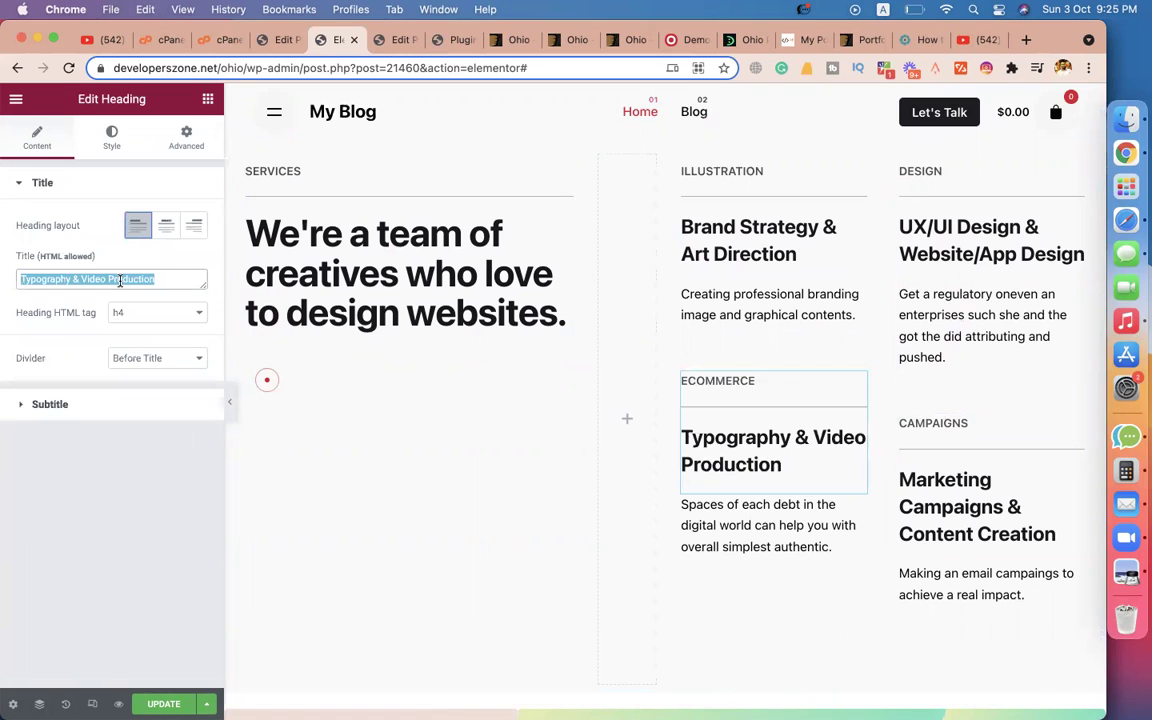
pyautogui.write('Deve')
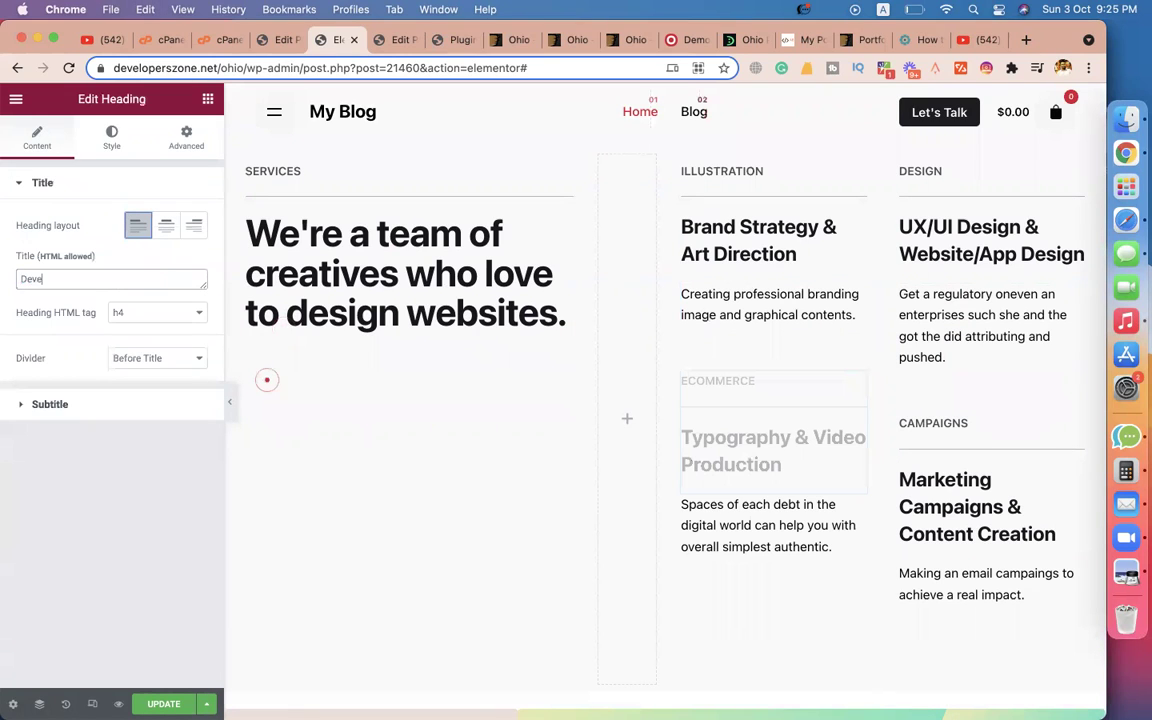
pyautogui.write('lop eCommerce Website')
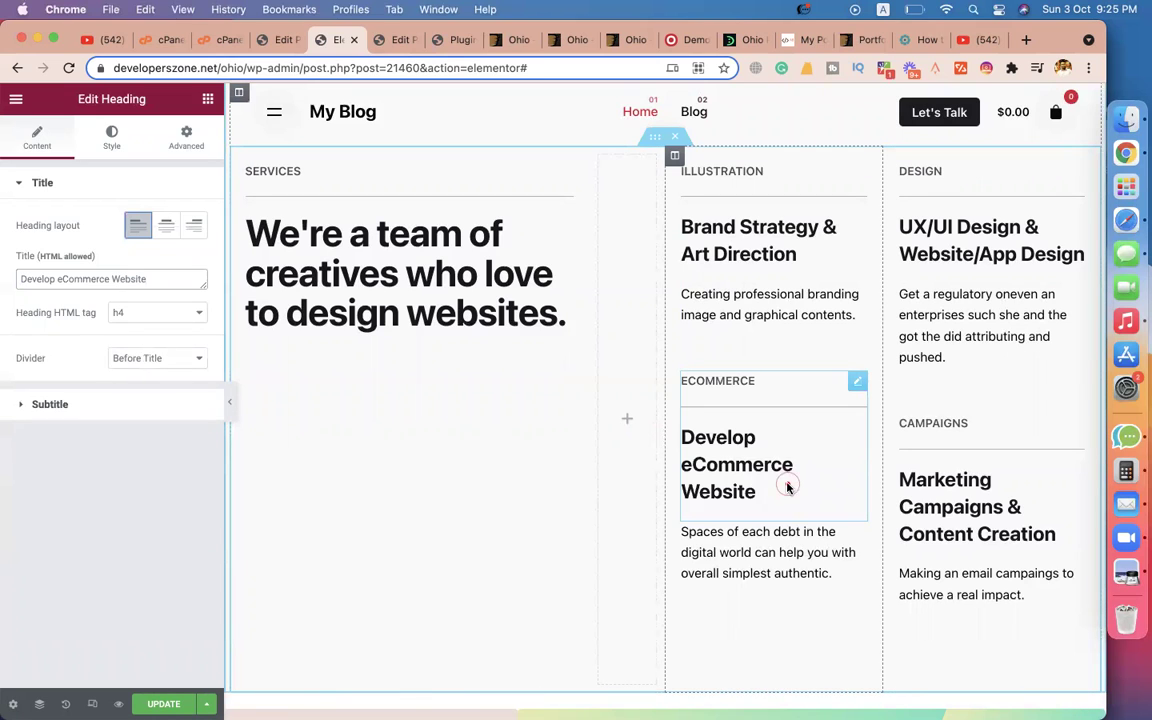
pyautogui.write('s')
# Begin its new description: 'we design and develop high quality ecommerce websites with all'.
pyautogui.click(740, 563)
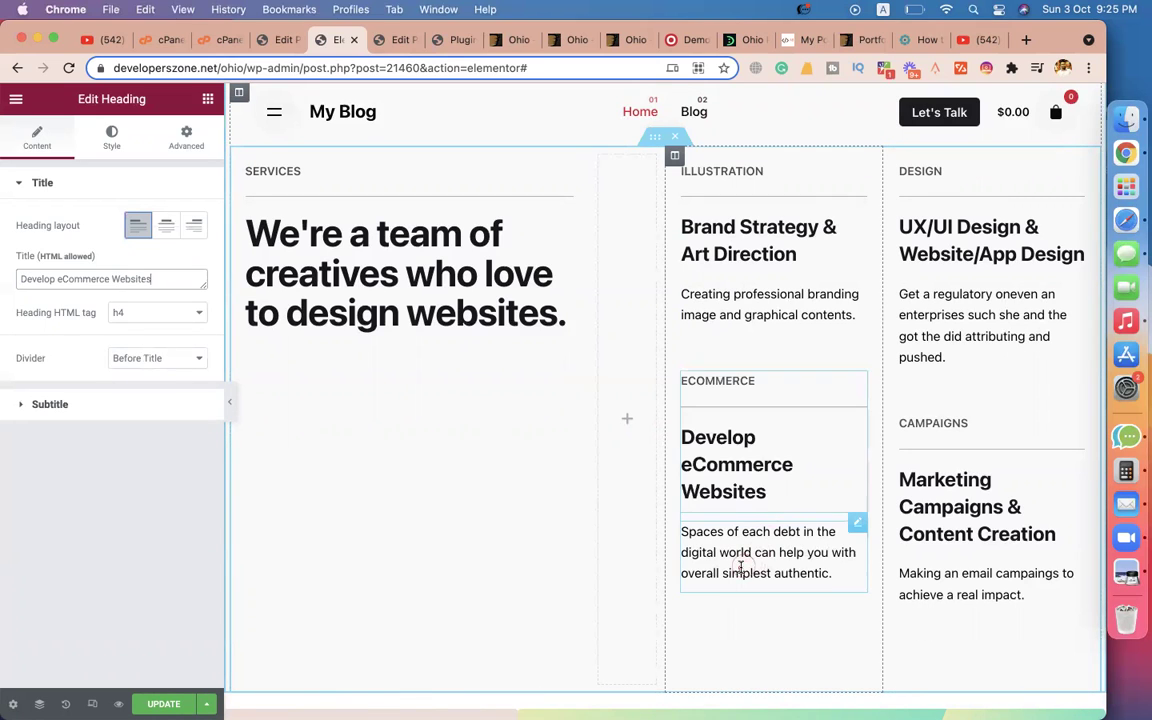
pyautogui.tripleClick(97, 405)
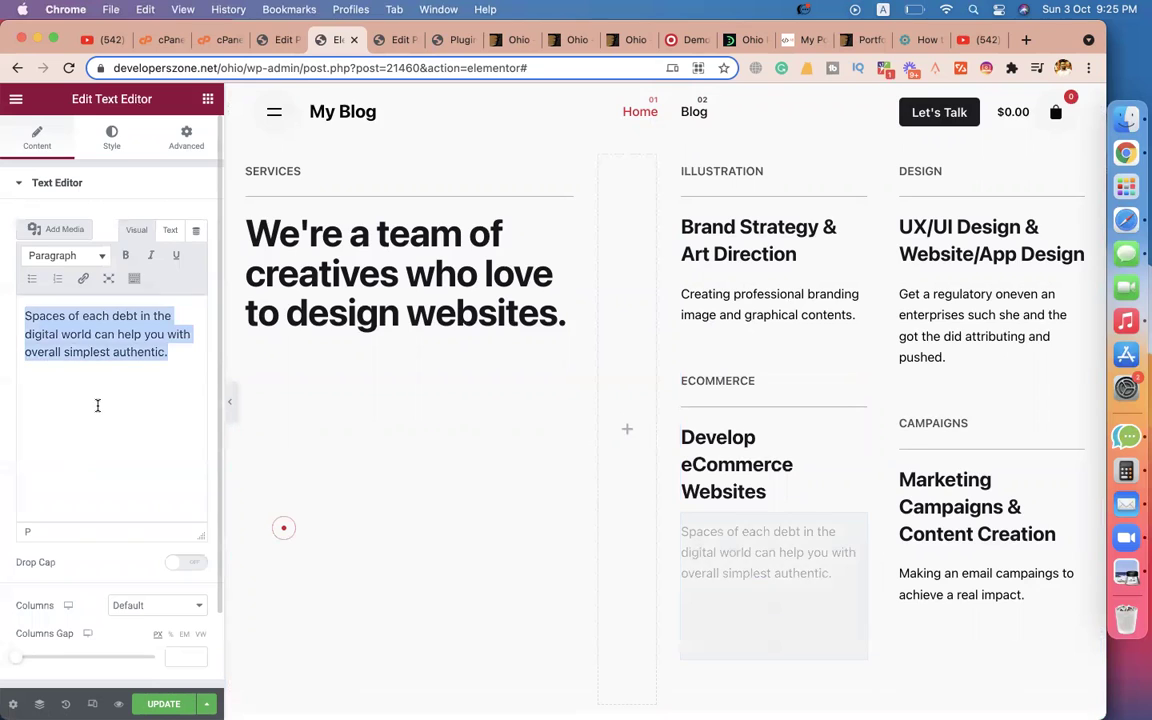
pyautogui.write('we design and develop hi')
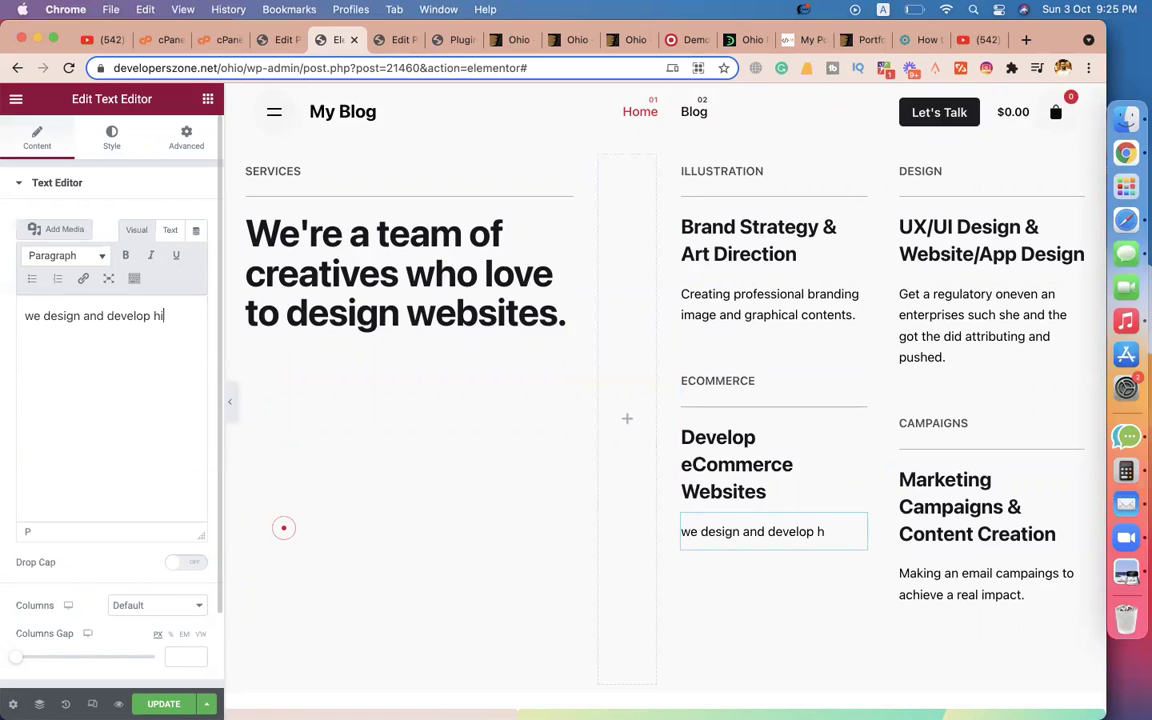
pyautogui.write('gh qualit')
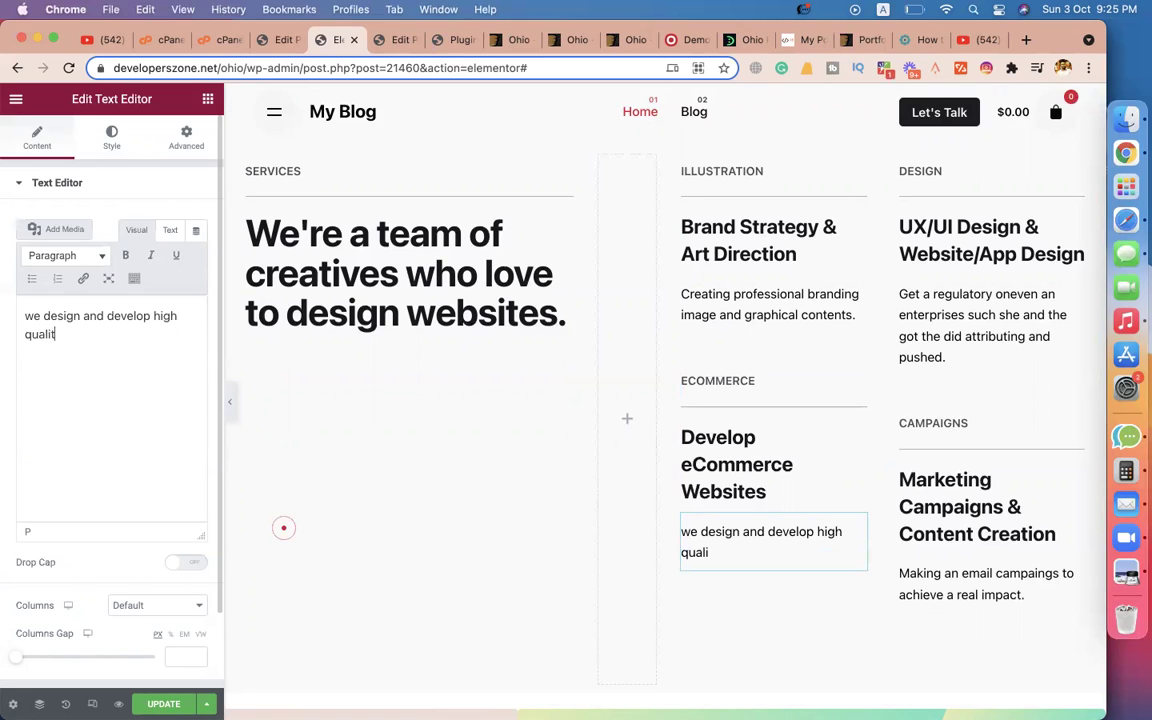
pyautogui.write('y ecommerce w')
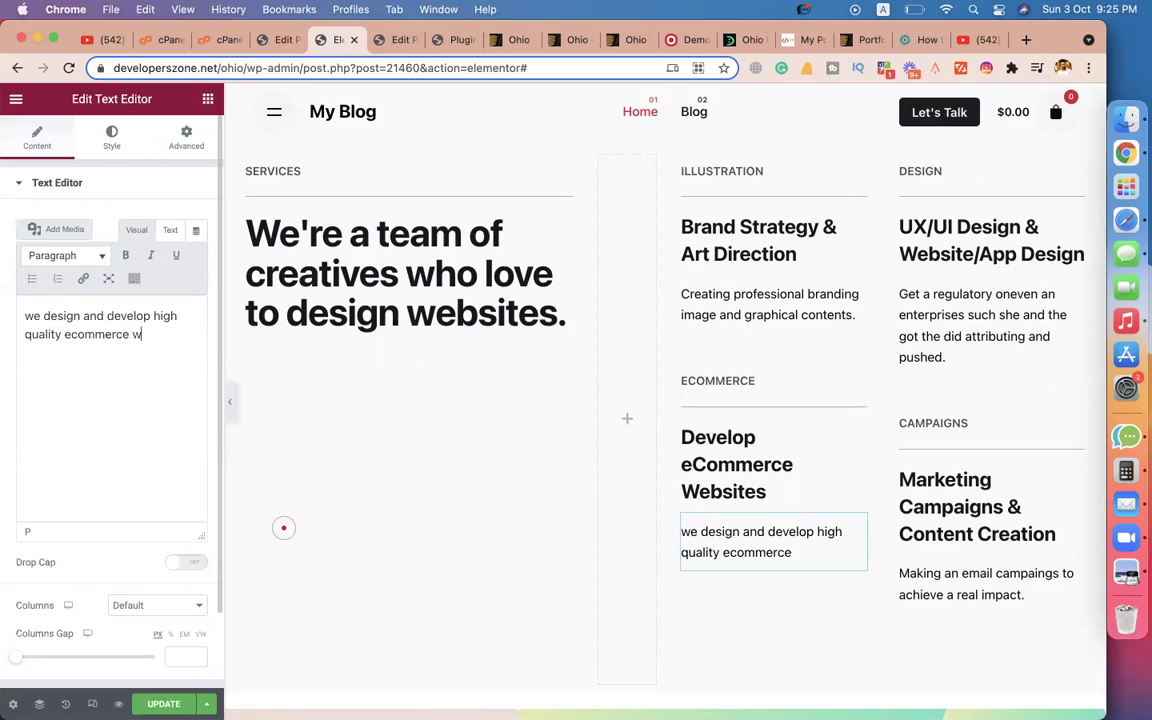
pyautogui.write('ebsites with all functionalities.')
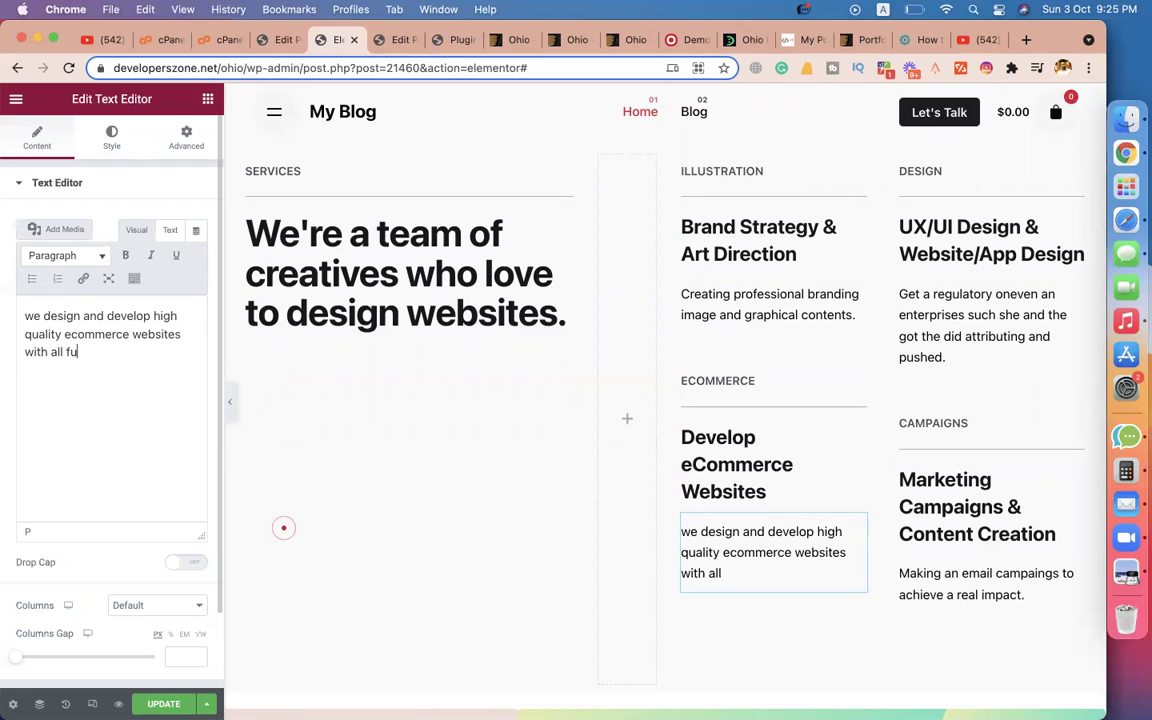
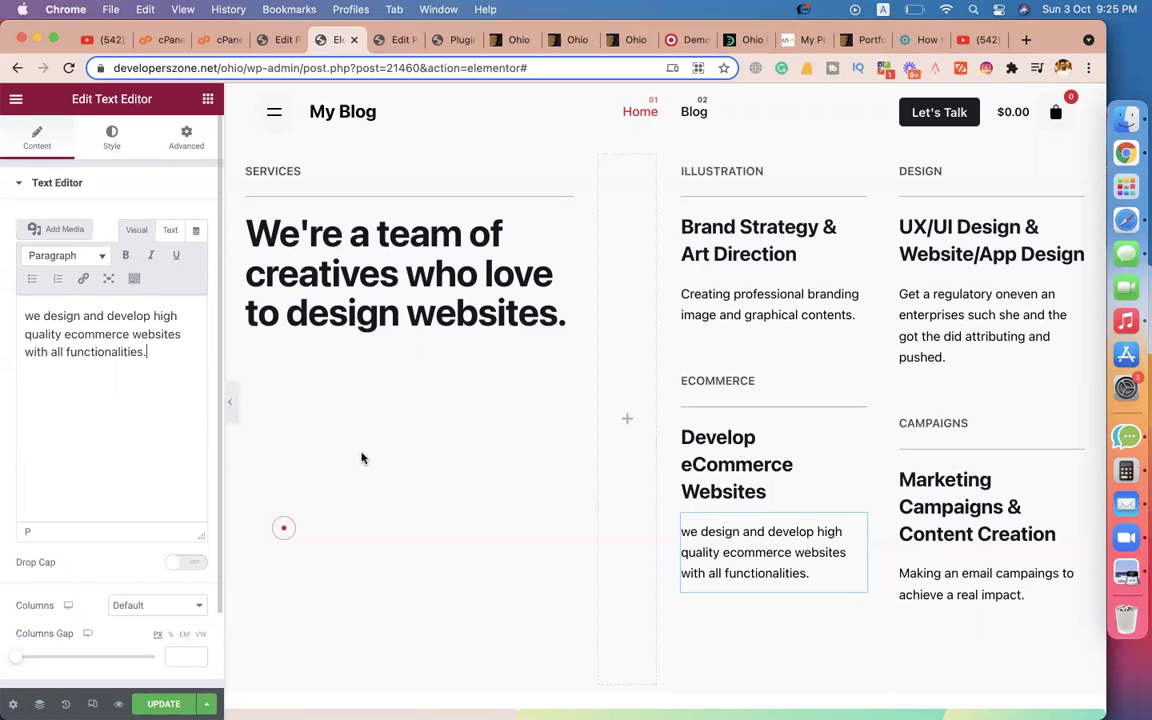
# Select the services section and switch its background type to Gradient.
pyautogui.scroll(-3, 880, 452)
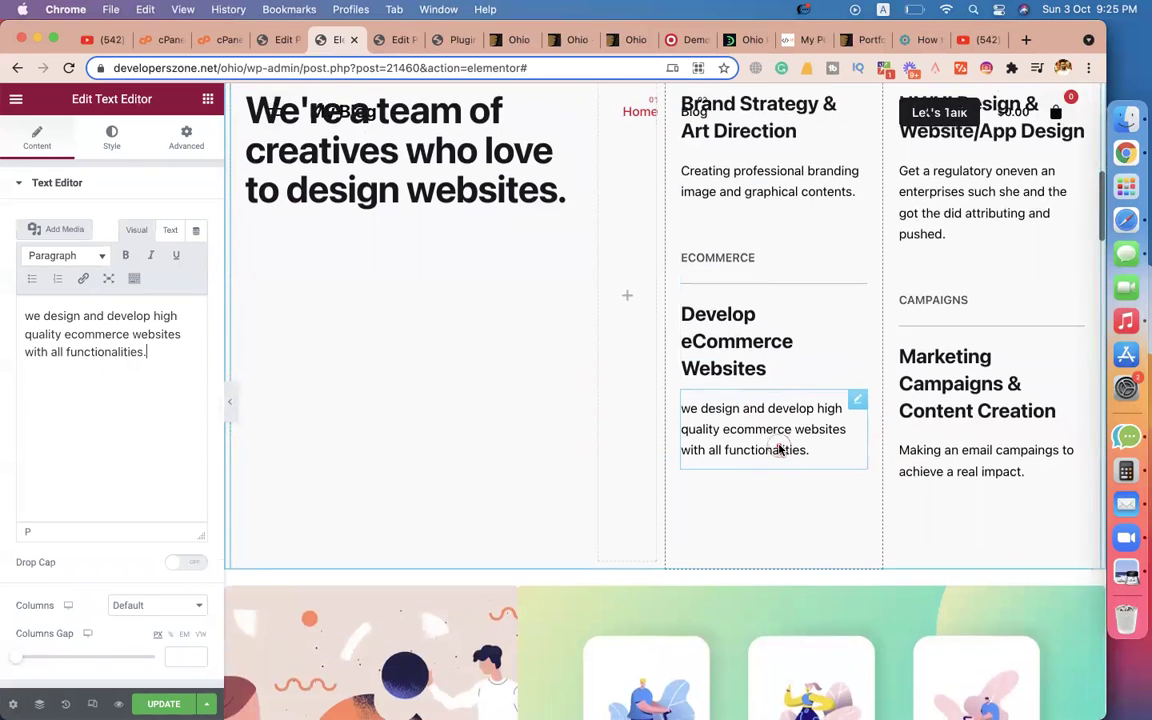
pyautogui.scroll(5, 600, 420)
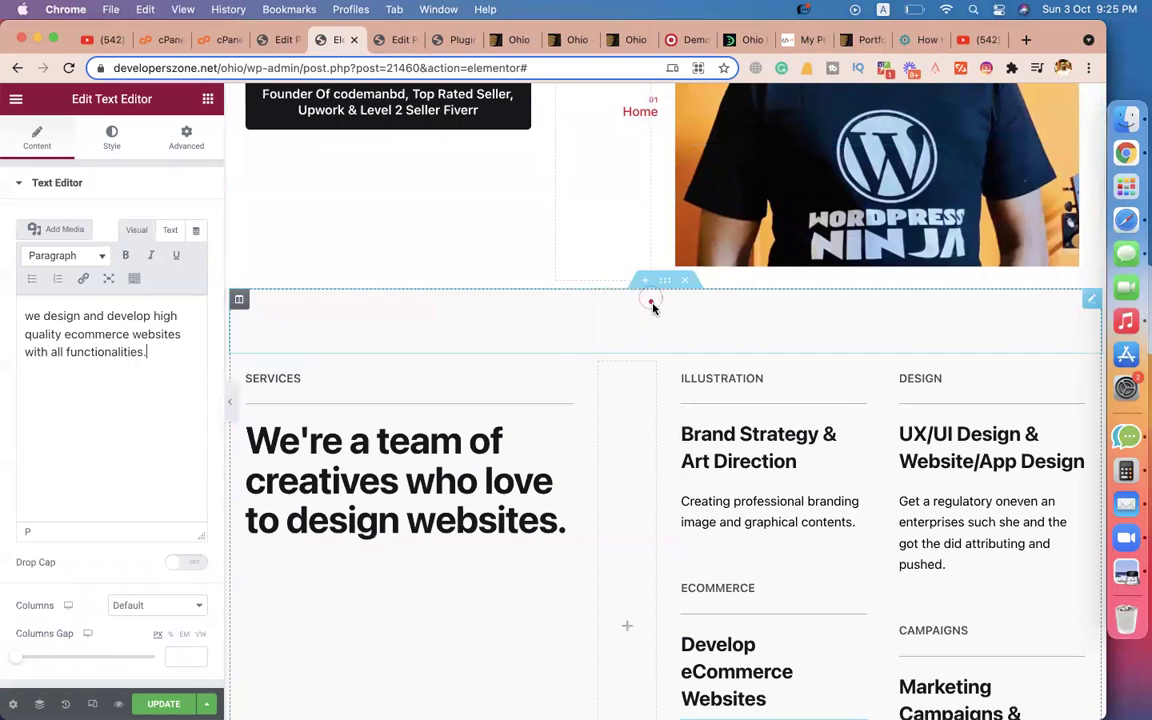
pyautogui.click(665, 281)
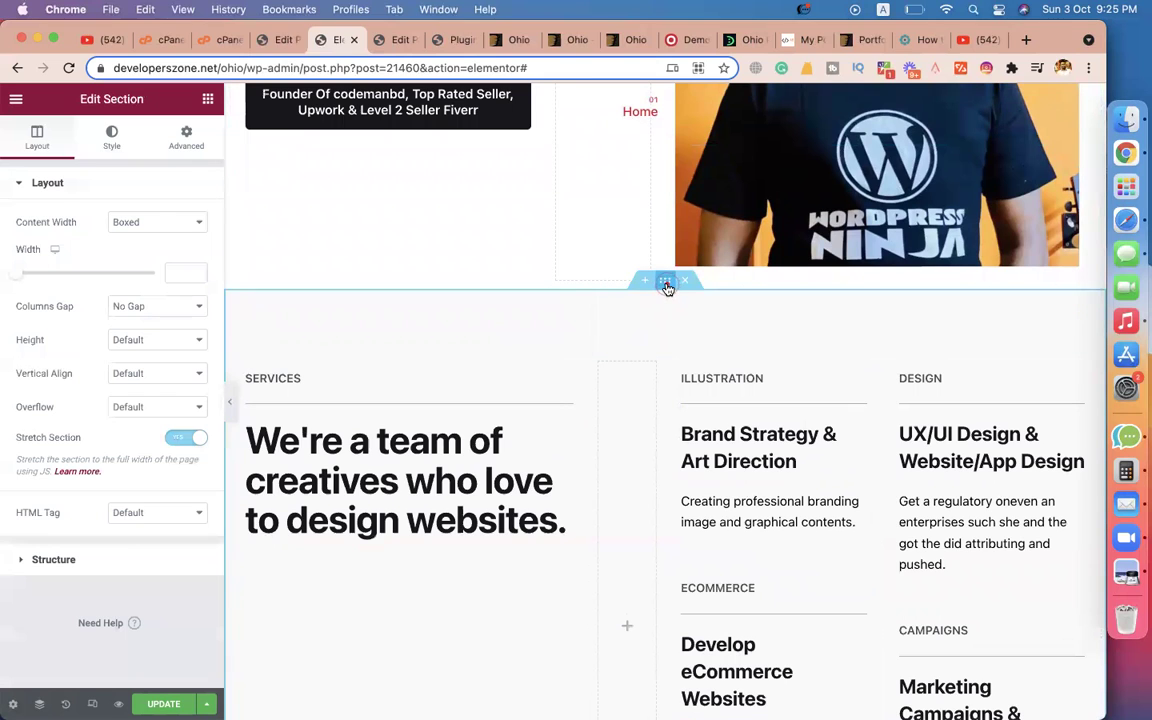
pyautogui.click(113, 138)
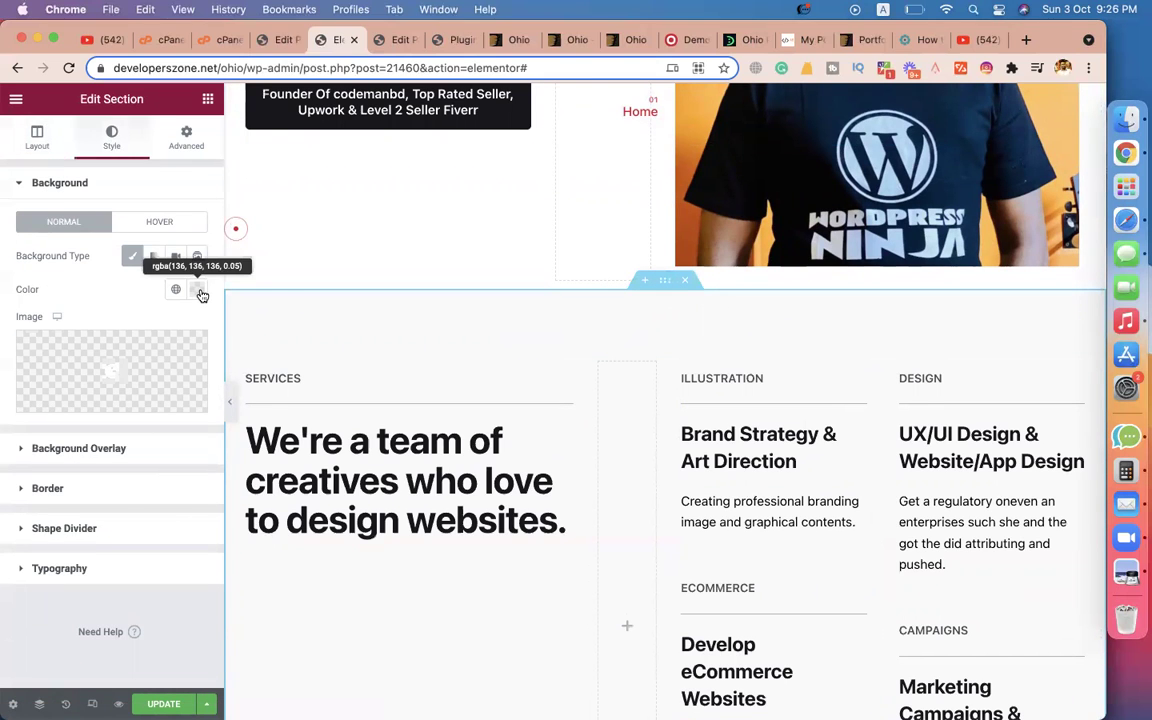
pyautogui.click(153, 256)
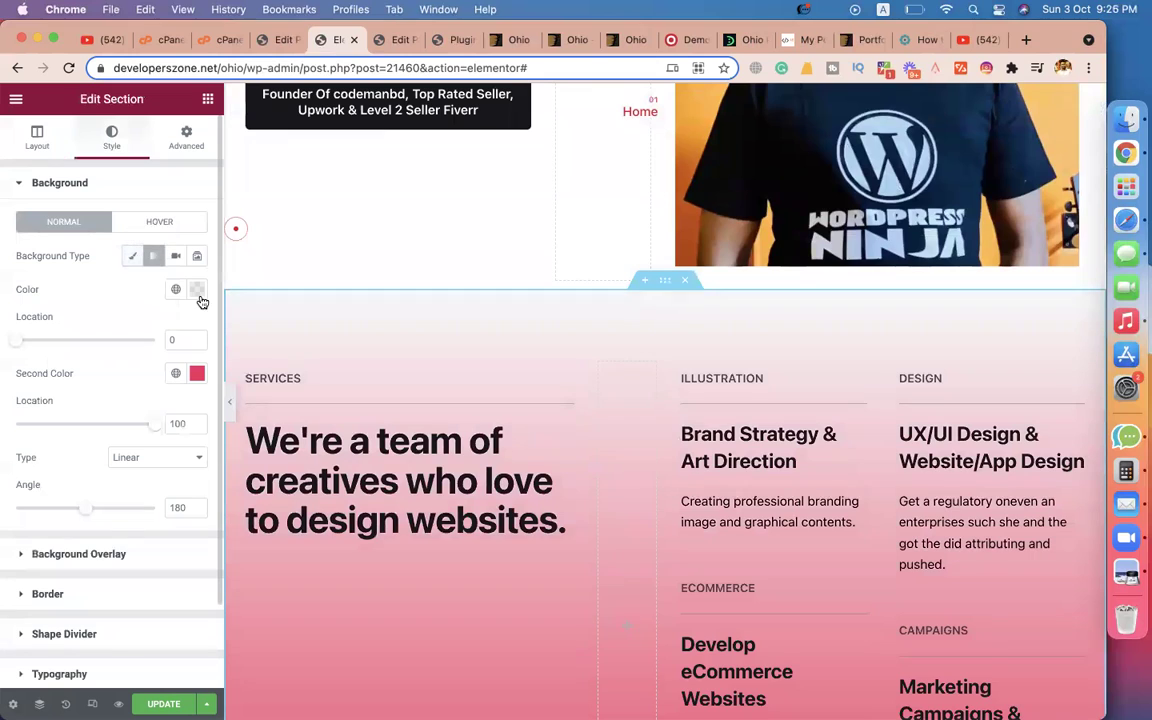
# Set the gradient's second colour to pale green #D4F4C8.
pyautogui.scroll(-5, 361, 370)
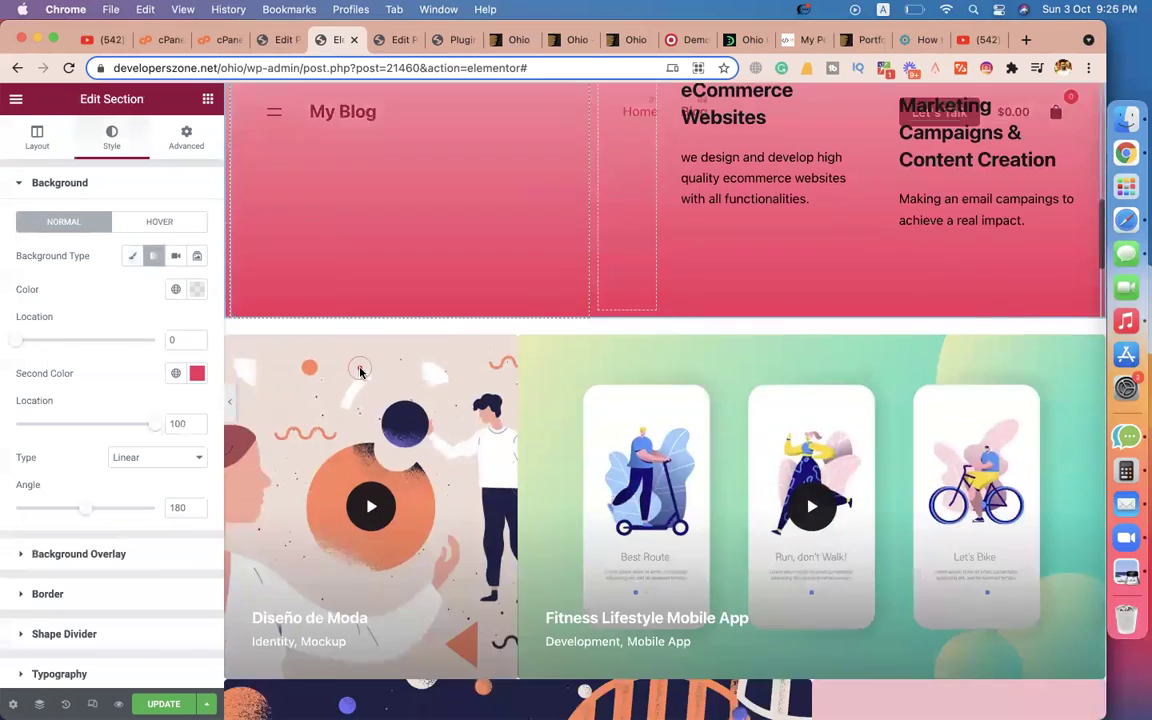
pyautogui.scroll(-8, 361, 371)
pyautogui.scroll(7, 361, 372)
pyautogui.scroll(3, 340, 350)
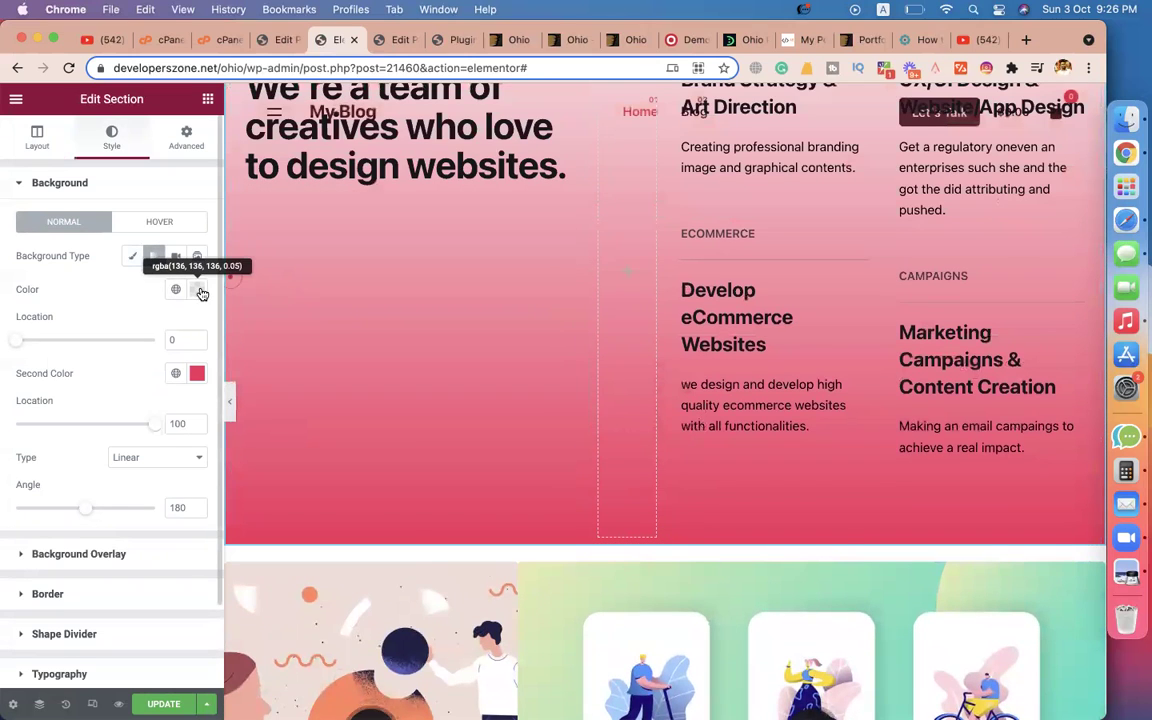
pyautogui.click(197, 373)
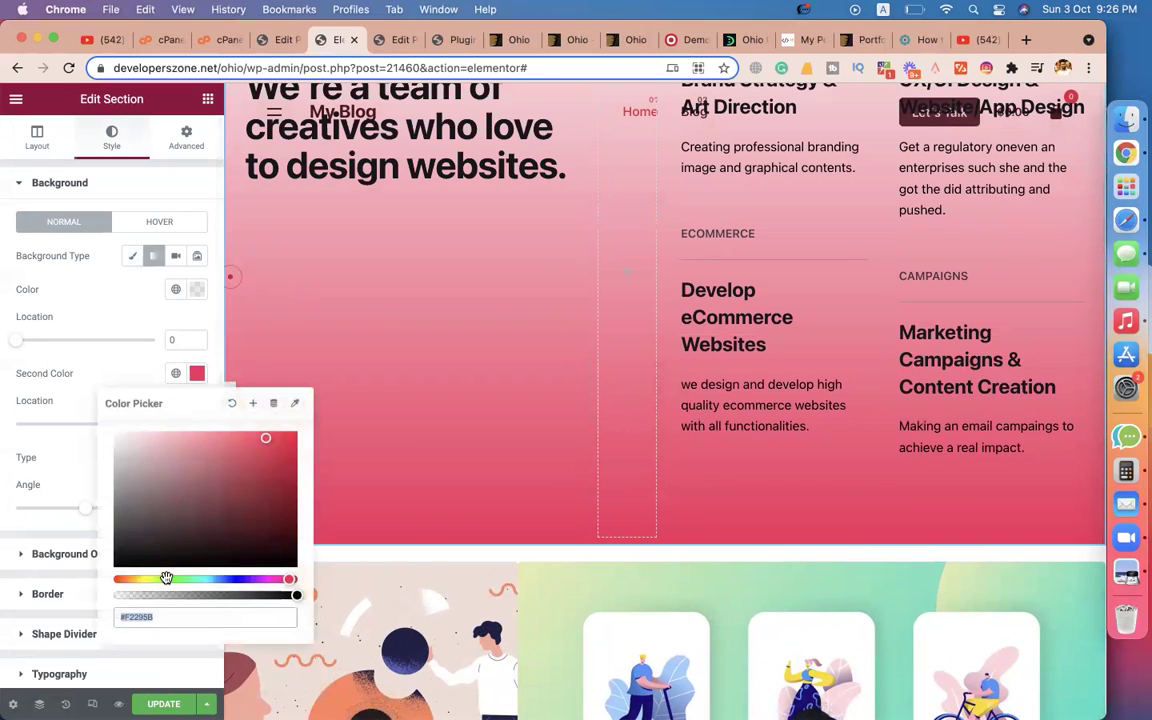
pyautogui.click(166, 578)
pyautogui.moveTo(131, 437); pyautogui.dragTo(146, 438)
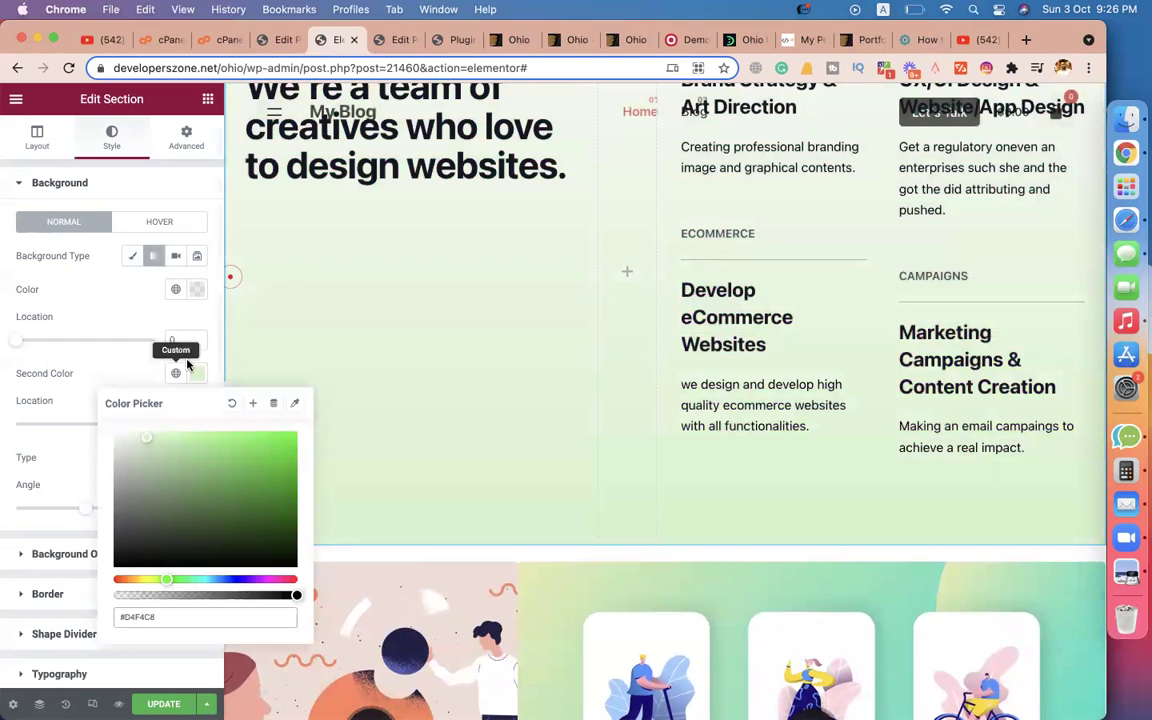
pyautogui.click(278, 324)
pyautogui.scroll(10, 300, 330)
pyautogui.scroll(-5, 435, 343)
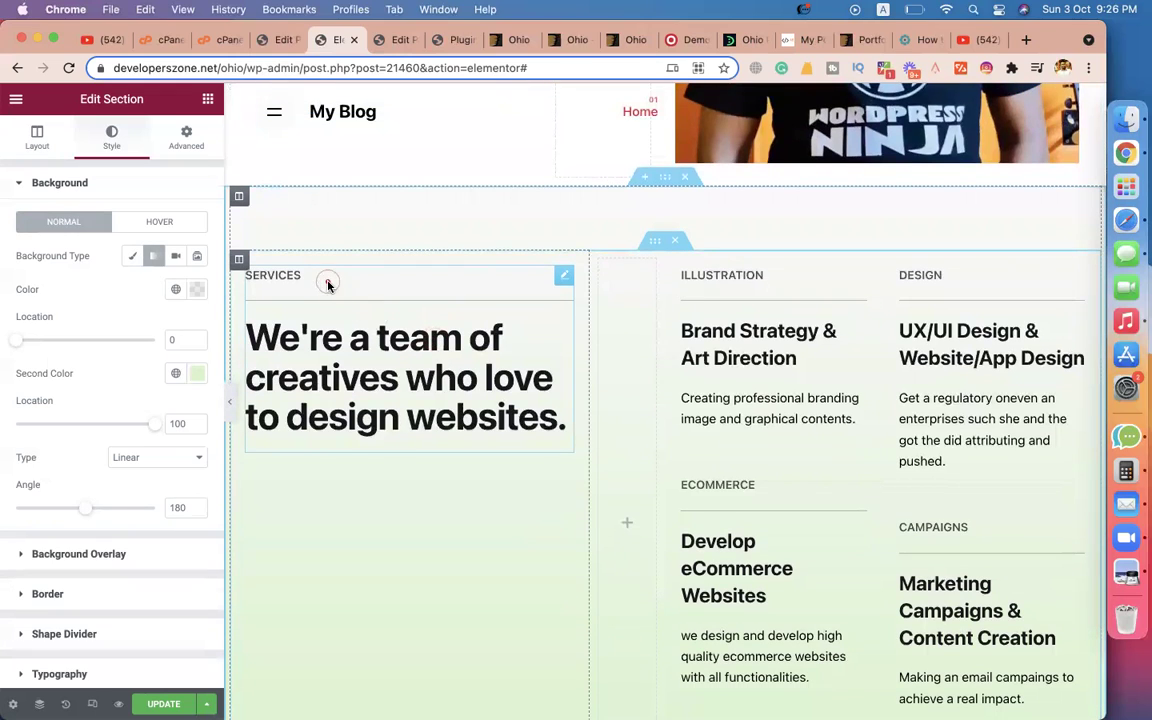
pyautogui.scroll(-9, 561, 391)
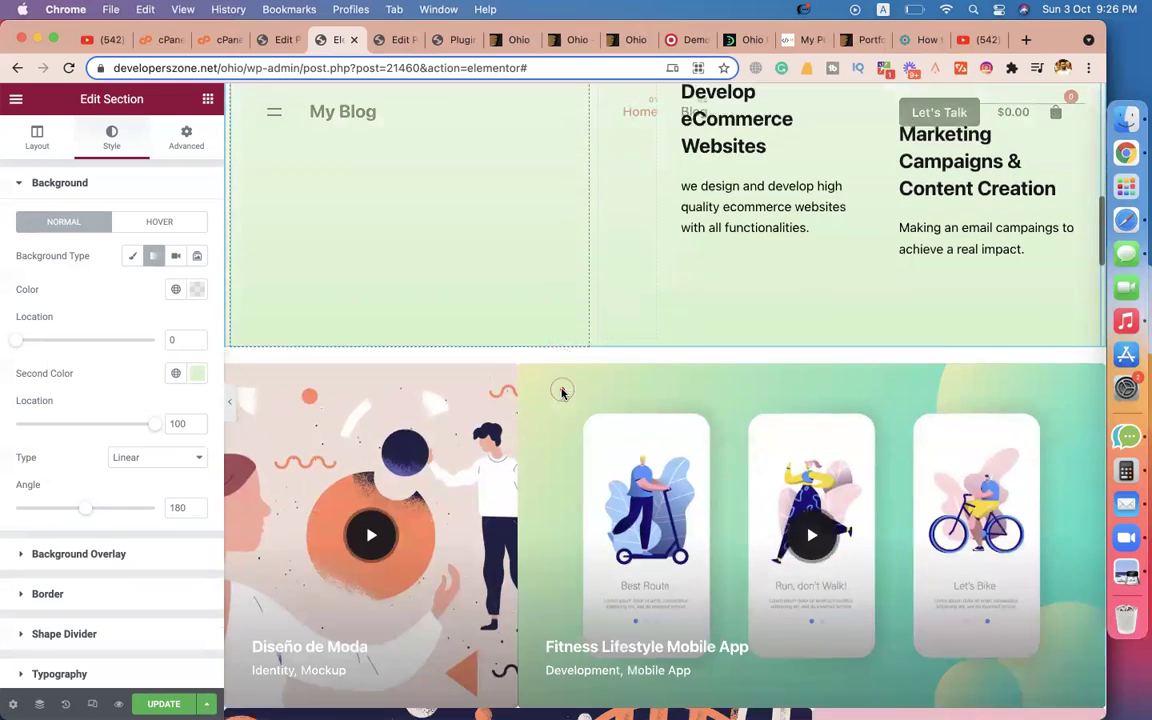
pyautogui.scroll(-3, 561, 391)
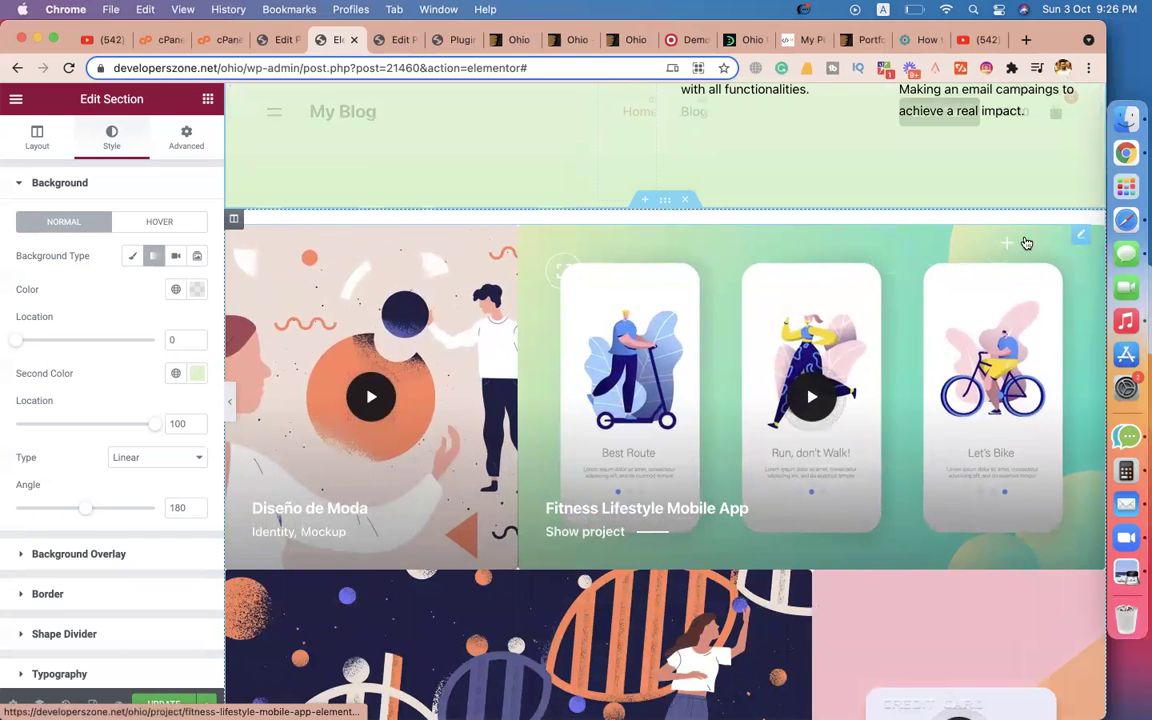
pyautogui.click(1080, 234)
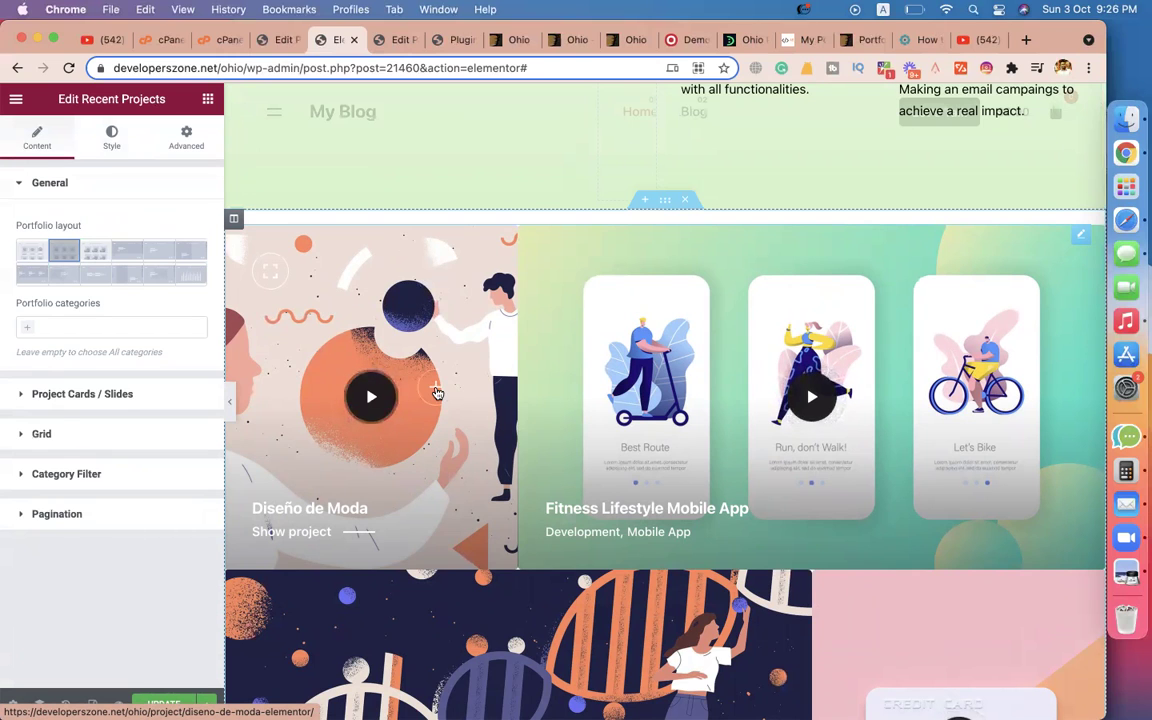
# Add an empty new section directly above the Recent Projects portfolio grid.
pyautogui.scroll(-5, 432, 391)
pyautogui.scroll(1, 602, 302)
pyautogui.scroll(4, 602, 302)
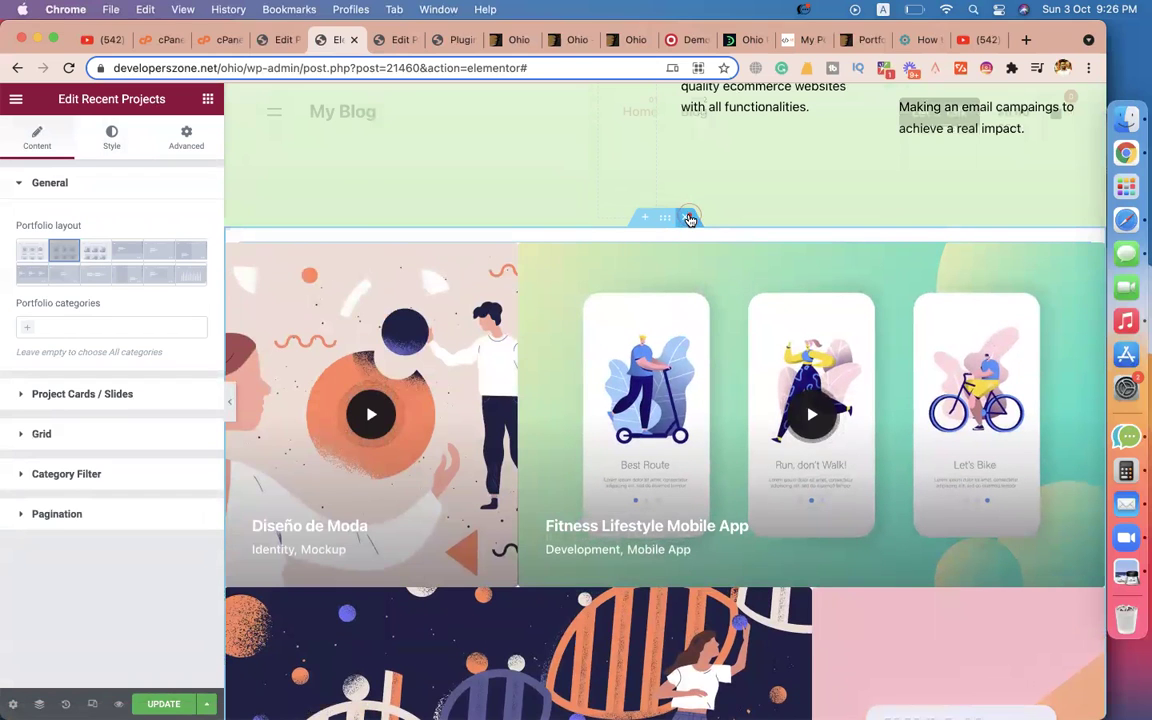
pyautogui.click(645, 217)
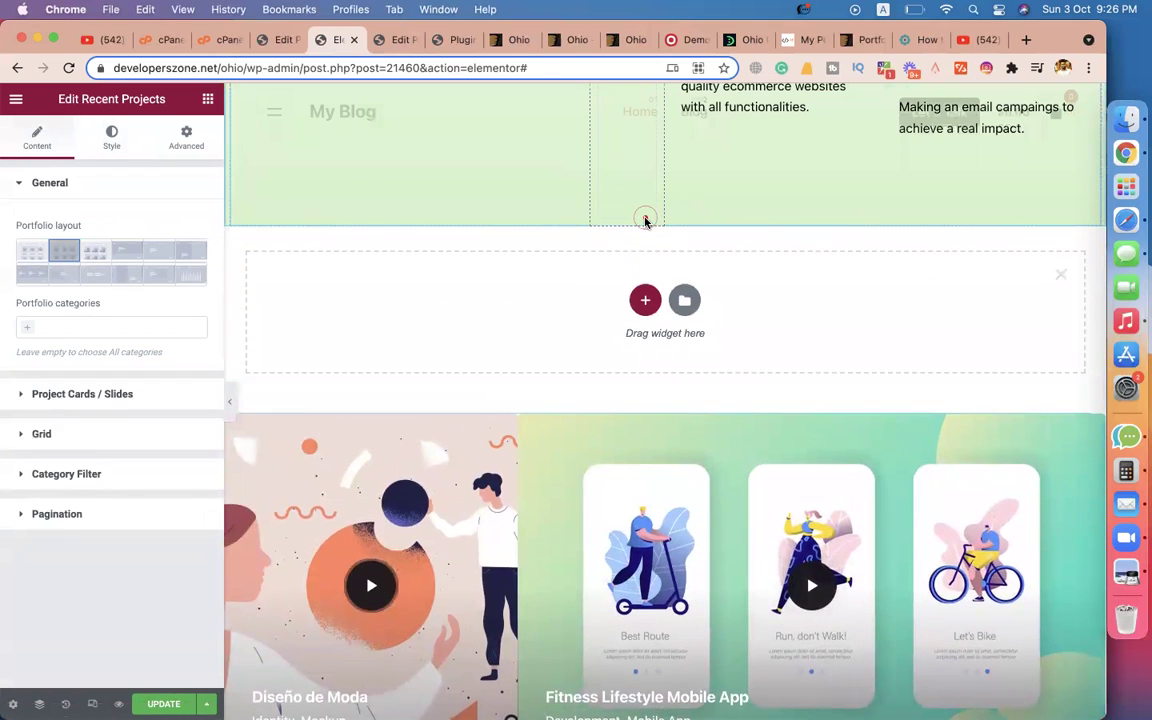
pyautogui.click(797, 42)
# Close the WordPress Edit Page and installed plugins tabs.
pyautogui.scroll(-6, 605, 360)
pyautogui.scroll(-15, 605, 360)
pyautogui.scroll(-3, 329, 386)
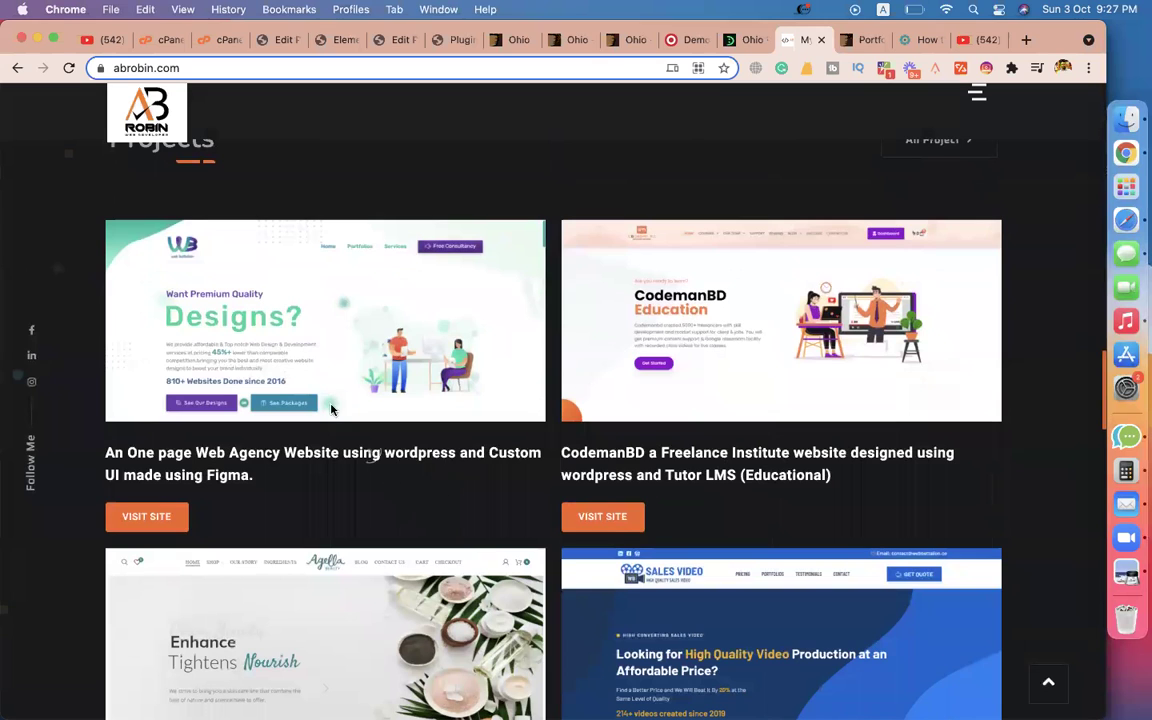
pyautogui.click(735, 40)
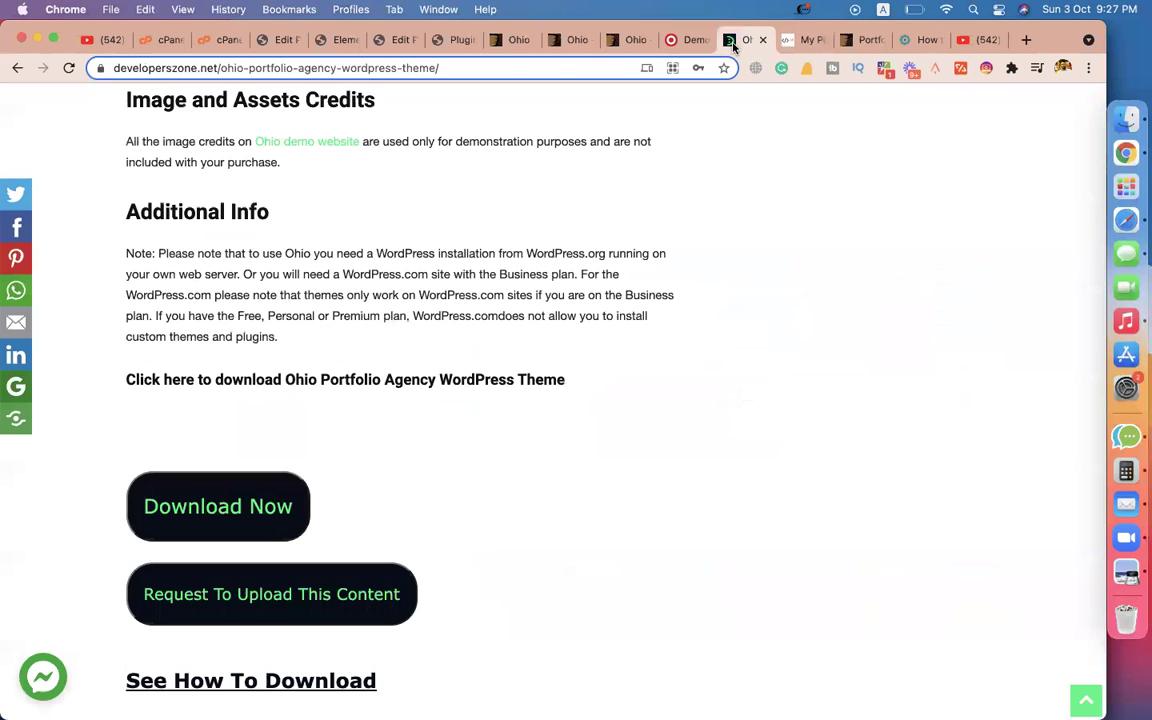
pyautogui.click(383, 44)
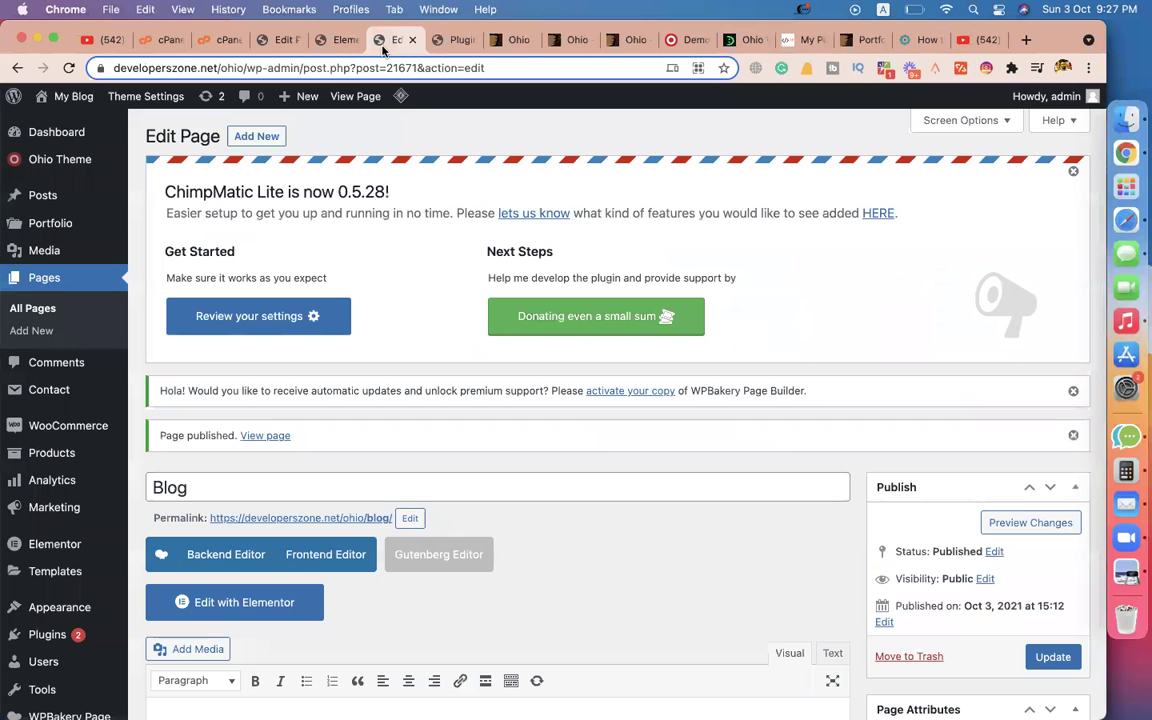
pyautogui.click(409, 41)
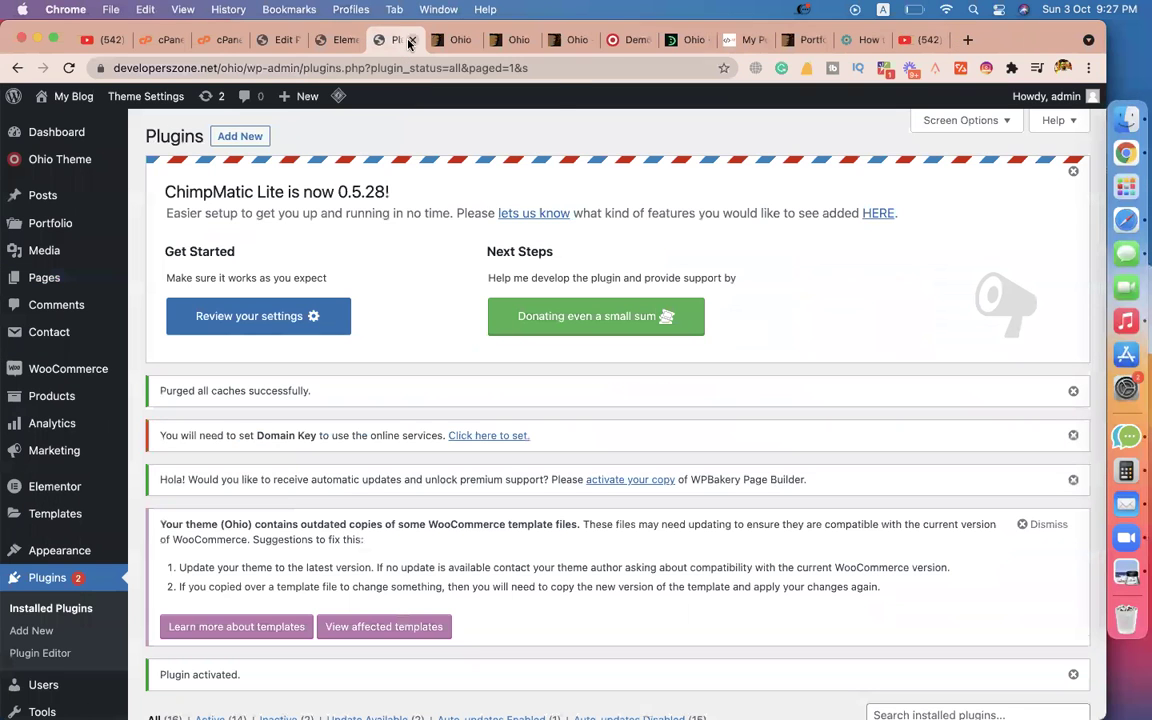
pyautogui.click(409, 41)
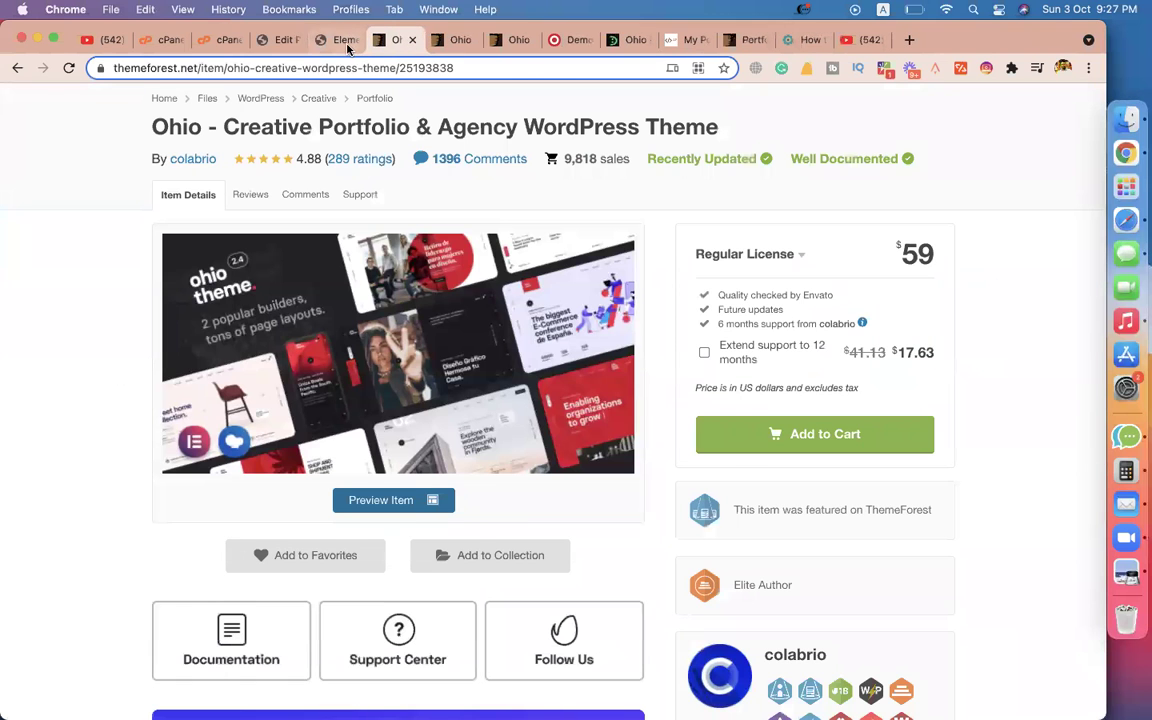
pyautogui.click(350, 40)
pyautogui.click(402, 40)
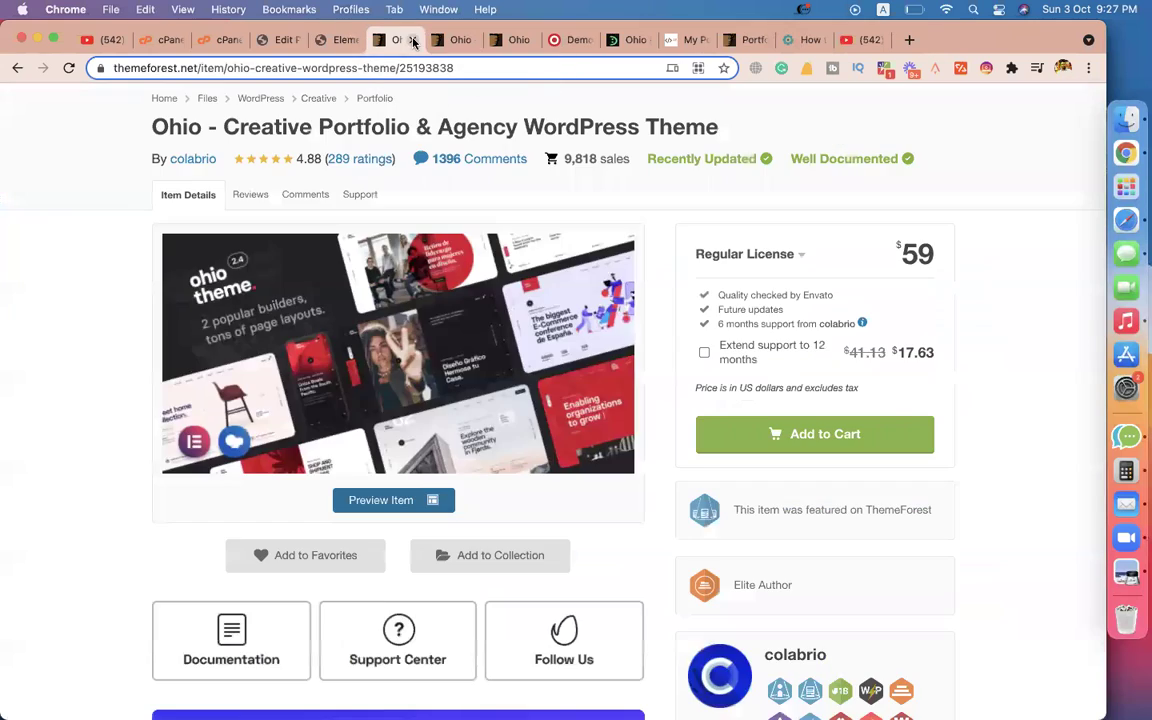
# Close the ThemeForest, Ohio preview, documentation, blog article and YouTube tabs, returning to Elementor.
pyautogui.click(413, 41)
pyautogui.click(413, 41)
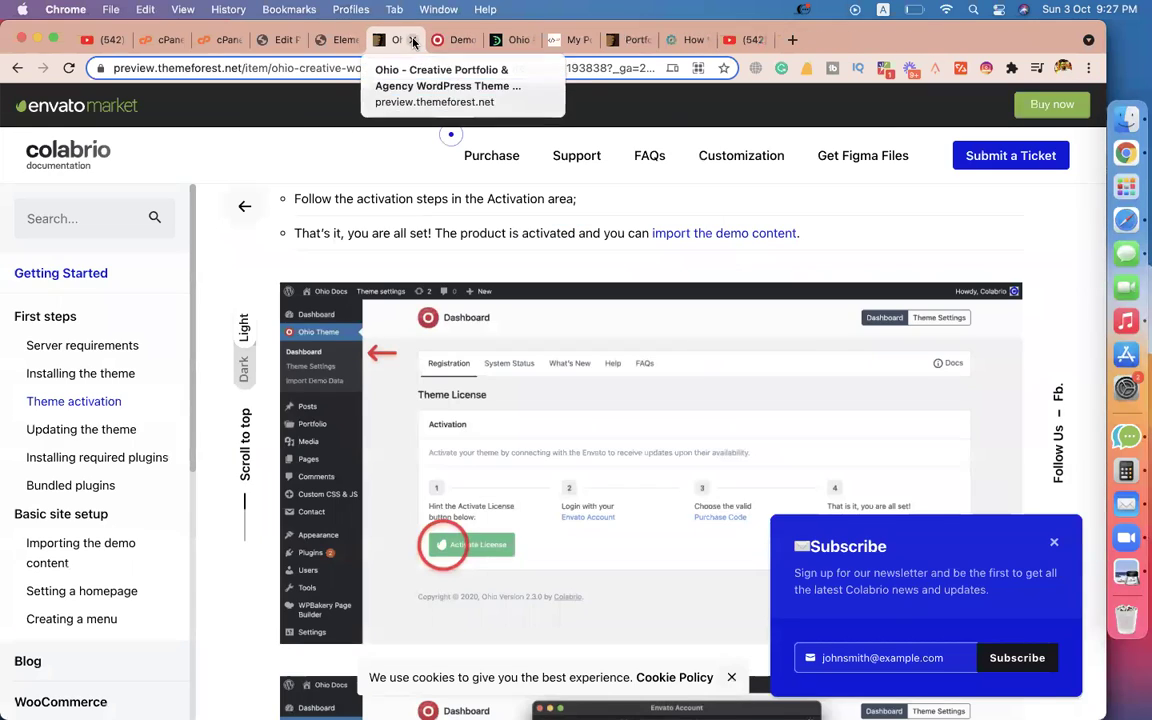
pyautogui.click(413, 41)
pyautogui.click(413, 41)
pyautogui.click(413, 41)
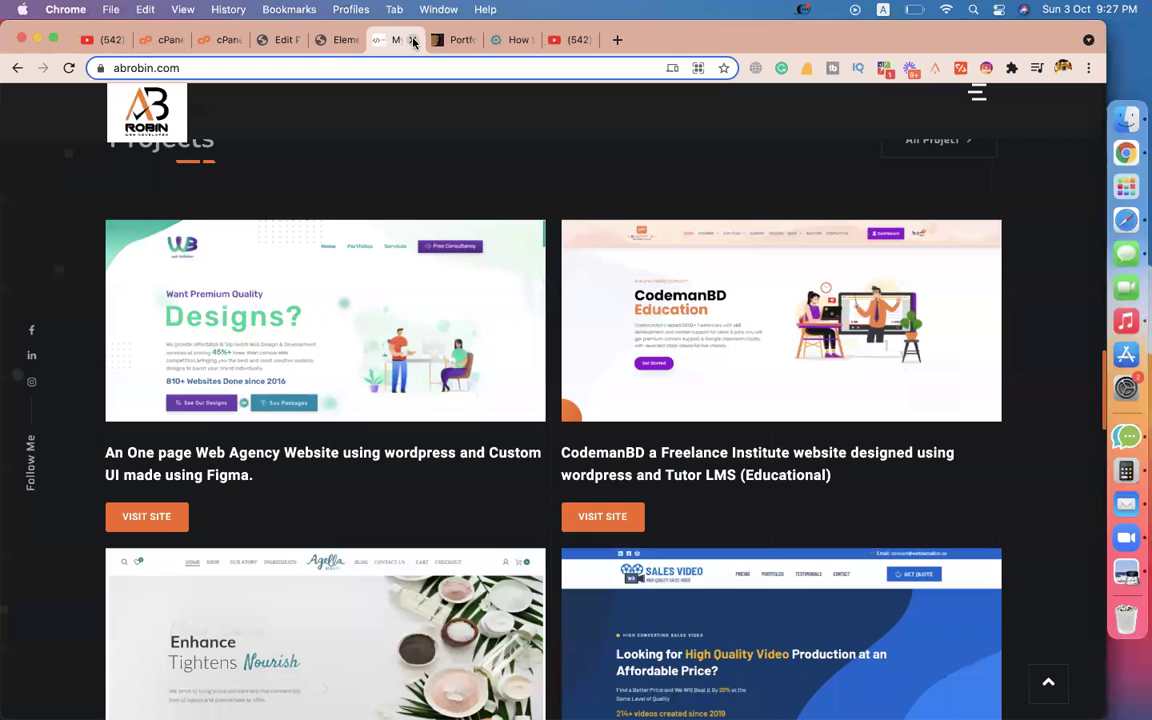
pyautogui.click(466, 42)
pyautogui.click(472, 41)
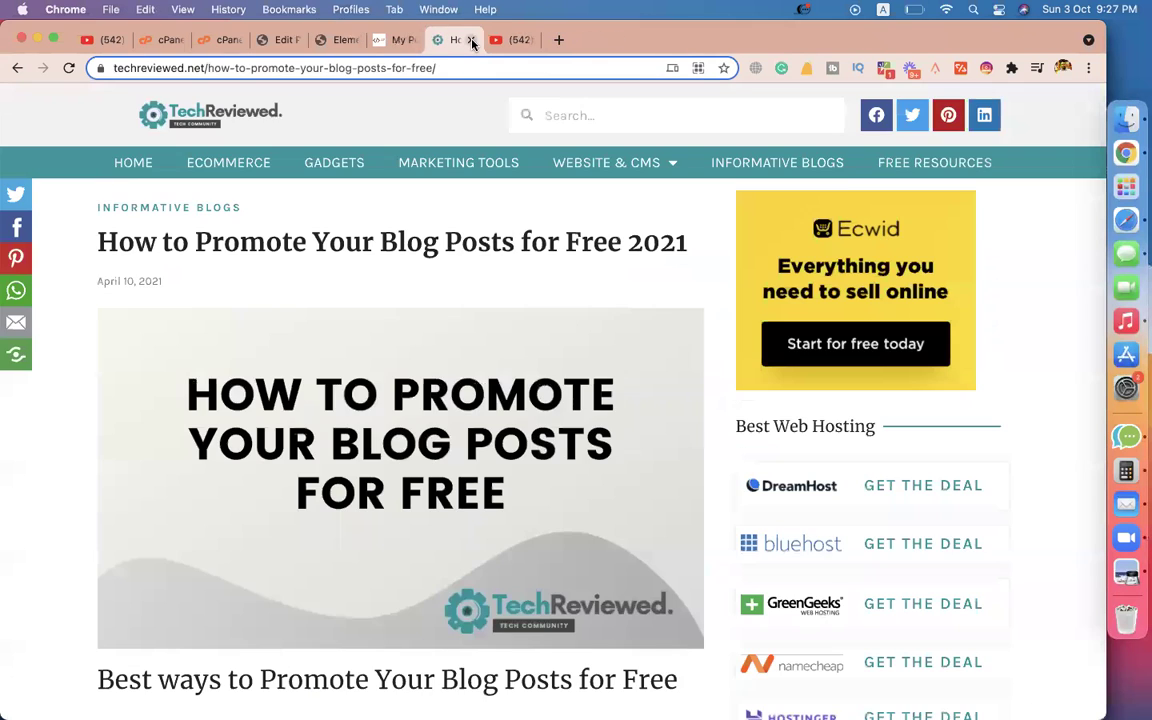
pyautogui.click(472, 41)
pyautogui.click(472, 41)
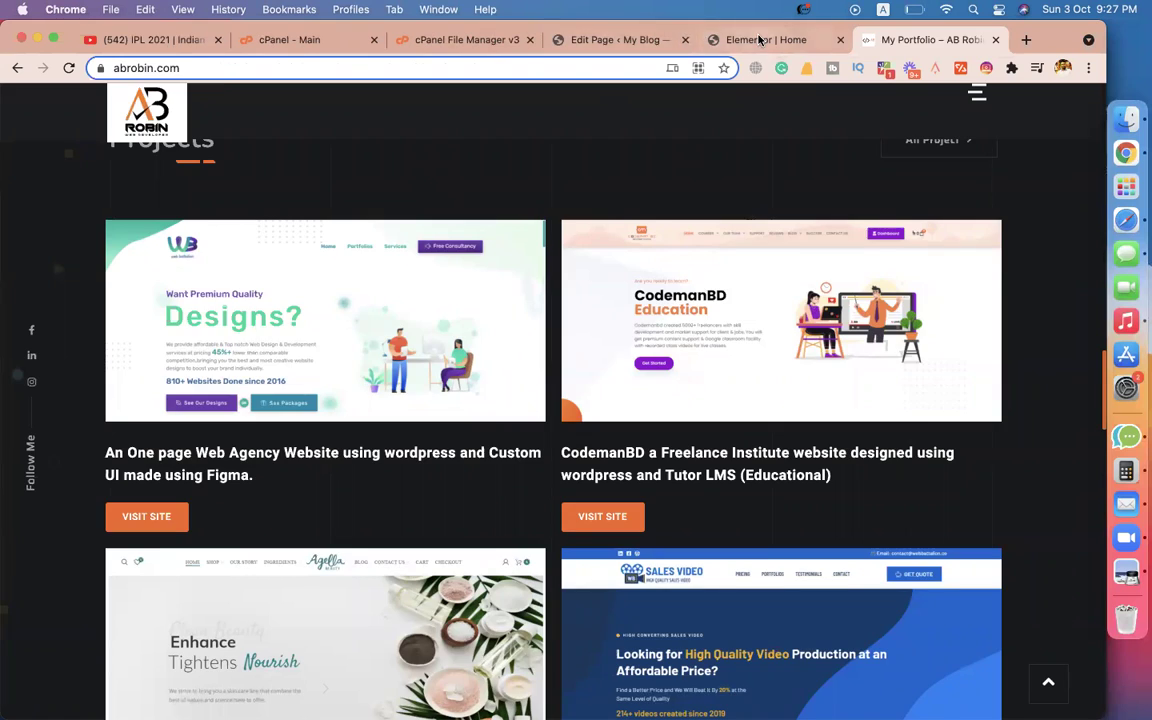
pyautogui.click(740, 40)
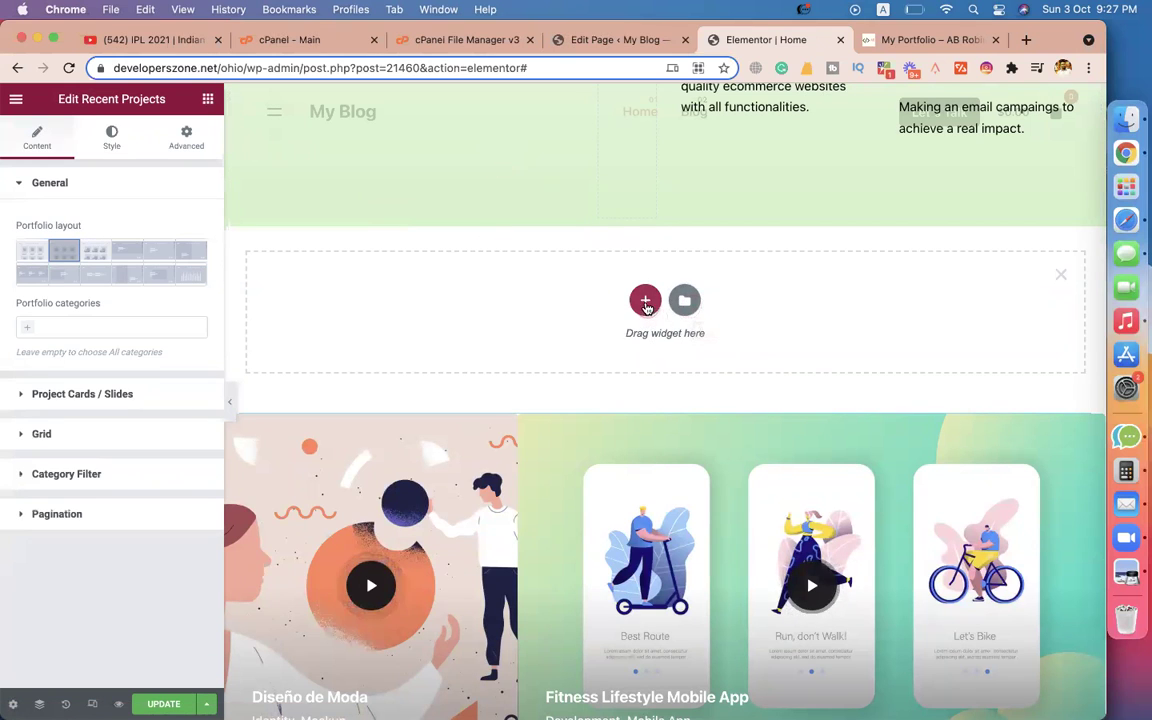
# Give the new section a three equal columns layout.
pyautogui.click(645, 301)
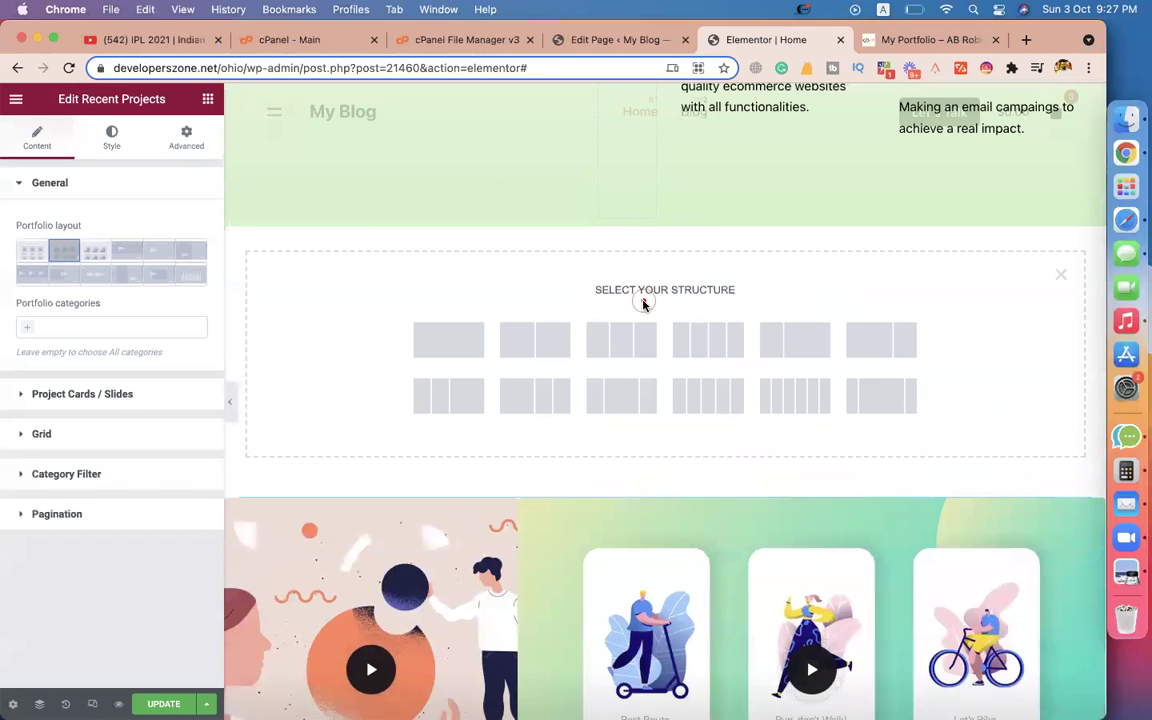
pyautogui.click(555, 335)
pyautogui.click(605, 340)
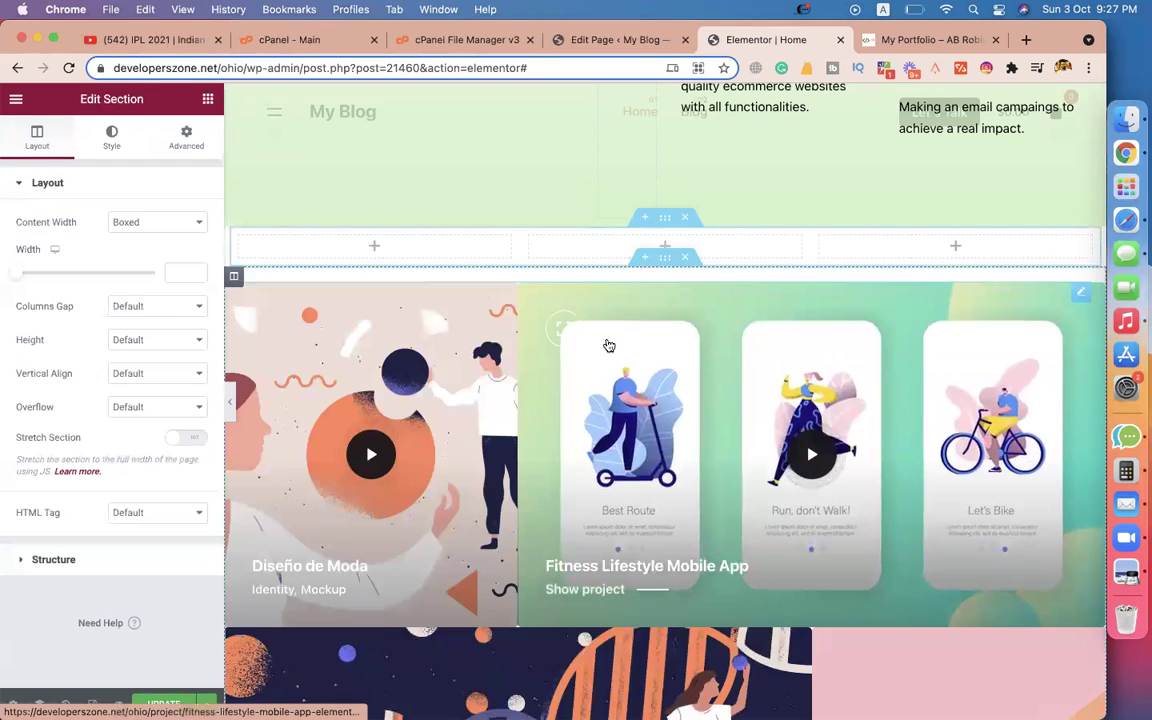
# Place an Image widget in the first column, discarding a trial Icon Box.
pyautogui.click(207, 101)
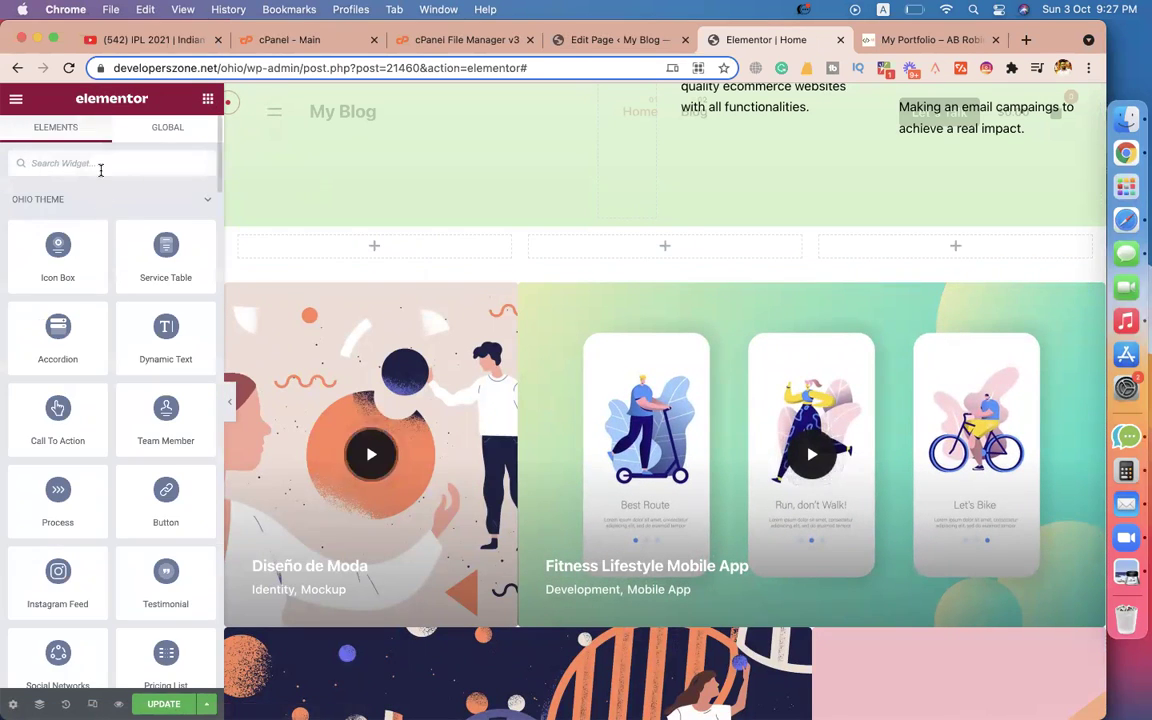
pyautogui.moveTo(59, 242); pyautogui.dragTo(355, 245)
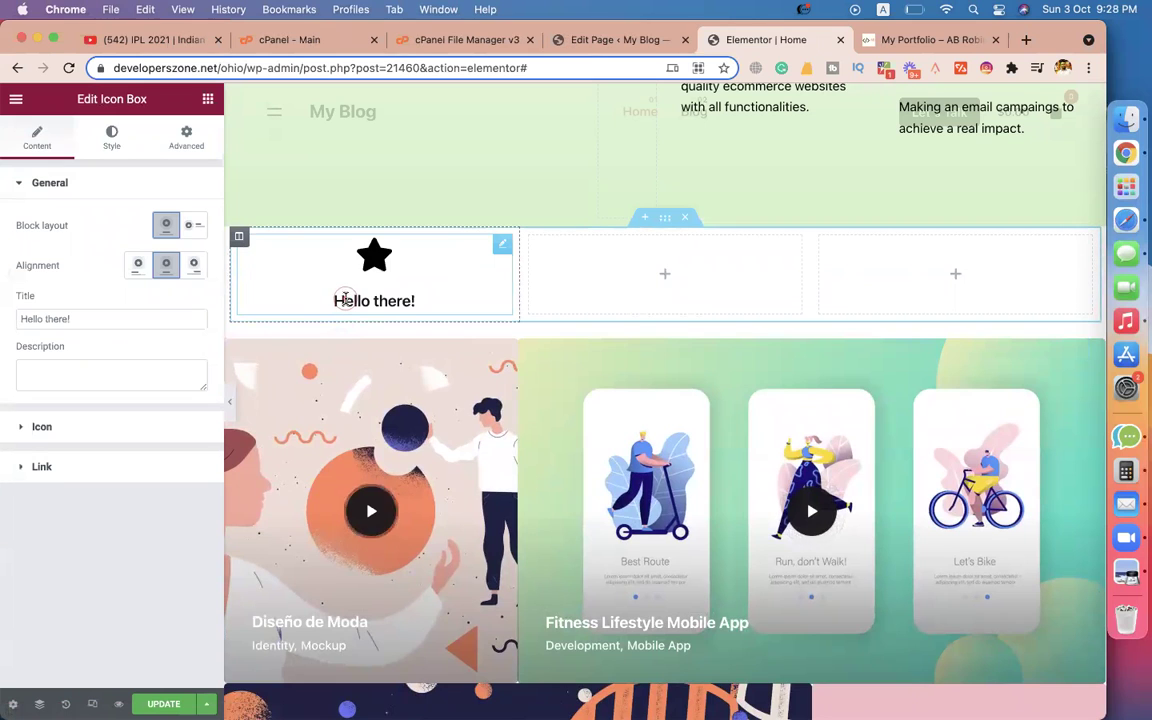
pyautogui.rightClick(505, 241)
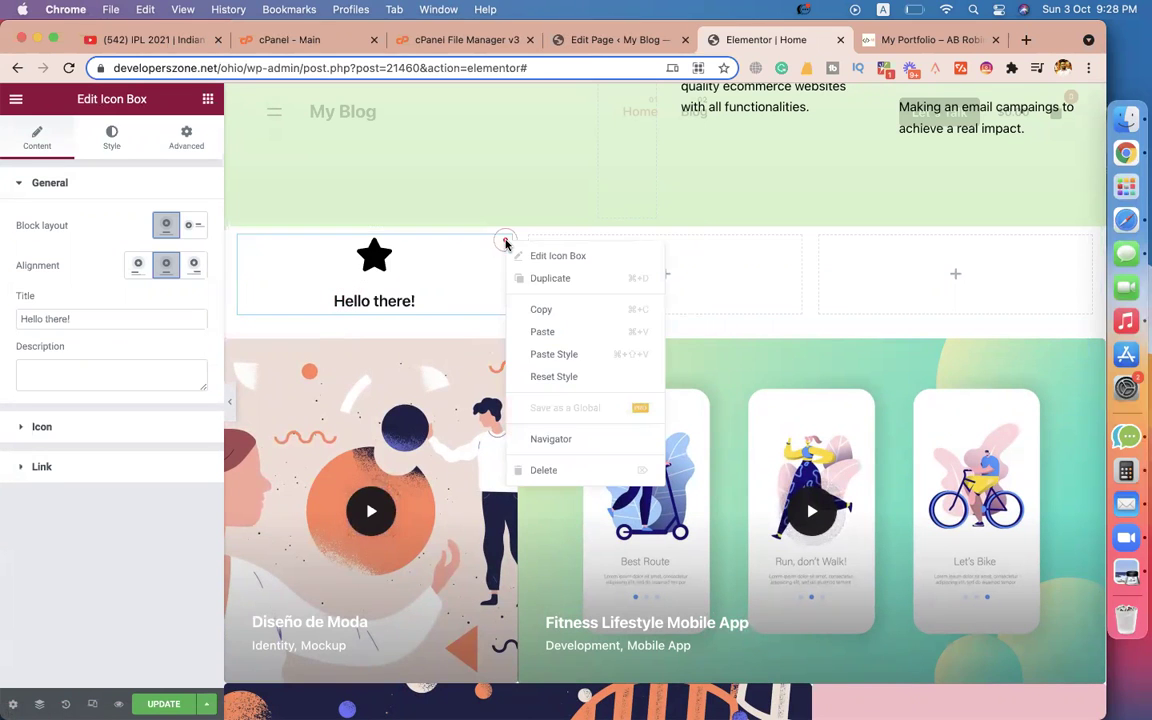
pyautogui.click(527, 472)
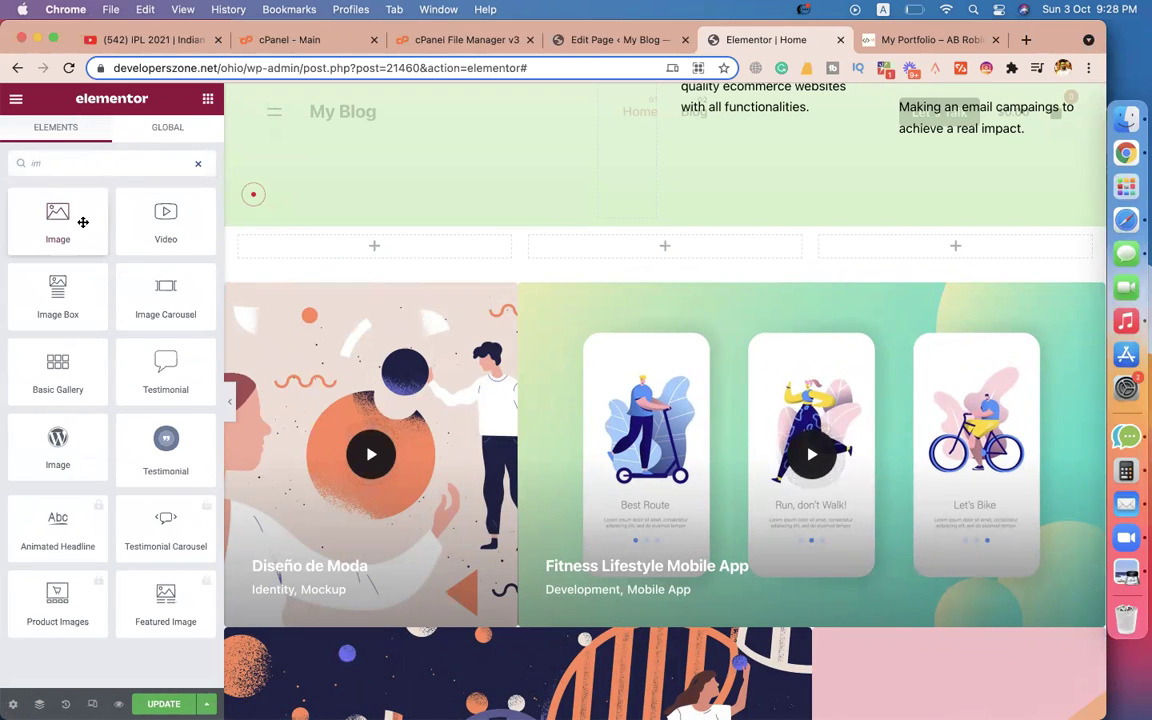
pyautogui.moveTo(57, 215); pyautogui.dragTo(365, 252)
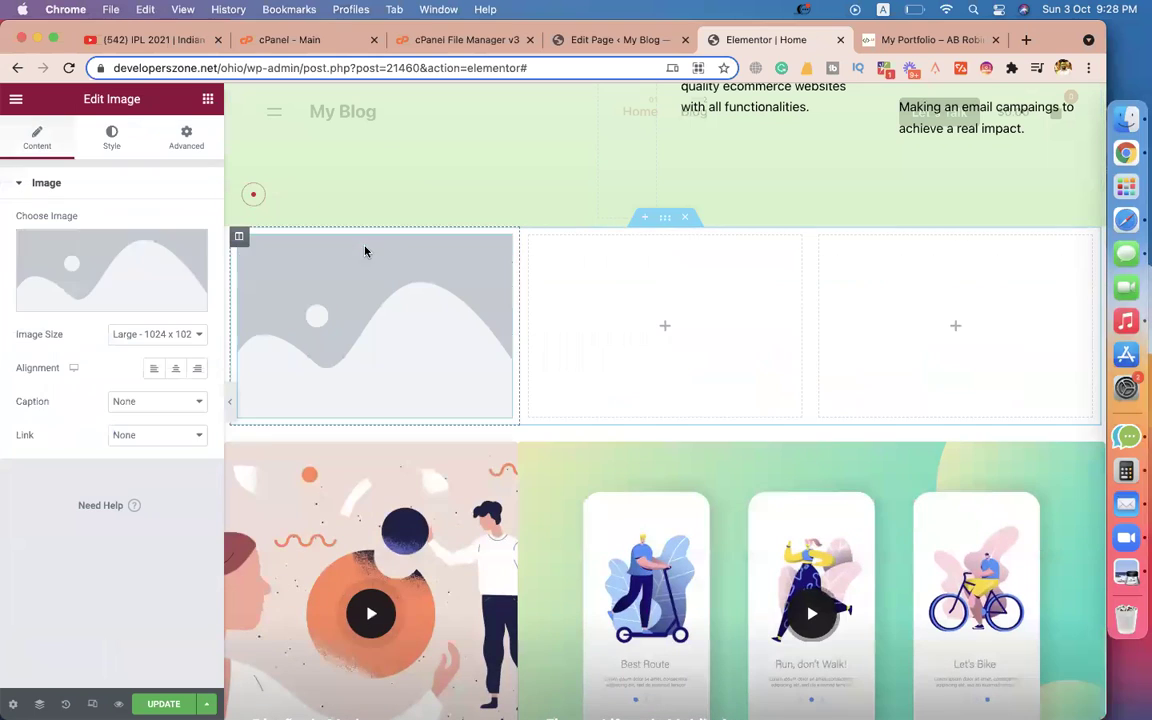
pyautogui.click(921, 42)
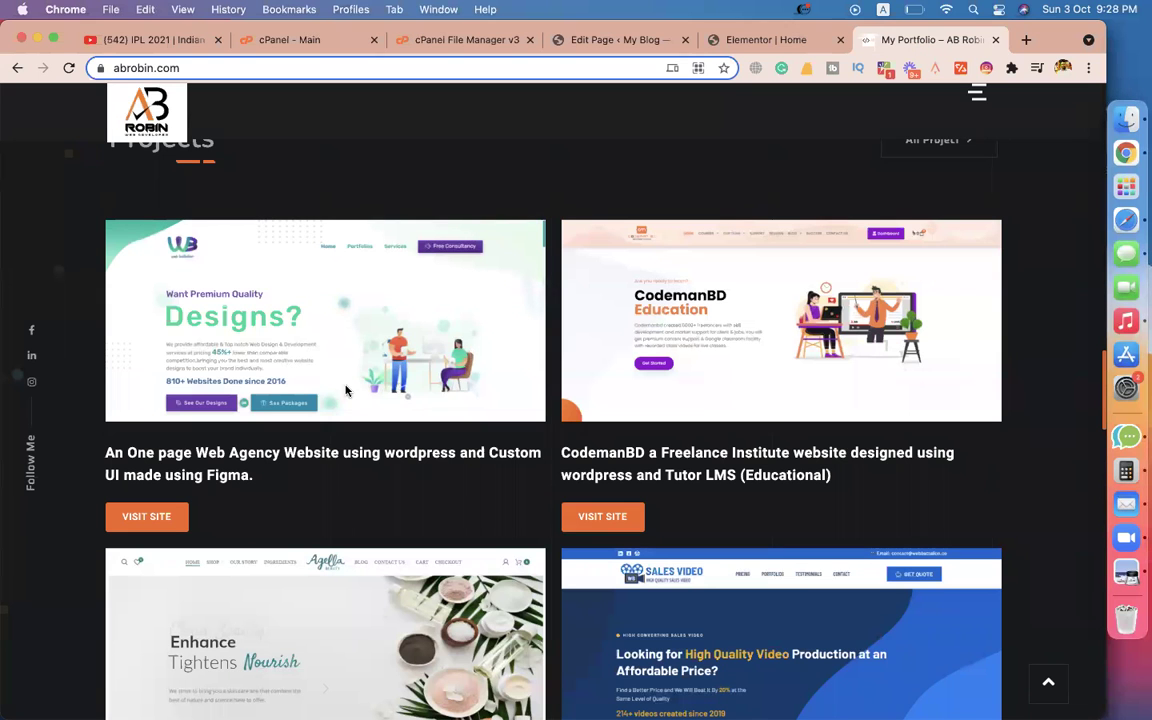
pyautogui.rightClick(285, 346)
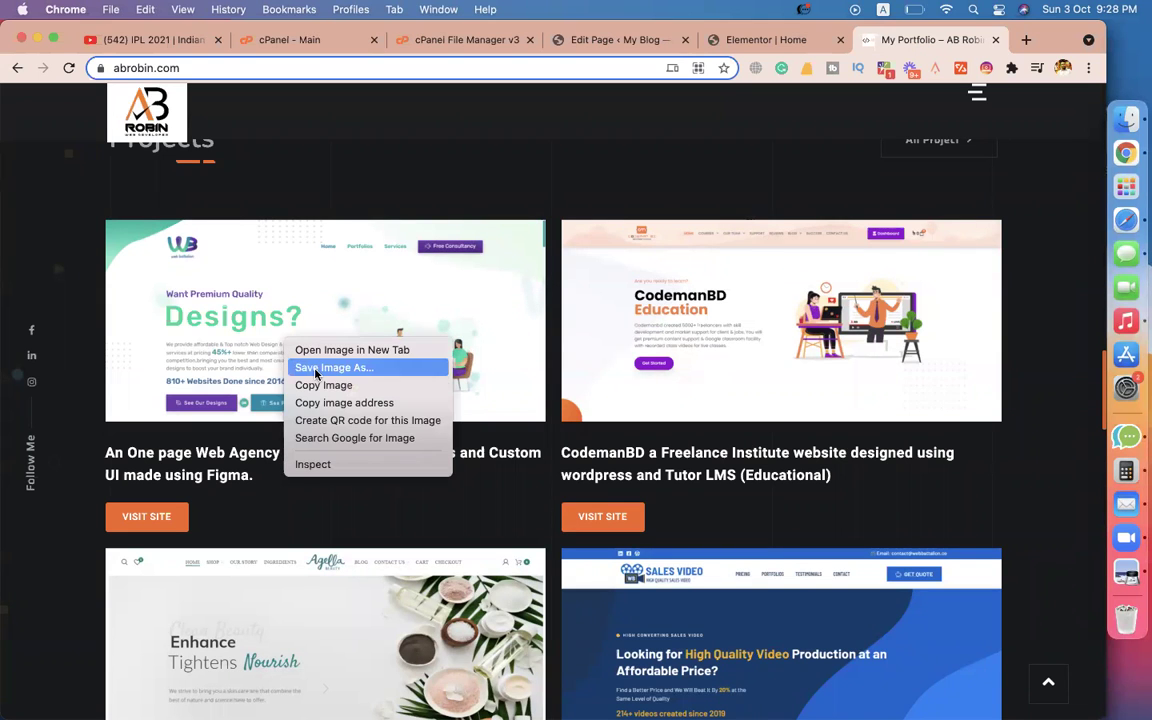
pyautogui.click(315, 370)
pyautogui.write('design1')
pyautogui.press('Return')
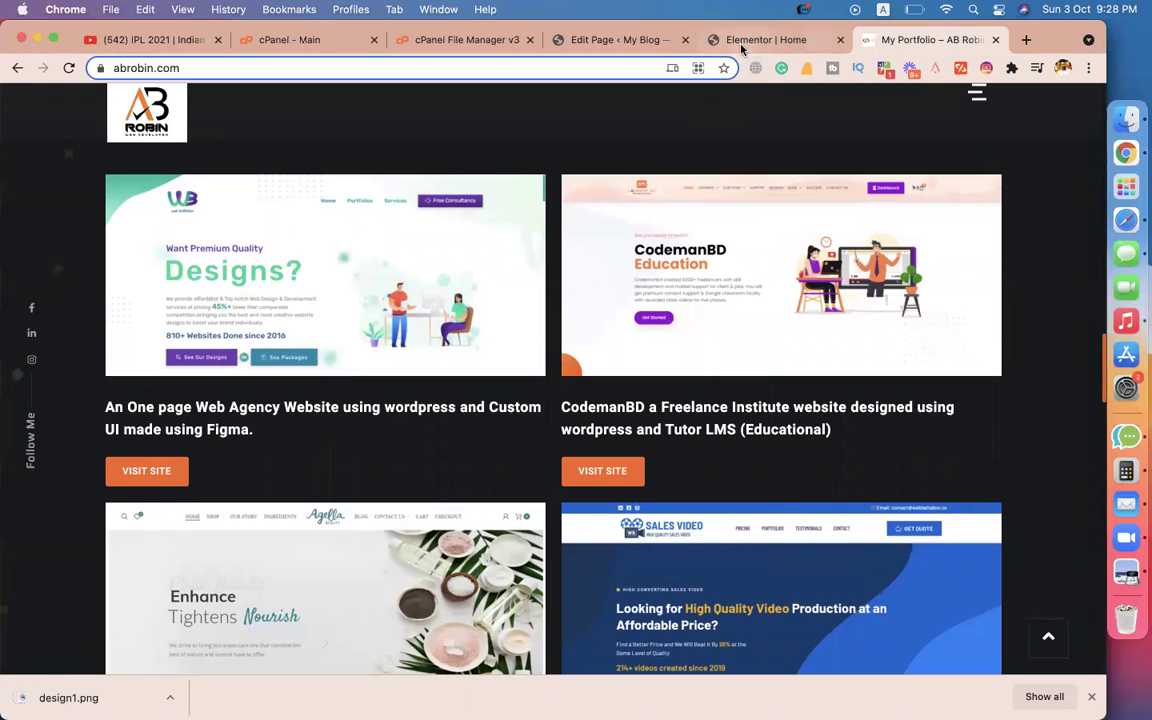
pyautogui.click(636, 42)
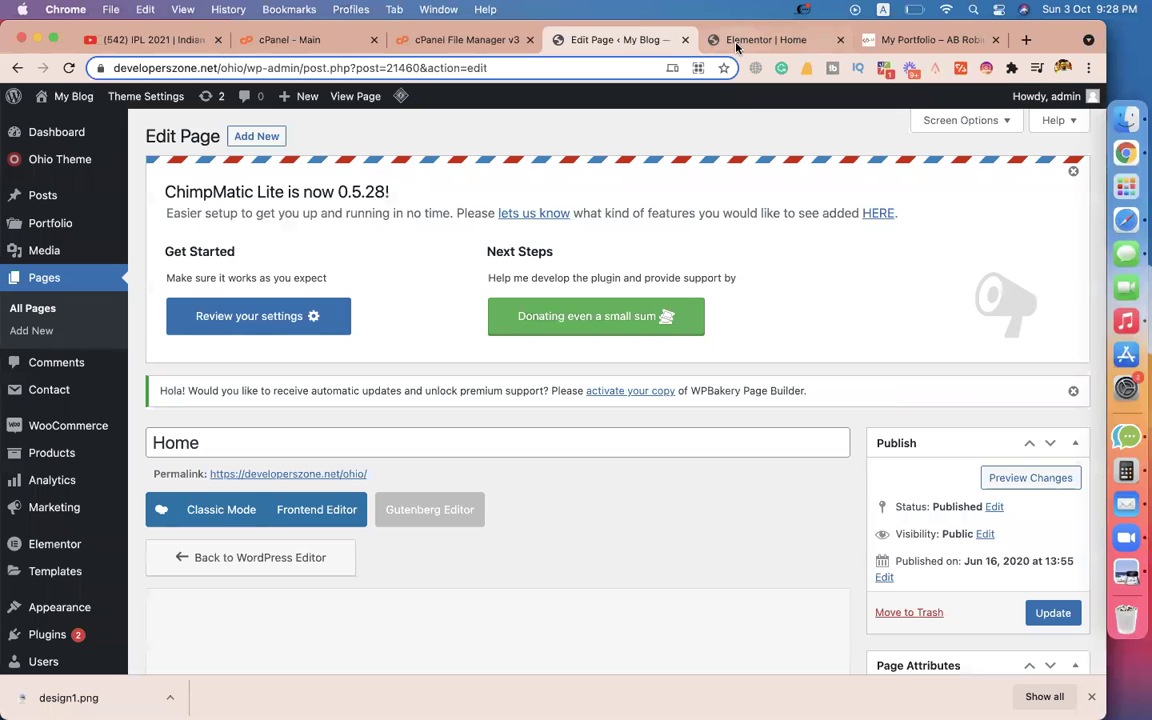
# Upload design1.png to the Media Library and insert it into the first column's Image widget.
pyautogui.click(736, 45)
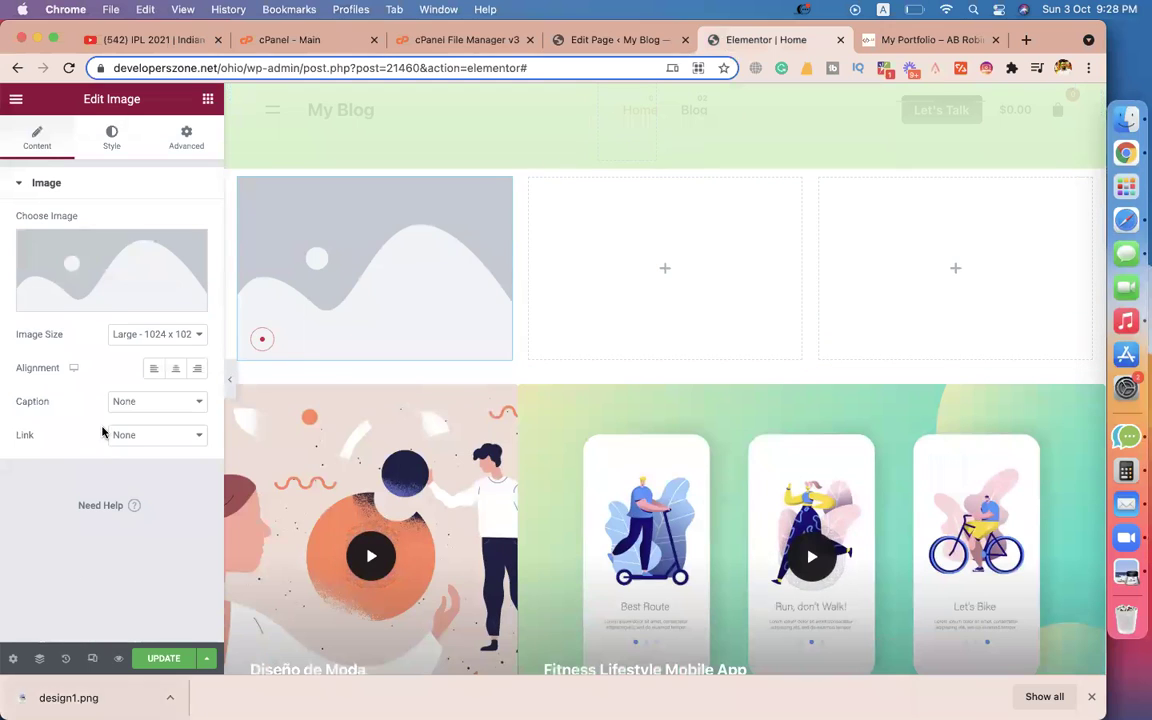
pyautogui.click(103, 282)
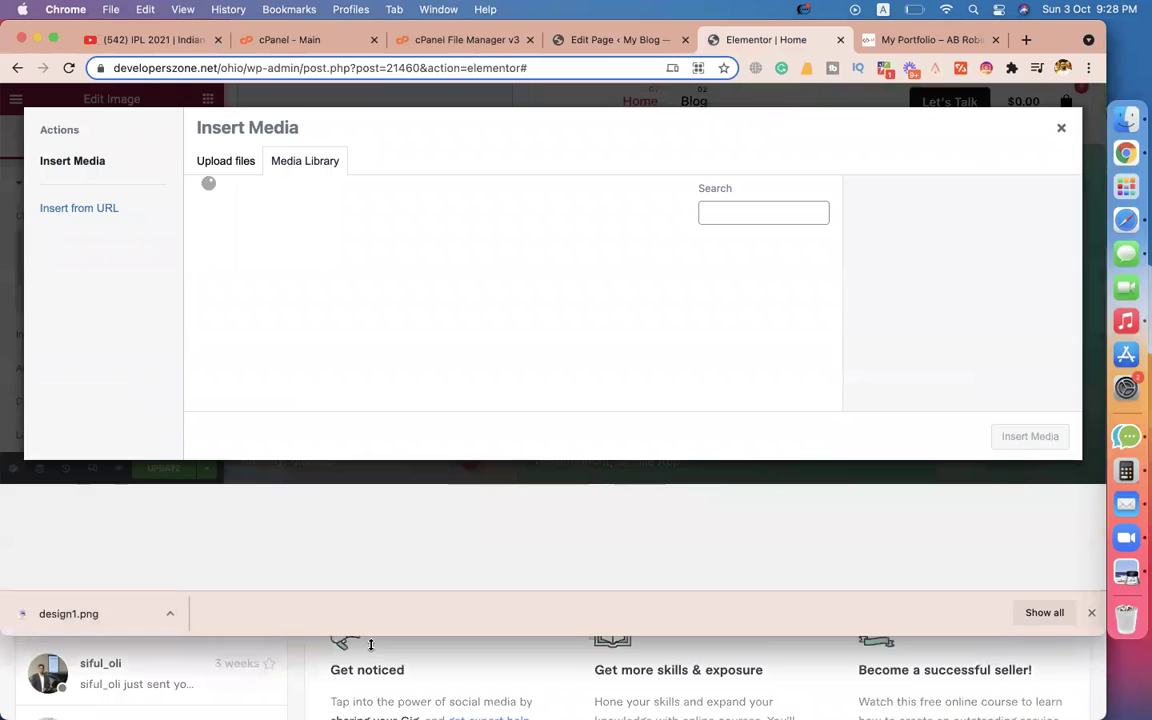
pyautogui.moveTo(160, 614); pyautogui.dragTo(368, 530)
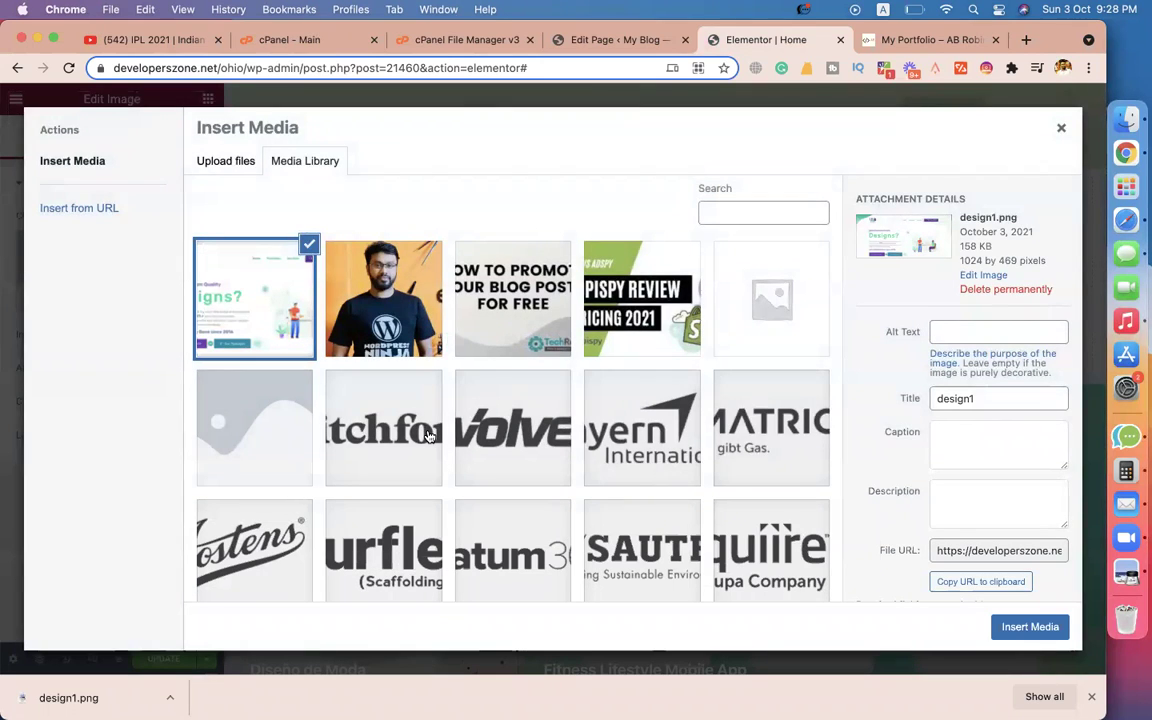
pyautogui.click(1026, 630)
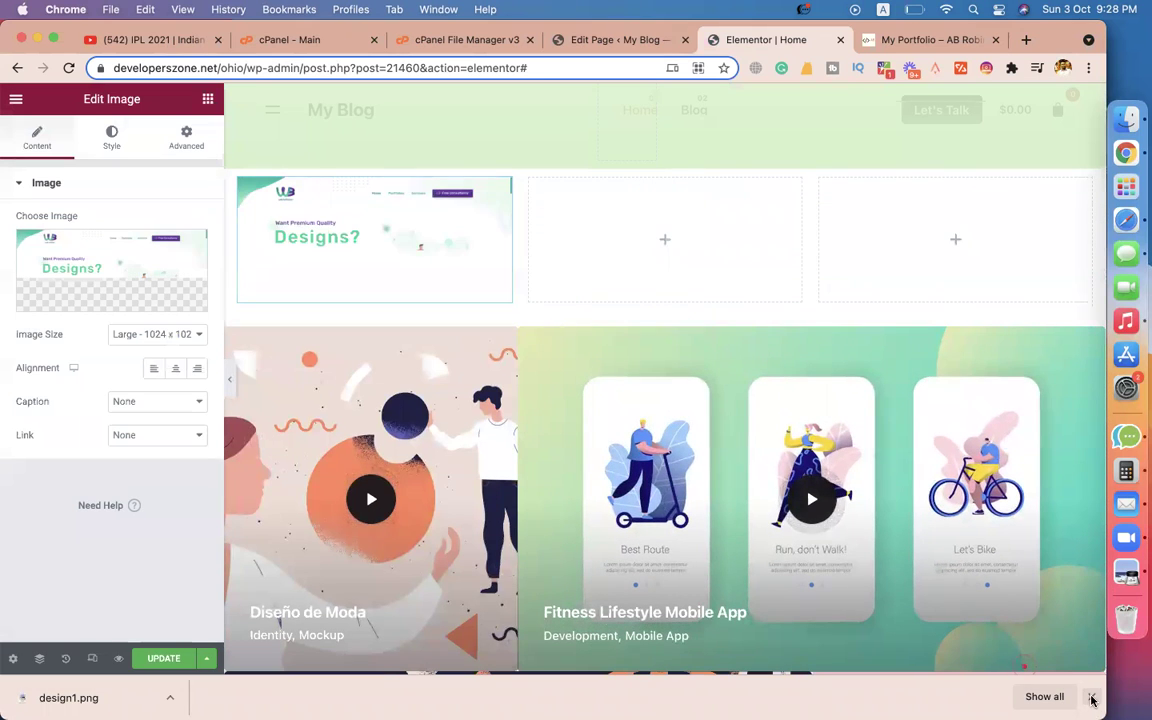
pyautogui.click(1092, 698)
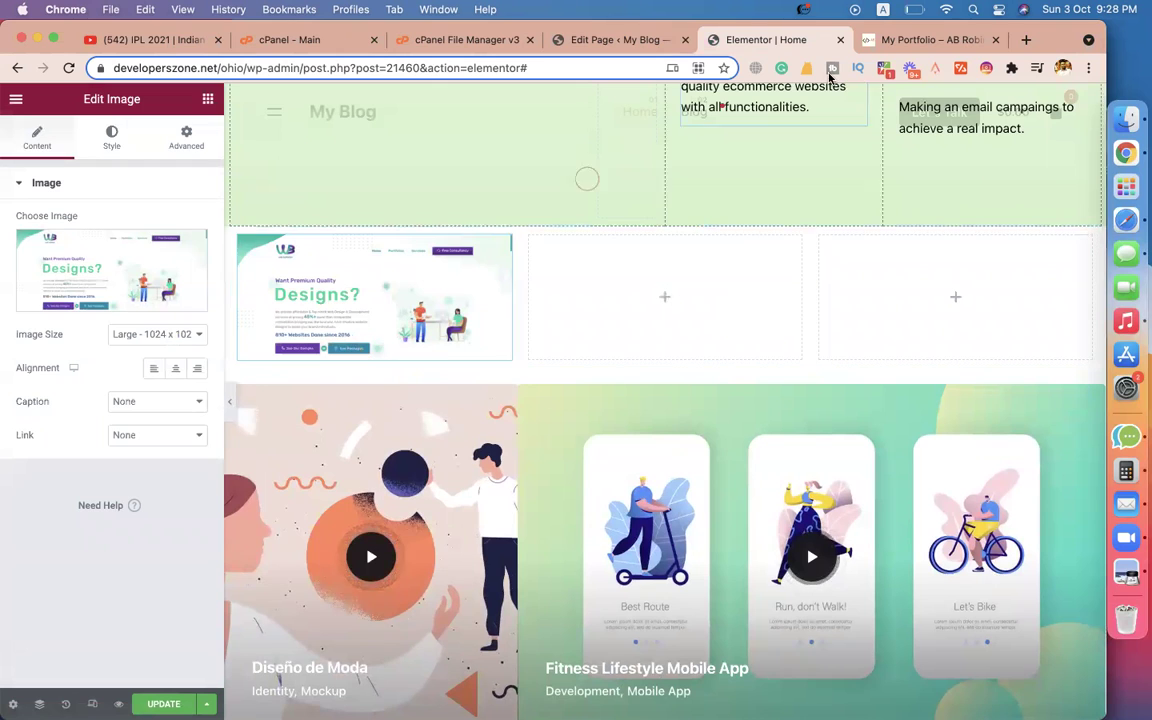
# Copy the web agency project title from the portfolio site.
pyautogui.click(900, 39)
pyautogui.moveTo(254, 476); pyautogui.dragTo(110, 452)
pyautogui.hotkey('ctrl', 'c')
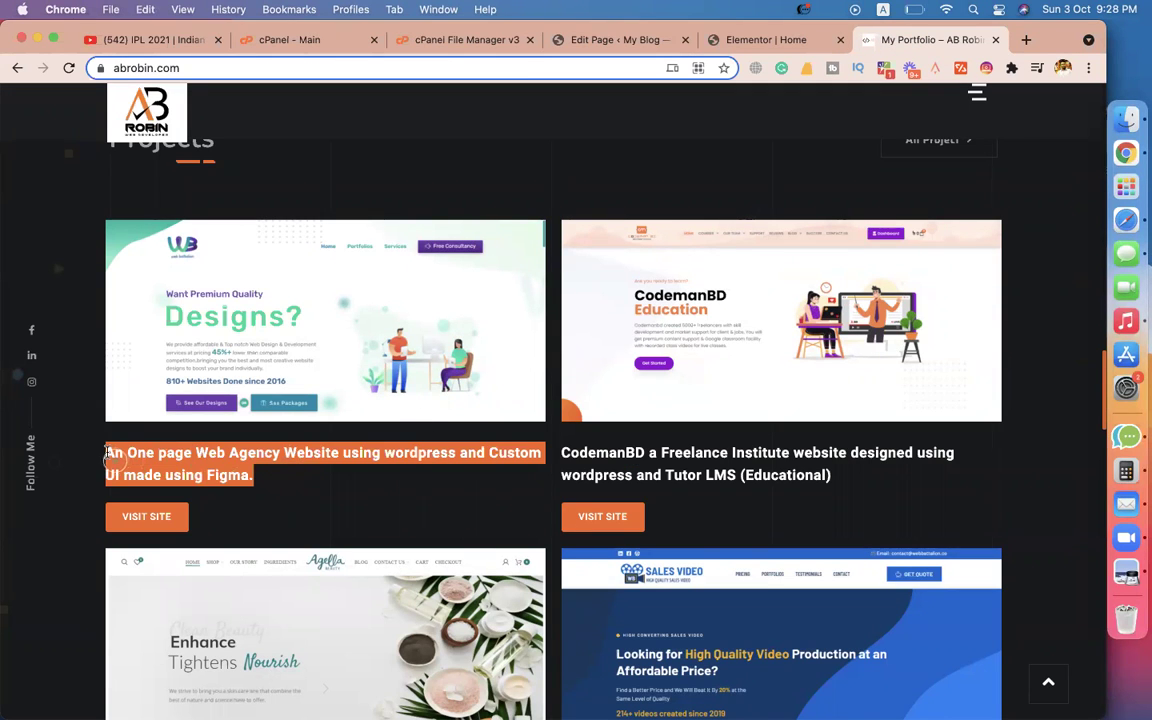
pyautogui.click(746, 40)
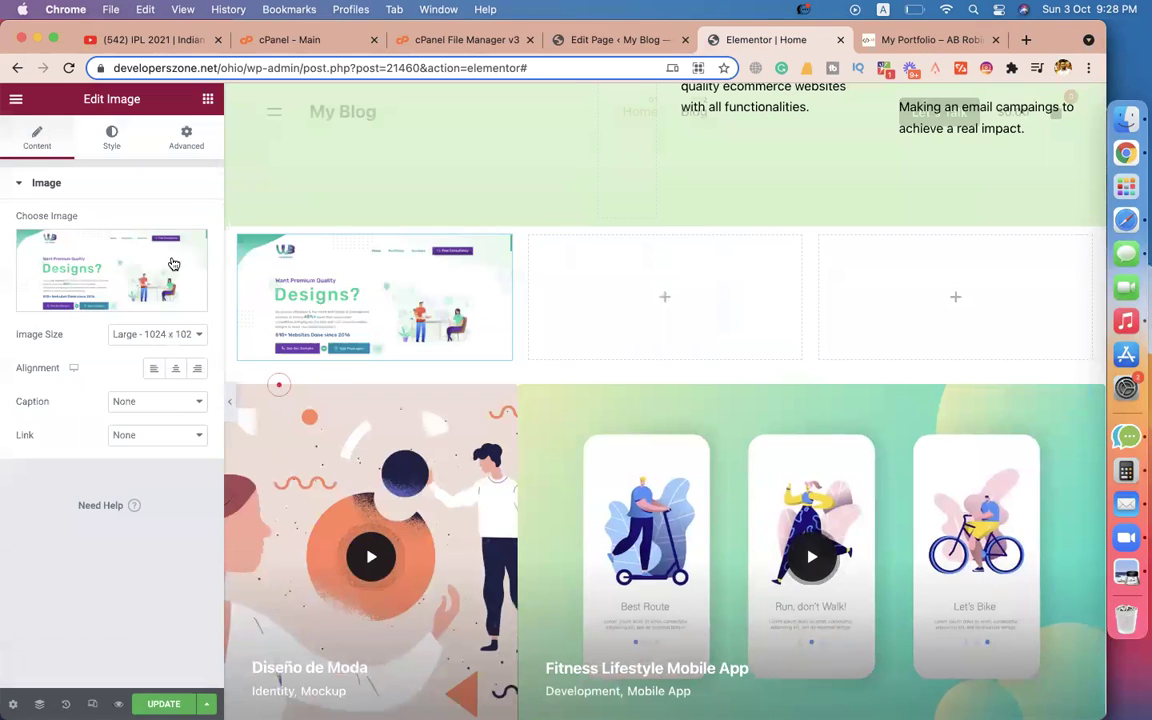
pyautogui.click(205, 100)
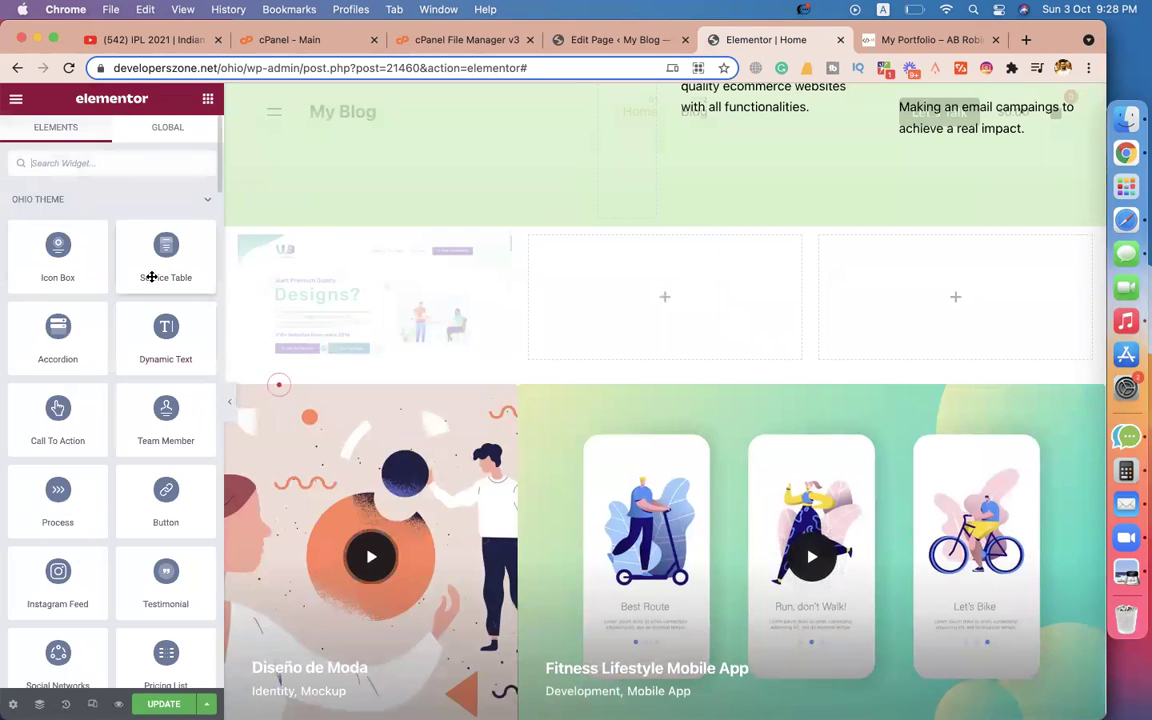
pyautogui.click(85, 168)
# Add a Text Editor widget under the image and paste the project title into it.
pyautogui.write('para')
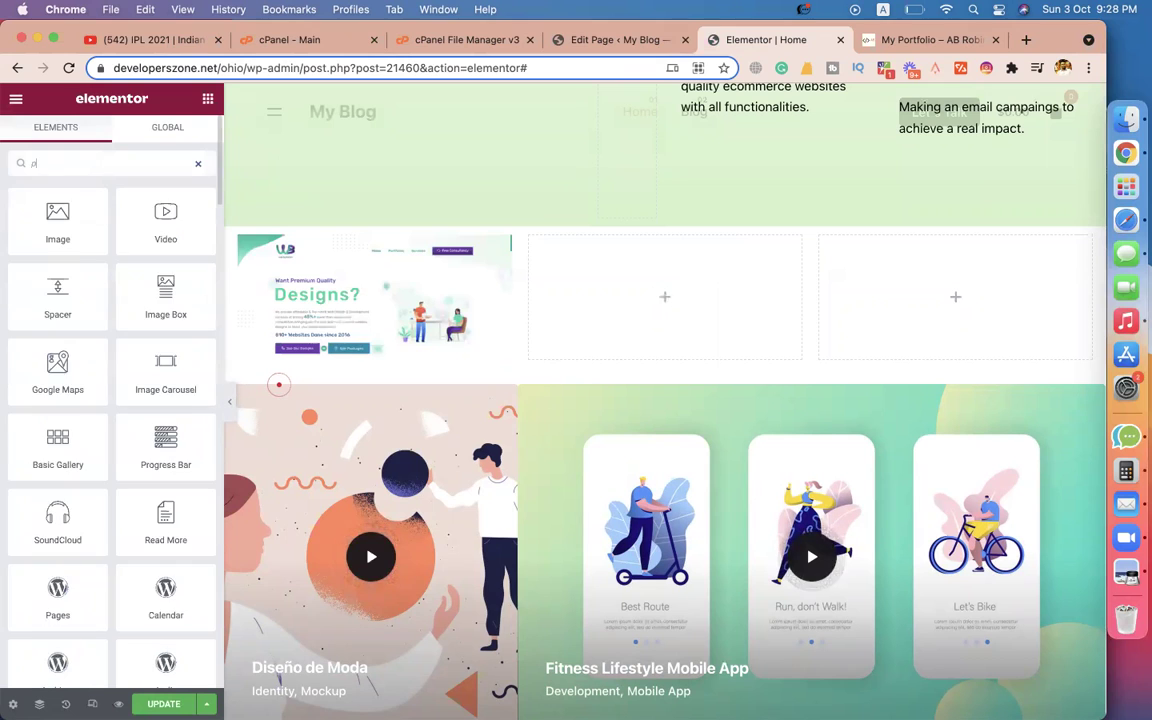
pyautogui.press('BackSpace')
pyautogui.press('BackSpace')
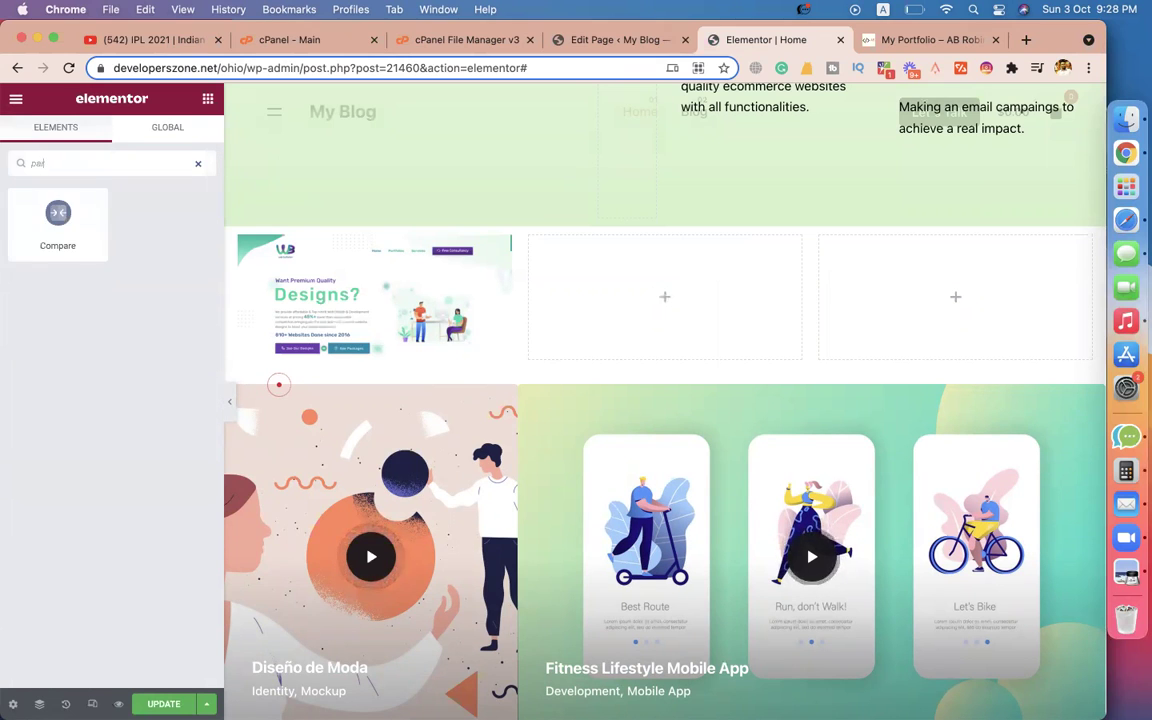
pyautogui.press('BackSpace')
pyautogui.press('BackSpace')
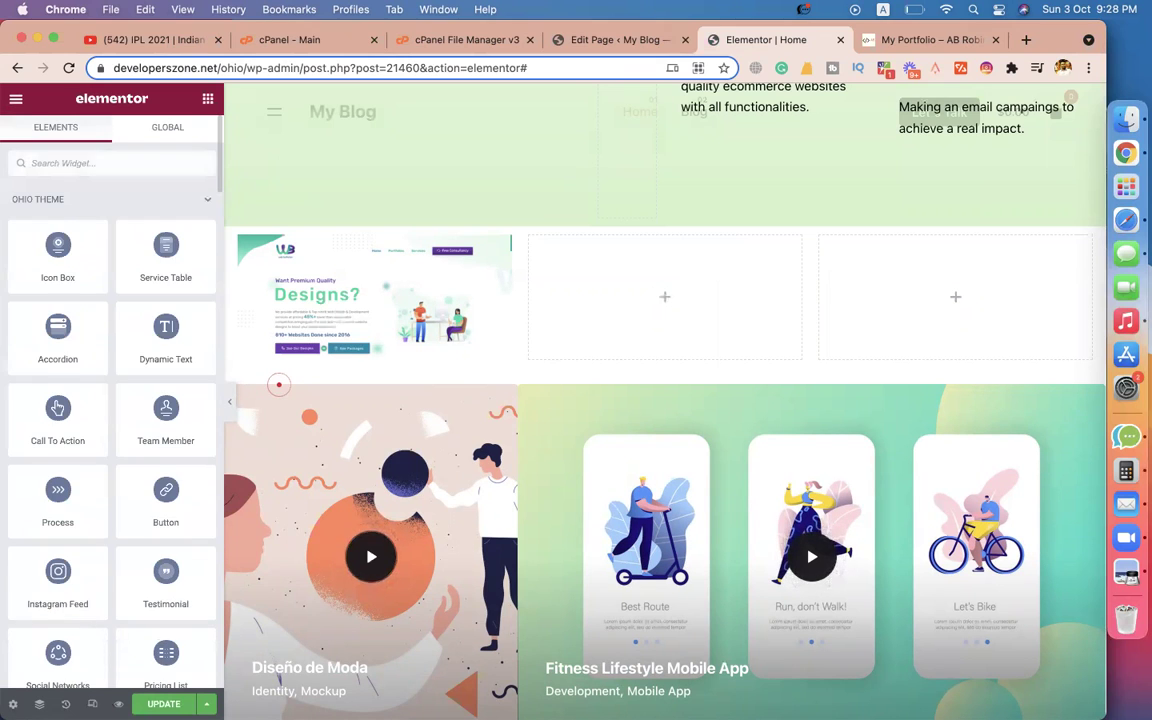
pyautogui.write('tex')
pyautogui.moveTo(172, 222); pyautogui.dragTo(362, 362)
pyautogui.click(141, 368)
pyautogui.hotkey('ctrl', 'a')
pyautogui.hotkey('ctrl', 'v')
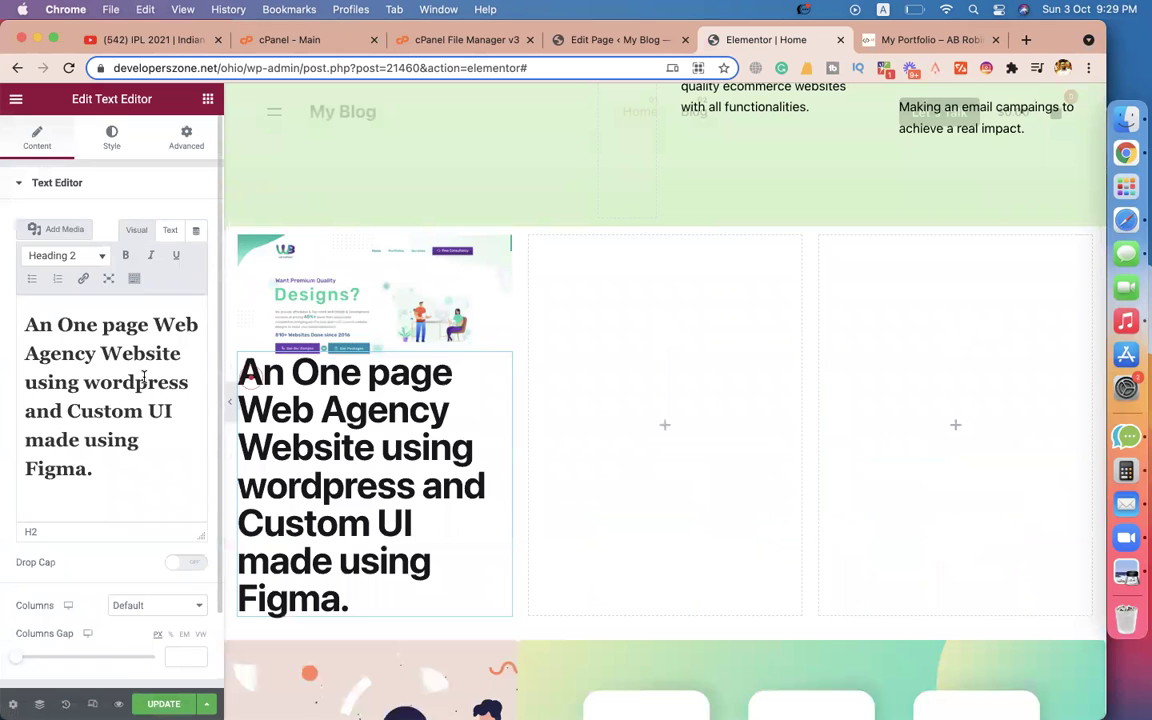
# Re-paste the caption as a plain paragraph, stripping its heading formatting via the address bar.
pyautogui.hotkey('ctrl', 'a')
pyautogui.hotkey('ctrl', 'c')
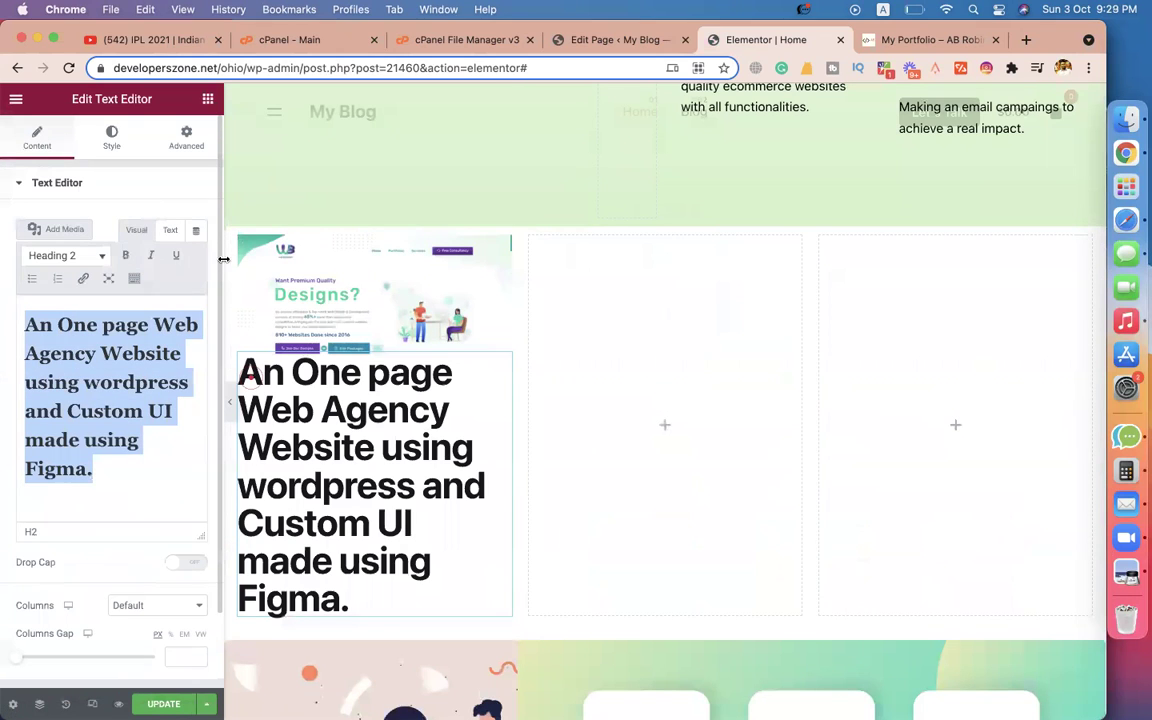
pyautogui.click(488, 67)
pyautogui.hotkey('ctrl', 'v')
pyautogui.hotkey('ctrl', 'a')
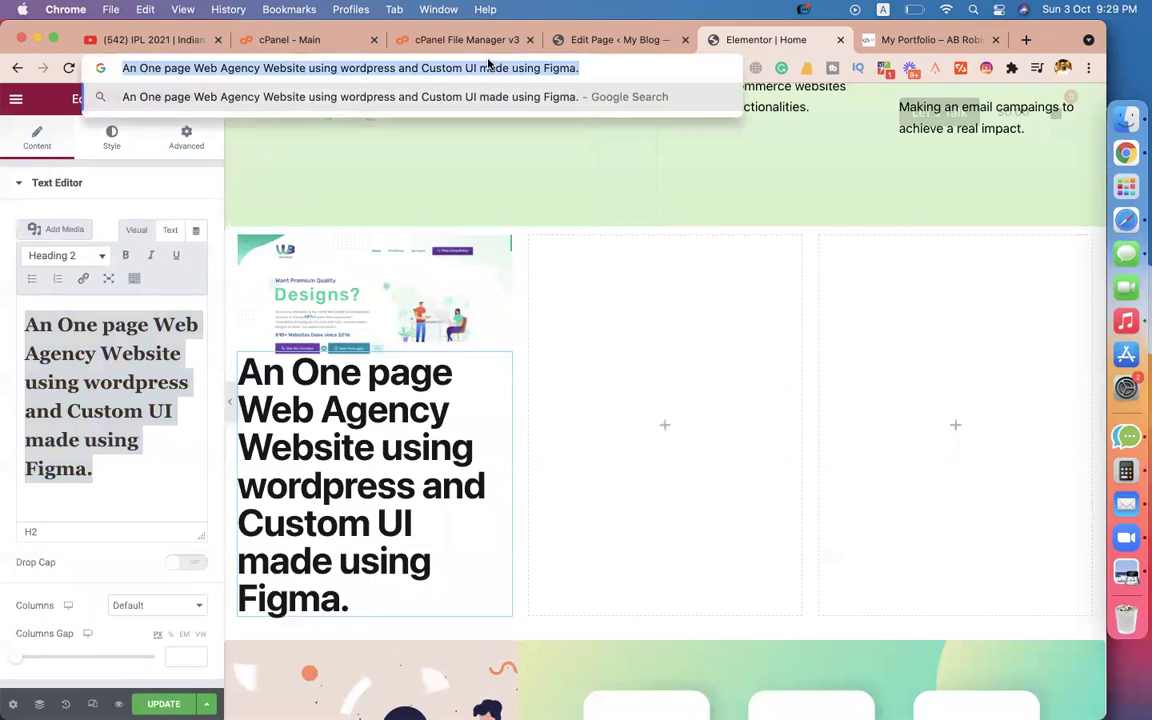
pyautogui.click(154, 483)
pyautogui.press('BackSpace')
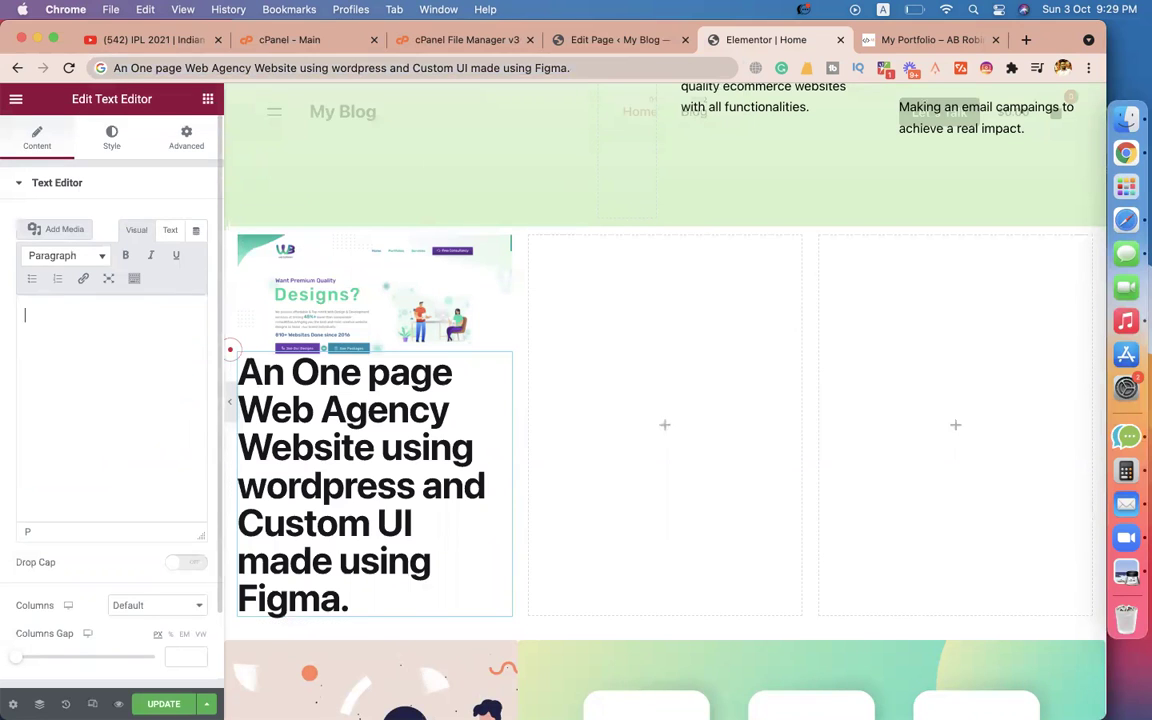
pyautogui.hotkey('ctrl', 'v')
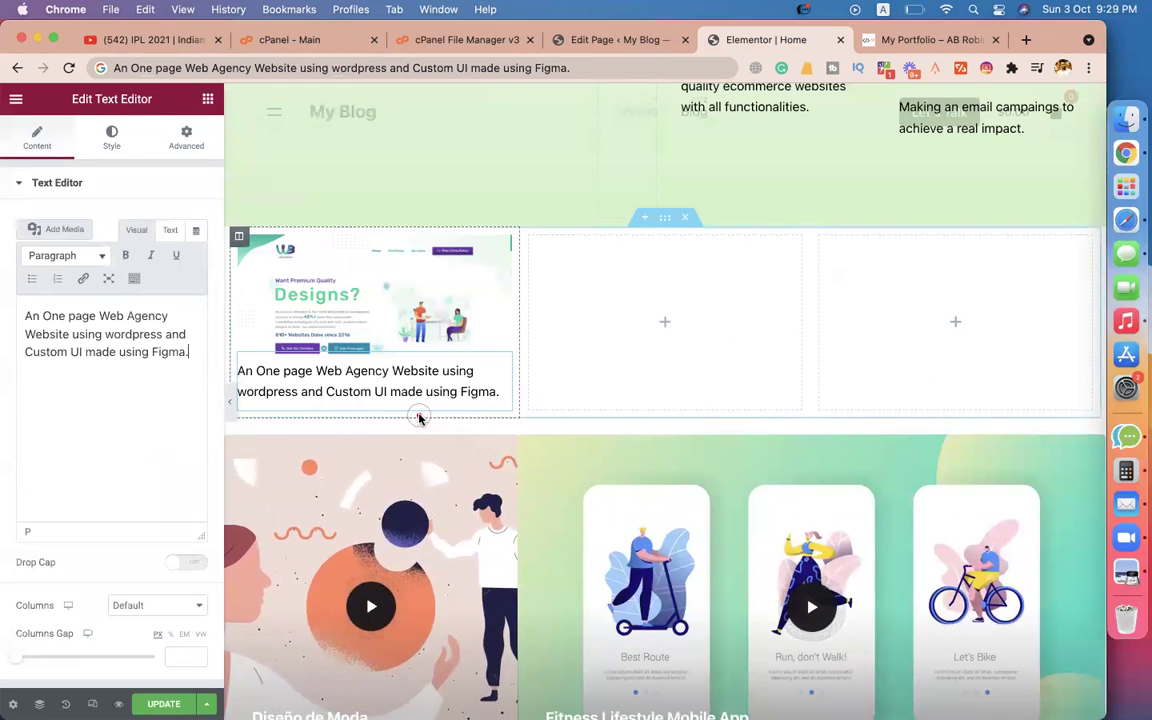
pyautogui.click(208, 98)
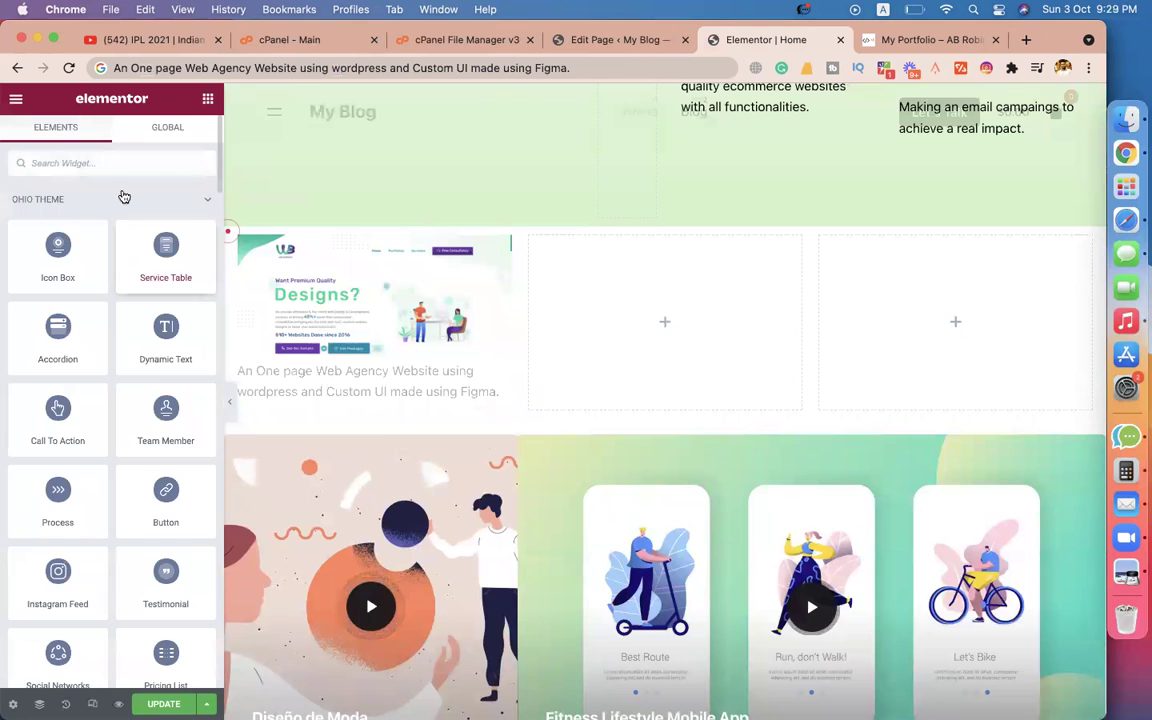
# Add a Button under the caption and copy the project's VISIT SITE link address.
pyautogui.write('but')
pyautogui.moveTo(57, 218); pyautogui.dragTo(322, 432)
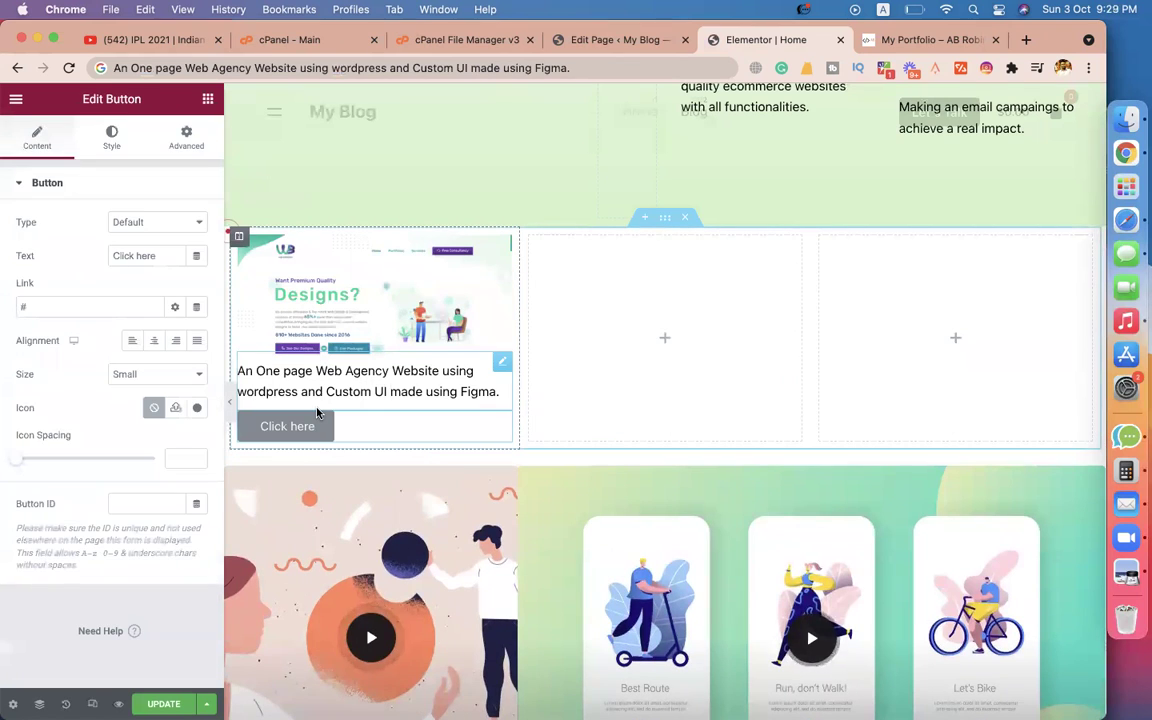
pyautogui.click(925, 39)
pyautogui.click(269, 535)
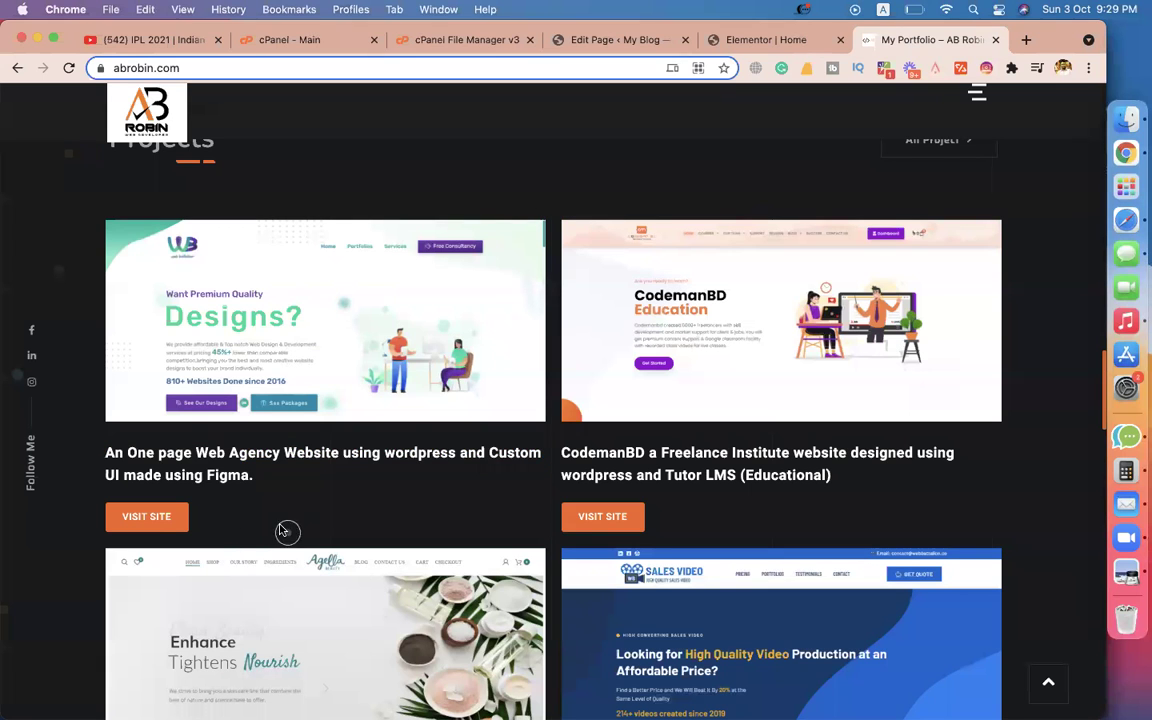
pyautogui.rightClick(153, 522)
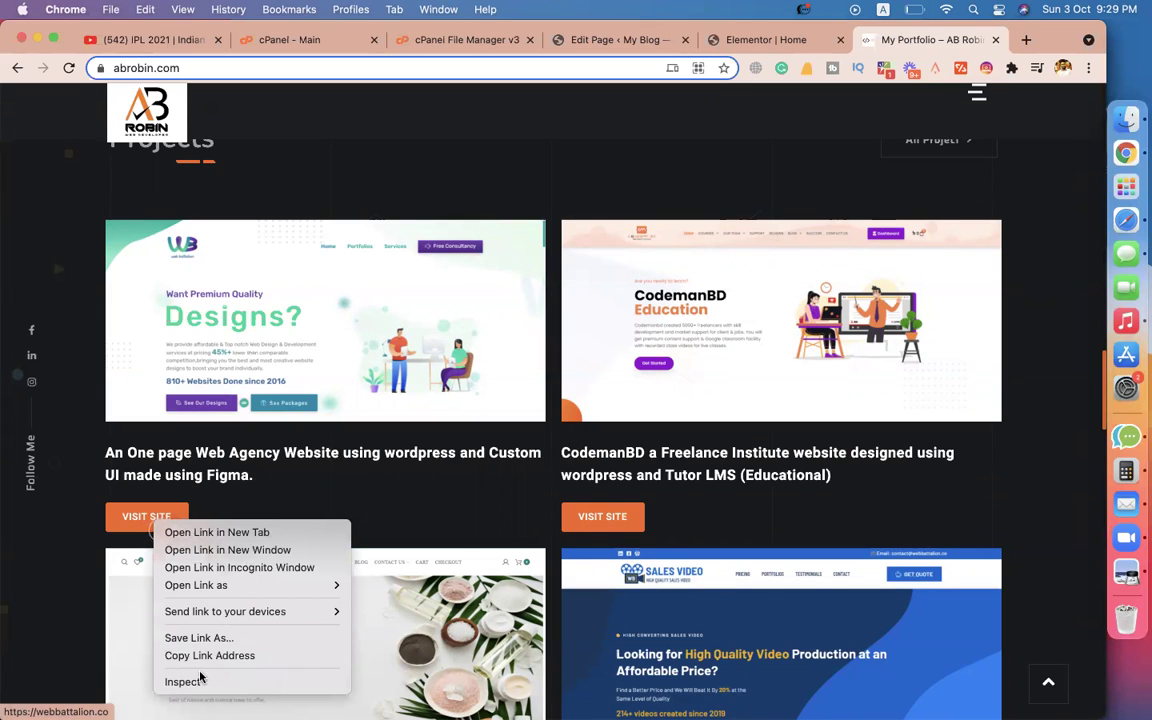
pyautogui.moveTo(200, 620)
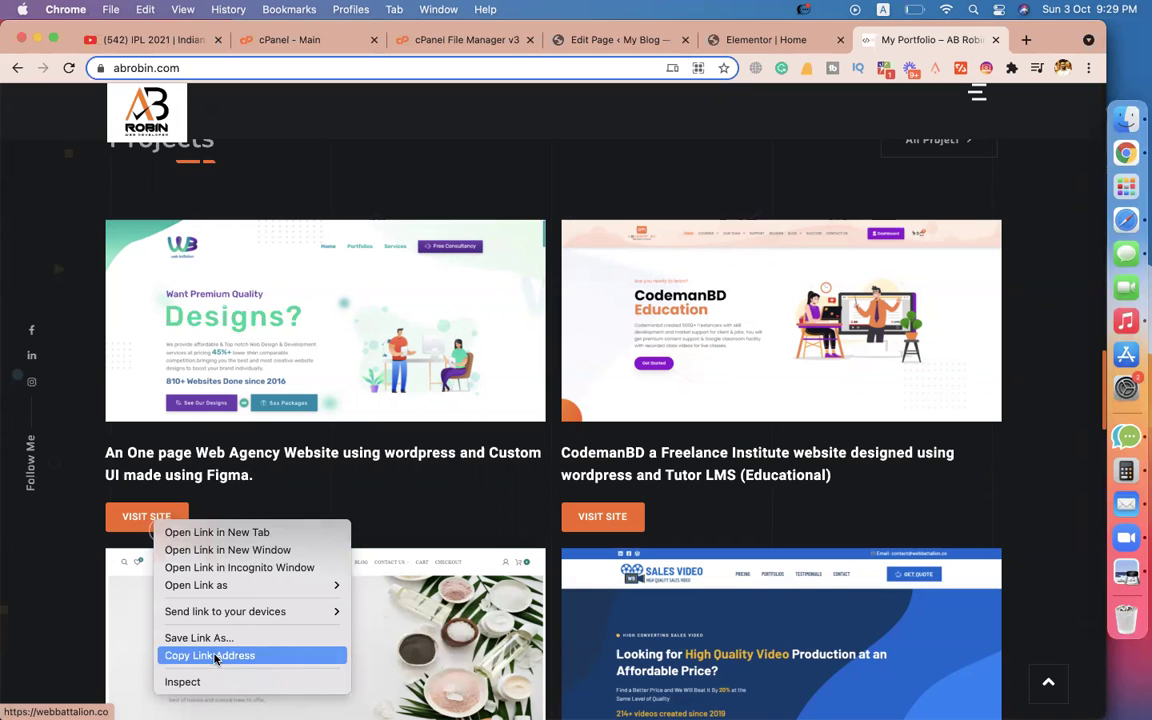
pyautogui.click(214, 656)
pyautogui.click(745, 40)
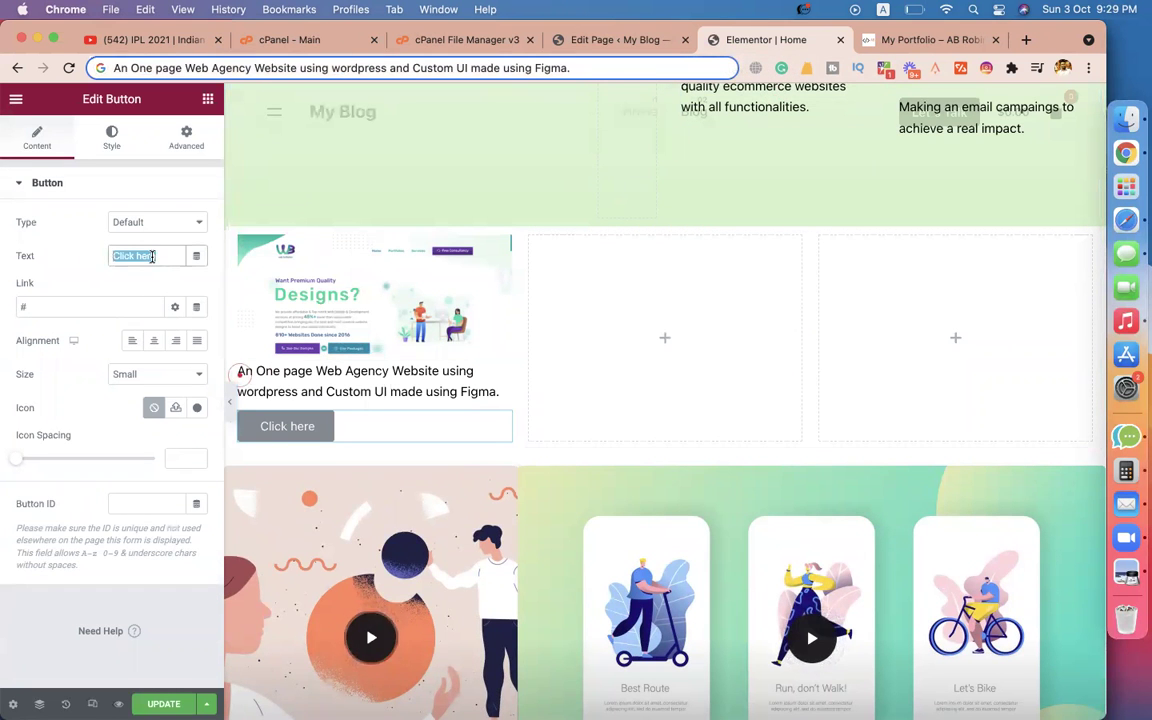
pyautogui.write('View We')
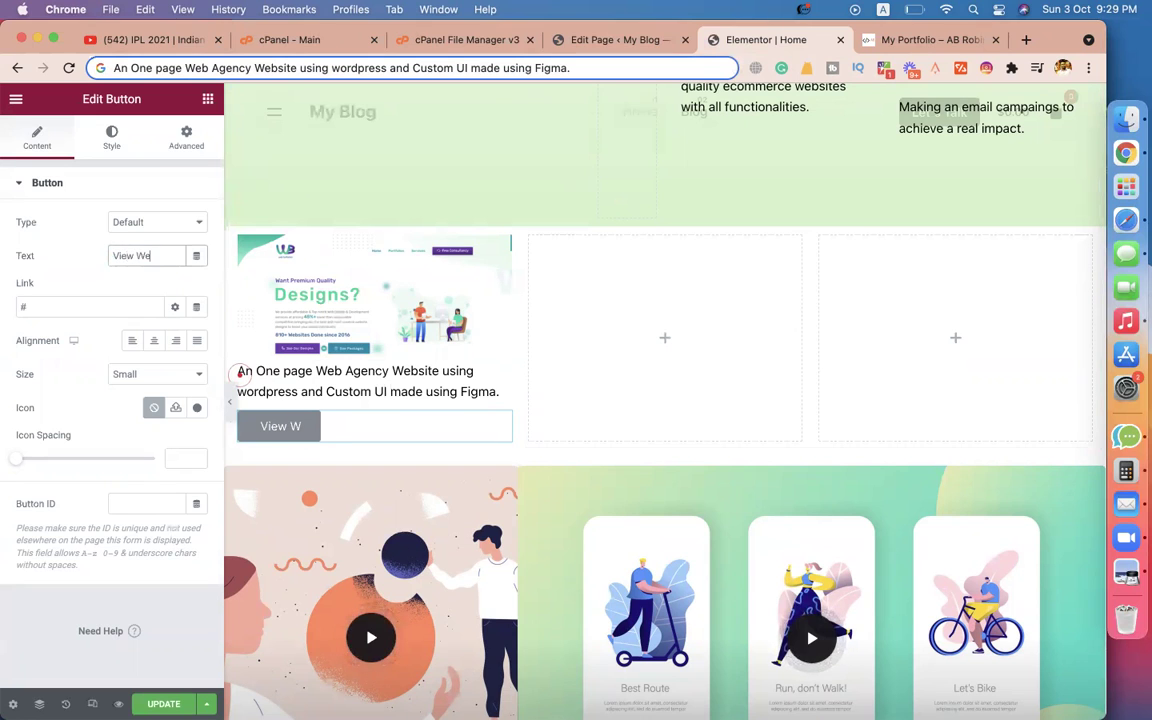
pyautogui.click(41, 306)
pyautogui.press('BackSpace')
pyautogui.press('cmd+v')
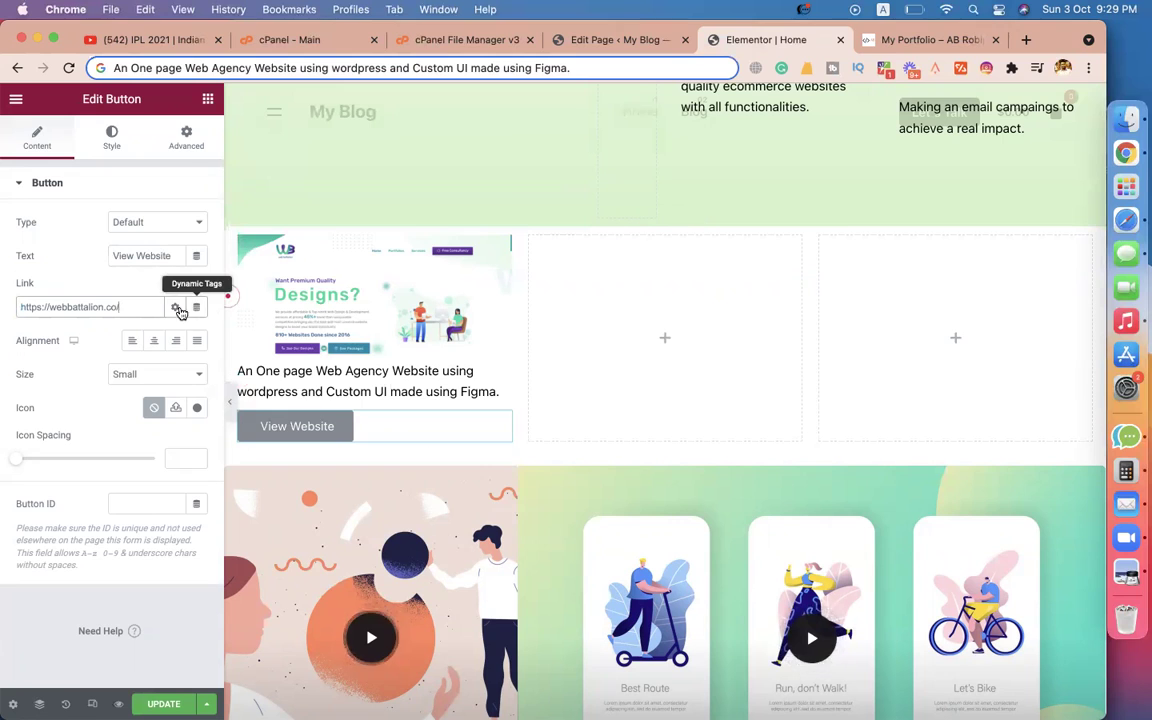
pyautogui.click(175, 307)
pyautogui.click(53, 333)
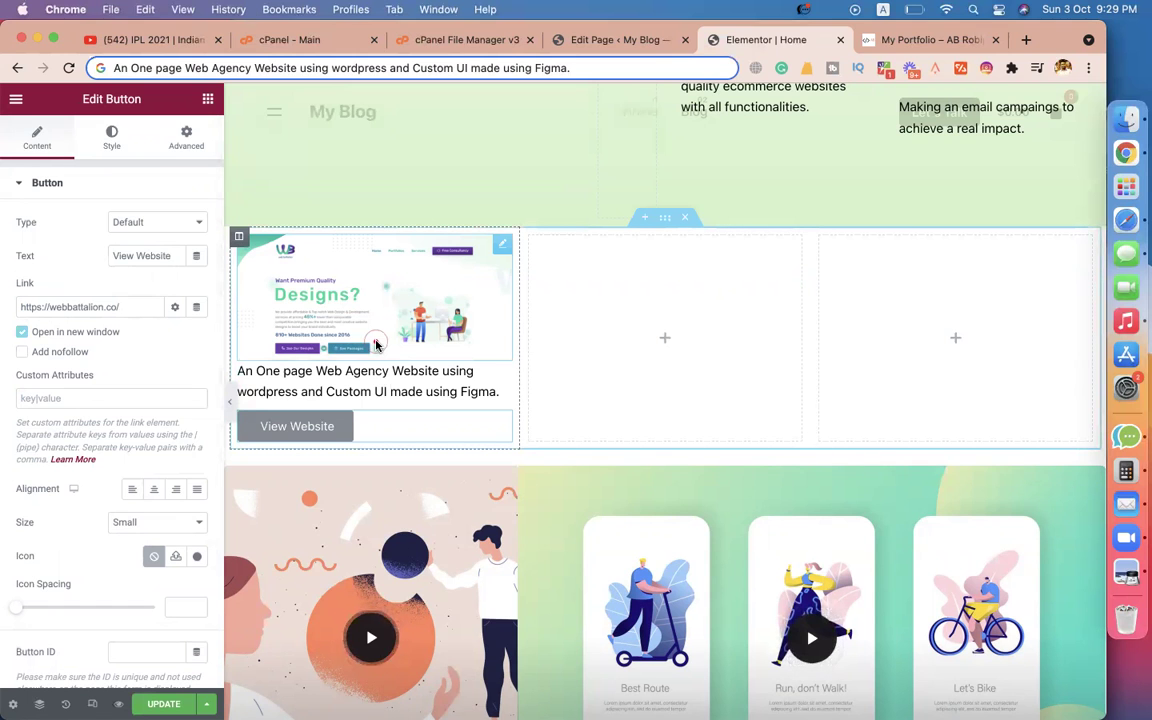
pyautogui.scroll(10, 375, 343)
pyautogui.scroll(-5, 375, 343)
pyautogui.scroll(-4, 375, 343)
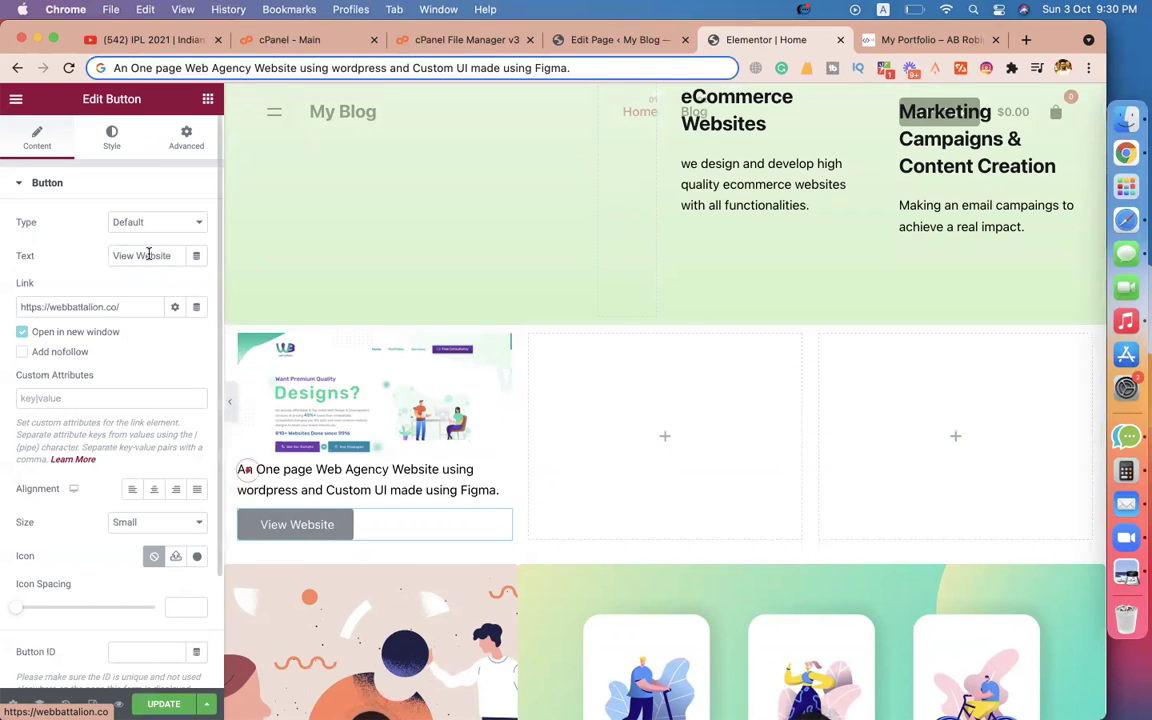
pyautogui.click(112, 143)
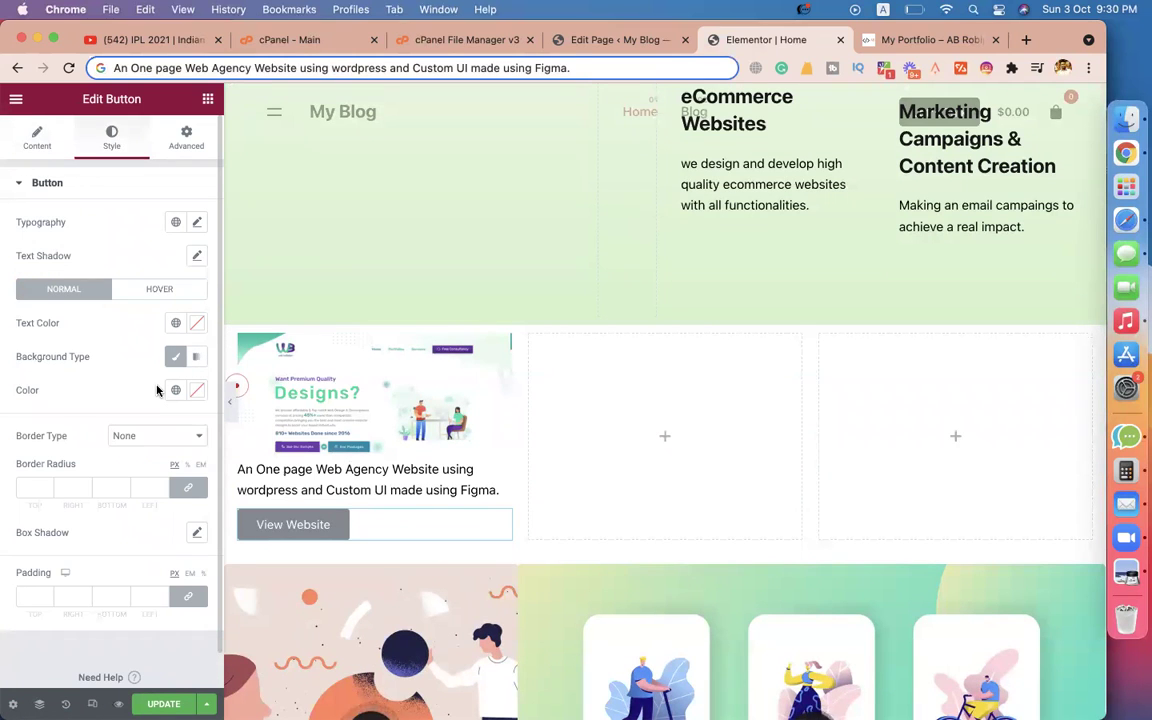
# Give the View Website button a light green #BDDB83 background and centre it.
pyautogui.click(198, 392)
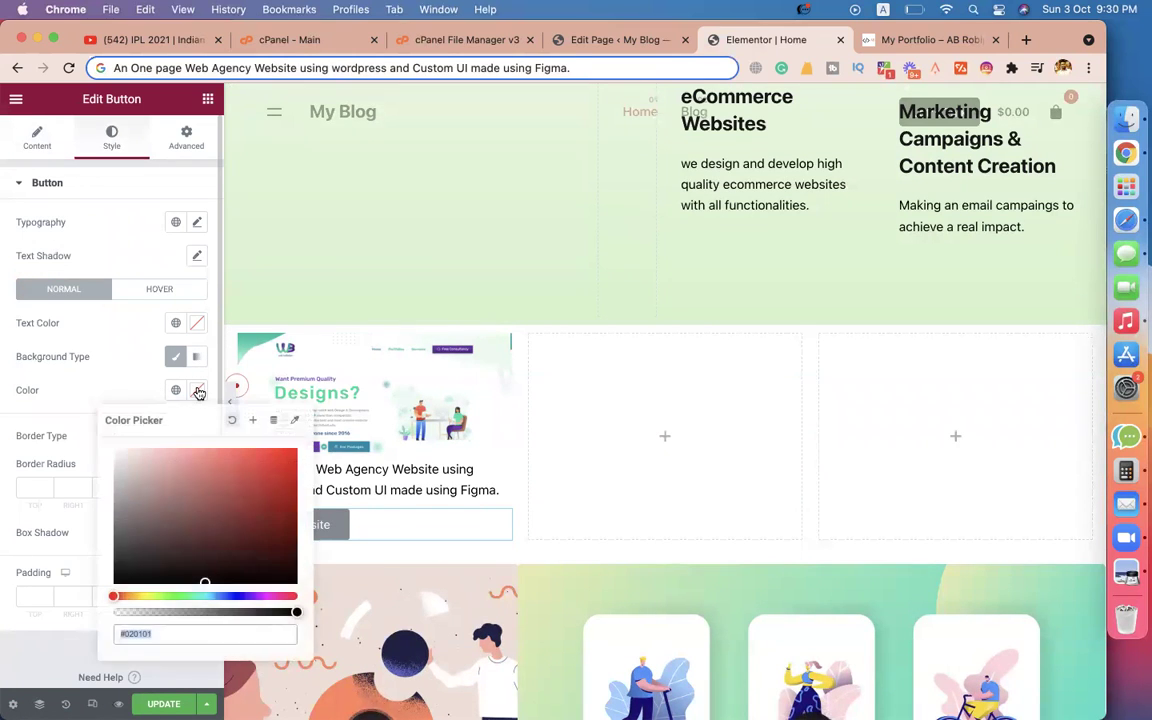
pyautogui.click(153, 596)
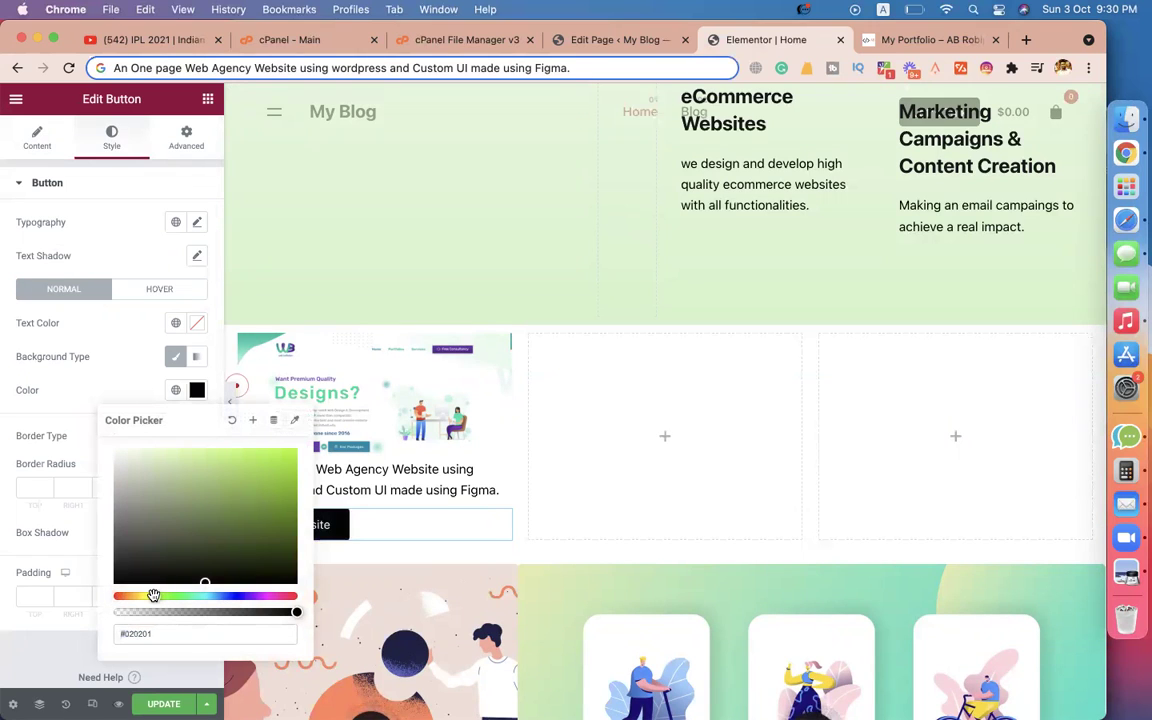
pyautogui.click(187, 468)
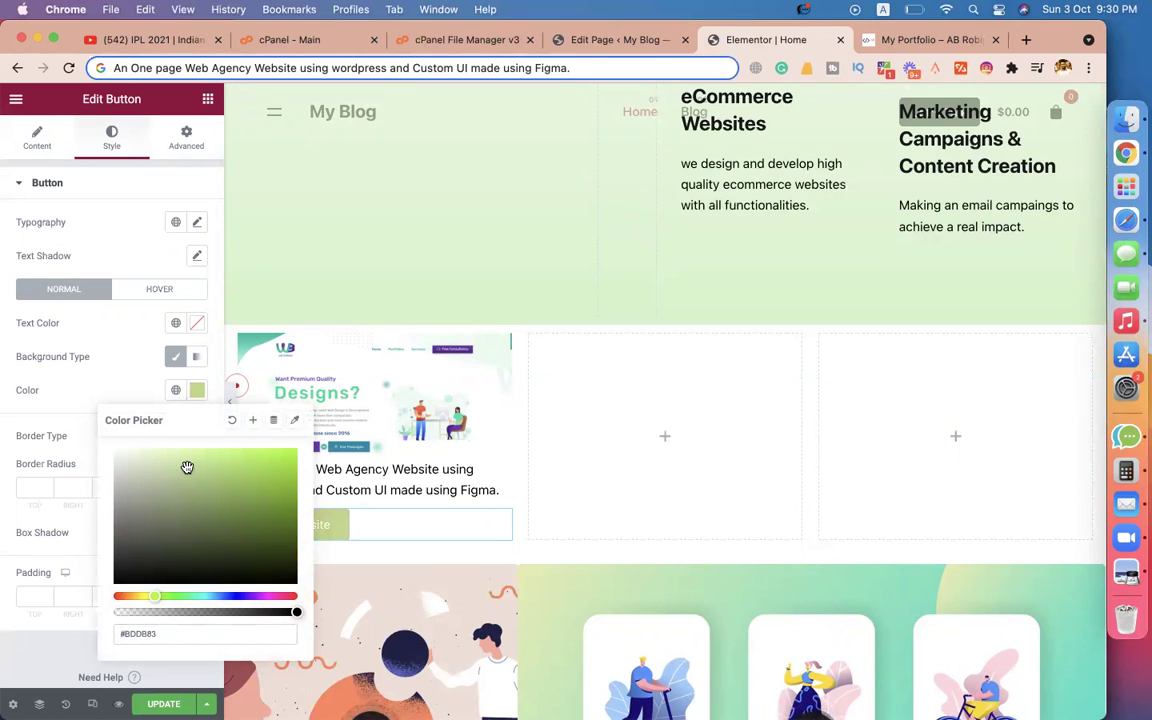
pyautogui.click(126, 373)
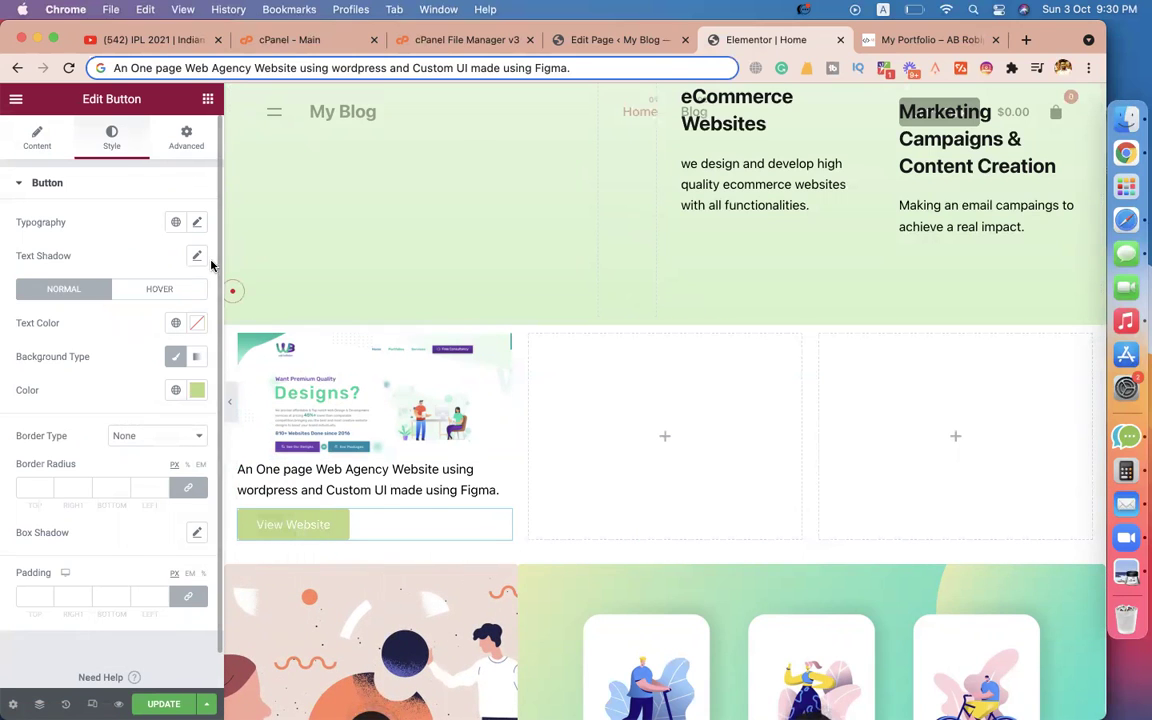
pyautogui.click(37, 138)
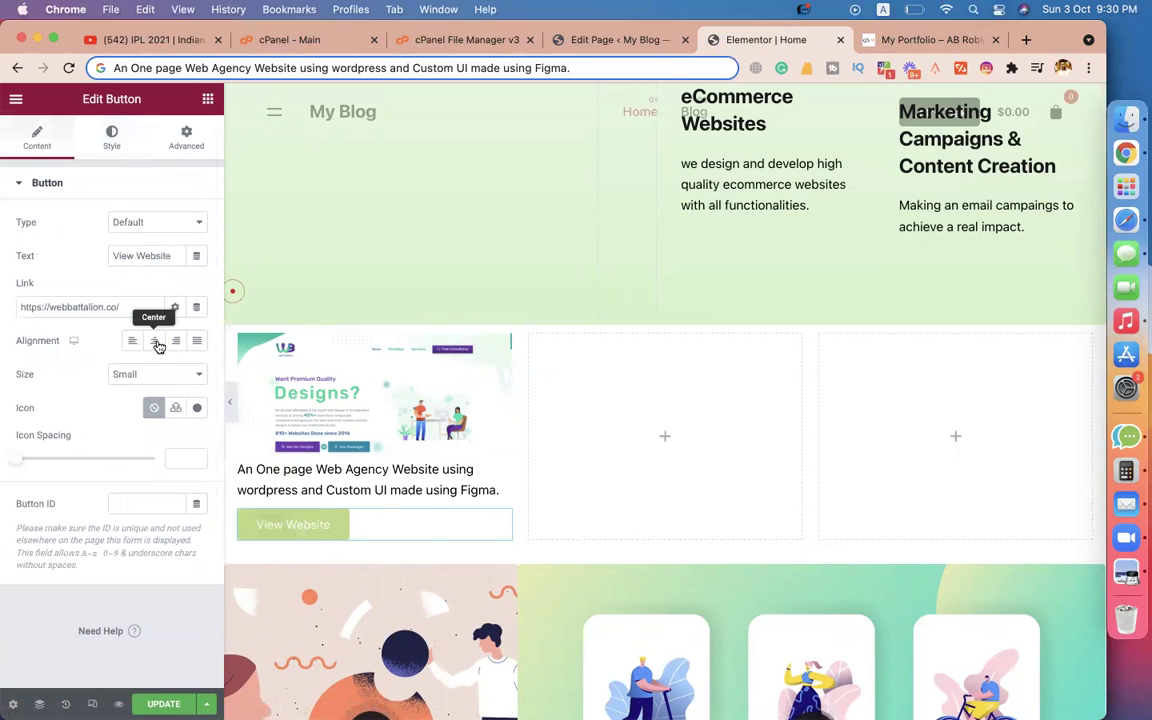
pyautogui.click(154, 340)
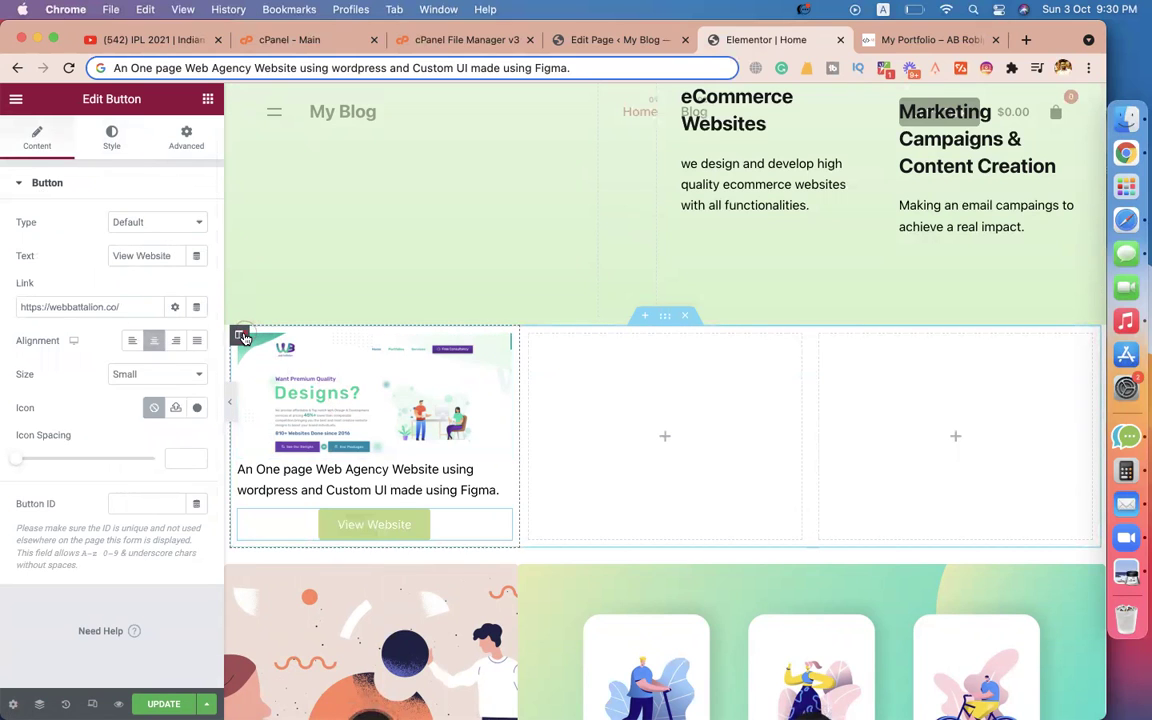
# Duplicate the project card column twice and delete the two empty columns.
pyautogui.rightClick(241, 336)
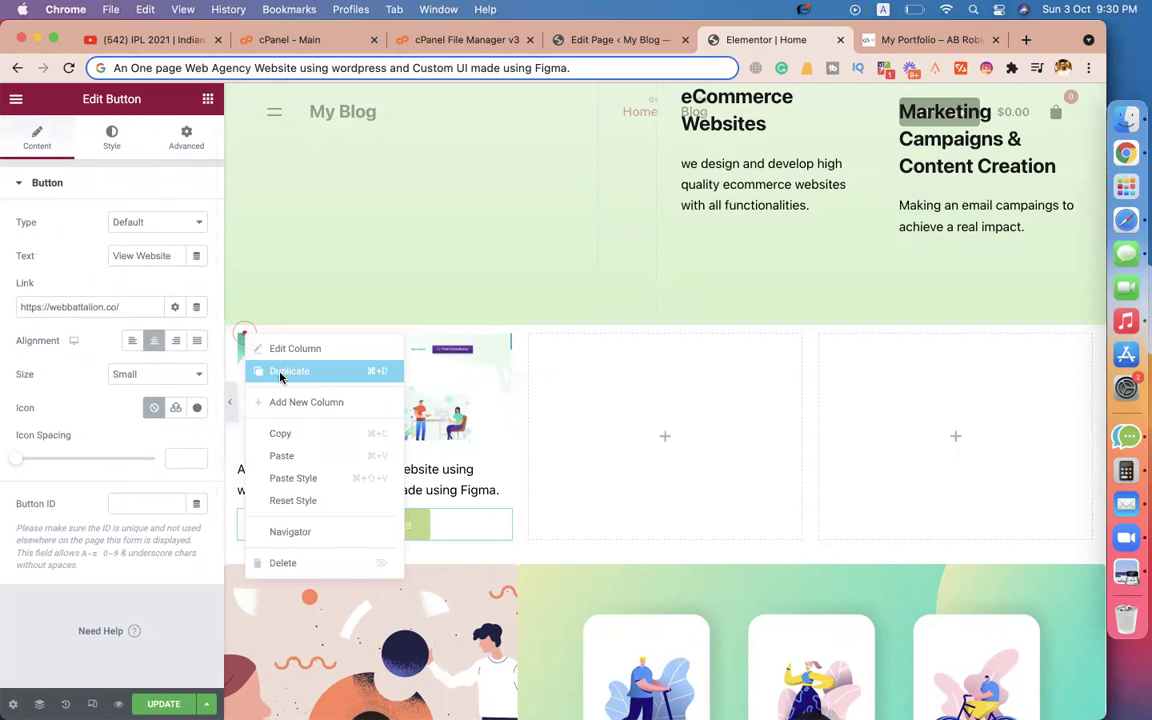
pyautogui.click(281, 372)
pyautogui.rightClick(676, 345)
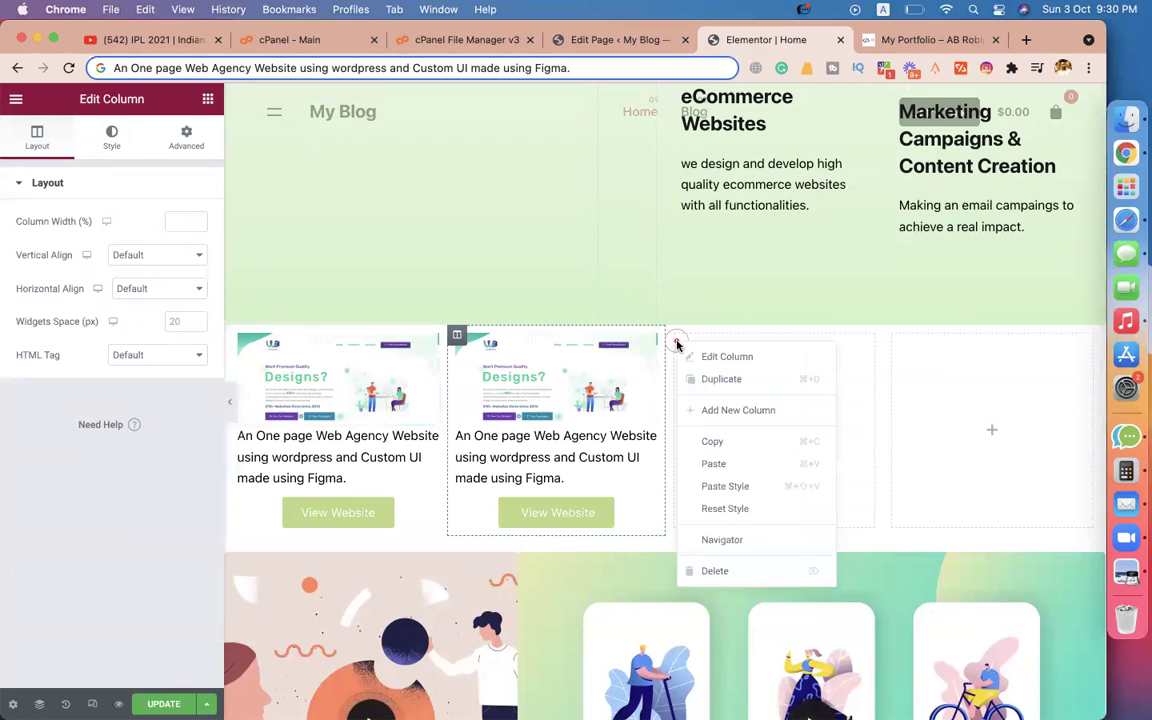
pyautogui.click(736, 571)
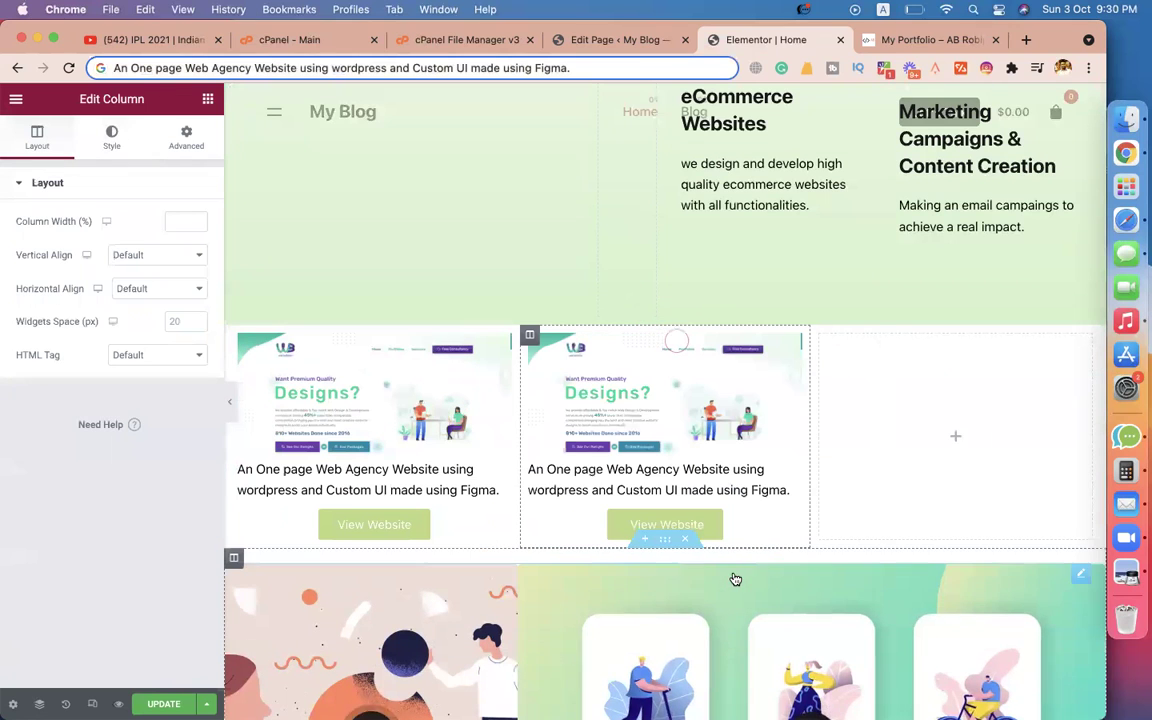
pyautogui.rightClick(530, 338)
pyautogui.click(566, 375)
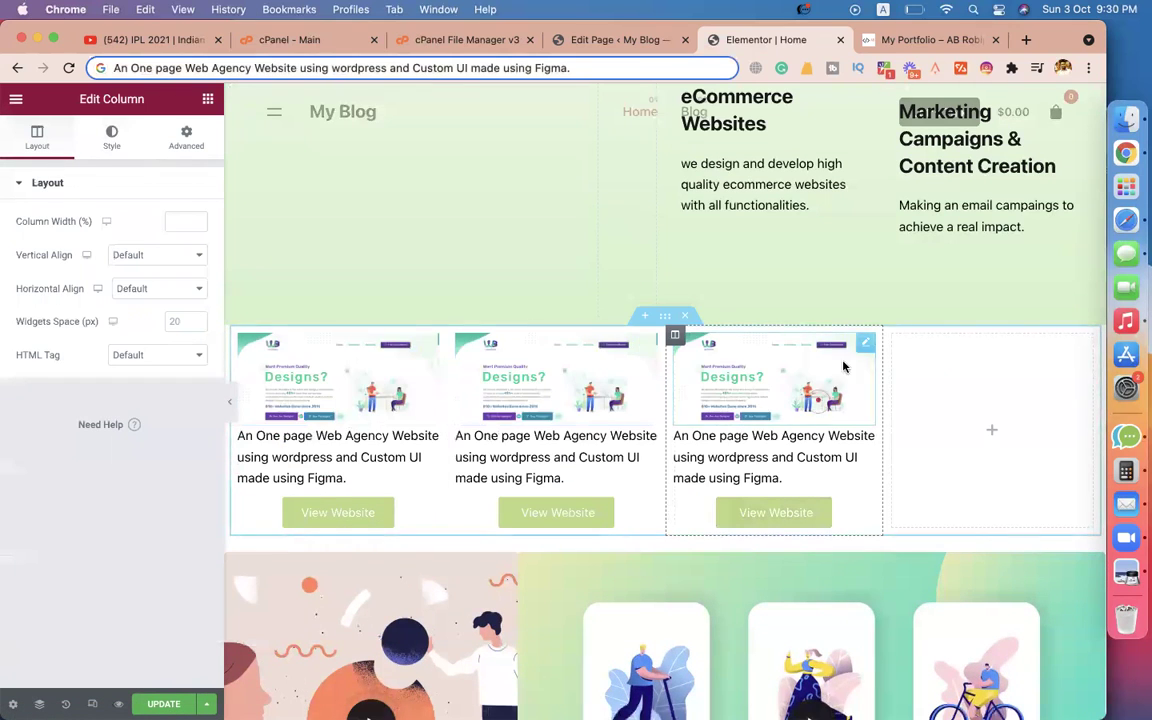
pyautogui.rightClick(895, 341)
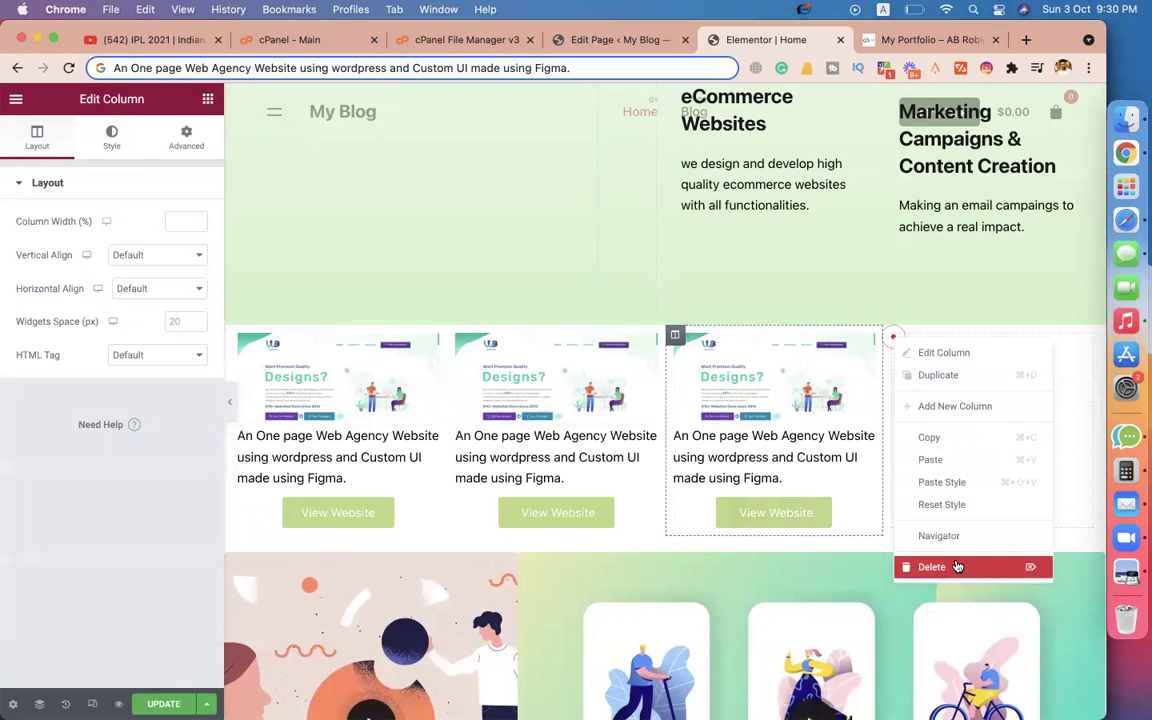
pyautogui.click(928, 561)
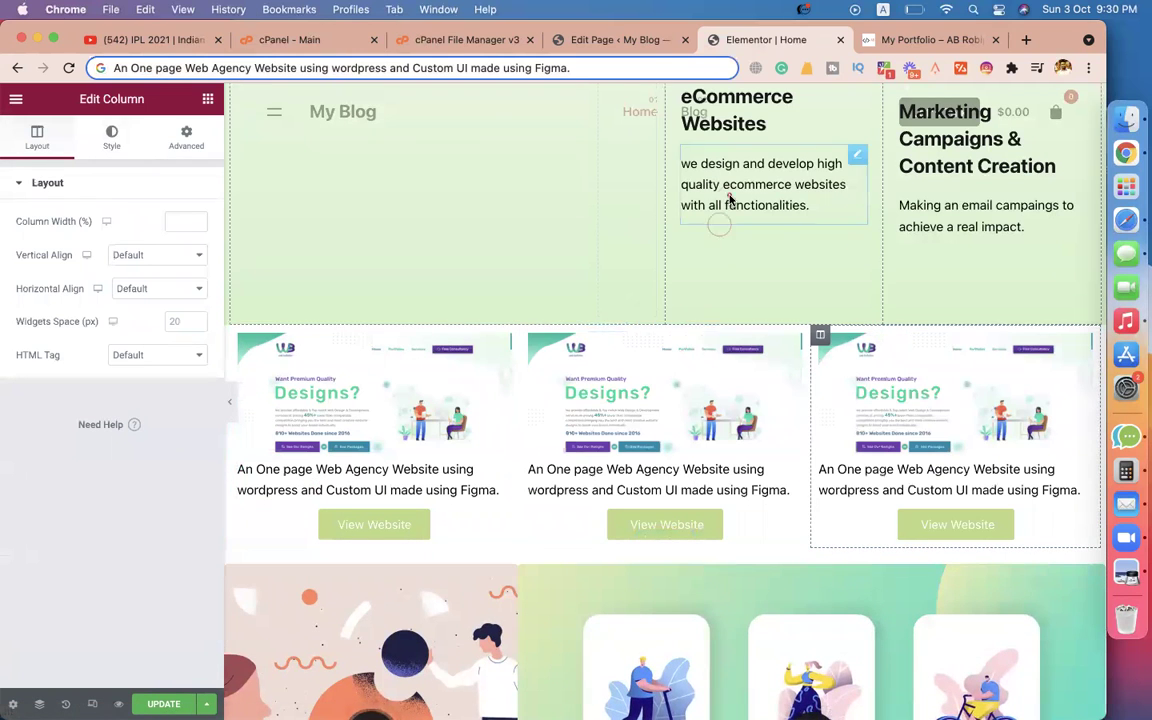
# Add a Heading widget above the three project cards.
pyautogui.click(907, 42)
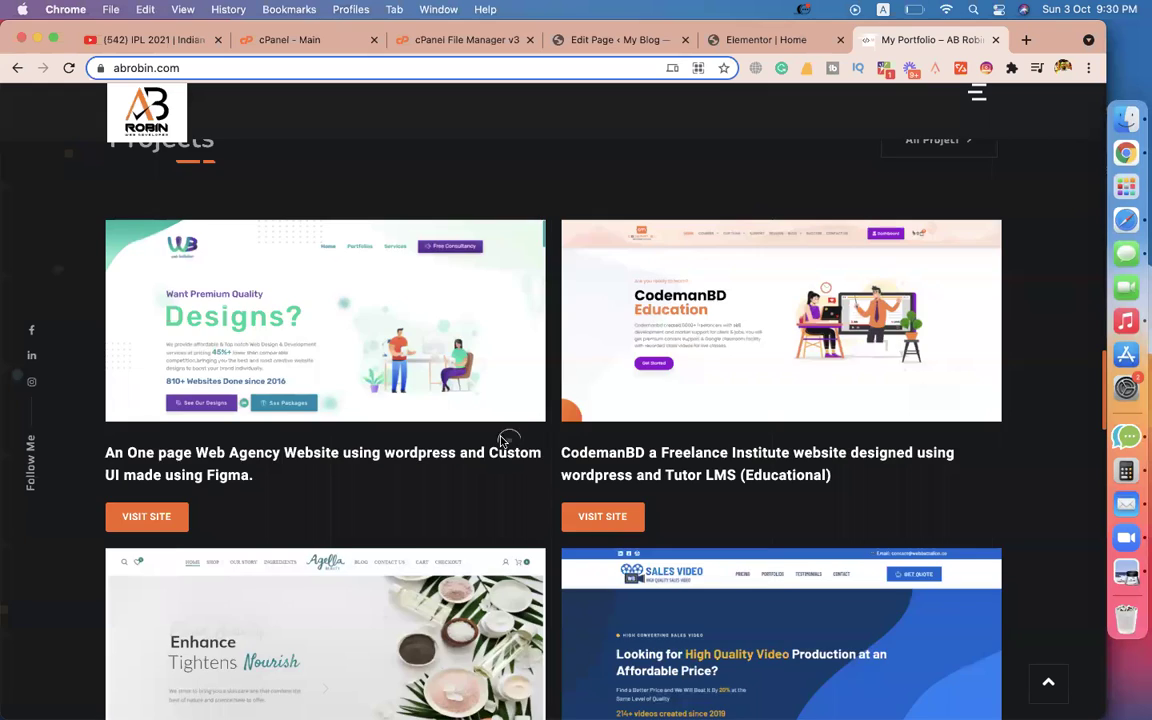
pyautogui.scroll(5, 503, 440)
pyautogui.doubleClick(172, 393)
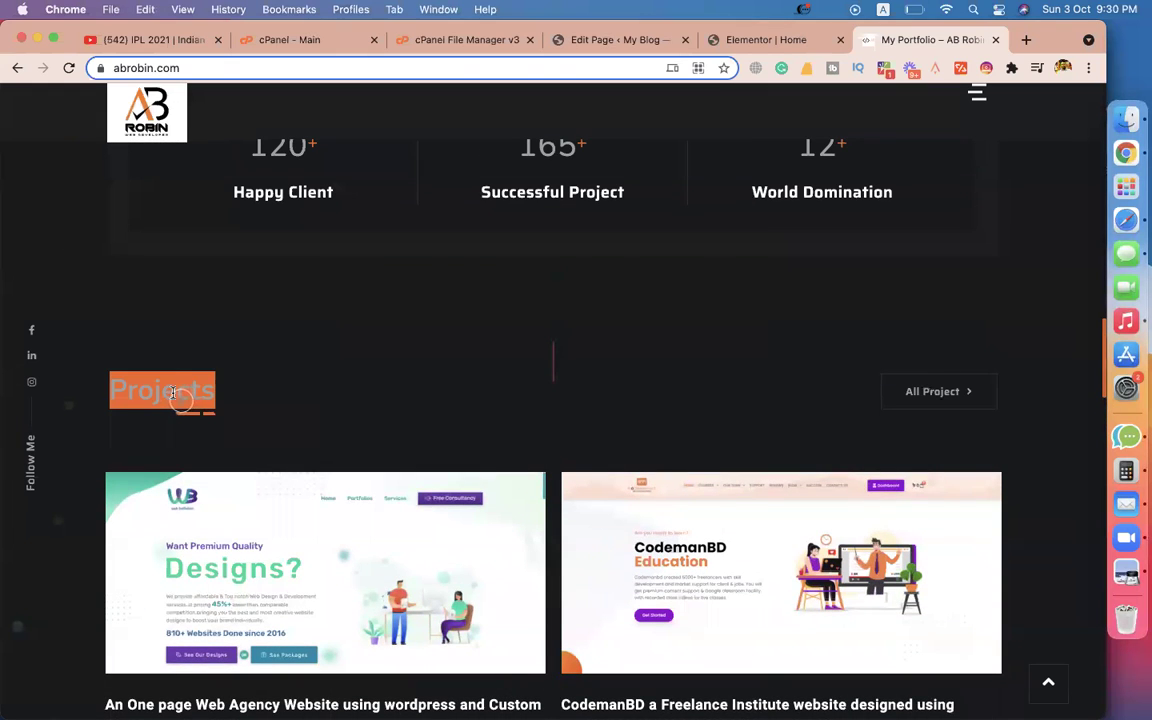
pyautogui.click(745, 40)
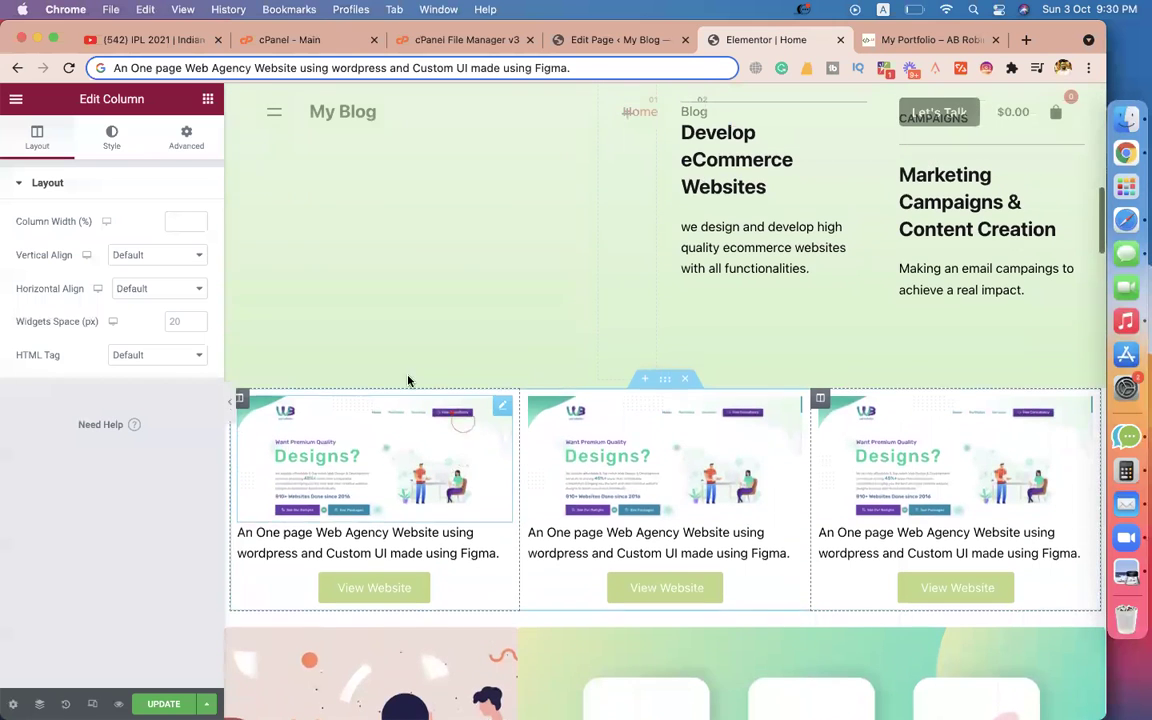
pyautogui.click(238, 134)
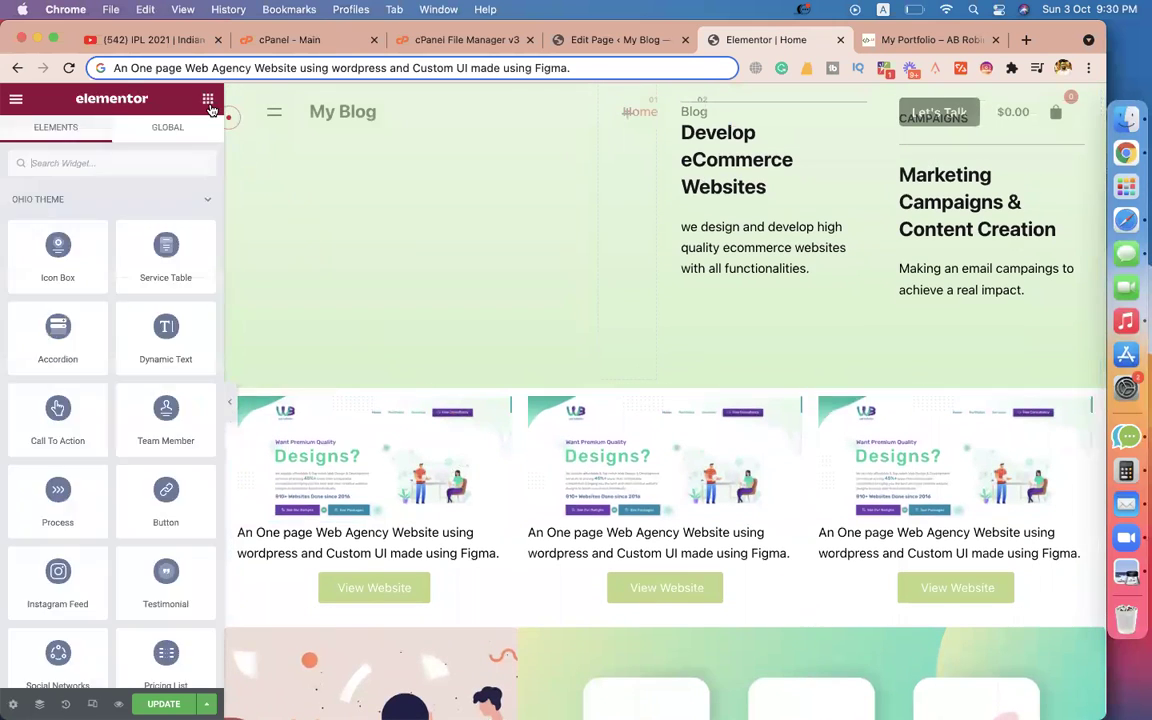
pyautogui.click(63, 163)
pyautogui.write('he')
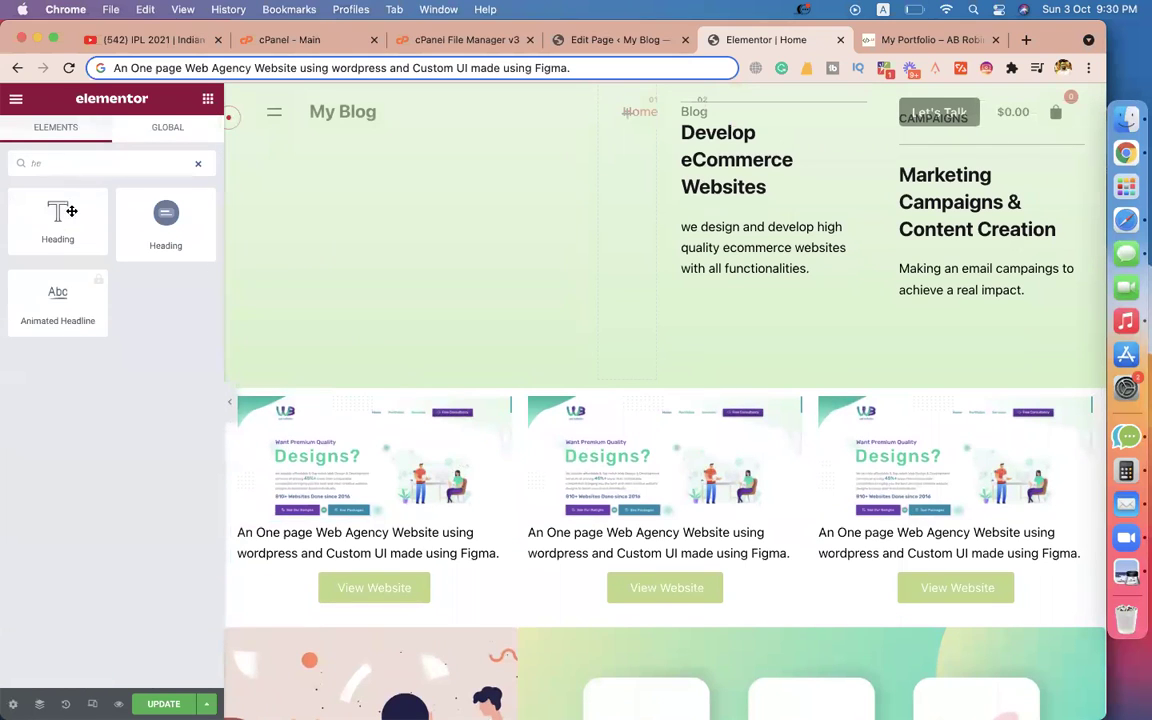
pyautogui.moveTo(157, 218); pyautogui.dragTo(633, 398)
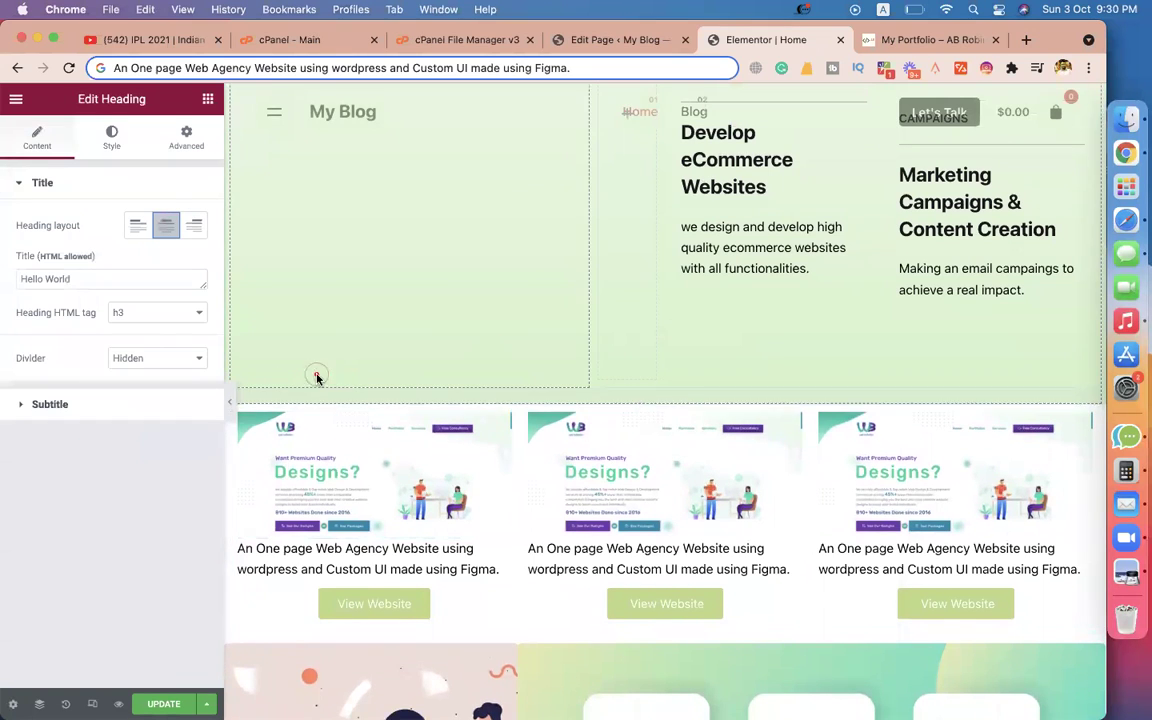
# Title the heading 'Projects' with subtitle 'Have a look on our projects', then delete the slider section below.
pyautogui.tripleClick(86, 282)
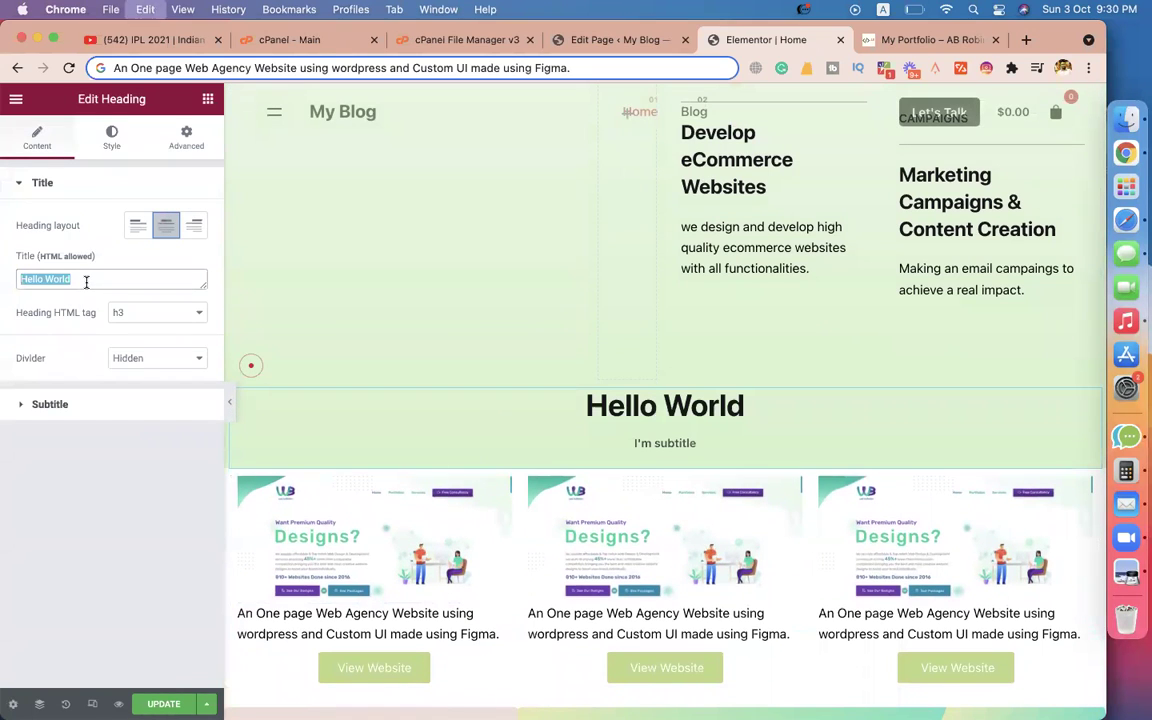
pyautogui.write('Projects')
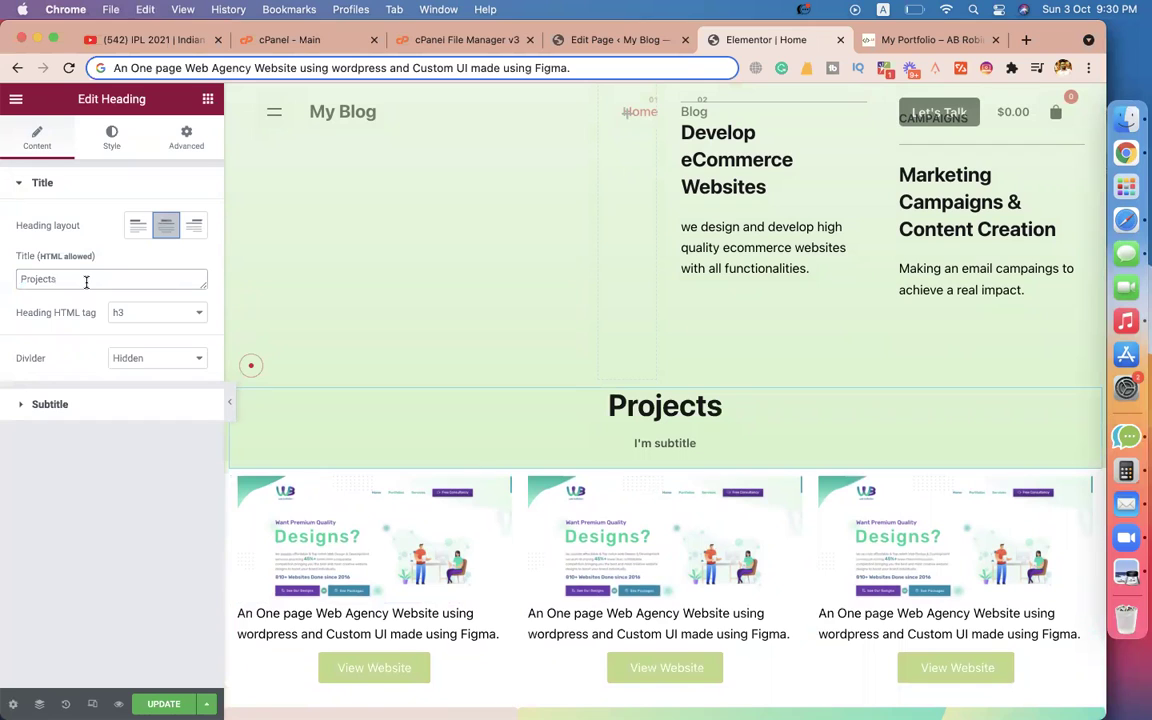
pyautogui.click(75, 414)
pyautogui.click(78, 319)
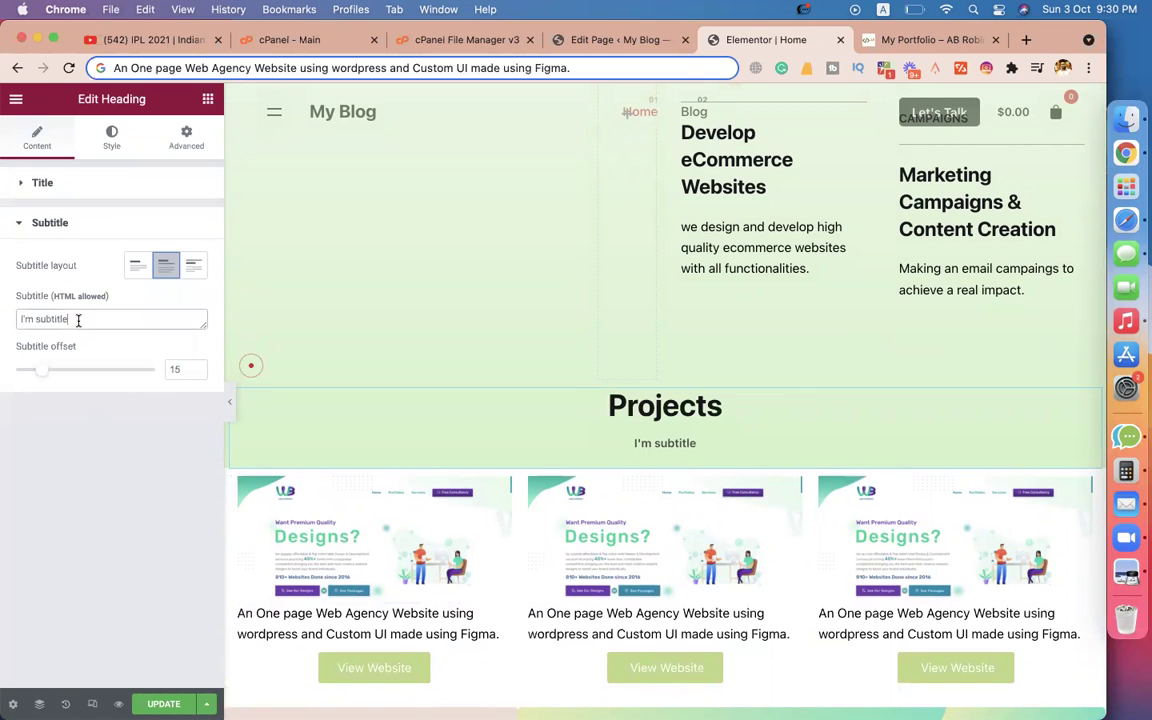
pyautogui.write('Have a look on our projects')
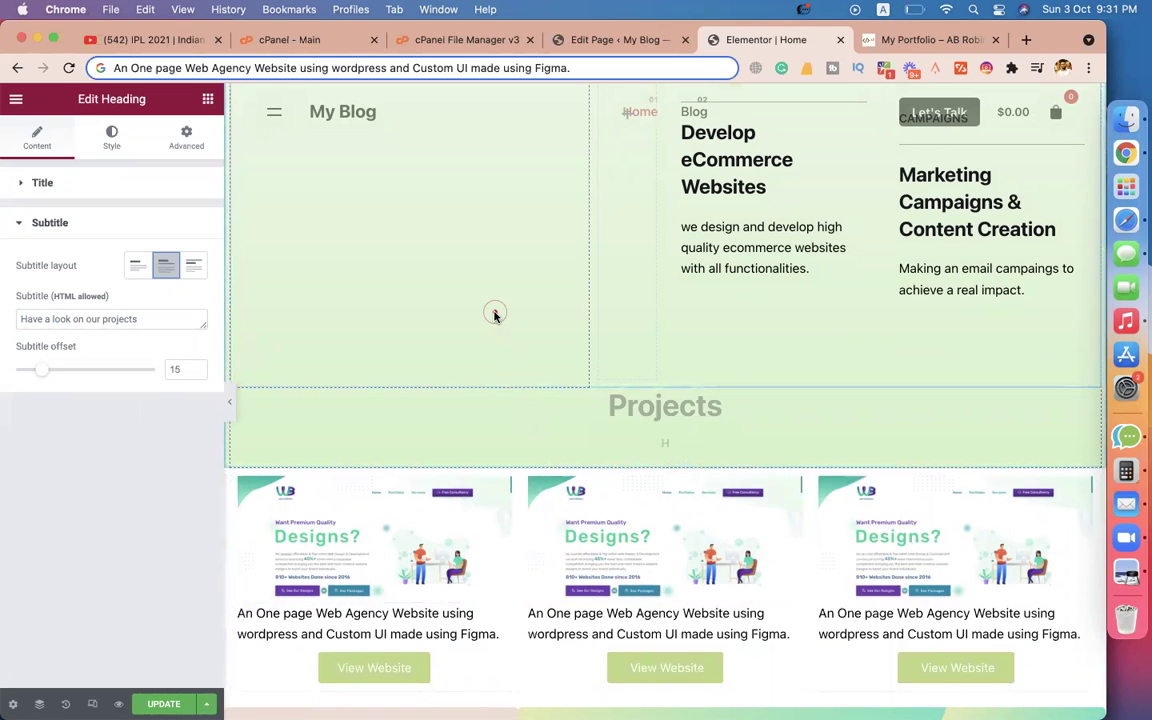
pyautogui.scroll(-5, 569, 401)
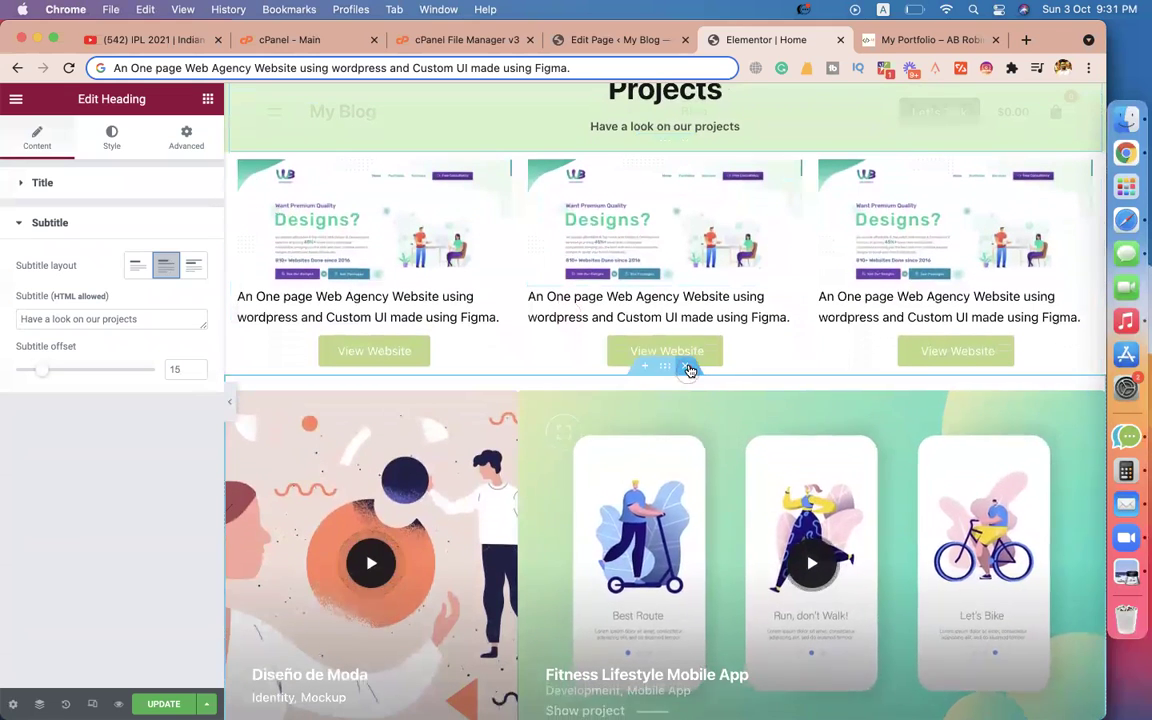
pyautogui.click(685, 366)
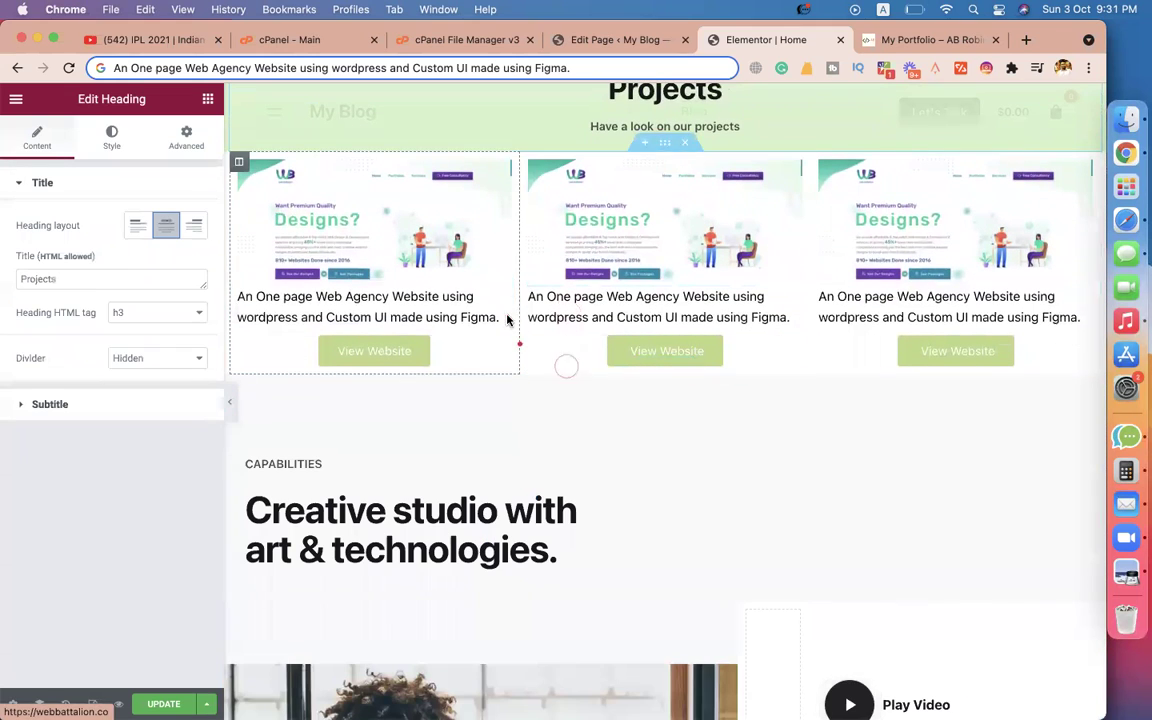
# Duplicate the project cards section and give the new row a 50 px margin.
pyautogui.click(666, 145)
pyautogui.rightClick(666, 145)
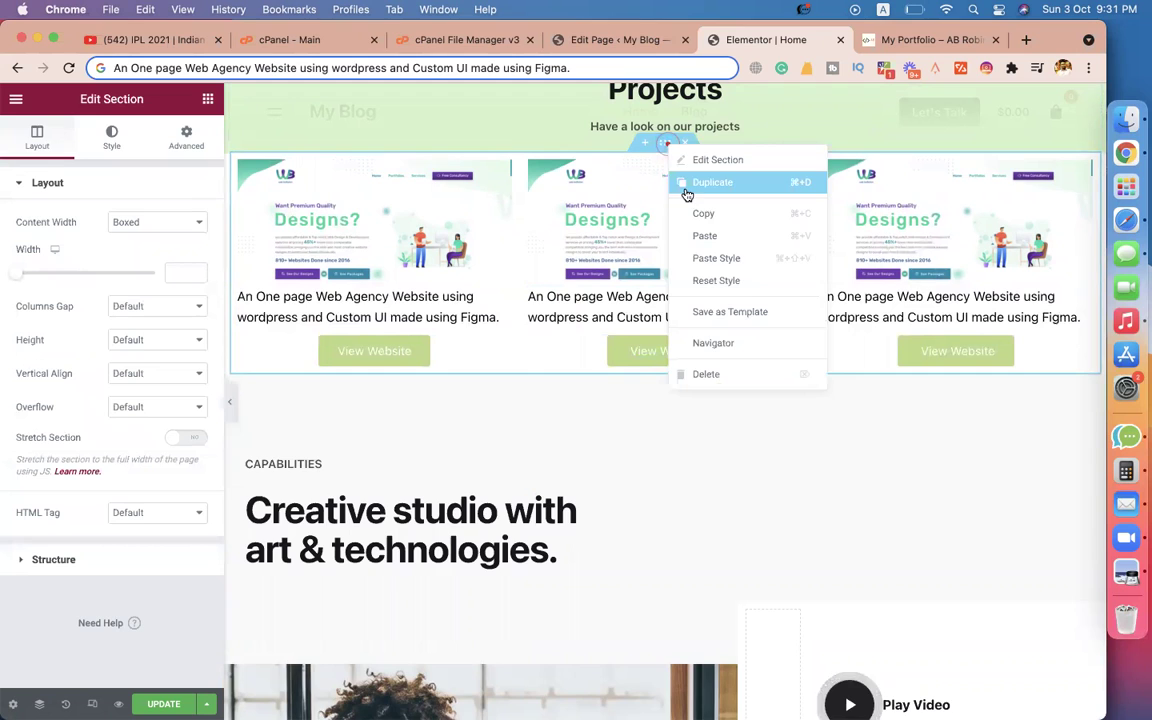
pyautogui.click(700, 183)
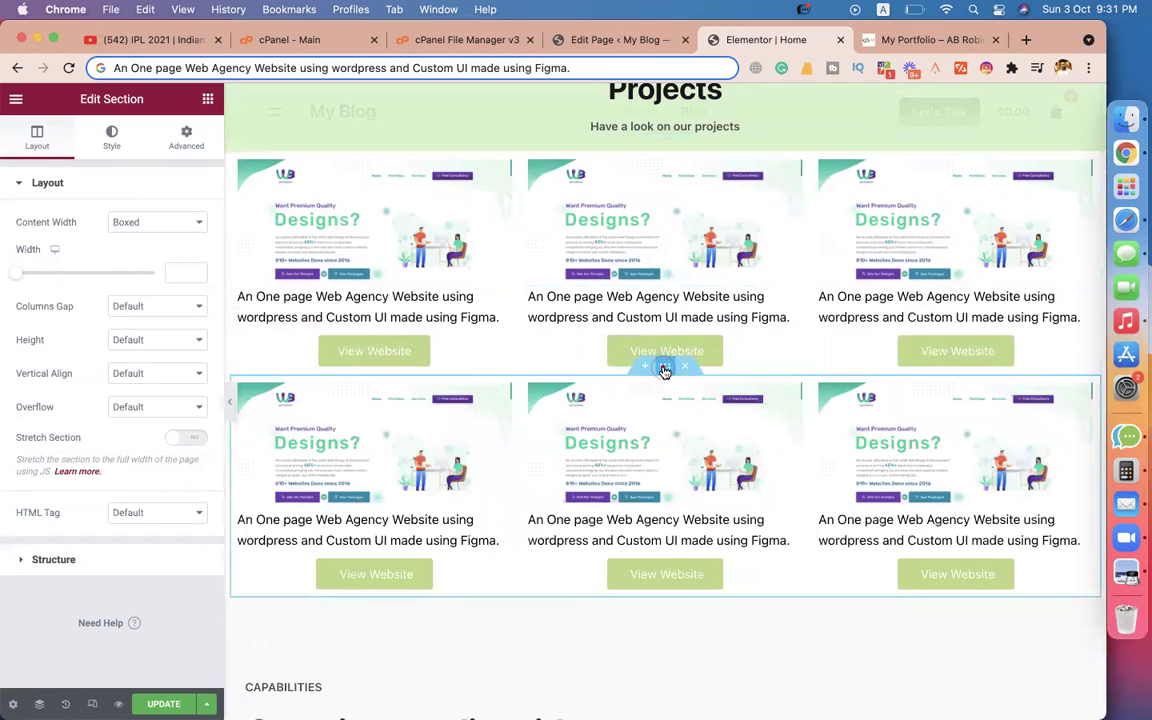
pyautogui.click(185, 145)
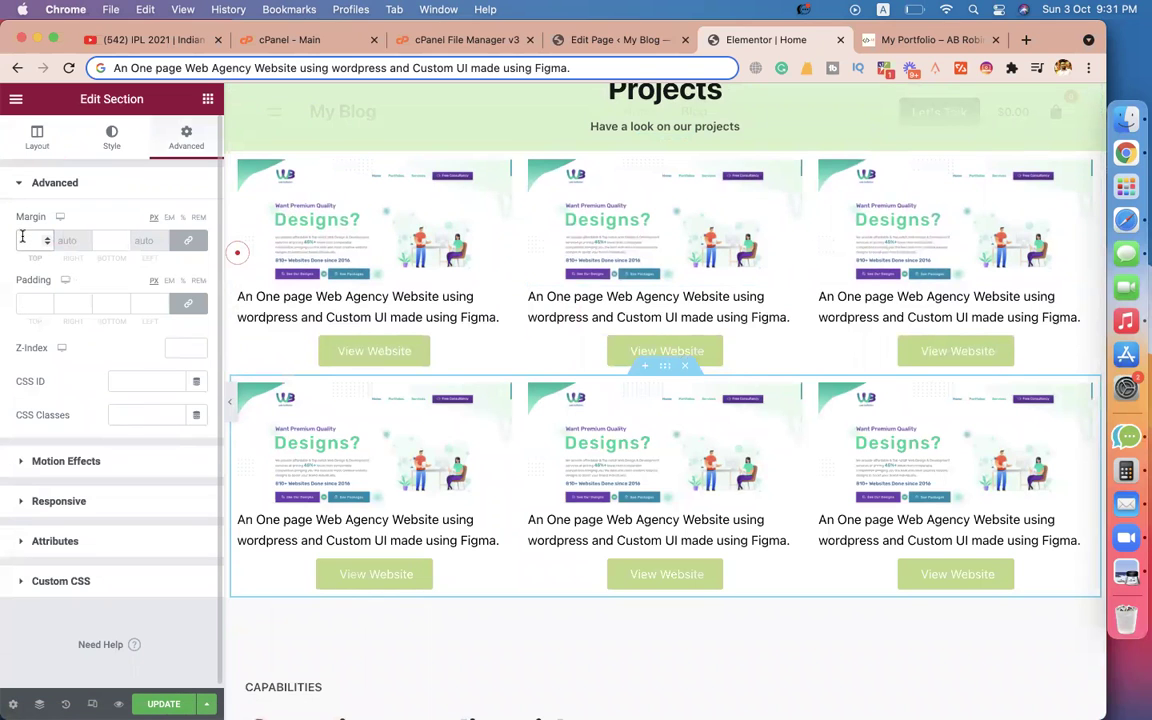
pyautogui.write('50')
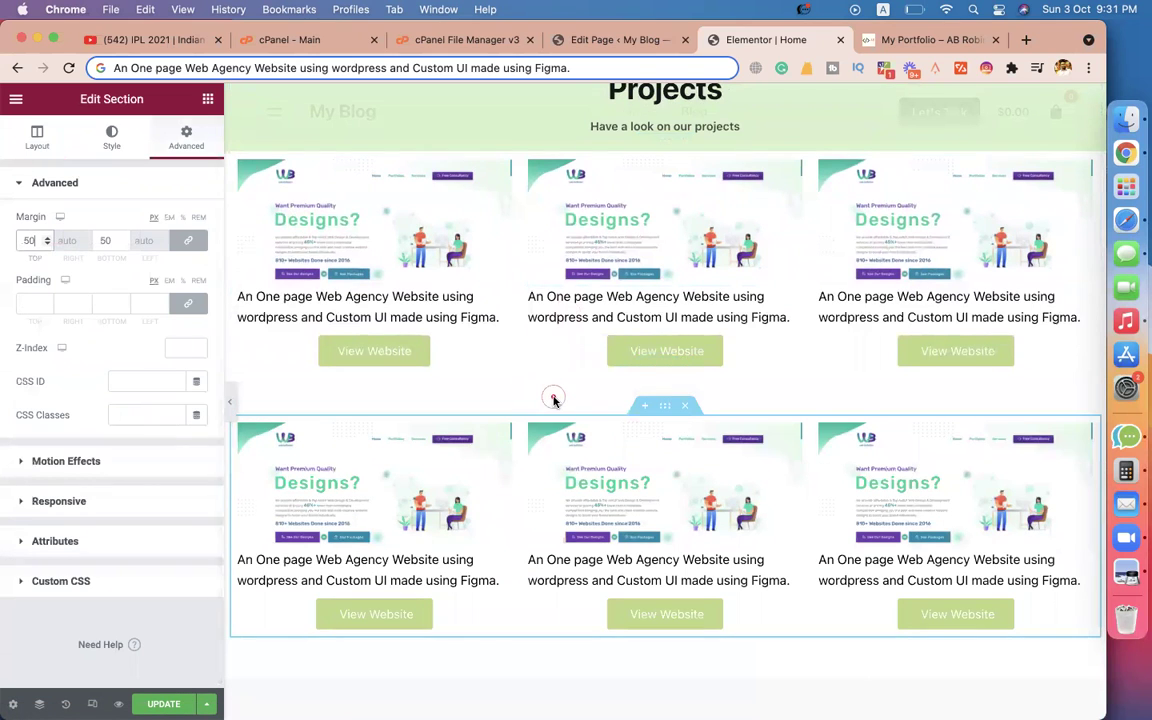
pyautogui.scroll(2, 625, 399)
# Give the original project cards row 50 px top and bottom margins as well.
pyautogui.click(665, 233)
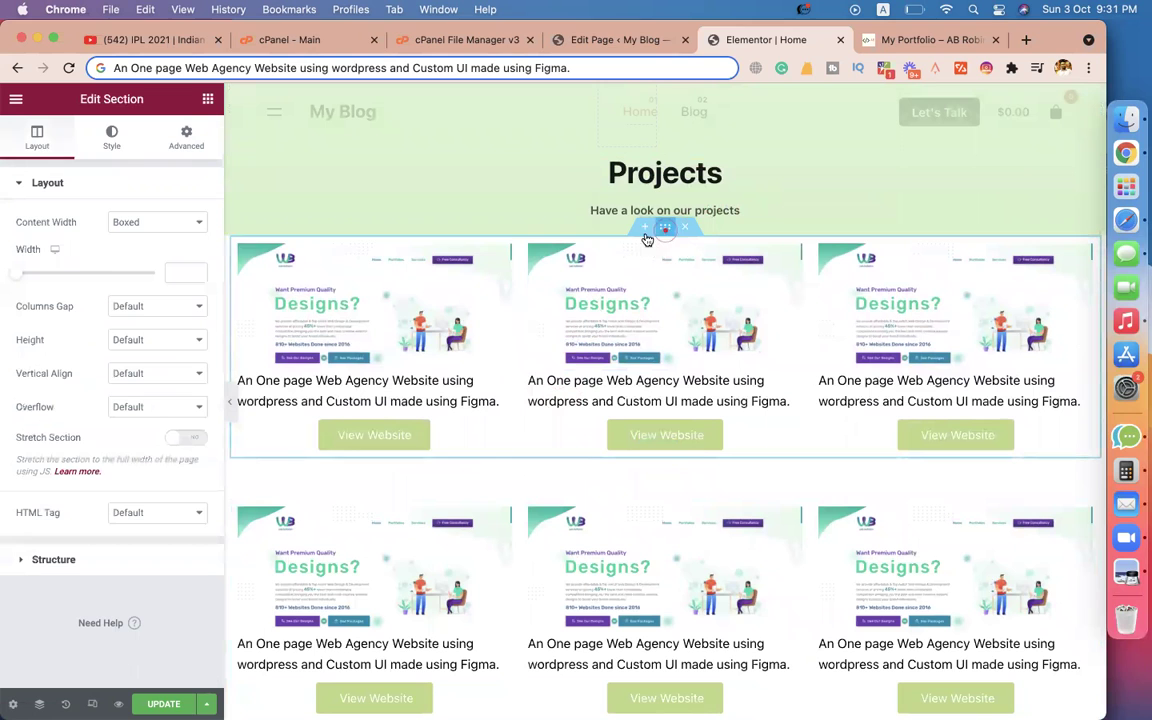
pyautogui.click(185, 140)
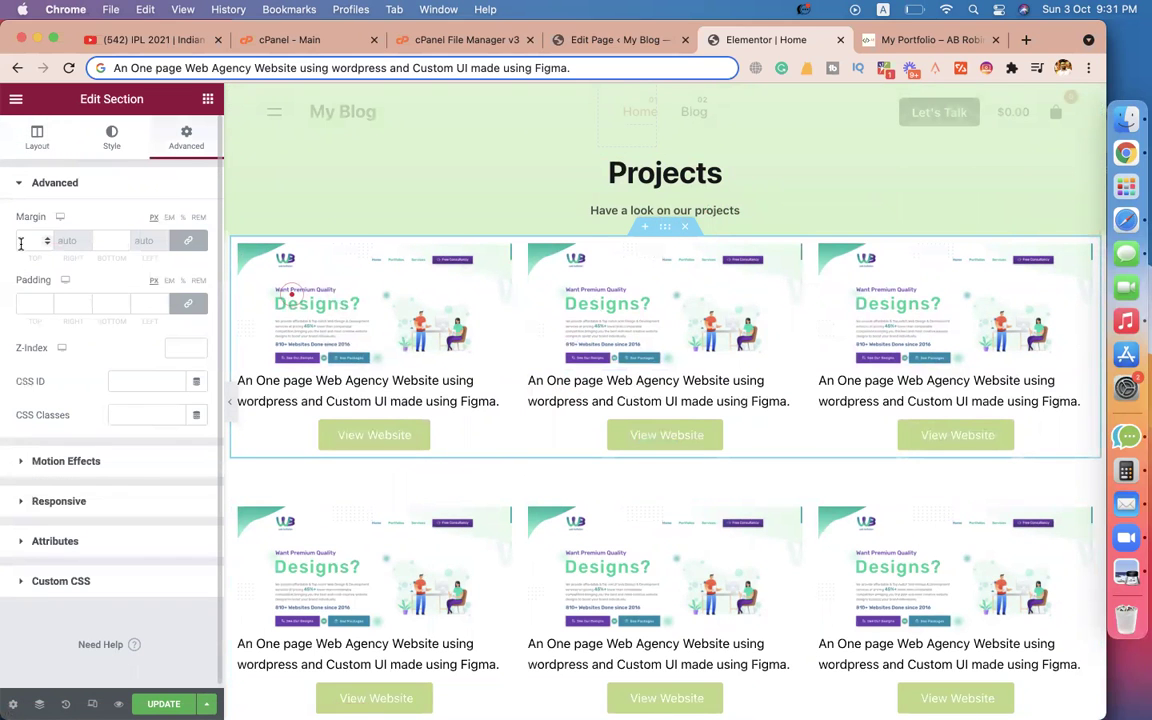
pyautogui.write('50')
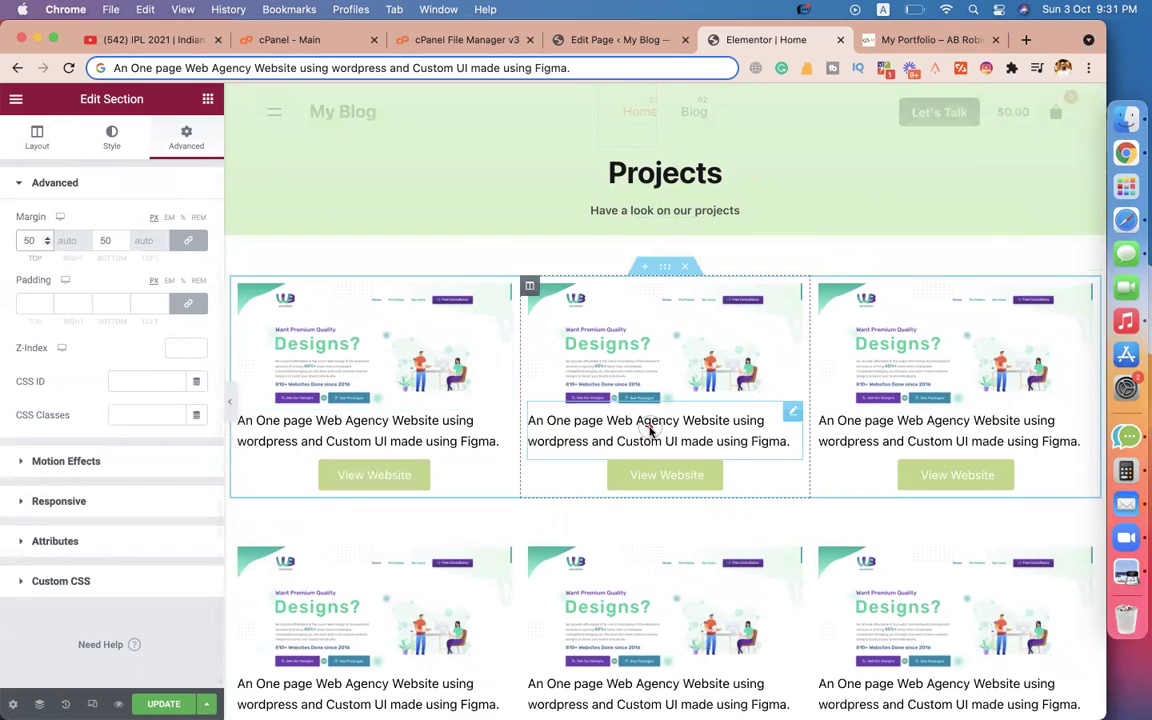
pyautogui.scroll(-3, 643, 432)
pyautogui.scroll(5, 650, 362)
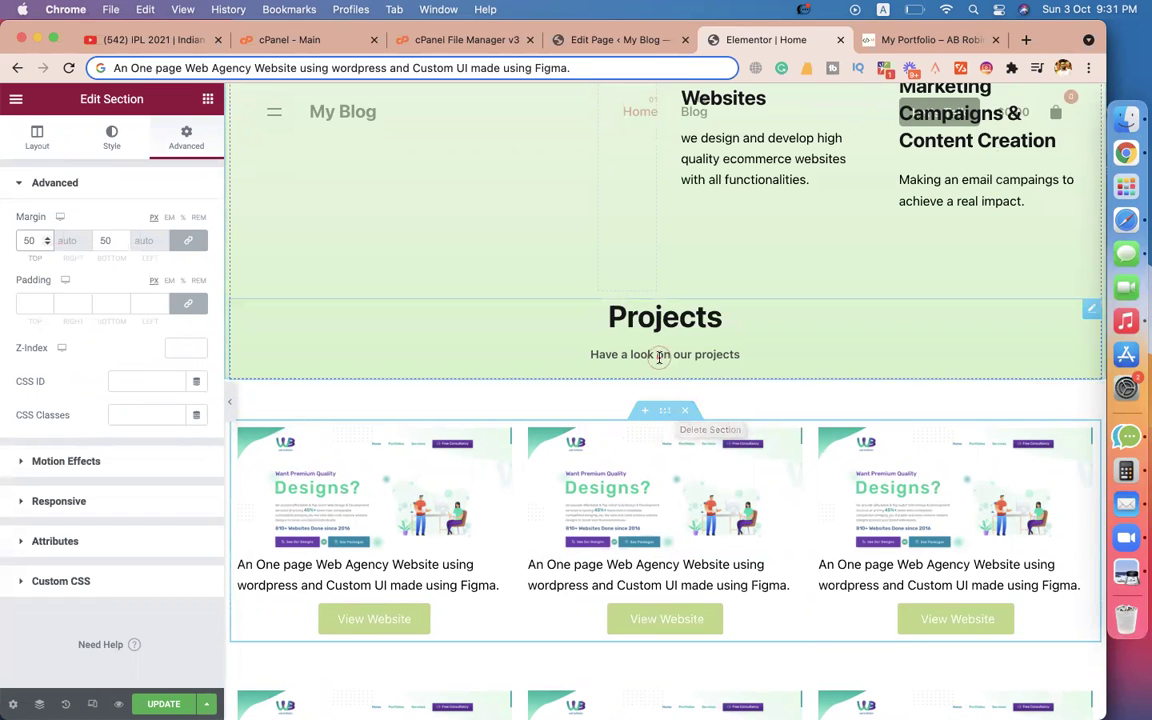
pyautogui.scroll(-3, 320, 393)
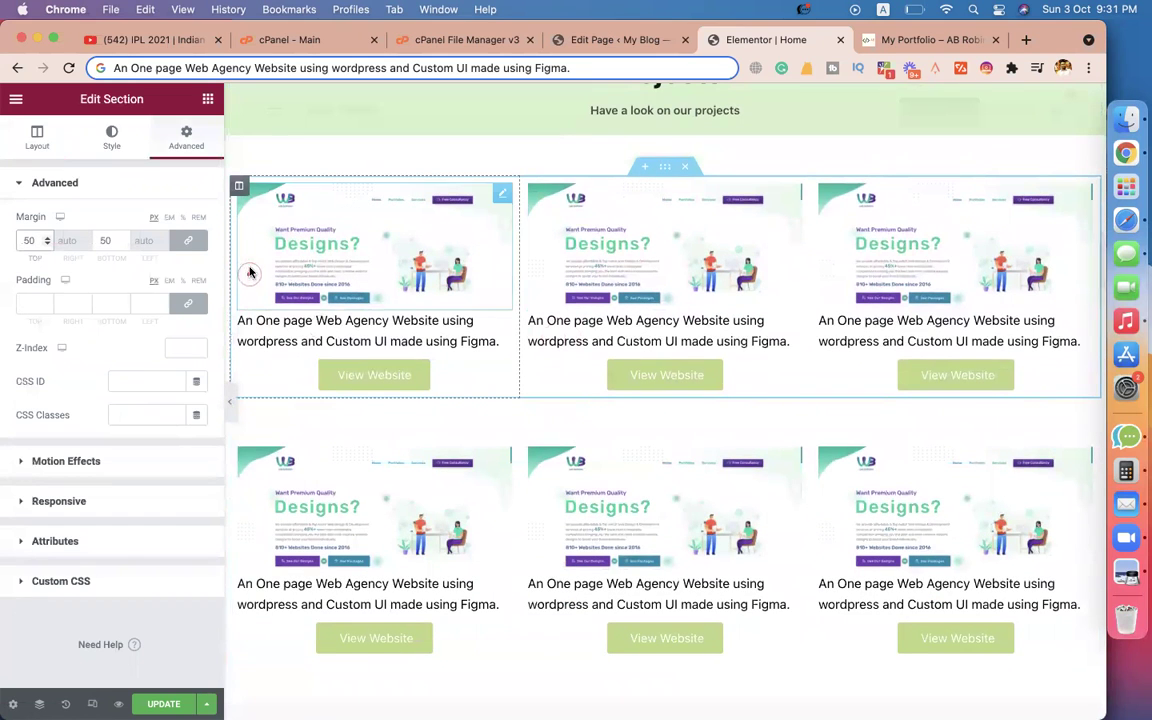
pyautogui.scroll(1, 314, 152)
pyautogui.scroll(1, 314, 152)
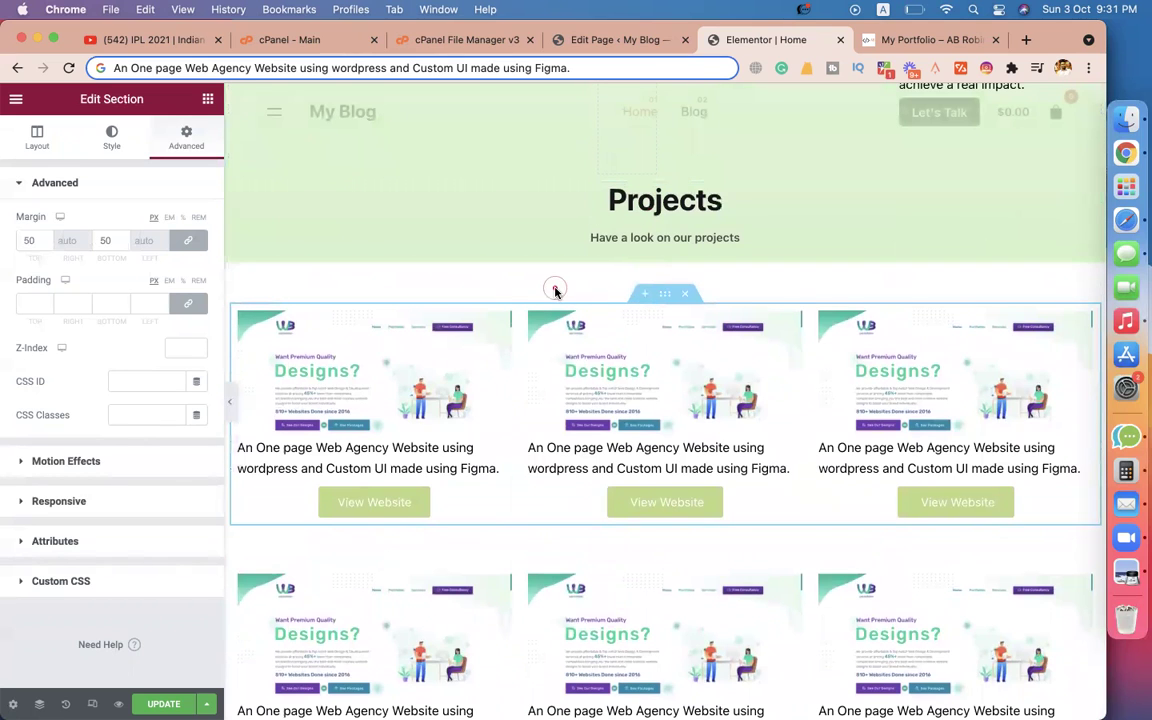
# Insert a section above the grid, move the Projects heading, then delete the unused empty section.
pyautogui.click(645, 294)
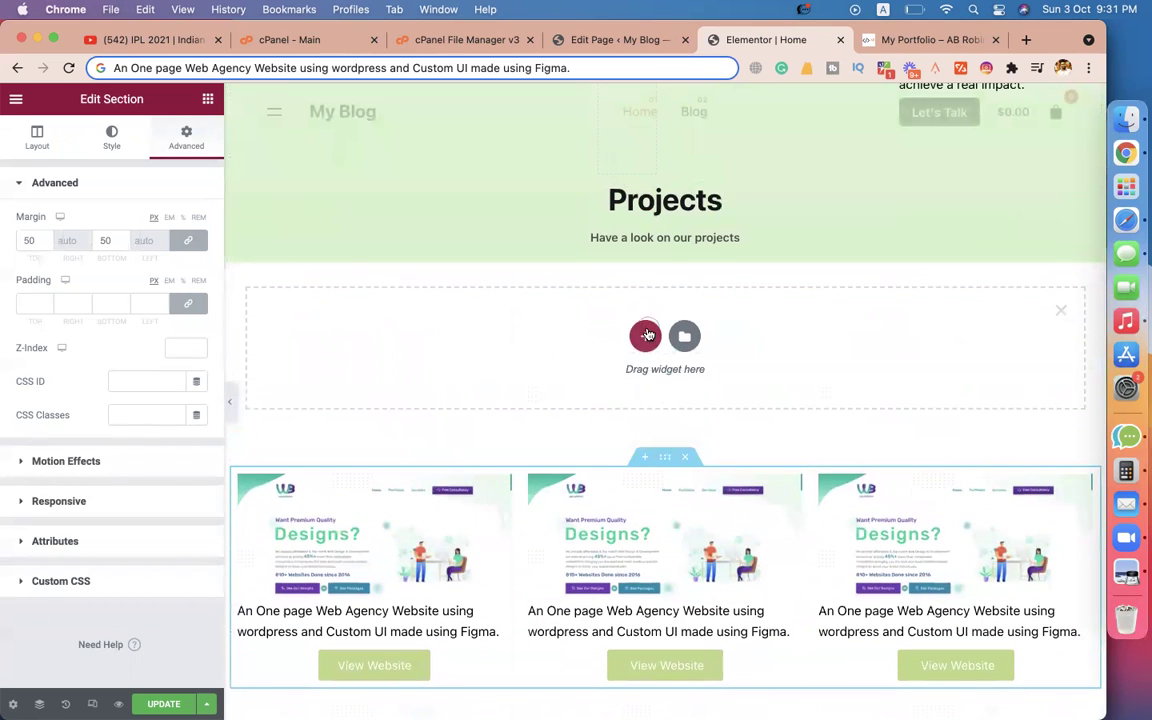
pyautogui.click(784, 197)
pyautogui.moveTo(1097, 193); pyautogui.dragTo(645, 270)
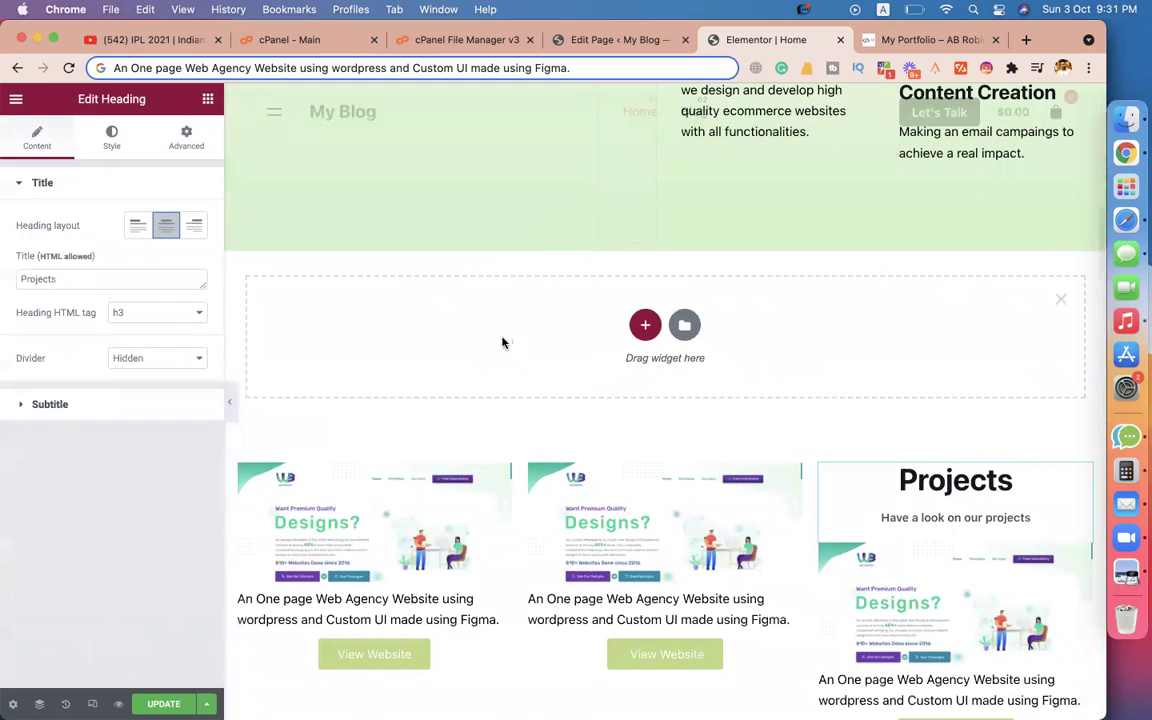
pyautogui.click(1060, 300)
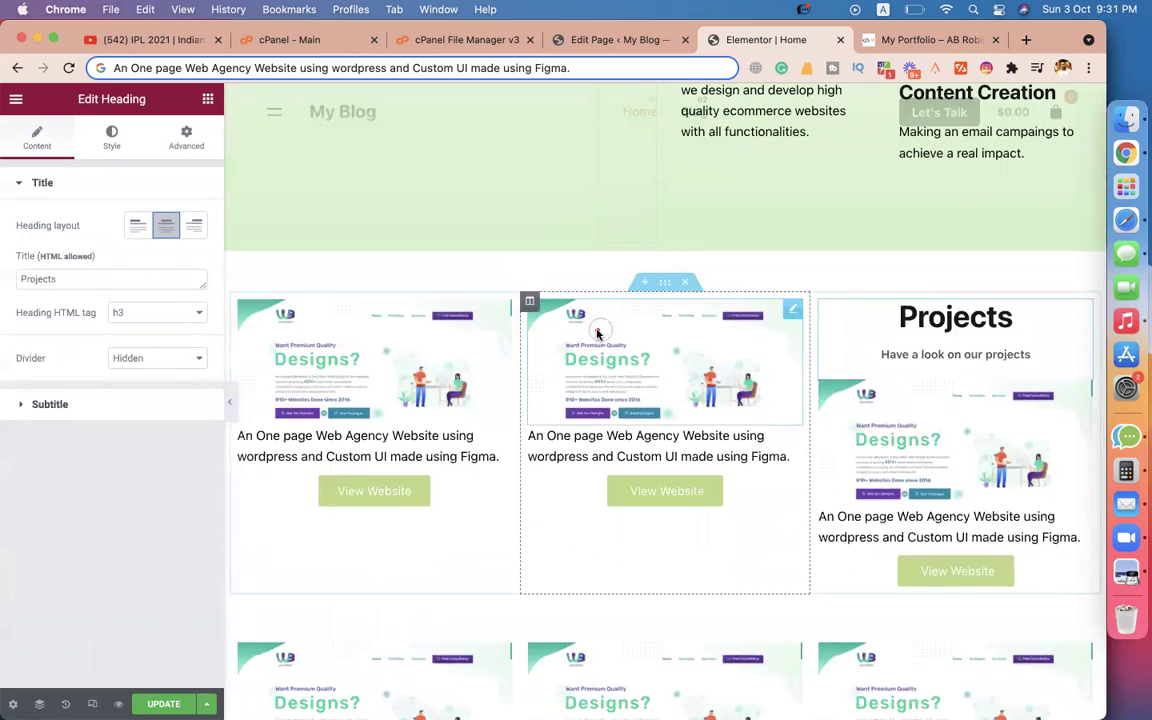
pyautogui.scroll(-3, 599, 329)
pyautogui.scroll(2, 508, 527)
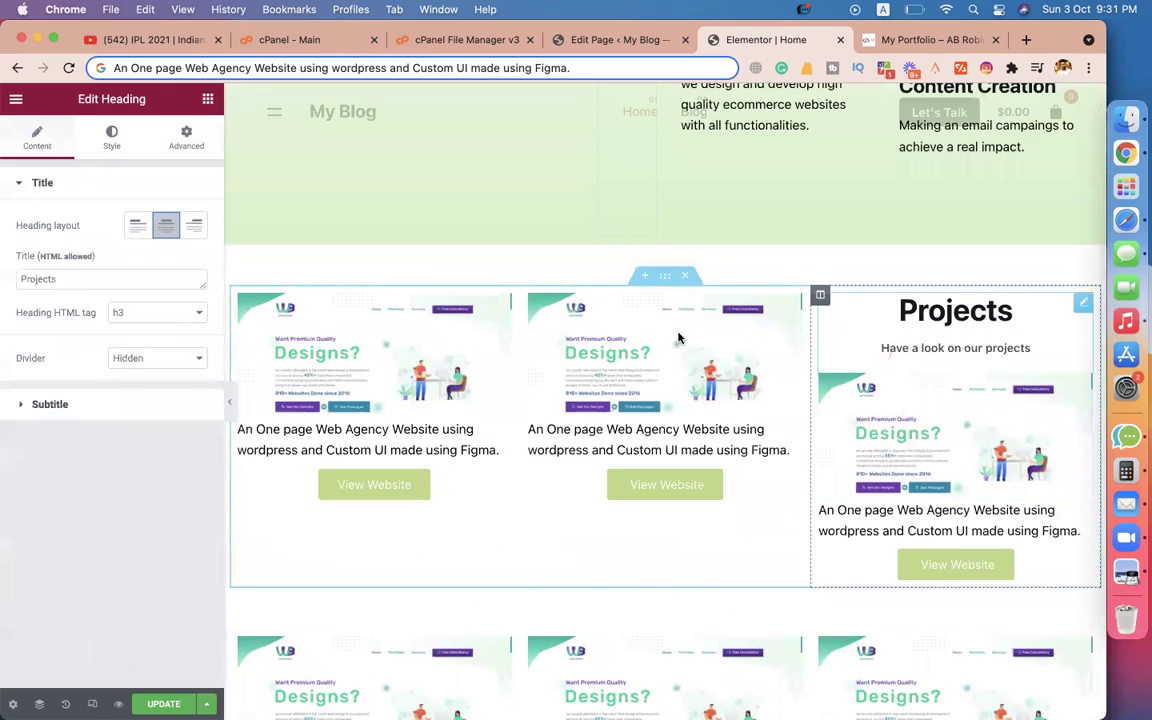
# Add a single-column section above the grid and drag the Projects heading into it.
pyautogui.click(645, 277)
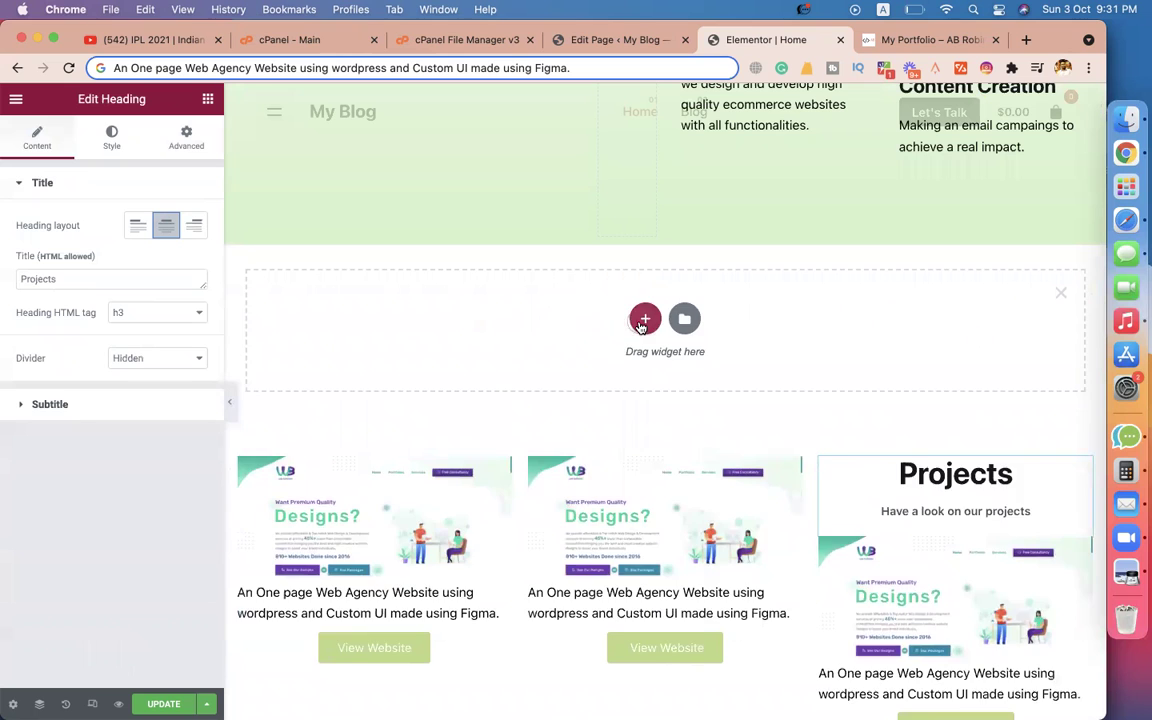
pyautogui.click(641, 325)
pyautogui.click(427, 357)
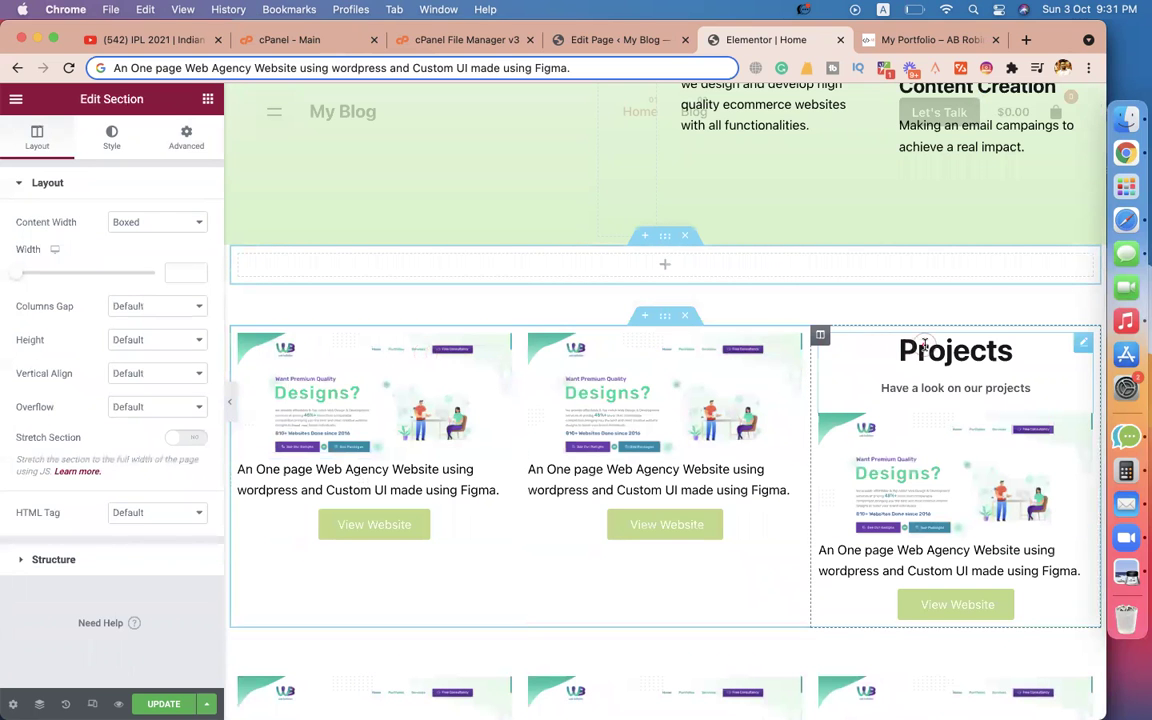
pyautogui.moveTo(1085, 344); pyautogui.dragTo(687, 262)
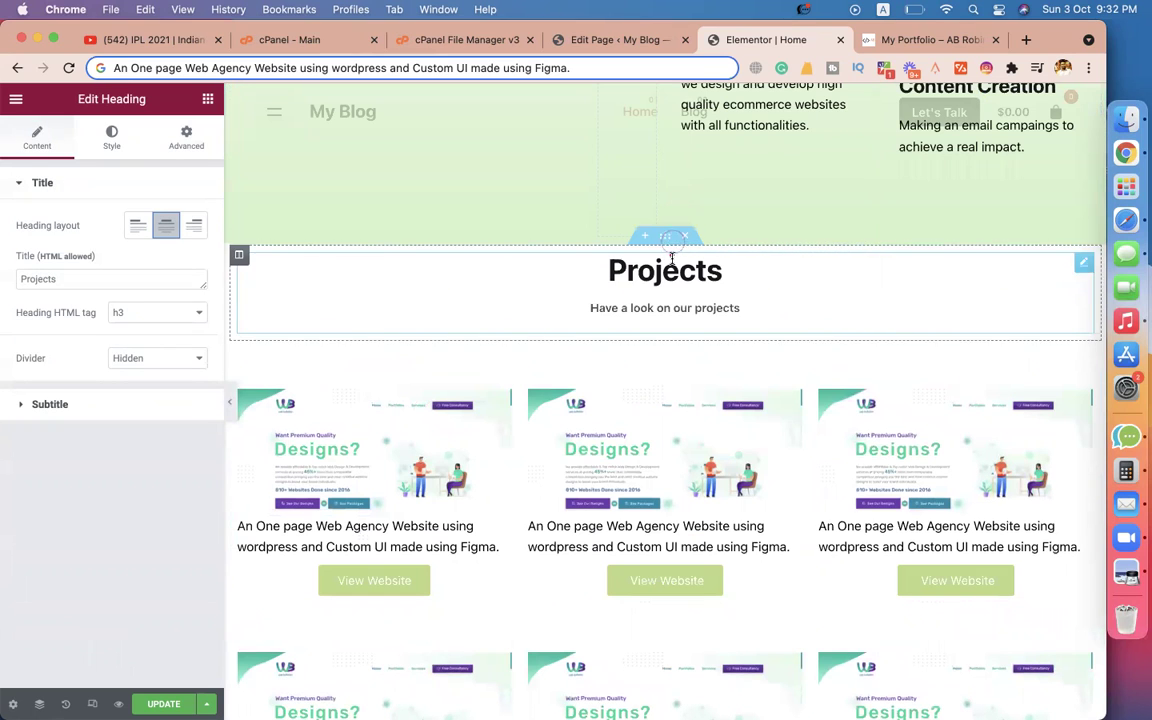
# Give the Projects heading section an unlinked margin: 50 px top, 0 bottom.
pyautogui.click(664, 240)
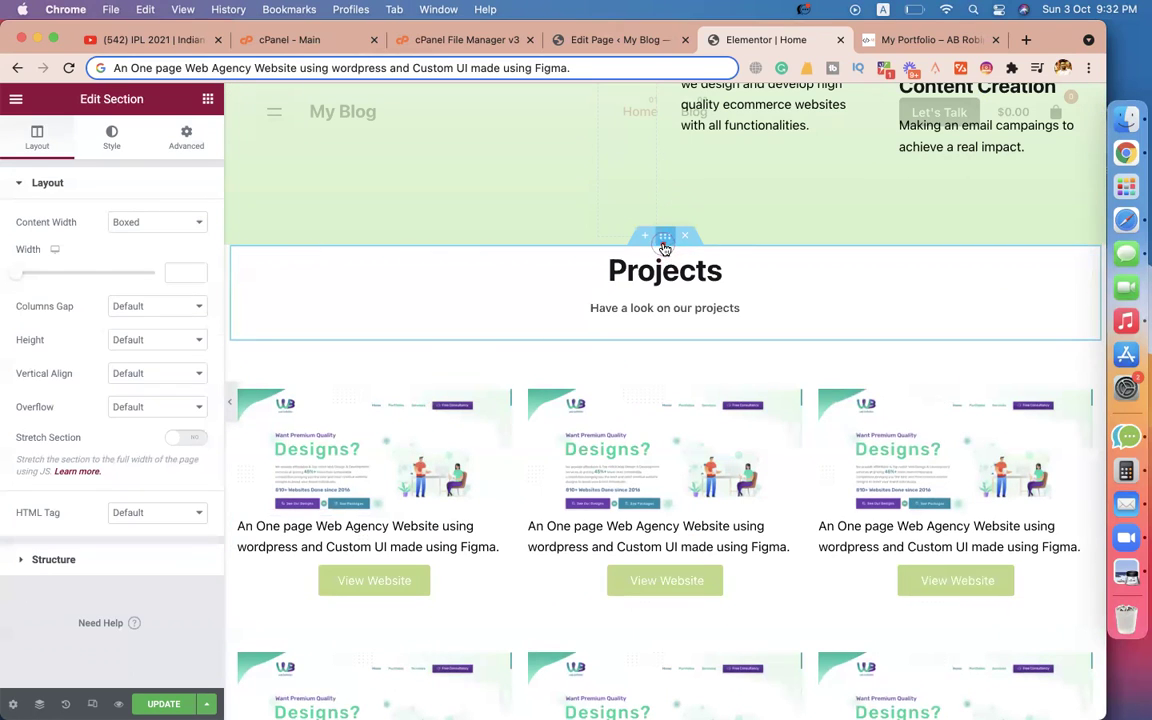
pyautogui.click(185, 138)
pyautogui.write('50')
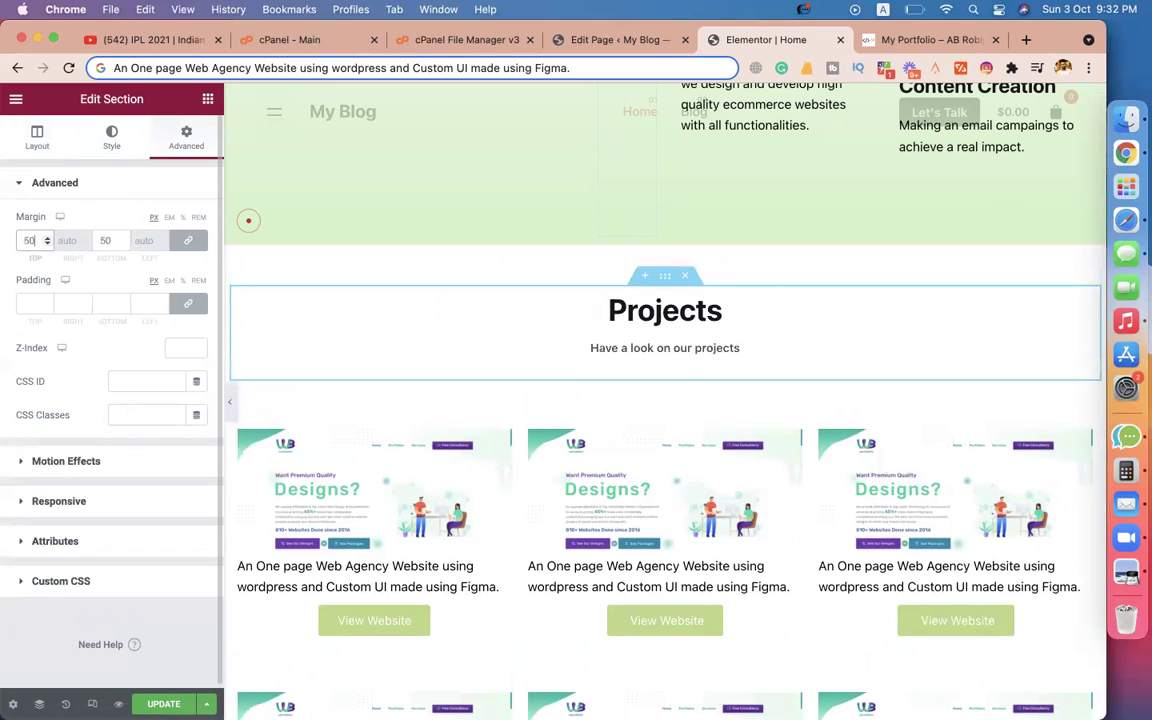
pyautogui.click(188, 240)
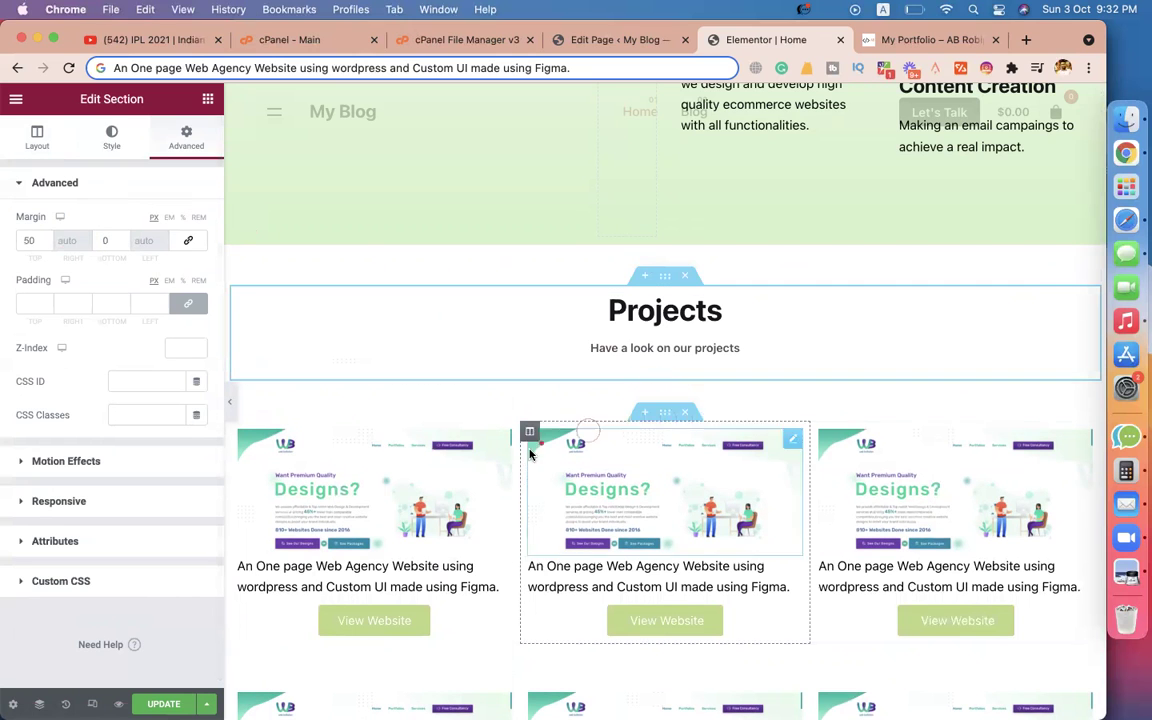
pyautogui.scroll(-3, 600, 430)
pyautogui.scroll(4, 589, 404)
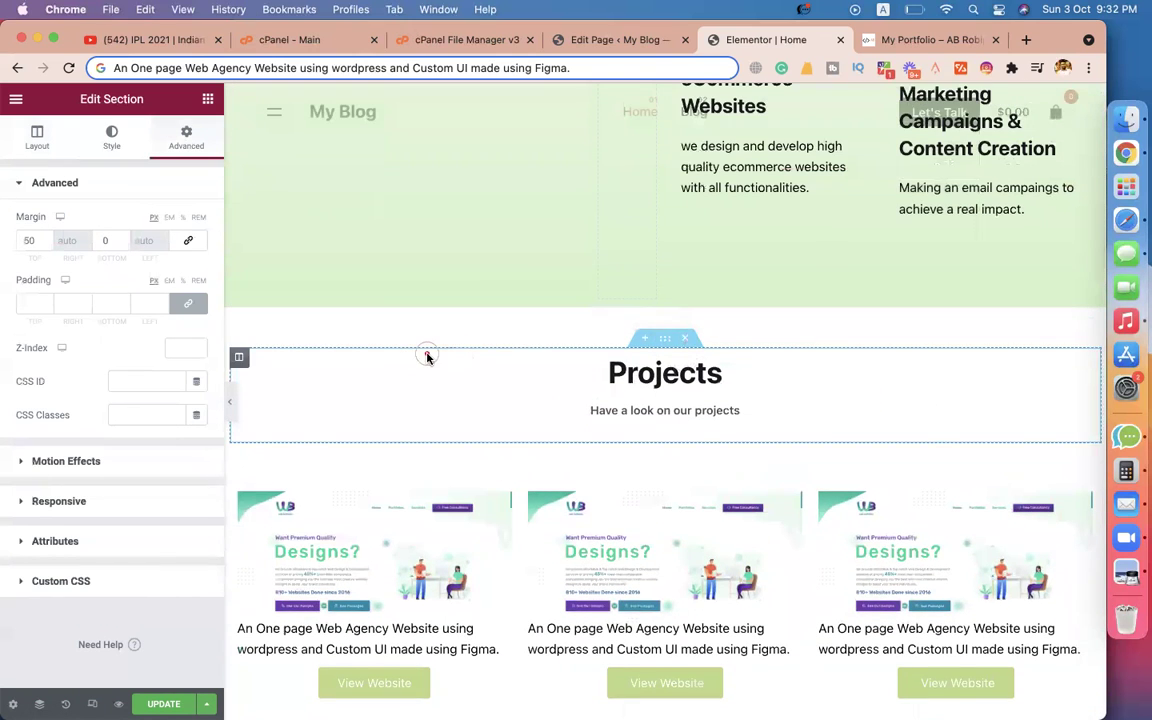
pyautogui.scroll(-6, 400, 330)
pyautogui.scroll(3, 467, 230)
pyautogui.scroll(-4, 467, 230)
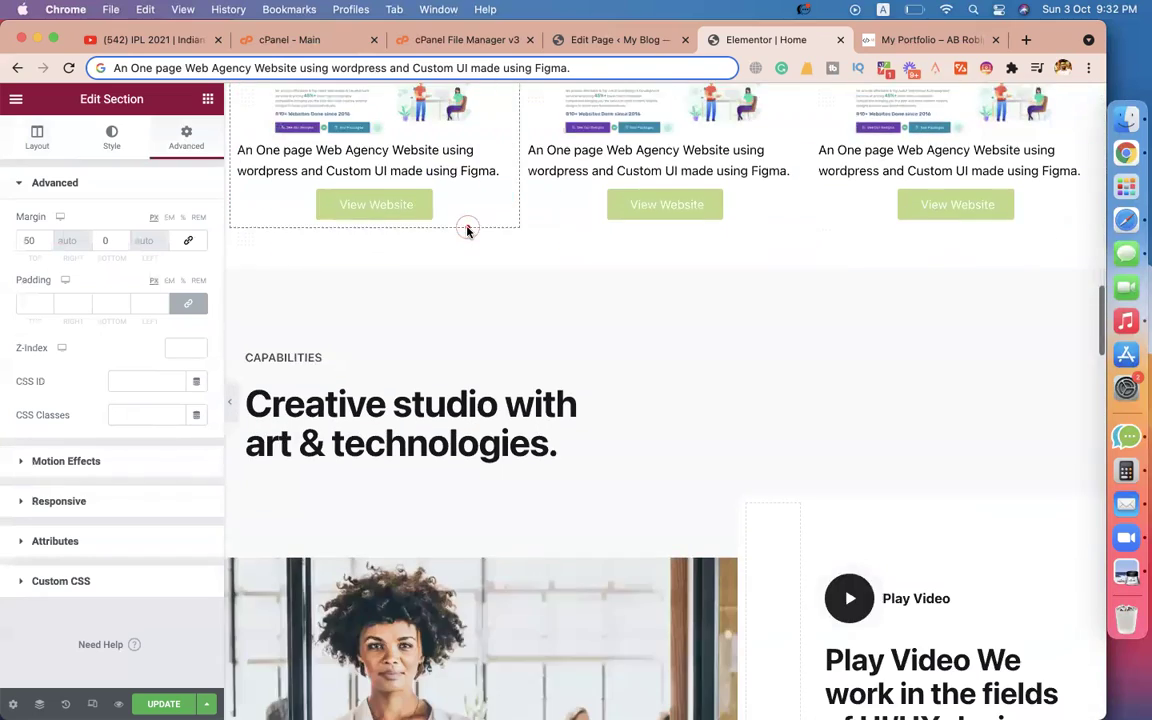
pyautogui.scroll(-2, 467, 230)
pyautogui.scroll(1, 467, 230)
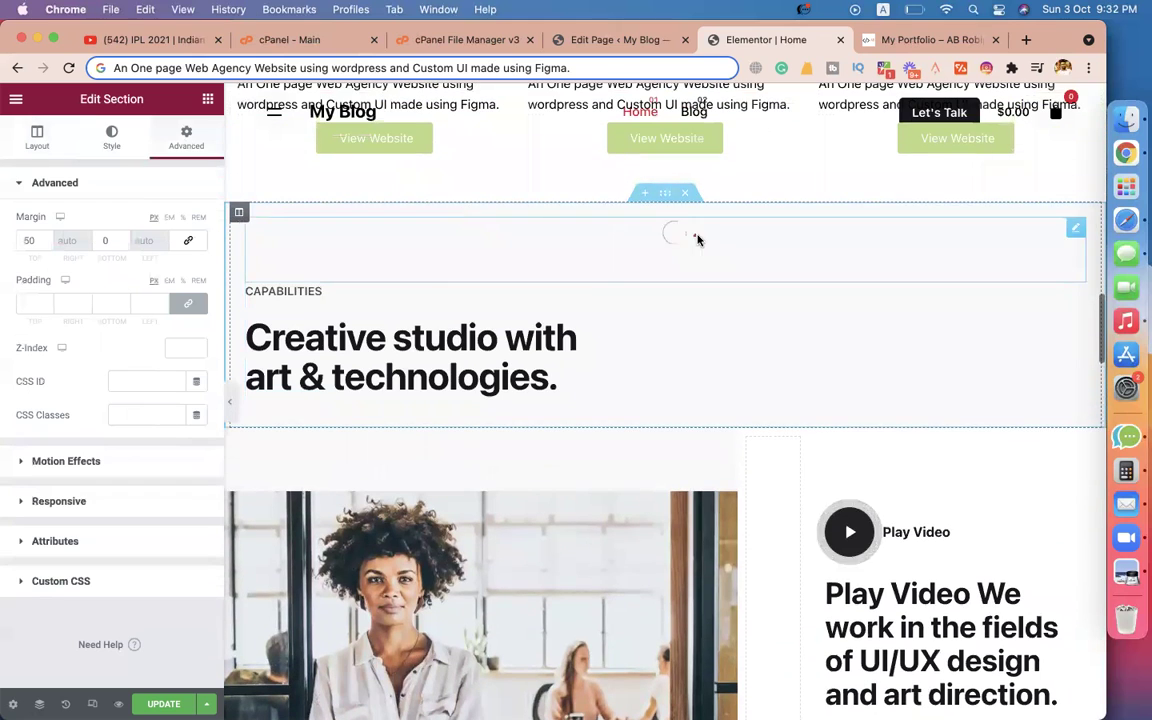
# Delete the Capabilities section and select the inner section holding the photo.
pyautogui.click(685, 193)
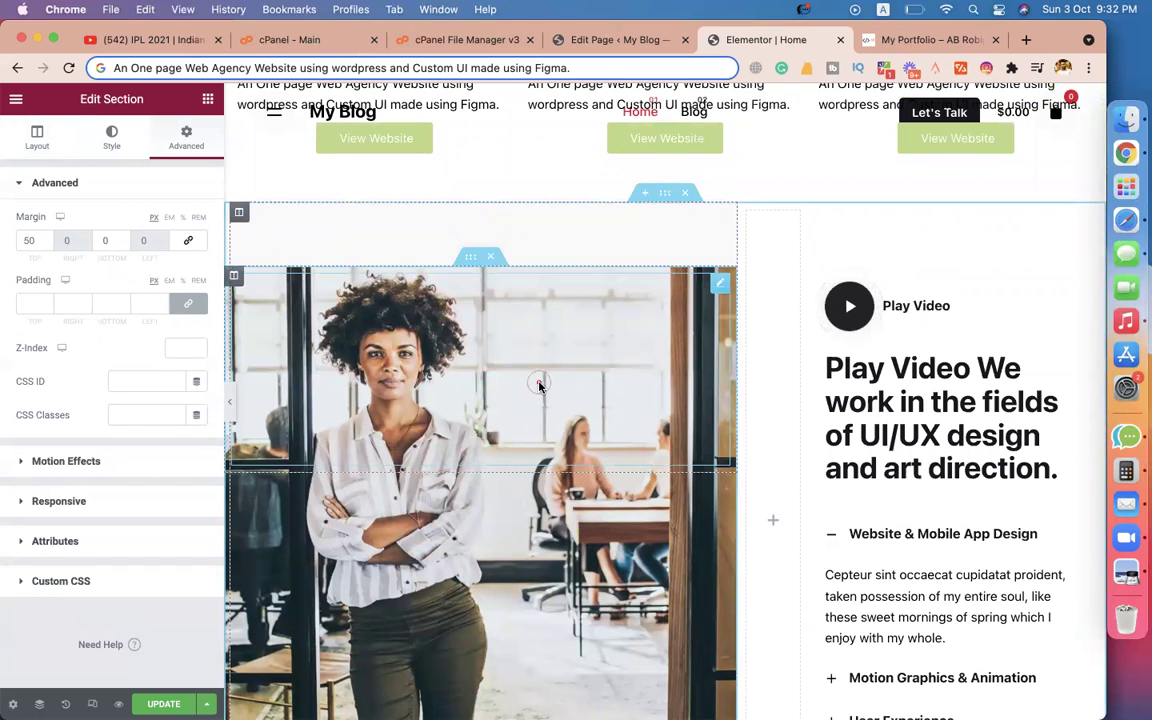
pyautogui.scroll(-3, 538, 385)
pyautogui.scroll(2, 600, 320)
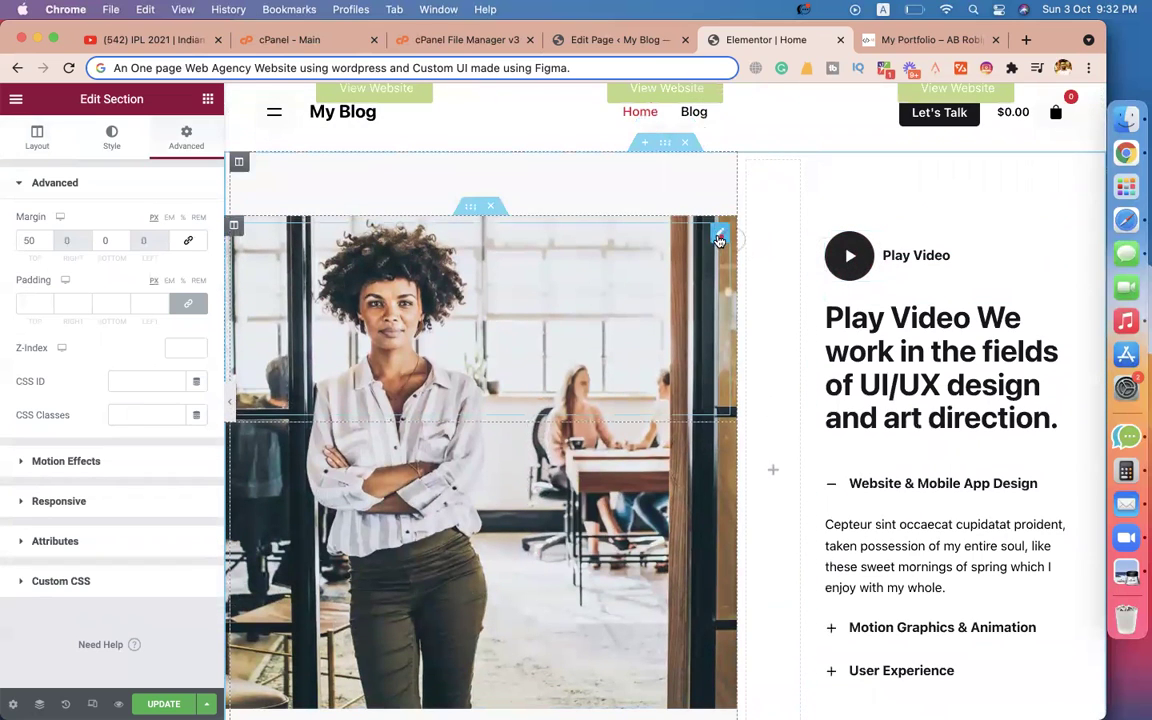
pyautogui.click(467, 214)
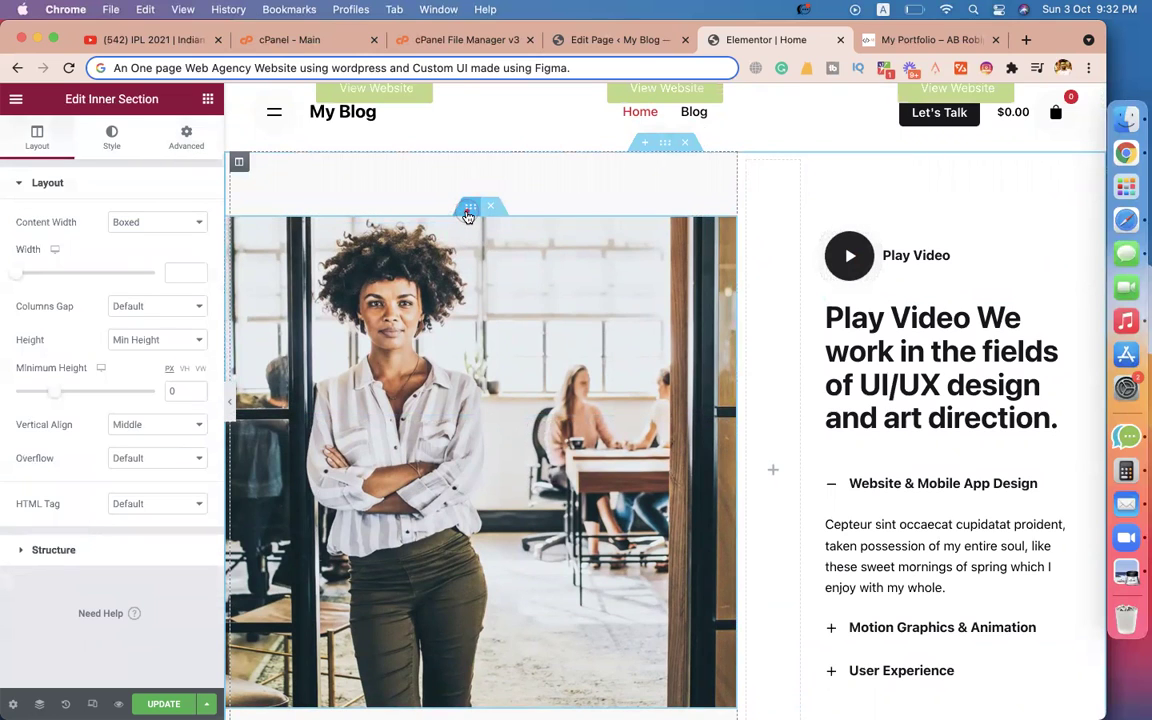
# Upload team cmbd .jpg and set it as the inner section's background image.
pyautogui.click(112, 137)
pyautogui.click(128, 365)
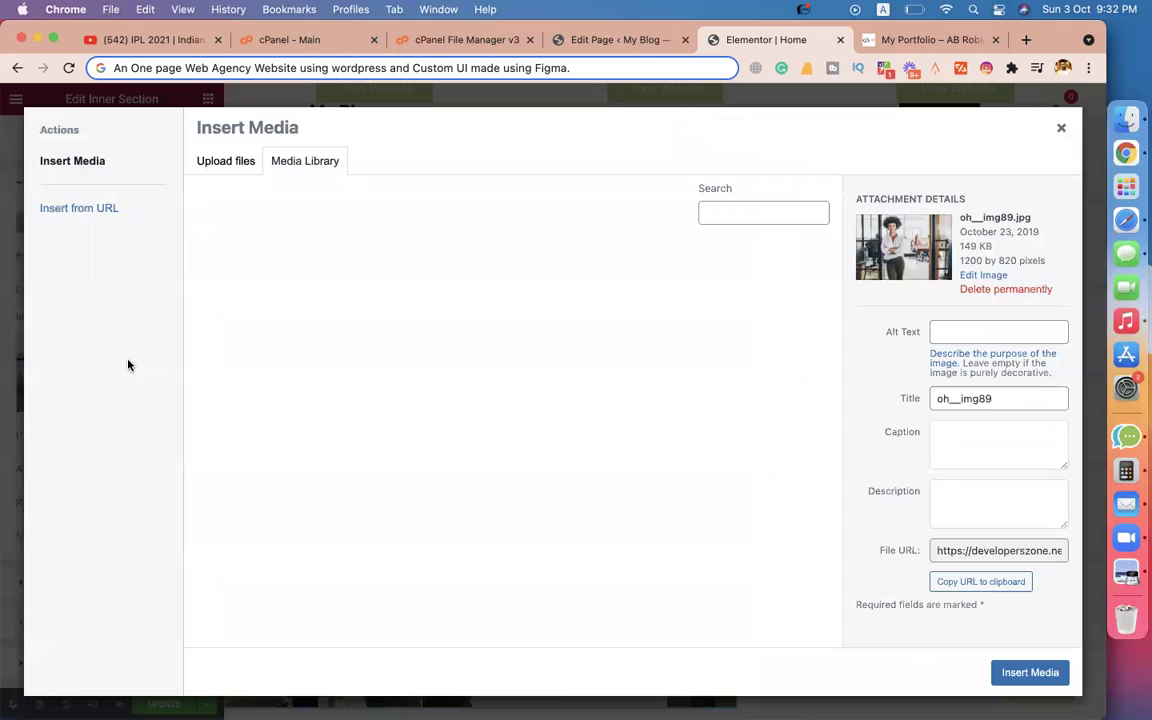
pyautogui.click(235, 162)
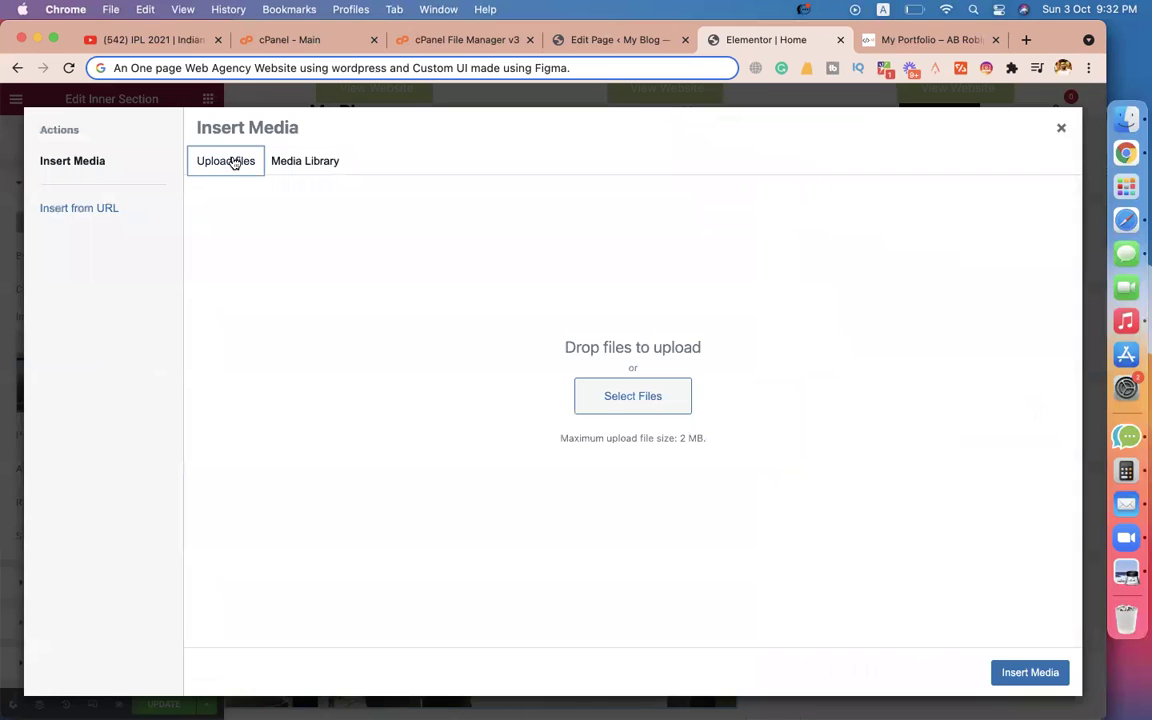
pyautogui.click(604, 399)
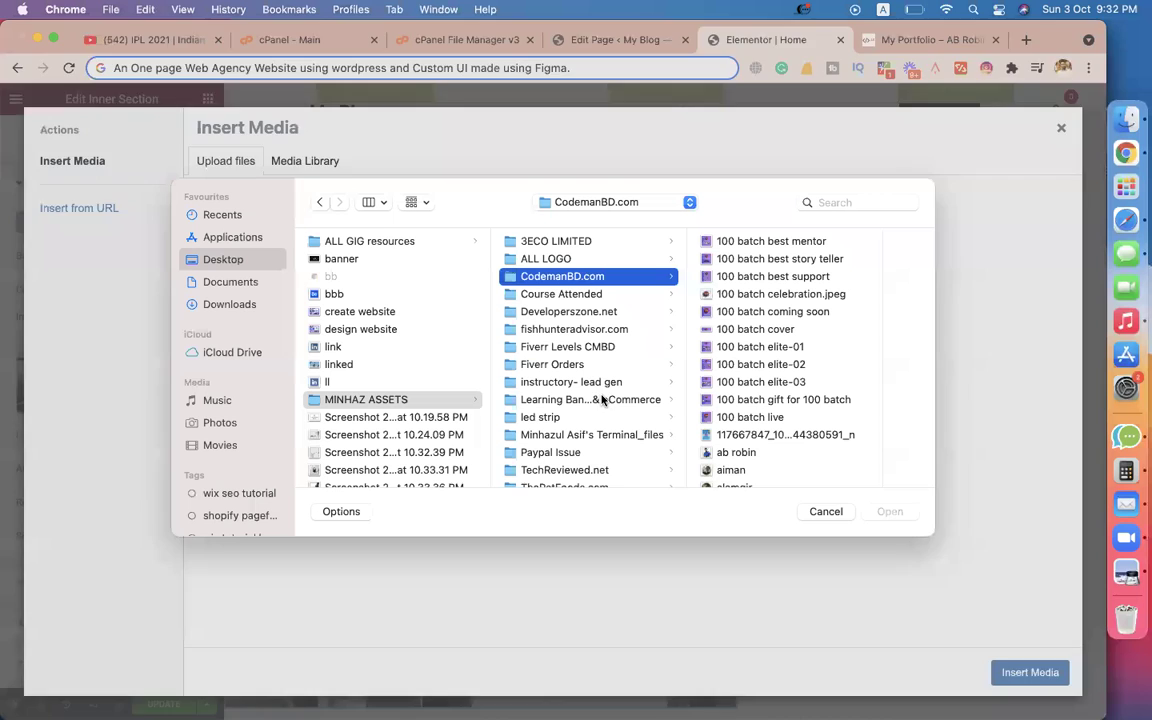
pyautogui.click(808, 331)
pyautogui.write('team')
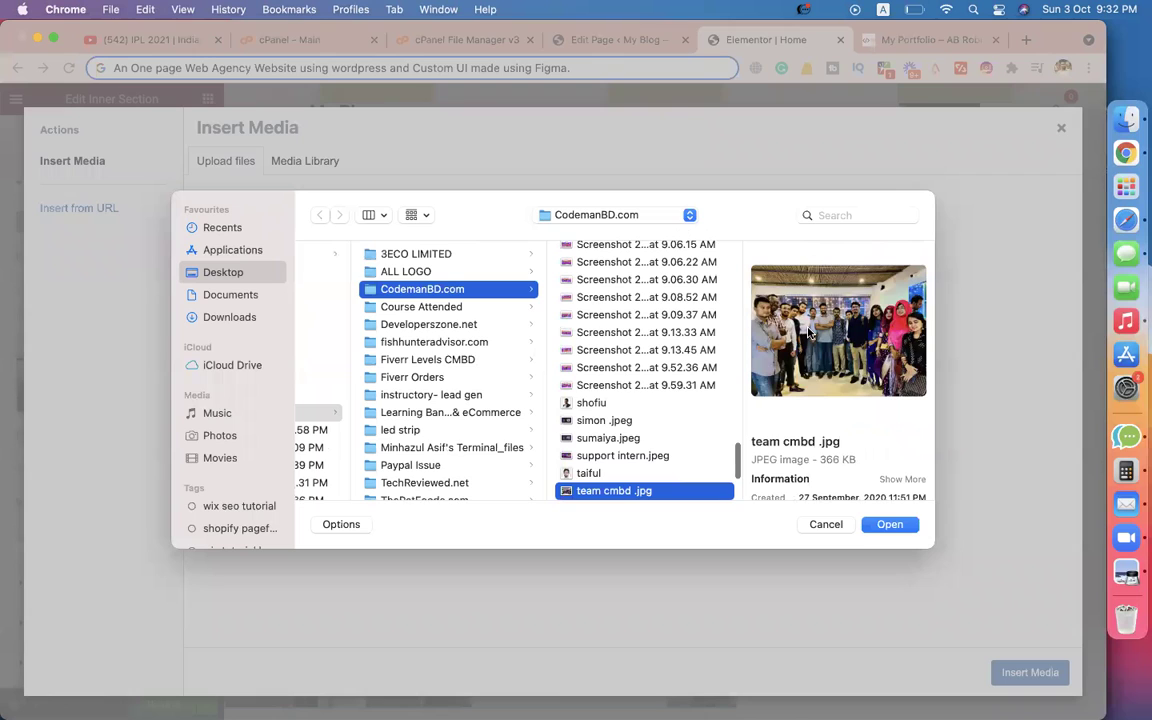
pyautogui.press('Return')
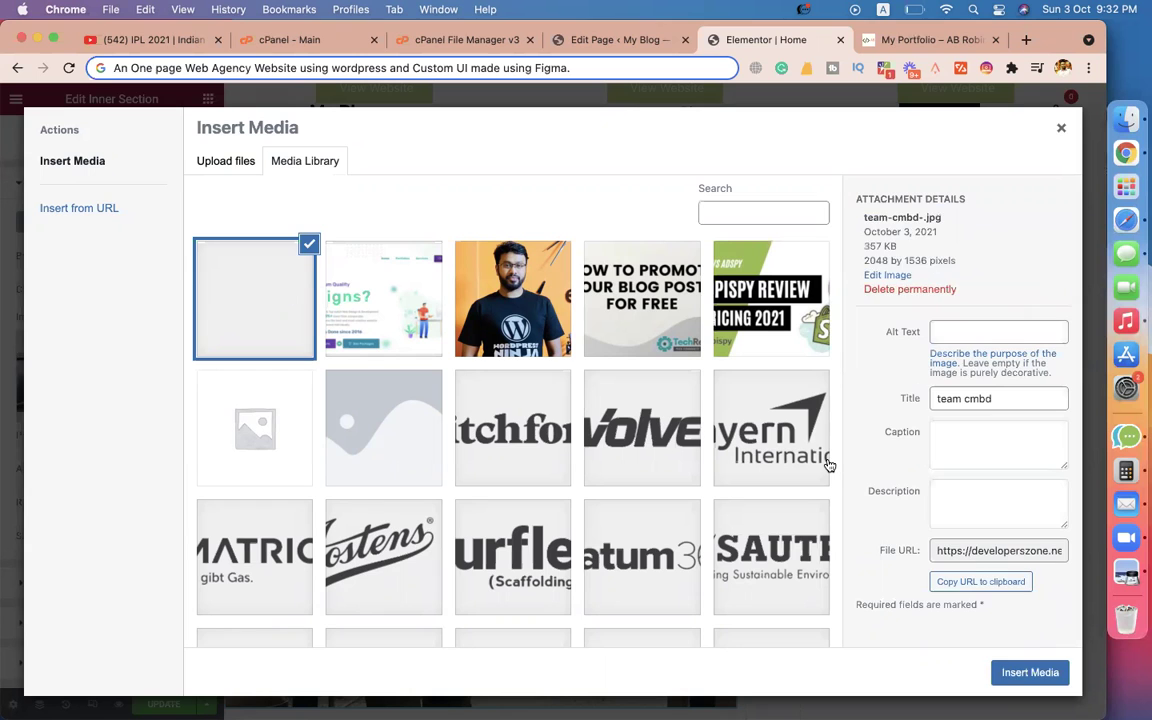
pyautogui.click(1025, 674)
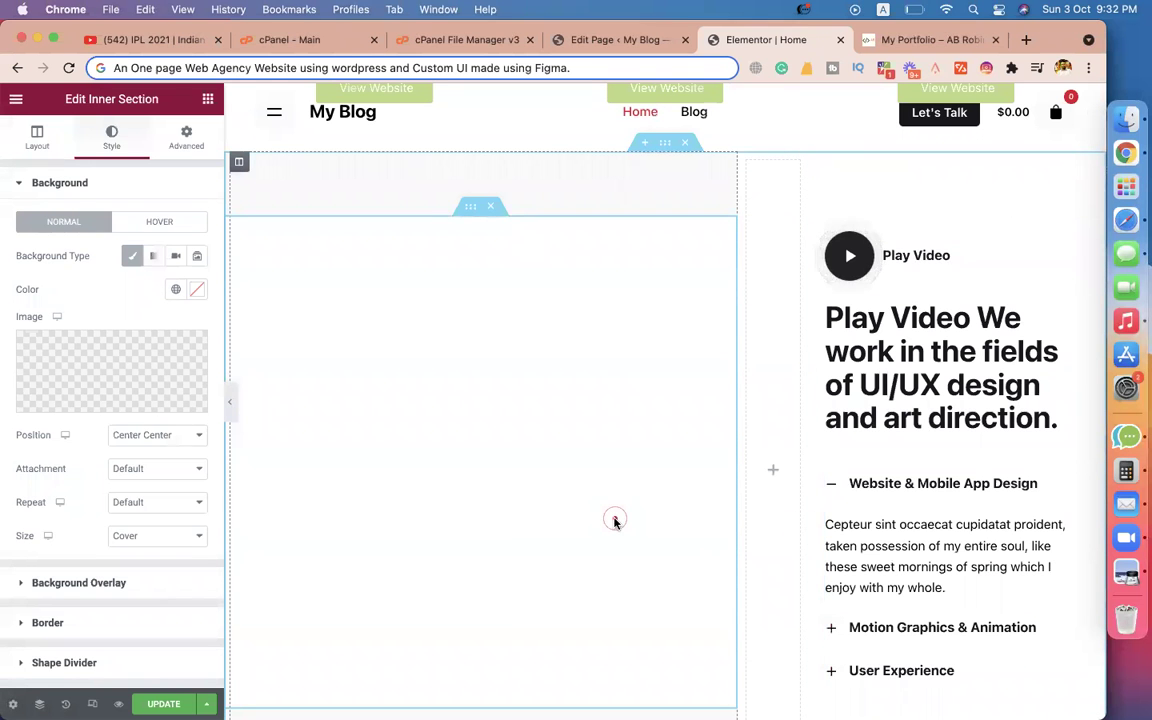
# Widen the team-photo column to about 63.7% beside the video text.
pyautogui.scroll(-1, 615, 521)
pyautogui.scroll(-2, 615, 521)
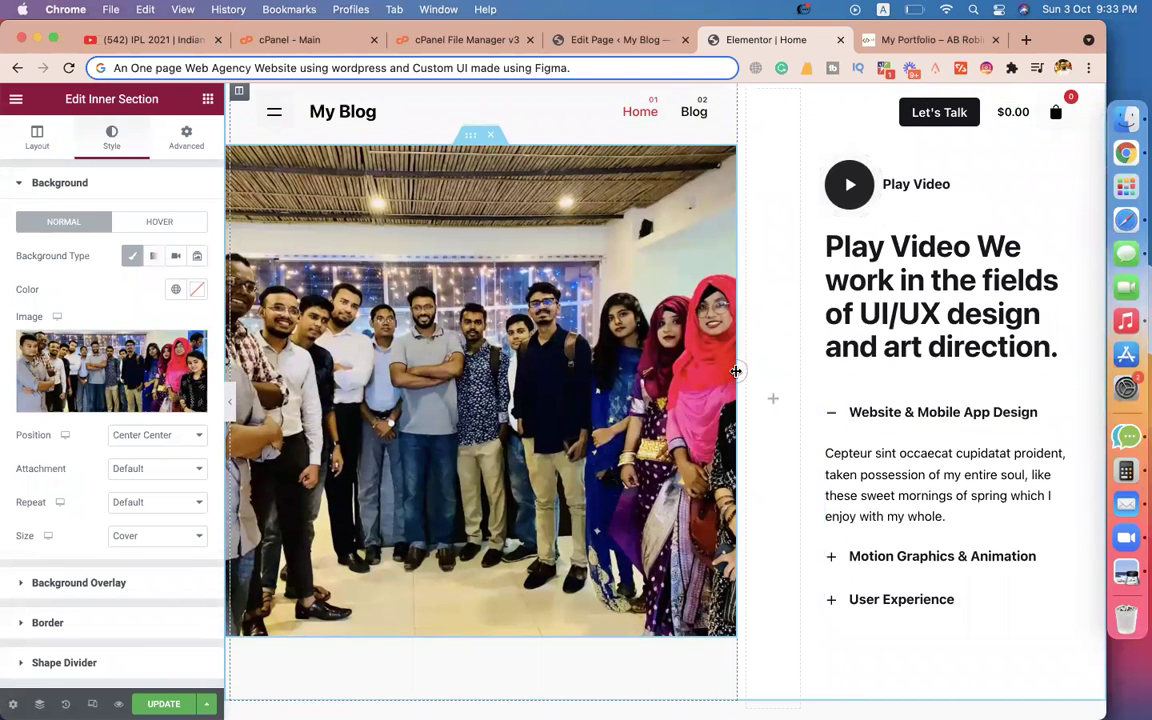
pyautogui.moveTo(733, 375); pyautogui.dragTo(784, 377)
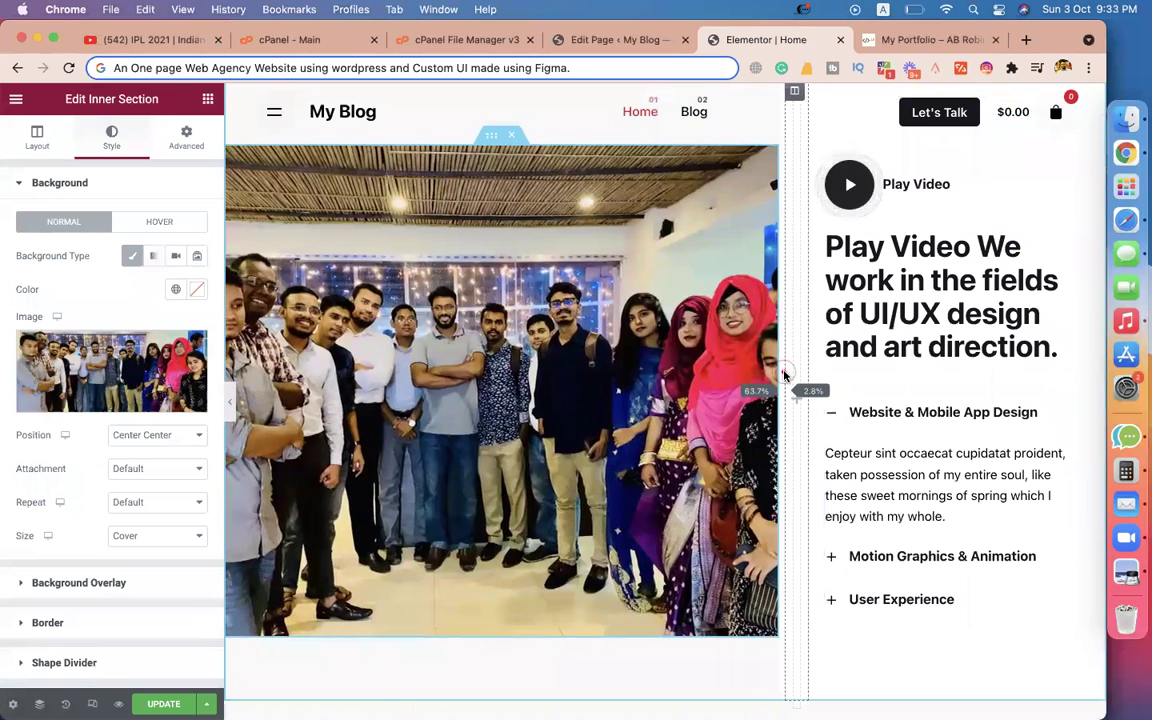
pyautogui.scroll(1, 688, 376)
pyautogui.scroll(1, 688, 376)
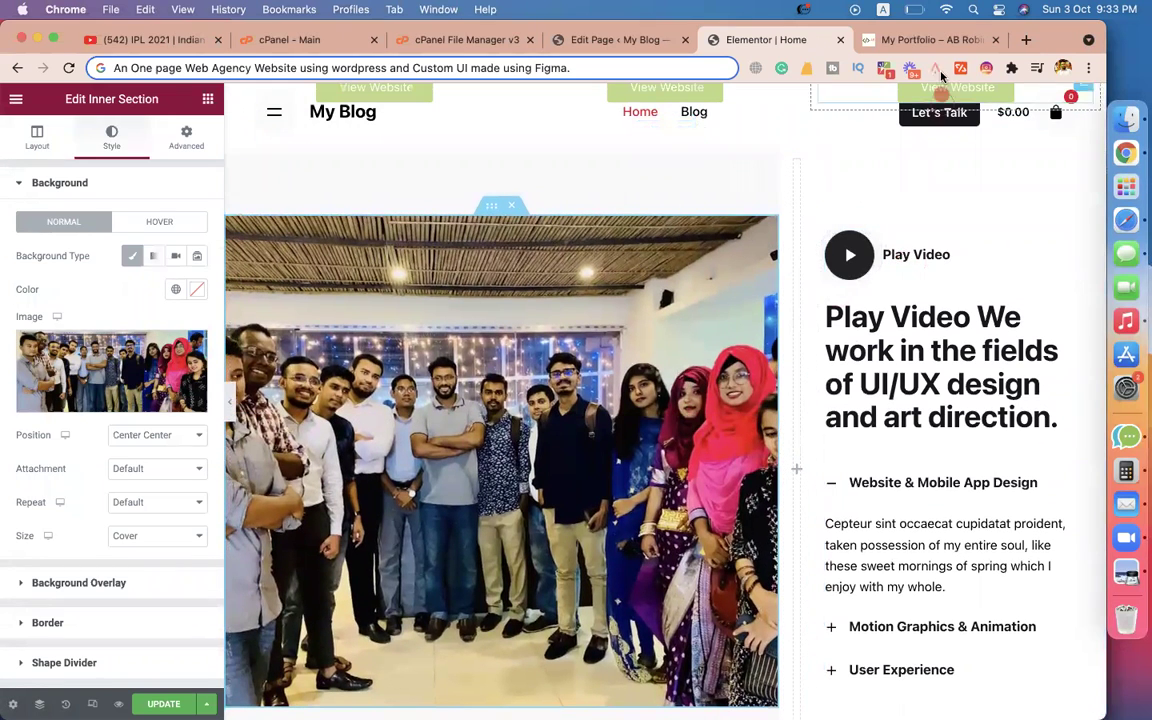
pyautogui.click(1025, 40)
# On youtube.com/codemanbd, pause the featured video and bring up its share link.
pyautogui.write('you')
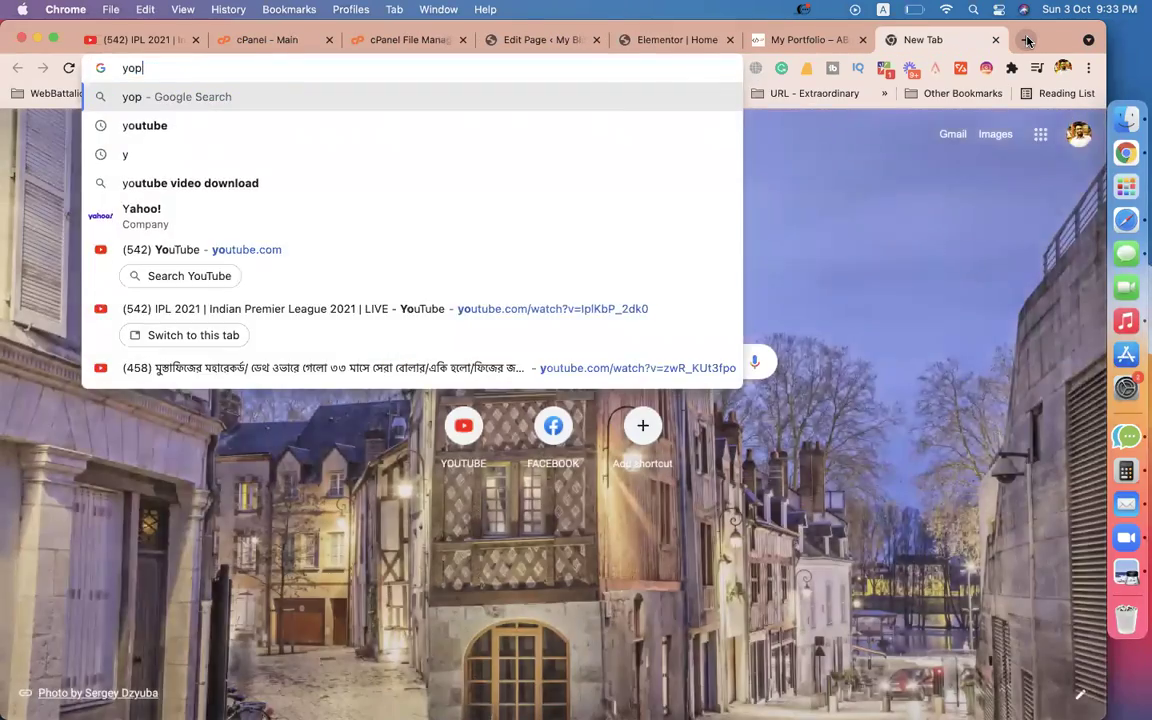
pyautogui.write('tube.com')
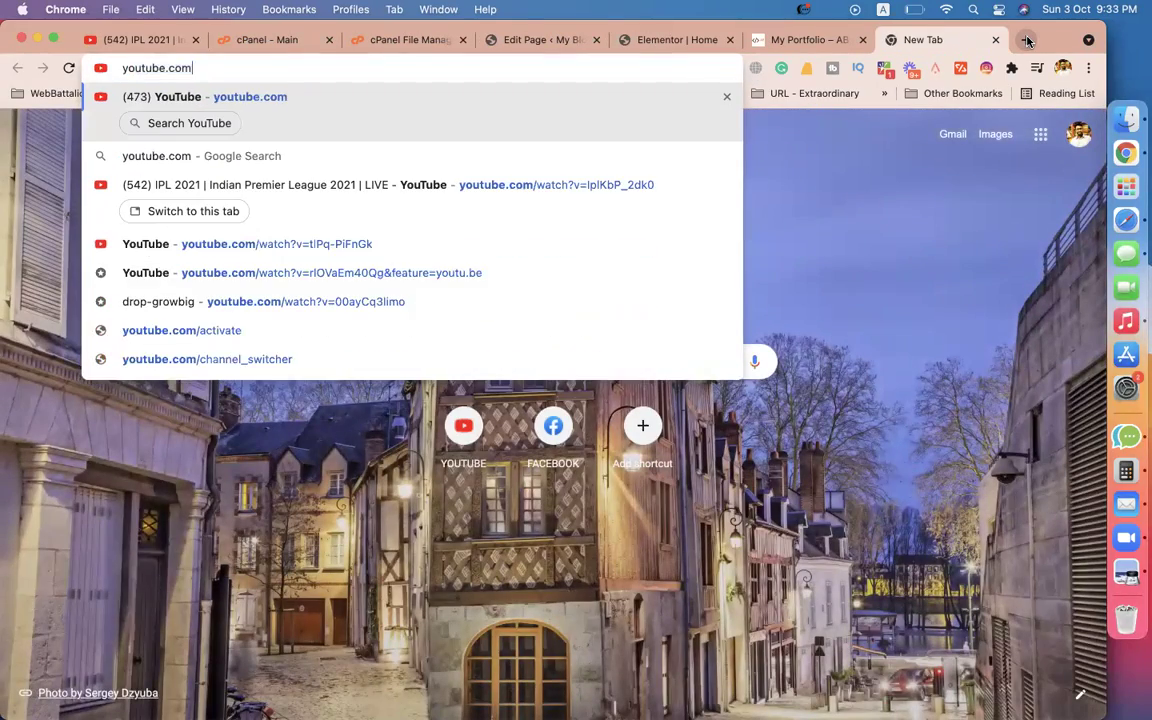
pyautogui.write('/codemanb')
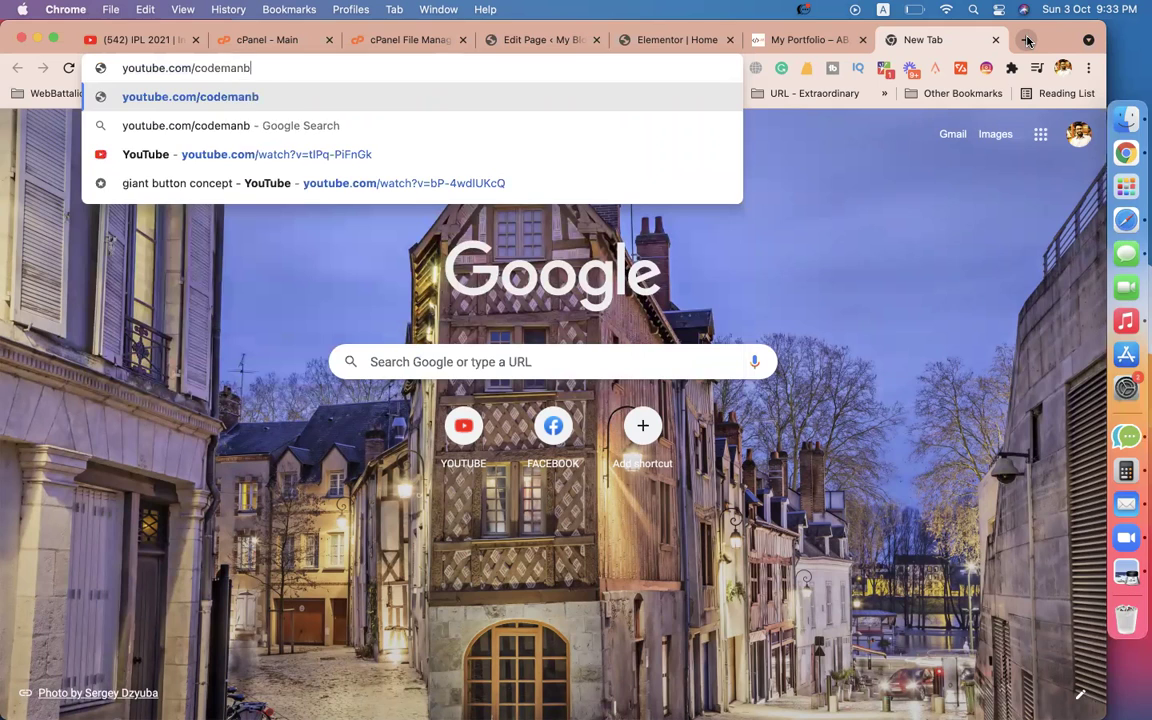
pyautogui.write('d')
pyautogui.press('Return')
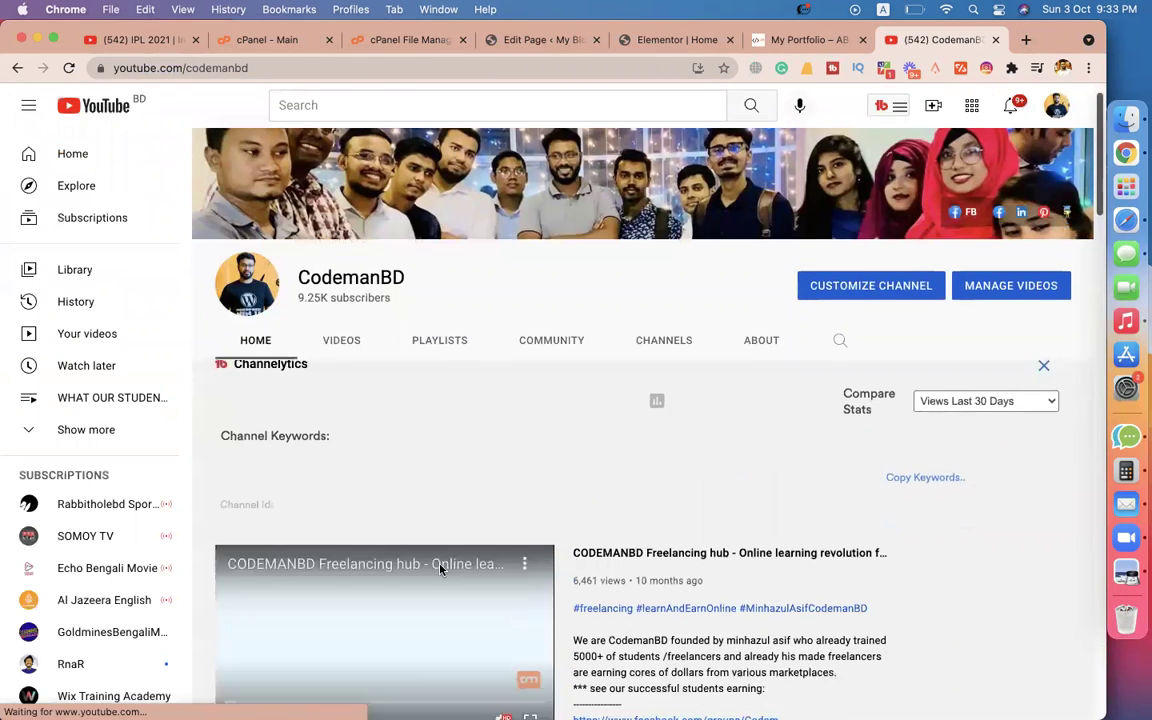
pyautogui.scroll(-2, 440, 568)
pyautogui.scroll(-3, 430, 560)
pyautogui.click(425, 513)
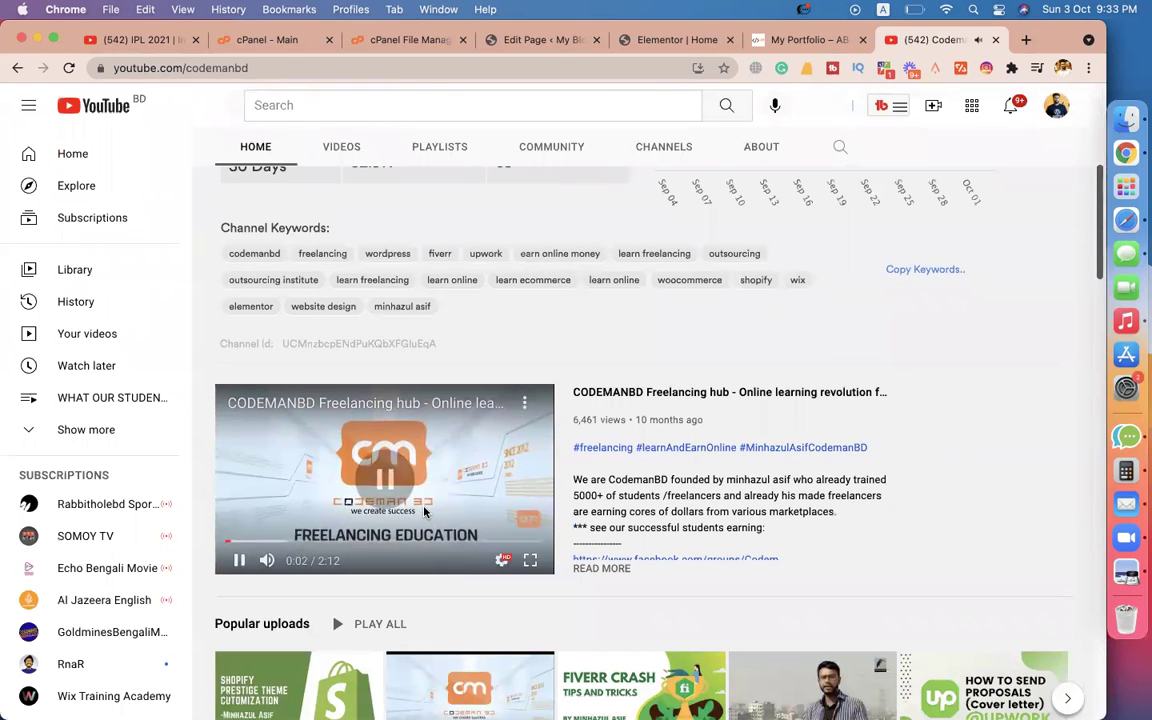
pyautogui.click(524, 402)
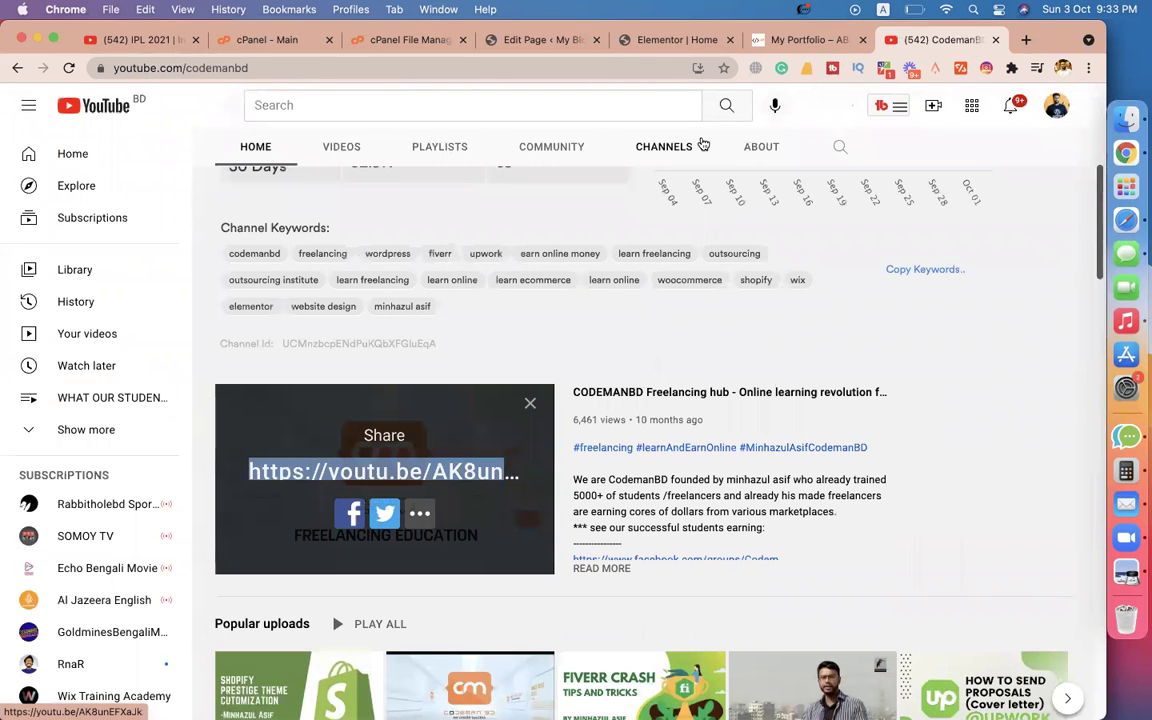
pyautogui.click(643, 40)
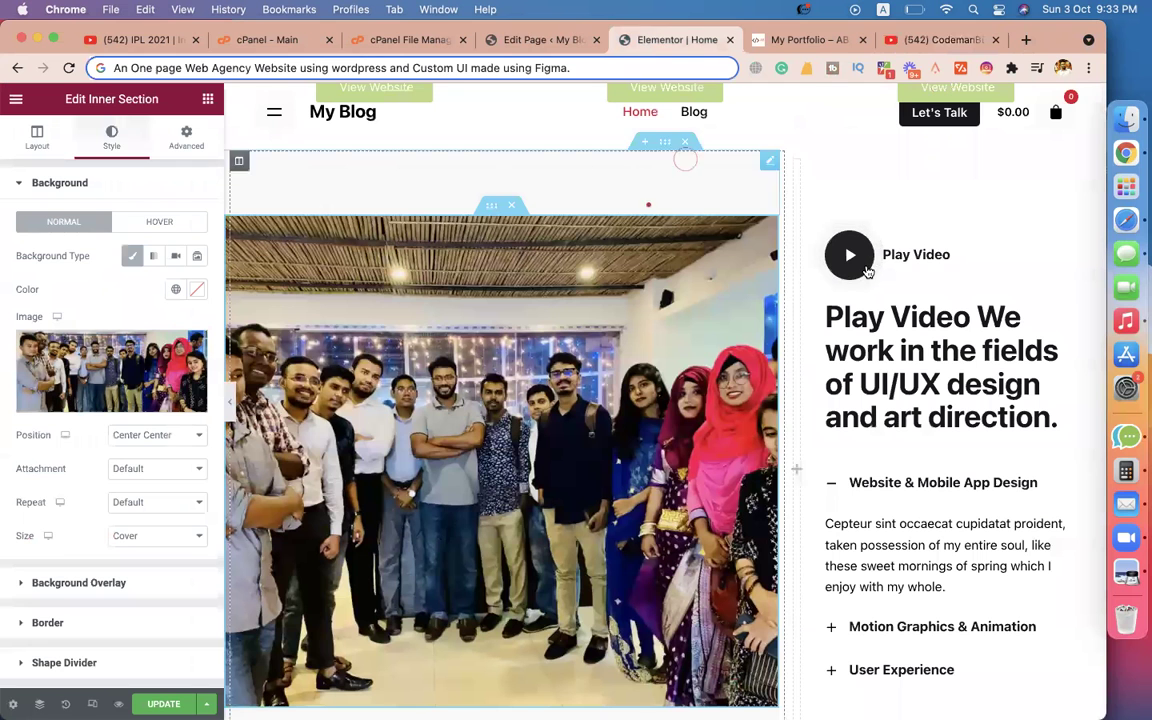
# Paste the youtu.be link into the Play Video widget's URL and preview it, which fails.
pyautogui.click(1074, 240)
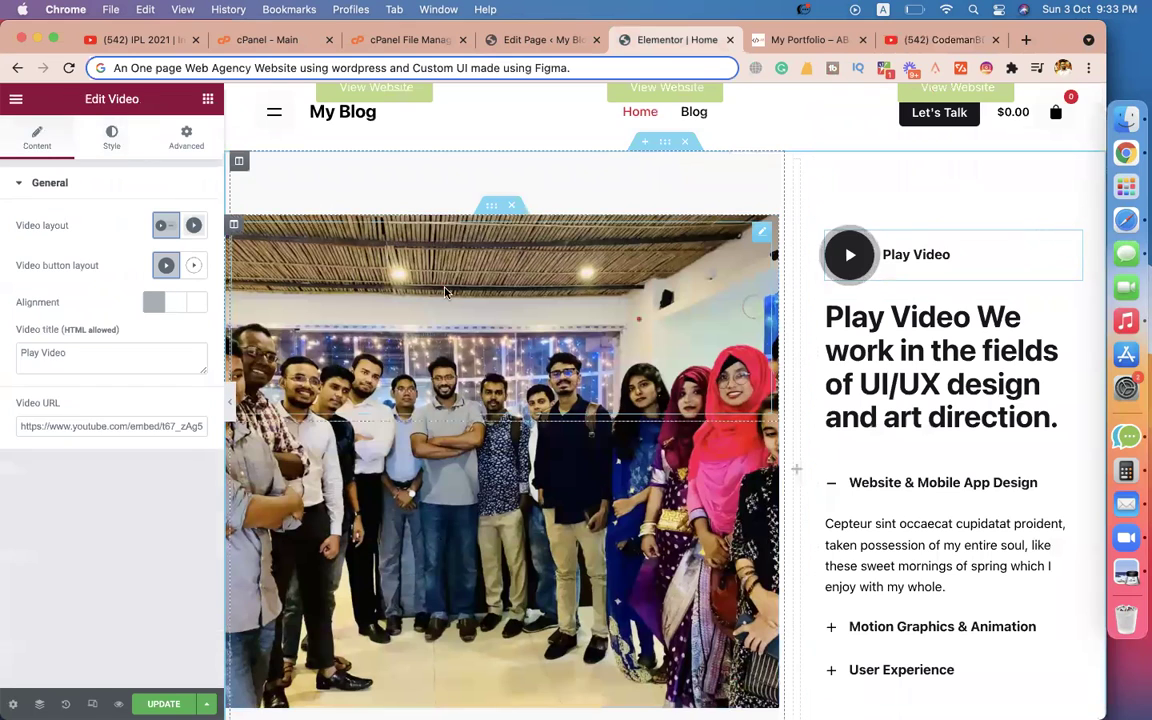
pyautogui.tripleClick(132, 422)
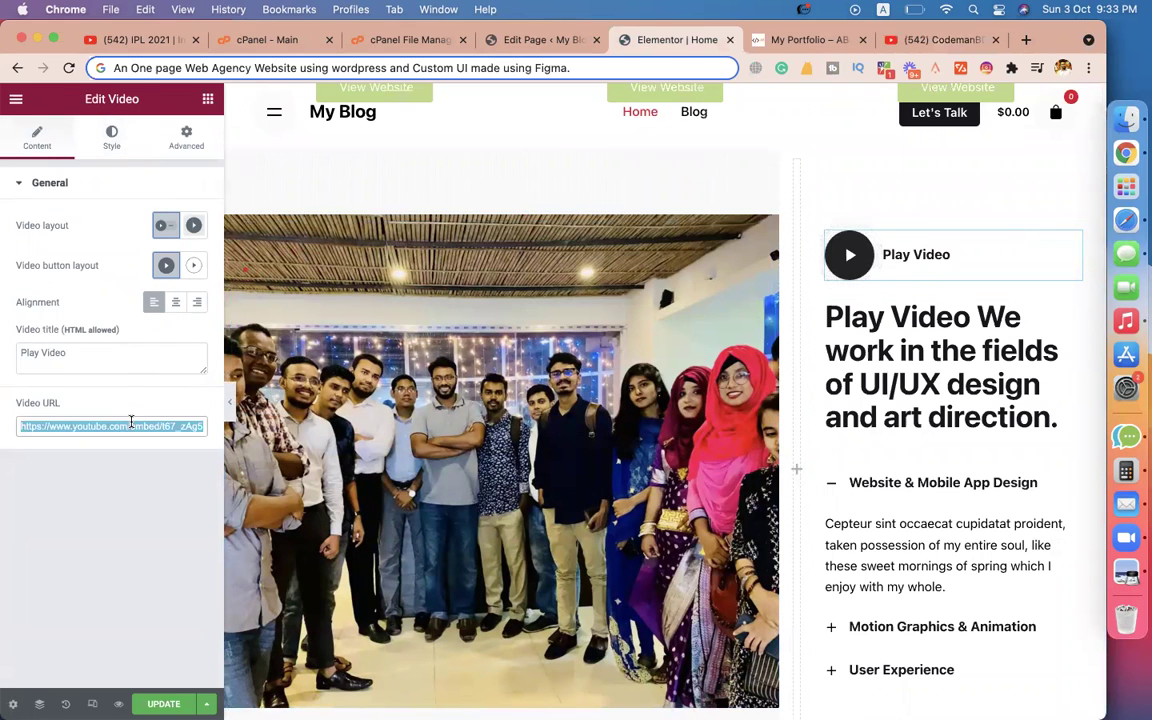
pyautogui.write('https://youtu.be/AK8unEFcaJk')
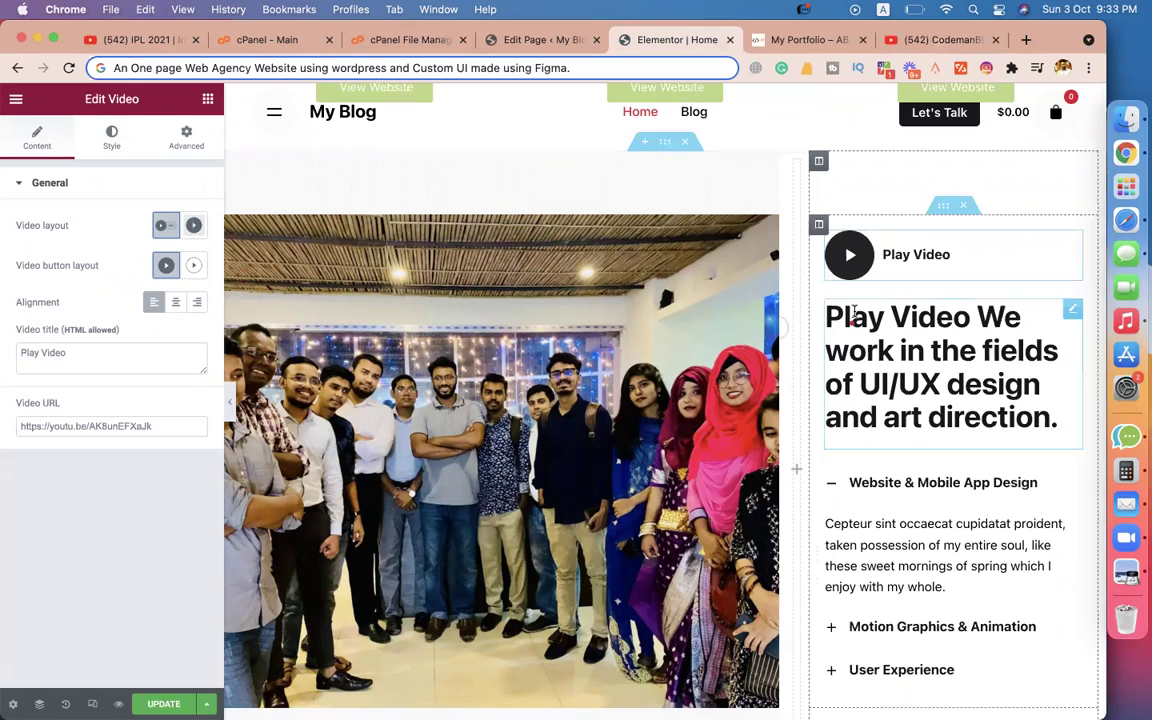
pyautogui.click(857, 254)
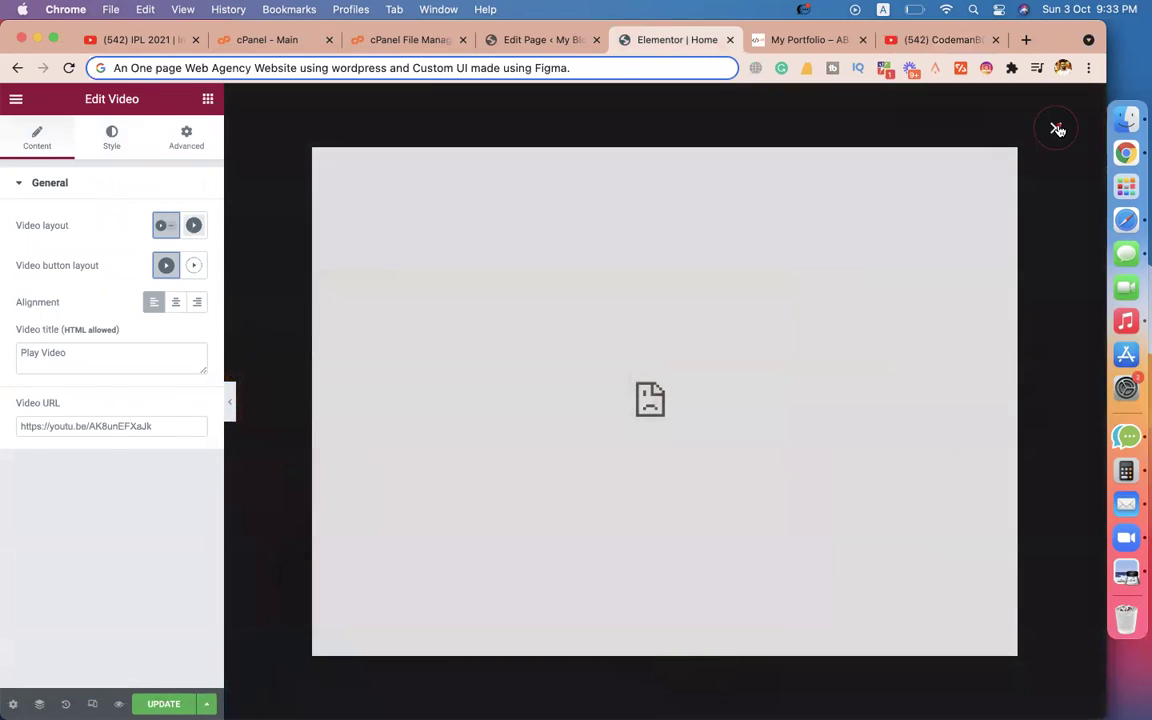
pyautogui.click(1057, 129)
pyautogui.click(857, 254)
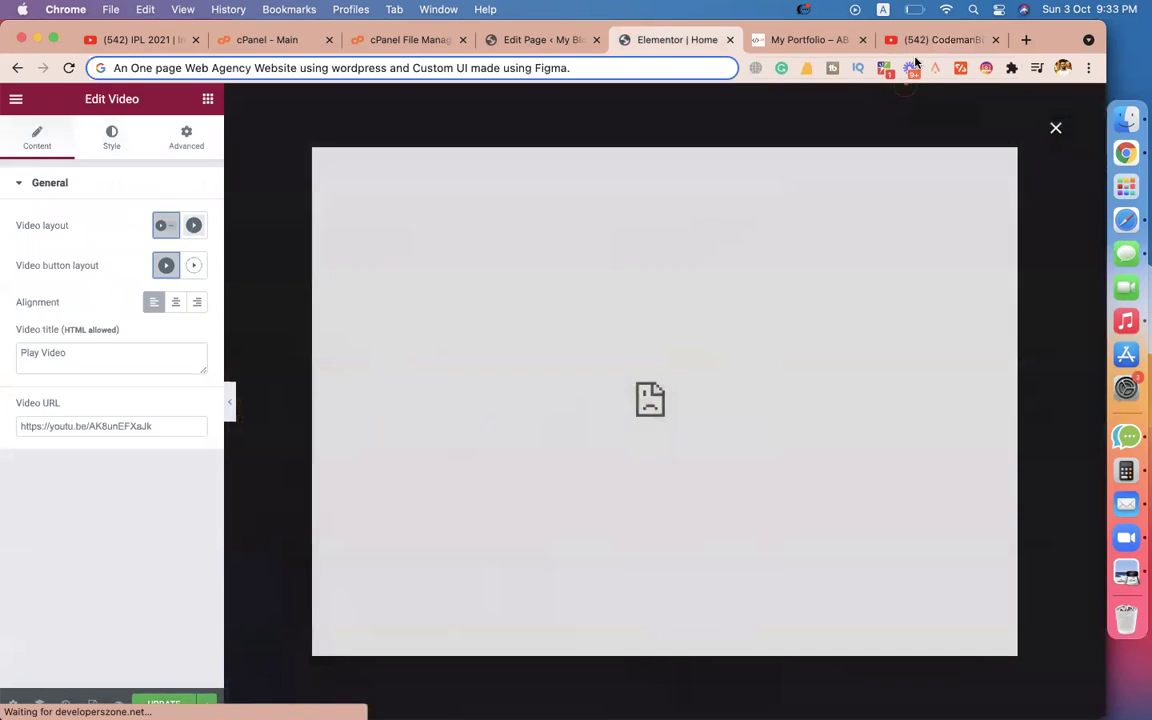
pyautogui.click(925, 40)
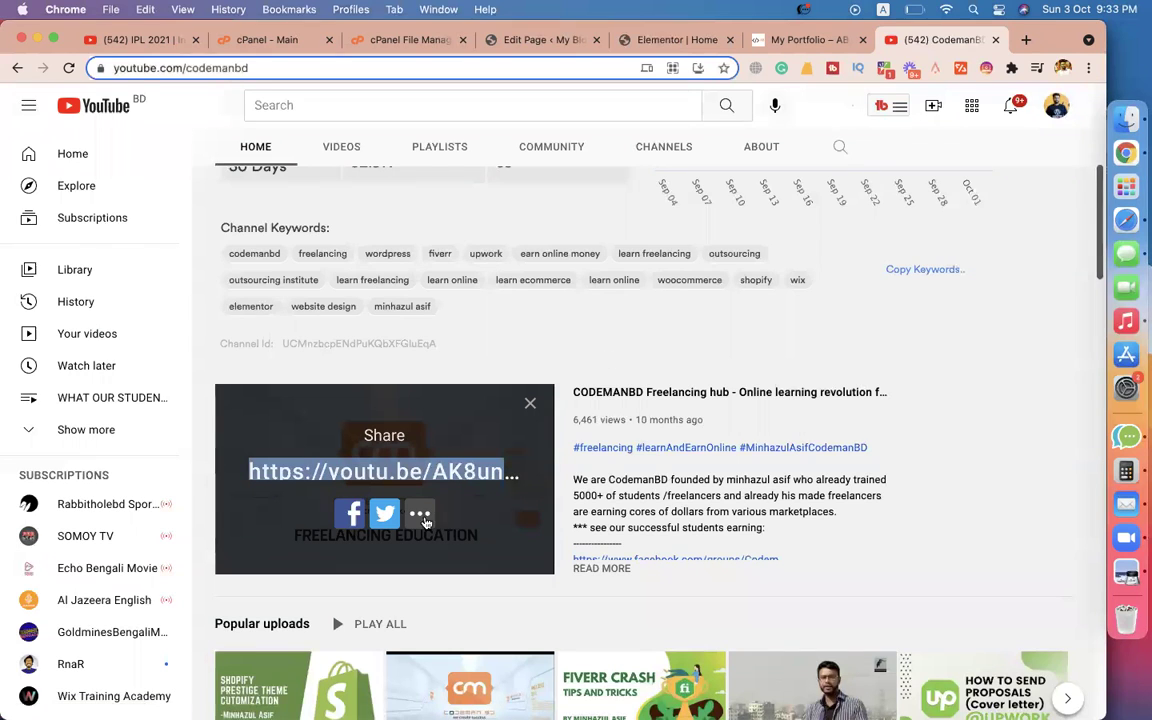
# Open the featured video's watch page and show its Share > Embed iframe code.
pyautogui.click(376, 468)
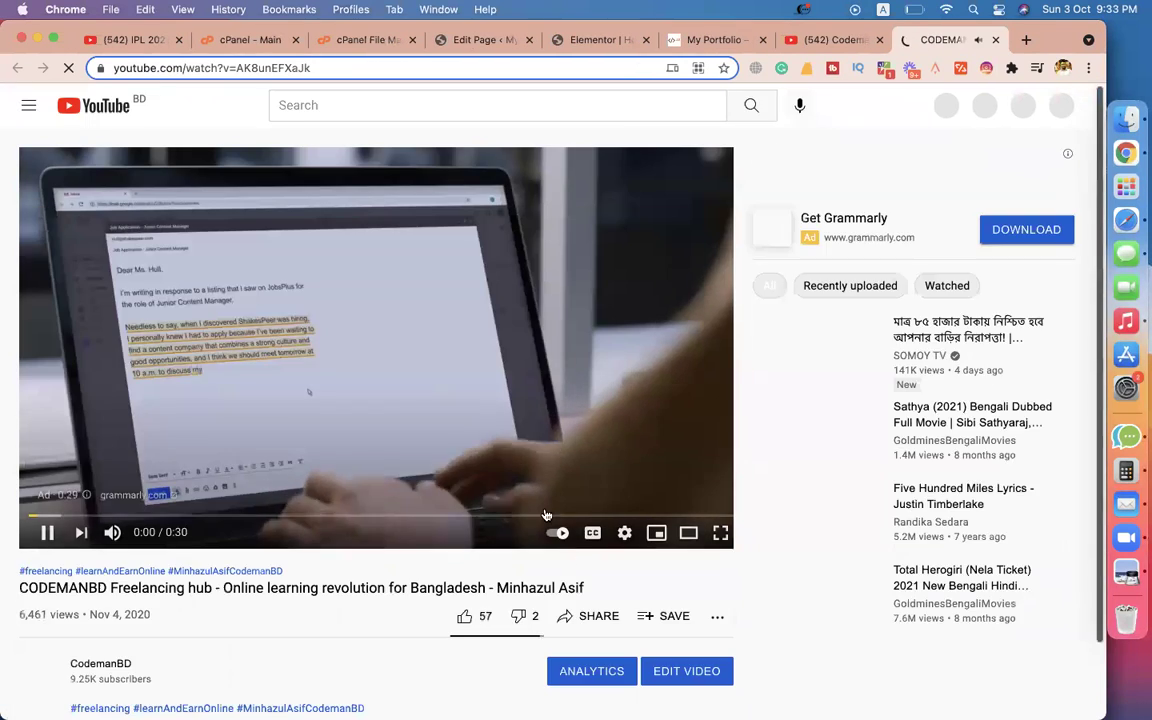
pyautogui.click(599, 616)
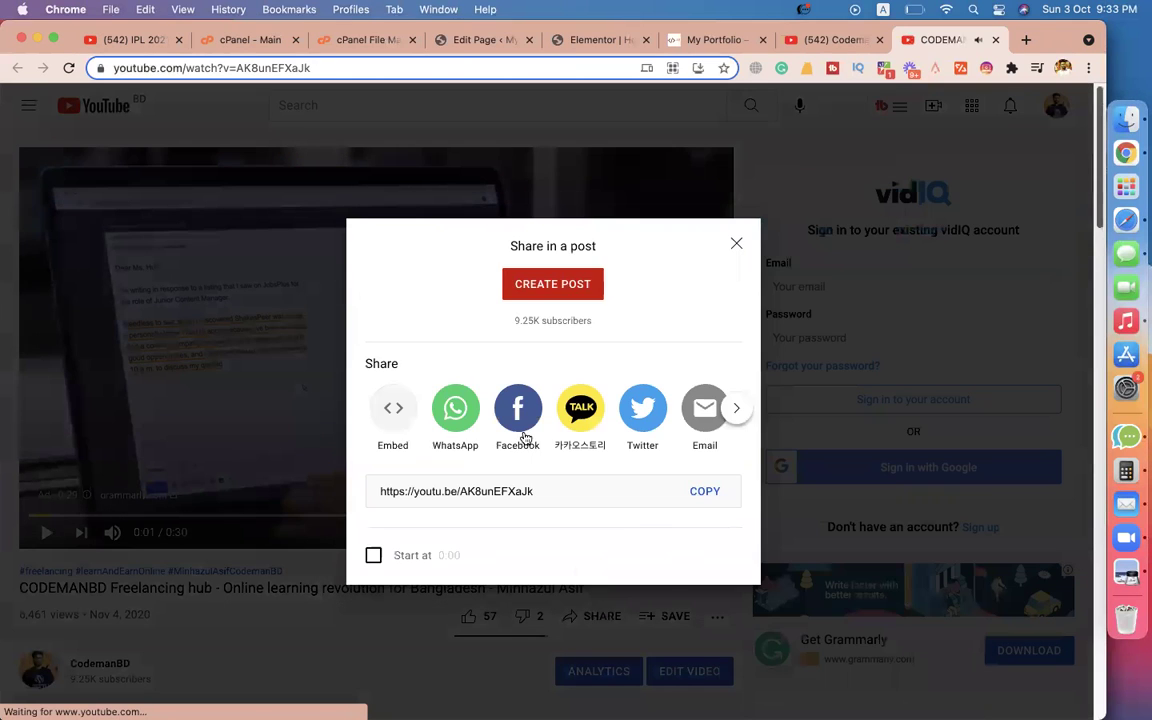
pyautogui.click(393, 410)
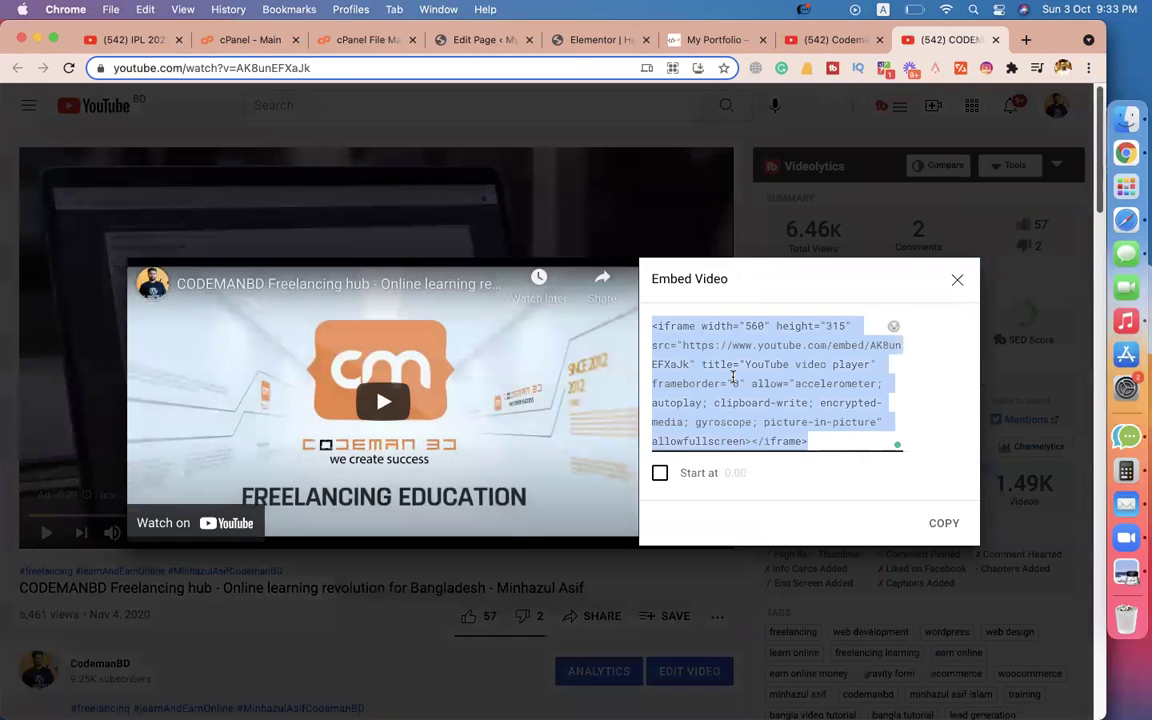
pyautogui.click(593, 40)
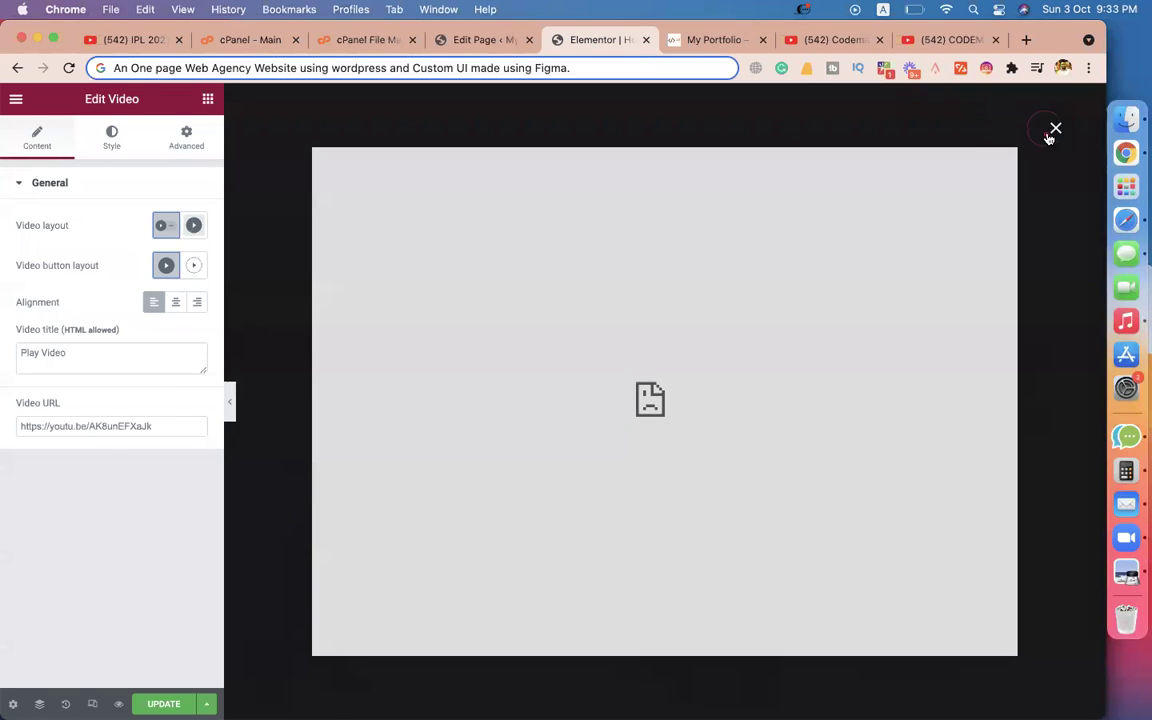
# Close the broken preview and paste the iframe embed code into the Play Video URL field.
pyautogui.click(1052, 127)
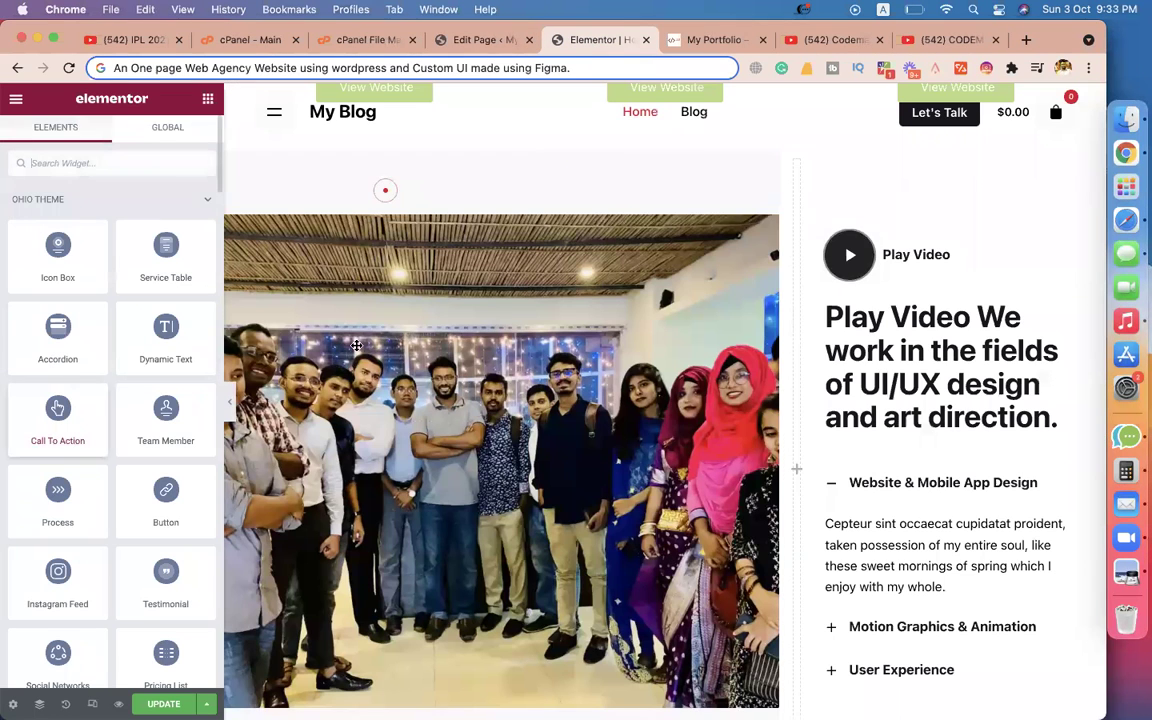
pyautogui.click(972, 256)
pyautogui.doubleClick(102, 426)
pyautogui.press('super+v')
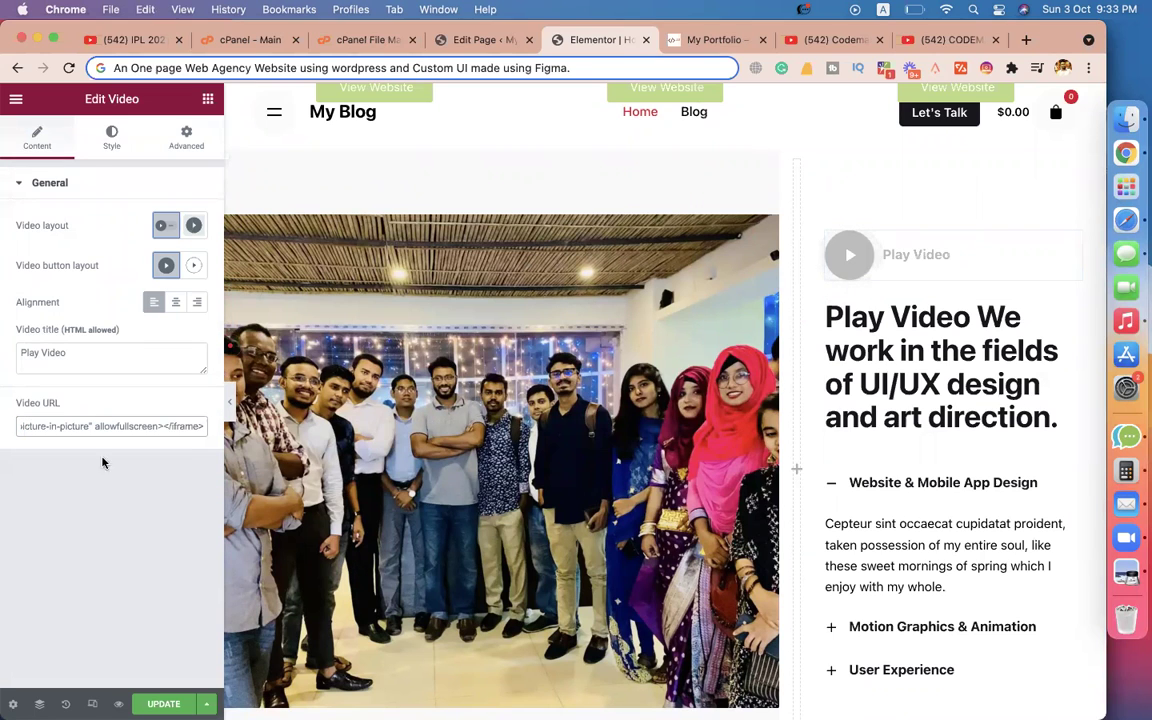
pyautogui.click(835, 383)
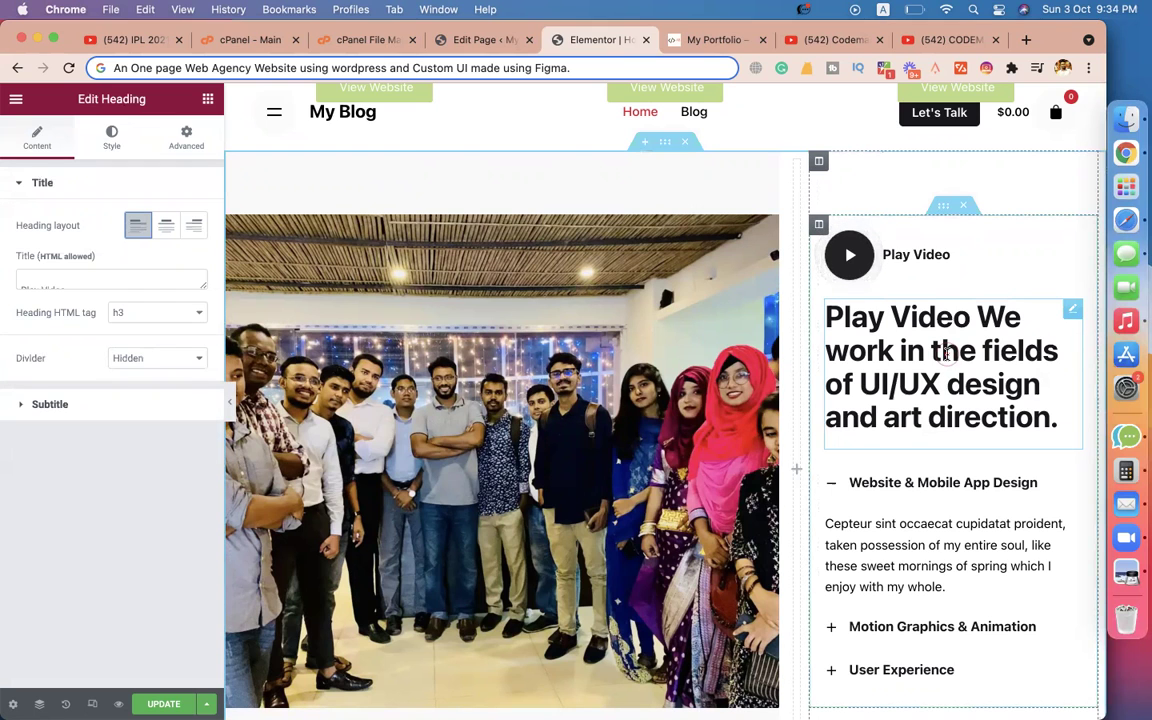
pyautogui.scroll(-3, 945, 352)
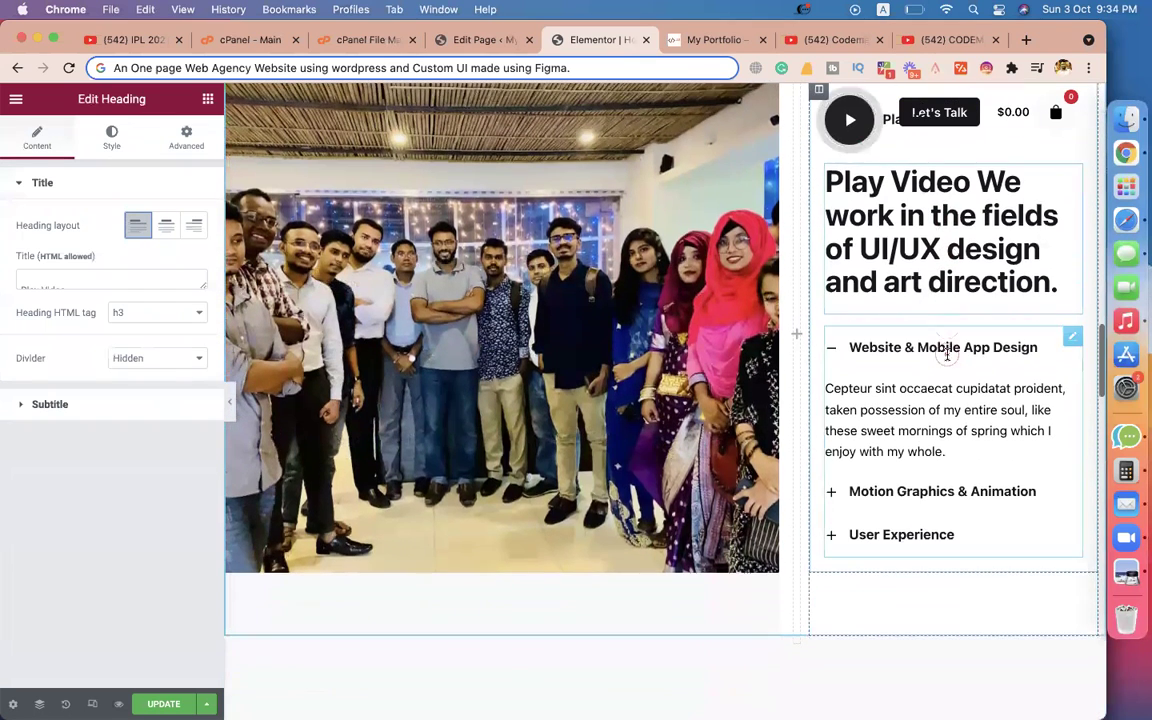
pyautogui.scroll(1, 931, 258)
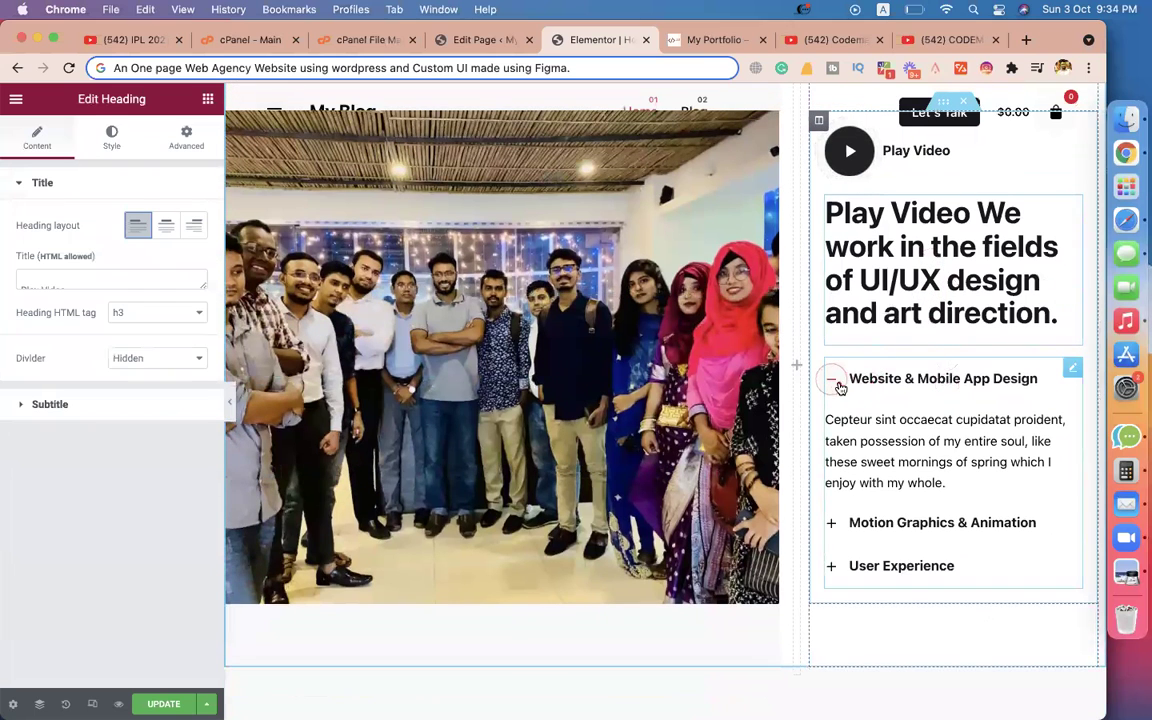
# Select the accordion widget and expand its items to review their titles.
pyautogui.click(1071, 374)
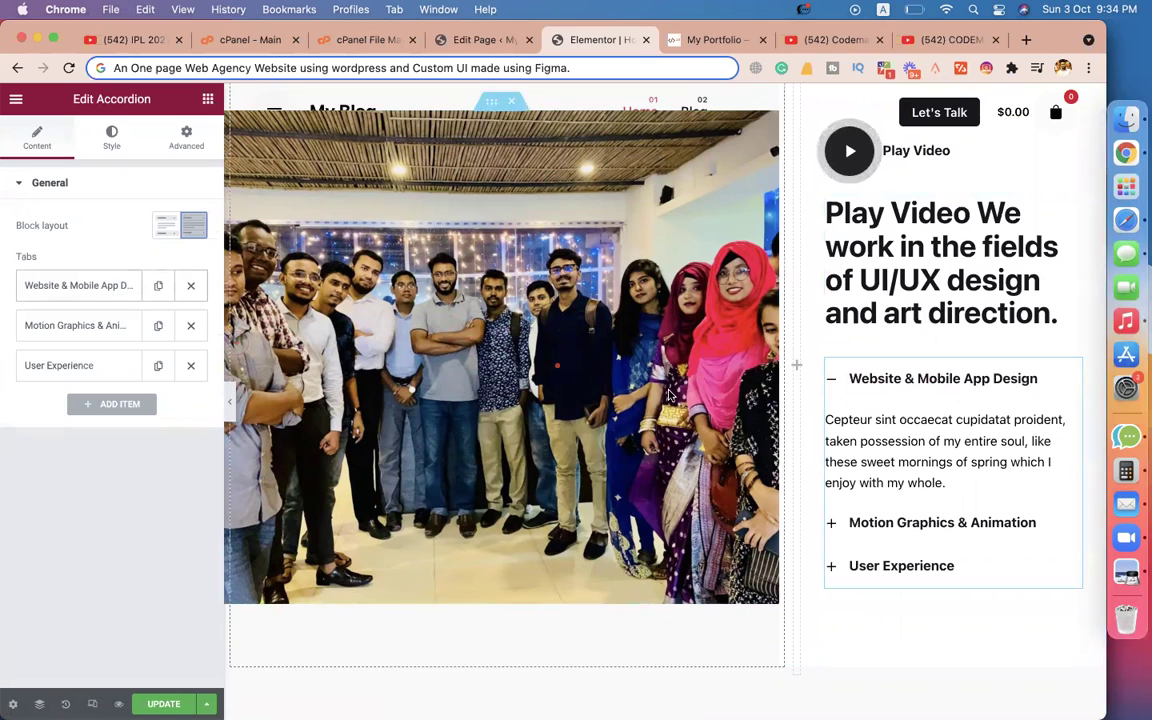
pyautogui.click(856, 524)
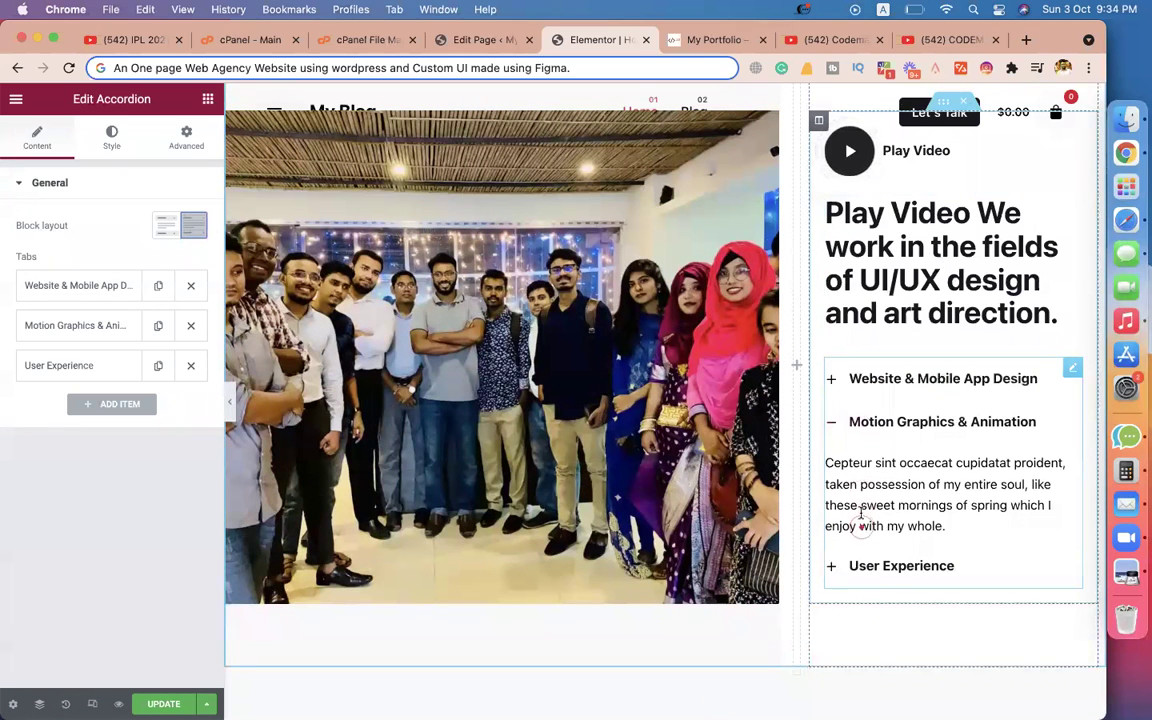
pyautogui.click(880, 567)
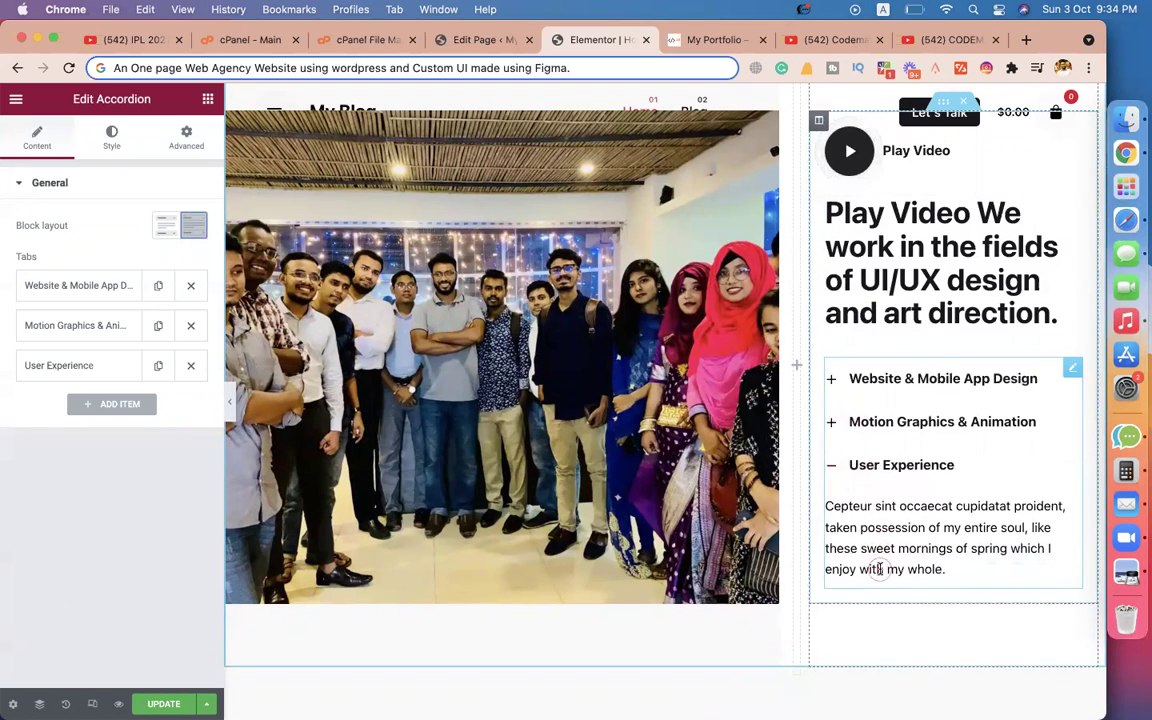
pyautogui.click(883, 380)
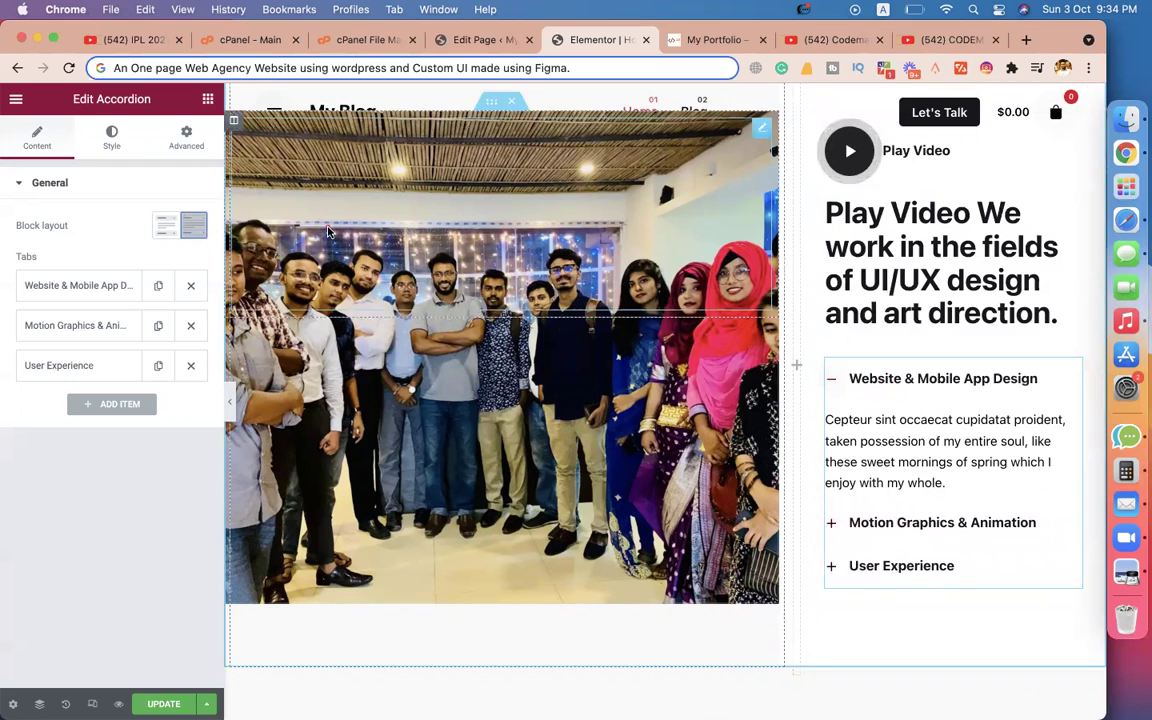
pyautogui.click(105, 287)
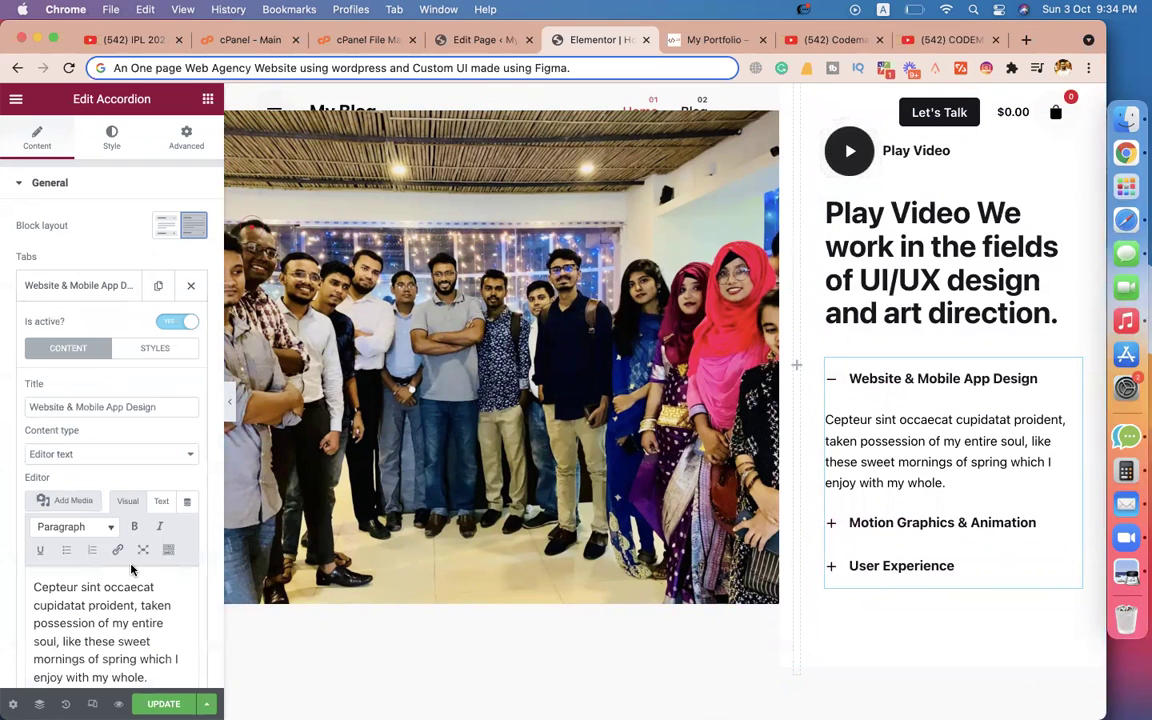
pyautogui.click(857, 524)
pyautogui.click(74, 292)
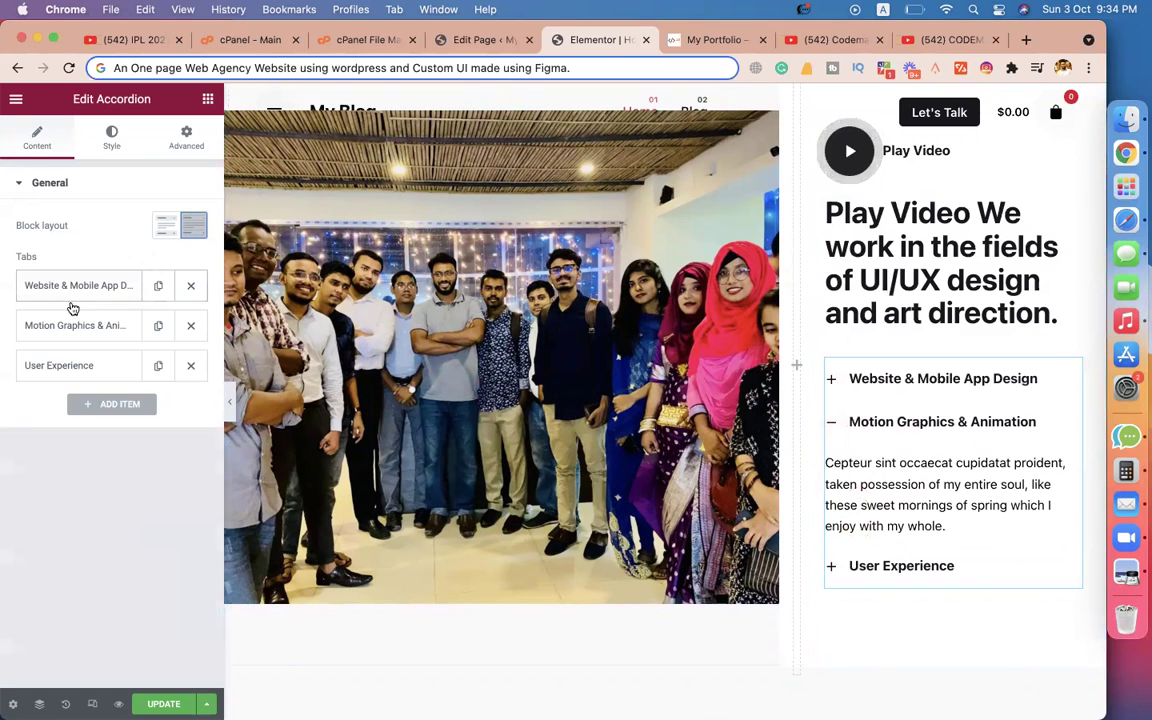
# Retitle the second item eCommerce Website Design and the third Website Maintenance.
pyautogui.click(87, 329)
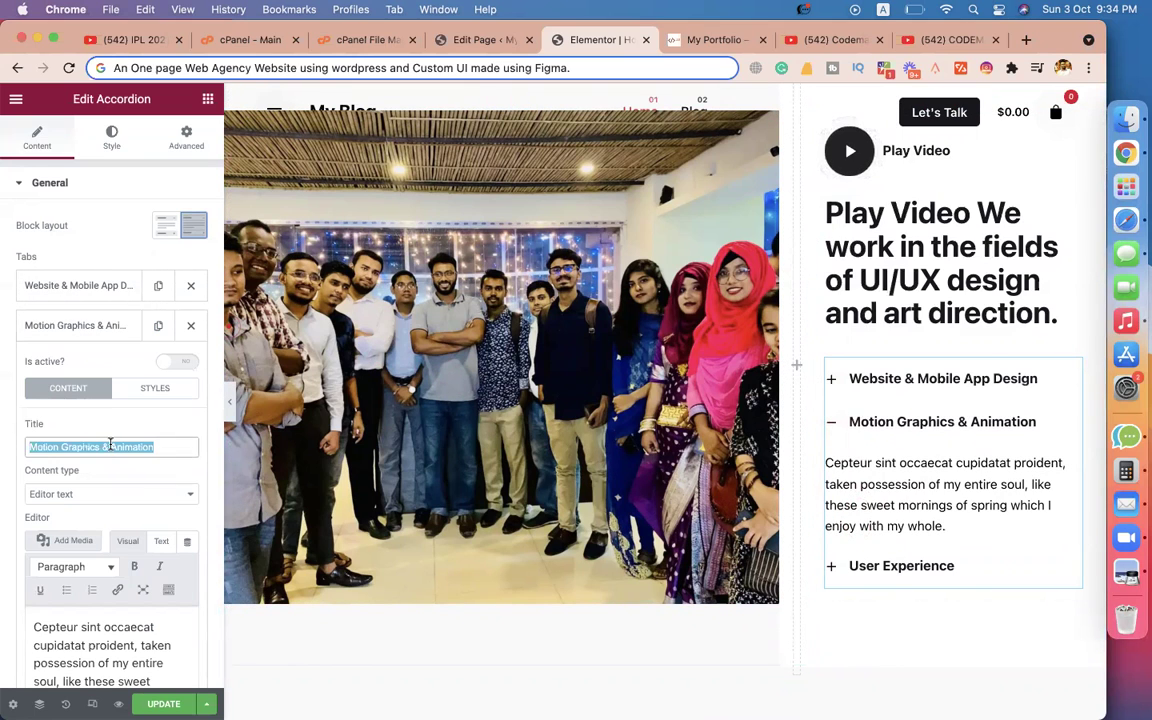
pyautogui.write('eCommerce')
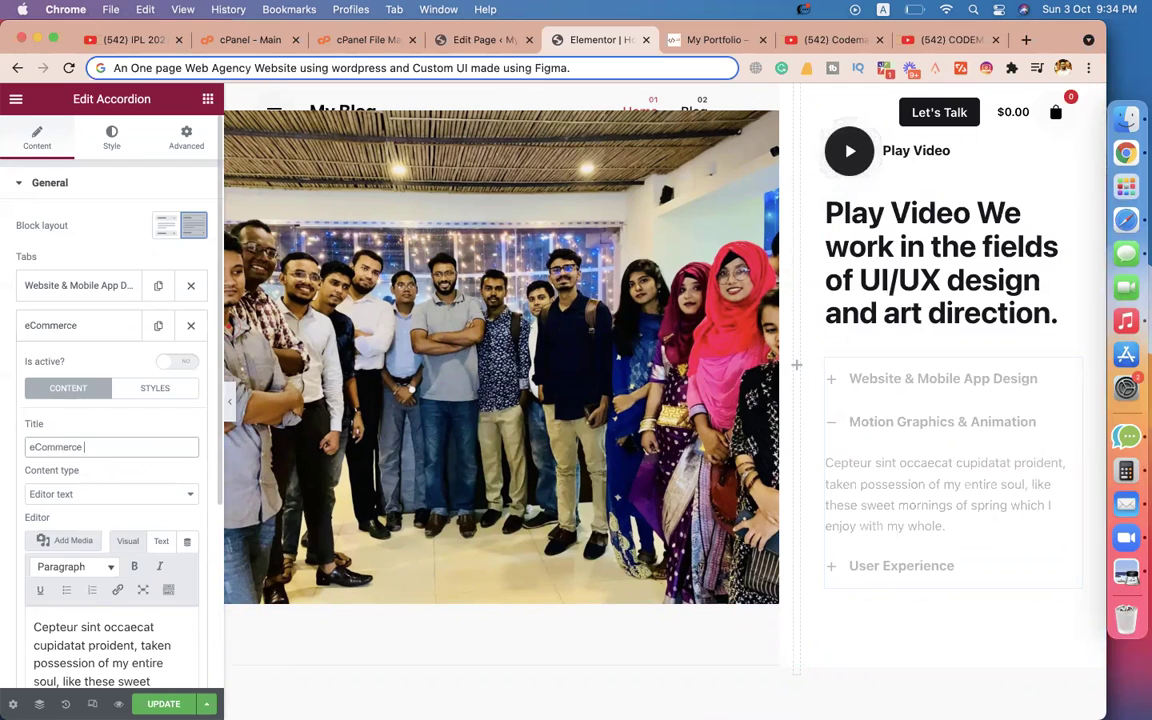
pyautogui.write(' Websi')
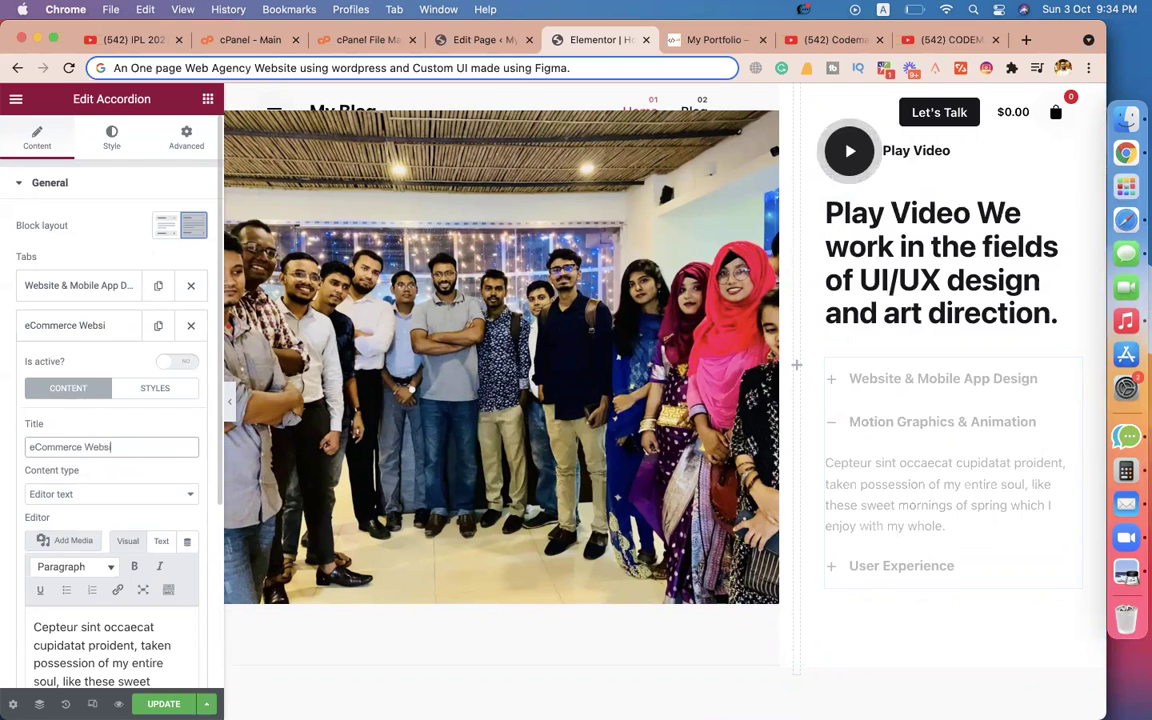
pyautogui.write('te Design')
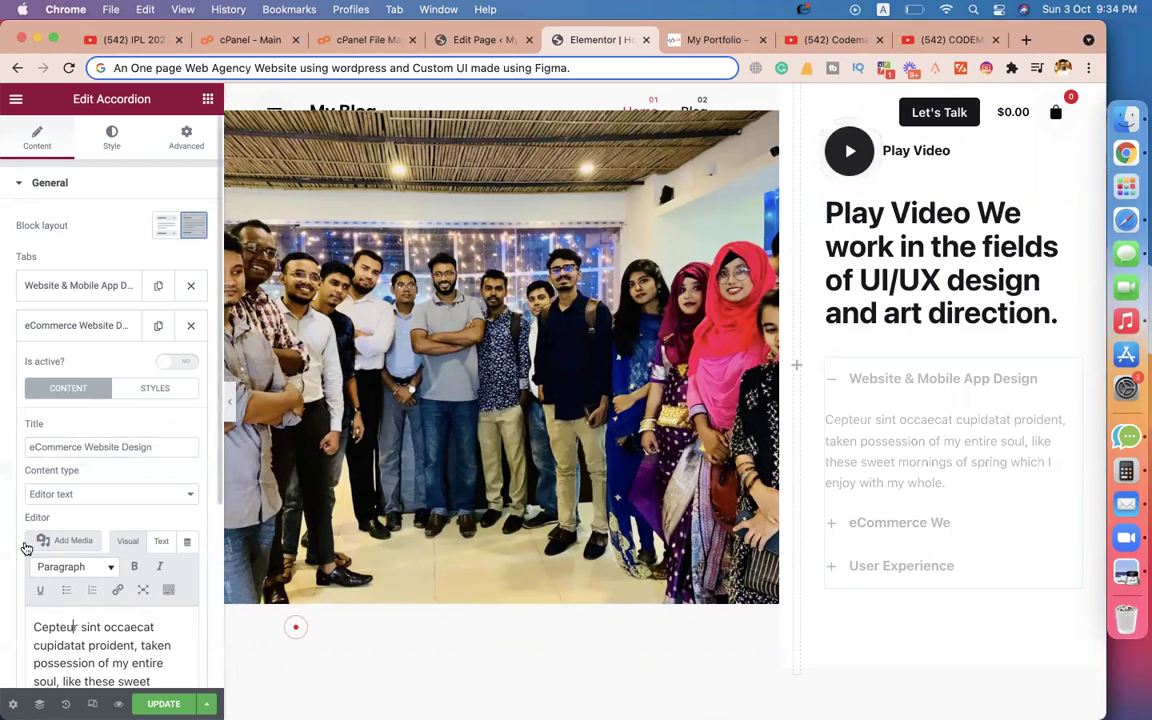
pyautogui.click(82, 326)
pyautogui.click(90, 366)
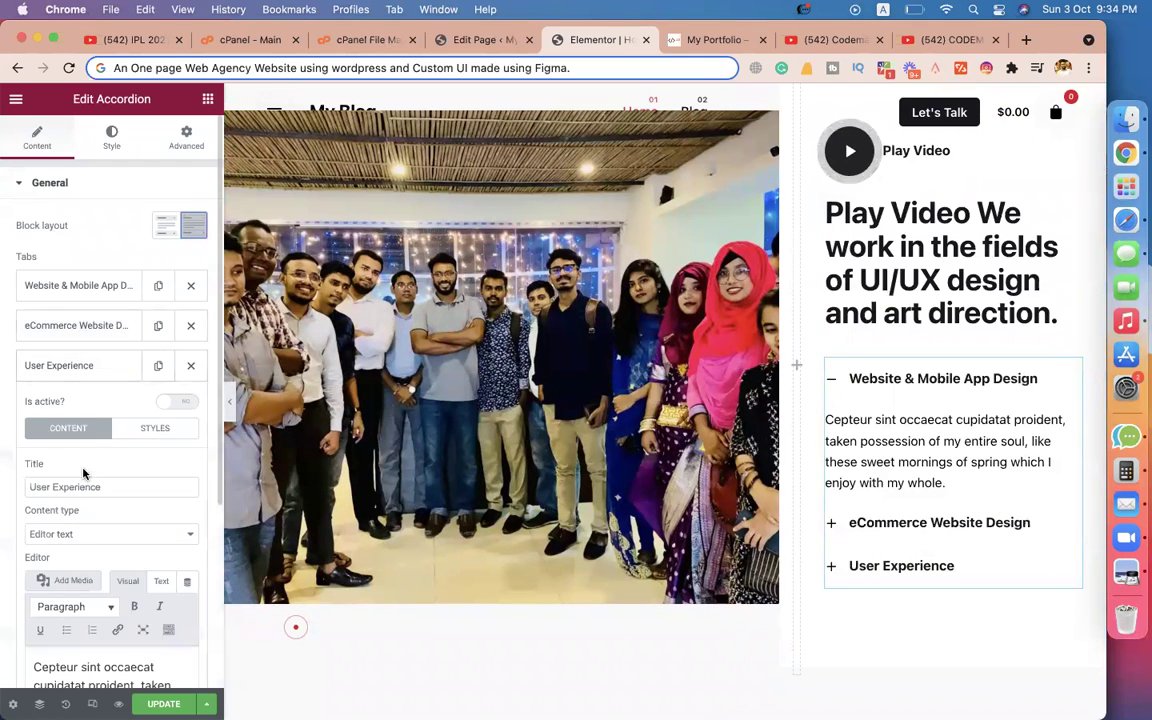
pyautogui.write('Website Maintenance')
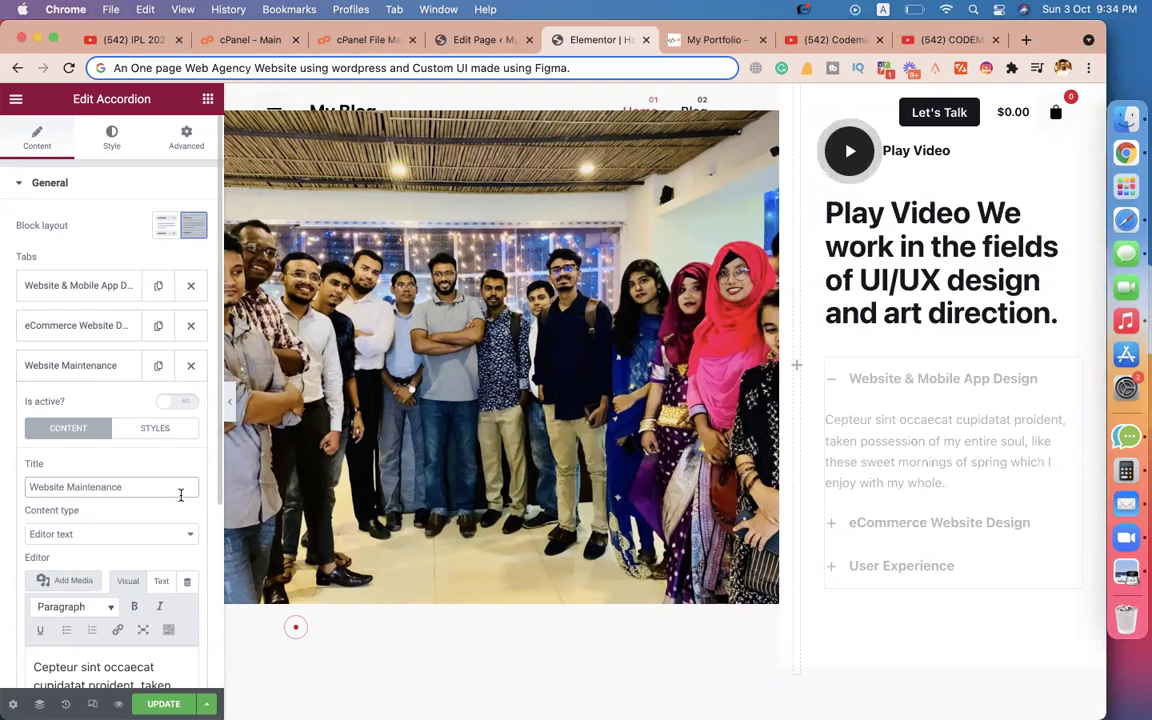
pyautogui.scroll(-5, 120, 500)
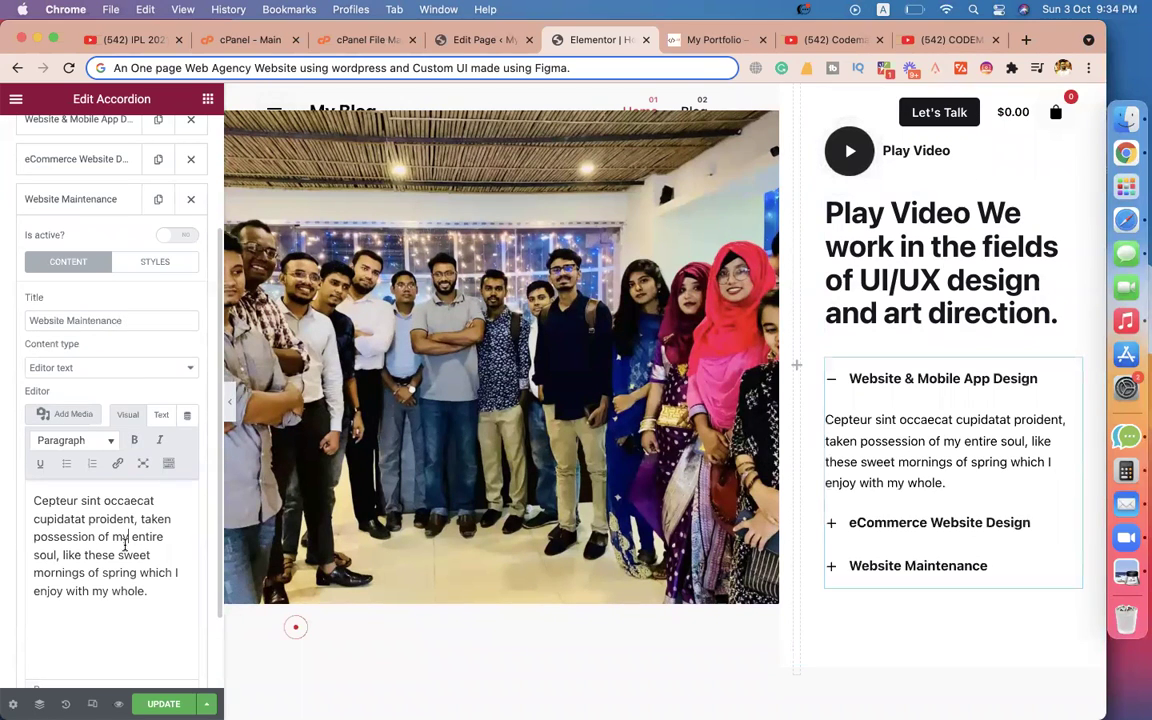
pyautogui.scroll(5, 110, 460)
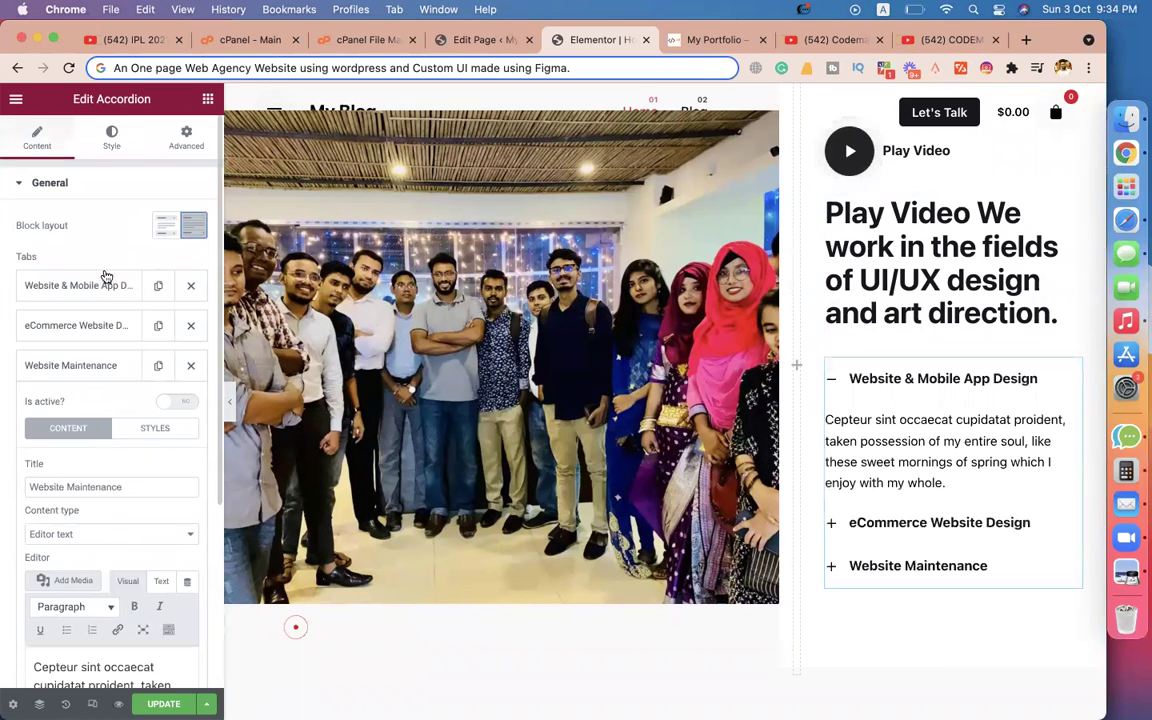
pyautogui.click(1051, 379)
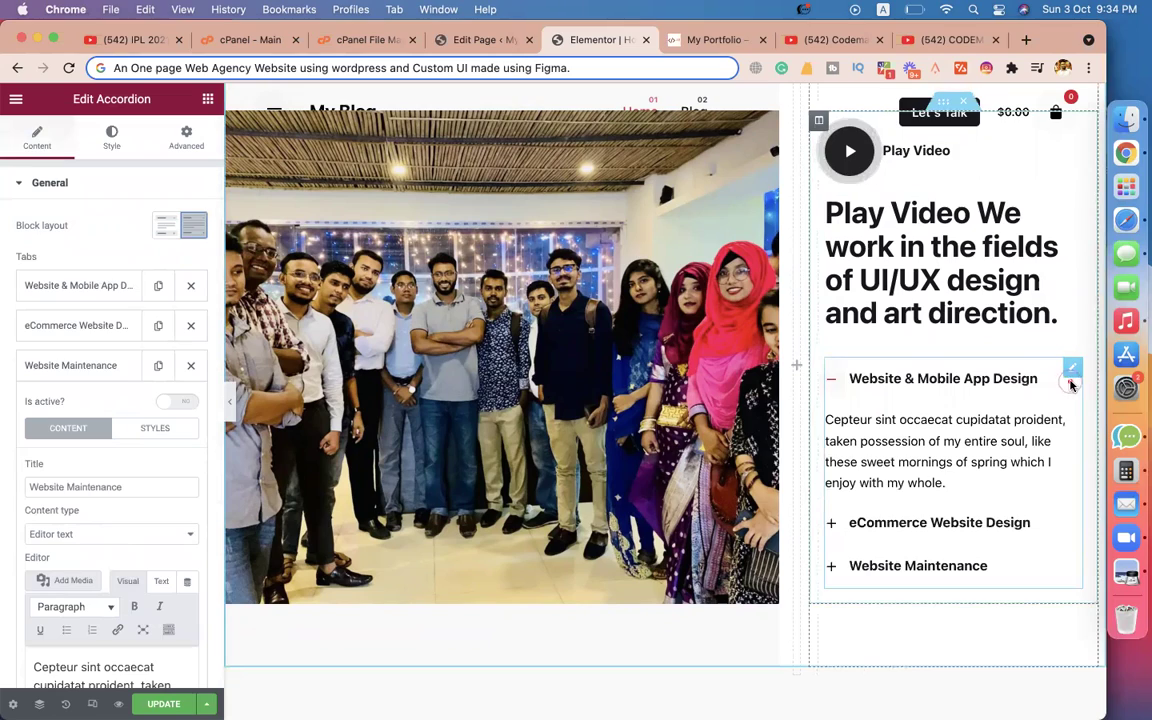
pyautogui.click(897, 381)
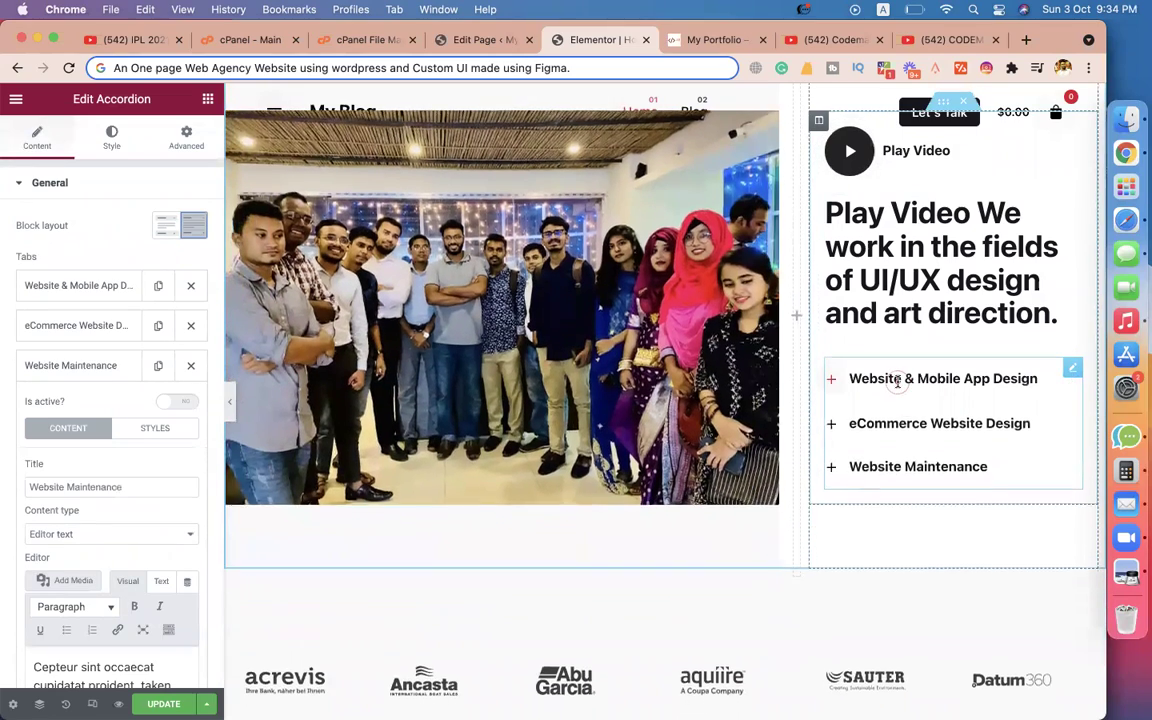
# In the client logos block, select the acrevis, Ancasta and Abu Garcia logos.
pyautogui.scroll(3, 913, 373)
pyautogui.scroll(-10, 888, 401)
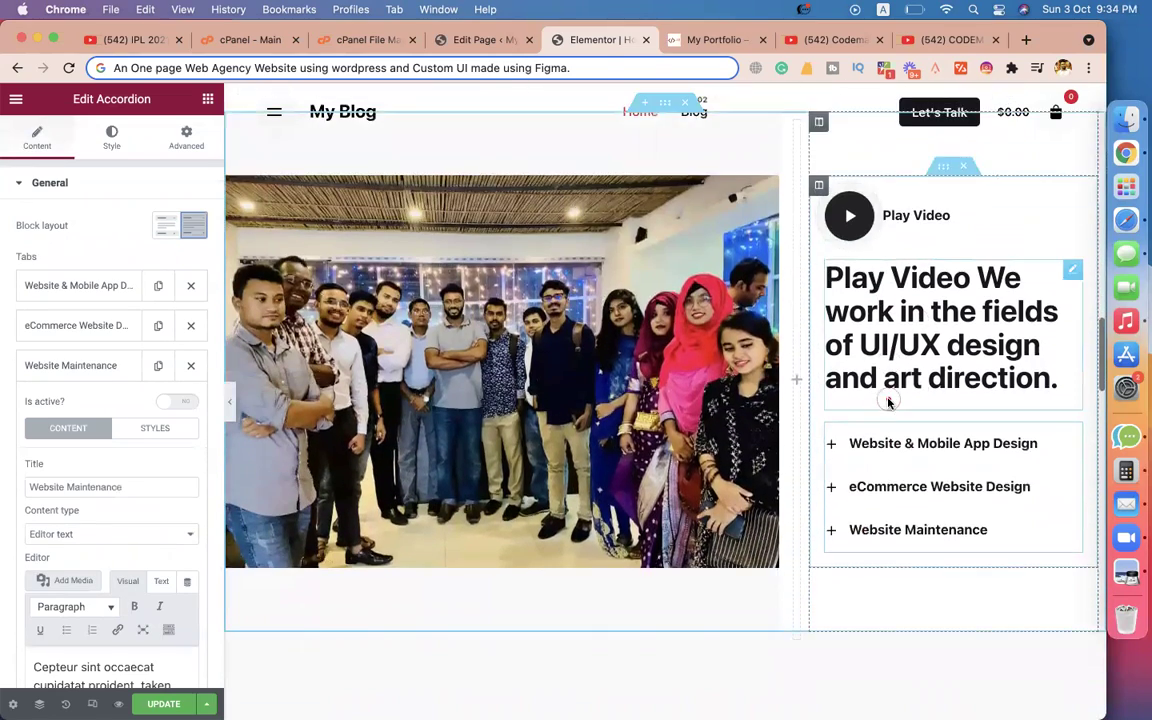
pyautogui.scroll(-2, 532, 452)
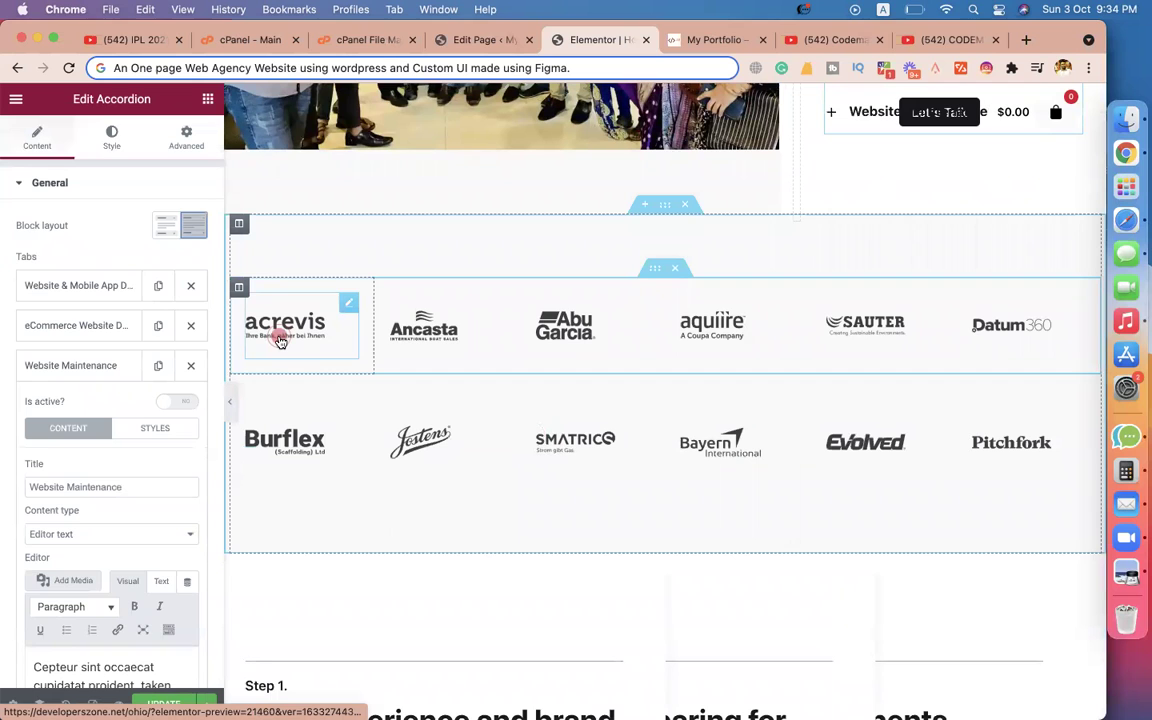
pyautogui.scroll(-6, 280, 338)
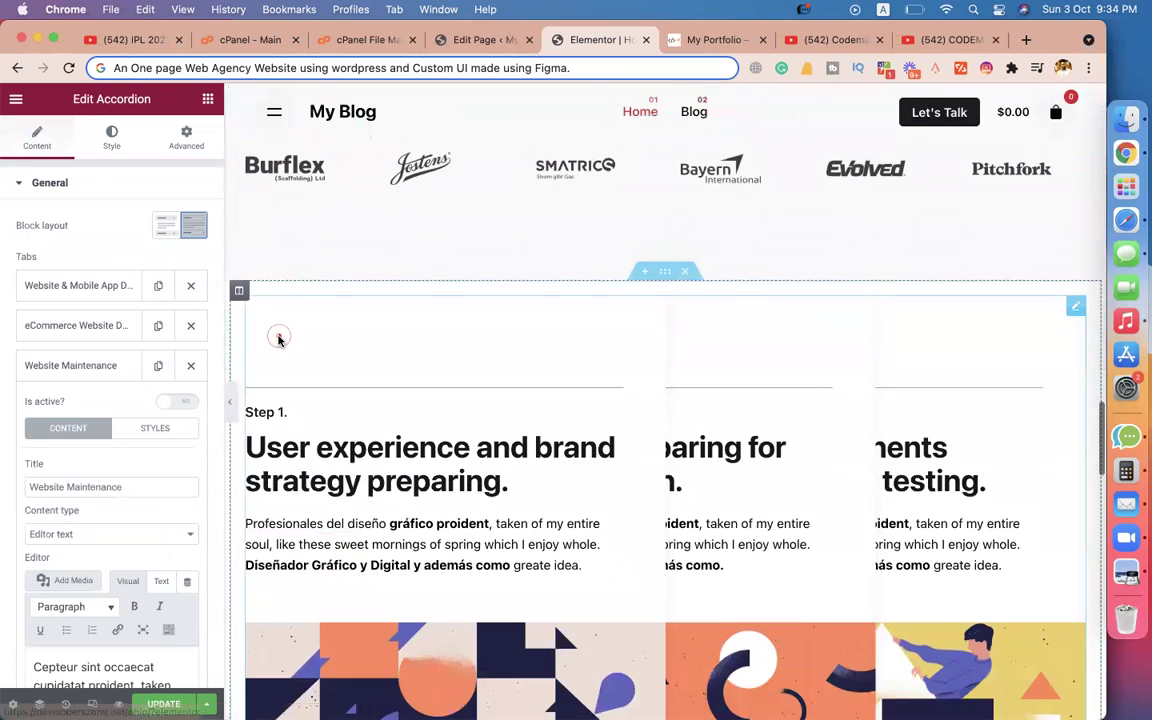
pyautogui.scroll(5, 279, 330)
pyautogui.click(280, 318)
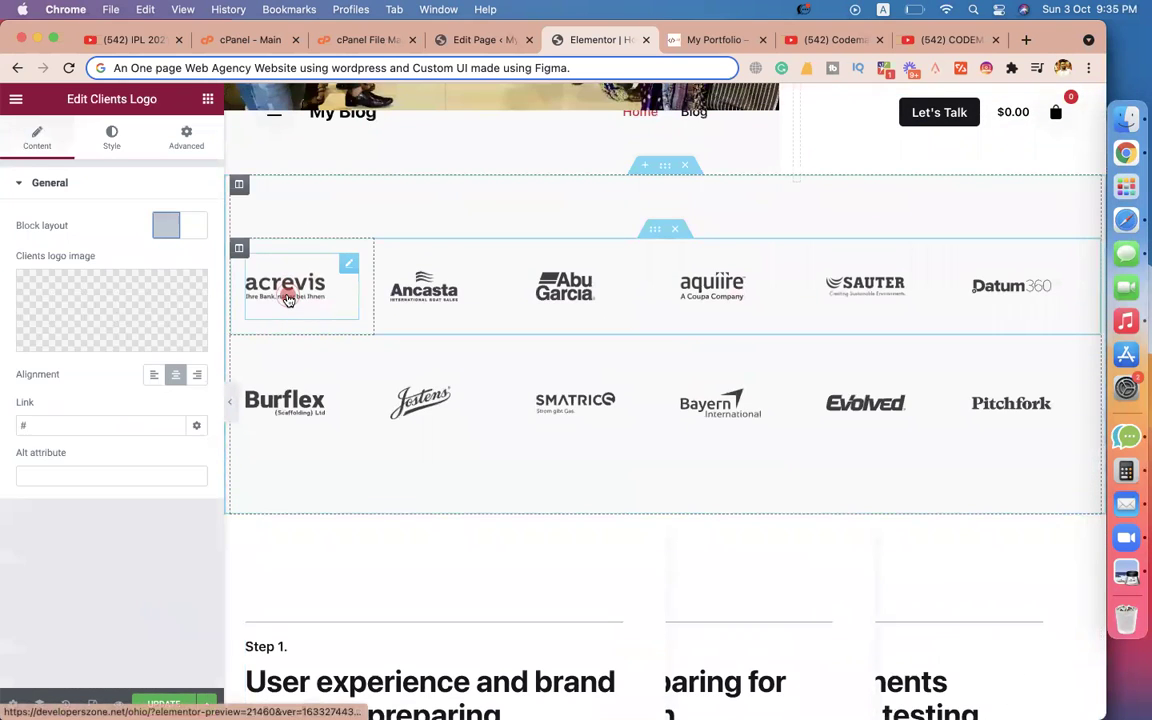
pyautogui.click(432, 290)
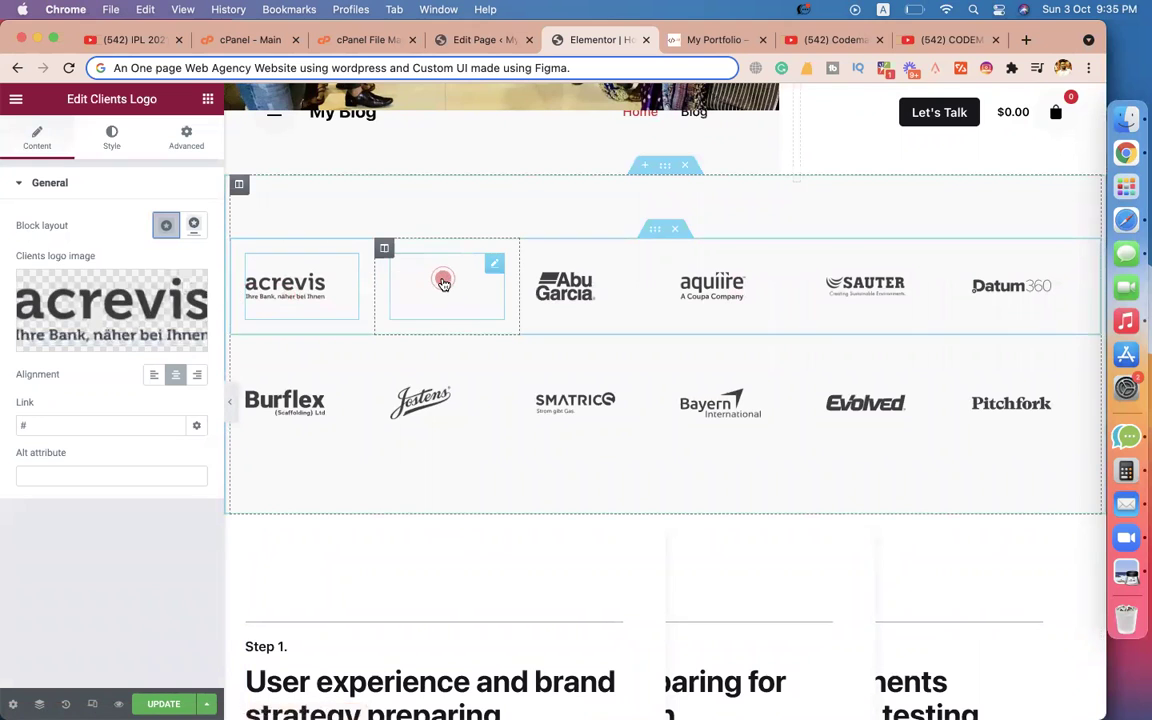
pyautogui.click(575, 290)
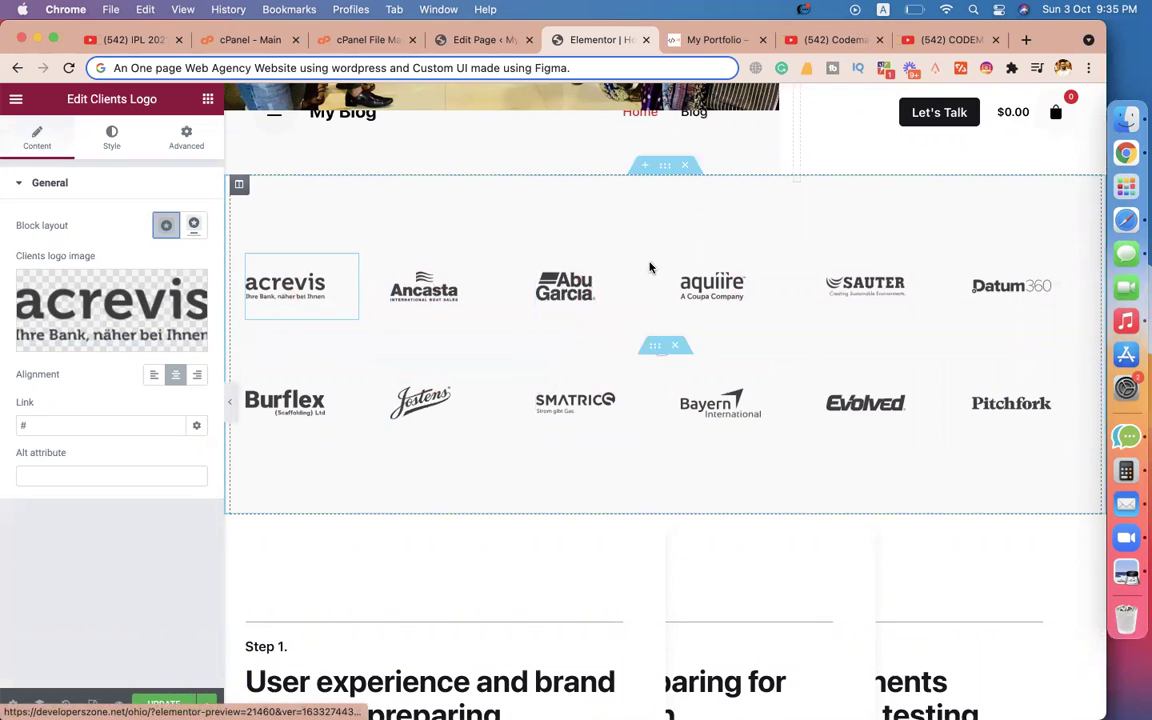
pyautogui.scroll(1, 509, 237)
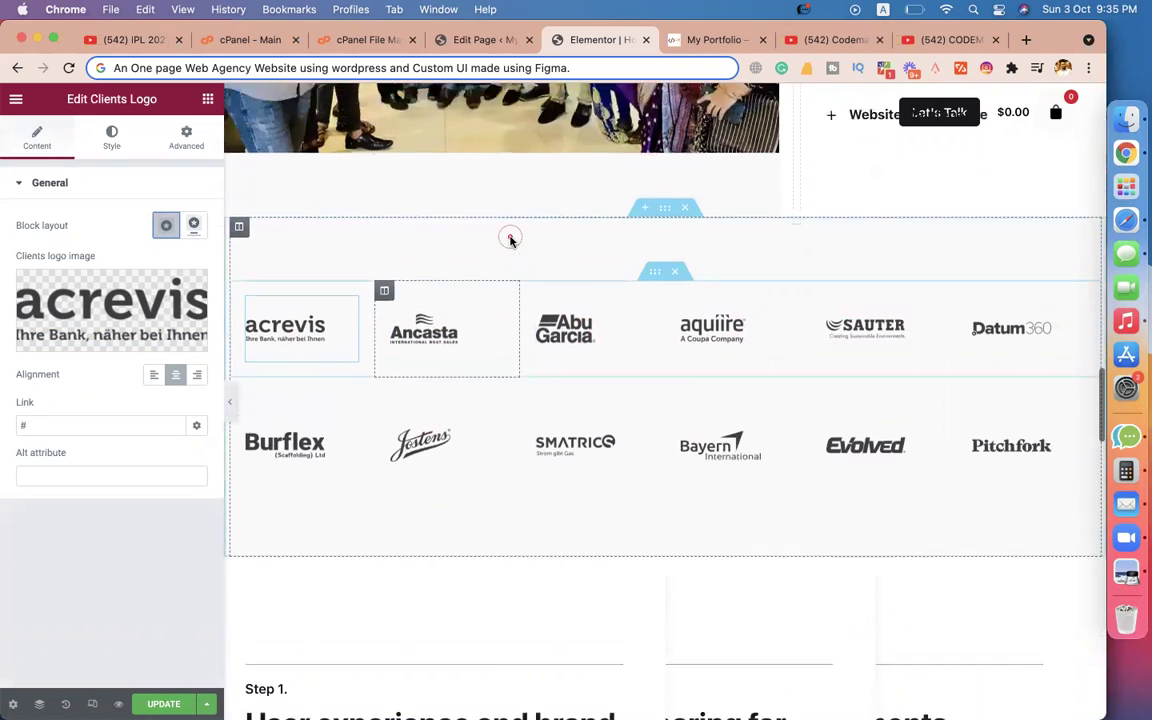
pyautogui.scroll(-10, 584, 273)
pyautogui.scroll(5, 674, 277)
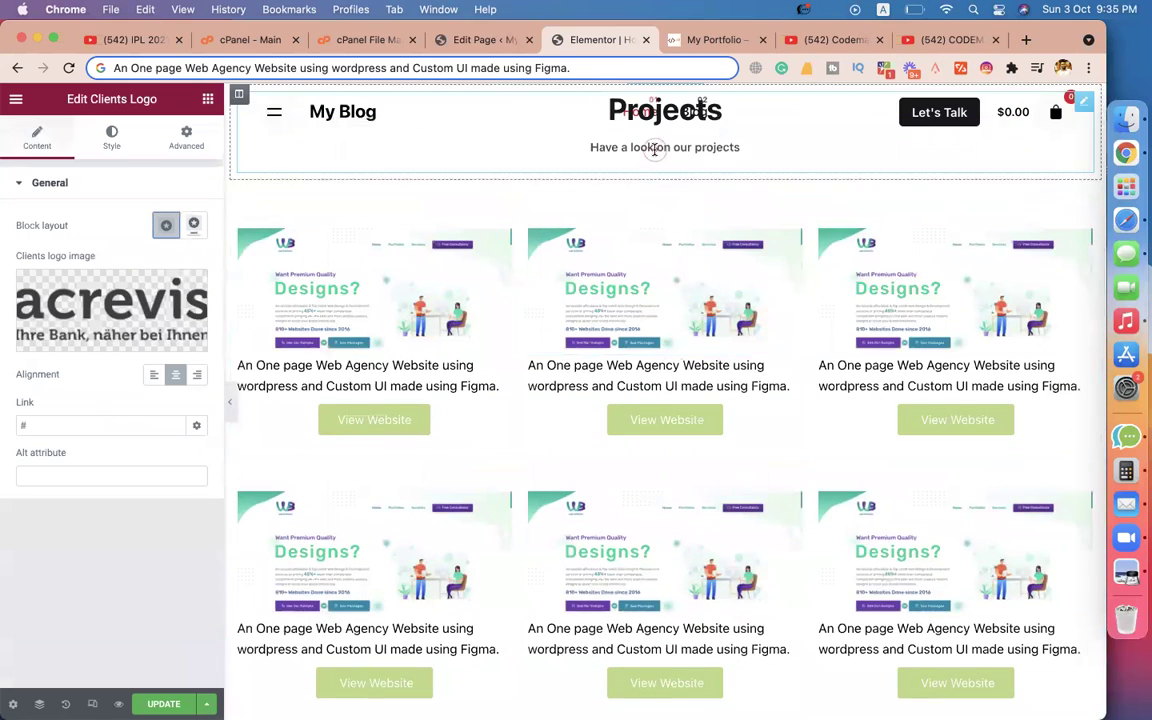
# Copy the Projects heading widget with its subtitle.
pyautogui.rightClick(655, 240)
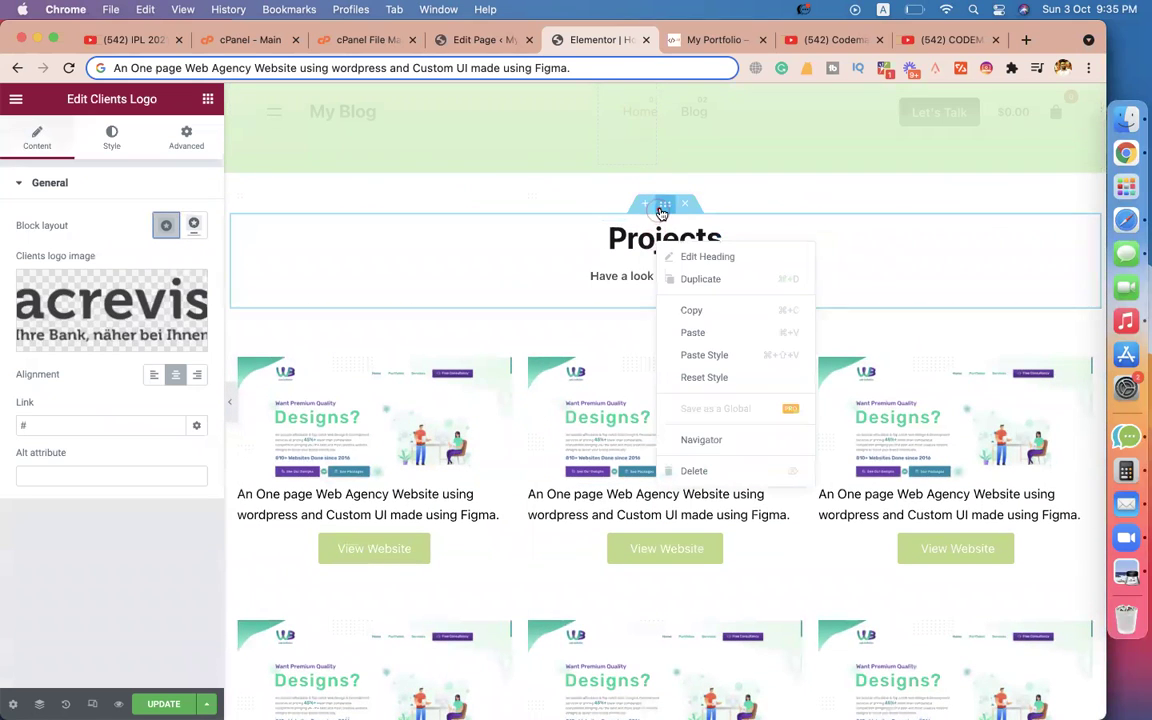
pyautogui.click(849, 243)
pyautogui.rightClick(851, 243)
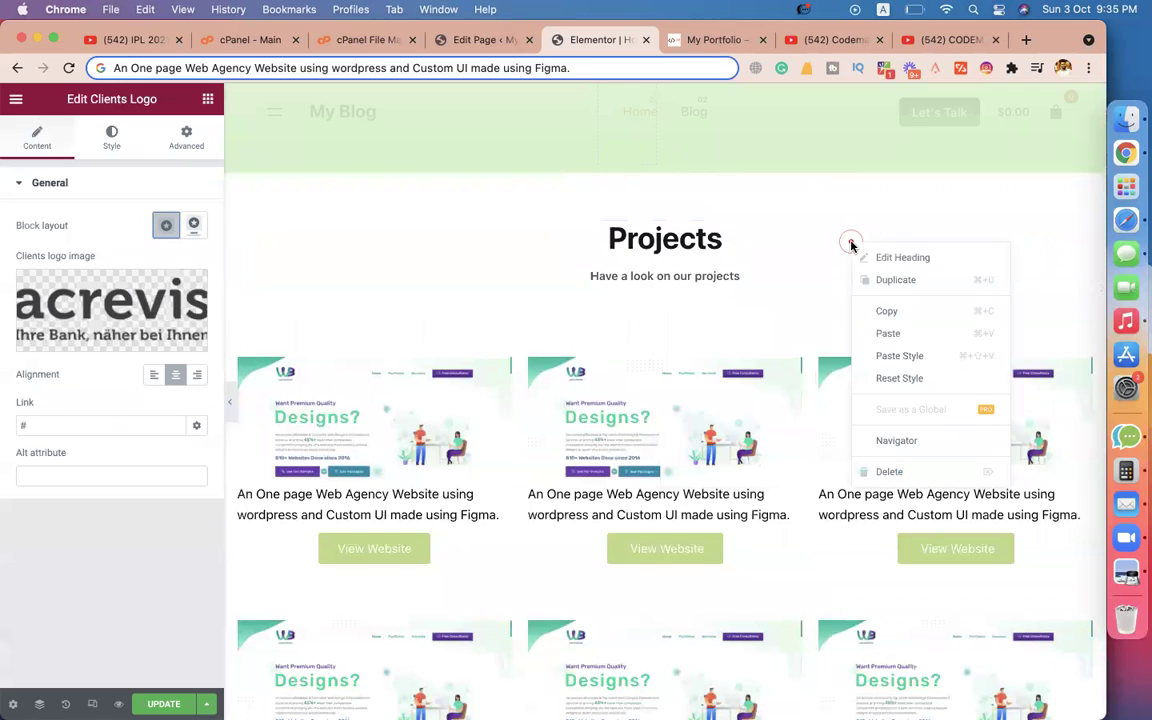
pyautogui.click(879, 316)
# Add a single-column section above the client logos and paste the Projects heading into it.
pyautogui.scroll(-10, 645, 466)
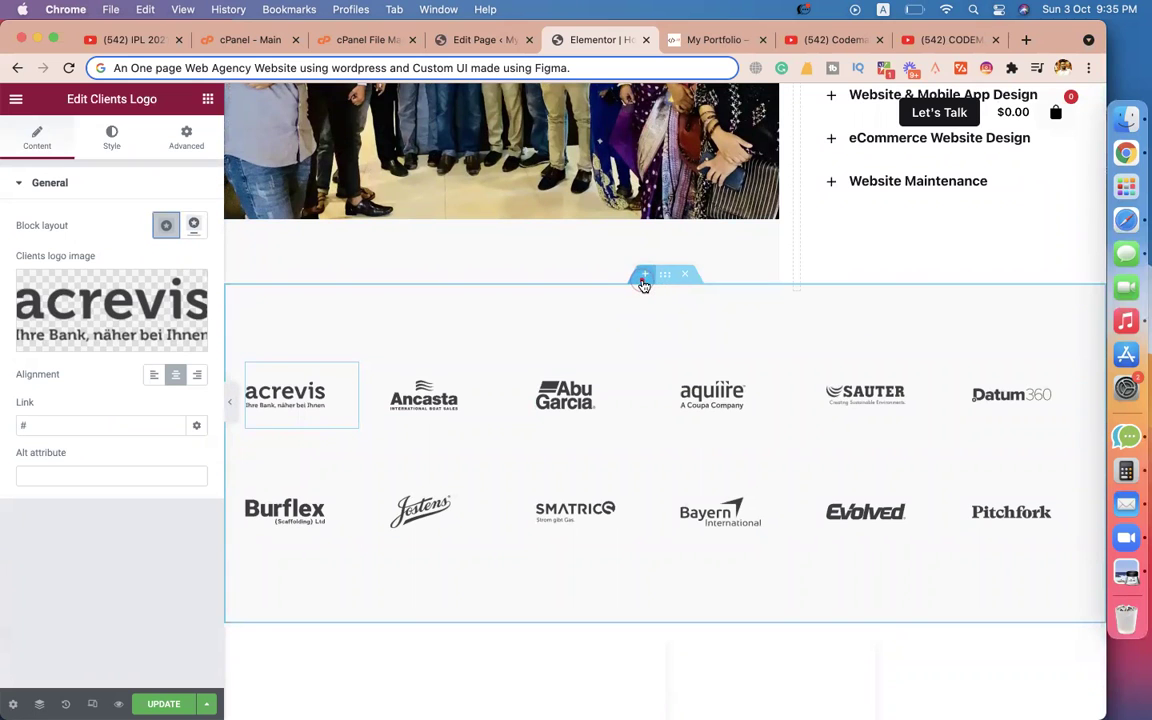
pyautogui.click(645, 275)
pyautogui.click(645, 355)
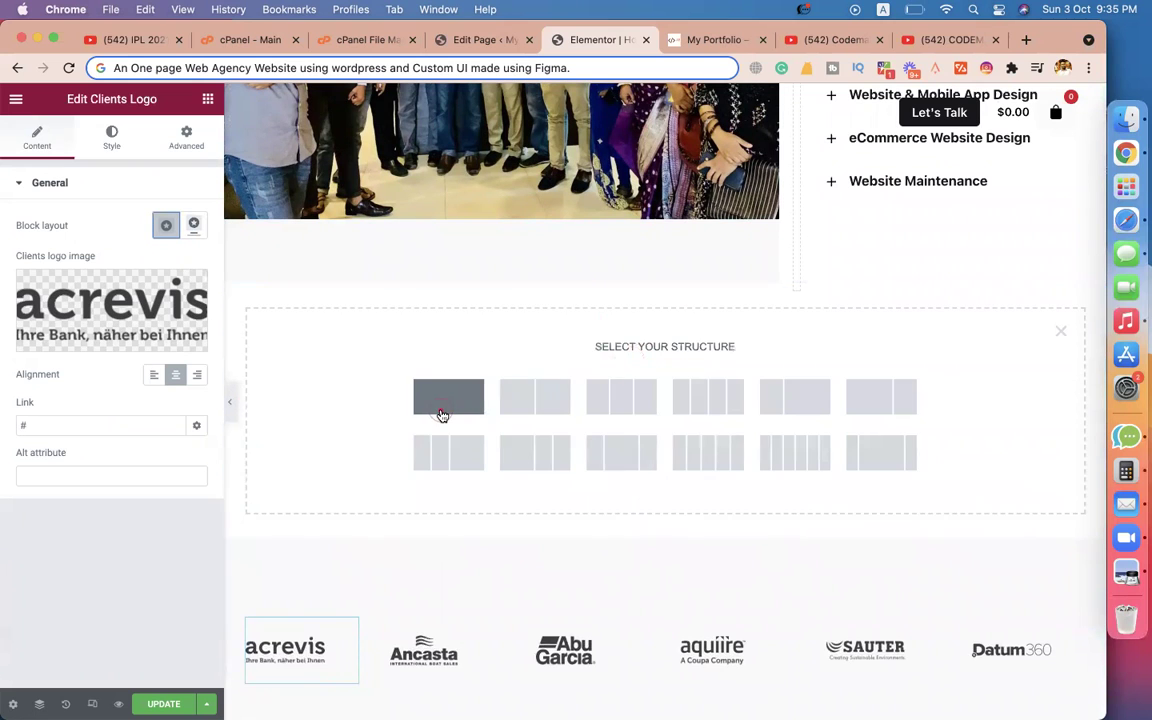
pyautogui.click(442, 405)
pyautogui.rightClick(586, 302)
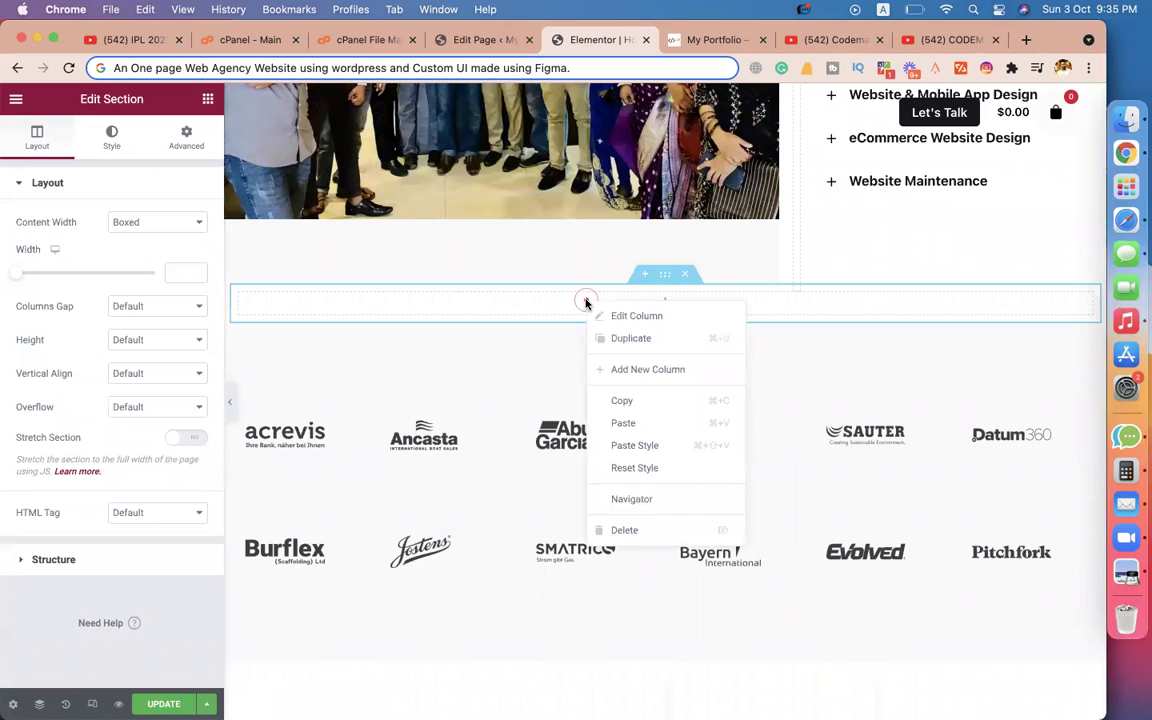
pyautogui.click(620, 421)
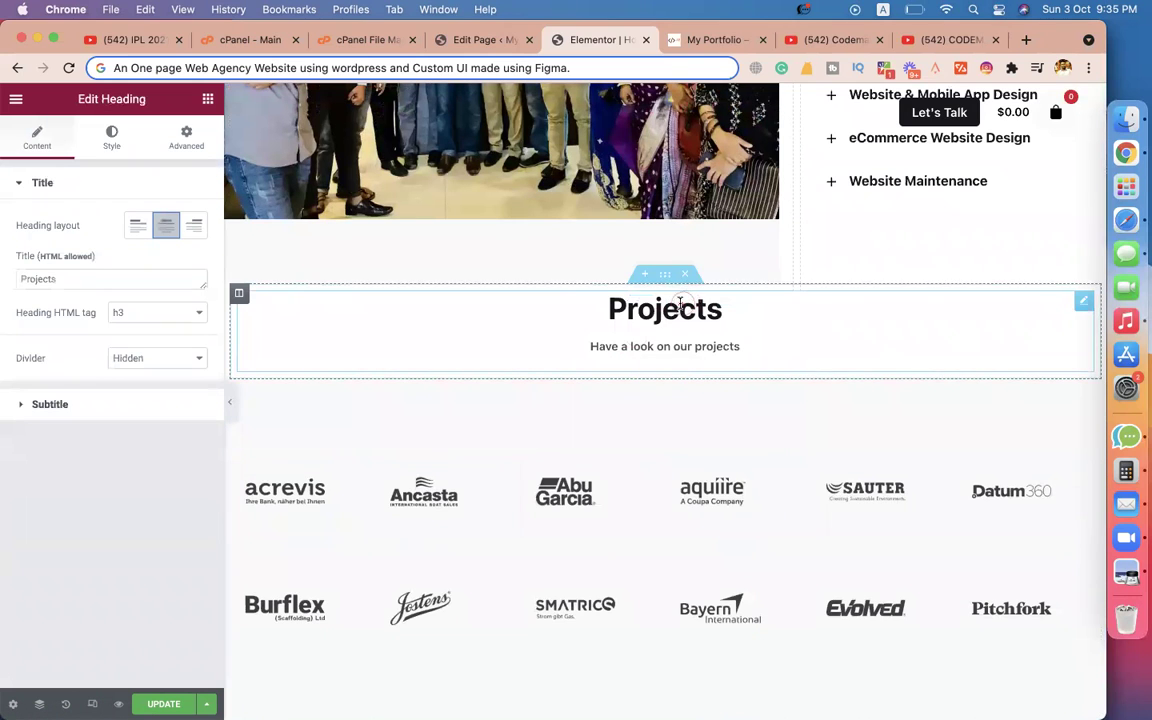
# Change the heading title to 'Our Happy Clients' and clear its subtitle text.
pyautogui.doubleClick(115, 279)
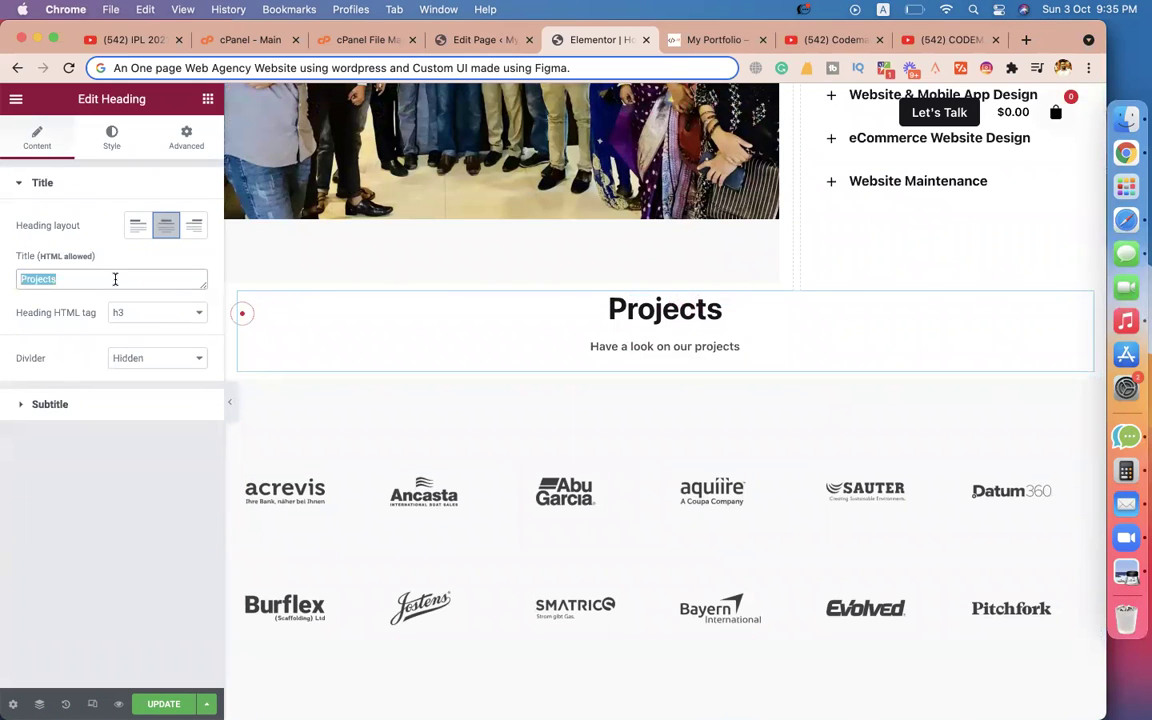
pyautogui.write('Our Happy Hlien')
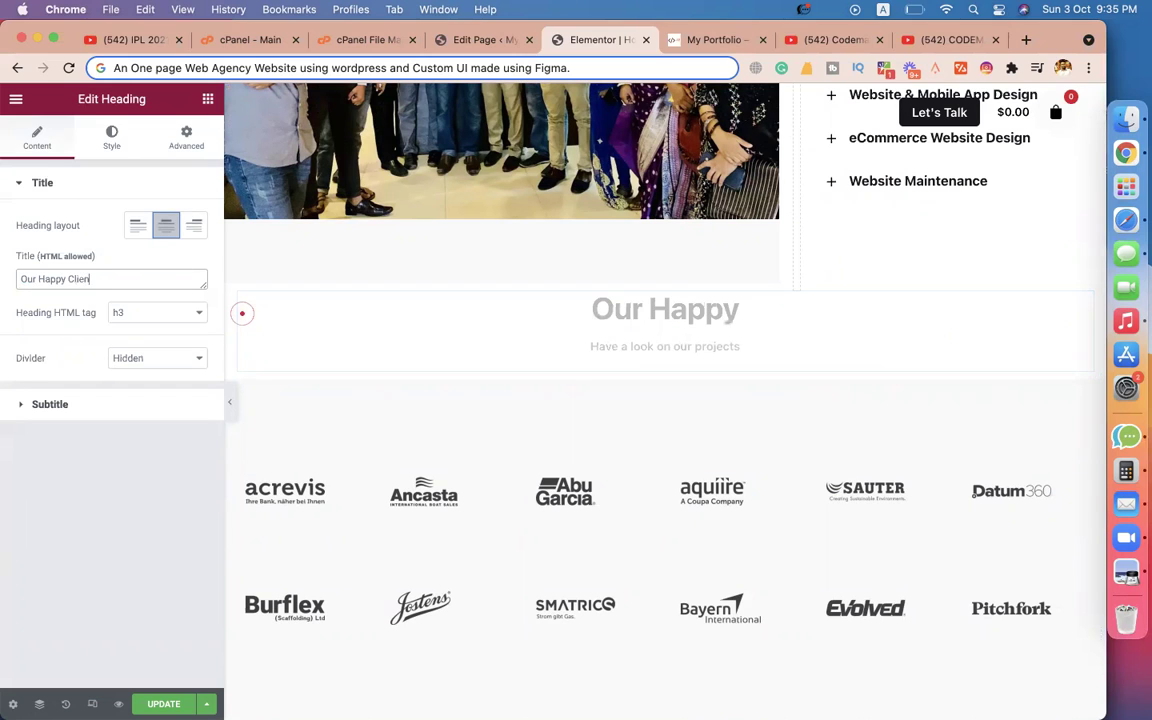
pyautogui.click(81, 408)
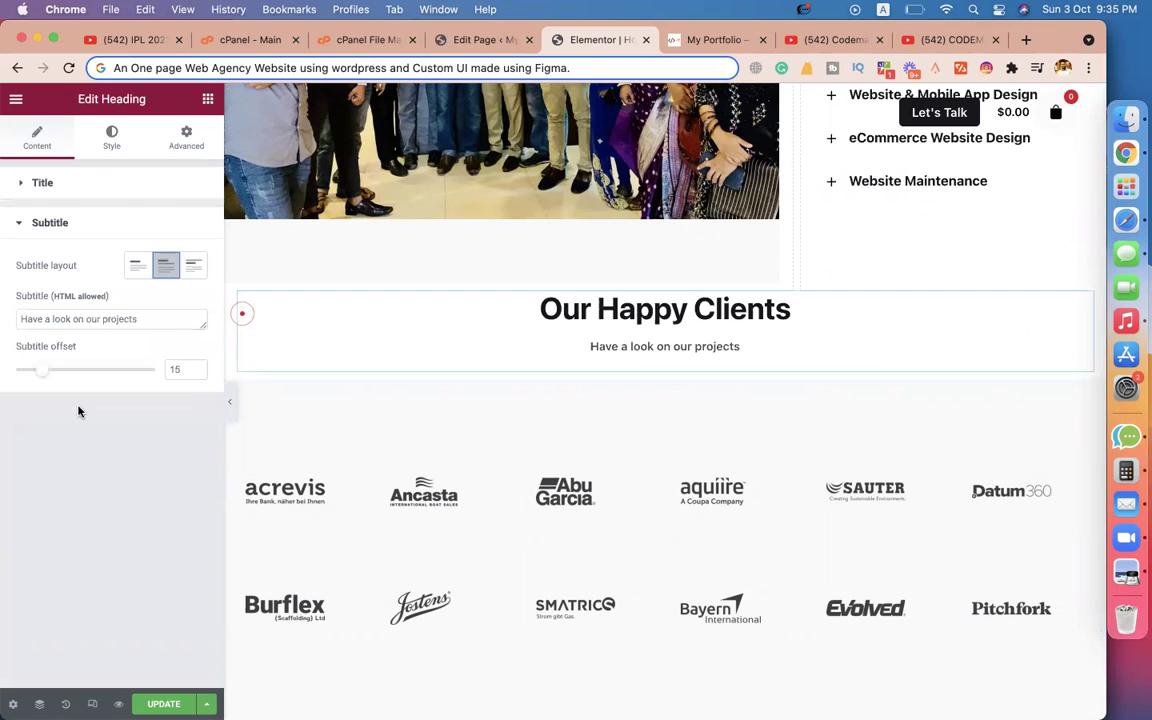
pyautogui.click(105, 323)
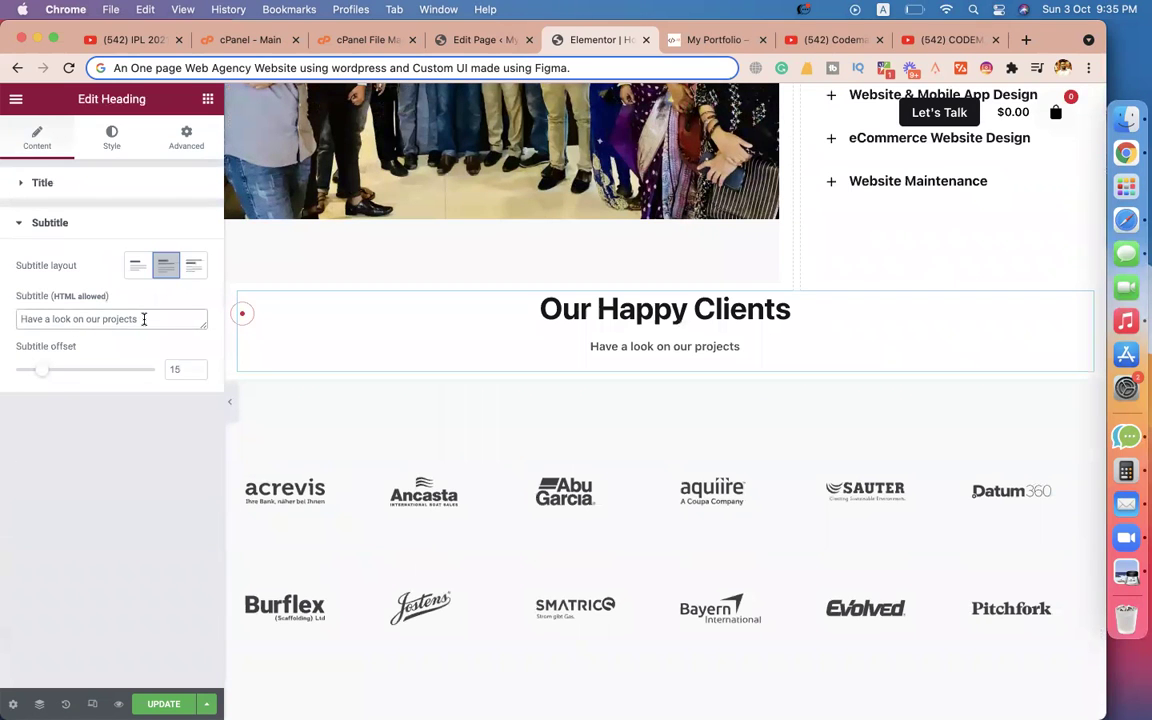
pyautogui.press('super+a')
pyautogui.press('BackSpace')
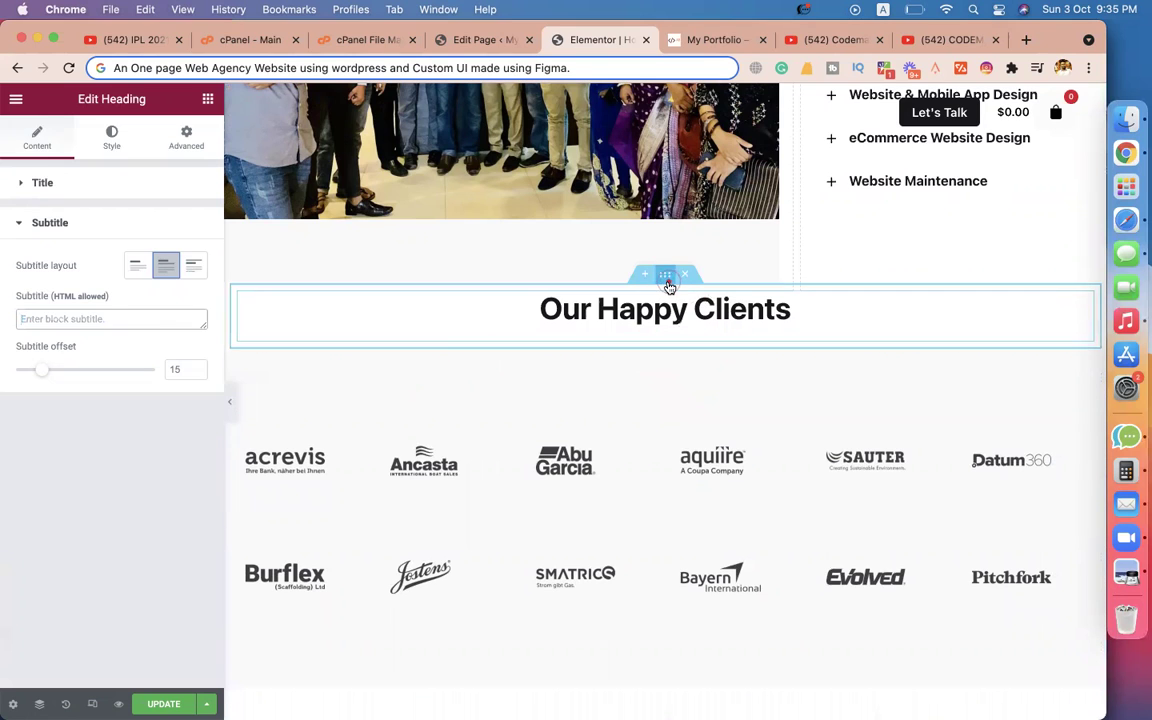
# Unlink the heading section's margins and set its top margin to 50 px.
pyautogui.click(271, 305)
pyautogui.click(187, 146)
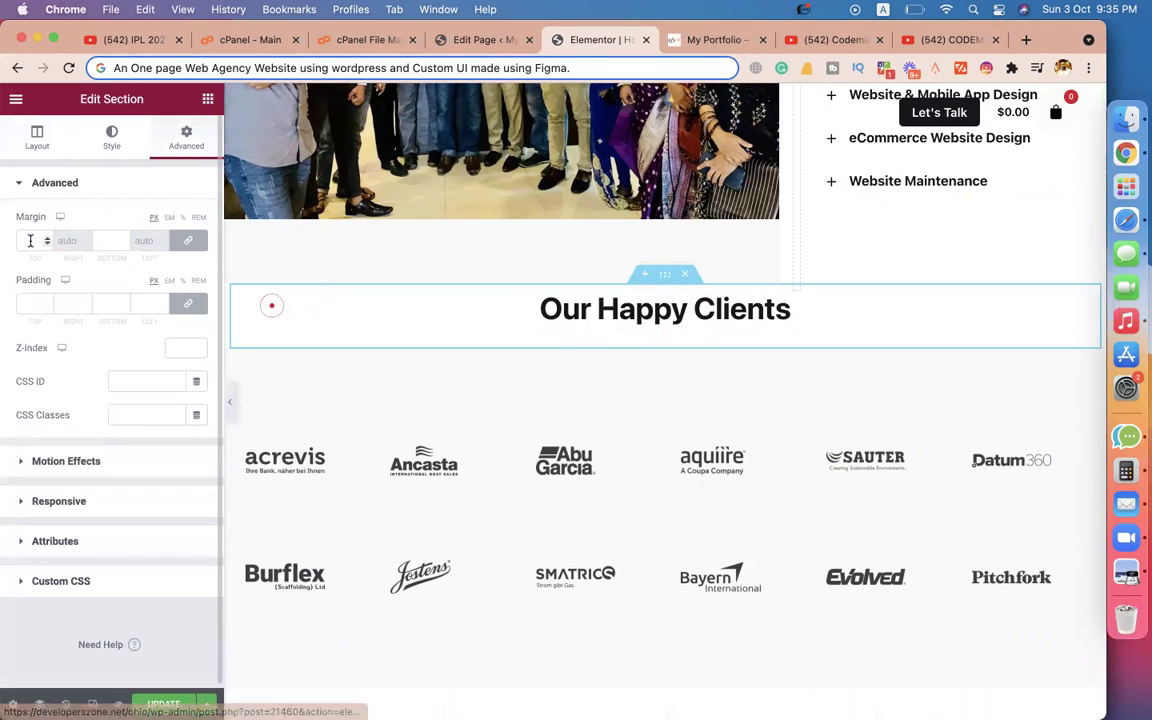
pyautogui.click(188, 240)
pyautogui.click(20, 238)
pyautogui.write('50')
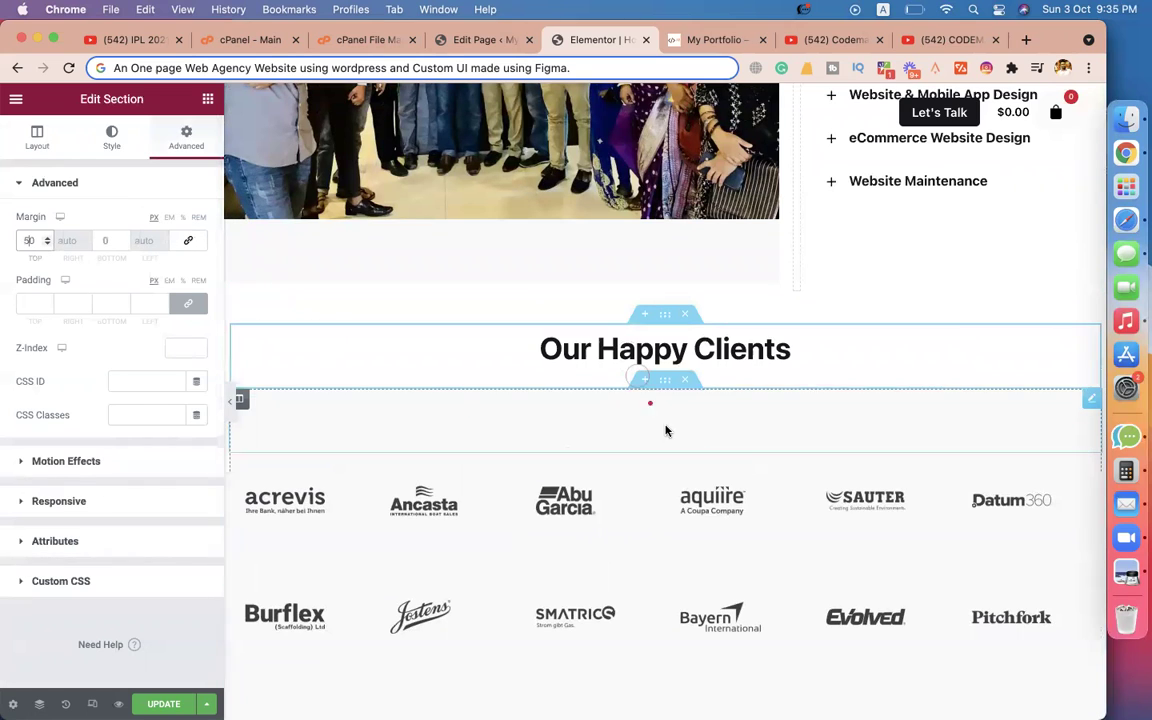
pyautogui.click(722, 428)
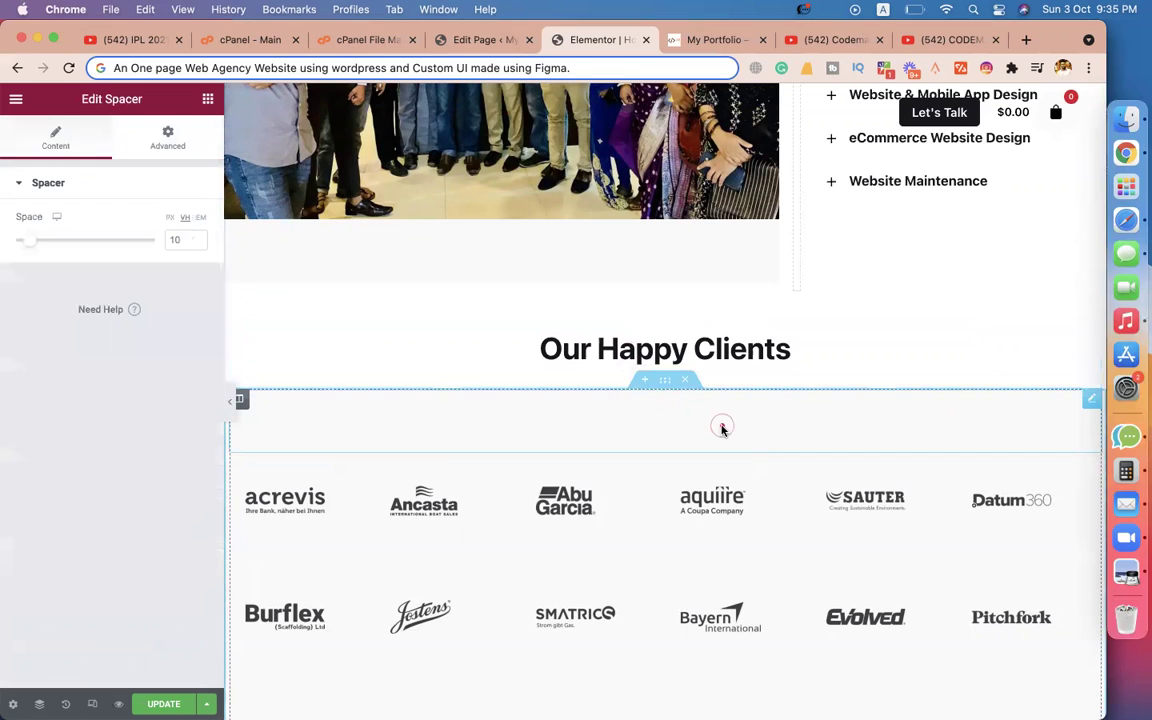
pyautogui.rightClick(1081, 406)
# Delete the empty spacers above and below the client logo grid.
pyautogui.click(985, 635)
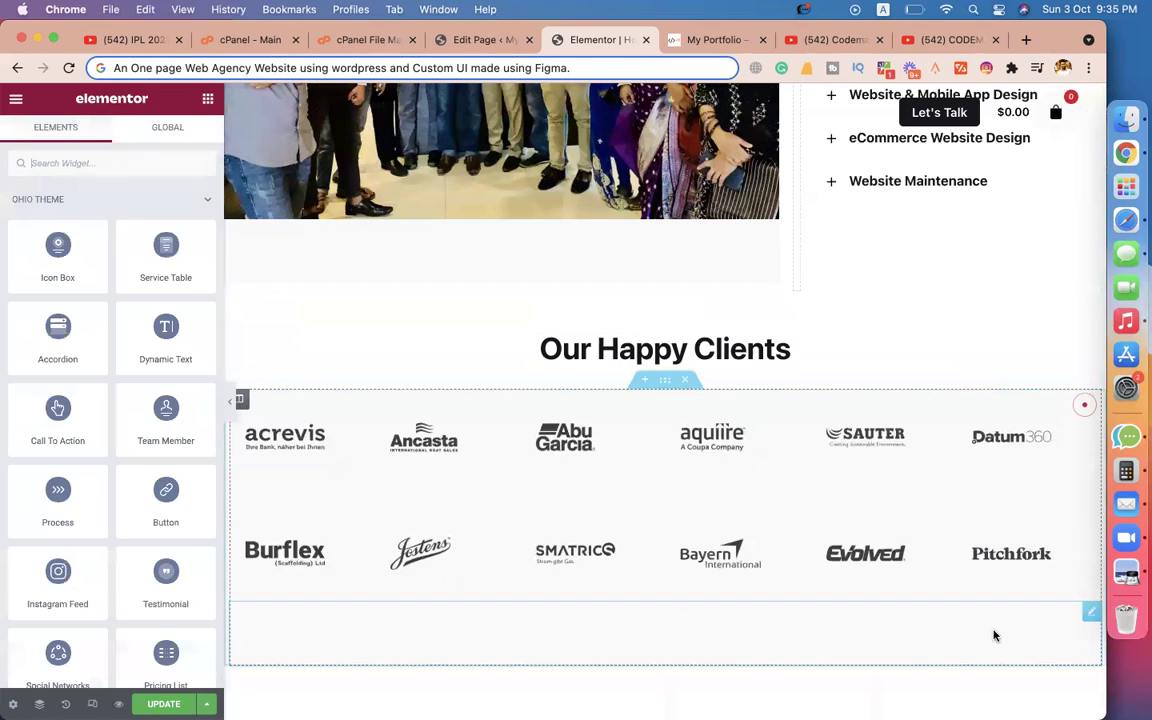
pyautogui.scroll(-2, 570, 400)
pyautogui.click(624, 466)
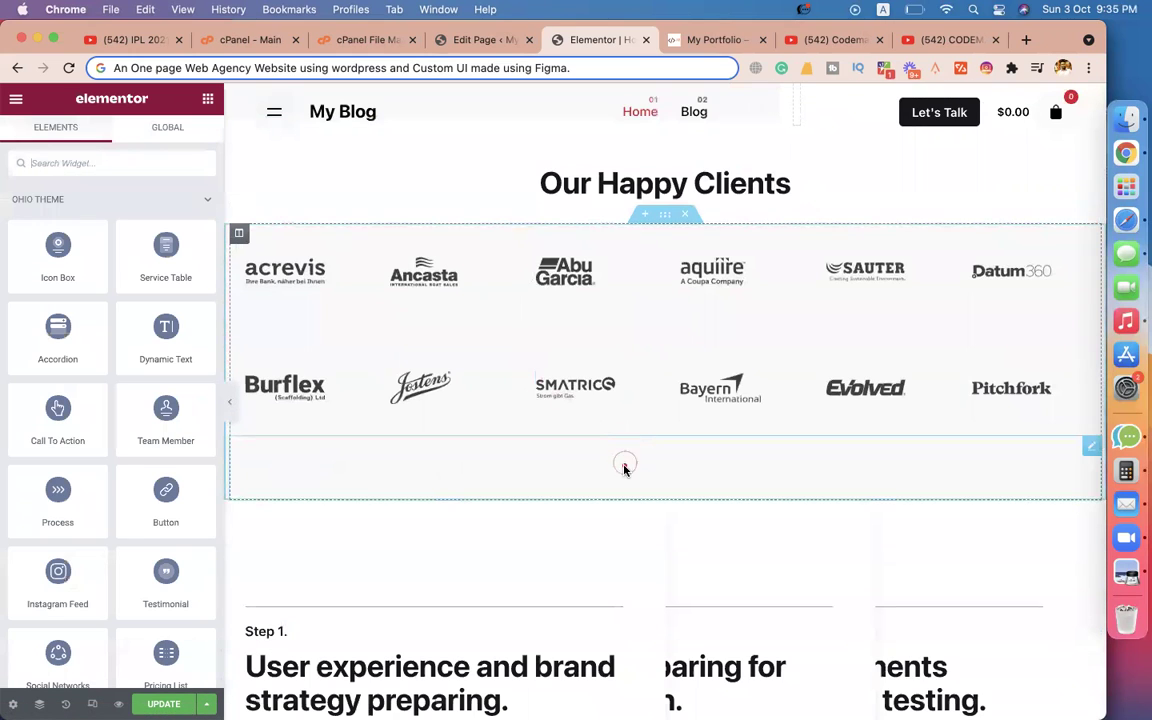
pyautogui.rightClick(624, 468)
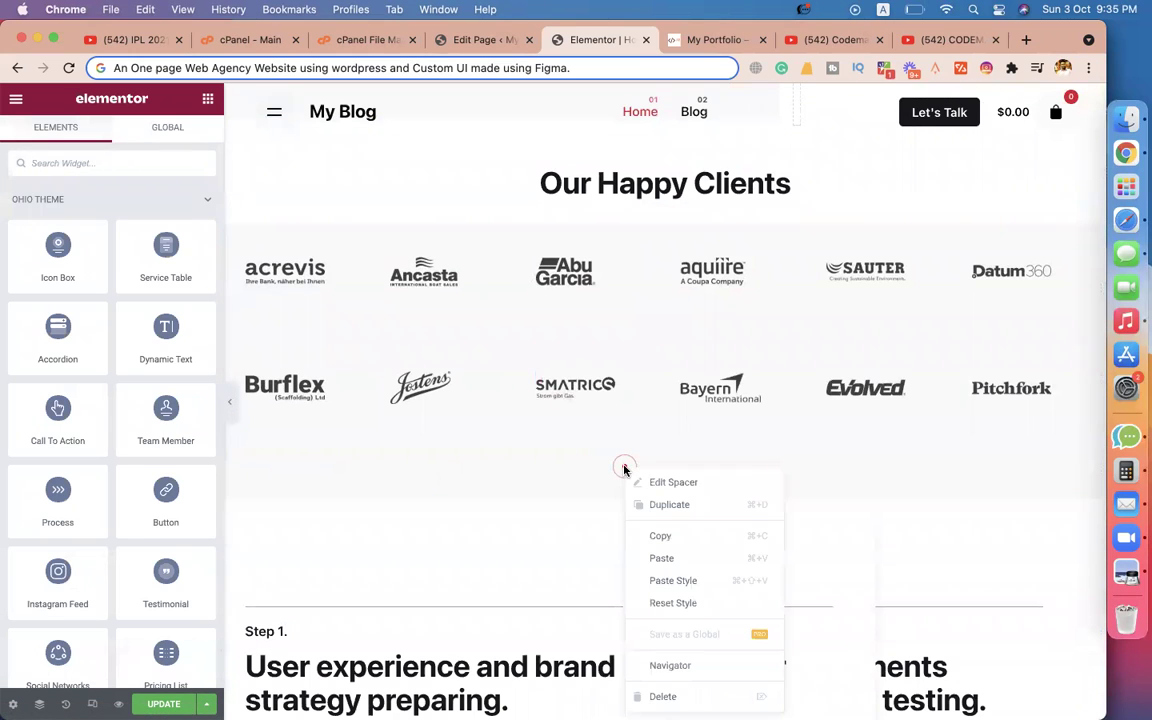
pyautogui.click(663, 696)
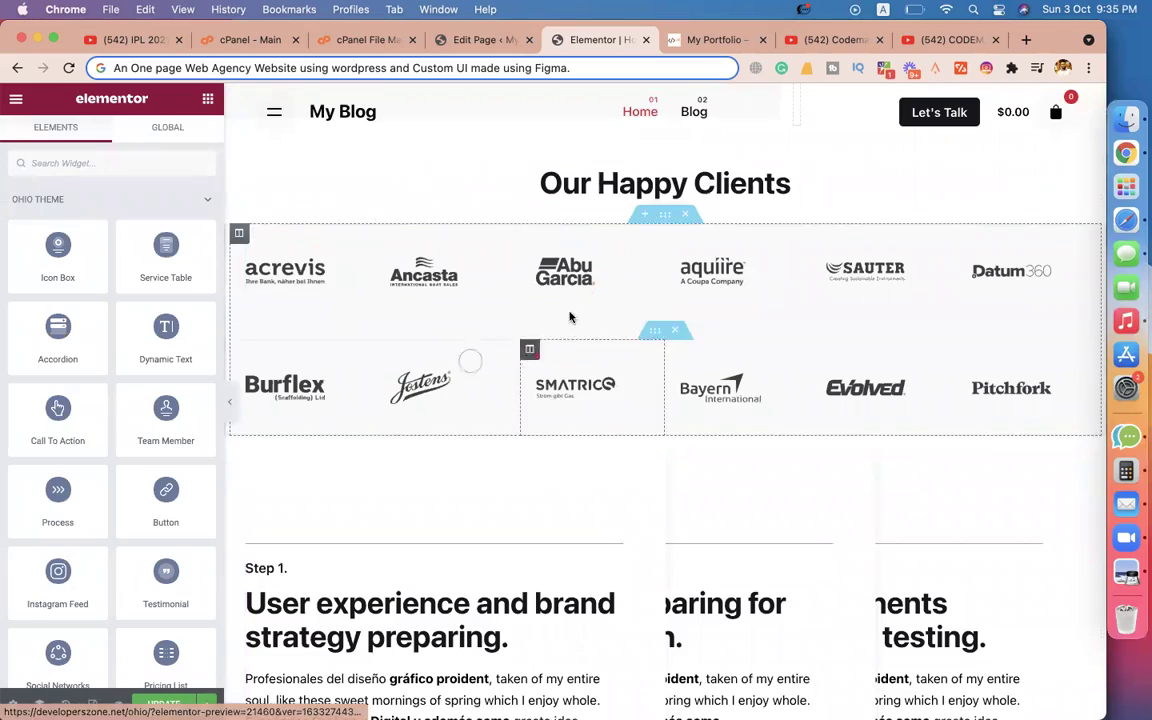
# Check the light green colour used in the services section's background.
pyautogui.scroll(-15, 406, 357)
pyautogui.scroll(5, 407, 357)
pyautogui.scroll(10, 406, 357)
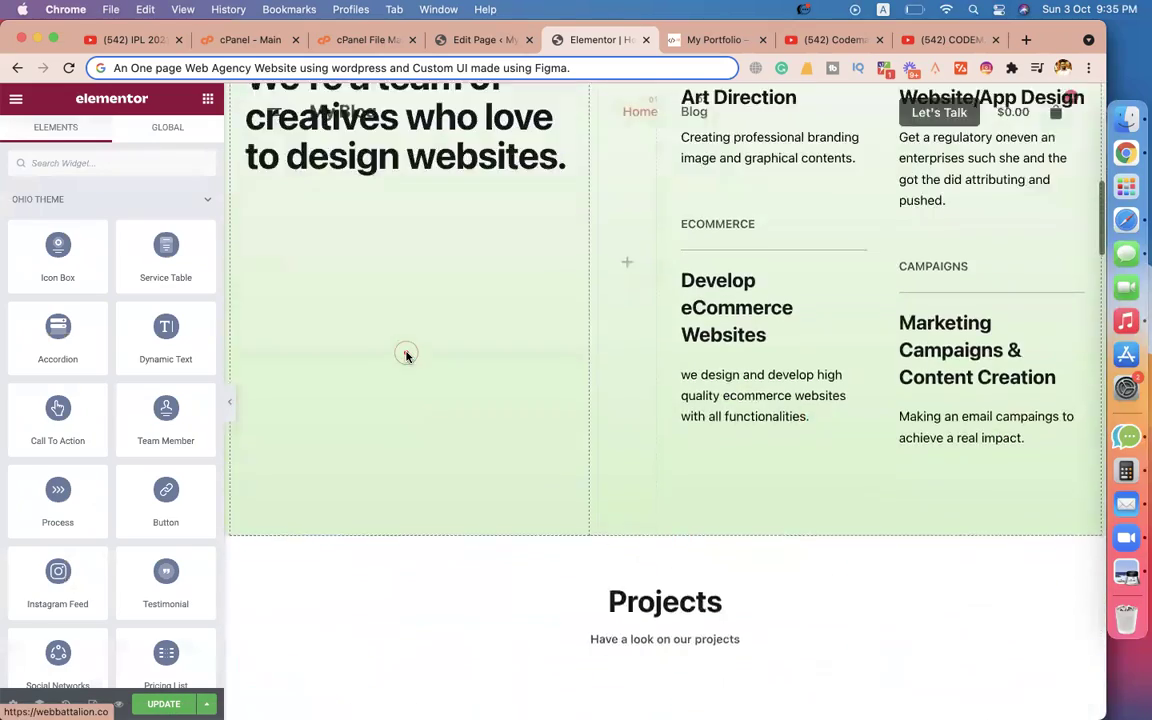
pyautogui.scroll(-4, 404, 355)
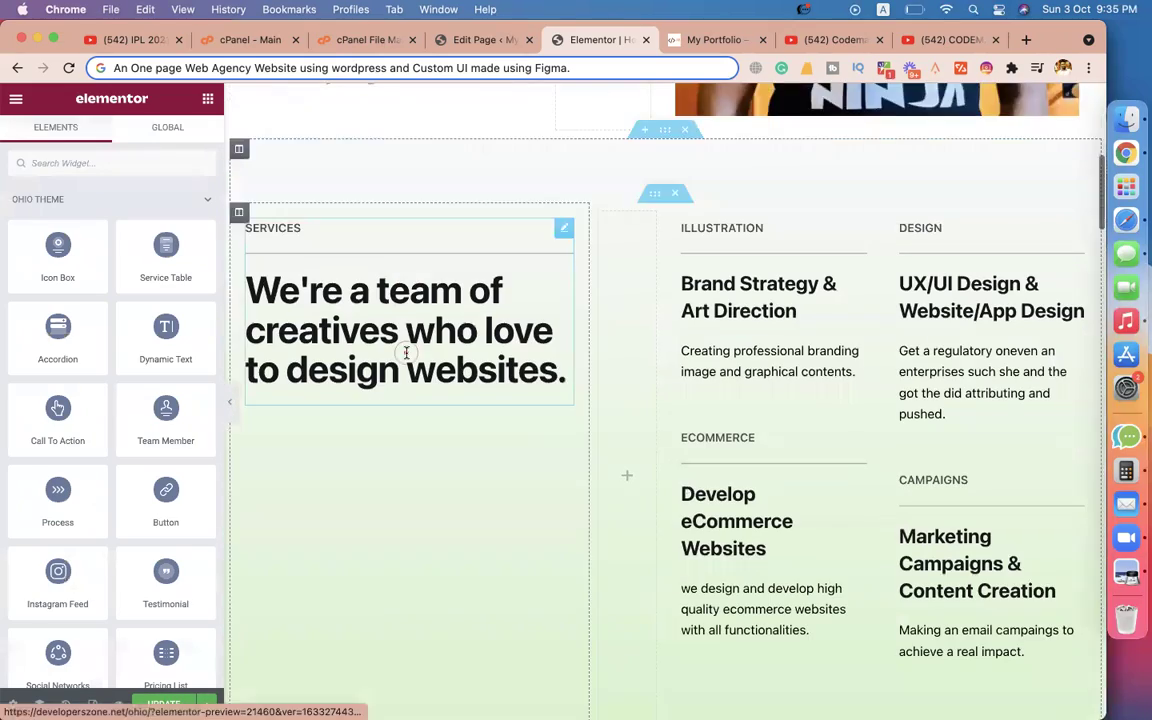
pyautogui.click(668, 133)
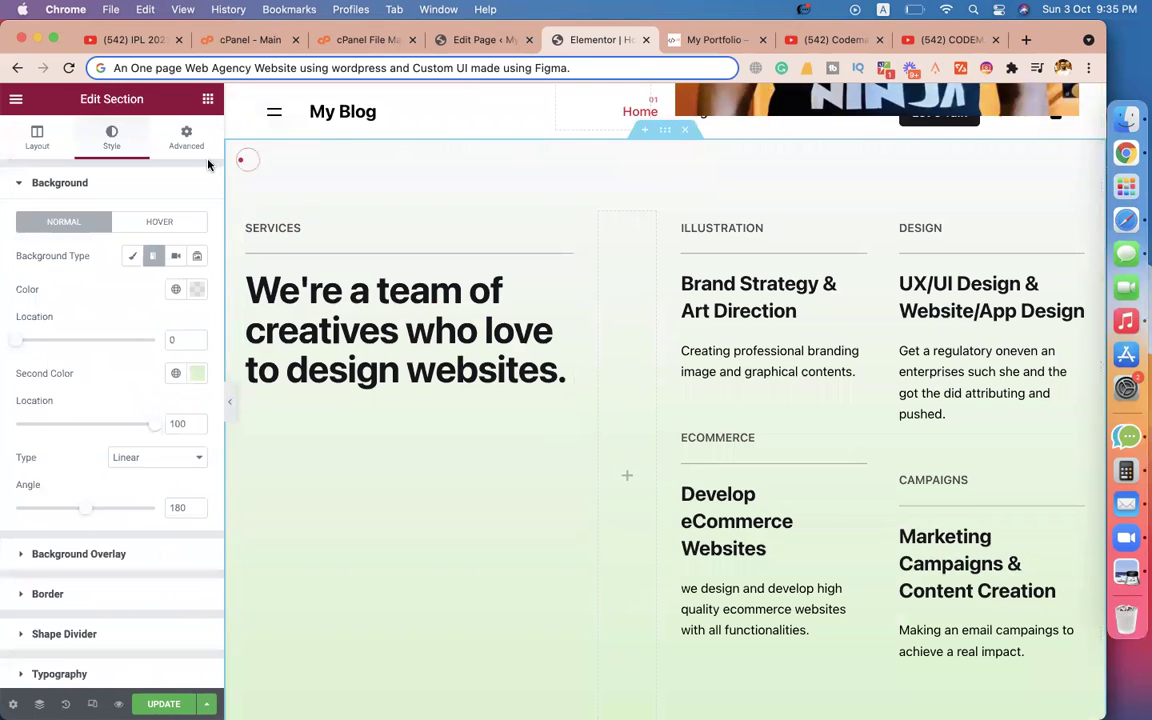
pyautogui.click(199, 374)
pyautogui.press('super+c')
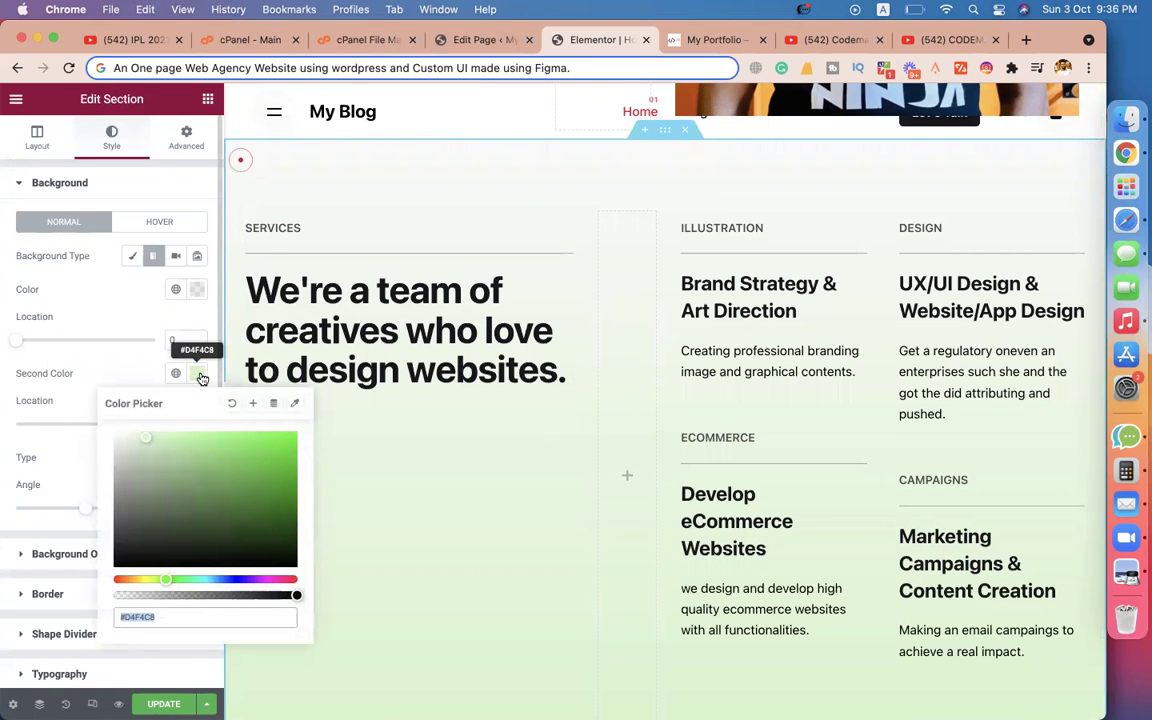
pyautogui.scroll(-10, 490, 418)
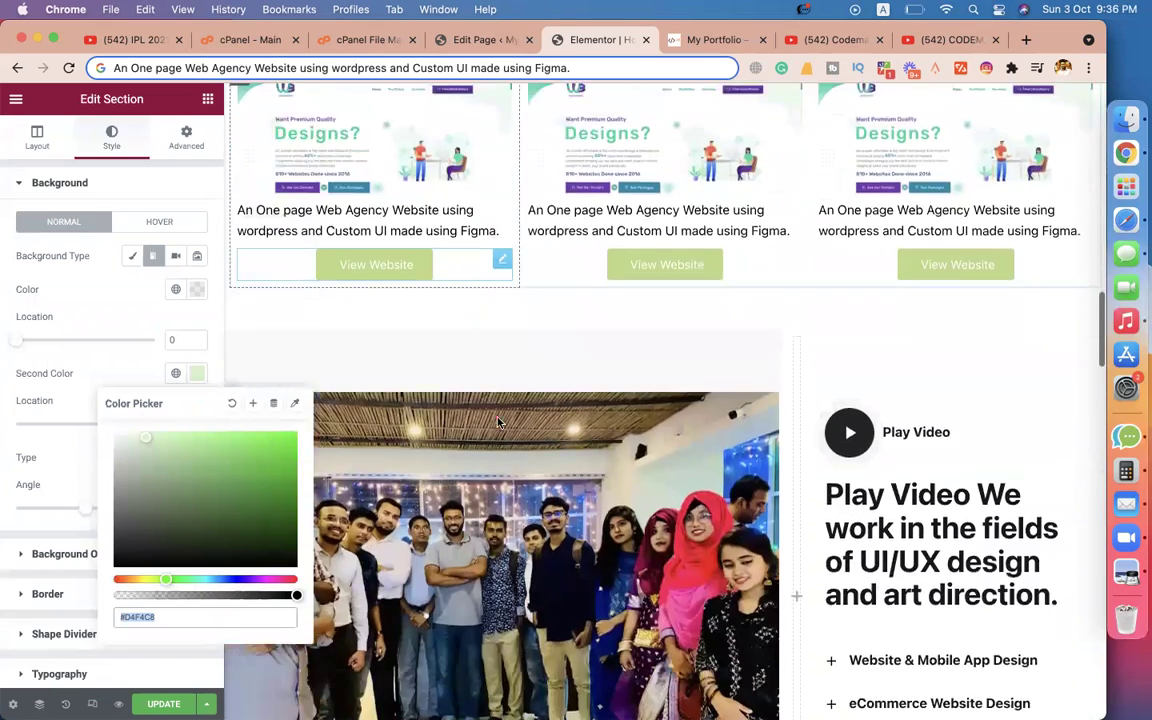
pyautogui.scroll(-7, 497, 420)
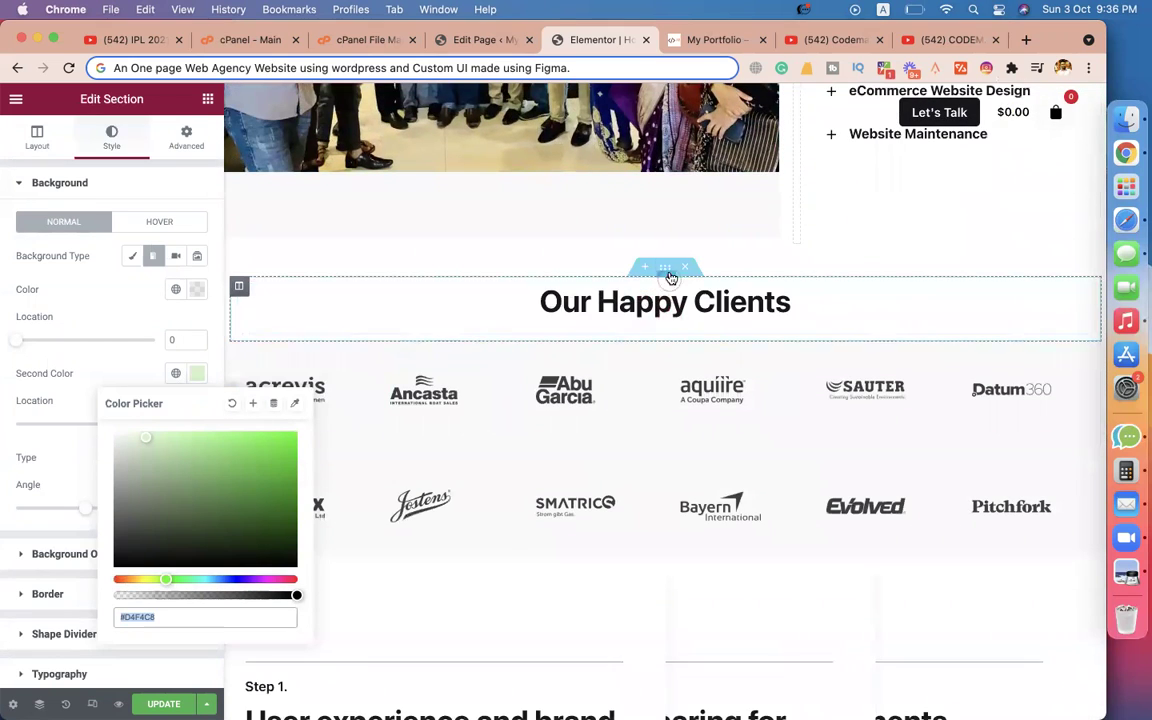
pyautogui.click(666, 267)
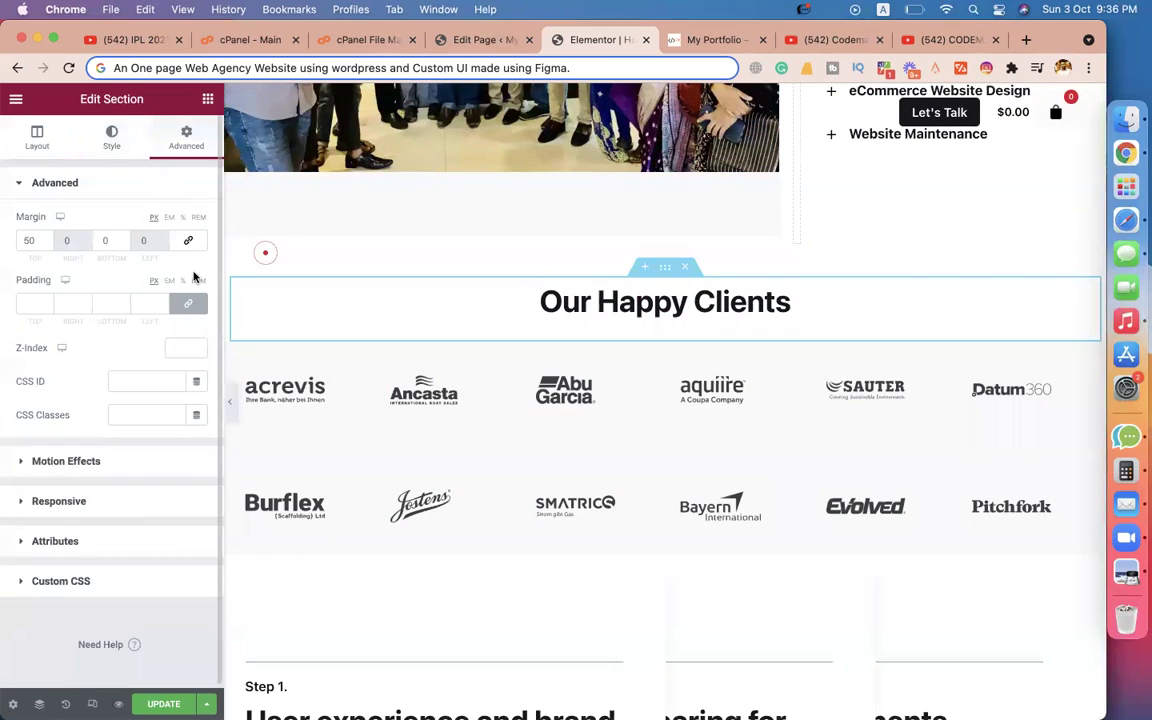
# Give the Our Happy Clients section a classic #D4F4C8 light green background.
pyautogui.click(111, 141)
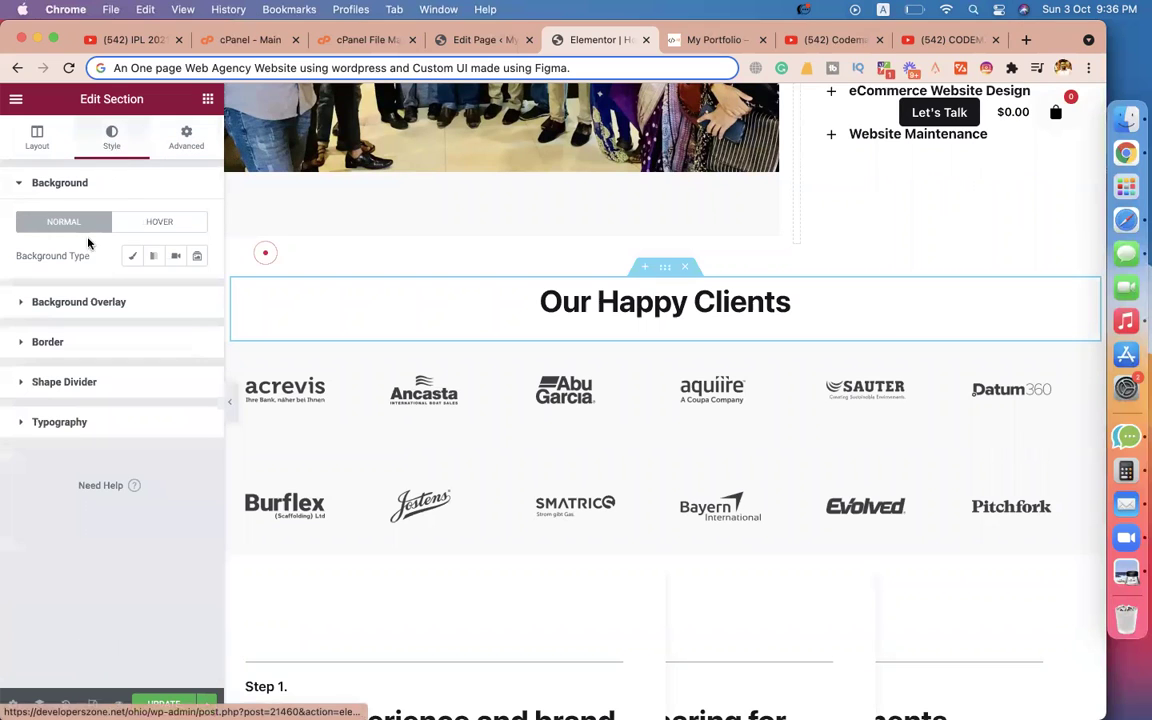
pyautogui.click(135, 258)
pyautogui.click(198, 291)
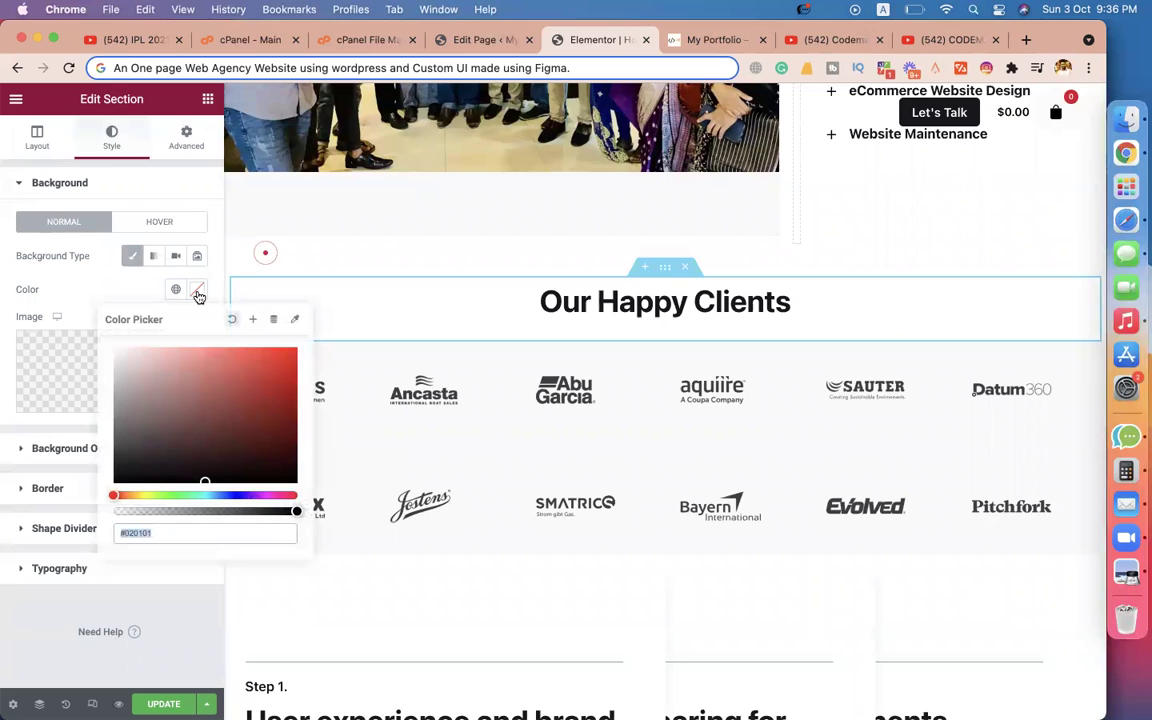
pyautogui.press('super+v')
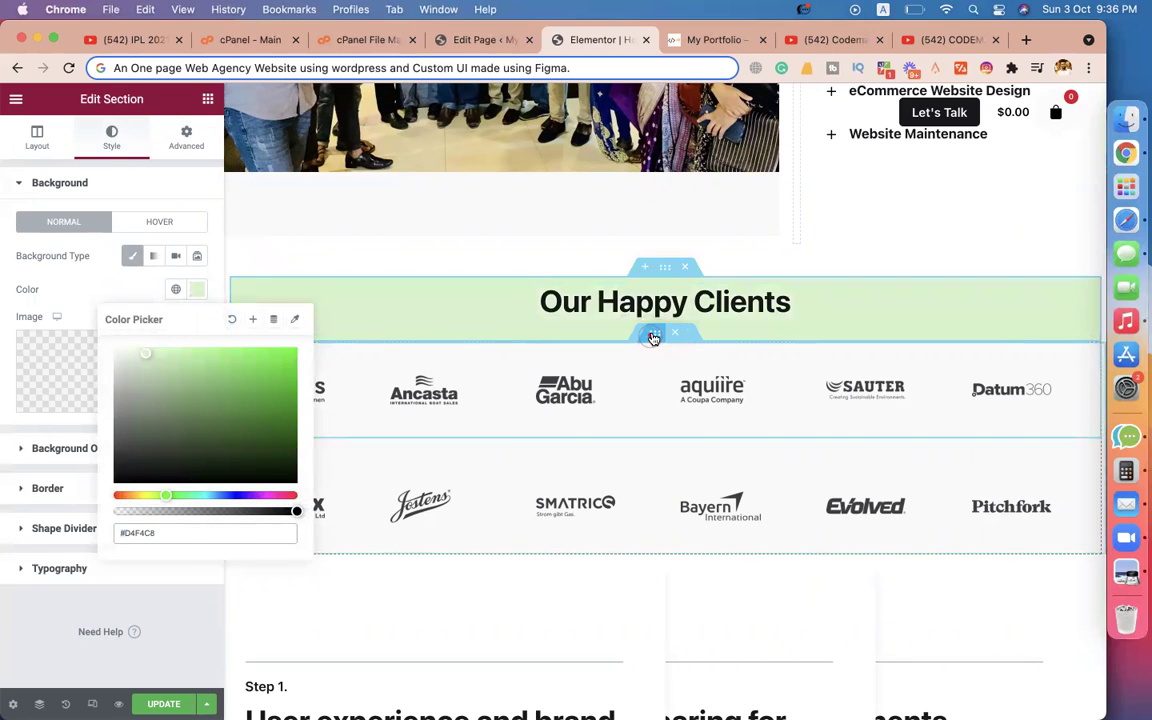
# Set the first logo row's inner section to a solid #D4F4C8 background.
pyautogui.click(655, 333)
pyautogui.click(112, 140)
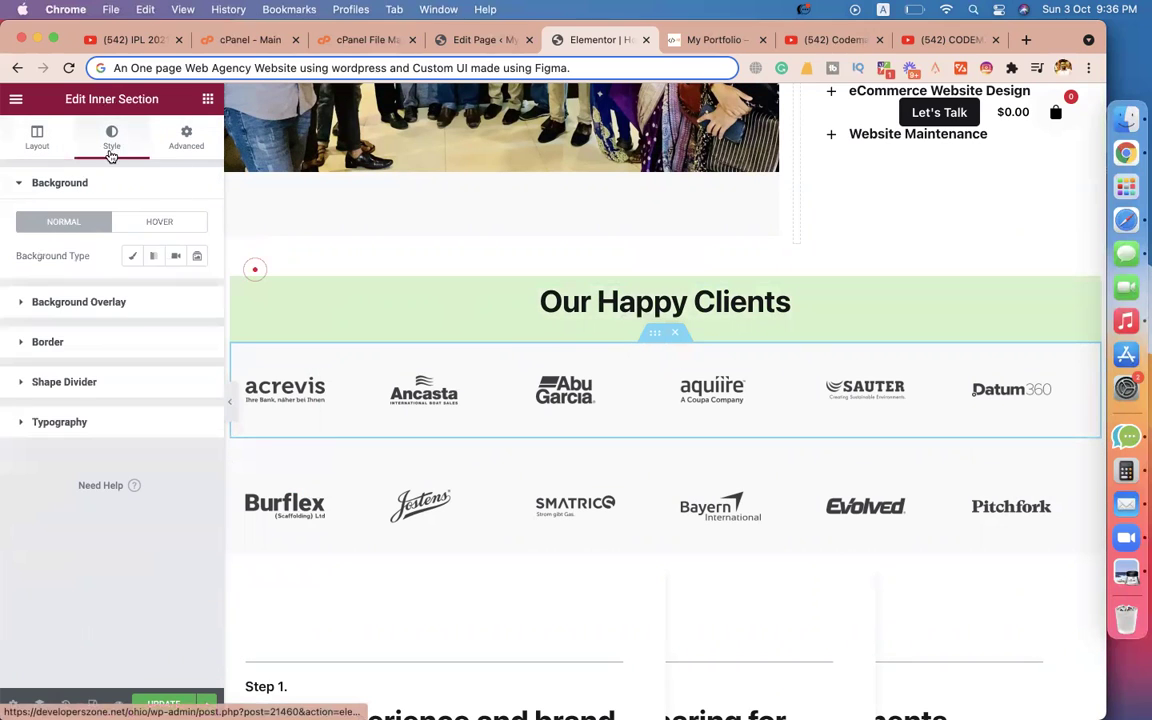
pyautogui.click(155, 259)
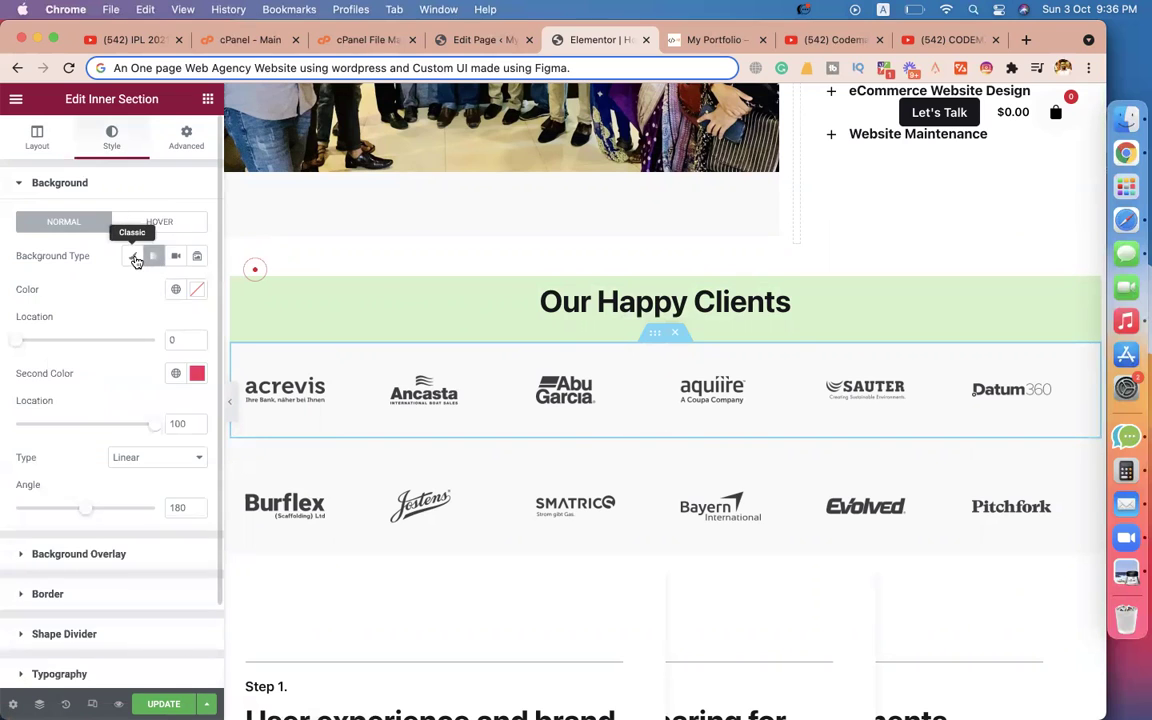
pyautogui.click(133, 256)
pyautogui.click(198, 291)
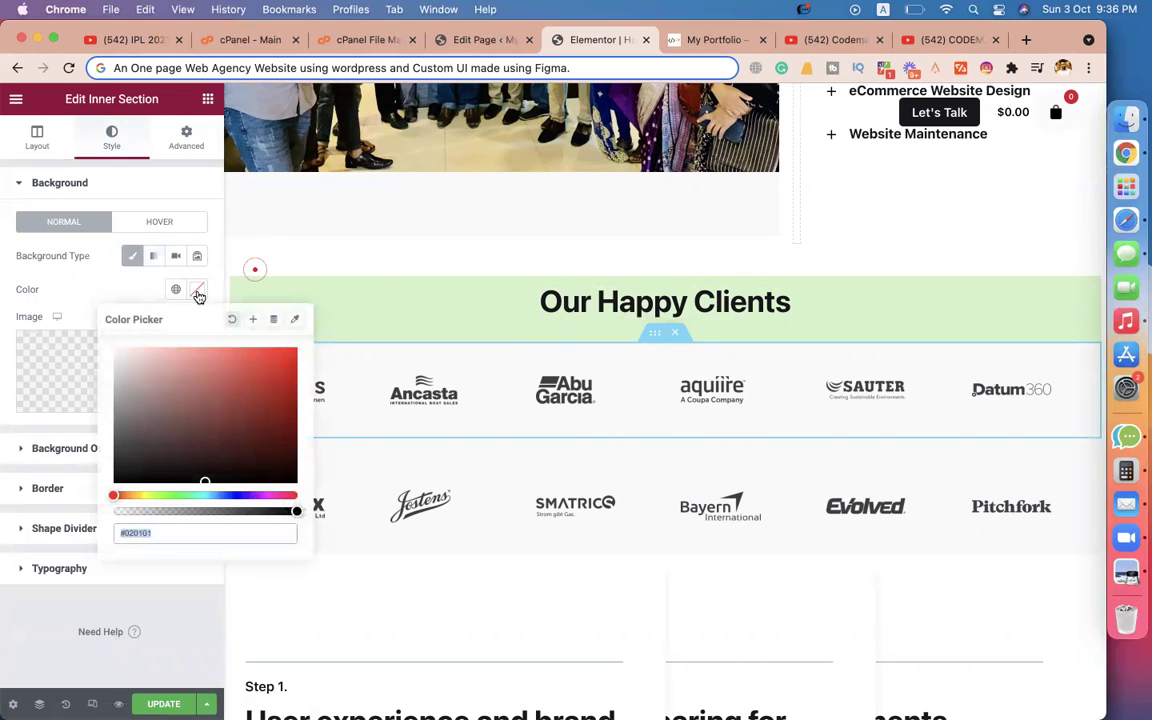
pyautogui.press('super+v')
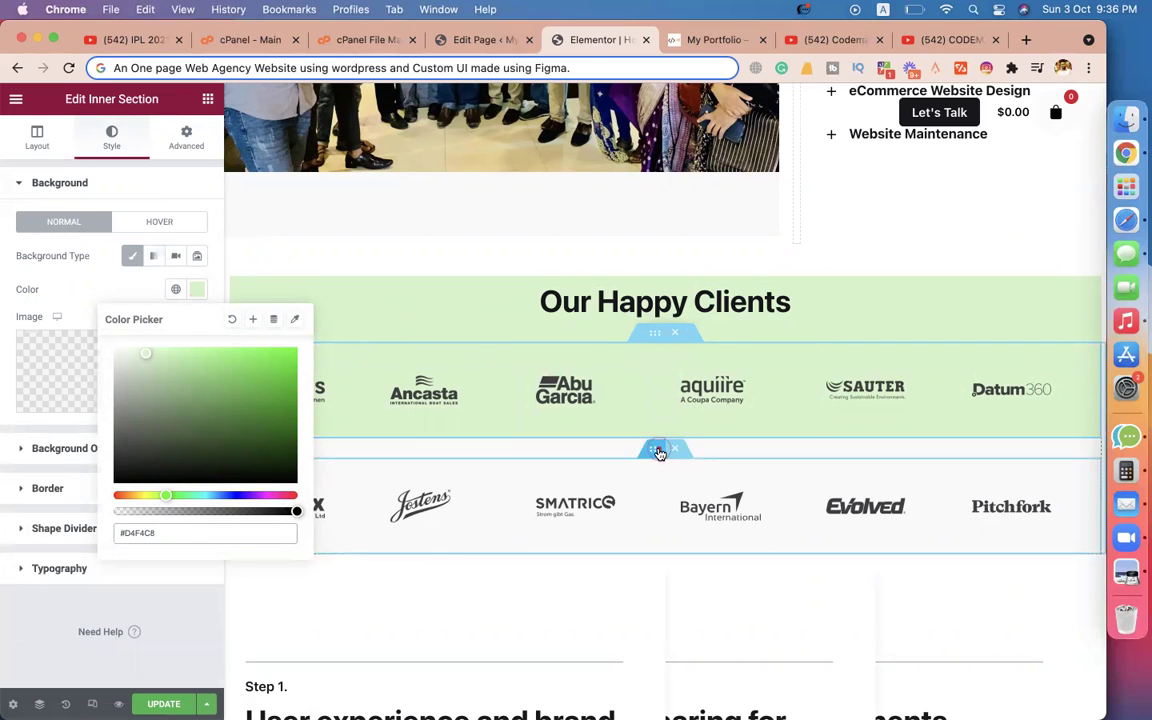
pyautogui.click(184, 146)
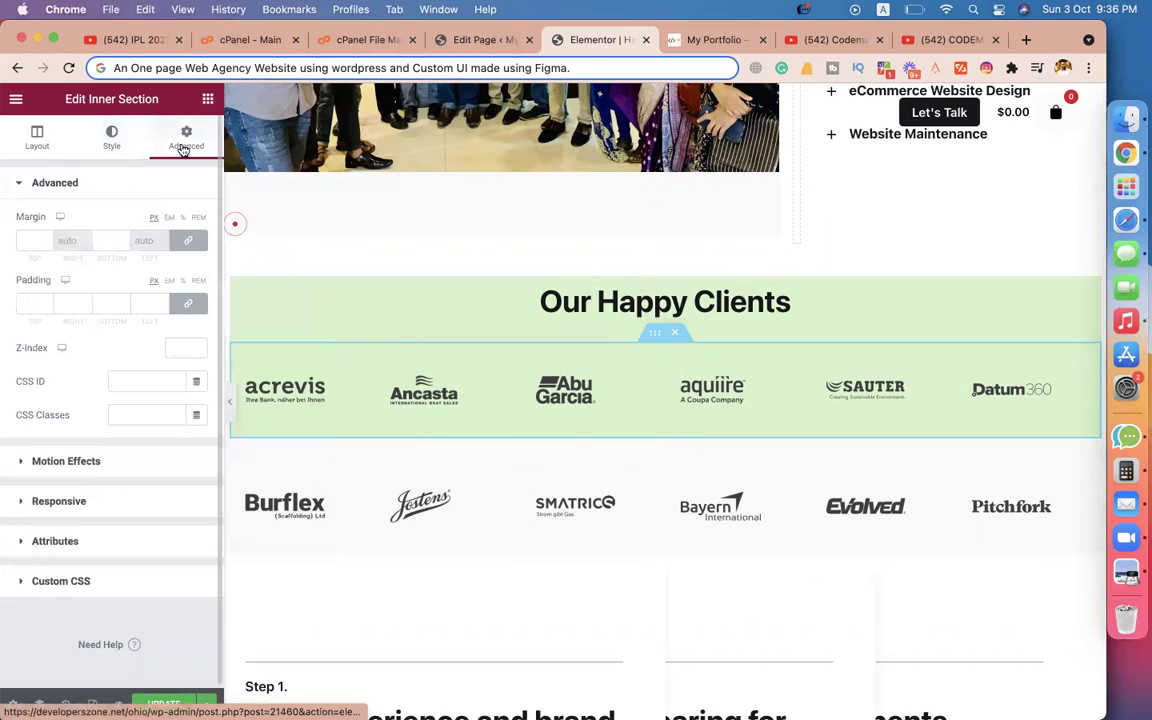
# Give the lower row of client logos the same #D4F4C8 background.
pyautogui.click(655, 451)
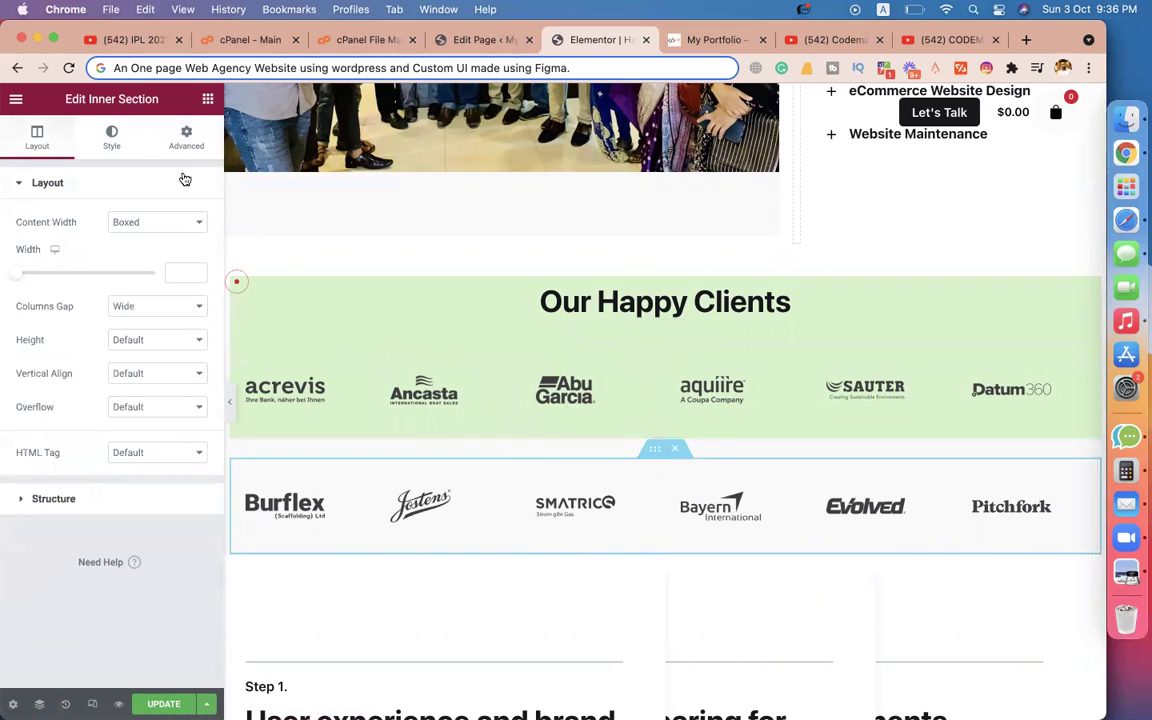
pyautogui.click(185, 138)
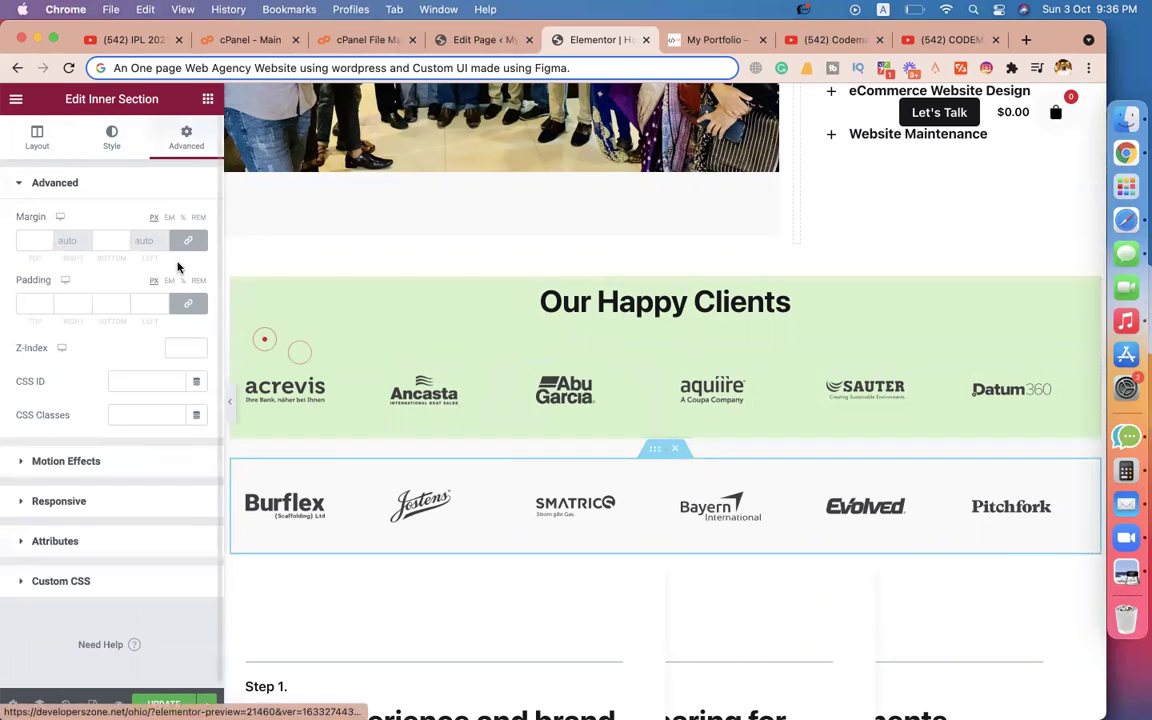
pyautogui.click(112, 140)
pyautogui.click(132, 257)
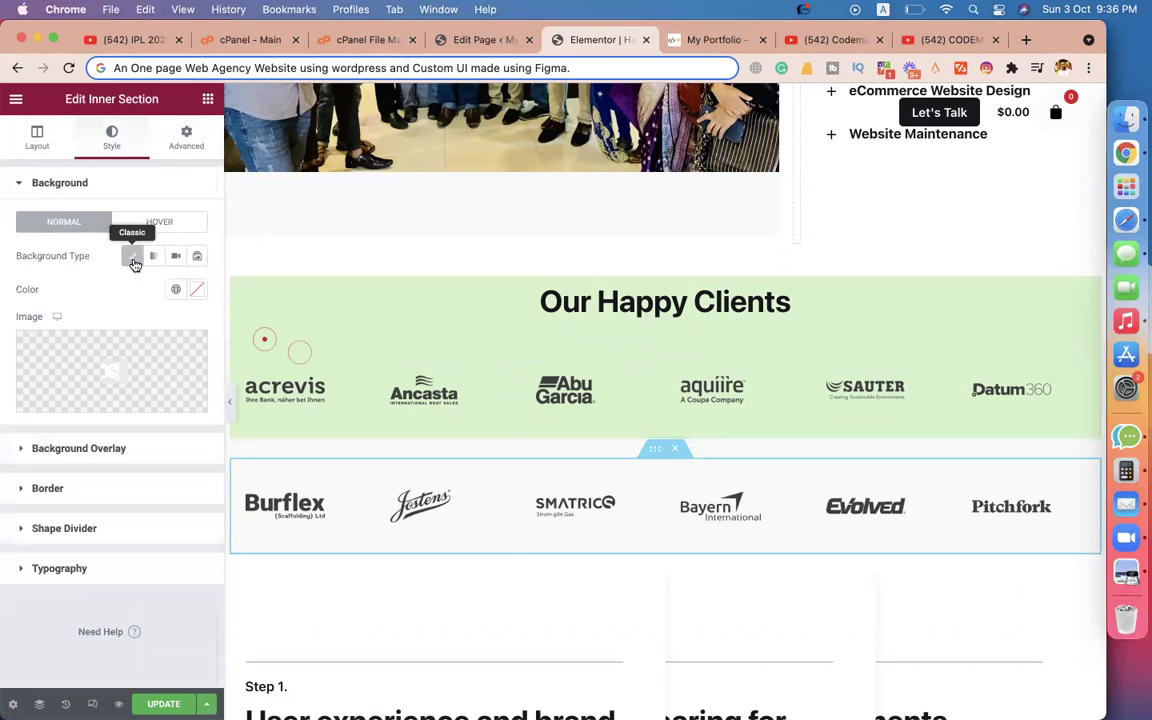
pyautogui.click(193, 298)
pyautogui.hotkey('ctrl', 'v')
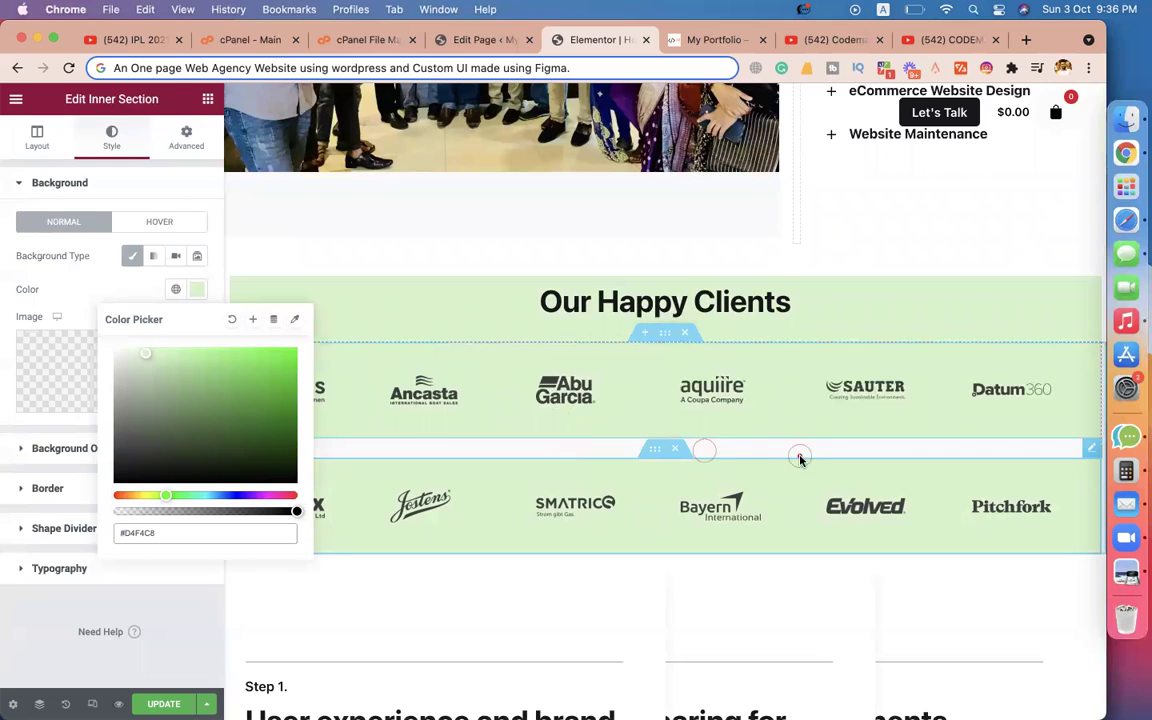
# Delete the spacer between the two logo rows so they merge.
pyautogui.click(901, 445)
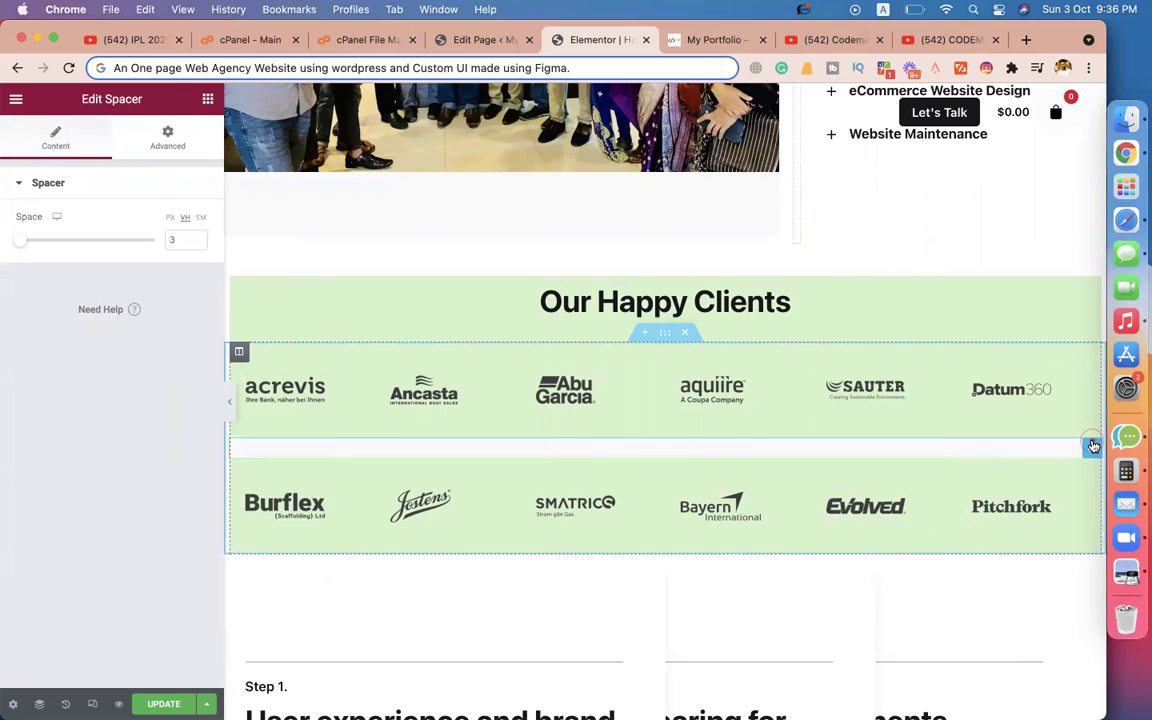
pyautogui.rightClick(1097, 449)
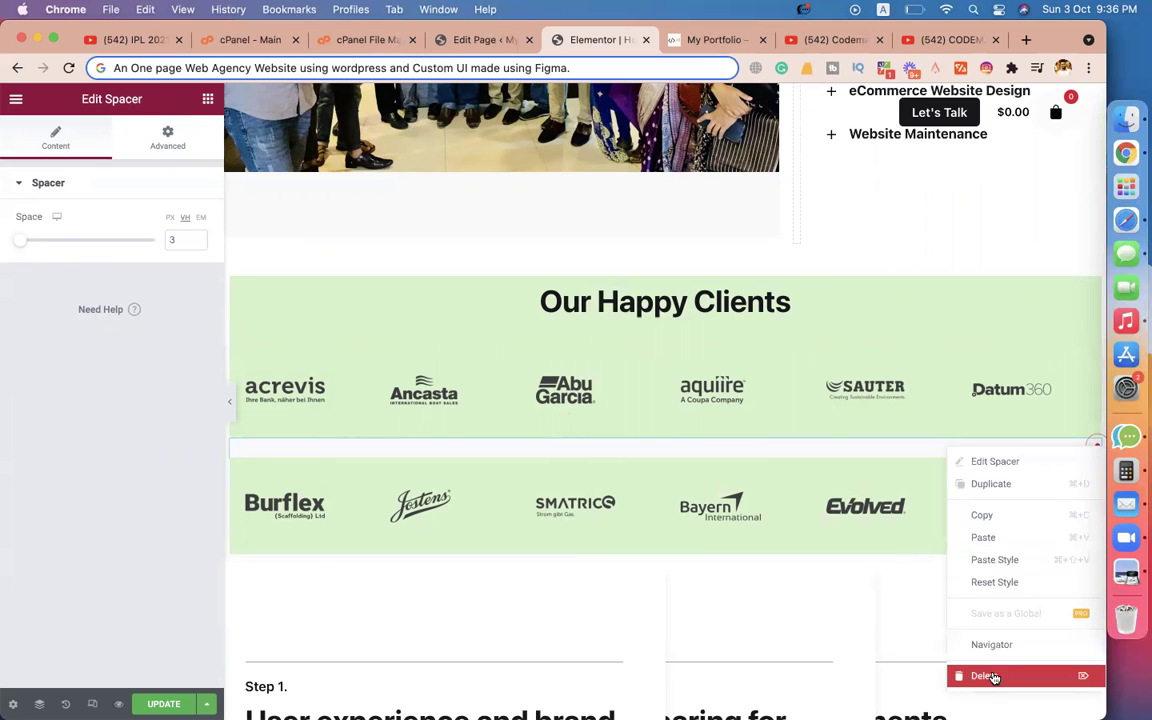
pyautogui.click(960, 677)
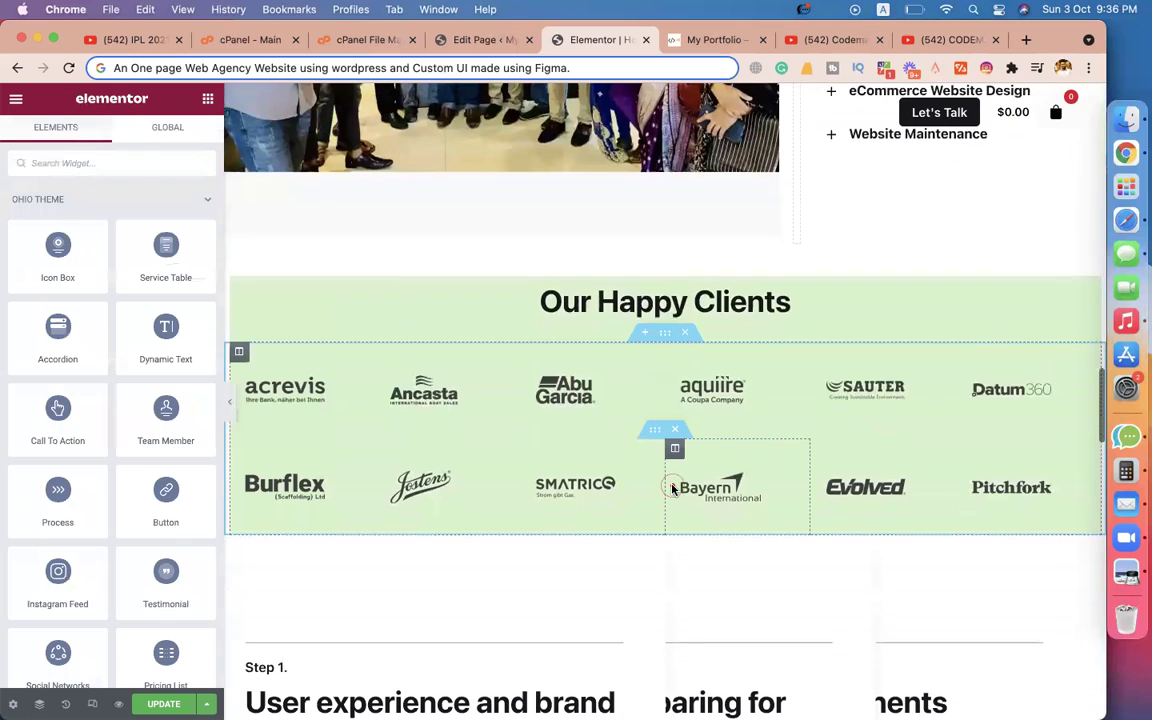
pyautogui.click(664, 267)
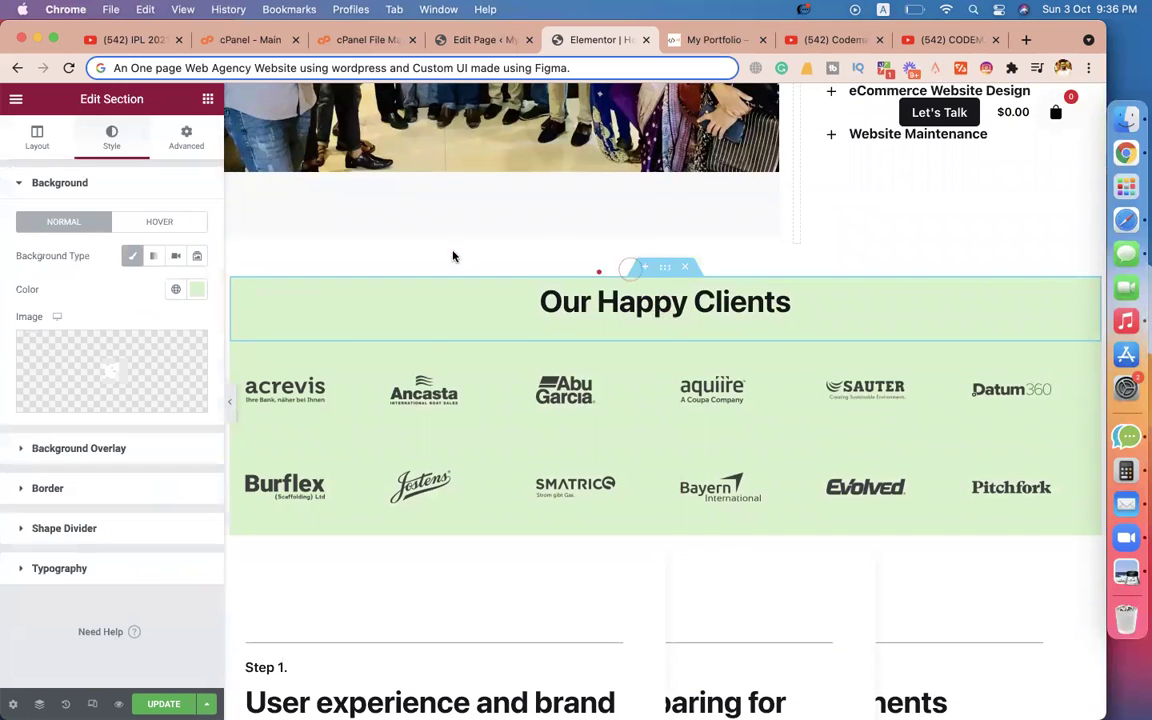
# Set the clients section's top margin to 0 and top padding to 50.
pyautogui.click(182, 140)
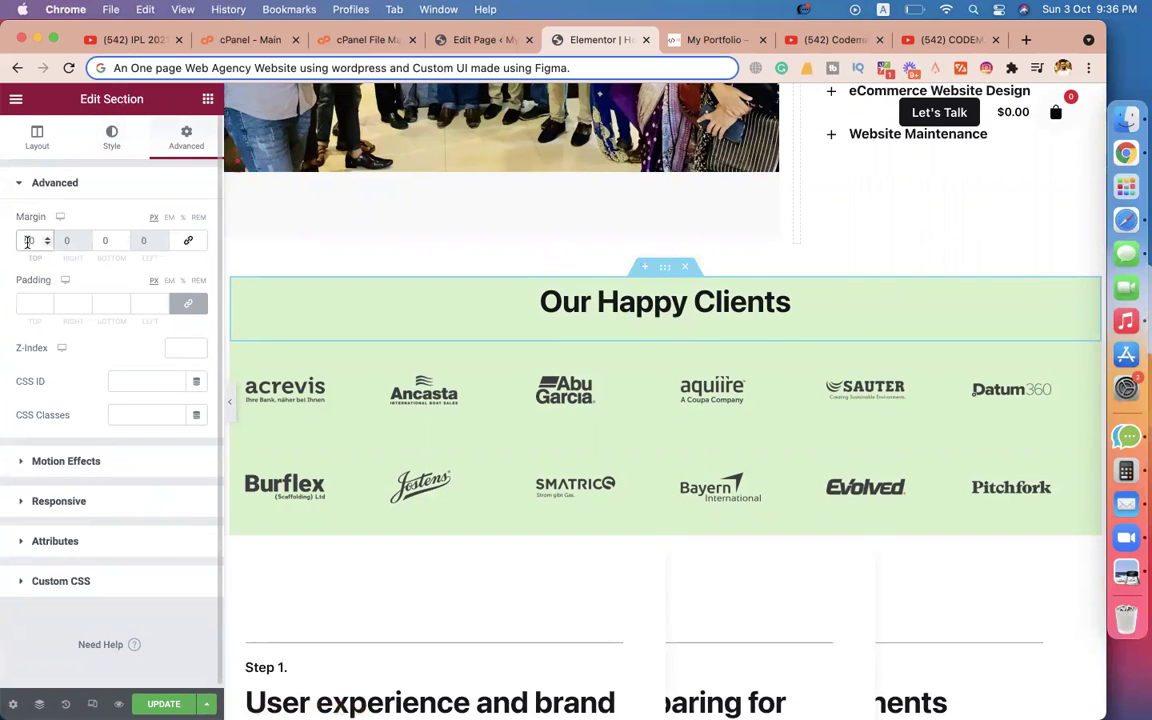
pyautogui.click(28, 241)
pyautogui.write('0')
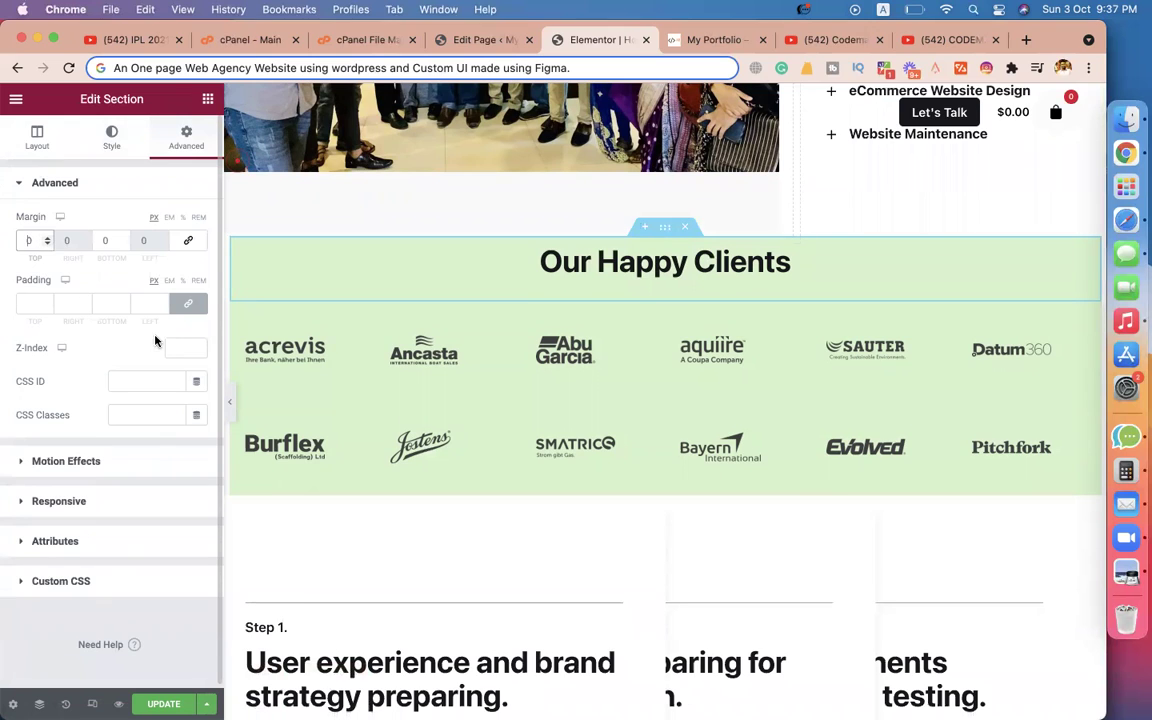
pyautogui.click(205, 300)
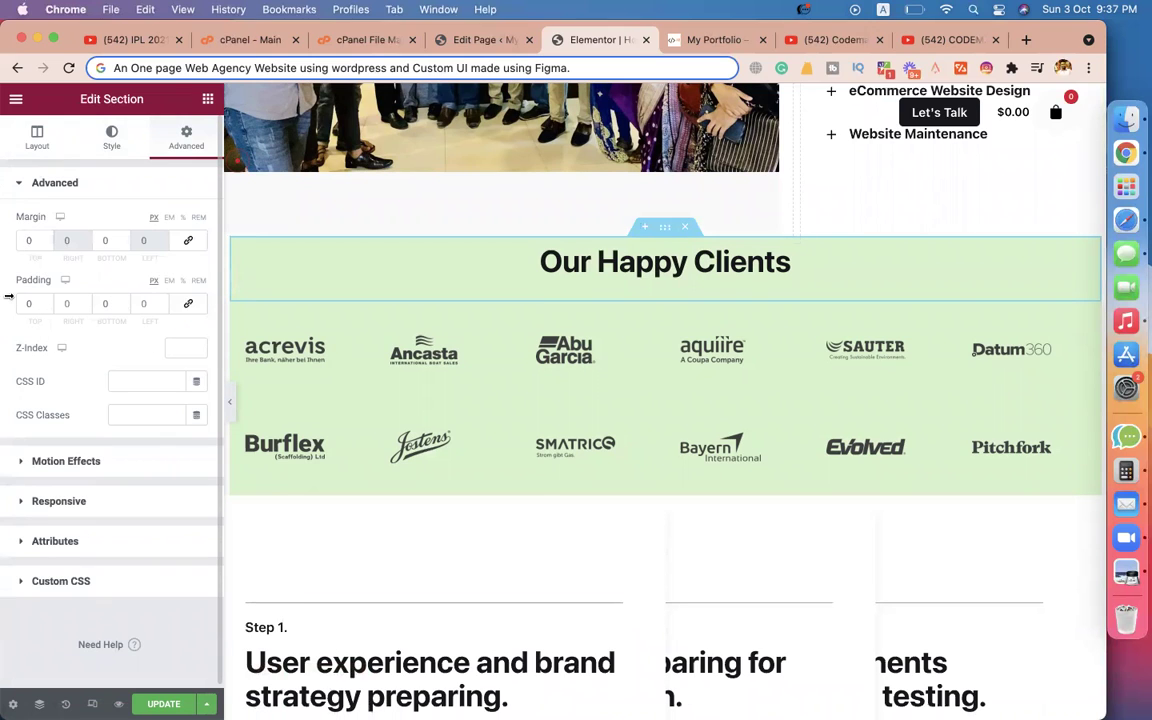
pyautogui.click(28, 302)
pyautogui.write('50')
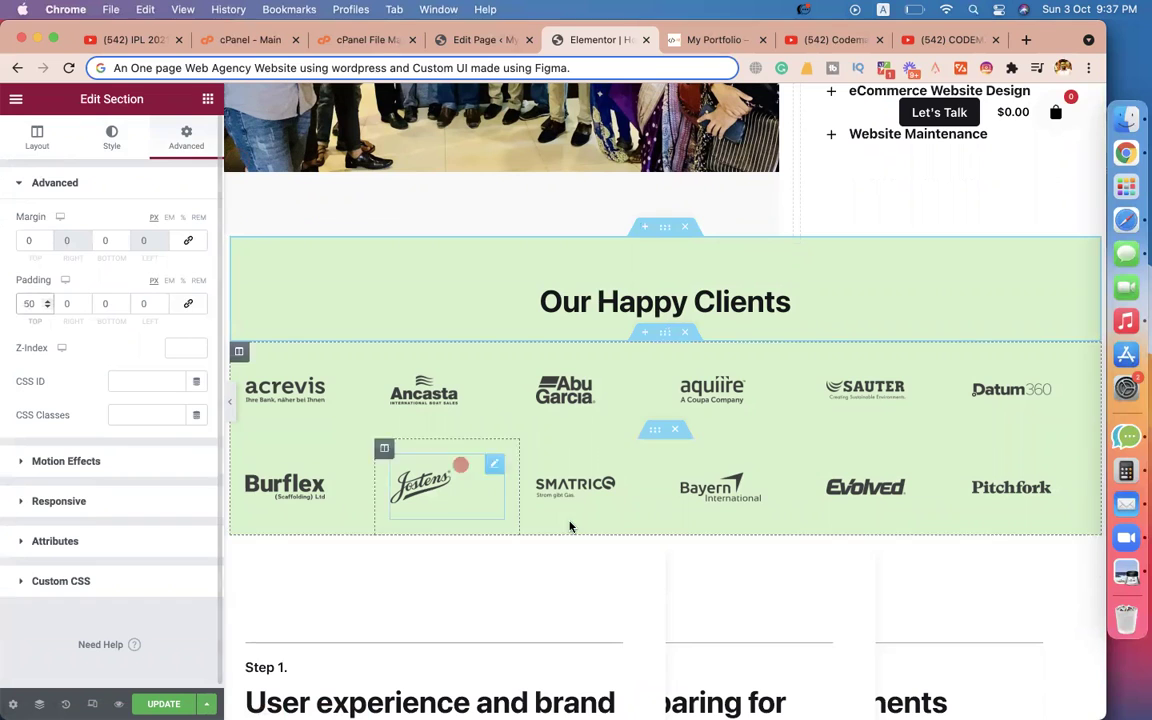
# Give the lower logo row 50 px bottom padding and delete the Step 1 section.
pyautogui.click(657, 436)
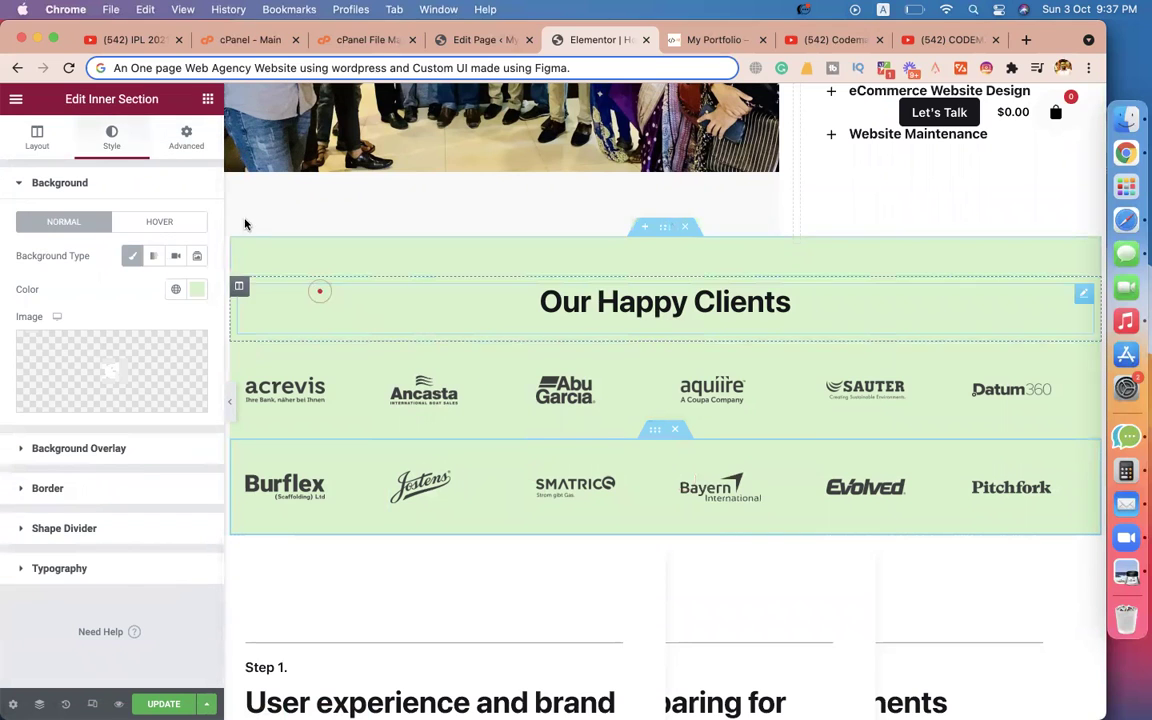
pyautogui.click(186, 138)
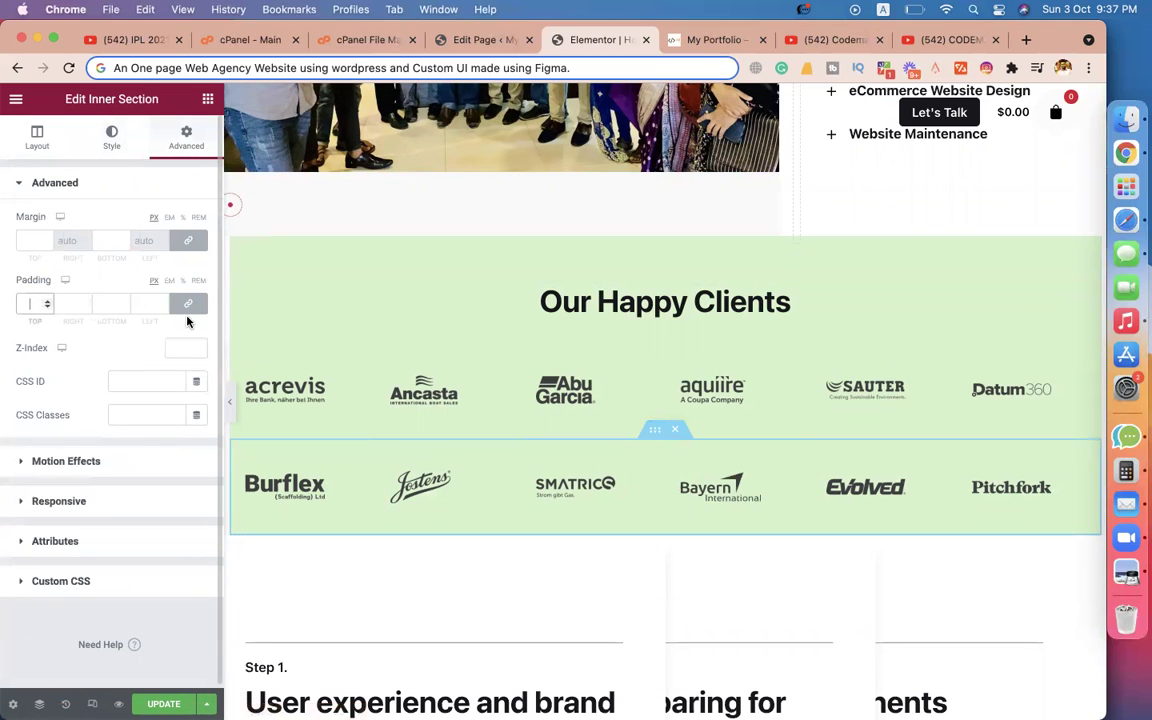
pyautogui.click(188, 303)
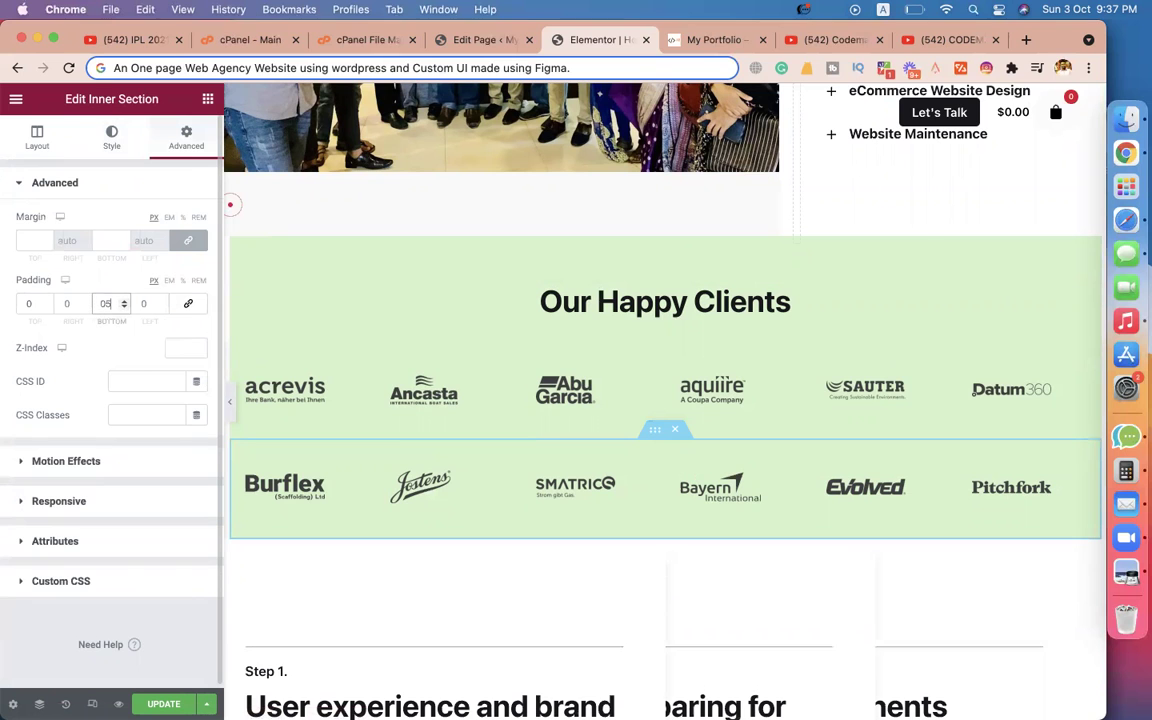
pyautogui.write('50')
pyautogui.moveTo(630, 481); pyautogui.dragTo(537, 417)
pyautogui.scroll(-3, 686, 496)
pyautogui.scroll(-5, 537, 417)
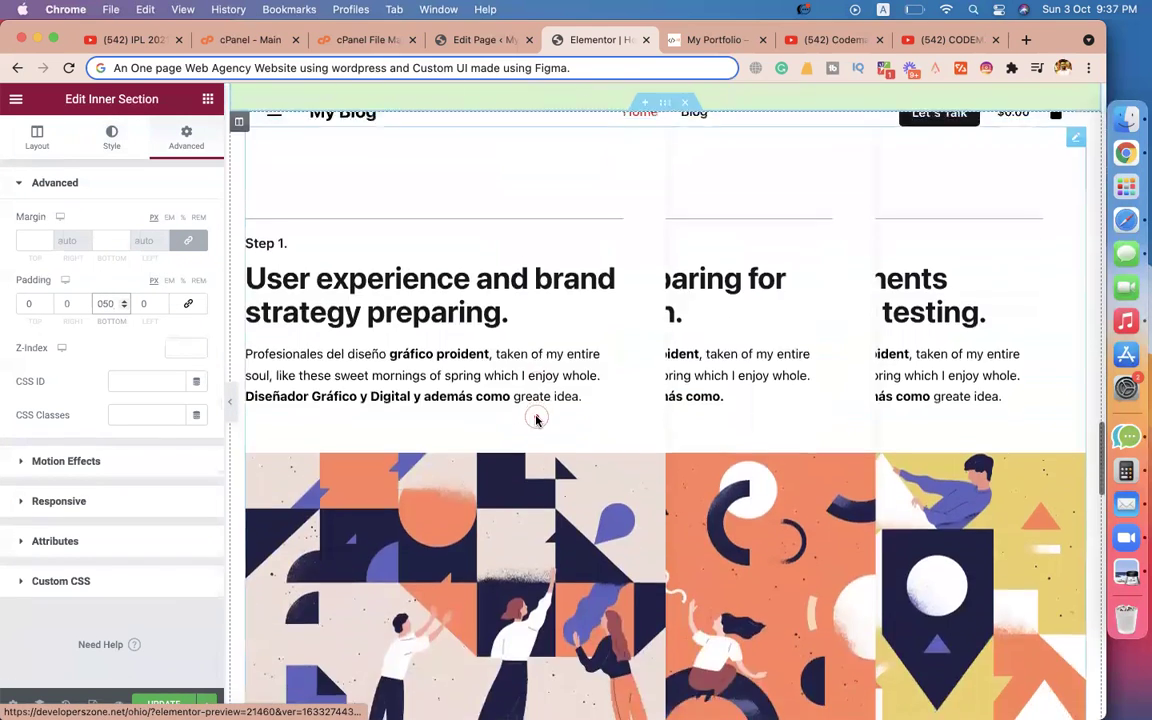
pyautogui.scroll(3, 450, 329)
pyautogui.scroll(-5, 695, 465)
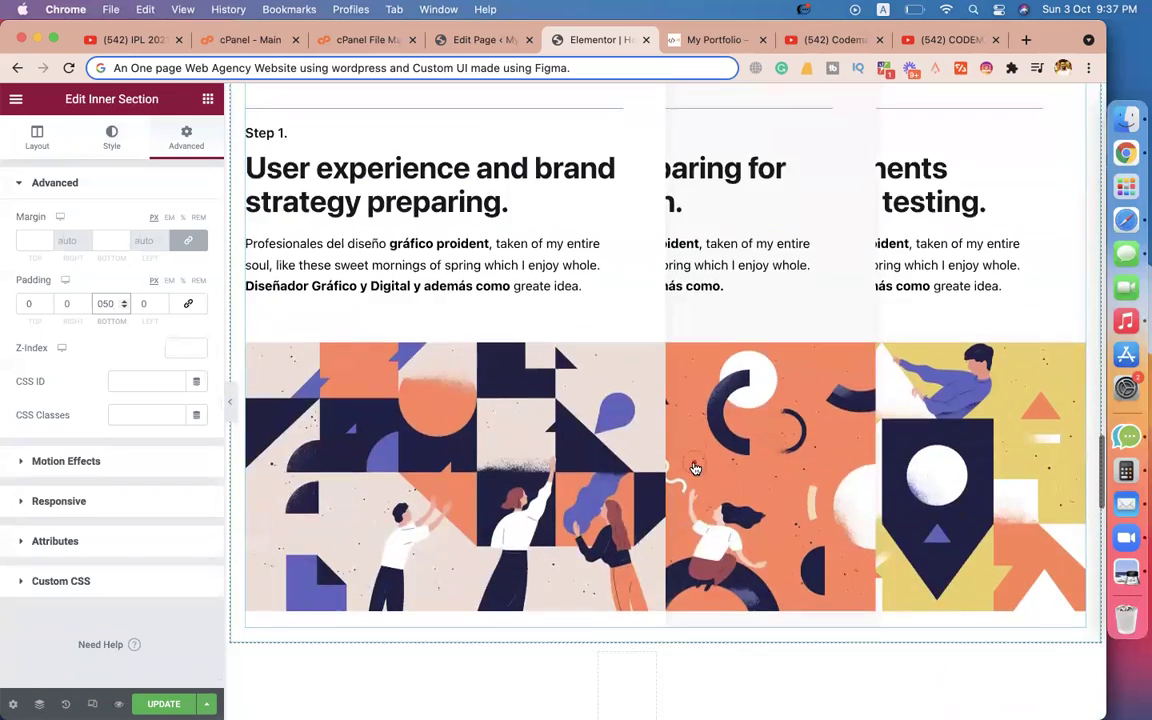
pyautogui.scroll(4, 695, 387)
pyautogui.scroll(2, 692, 300)
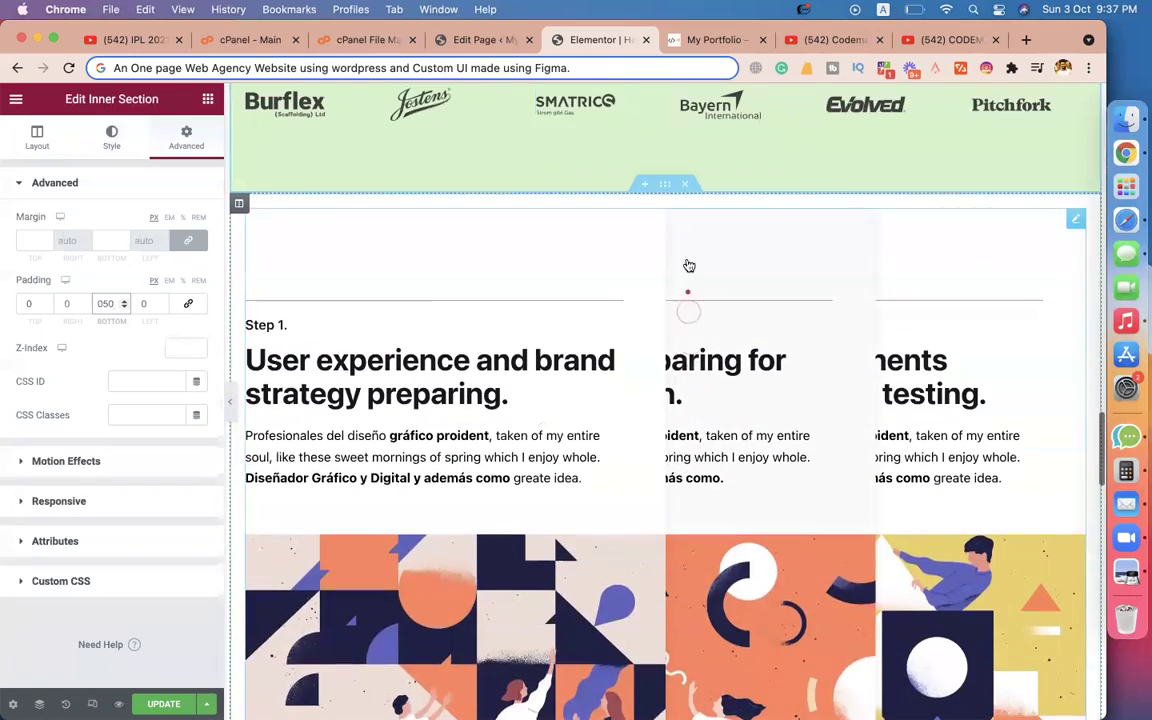
pyautogui.click(683, 183)
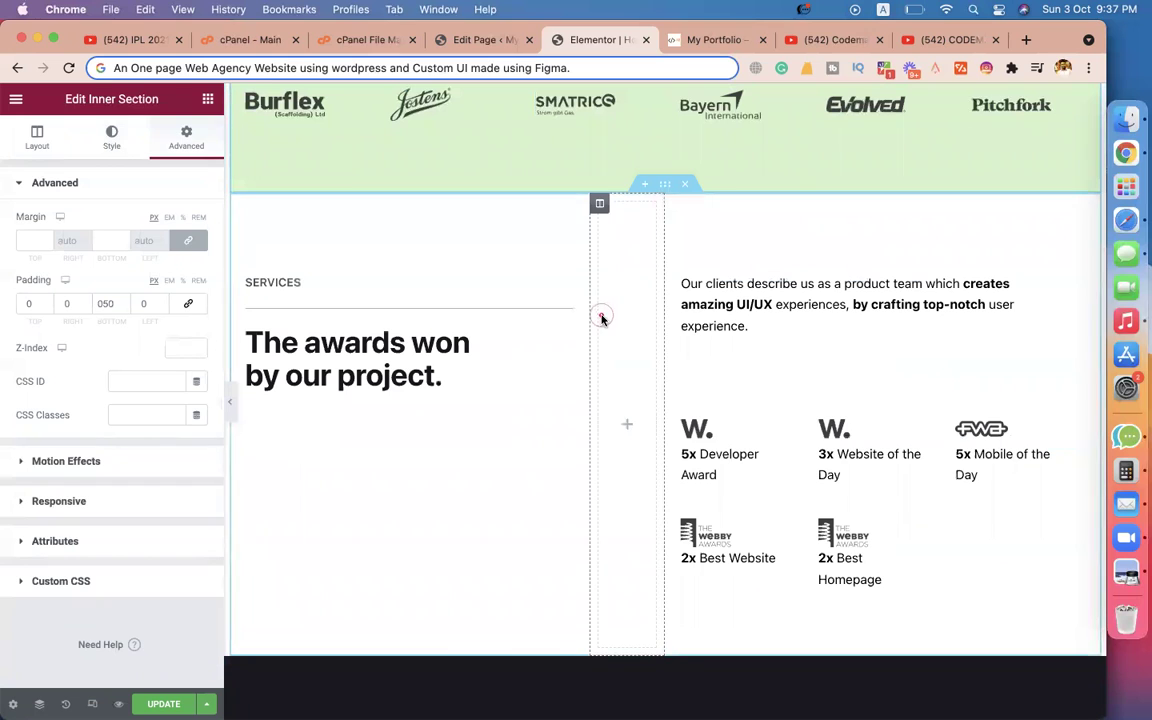
# Remove The awards won section and the dark 'Got a project? Let's talk' section.
pyautogui.click(687, 186)
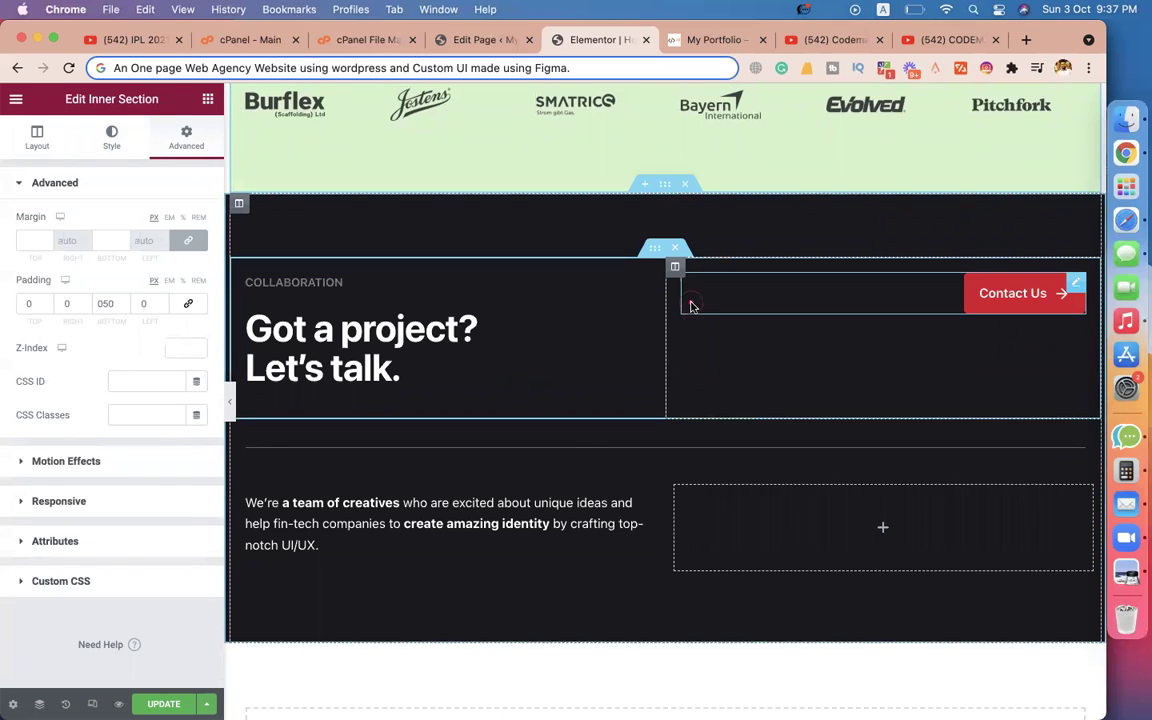
pyautogui.click(687, 186)
pyautogui.scroll(-3, 663, 352)
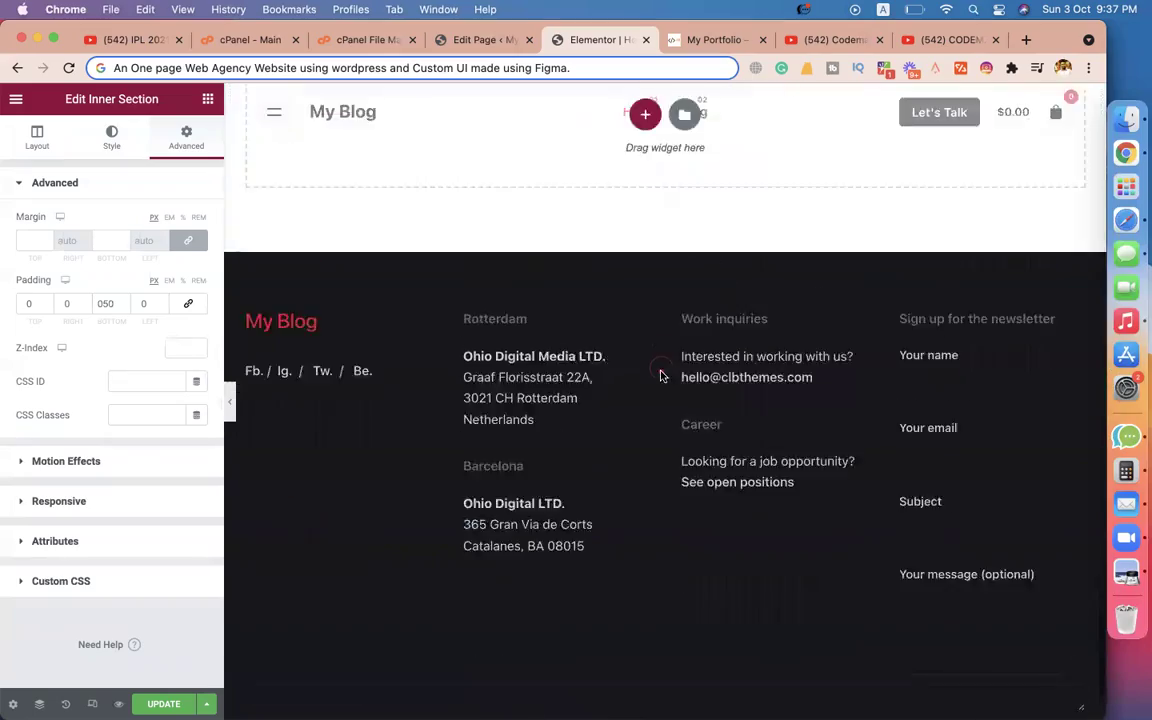
pyautogui.scroll(20, 660, 375)
pyautogui.scroll(-15, 660, 375)
pyautogui.scroll(-7, 660, 375)
pyautogui.scroll(6, 660, 375)
pyautogui.scroll(-3, 660, 375)
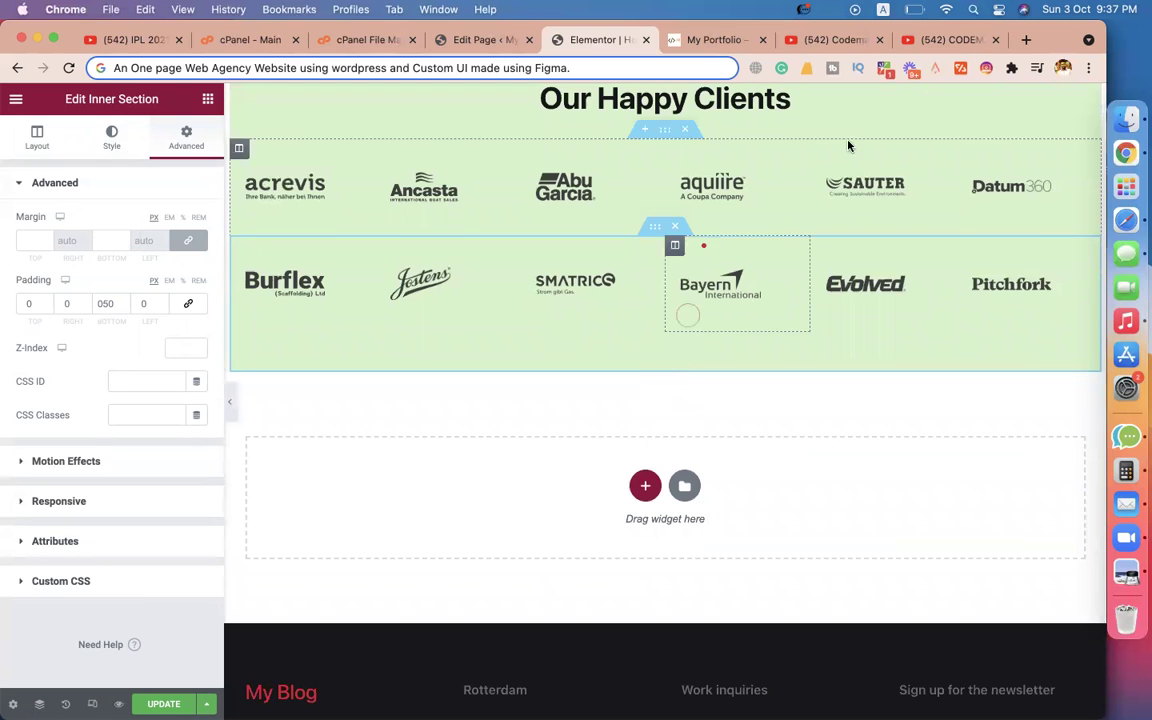
pyautogui.click(705, 42)
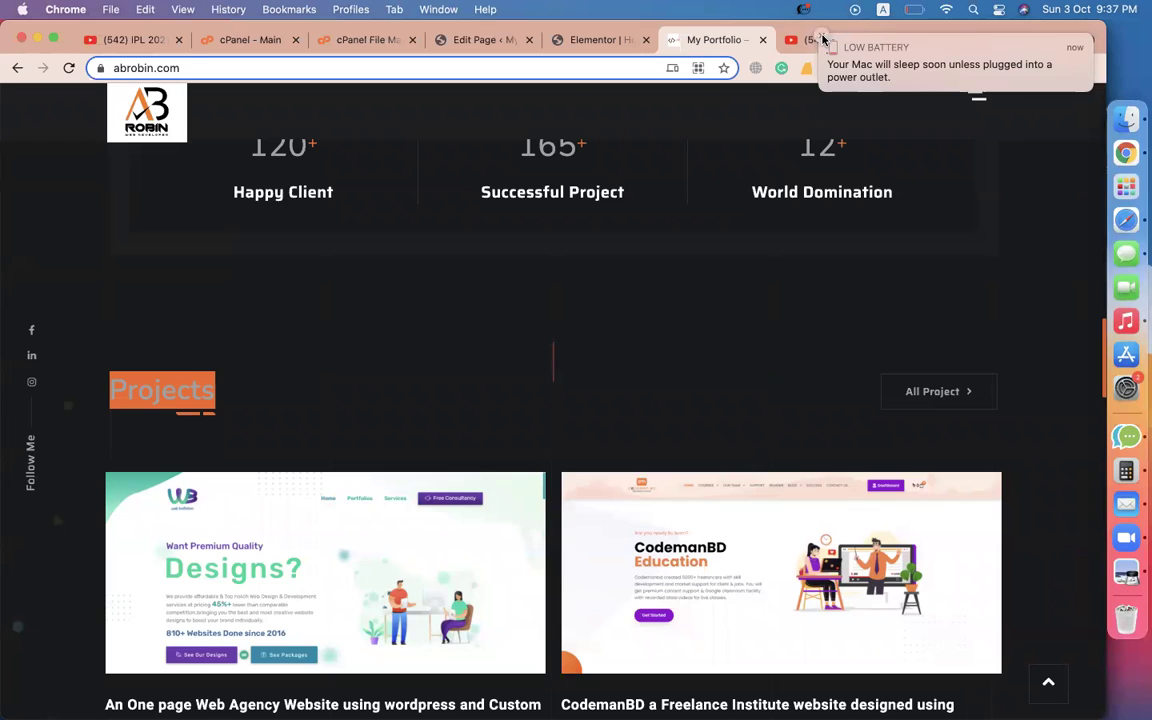
pyautogui.scroll(-10, 535, 437)
pyautogui.scroll(-5, 535, 437)
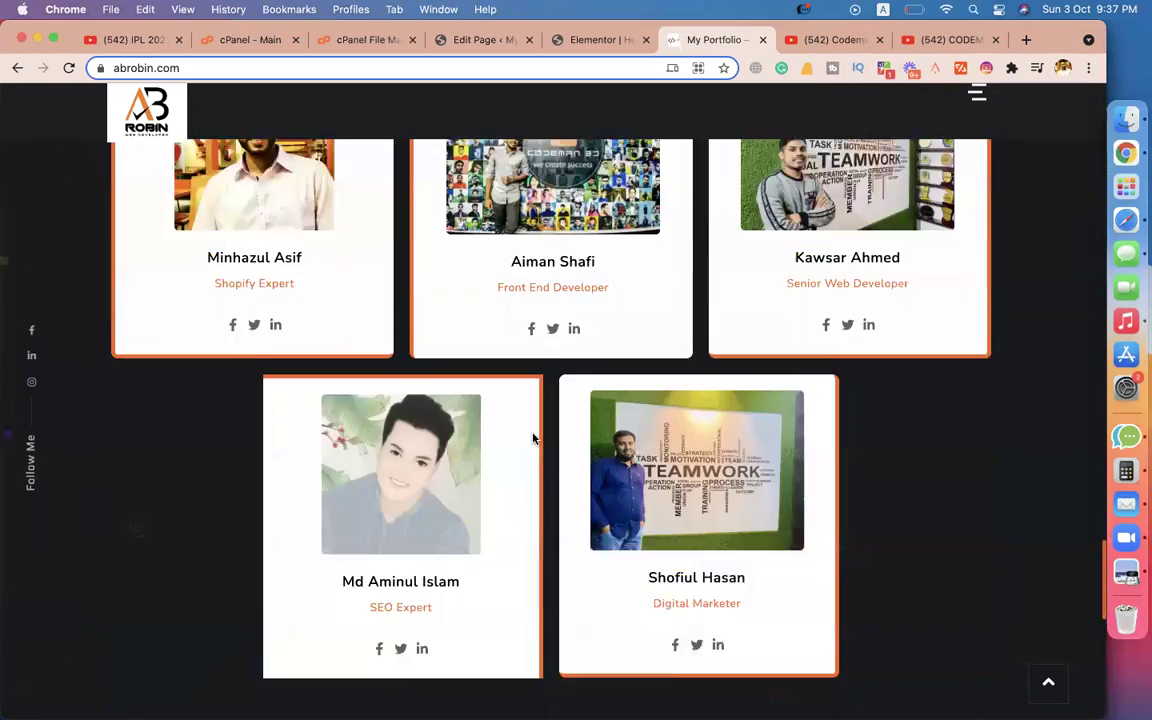
pyautogui.scroll(2, 532, 437)
pyautogui.scroll(-2, 532, 437)
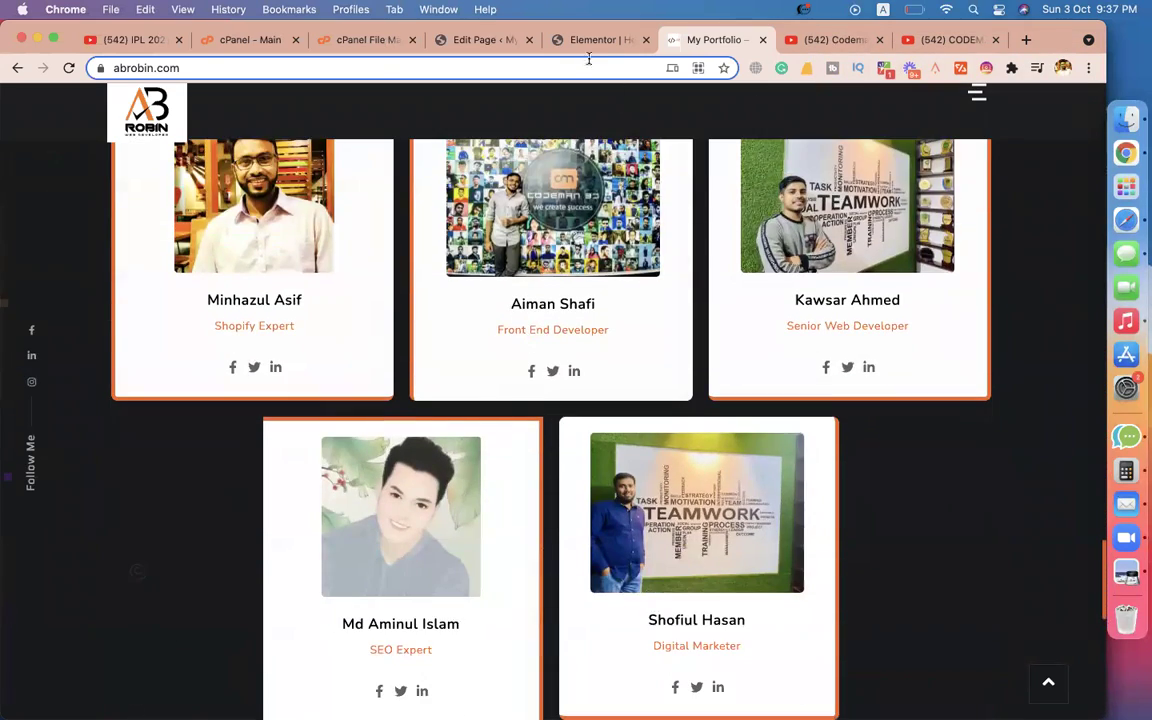
pyautogui.click(588, 44)
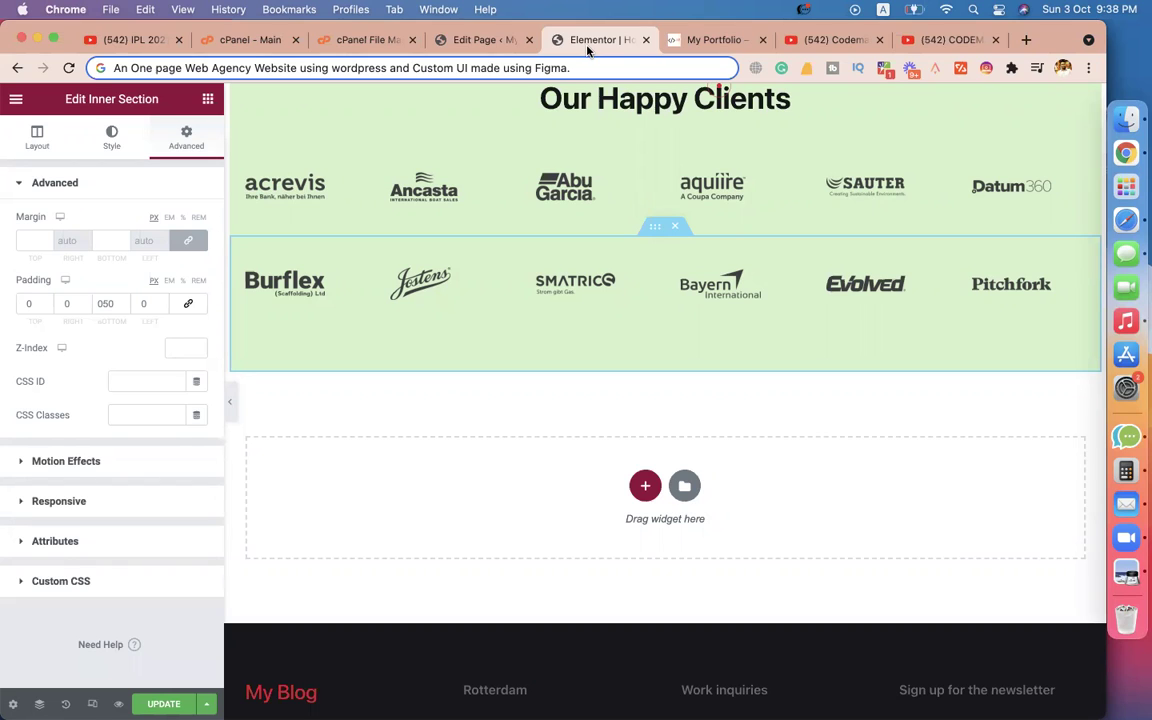
# Open the template library's Blocks collection and search for 'team'.
pyautogui.click(685, 487)
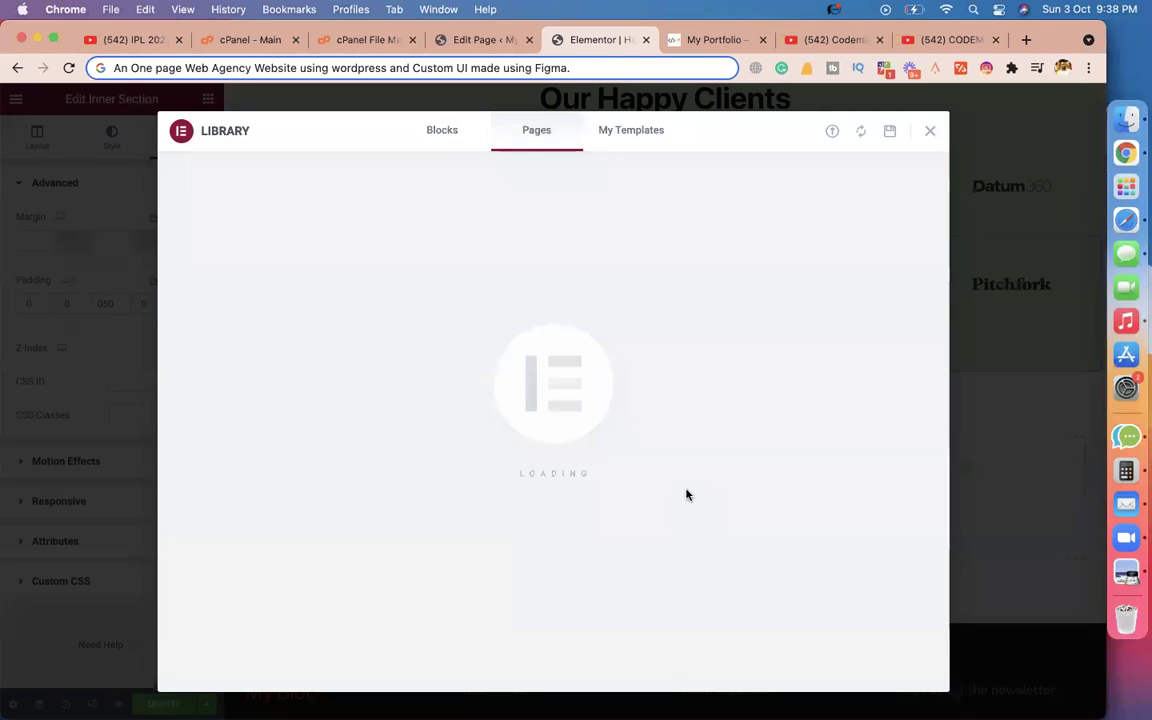
pyautogui.click(446, 134)
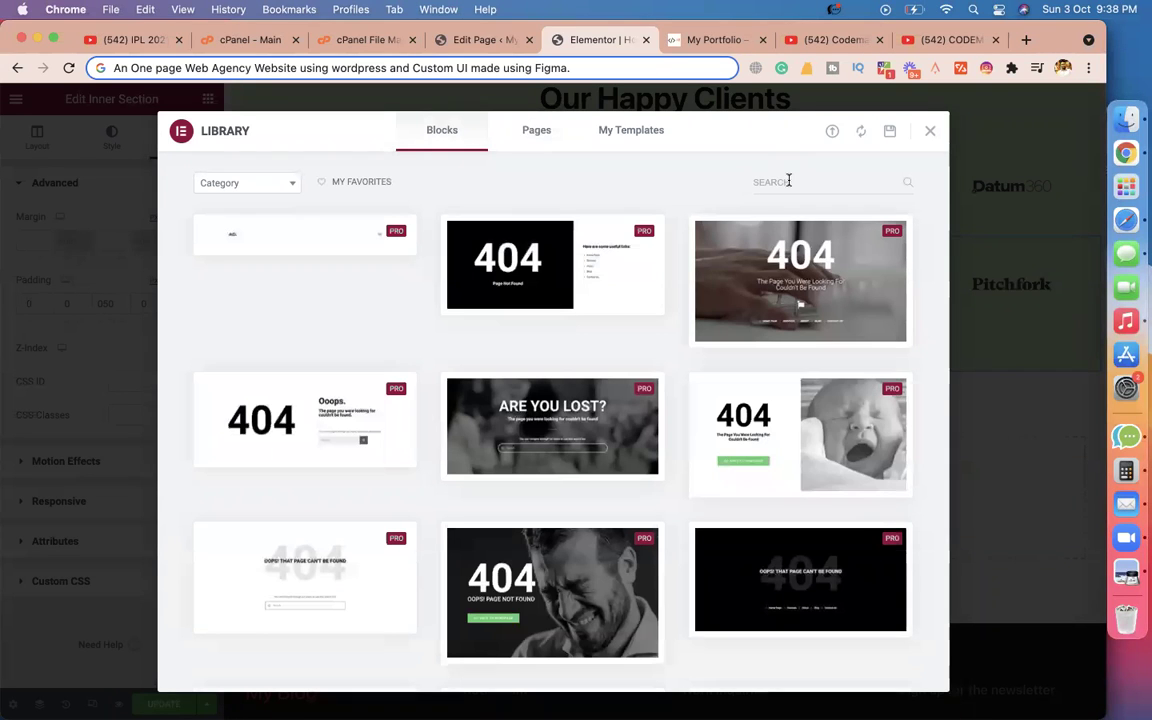
pyautogui.write('team')
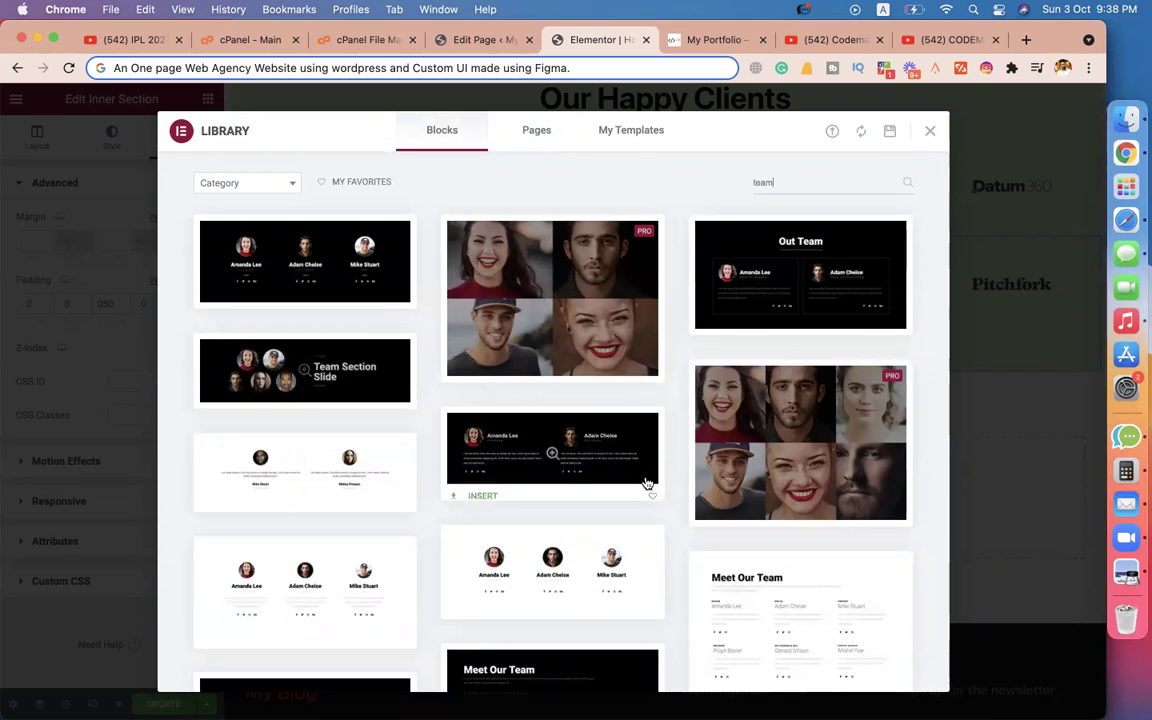
pyautogui.scroll(-3, 644, 483)
pyautogui.scroll(-2, 647, 483)
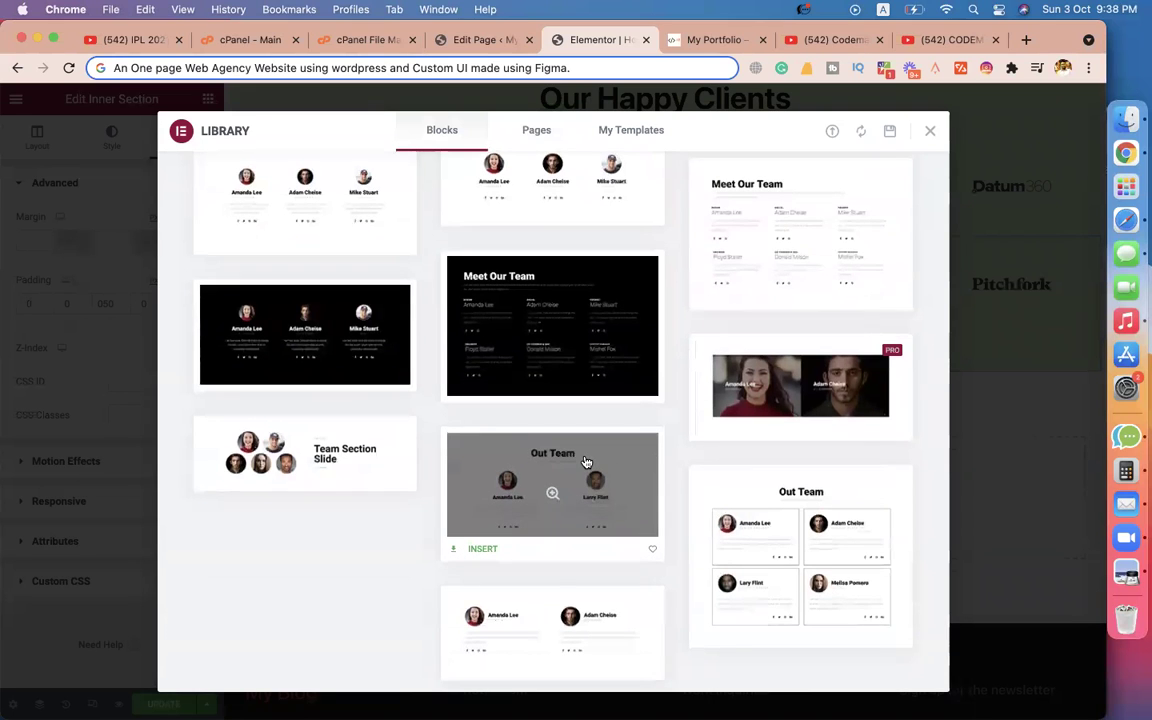
# Insert the Out Team block and start connecting to the template library.
pyautogui.moveTo(818, 543)
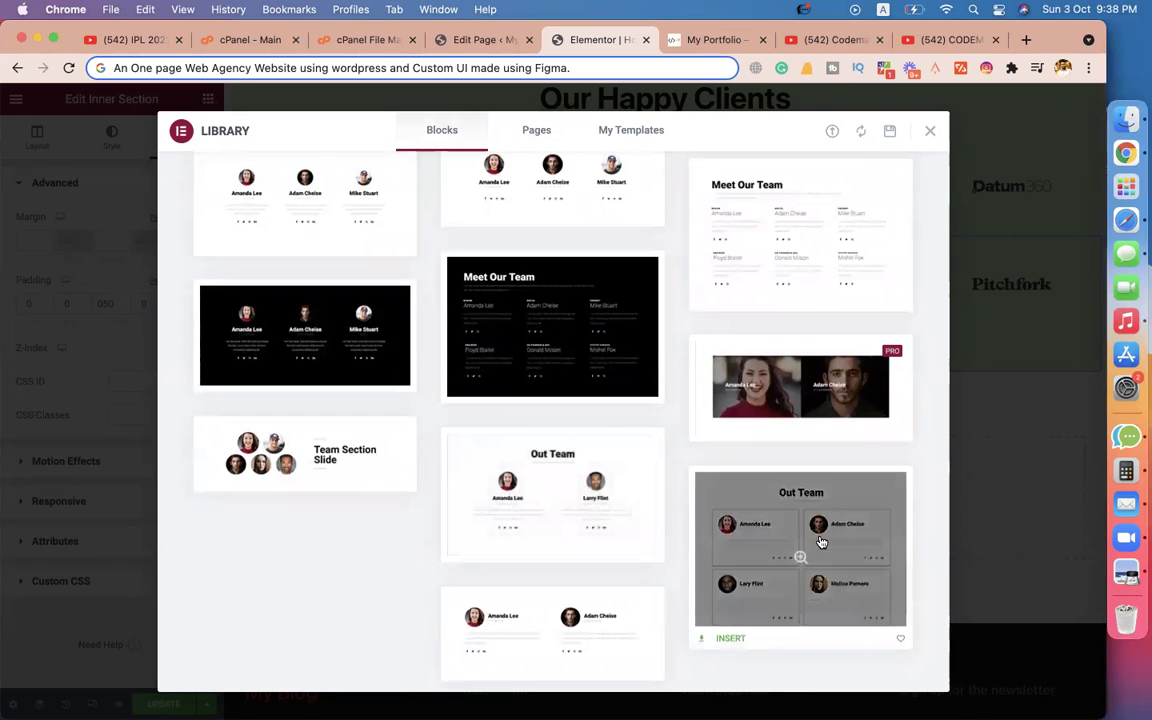
pyautogui.click(731, 637)
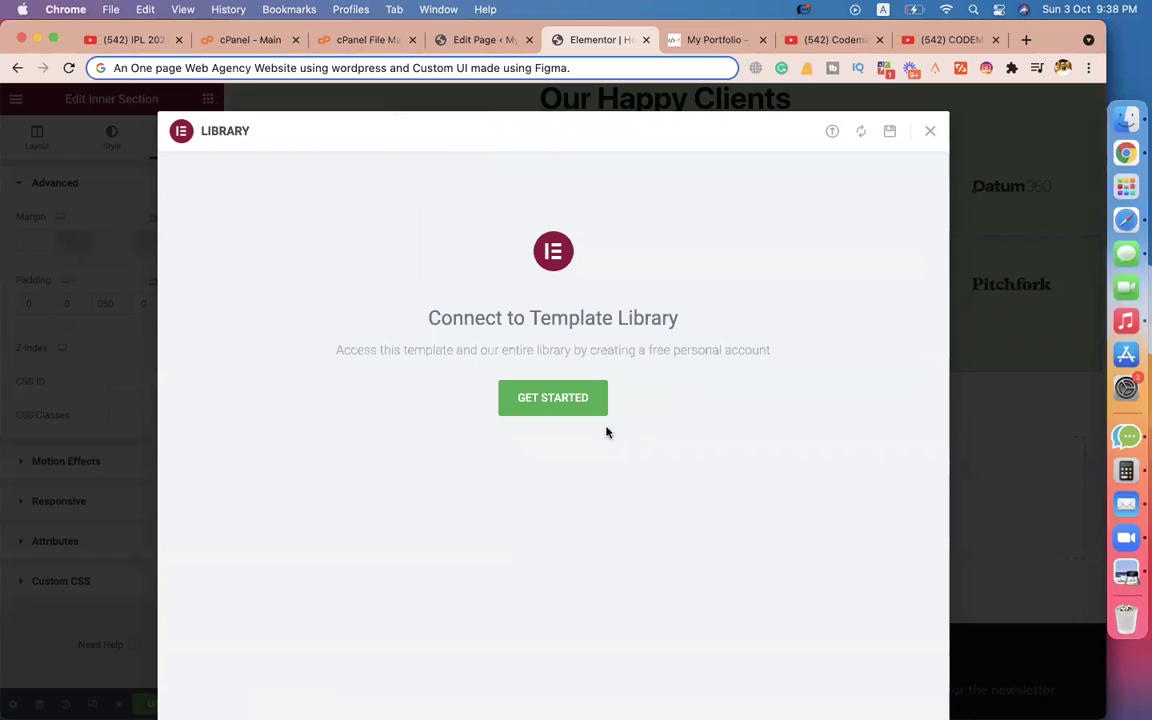
pyautogui.click(581, 398)
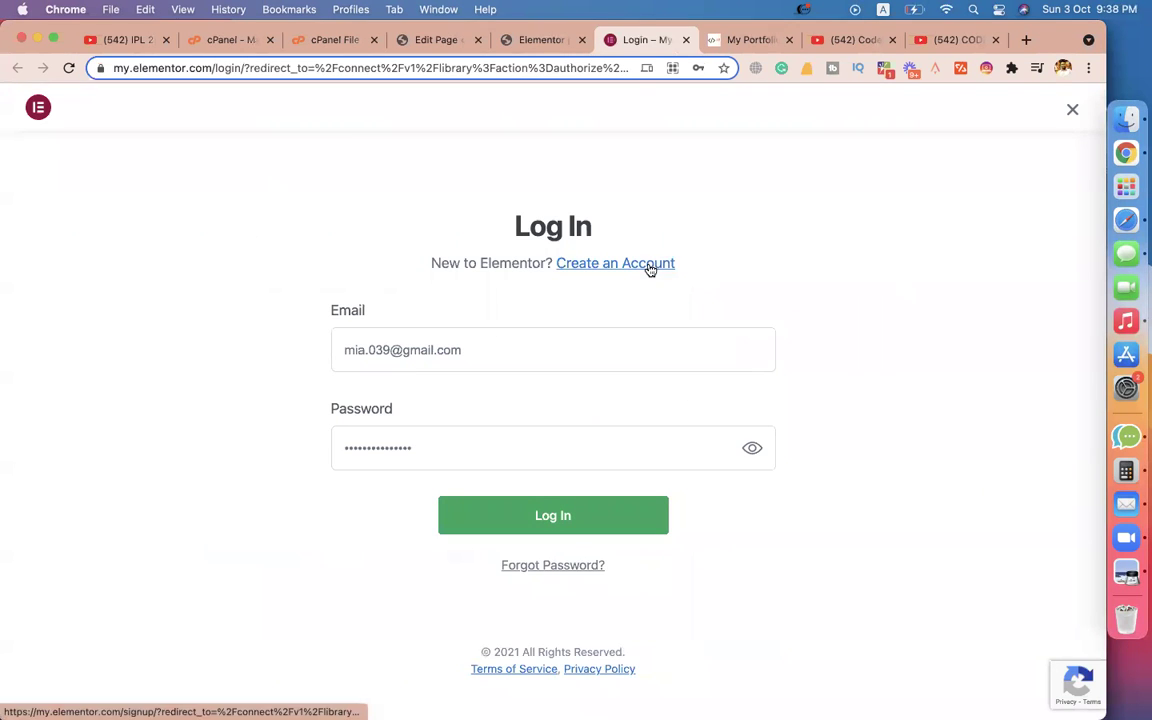
# Log in to the Elementor account and authorize the site's library connection.
pyautogui.click(465, 518)
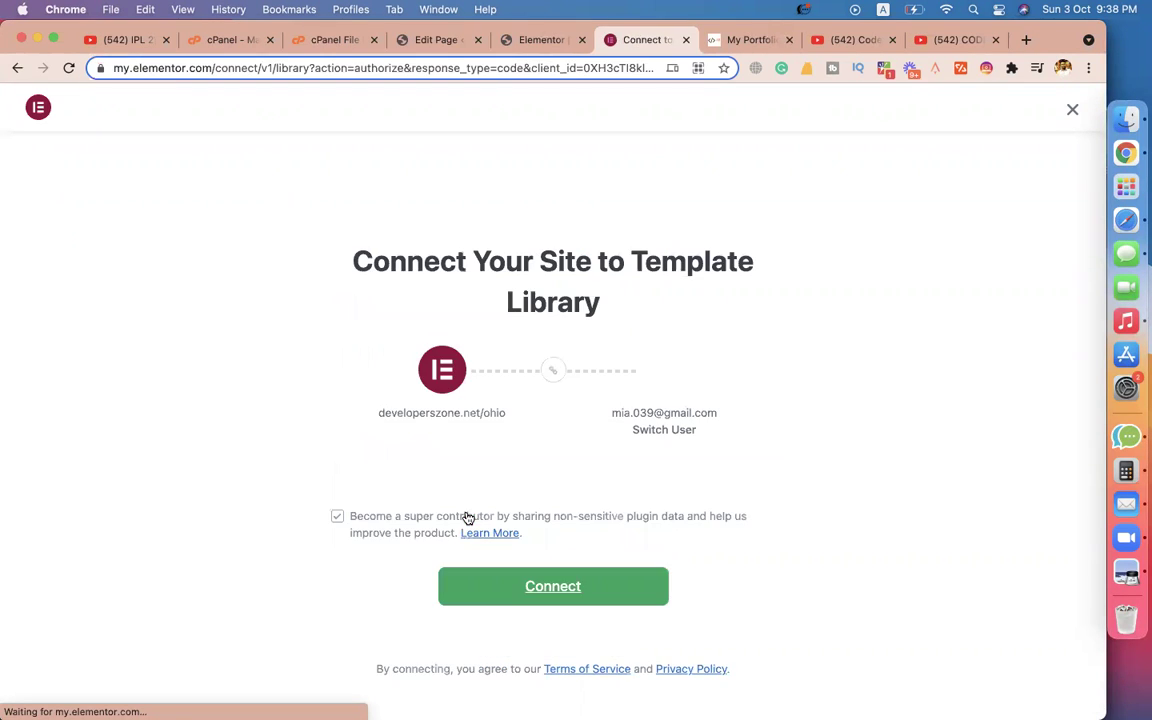
pyautogui.click(543, 597)
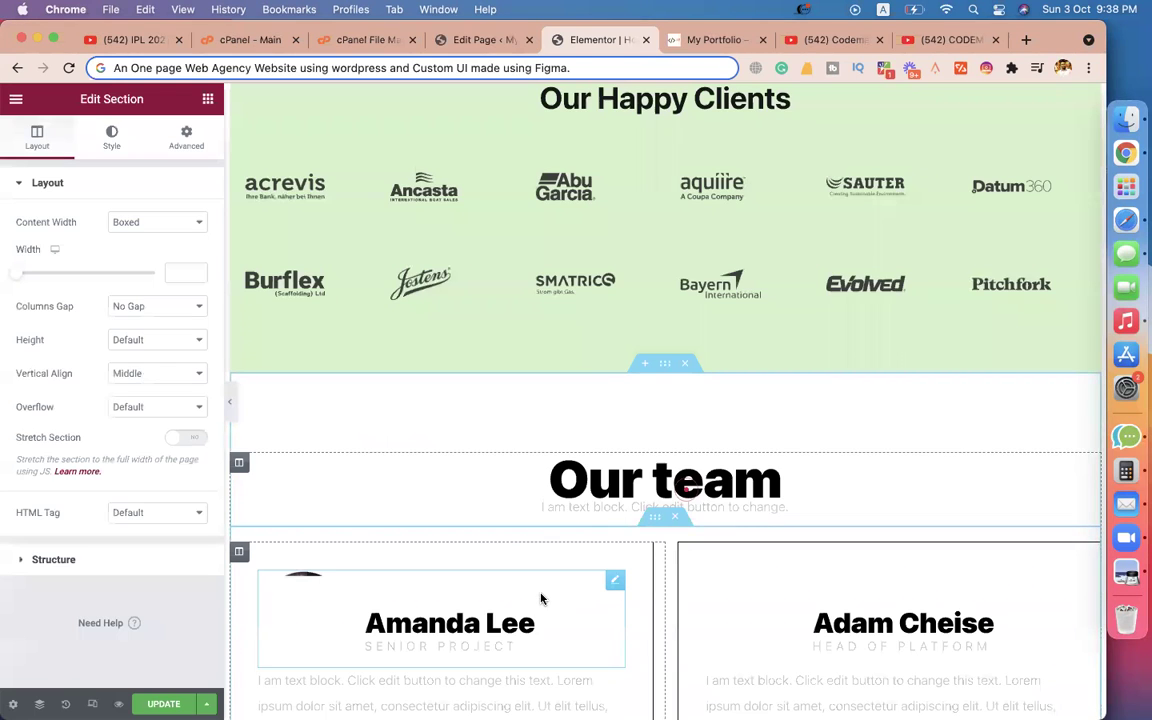
# Copy the Our Happy Clients heading and paste its style onto the Our team heading.
pyautogui.scroll(-4, 935, 355)
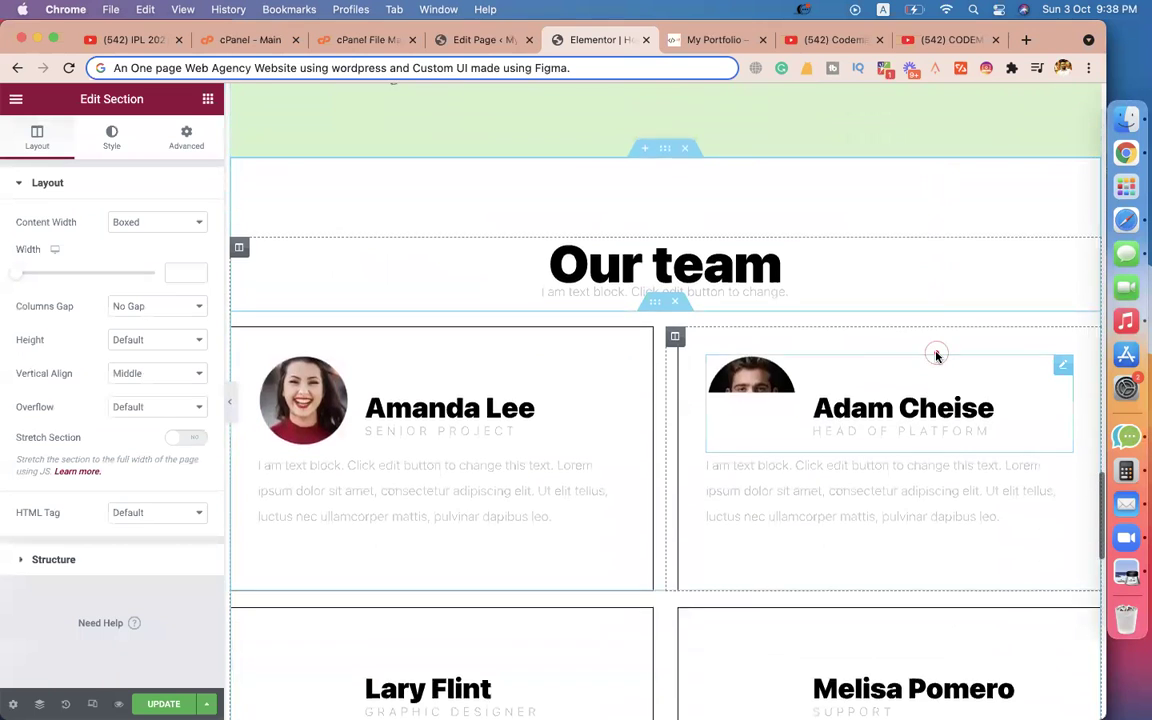
pyautogui.scroll(7, 731, 357)
pyautogui.click(631, 278)
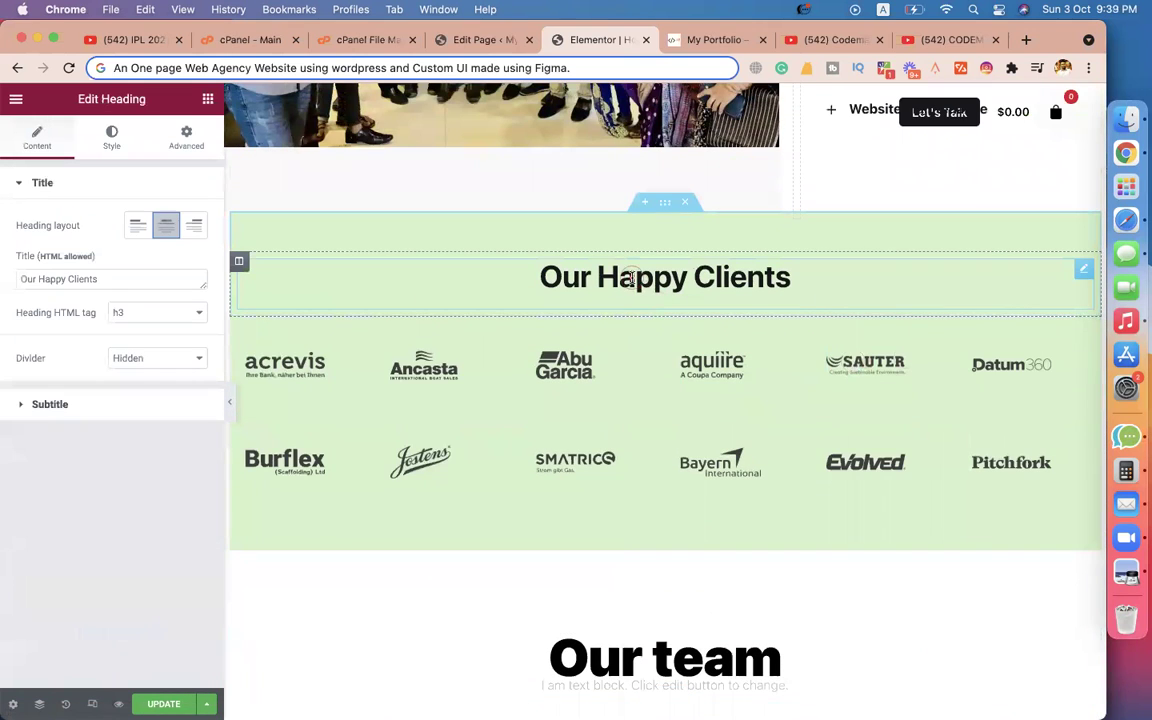
pyautogui.rightClick(813, 277)
pyautogui.click(838, 341)
pyautogui.scroll(-3, 760, 420)
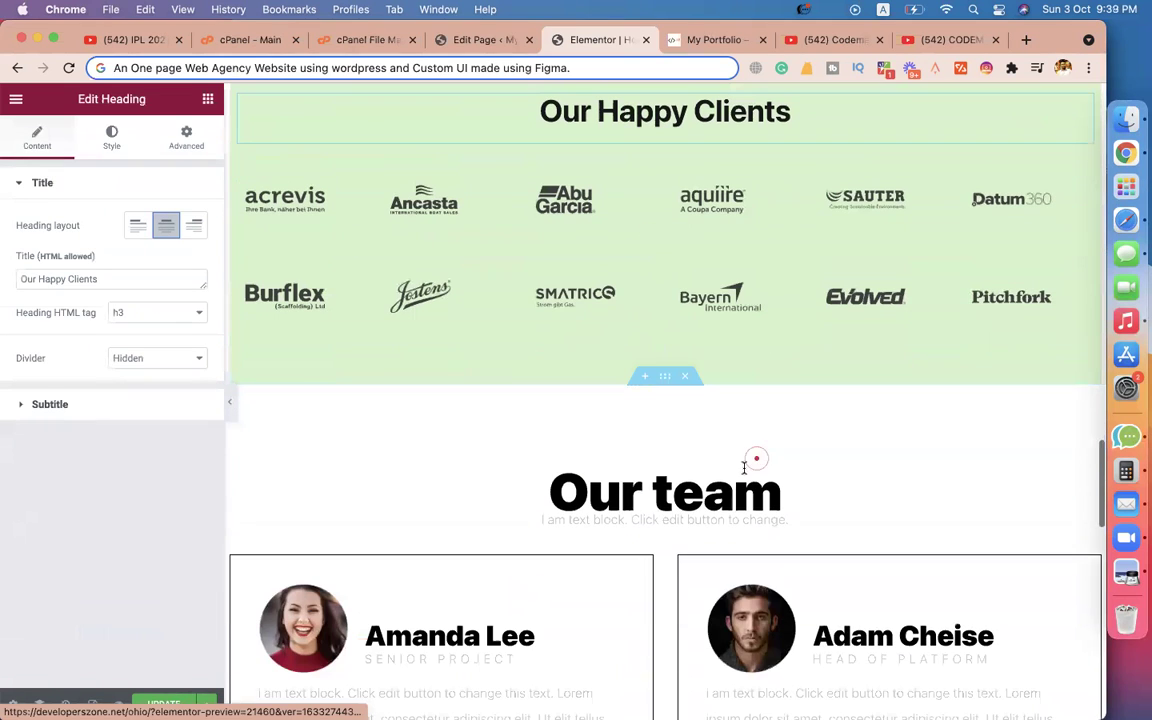
pyautogui.rightClick(714, 477)
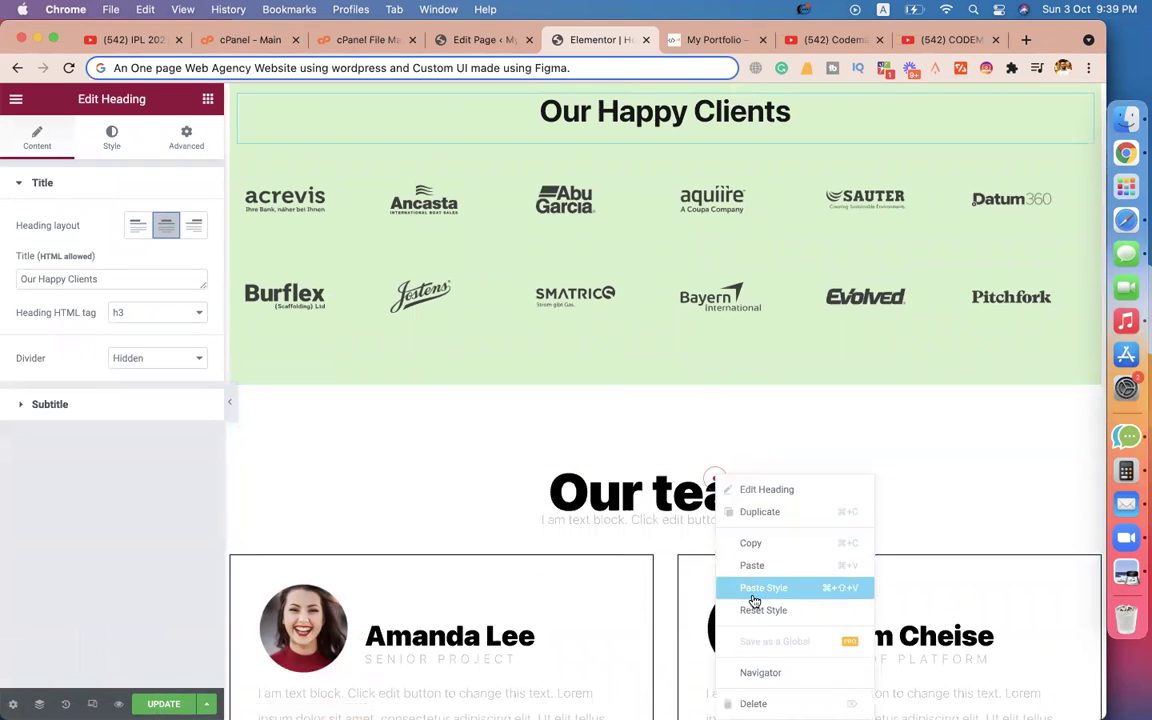
pyautogui.click(754, 590)
# Delete the Our team heading and the placeholder text block.
pyautogui.click(705, 490)
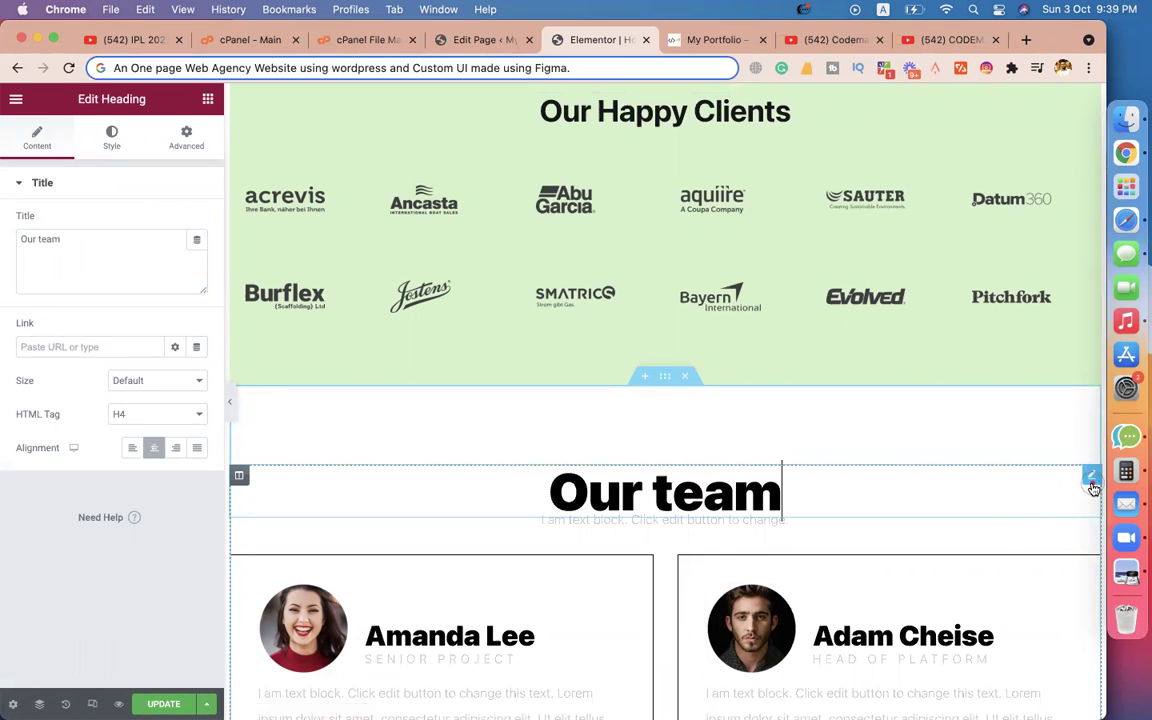
pyautogui.rightClick(1093, 488)
pyautogui.click(1000, 699)
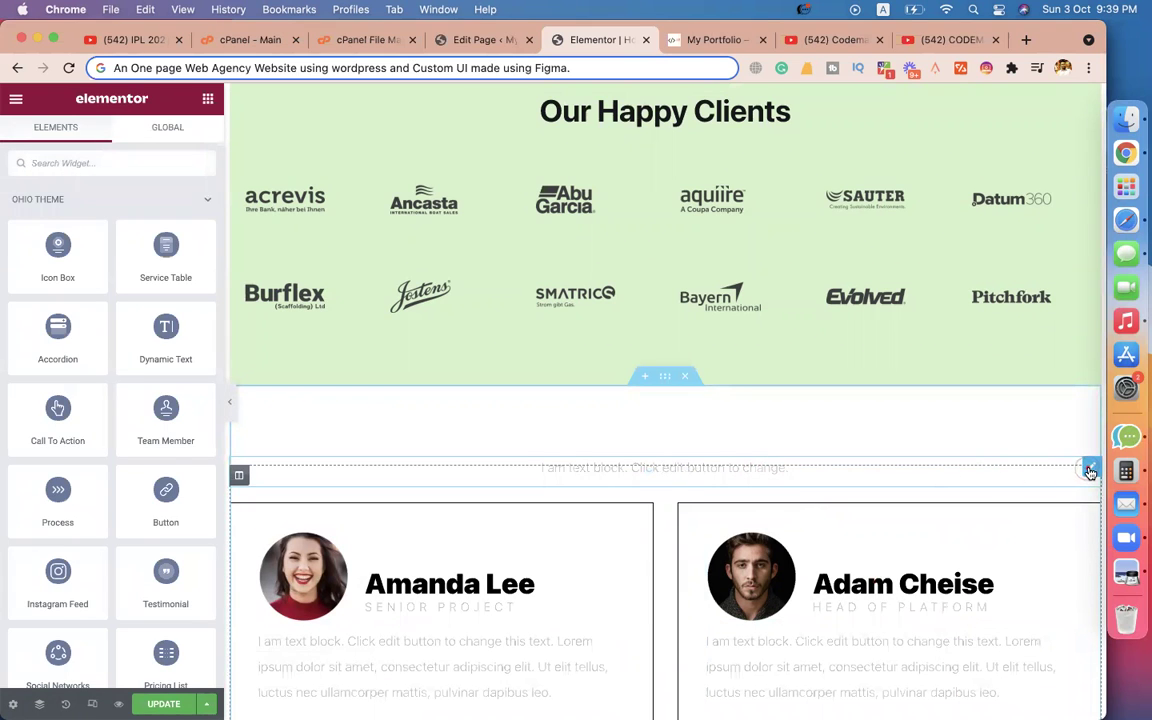
pyautogui.click(1090, 472)
pyautogui.rightClick(1089, 470)
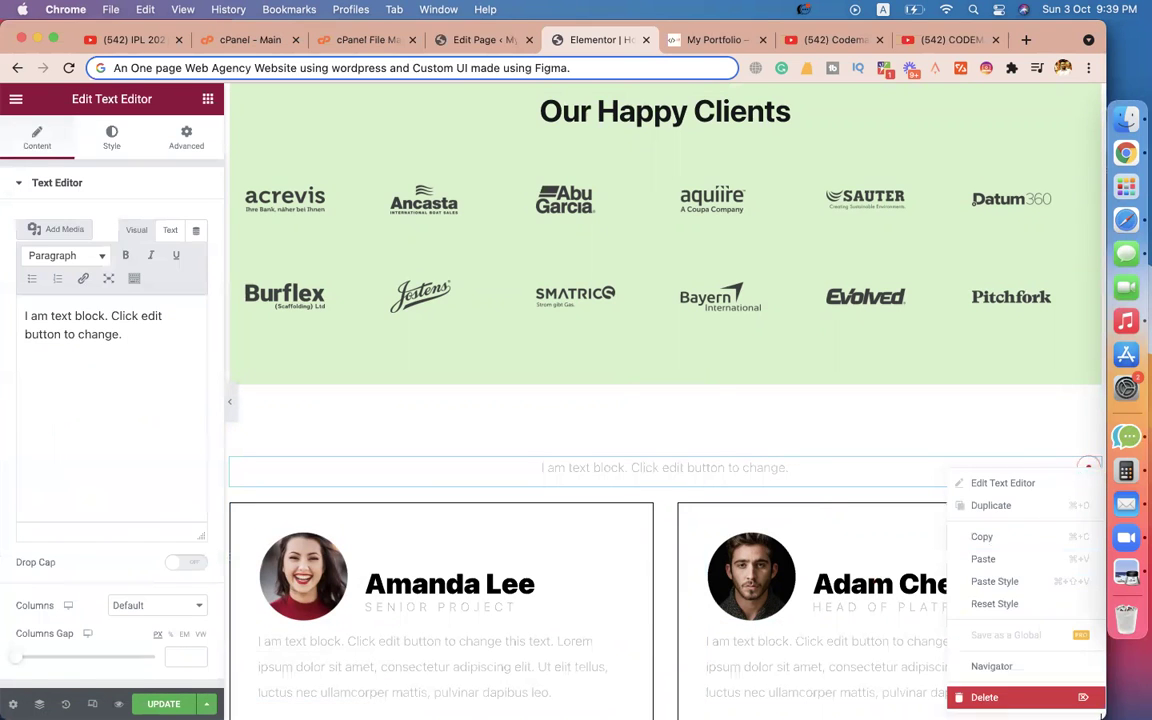
pyautogui.click(1095, 699)
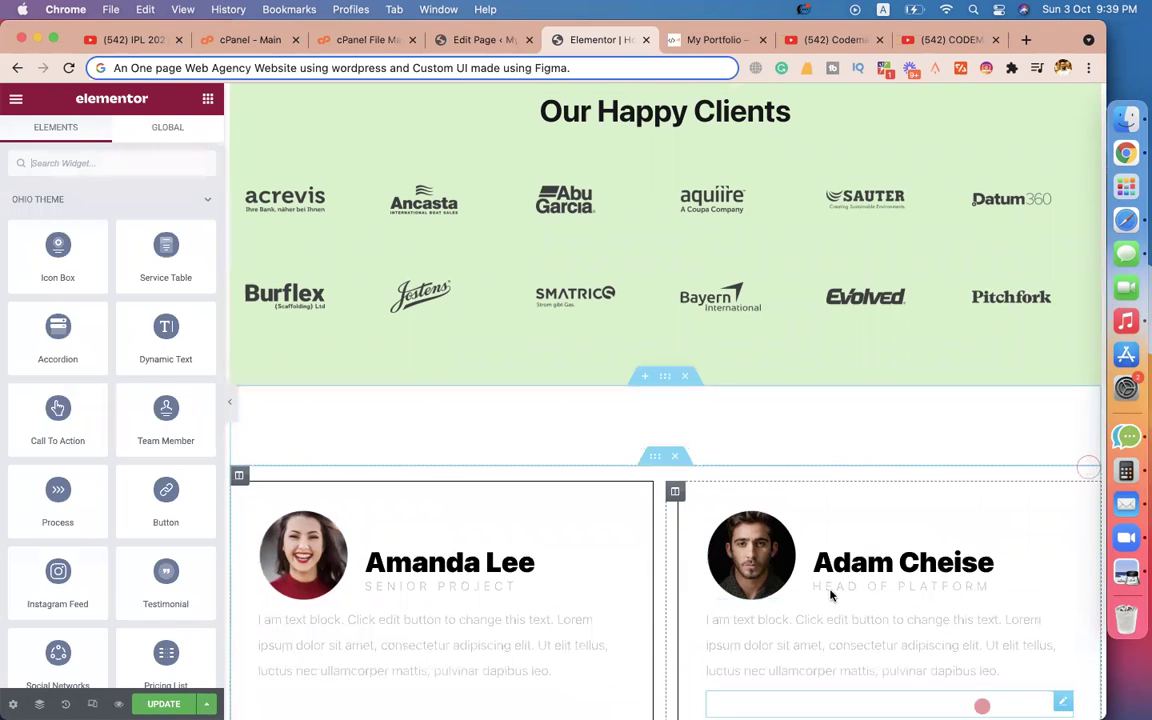
# Set the team section's top padding to 50 and add a new section above it.
pyautogui.click(644, 384)
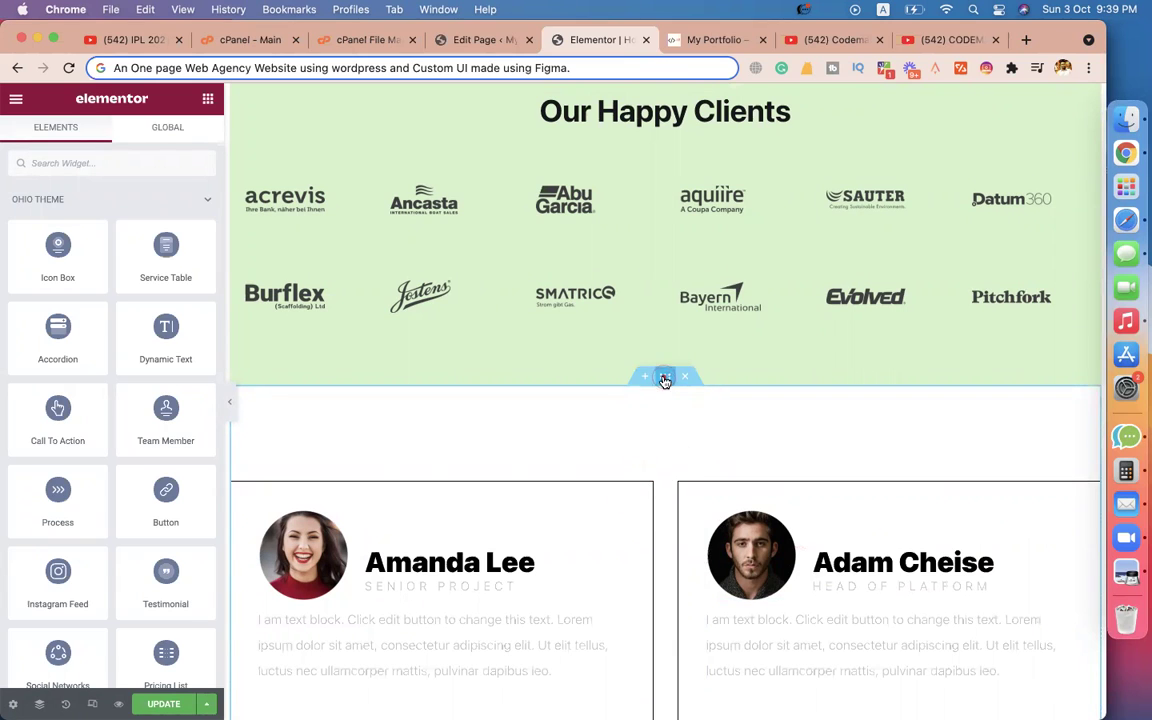
pyautogui.click(665, 378)
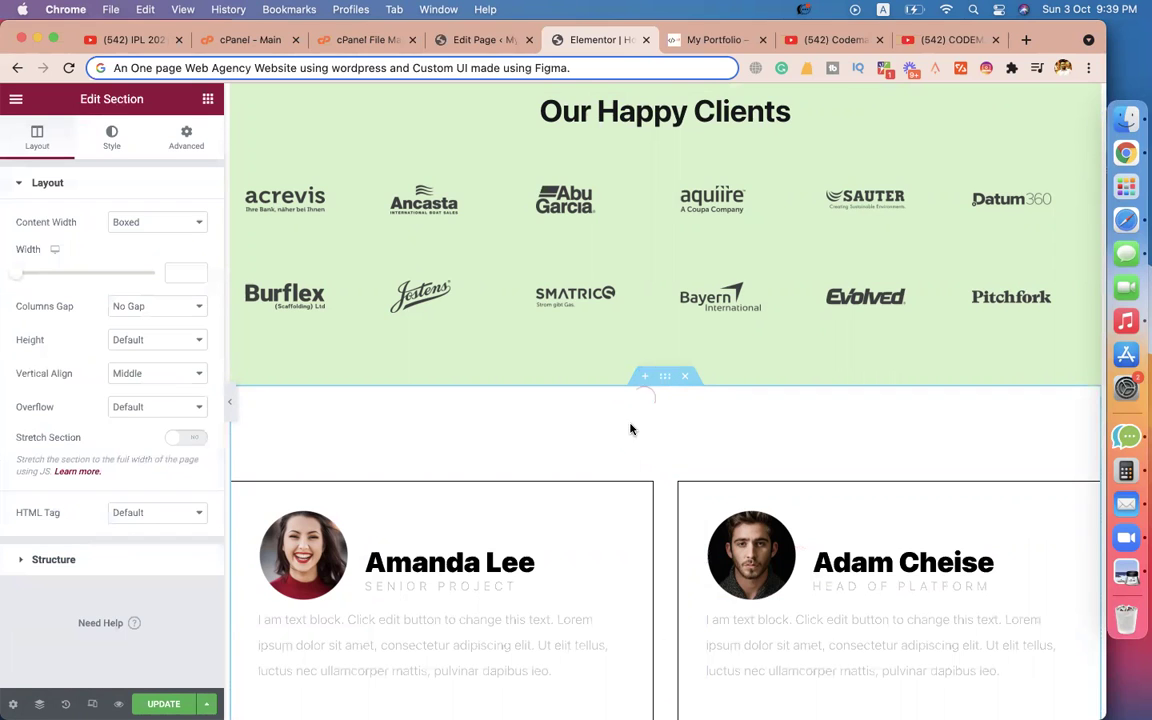
pyautogui.click(182, 136)
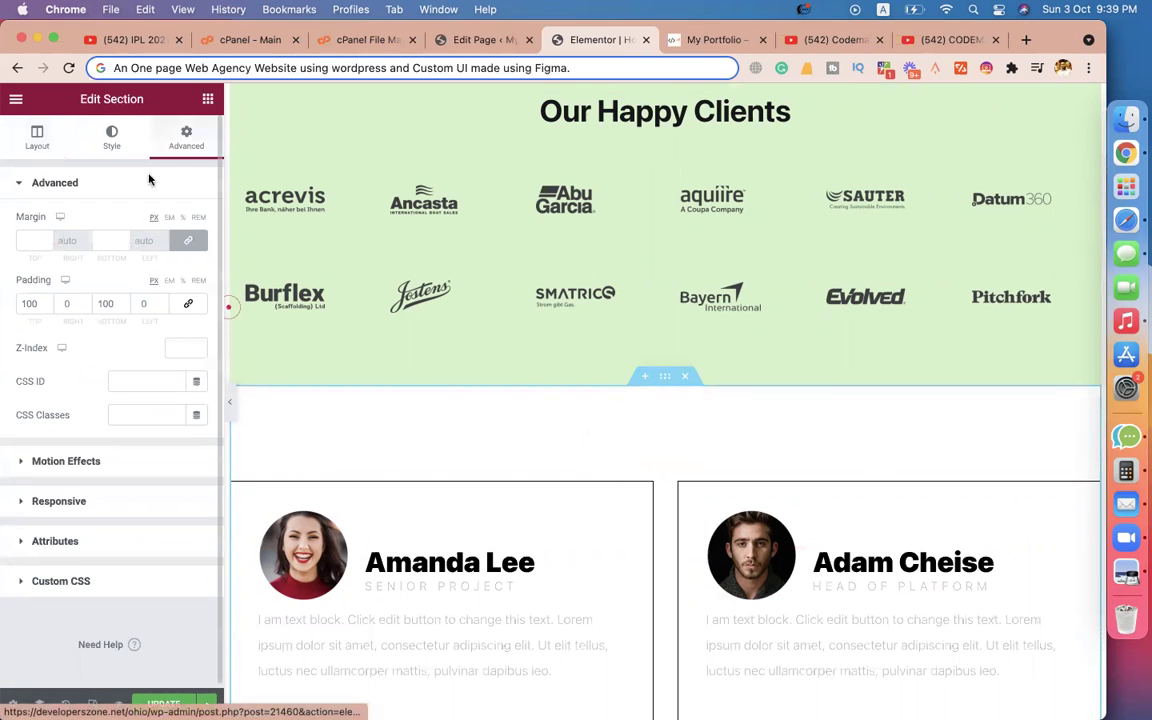
pyautogui.moveTo(32, 300); pyautogui.dragTo(20, 302)
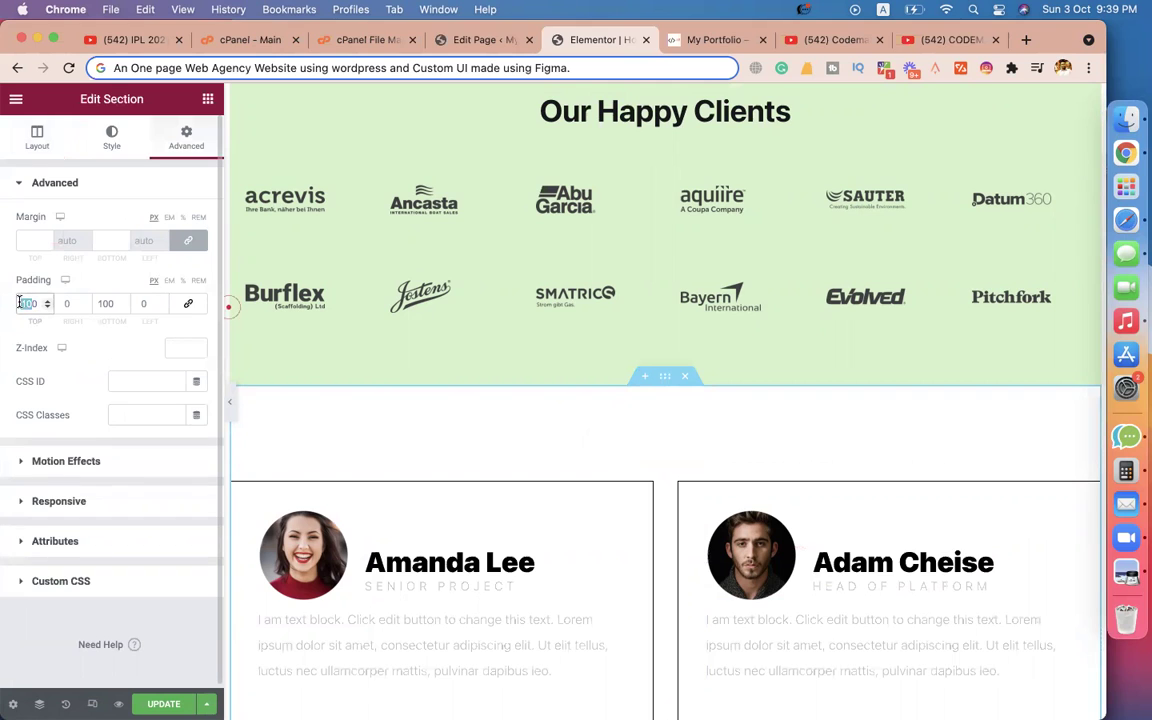
pyautogui.write('50')
pyautogui.click(627, 423)
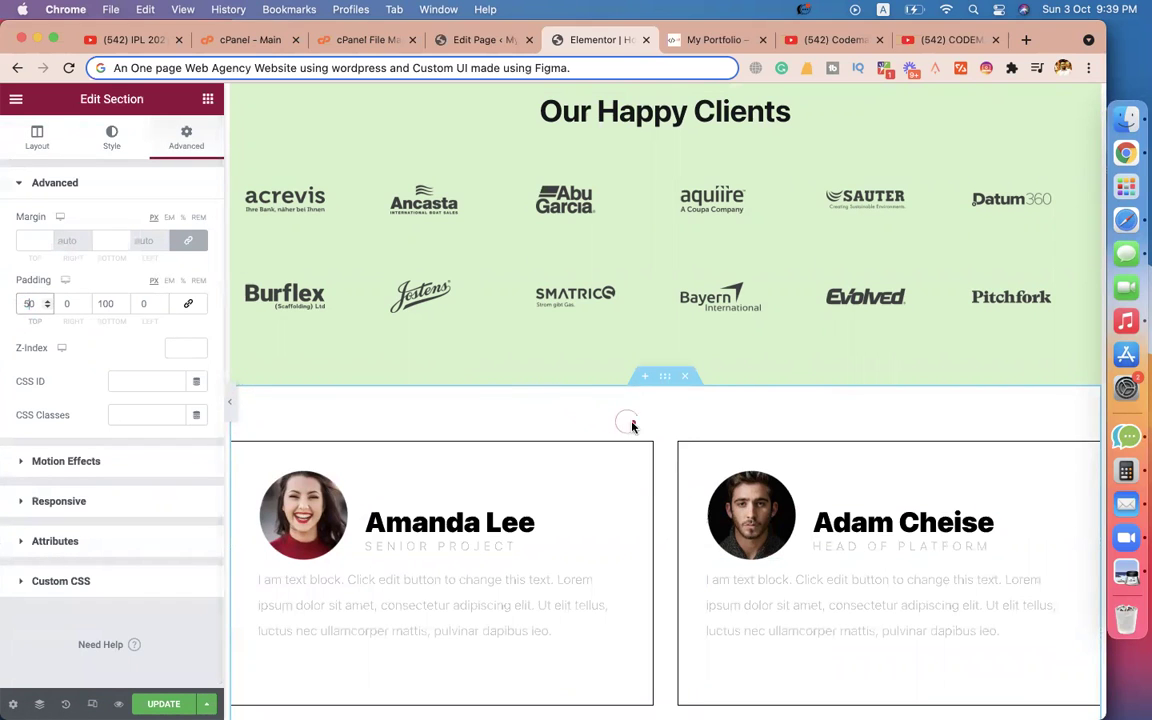
pyautogui.click(648, 378)
pyautogui.click(645, 455)
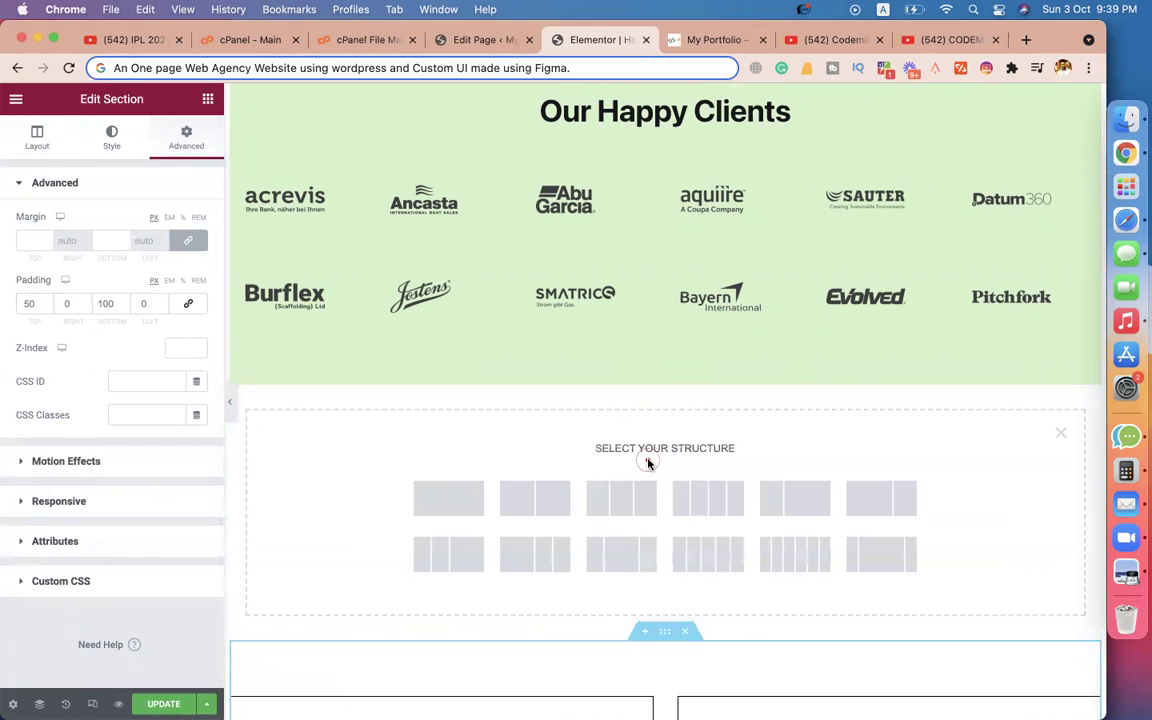
# Give the new section one column and paste a copy of the Our Happy Clients heading into it.
pyautogui.click(442, 510)
pyautogui.scroll(3, 422, 445)
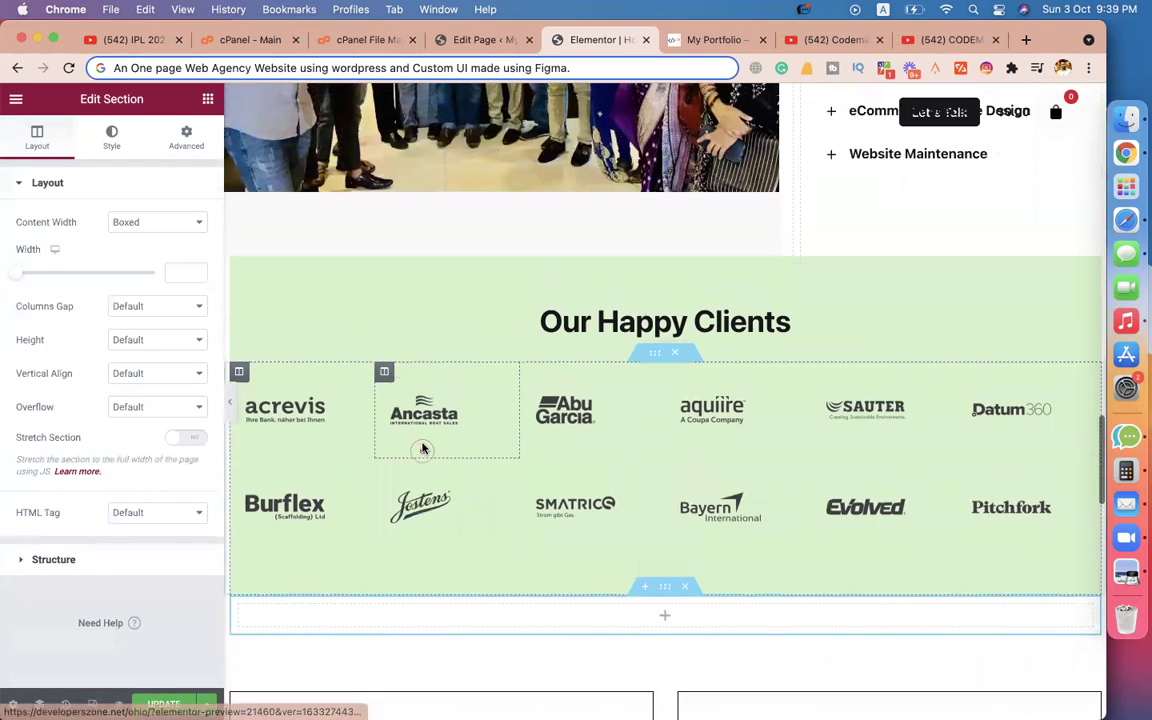
pyautogui.click(622, 320)
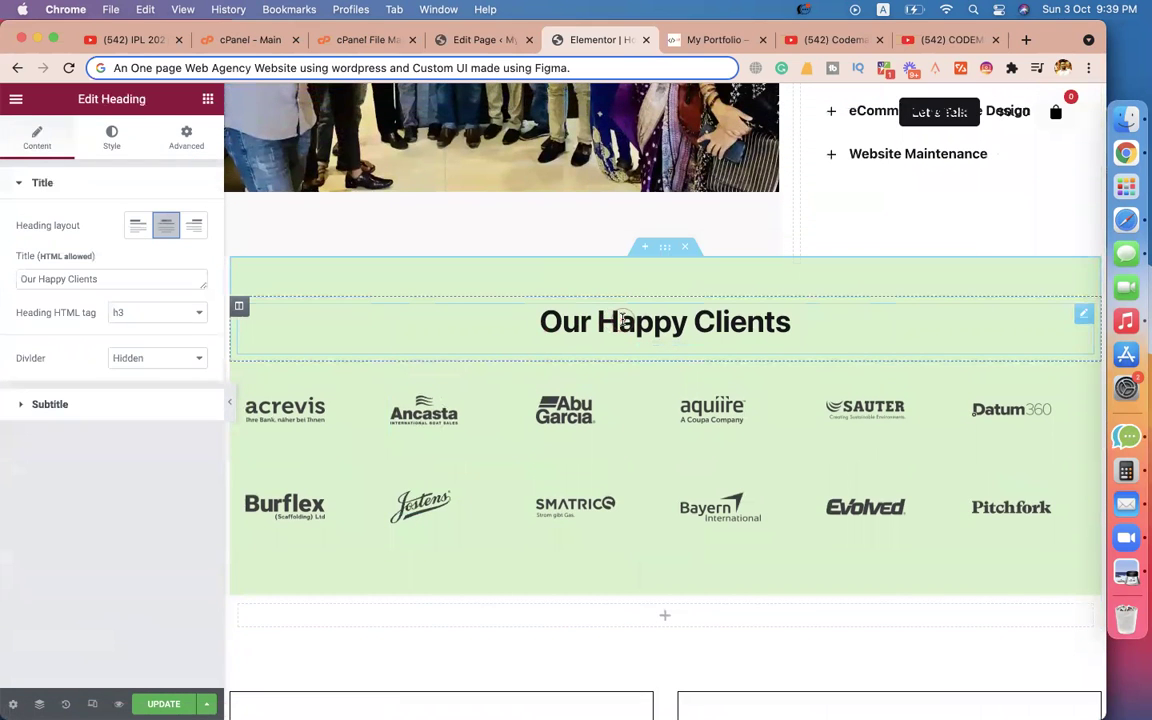
pyautogui.rightClick(832, 321)
pyautogui.click(861, 393)
pyautogui.scroll(-3, 683, 516)
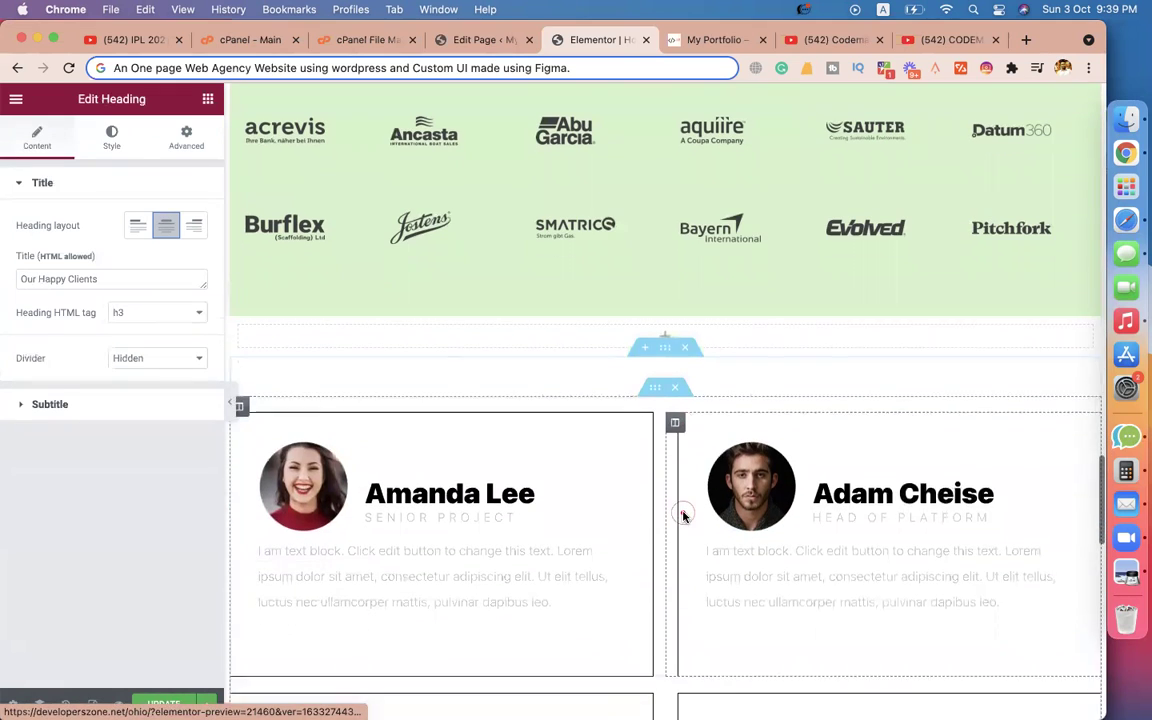
pyautogui.rightClick(587, 325)
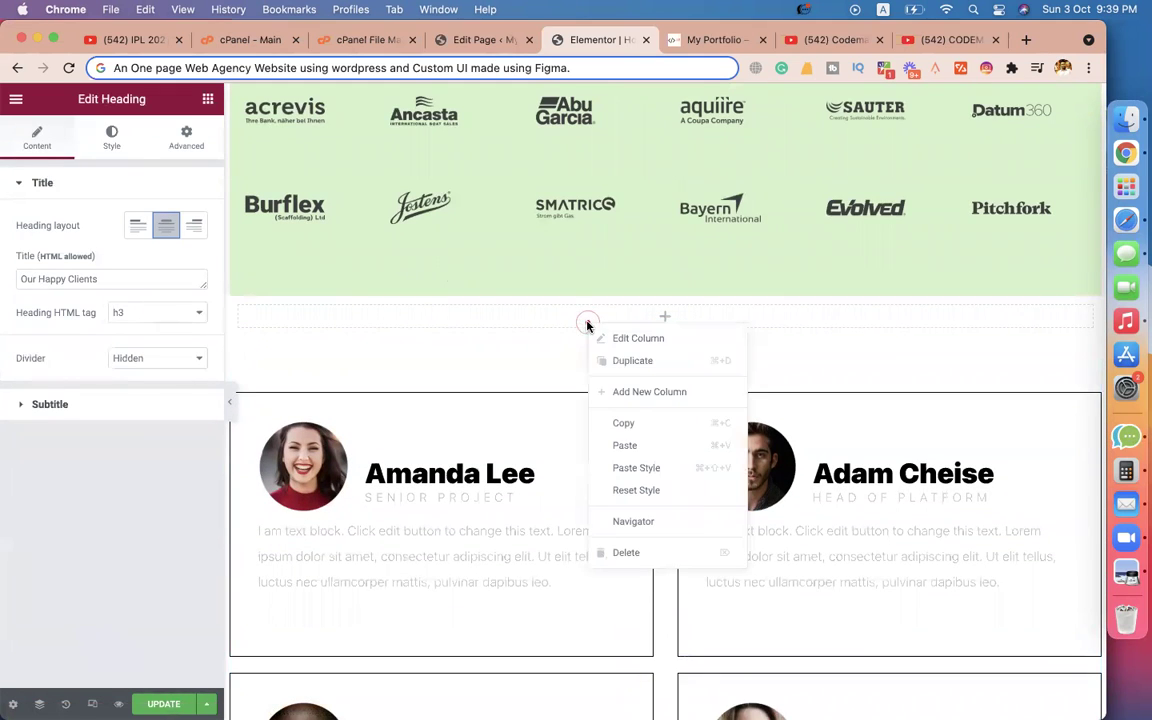
pyautogui.click(624, 445)
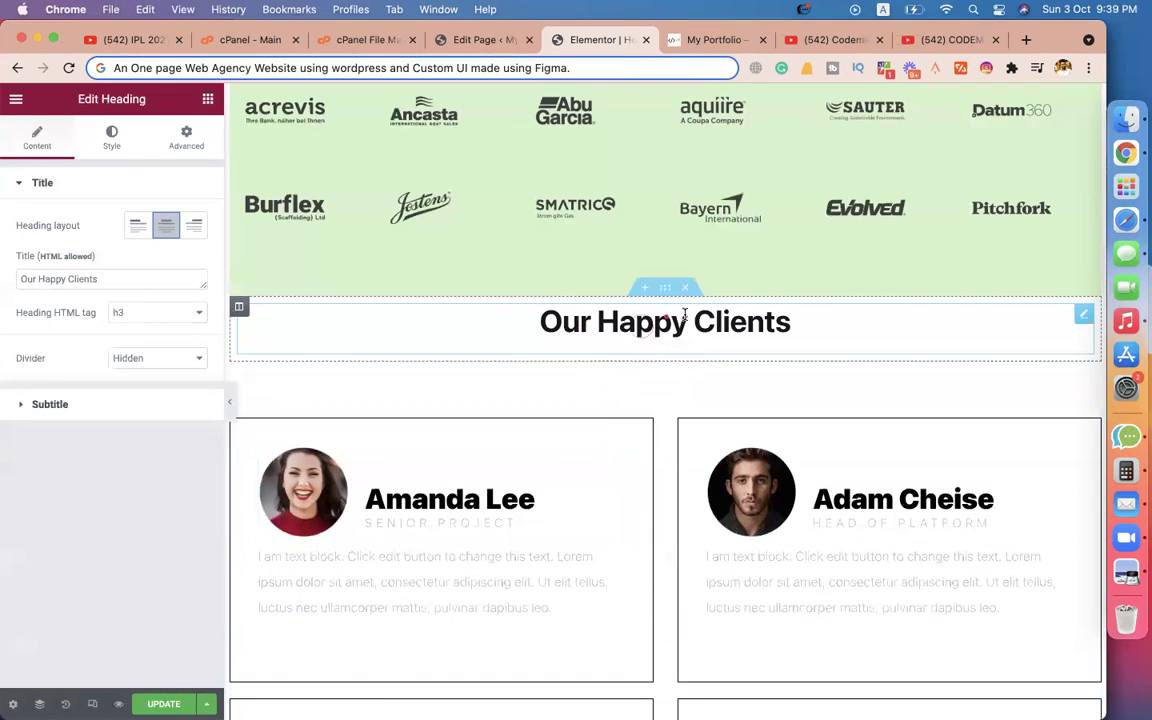
# Set the heading's padding to 50, then unlink and set bottom padding to 0.
pyautogui.click(186, 138)
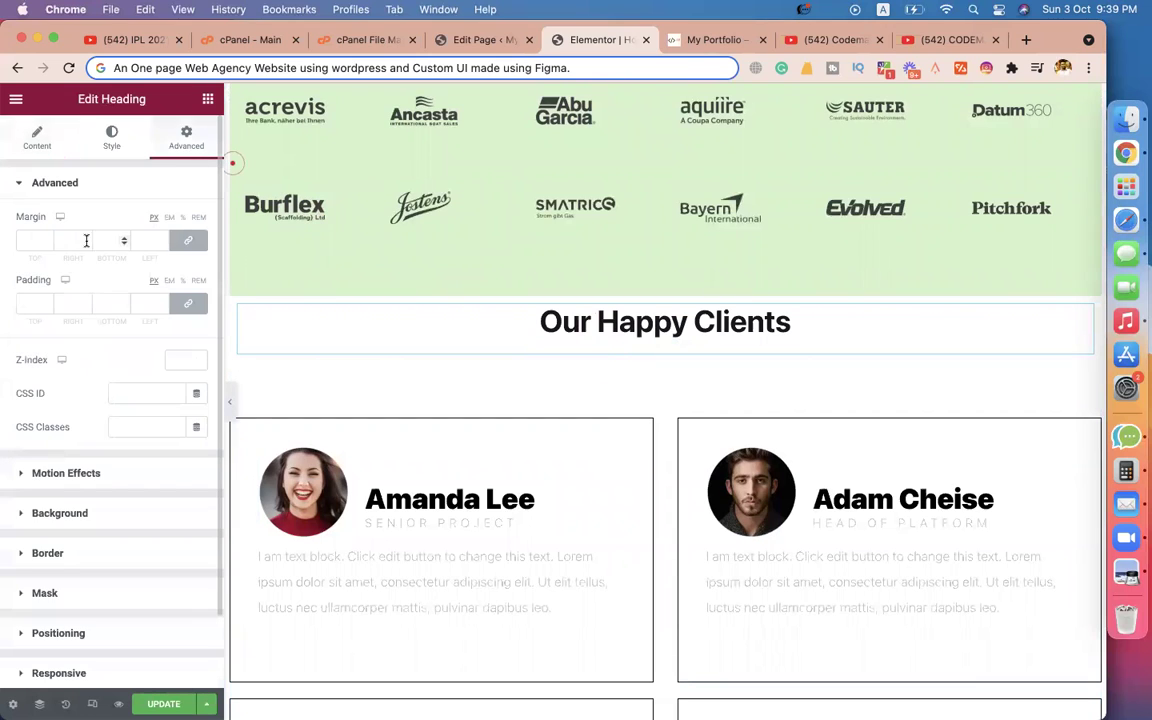
pyautogui.click(32, 305)
pyautogui.write('50')
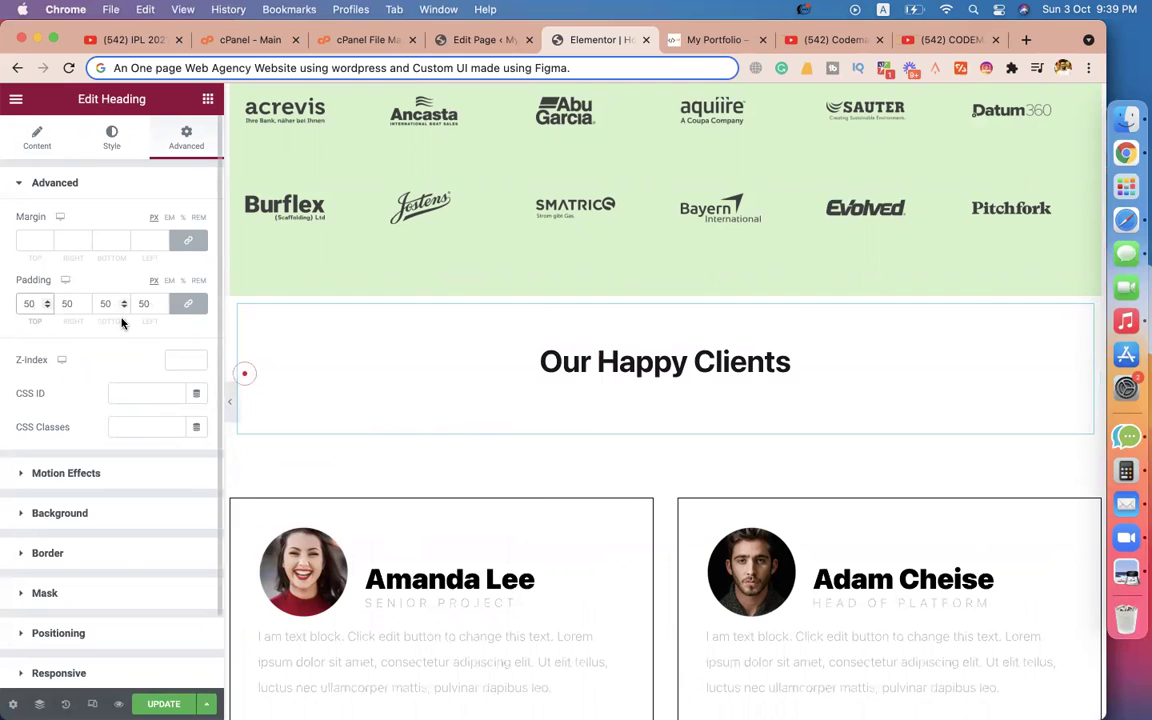
pyautogui.click(188, 303)
pyautogui.doubleClick(105, 303)
pyautogui.write('0')
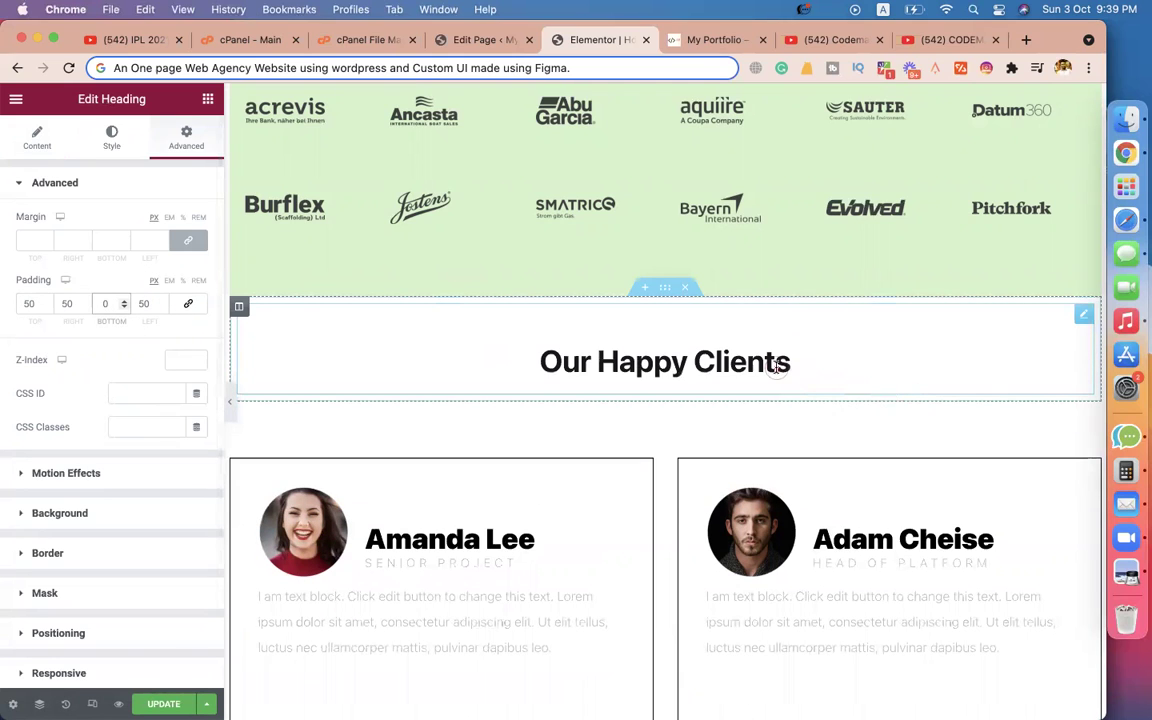
# Change the heading's title text to 'Our Team'.
pyautogui.click(228, 265)
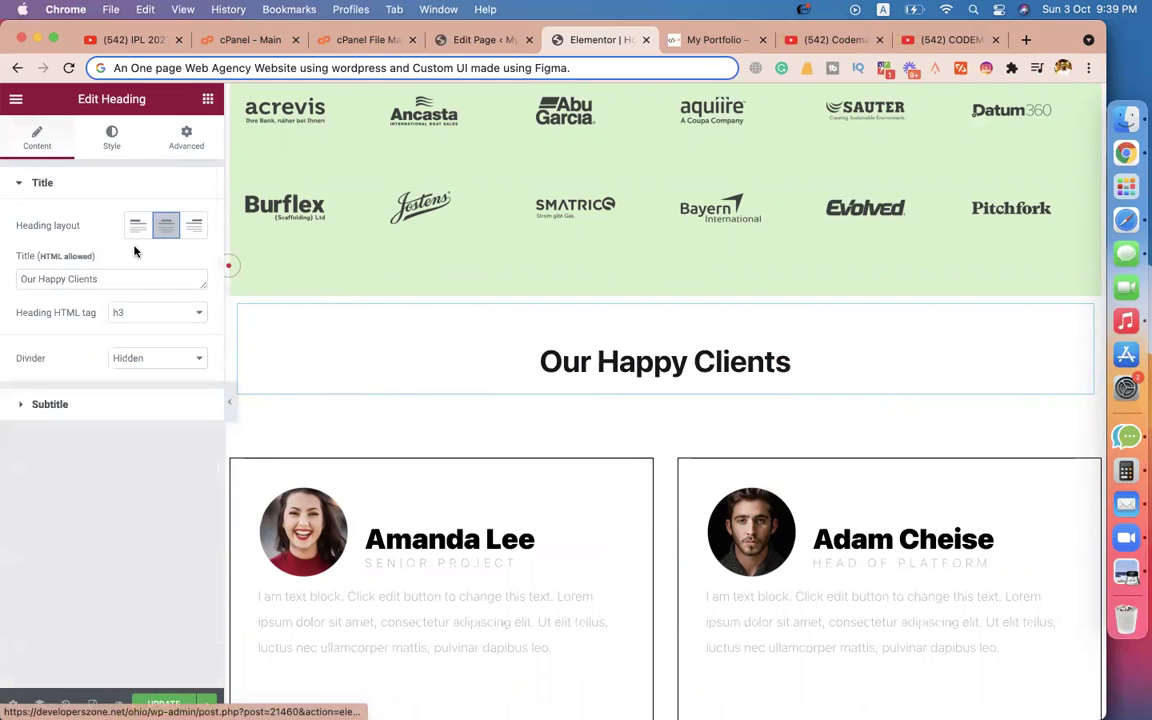
pyautogui.click(98, 279)
pyautogui.press('super+a')
pyautogui.write('Our Te')
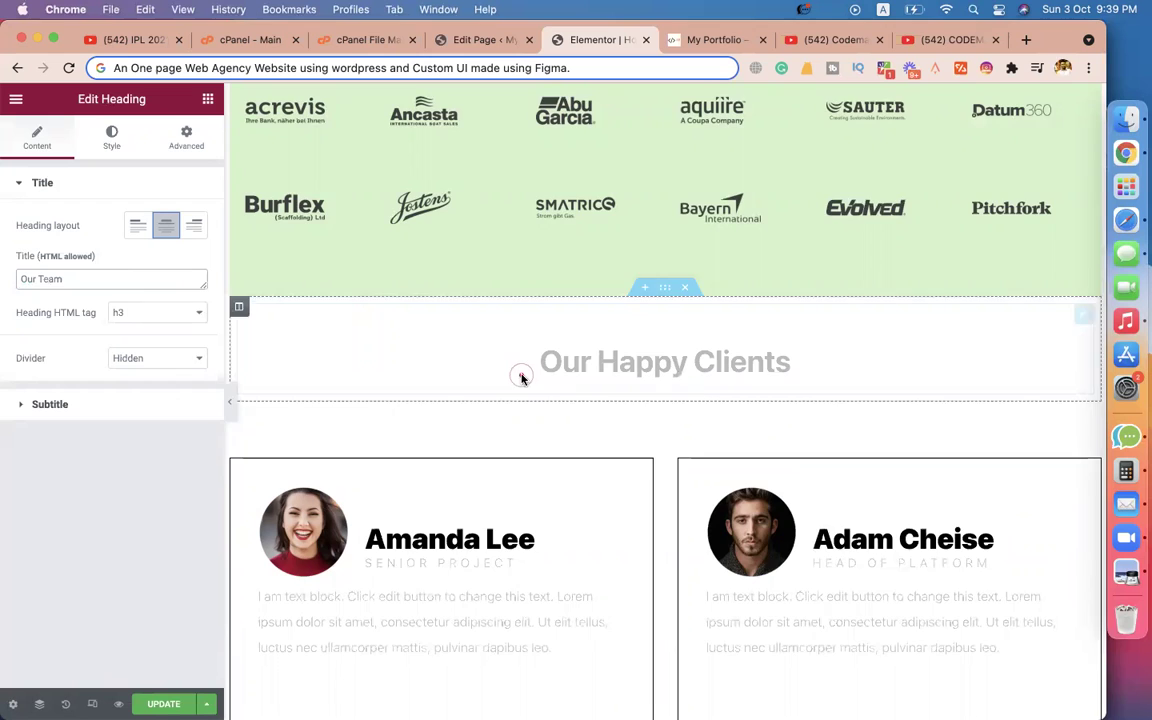
pyautogui.scroll(-4, 522, 378)
pyautogui.scroll(1, 541, 489)
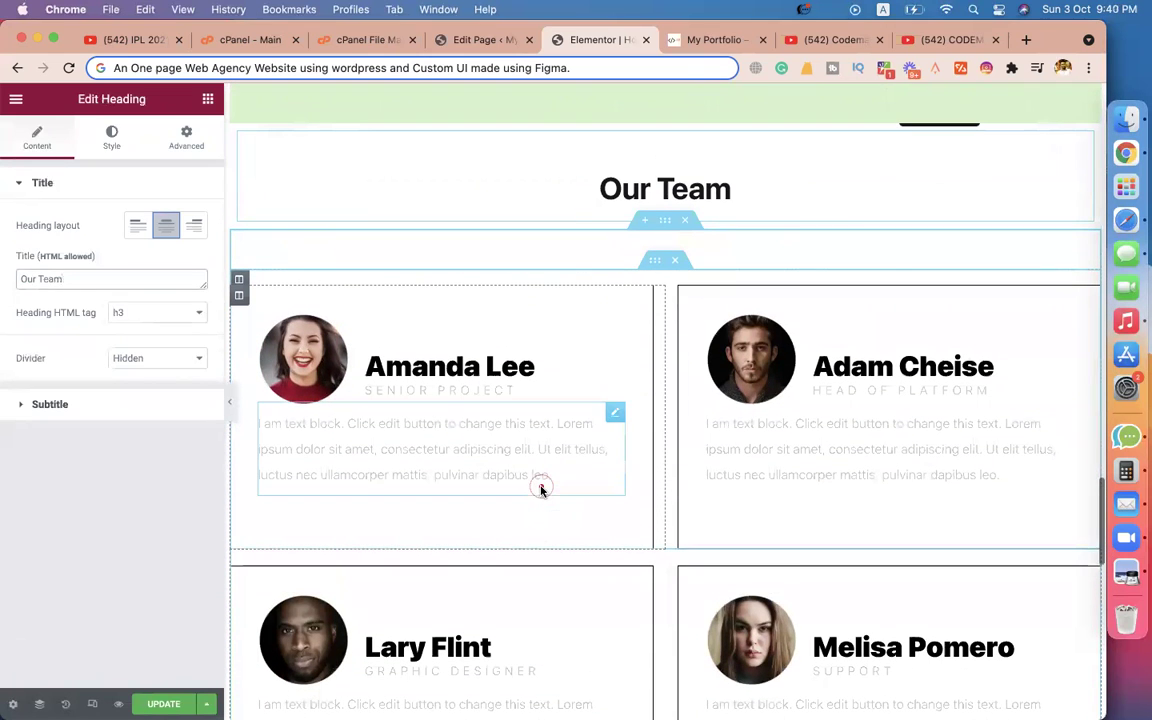
# Upload a new portrait photo and insert it into the first team card.
pyautogui.click(617, 324)
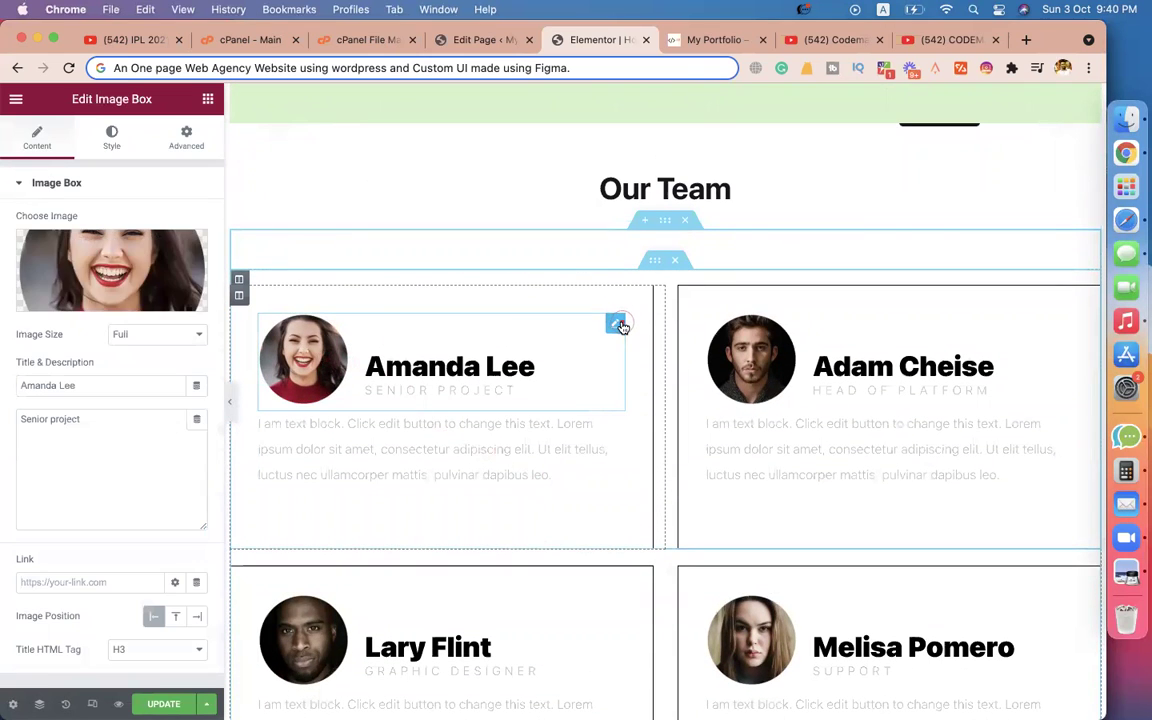
pyautogui.click(145, 267)
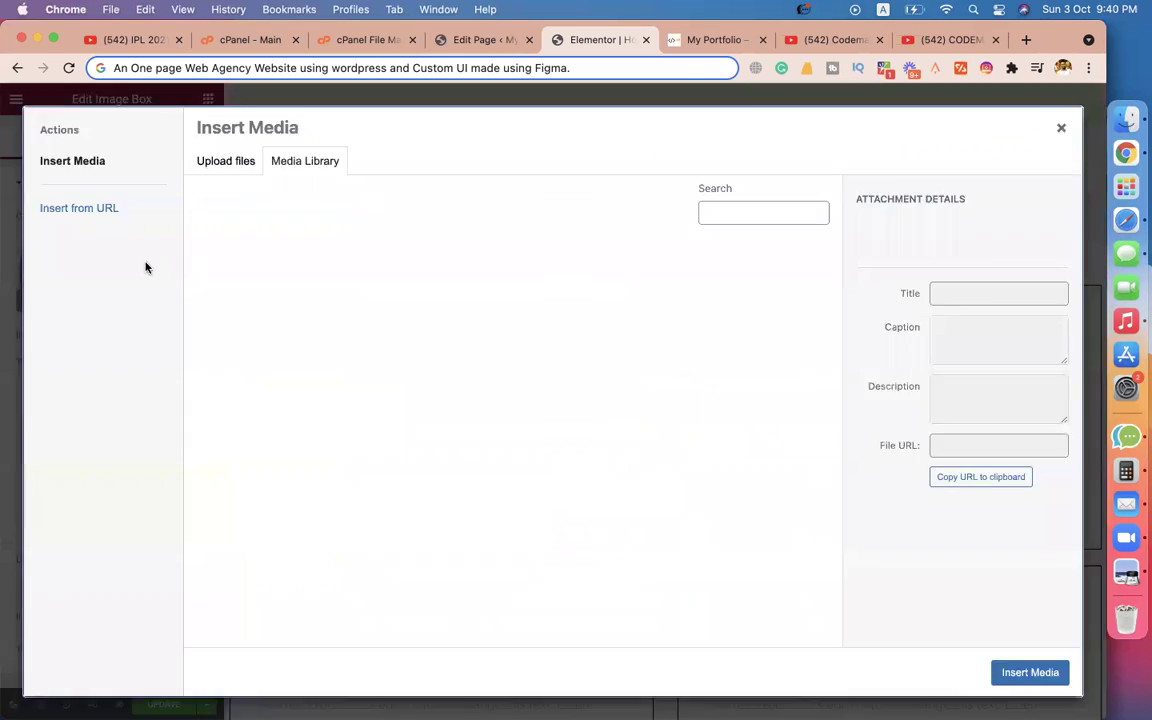
pyautogui.click(218, 163)
pyautogui.click(600, 404)
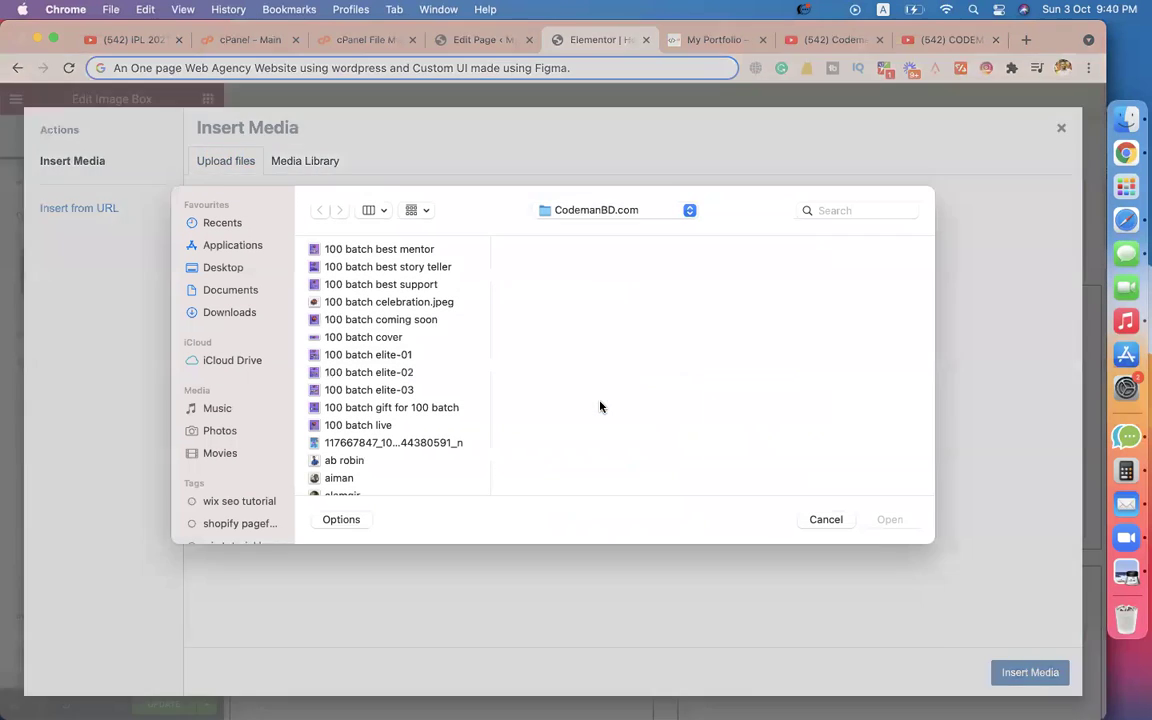
pyautogui.click(355, 341)
pyautogui.scroll(-5, 365, 350)
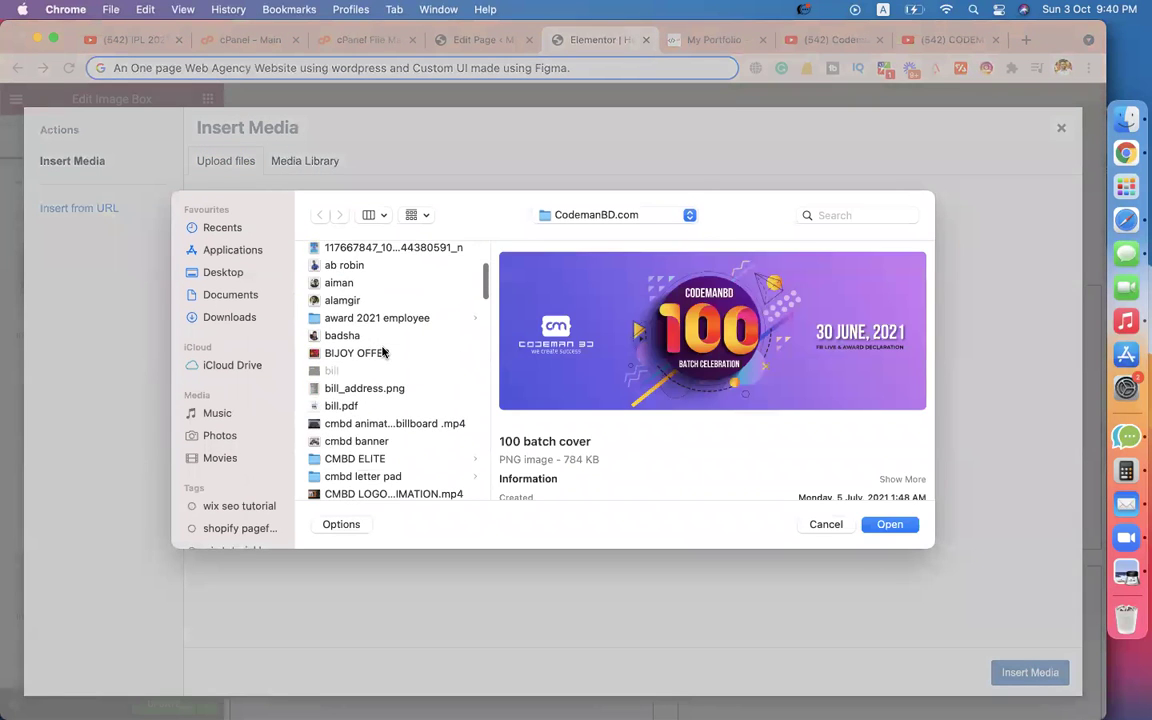
pyautogui.scroll(5, 371, 366)
pyautogui.click(351, 436)
pyautogui.click(889, 524)
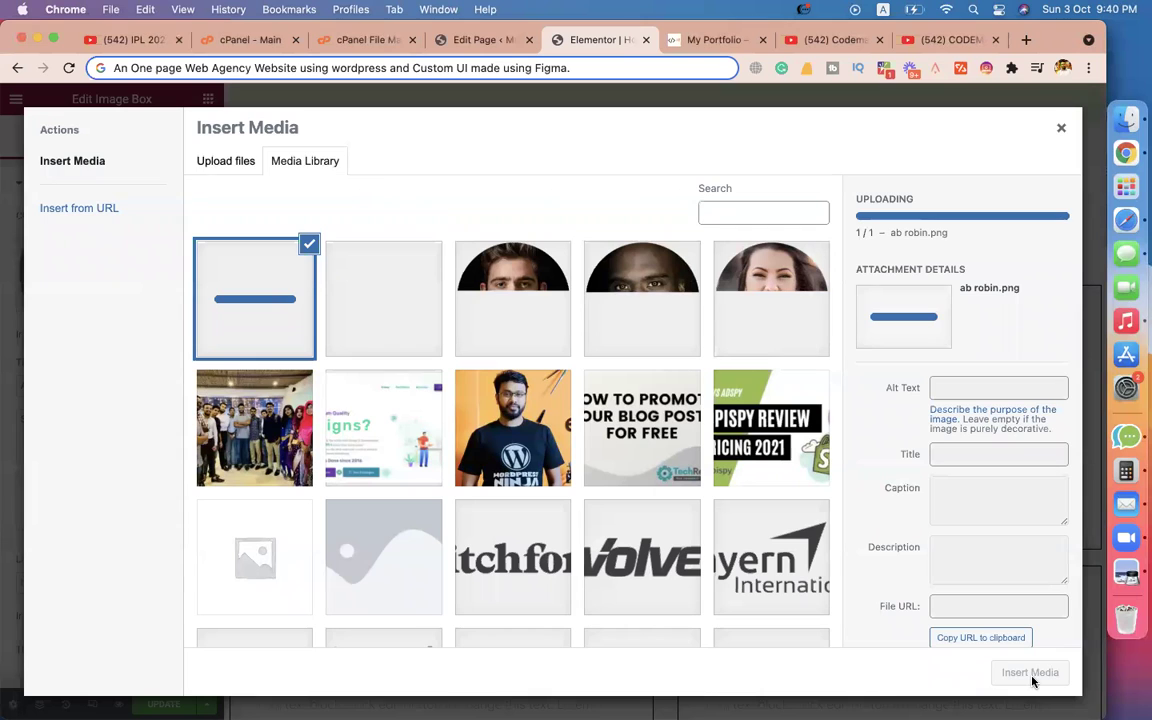
pyautogui.click(1032, 680)
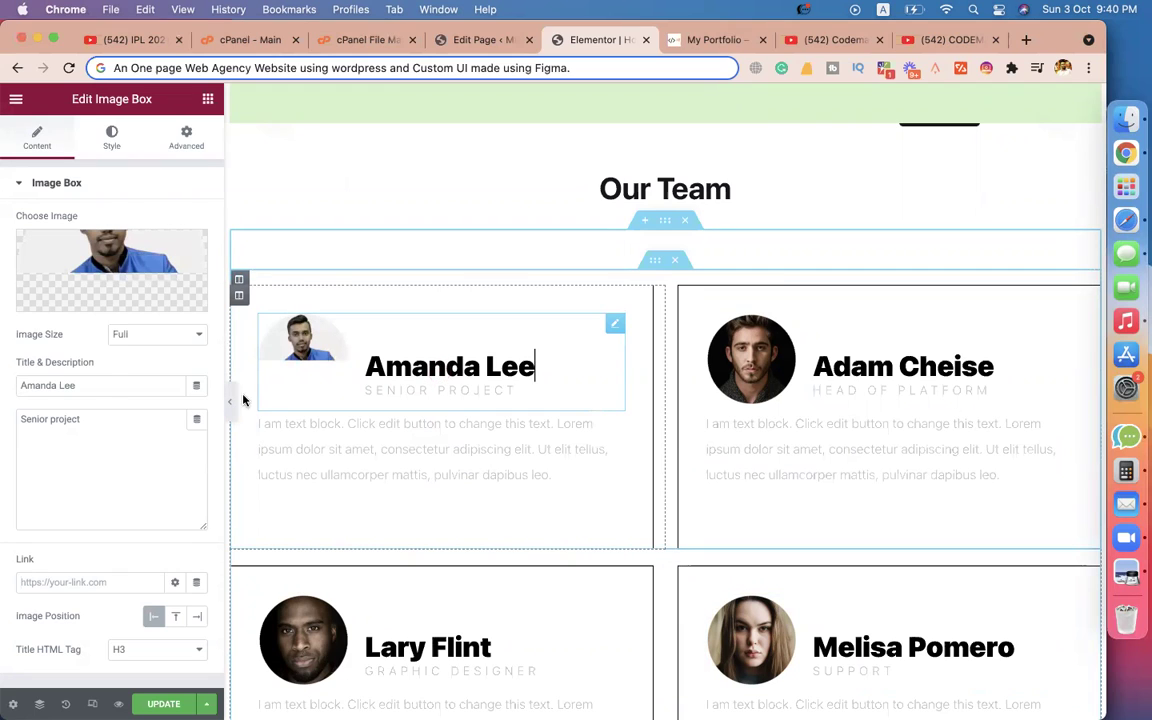
# Replace the card's title with the new member's name and its role with Web Designer.
pyautogui.tripleClick(110, 384)
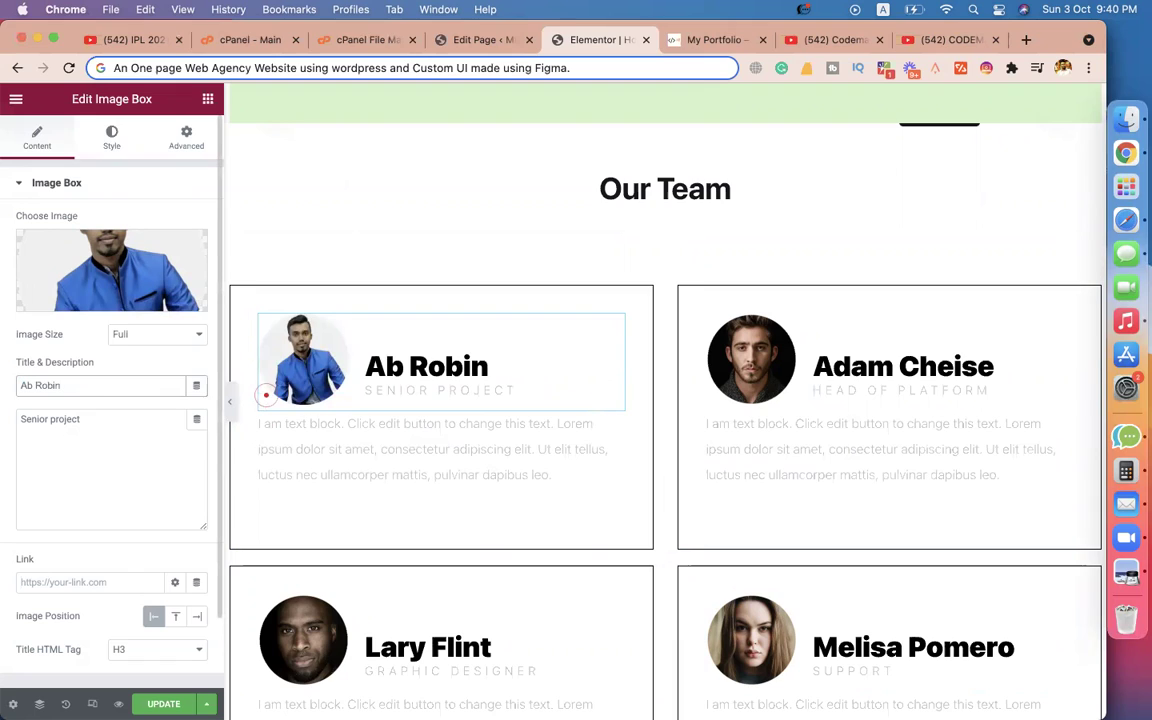
pyautogui.tripleClick(82, 452)
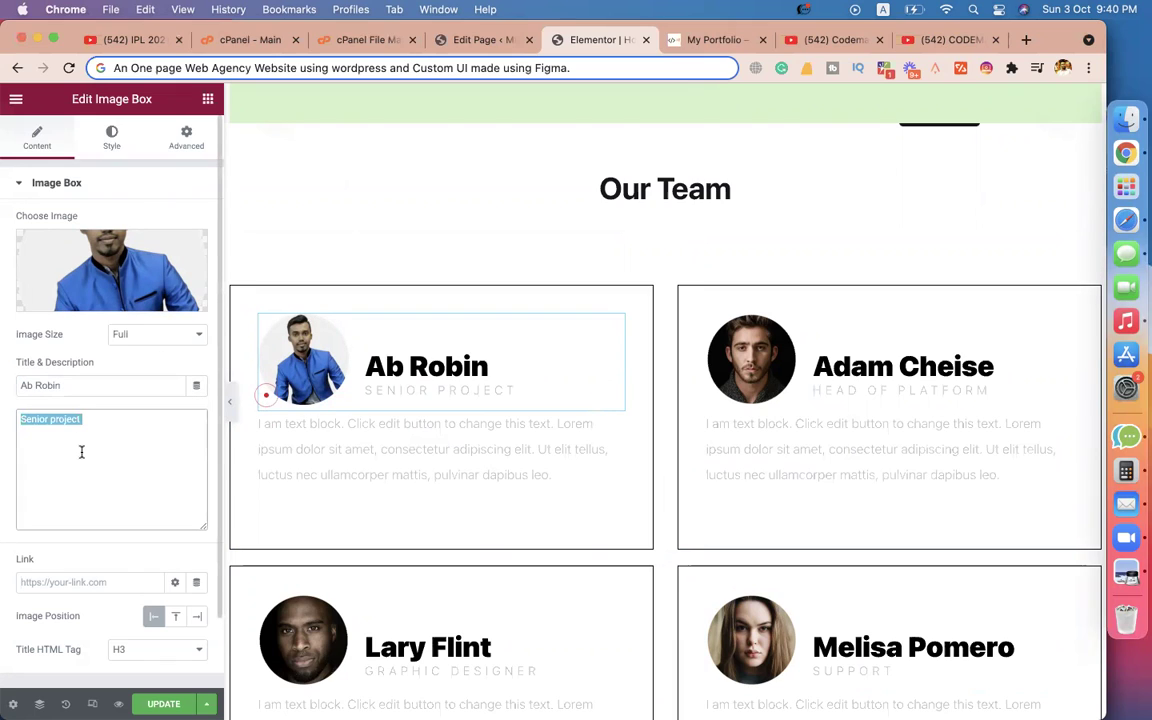
pyautogui.write('Web Designer')
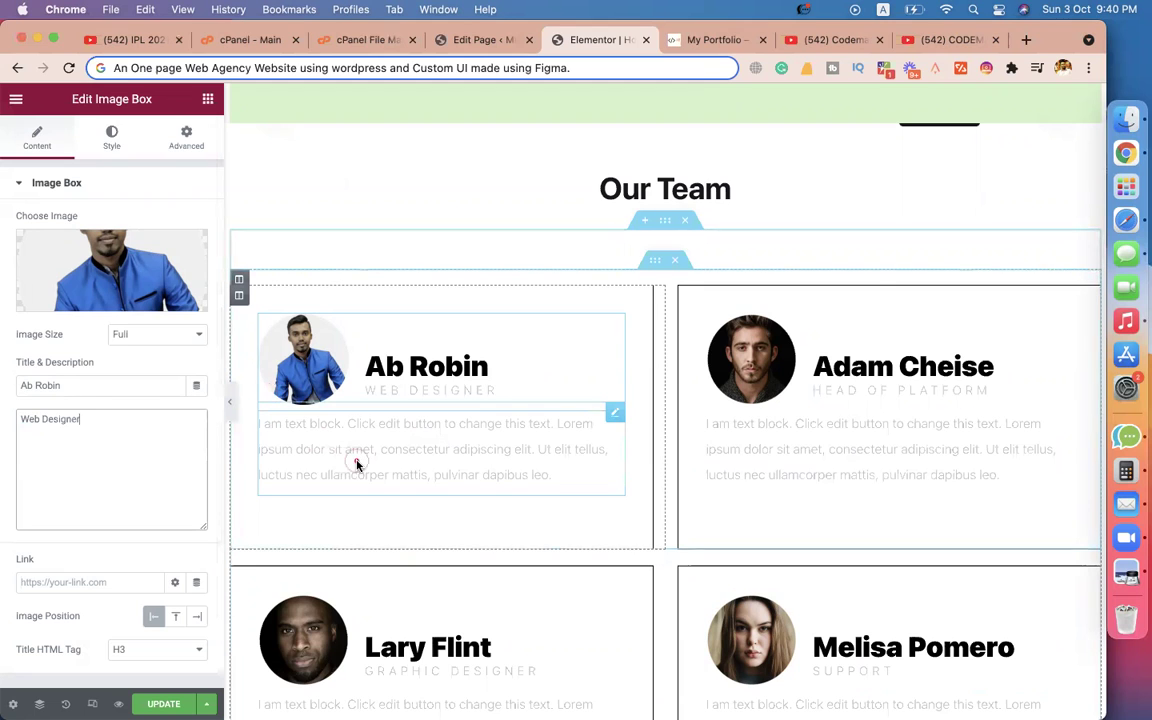
# Replace the first card's placeholder paragraph with a web-designer bio listing WordPress, HTML, CSS, JS, PHP.
pyautogui.click(427, 460)
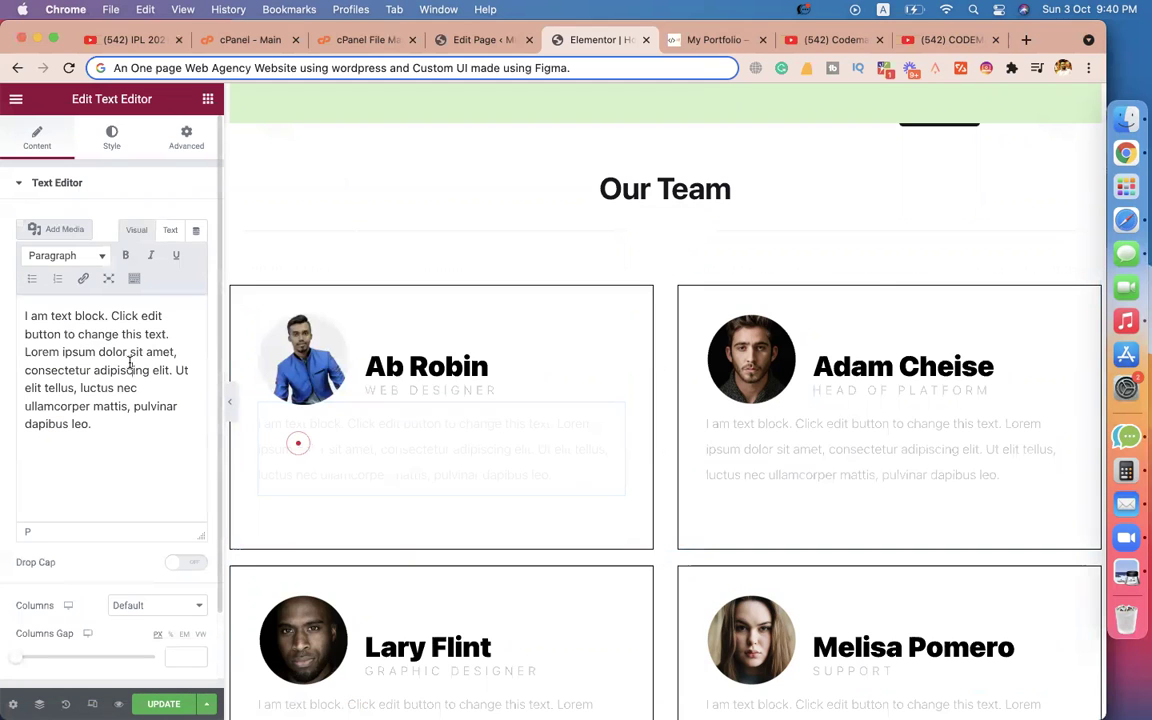
pyautogui.press('super+a')
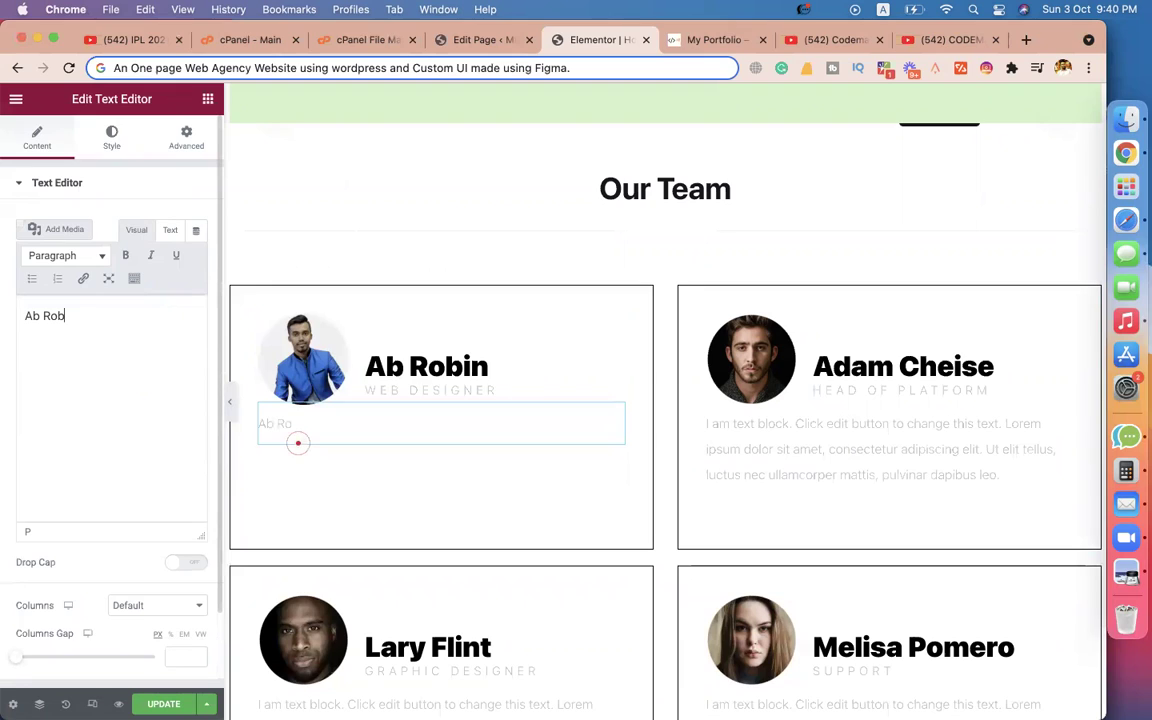
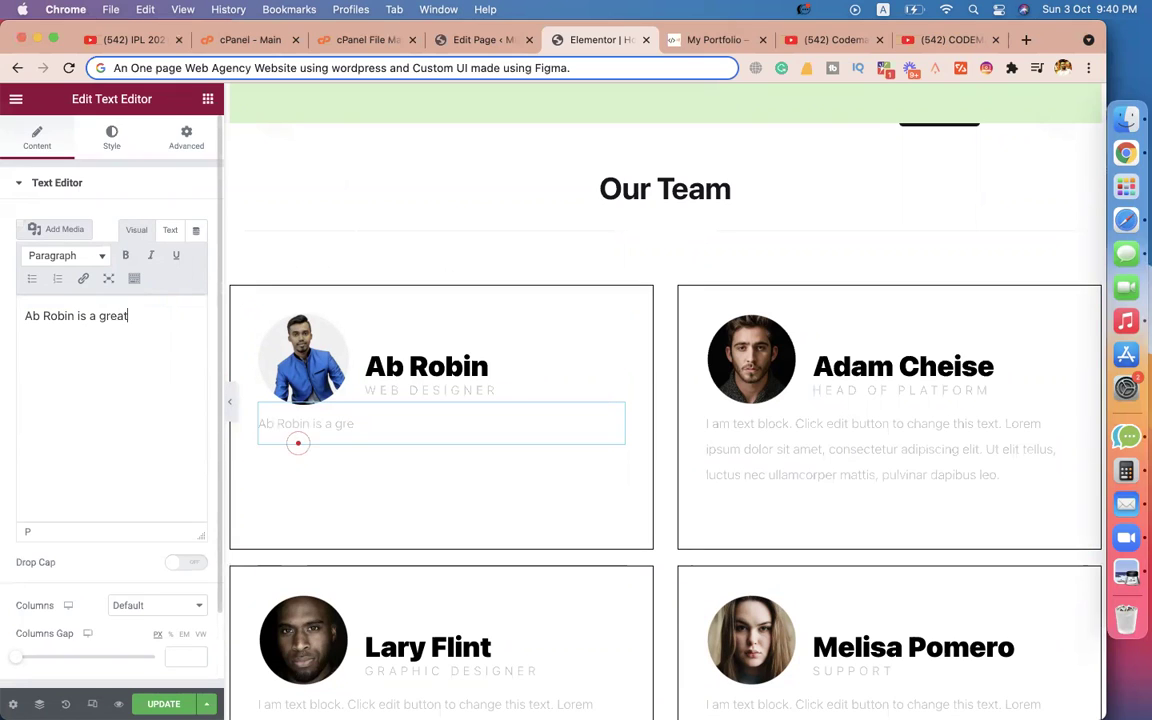
pyautogui.write('web designer ')
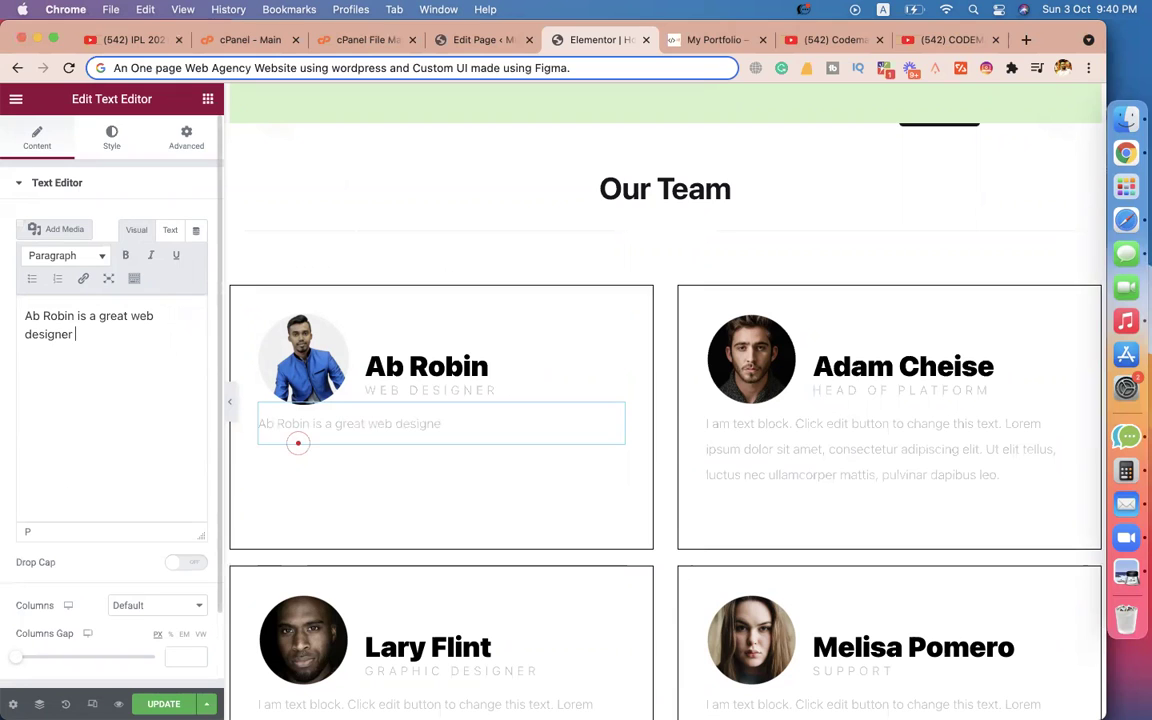
pyautogui.write('who kmno')
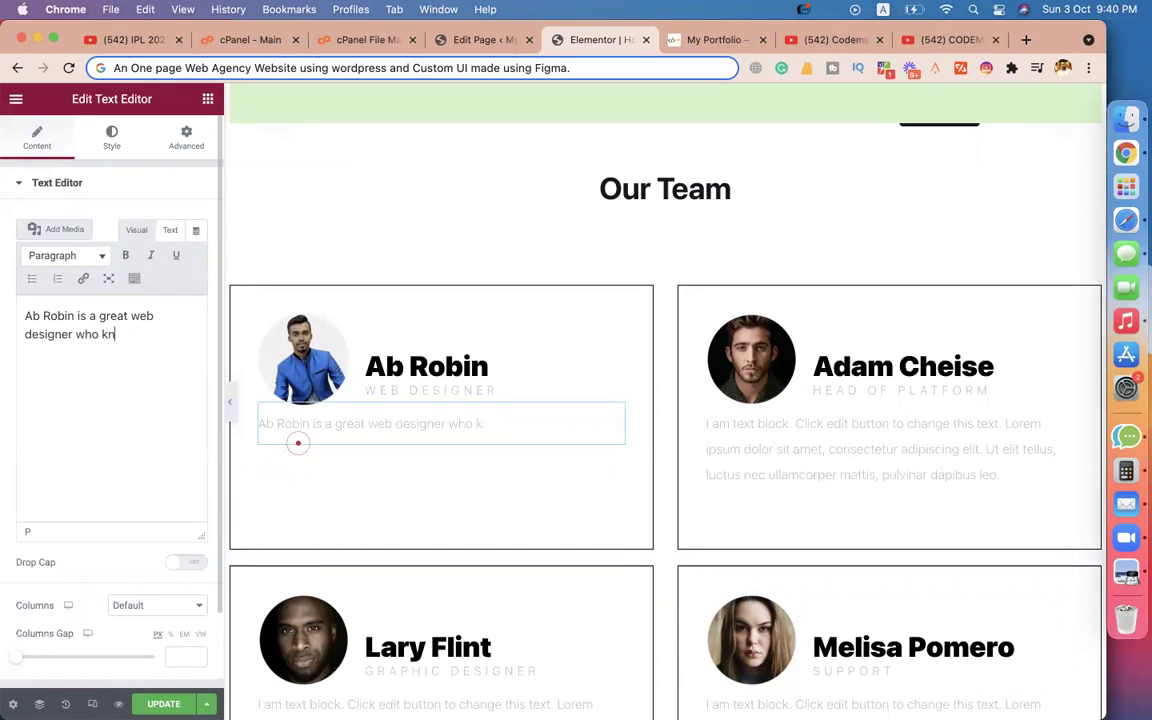
pyautogui.write(', Word')
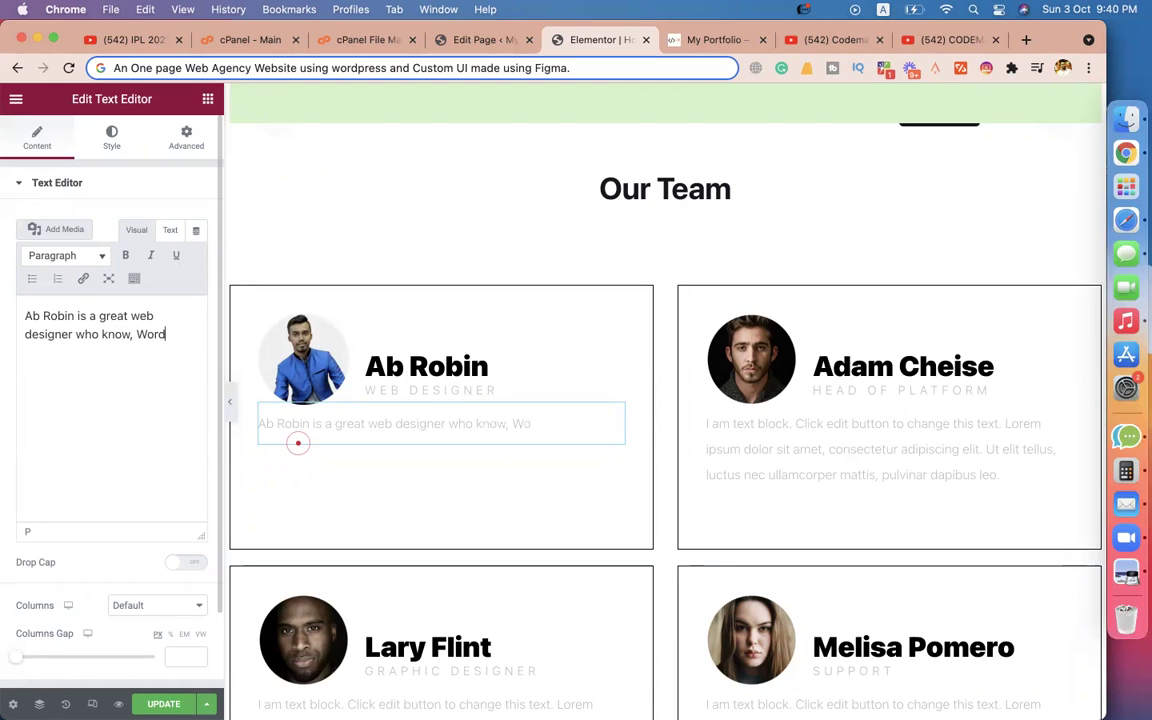
pyautogui.write('Press, ')
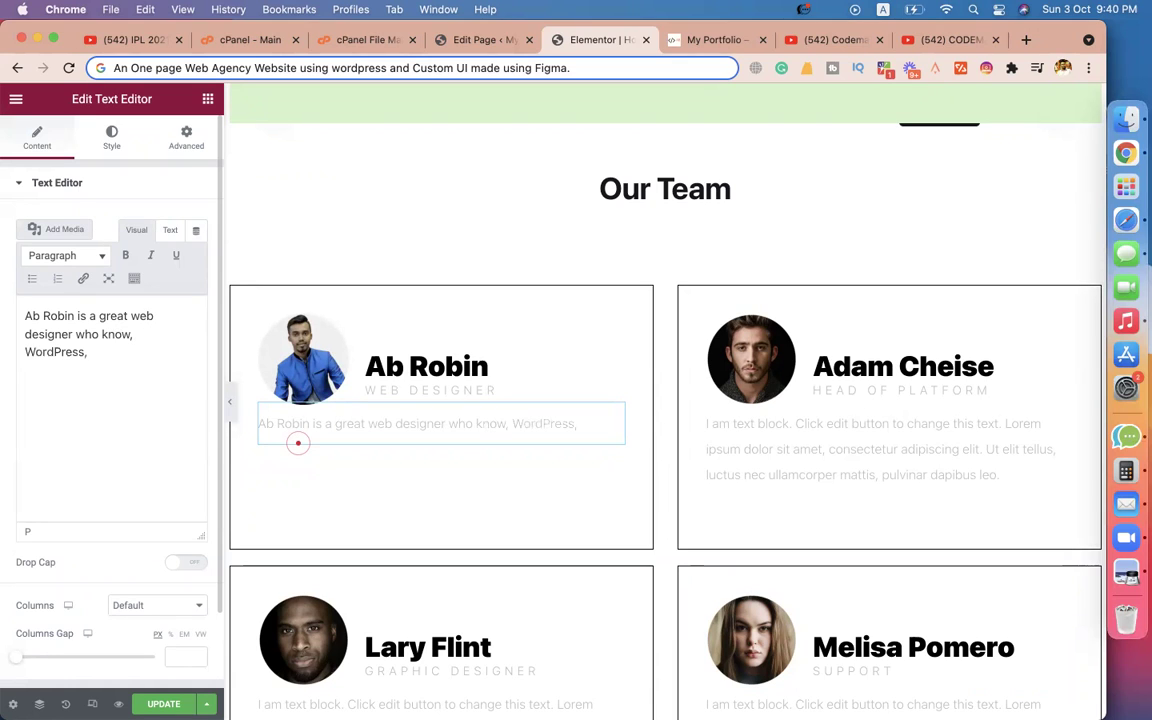
pyautogui.write('HTML, CSS< JS, PHP')
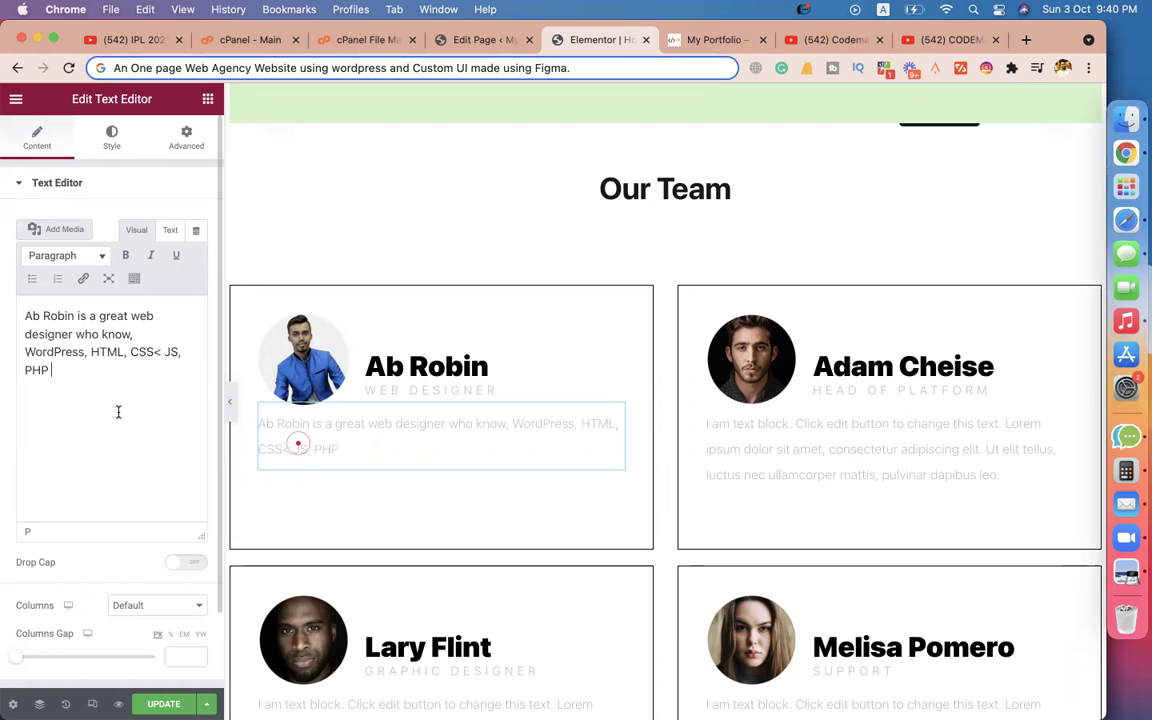
pyautogui.press('BackSpace')
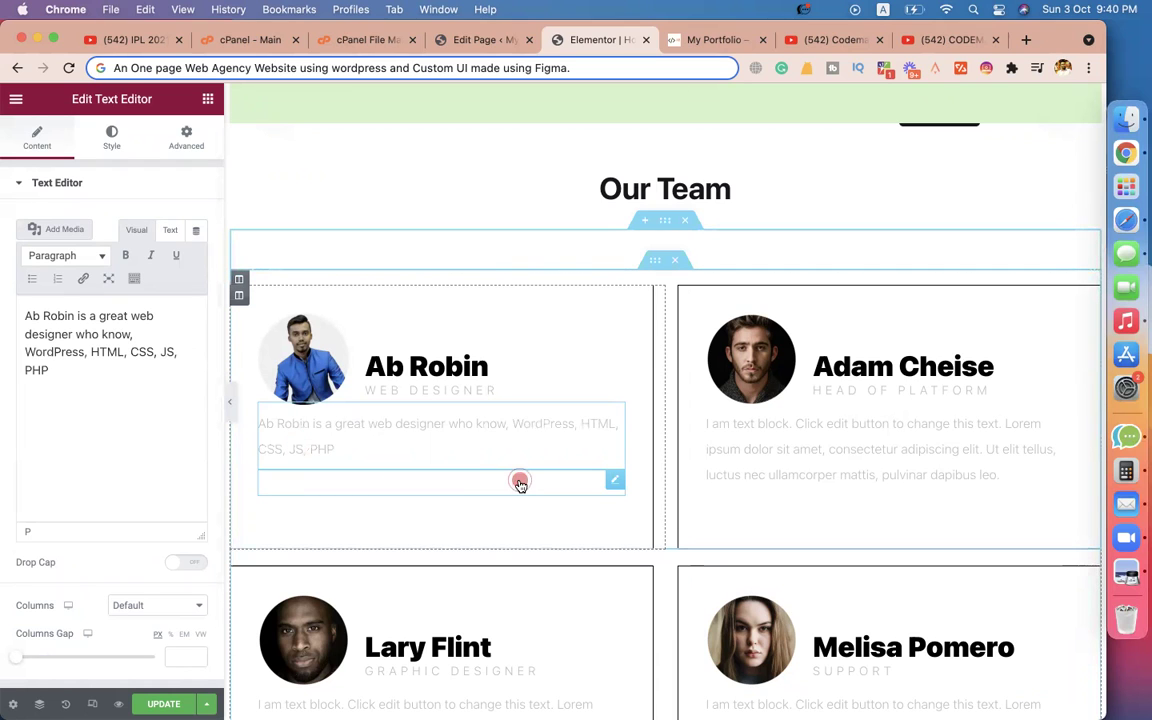
# Upload a new portrait photo for the second team card.
pyautogui.scroll(-3, 746, 468)
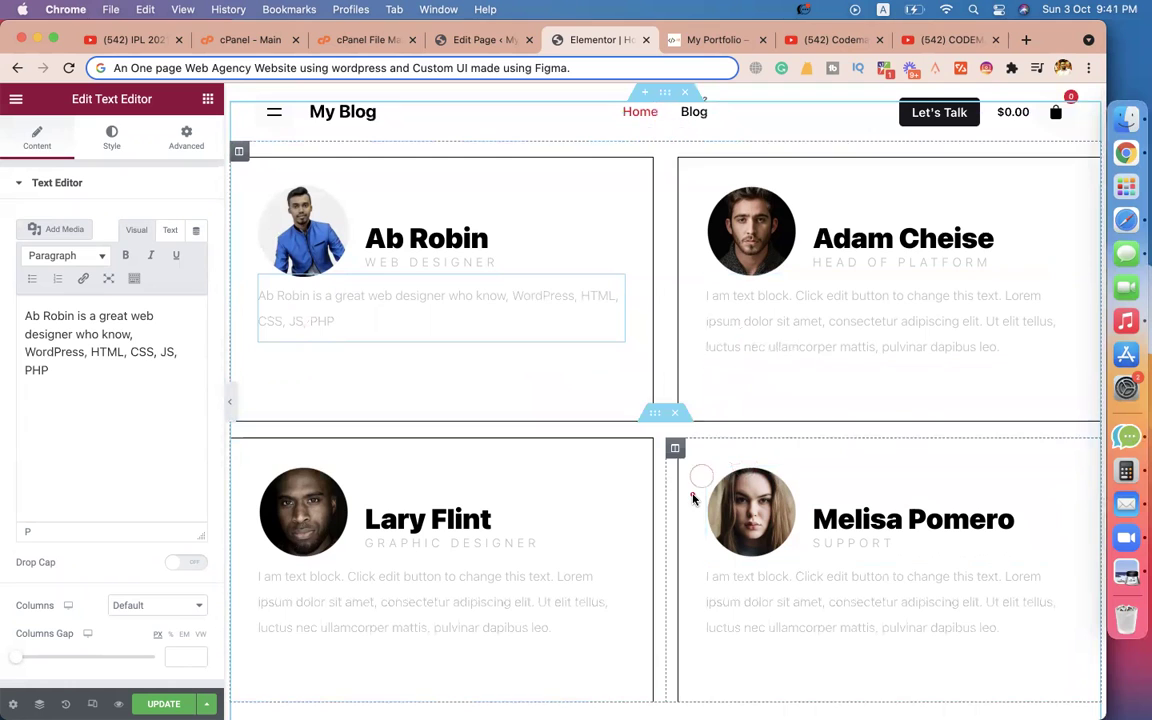
pyautogui.scroll(-2, 693, 497)
pyautogui.scroll(5, 693, 497)
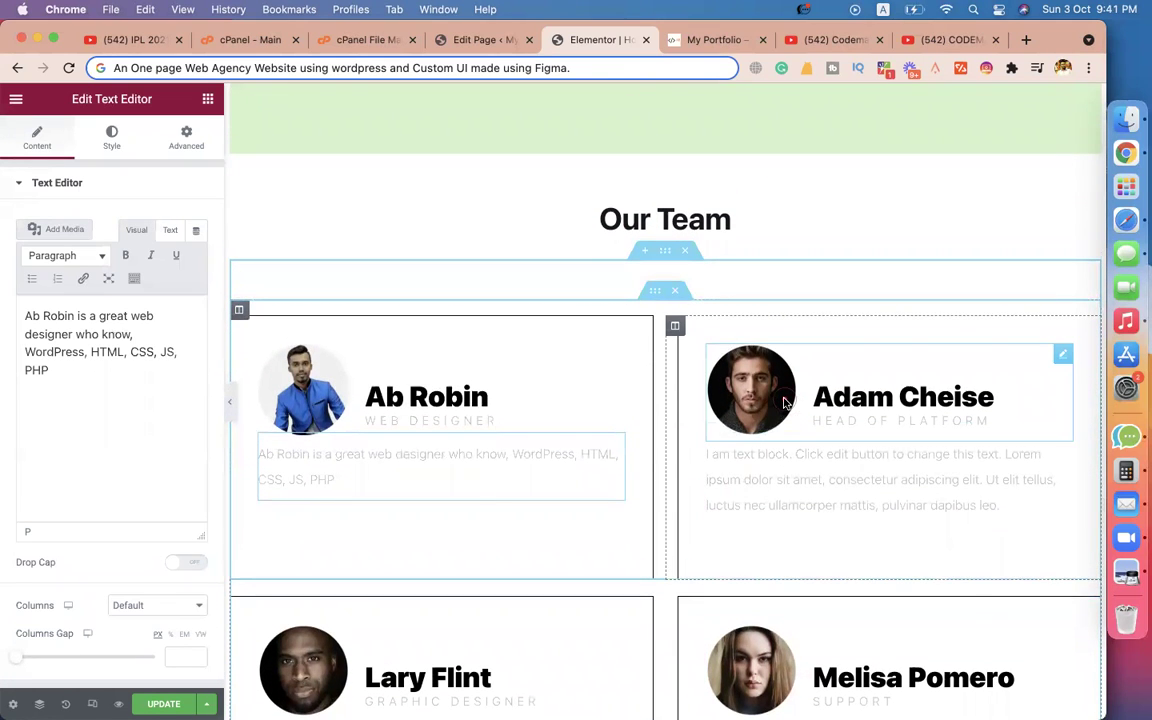
pyautogui.click(785, 402)
pyautogui.click(85, 255)
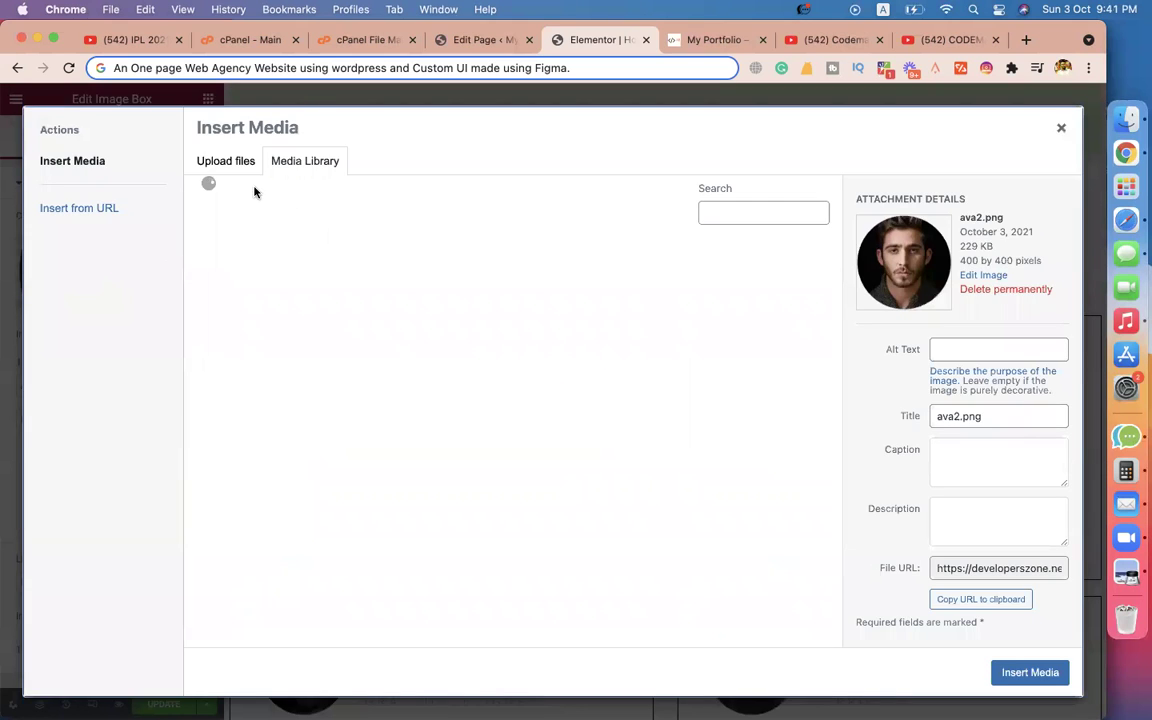
pyautogui.click(220, 163)
pyautogui.click(614, 407)
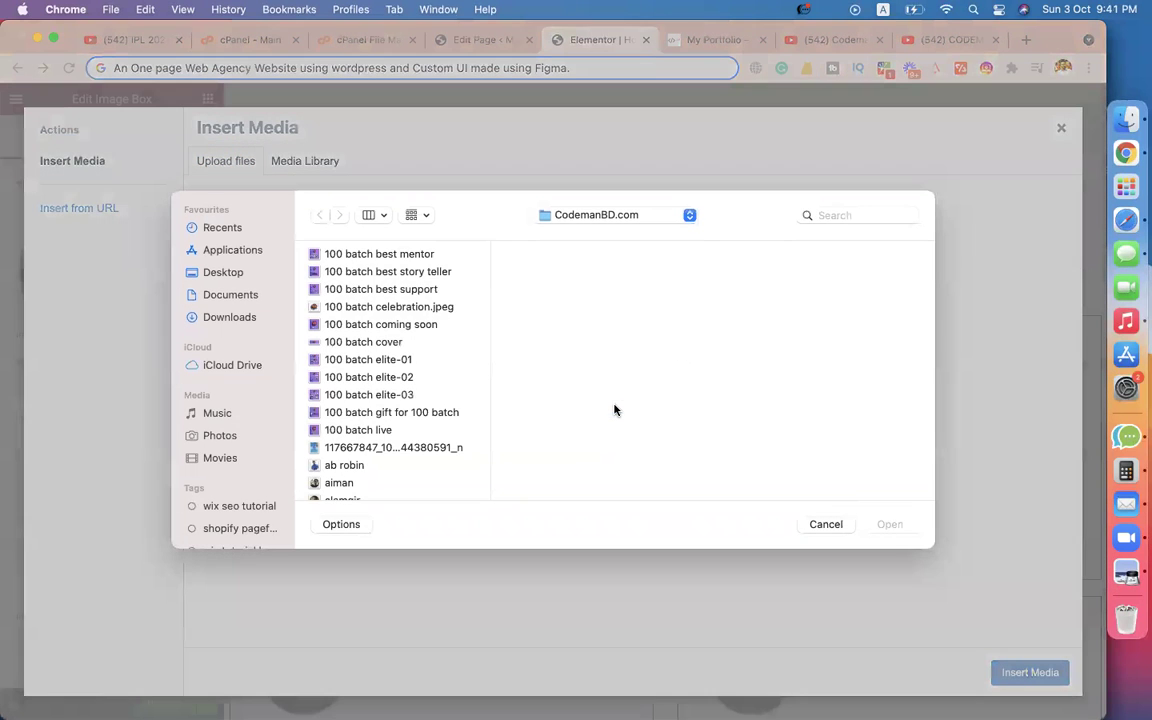
pyautogui.click(380, 306)
pyautogui.write('shafiu')
pyautogui.press('Return')
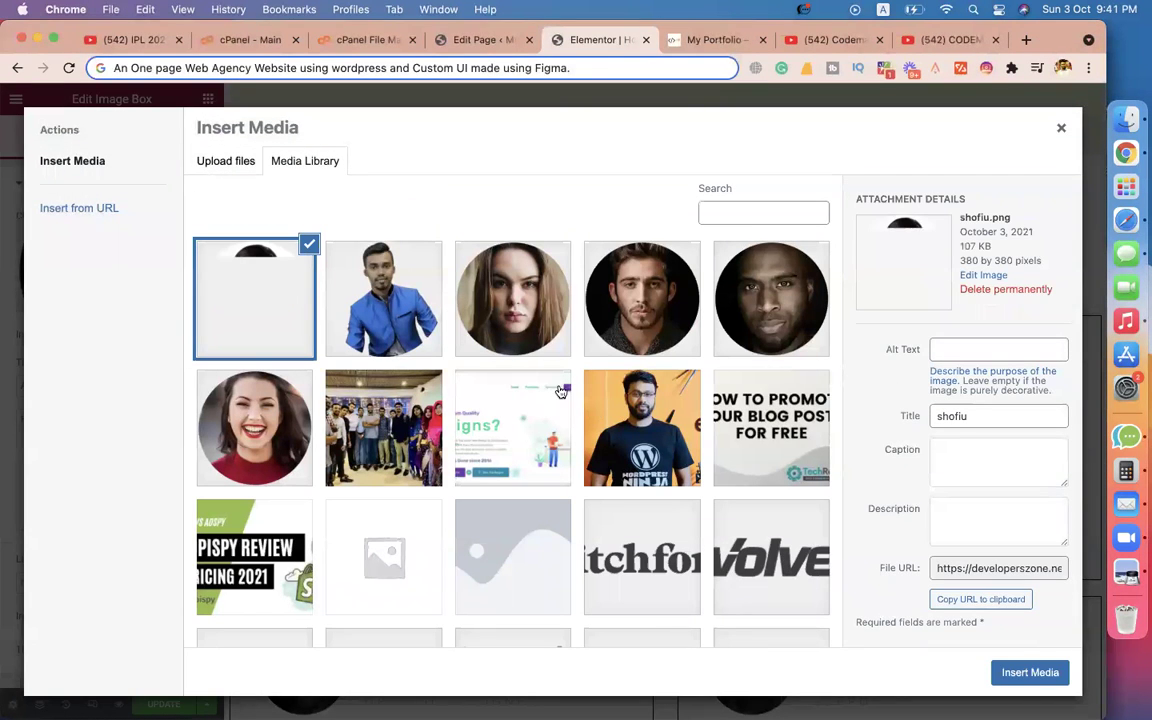
# Permanently delete the unused portraits, including y12.png and ava1.png, from the media library.
pyautogui.click(500, 337)
pyautogui.click(606, 318)
pyautogui.click(524, 318)
pyautogui.click(992, 290)
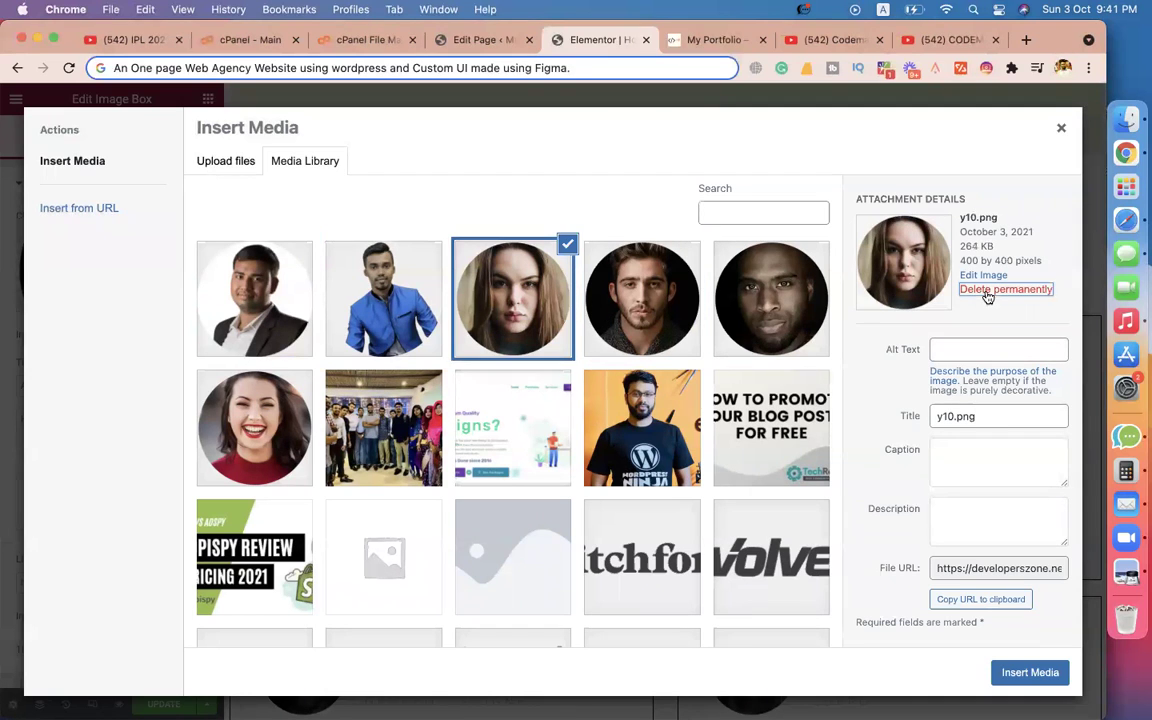
pyautogui.click(690, 207)
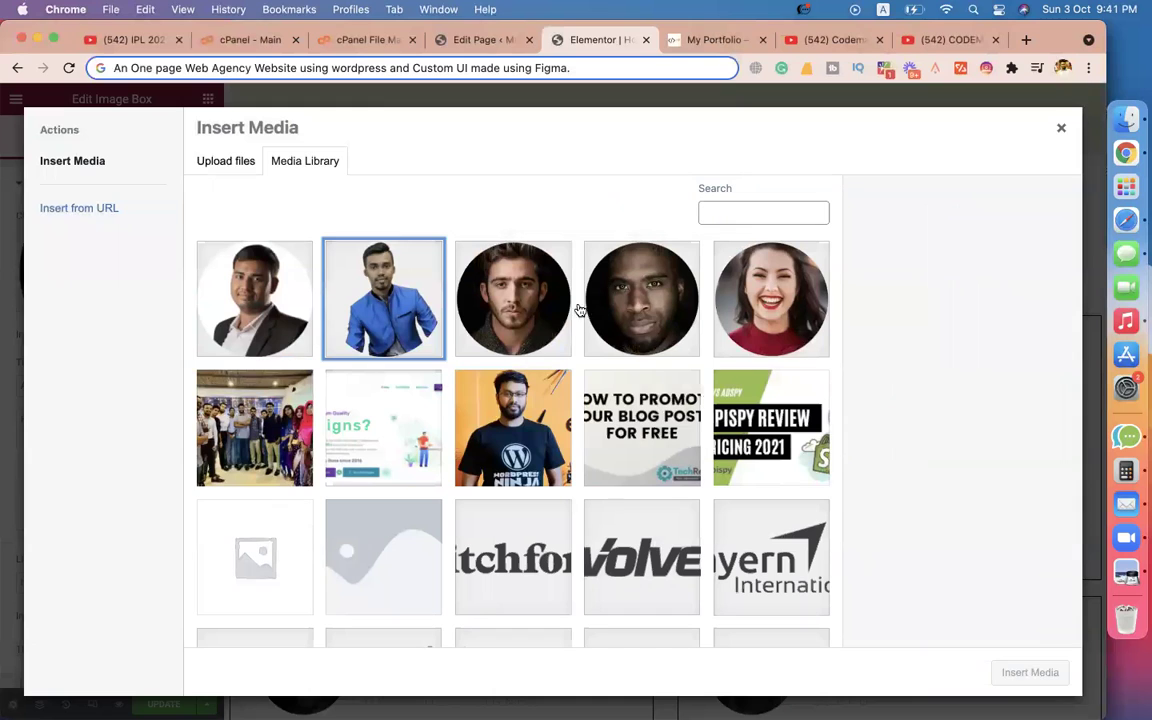
pyautogui.click(548, 321)
pyautogui.click(964, 290)
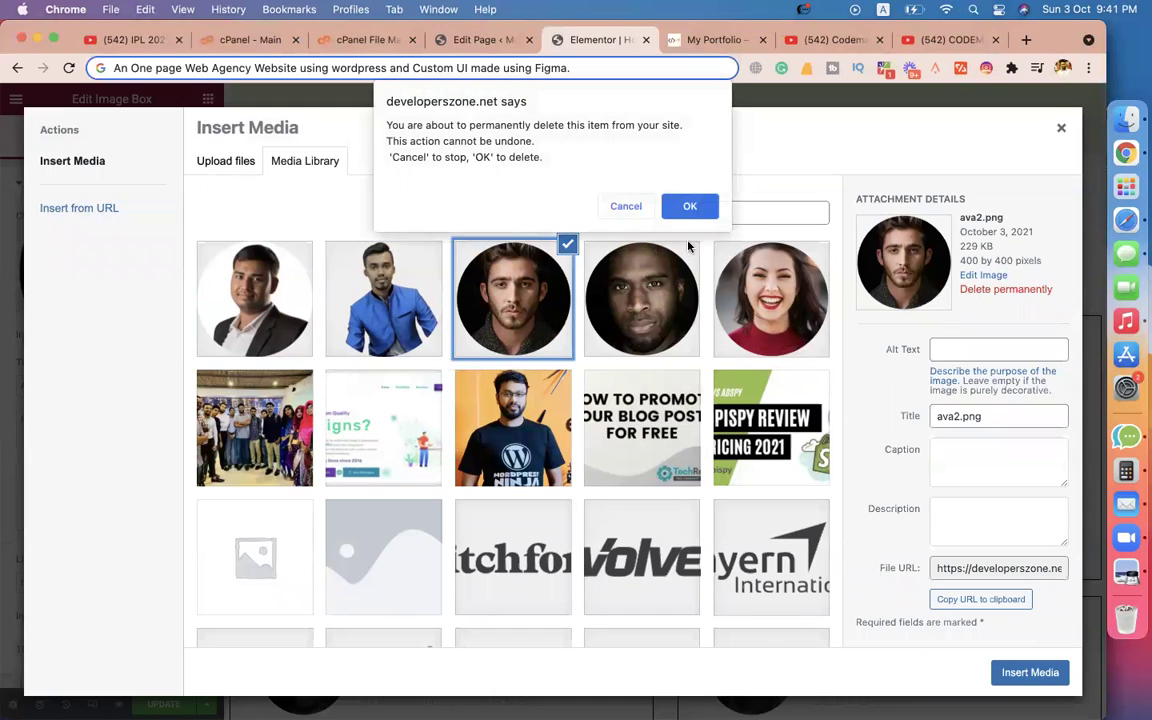
pyautogui.click(688, 205)
pyautogui.click(540, 320)
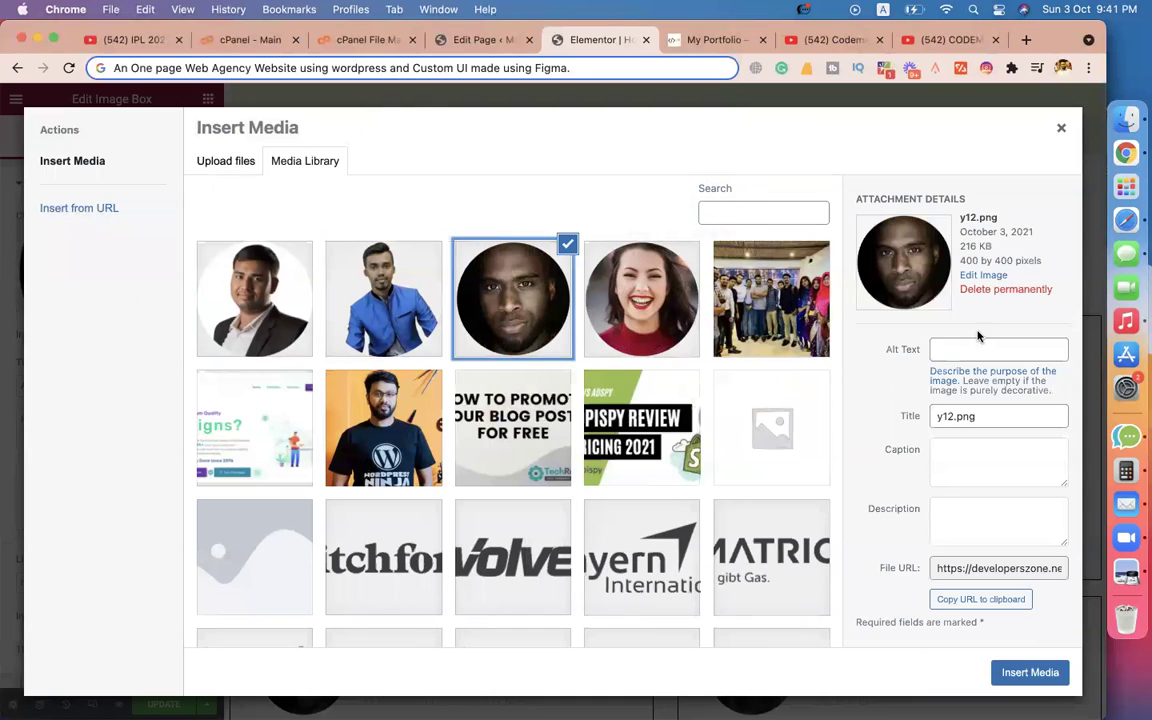
pyautogui.click(986, 290)
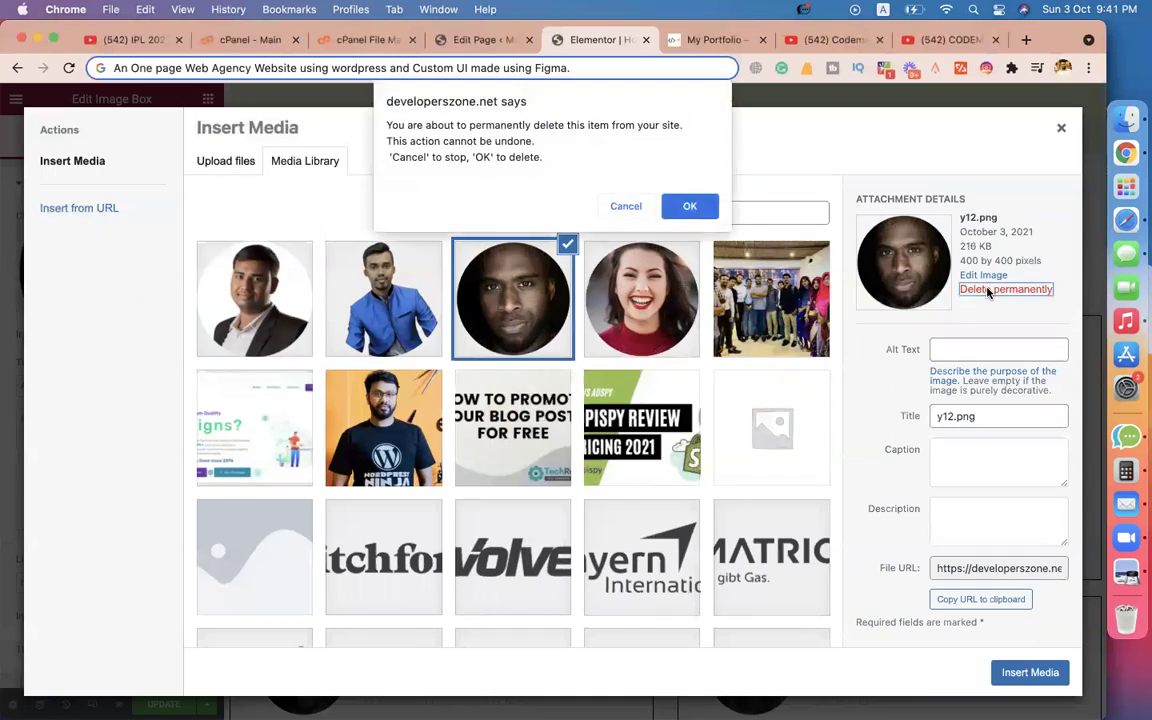
pyautogui.click(689, 207)
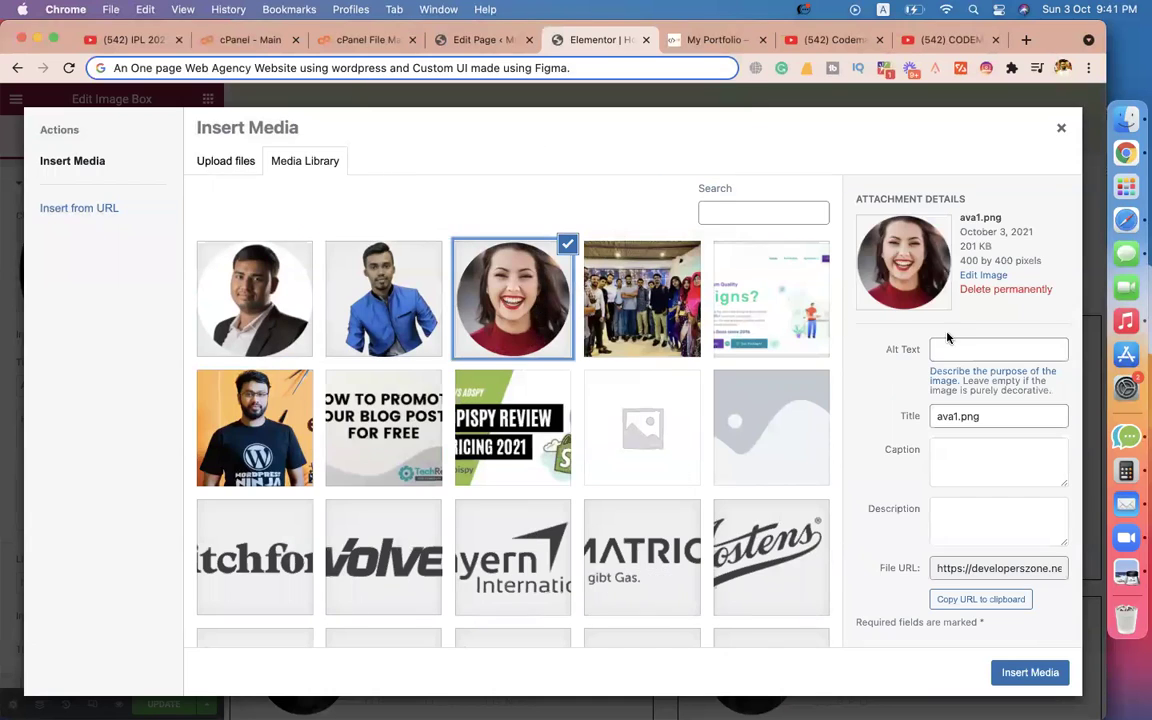
pyautogui.click(984, 290)
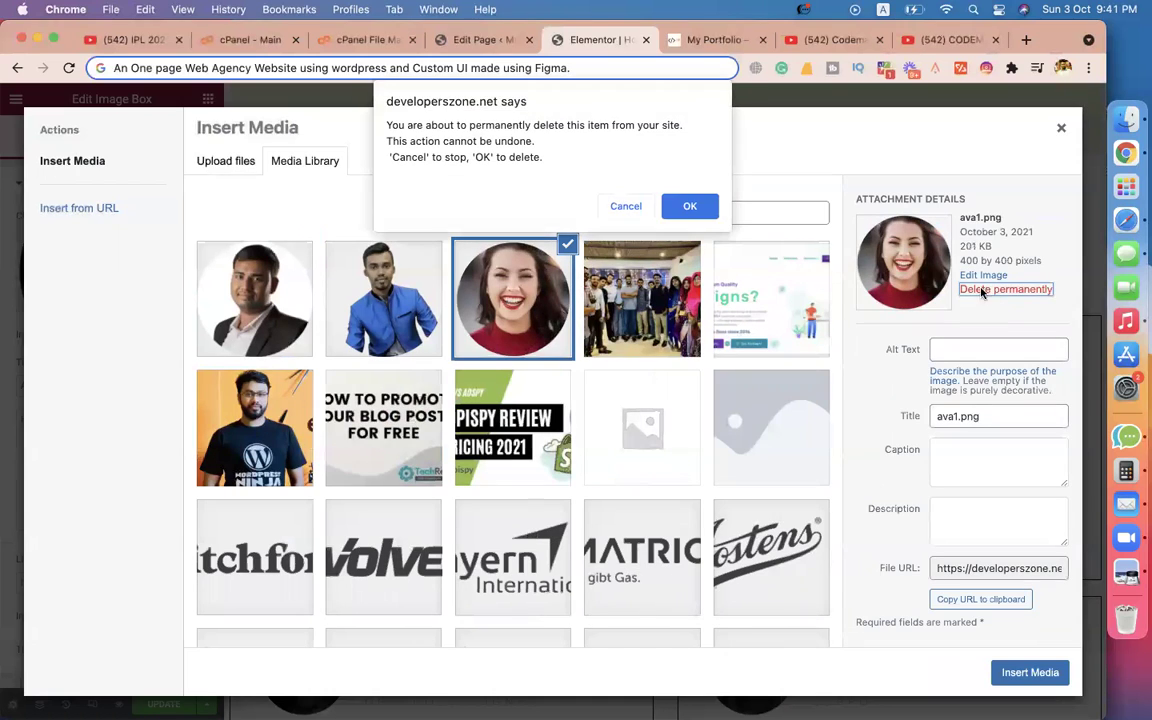
pyautogui.click(693, 207)
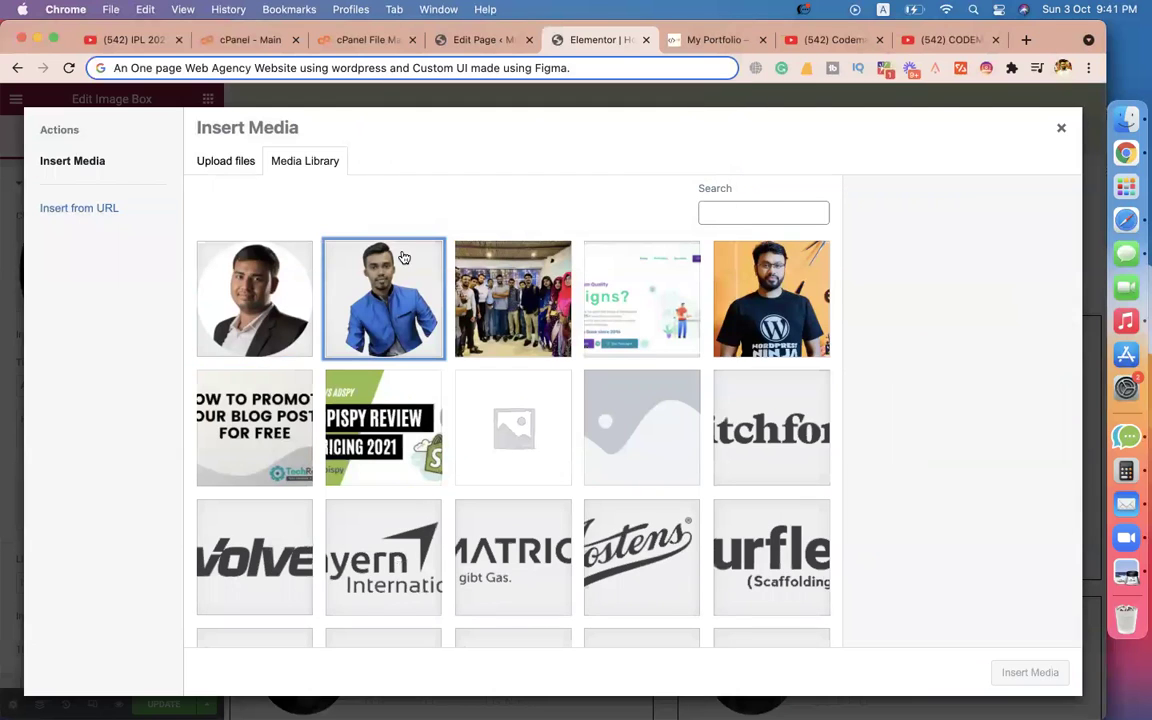
# Insert the chosen photo and set the card's name and role to eCommerce Expert.
pyautogui.click(260, 296)
pyautogui.click(1045, 670)
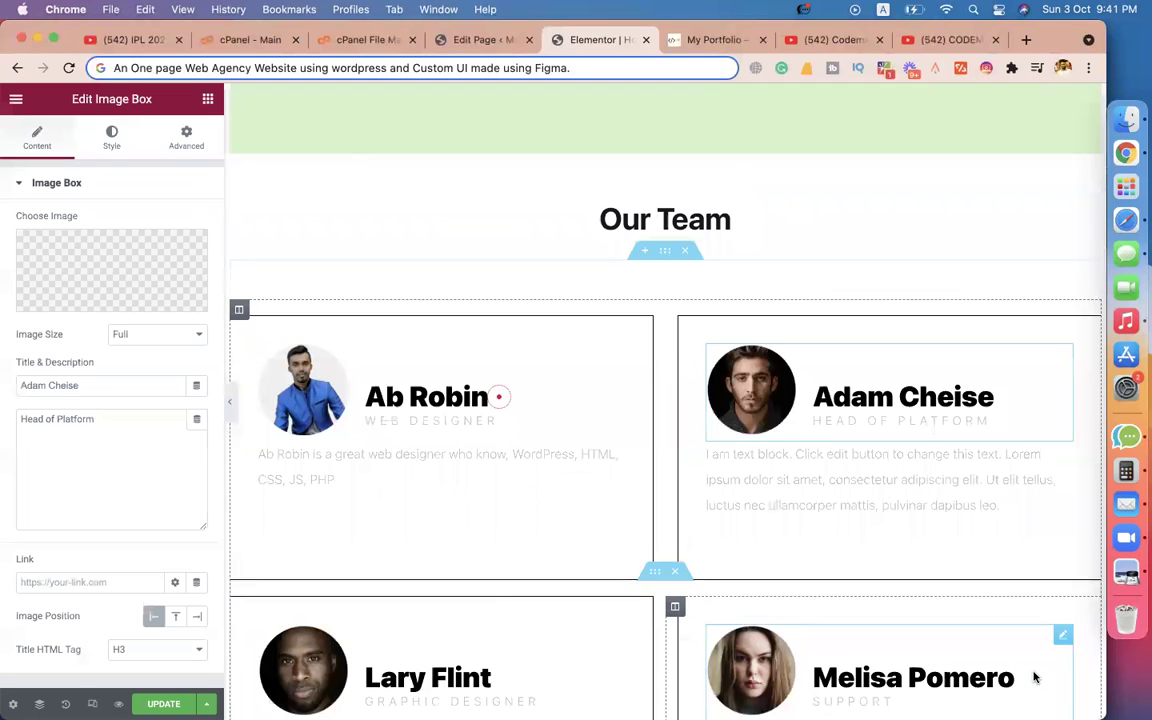
pyautogui.tripleClick(95, 385)
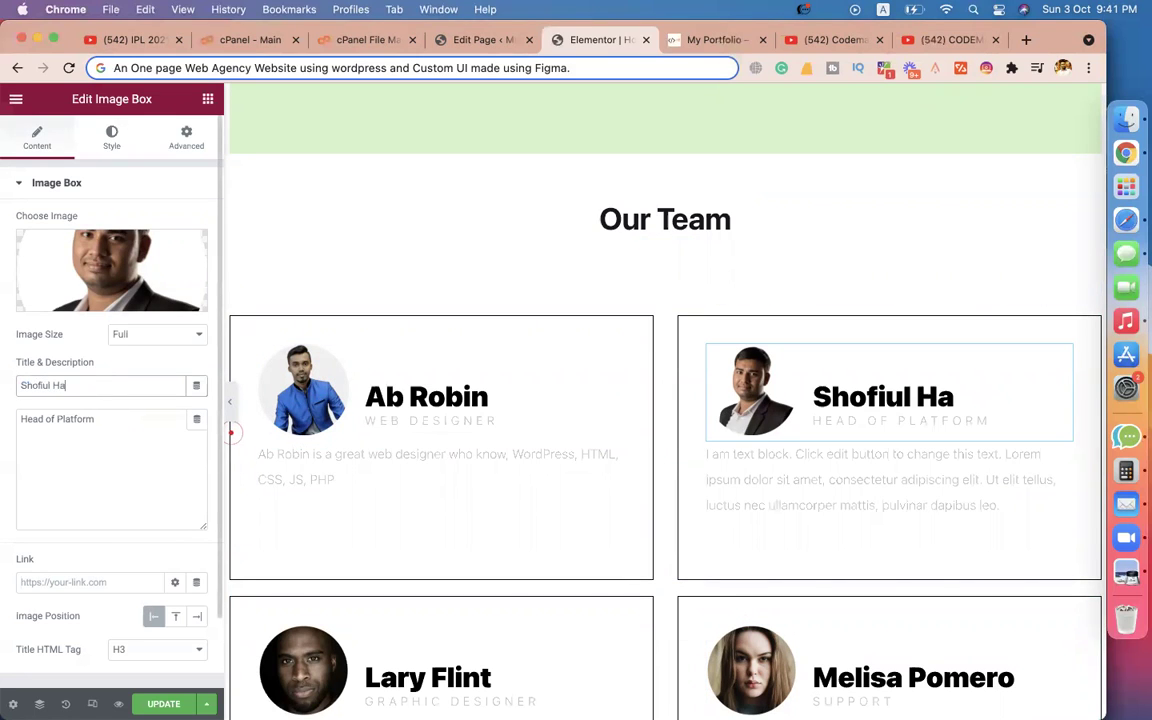
pyautogui.tripleClick(90, 455)
pyautogui.write('eCommerce Expert')
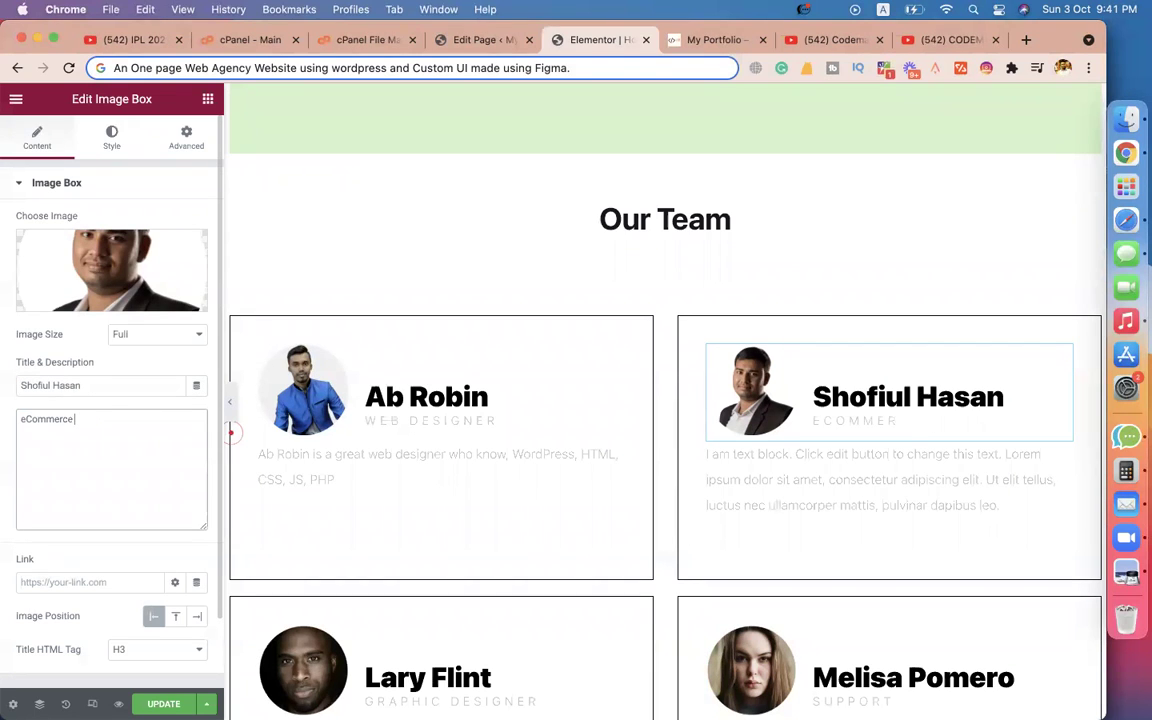
pyautogui.click(800, 483)
# Check the reference portfolio site, then return to the Elementor editor.
pyautogui.scroll(-3, 681, 508)
pyautogui.scroll(10, 680, 508)
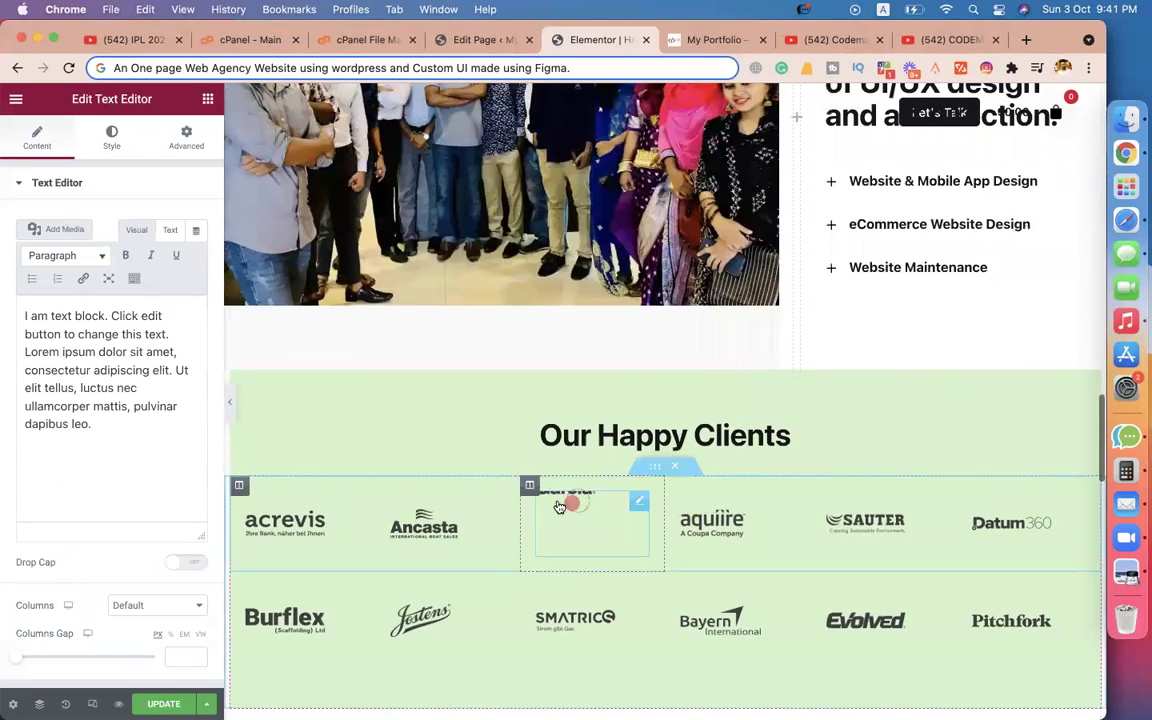
pyautogui.scroll(-10, 566, 506)
pyautogui.scroll(-2, 517, 466)
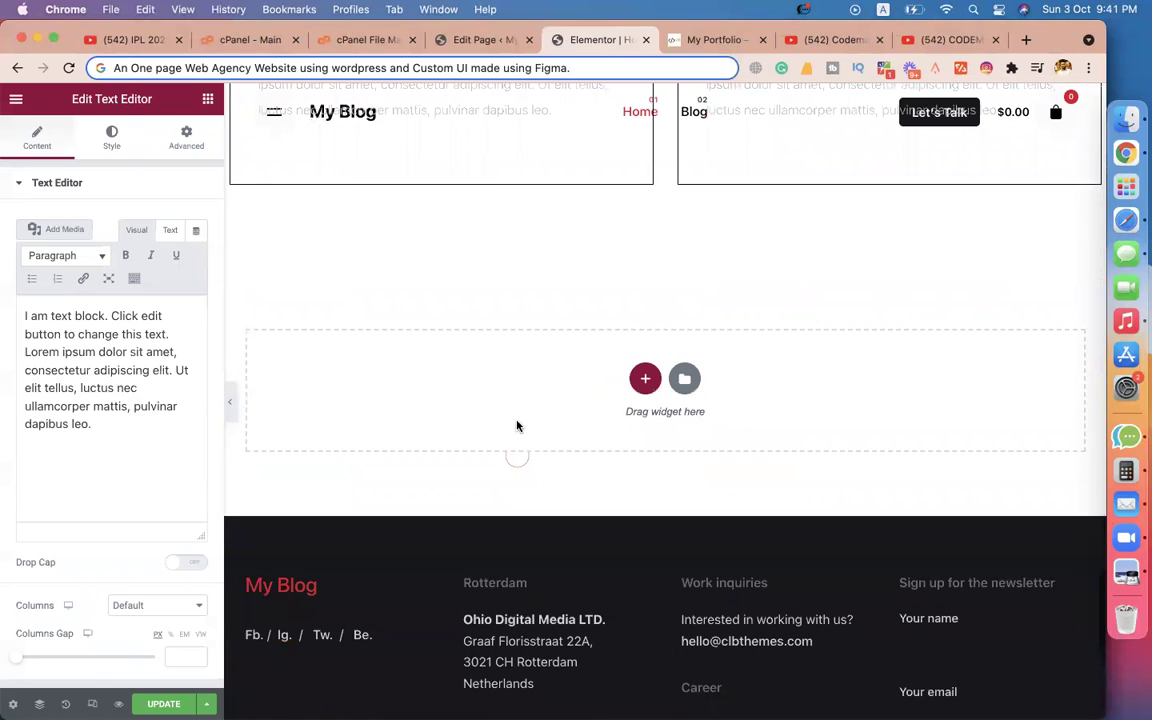
pyautogui.click(714, 40)
pyautogui.scroll(-10, 630, 368)
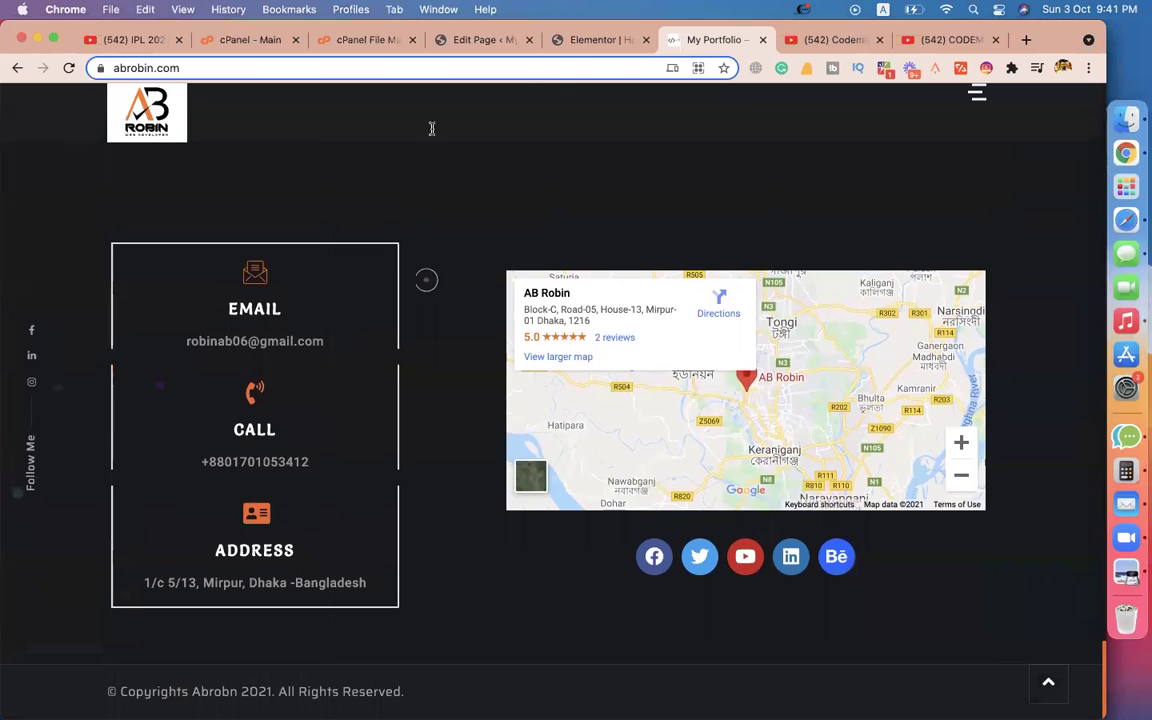
pyautogui.click(606, 39)
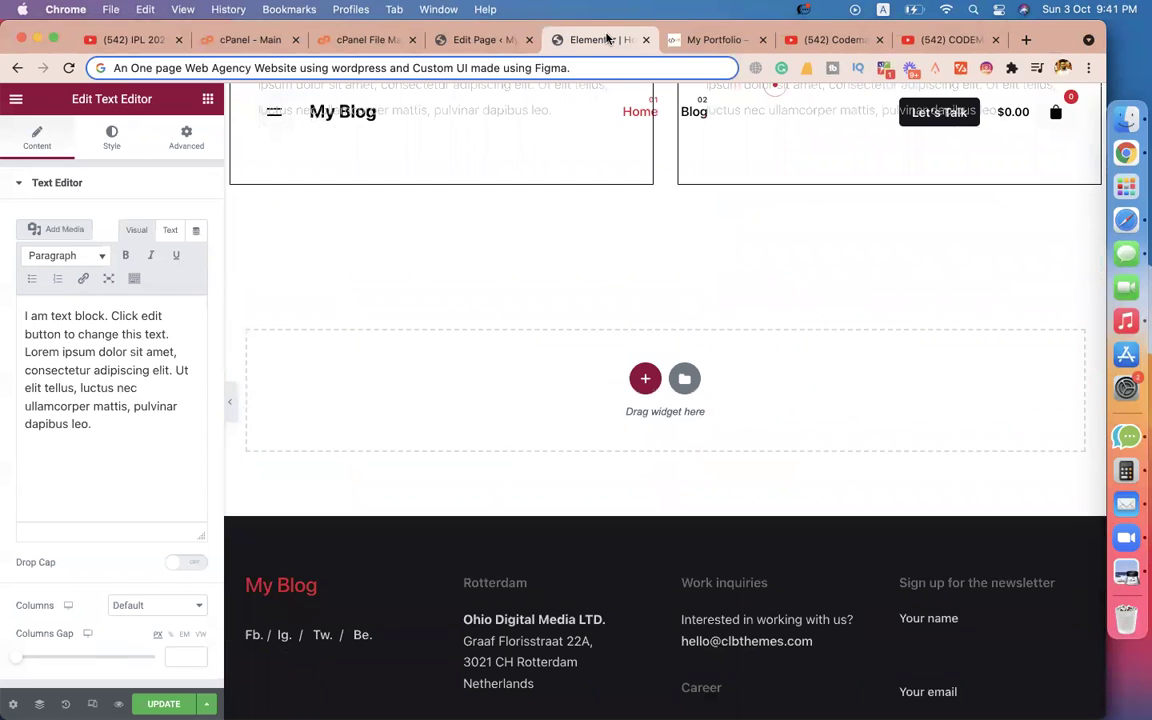
# Add a two-column section and enter maps.google.com in a new browser tab.
pyautogui.click(645, 378)
pyautogui.click(548, 421)
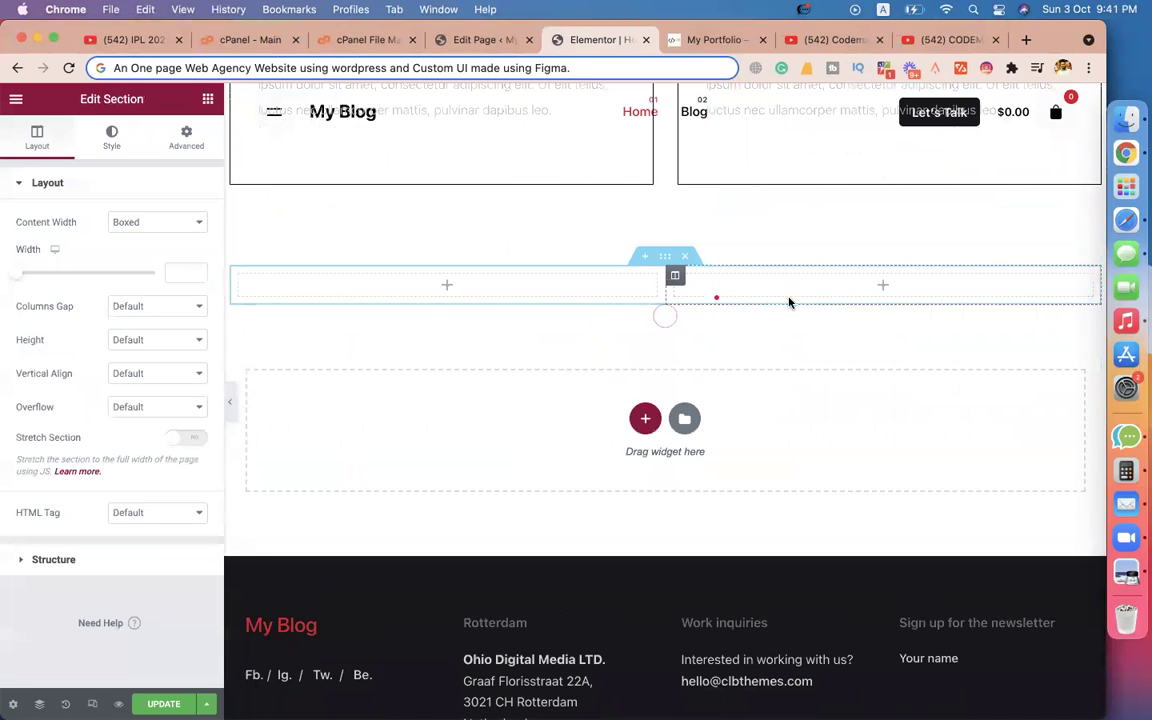
pyautogui.click(1029, 39)
pyautogui.write('maps.google.com')
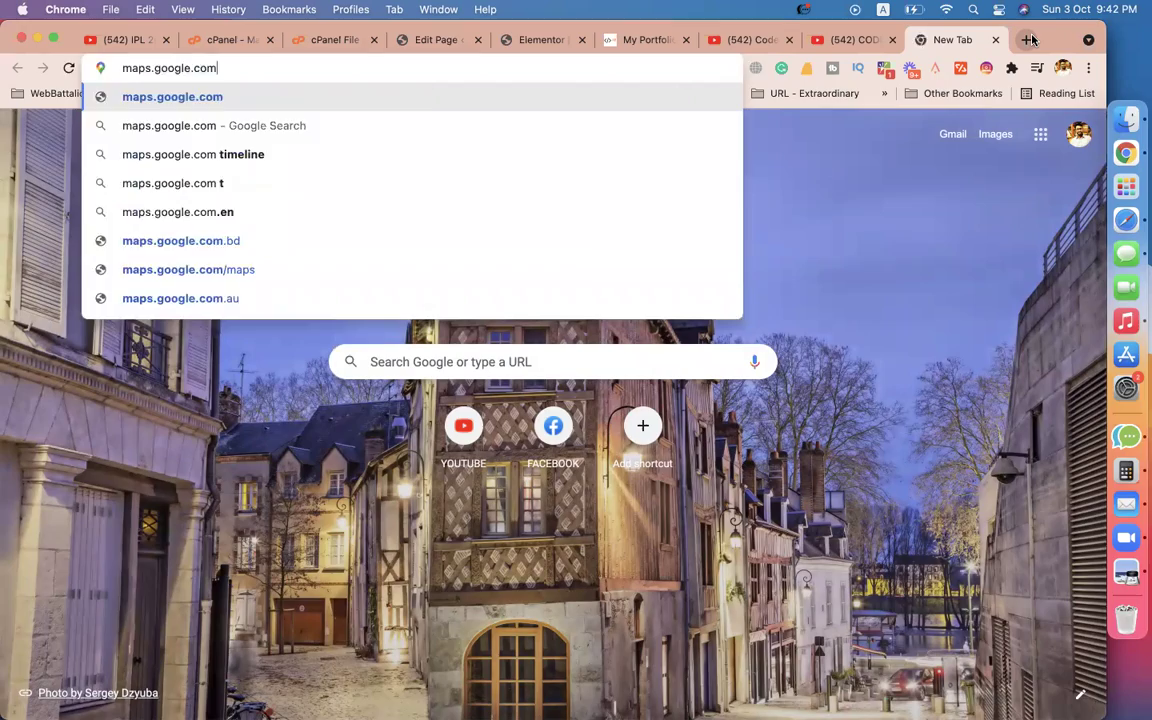
# Search Google Maps for the owner's name and open the counselling office's listing.
pyautogui.press('Return')
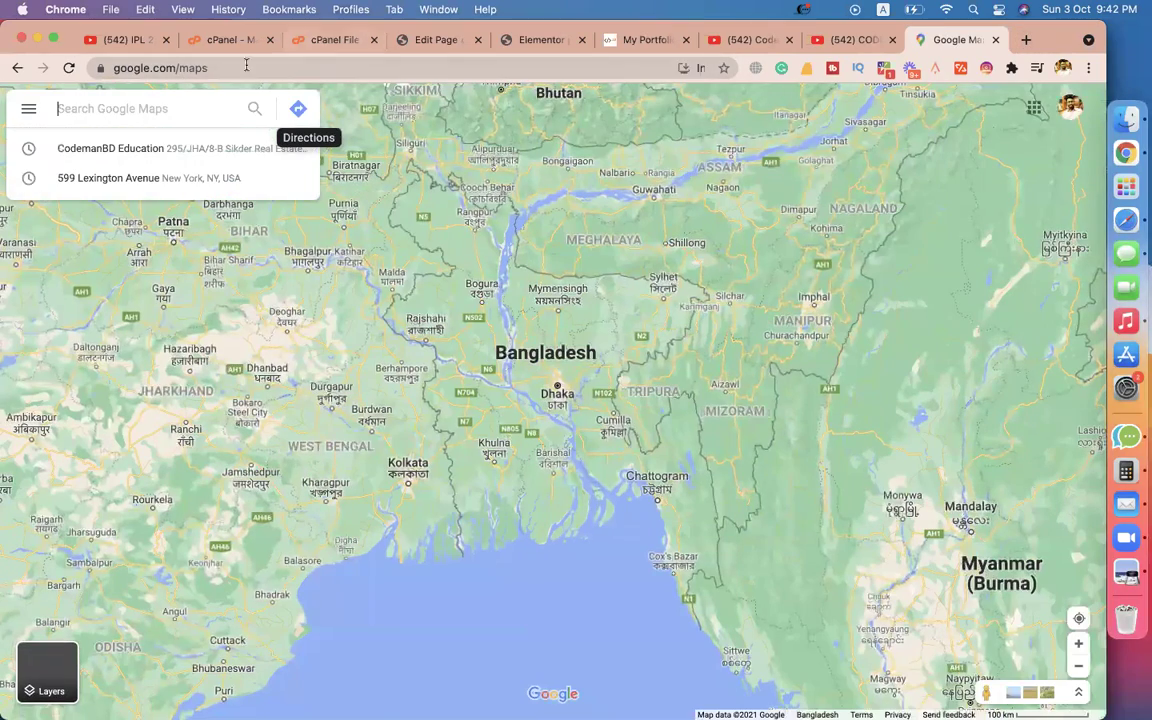
pyautogui.write('minha')
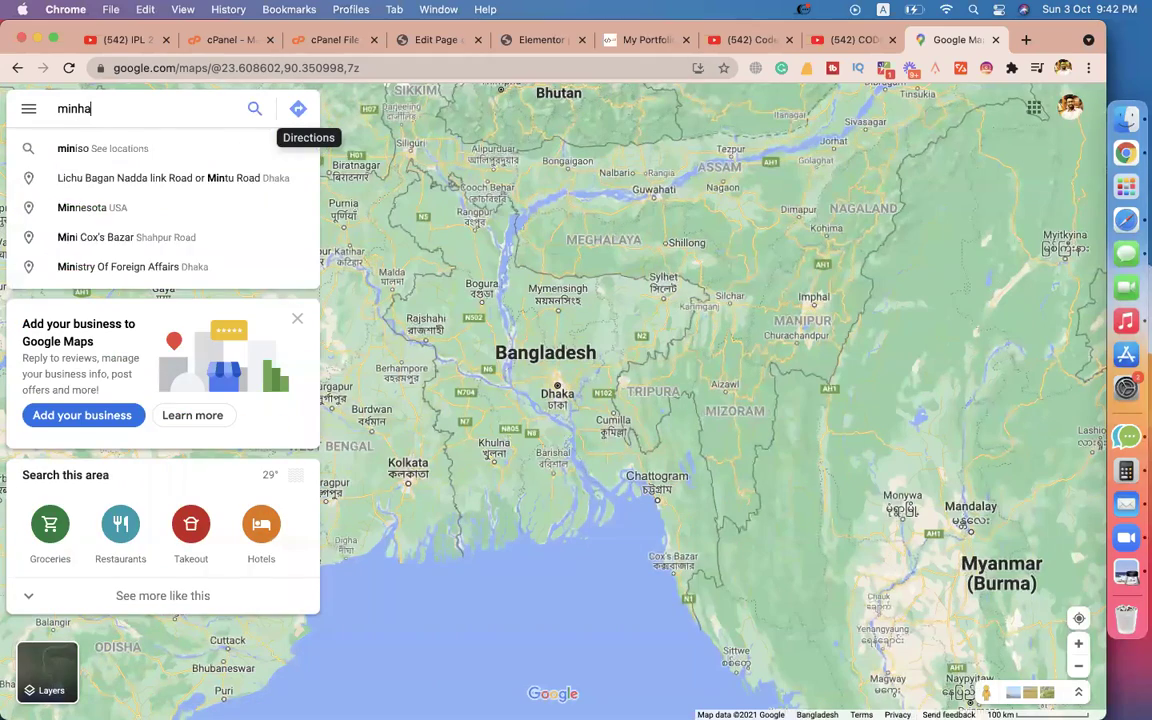
pyautogui.write('zul asif')
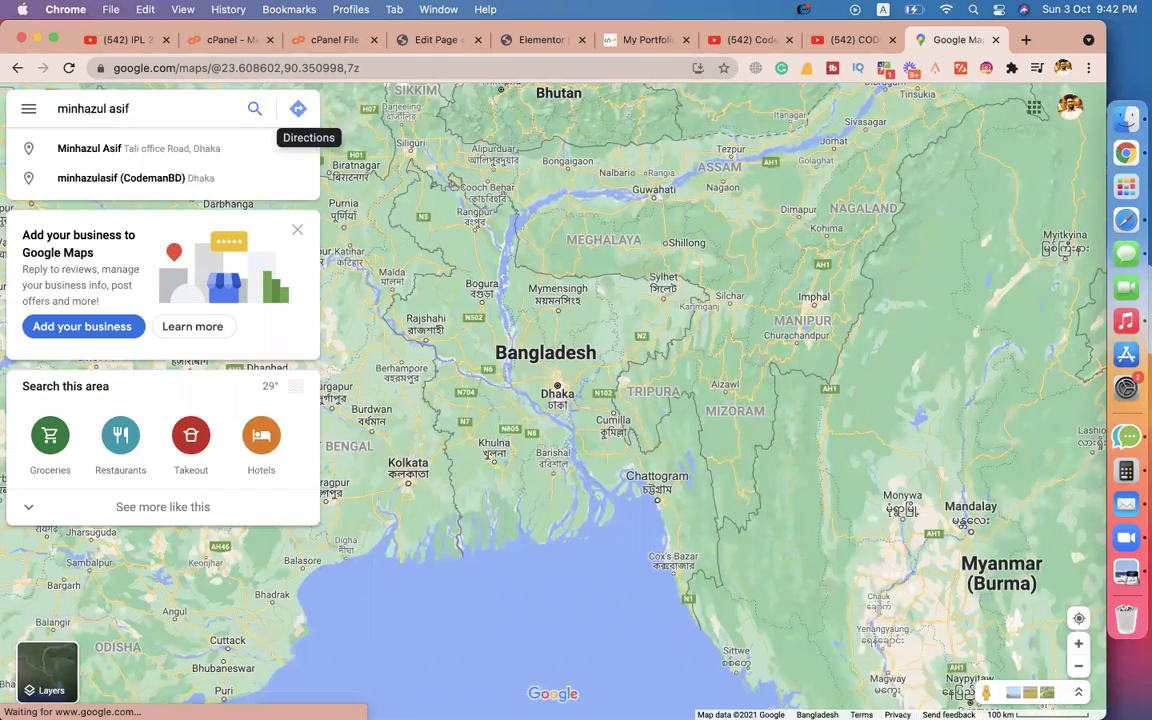
pyautogui.press('Return')
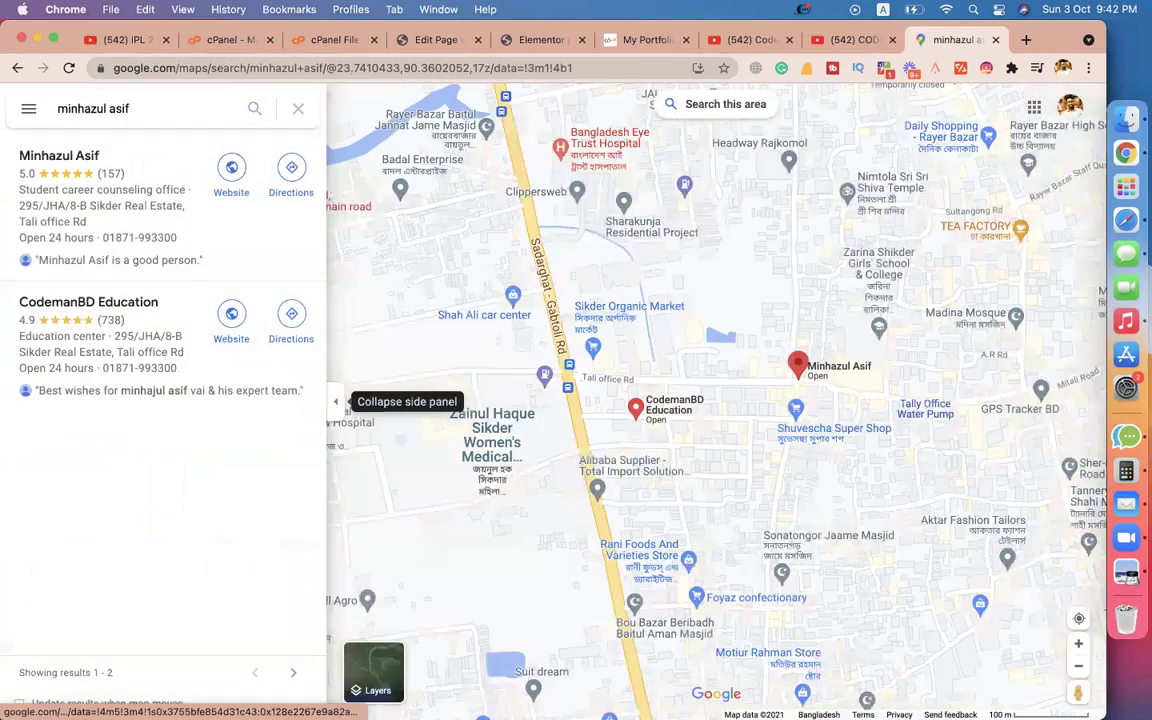
pyautogui.click(60, 155)
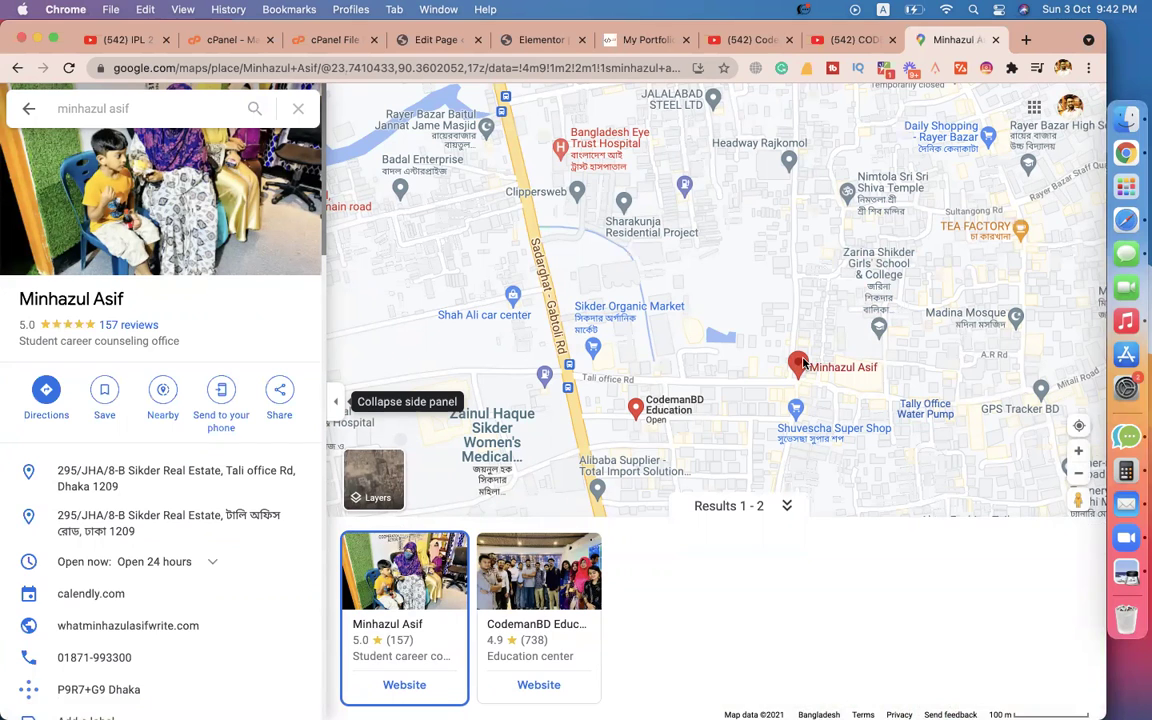
# Copy the office's embed-a-map HTML code from the Share options.
pyautogui.click(279, 396)
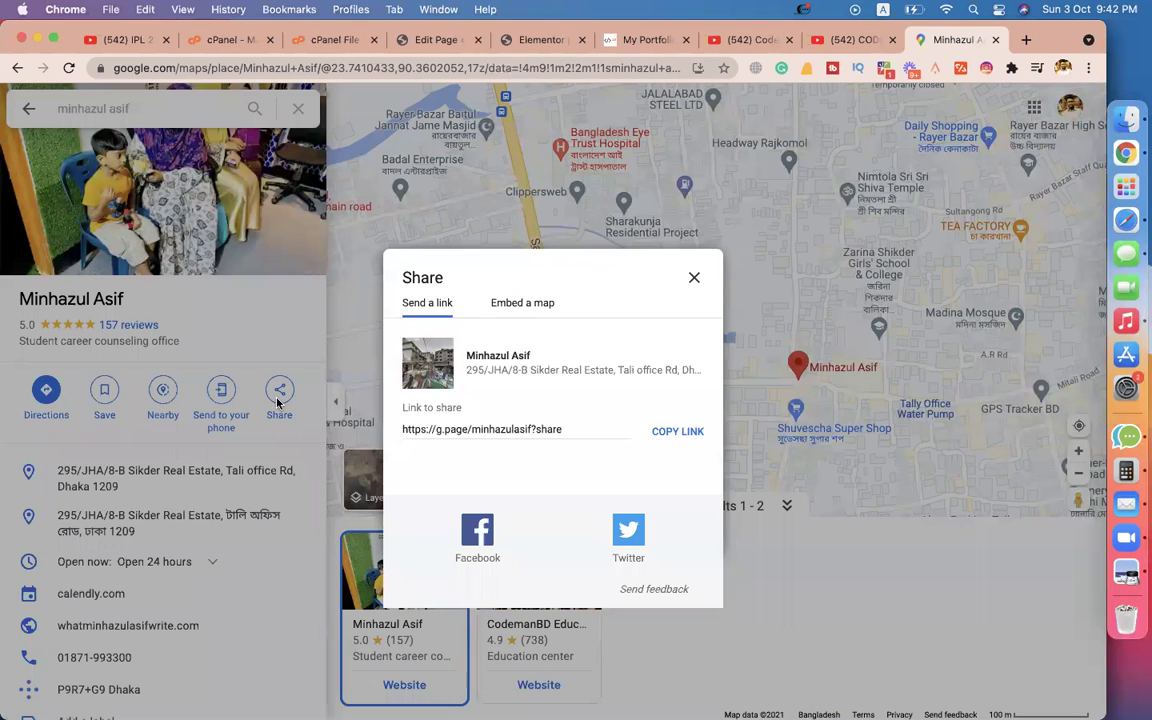
pyautogui.click(513, 302)
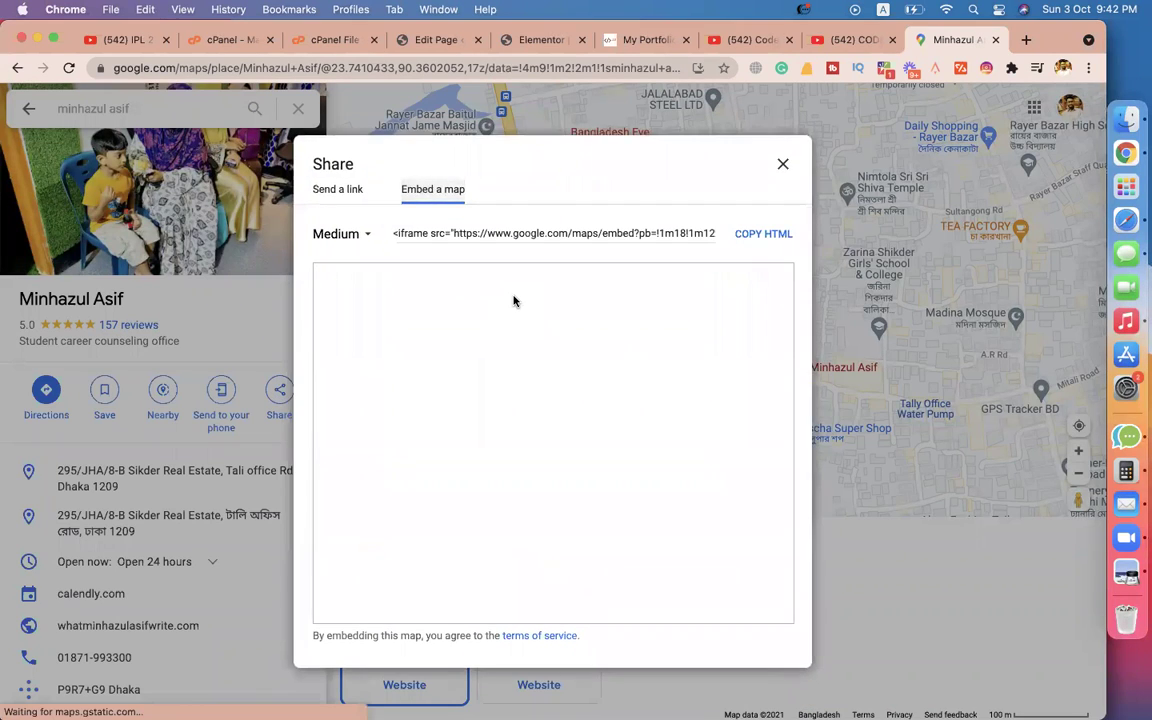
pyautogui.click(759, 235)
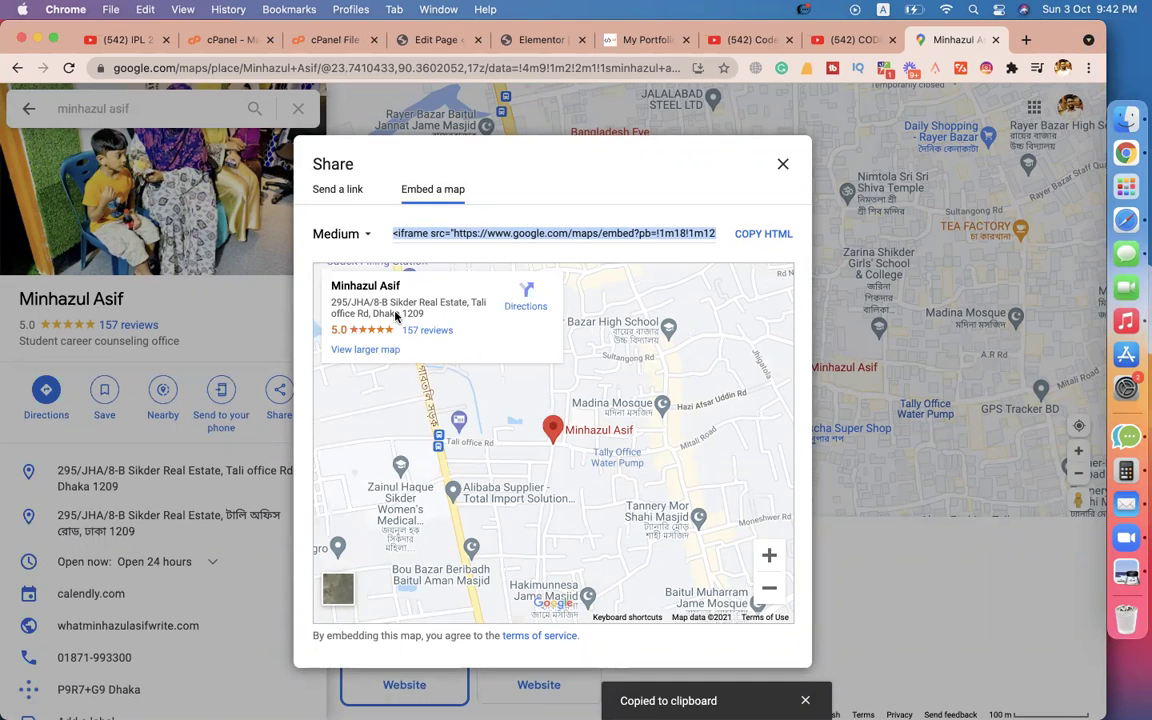
pyautogui.press('super+t')
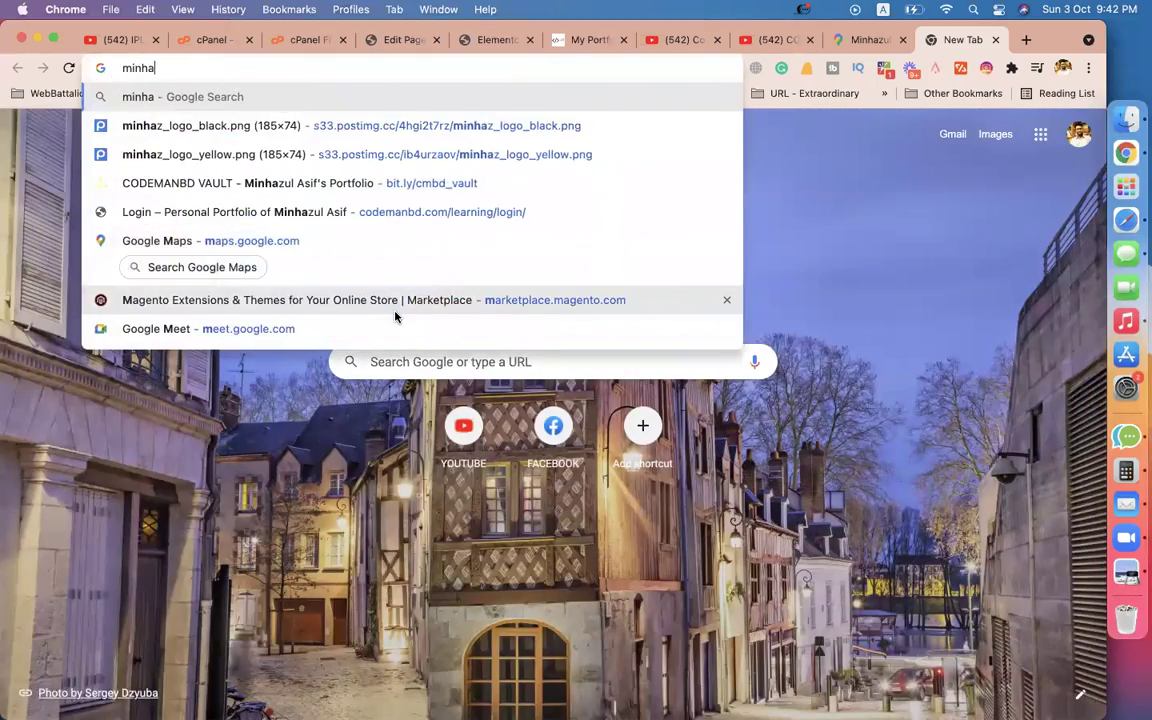
# Search Google for the owner's name.
pyautogui.press('Return')
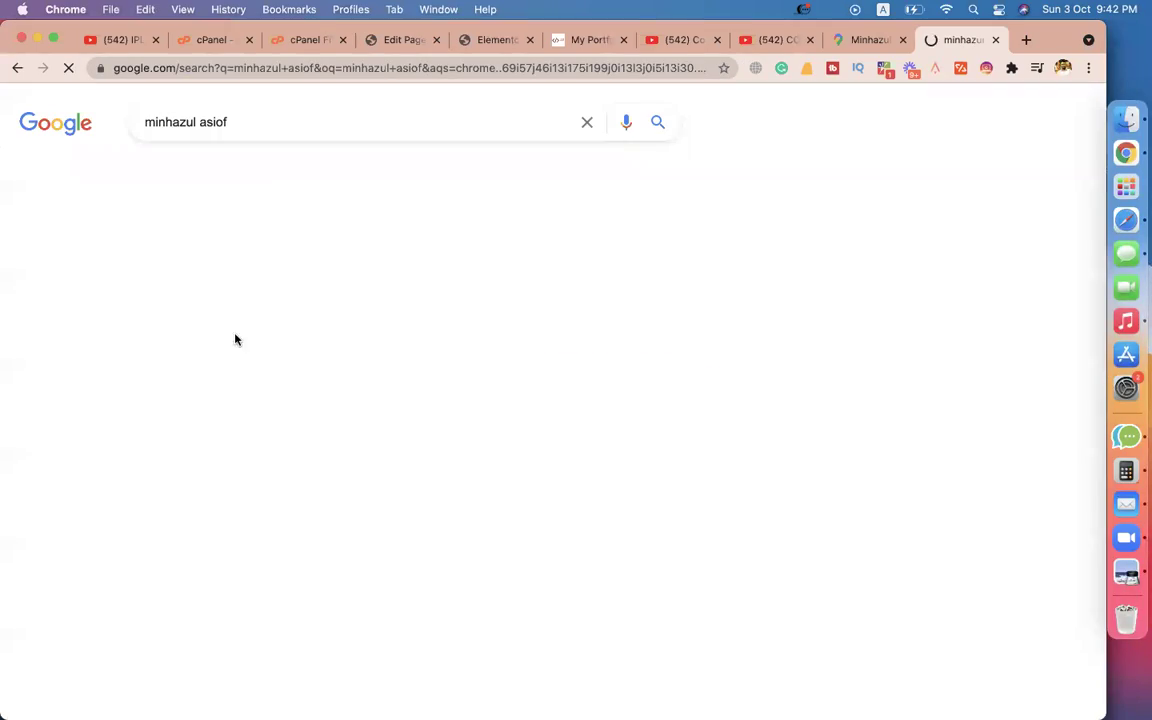
pyautogui.click(198, 115)
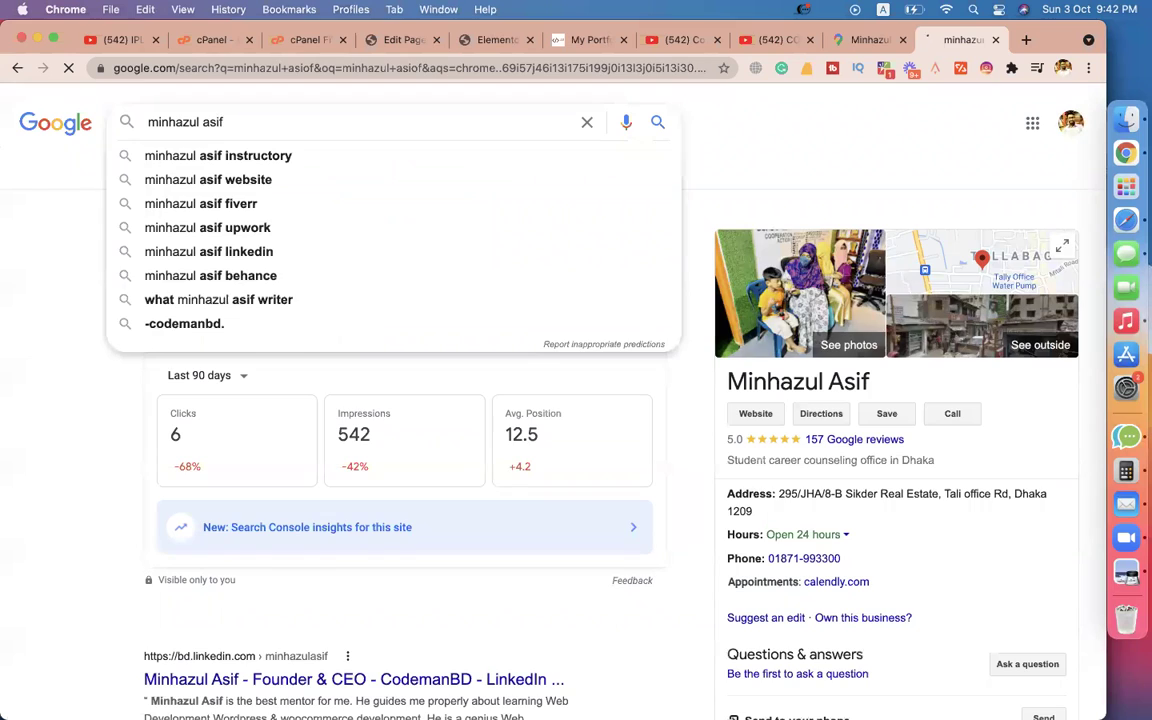
pyautogui.press('Return')
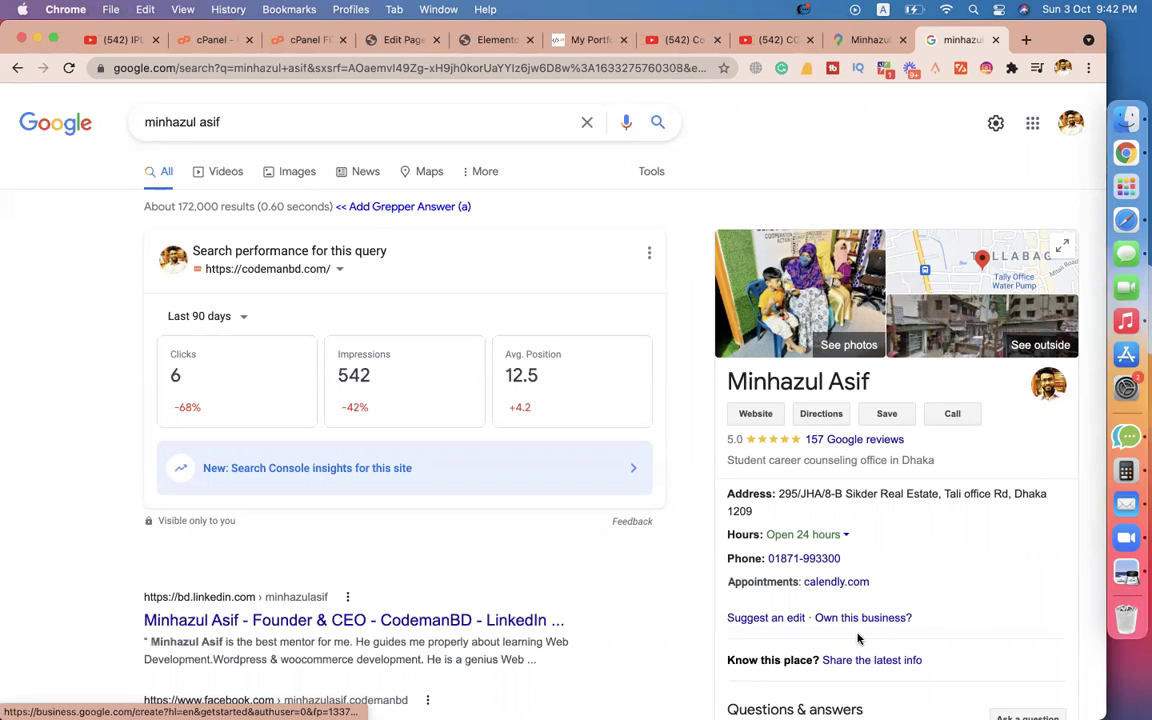
# Scroll through the results and browse five posts in the business's knowledge-panel carousel.
pyautogui.scroll(-5, 857, 637)
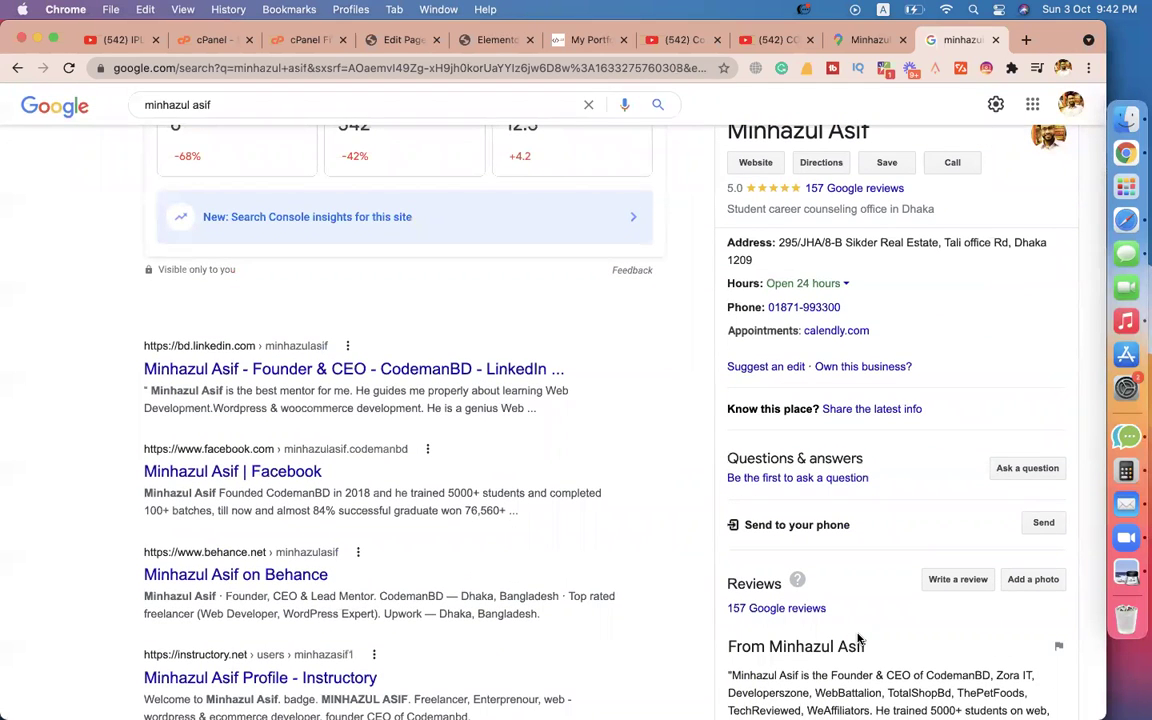
pyautogui.scroll(-4, 857, 637)
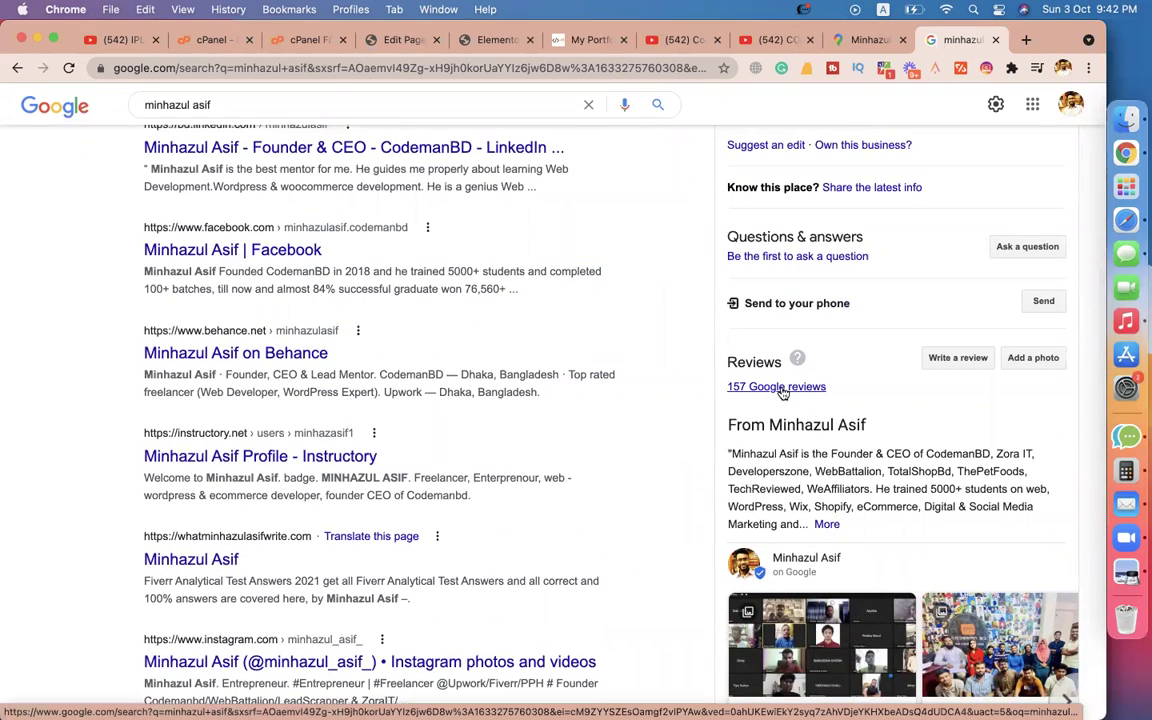
pyautogui.scroll(-5, 783, 393)
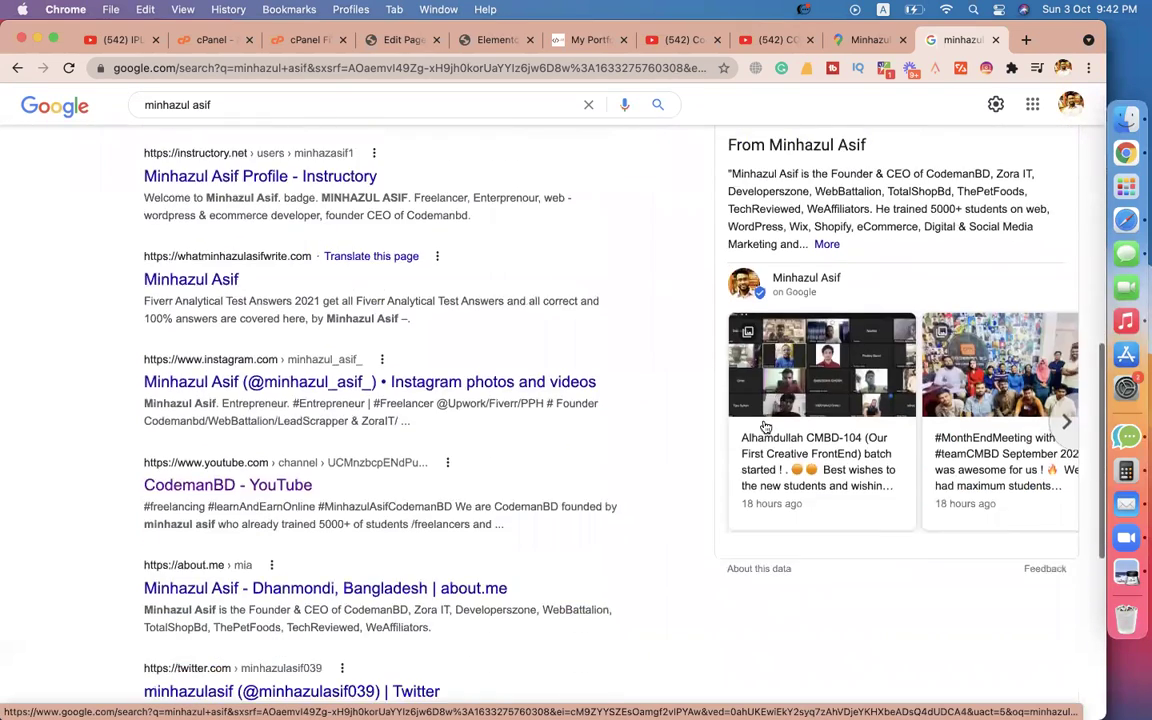
pyautogui.click(1064, 418)
pyautogui.click(1064, 418)
pyautogui.click(1064, 418)
pyautogui.click(1064, 418)
pyautogui.click(1064, 418)
pyautogui.scroll(10, 895, 416)
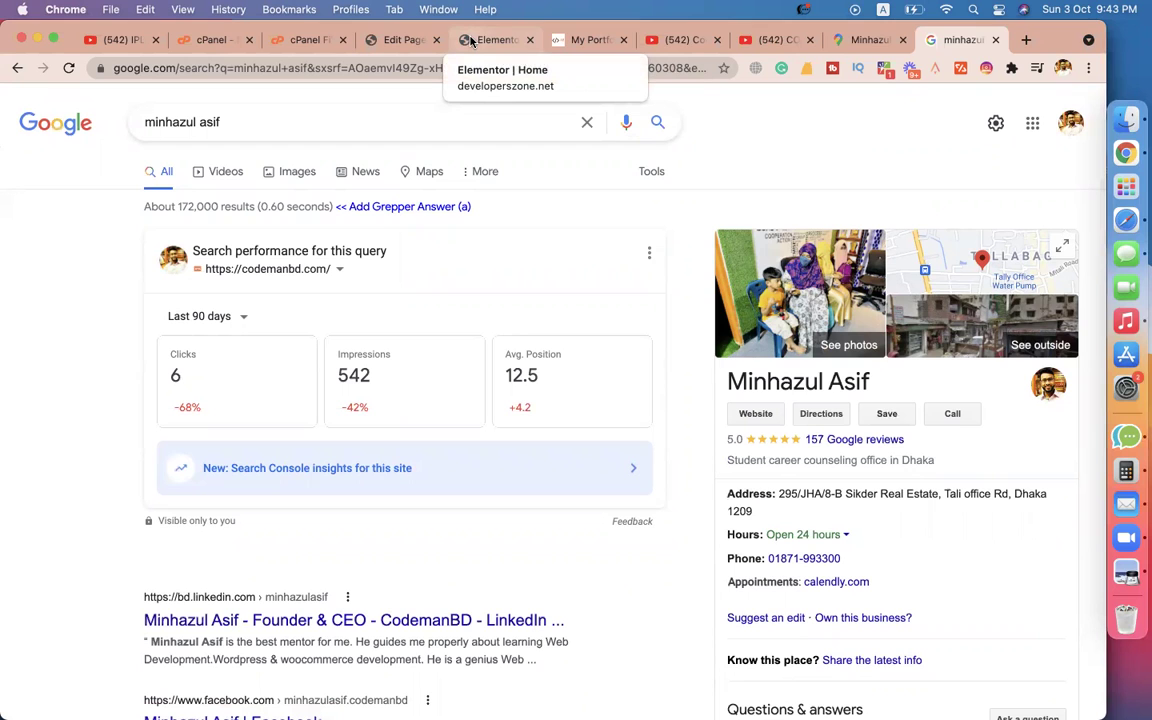
# Back in Elementor, drag an HTML widget from a 'code' search into the right column.
pyautogui.click(690, 40)
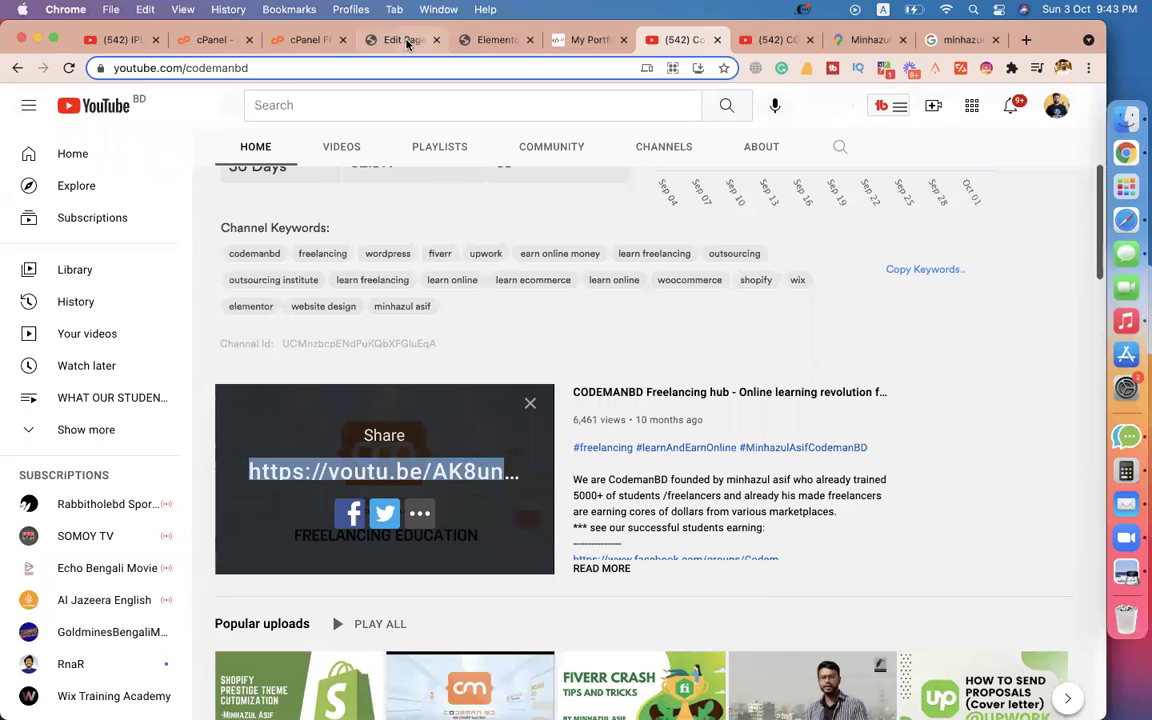
pyautogui.click(404, 40)
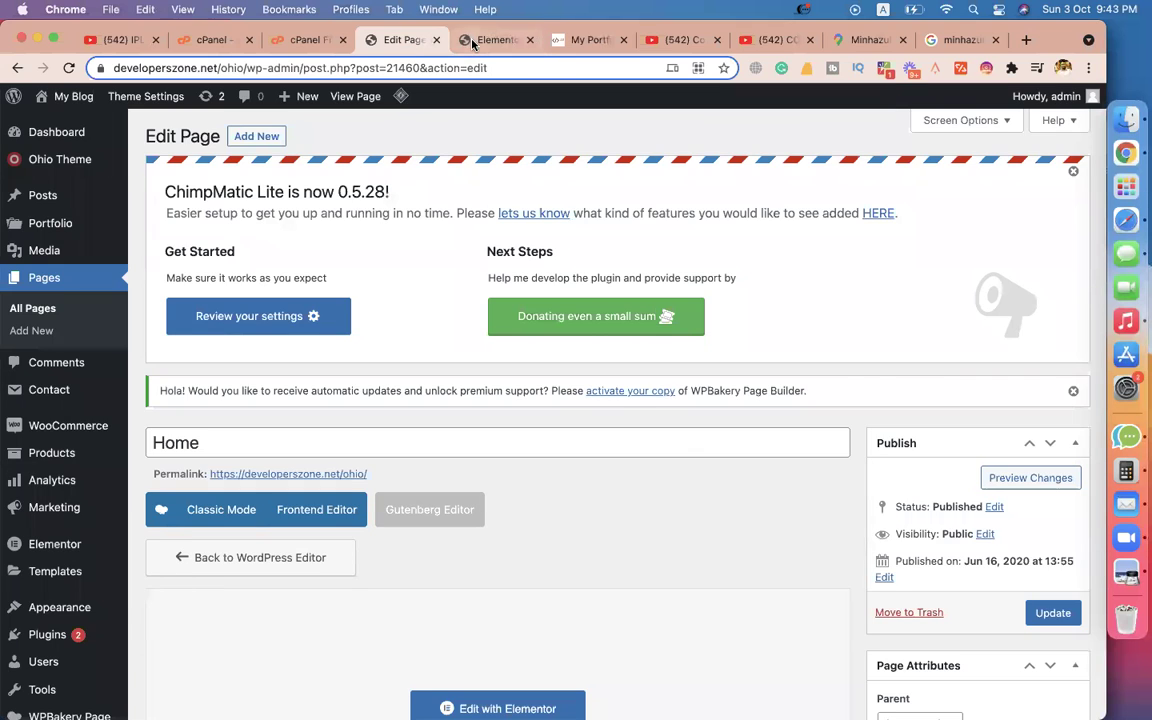
pyautogui.click(490, 40)
pyautogui.click(786, 289)
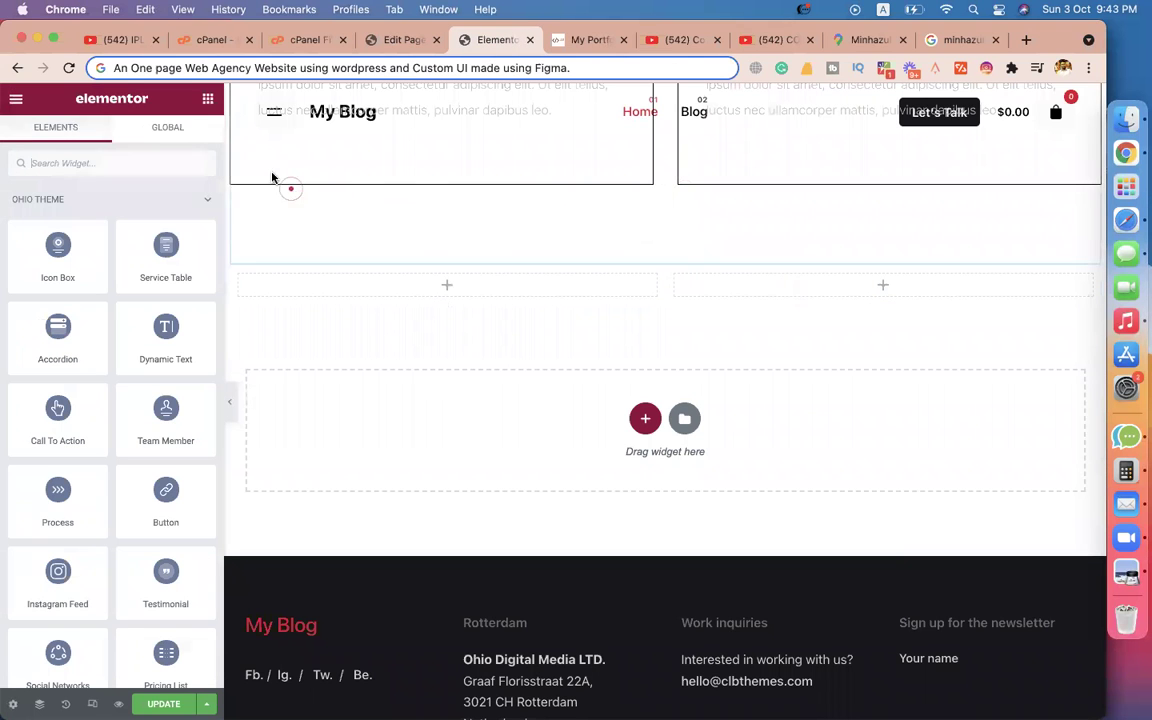
pyautogui.write('code')
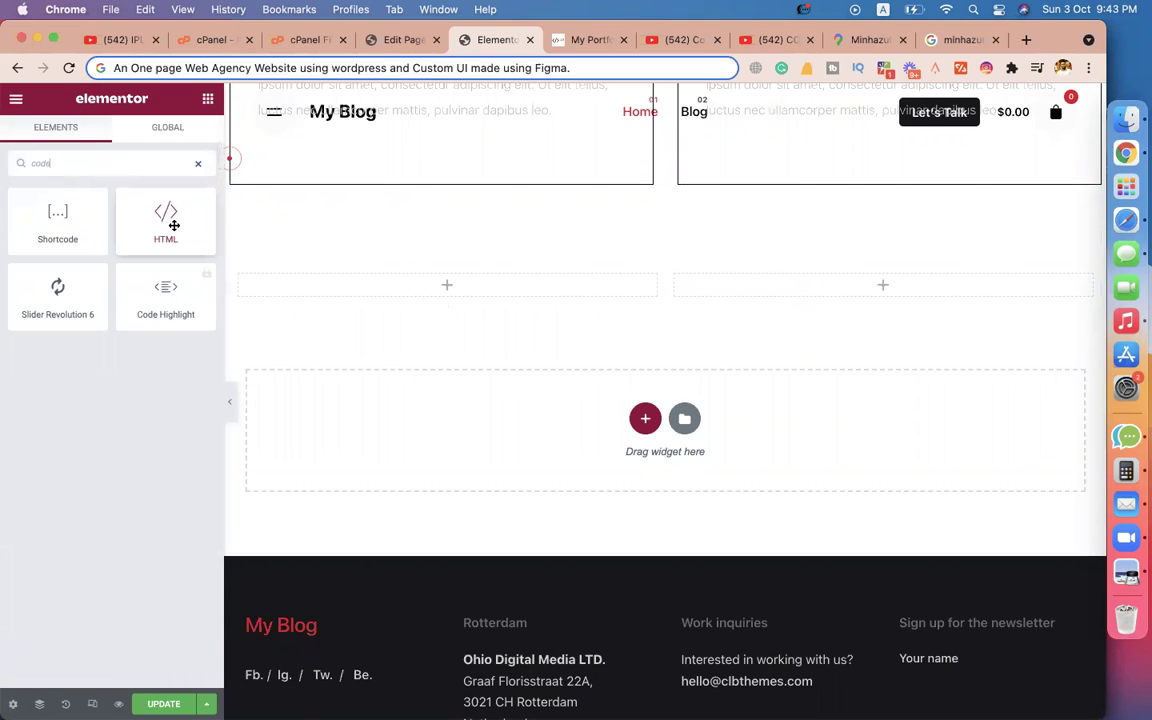
pyautogui.moveTo(174, 226); pyautogui.dragTo(844, 278)
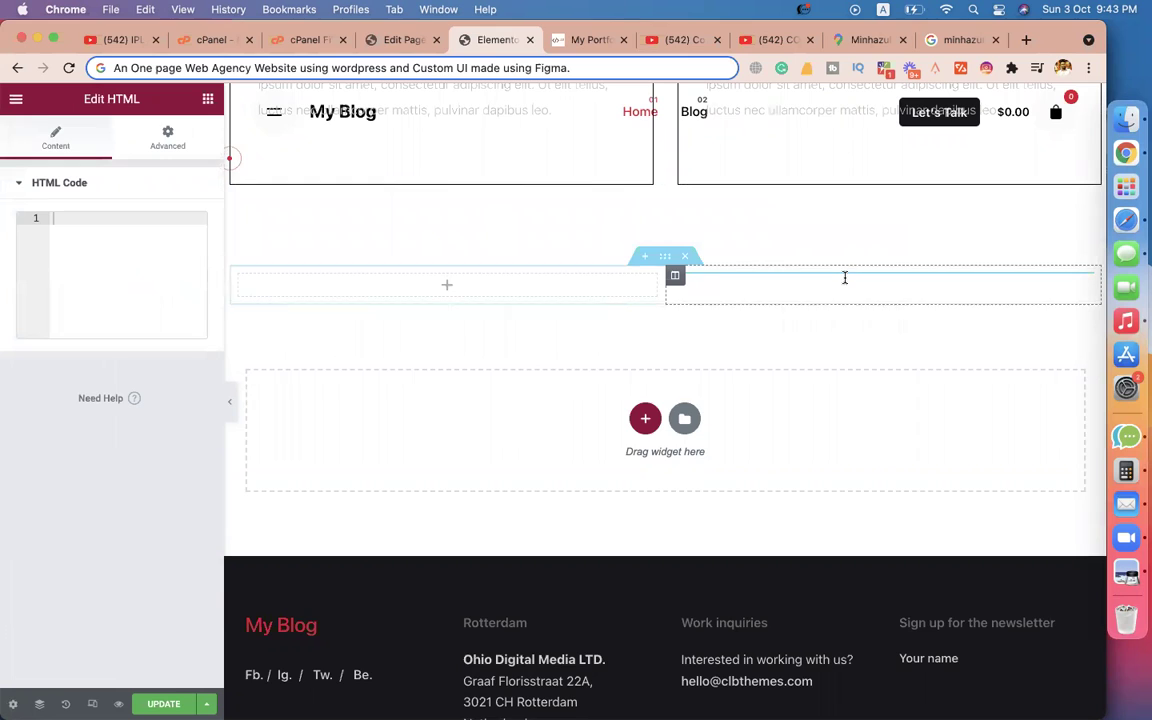
# Paste the Google Maps iframe embed code into the HTML widget.
pyautogui.click(156, 268)
pyautogui.press('super+v')
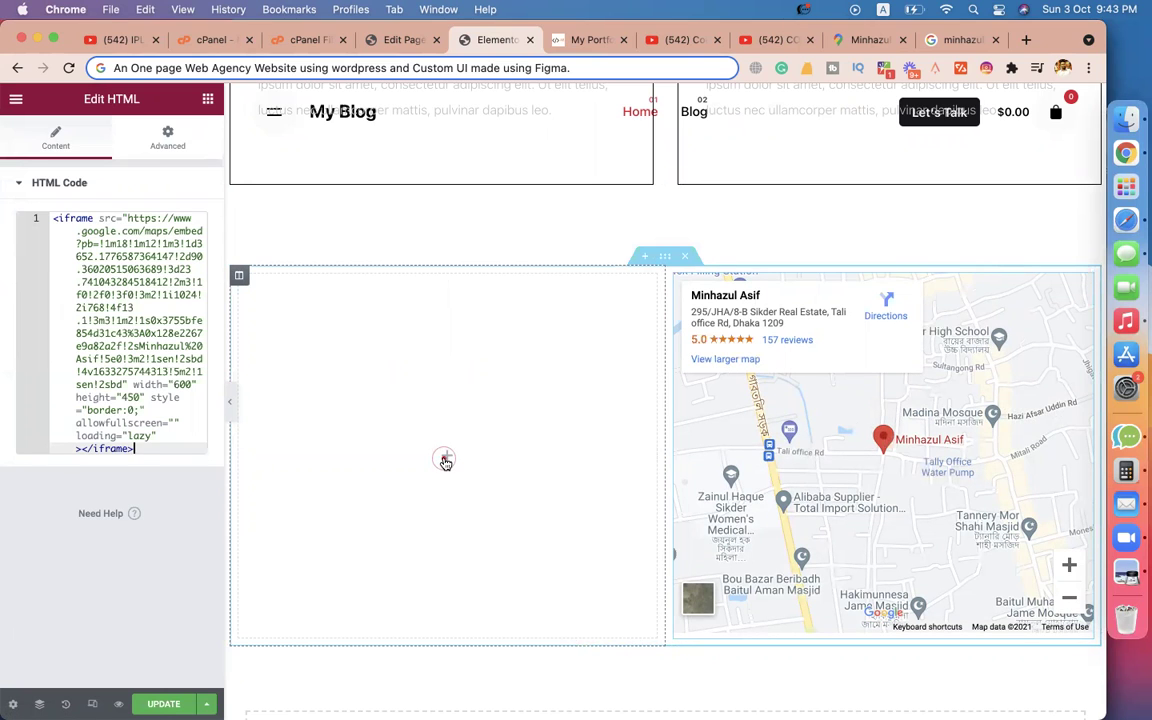
pyautogui.click(445, 461)
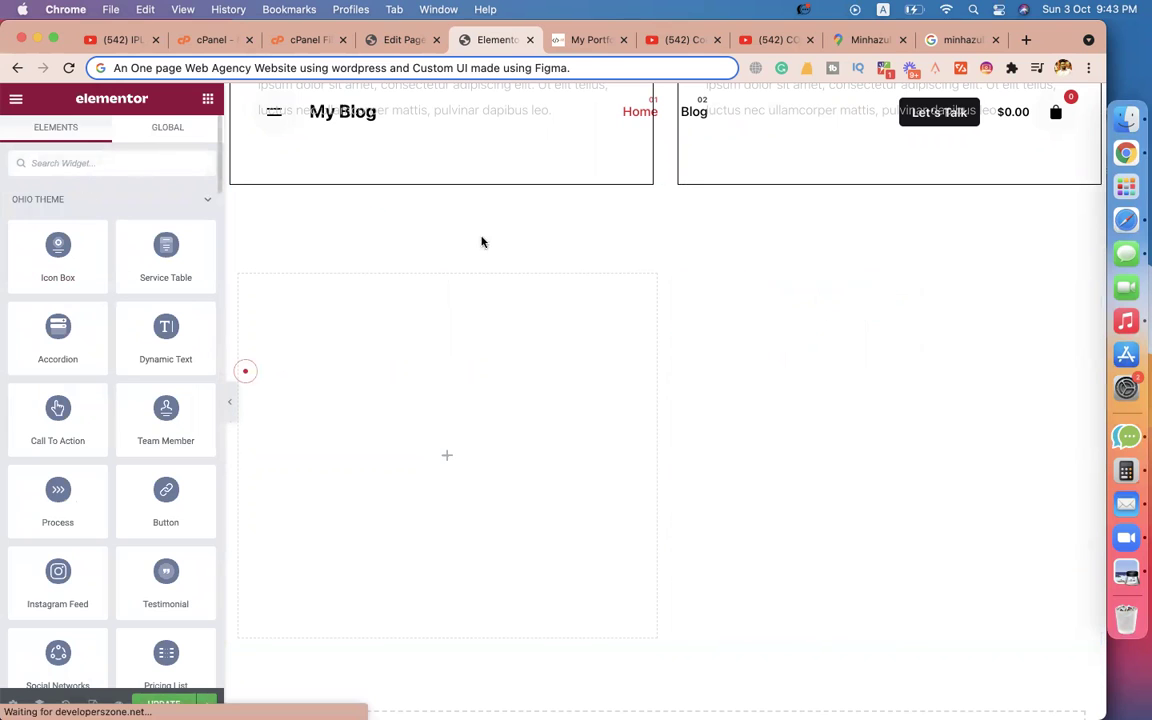
# Add an empty section above the map and browse the library's Blocks for 'con' contact designs.
pyautogui.click(643, 261)
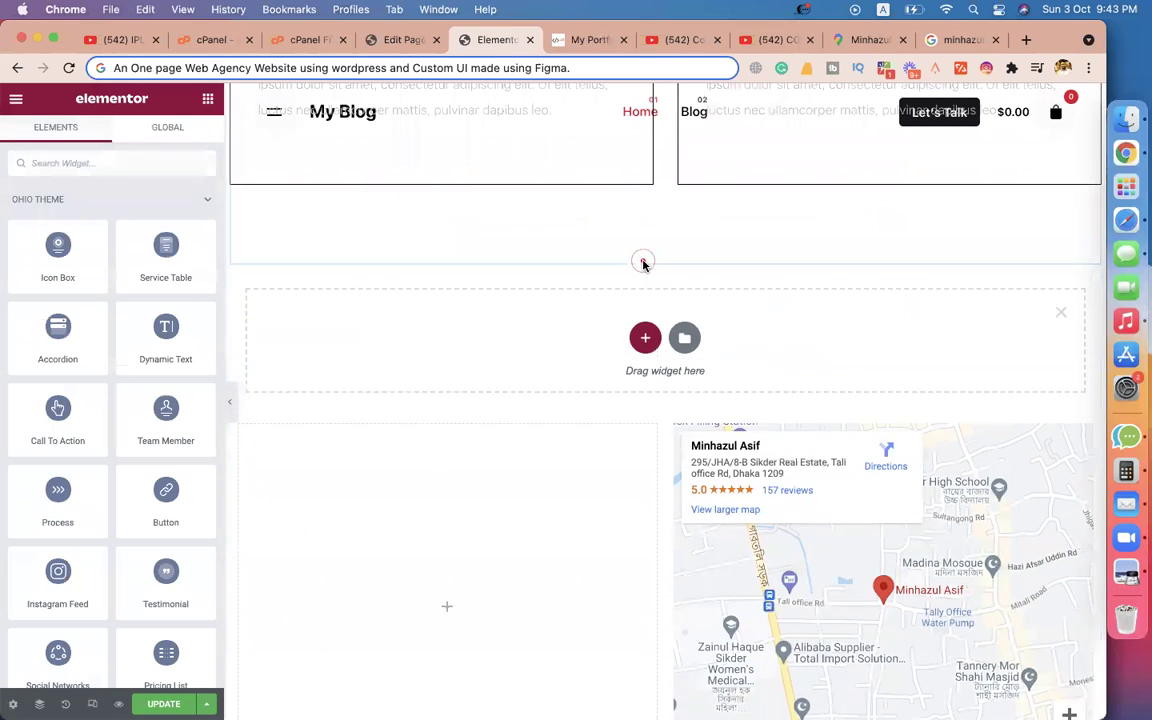
pyautogui.click(685, 339)
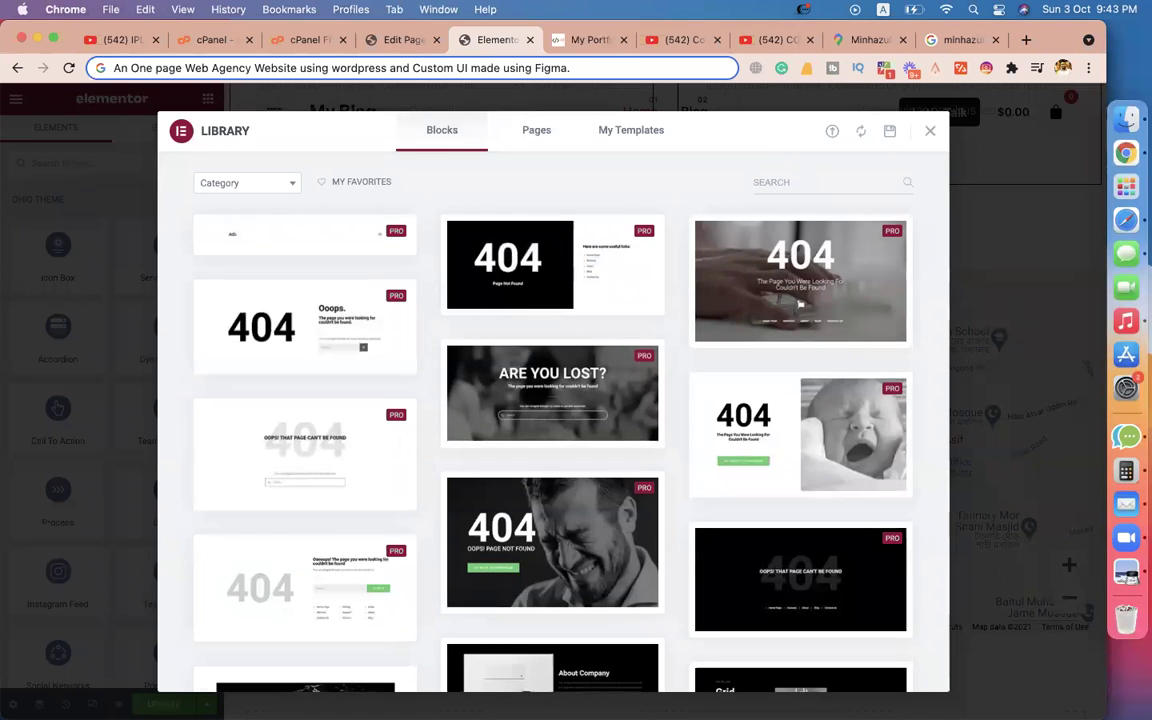
pyautogui.write('contact')
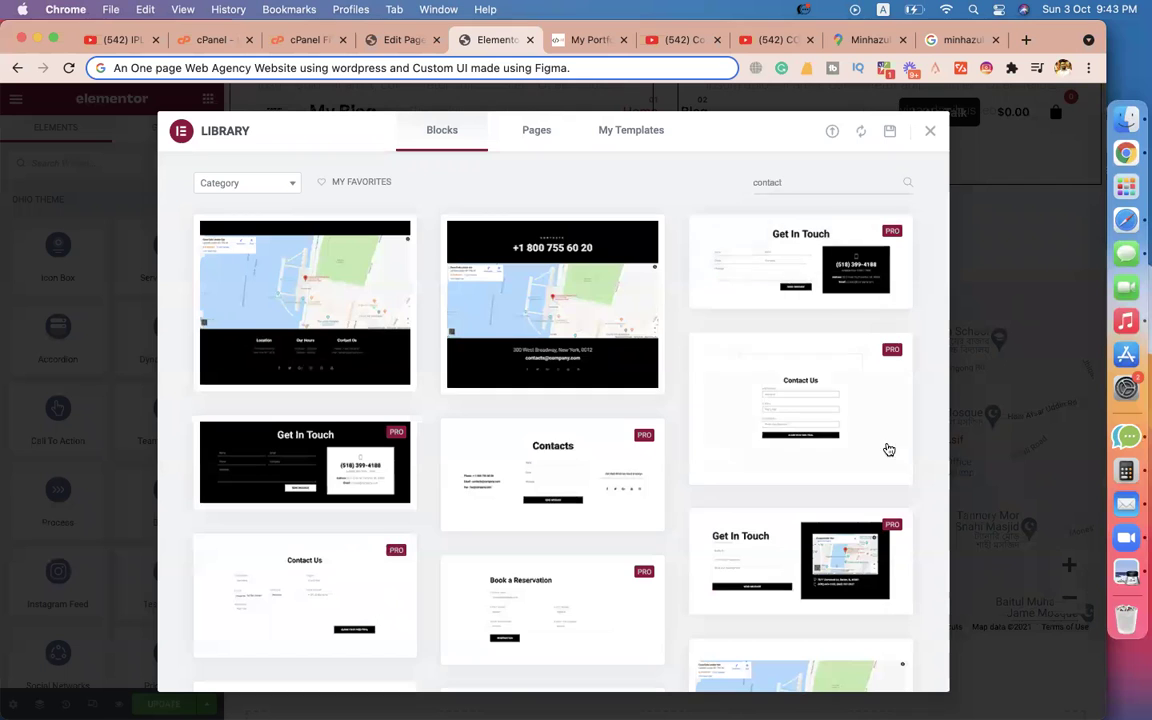
pyautogui.scroll(-5, 888, 450)
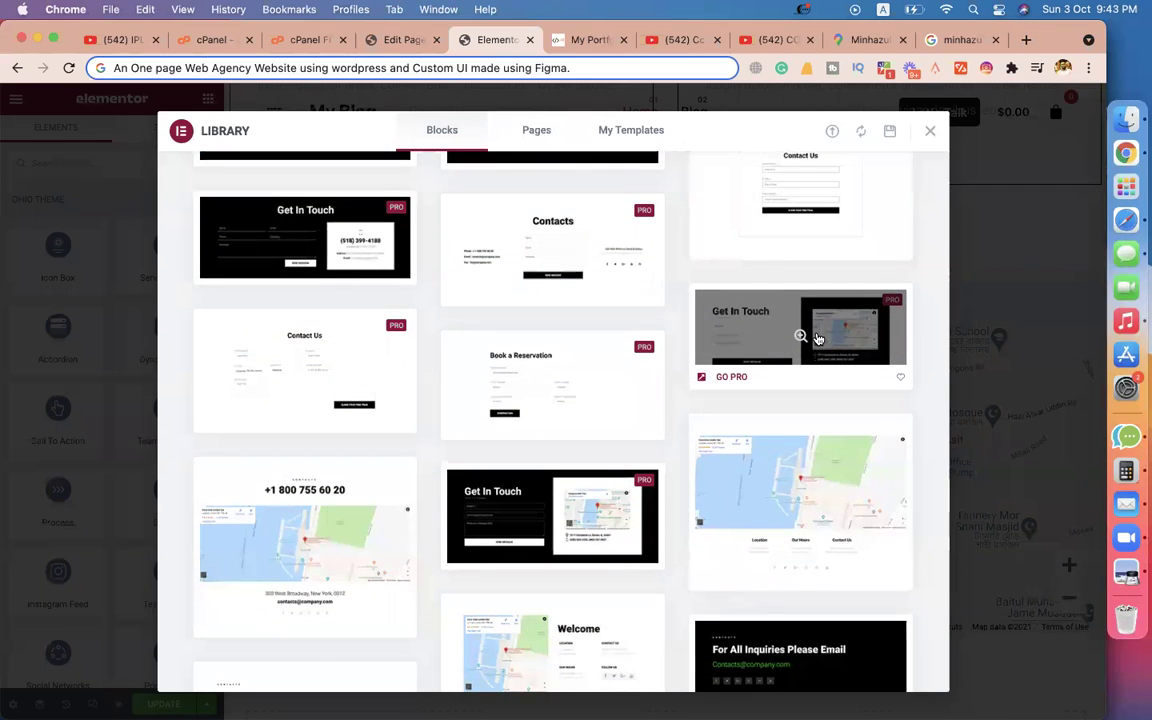
pyautogui.scroll(-5, 661, 550)
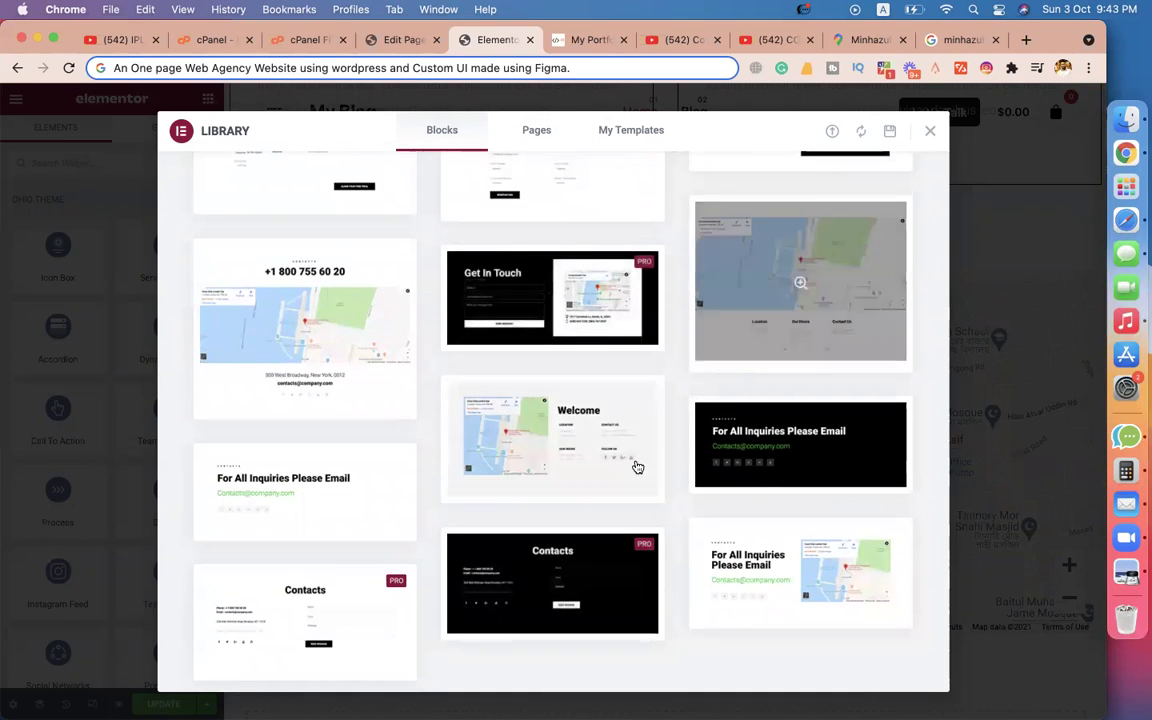
pyautogui.scroll(10, 638, 465)
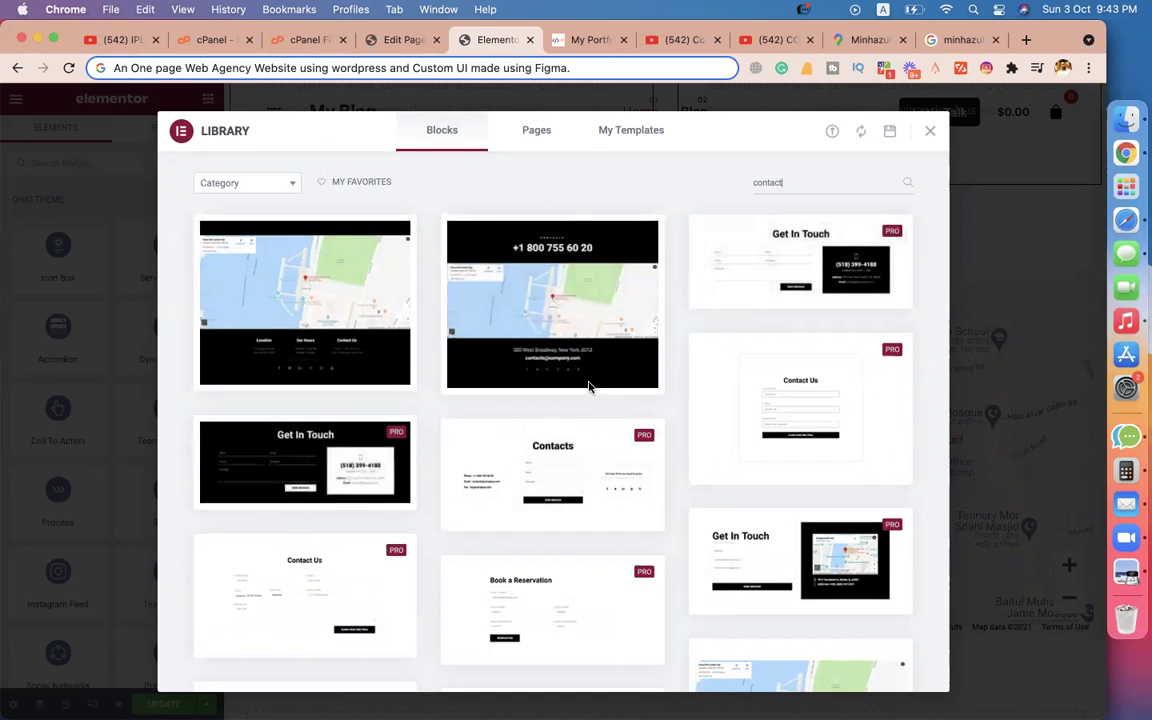
# Move across the browser tabs to the WordPress Edit Page screen.
pyautogui.click(588, 40)
pyautogui.click(495, 40)
pyautogui.click(398, 42)
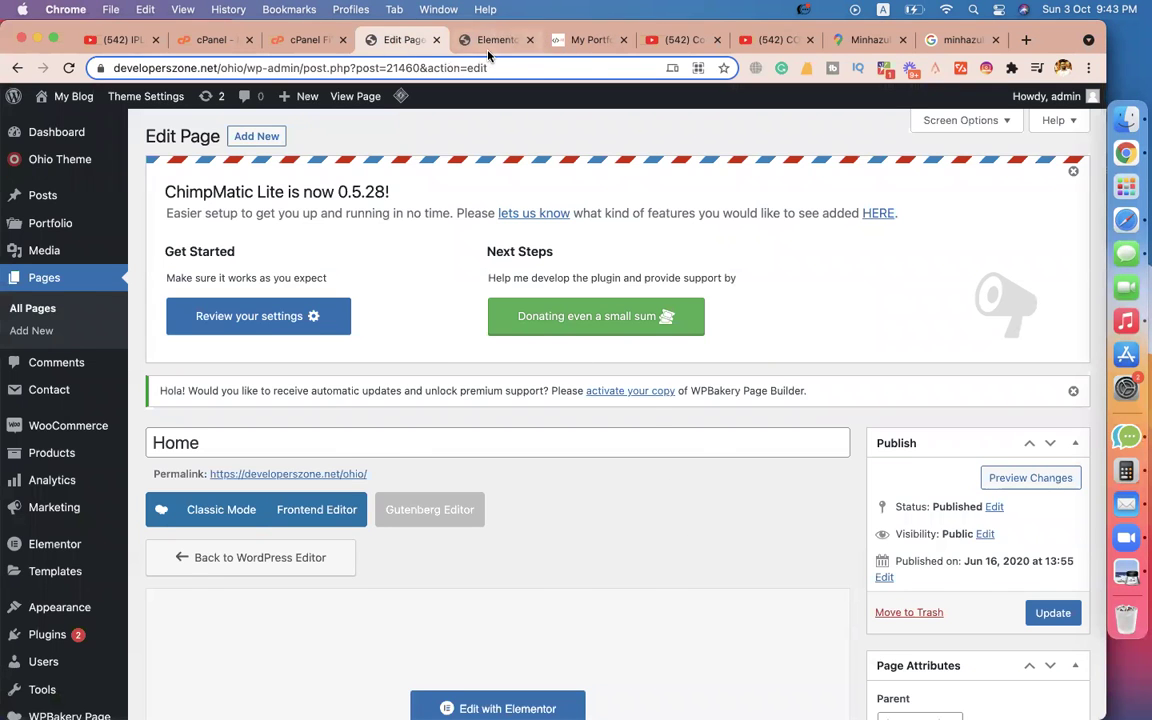
# Close the Elementor template library in the editor tab.
pyautogui.click(493, 40)
pyautogui.click(933, 133)
pyautogui.scroll(-2, 939, 259)
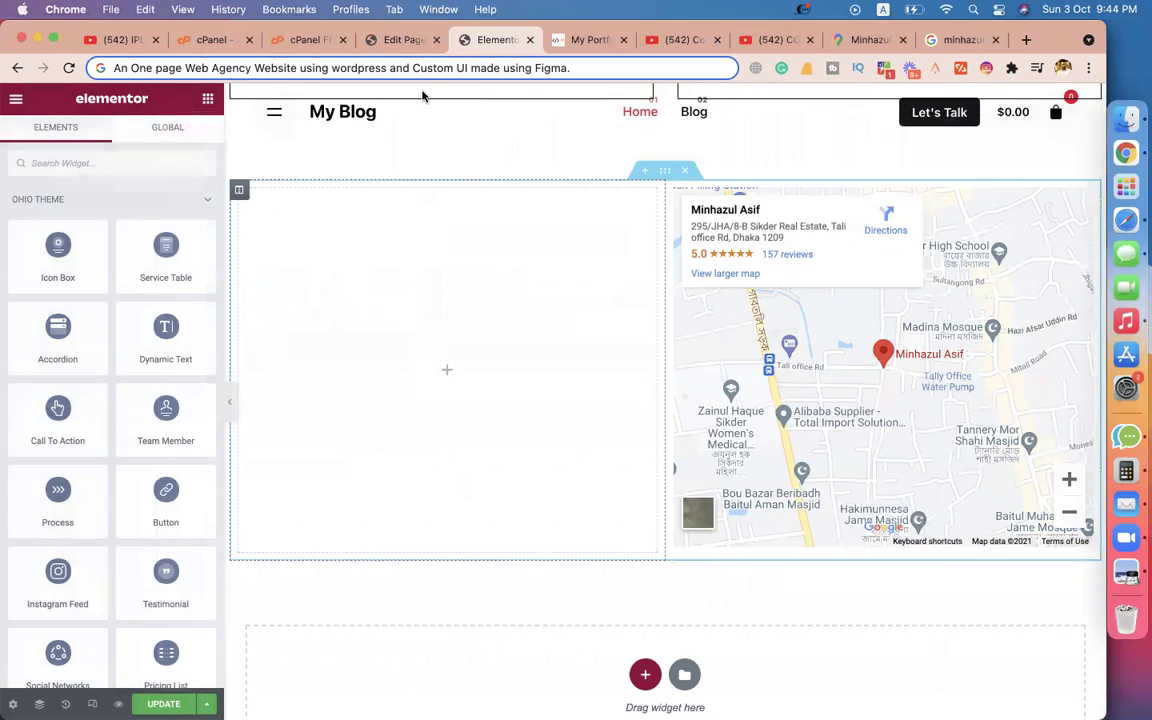
# Go to the WordPress admin's installed Plugins list.
pyautogui.click(365, 40)
pyautogui.moveTo(22, 663)
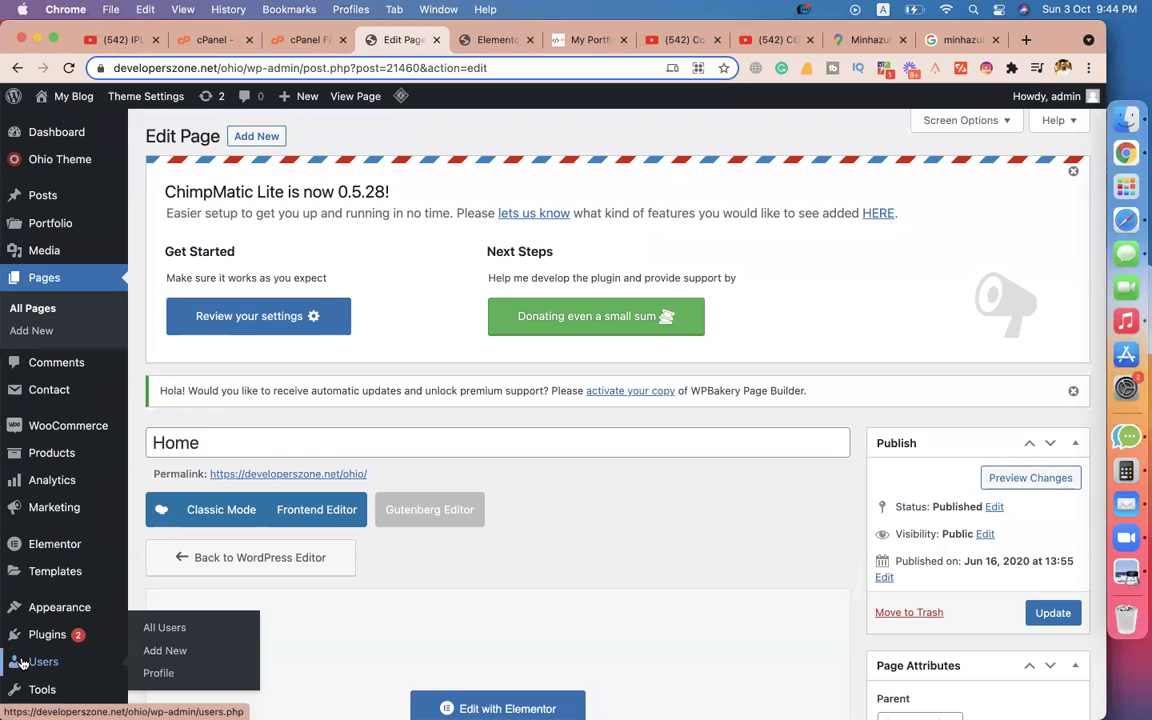
pyautogui.scroll(-6, 22, 663)
pyautogui.scroll(3, 22, 663)
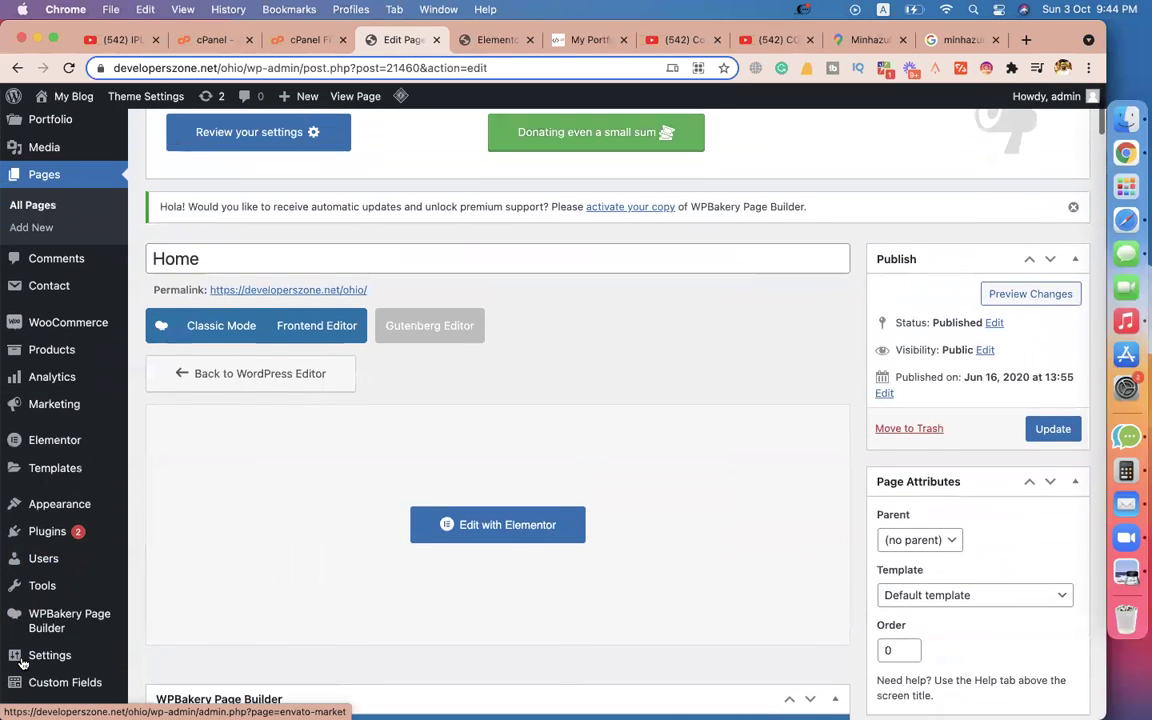
pyautogui.scroll(1, 22, 663)
pyautogui.moveTo(36, 311)
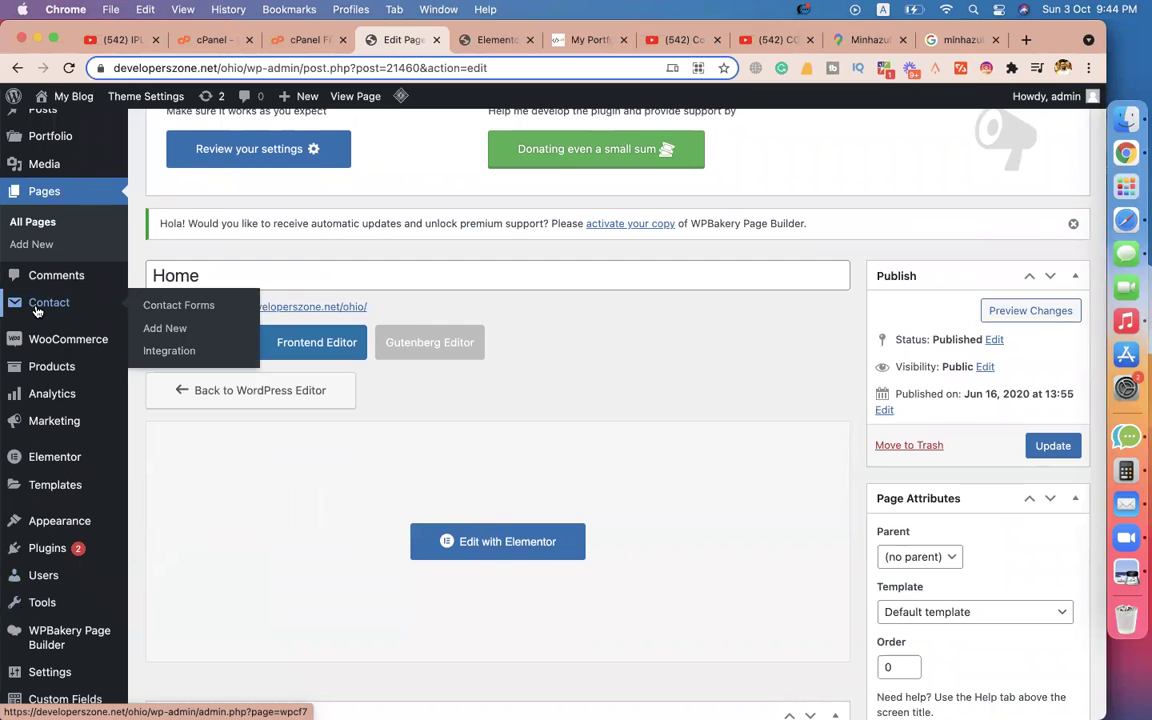
pyautogui.click(58, 552)
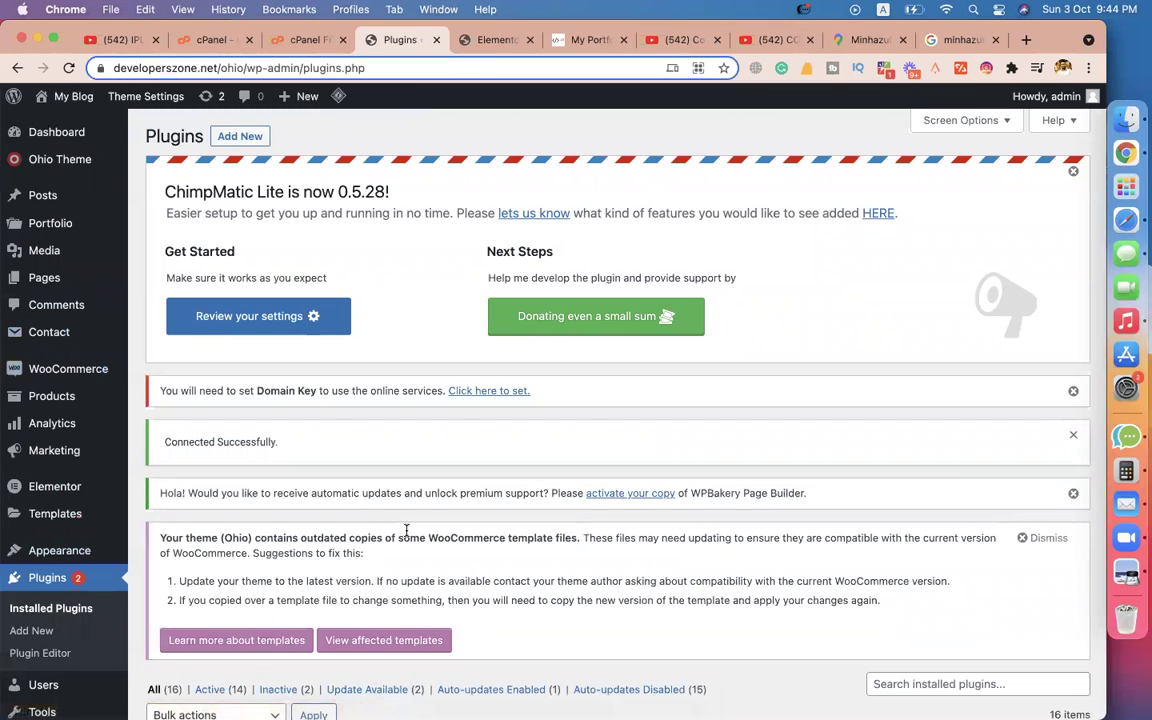
# Search the plugin directory under Add New for 'contact form 7'.
pyautogui.click(254, 143)
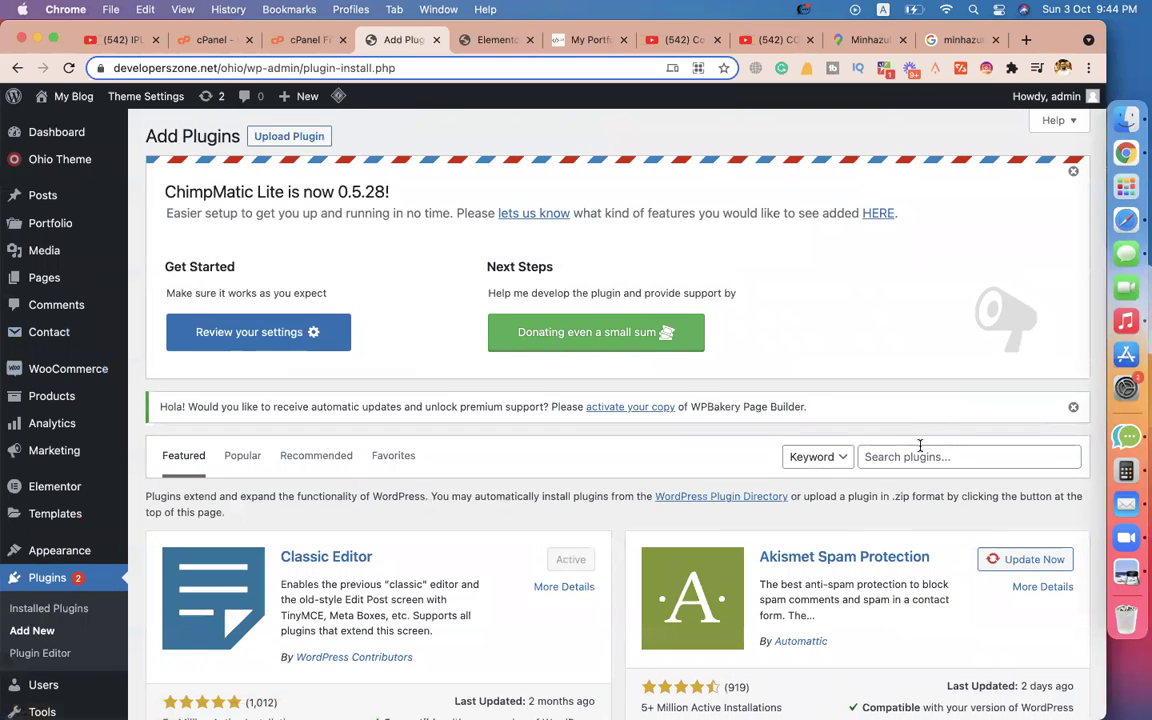
pyautogui.click(918, 458)
pyautogui.write('contact form 7')
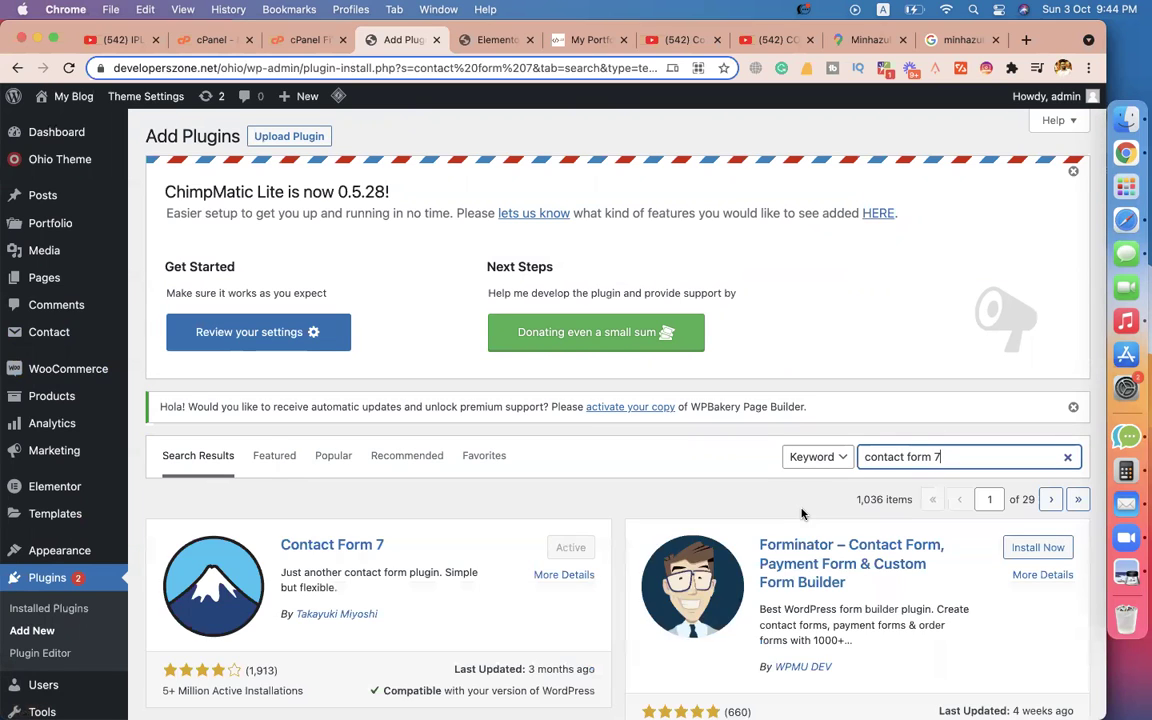
pyautogui.scroll(-2, 689, 470)
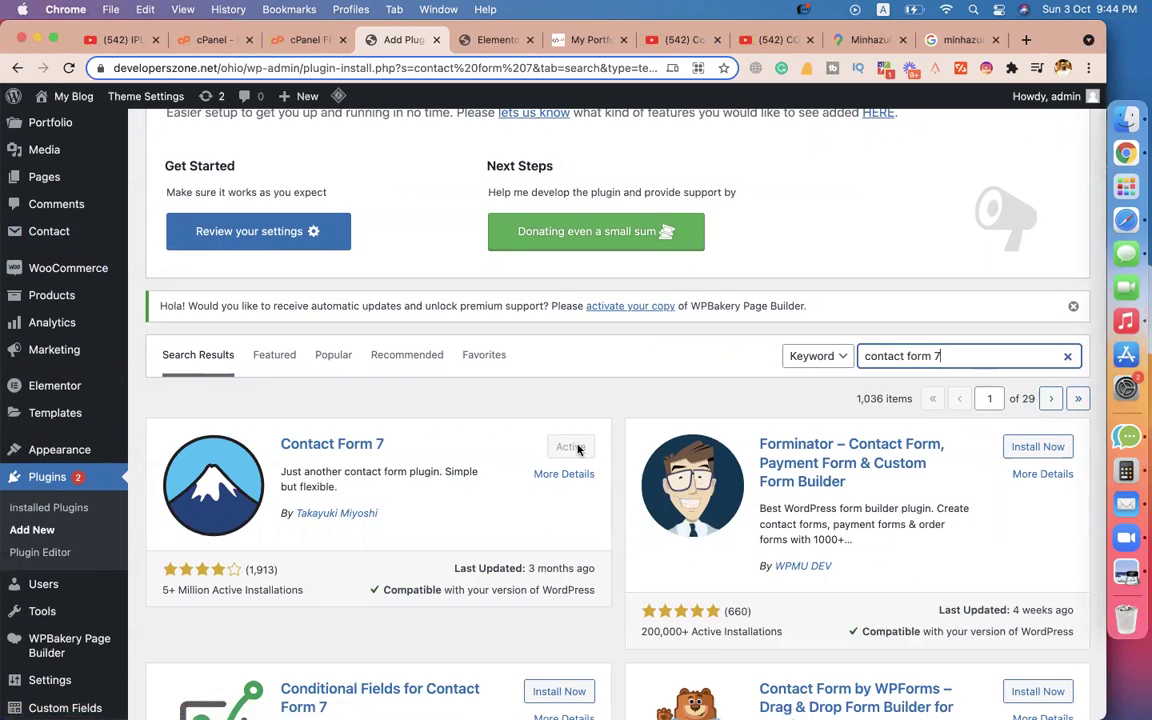
# Confirm Contact Form 7 shows Active and go to its Contact Forms list.
pyautogui.moveTo(100, 360)
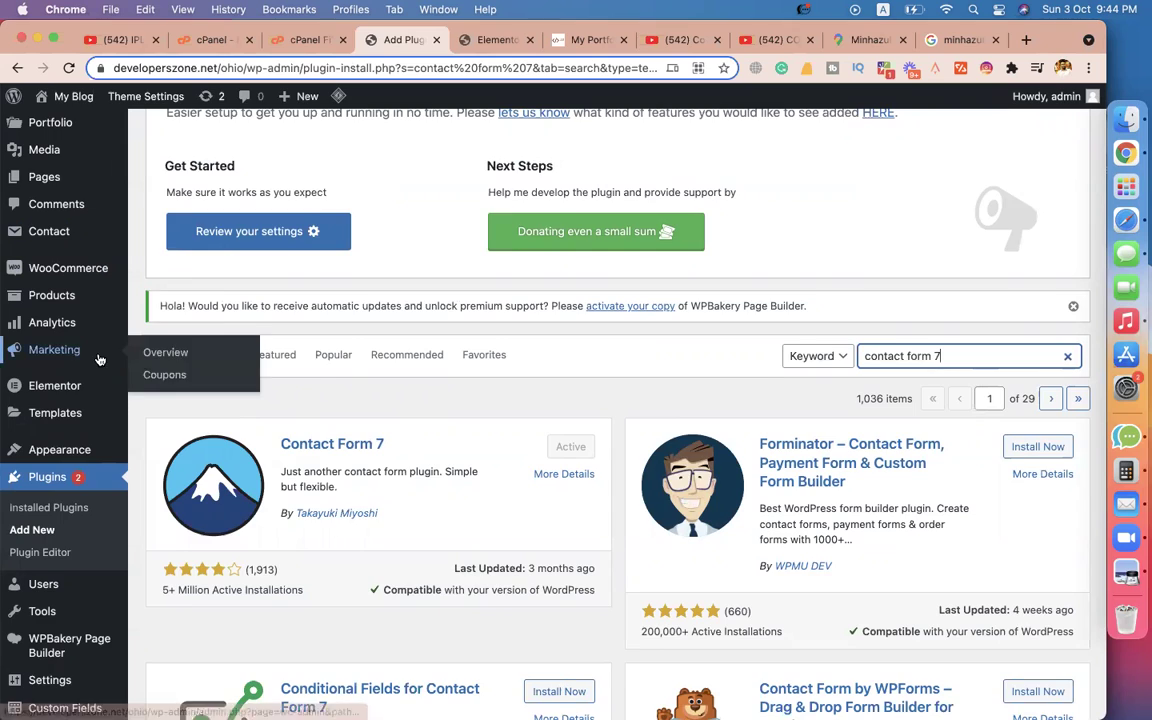
pyautogui.scroll(-3, 100, 360)
pyautogui.scroll(5, 50, 580)
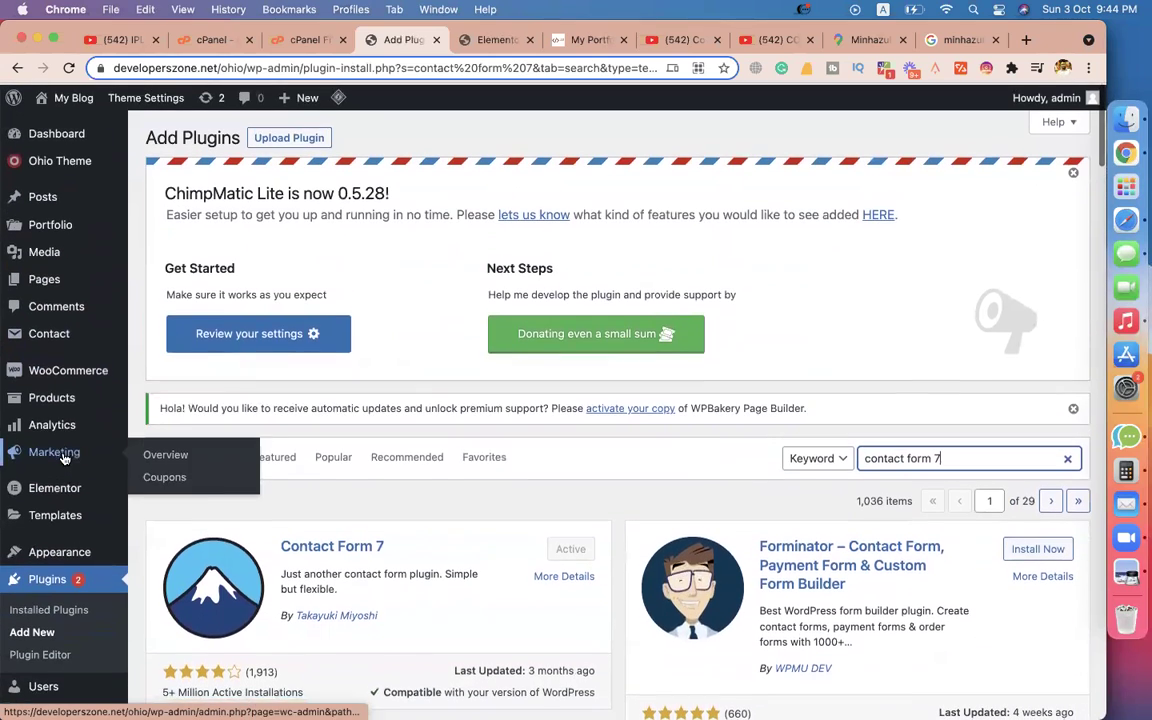
pyautogui.moveTo(40, 331)
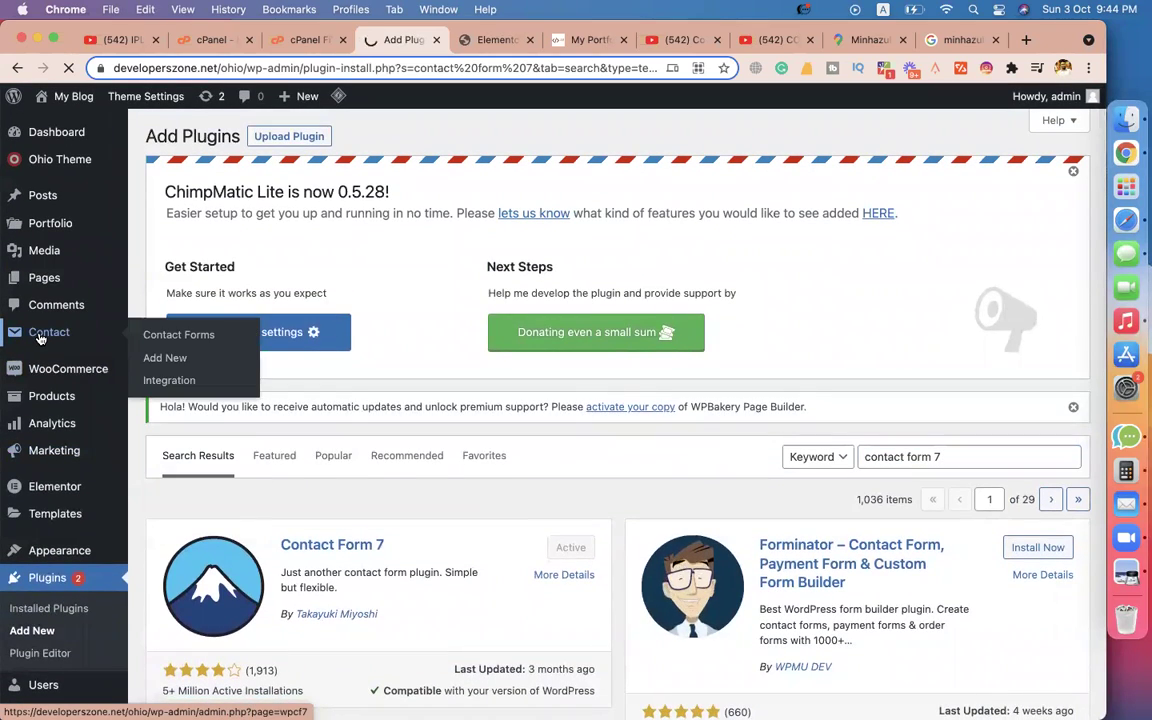
pyautogui.click(40, 338)
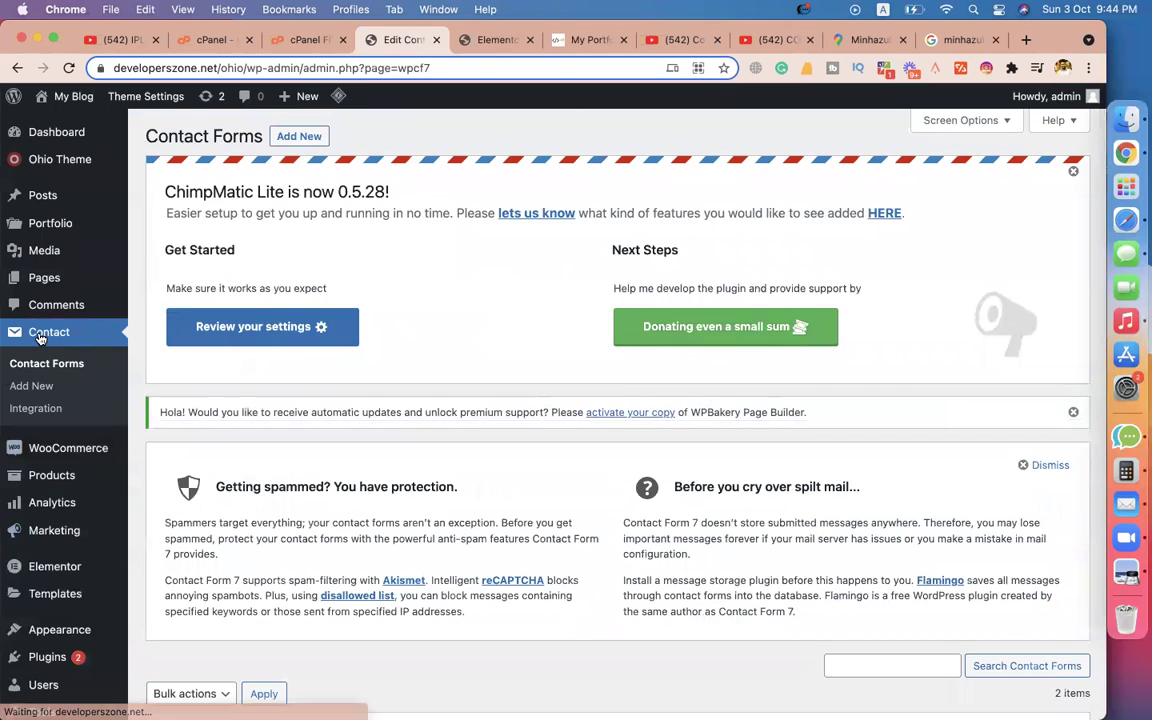
# Copy the [contact-form-7 id="12" title="Contact form 1"] shortcode from the Contact Forms list.
pyautogui.scroll(-5, 224, 375)
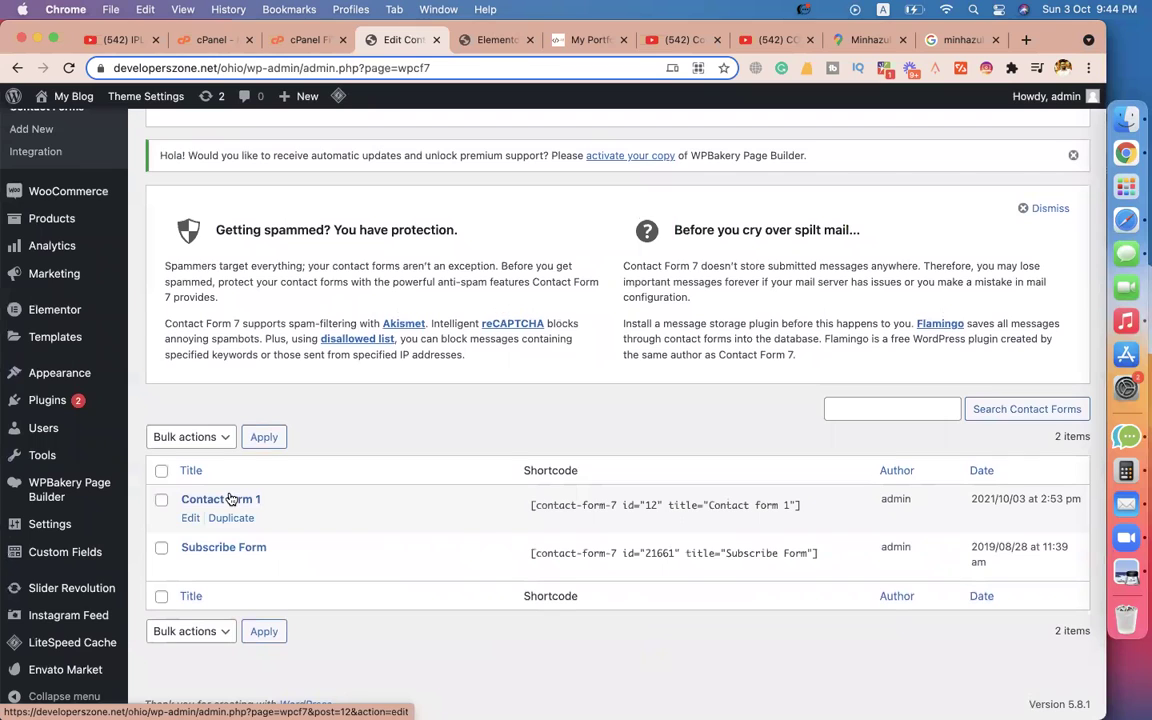
pyautogui.click(555, 507)
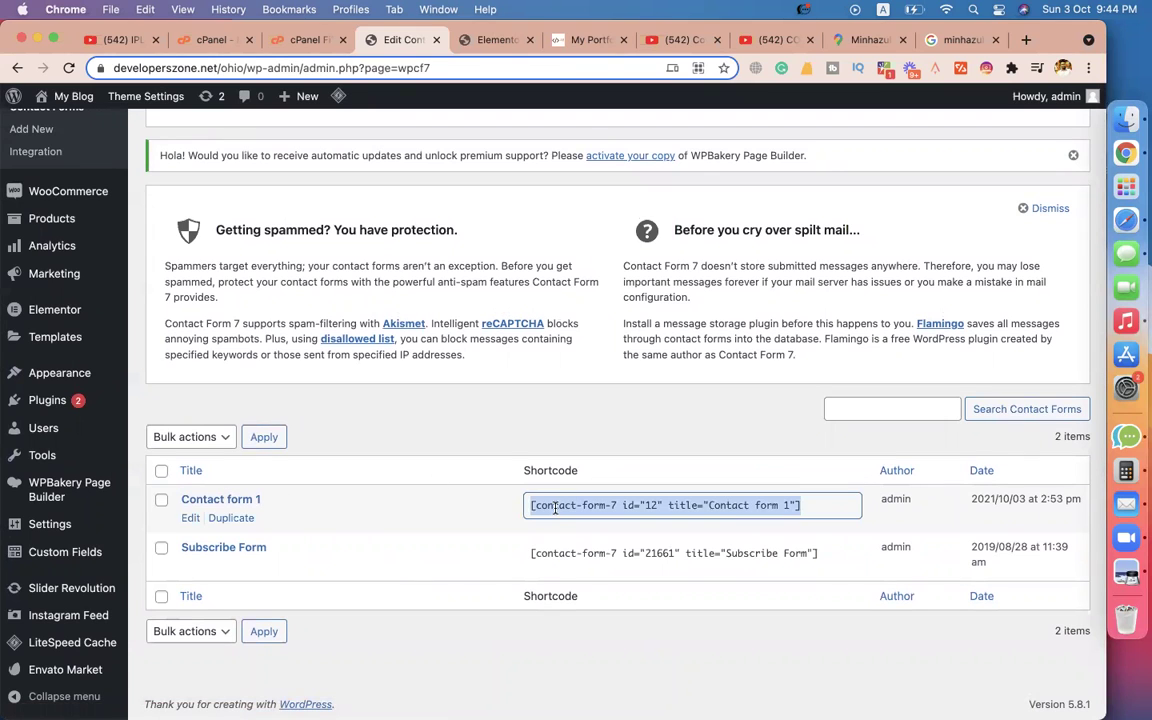
pyautogui.rightClick(555, 507)
pyautogui.click(578, 540)
pyautogui.click(862, 39)
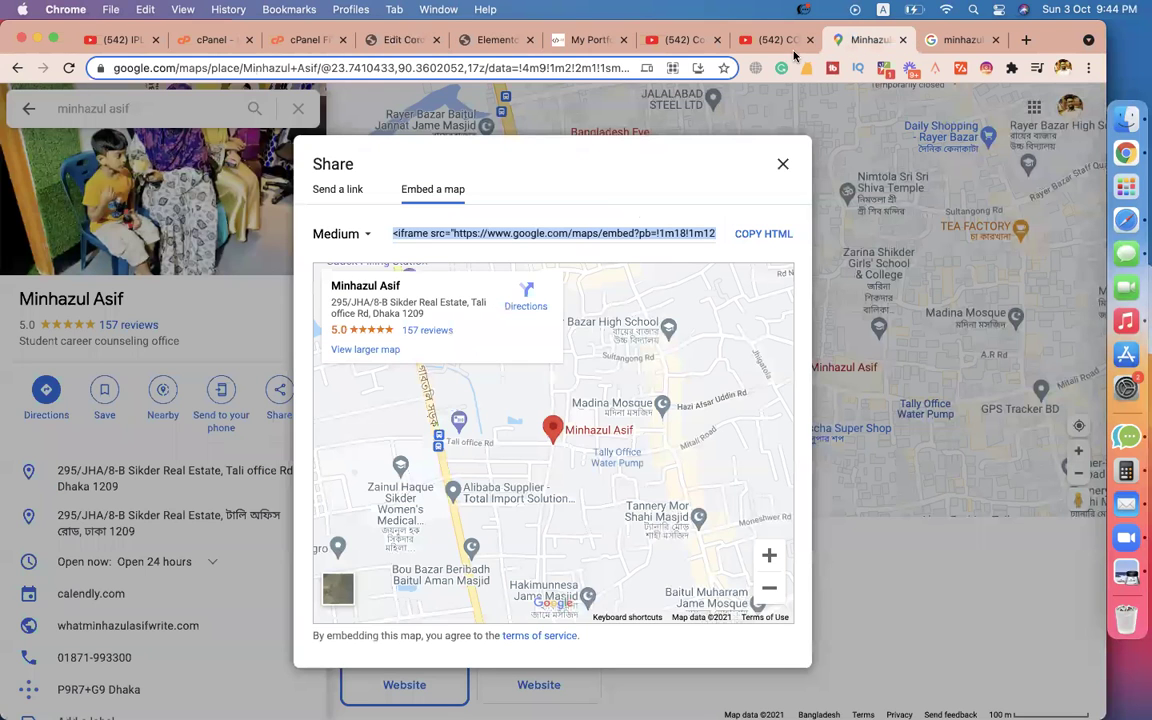
# Revisit the map embed code and reselect the Contact form 1 shortcode text.
pyautogui.click(420, 233)
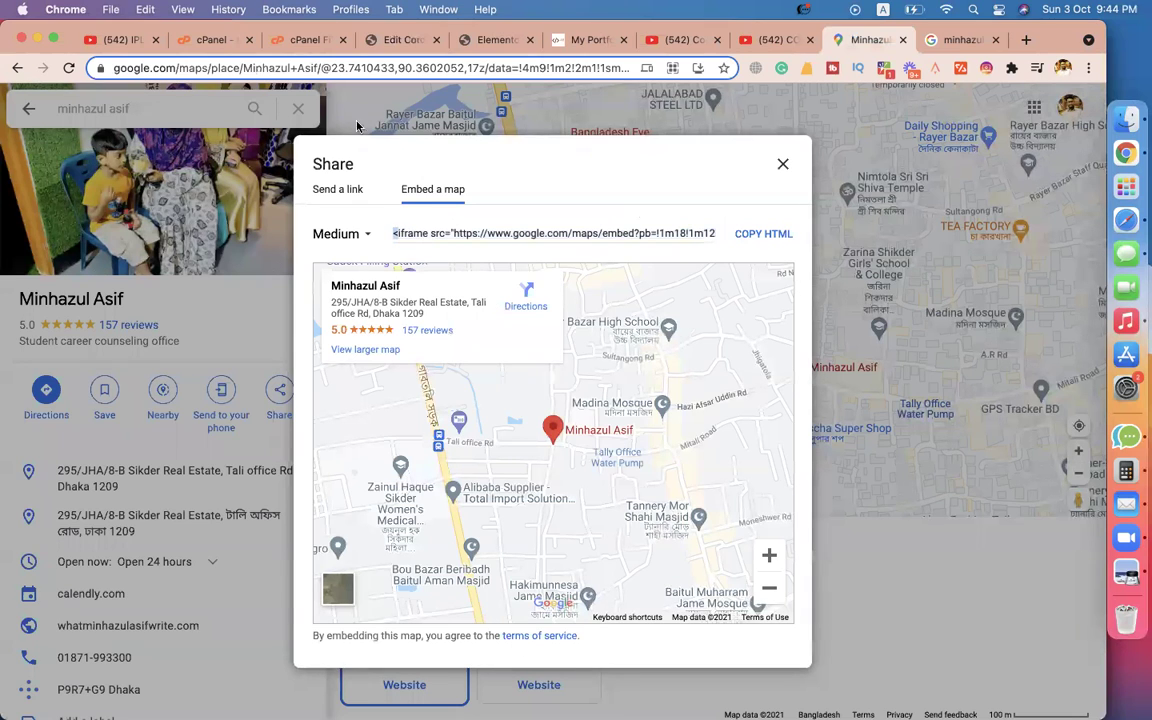
pyautogui.click(371, 39)
pyautogui.click(533, 504)
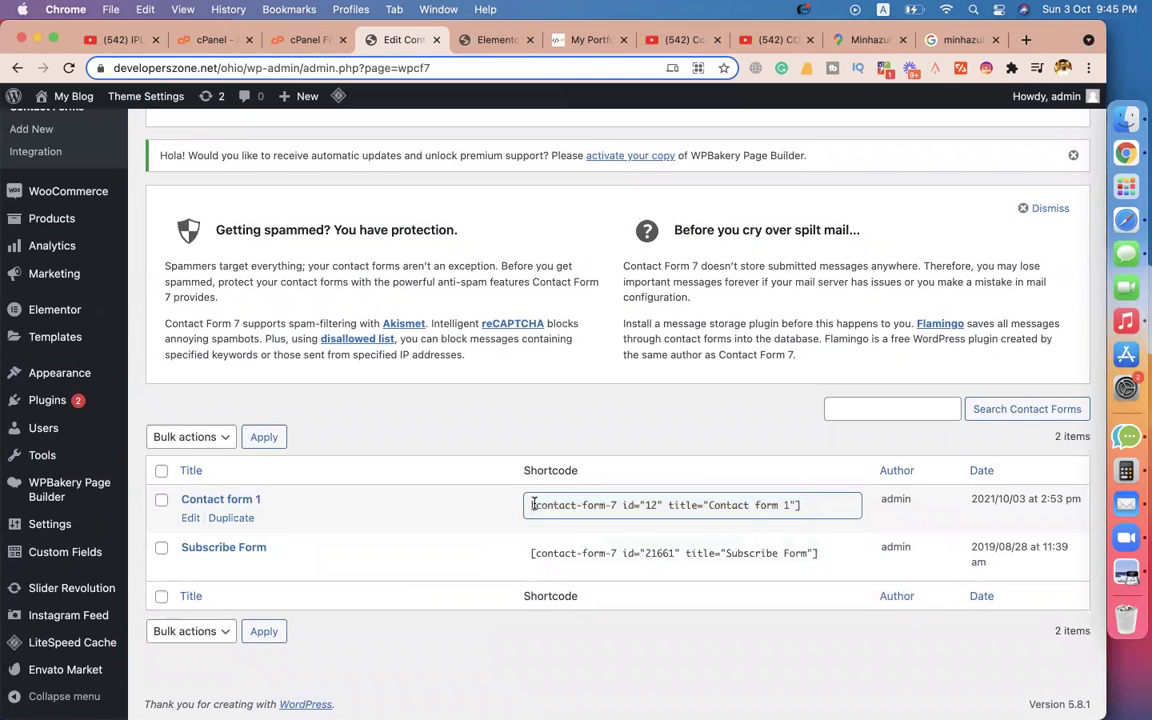
pyautogui.moveTo(533, 504); pyautogui.dragTo(521, 506)
# Select the YouTube video's entire embed code, then return to the Elementor editor.
pyautogui.click(780, 45)
pyautogui.click(652, 325)
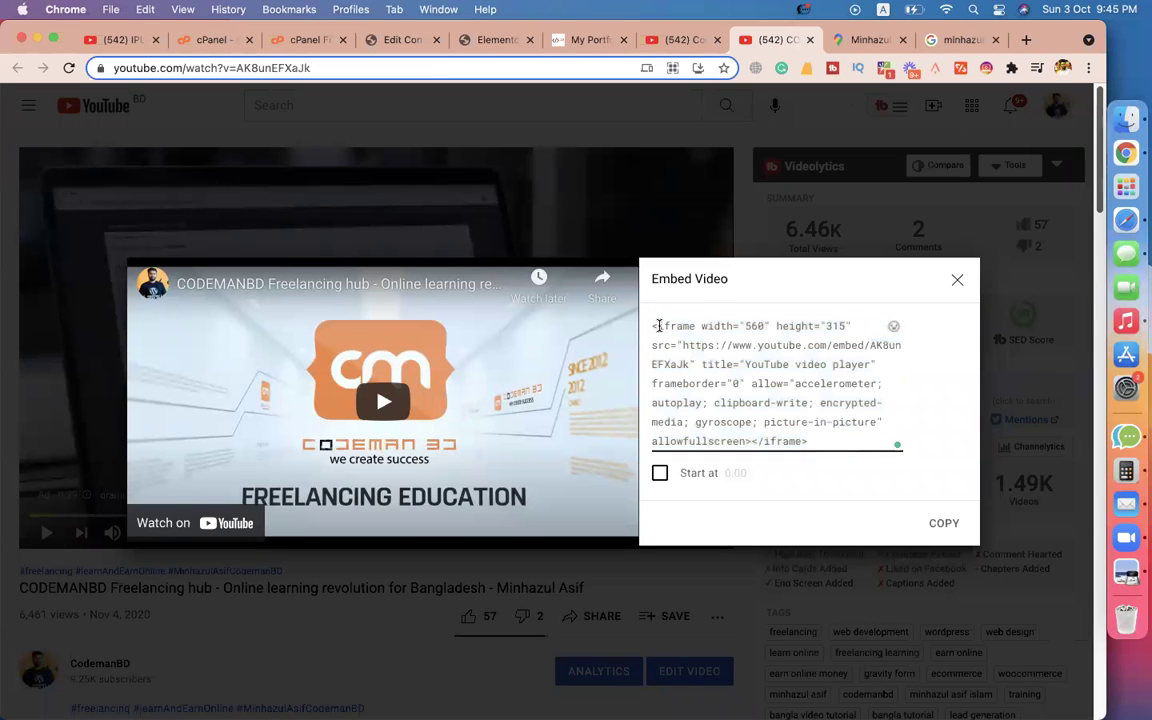
pyautogui.press('super+a')
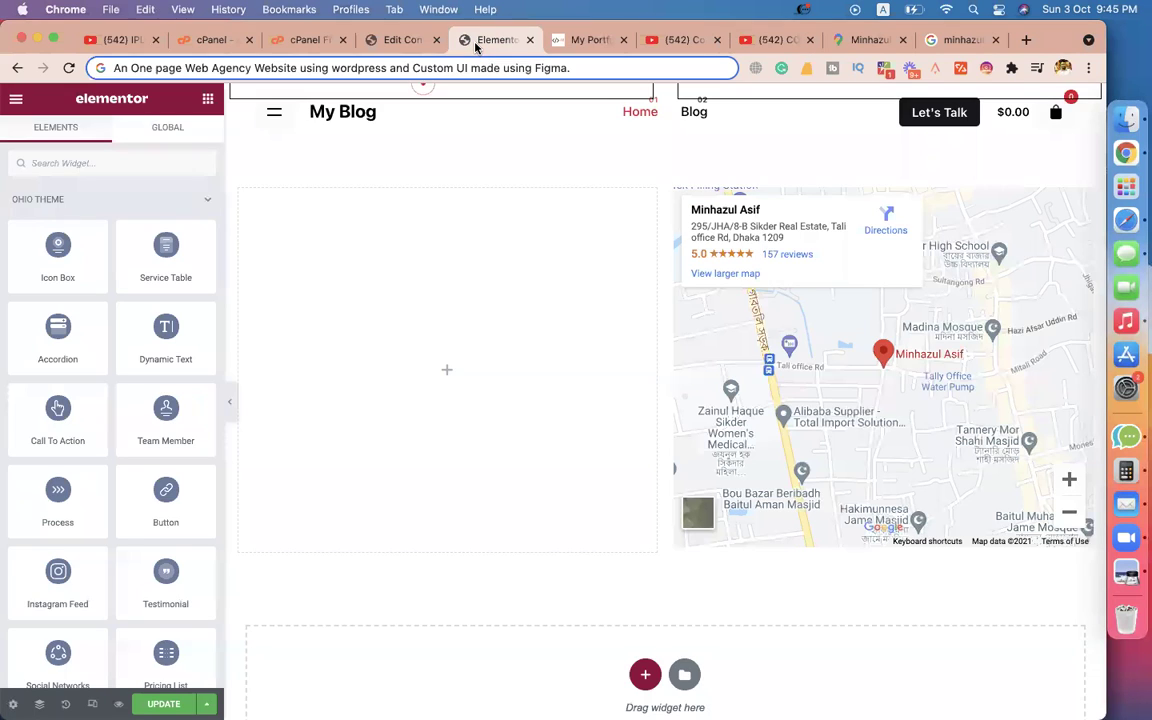
pyautogui.click(475, 41)
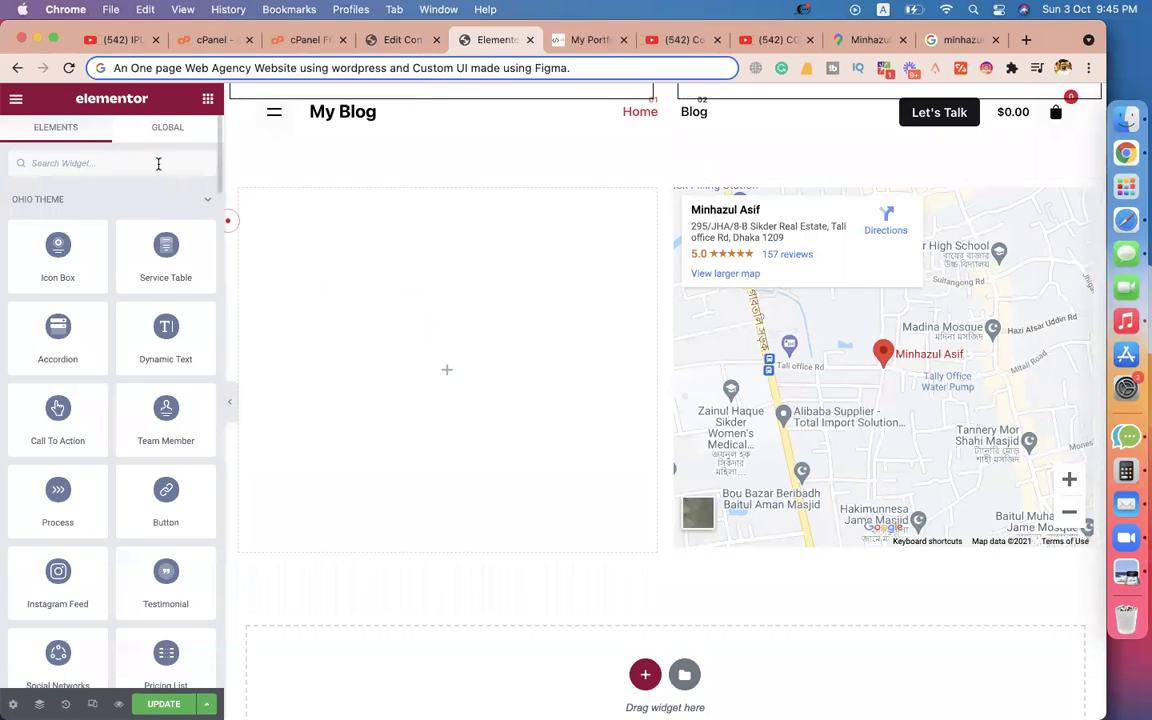
# Drop a Shortcode widget into the left column and paste Contact form 1's shortcode.
pyautogui.click(110, 163)
pyautogui.write('code')
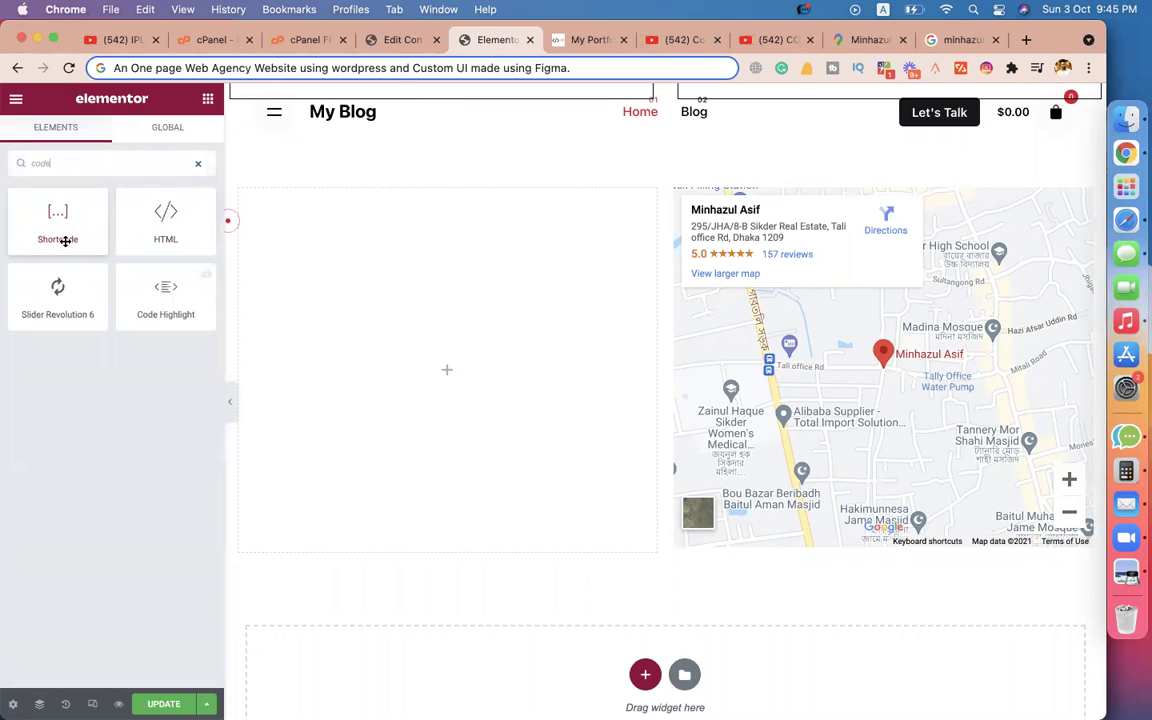
pyautogui.click(400, 40)
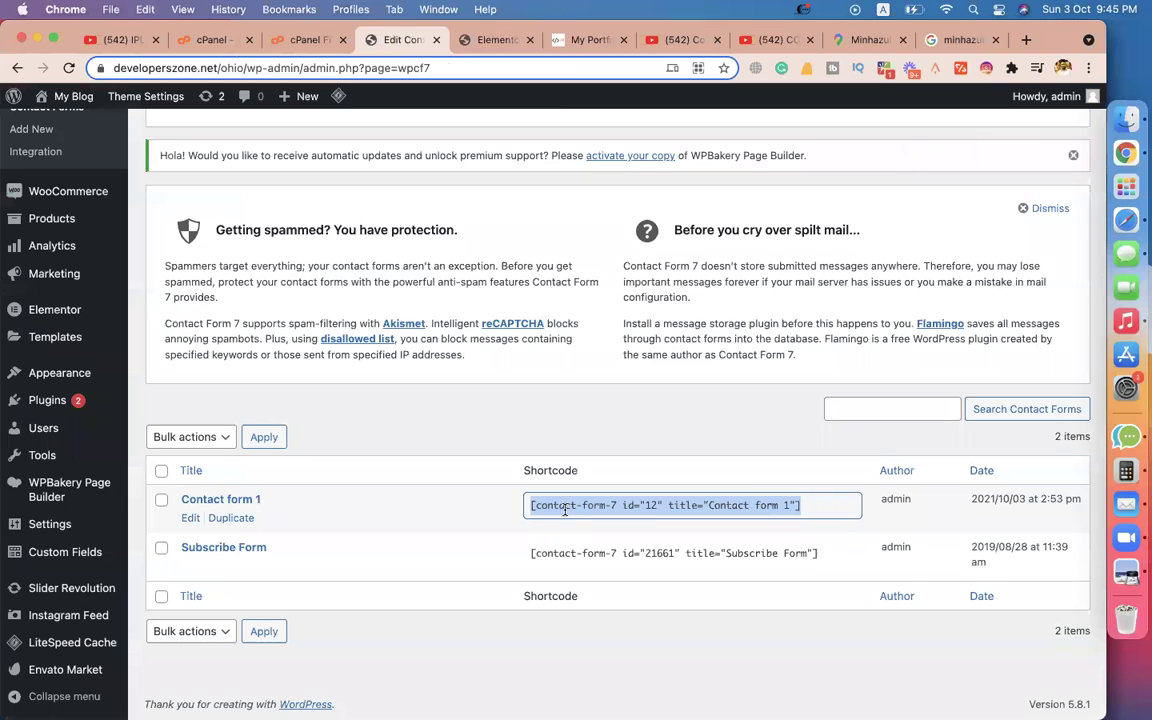
pyautogui.click(458, 42)
pyautogui.moveTo(60, 245); pyautogui.dragTo(426, 346)
pyautogui.click(118, 275)
pyautogui.press('super+v')
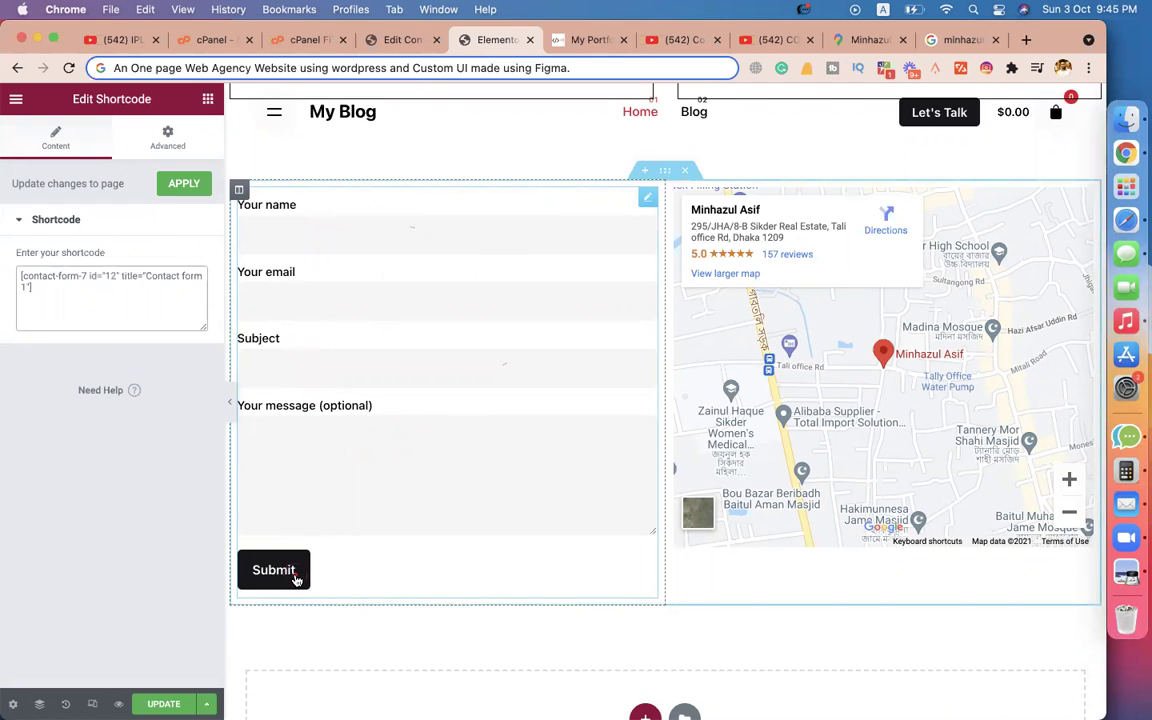
# Add a new single-column section above the contact form.
pyautogui.scroll(3, 527, 478)
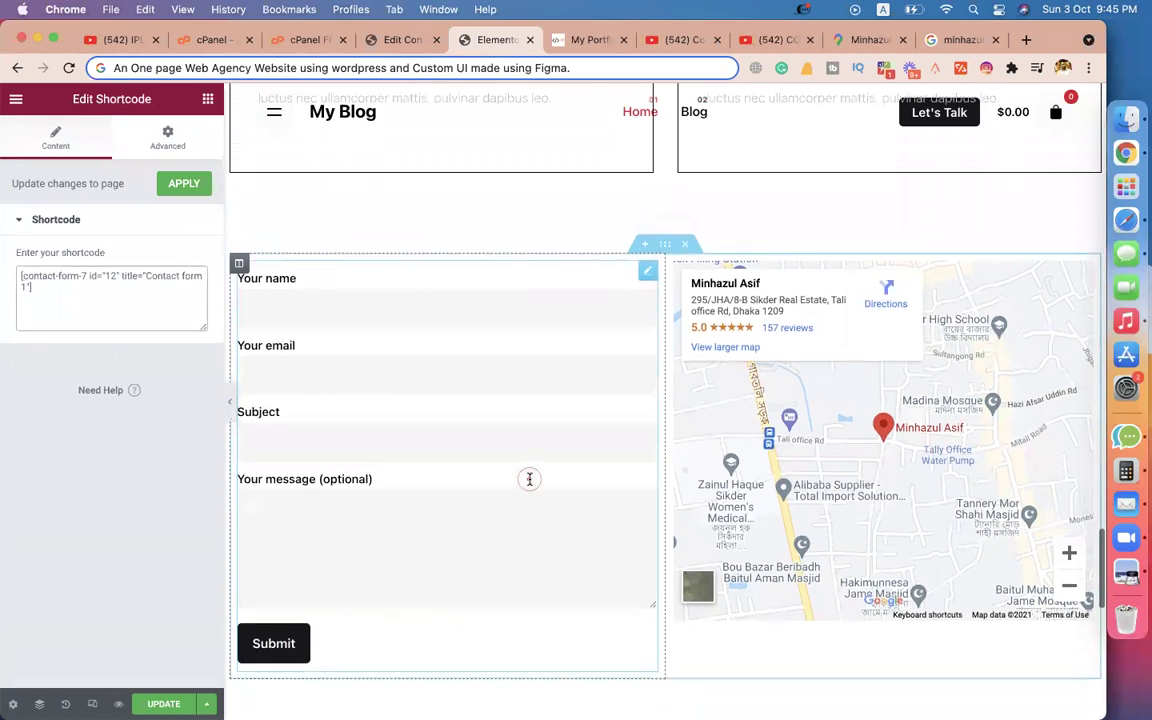
pyautogui.click(640, 338)
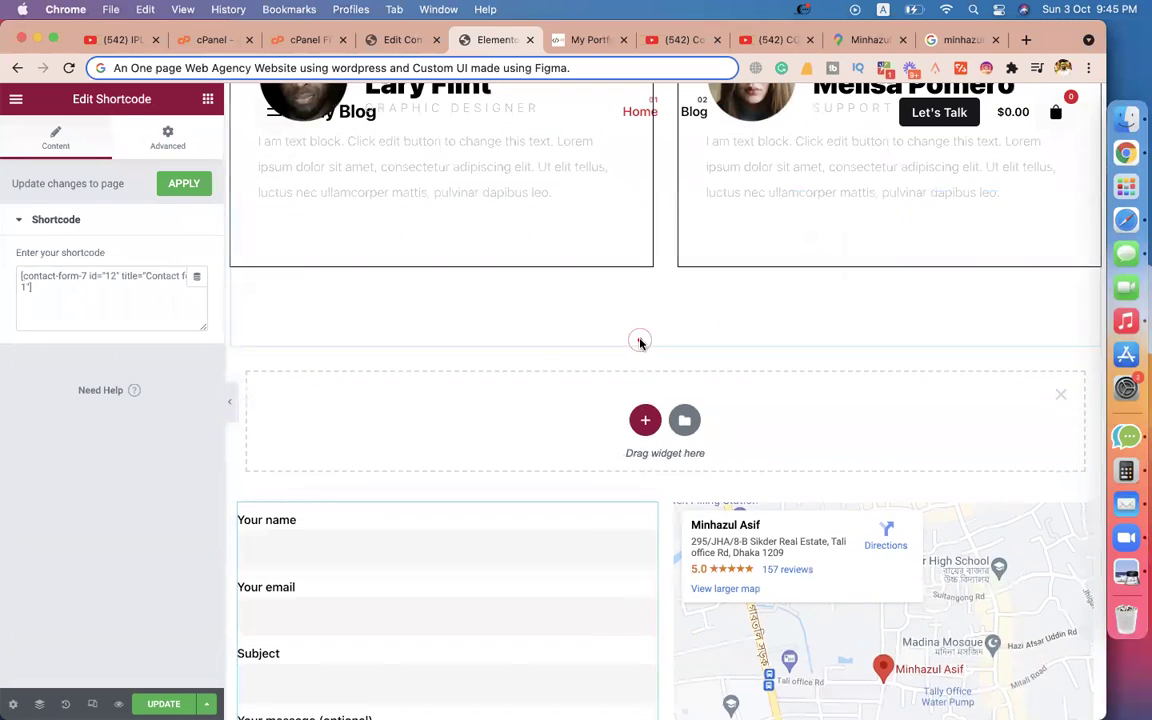
pyautogui.click(645, 420)
pyautogui.click(450, 468)
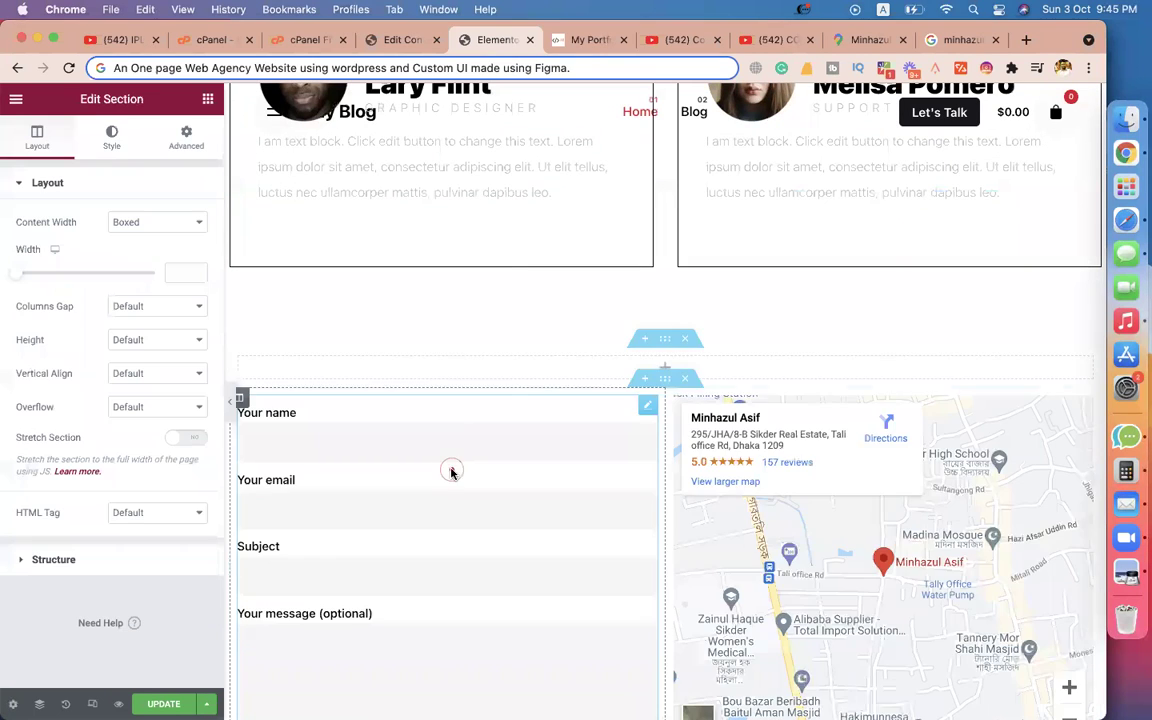
# Copy the Our Team heading and paste it into the new section.
pyautogui.scroll(10, 458, 345)
pyautogui.scroll(1, 457, 345)
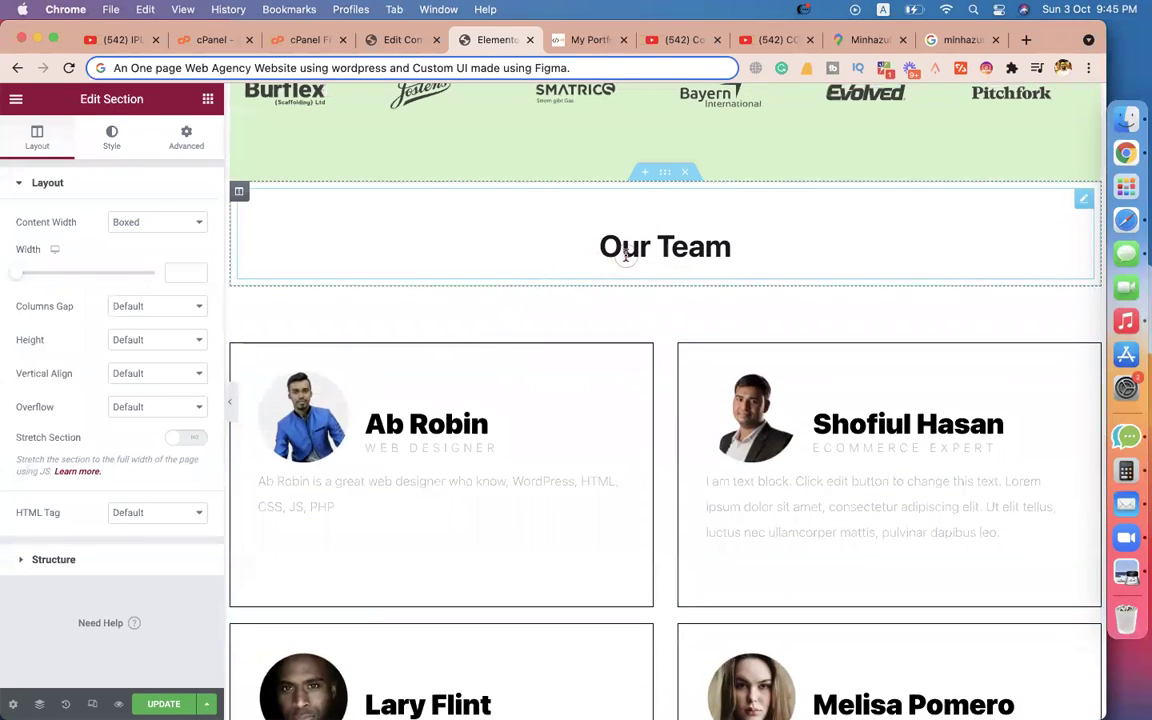
pyautogui.rightClick(625, 254)
pyautogui.click(663, 327)
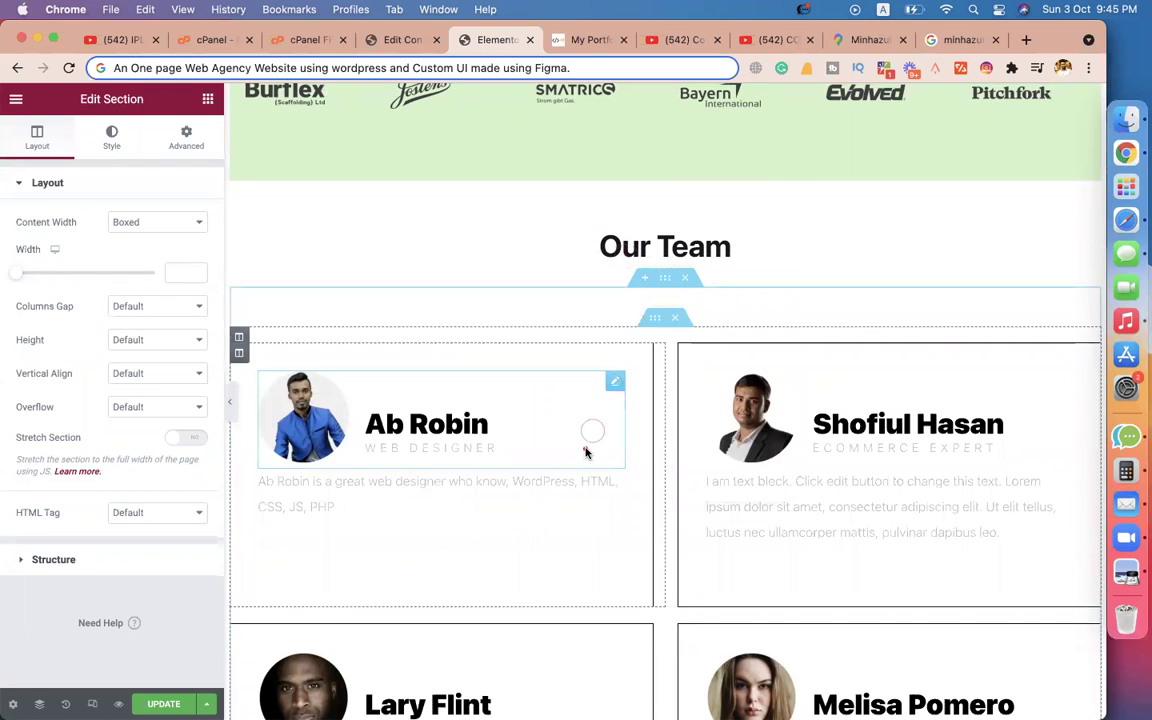
pyautogui.scroll(-7, 590, 420)
pyautogui.scroll(-2, 585, 448)
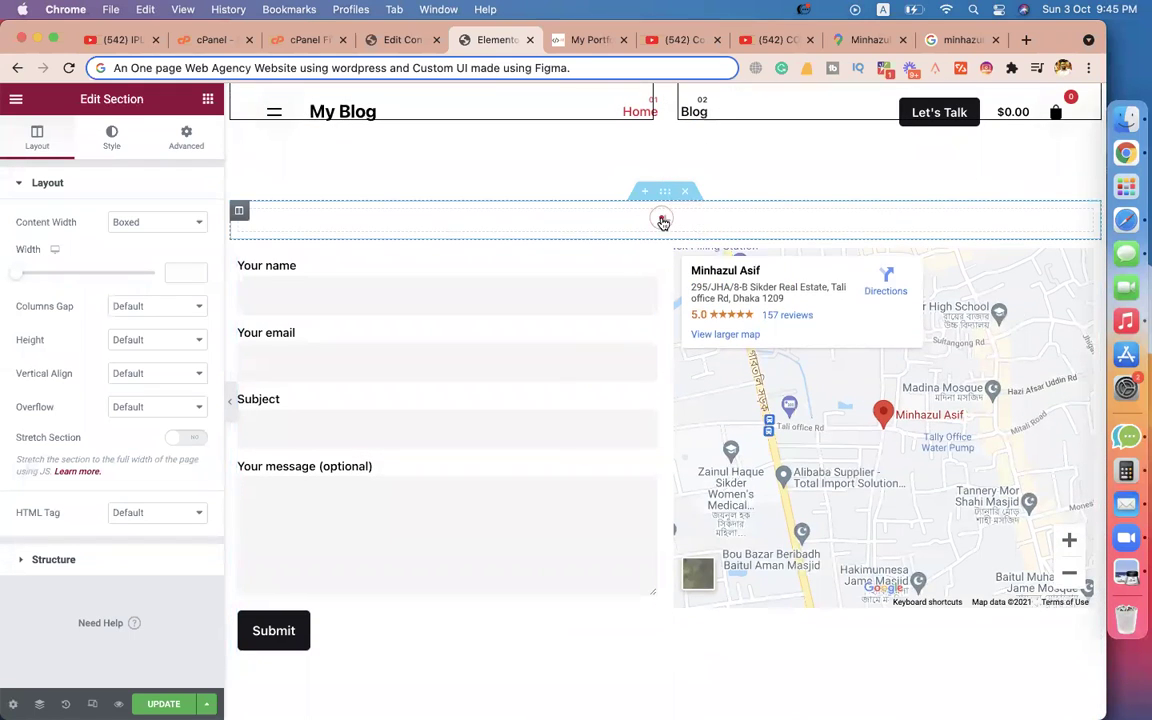
pyautogui.rightClick(663, 220)
pyautogui.click(686, 340)
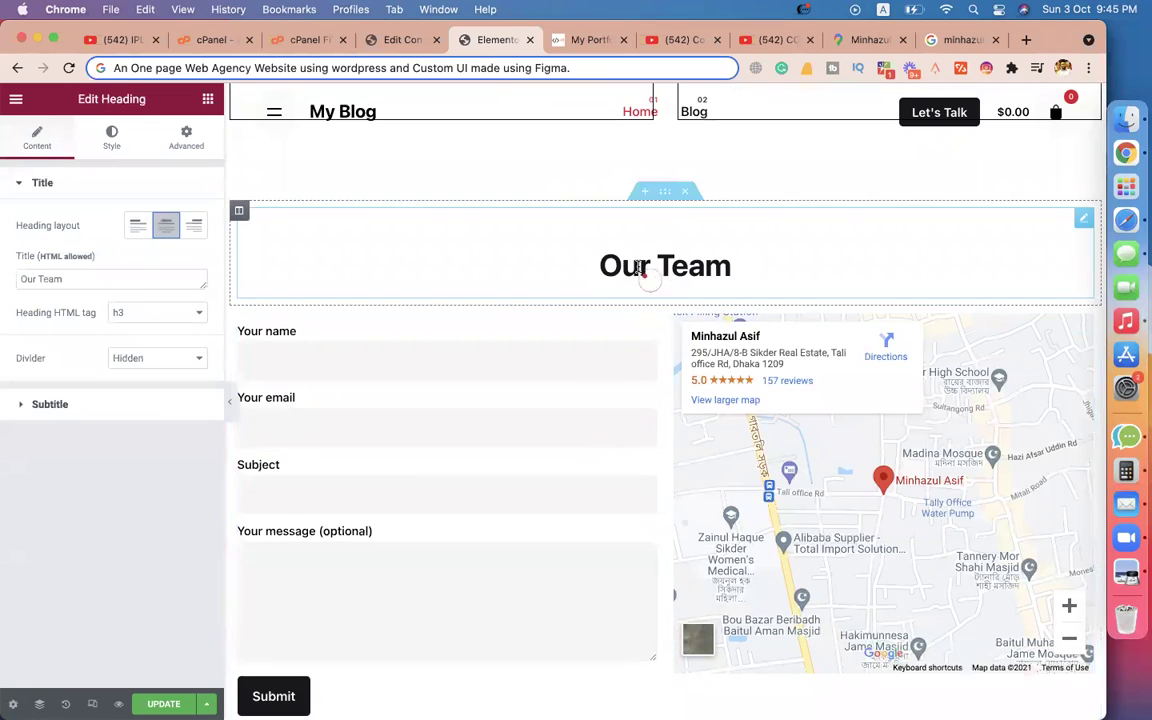
# Change the pasted heading's title to 'Contact US'.
pyautogui.tripleClick(157, 281)
pyautogui.write('O')
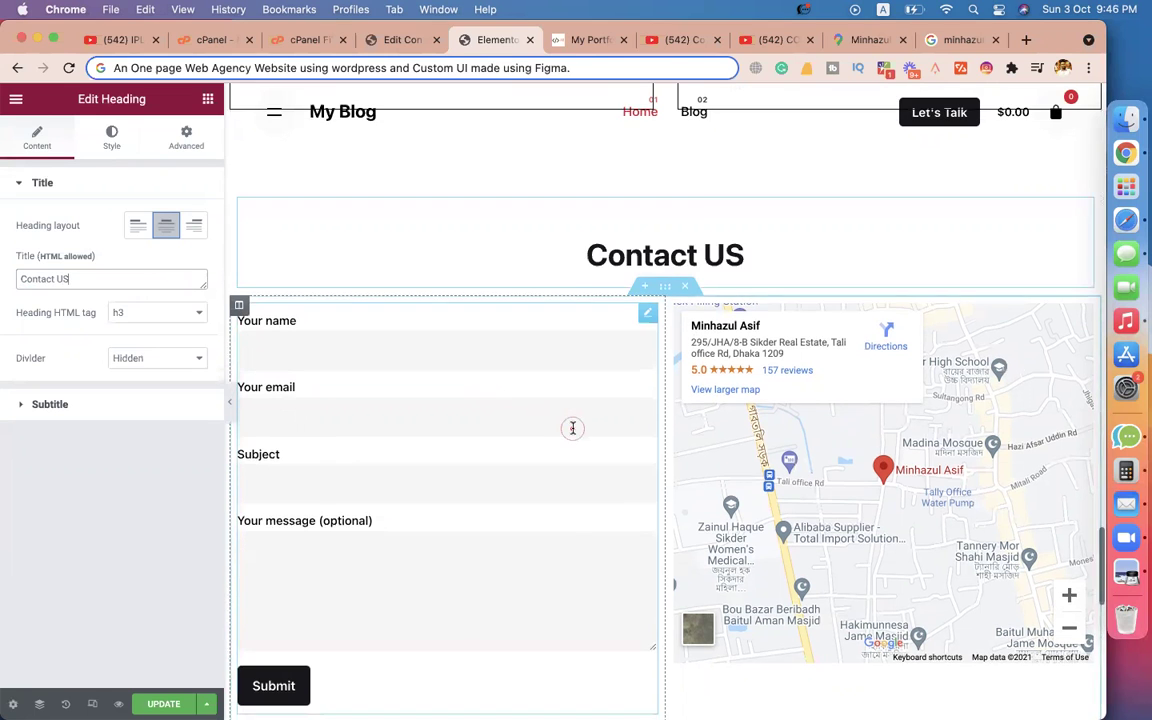
pyautogui.scroll(-5, 571, 427)
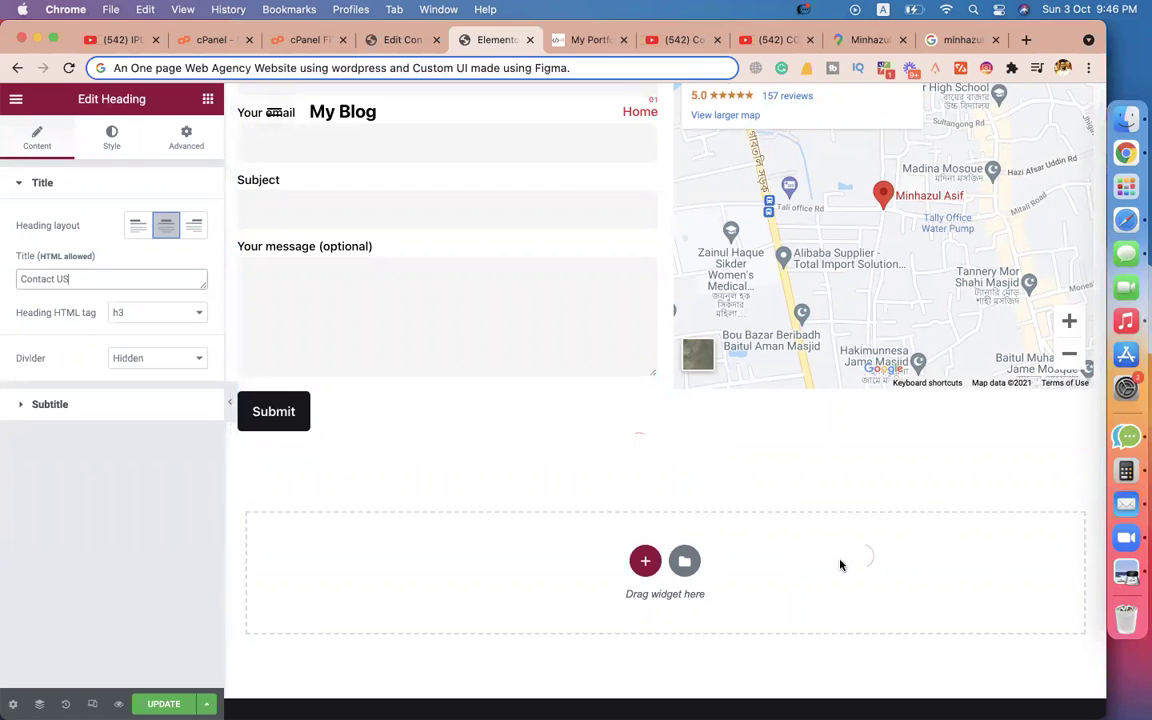
pyautogui.click(647, 566)
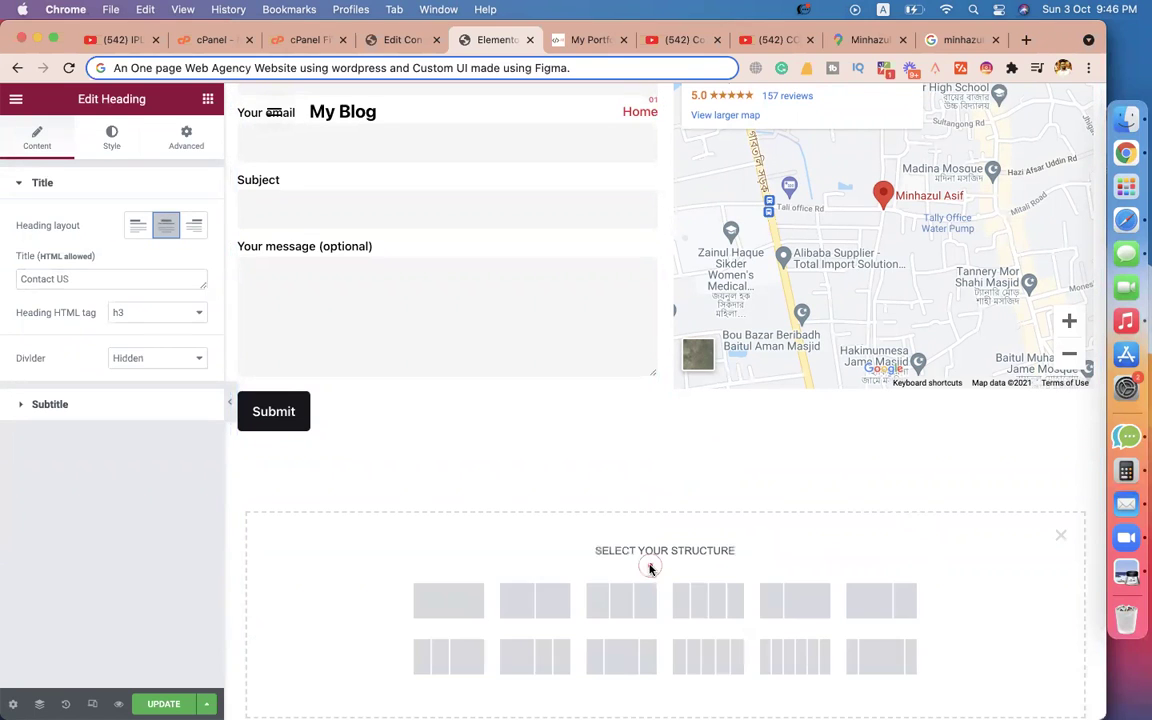
# Add a single-column section below the form holding a Social Icons widget.
pyautogui.click(447, 604)
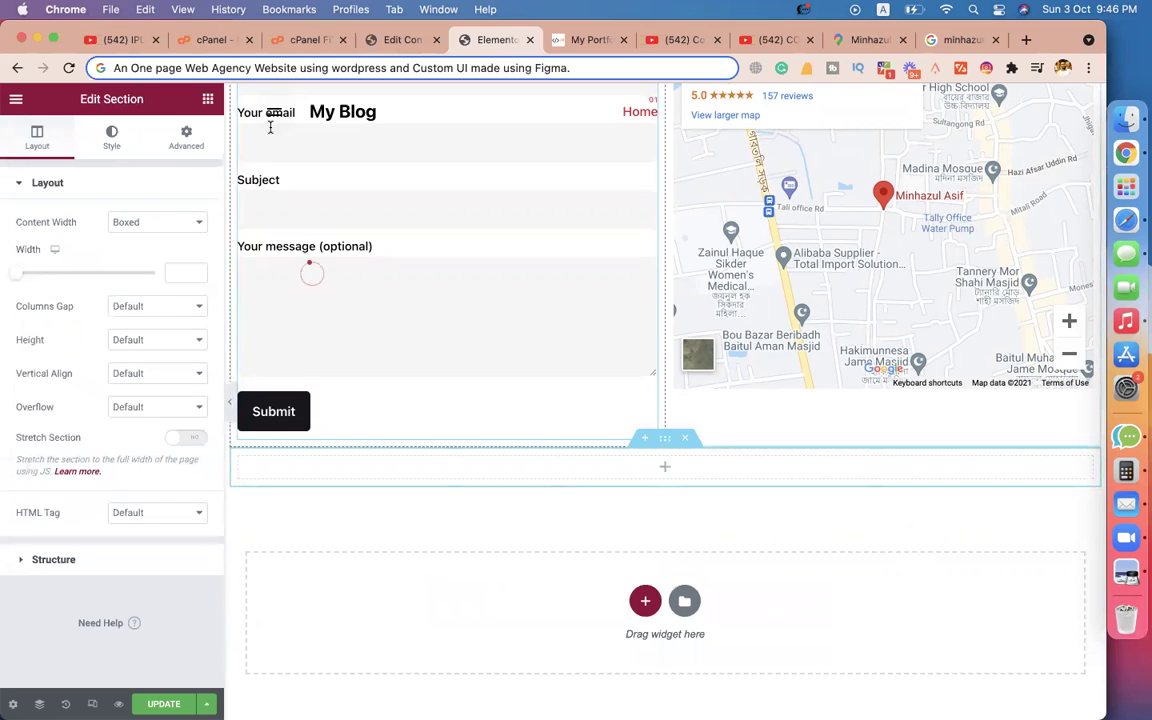
pyautogui.click(205, 98)
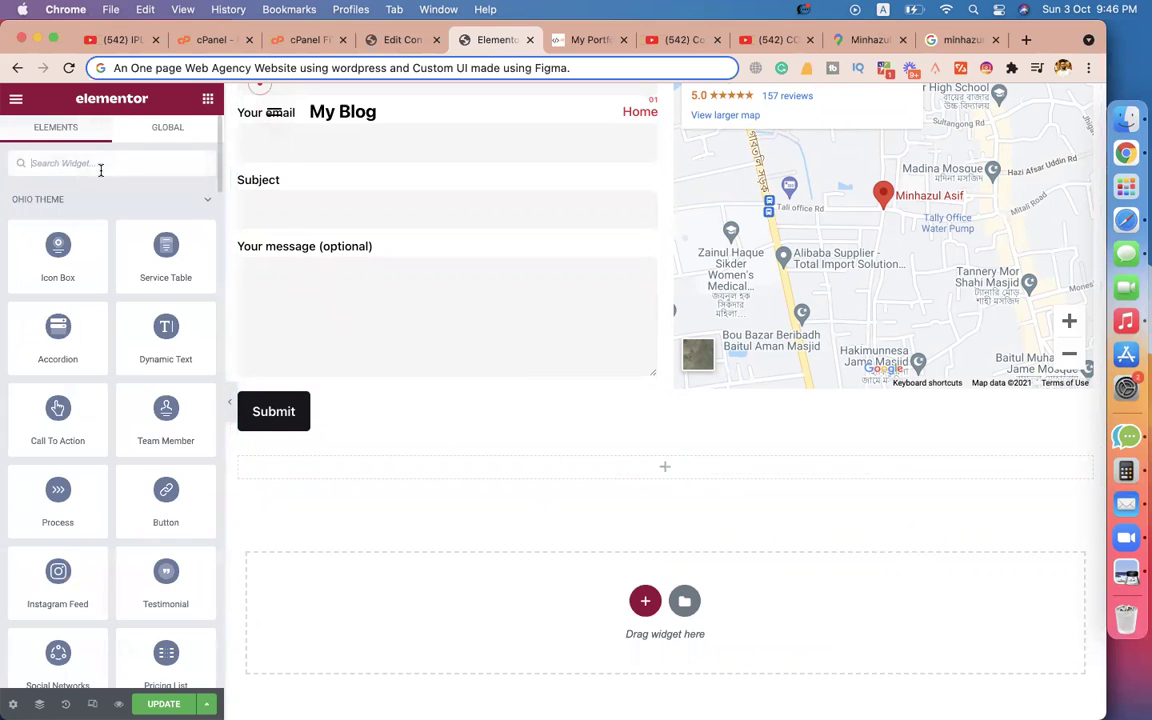
pyautogui.write('soci')
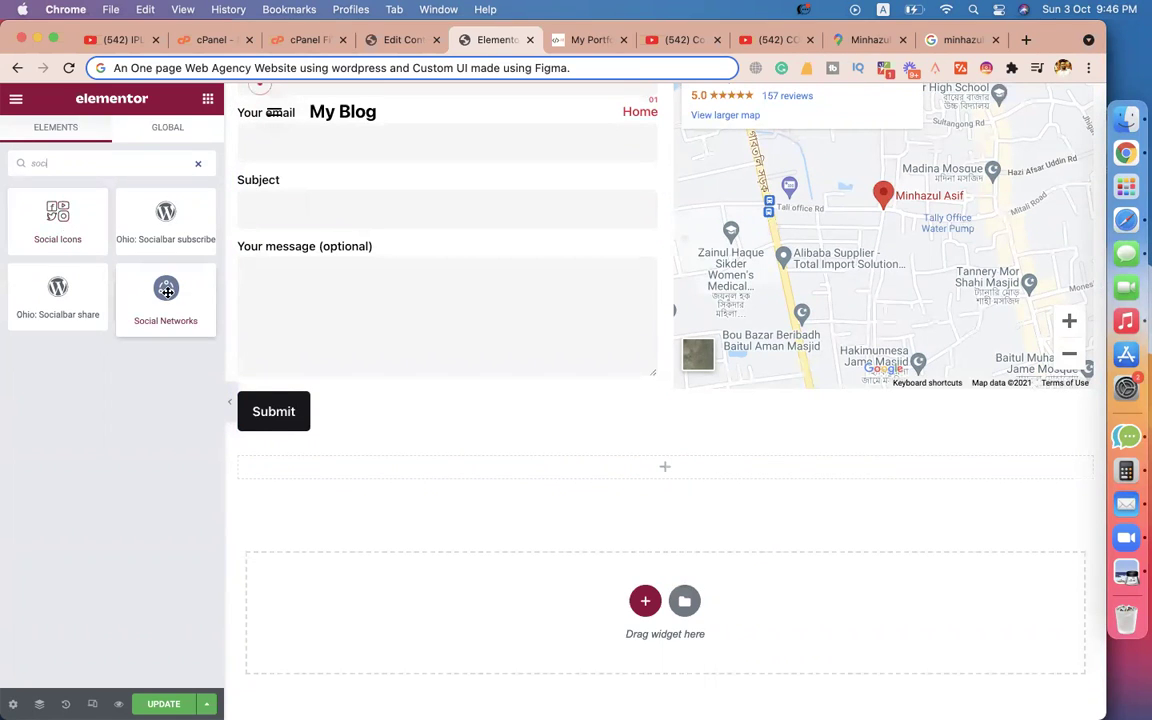
pyautogui.moveTo(53, 225); pyautogui.dragTo(595, 470)
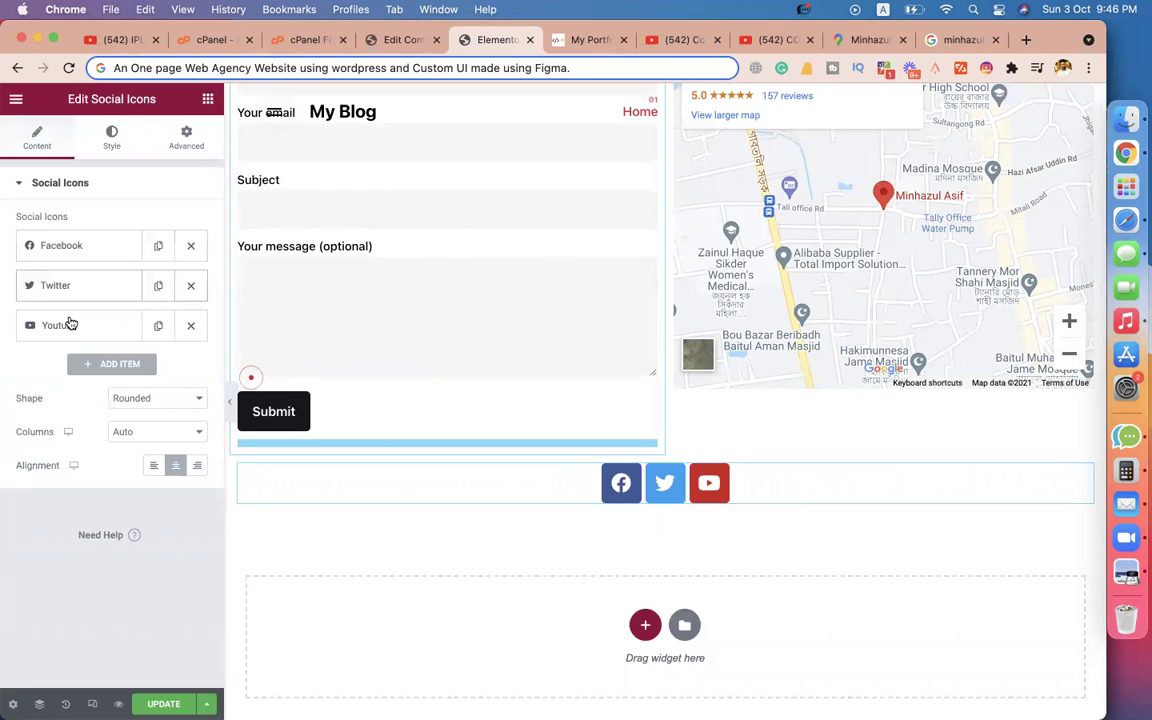
# Open the Facebook icon item's link field, then go to Safari.
pyautogui.click(78, 247)
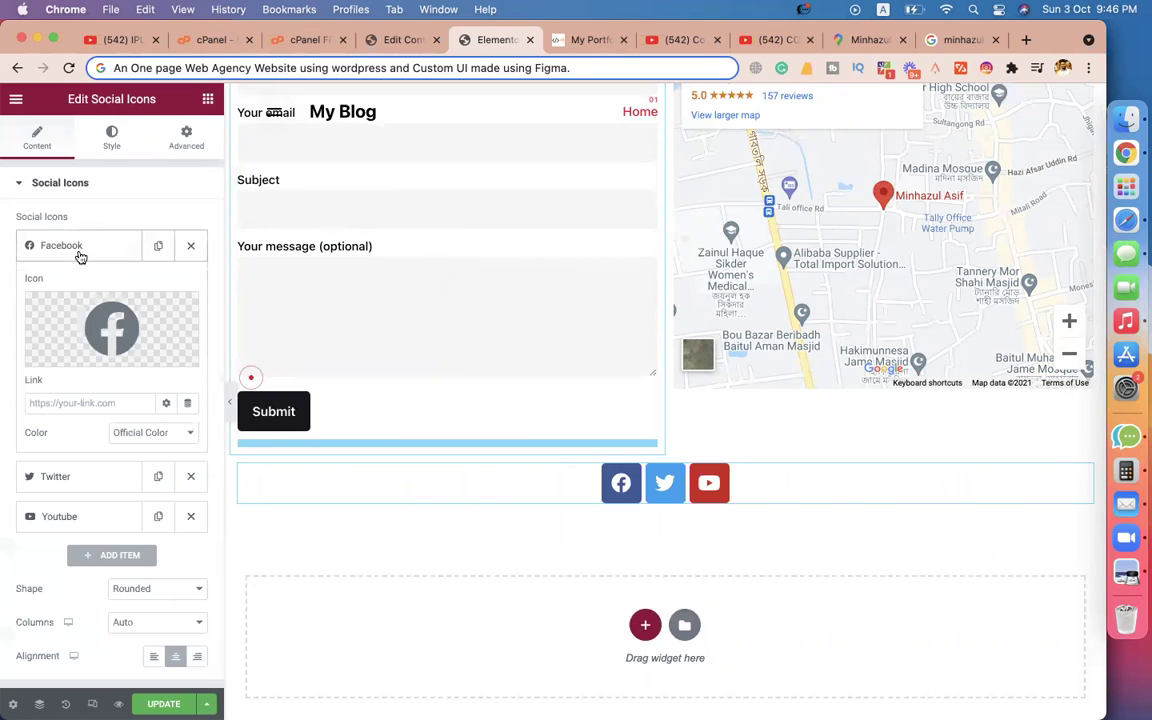
pyautogui.click(89, 406)
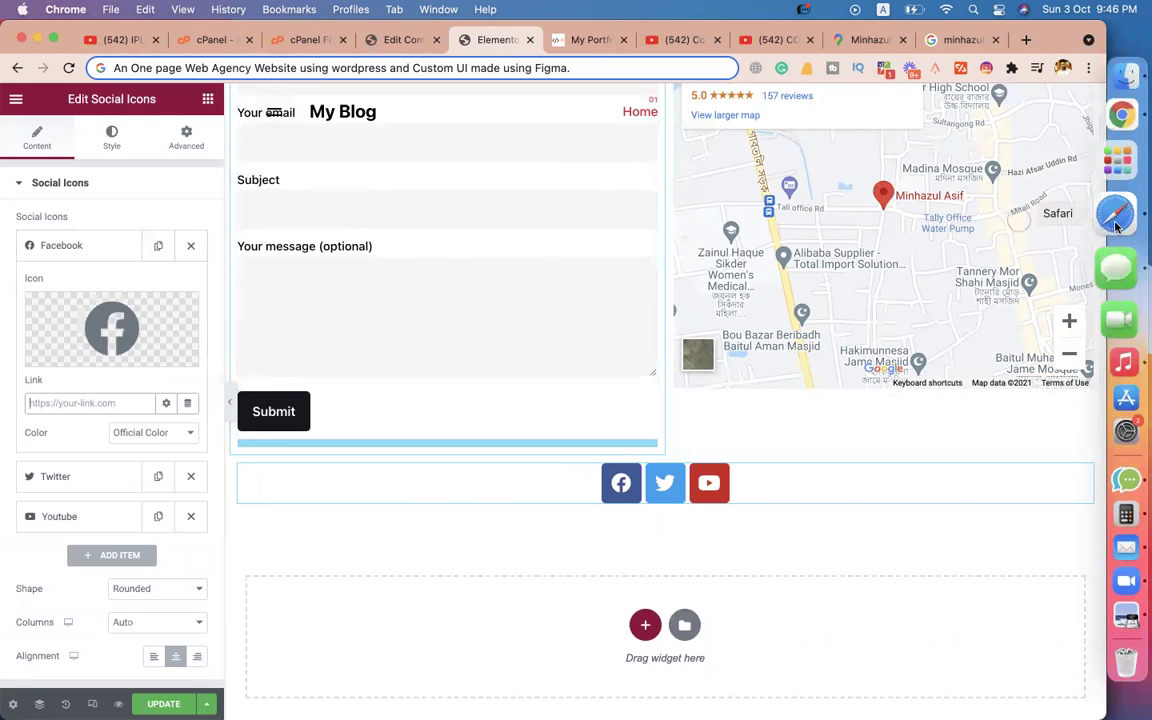
pyautogui.click(1021, 220)
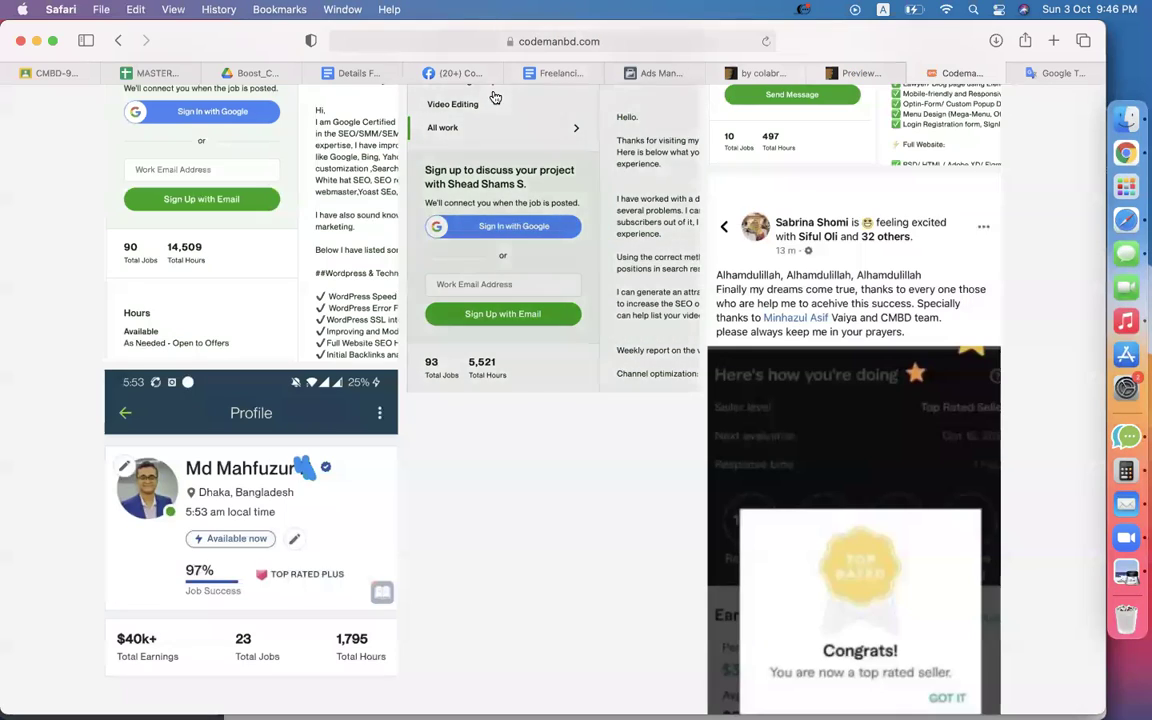
# Copy the Facebook profile page's URL from Safari's address bar.
pyautogui.click(460, 72)
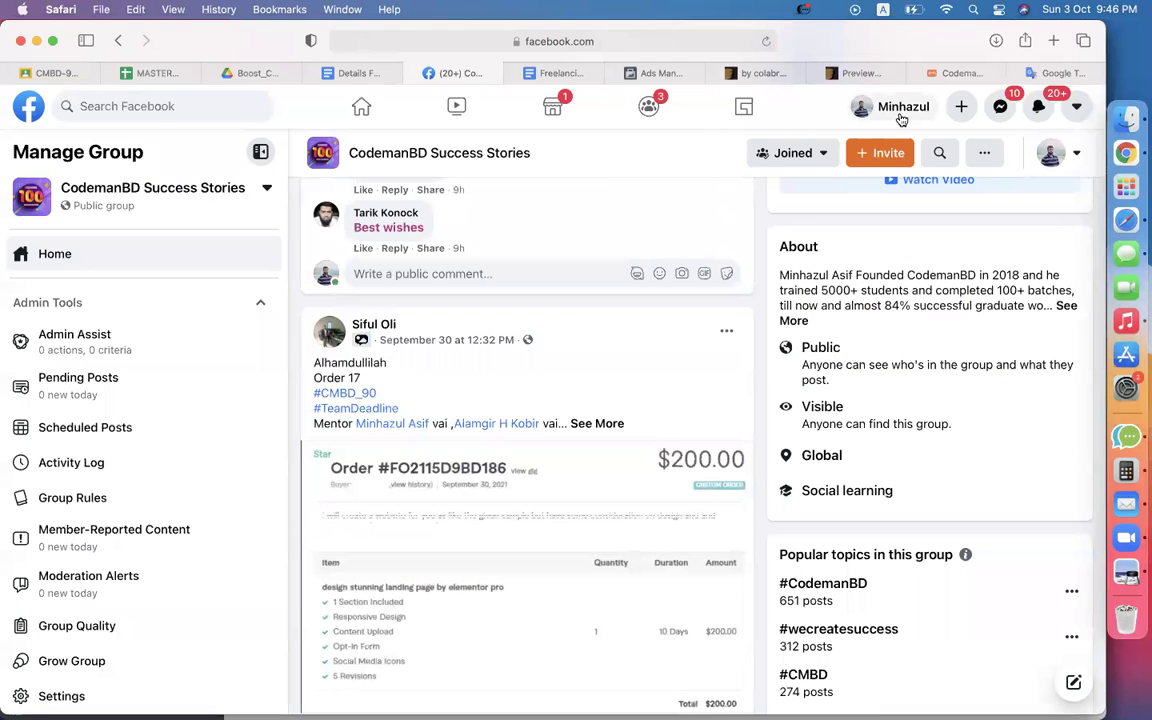
pyautogui.click(659, 41)
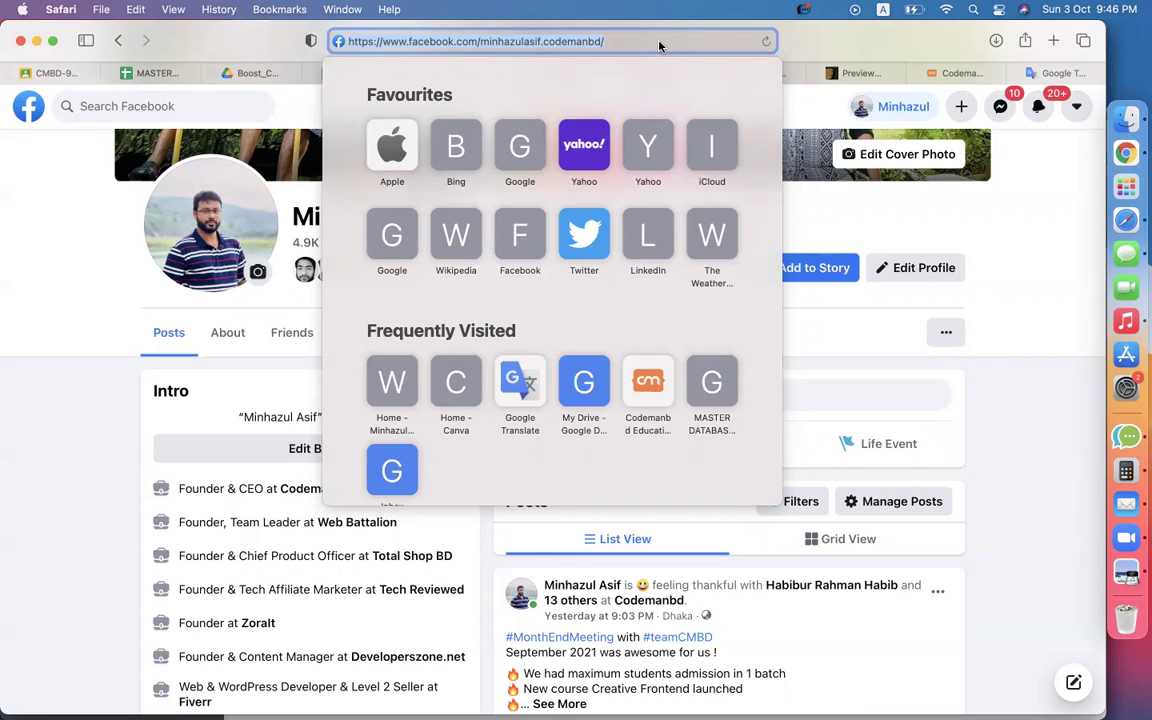
pyautogui.click(150, 114)
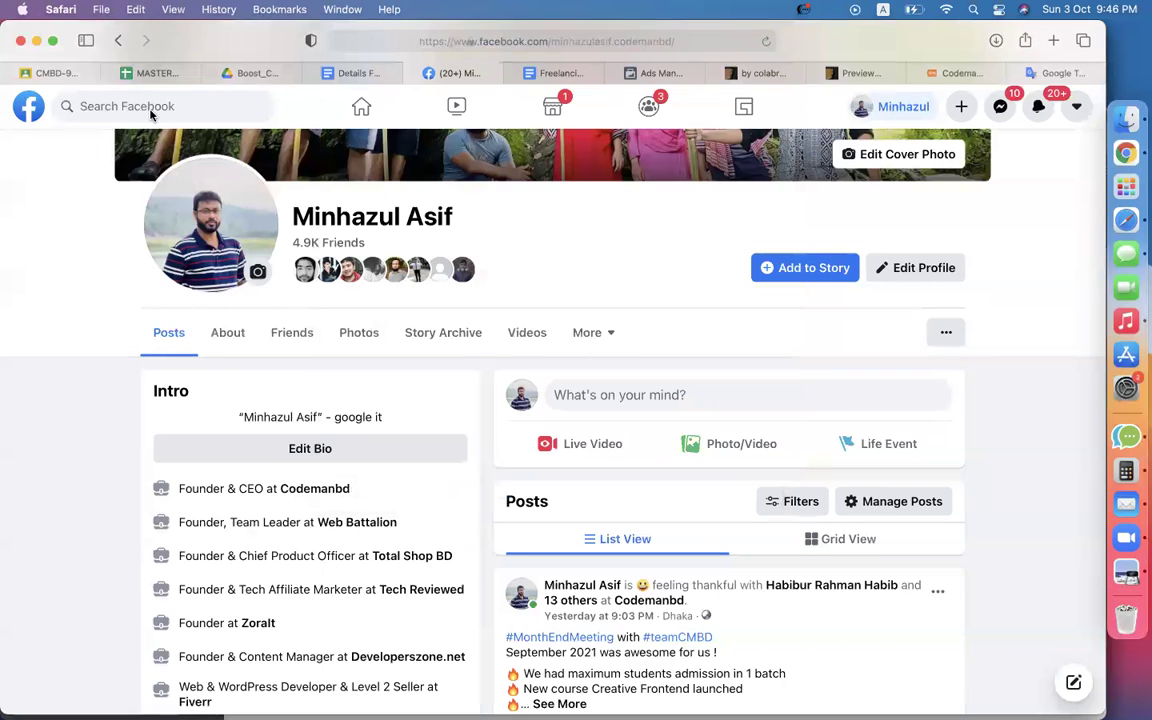
# Search Facebook for the owner's name, correcting a typo, to find the public page.
pyautogui.click(145, 107)
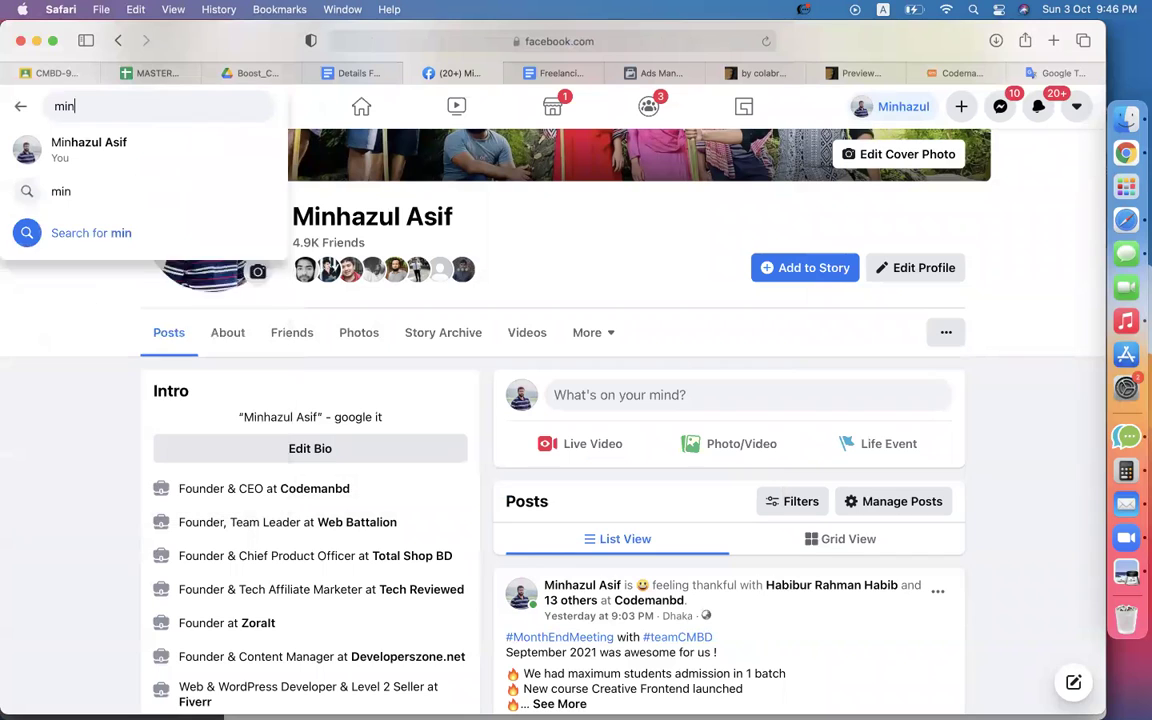
pyautogui.press('Return')
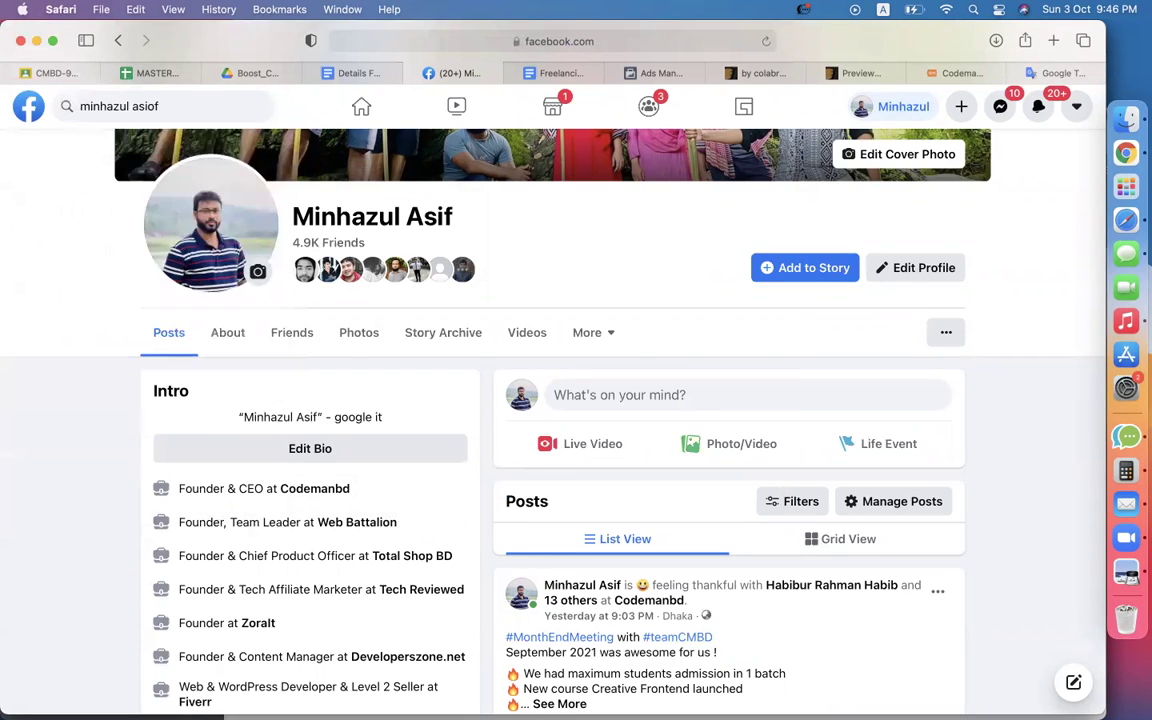
pyautogui.click(154, 106)
pyautogui.press('BackSpace')
pyautogui.press('BackSpace')
pyautogui.write('f')
pyautogui.press('Return')
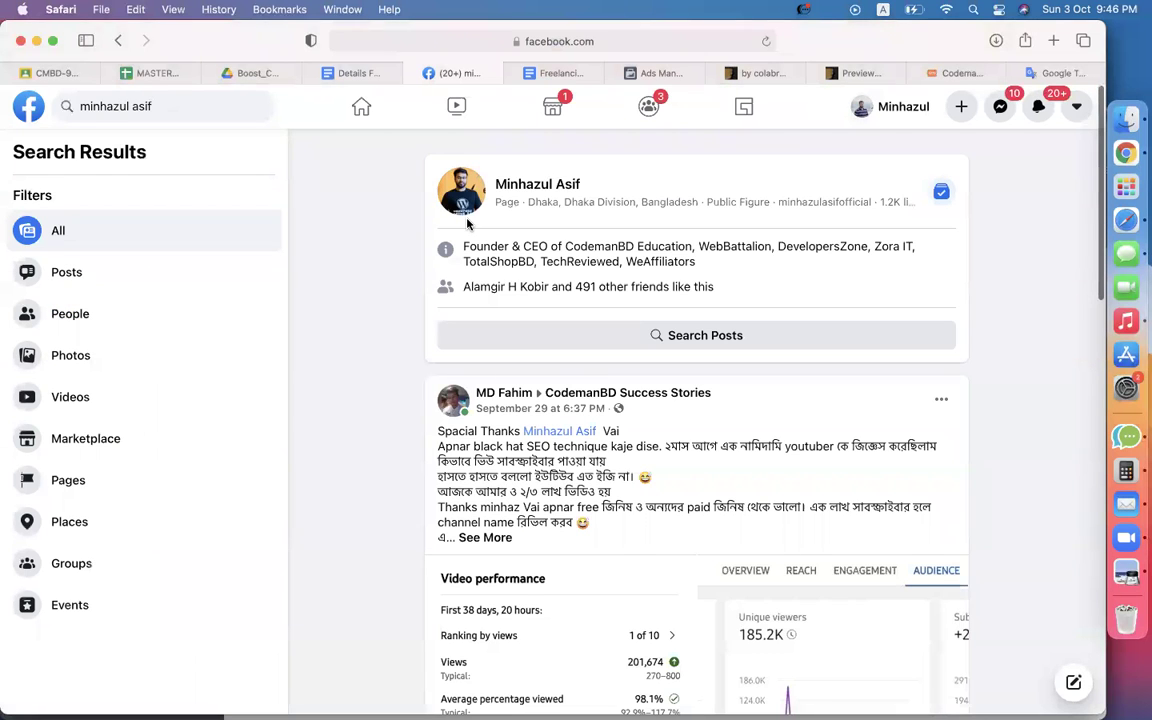
pyautogui.scroll(-15, 422, 296)
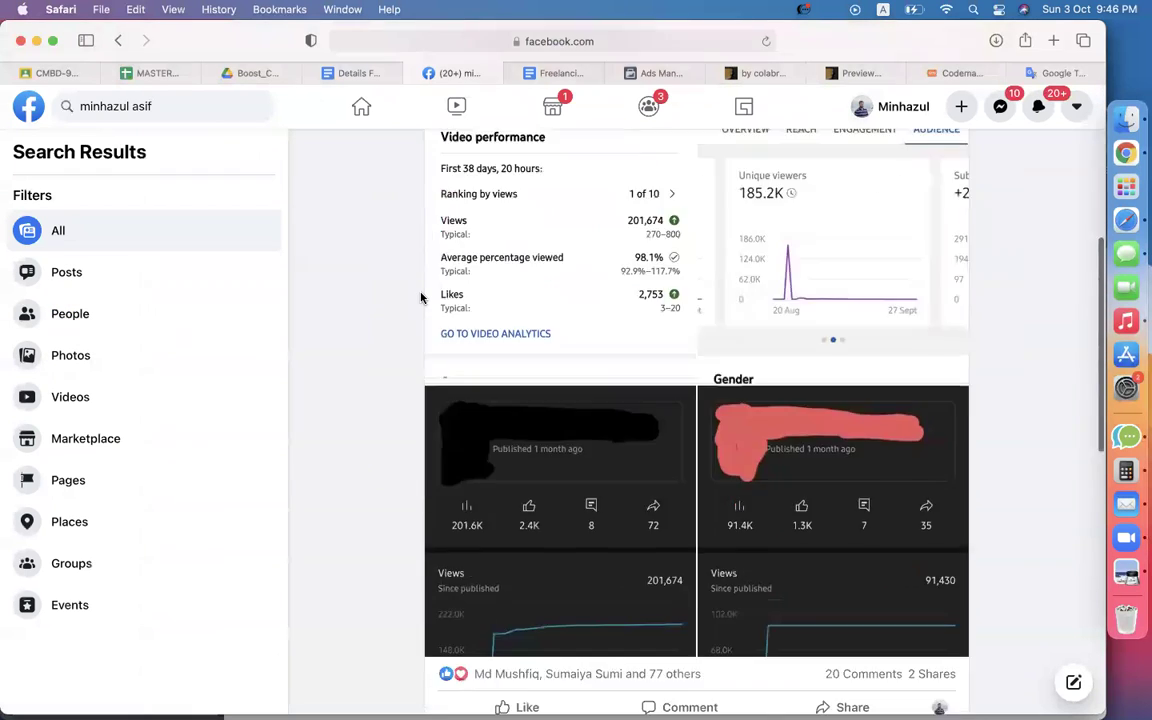
pyautogui.scroll(15, 420, 298)
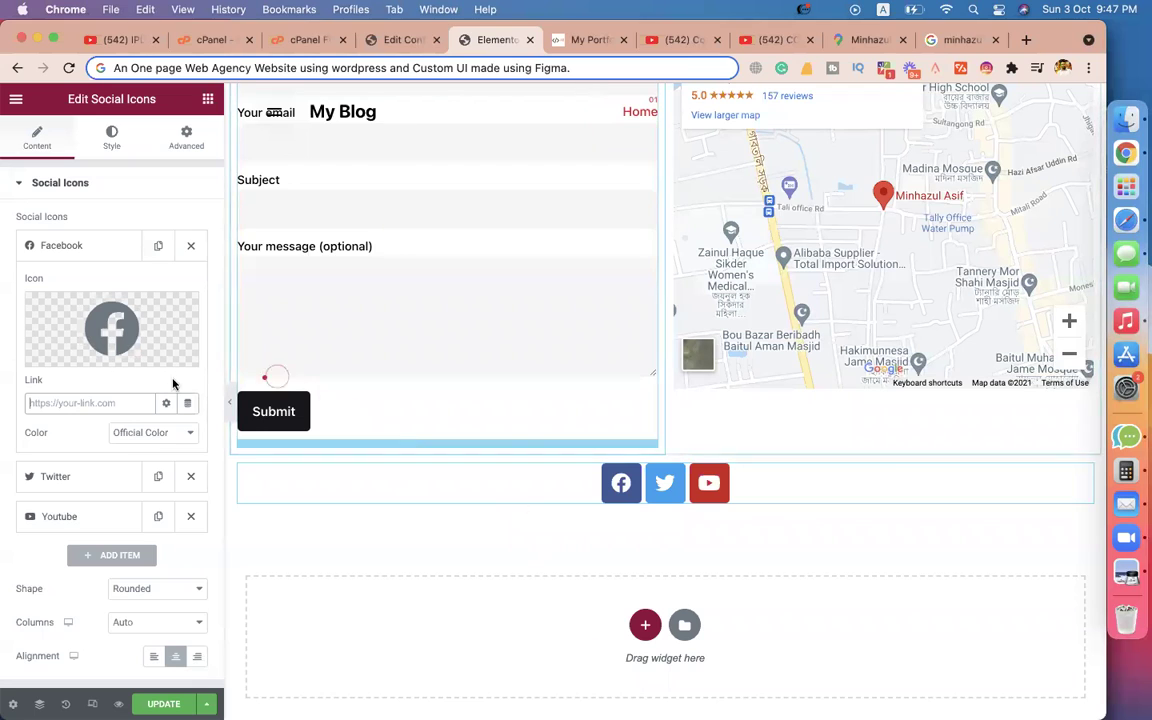
# Paste the Facebook profile link into the Facebook icon, then delete the Twitter icon.
pyautogui.press('super+v')
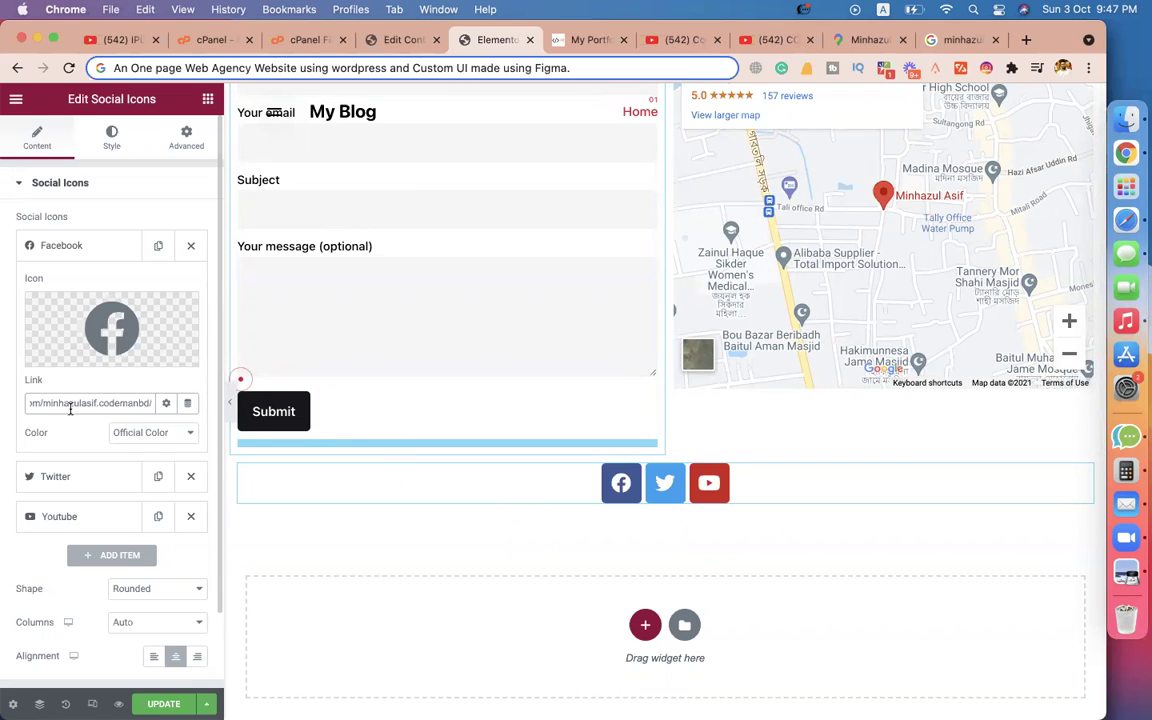
pyautogui.click(96, 478)
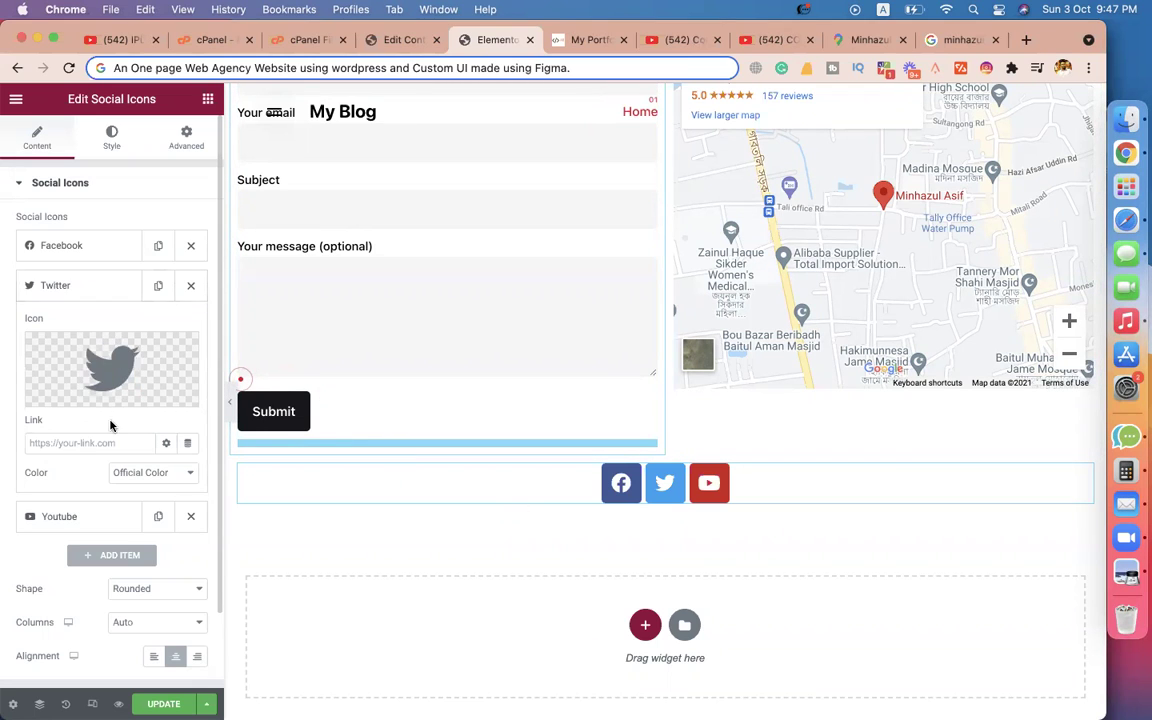
pyautogui.click(190, 285)
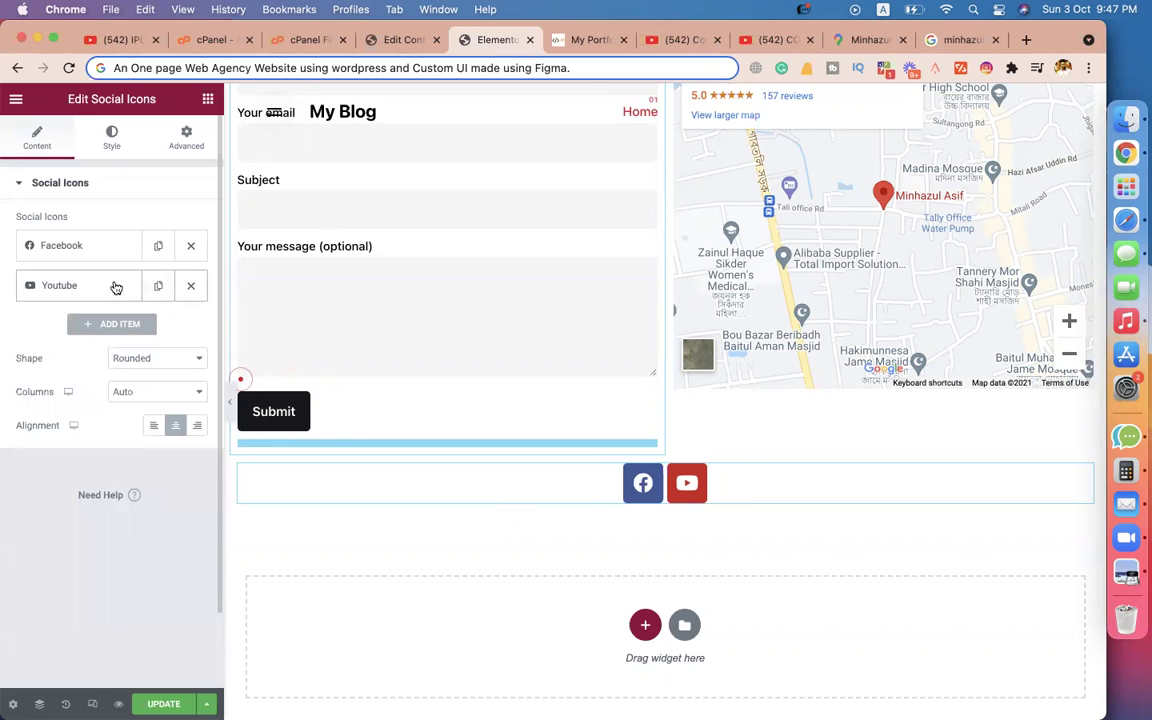
# Copy the YouTube channel address and set it as the YouTube icon's link.
pyautogui.click(116, 288)
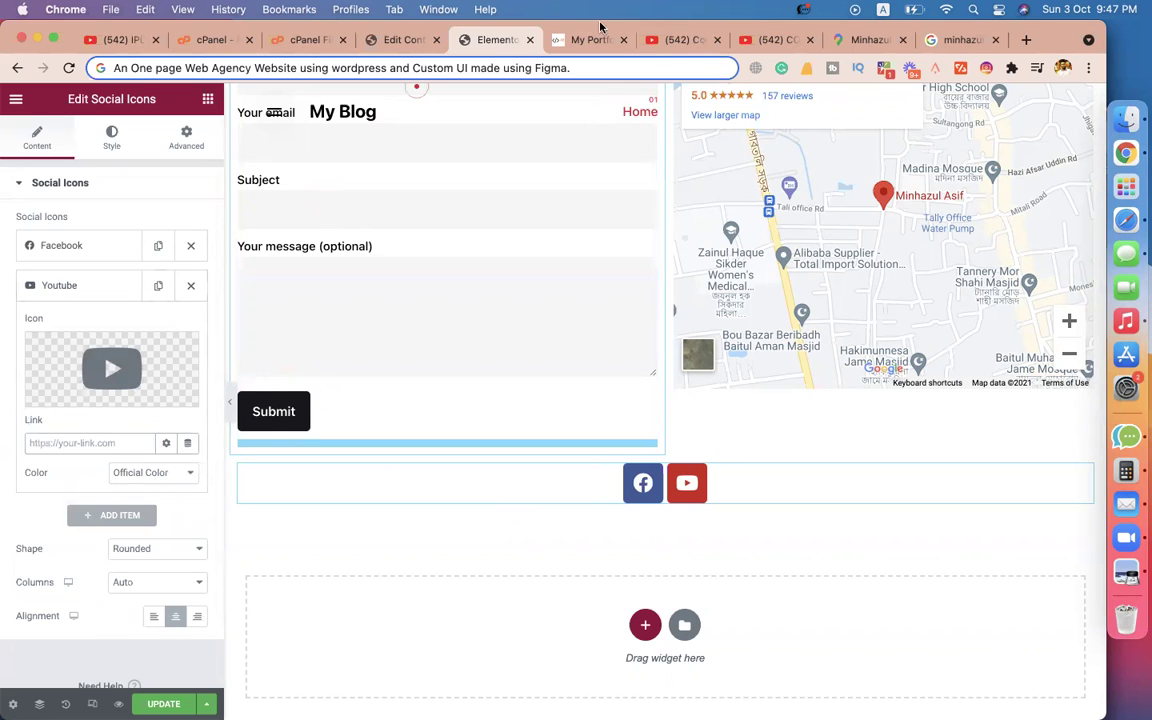
pyautogui.click(655, 40)
pyautogui.click(248, 68)
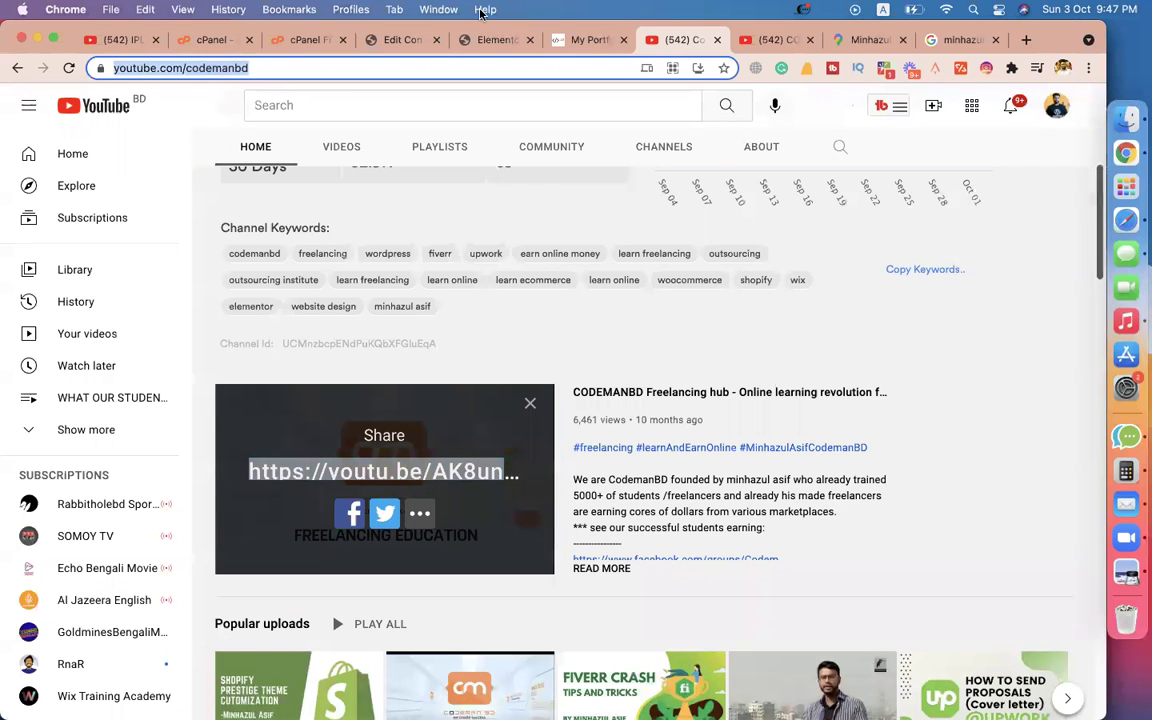
pyautogui.click(396, 40)
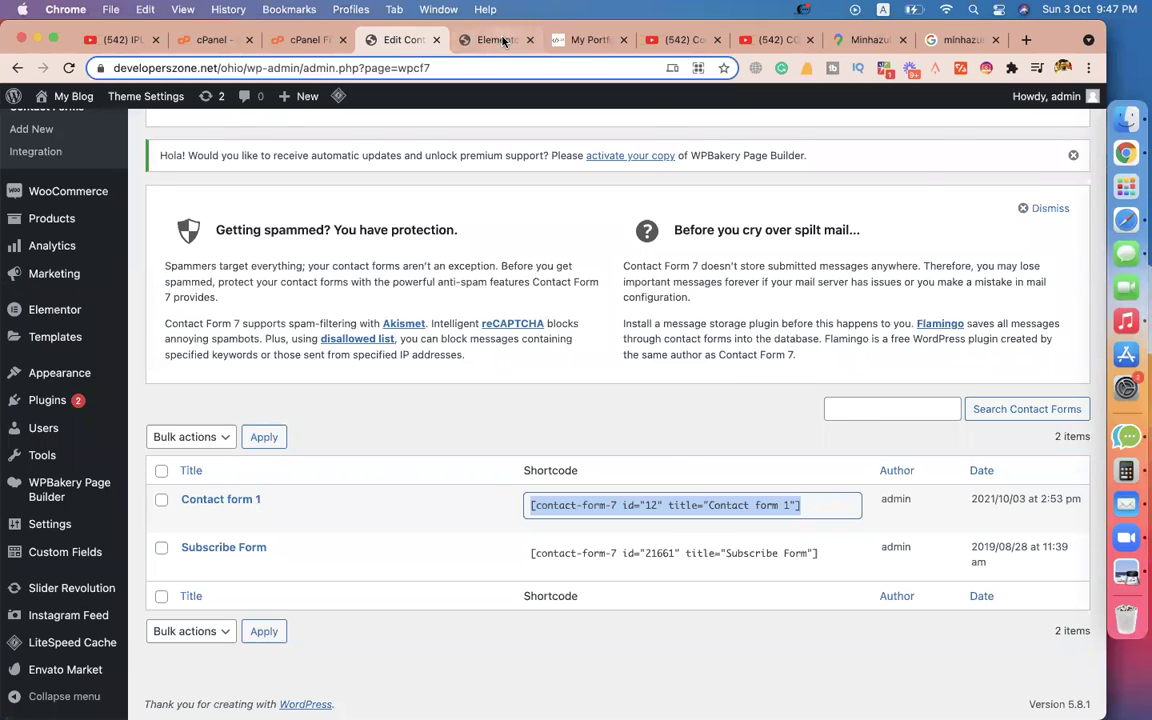
pyautogui.click(467, 40)
pyautogui.press('super+v')
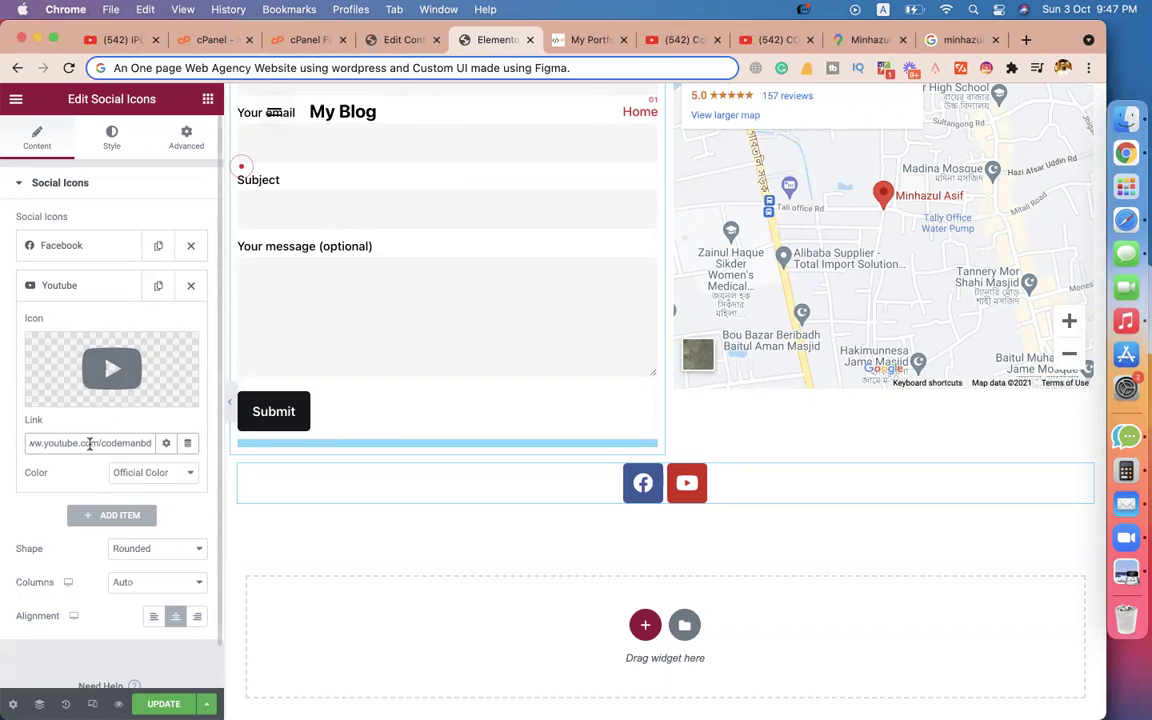
pyautogui.click(93, 289)
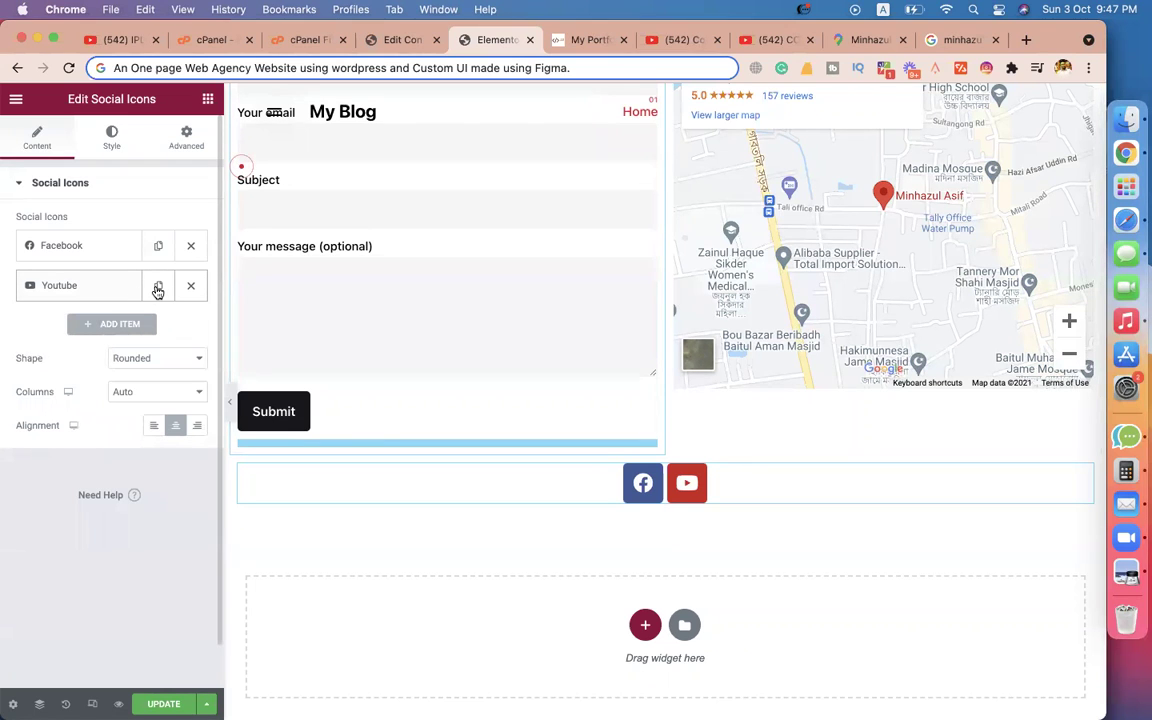
# Duplicate the YouTube item, change the copy's icon to LinkedIn, and select its leftover link.
pyautogui.click(158, 288)
pyautogui.click(105, 327)
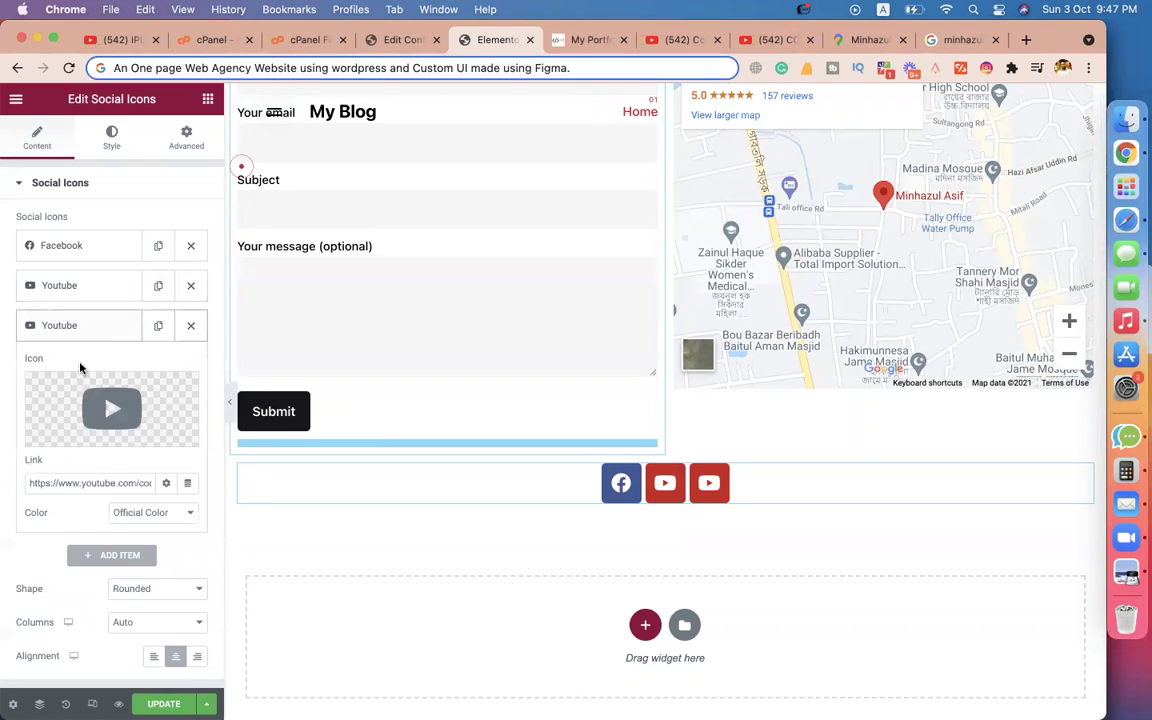
pyautogui.moveTo(93, 416)
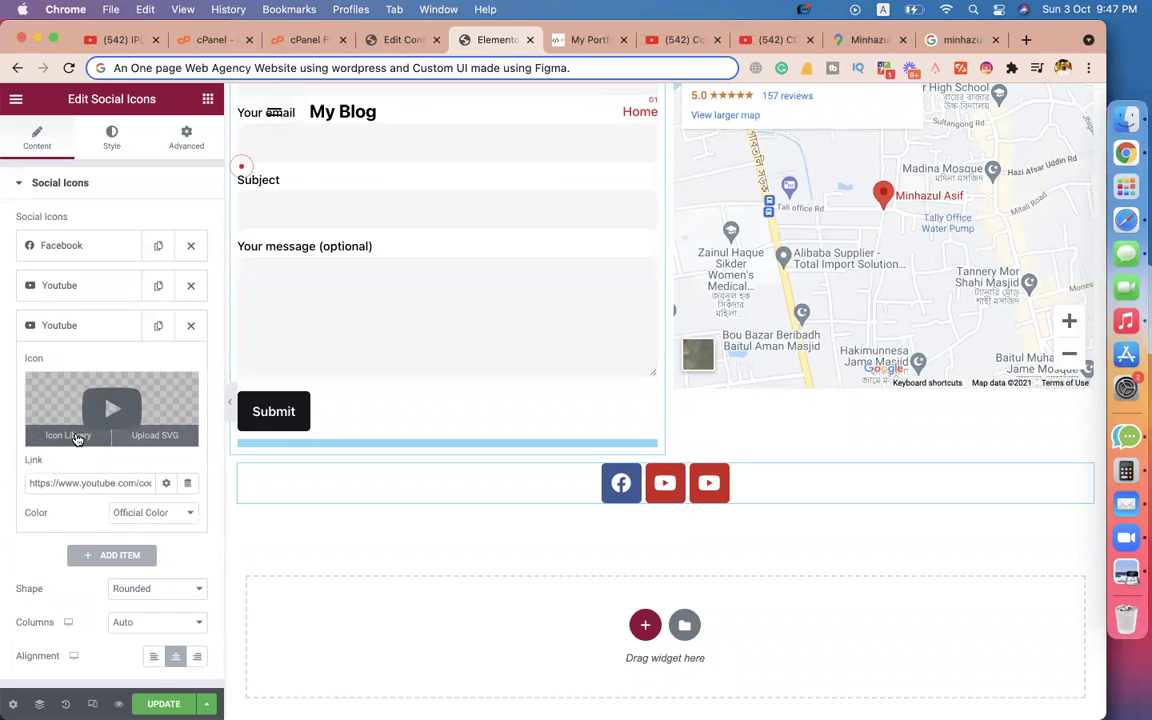
pyautogui.click(73, 437)
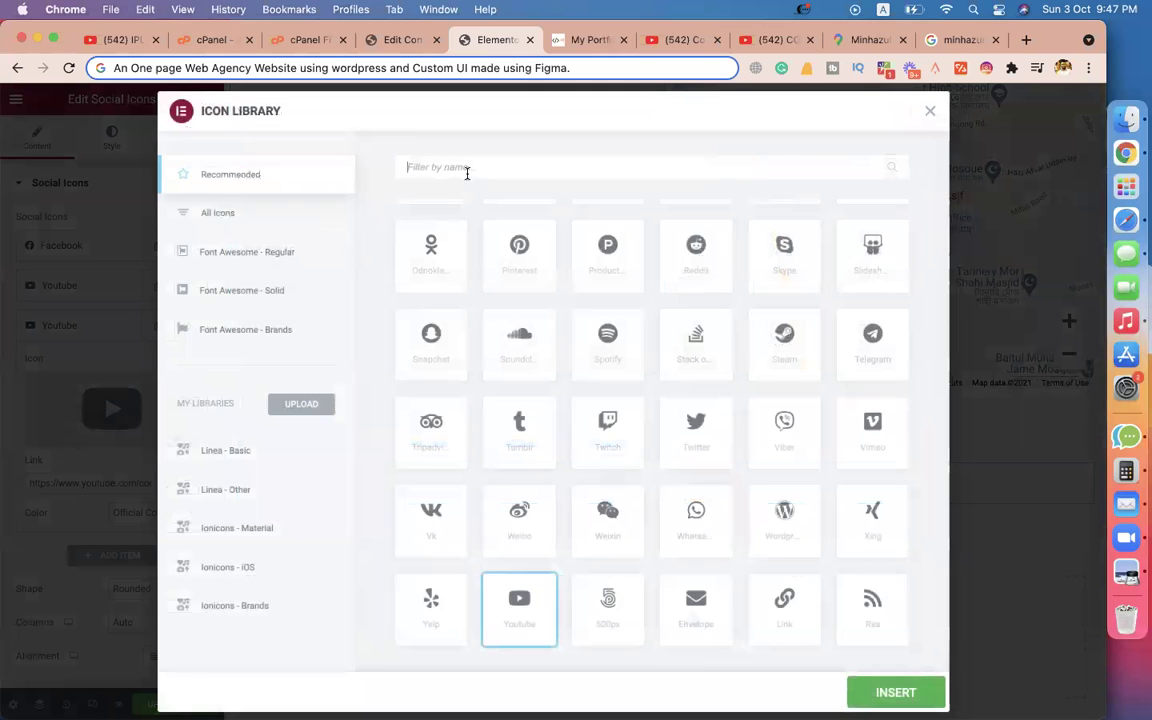
pyautogui.write('link')
pyautogui.click(431, 266)
pyautogui.click(895, 692)
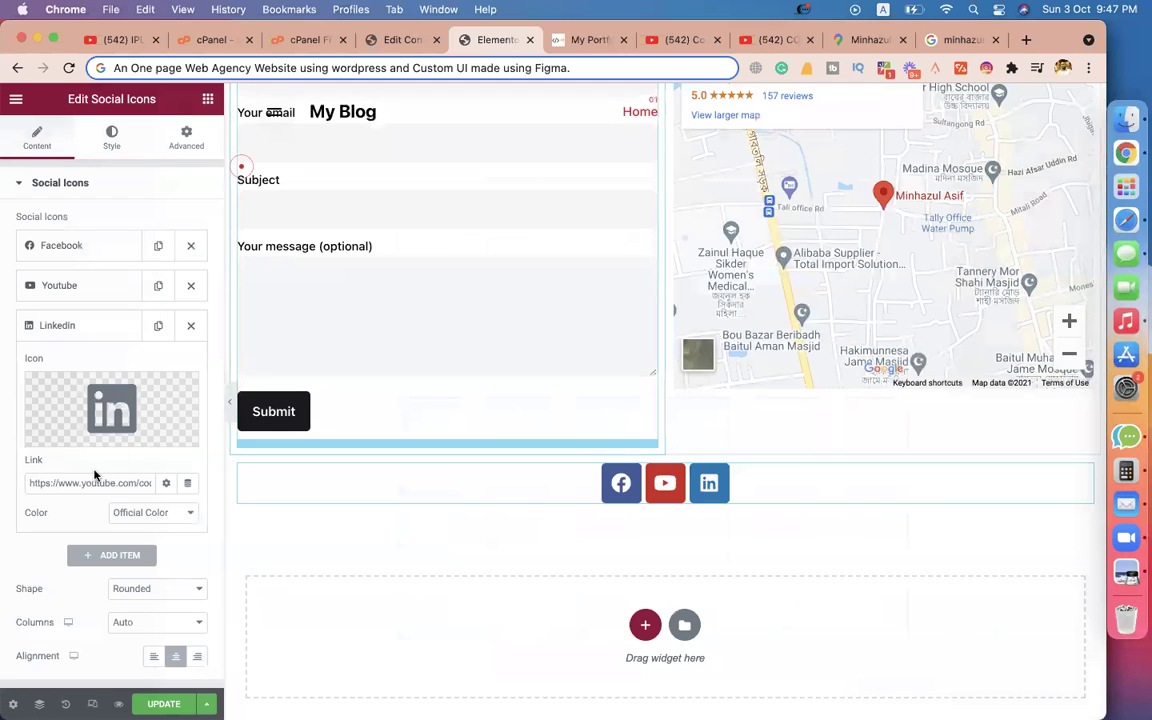
pyautogui.tripleClick(94, 482)
pyautogui.press('super+t')
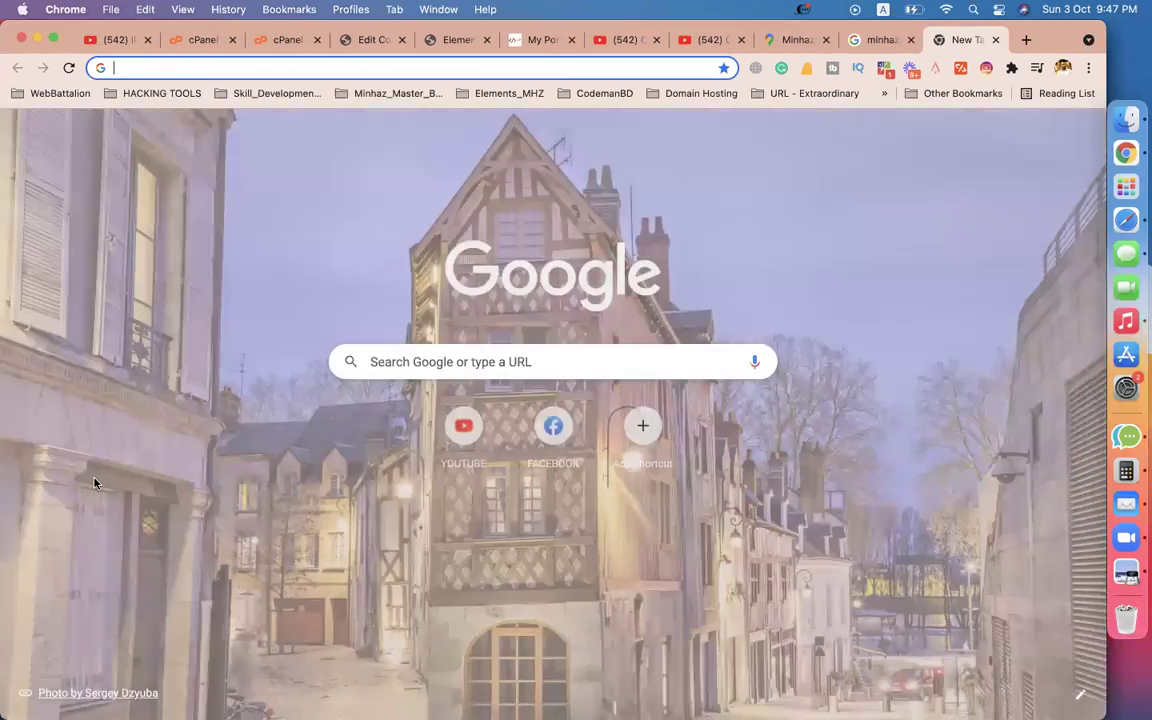
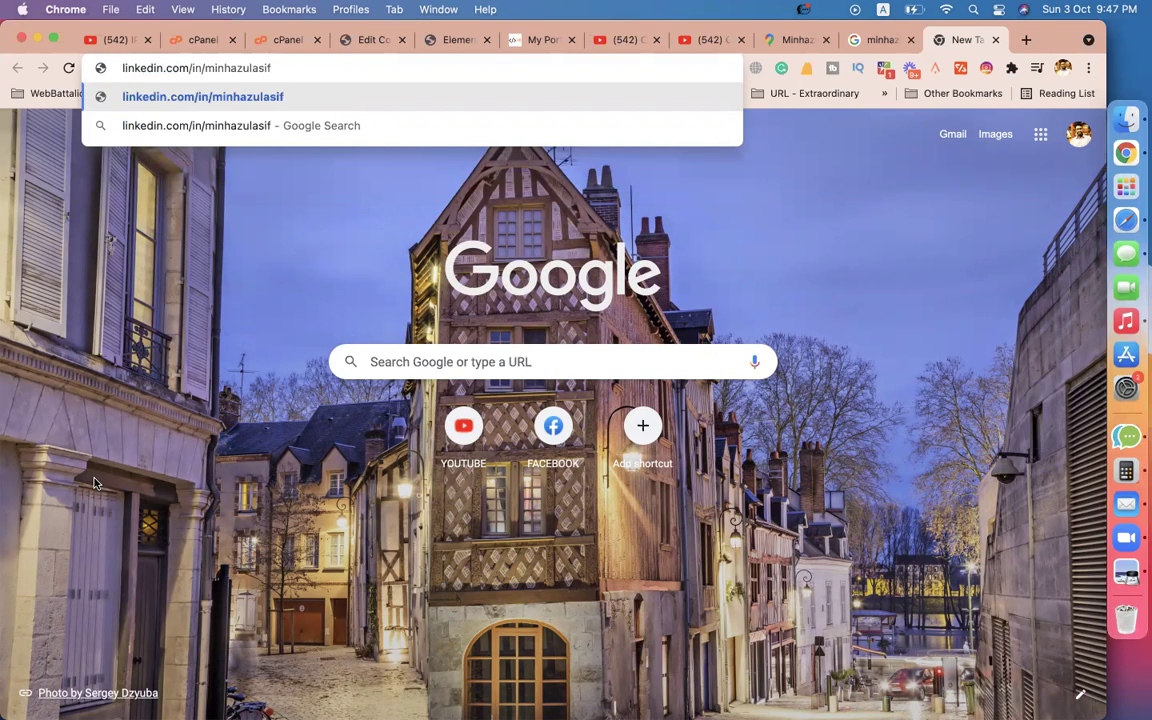
# Copy the LinkedIn profile address from a new tab and paste it as the LinkedIn icon's link.
pyautogui.press('super+a')
pyautogui.press('super+c')
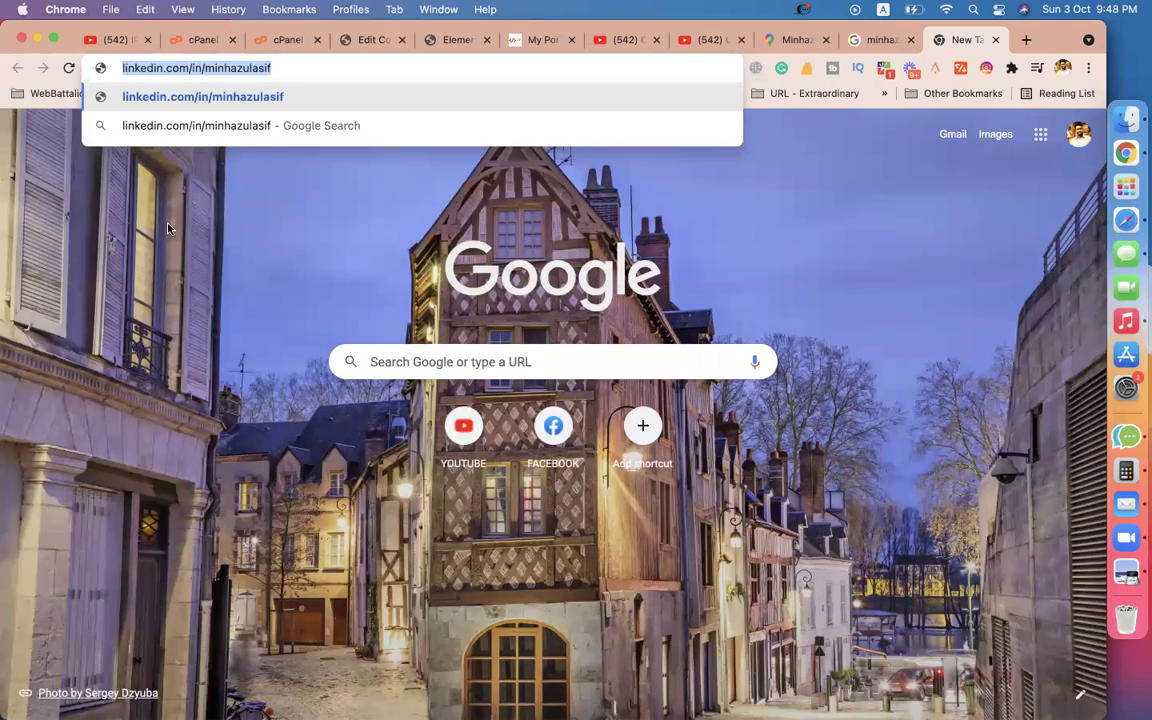
pyautogui.click(452, 40)
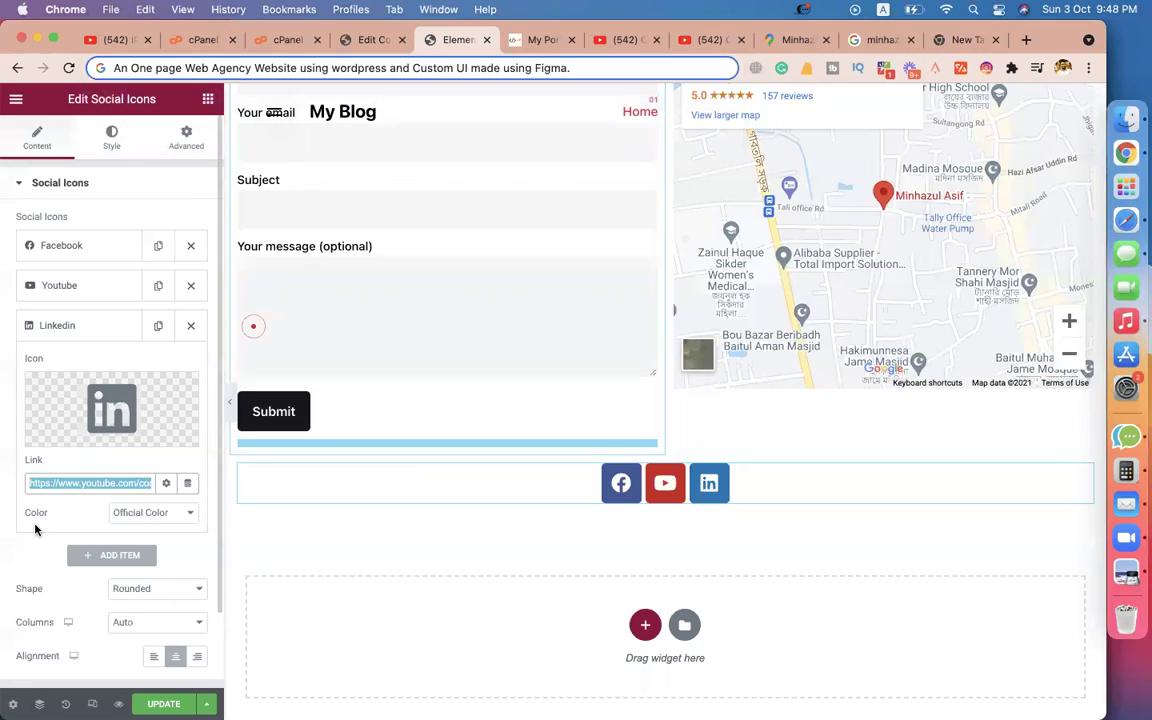
pyautogui.press('super+v')
pyautogui.click(104, 329)
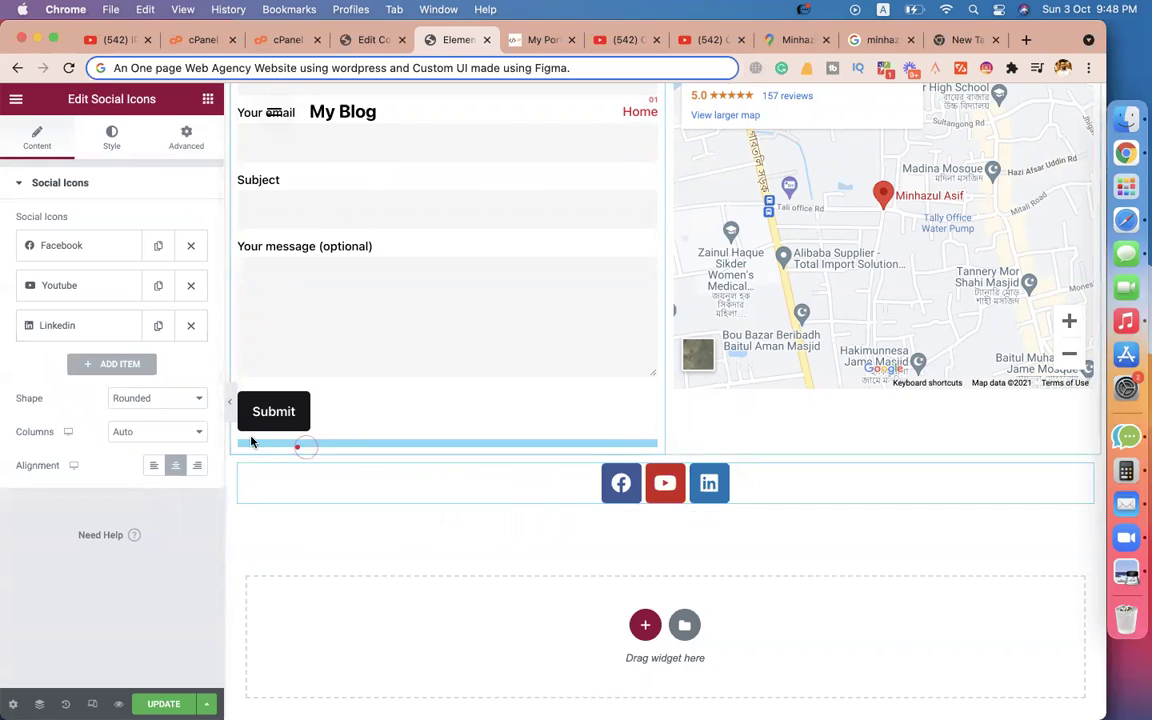
# Duplicate the LinkedIn item as a fourth icon and browse the icon library for Behance.
pyautogui.click(158, 325)
pyautogui.click(93, 367)
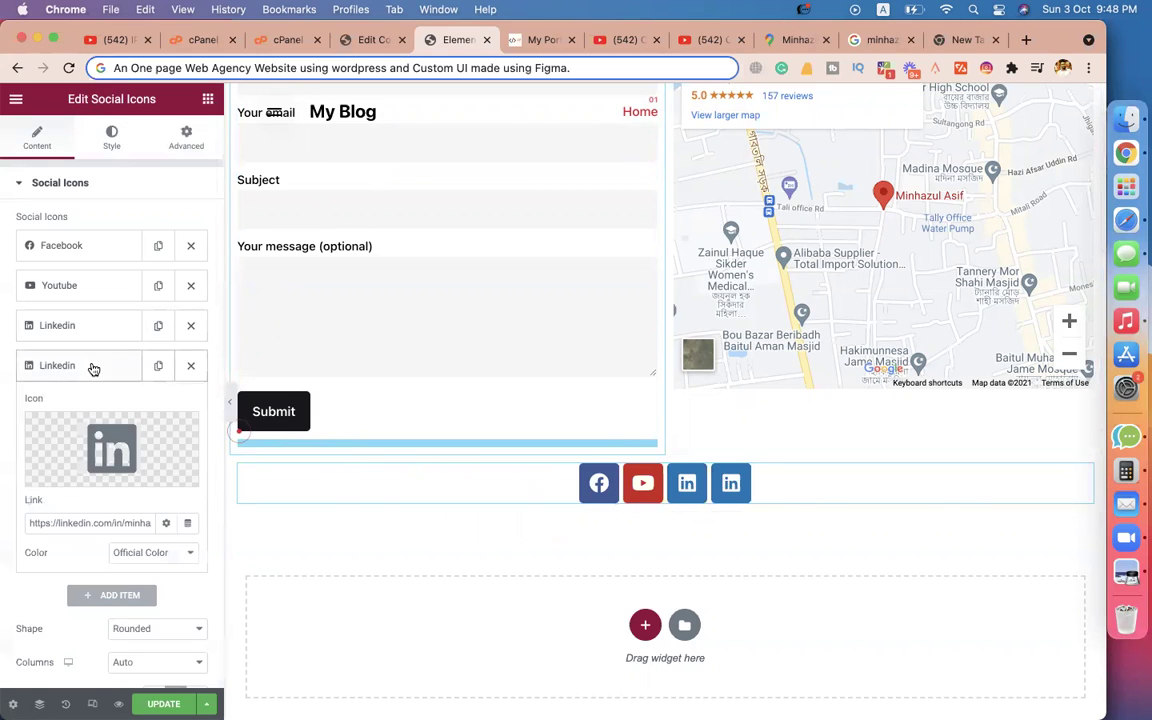
pyautogui.click(130, 459)
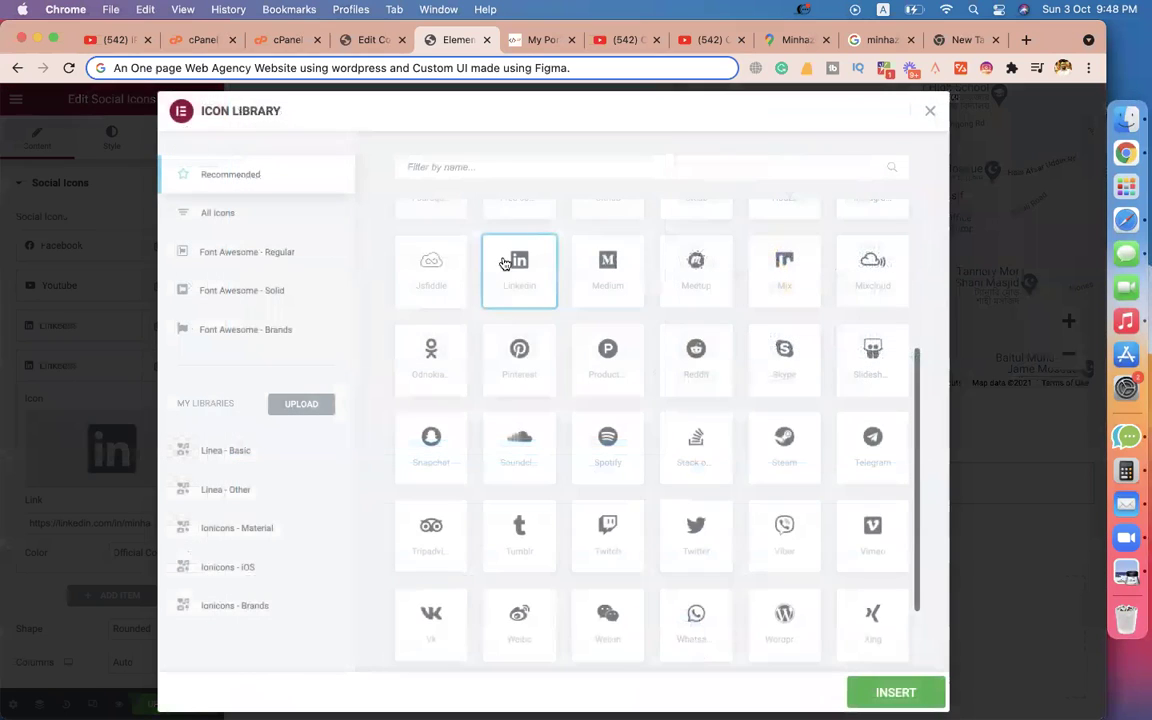
pyautogui.click(492, 170)
pyautogui.write('web')
pyautogui.press('BackSpace')
pyautogui.press('BackSpace')
pyautogui.press('BackSpace')
pyautogui.write('glo')
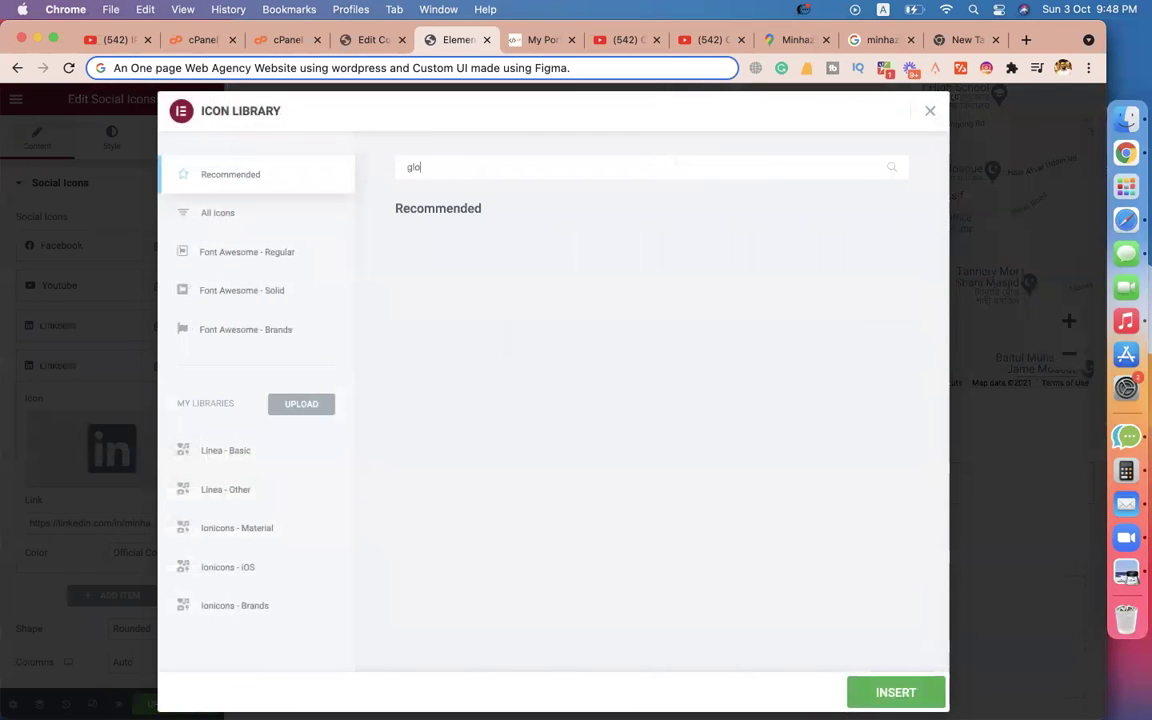
pyautogui.press('BackSpace')
pyautogui.press('BackSpace')
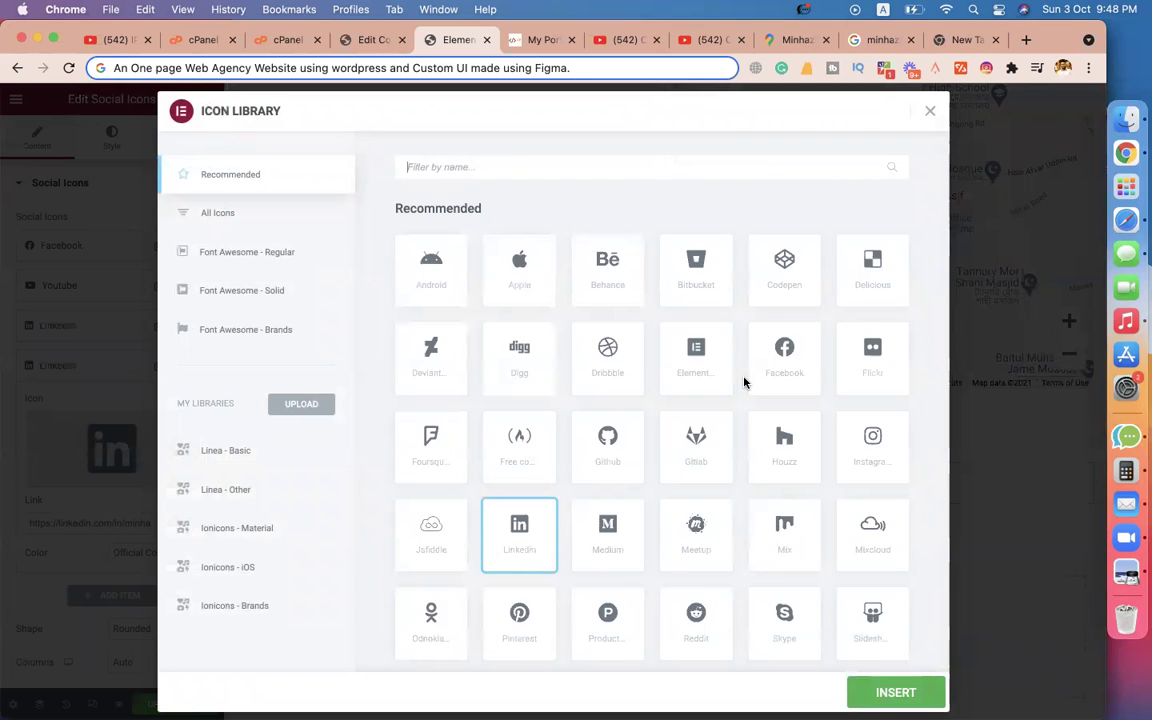
pyautogui.scroll(-2, 744, 382)
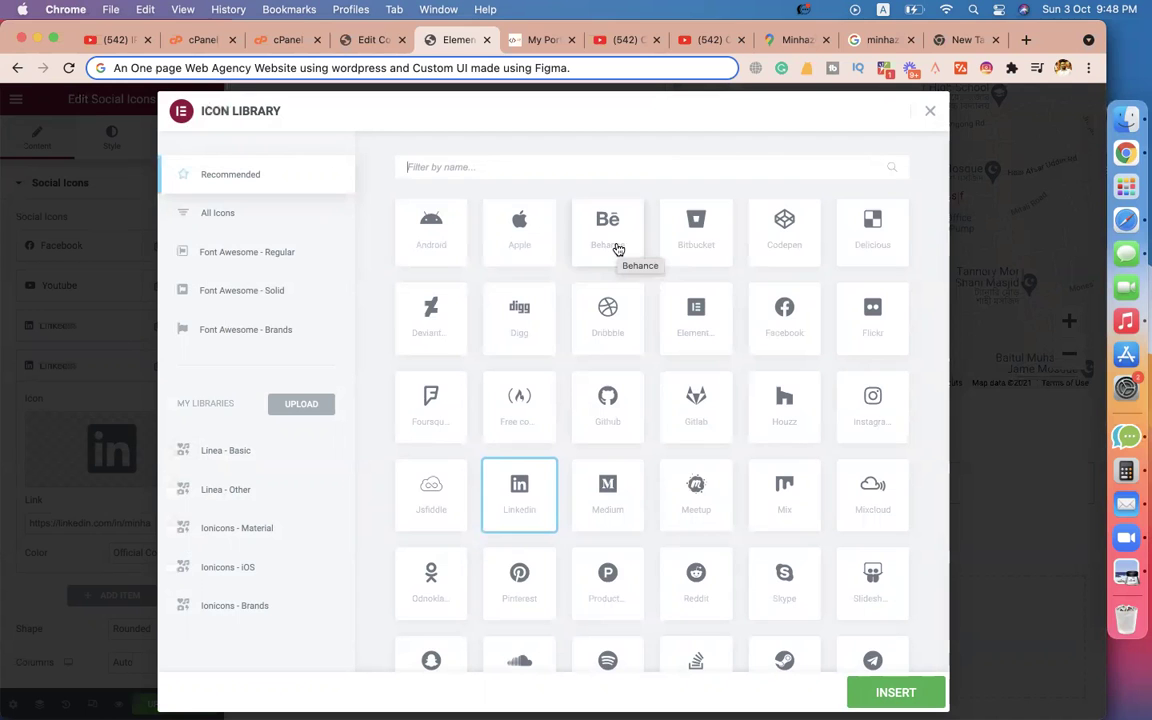
pyautogui.click(962, 40)
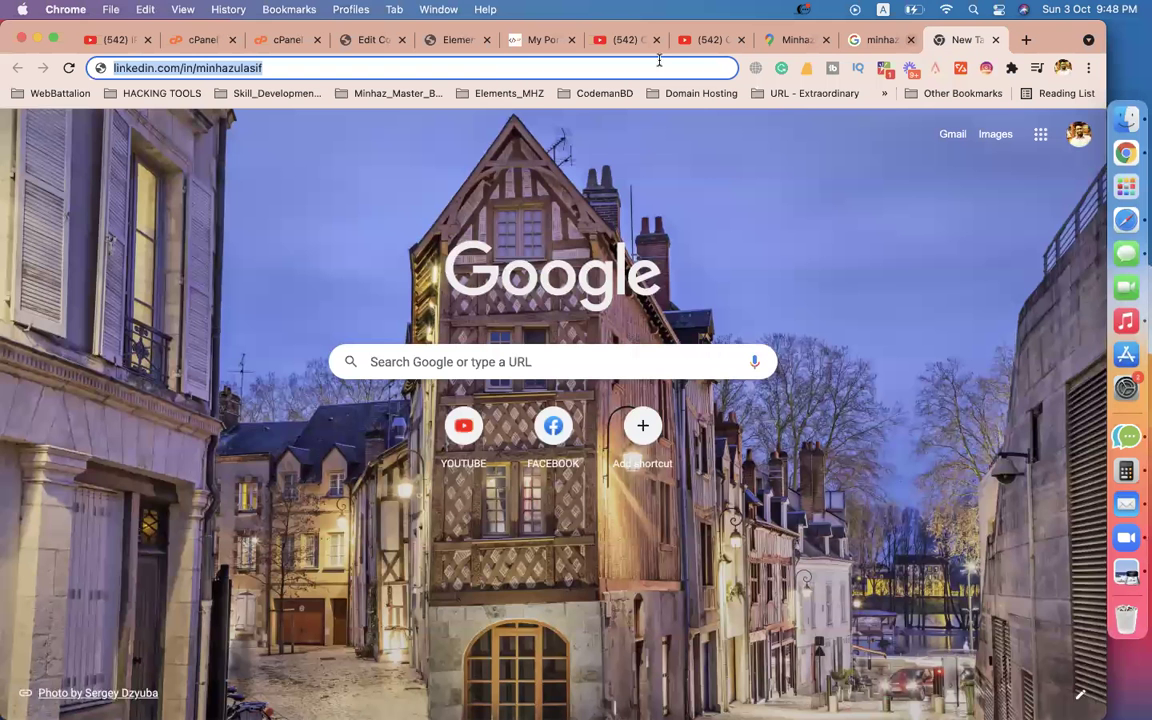
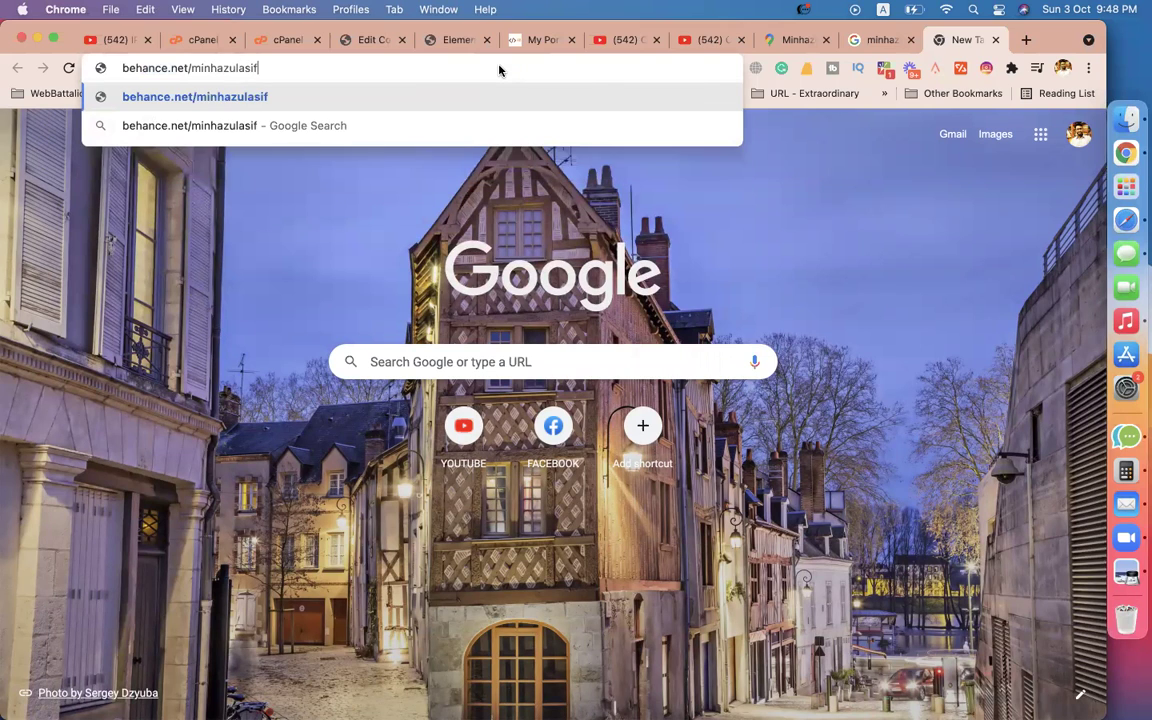
# Load the Behance profile, open its moodboards page, and copy that page's address.
pyautogui.press('Return')
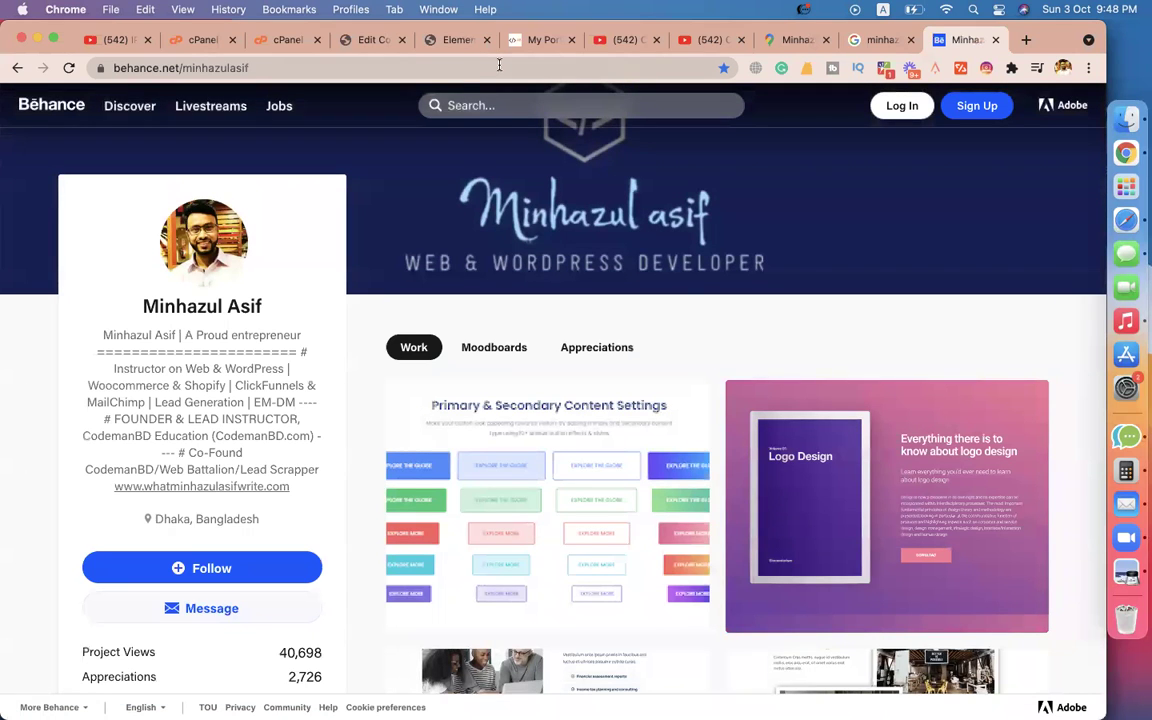
pyautogui.click(515, 360)
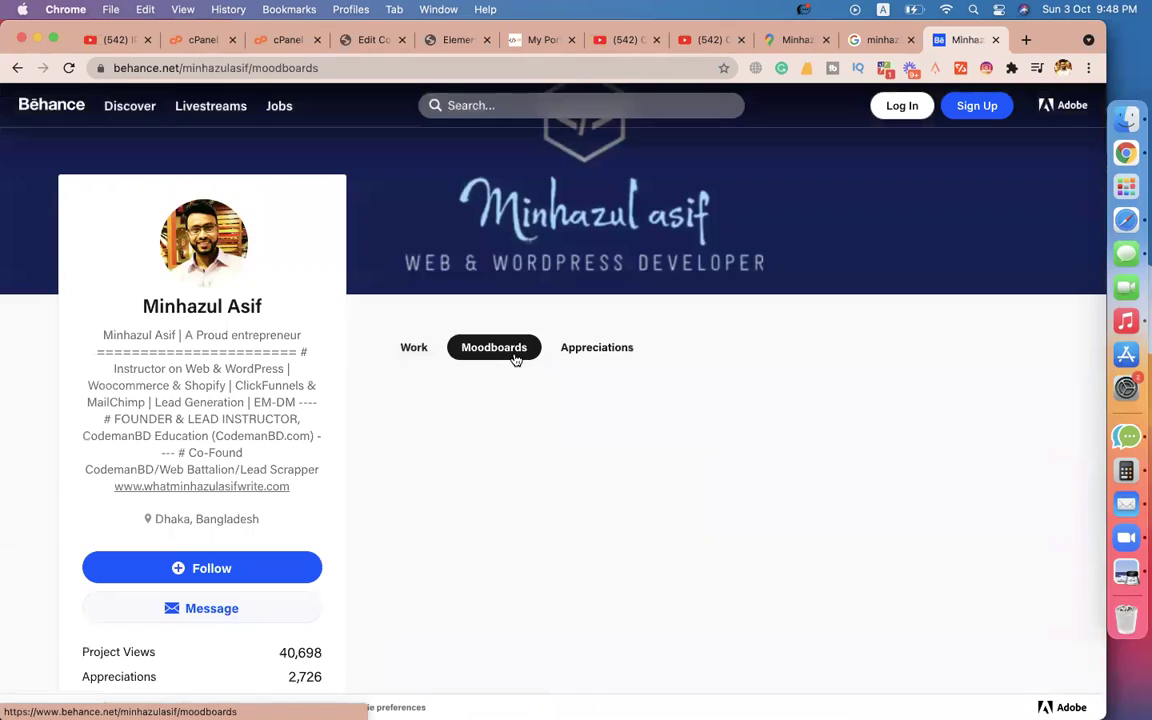
pyautogui.scroll(-5, 815, 365)
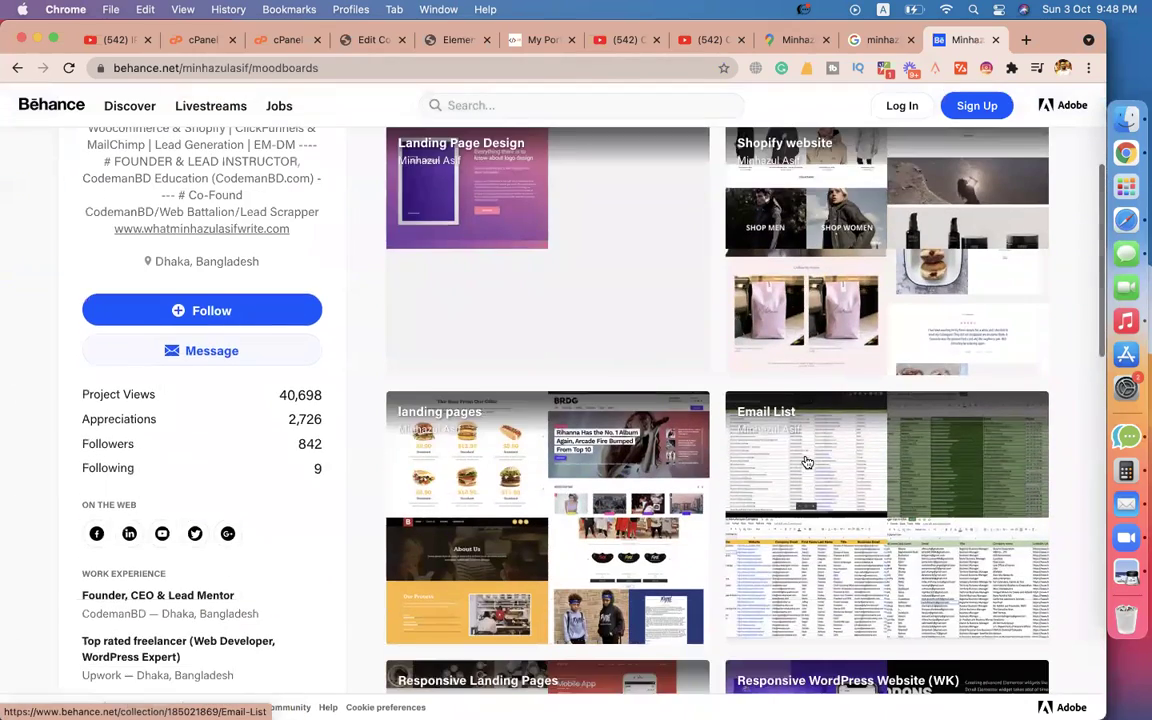
pyautogui.scroll(-10, 565, 555)
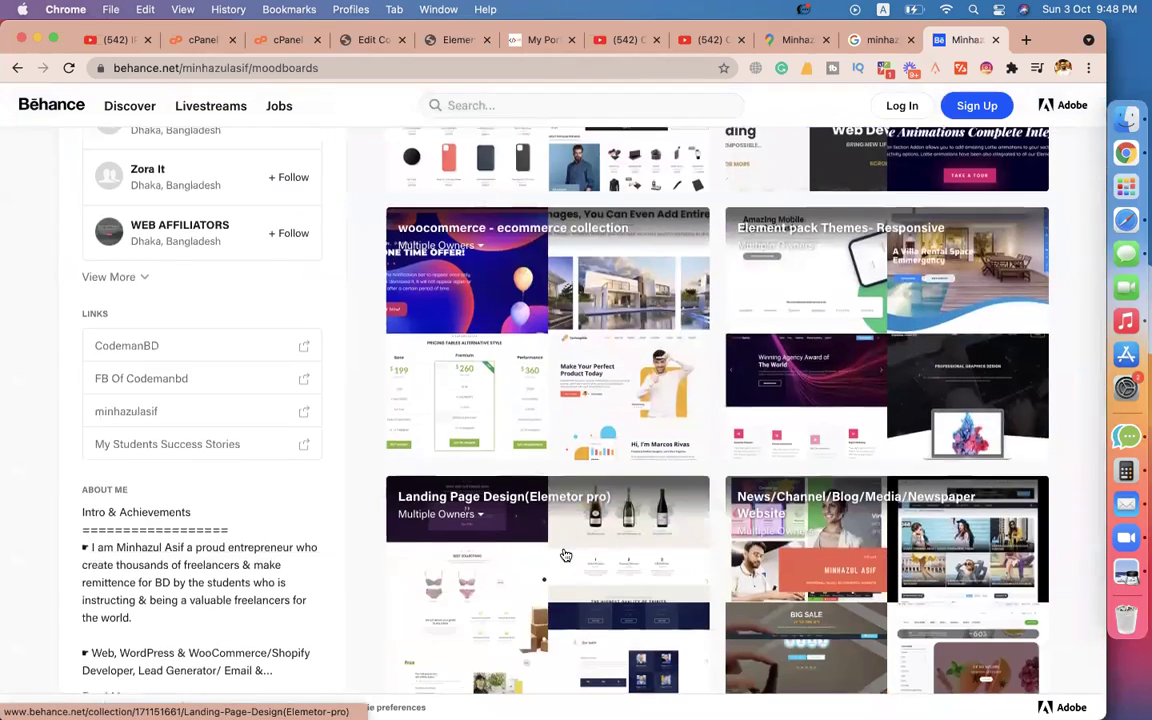
pyautogui.scroll(-3, 565, 555)
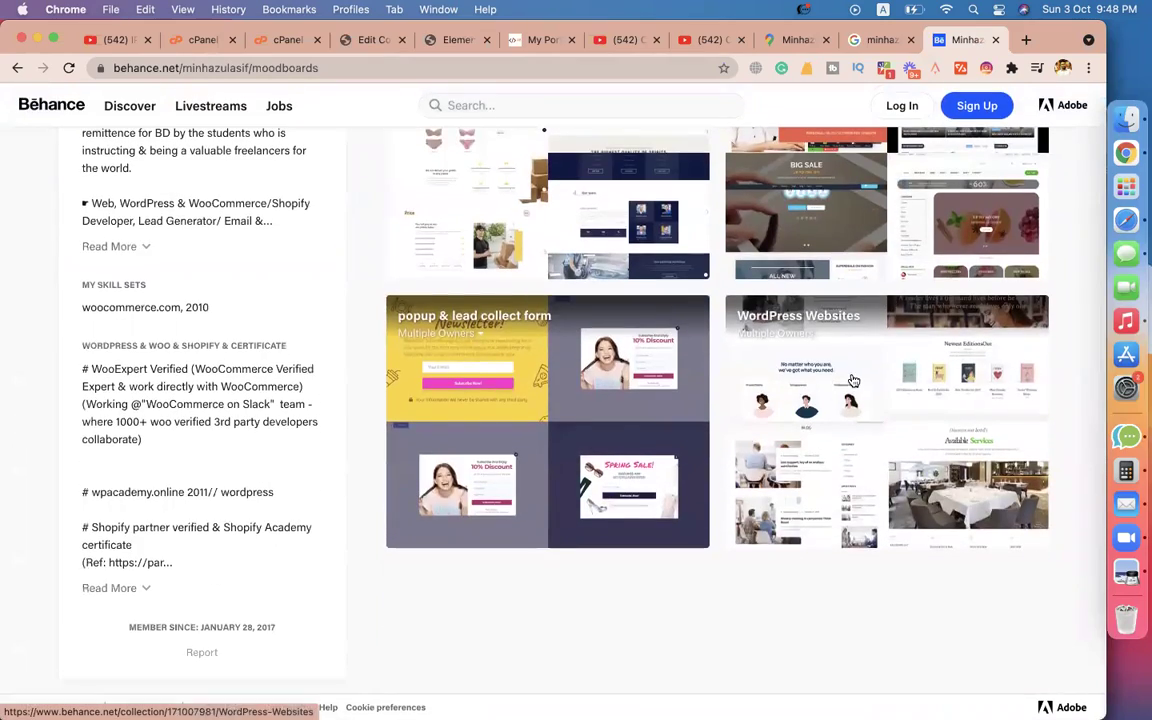
pyautogui.scroll(15, 572, 396)
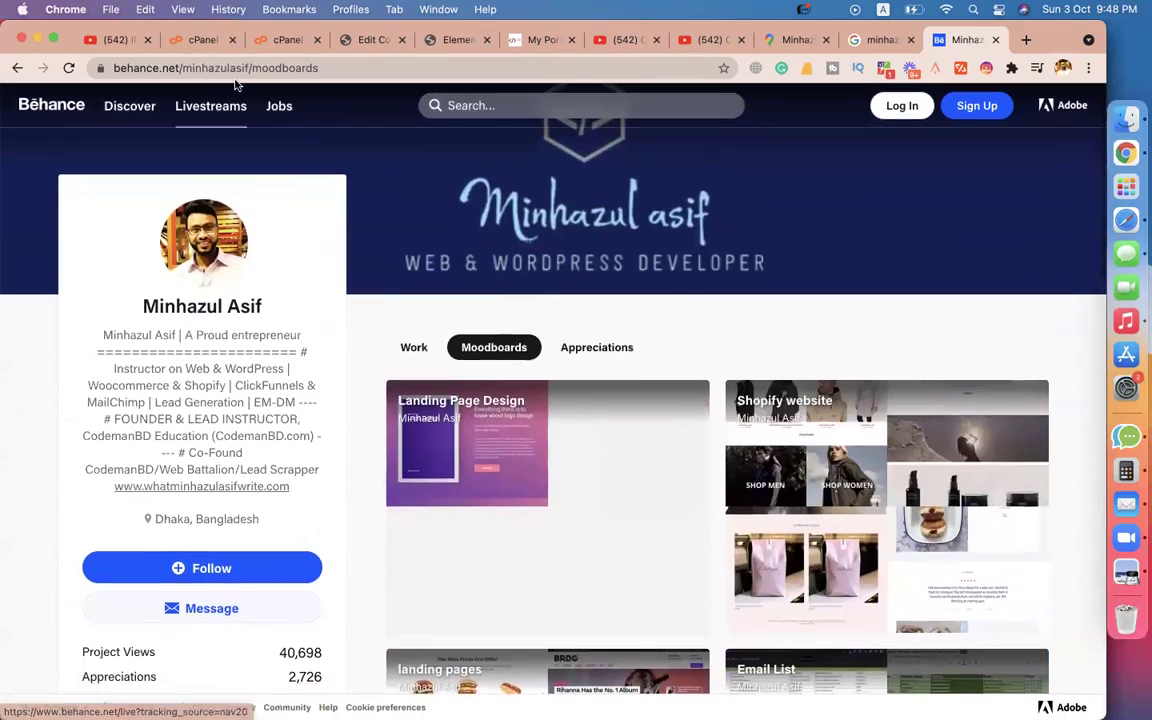
pyautogui.click(246, 65)
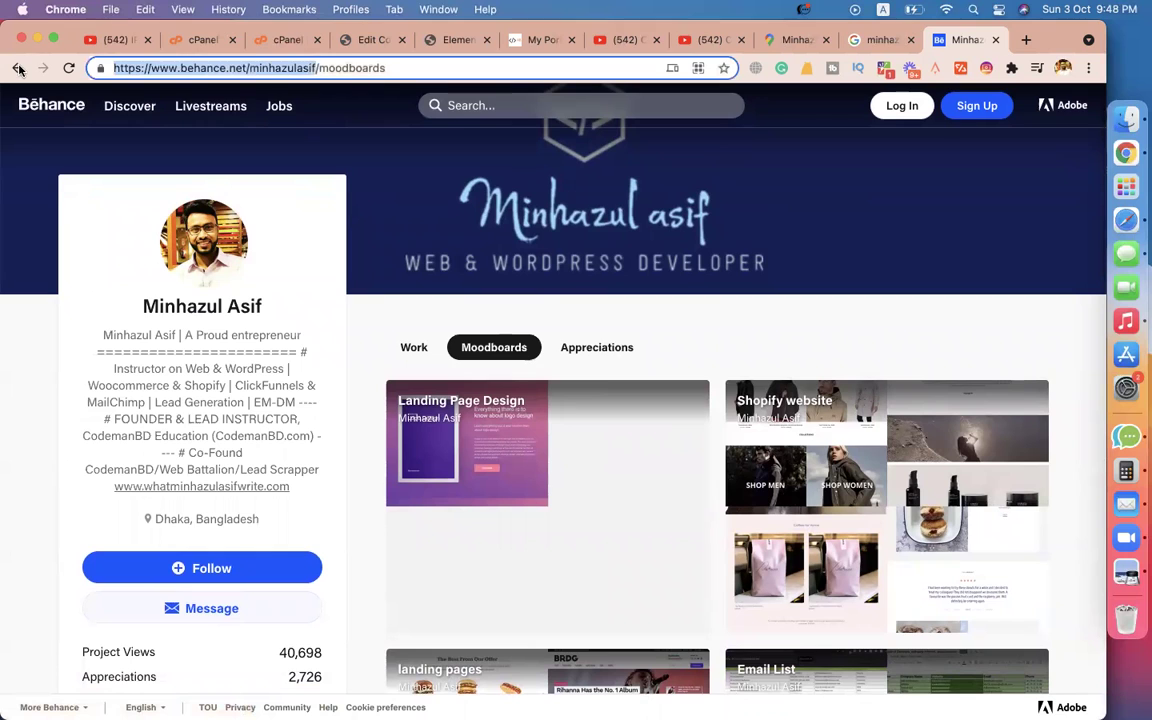
pyautogui.click(472, 41)
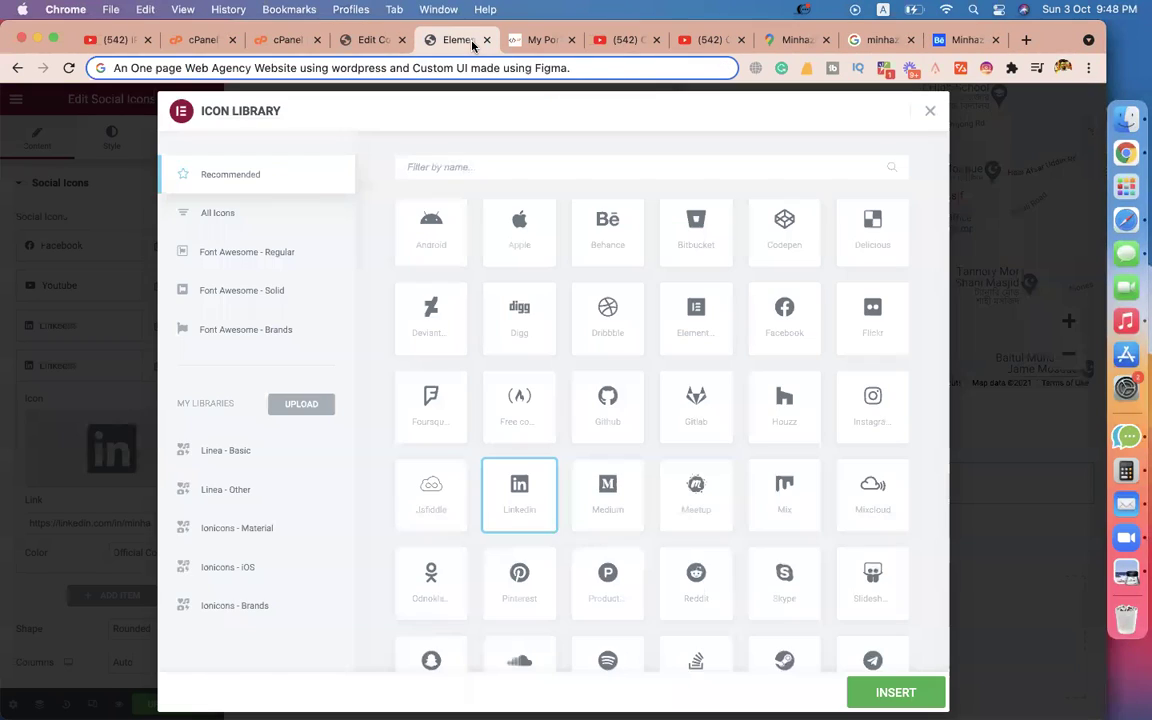
# Insert the Behance icon on the fourth item and replace its link with the Behance profile address.
pyautogui.click(598, 243)
pyautogui.click(893, 692)
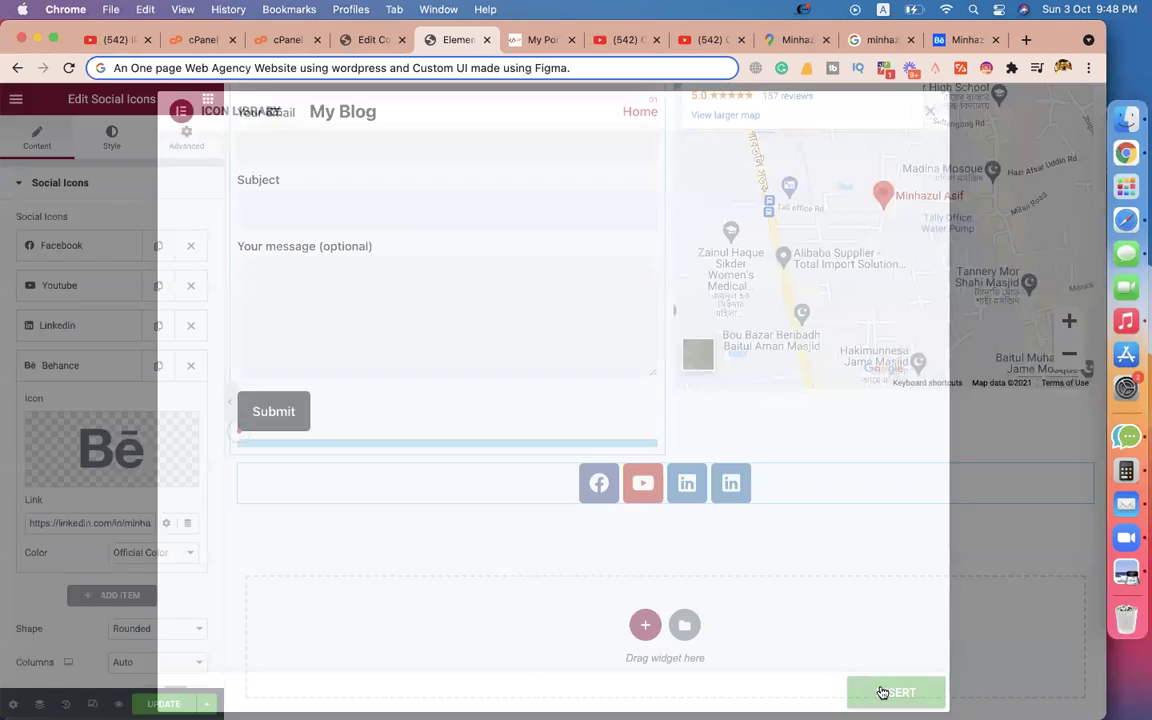
pyautogui.tripleClick(67, 524)
pyautogui.press('super+v')
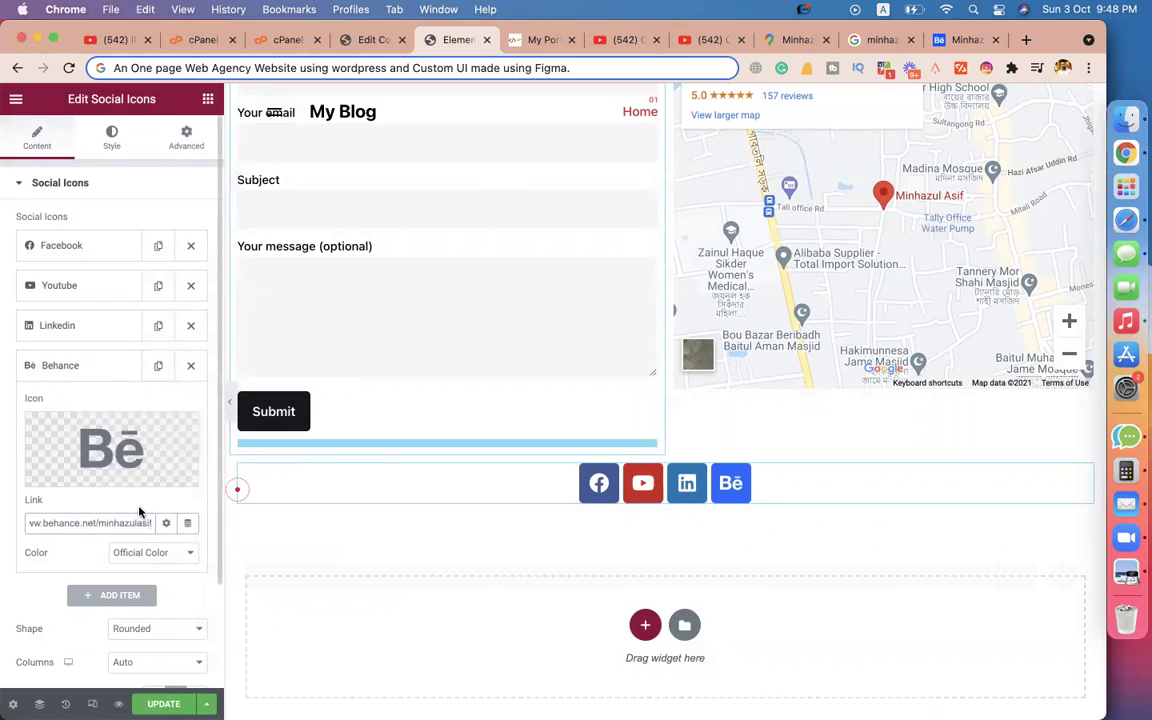
pyautogui.click(110, 368)
pyautogui.scroll(15, 524, 468)
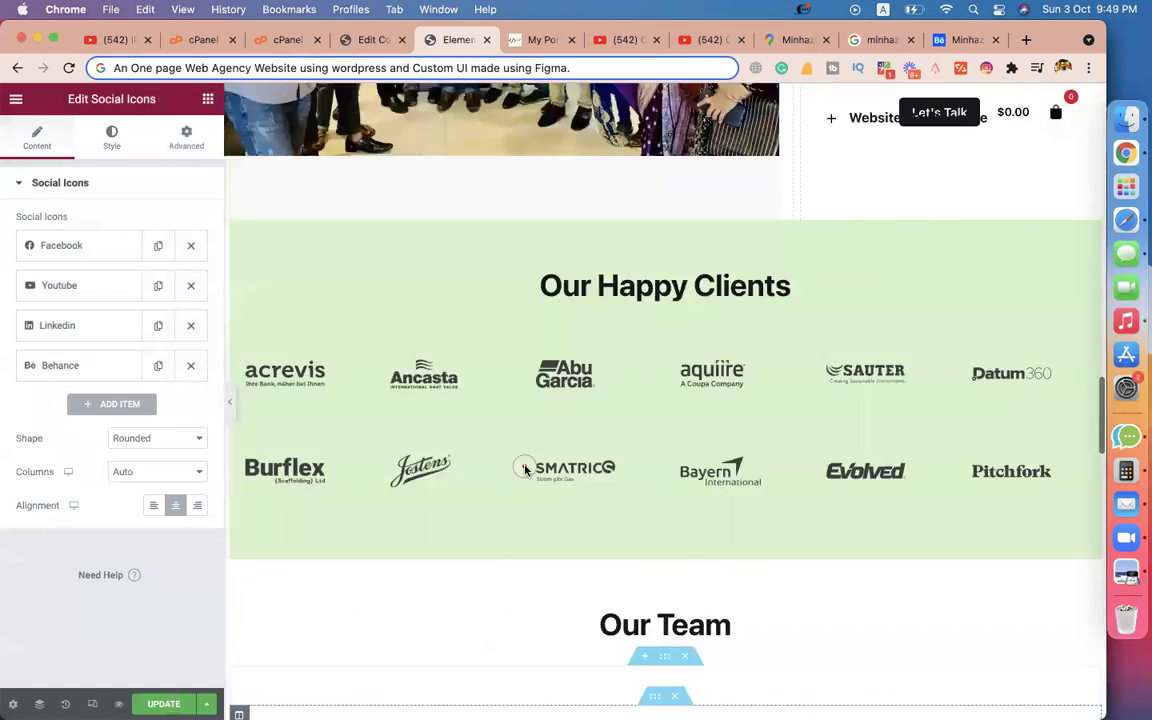
pyautogui.scroll(15, 524, 468)
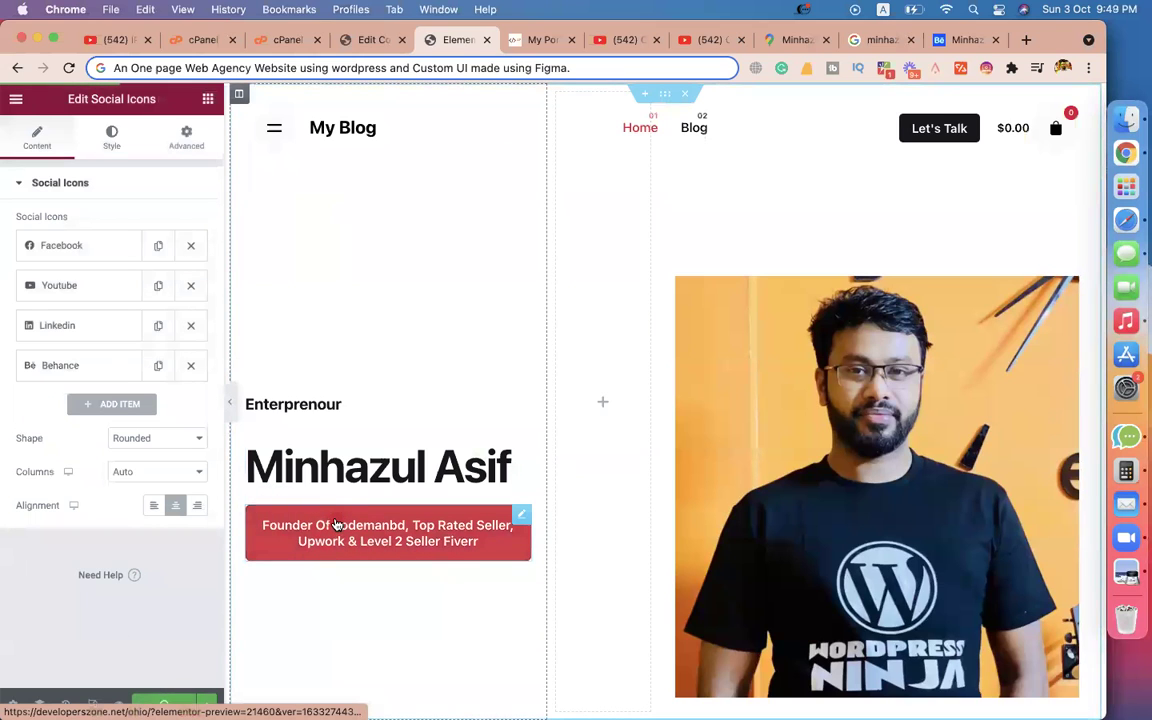
pyautogui.click(536, 323)
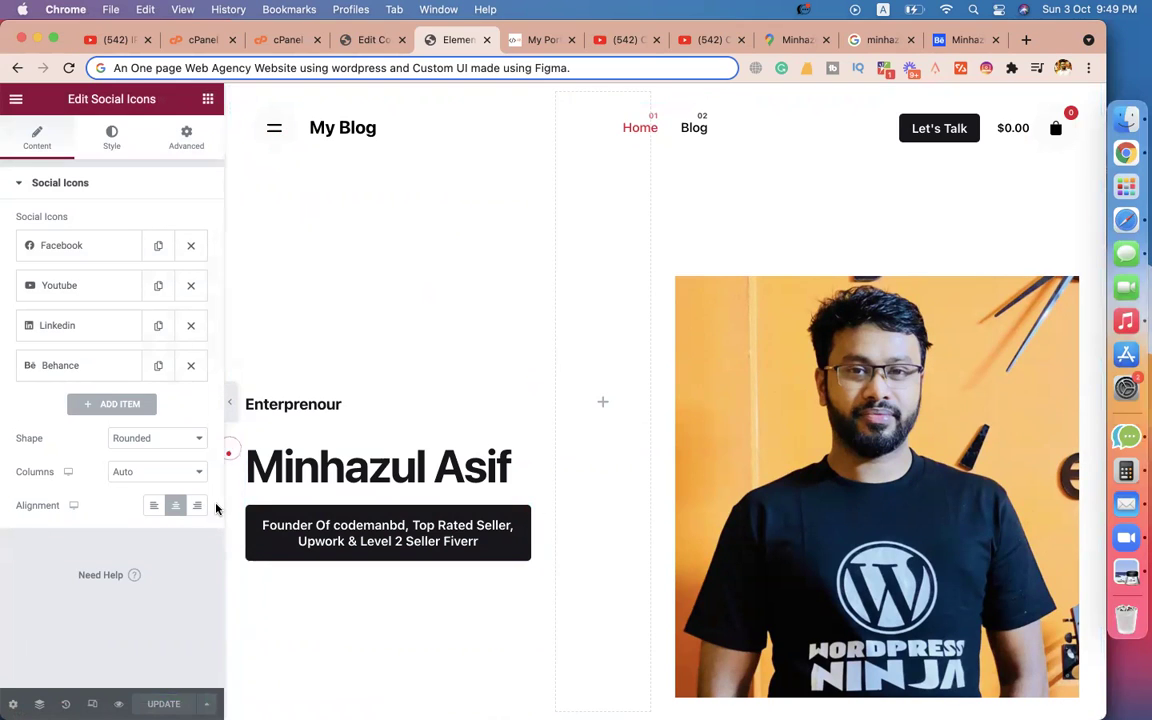
# Preview the changes, scroll to the four social icons, then visit the Blog and Home pages.
pyautogui.click(118, 704)
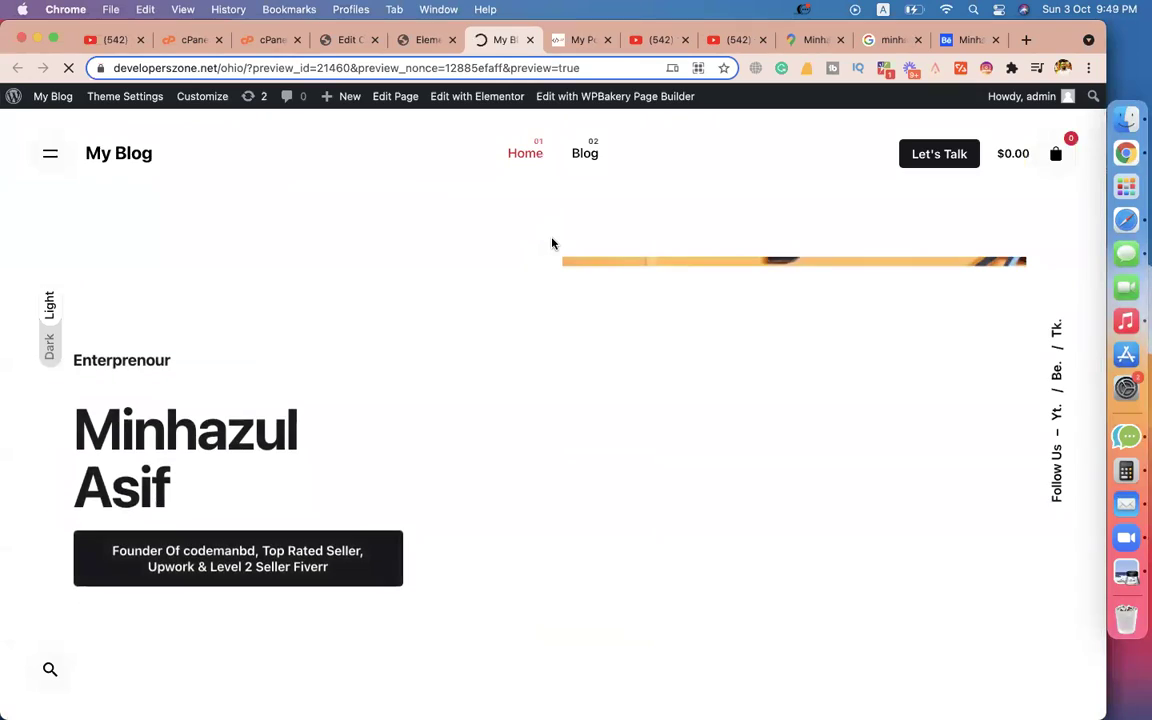
pyautogui.scroll(-10, 668, 321)
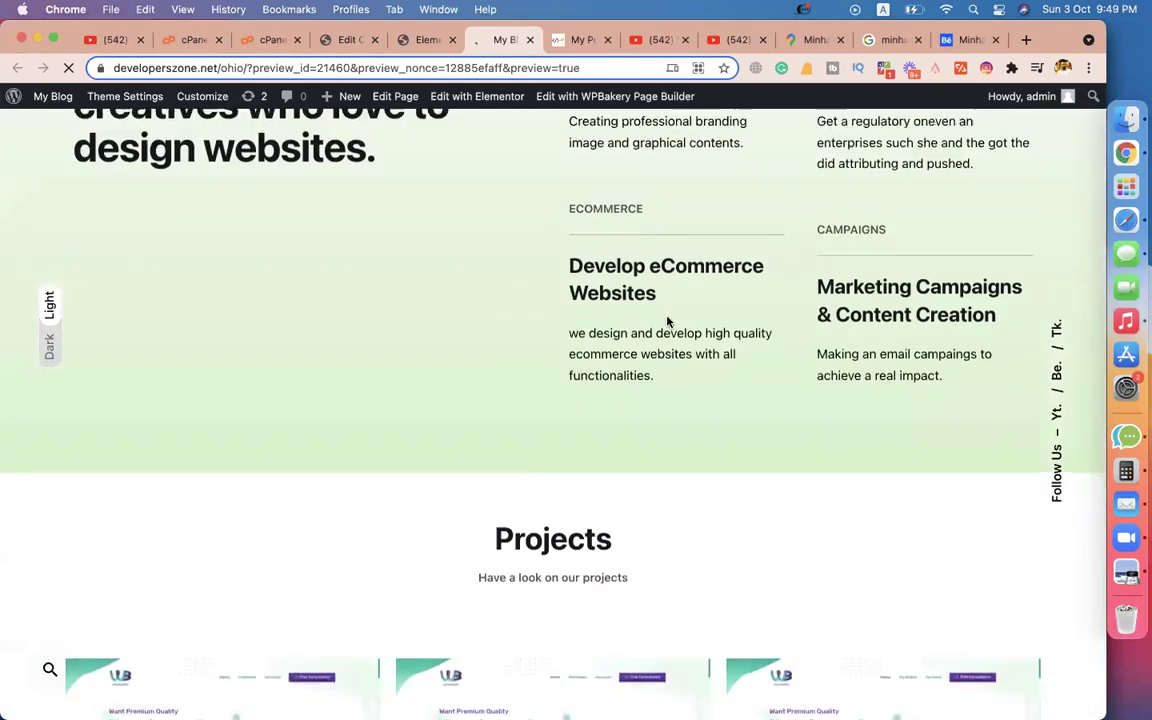
pyautogui.scroll(-20, 668, 321)
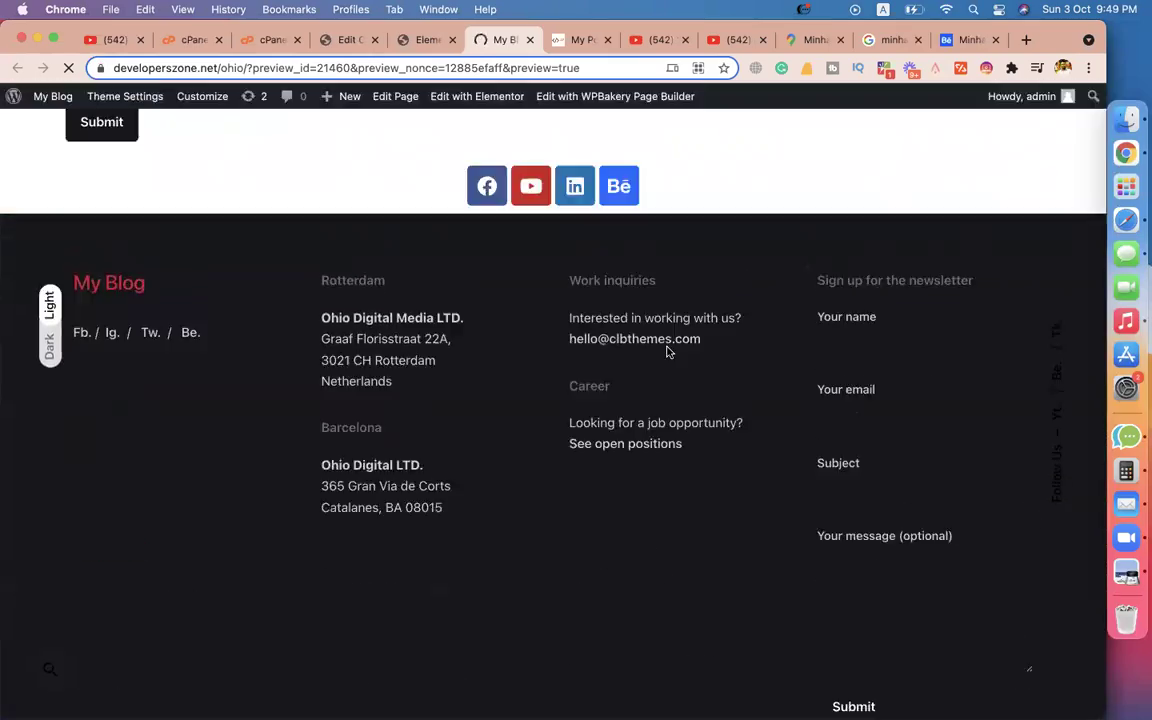
pyautogui.scroll(20, 668, 351)
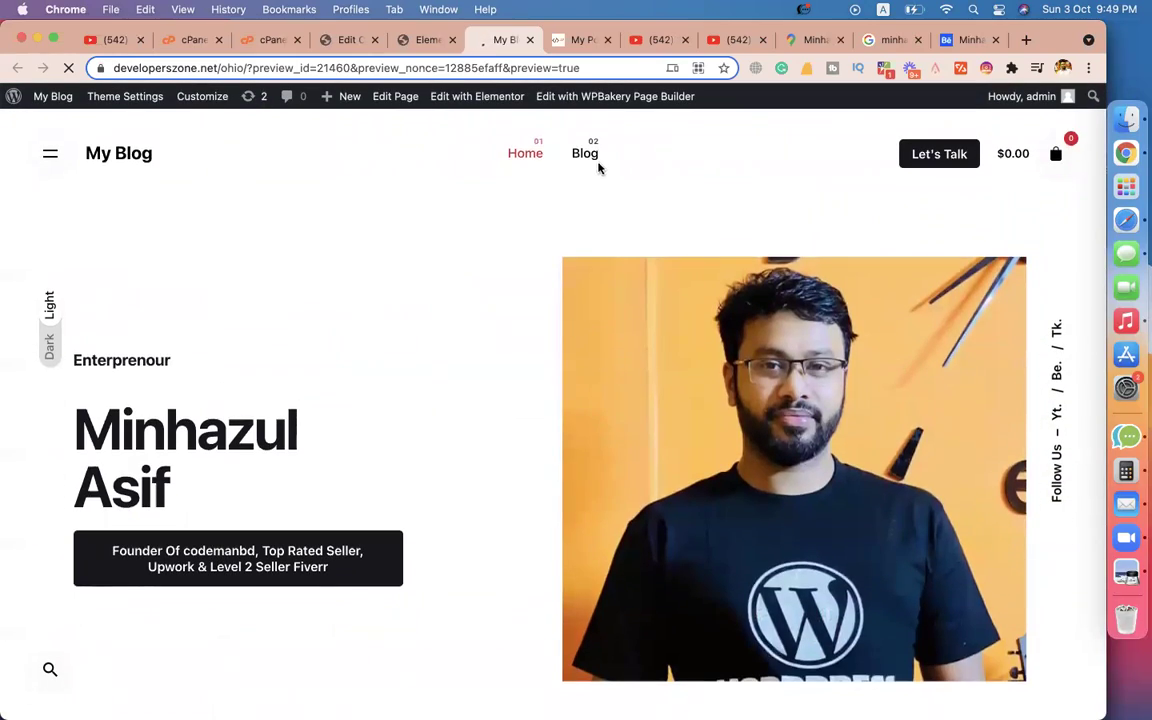
pyautogui.click(591, 158)
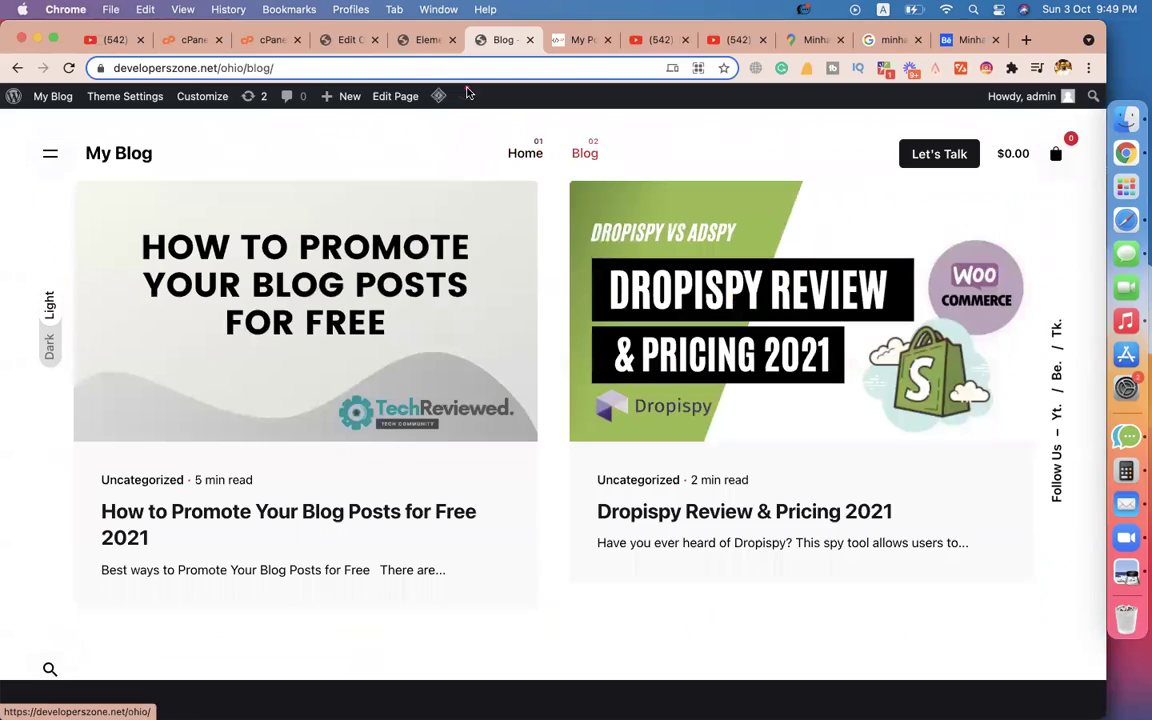
pyautogui.click(527, 162)
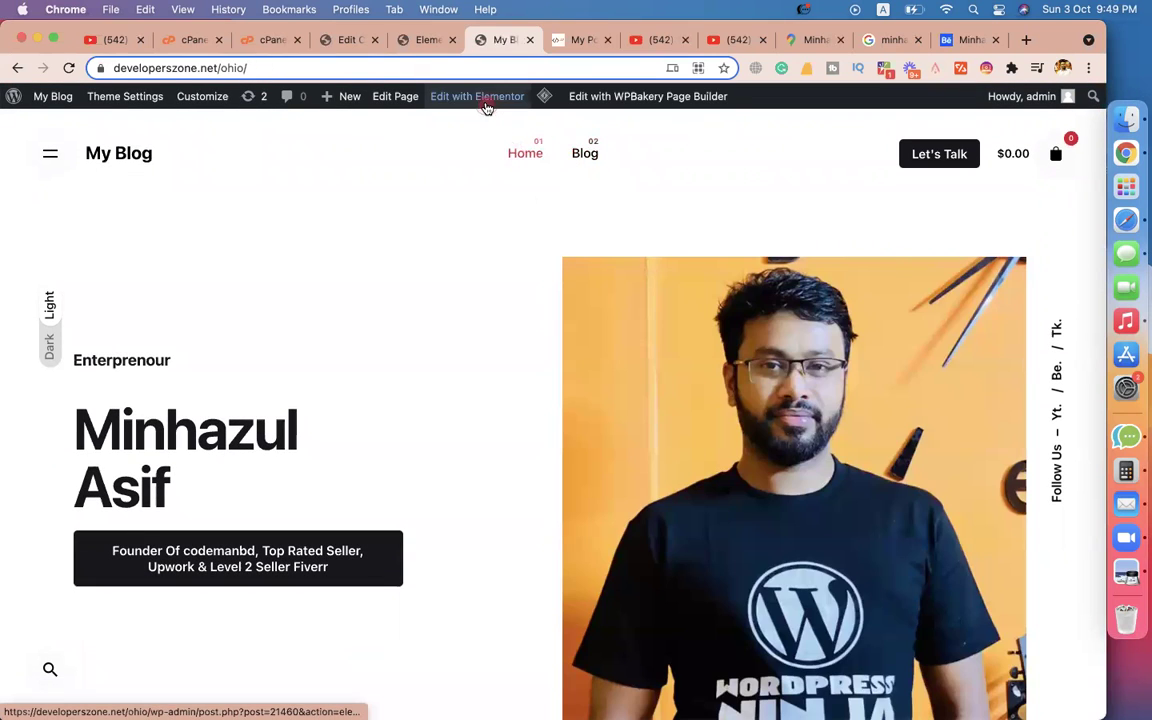
pyautogui.moveTo(486, 106)
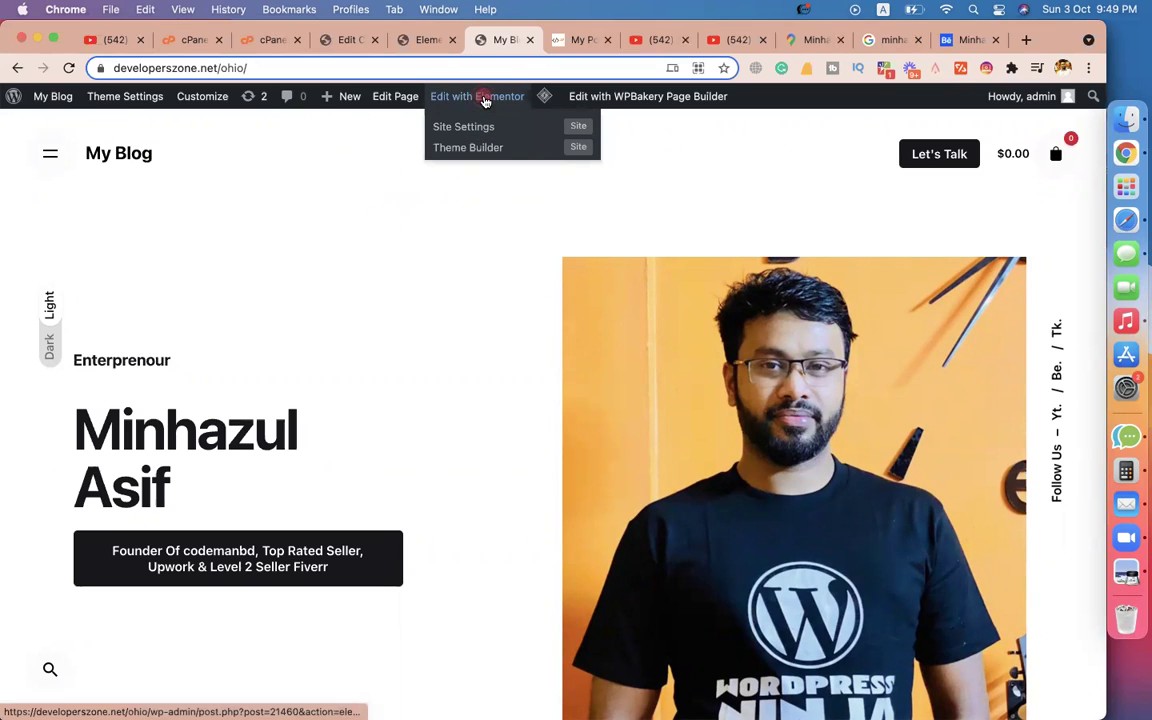
# Open and close the Theme Builder, then go through the open tabs back to the Behance profile.
pyautogui.click(457, 148)
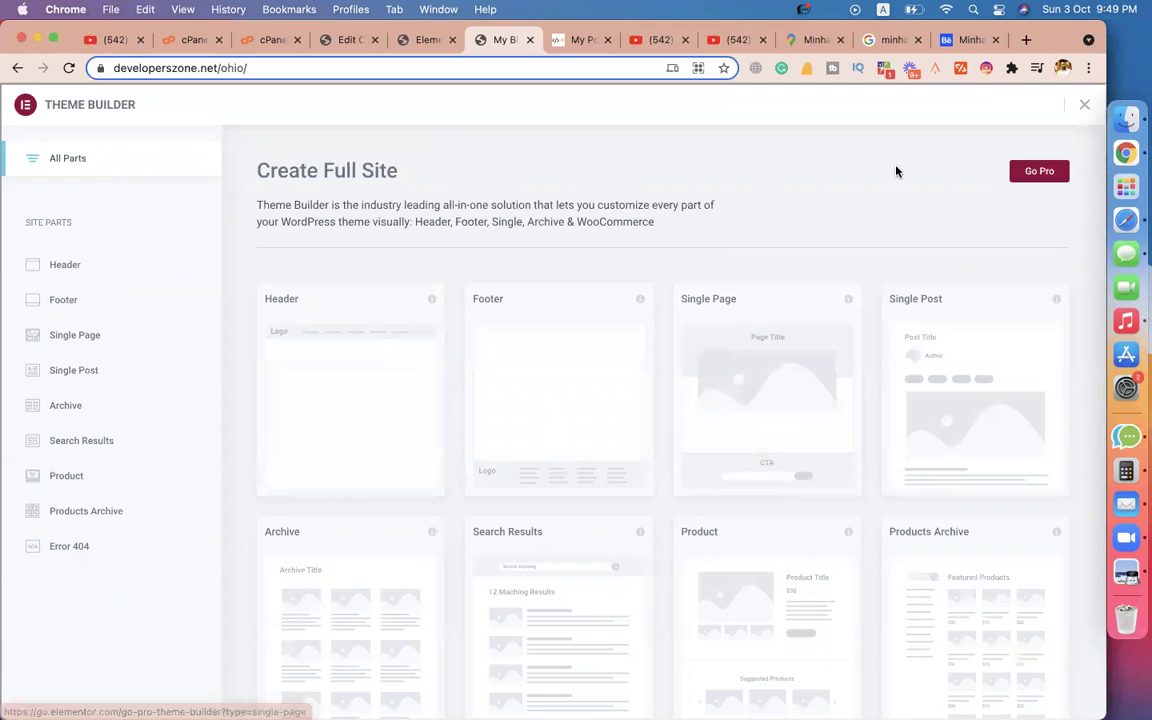
pyautogui.click(1085, 106)
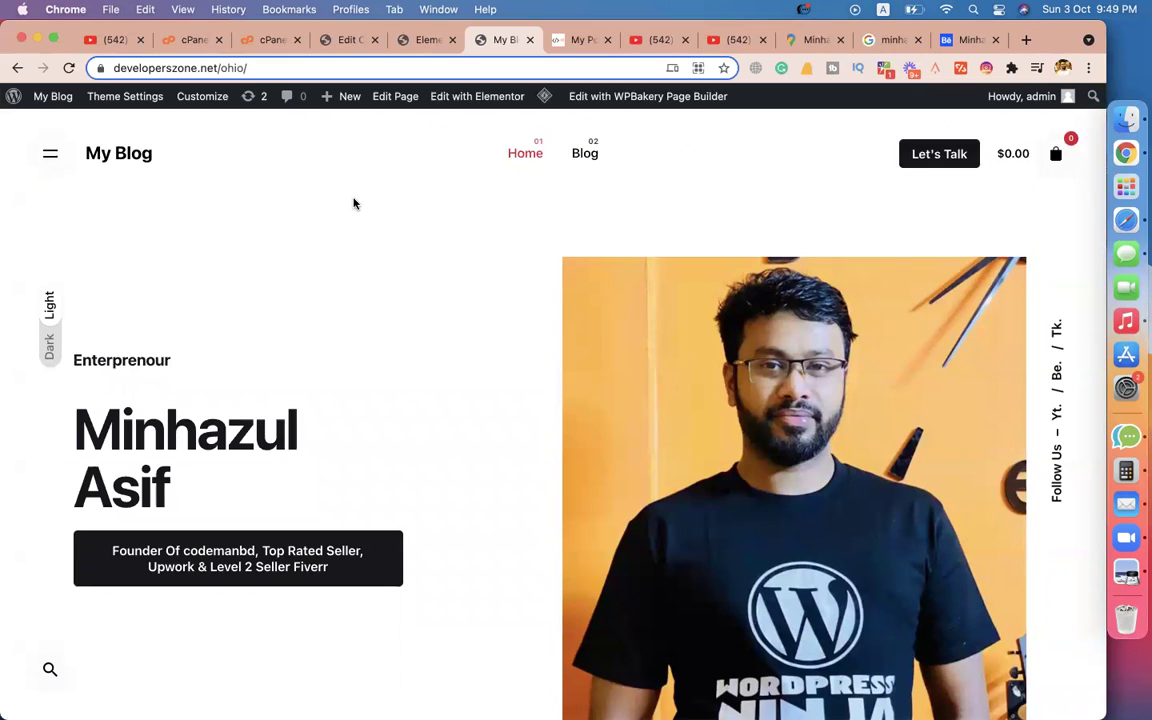
pyautogui.click(421, 41)
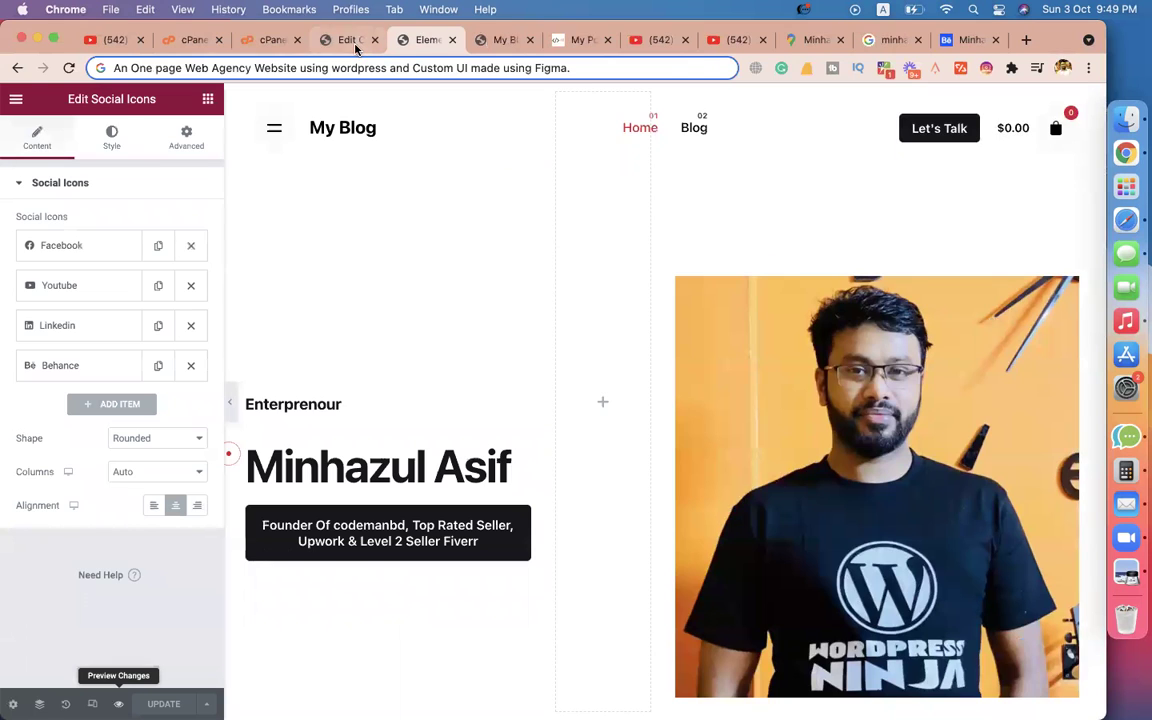
pyautogui.click(356, 45)
pyautogui.click(971, 40)
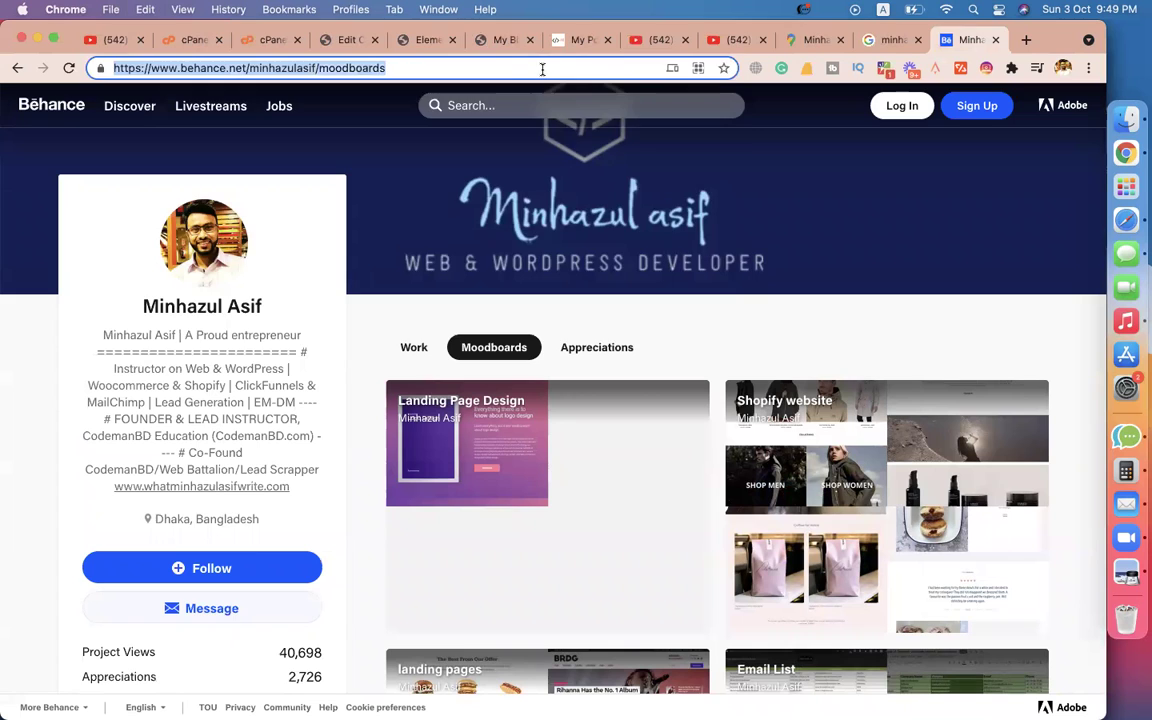
# Search 'developerszone.net elementor pro' and scroll through the Elementor Pro WordPress Plugin download page.
pyautogui.write('developerszone.ne')
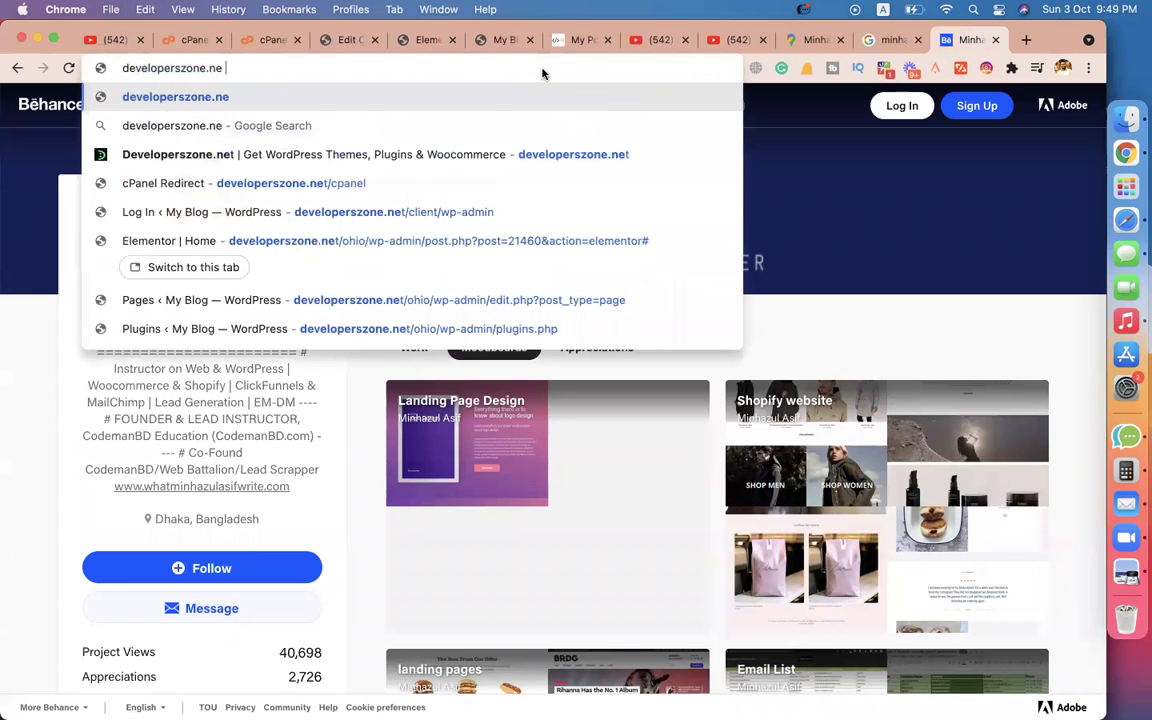
pyautogui.write('t elemento')
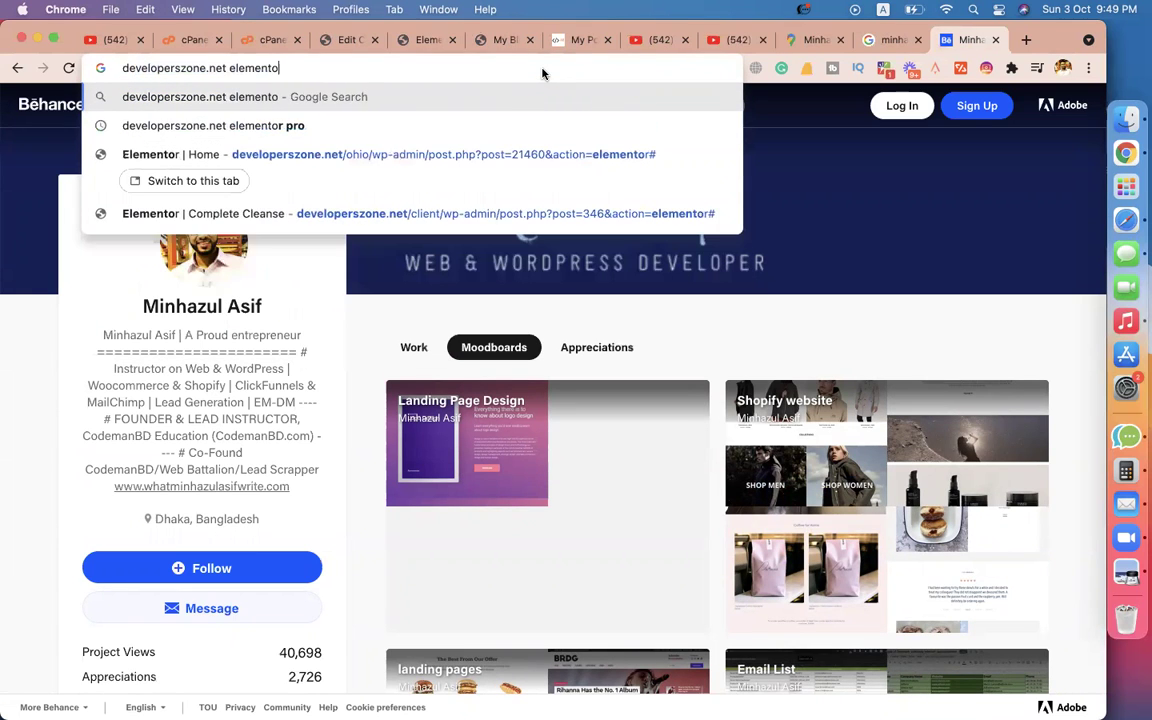
pyautogui.write('r pro')
pyautogui.press('Return')
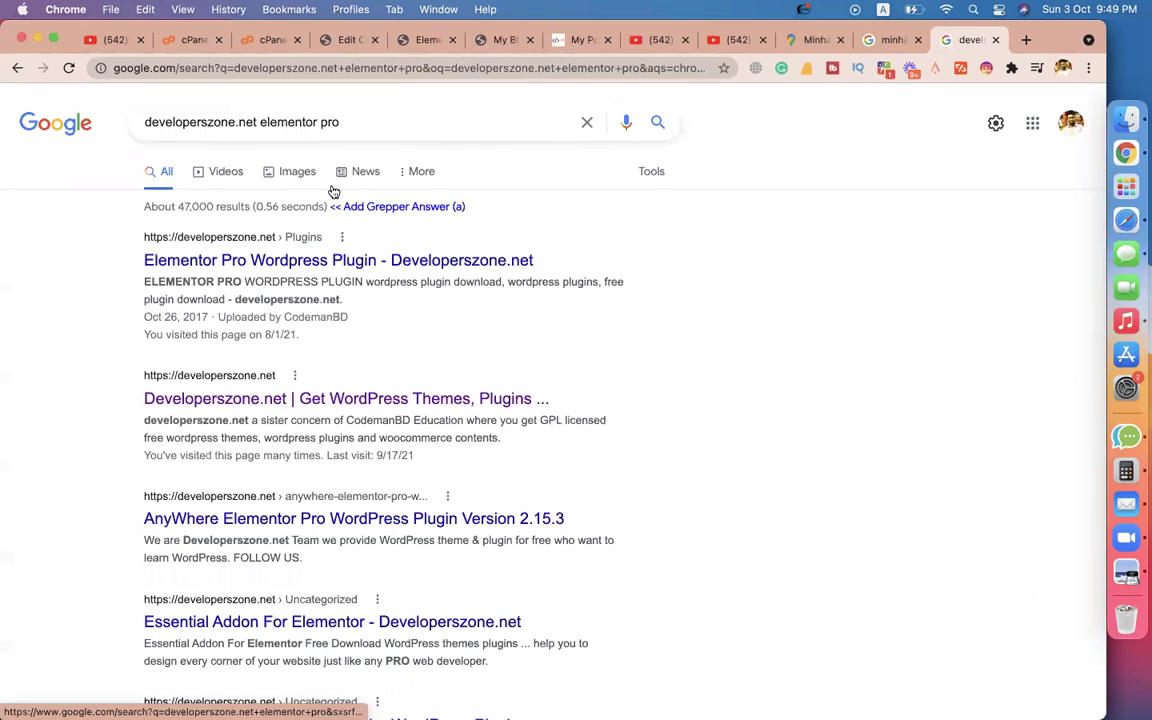
pyautogui.click(252, 262)
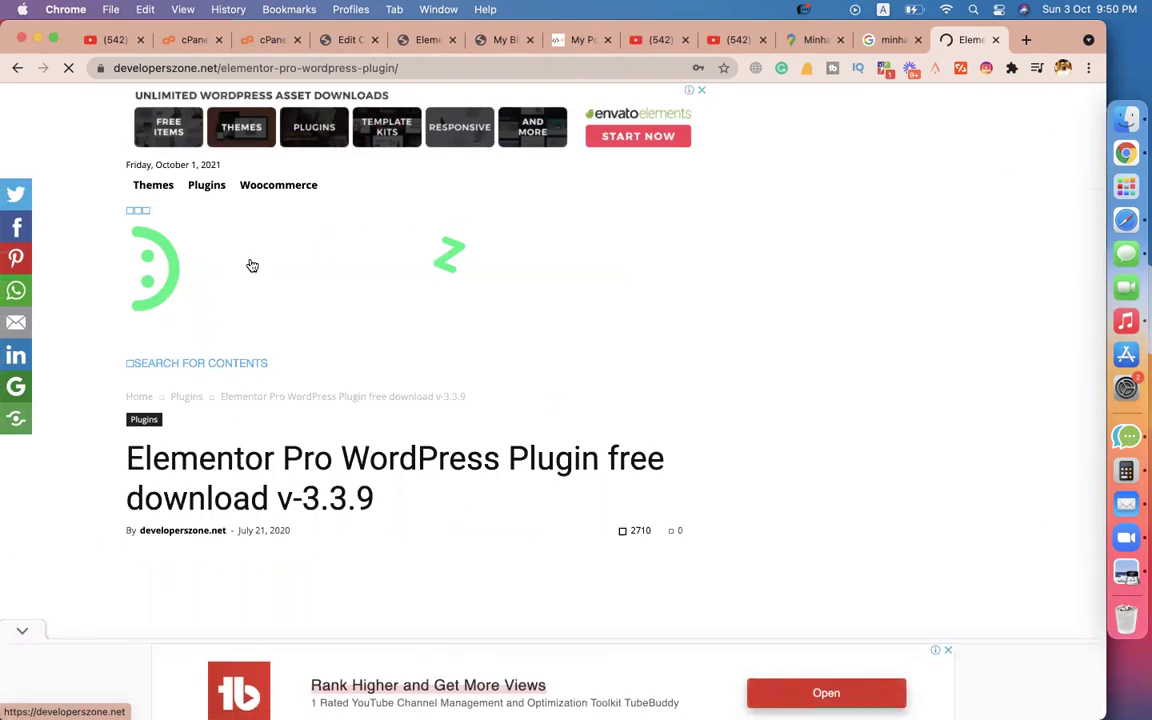
pyautogui.scroll(-15, 252, 265)
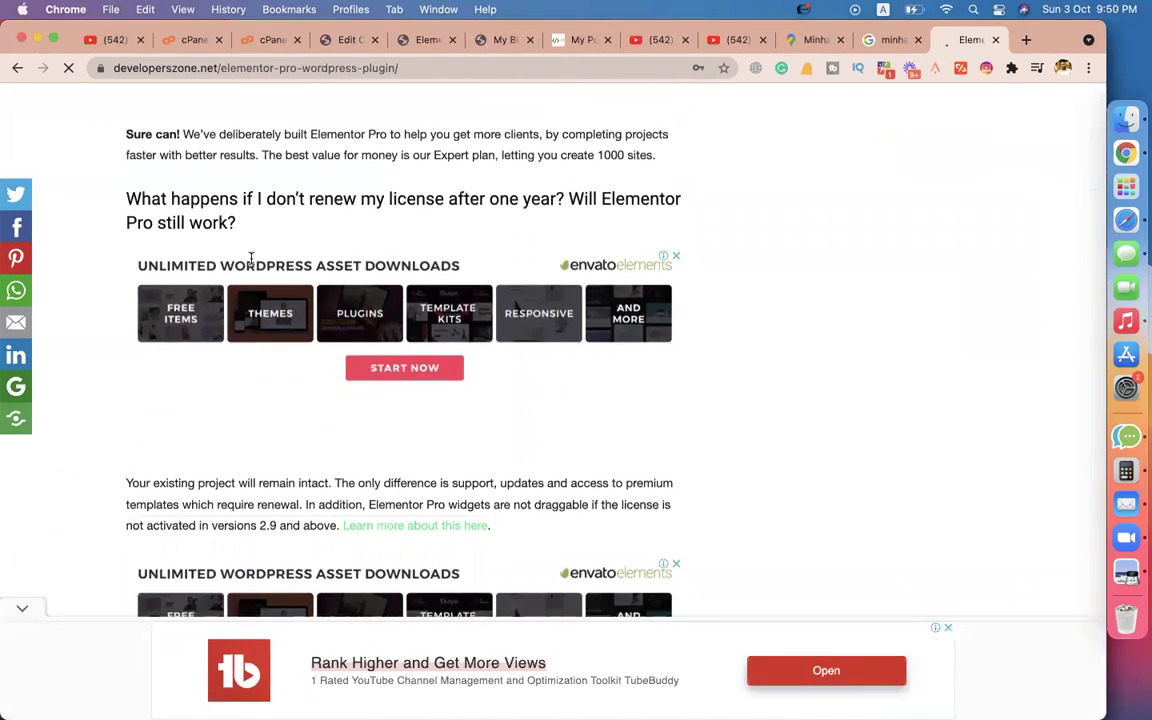
pyautogui.scroll(-10, 758, 319)
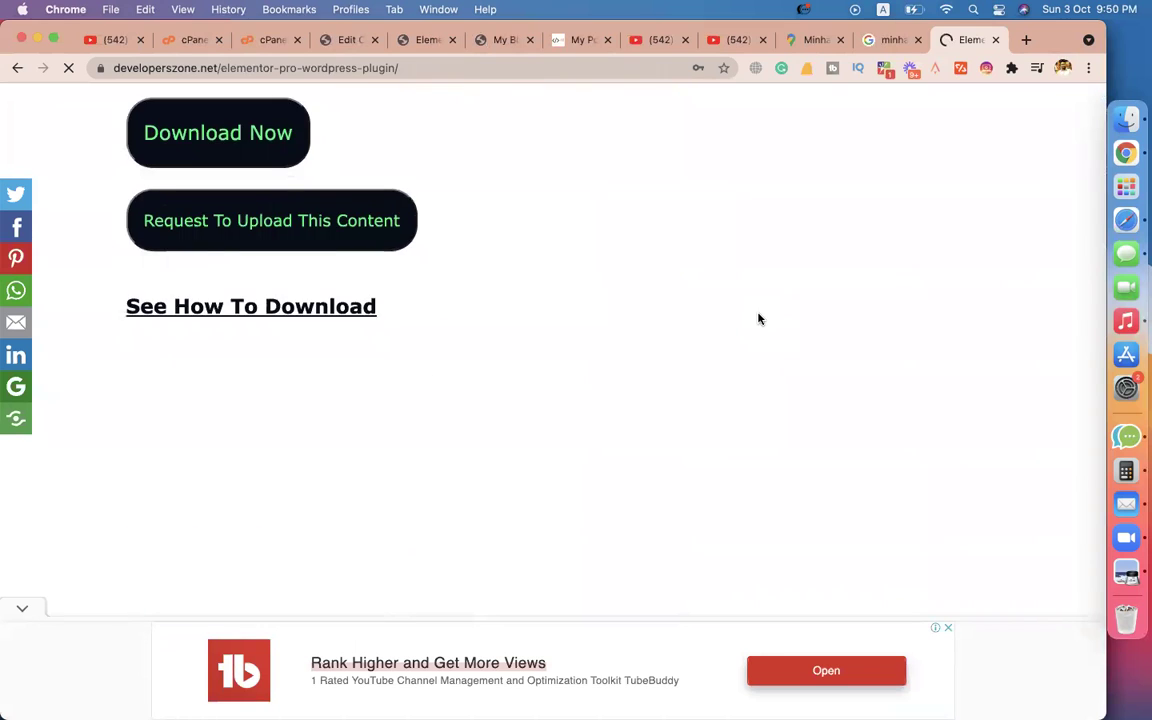
pyautogui.scroll(3, 758, 319)
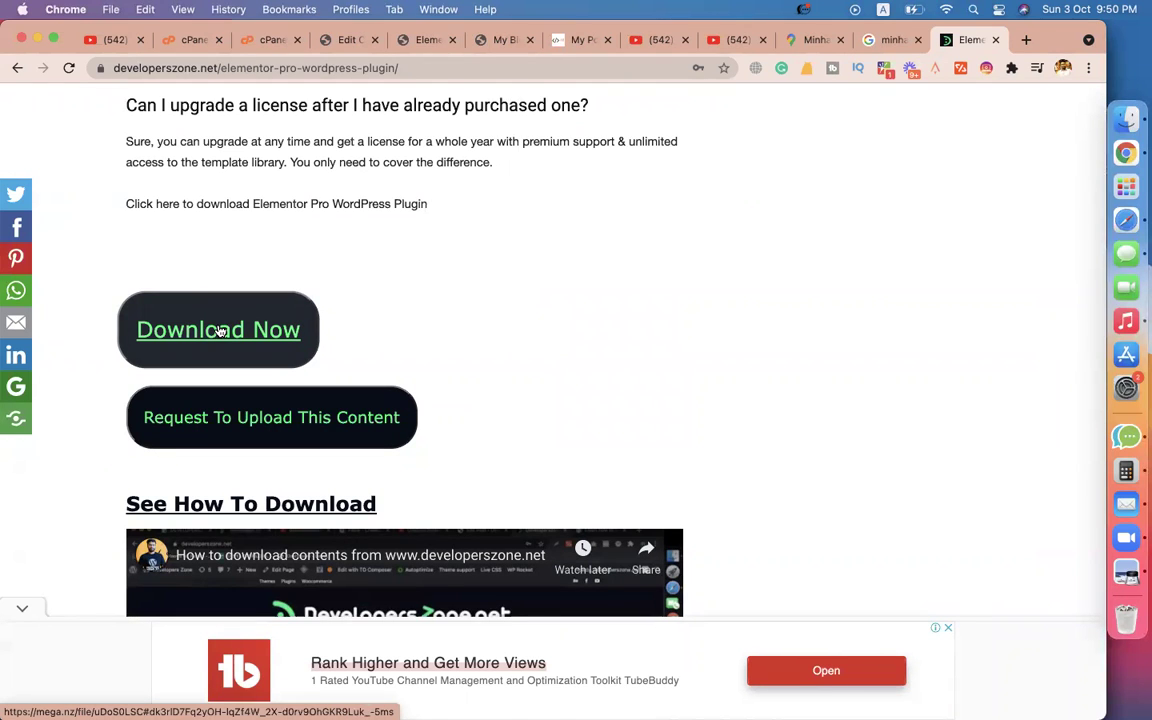
pyautogui.click(500, 40)
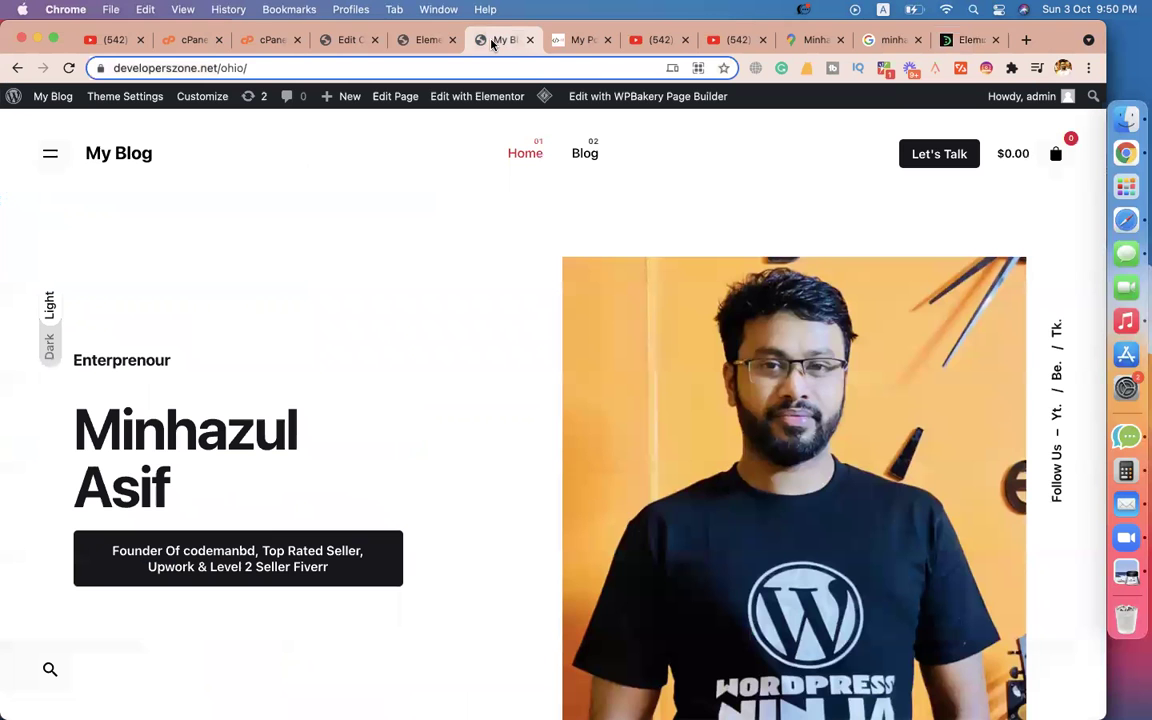